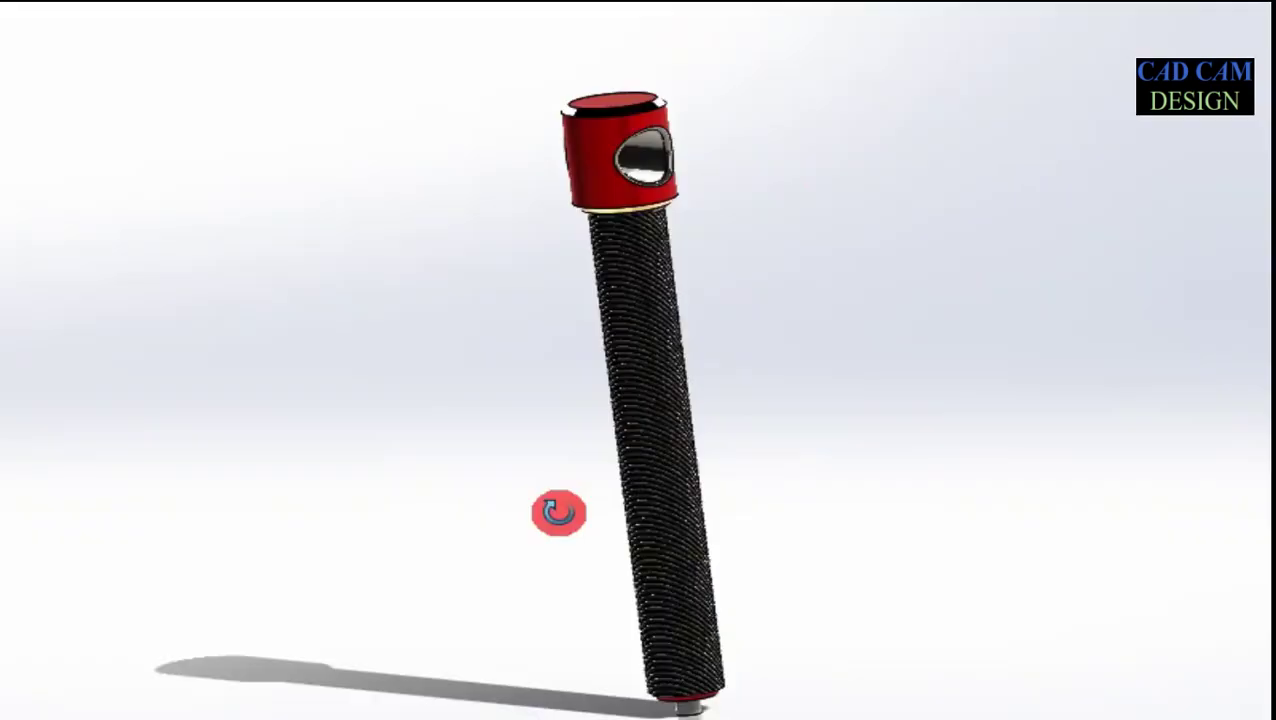
middle_drag(558, 512, 1274, 460)
scroll(740, 505, down, 2)
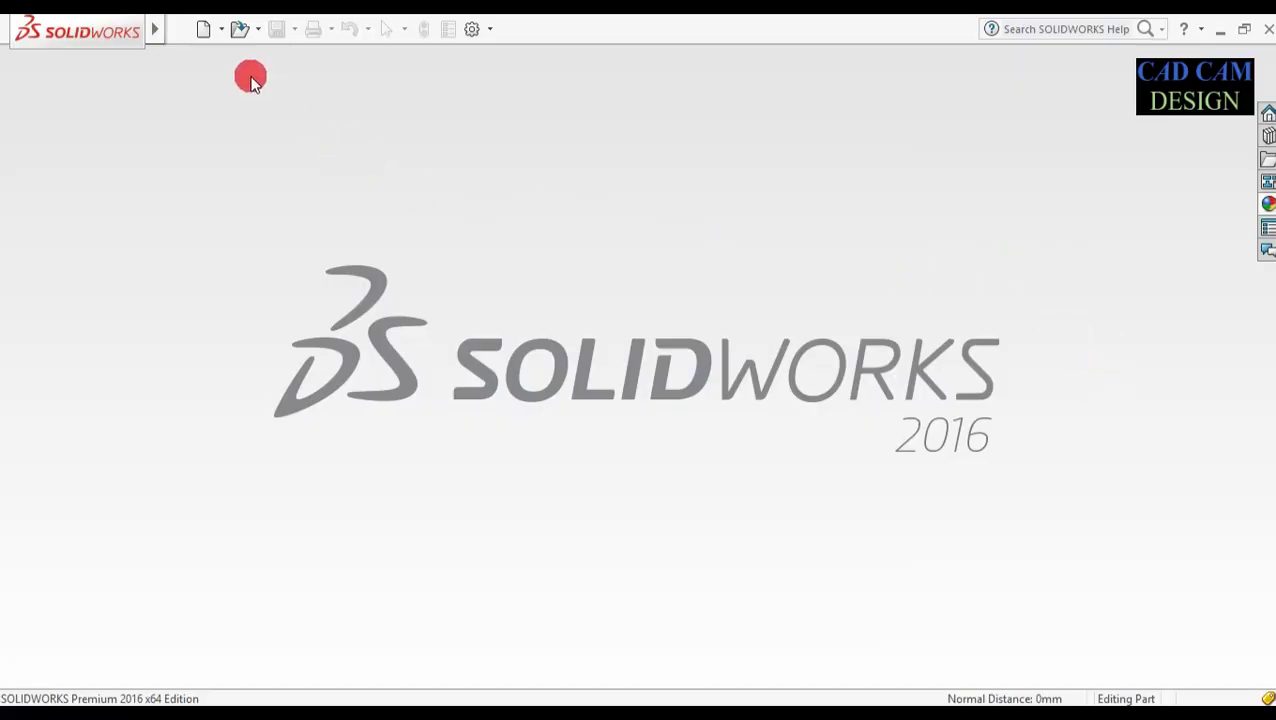
- Create a new part document and set its unit system to MMGS (millimeter, gram, second)
click(198, 36)
click(370, 347)
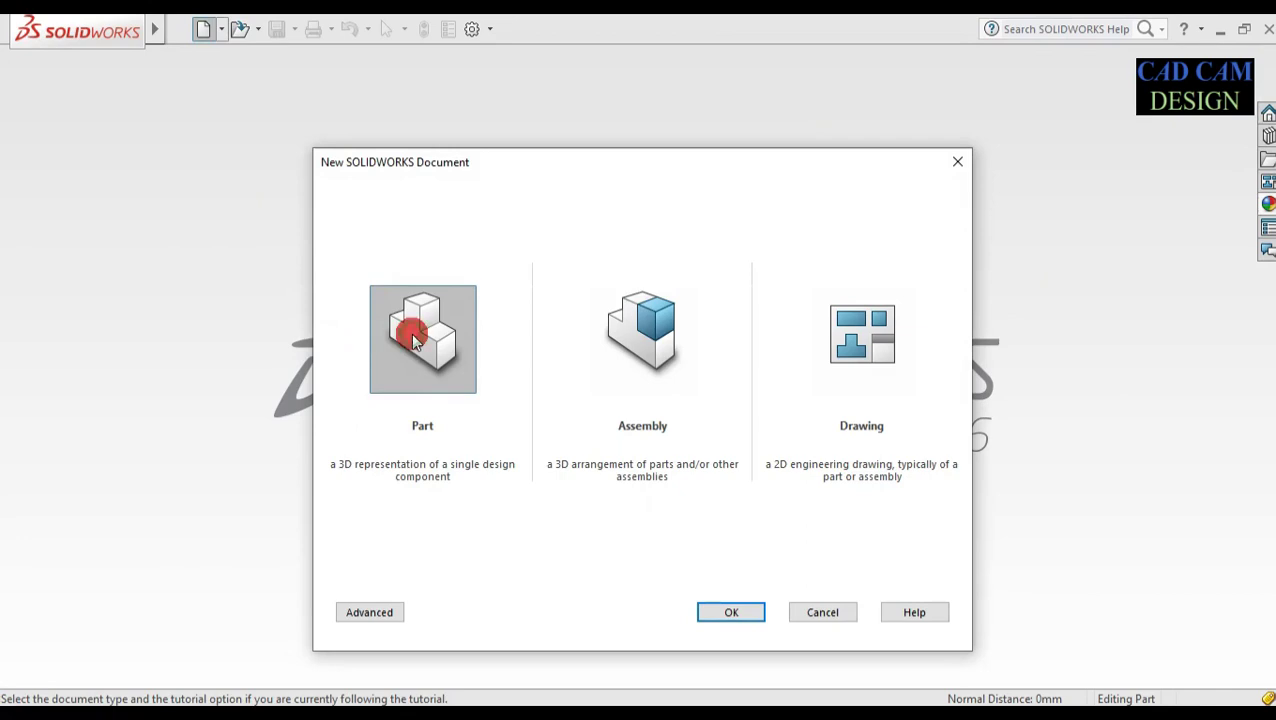
click(728, 613)
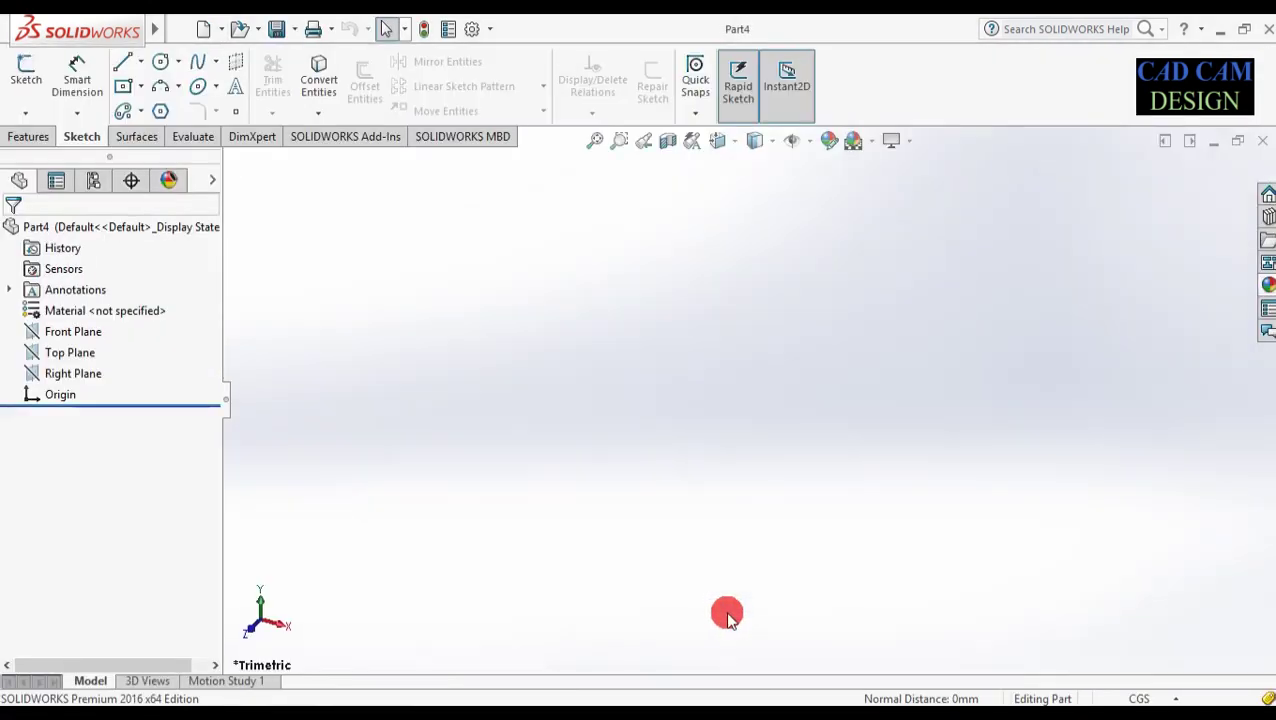
click(1123, 695)
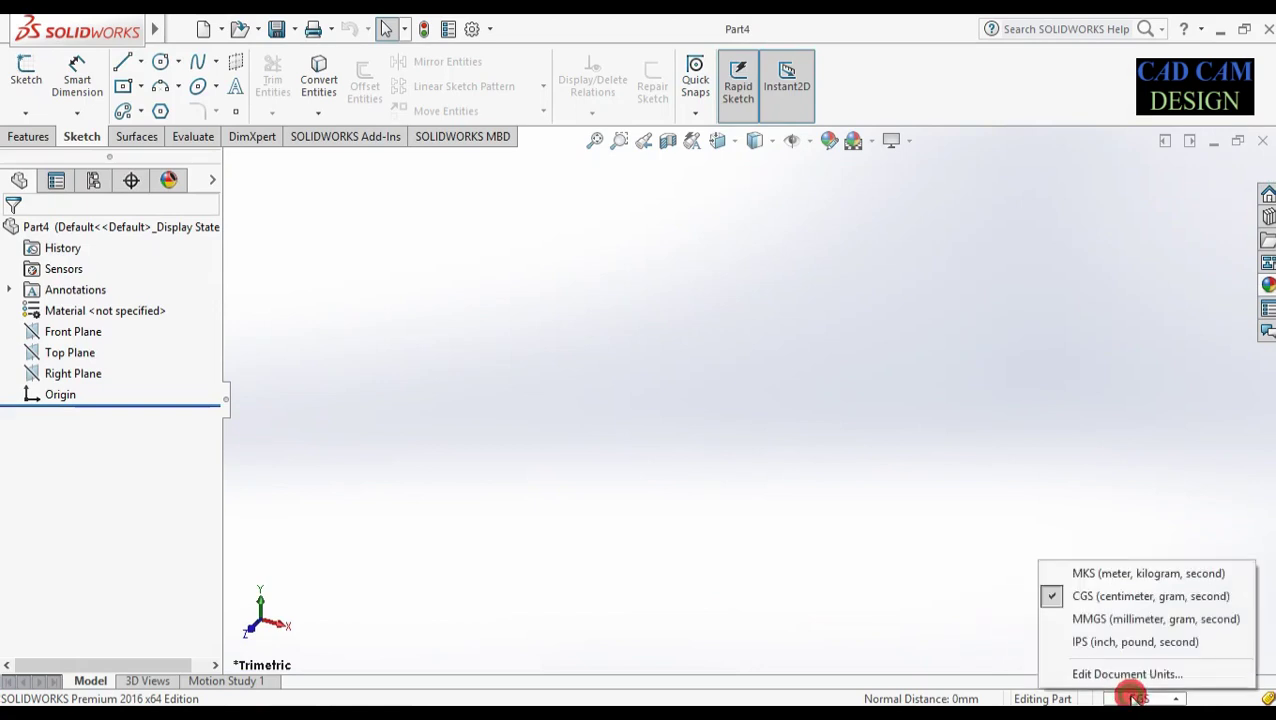
click(1118, 620)
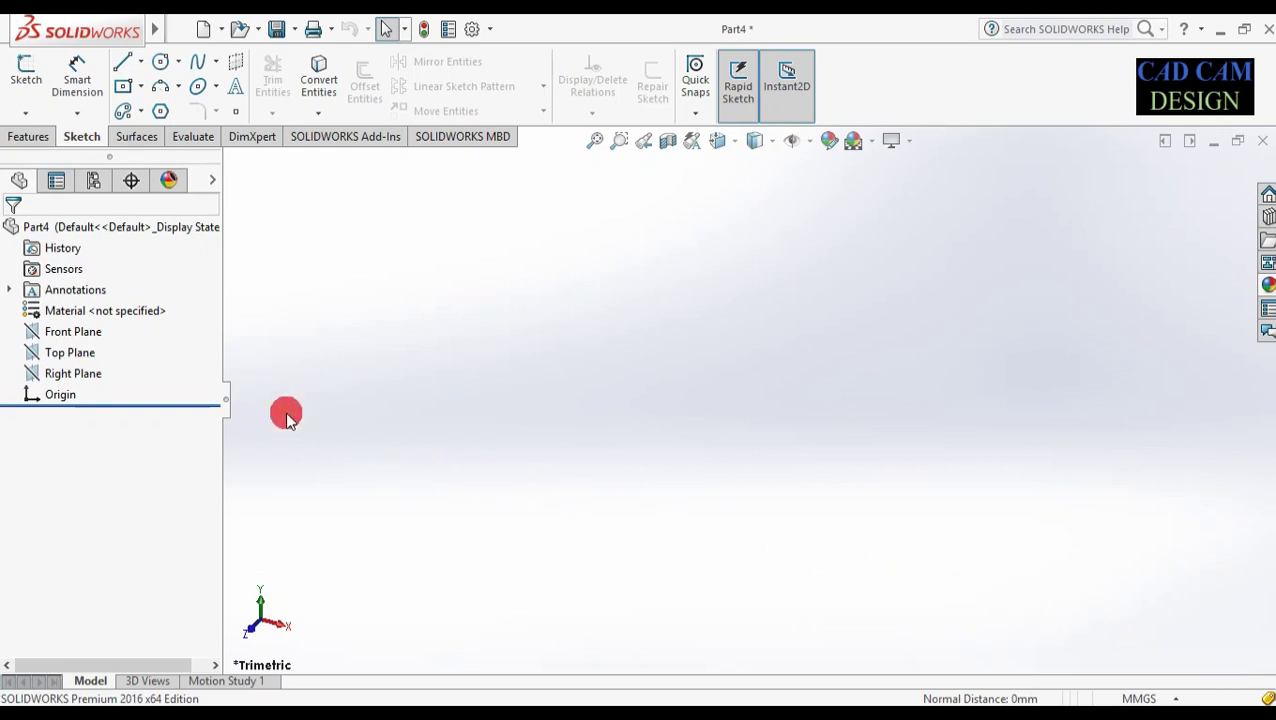
- Start a sketch on the Front Plane and draw a vertical construction midpoint line centred on the origin, extending about 98 mm each way
right_click(89, 336)
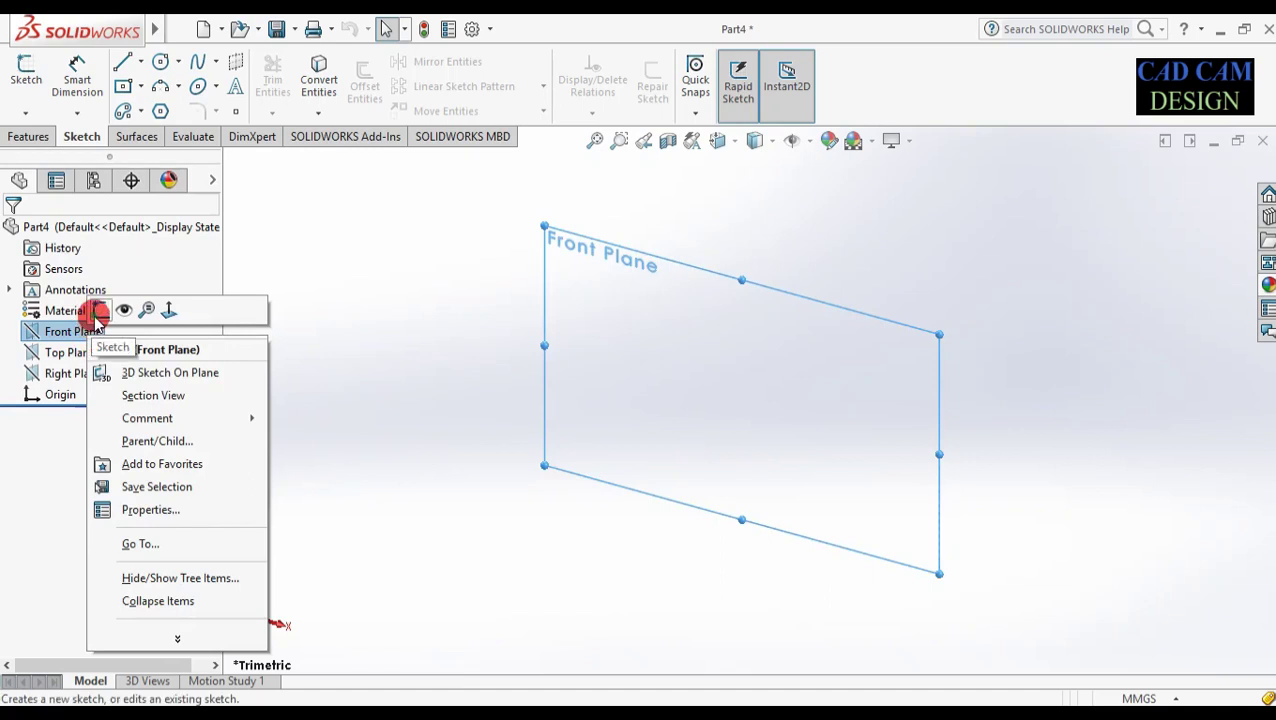
click(98, 312)
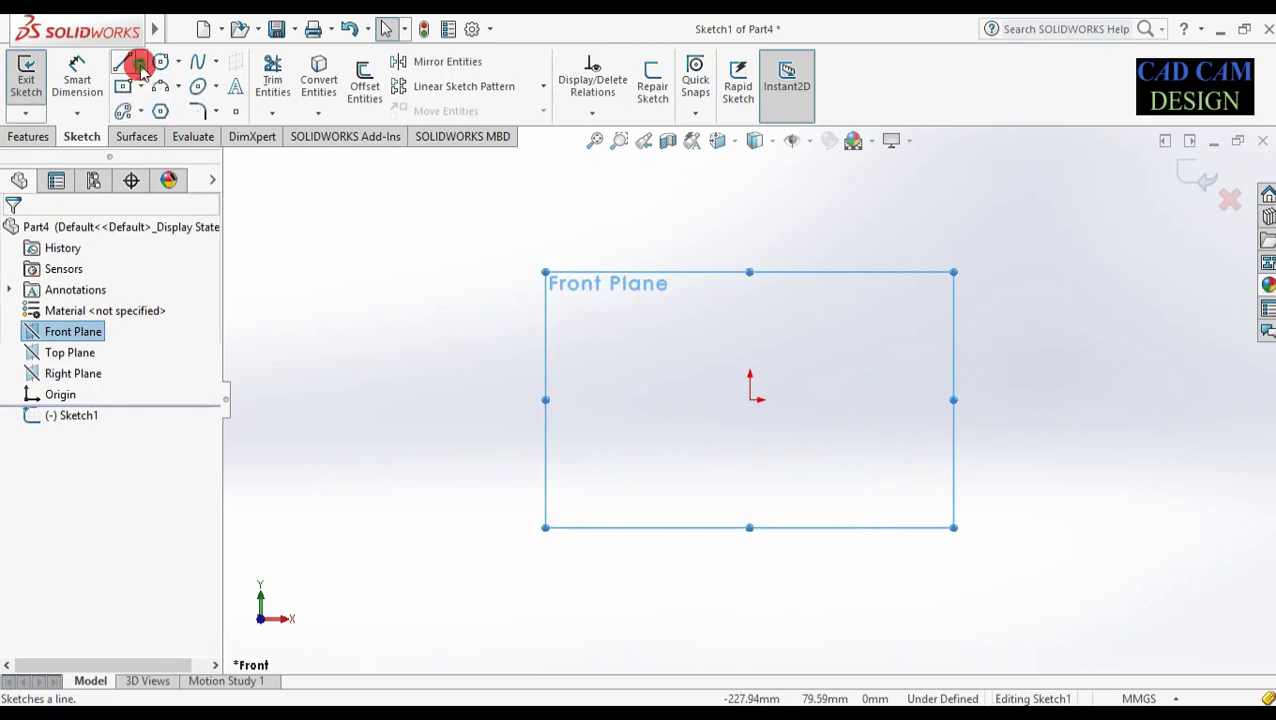
click(140, 63)
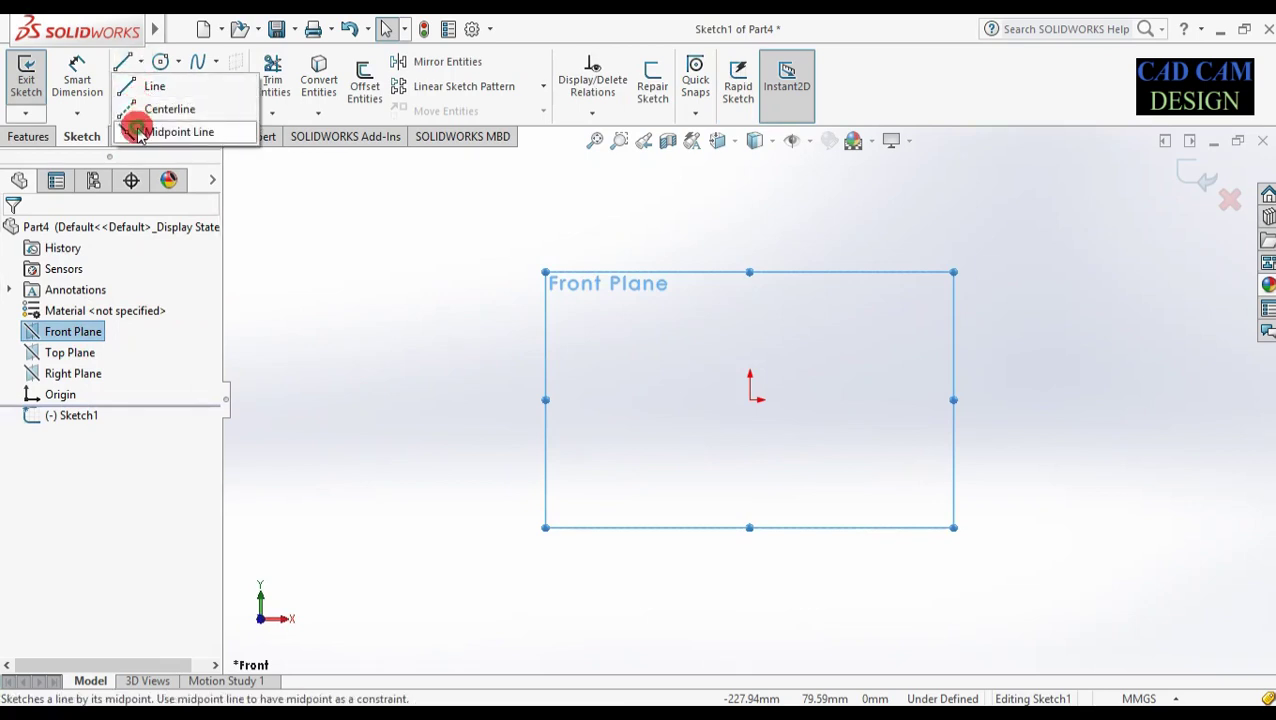
click(139, 133)
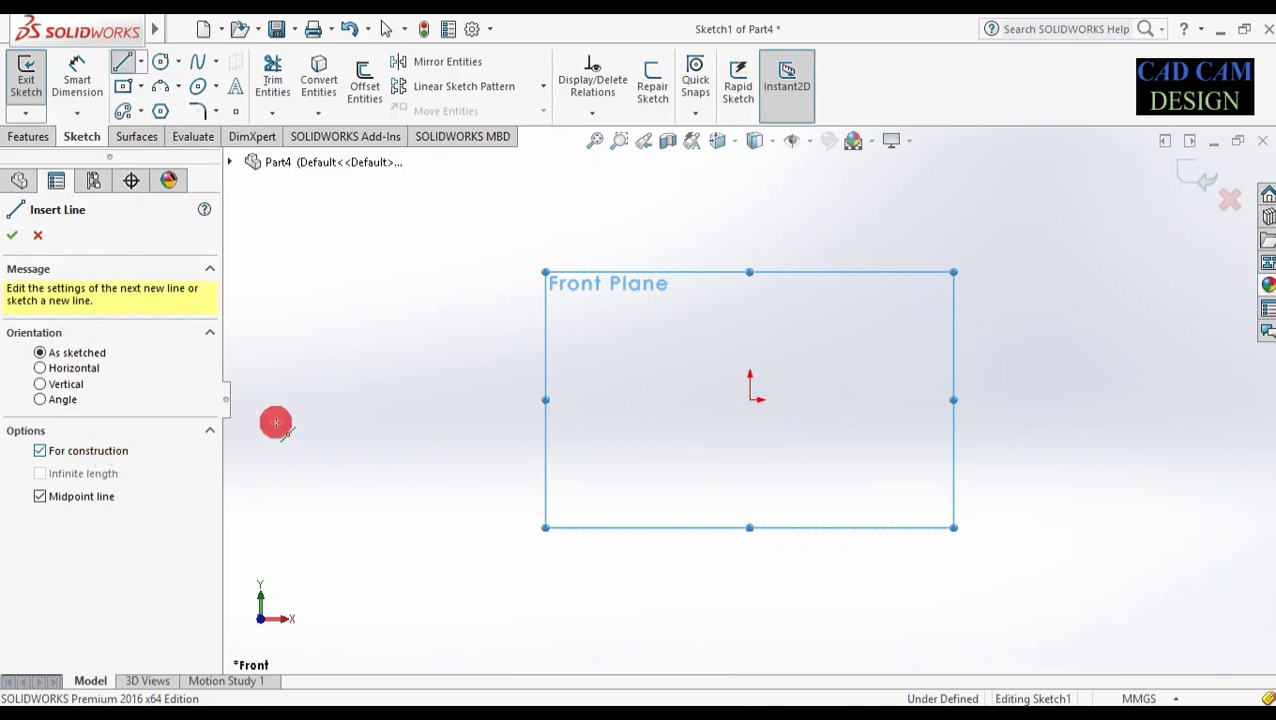
click(750, 410)
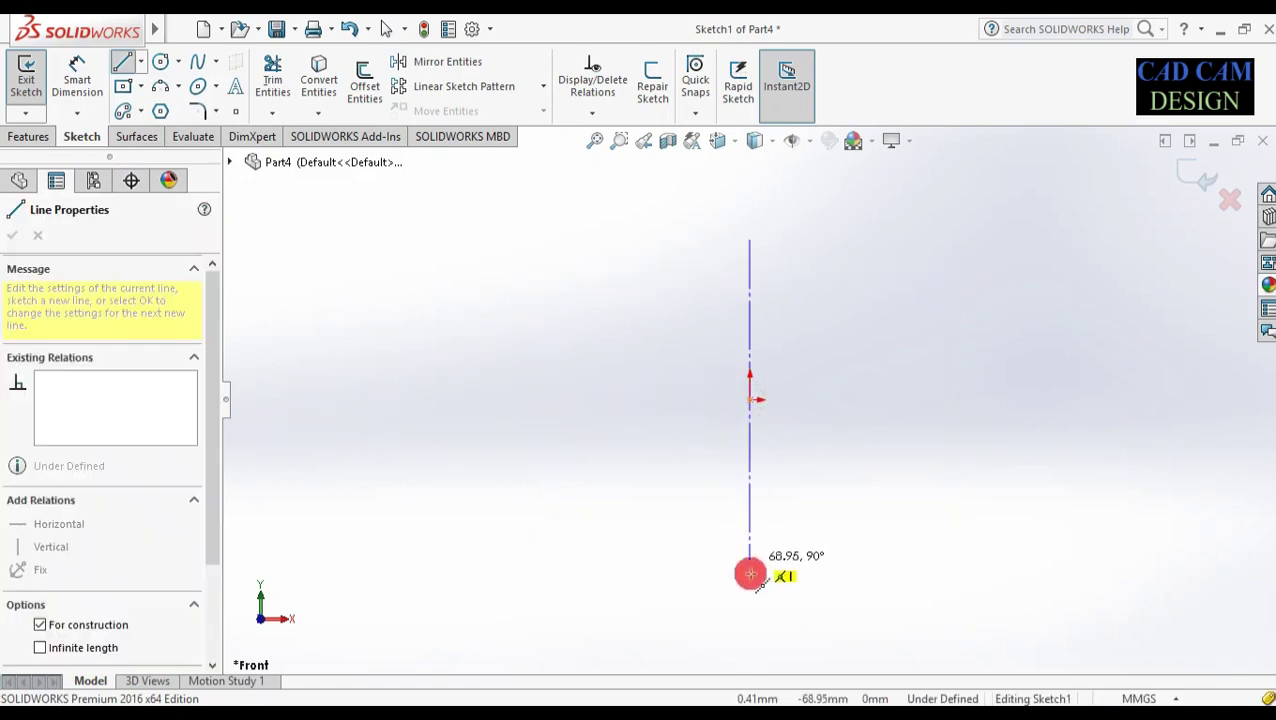
click(755, 628)
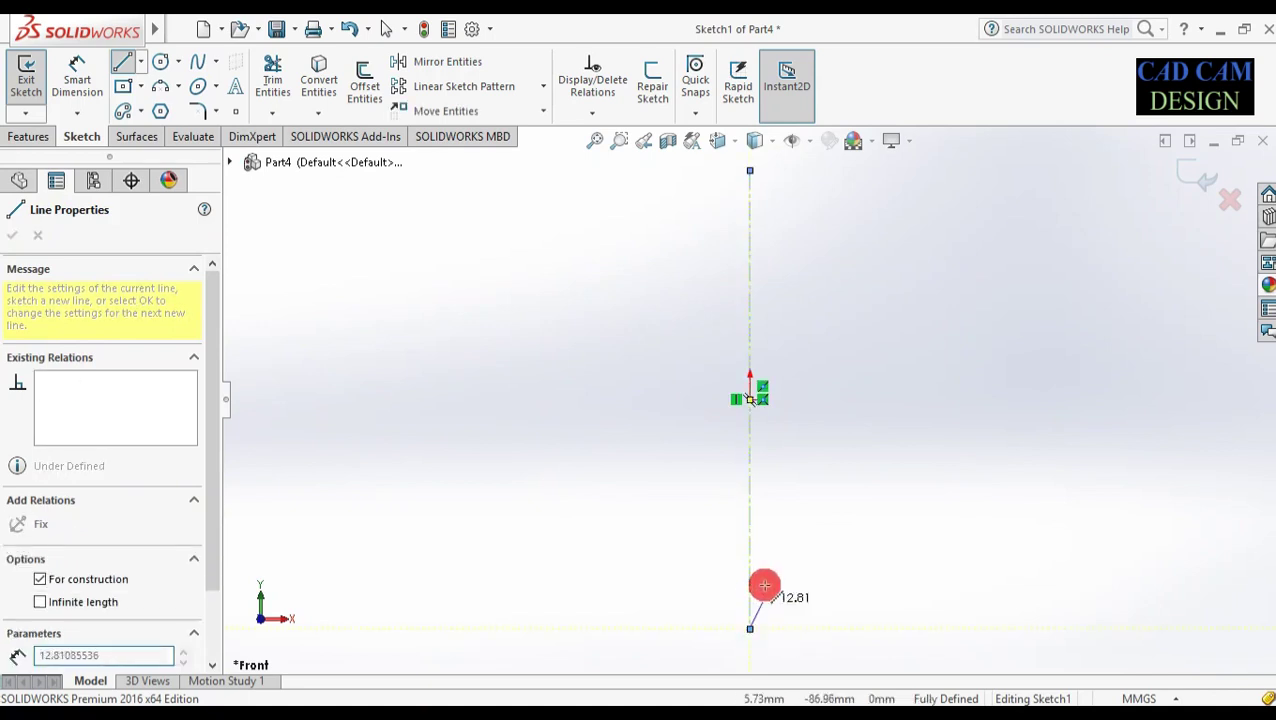
key(Escape)
scroll(780, 172, down, 1)
scroll(780, 170, down, 1)
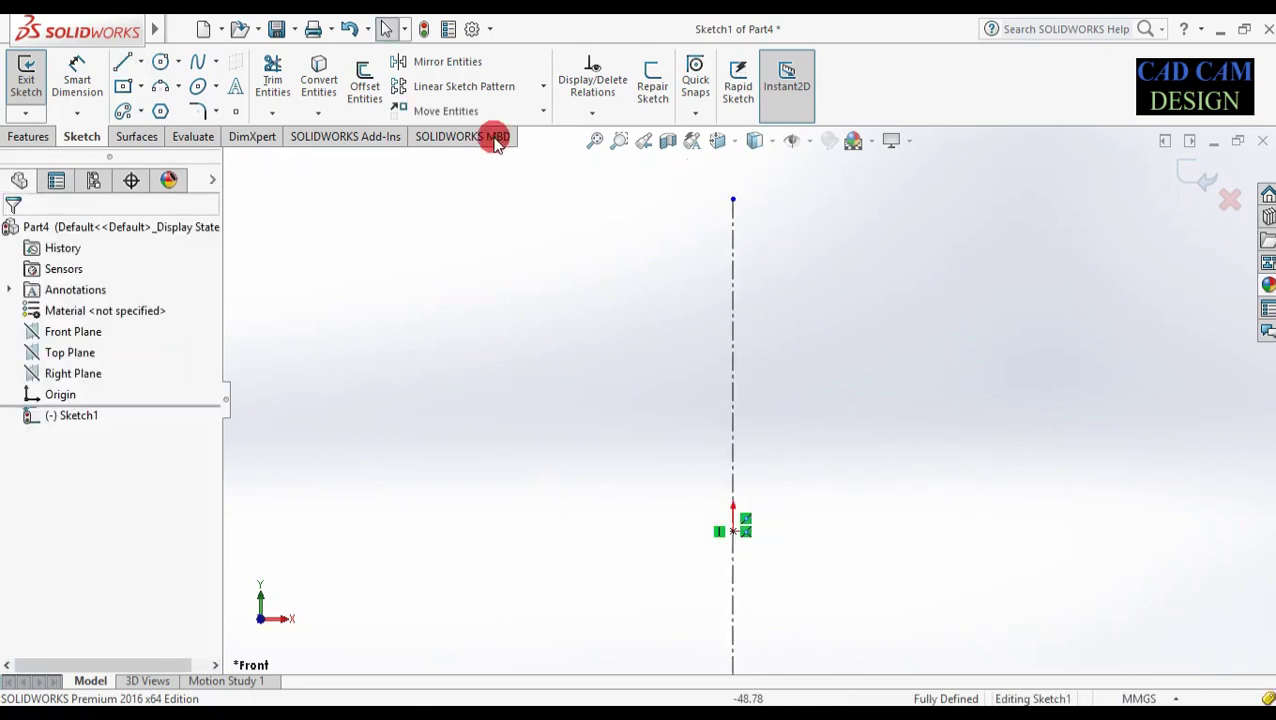
- Sketch the head from the centreline's upper end, about 15 mm wide, then step inward and draw the long vertical shank edge
click(732, 201)
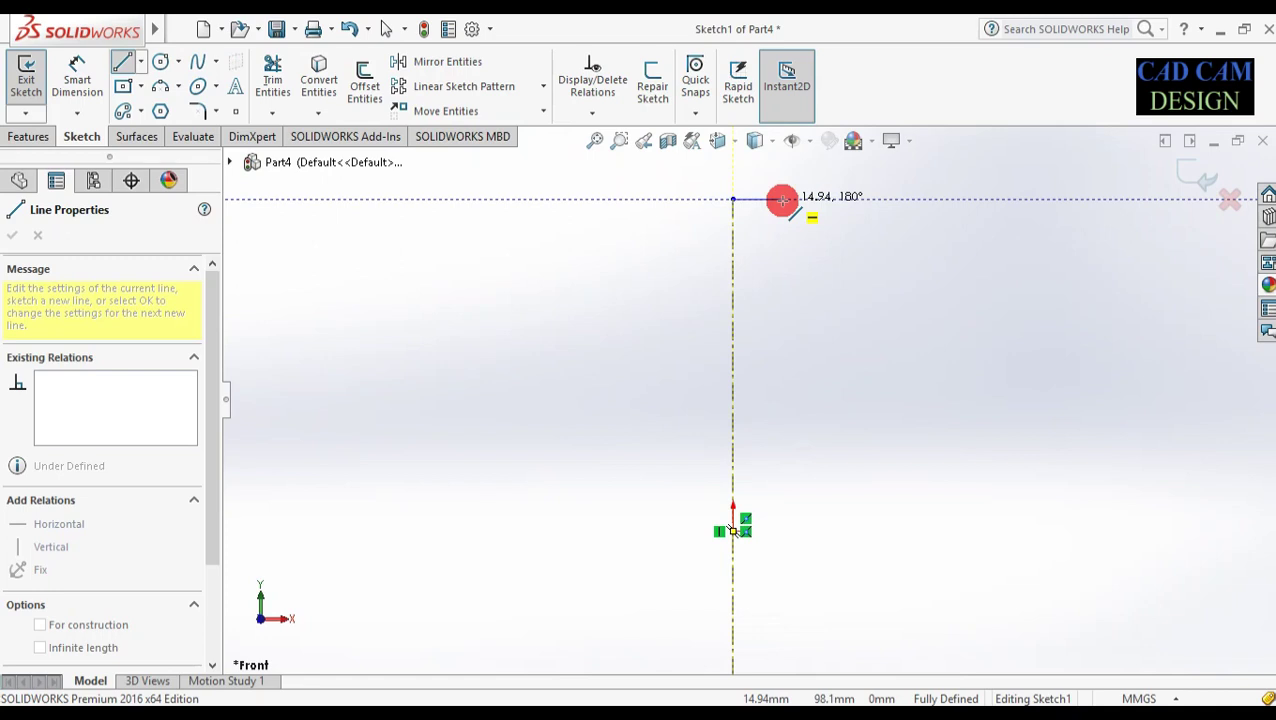
click(781, 200)
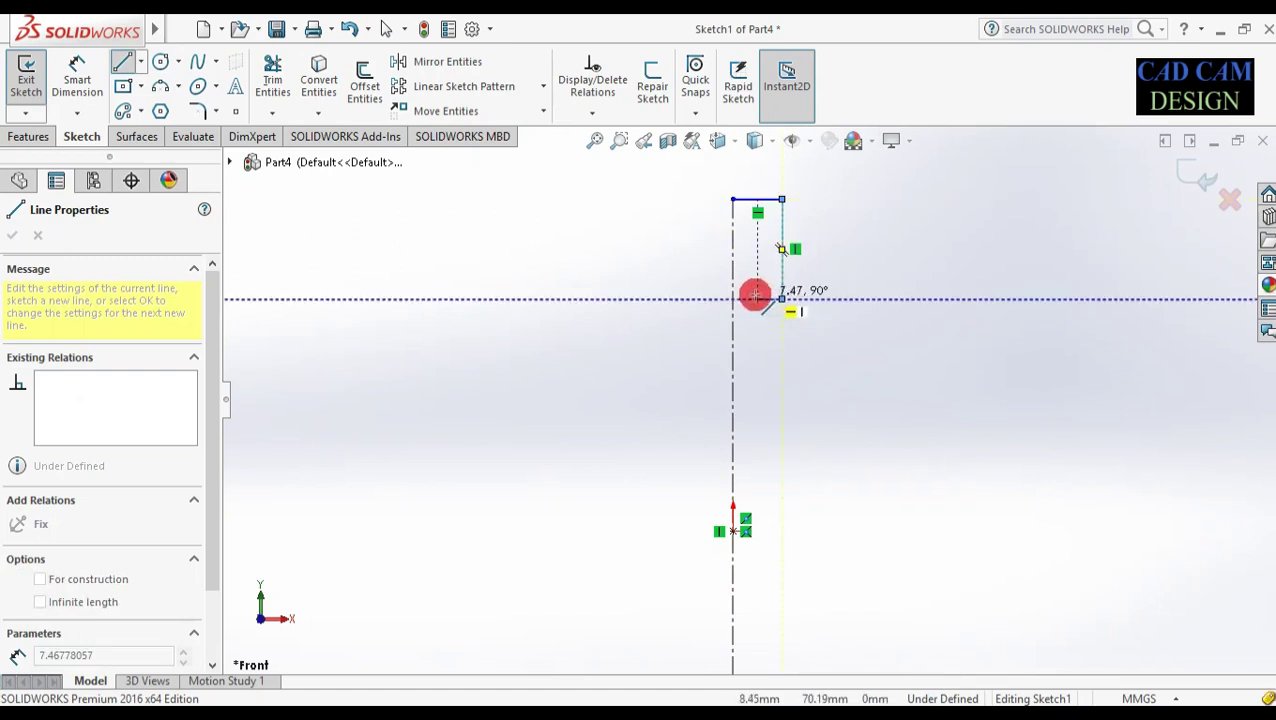
click(760, 302)
scroll(758, 340, up, 5)
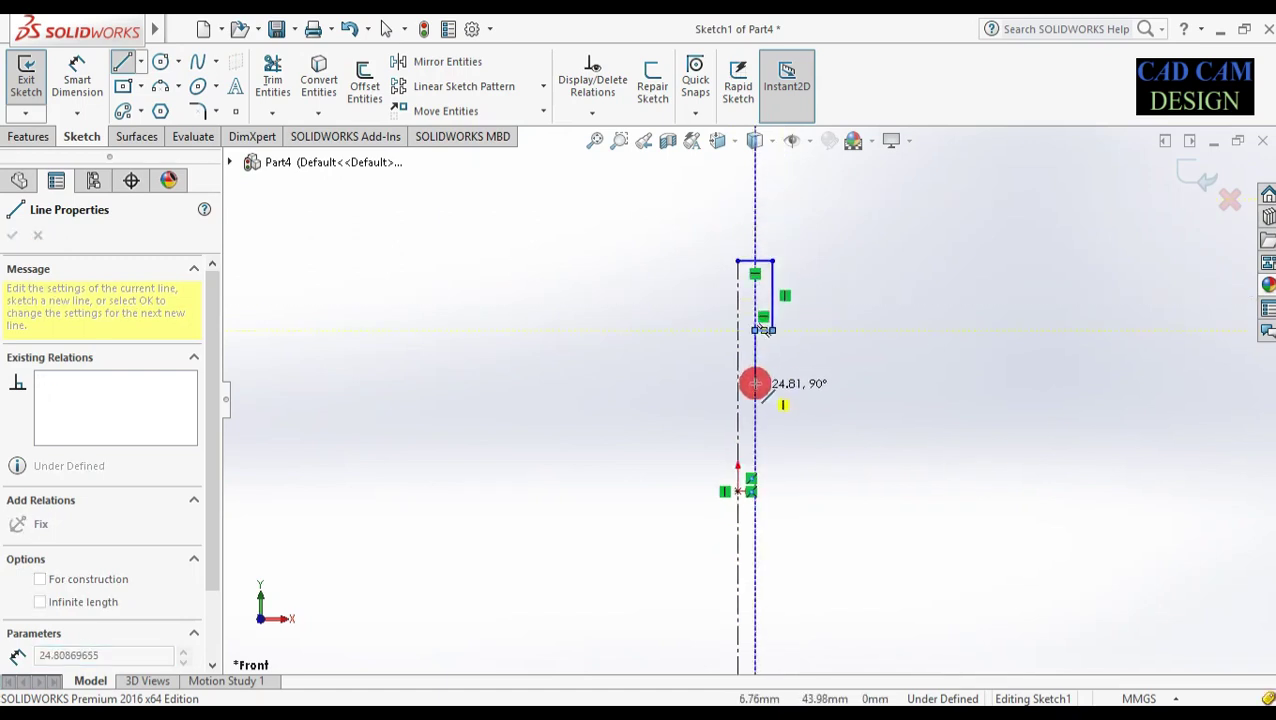
click(752, 537)
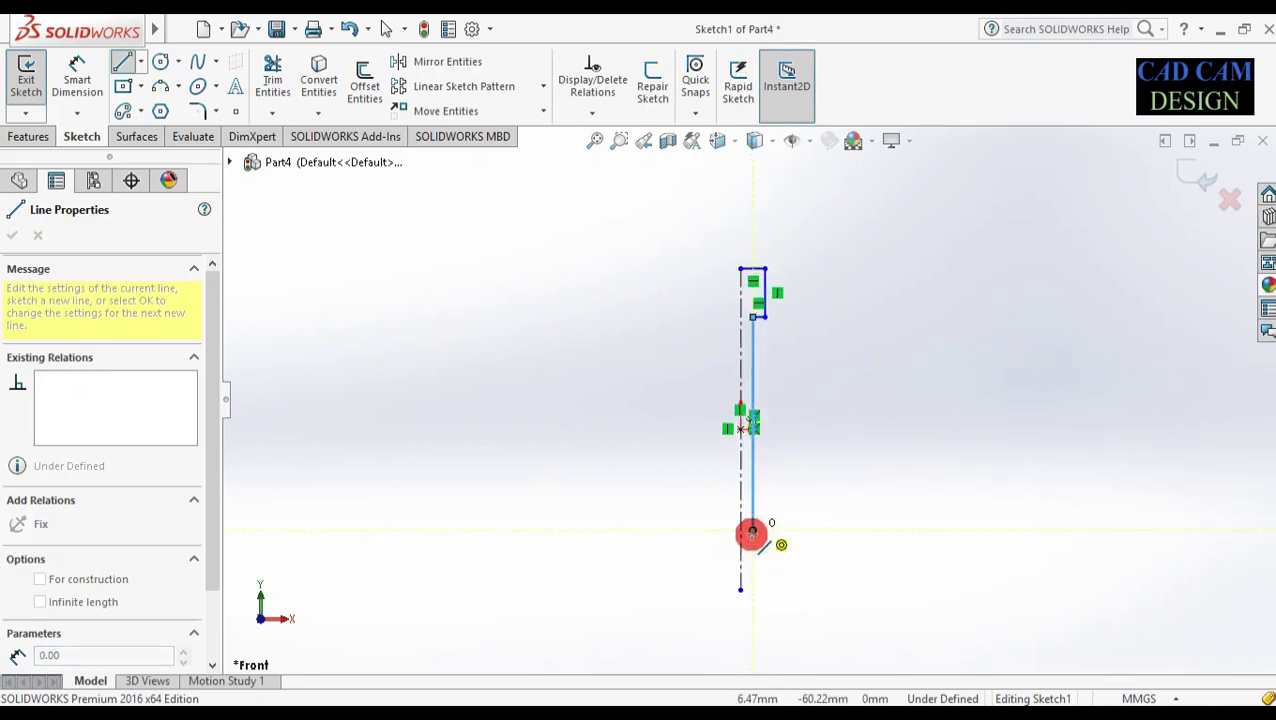
- Sketch a short, narrower tip below the shank with a step inward, and end the profile on the centreline
scroll(752, 476, down, 5)
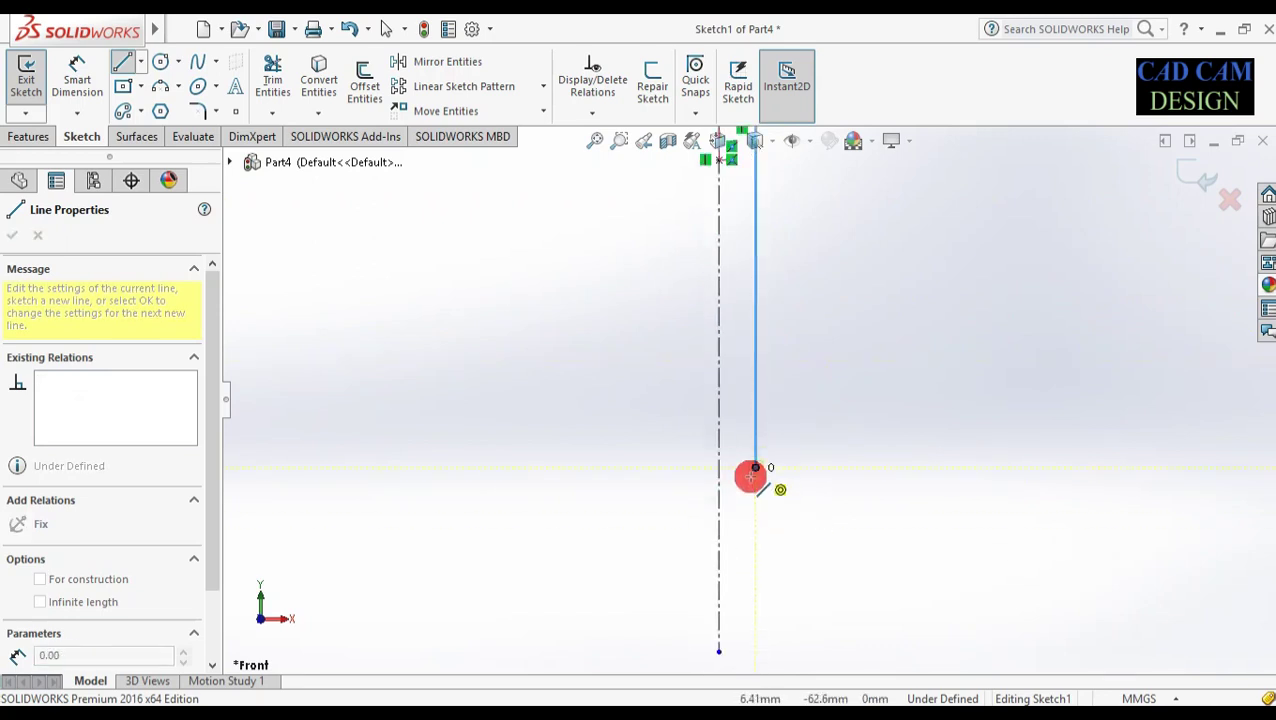
click(718, 437)
click(718, 513)
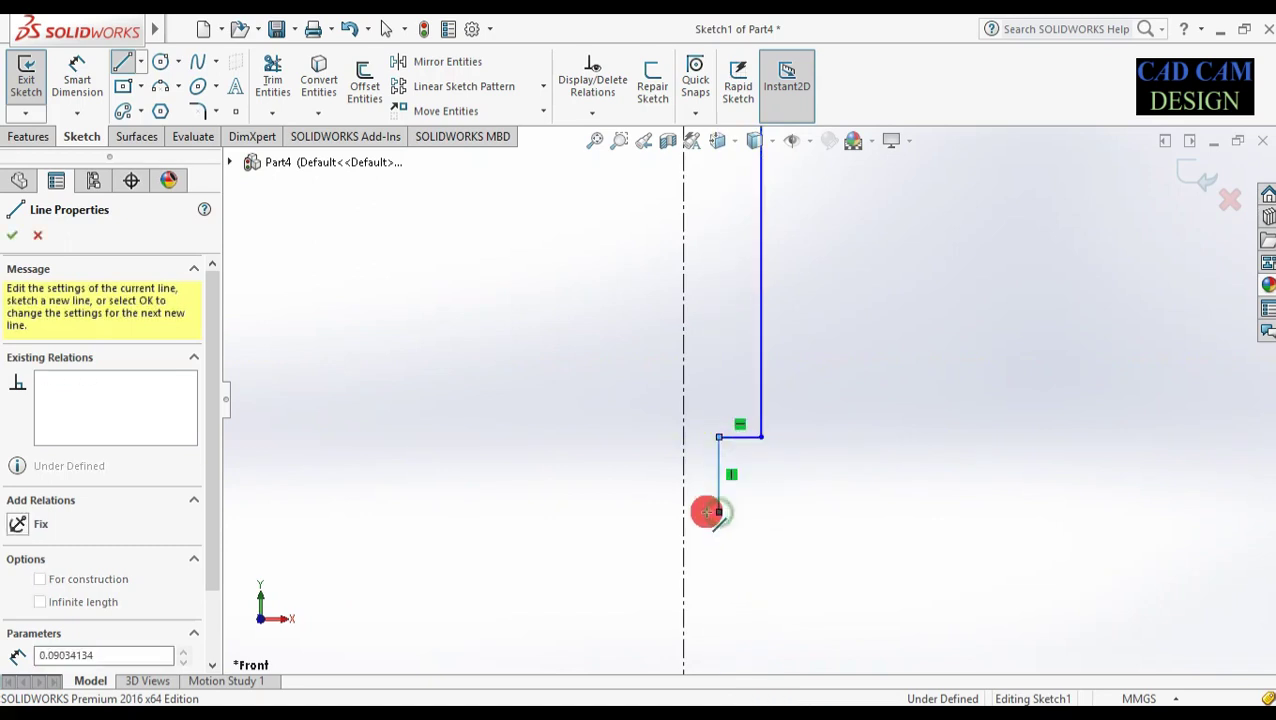
double_click(681, 512)
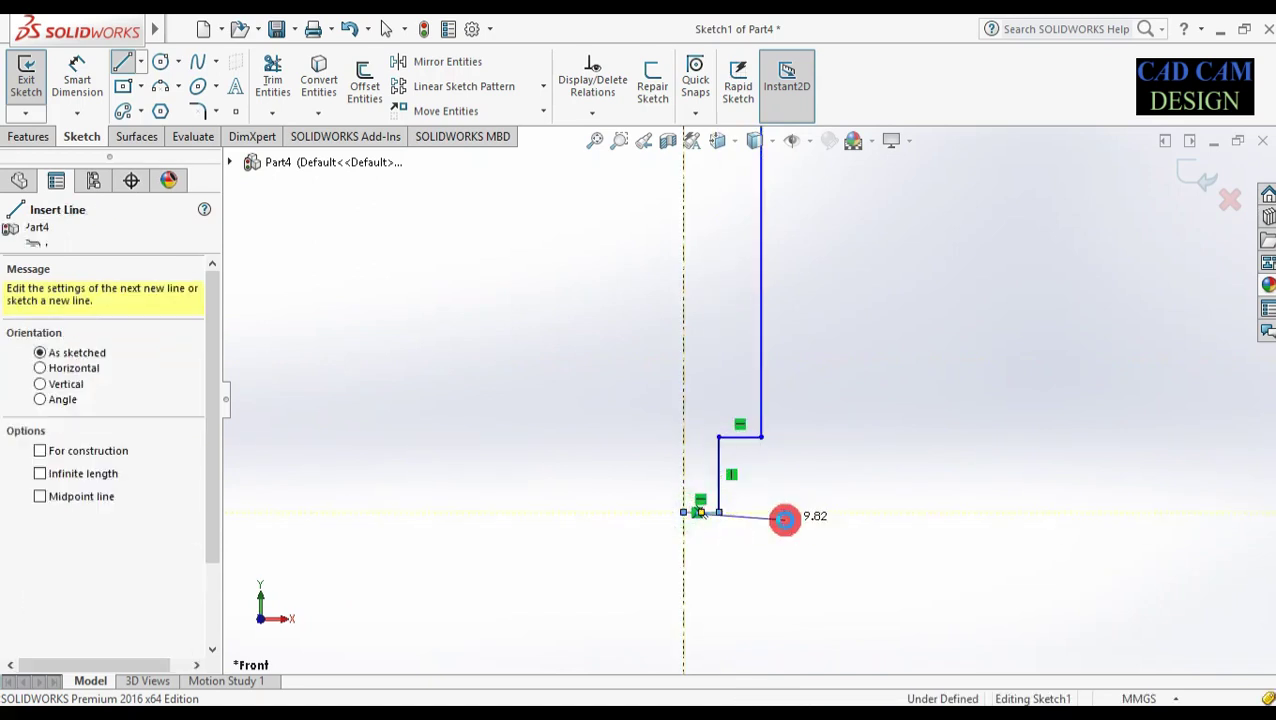
key(Escape)
scroll(719, 490, up, 3)
scroll(719, 490, up, 3)
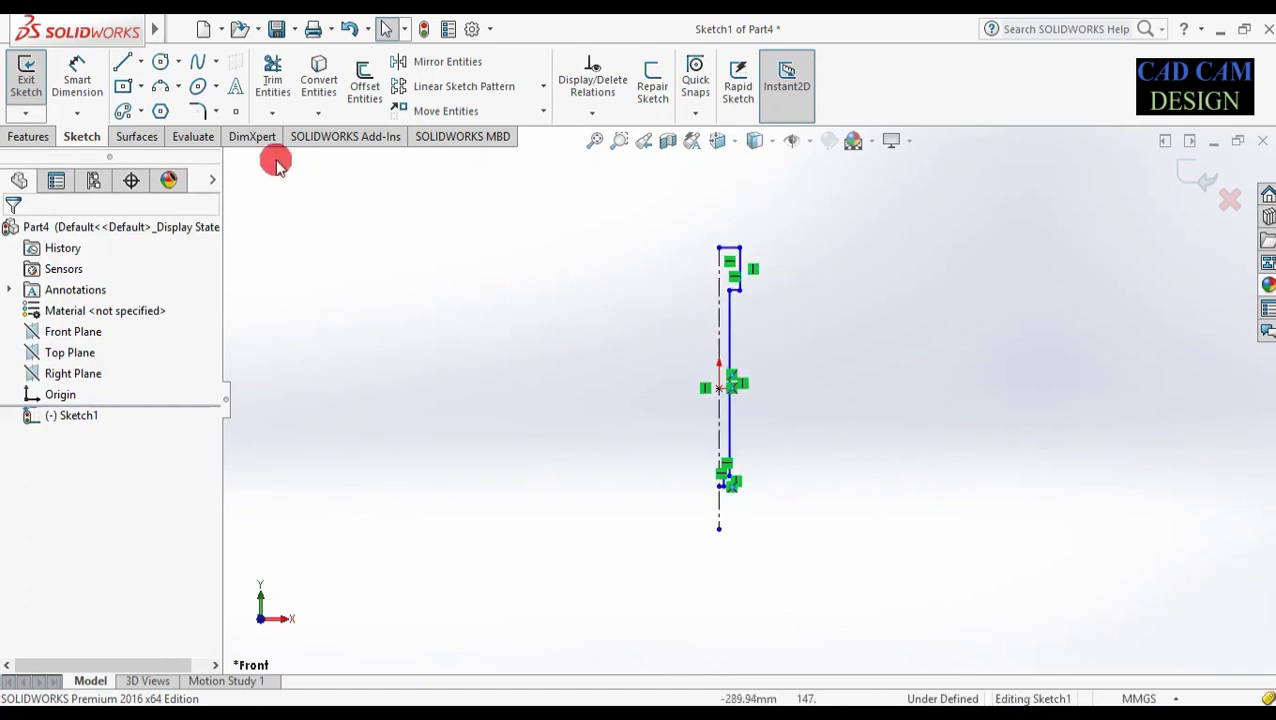
- Dimension the profile's top horizontal line to 12.5 mm
click(80, 78)
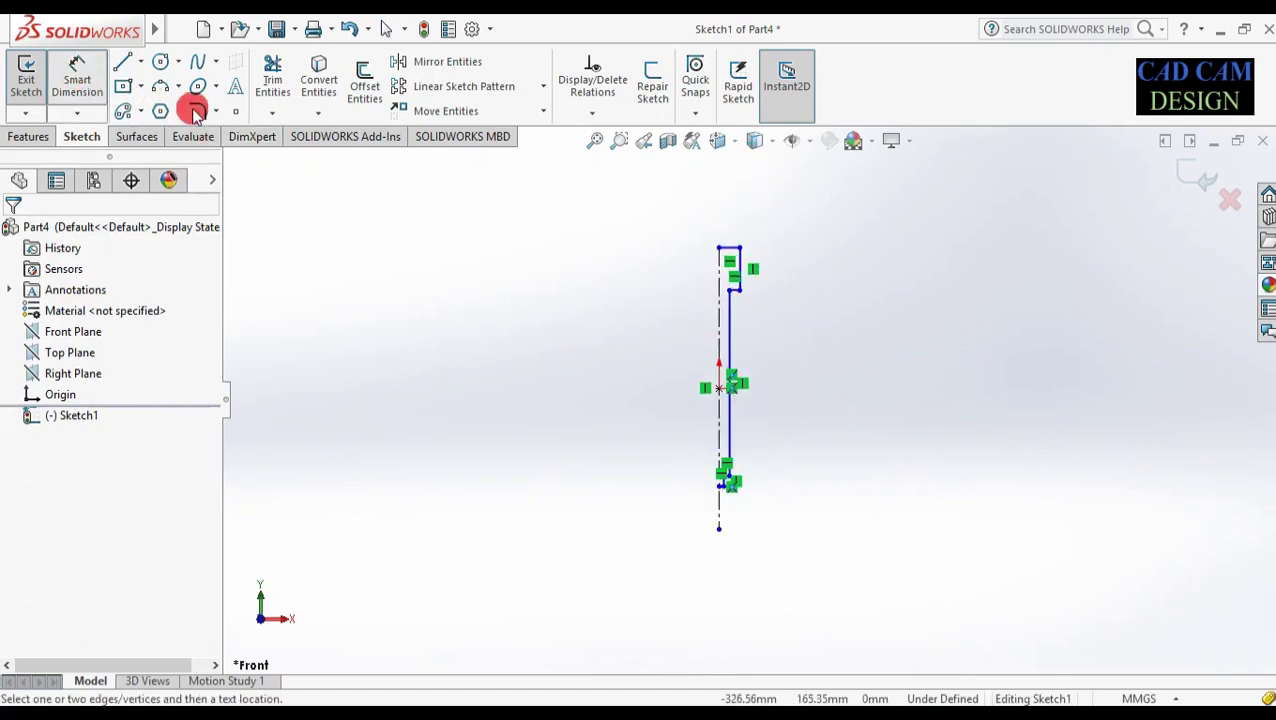
scroll(741, 257, down, 4)
scroll(732, 285, down, 2)
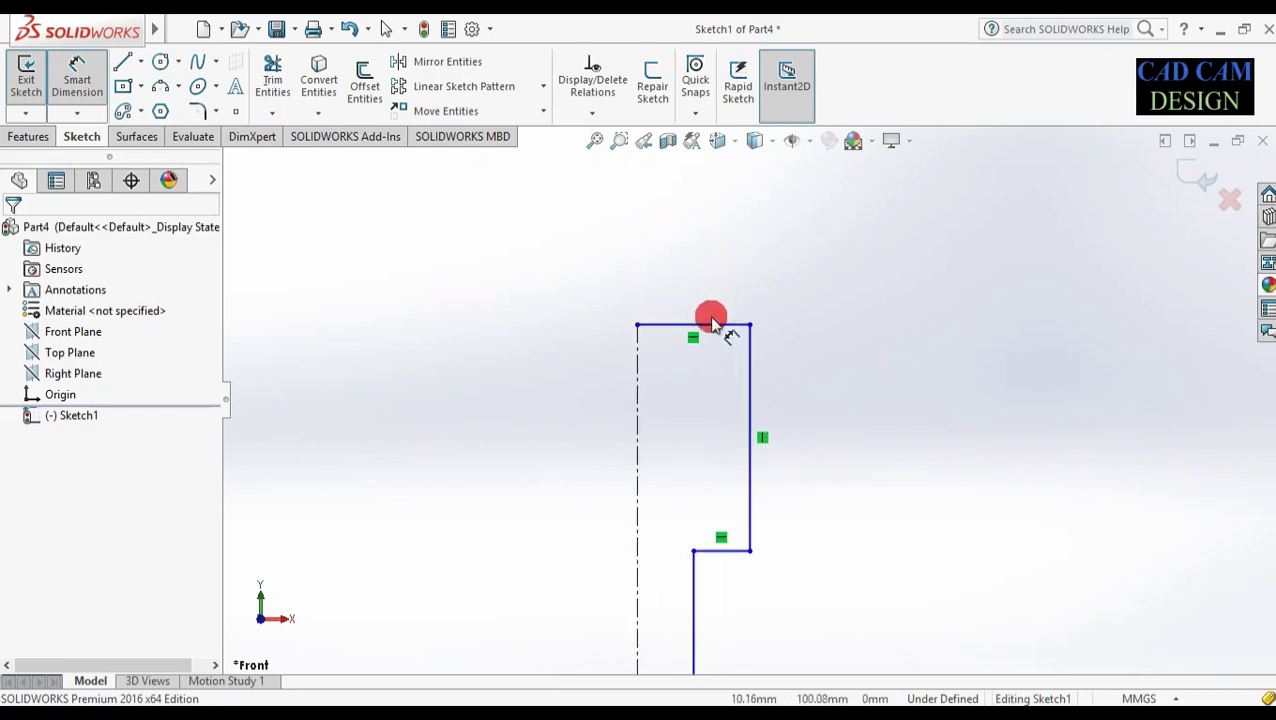
click(716, 330)
click(708, 276)
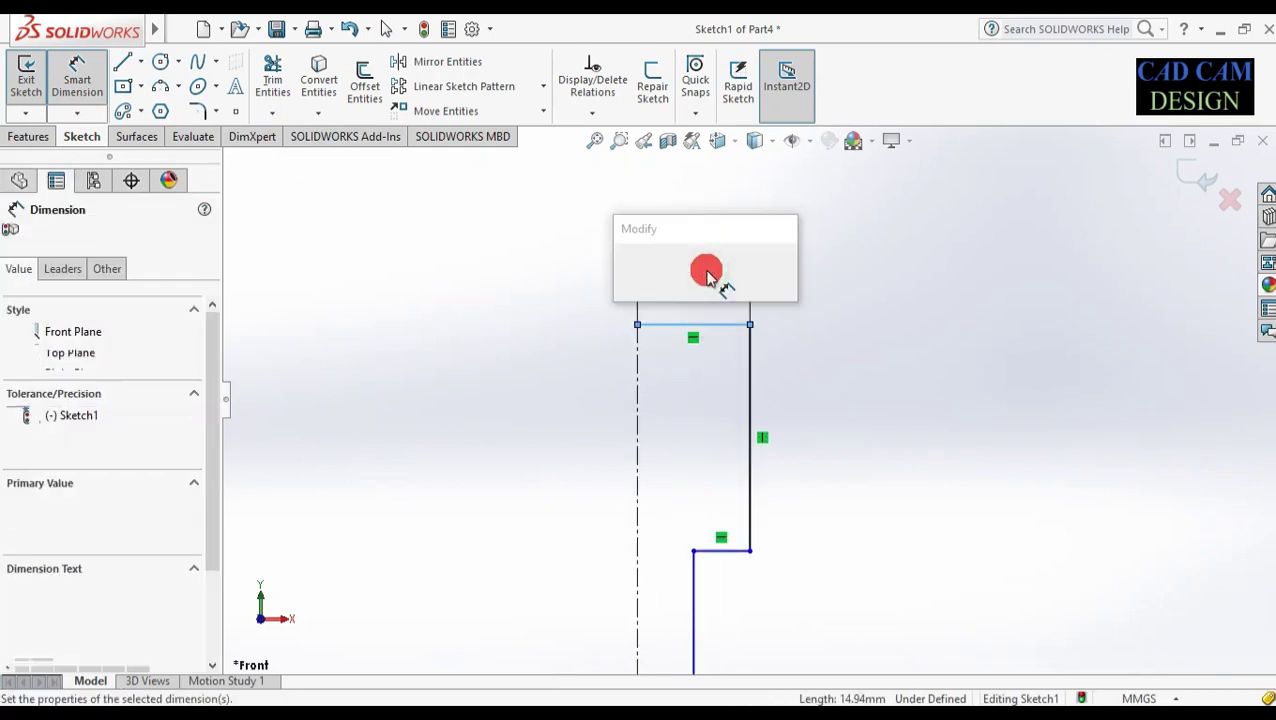
text(12.5)
key(Return)
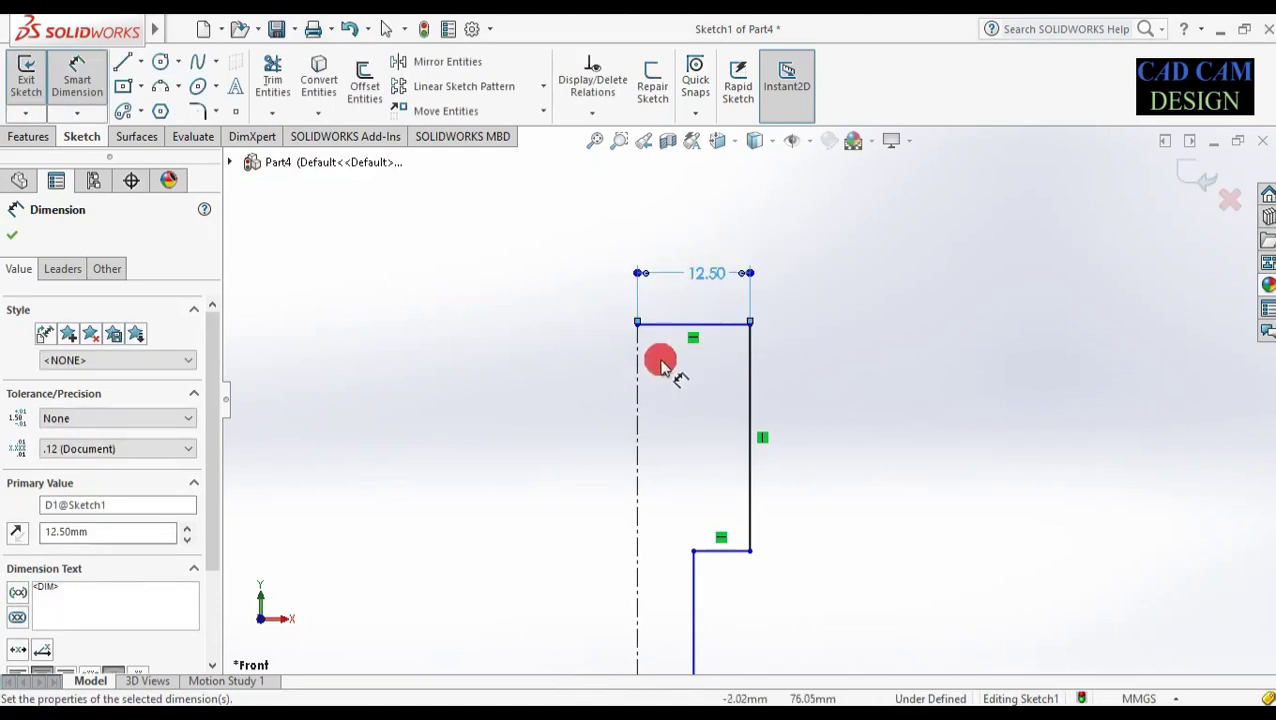
- Dimension the vertical outer edge of the head to 30 mm
click(748, 352)
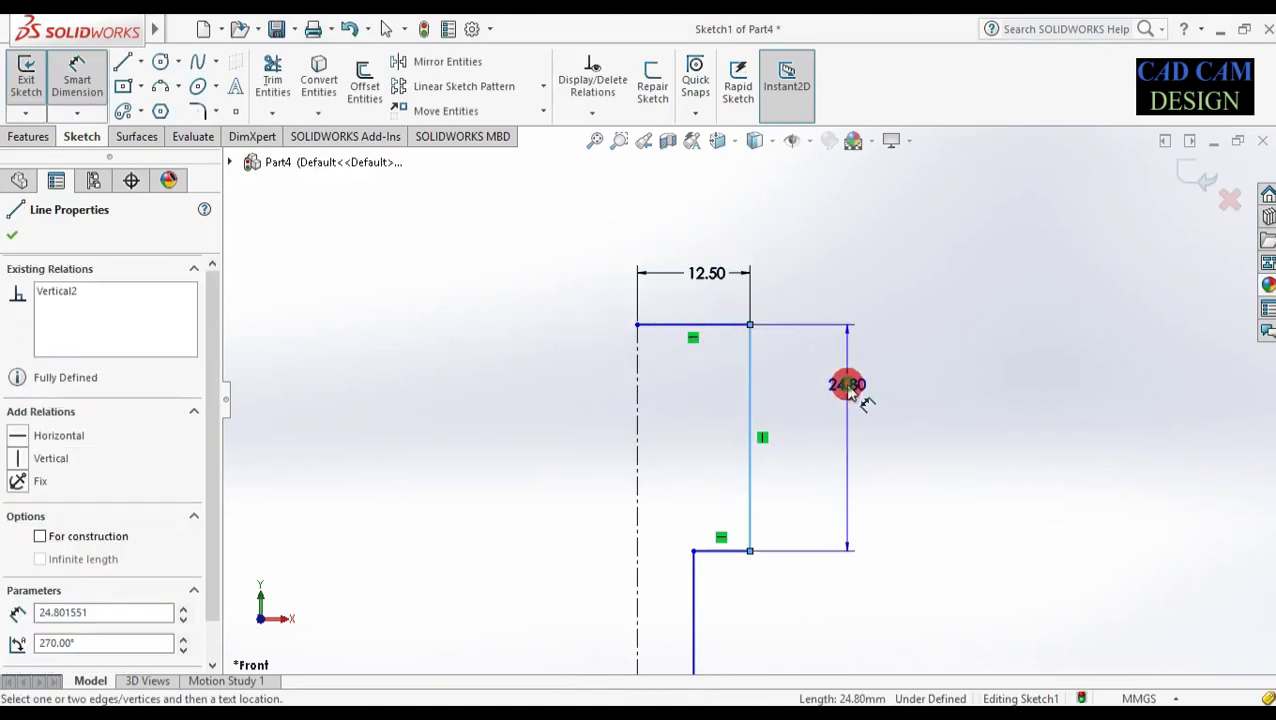
click(846, 382)
text(3)
key(Return)
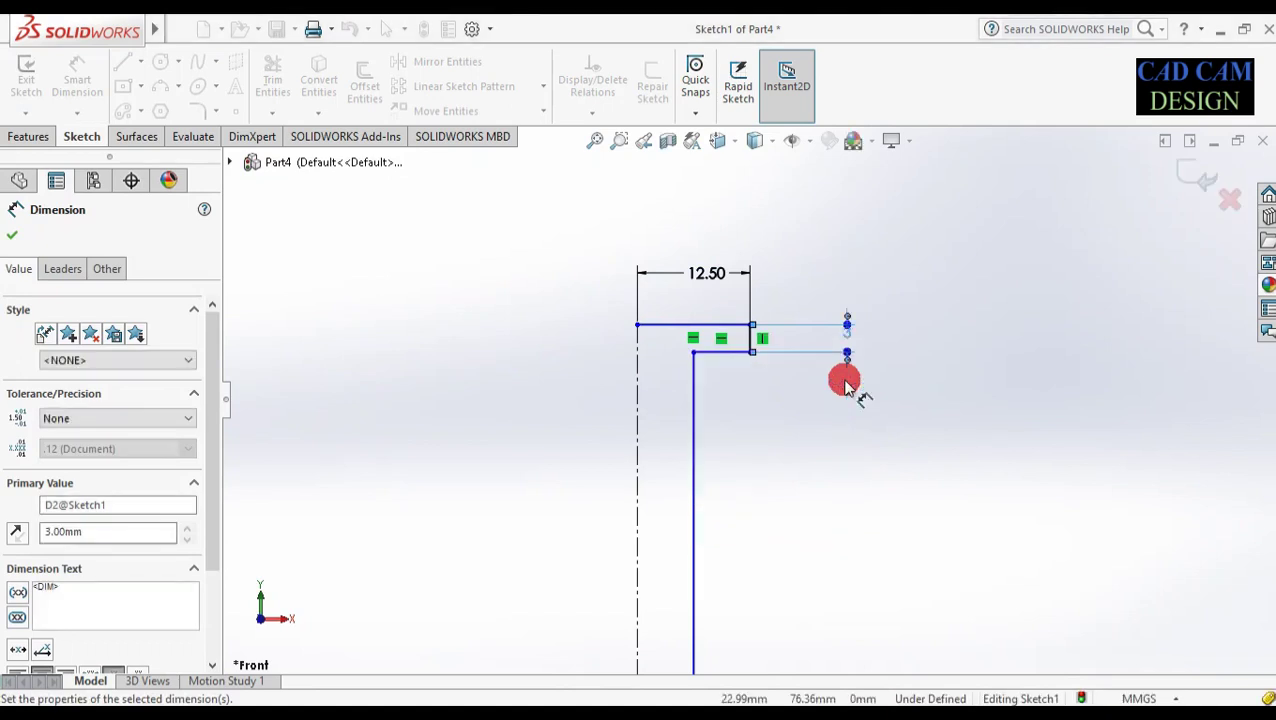
click(848, 340)
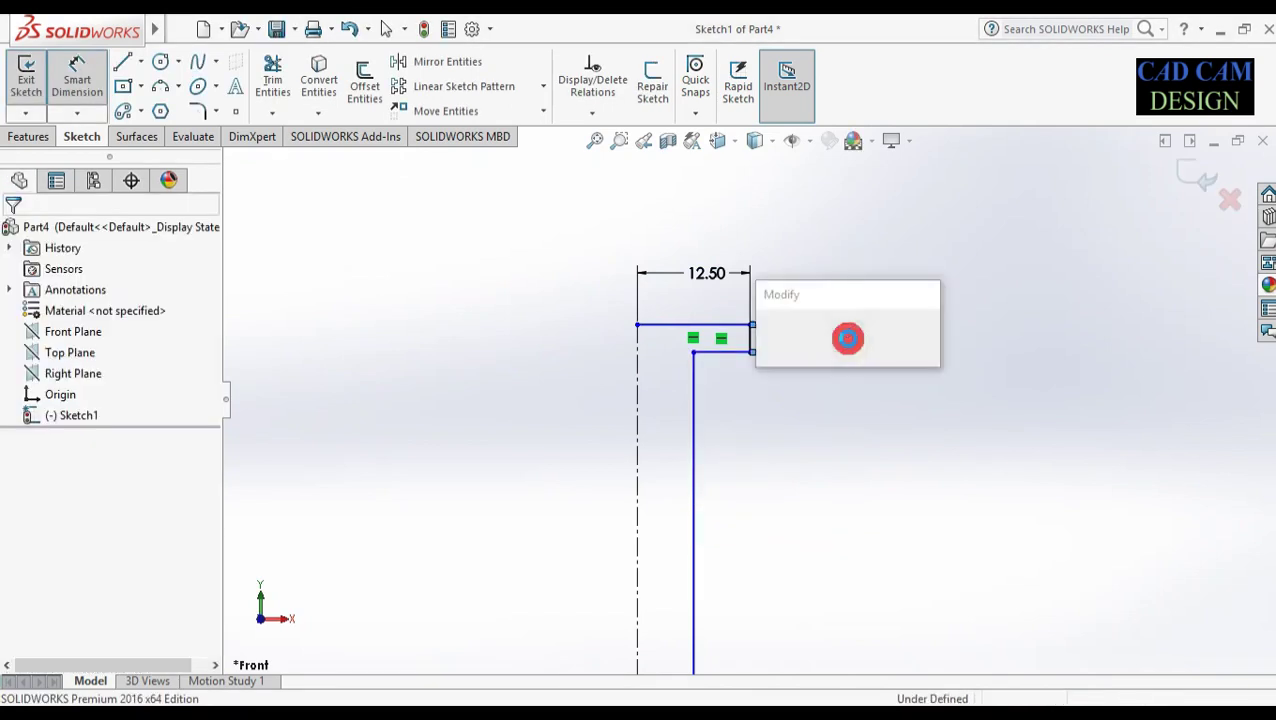
text(30)
key(Return)
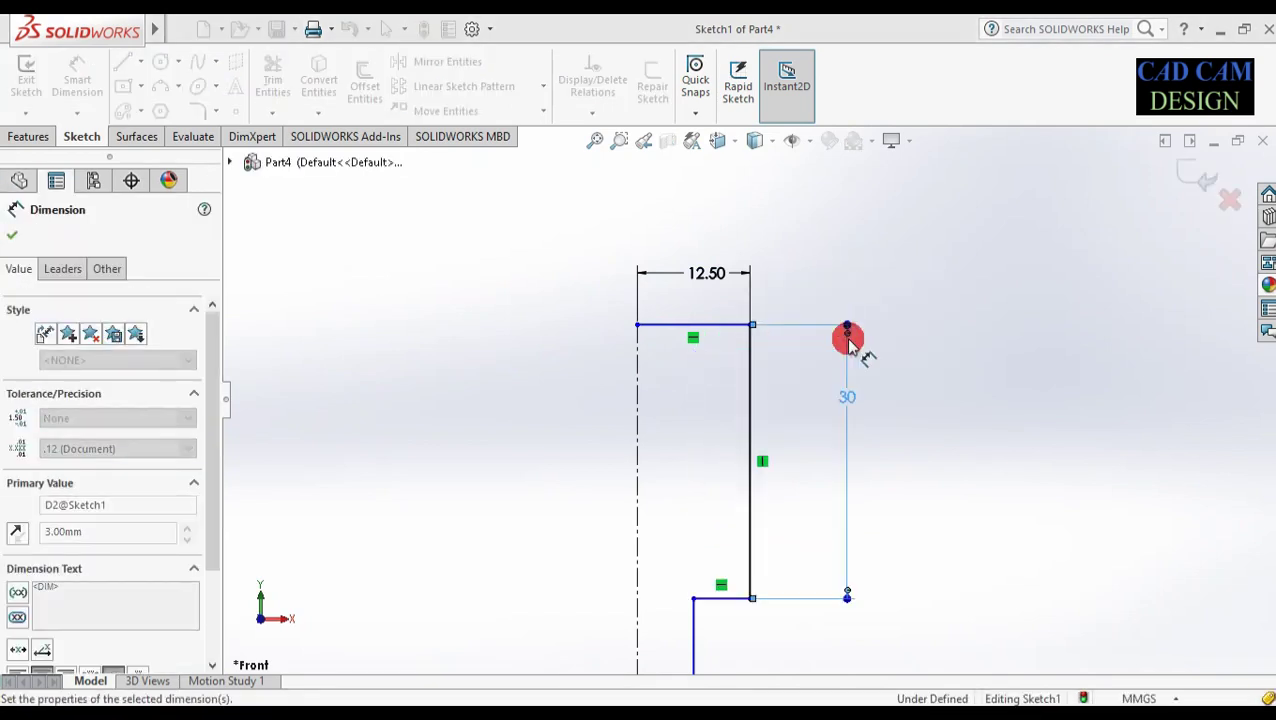
- Dimension the distance between the centreline and the long vertical shank edge to 9 mm
scroll(748, 402, up, 5)
scroll(755, 430, down, 5)
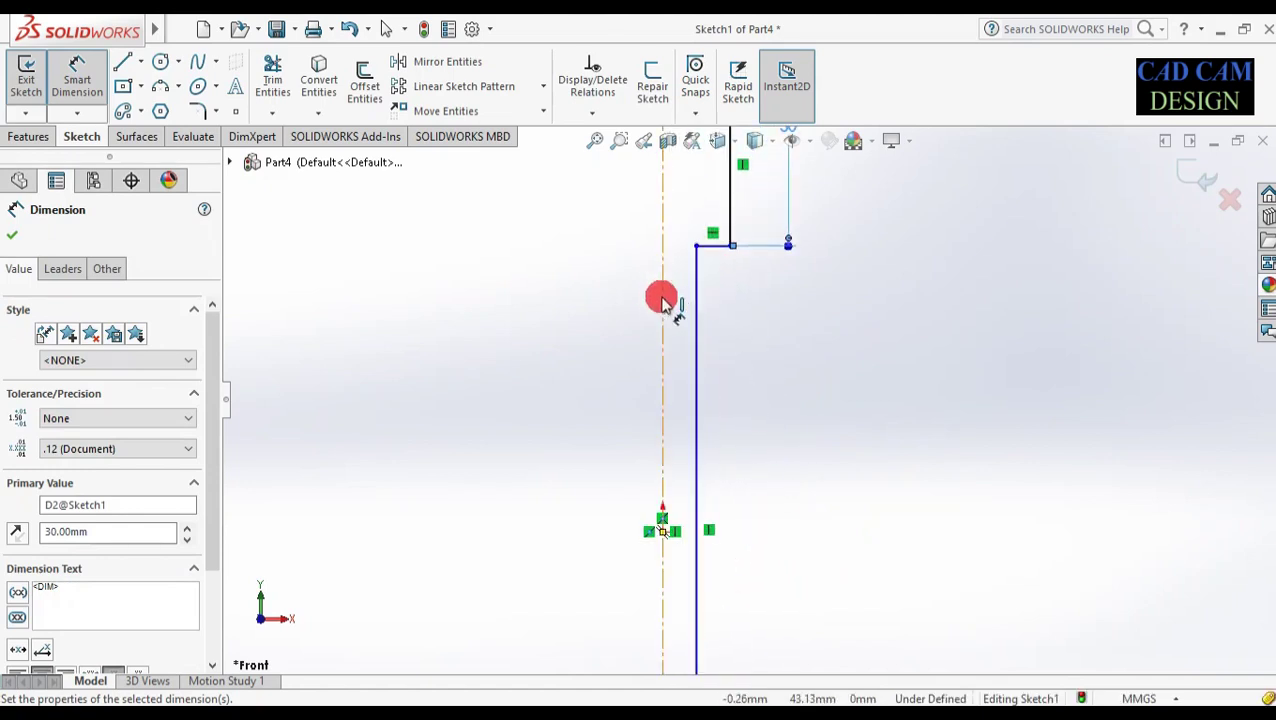
click(662, 300)
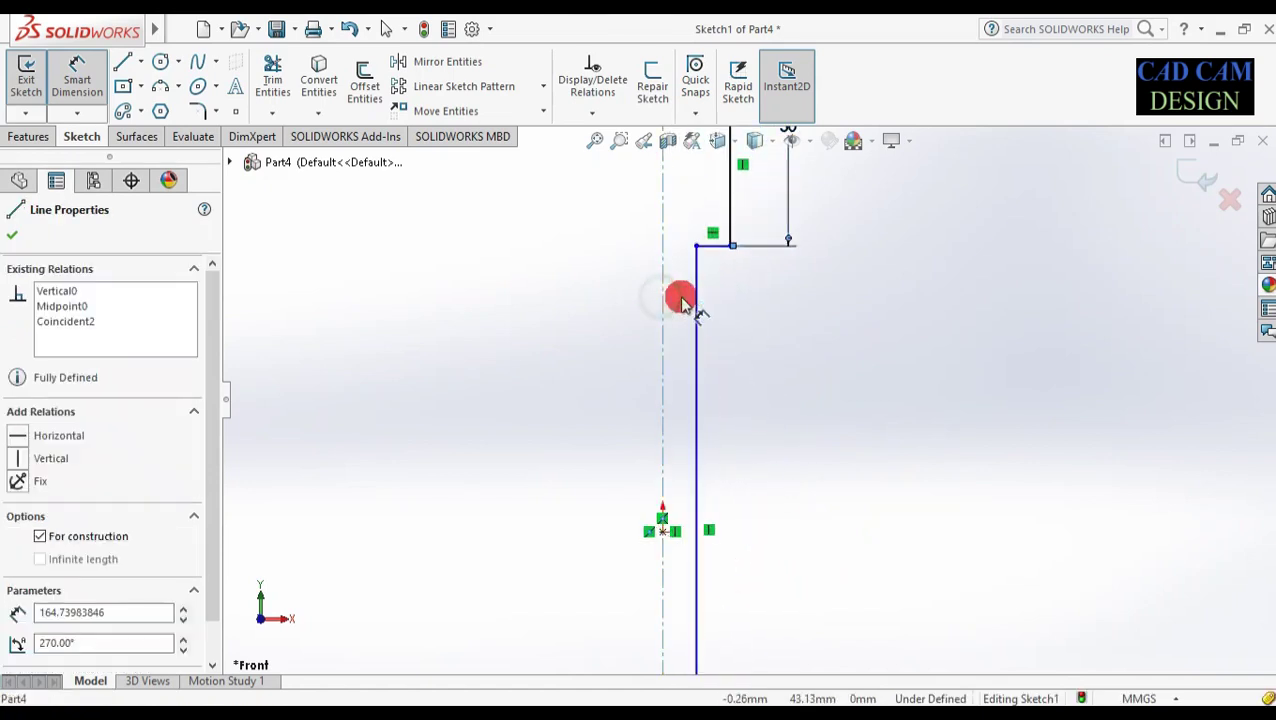
click(695, 300)
click(685, 302)
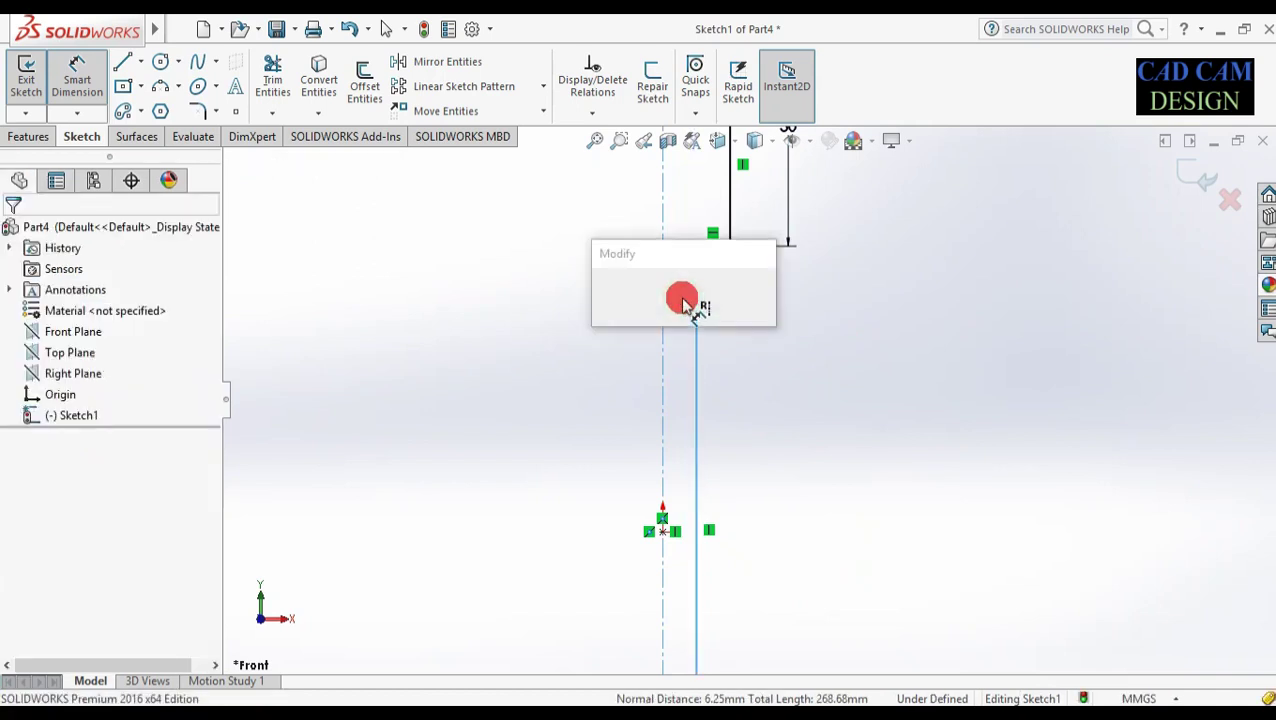
key(Return)
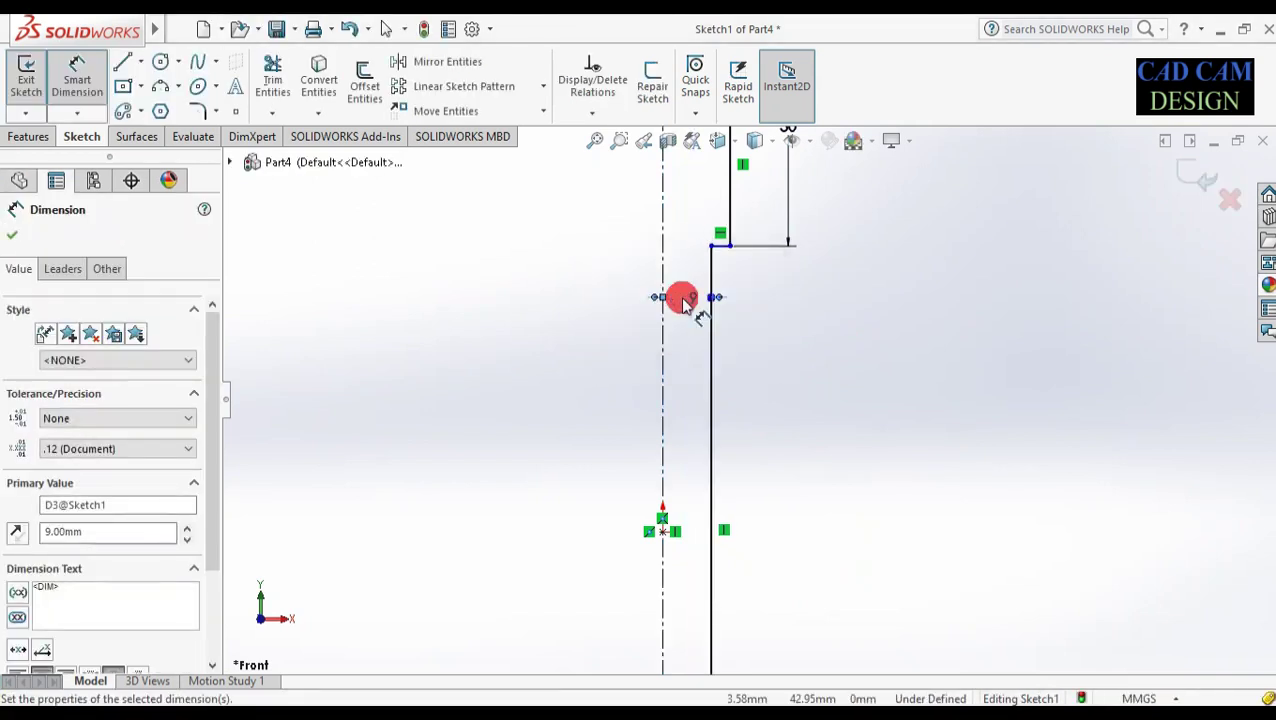
scroll(724, 234, up, 3)
scroll(742, 220, down, 3)
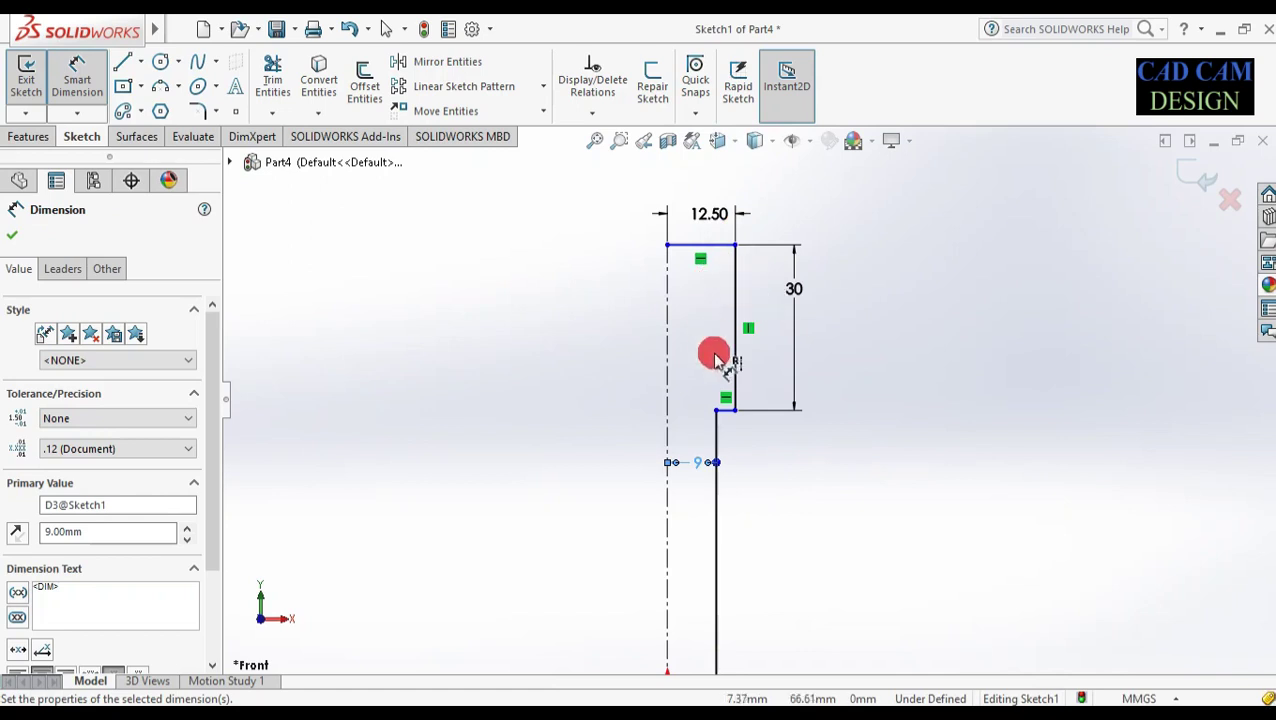
scroll(737, 465, up, 3)
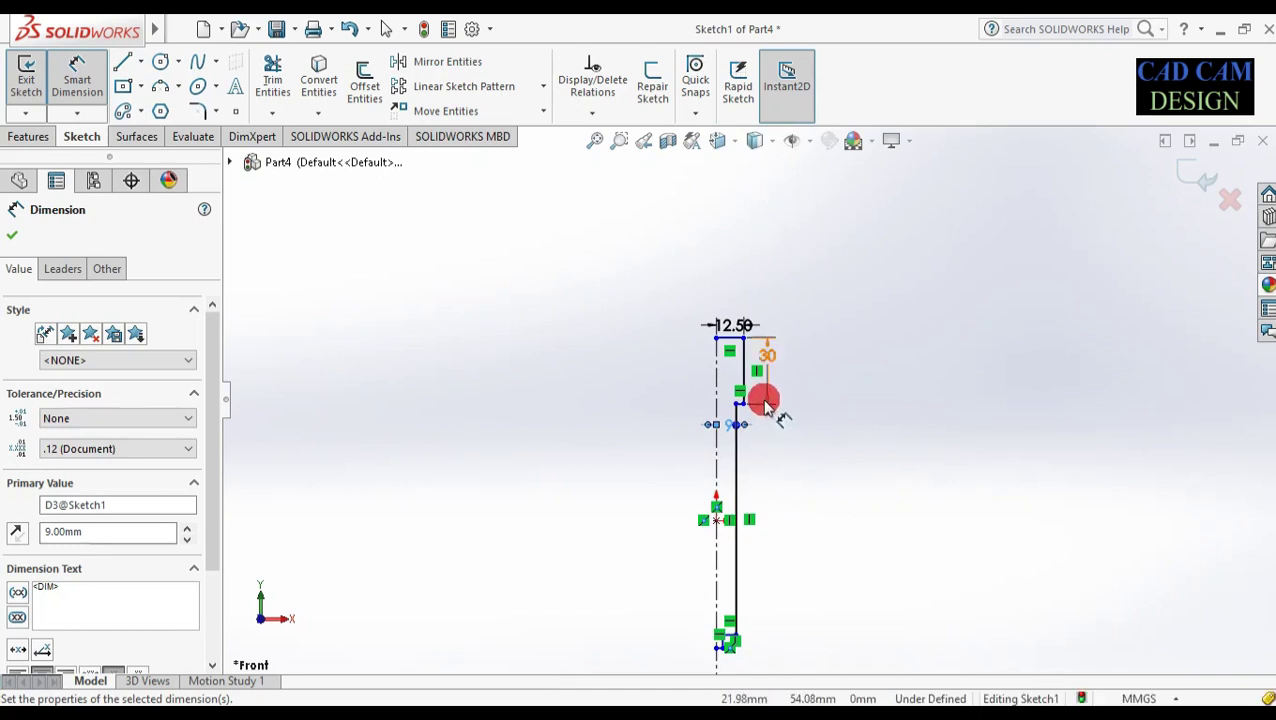
scroll(765, 405, down, 2)
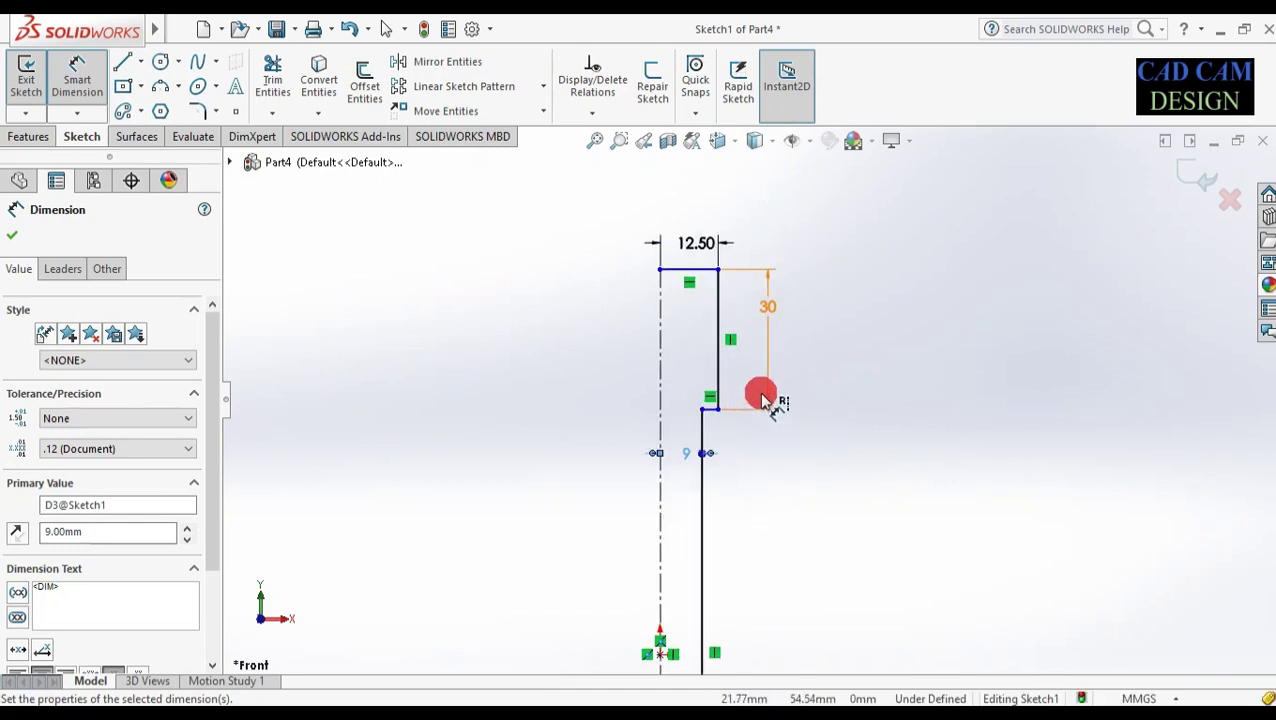
- Dimension the long vertical shank edge to 140 mm
scroll(759, 440, up, 4)
scroll(760, 478, down, 4)
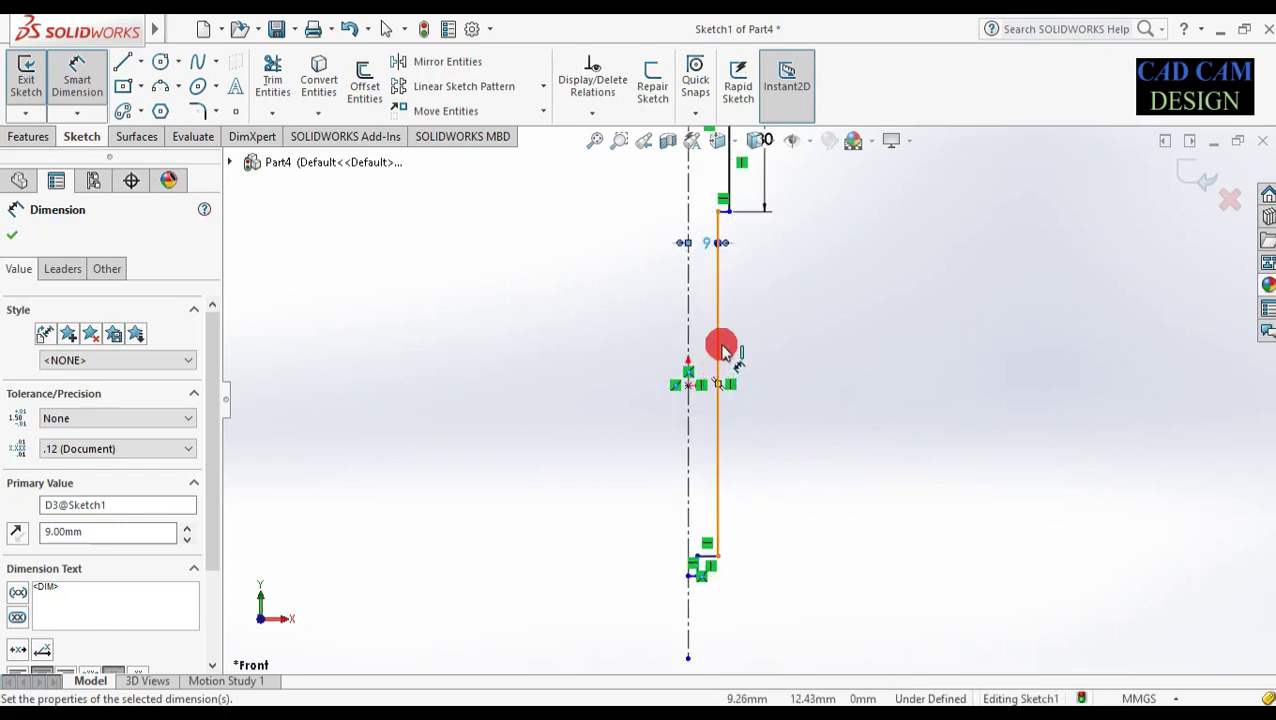
click(717, 345)
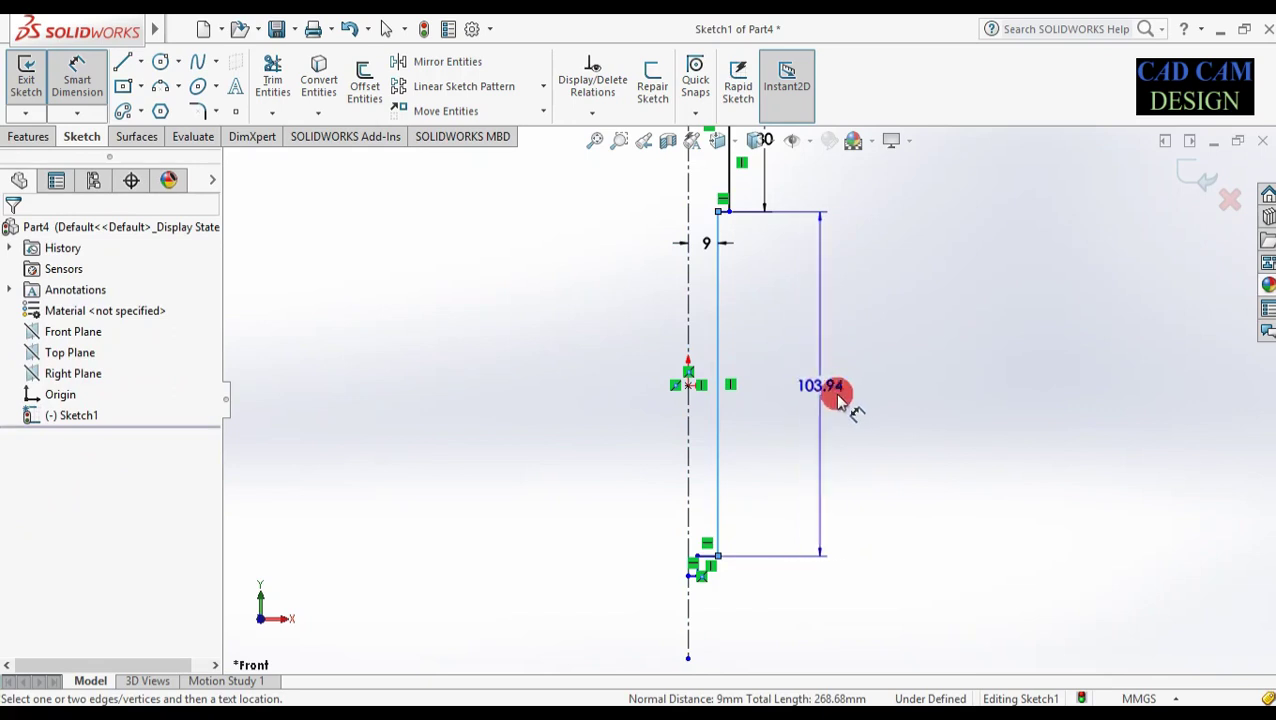
click(840, 394)
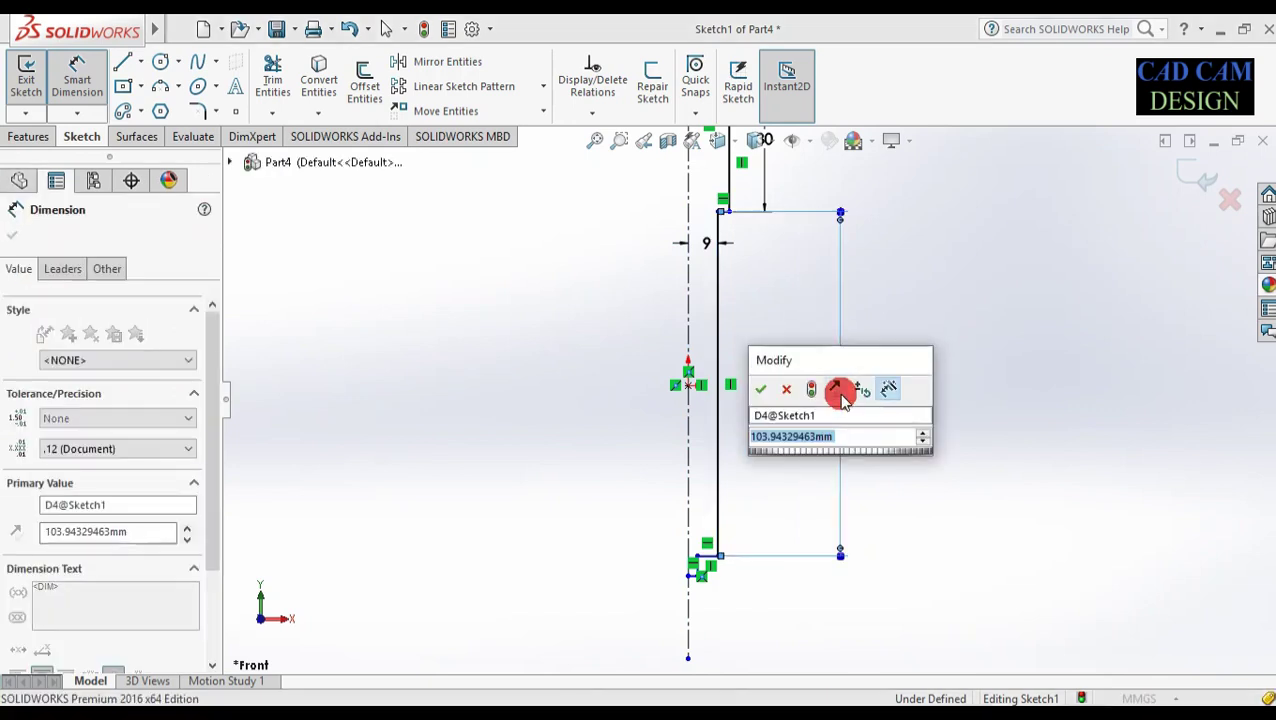
text(11)
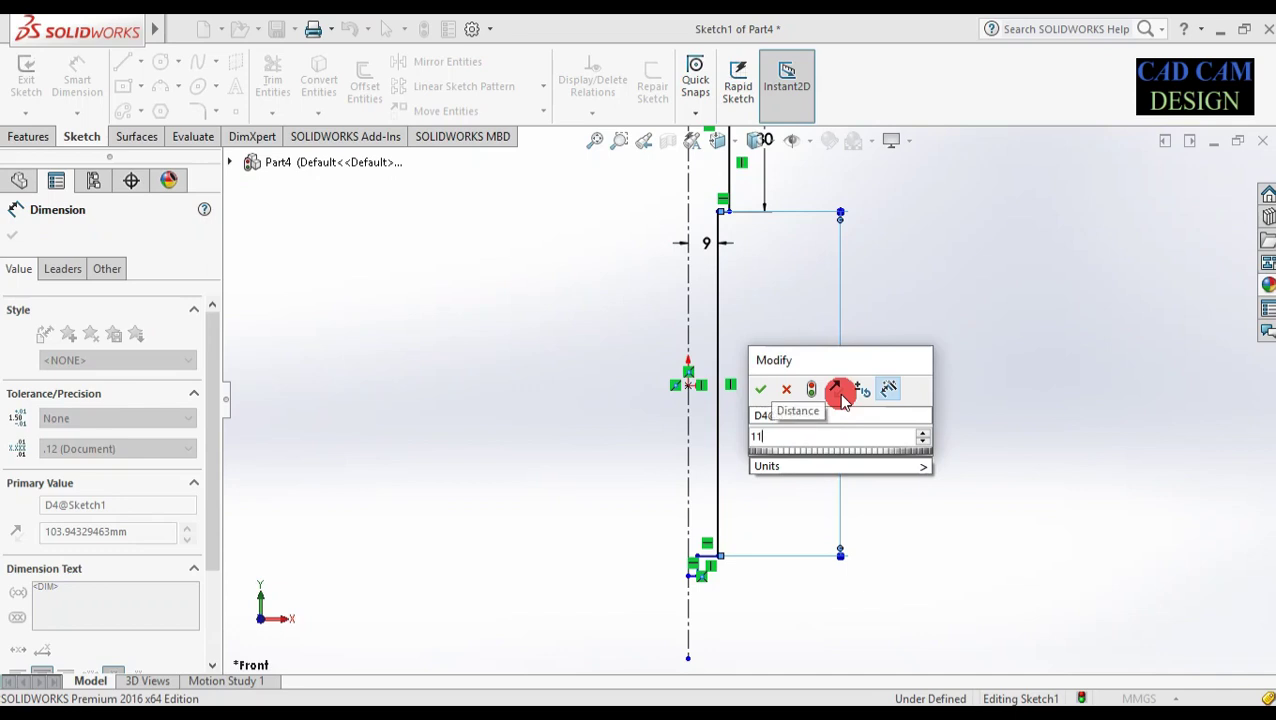
key(BackSpace)
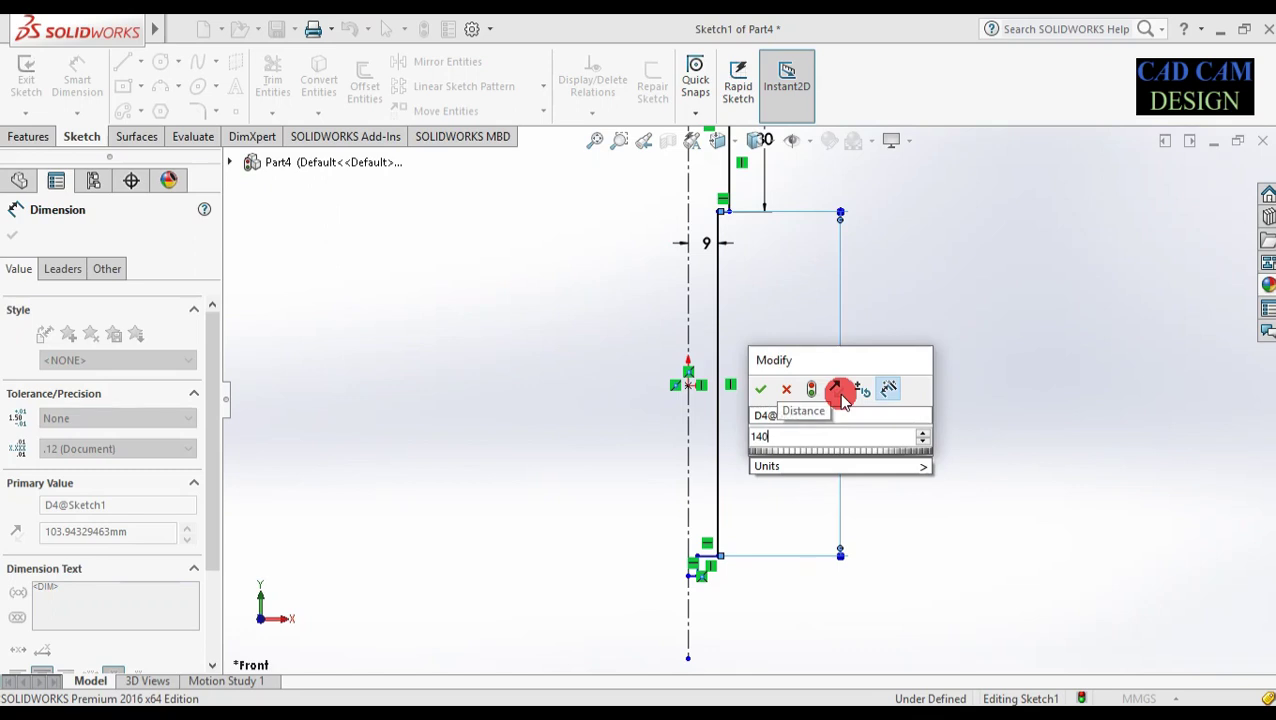
key(Return)
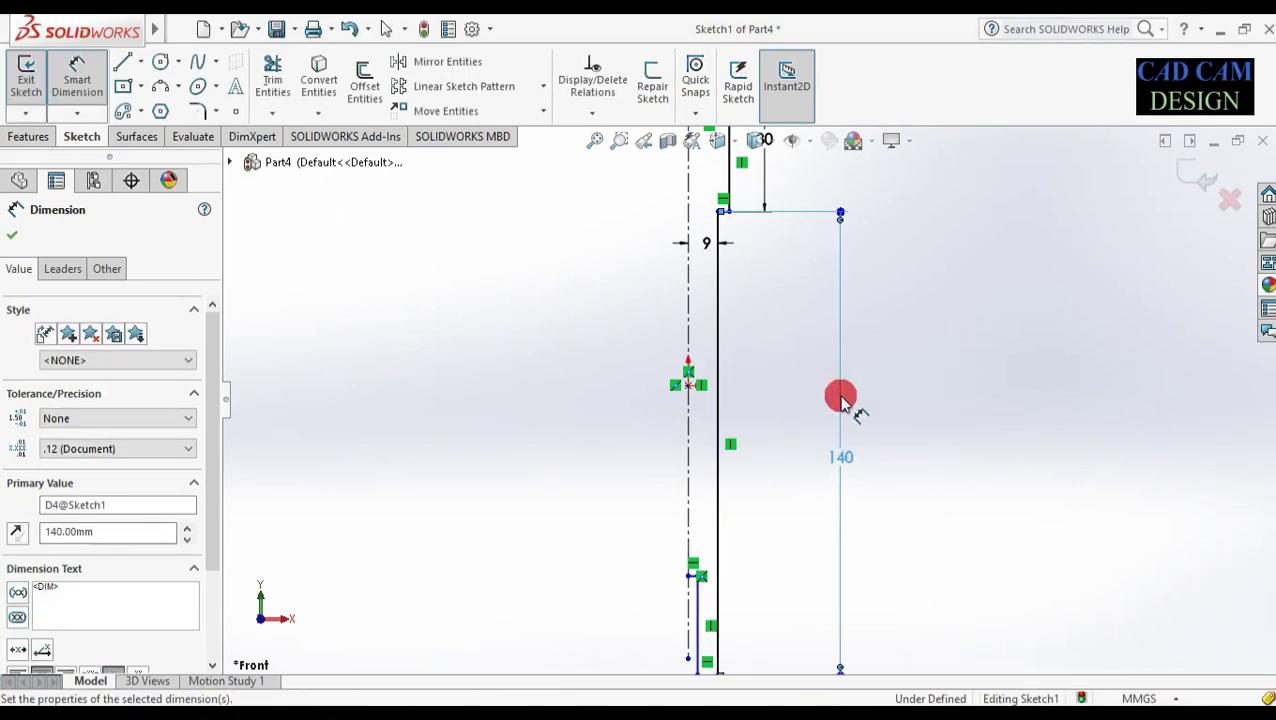
- Extend the centreline's lower end downward and move the tip's end line below the shank's lower edge
scroll(838, 397, up, 3)
scroll(735, 493, down, 5)
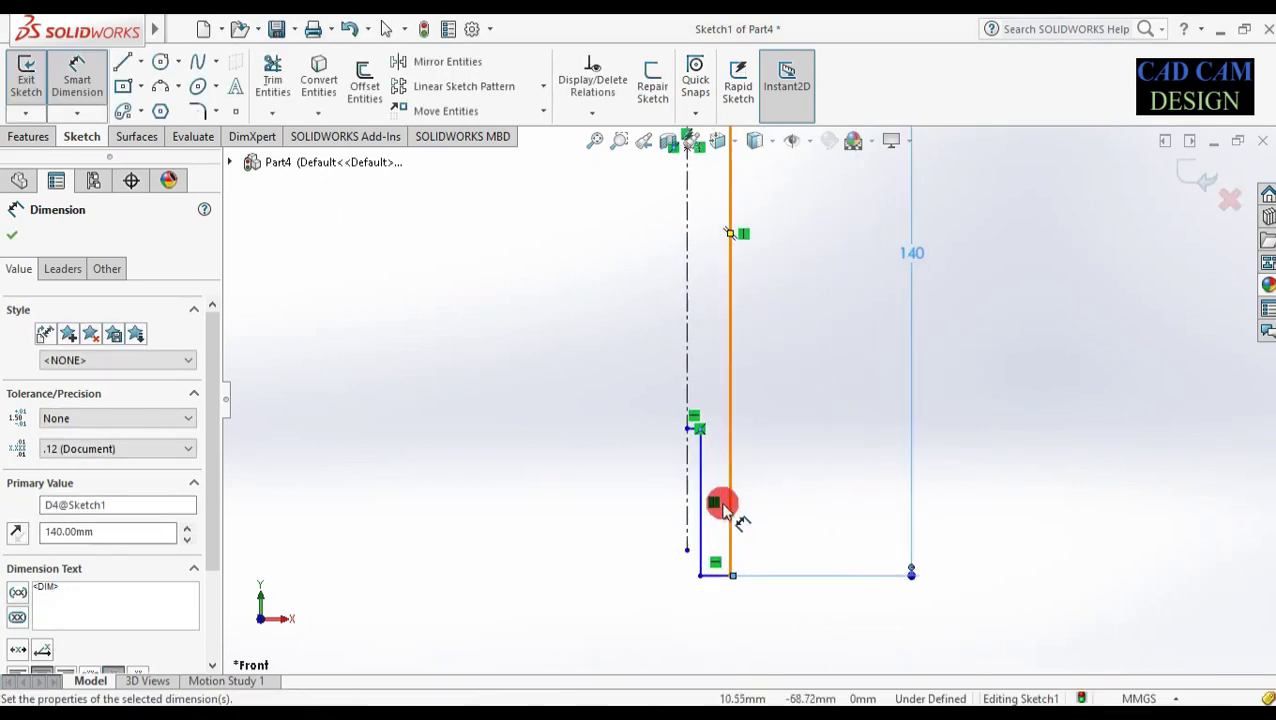
click(690, 570)
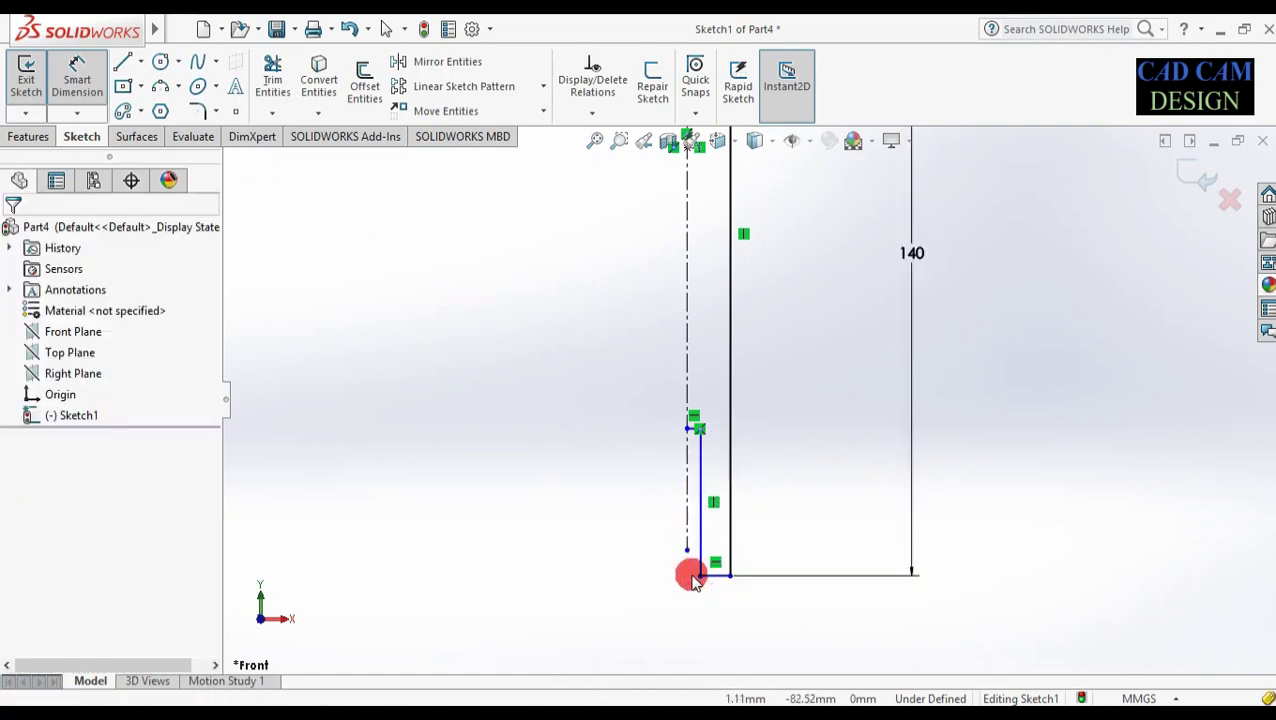
drag(687, 551, 687, 628)
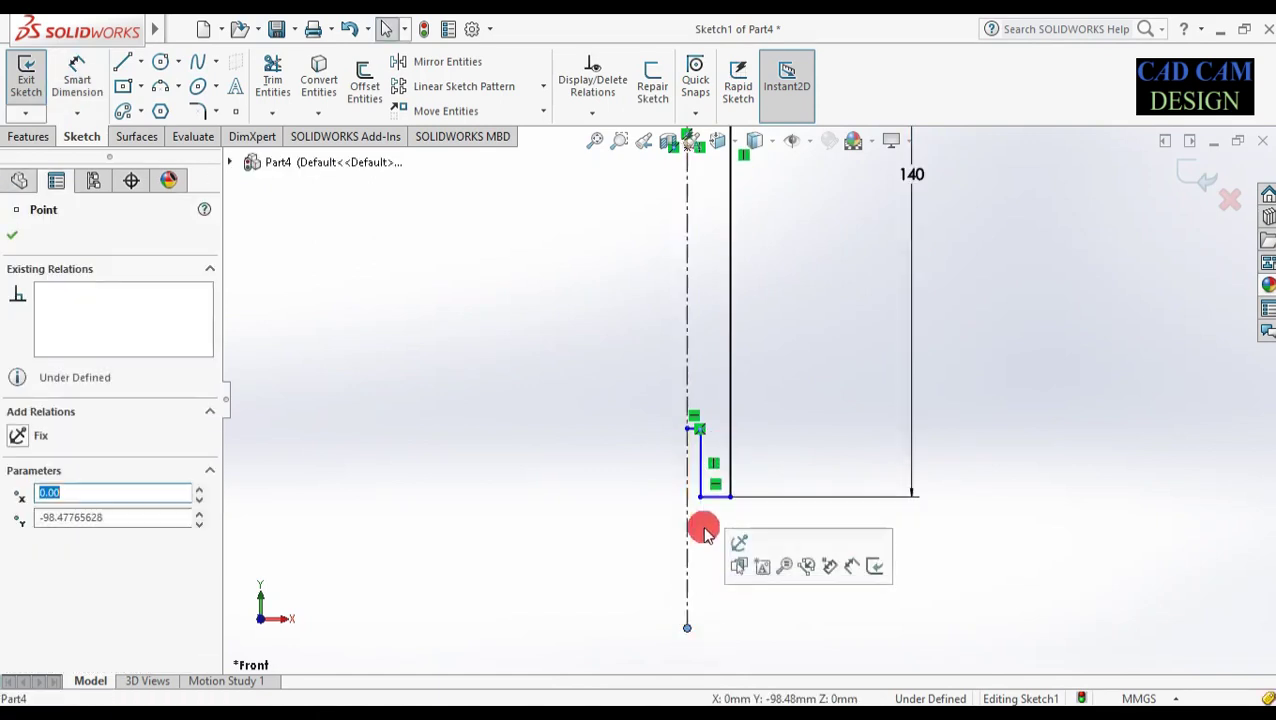
scroll(697, 434, down, 5)
drag(700, 437, 703, 655)
scroll(735, 615, up, 10)
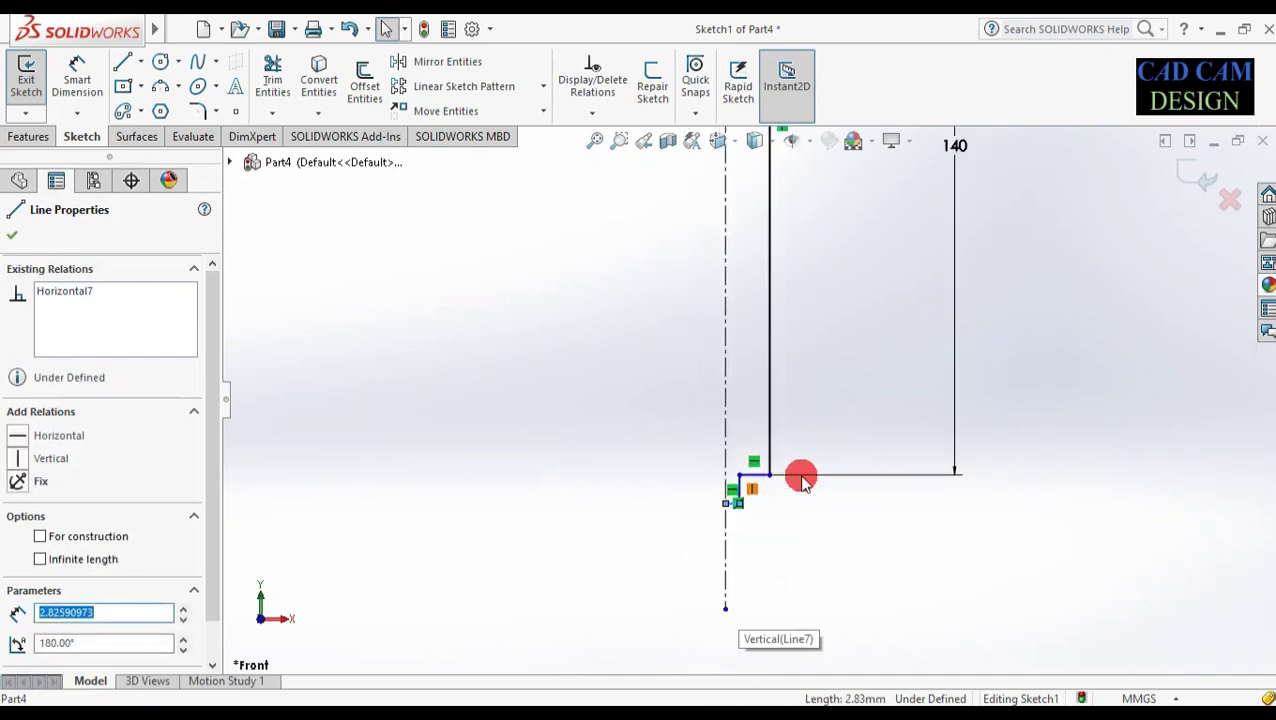
- Dimension the tip's short horizontal end line to 3 mm
right_drag(834, 504, 798, 340)
click(747, 433)
scroll(774, 425, down, 5)
scroll(713, 461, down, 5)
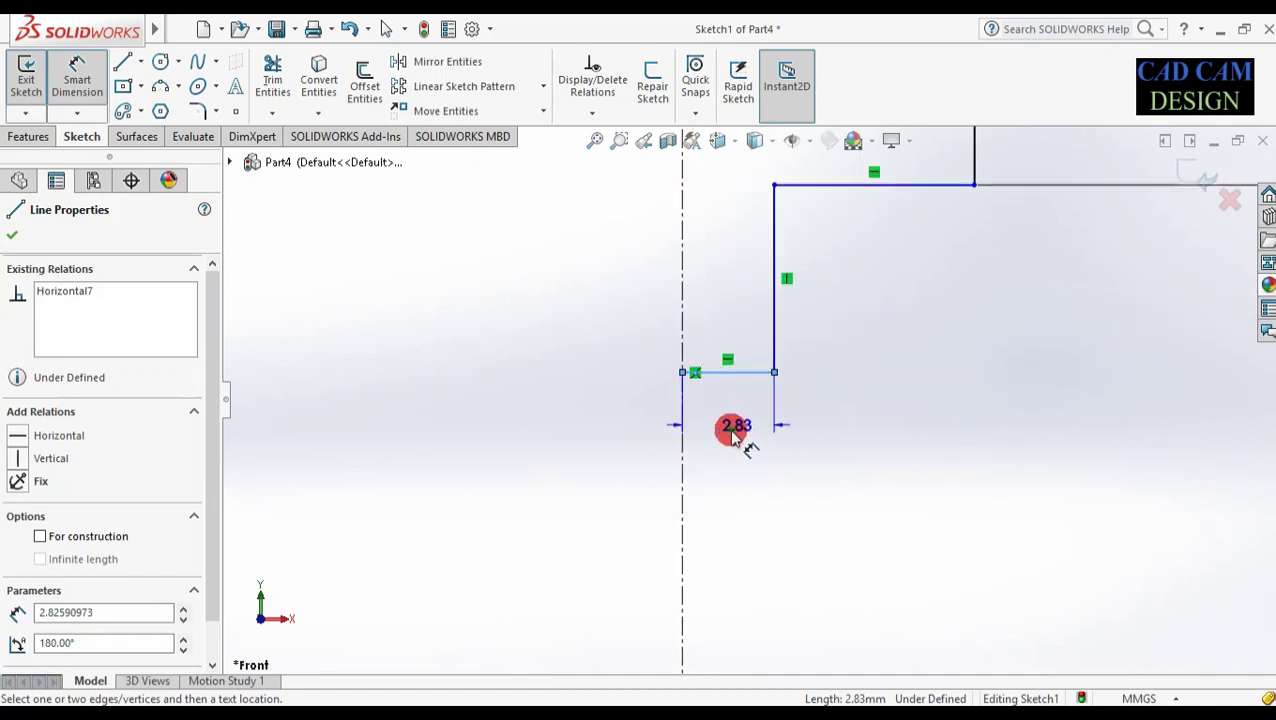
click(733, 433)
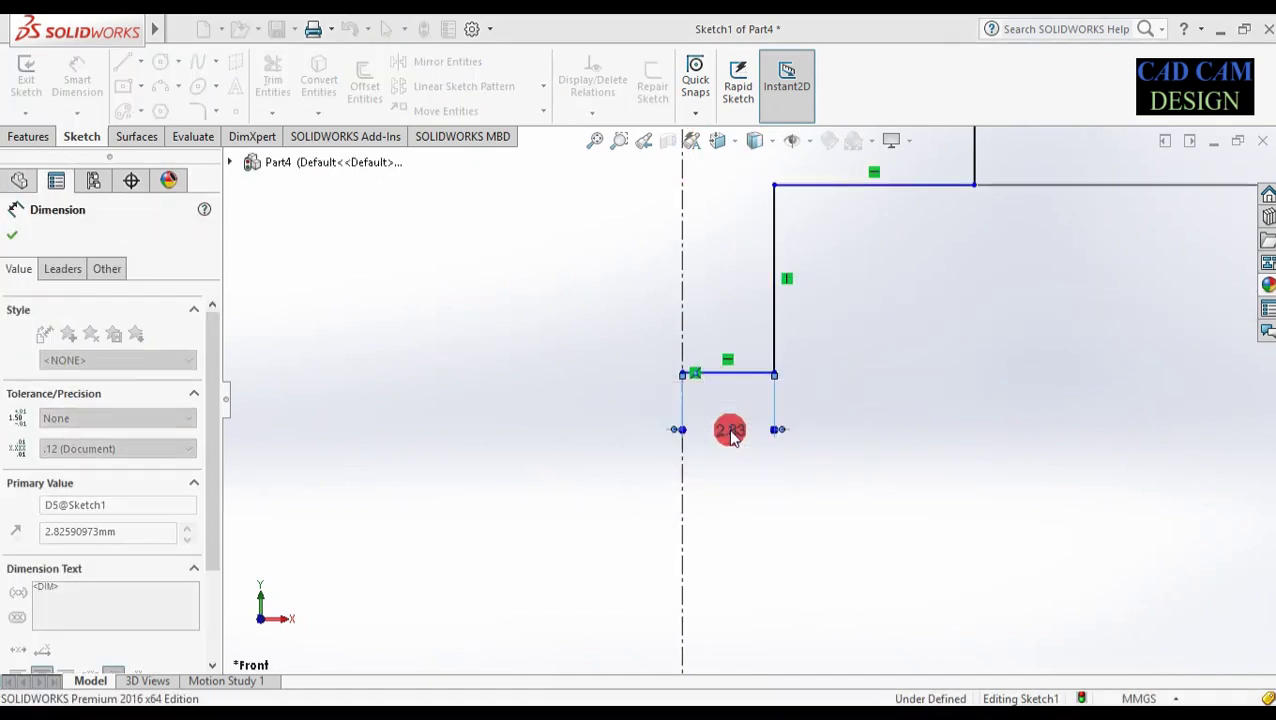
text(3)
key(Return)
- Dimension the tip's vertical edge to 5 mm and finish dimensioning the profile
click(780, 215)
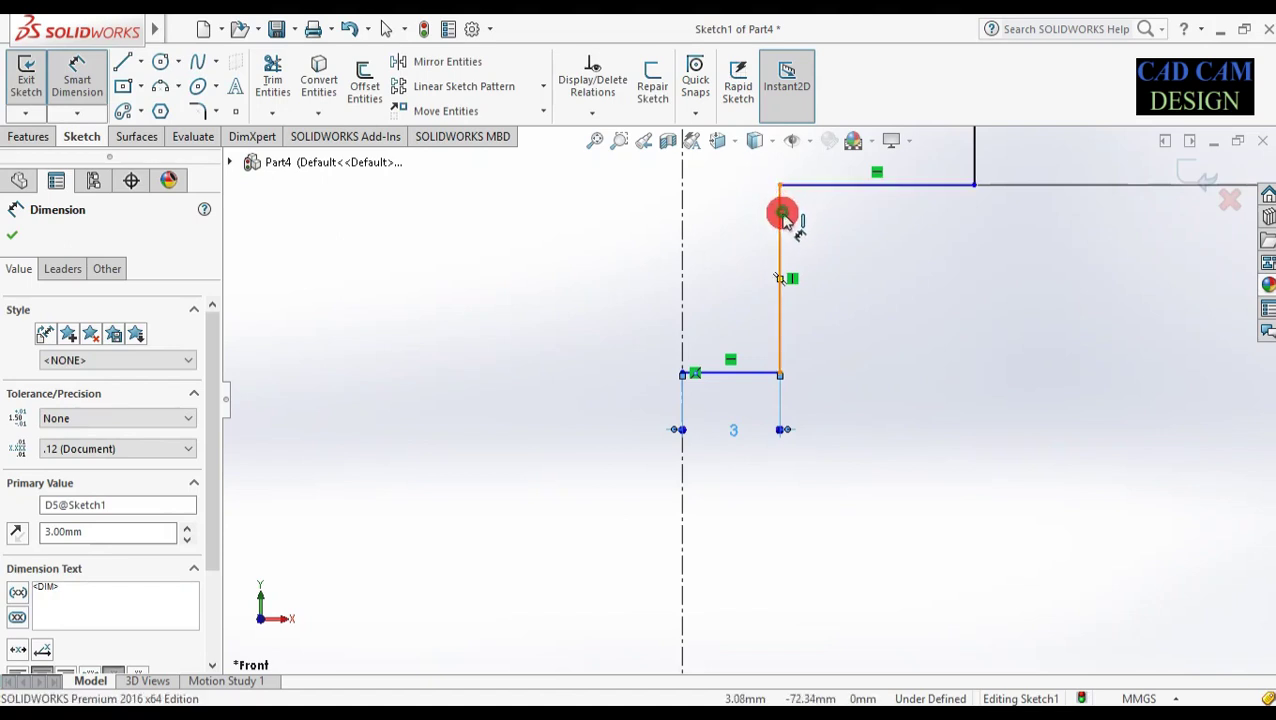
click(781, 216)
click(857, 277)
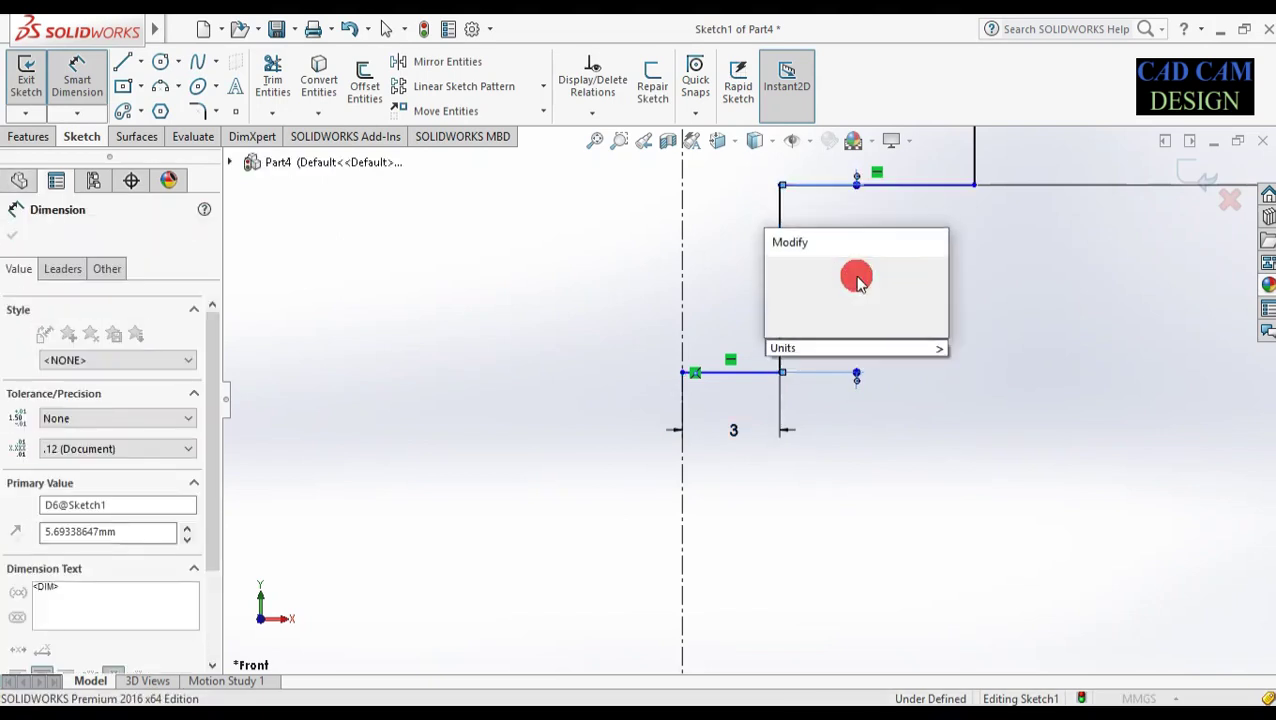
text(5)
key(Return)
scroll(834, 328, up, 5)
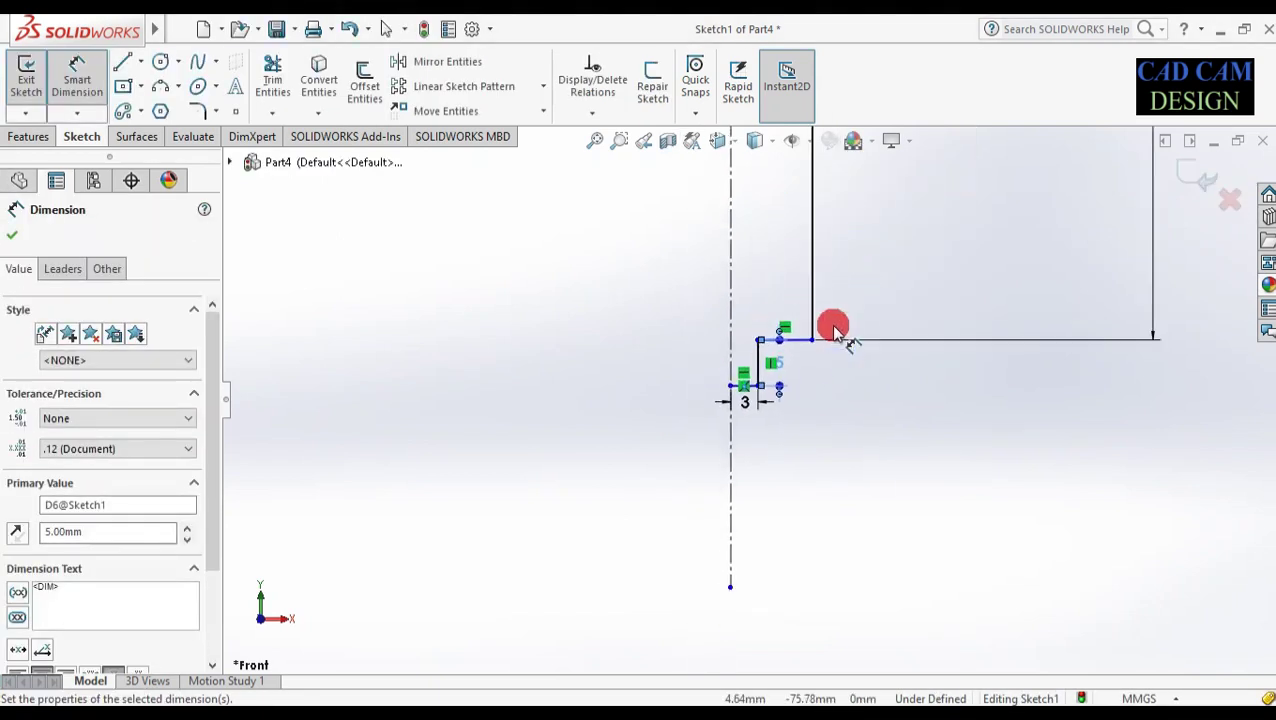
scroll(834, 330, up, 5)
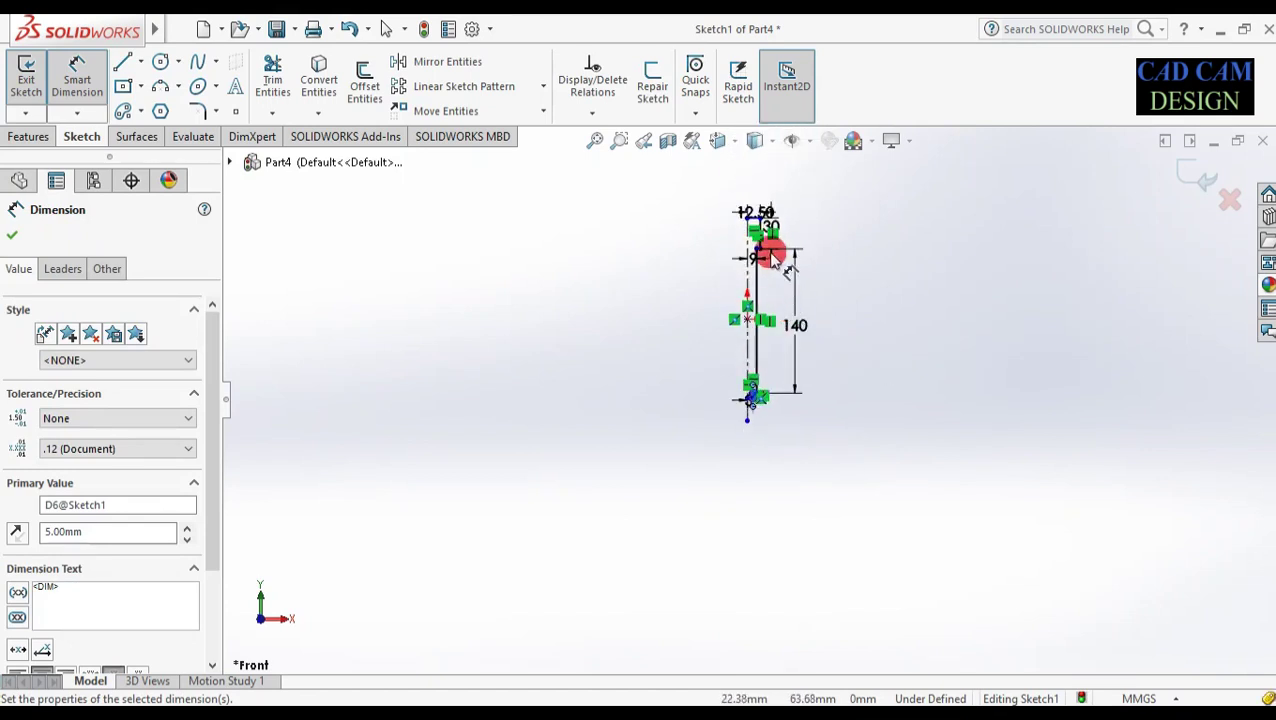
scroll(773, 259, down, 4)
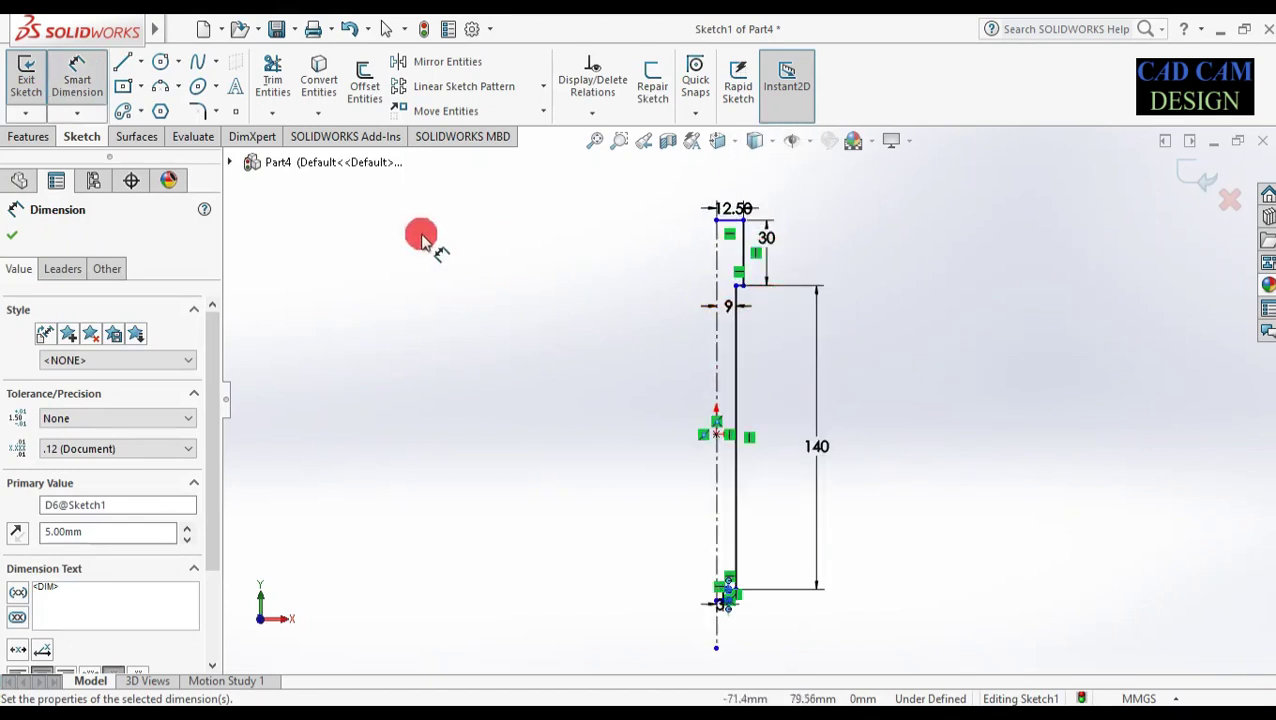
click(15, 232)
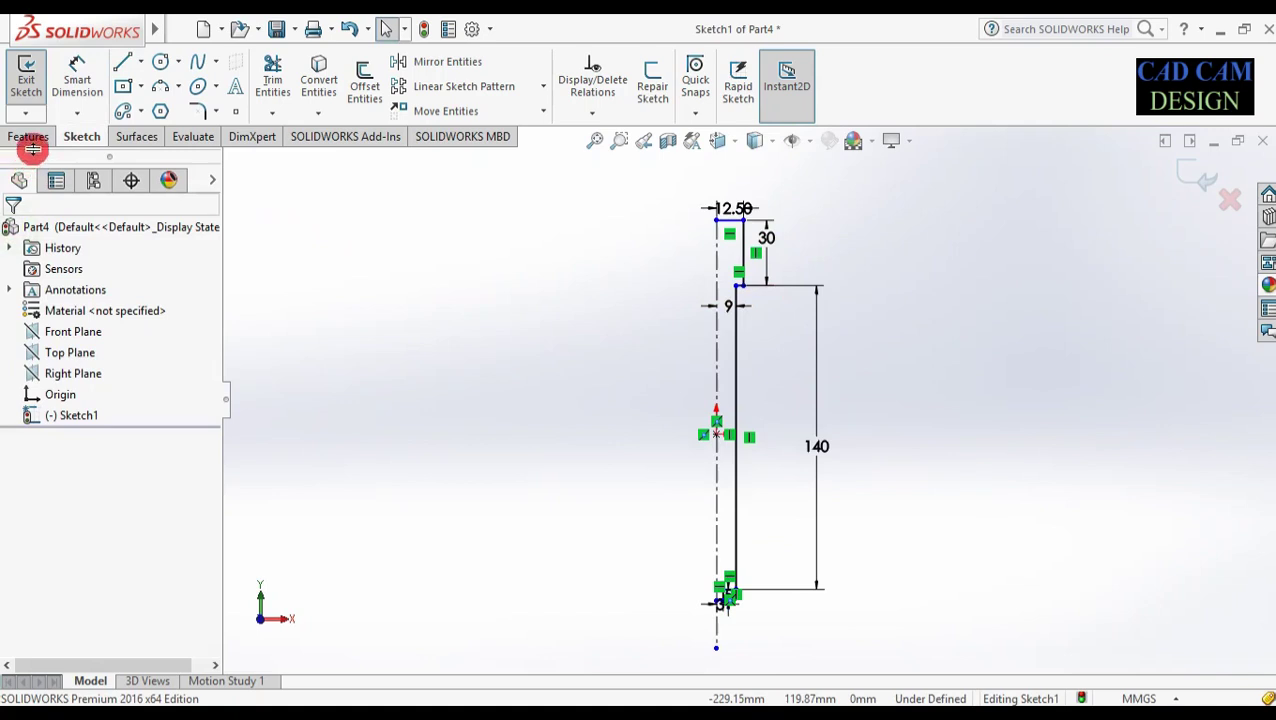
- Revolve the half-profile 360° about the centreline, letting the open sketch be closed automatically
click(28, 136)
click(95, 88)
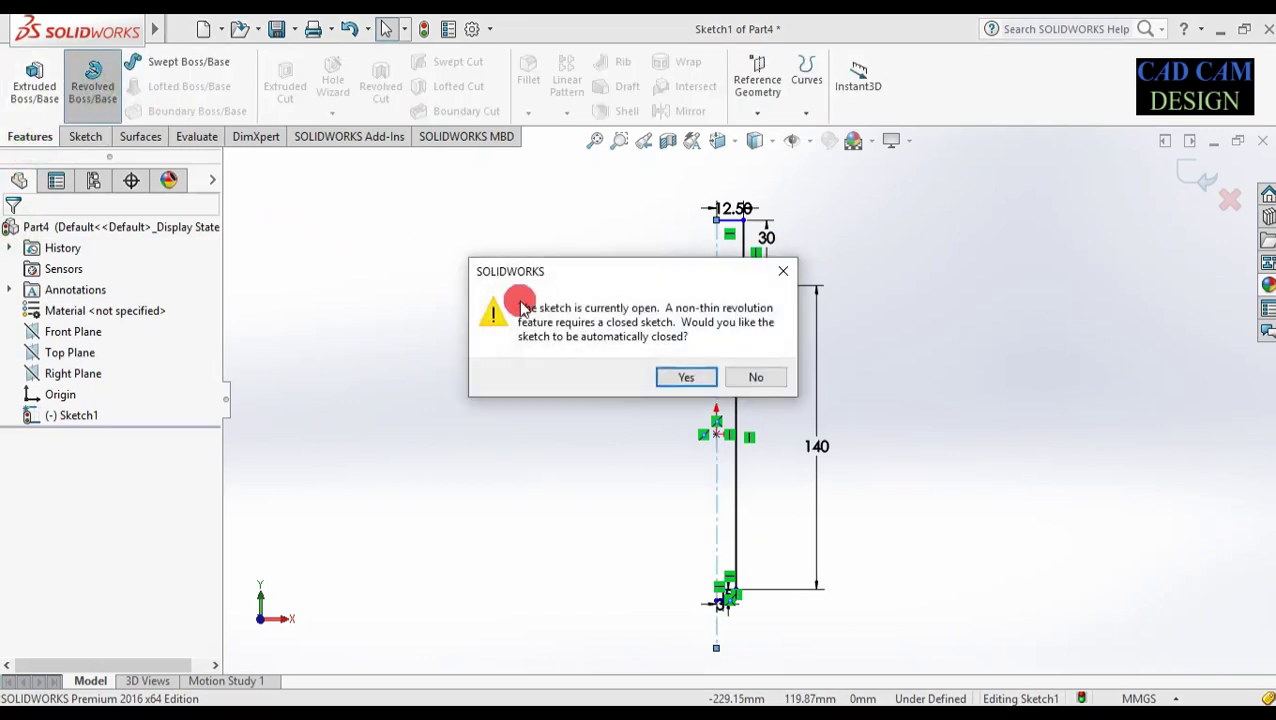
click(684, 378)
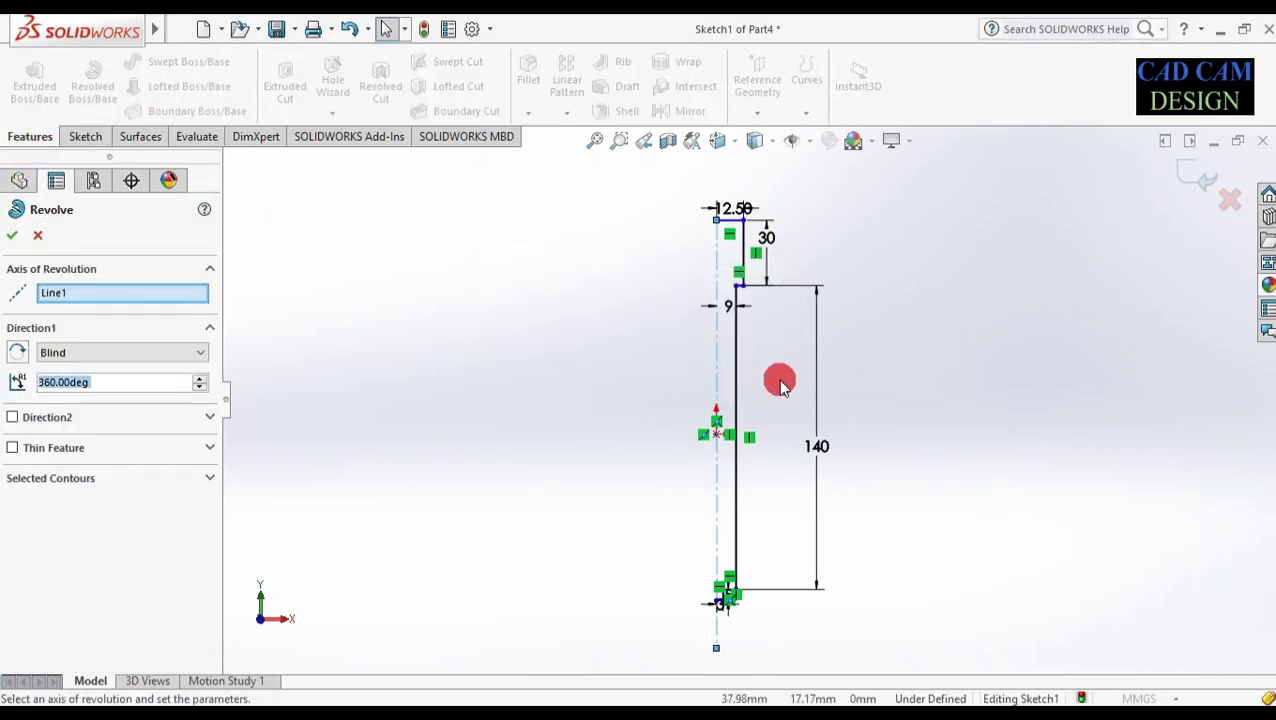
click(1186, 173)
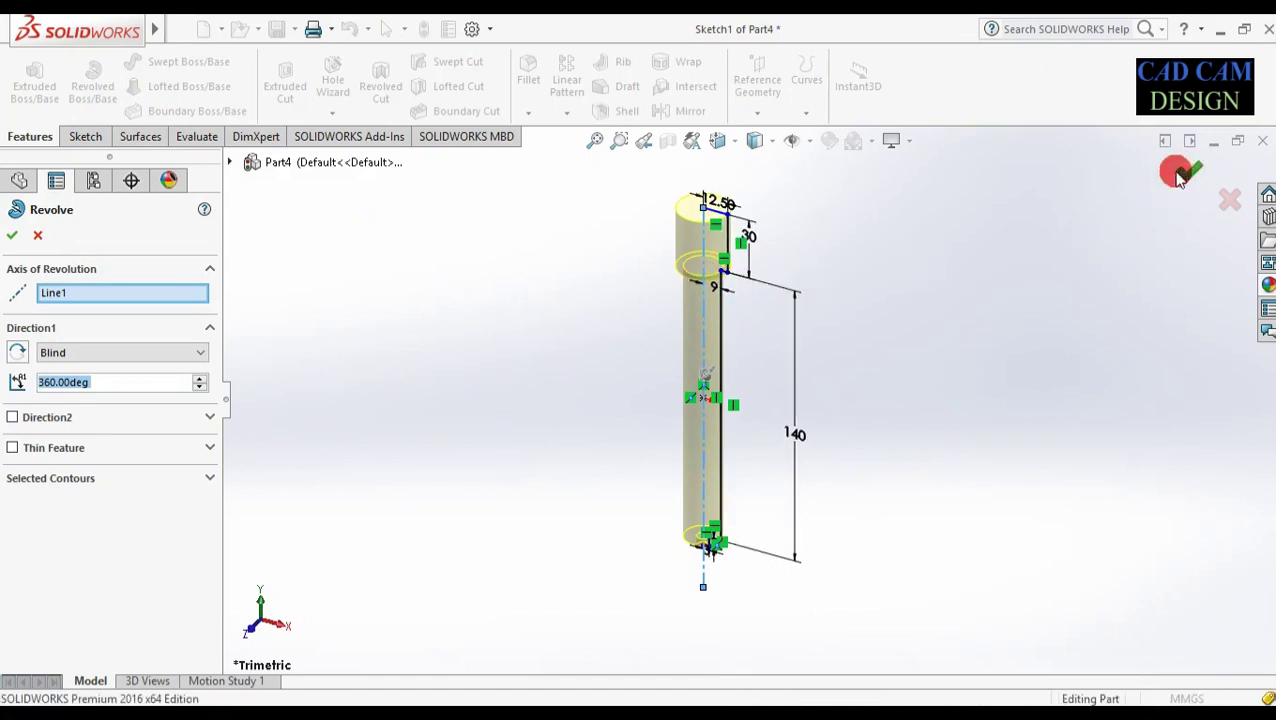
click(1182, 172)
- Open a new sketch on the Right Plane and orient the view normal to it at the spindle head
middle_drag(841, 325, 713, 203)
scroll(710, 199, down, 4)
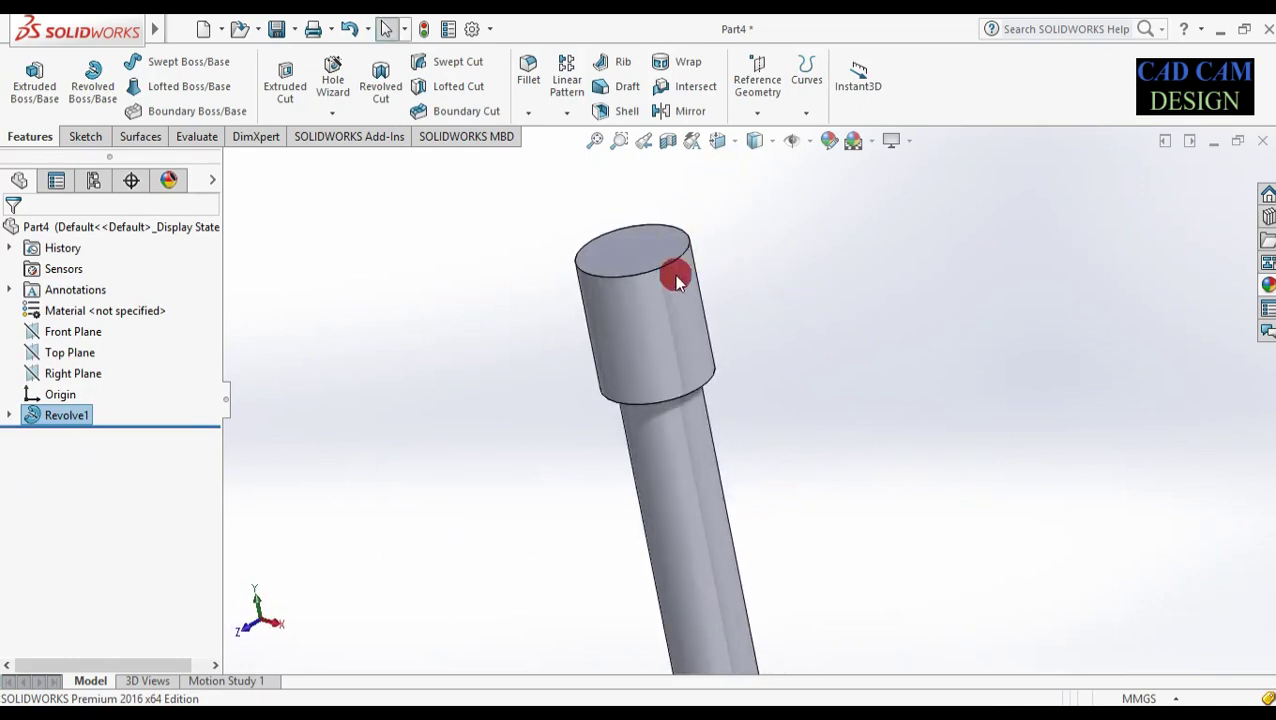
middle_drag(674, 273, 692, 286)
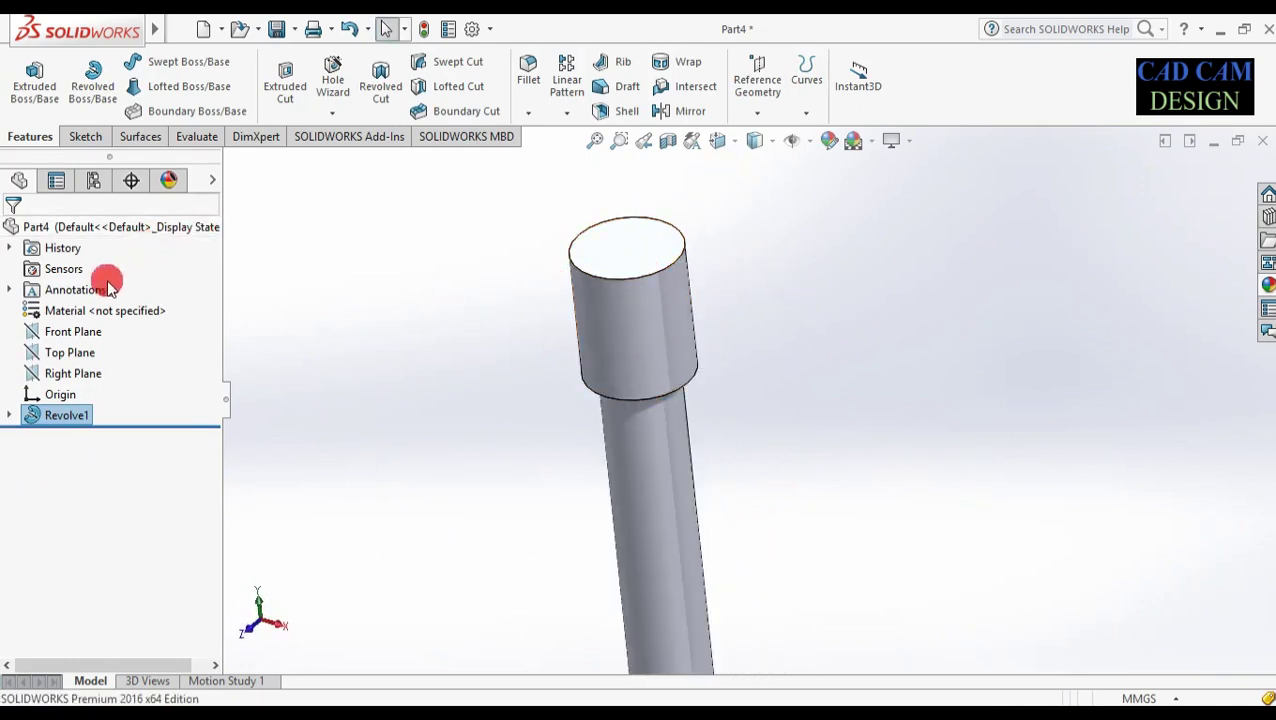
click(68, 373)
right_click(72, 375)
click(97, 347)
click(65, 436)
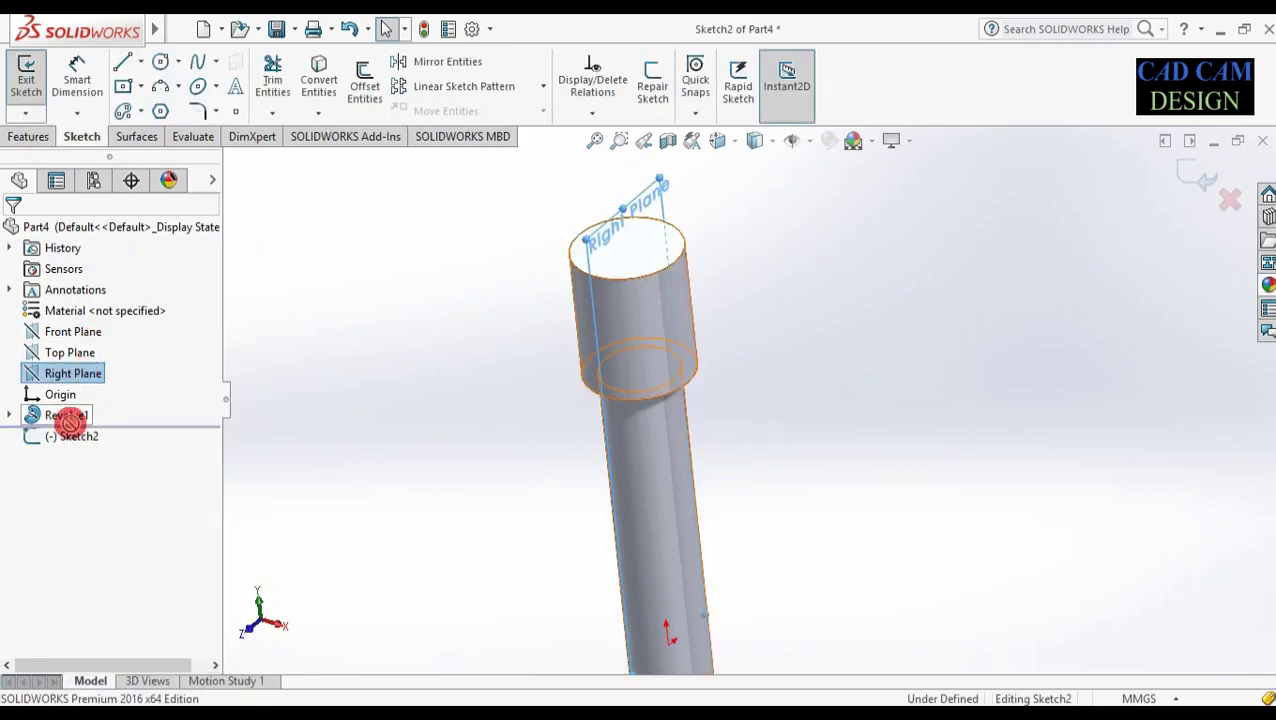
right_click(64, 436)
click(105, 417)
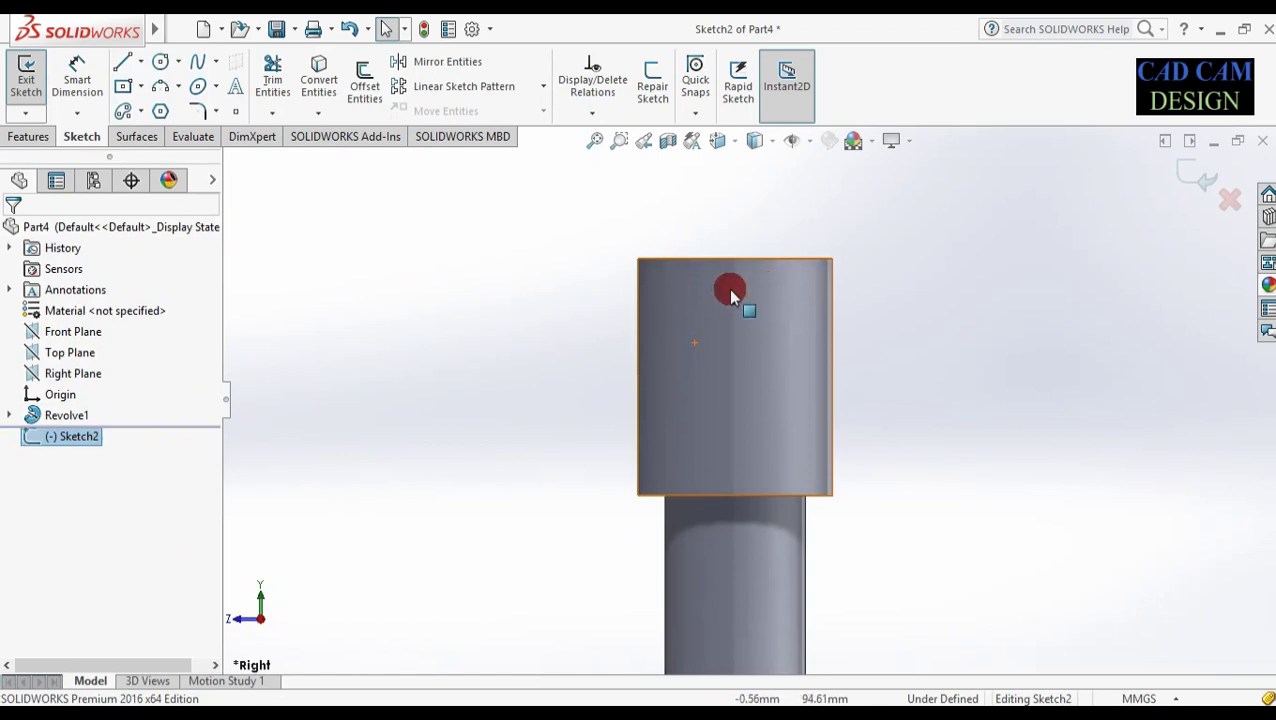
- Sketch a vertical centreline between the head's top and bottom edge midpoints, and a horizontal one from the side edge's midpoint to its middle
click(141, 61)
click(150, 108)
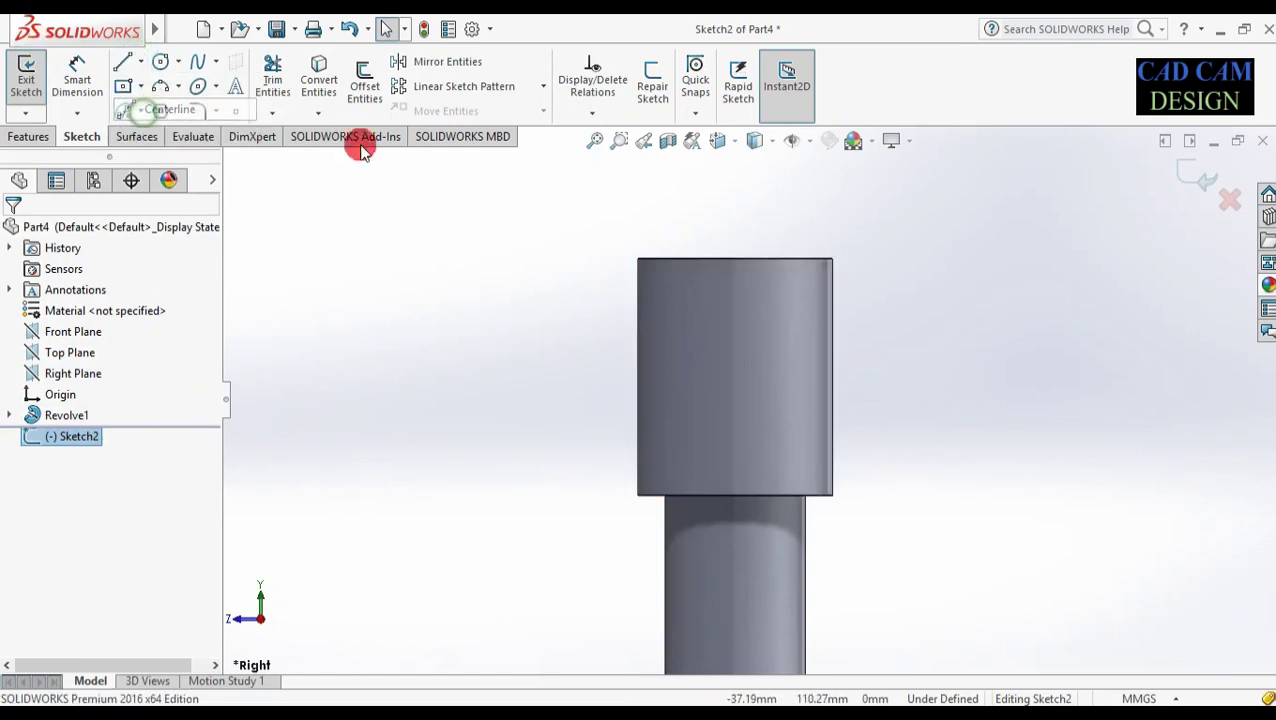
click(733, 258)
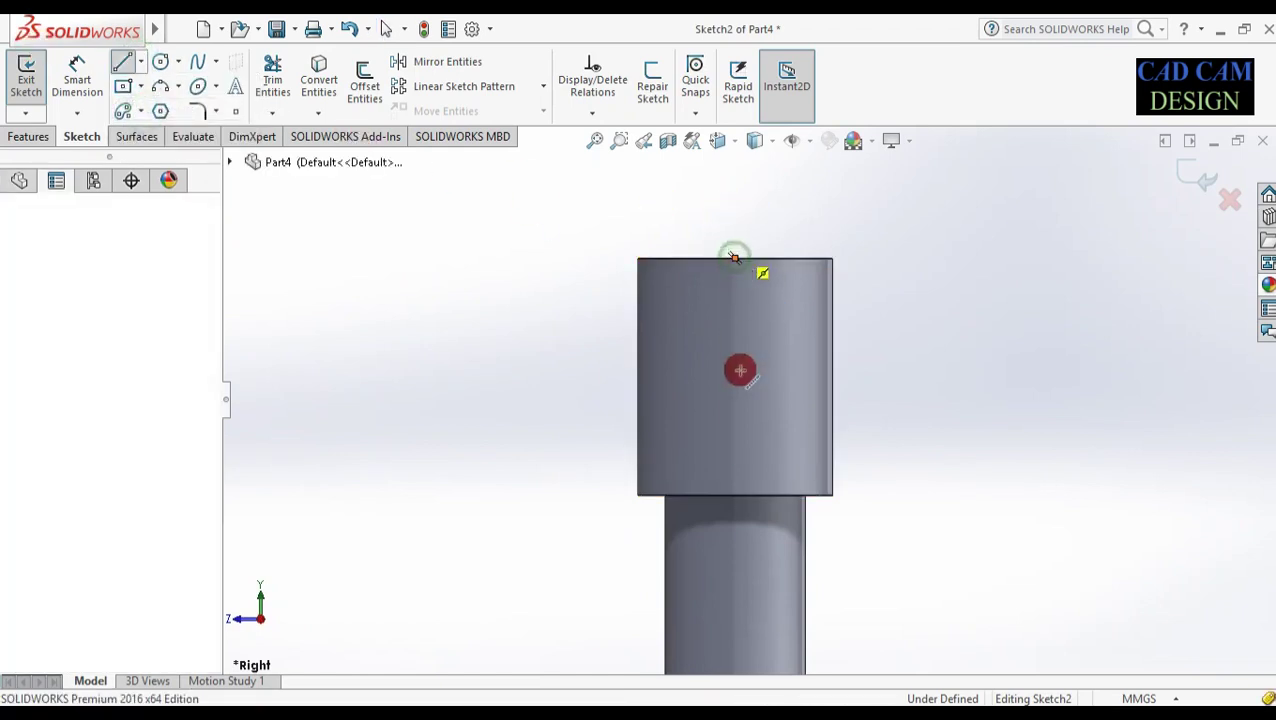
click(736, 494)
click(832, 376)
click(735, 376)
key(Escape)
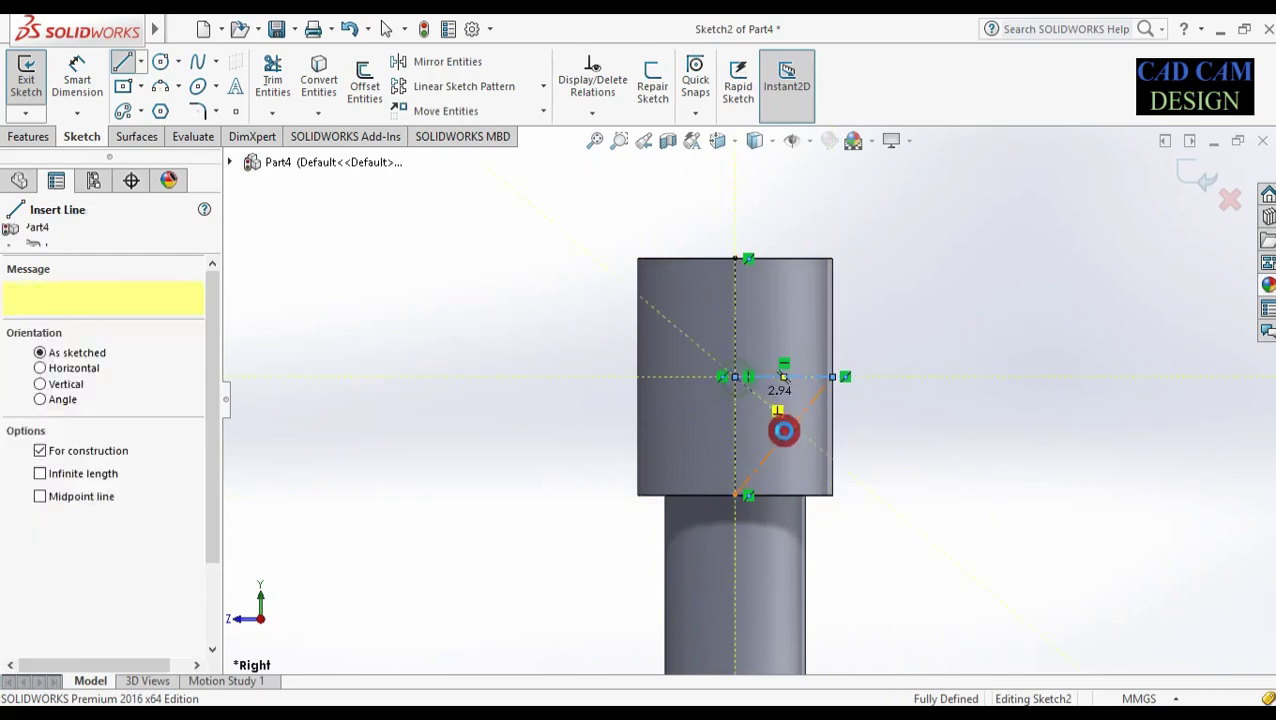
key(Escape)
click(797, 420)
key(Delete)
click(653, 268)
- Sketch a circle centred where the head's centrelines meet, dimension its diameter to 15 mm, and exit the sketch
click(160, 61)
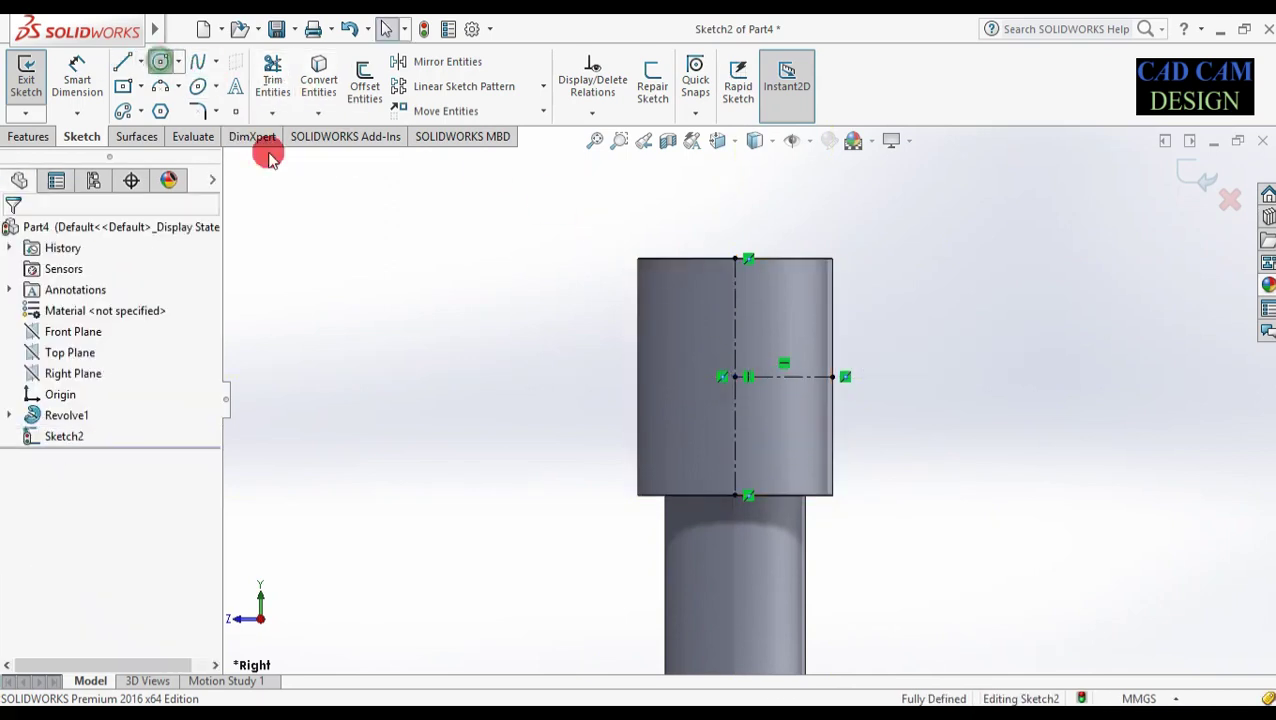
drag(737, 377, 746, 441)
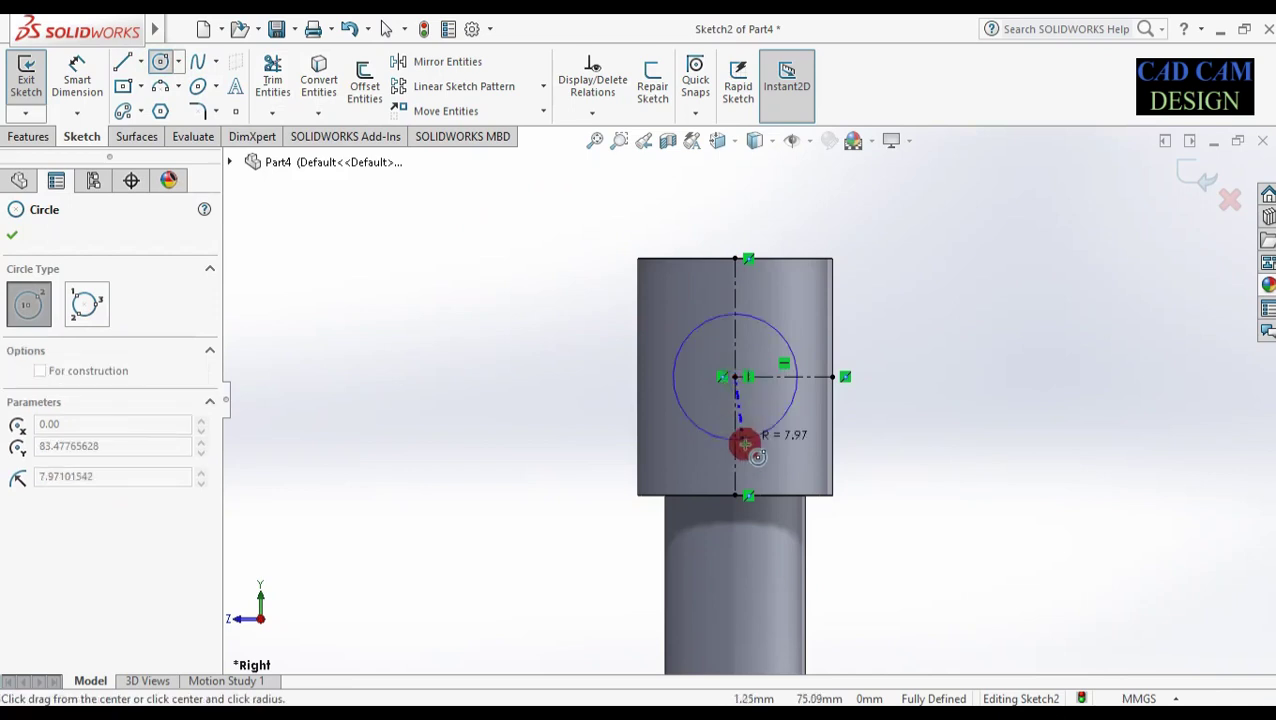
click(77, 80)
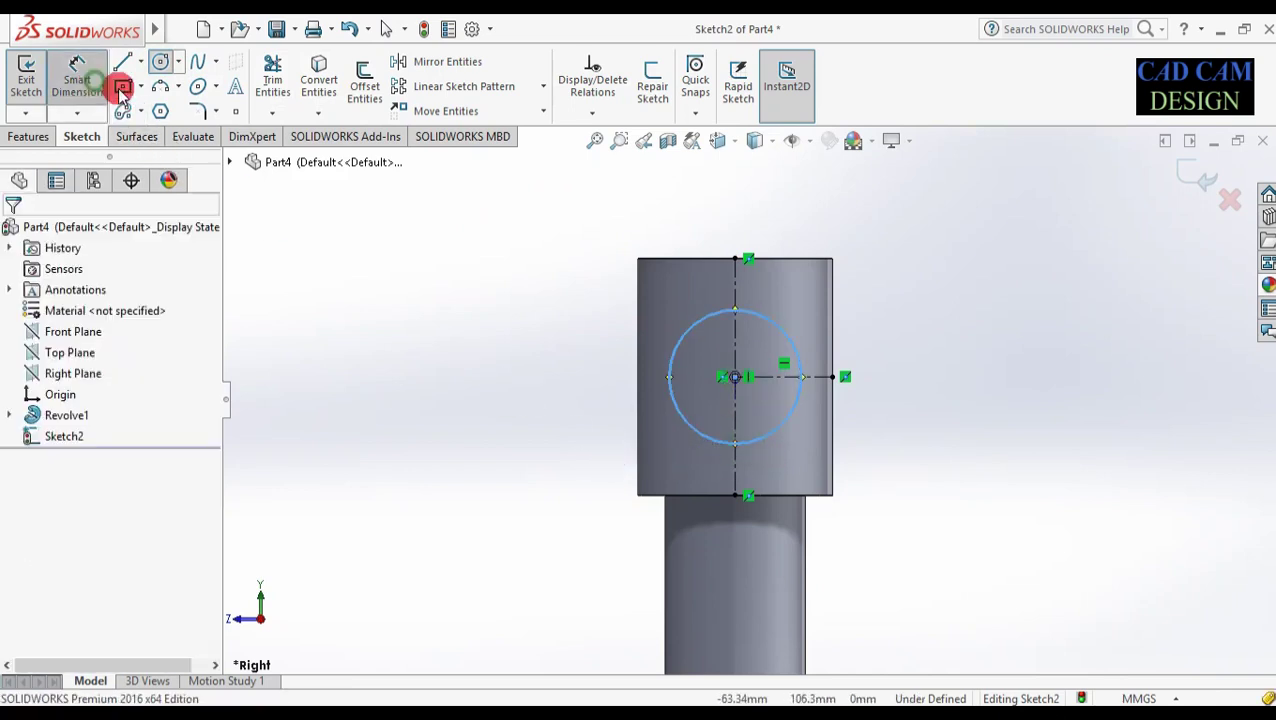
click(683, 344)
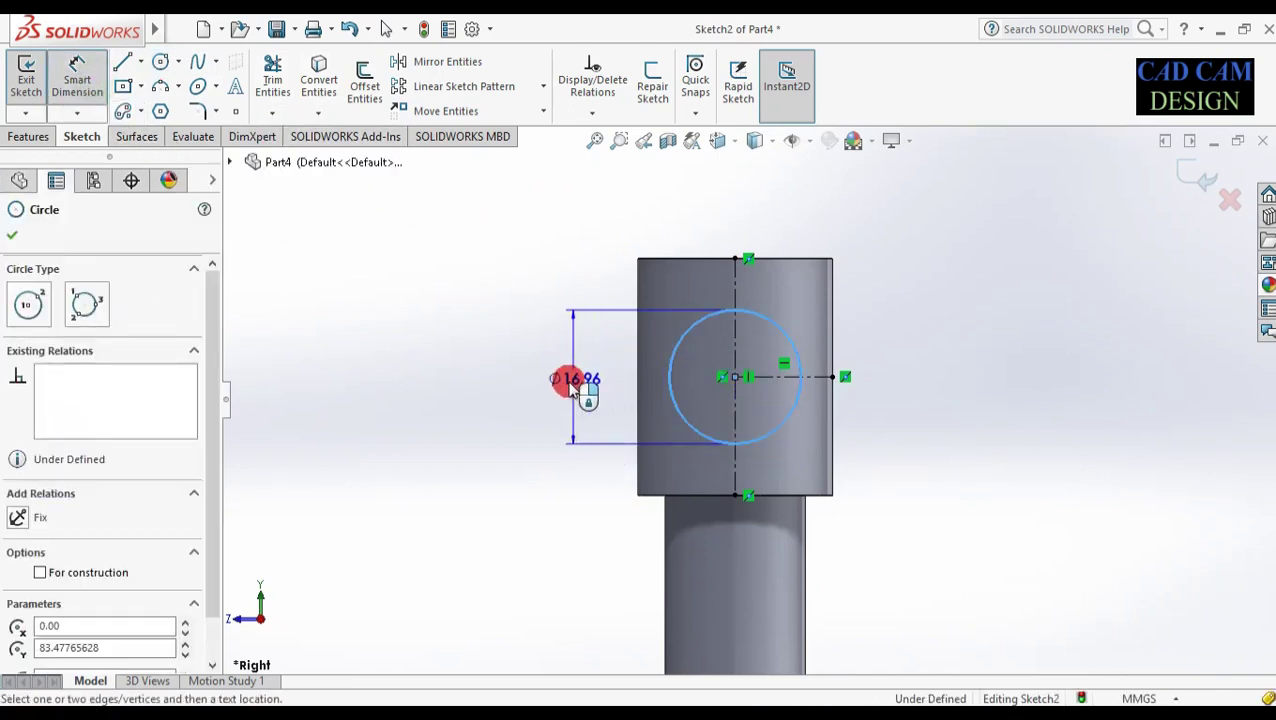
click(570, 379)
text(15)
click(566, 384)
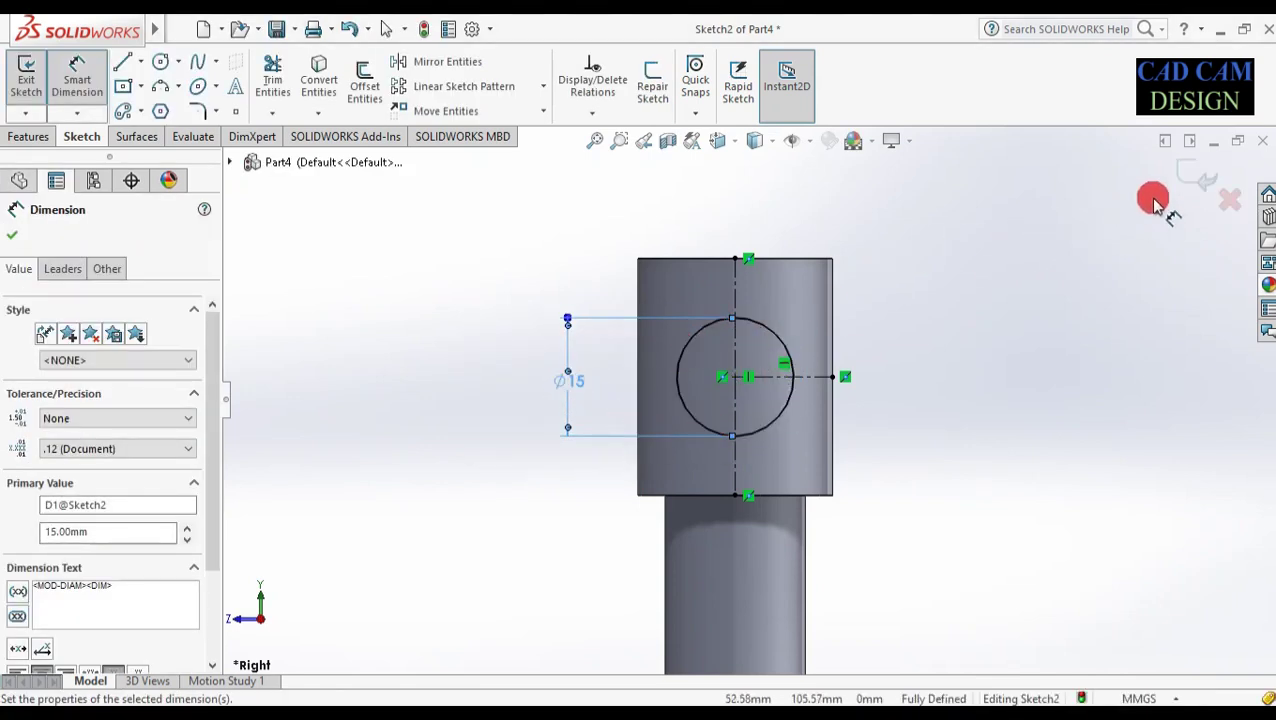
click(1197, 170)
- Cut-extrude the circle sketch through the spindle head with a Mid Plane end condition and a 30 mm depth
middle_drag(917, 345, 845, 450)
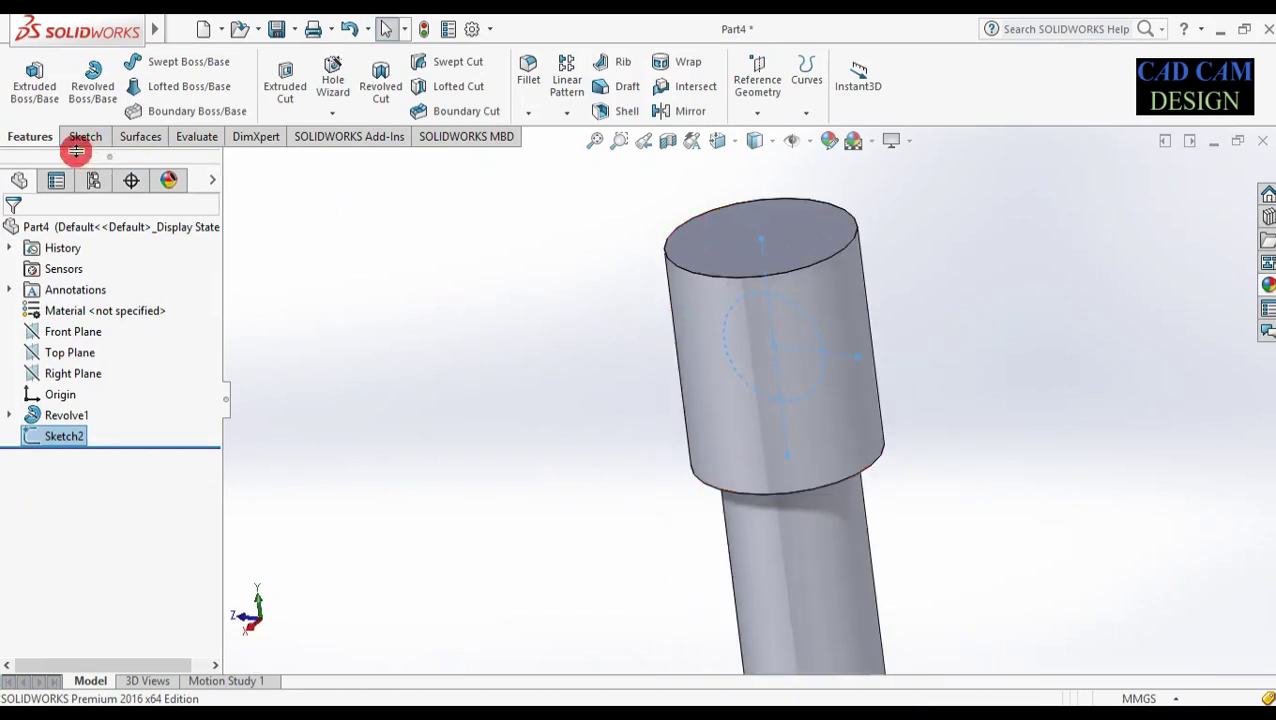
click(286, 86)
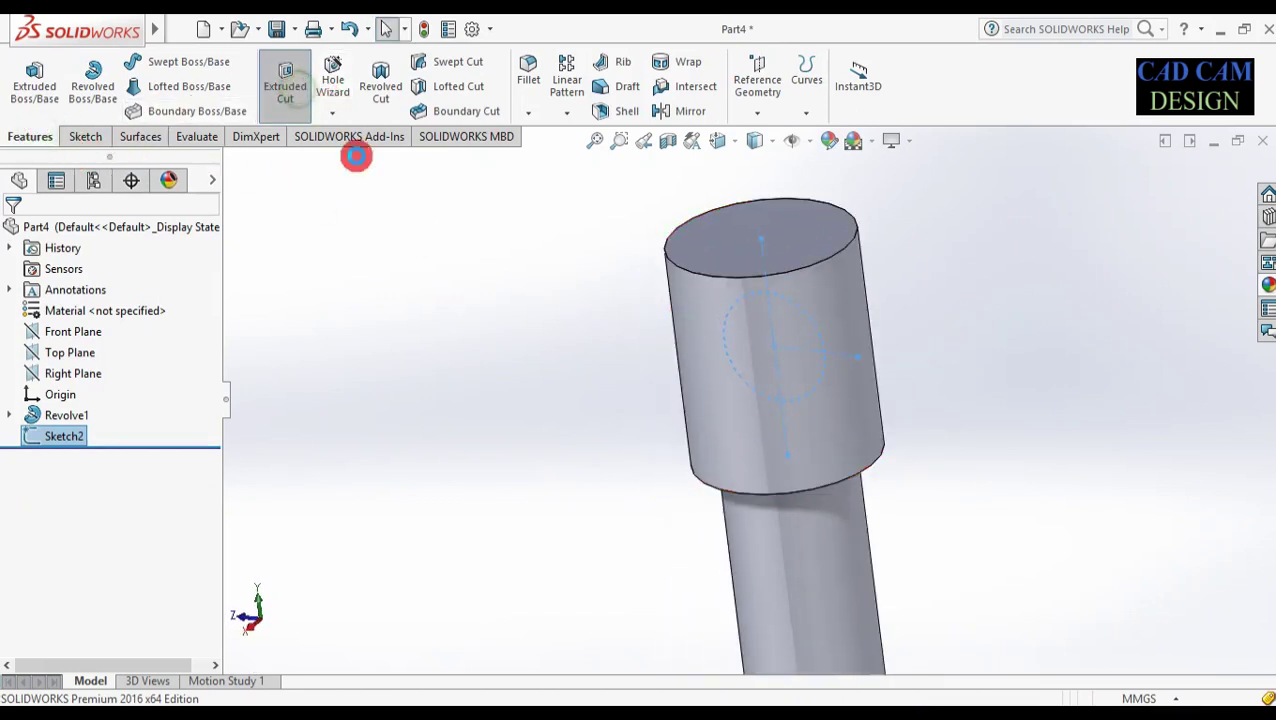
click(142, 350)
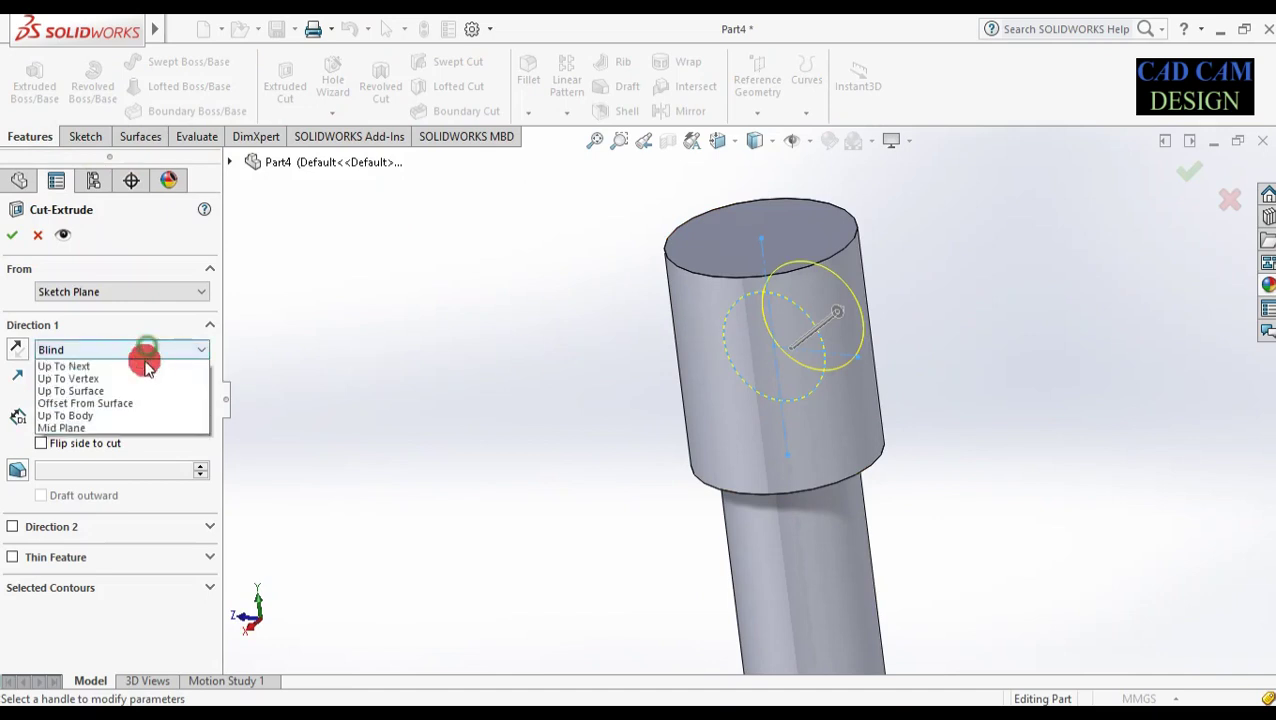
click(117, 460)
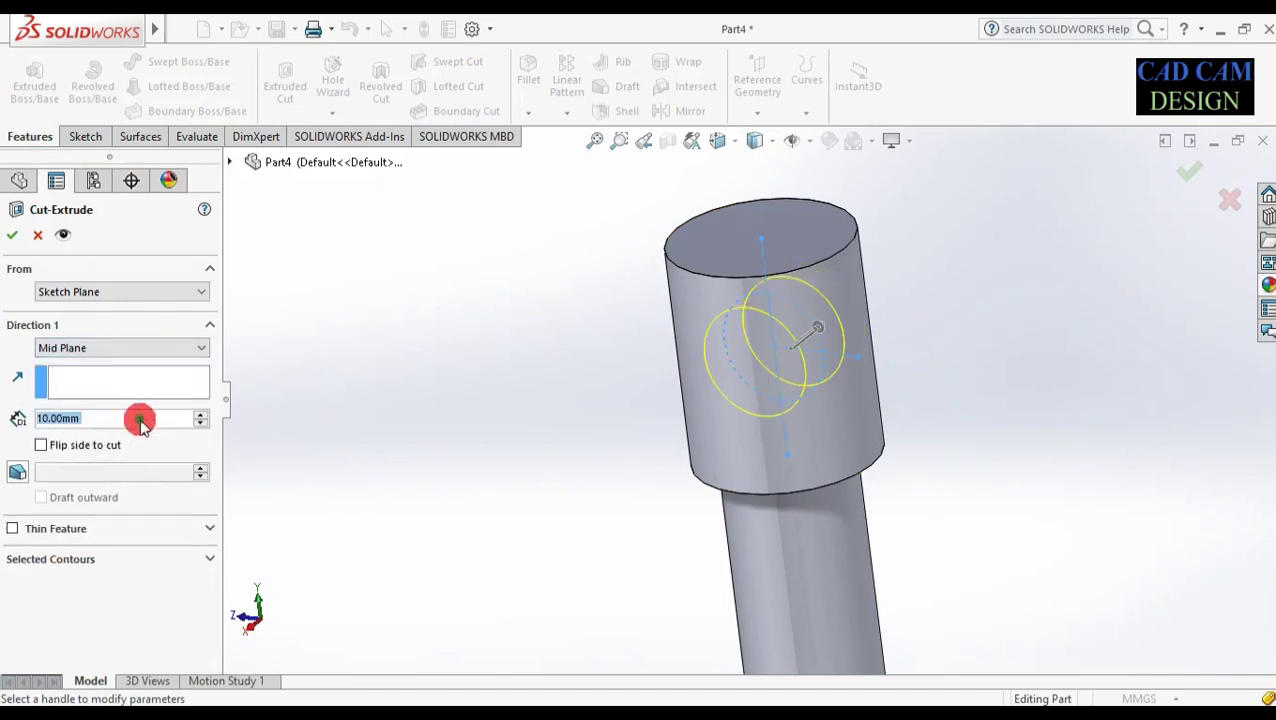
text(30)
key(Return)
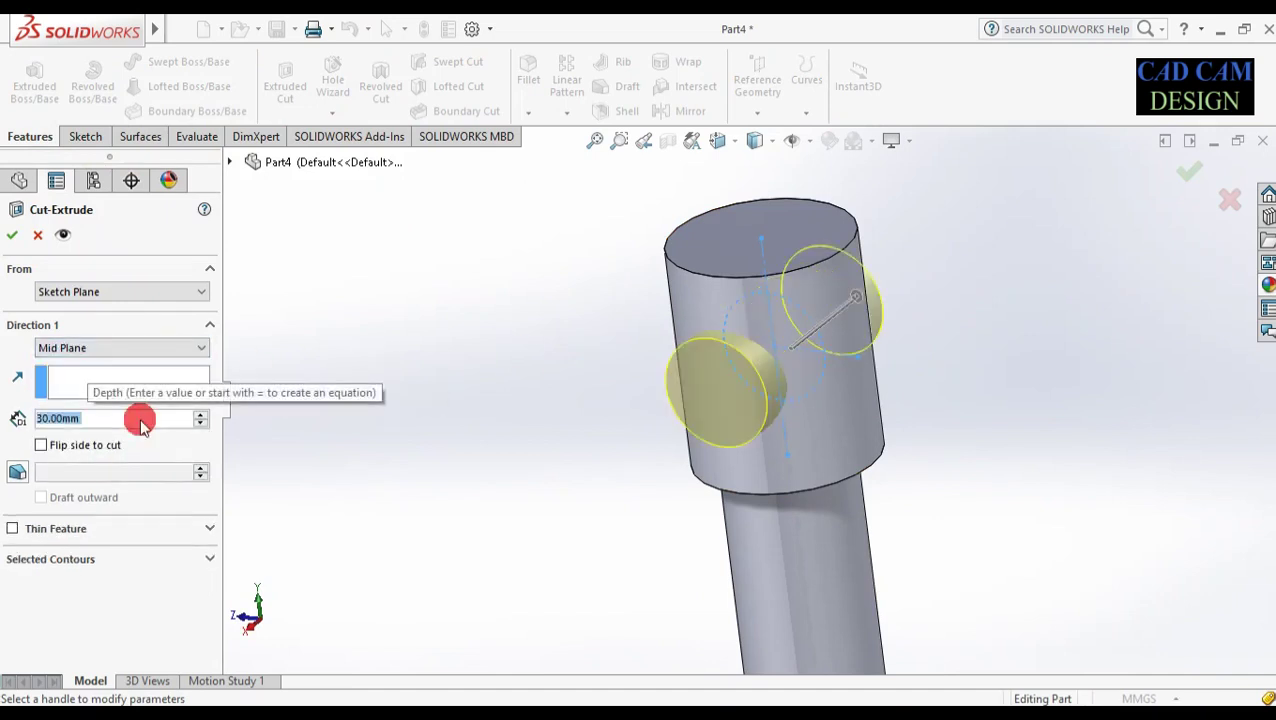
mouse_move(733, 441)
middle_down()
mouse_move(766, 453)
mouse_move(746, 461)
mouse_move(1041, 310)
middle_up()
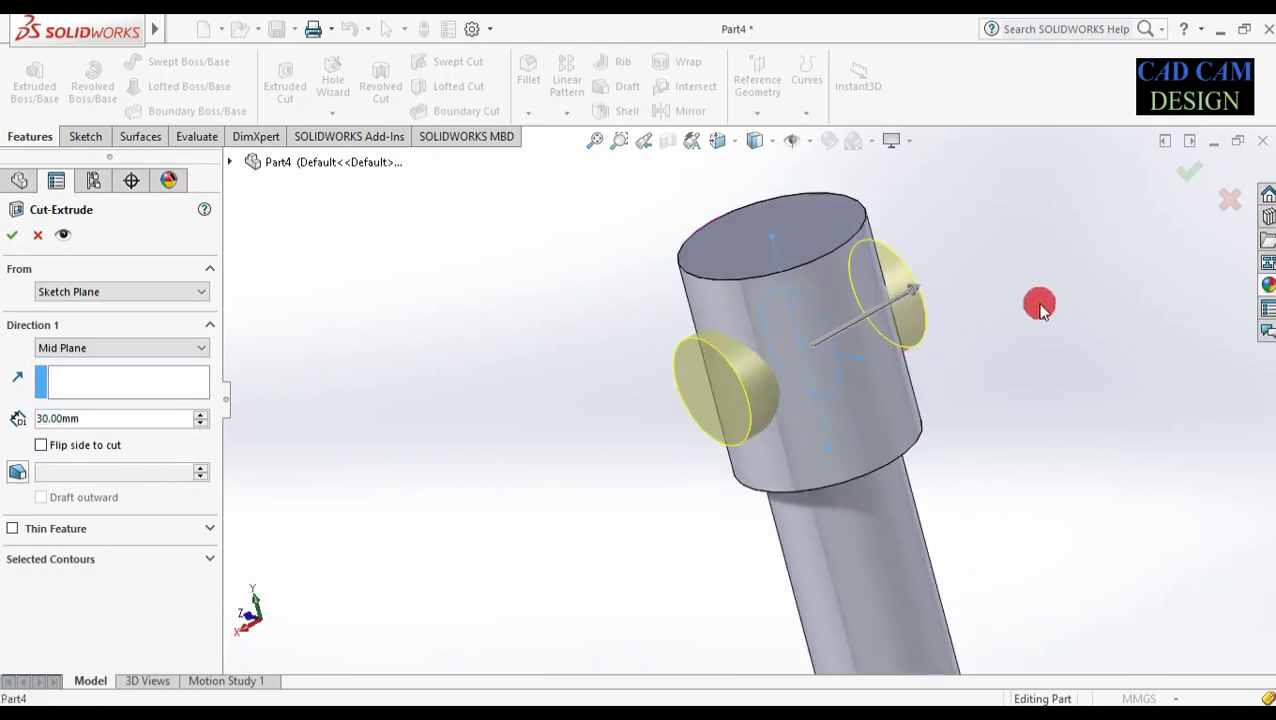
click(1189, 172)
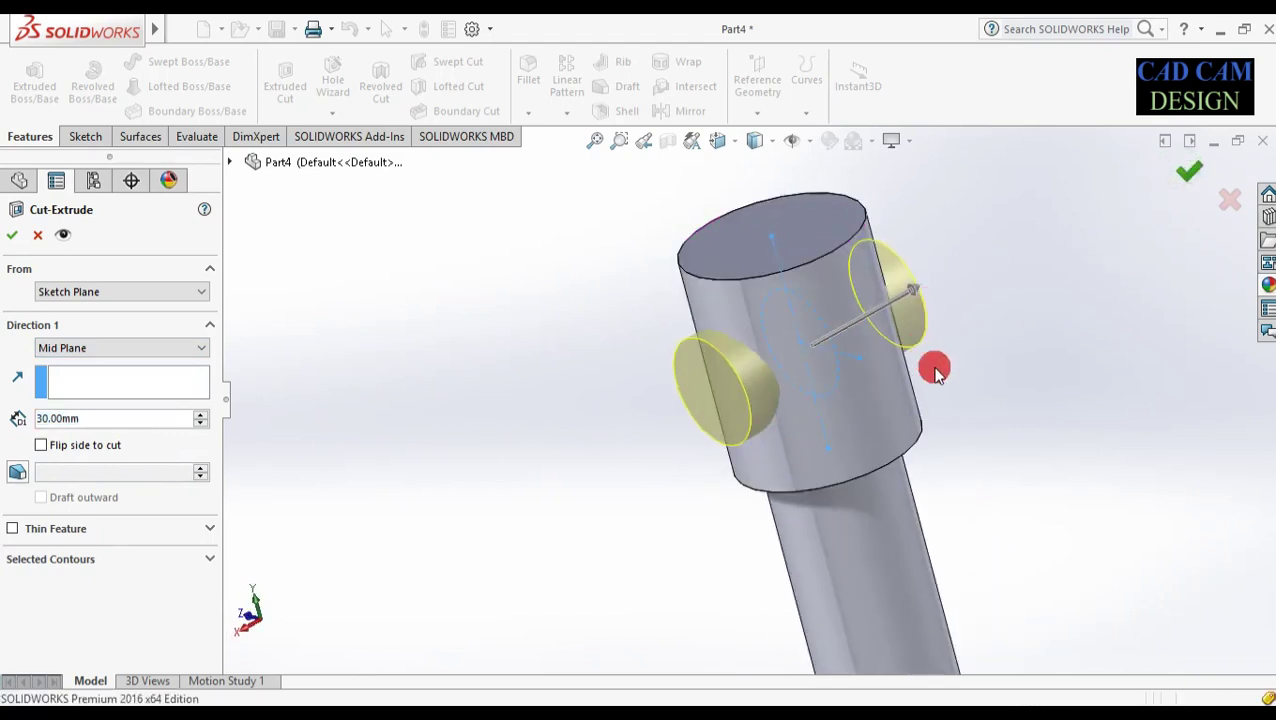
- Fillet the two rim edges of the head's cross hole with a 1 mm radius
middle_drag(929, 370, 933, 322)
click(527, 66)
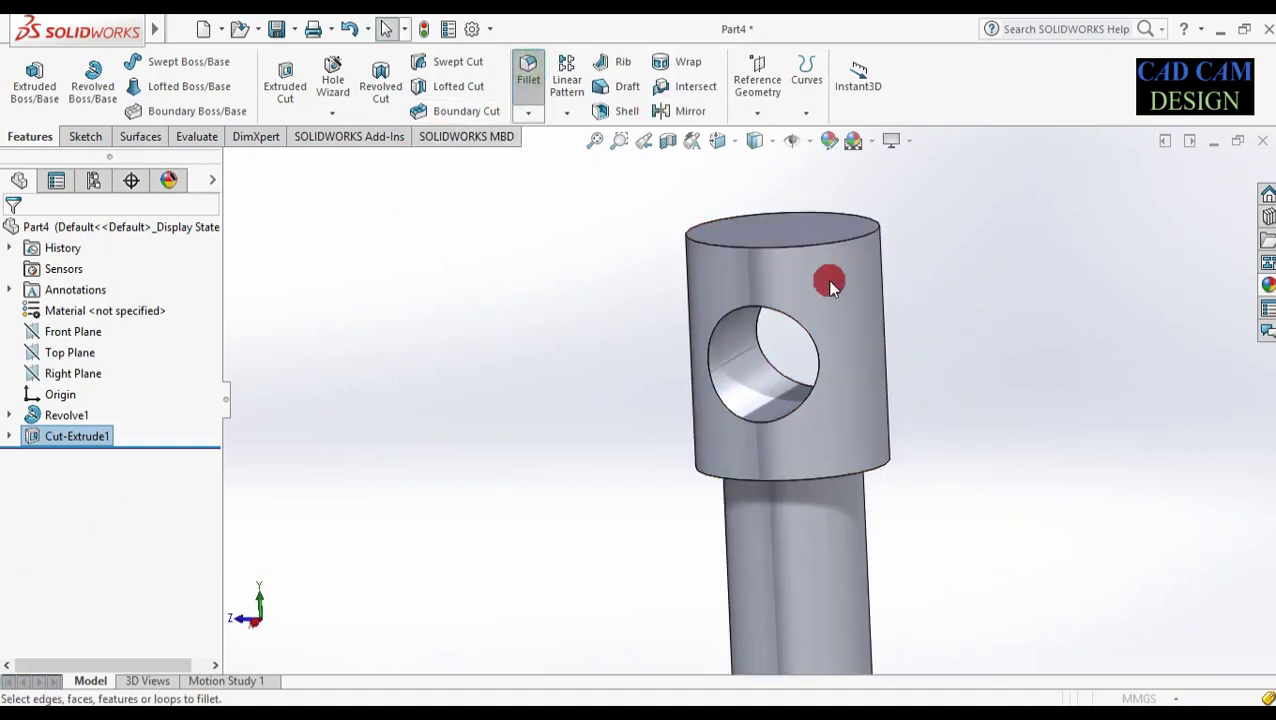
click(750, 310)
middle_drag(903, 308, 965, 252)
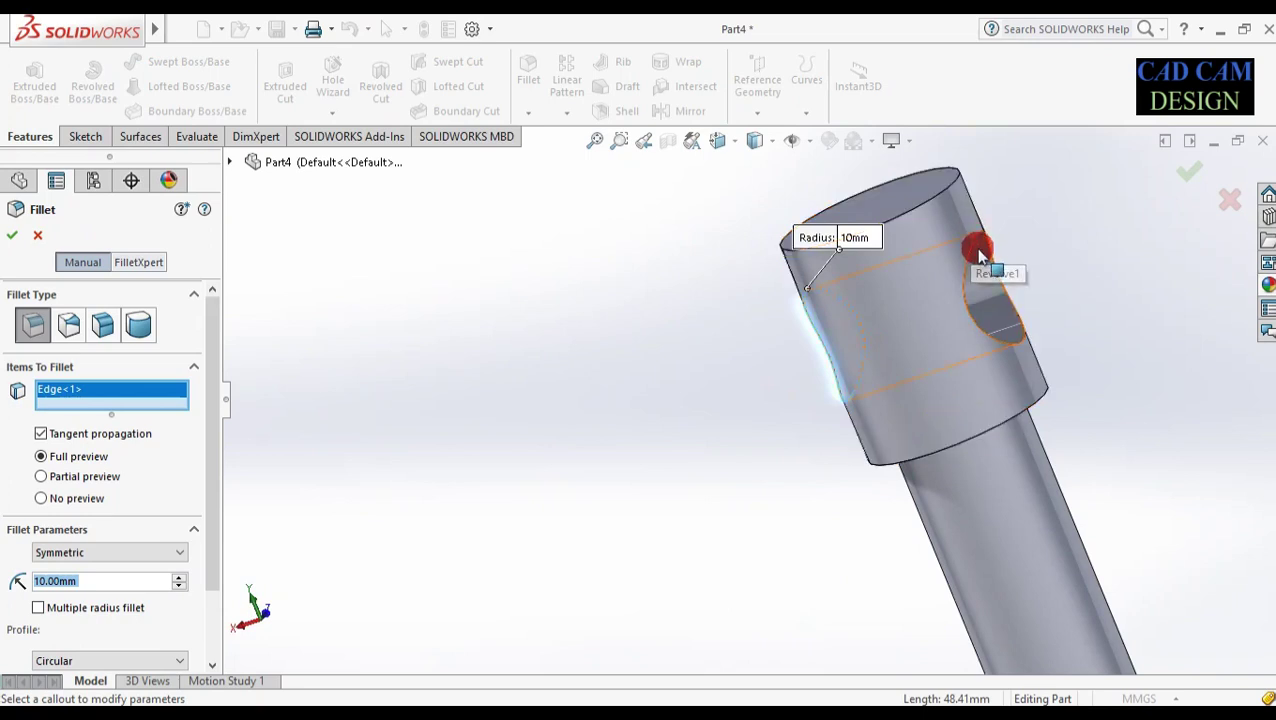
click(975, 246)
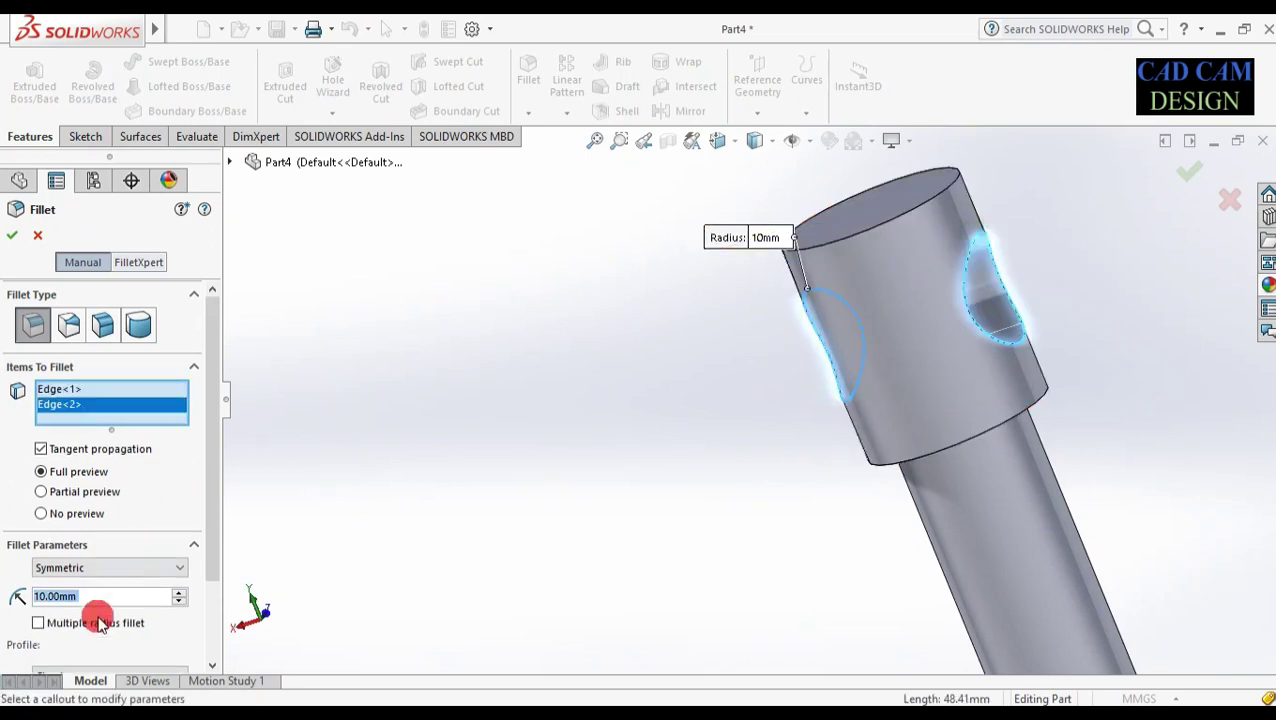
text(2)
key(Return)
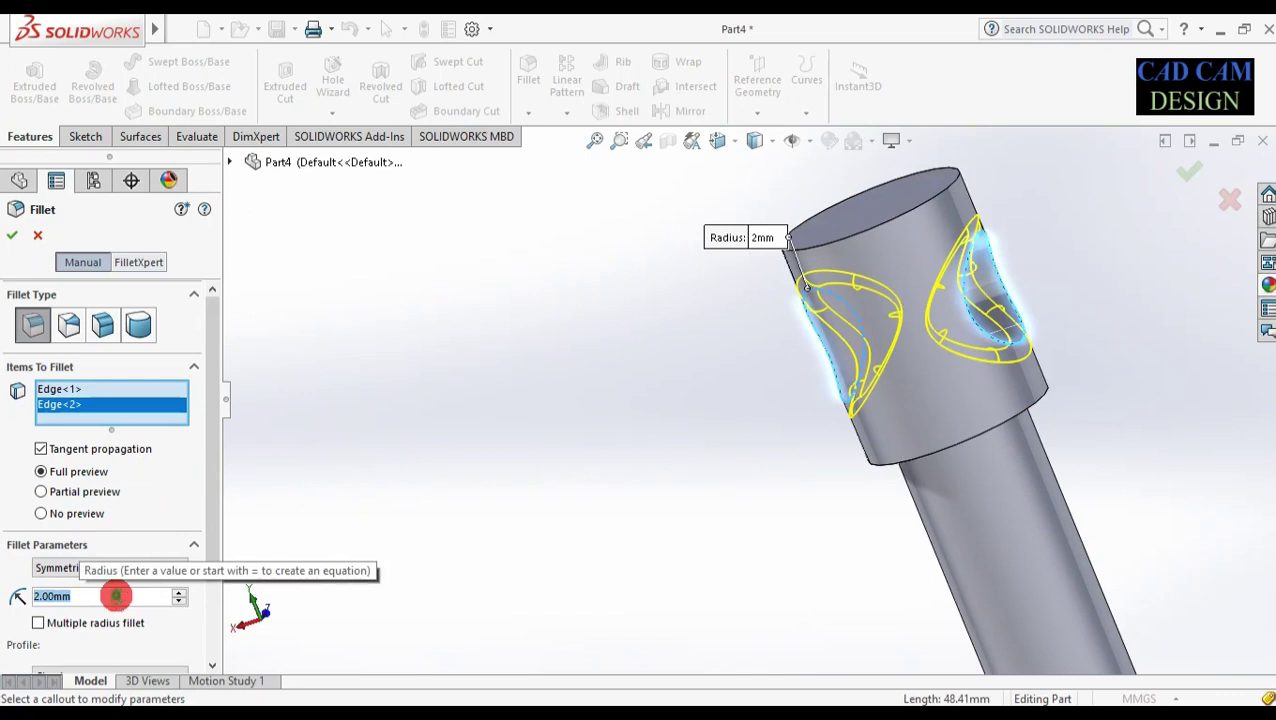
text(1)
key(Return)
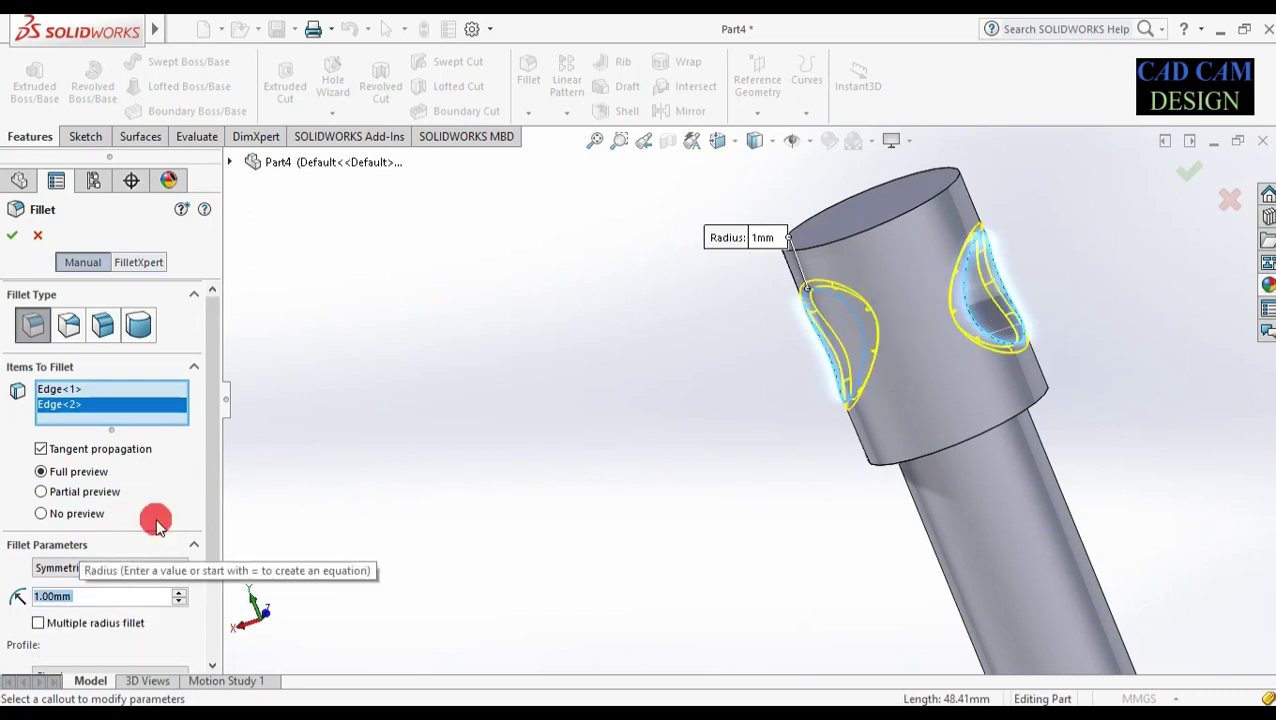
click(9, 236)
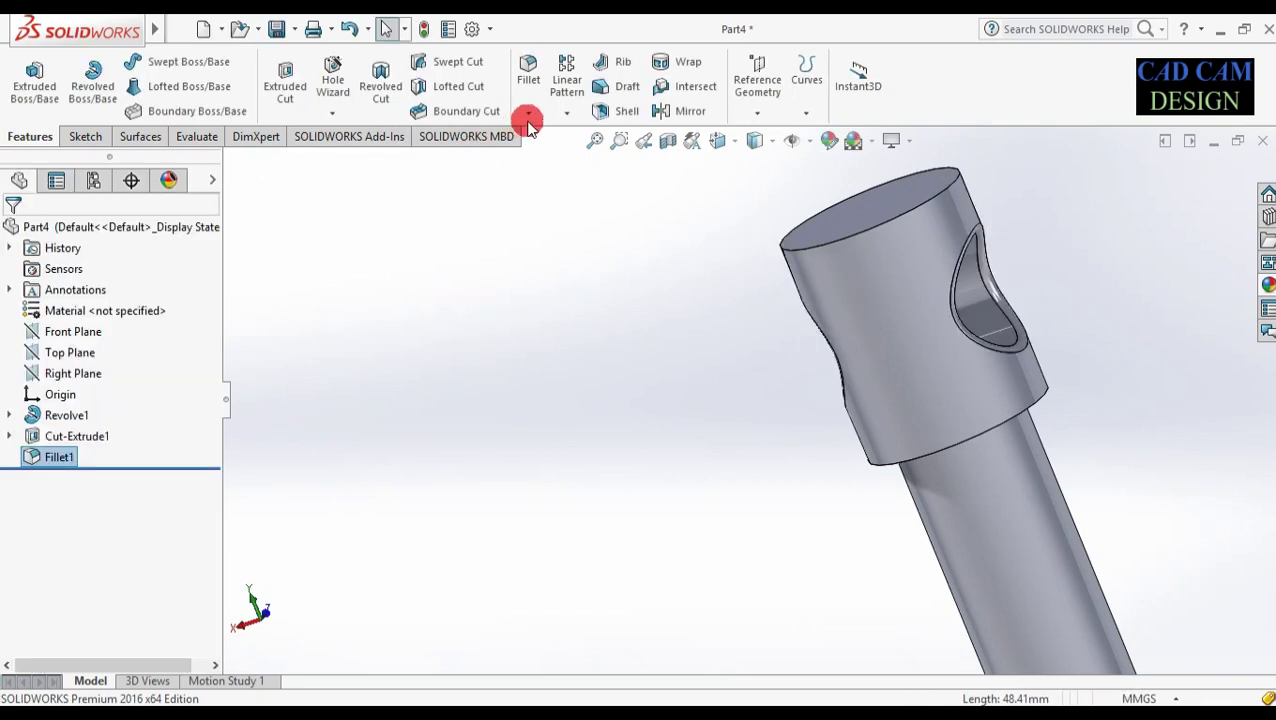
- Set up a 2 mm by 45° chamfer on the outer edges at both ends of the cylindrical head
click(528, 114)
click(530, 160)
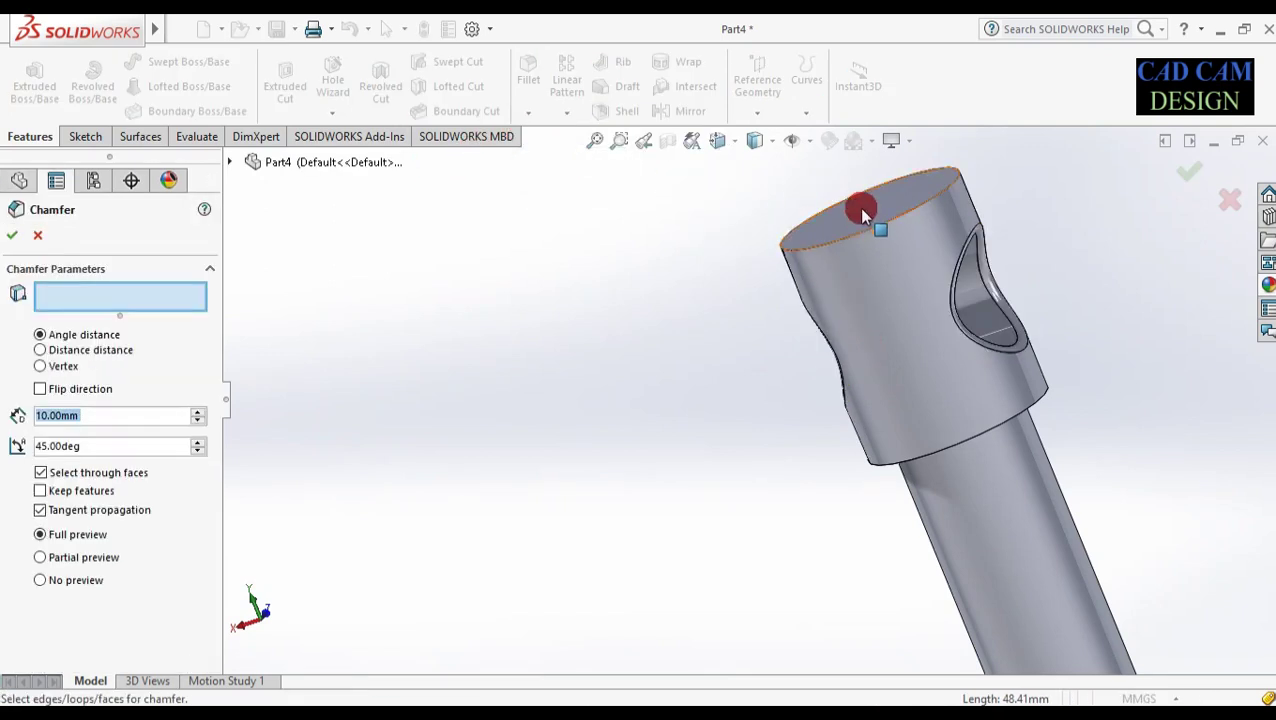
click(862, 237)
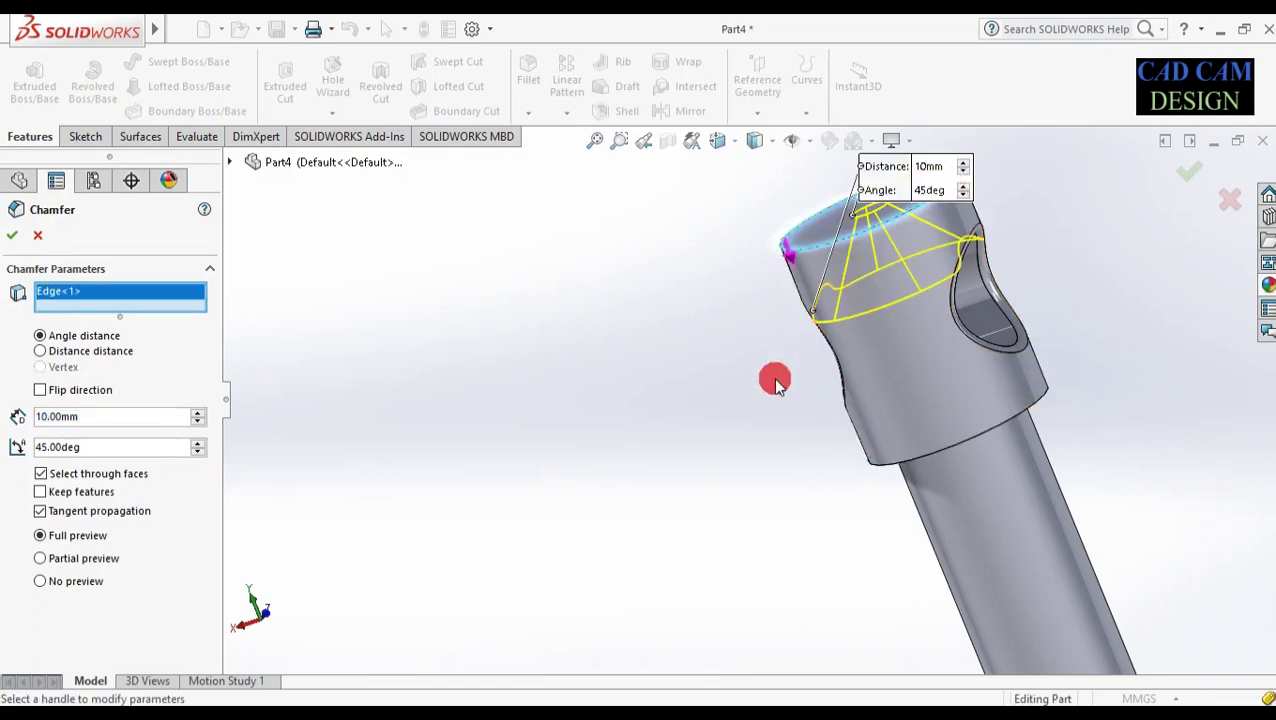
middle_drag(774, 357, 849, 299)
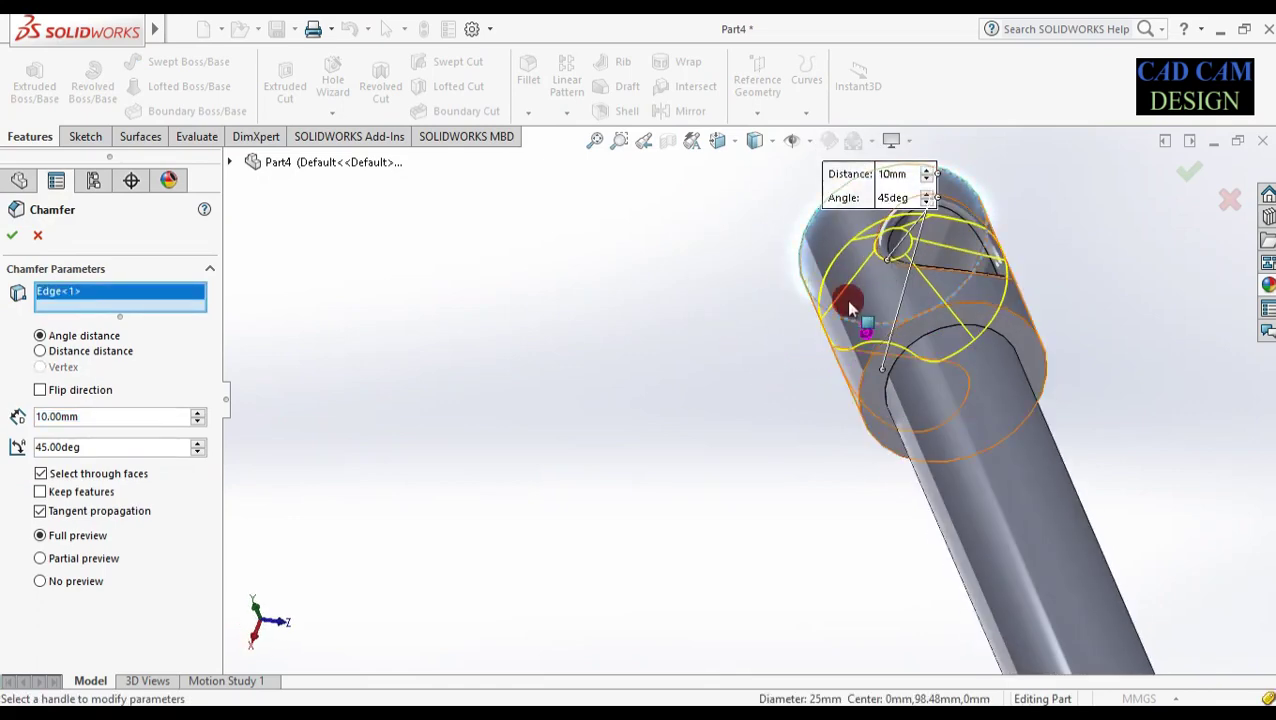
click(866, 375)
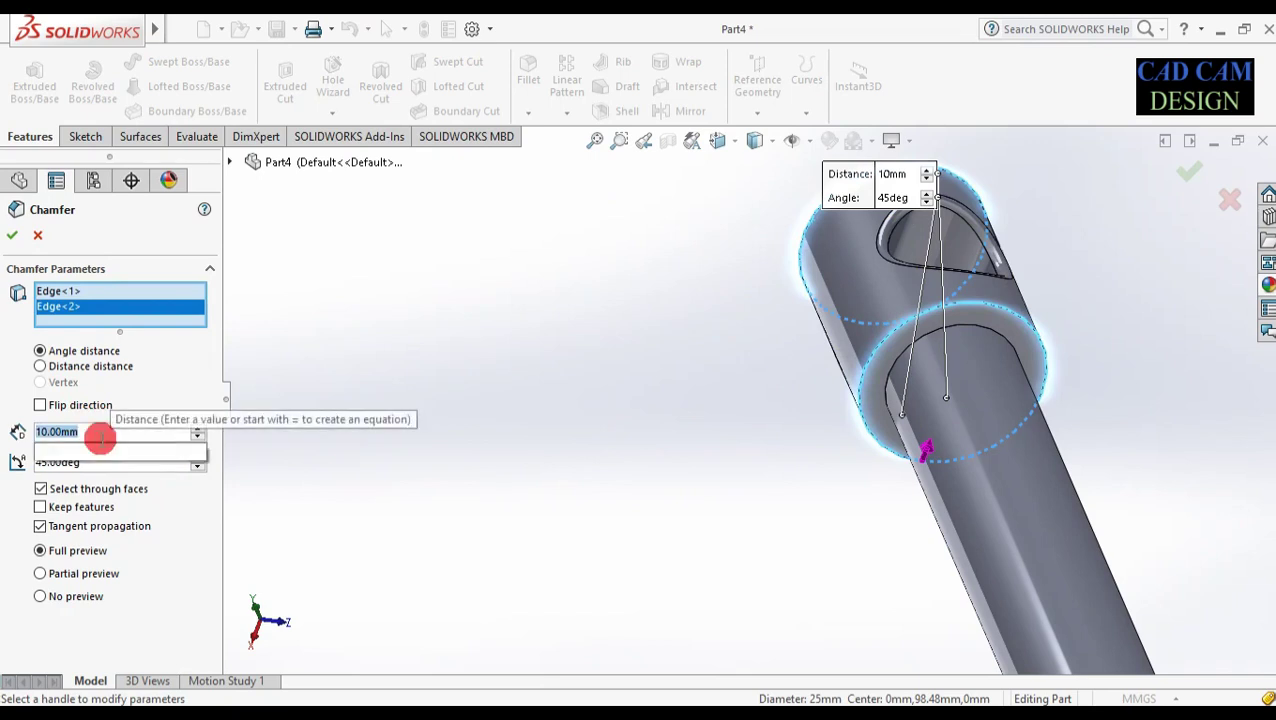
text(2)
key(Return)
- Add the shaft's outer edge beside the small end pin to the chamfer selection and apply the chamfer
scroll(638, 308, up, 5)
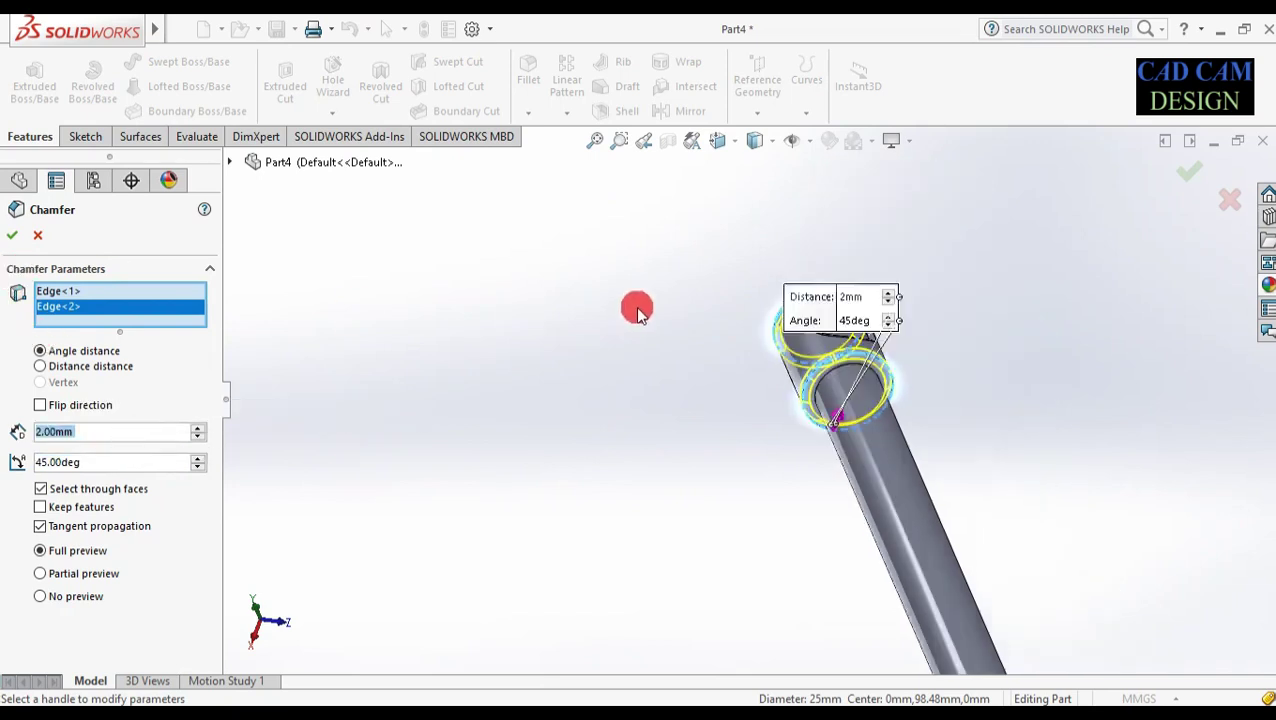
scroll(793, 515, down, 3)
scroll(793, 515, down, 3)
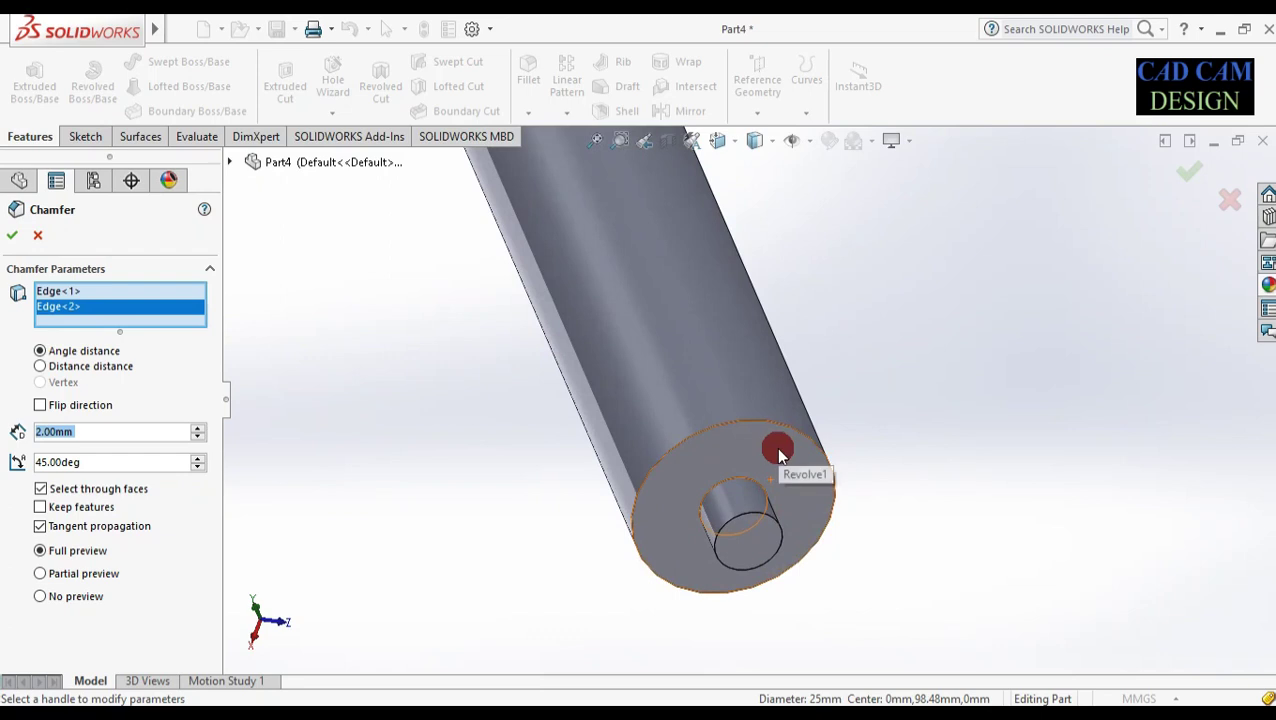
click(786, 428)
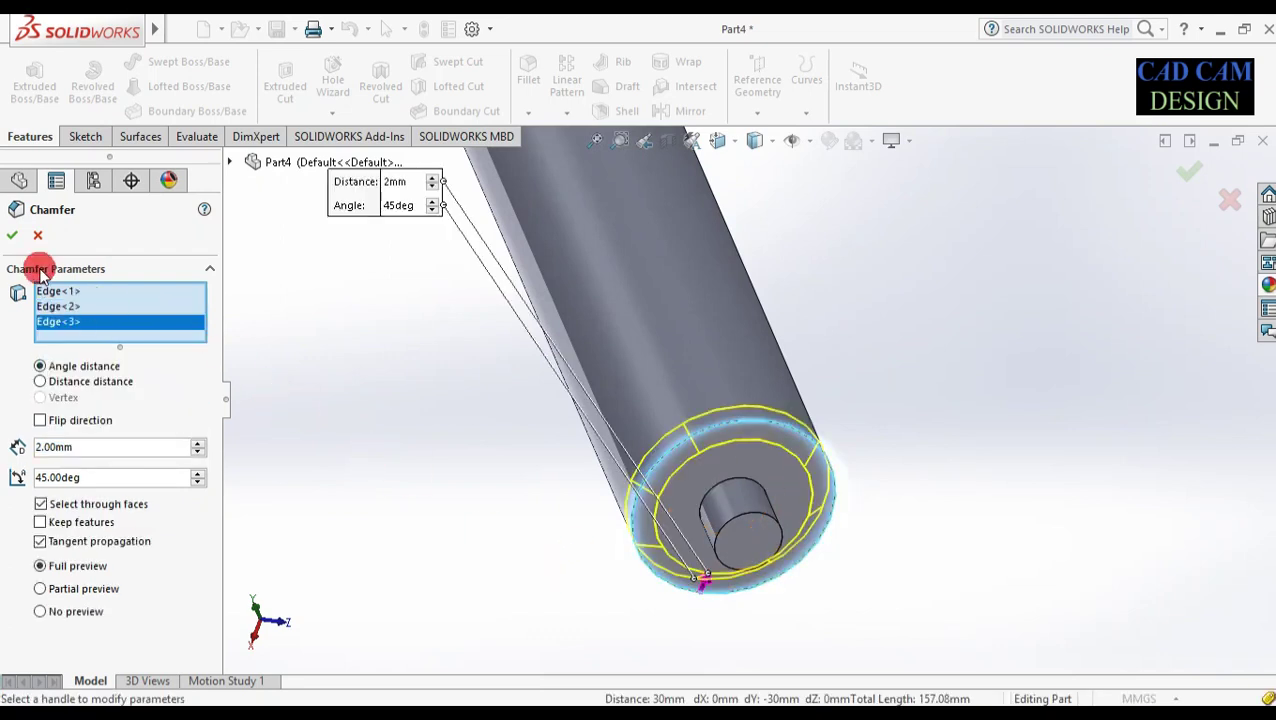
click(10, 236)
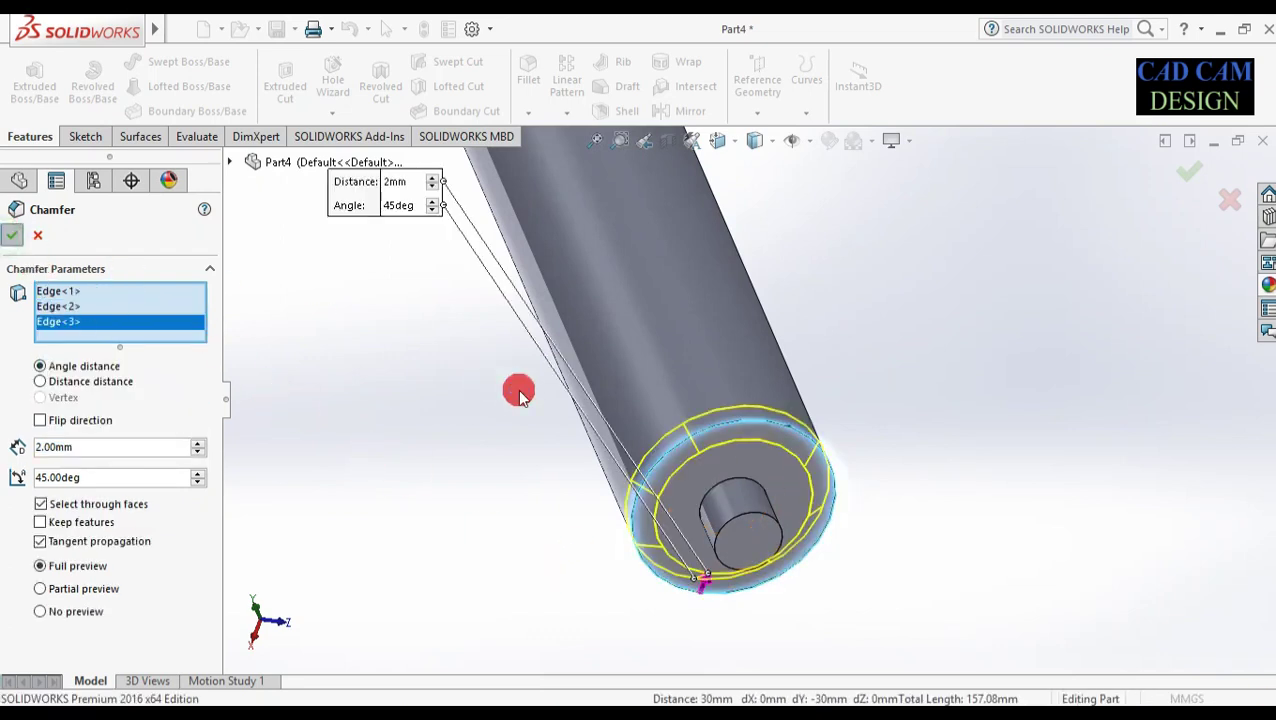
- Examine the chamfered head and shaft end of the spindle from several angles
scroll(723, 500, up, 4)
middle_drag(675, 450, 752, 404)
scroll(752, 415, up, 3)
middle_drag(628, 386, 487, 340)
scroll(422, 322, down, 3)
scroll(421, 313, up, 2)
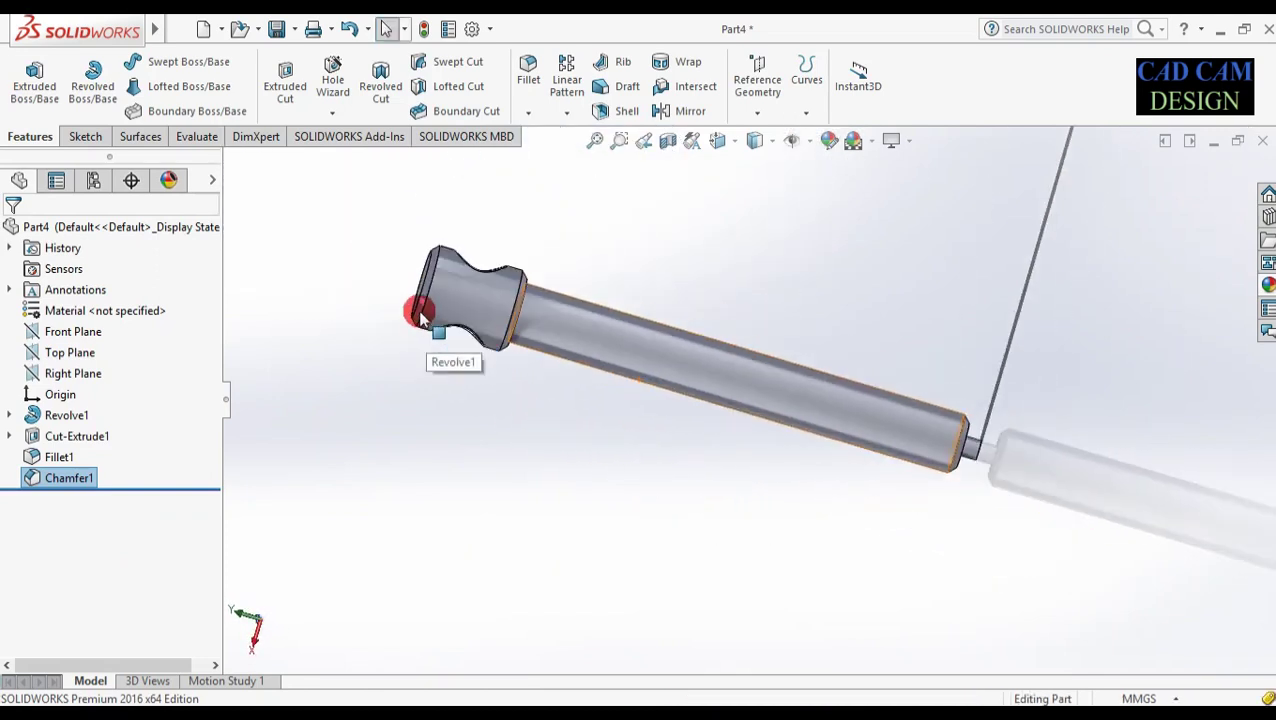
scroll(421, 313, down, 3)
scroll(798, 365, up, 2)
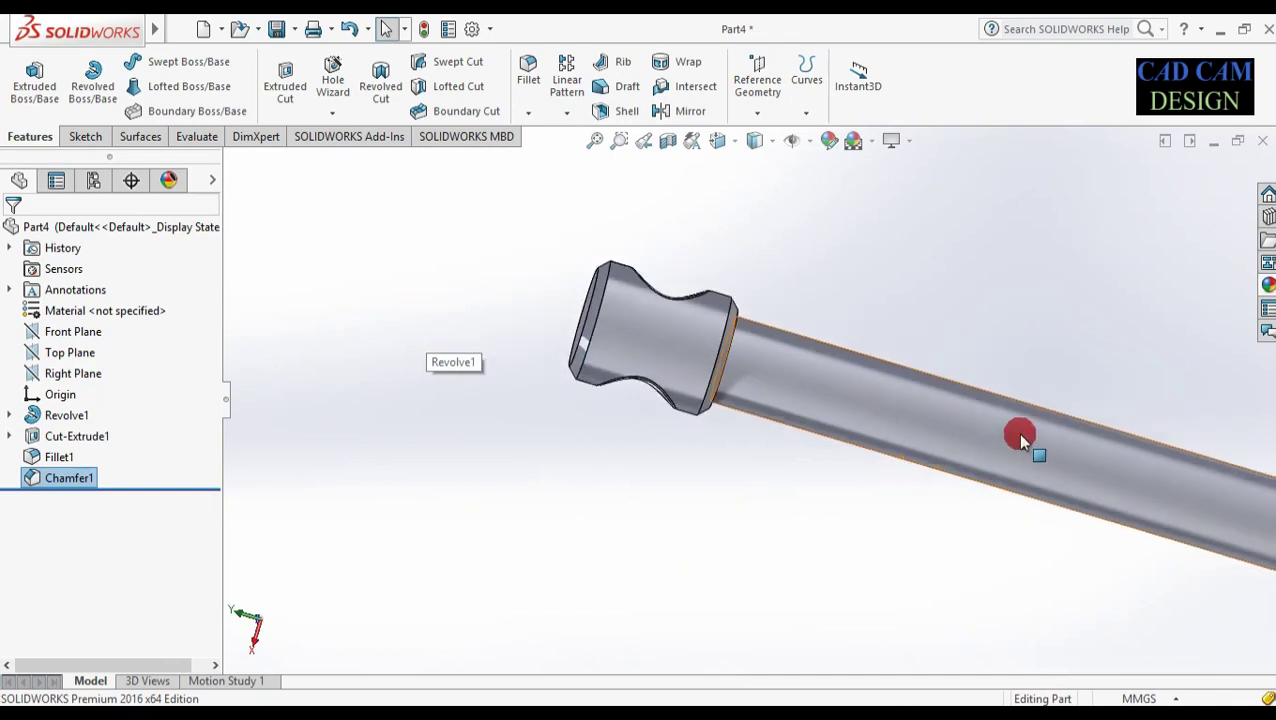
scroll(1020, 438, up, 6)
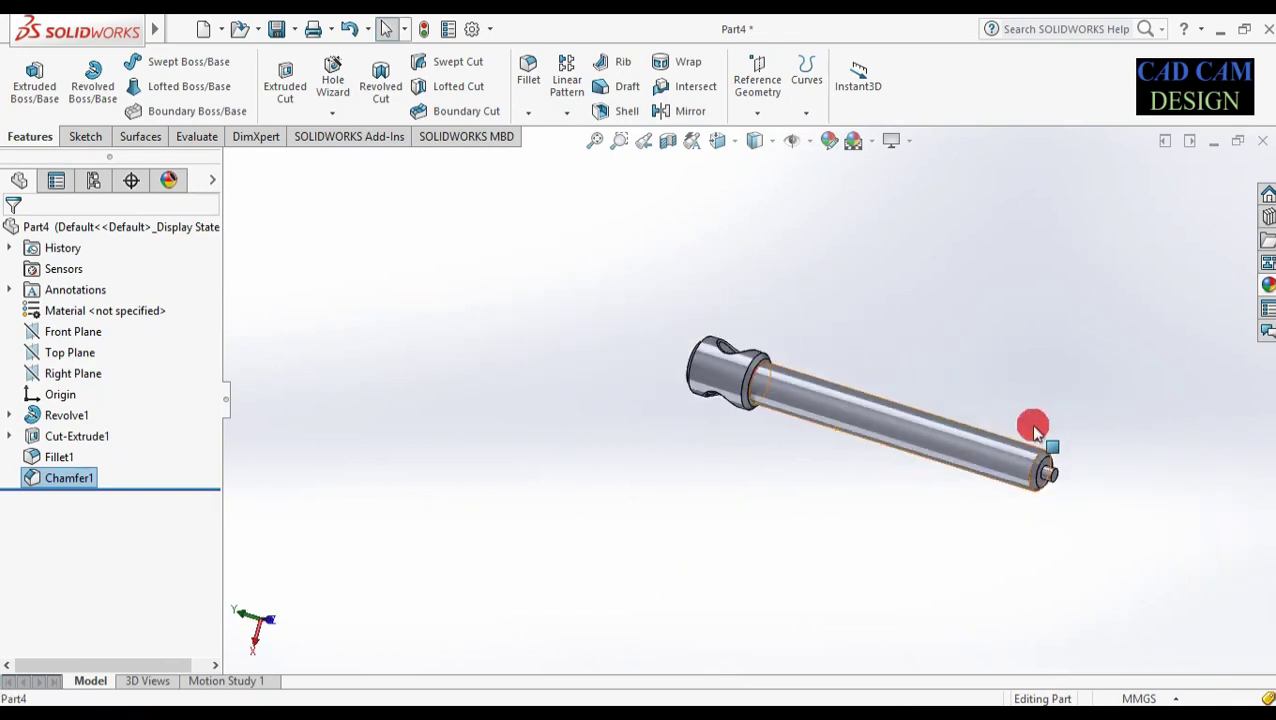
scroll(1034, 432, down, 5)
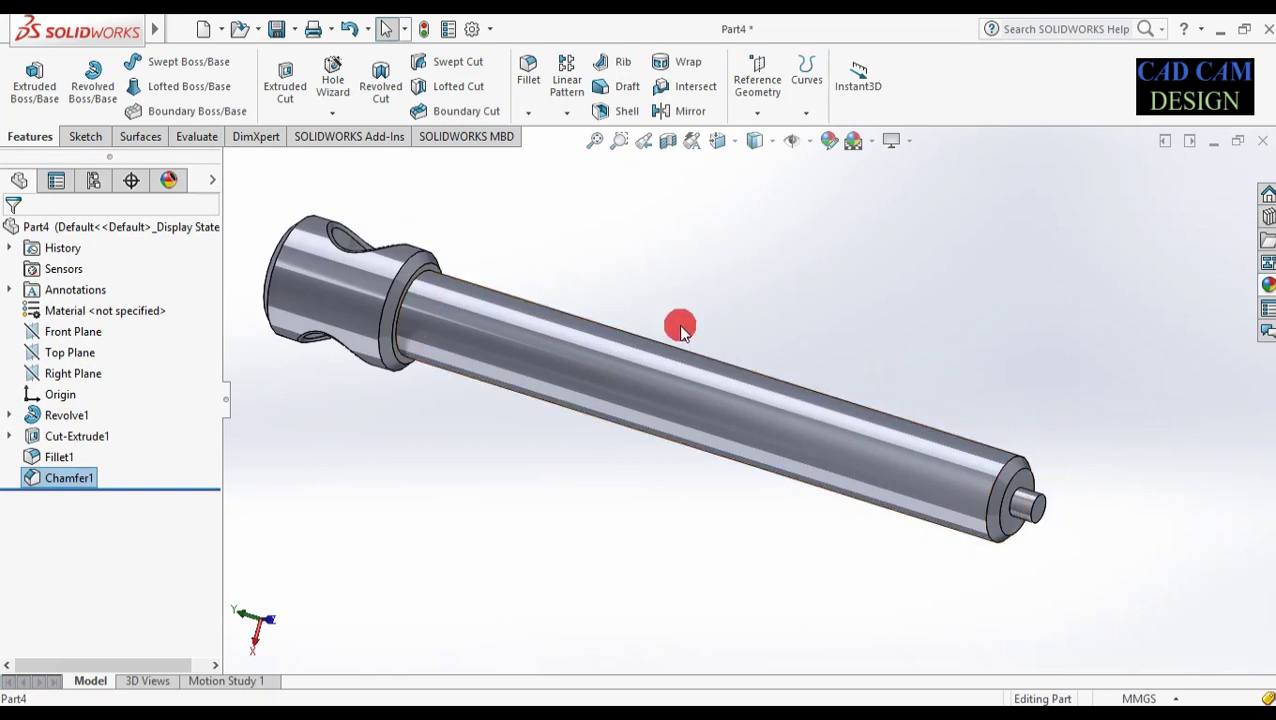
- Start a Thread feature of type Squre Thread, located on the shaft's circular edge at the pin-end chamfer
click(339, 118)
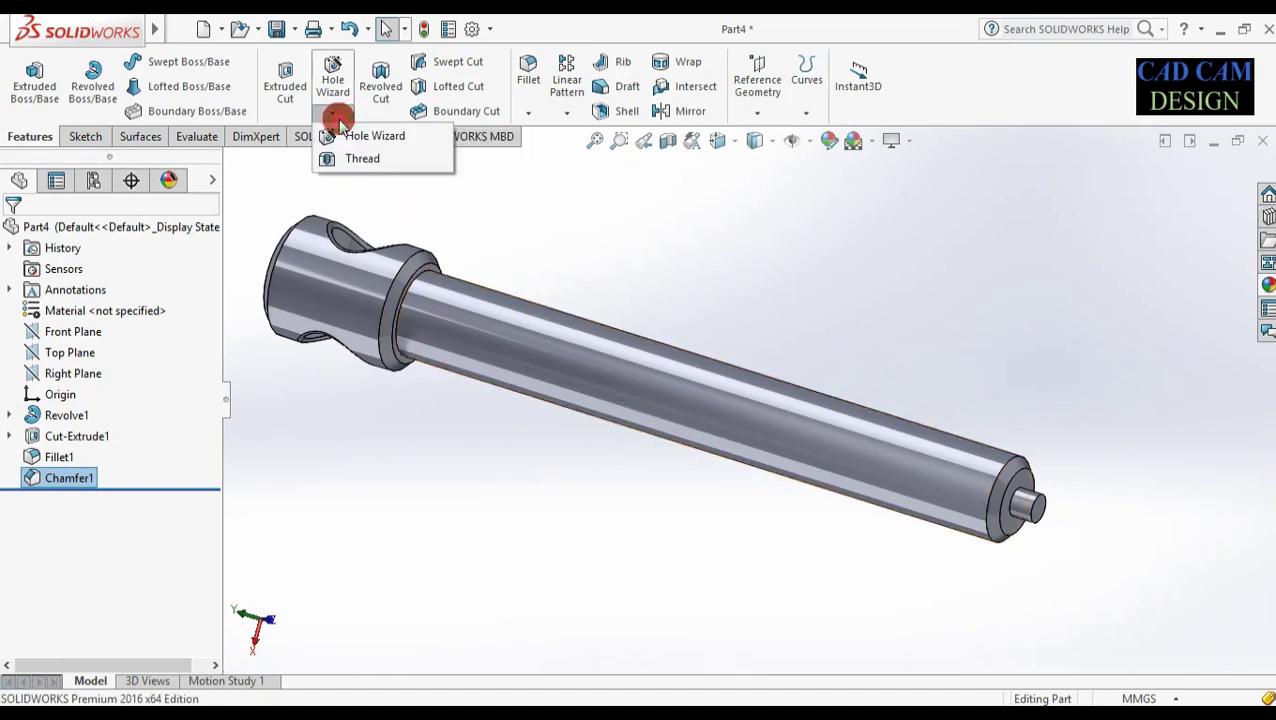
click(342, 158)
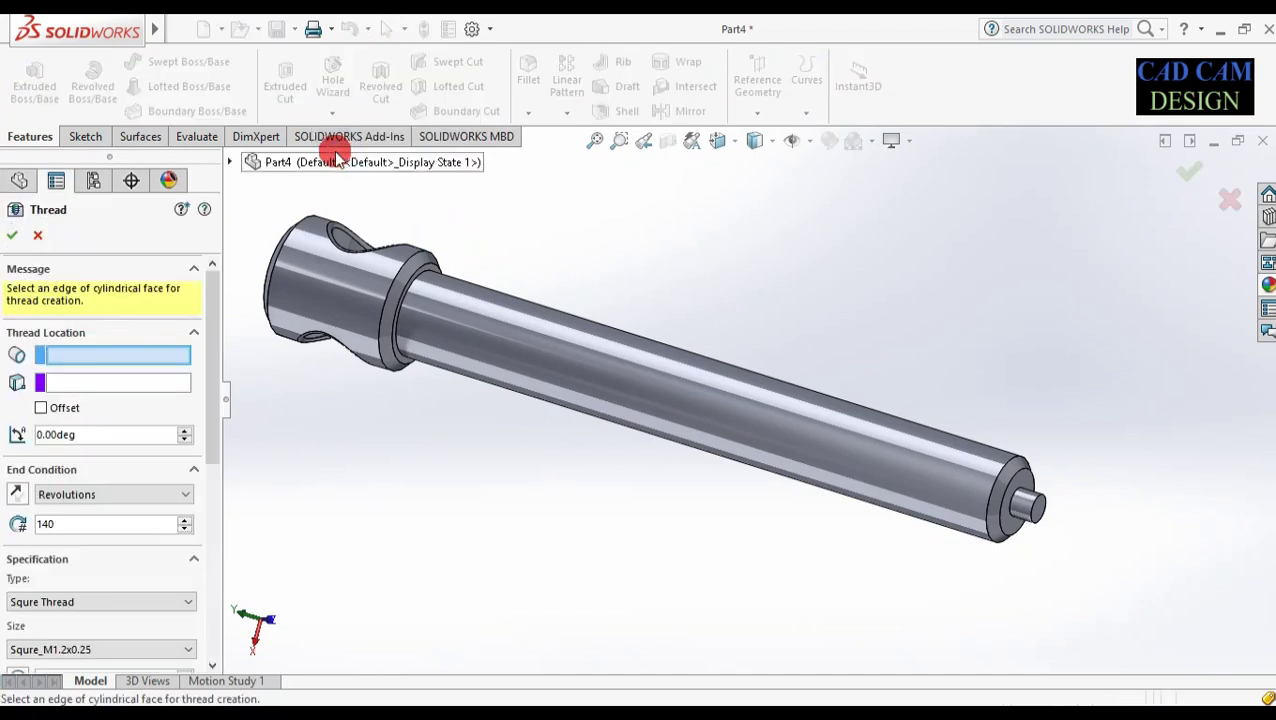
scroll(210, 366, down, 3)
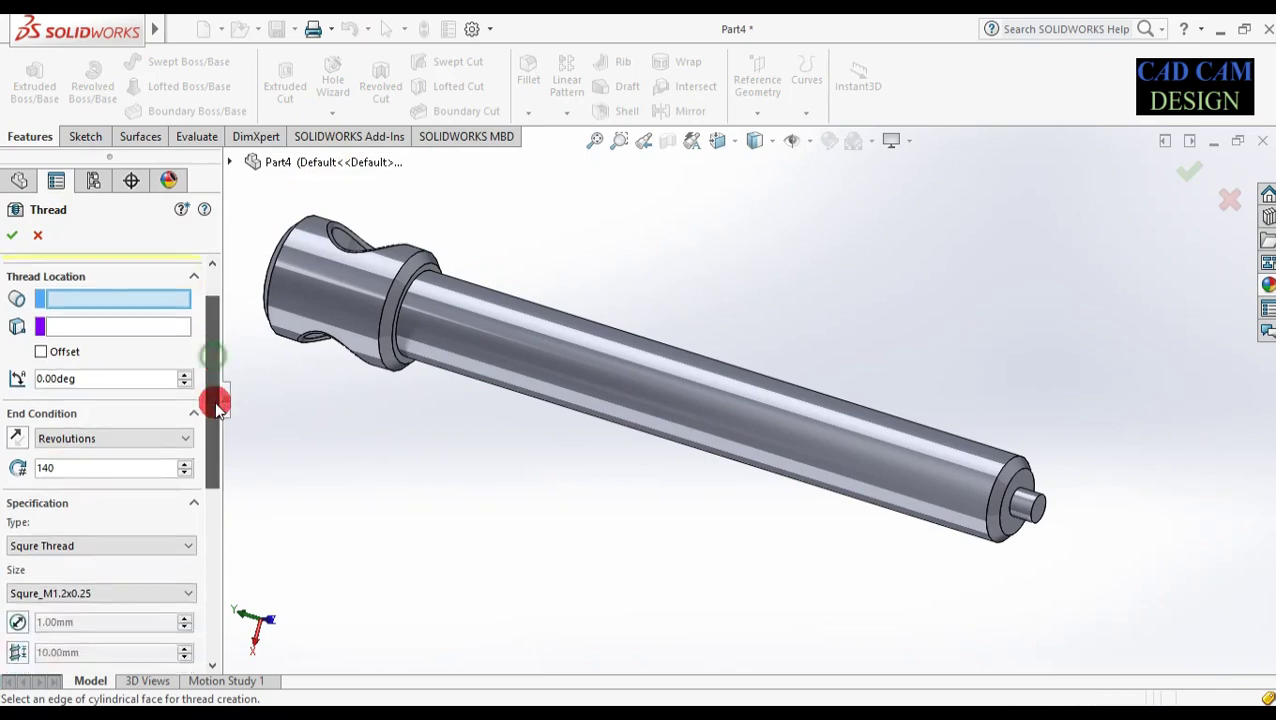
click(162, 484)
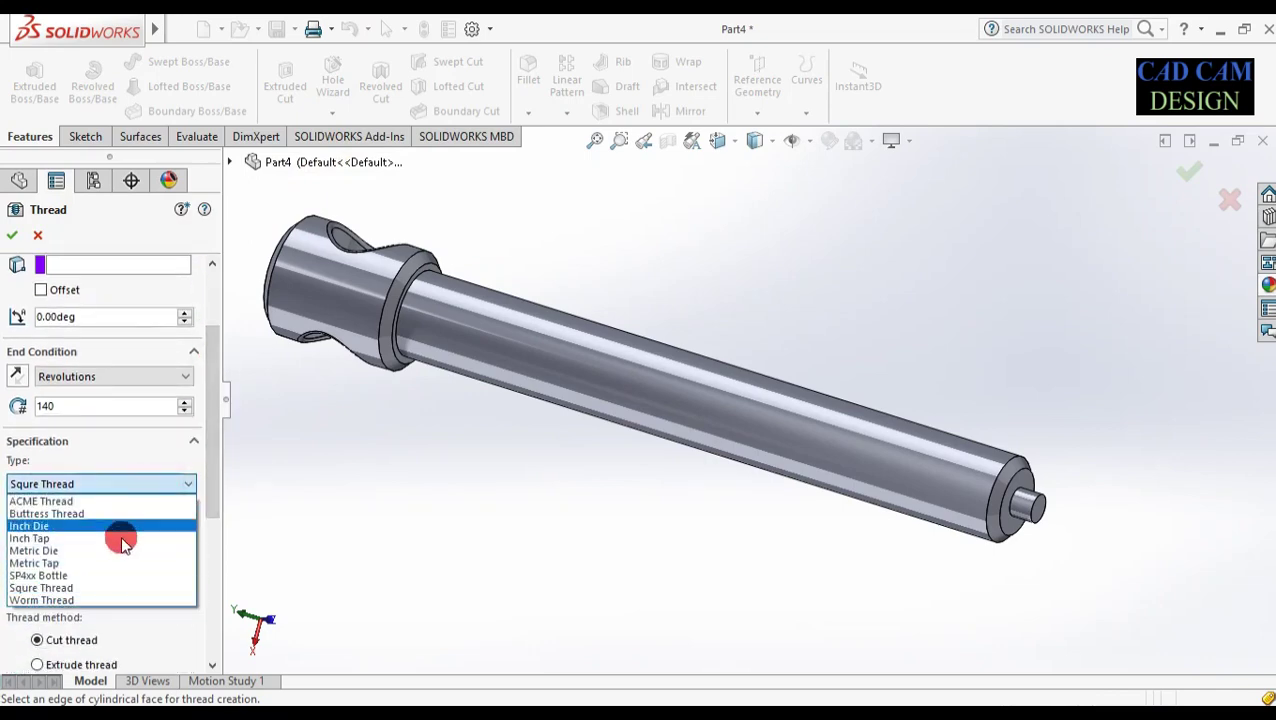
click(101, 588)
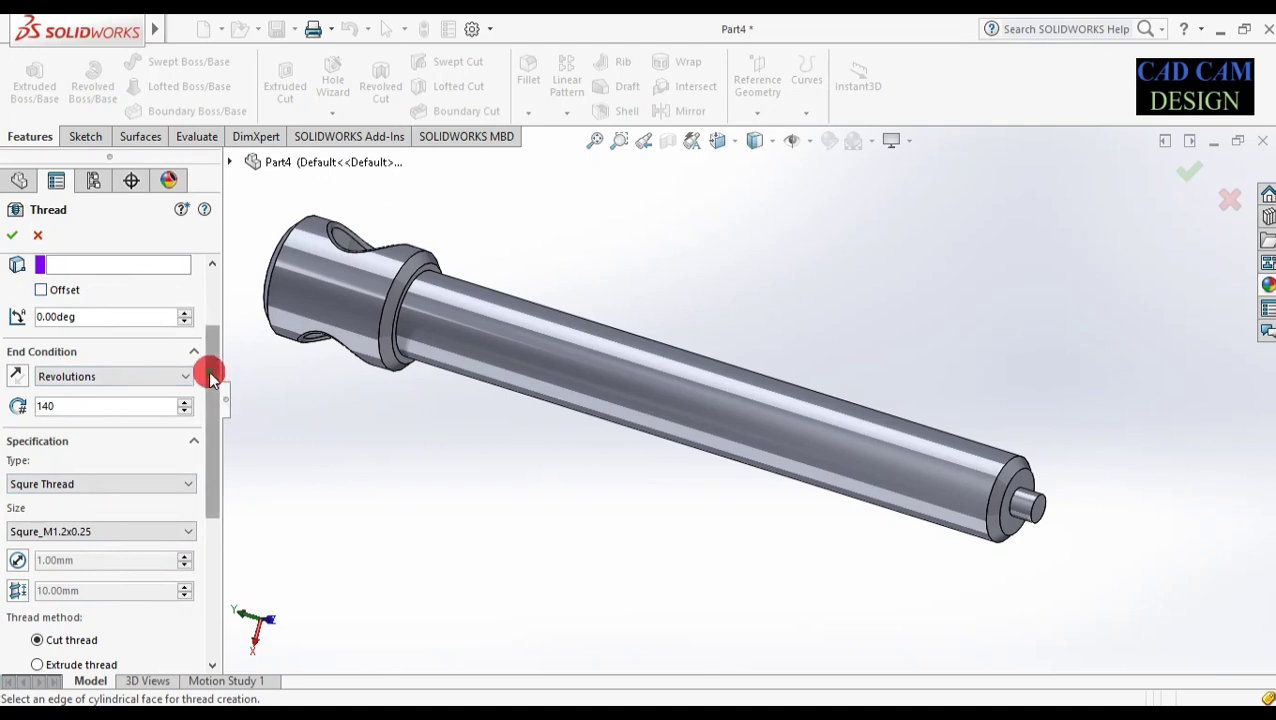
drag(210, 374, 205, 313)
click(159, 352)
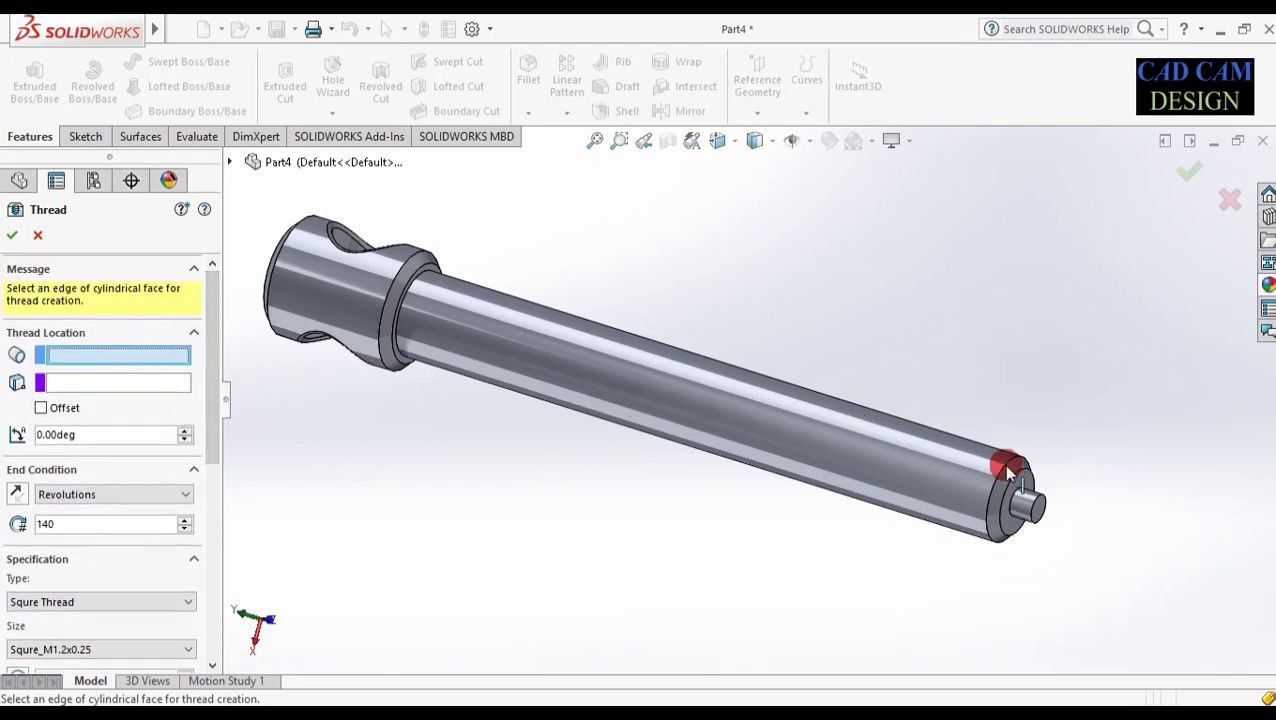
click(1004, 469)
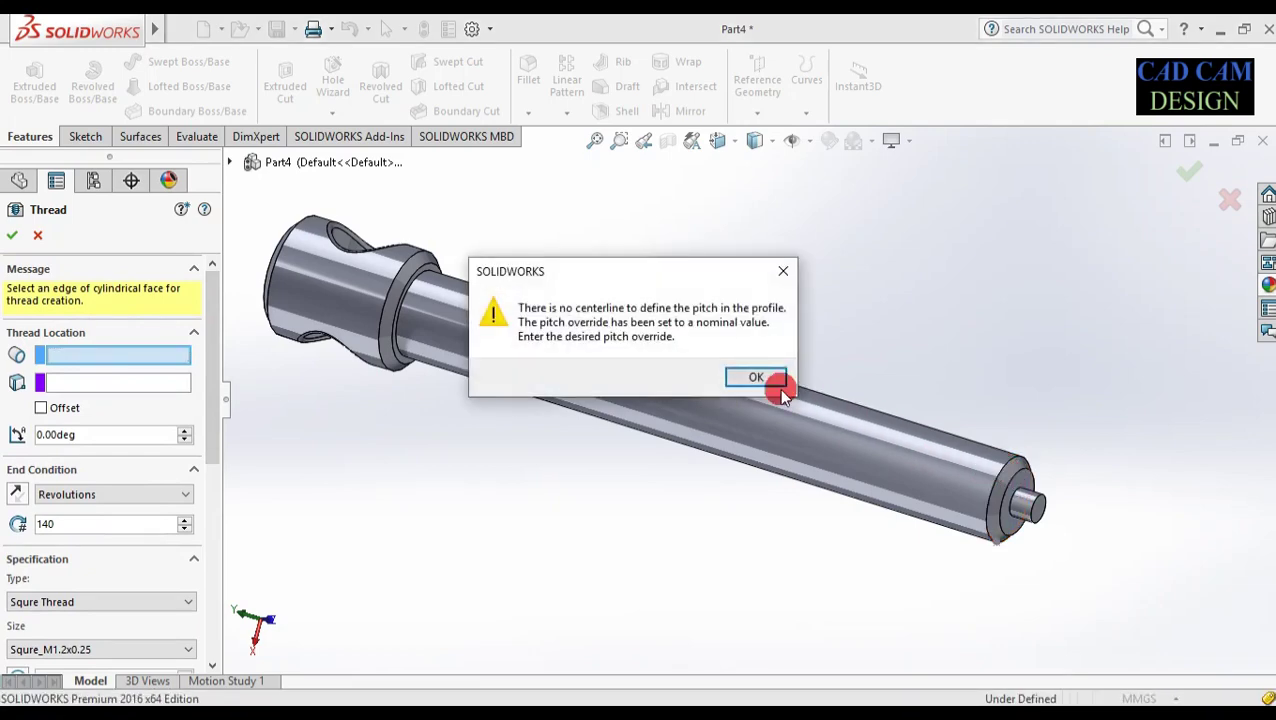
click(756, 377)
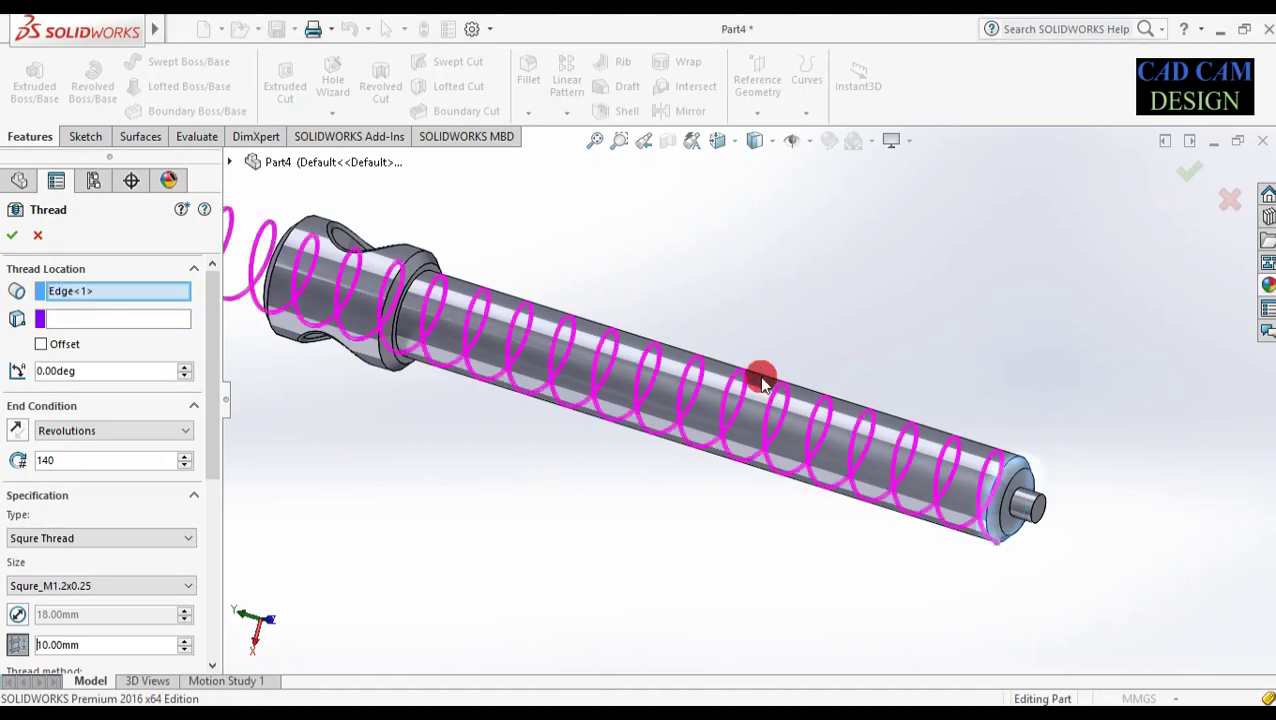
- Override the thread's pitch to 2 mm
drag(214, 384, 157, 456)
click(106, 518)
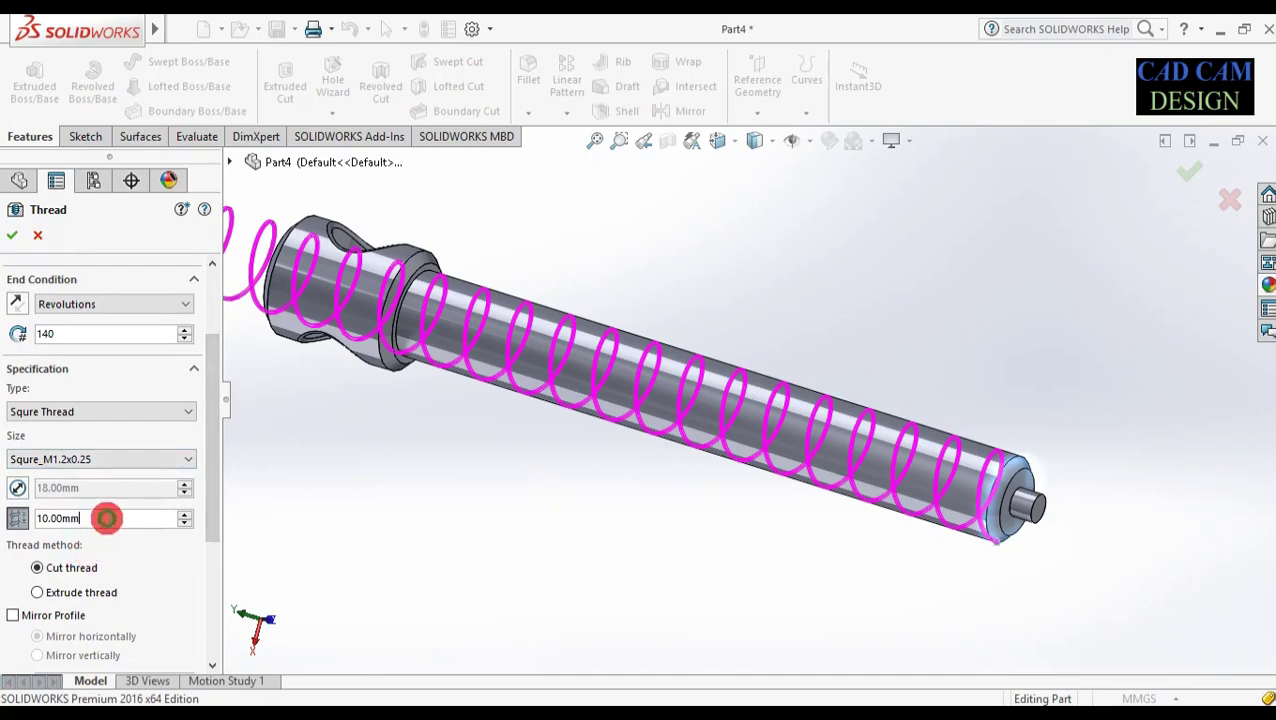
text(2)
key(Return)
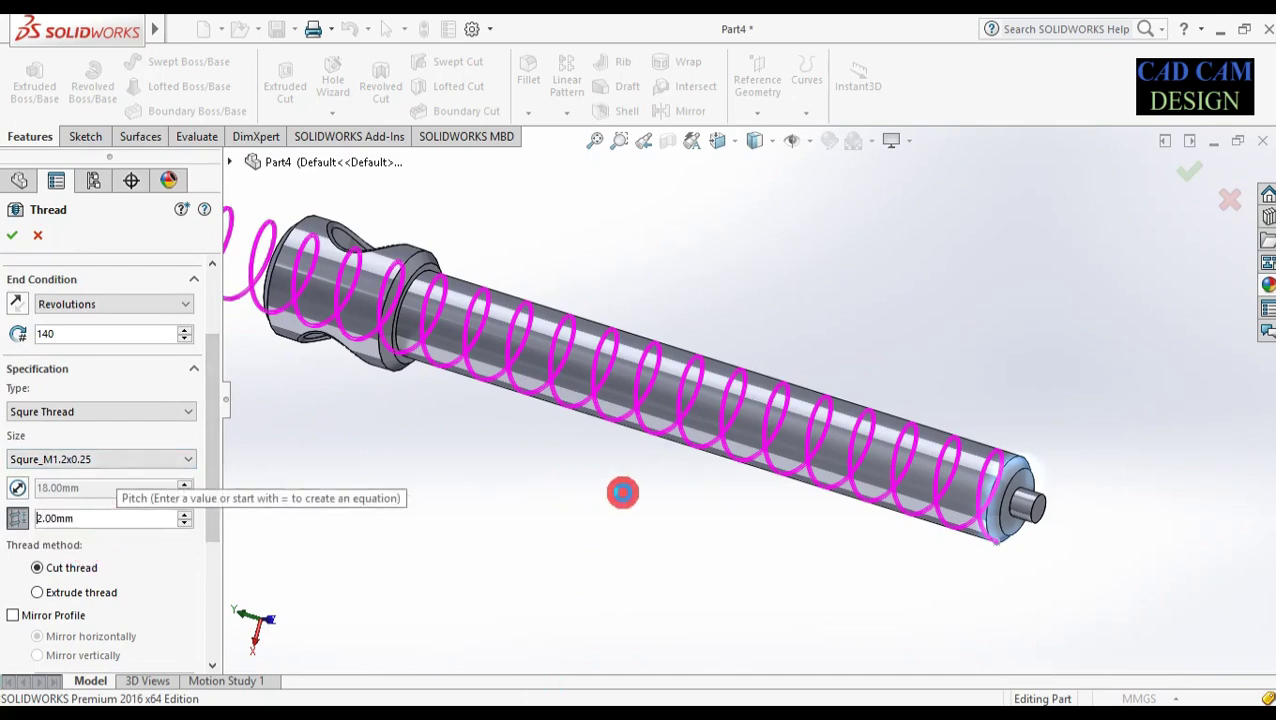
- Reduce the square thread's pitch to 1 mm
click(622, 491)
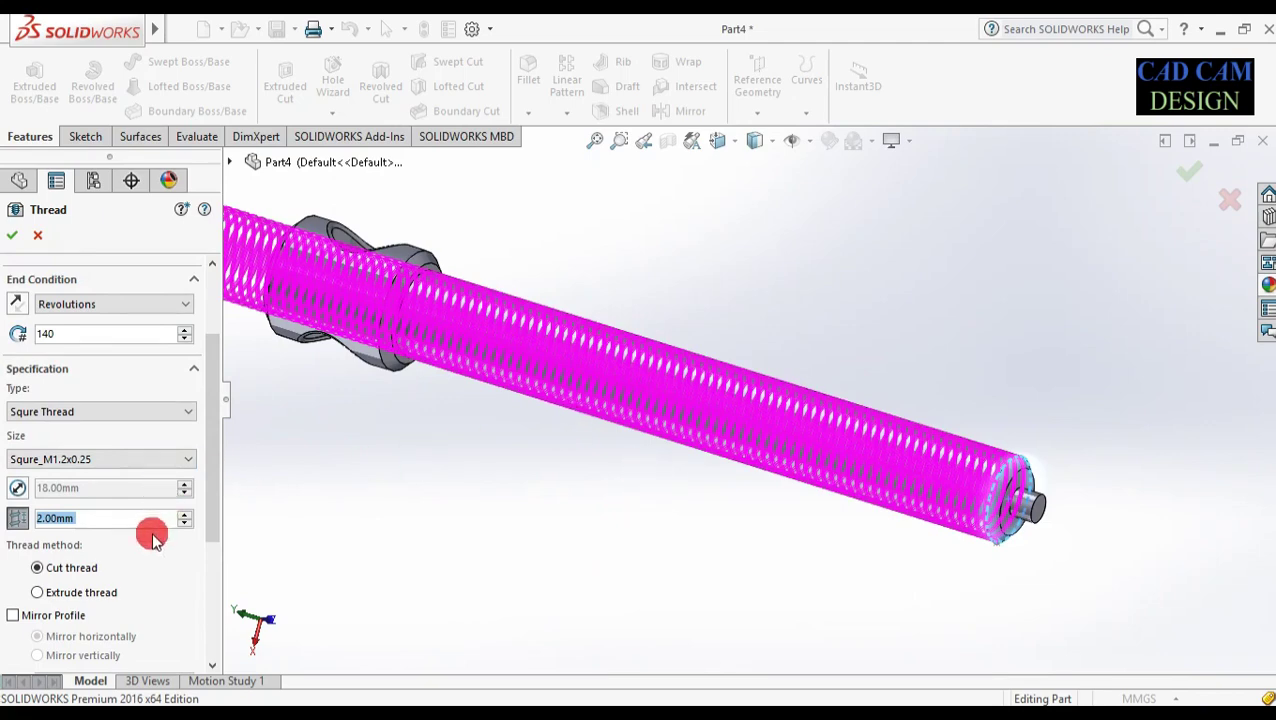
text(1)
key(Return)
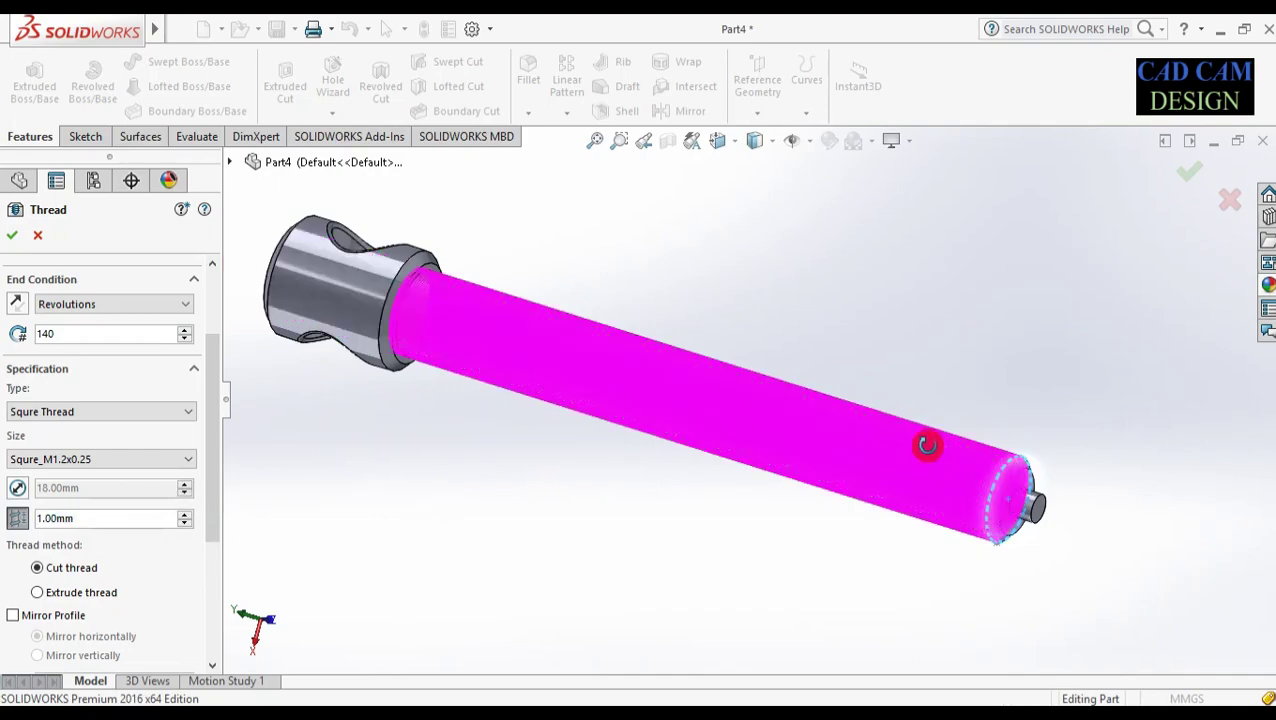
- Examine the thread preview around the shaft's chamfered pin end
middle_drag(921, 442, 1009, 453)
scroll(1085, 462, down, 5)
scroll(877, 464, down, 10)
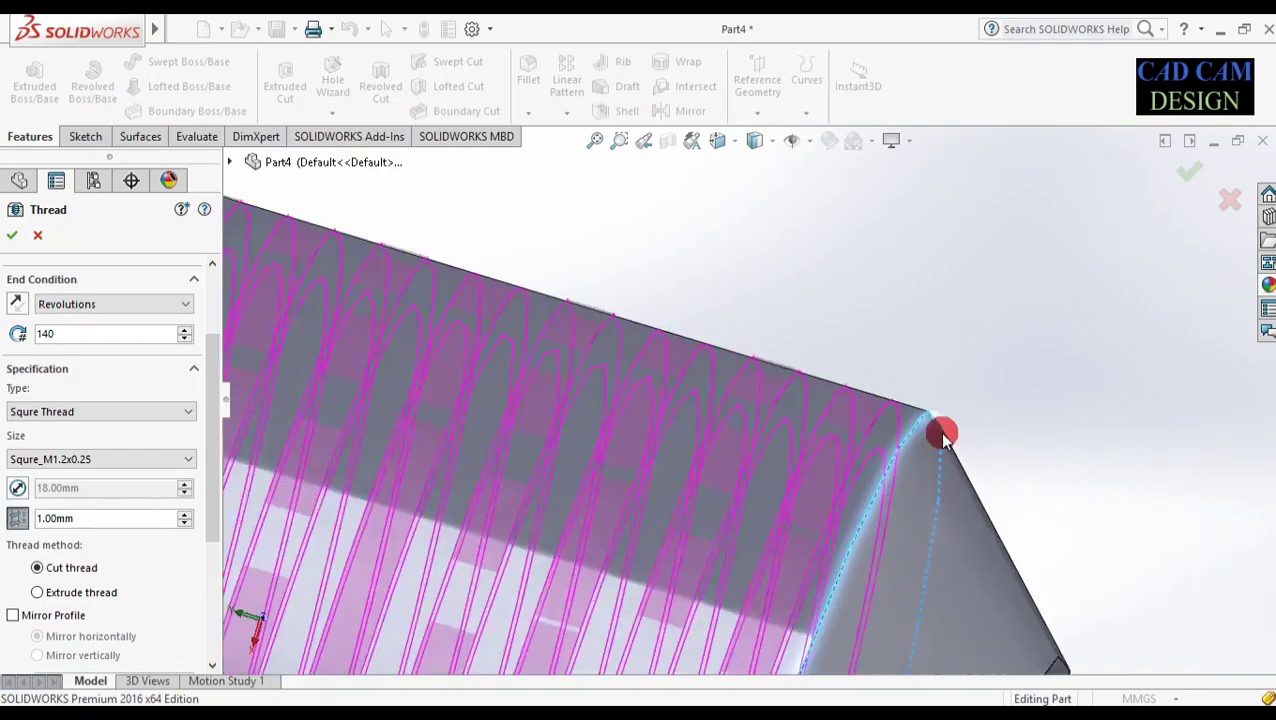
mouse_move(928, 424)
middle_down()
mouse_move(938, 428)
mouse_move(928, 424)
middle_up()
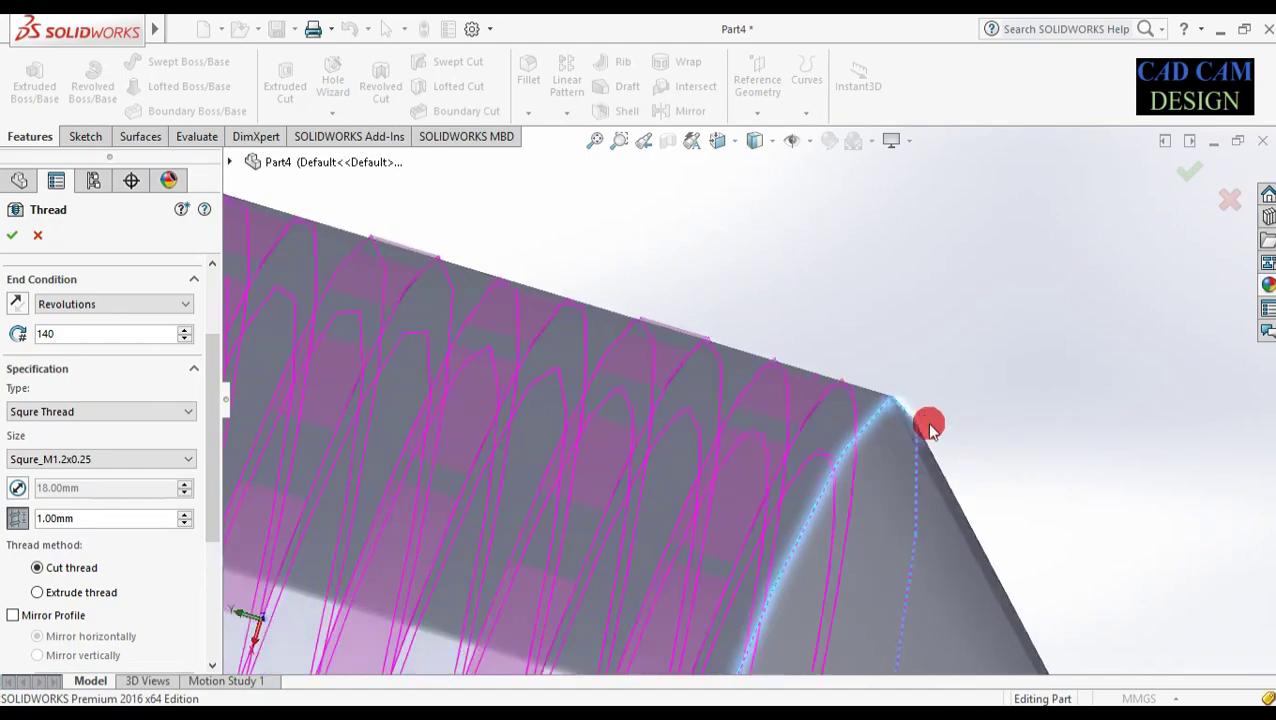
scroll(914, 424, up, 5)
scroll(845, 436, up, 3)
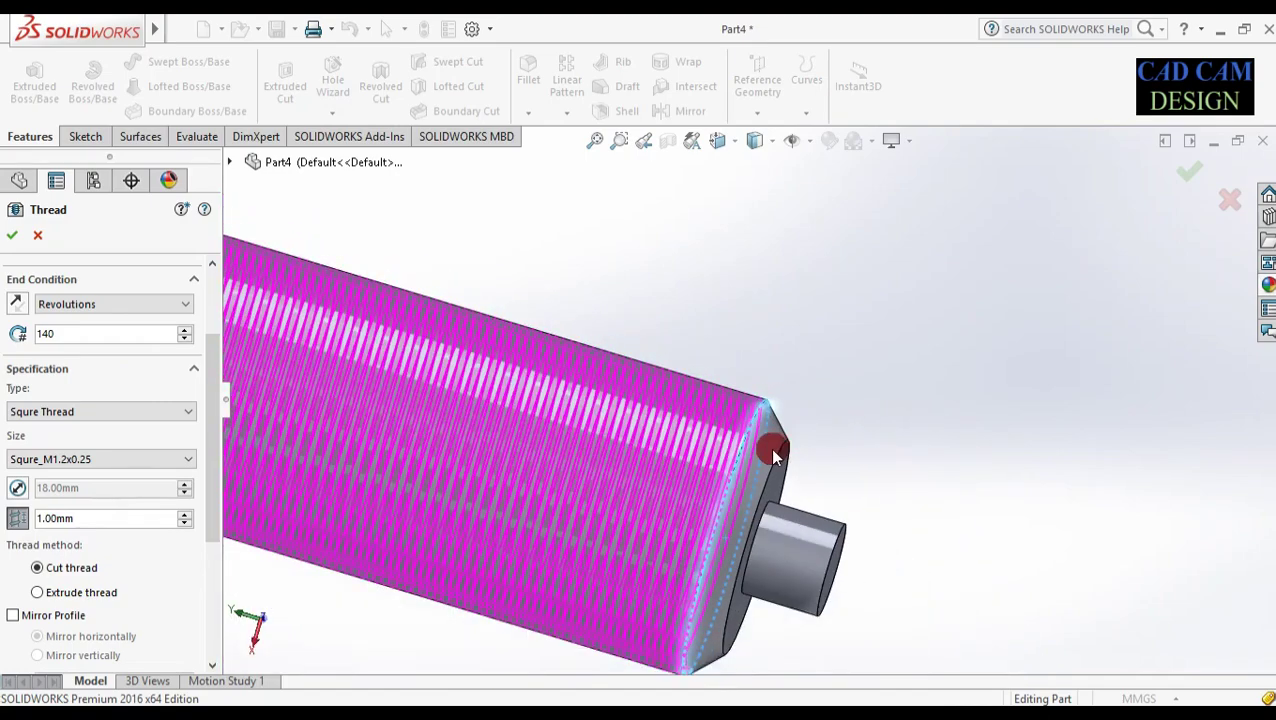
scroll(773, 455, up, 2)
scroll(530, 419, up, 4)
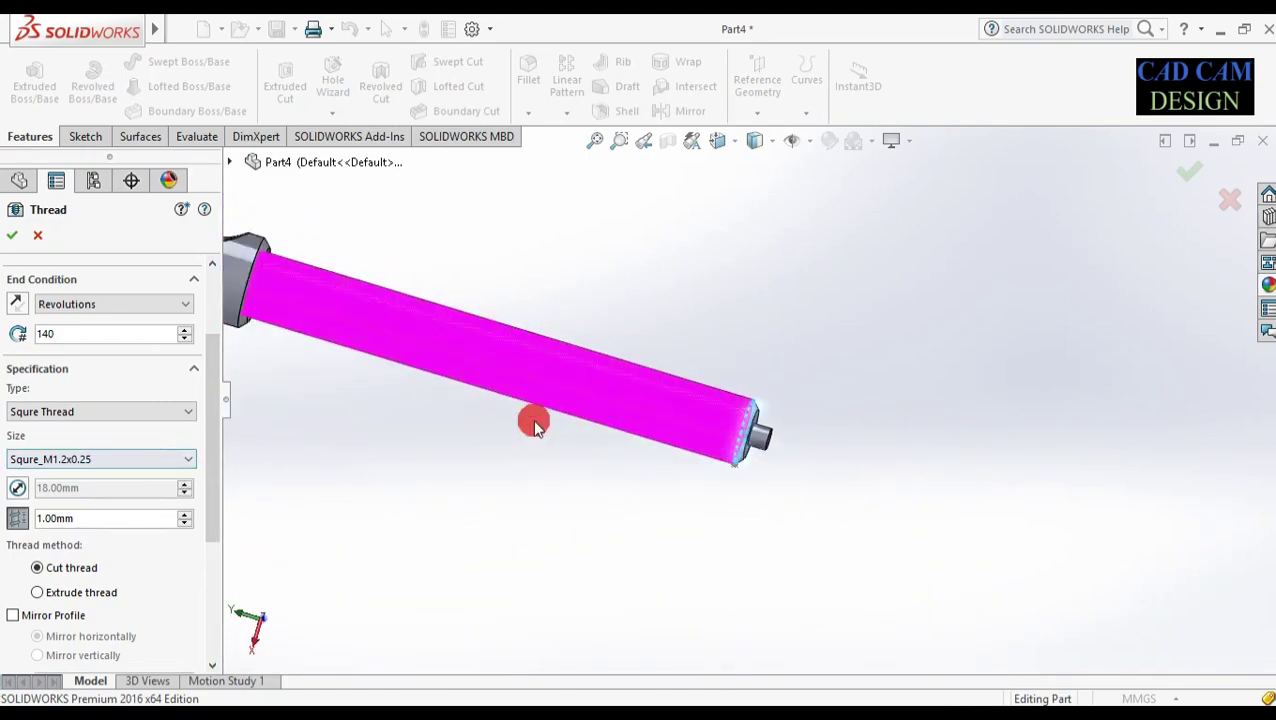
- Set the thread's end condition to 135 revolutions
scroll(470, 325, down, 5)
scroll(540, 288, down, 3)
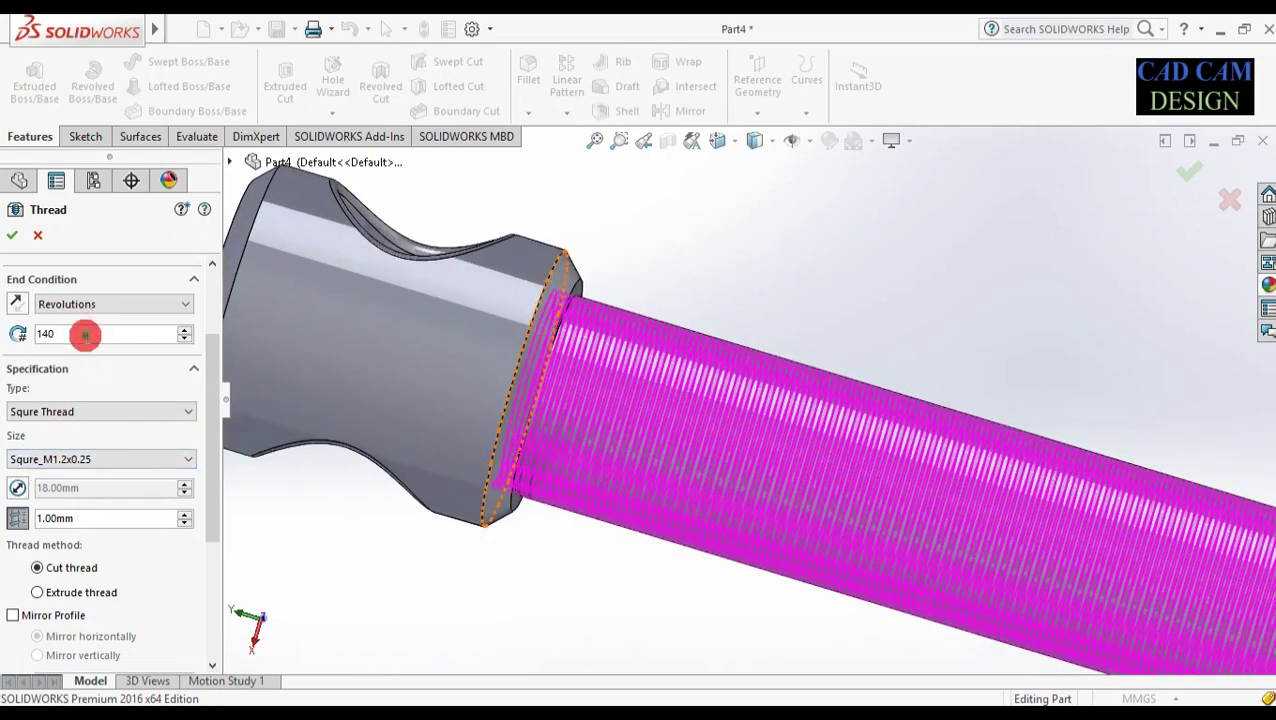
text(13)
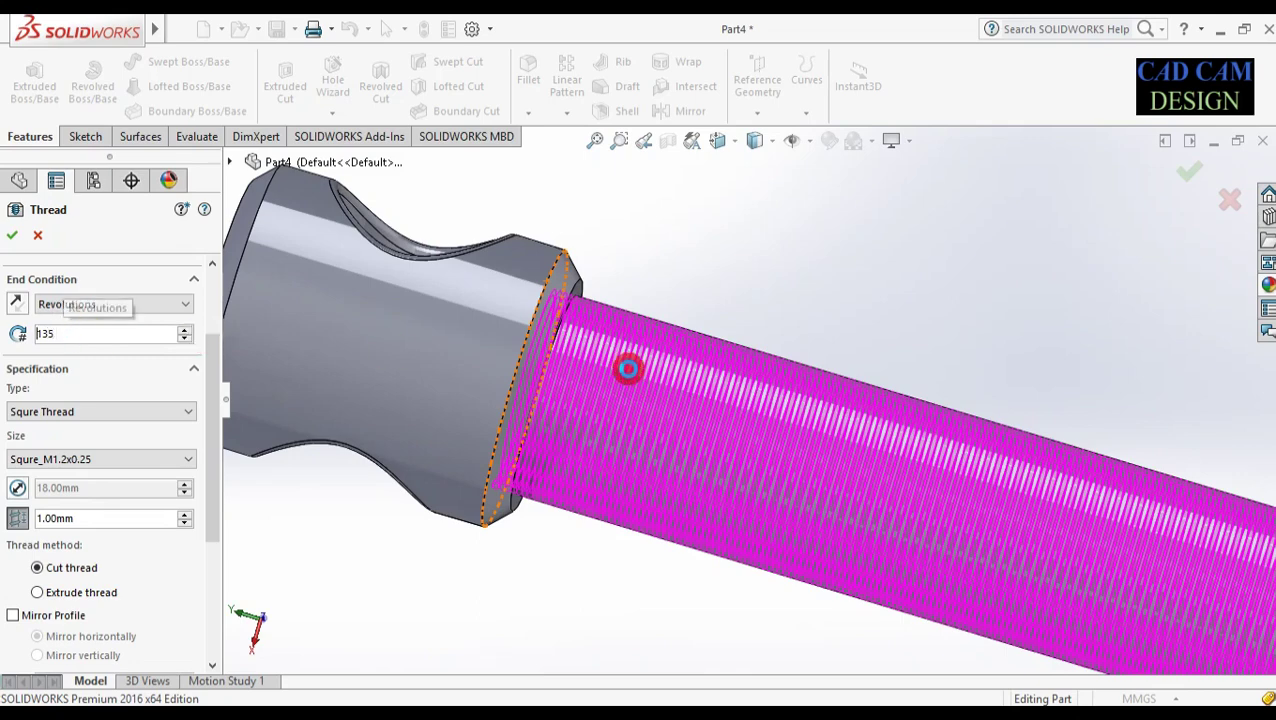
text(5)
key(Return)
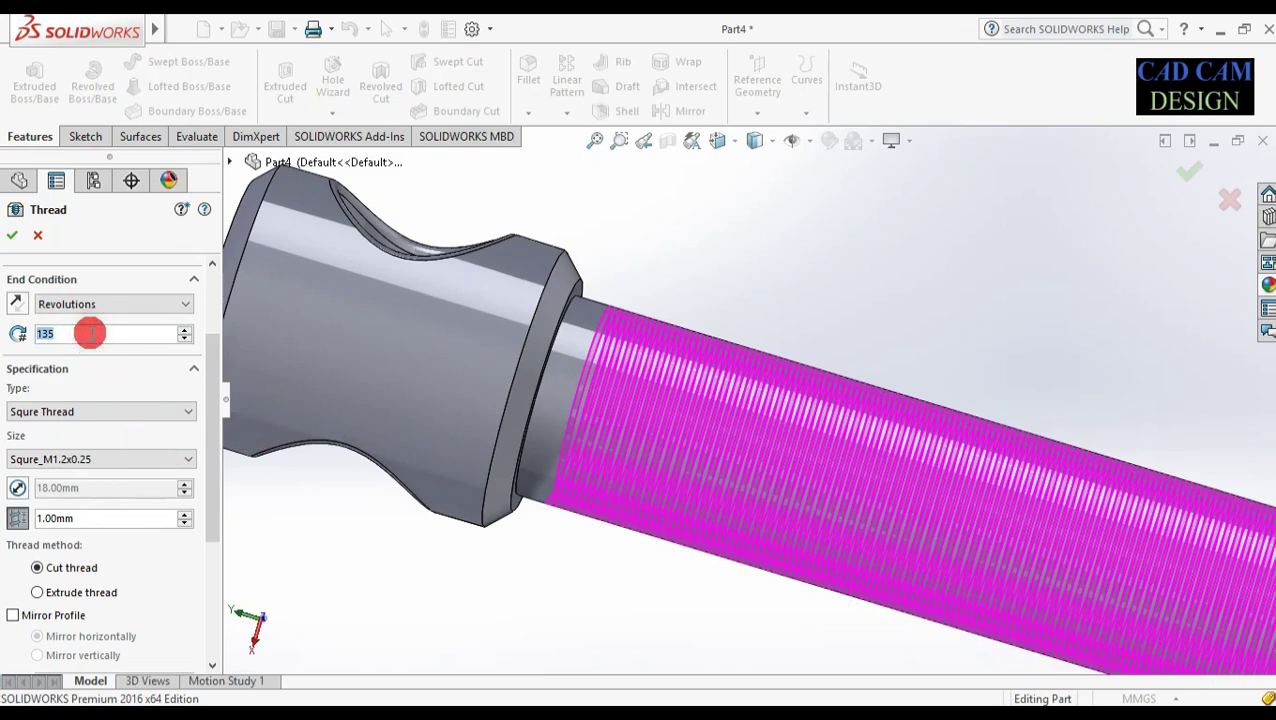
- Raise the thread's length to 138 revolutions and check where the preview ends against the spindle head
text(138)
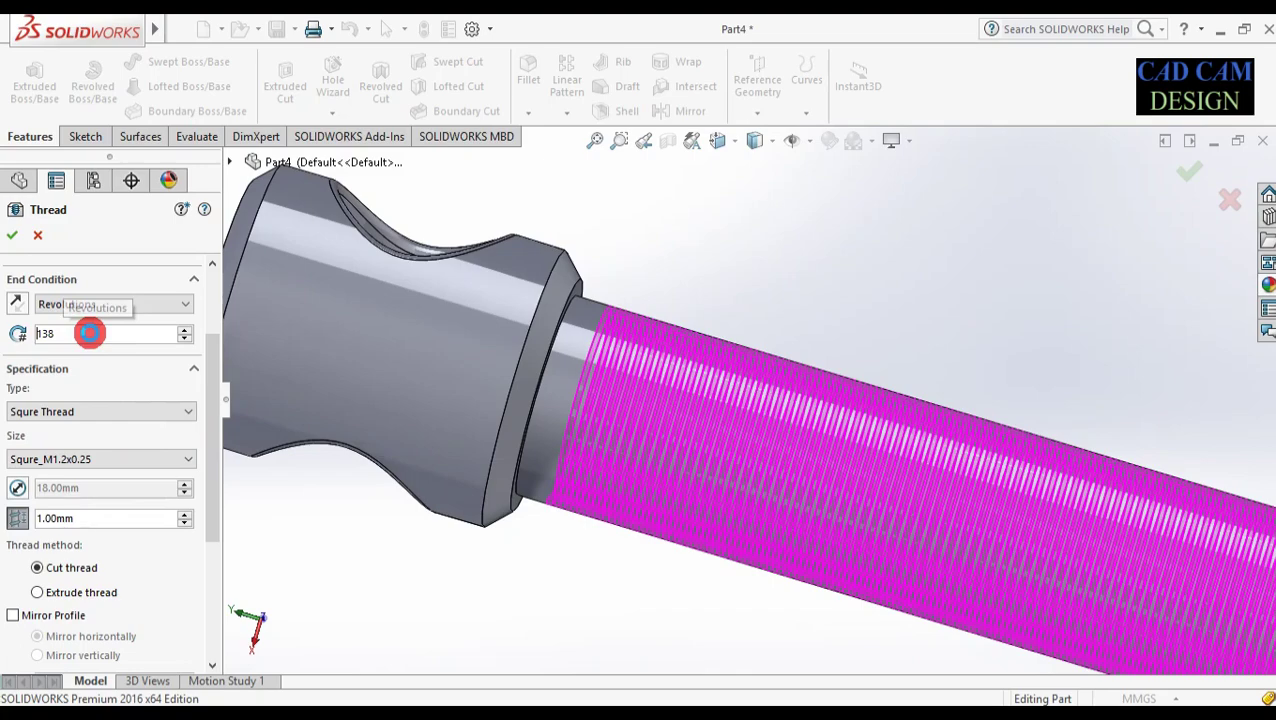
double_click(90, 333)
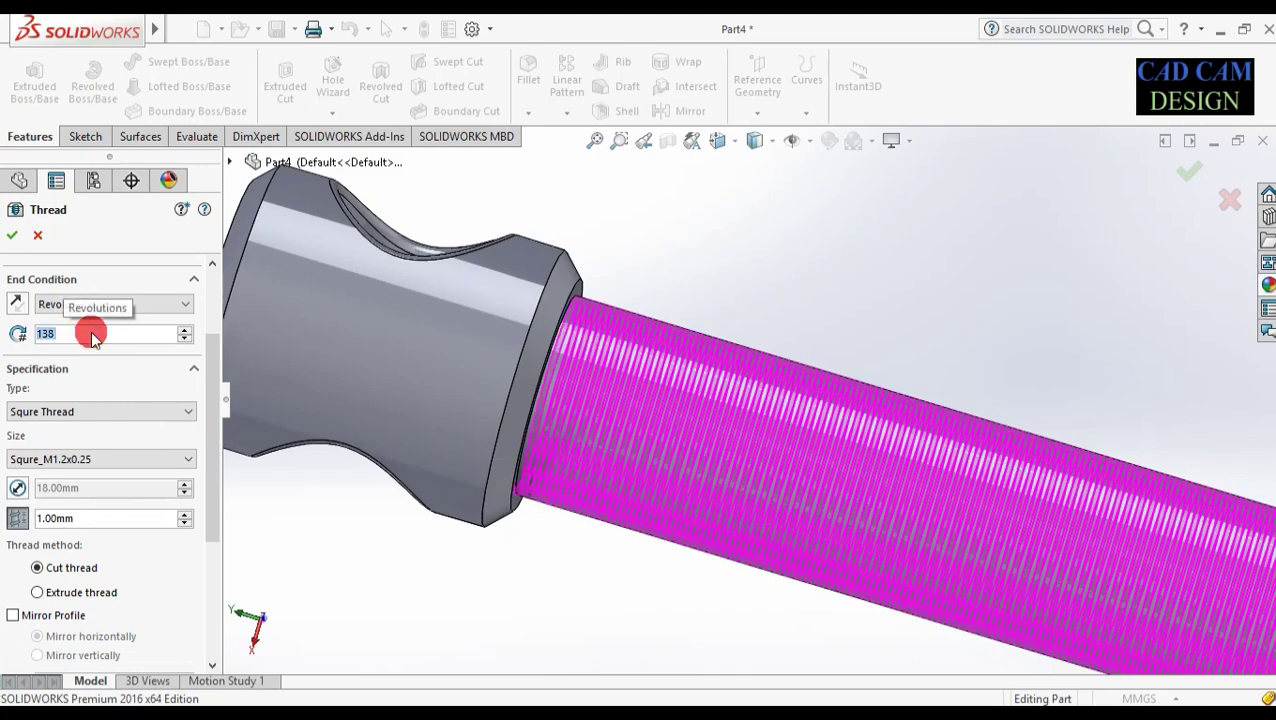
scroll(524, 484, down, 3)
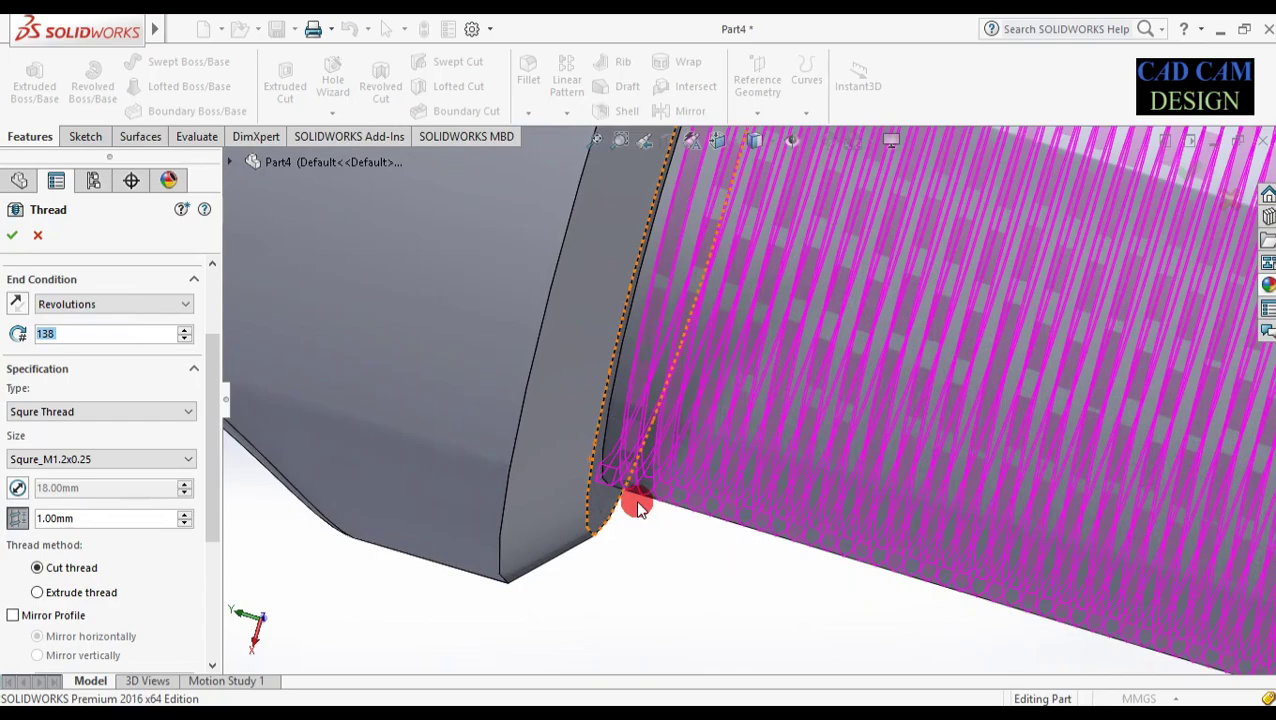
middle_drag(641, 499, 638, 450)
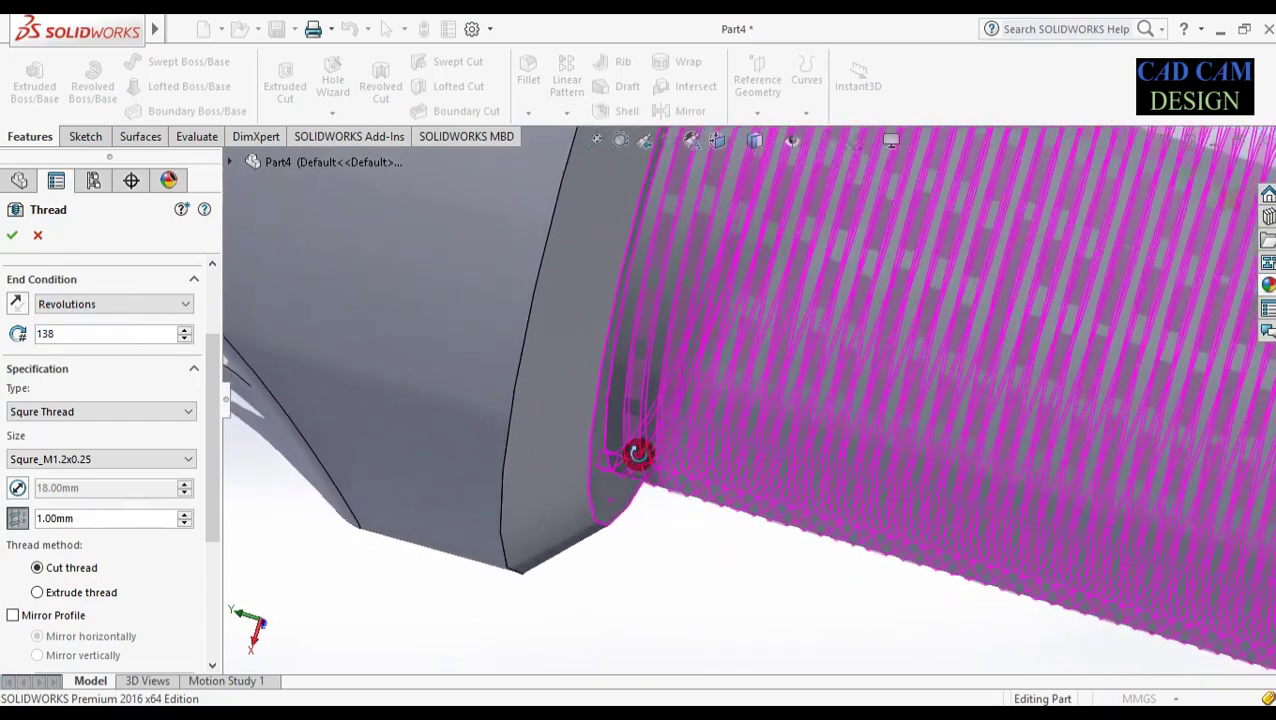
- Try 137 revolutions for the thread and check its end beside the head
click(62, 335)
text(137)
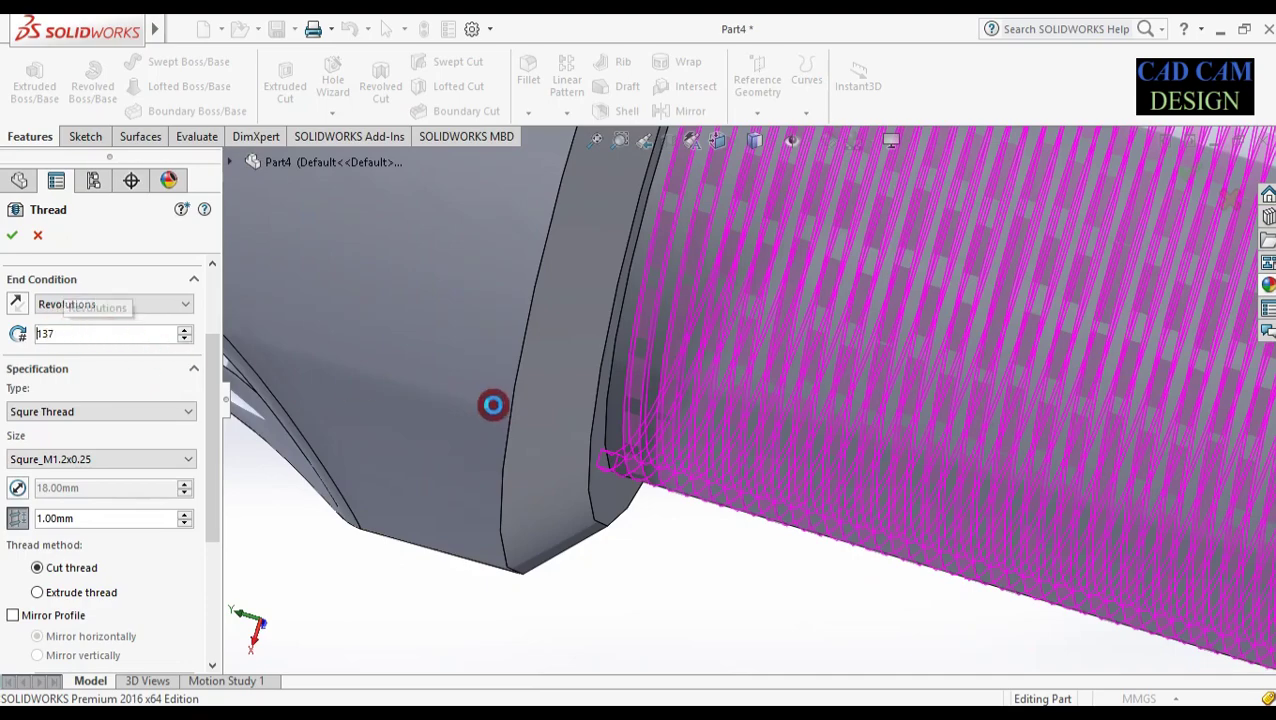
scroll(646, 485, up, 5)
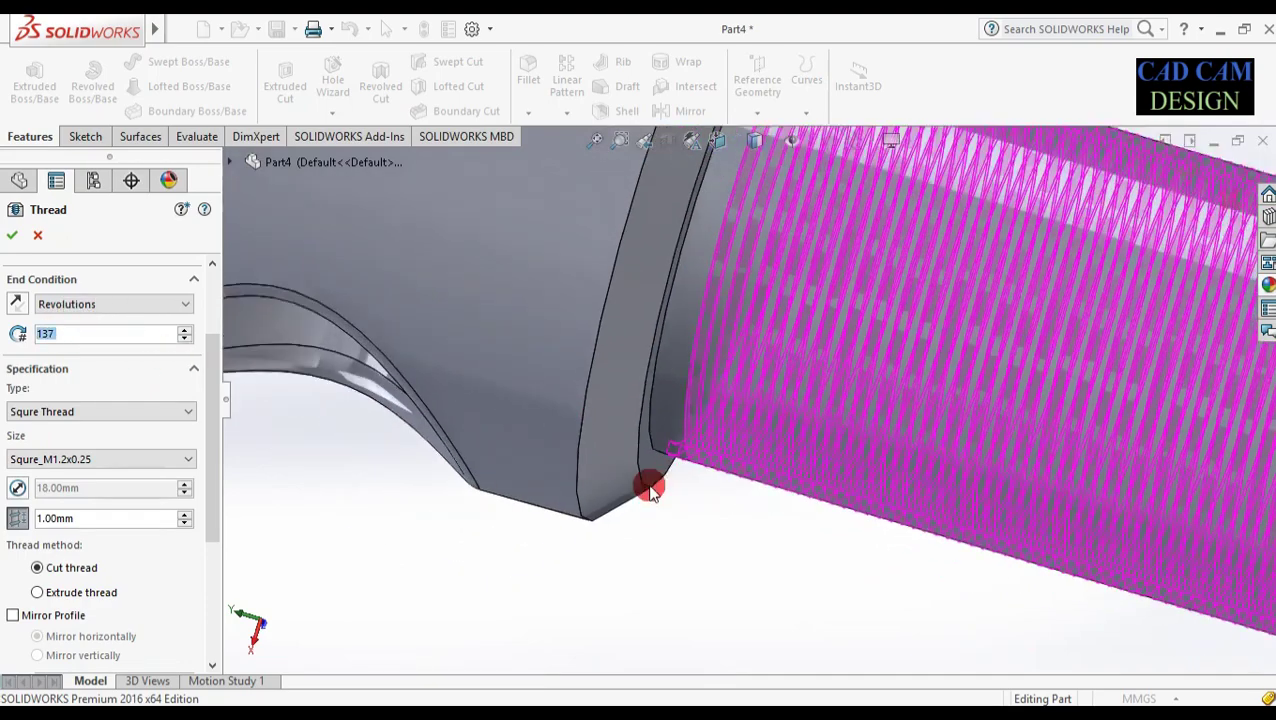
scroll(646, 485, up, 3)
- Offset the thread start 5 mm from the pin-end edge, reversing the offset so it begins beyond the shaft end
scroll(968, 441, down, 5)
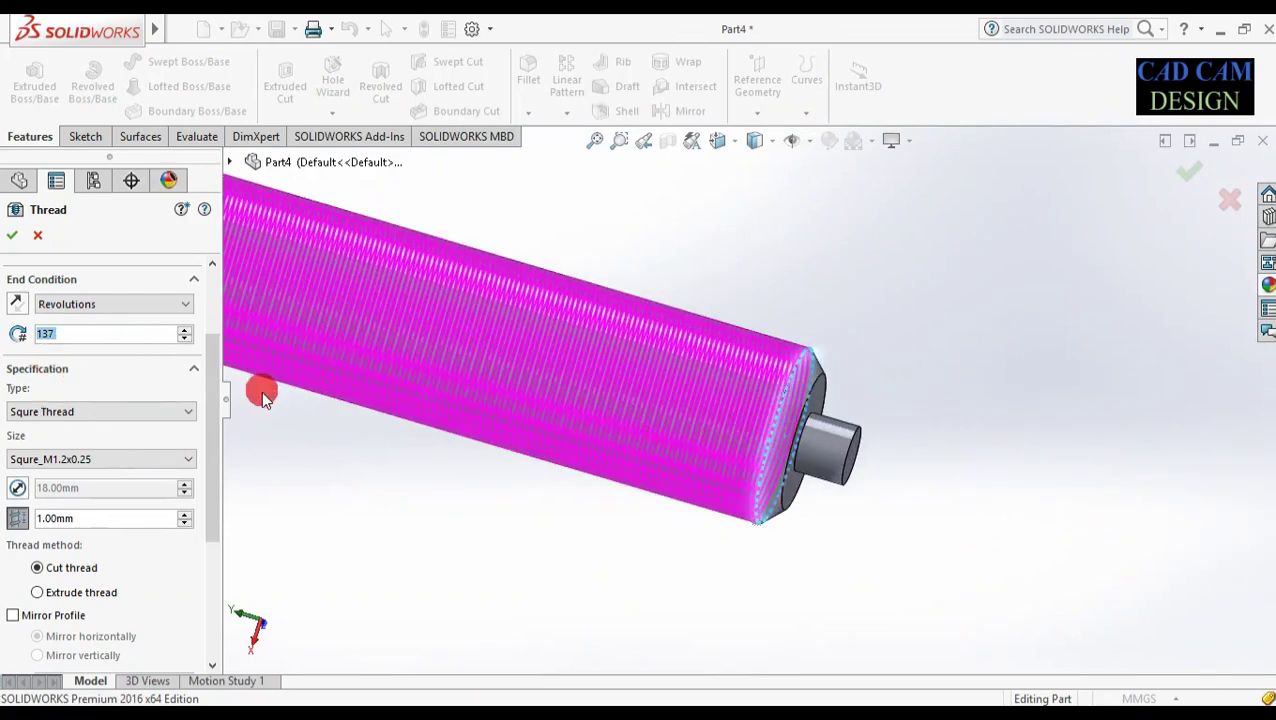
drag(209, 393, 220, 350)
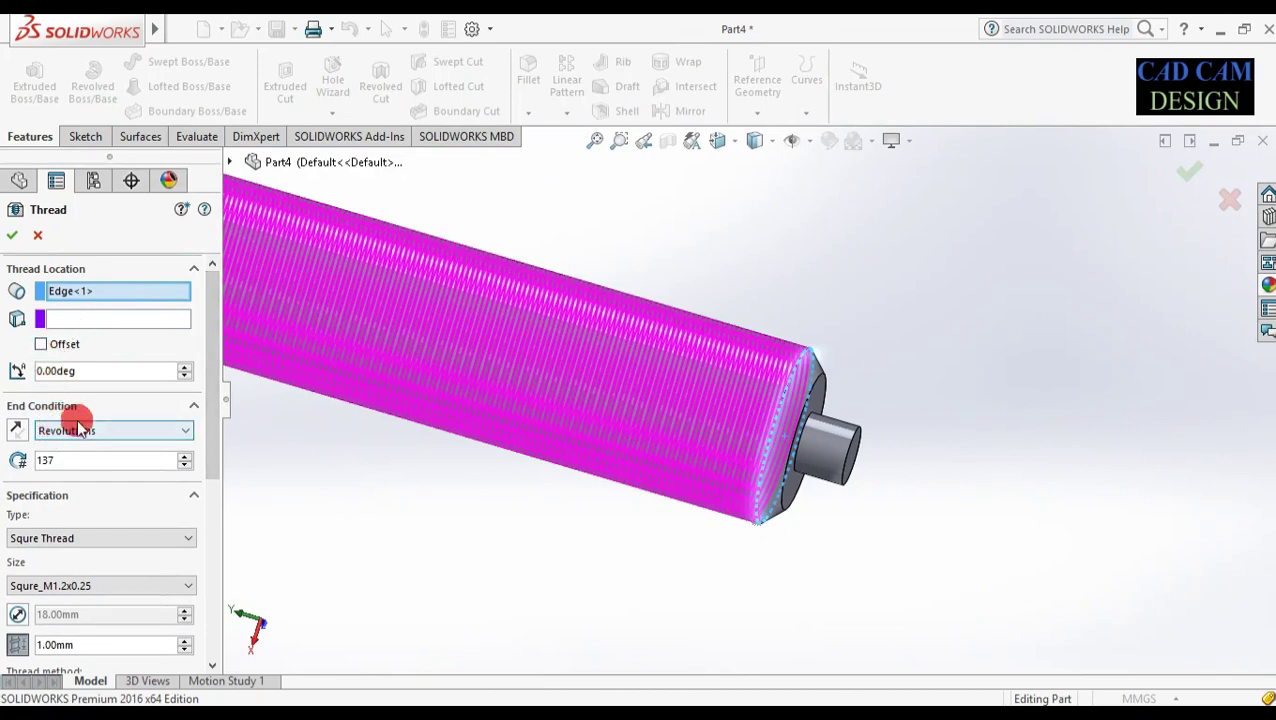
click(60, 346)
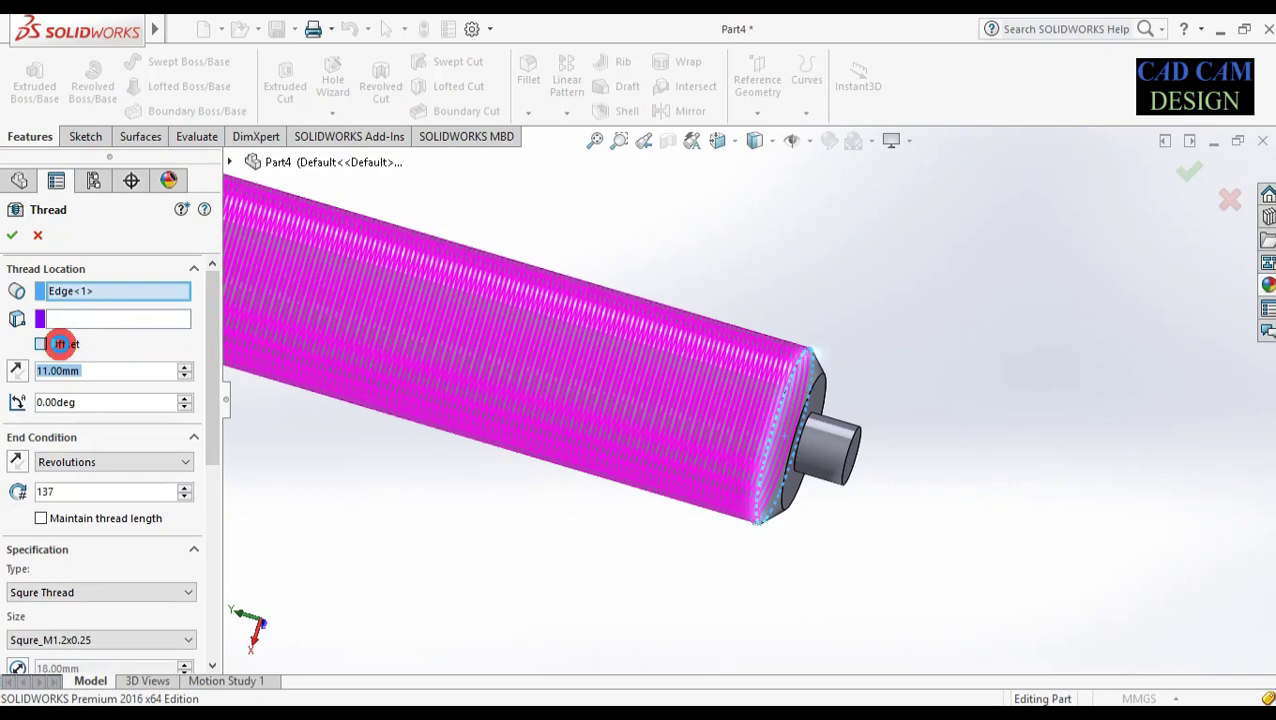
click(60, 344)
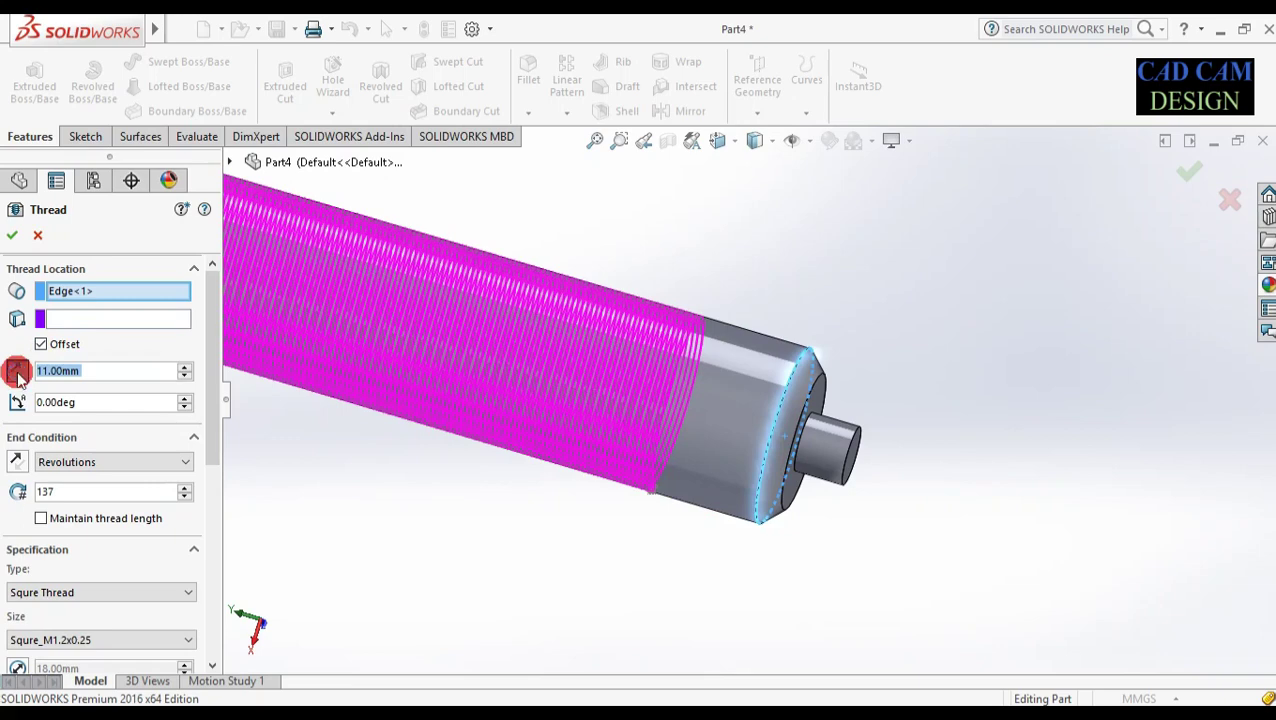
click(17, 372)
middle_drag(456, 419, 430, 358)
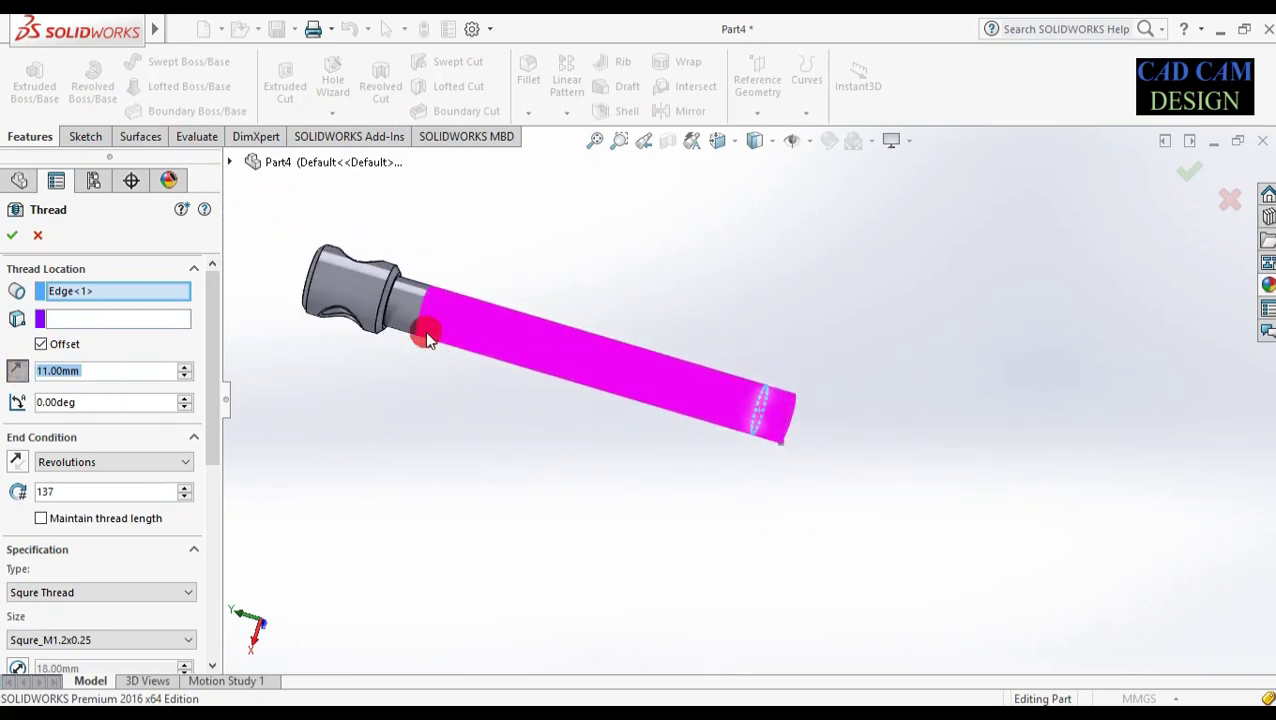
scroll(430, 358, down, 4)
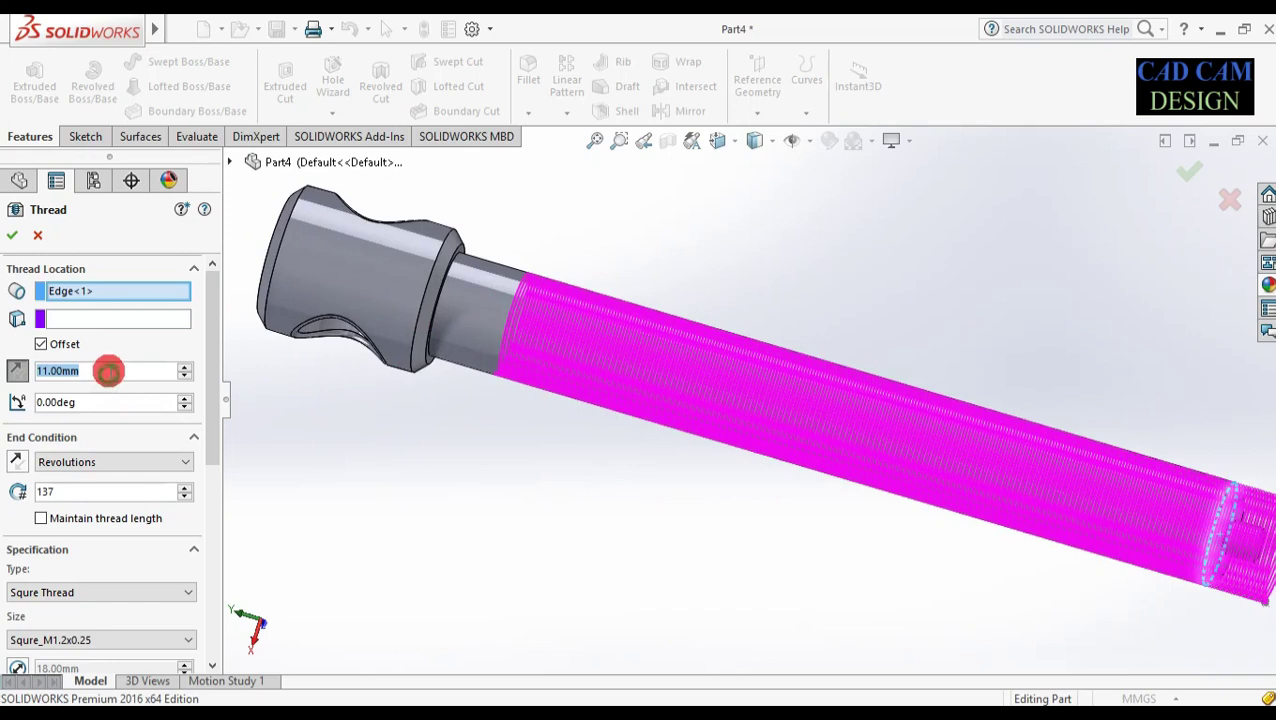
text(5)
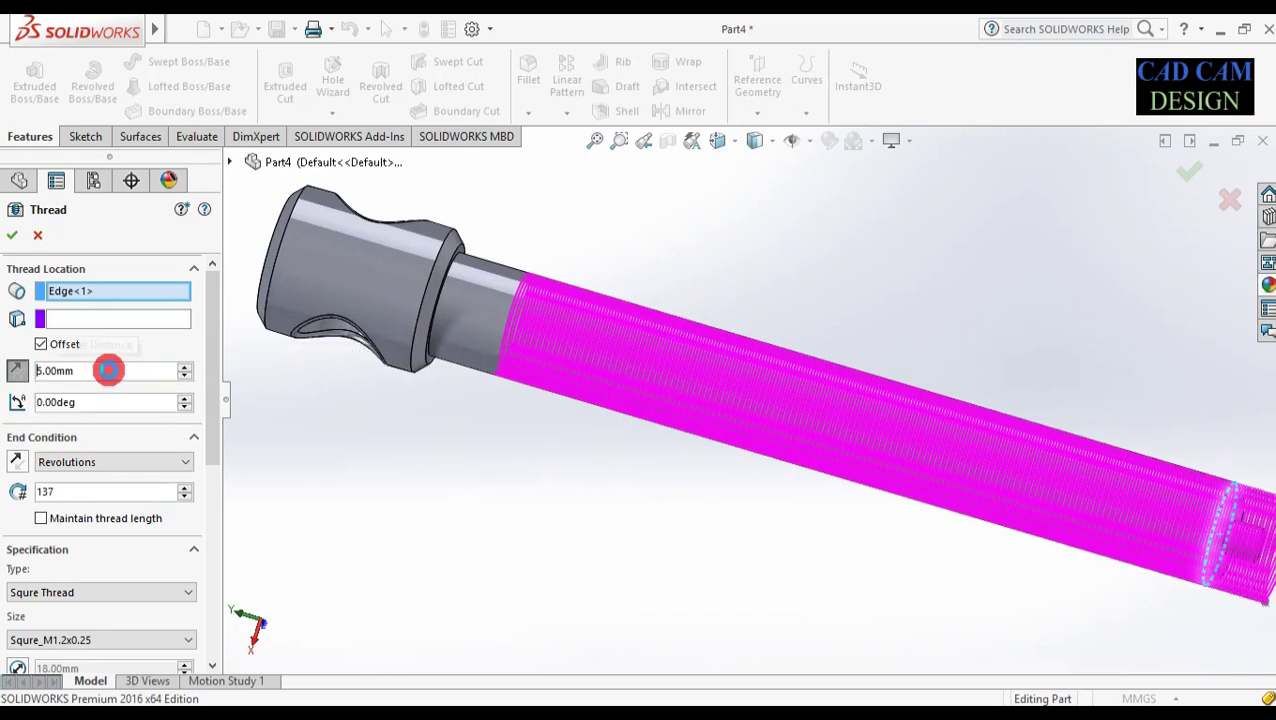
- Extend the offset thread to 145 revolutions
drag(211, 407, 211, 456)
double_click(45, 377)
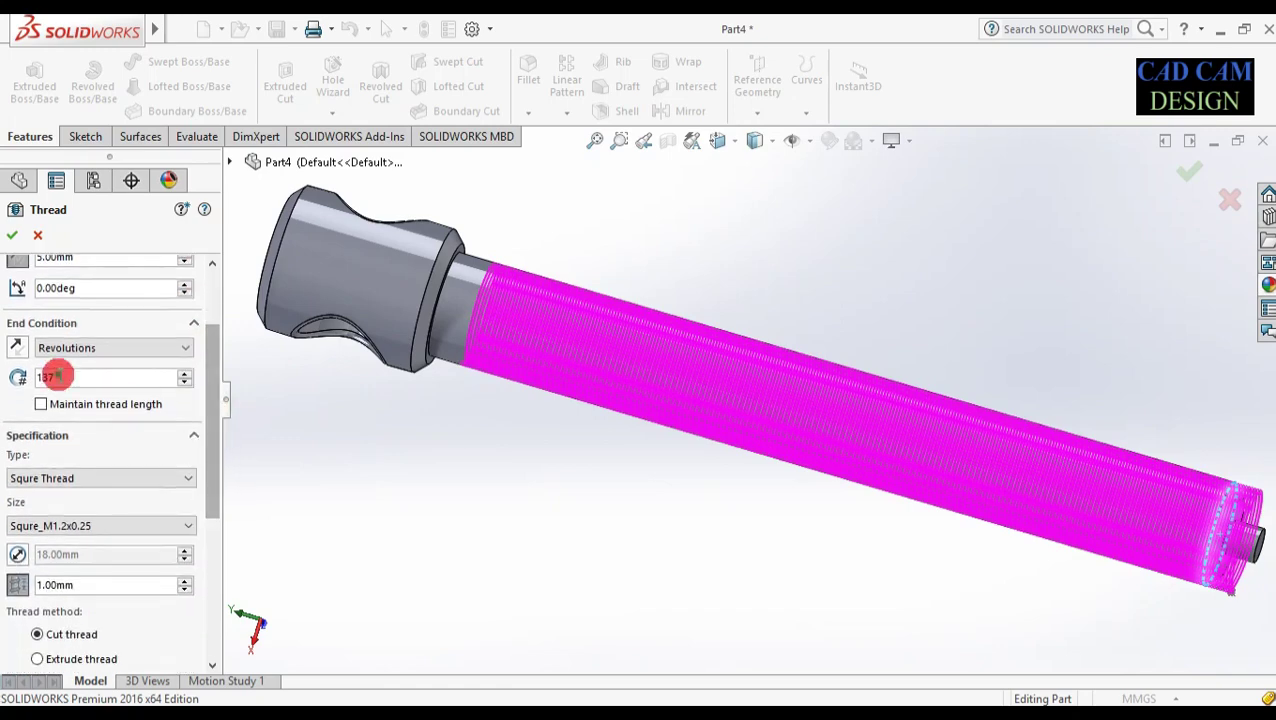
text(145)
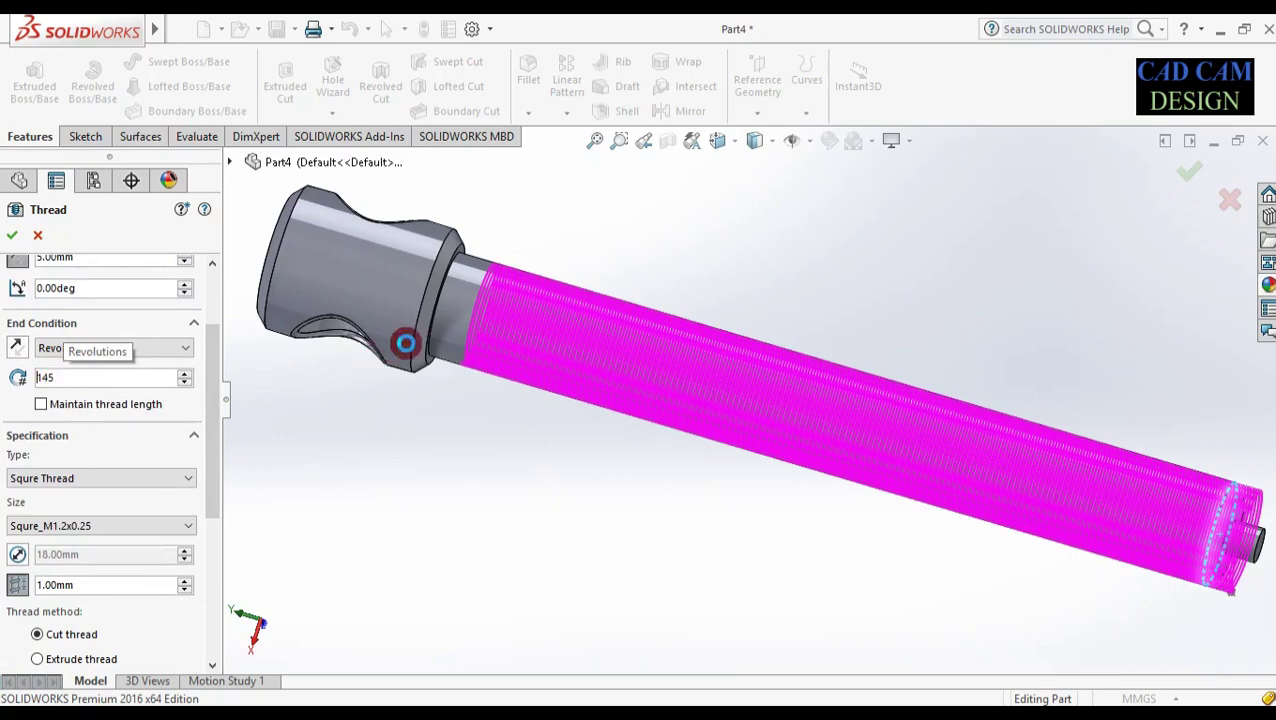
click(473, 303)
- Shorten the thread to 141 revolutions and inspect the gap between its end and the head
click(105, 374)
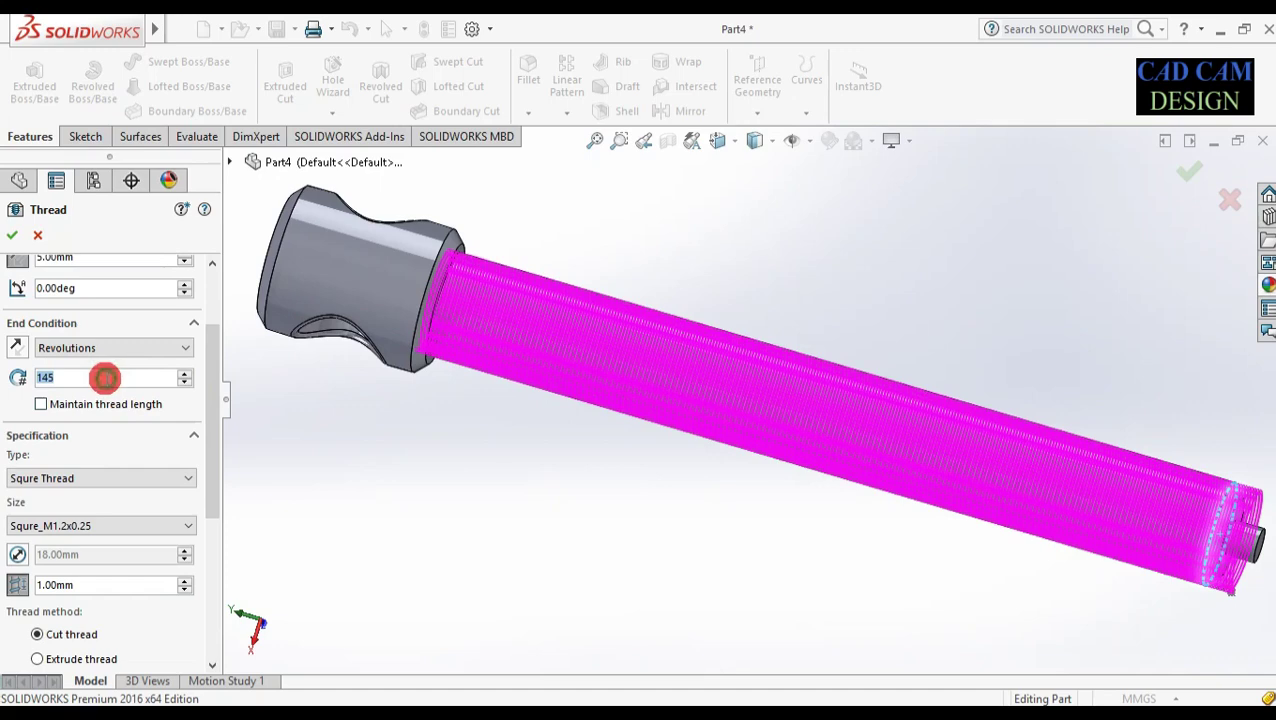
text(13)
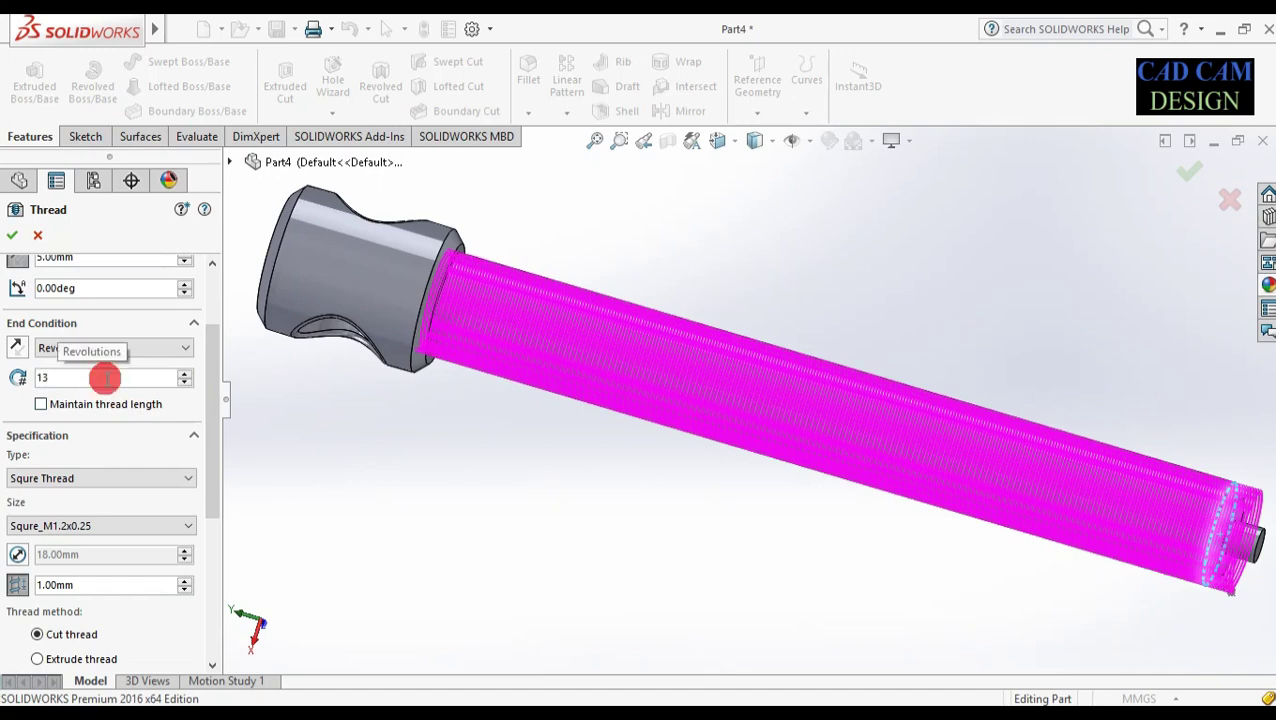
text(41)
click(105, 377)
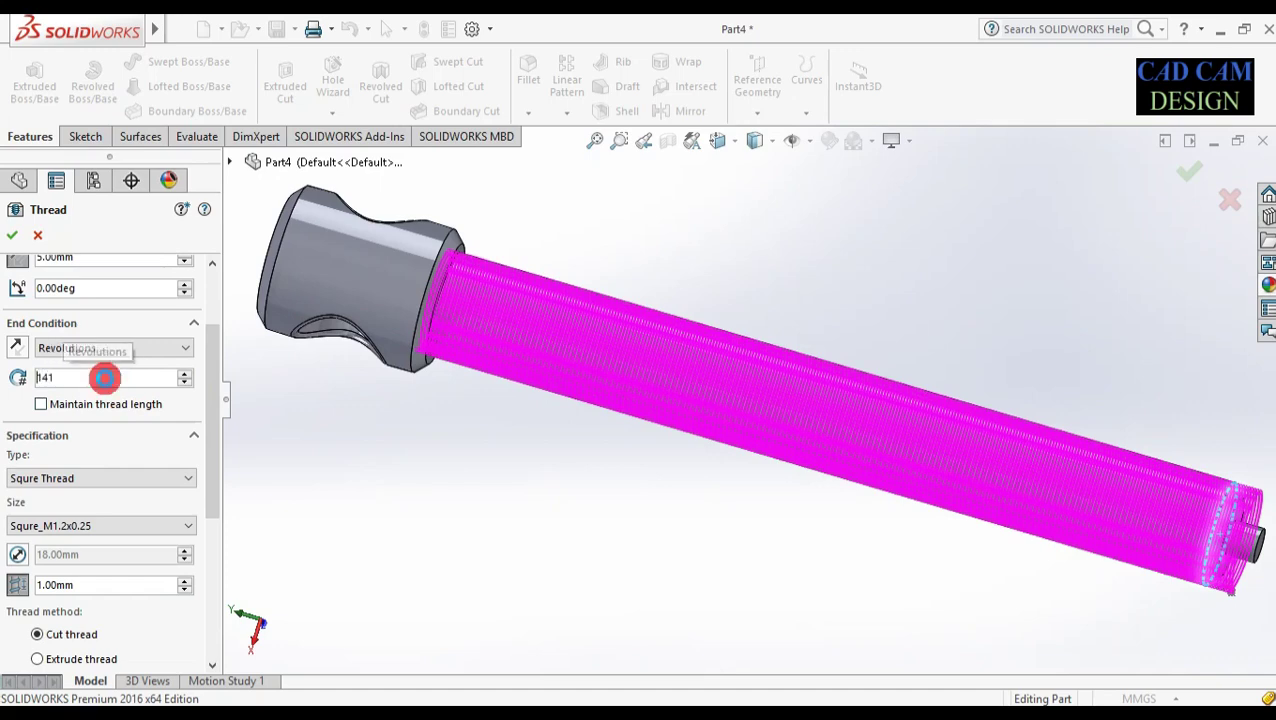
click(396, 356)
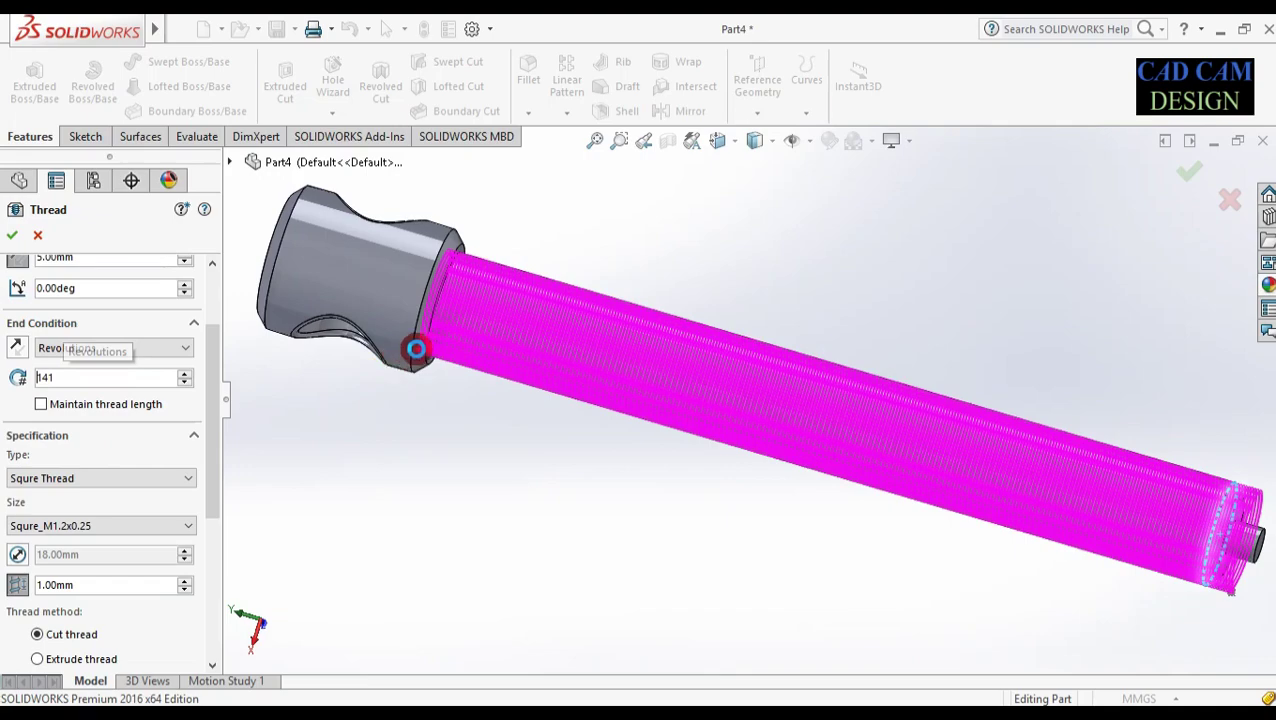
scroll(457, 300, down, 5)
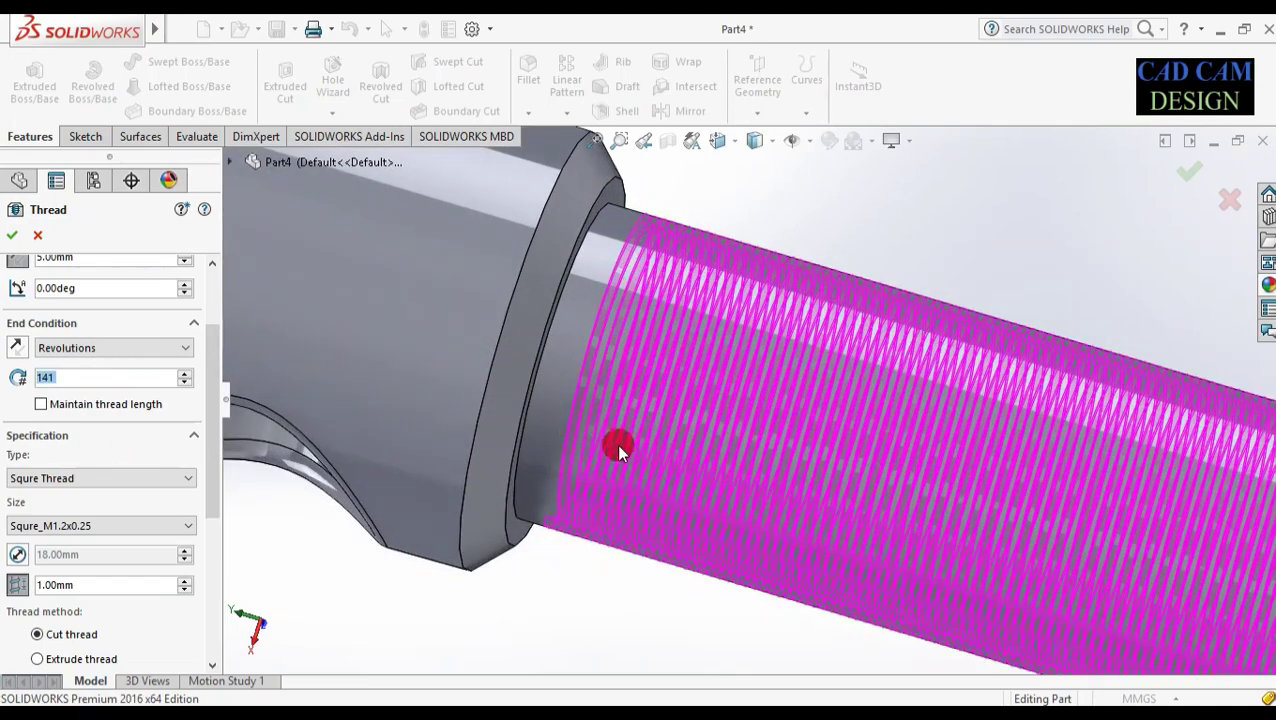
middle_drag(535, 490, 560, 483)
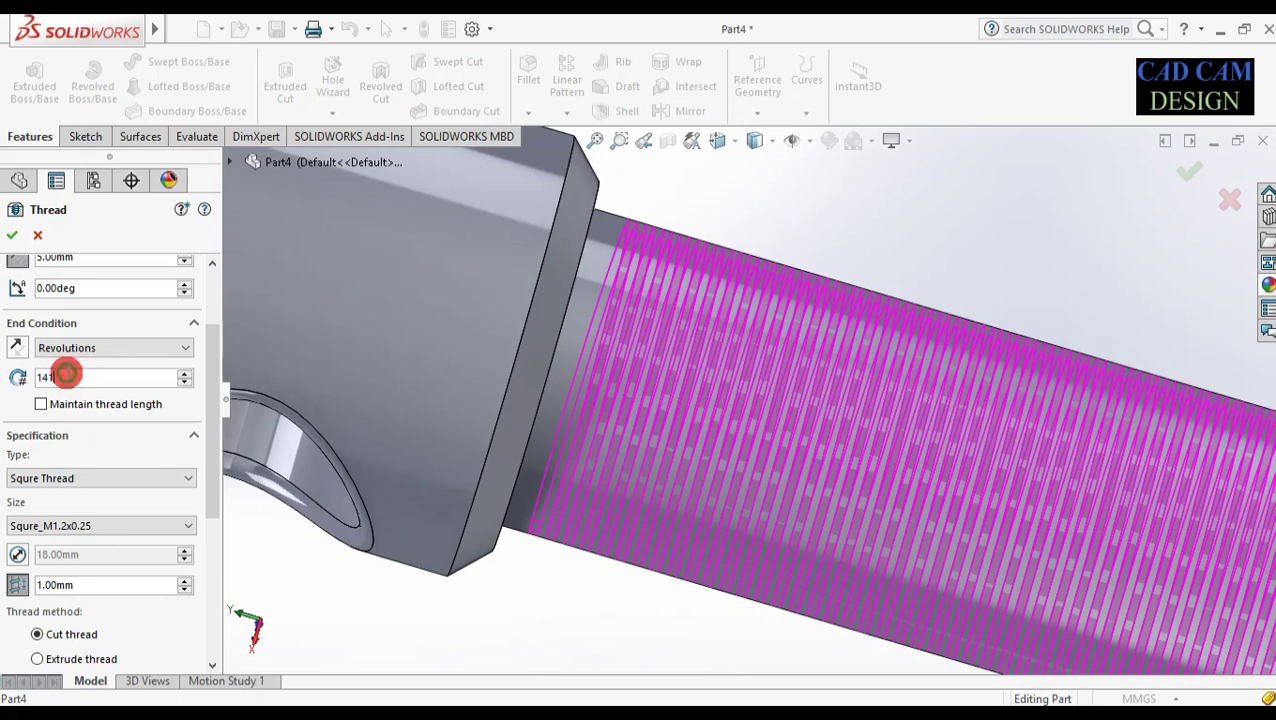
- Set the thread to 142 revolutions and create the cut thread along the shaft
text(2)
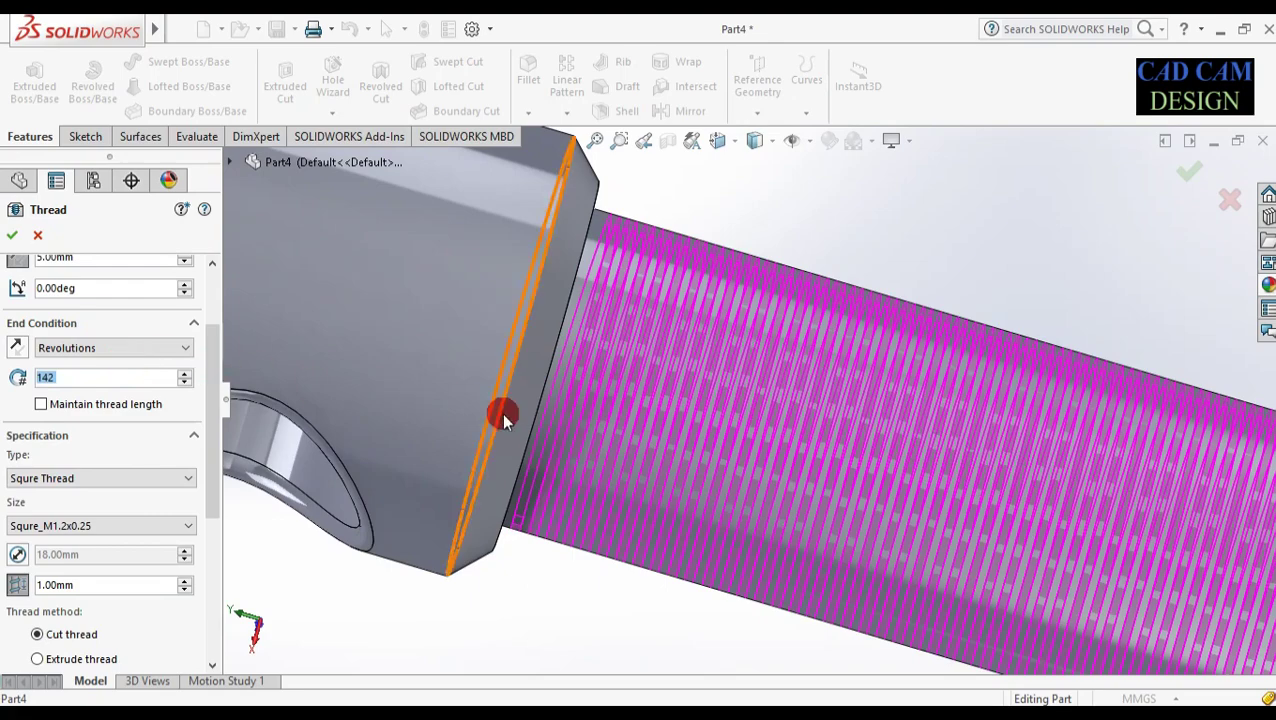
middle_drag(501, 413, 496, 412)
scroll(690, 425, up, 6)
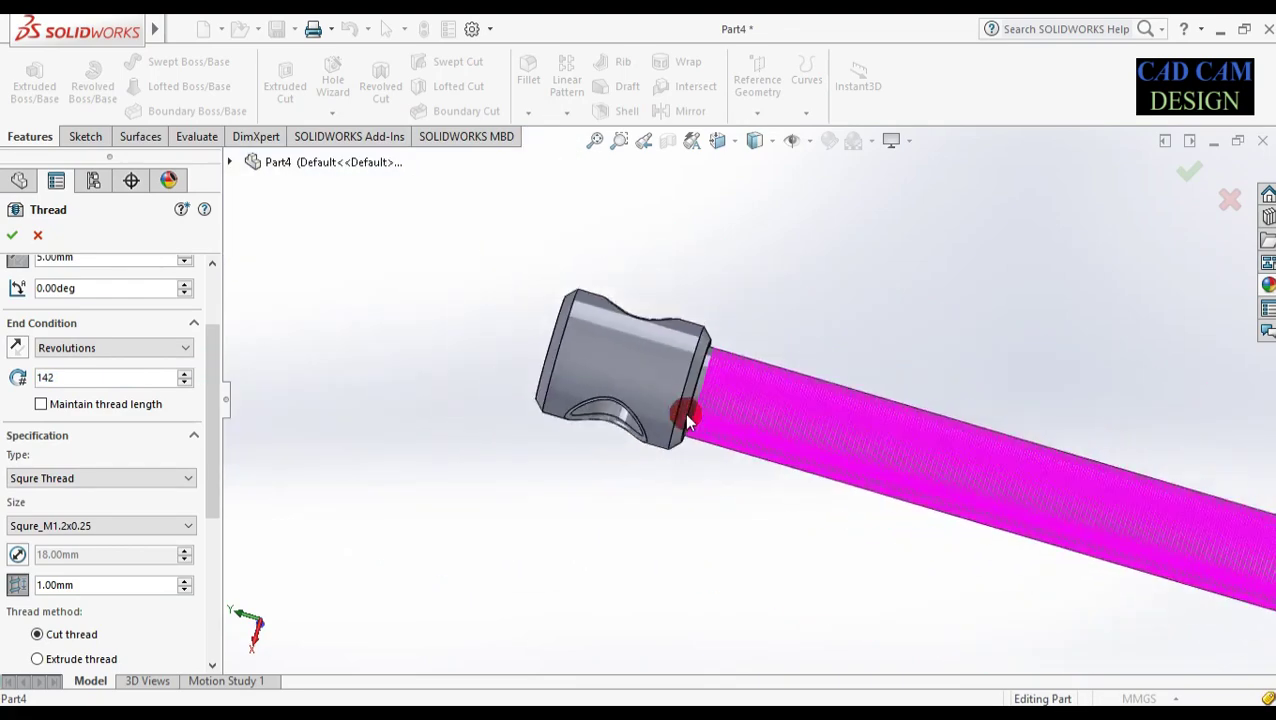
scroll(1050, 485, down, 5)
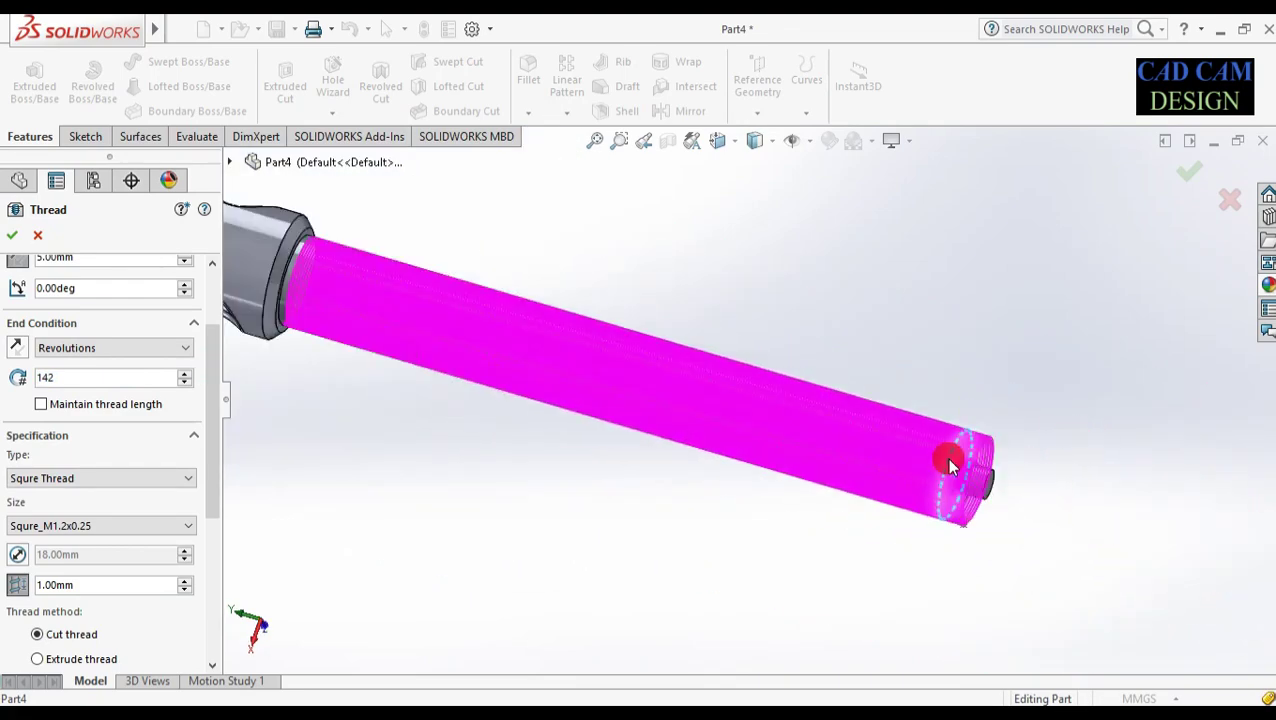
click(1183, 167)
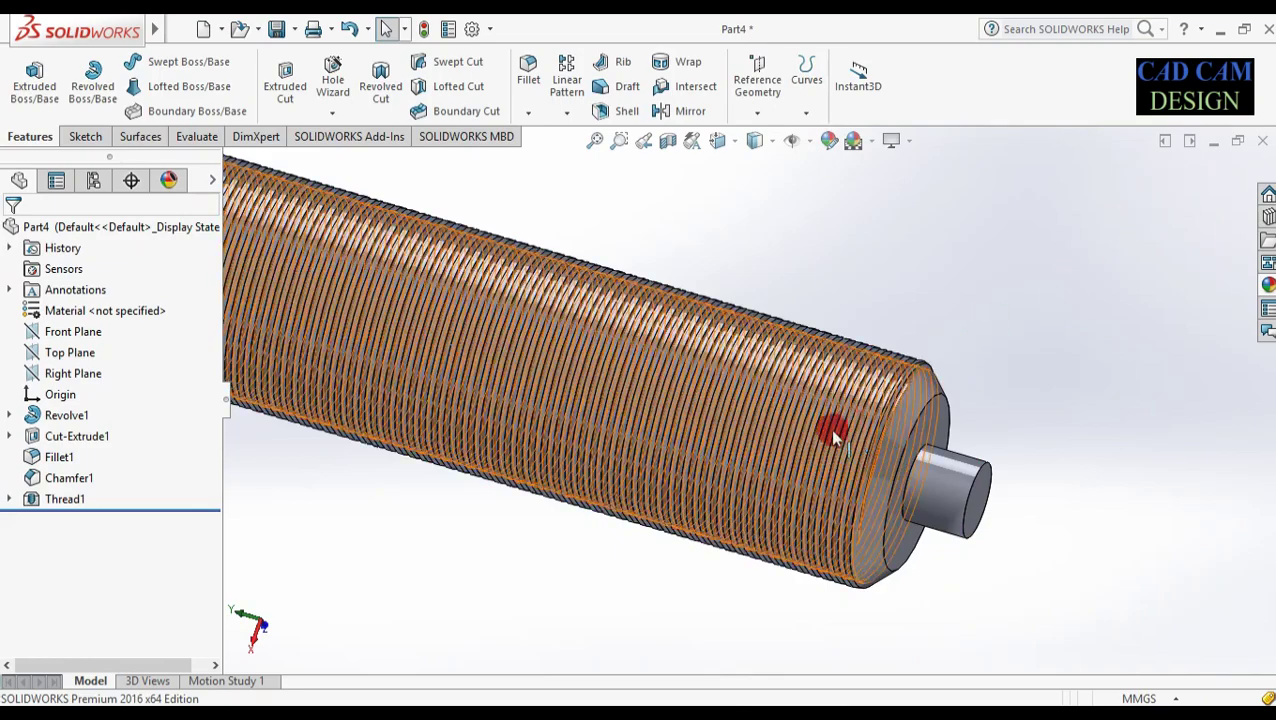
- Apply the polished steel appearance from the Metal library to the whole spindle
scroll(1057, 253, up, 5)
scroll(498, 299, down, 4)
middle_drag(895, 333, 971, 347)
scroll(971, 347, up, 2)
click(1268, 284)
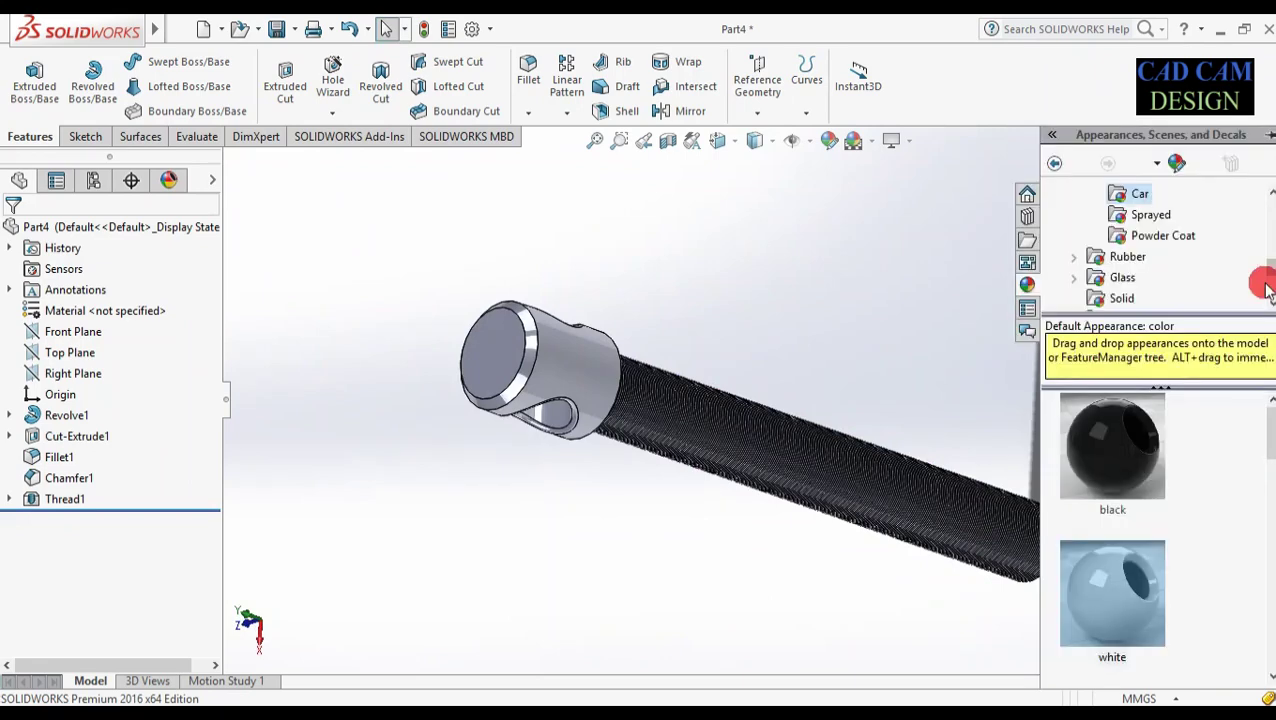
scroll(1083, 222, down, 3)
scroll(1083, 219, up, 4)
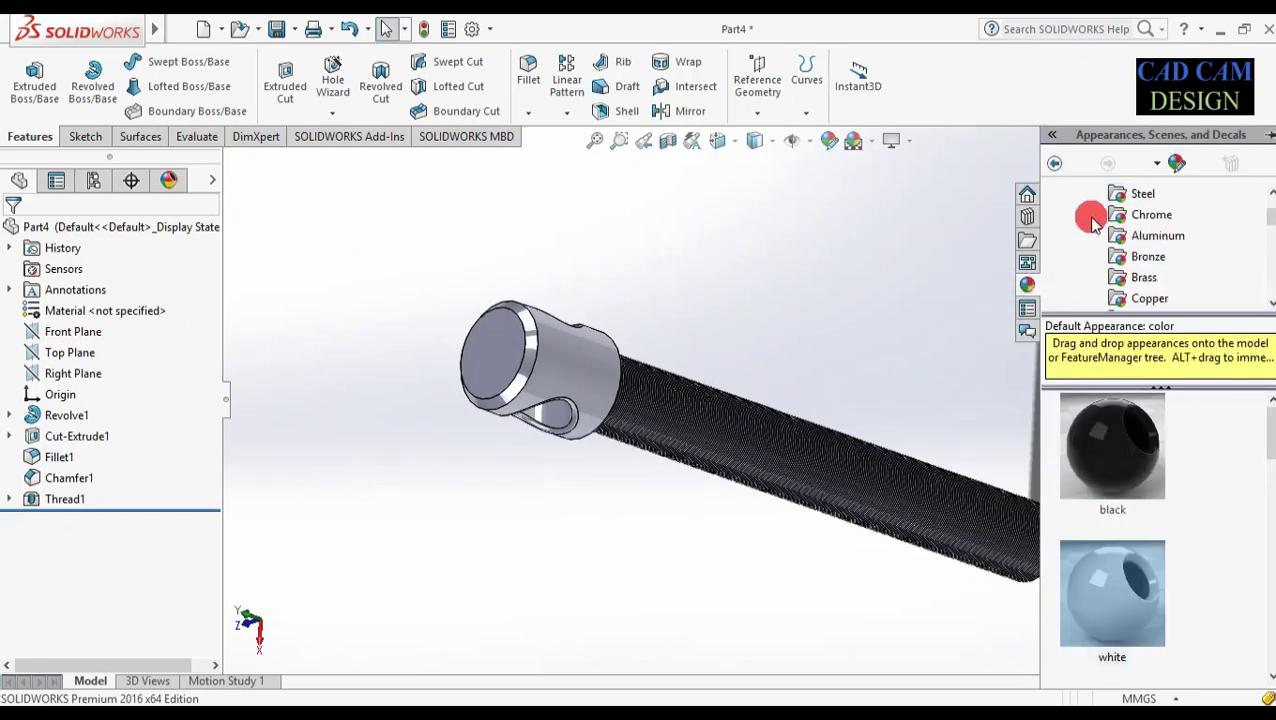
click(1075, 236)
click(1075, 256)
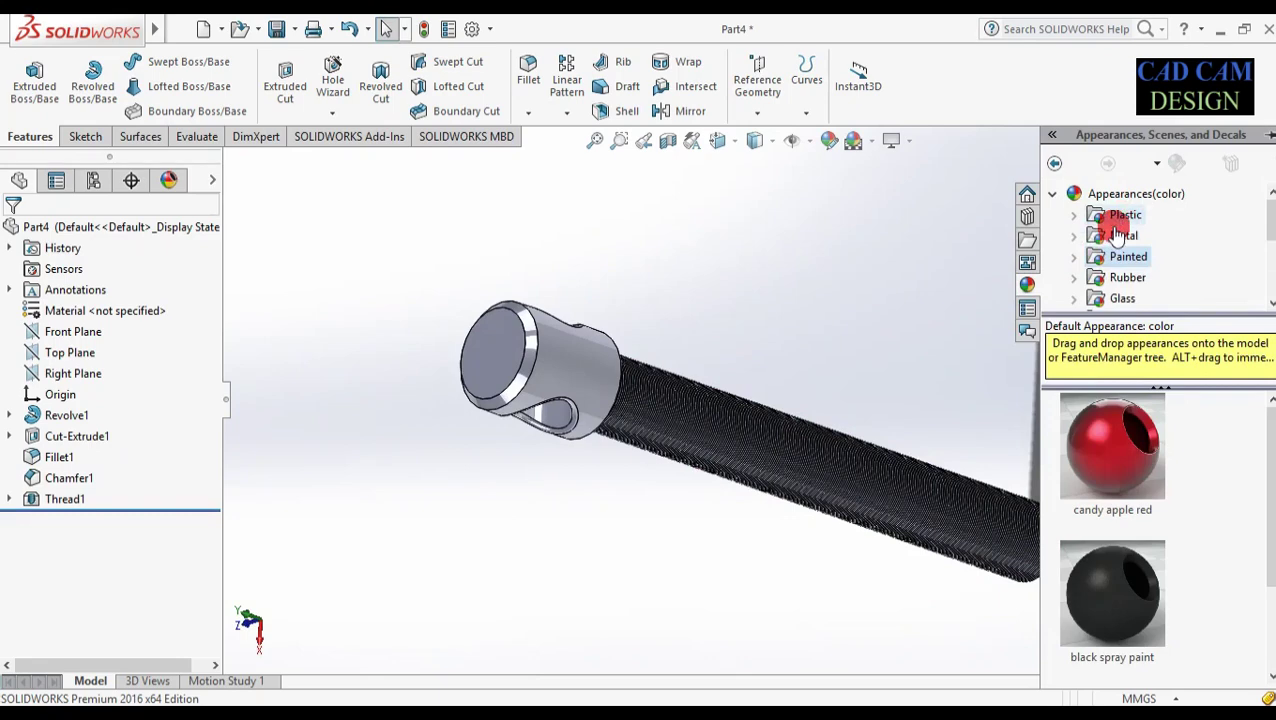
click(1074, 236)
click(1137, 214)
drag(1119, 432, 592, 357)
click(649, 362)
middle_drag(632, 553, 1099, 322)
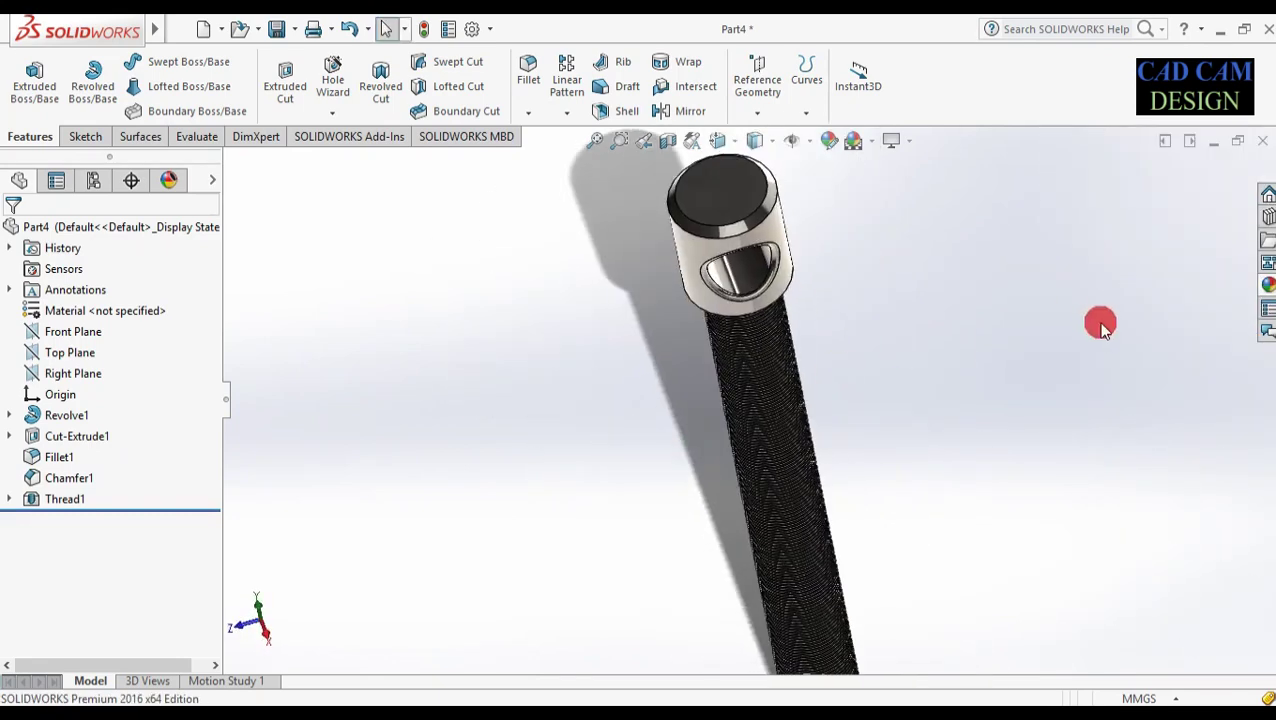
- Apply a gold metal appearance to the chamfer face at the outer end of the spindle's head
click(1268, 285)
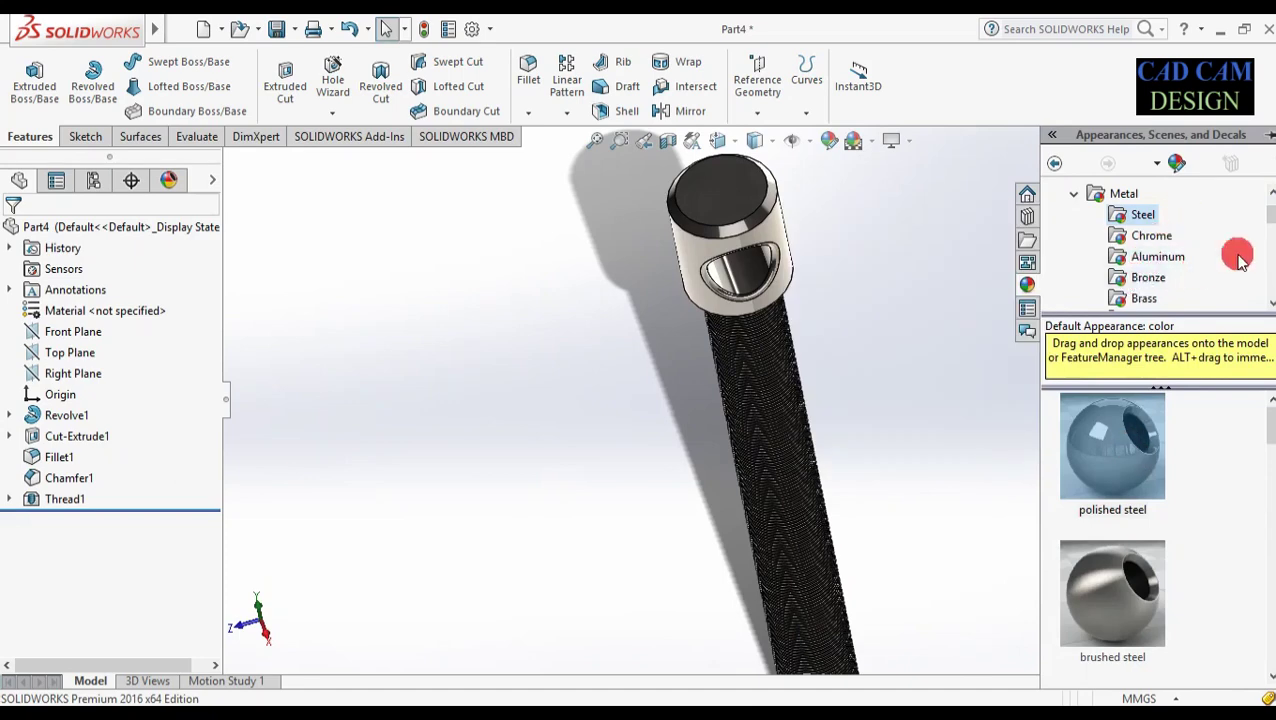
drag(1269, 210, 1269, 216)
click(1146, 262)
click(1145, 262)
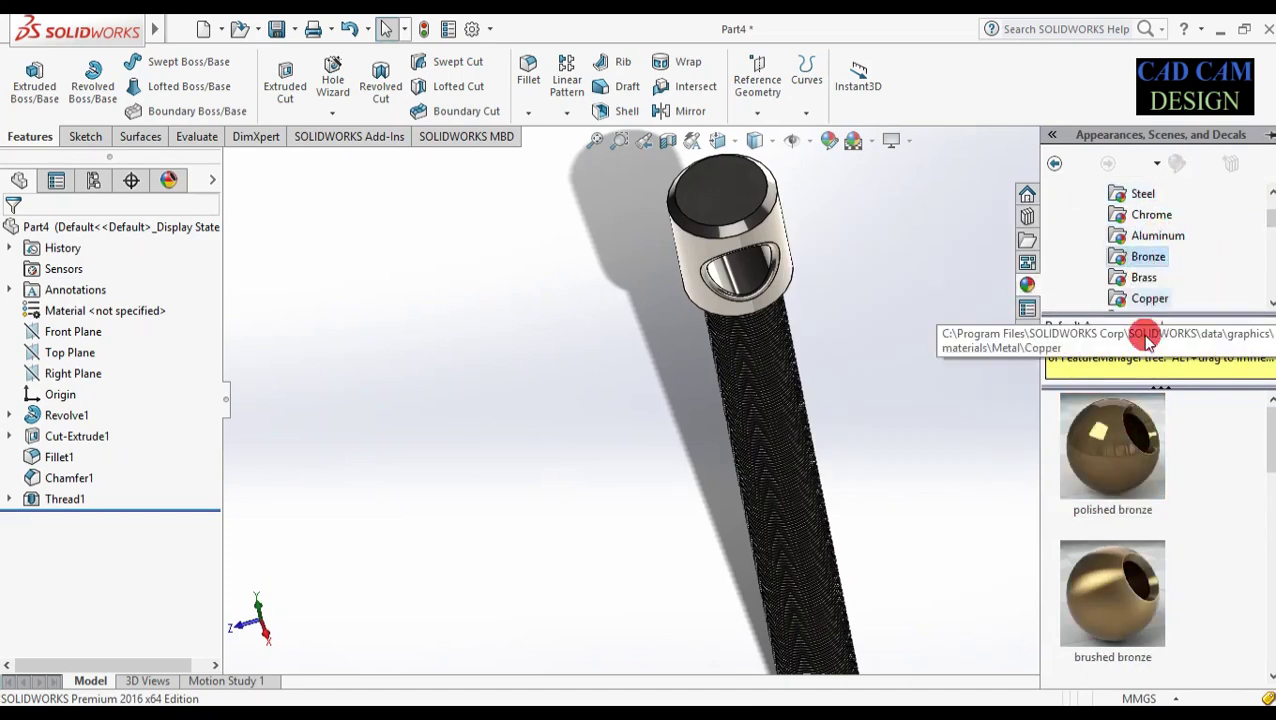
scroll(1147, 258, down, 1)
scroll(1150, 258, down, 3)
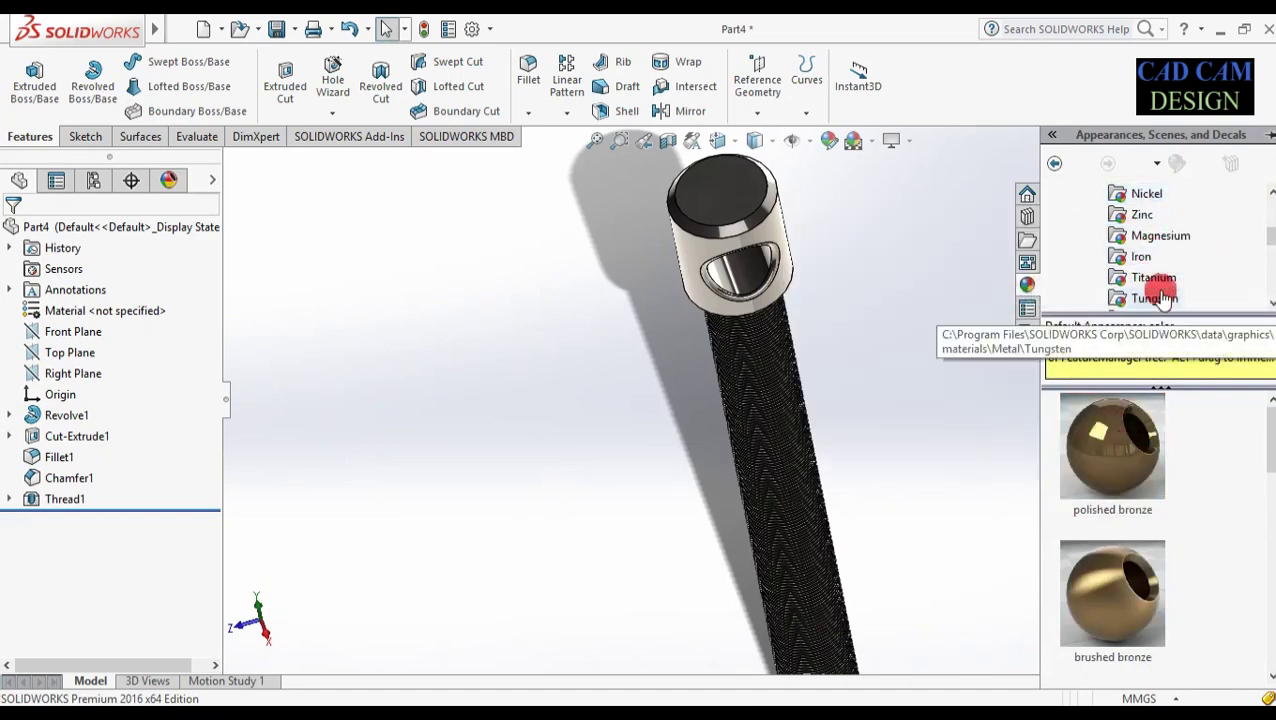
click(1143, 193)
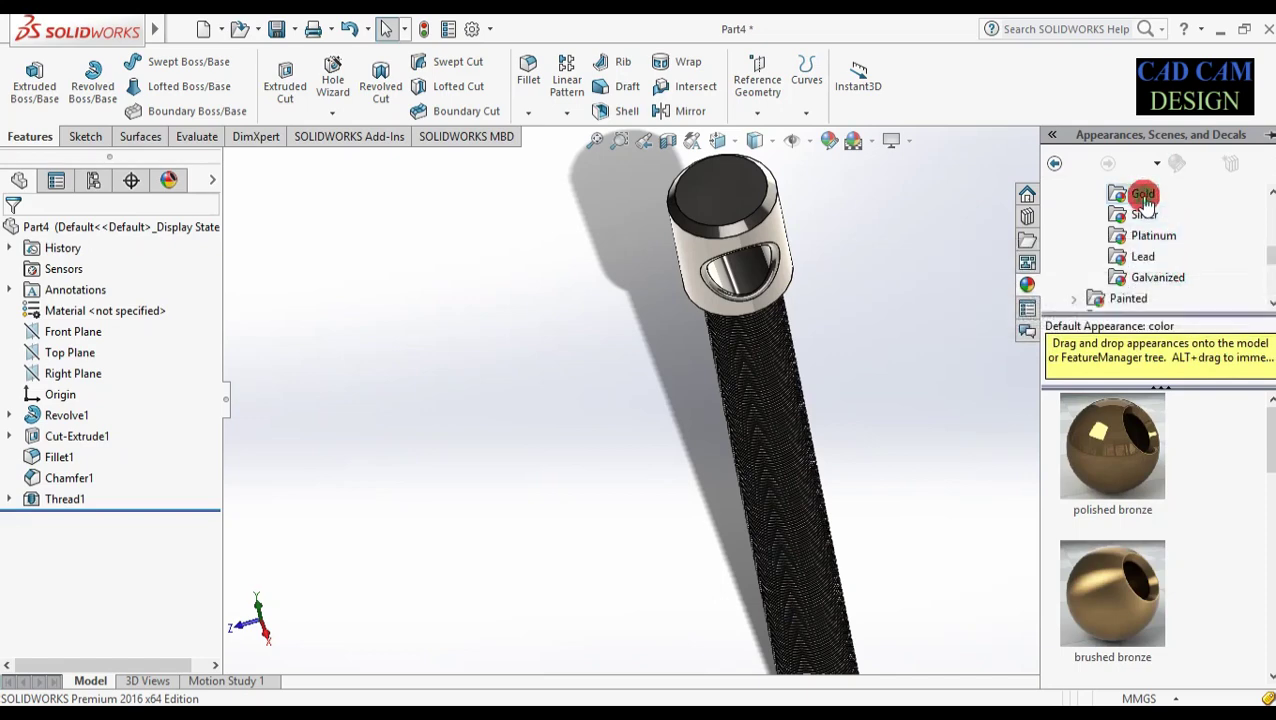
drag(1112, 445, 768, 192)
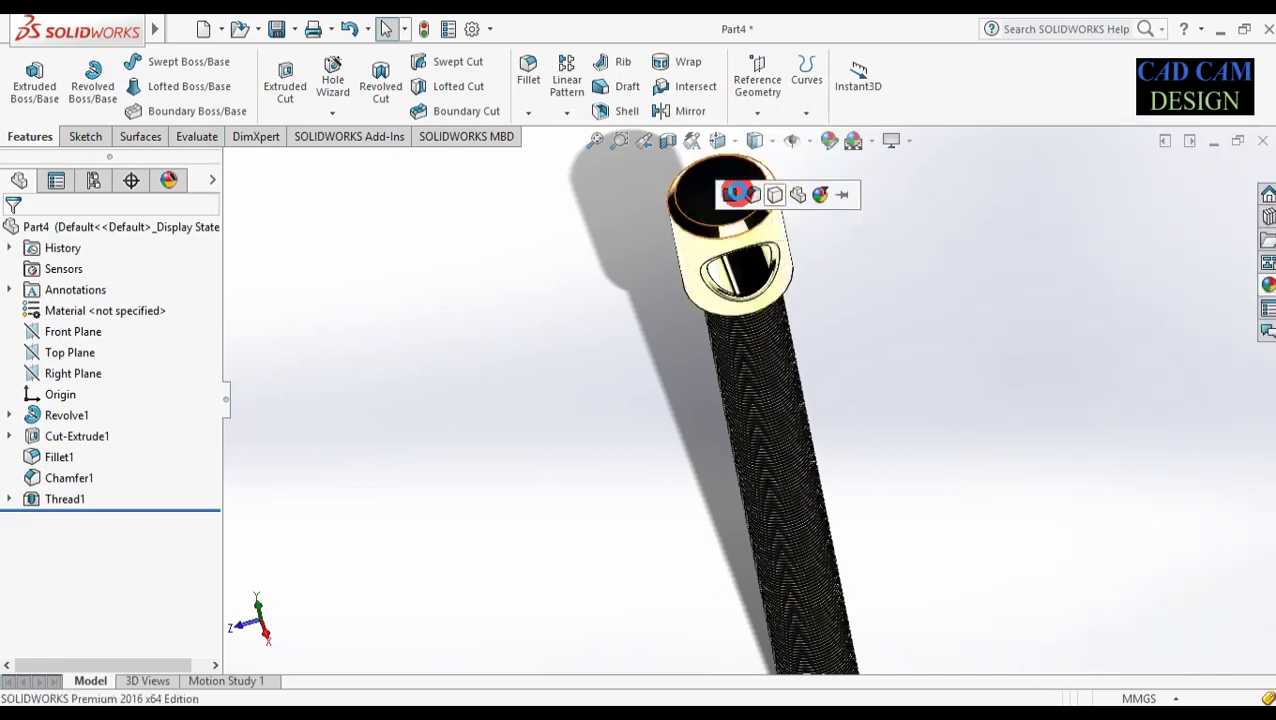
click(733, 194)
- Apply the same gold appearance to the head's chamfer face next to the threaded shaft
scroll(766, 182, down, 8)
scroll(798, 275, up, 5)
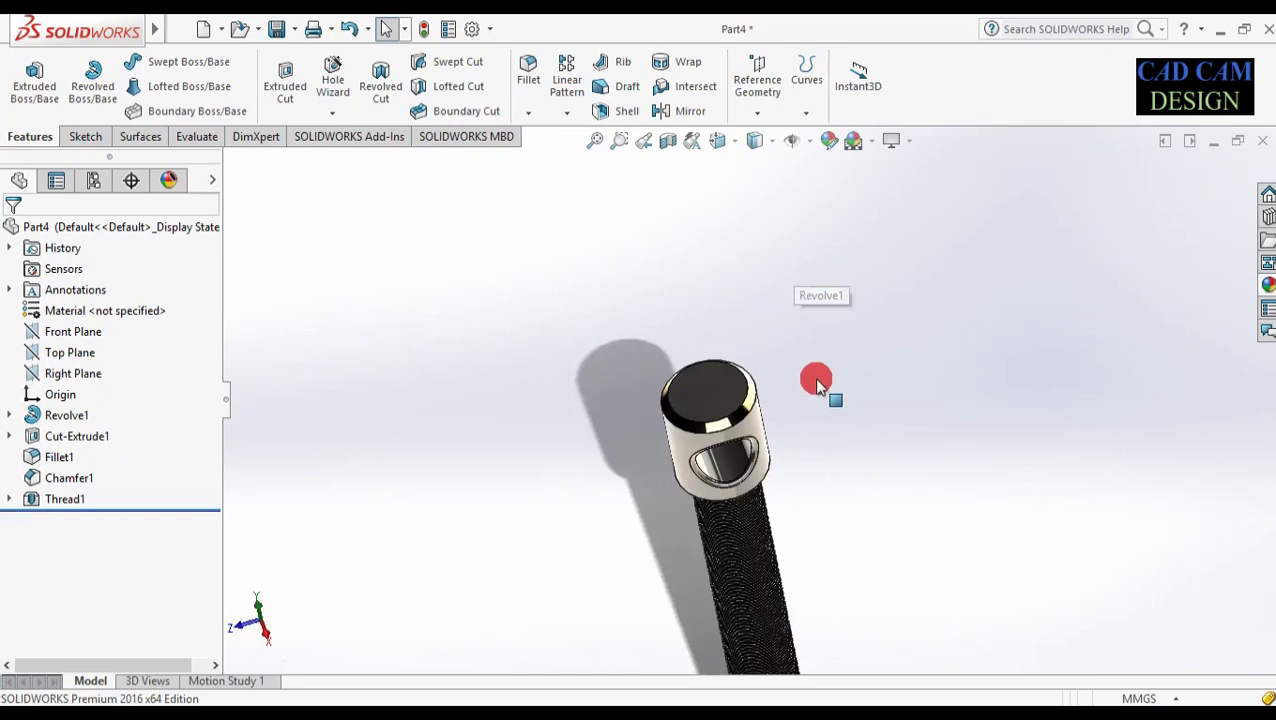
click(1267, 285)
drag(1085, 440, 816, 470)
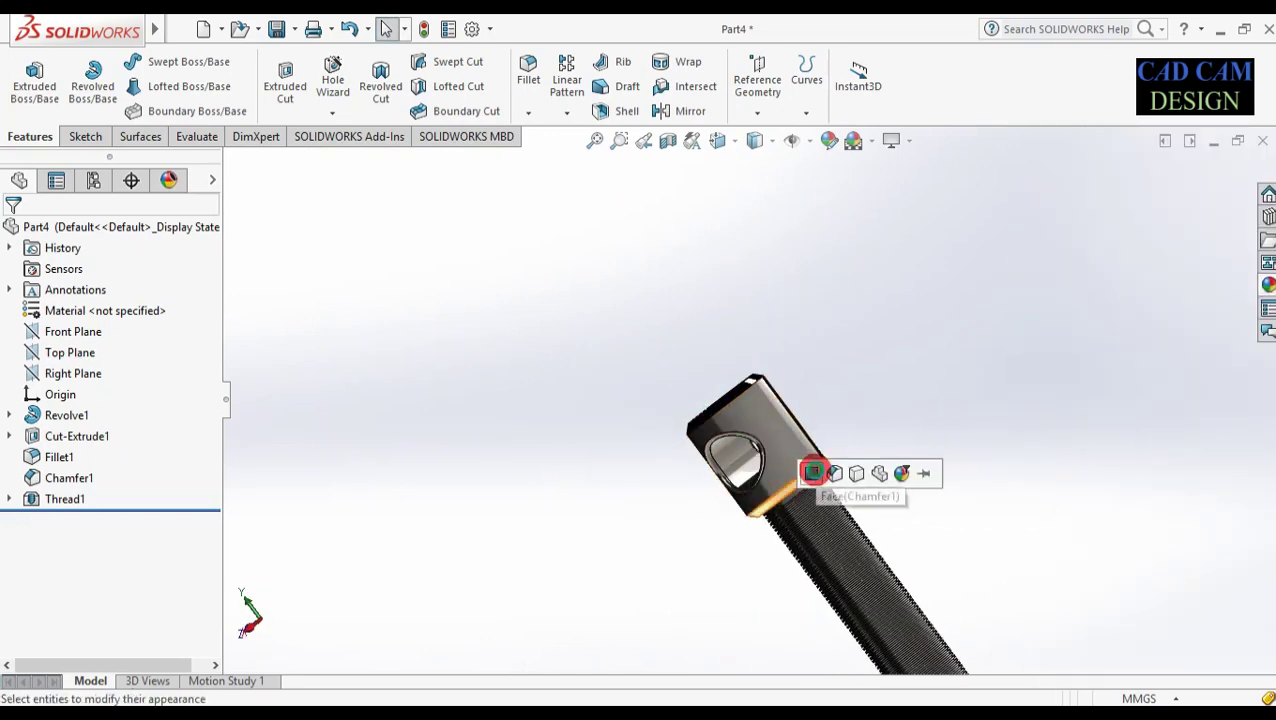
click(817, 473)
- Apply the candy apple red painted appearance to the head's cylindrical side face and its flat end face
middle_drag(817, 473, 1016, 373)
click(1097, 299)
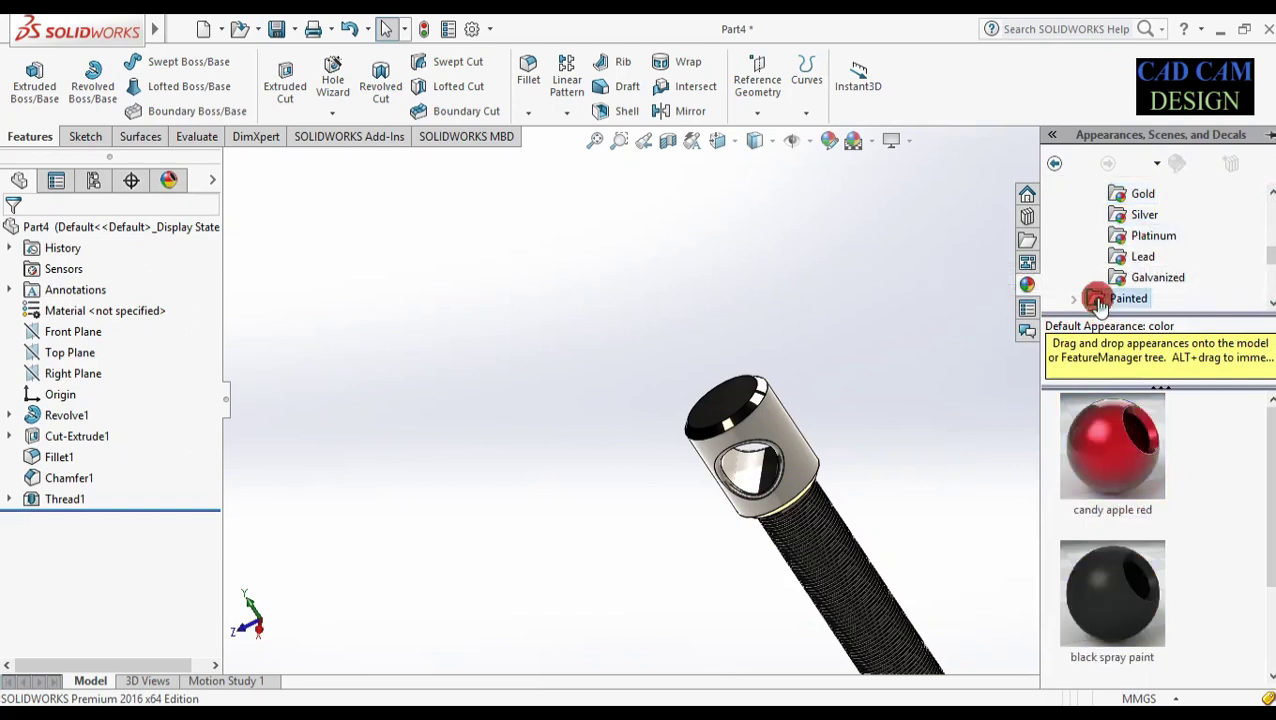
drag(1123, 458, 800, 435)
click(945, 353)
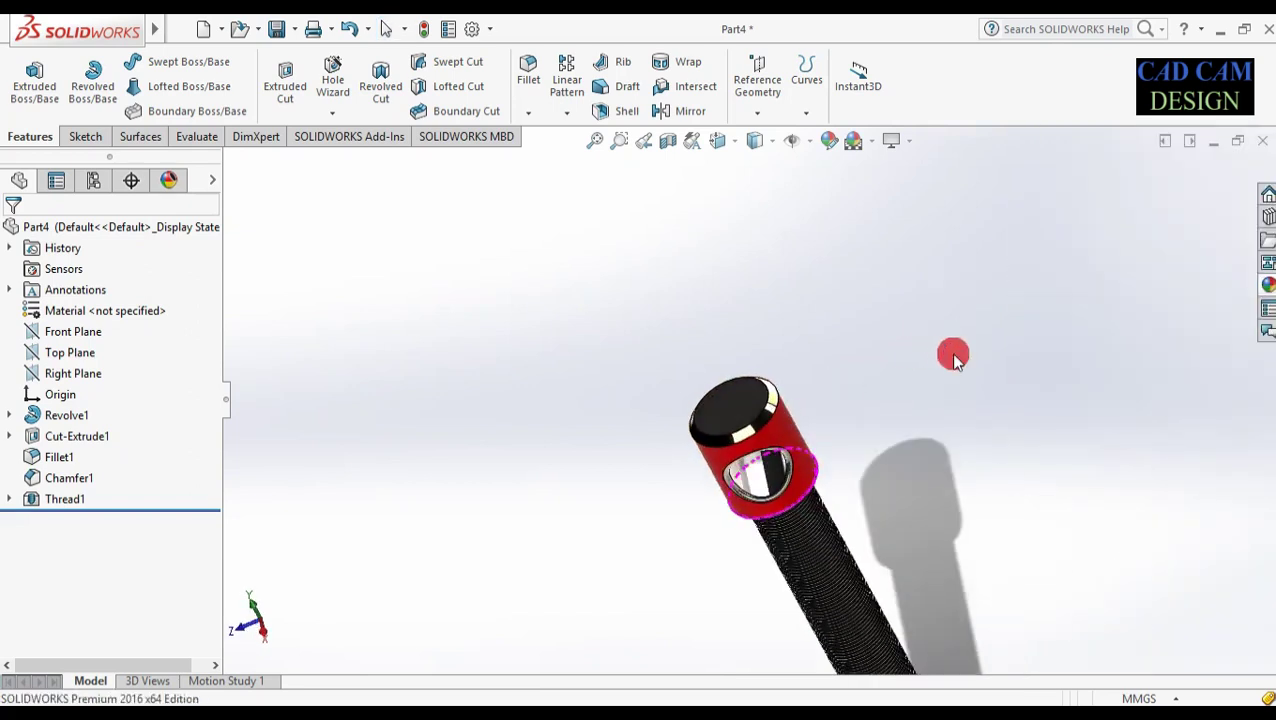
click(1267, 285)
drag(1119, 448, 733, 407)
click(735, 410)
- Apply candy apple red to the chamfered face at the shaft's pin end
middle_drag(735, 410, 973, 273)
scroll(971, 296, up, 5)
scroll(833, 440, down, 8)
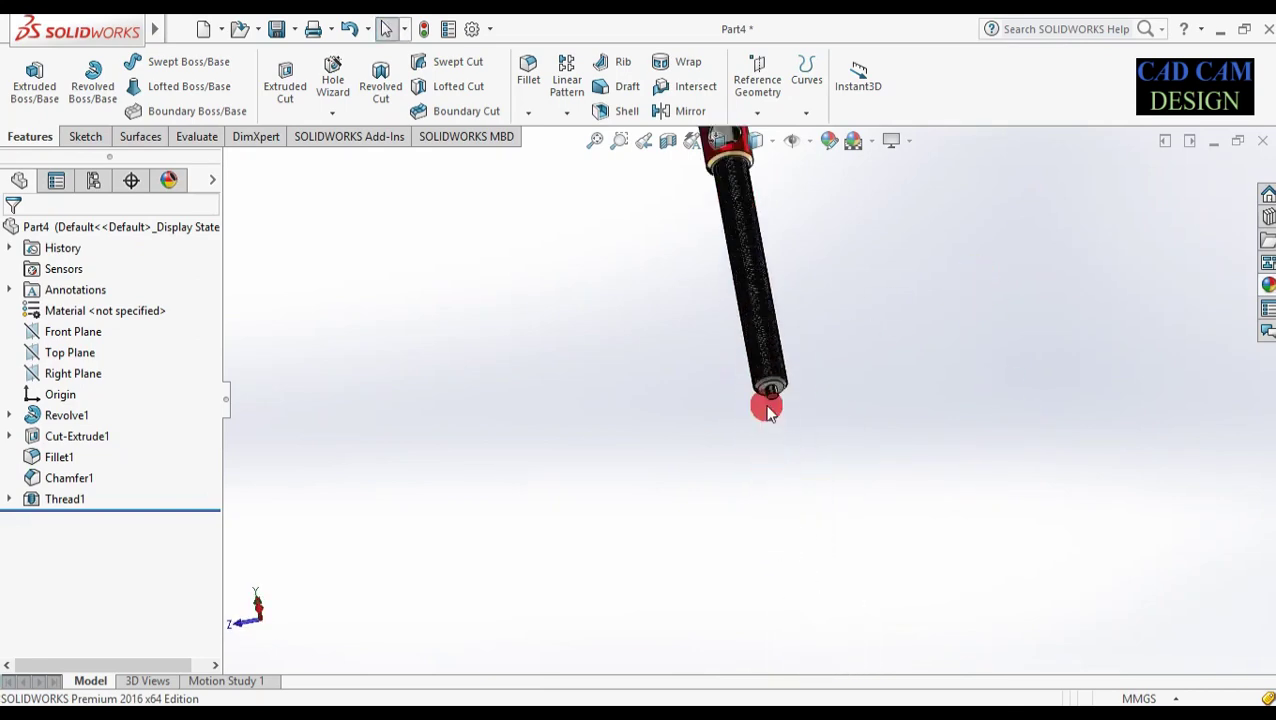
click(1267, 285)
drag(1031, 425, 700, 478)
click(888, 292)
- Examine the coloured head, threaded shaft and pin end of the finished spindle from several angles
scroll(888, 292, up, 2)
middle_drag(888, 292, 675, 344)
middle_drag(568, 504, 1111, 450)
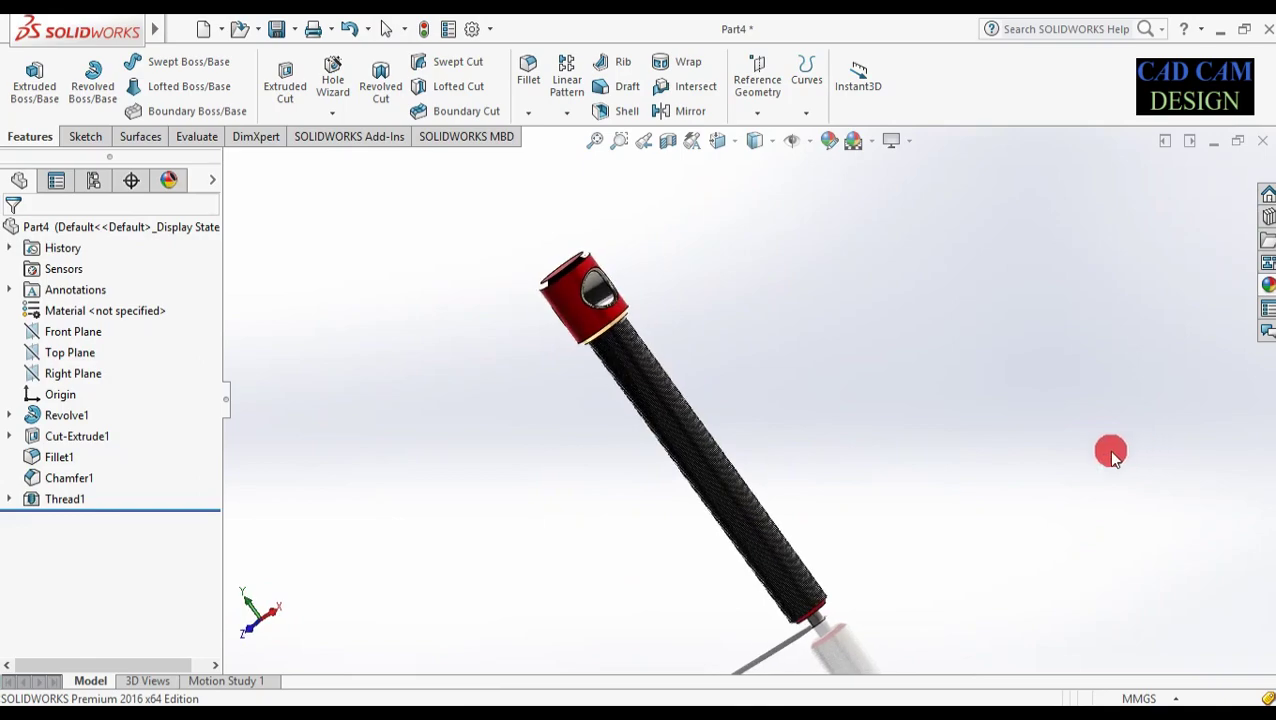
scroll(742, 514, down, 2)
click(742, 514)
middle_drag(535, 492, 665, 404)
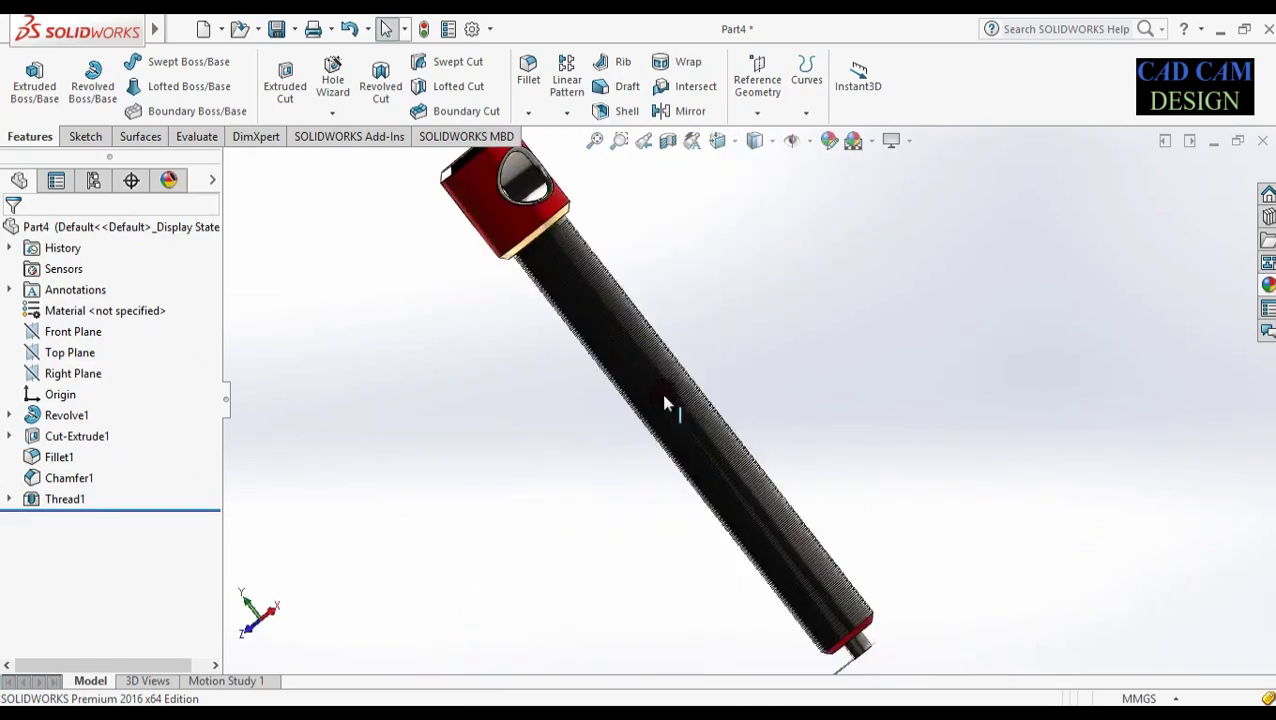
scroll(706, 396, down, 5)
scroll(908, 338, up, 8)
middle_drag(698, 465, 965, 452)
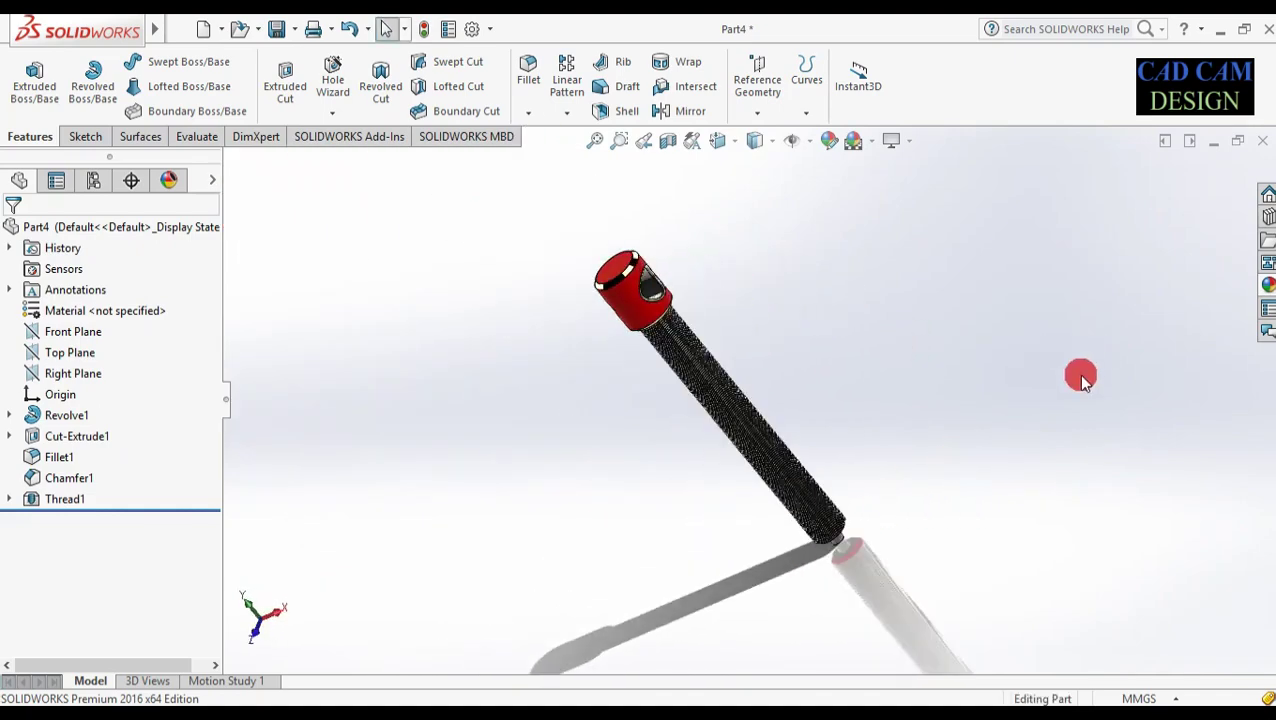
- Start saving the part and create and open a new Desktop folder named C _ CLAMP
key(ctrl+s)
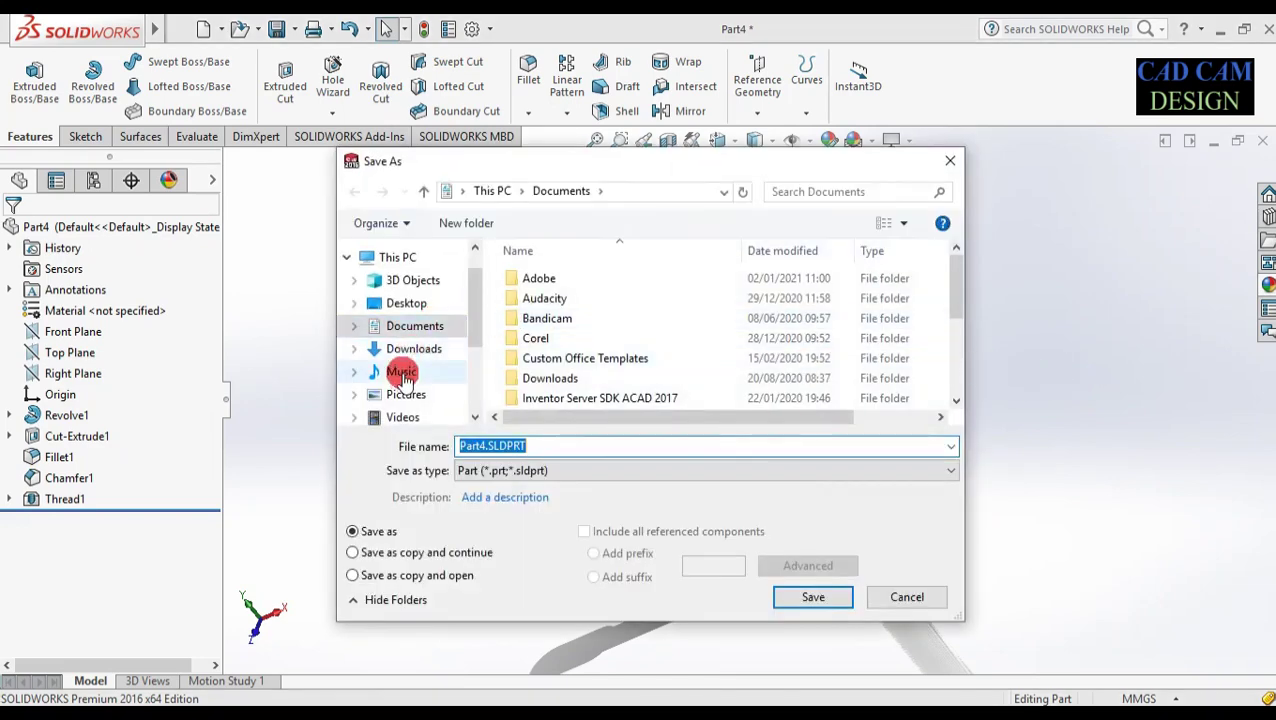
click(416, 304)
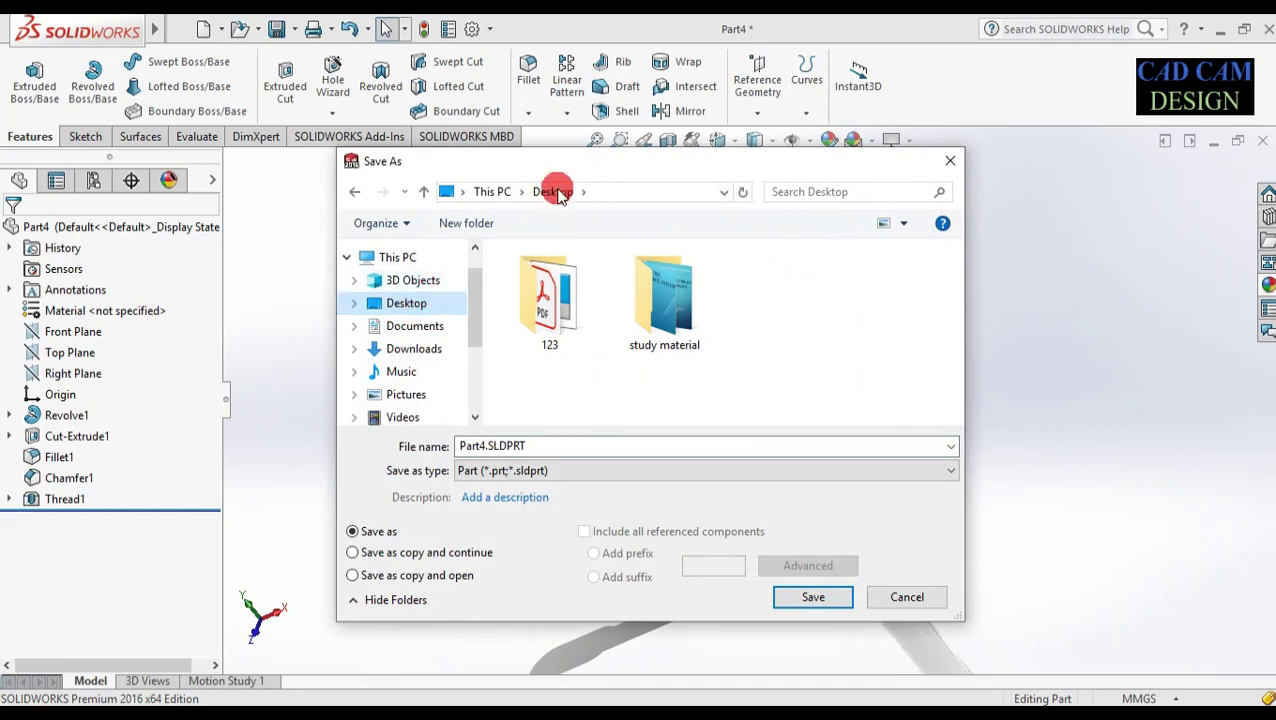
click(449, 223)
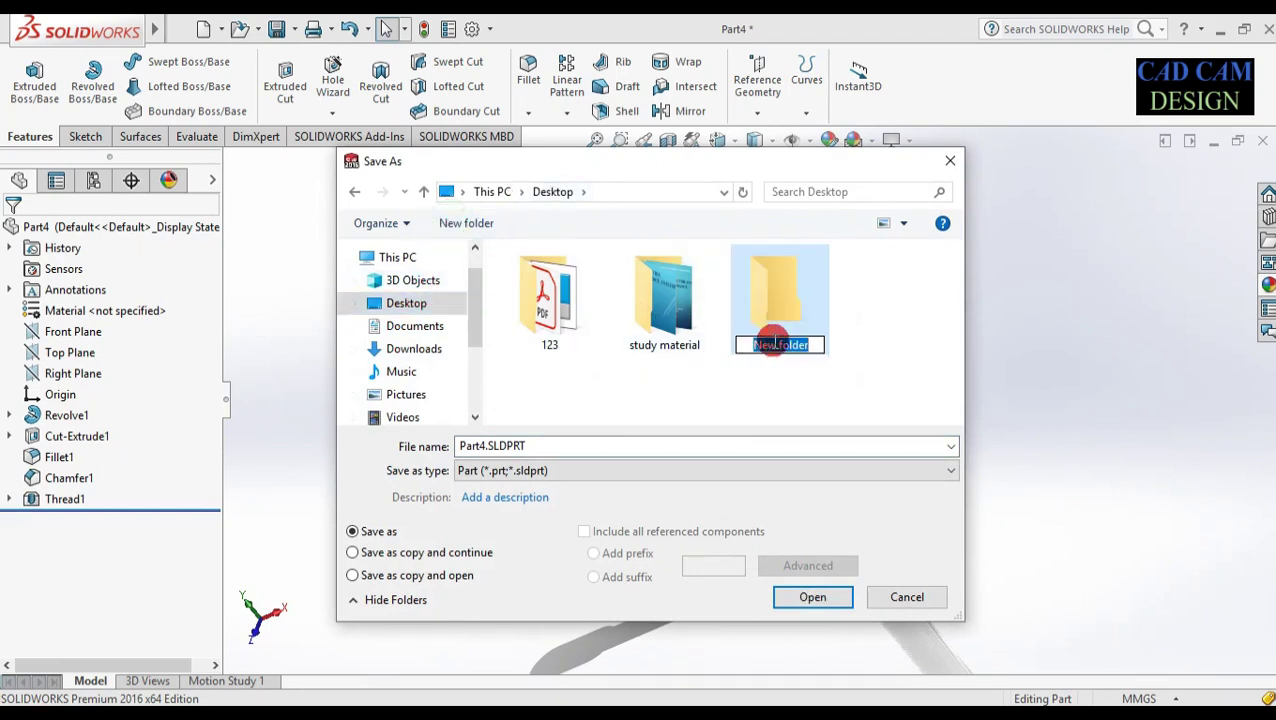
text(C)
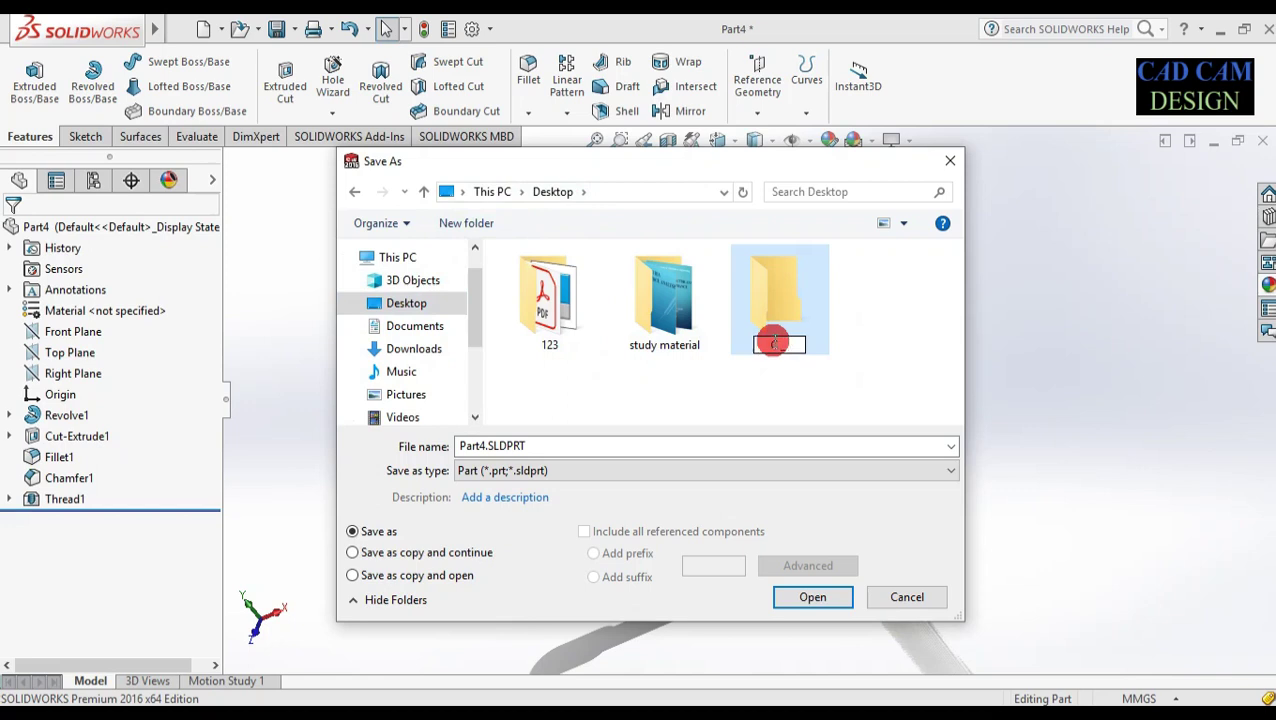
text(_CLAMP)
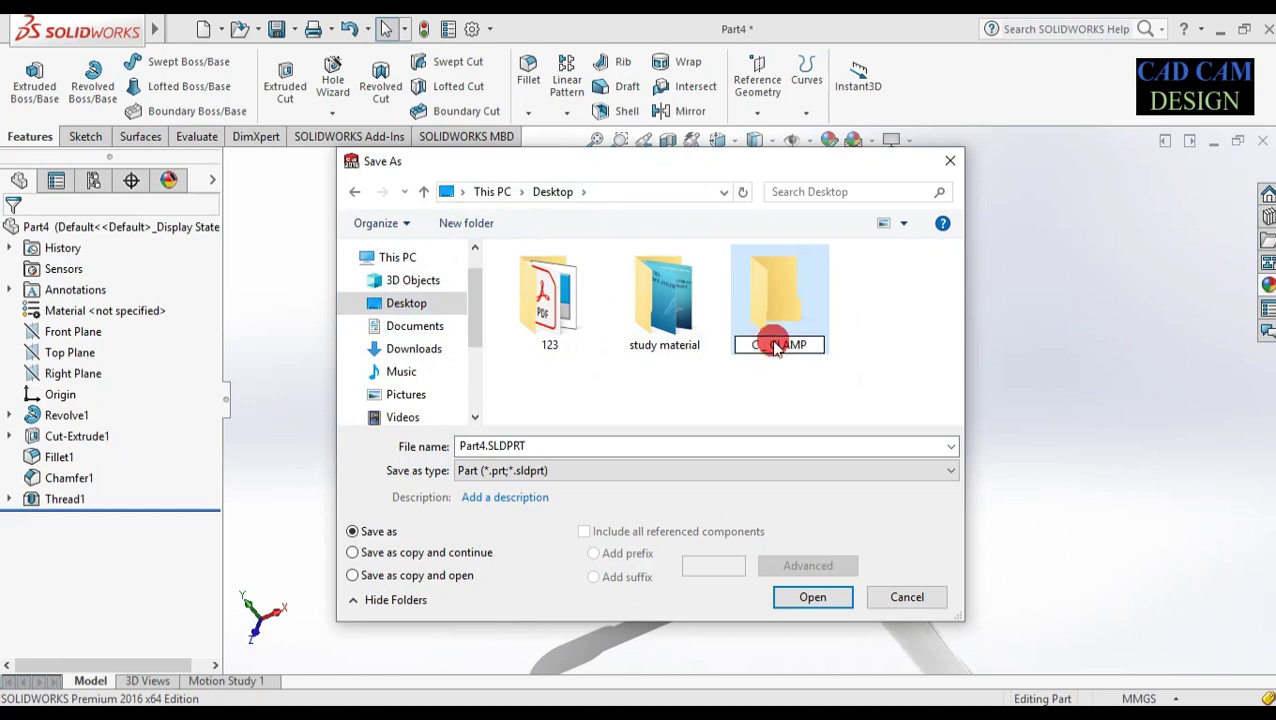
double_click(776, 340)
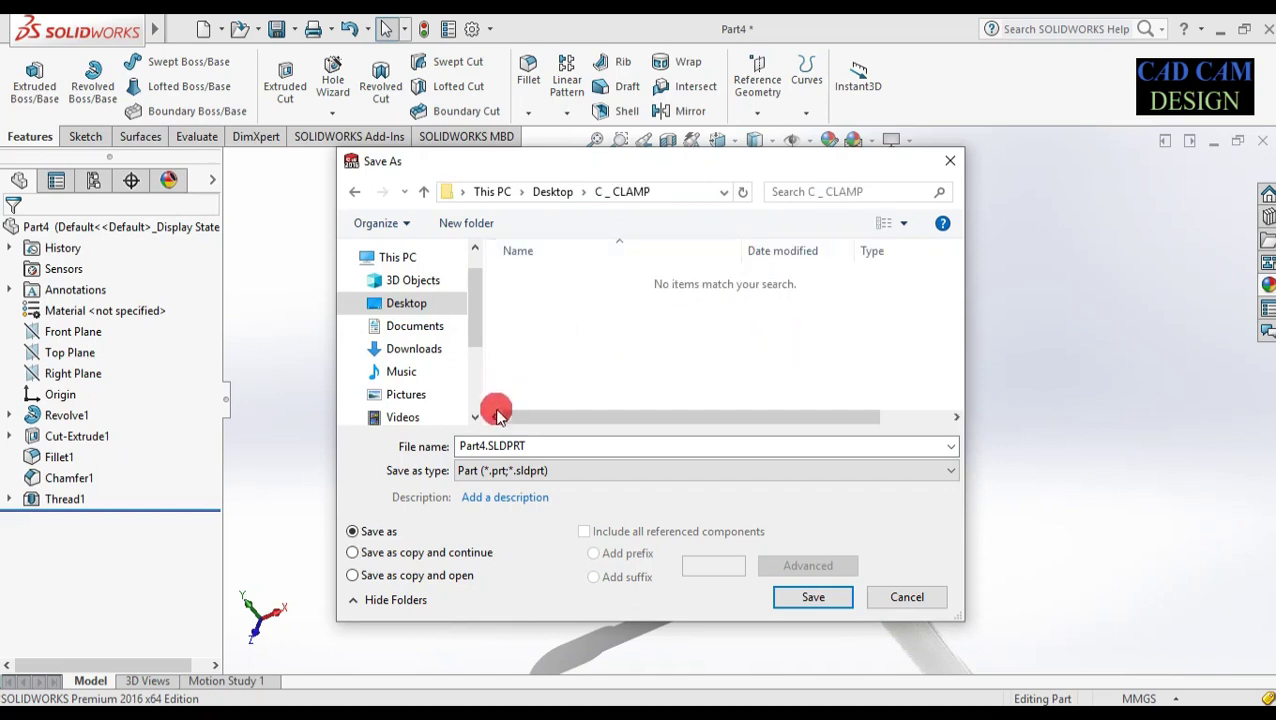
- Save the part as 1_CLAMP ROAD_.SLDPRT in the C _ CLAMP folder and close it
double_click(482, 447)
click(484, 446)
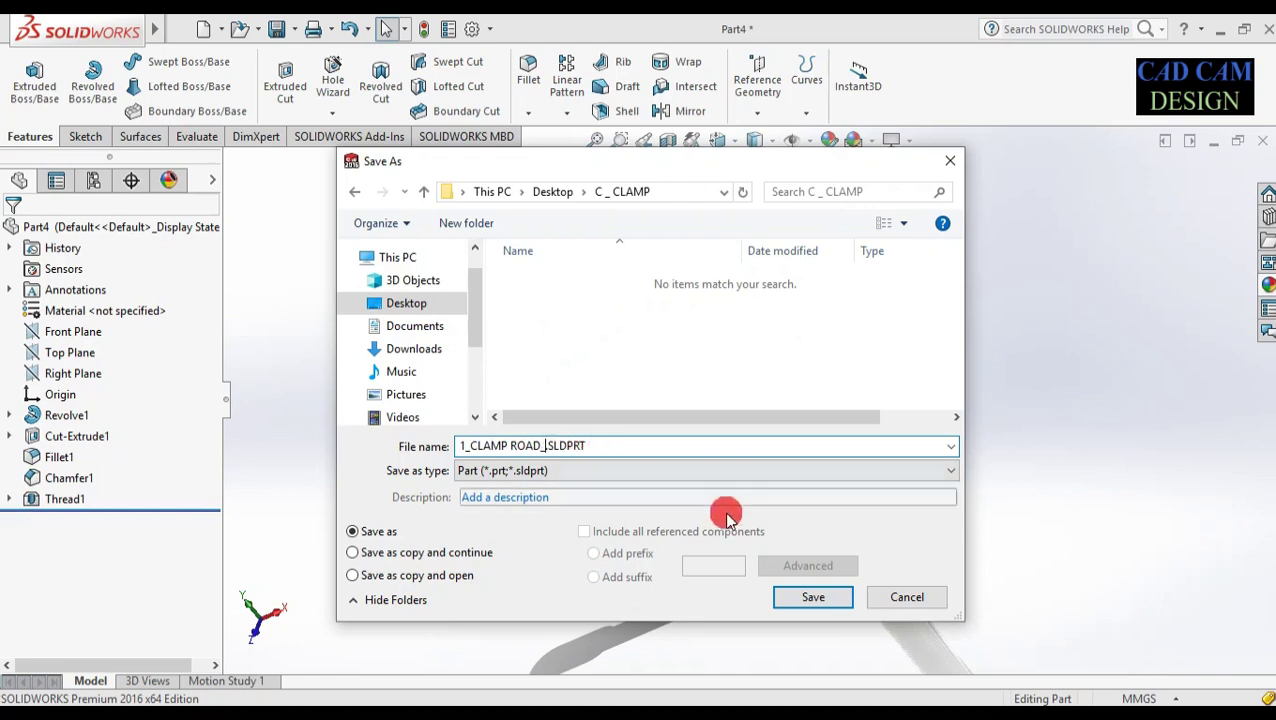
click(815, 597)
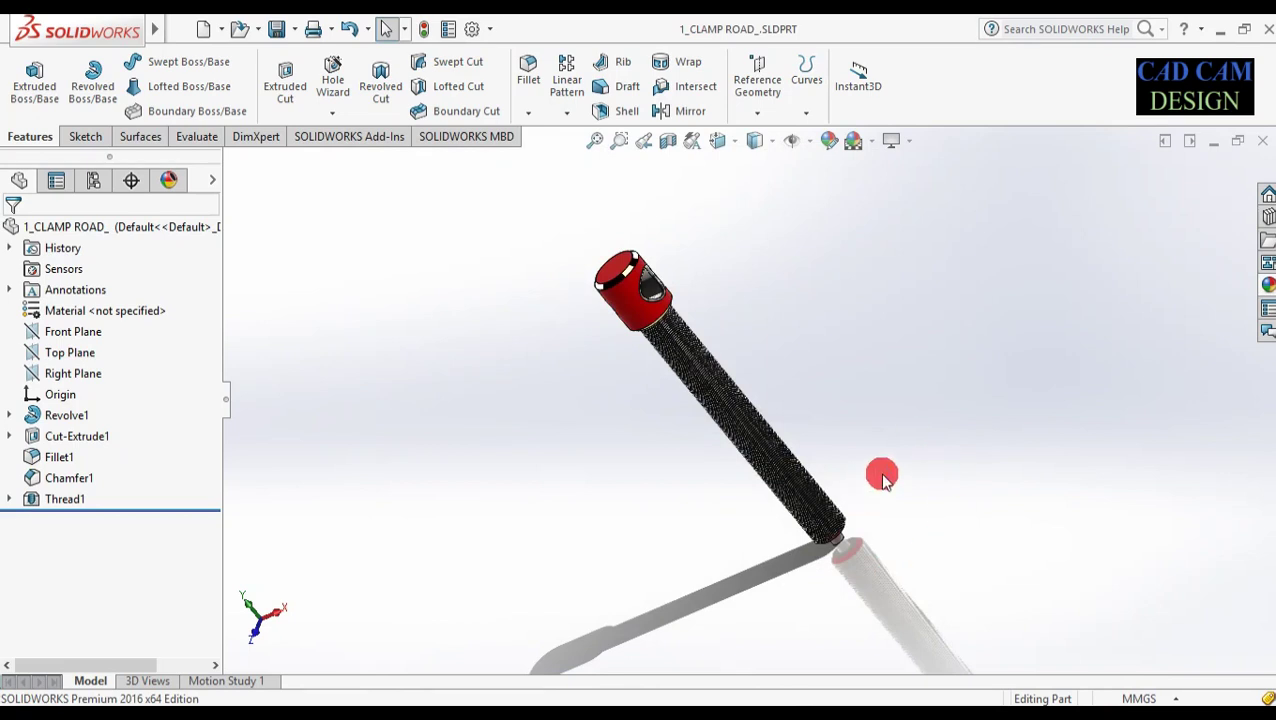
click(1265, 145)
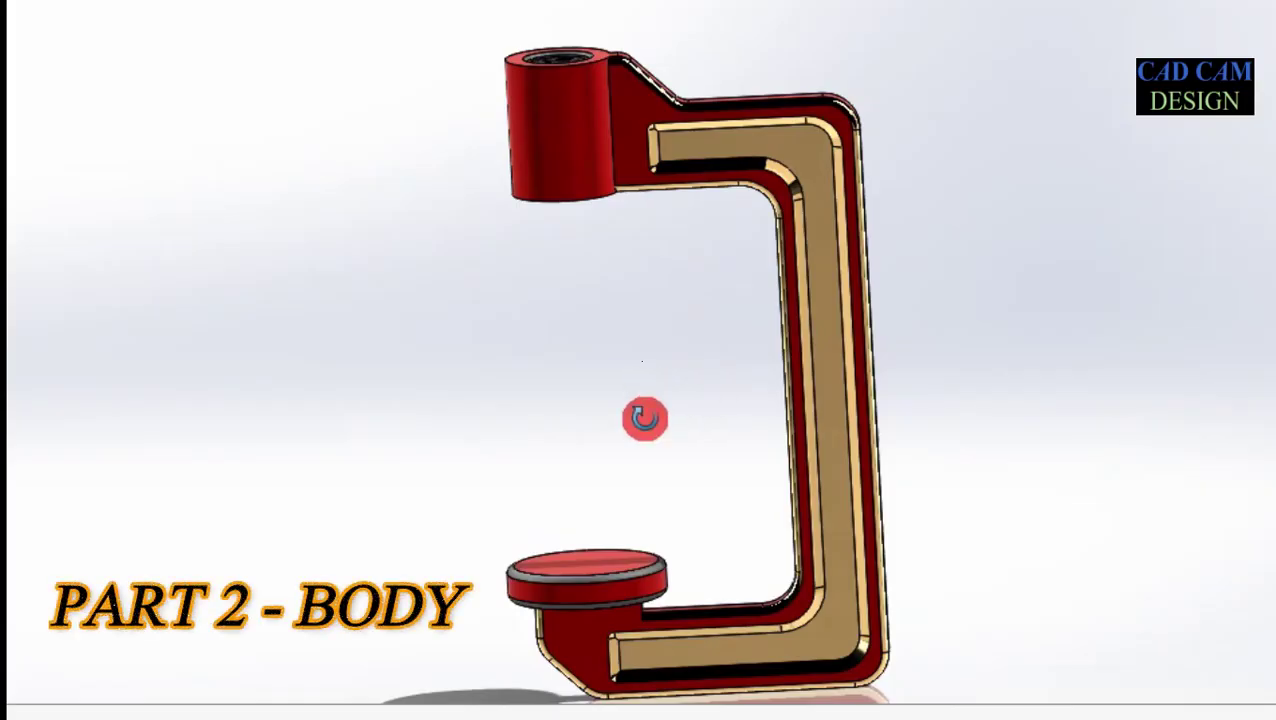
middle_drag(644, 418, 607, 455)
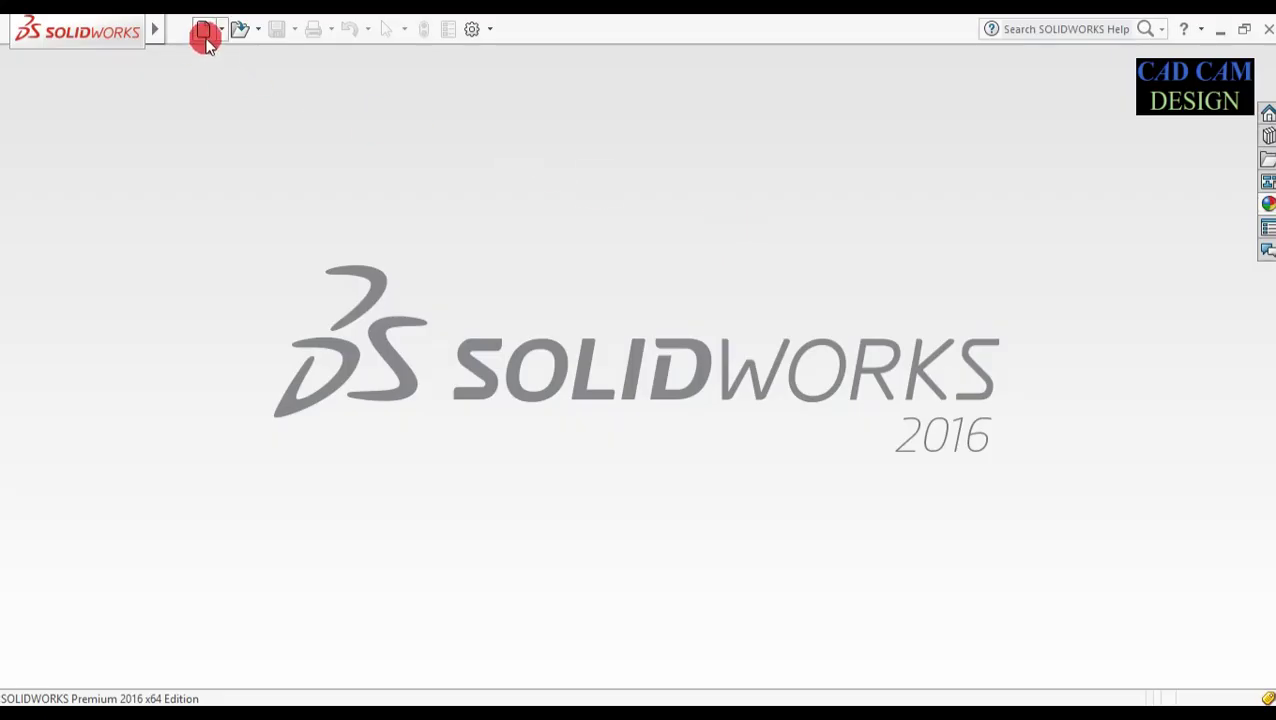
- Create a new part document in MMGS units and start a sketch on the Front Plane
click(204, 36)
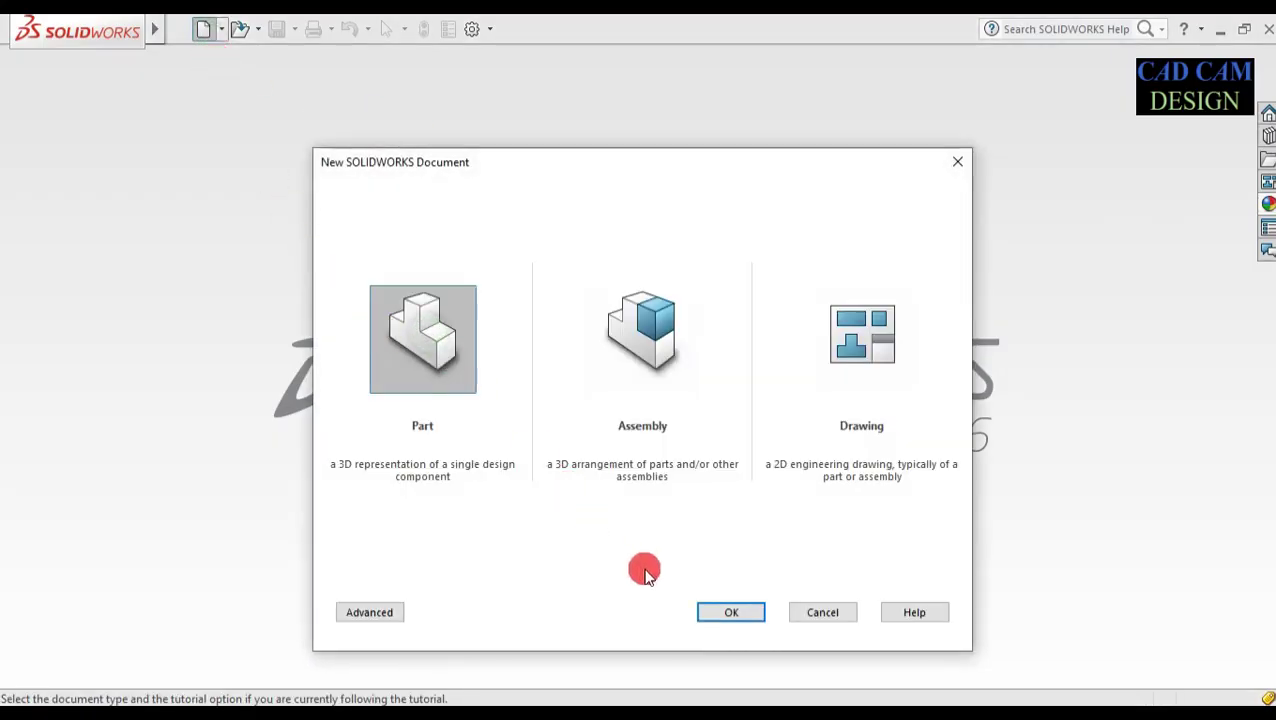
click(743, 613)
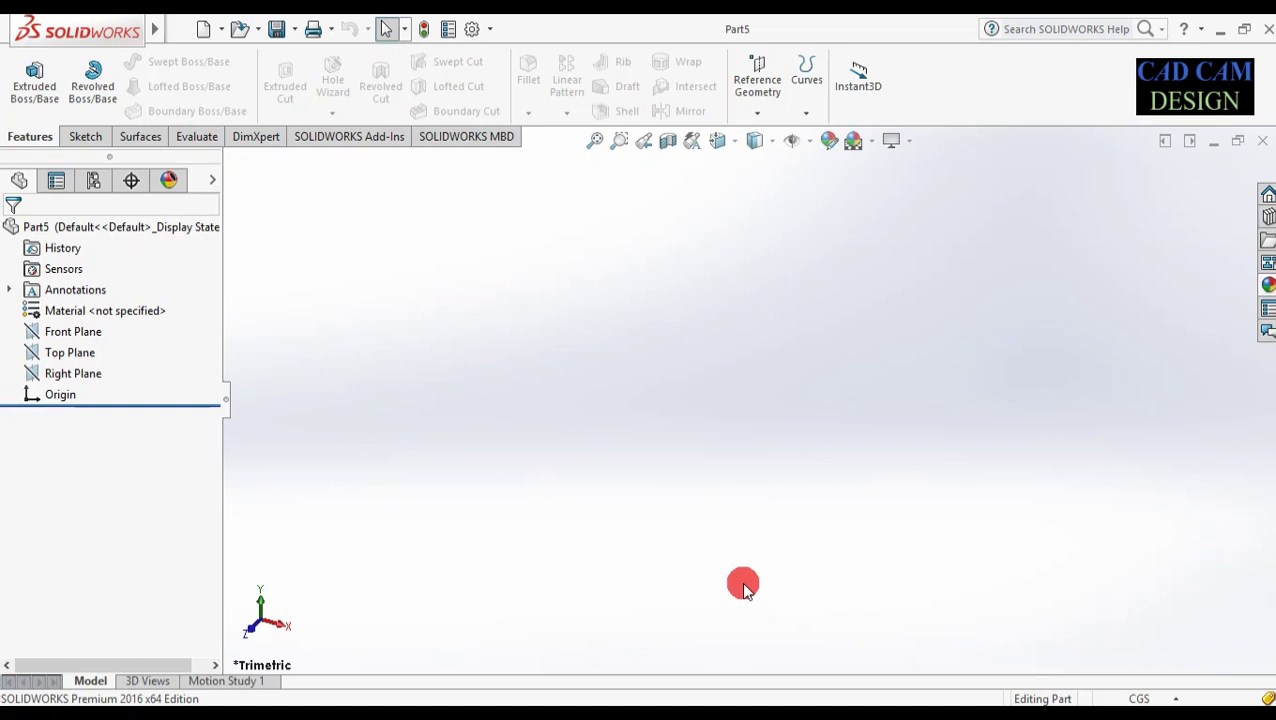
click(1148, 698)
click(1119, 618)
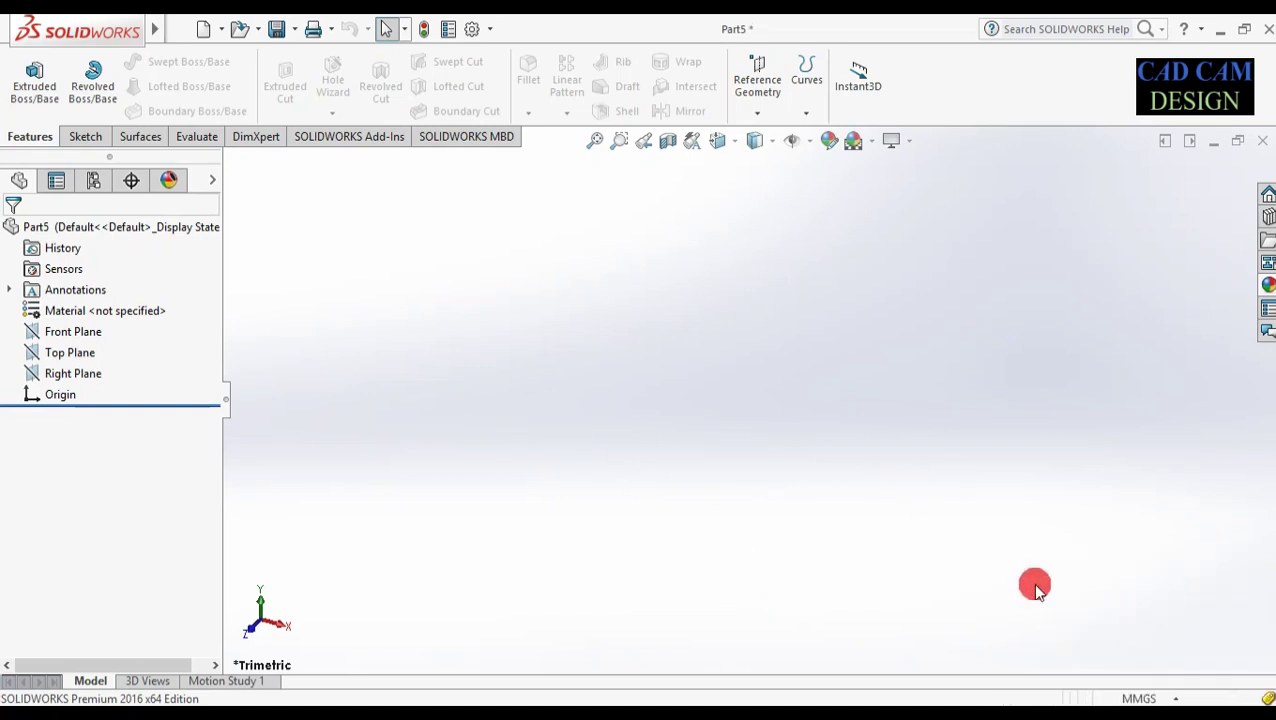
right_click(70, 334)
click(81, 313)
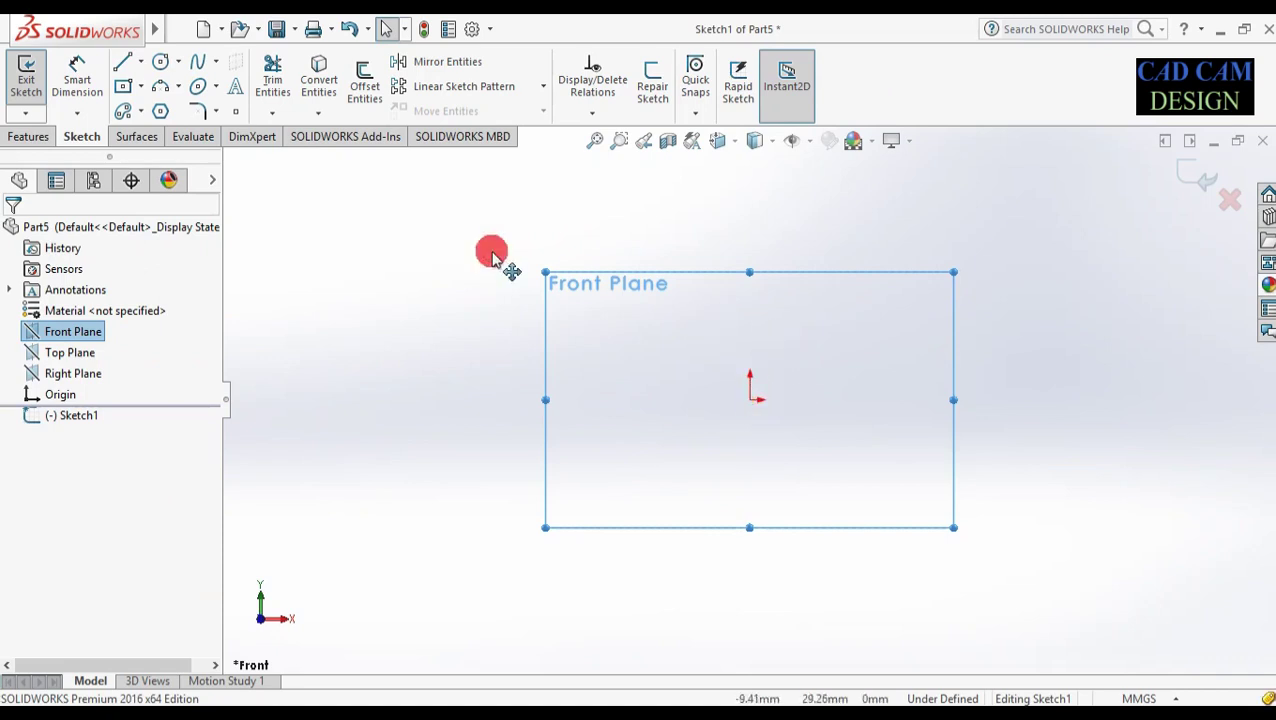
click(152, 108)
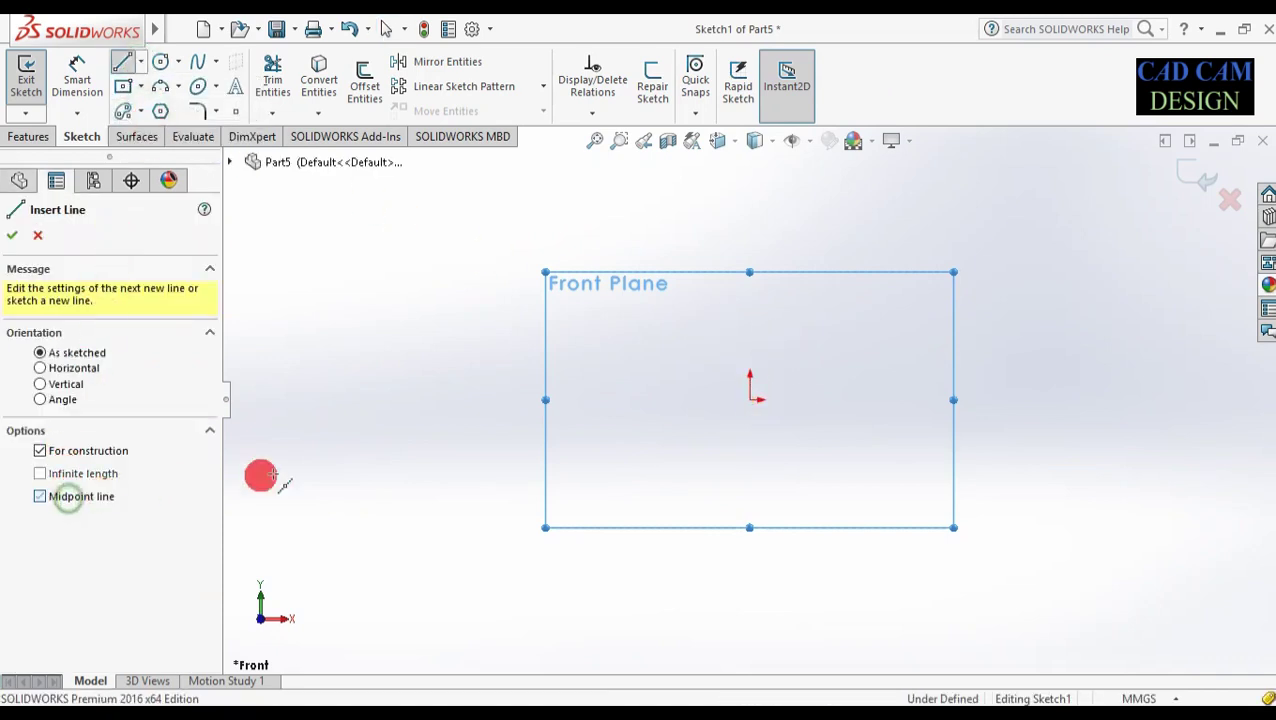
drag(749, 400, 749, 567)
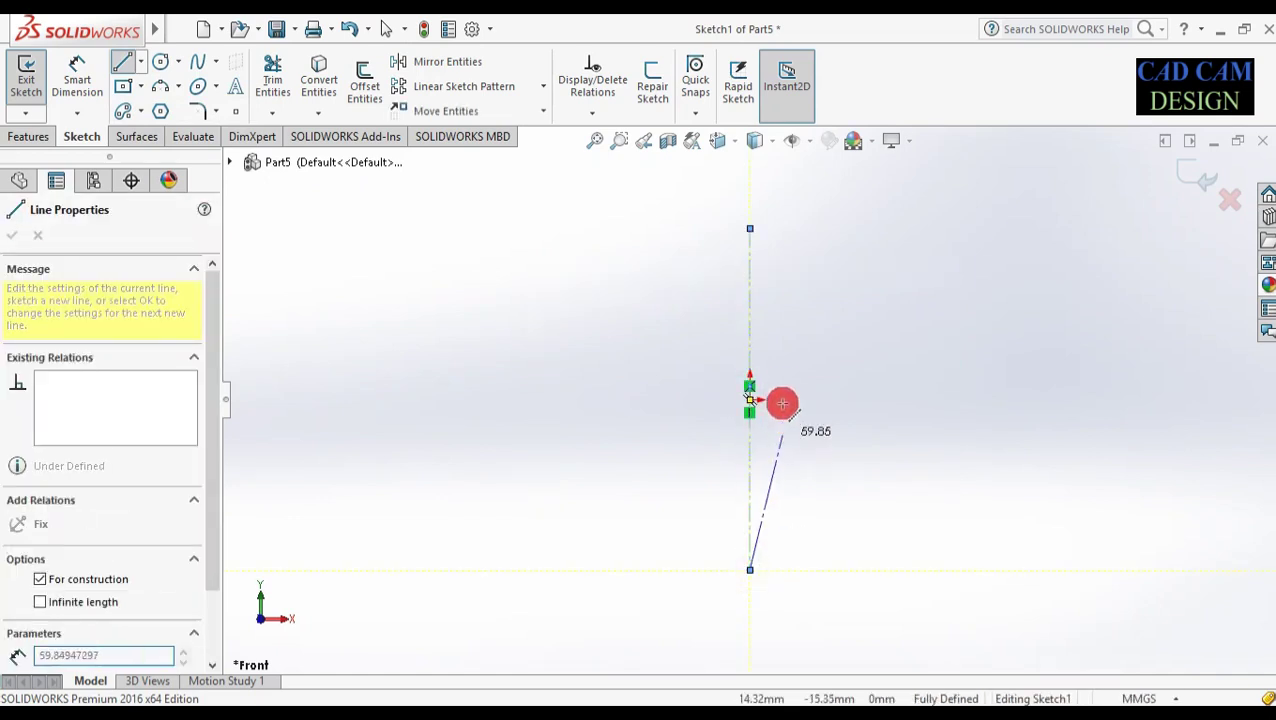
key(Escape)
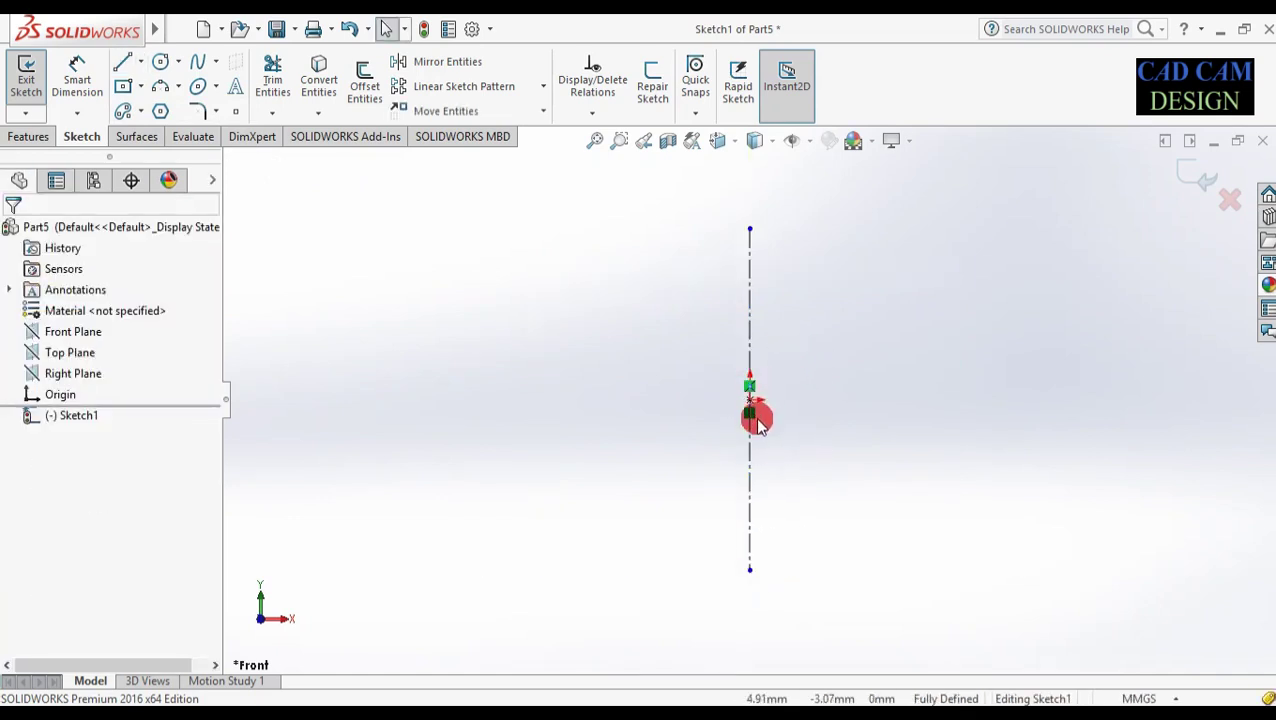
click(752, 320)
key(Delete)
- Draw a vertical construction centerline upward from the origin
click(141, 61)
click(155, 107)
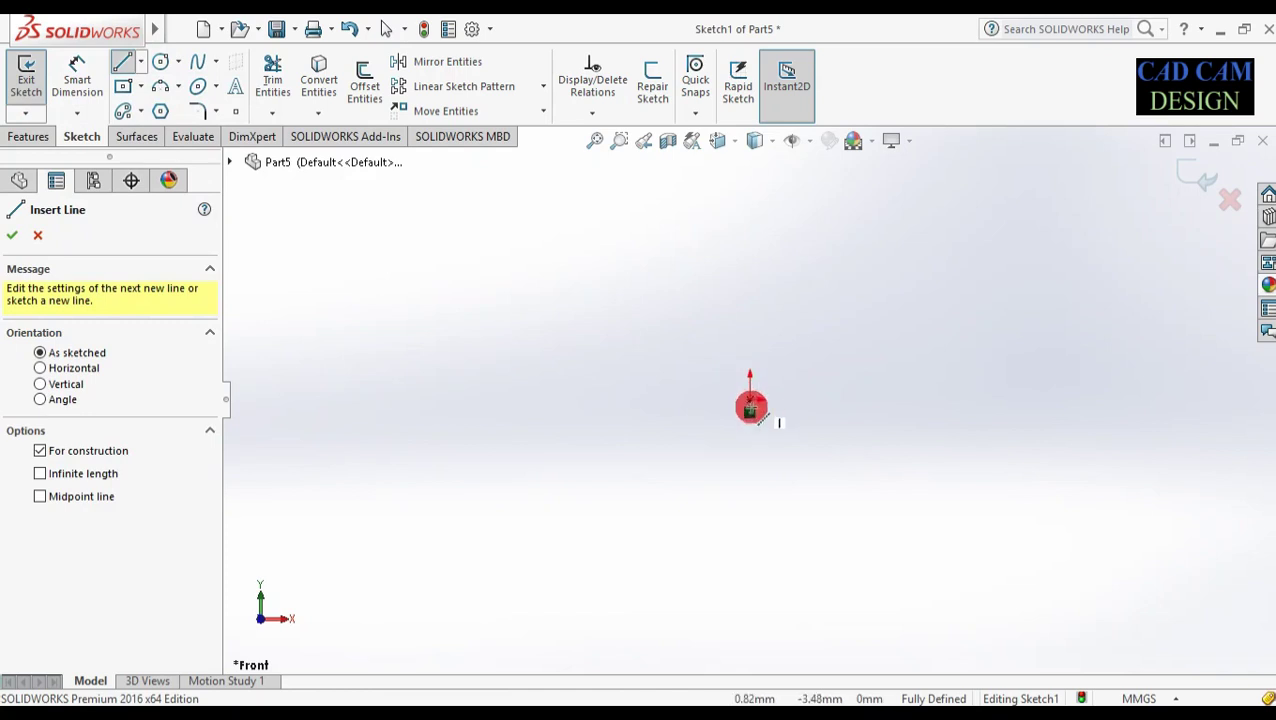
click(752, 402)
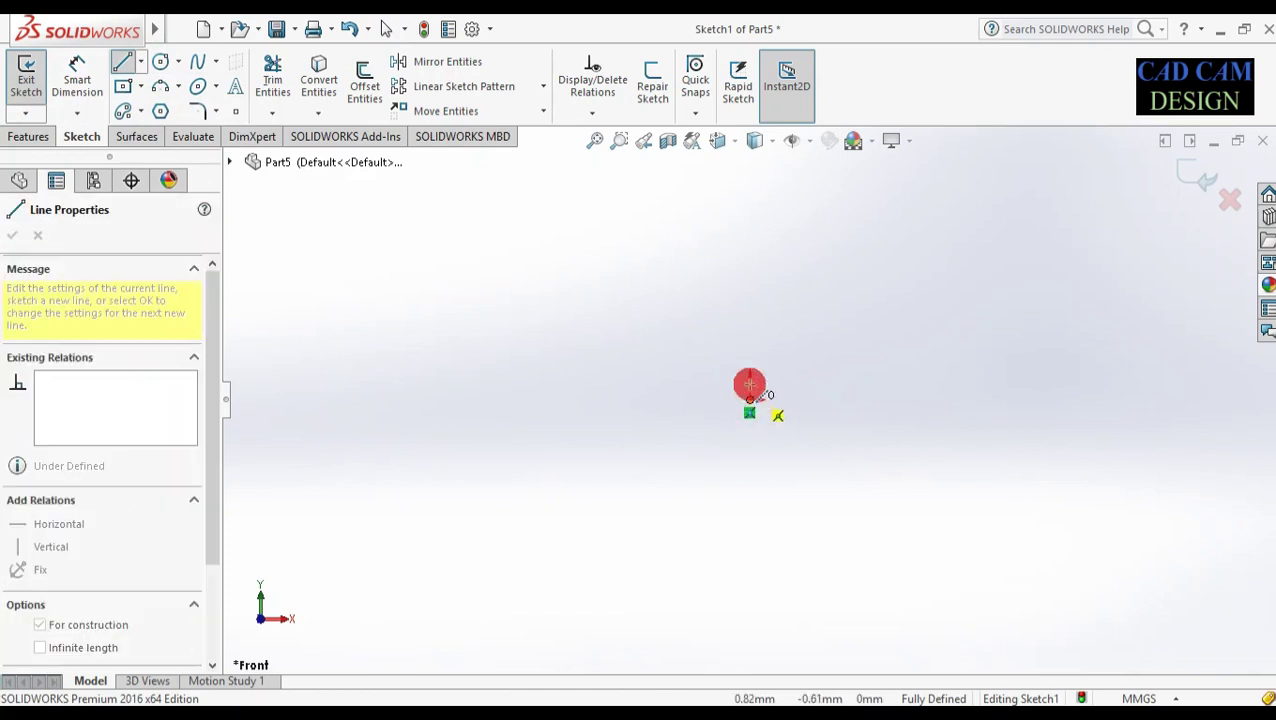
click(747, 313)
scroll(743, 347, down, 5)
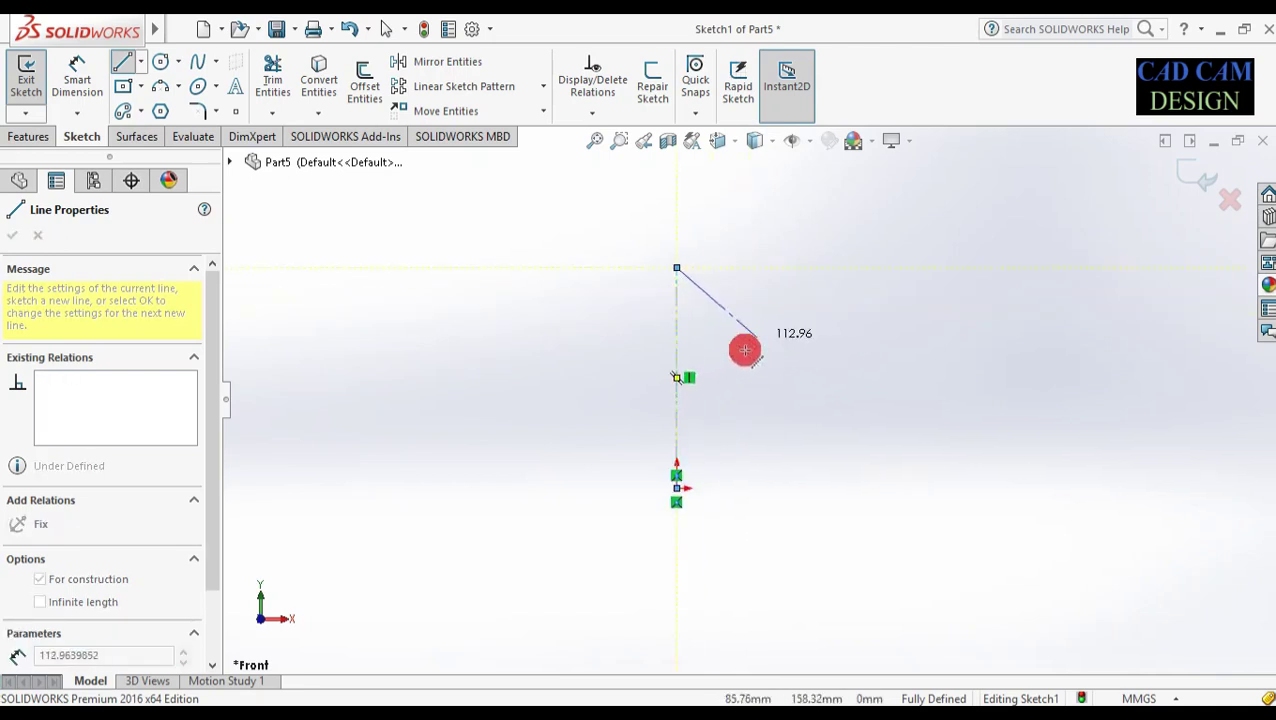
scroll(680, 445, down, 3)
key(Escape)
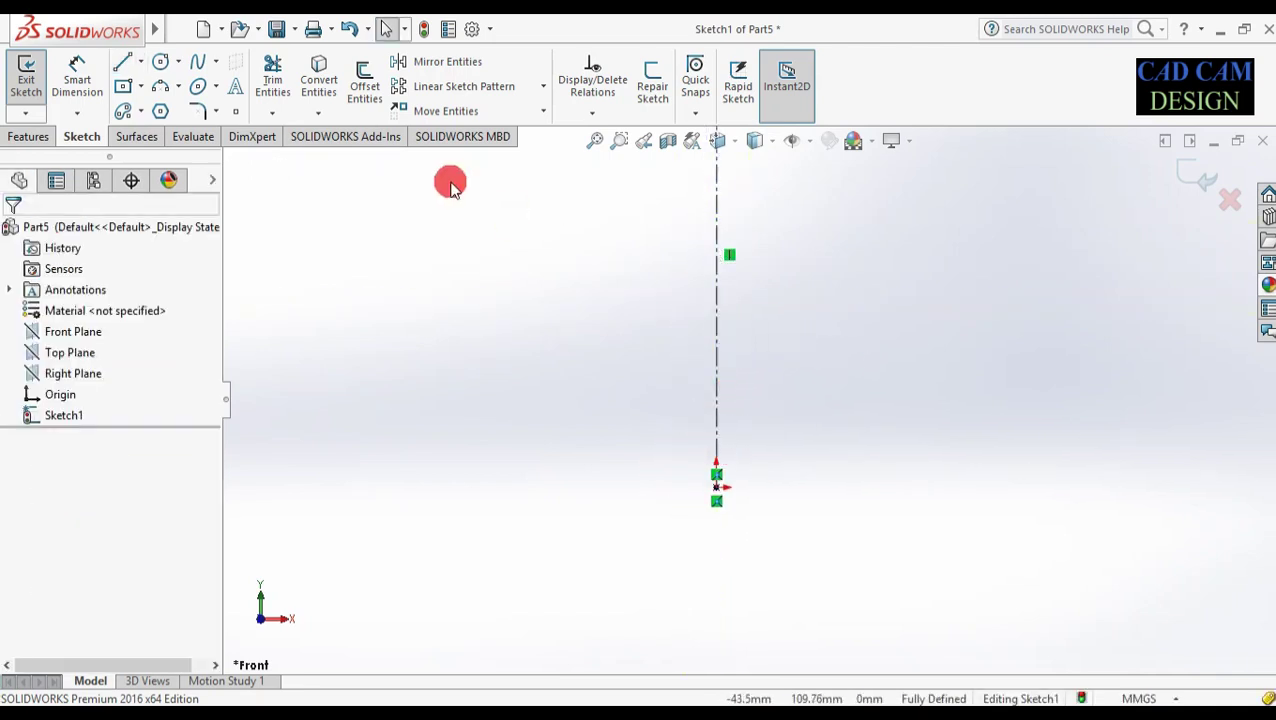
- Sketch a horizontal midpoint line about 42 mm long, centred on the origin, as the top of the lower jaw pad
click(123, 66)
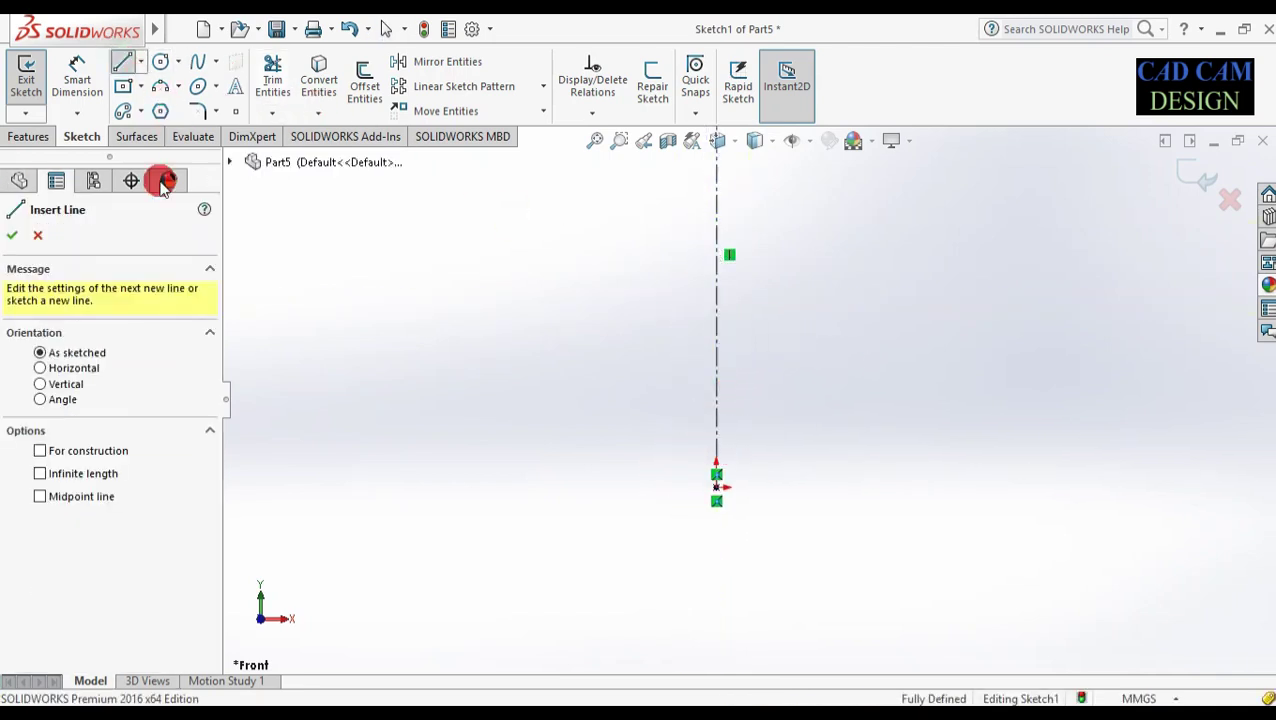
click(79, 503)
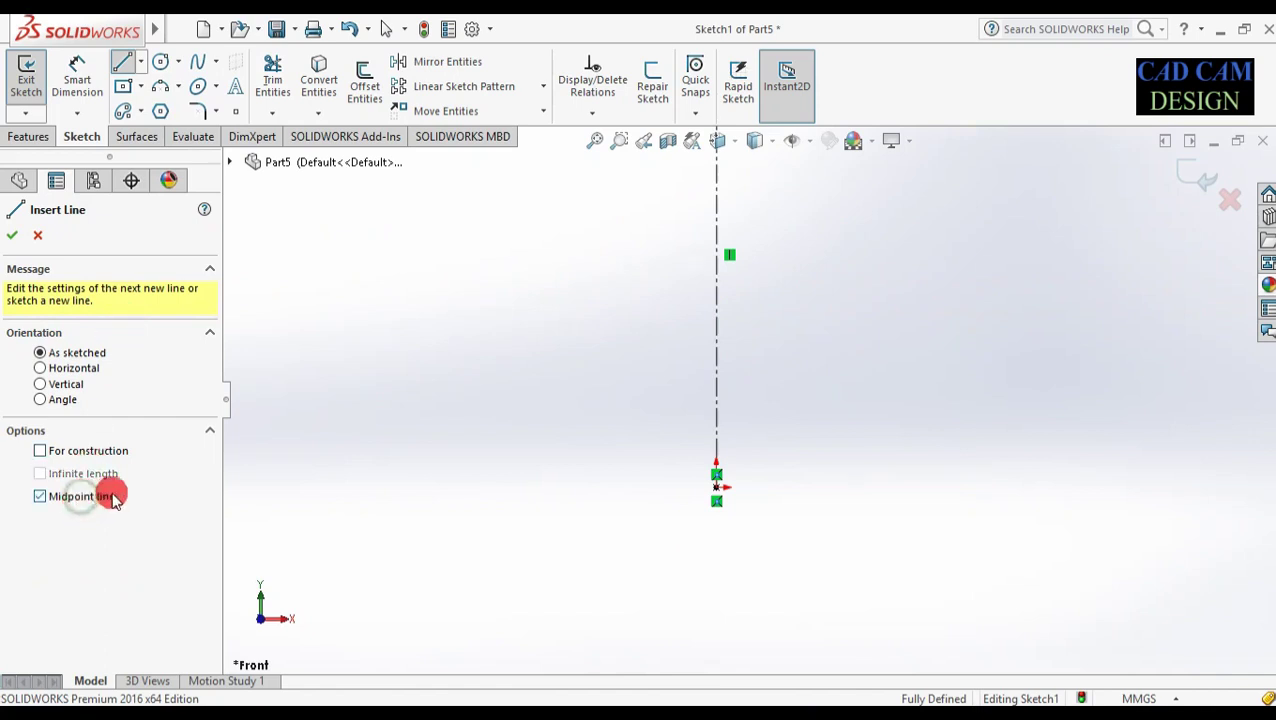
click(744, 484)
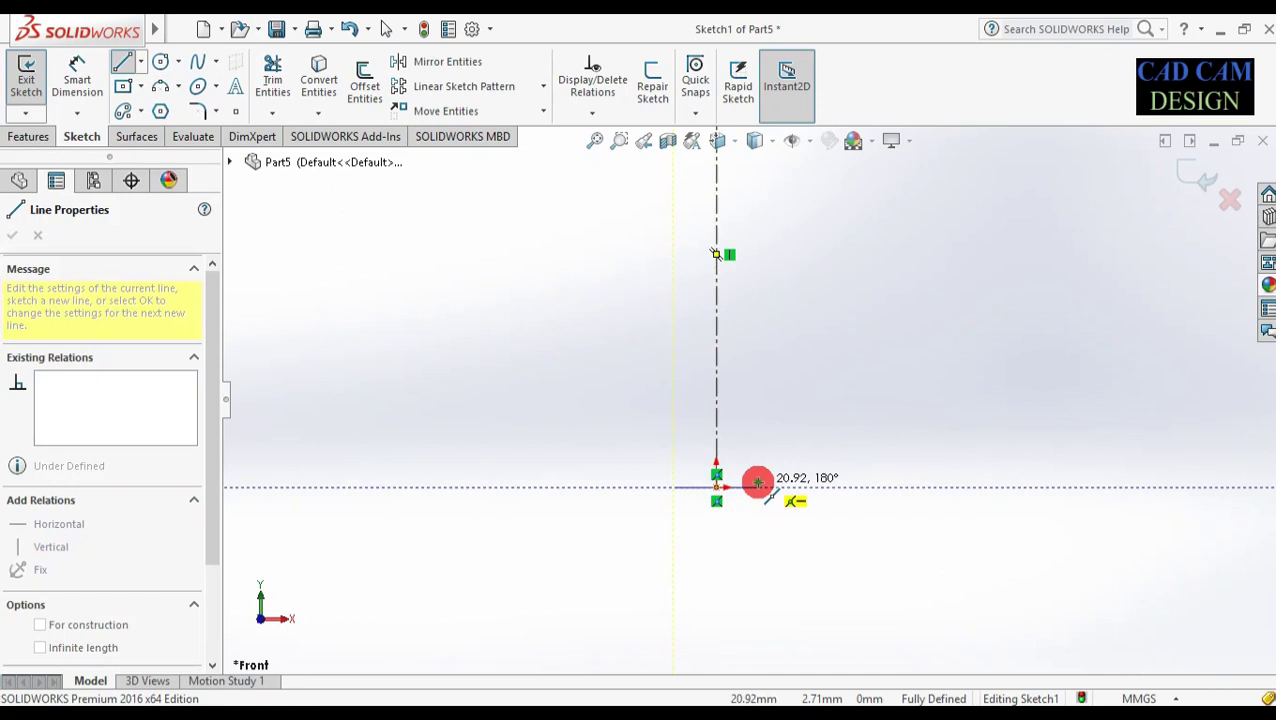
click(758, 486)
- Continue with straight lines for the C-frame's inner side: a short drop, throat floor, vertical spine, upper arm underside and the arm's front edge
click(759, 510)
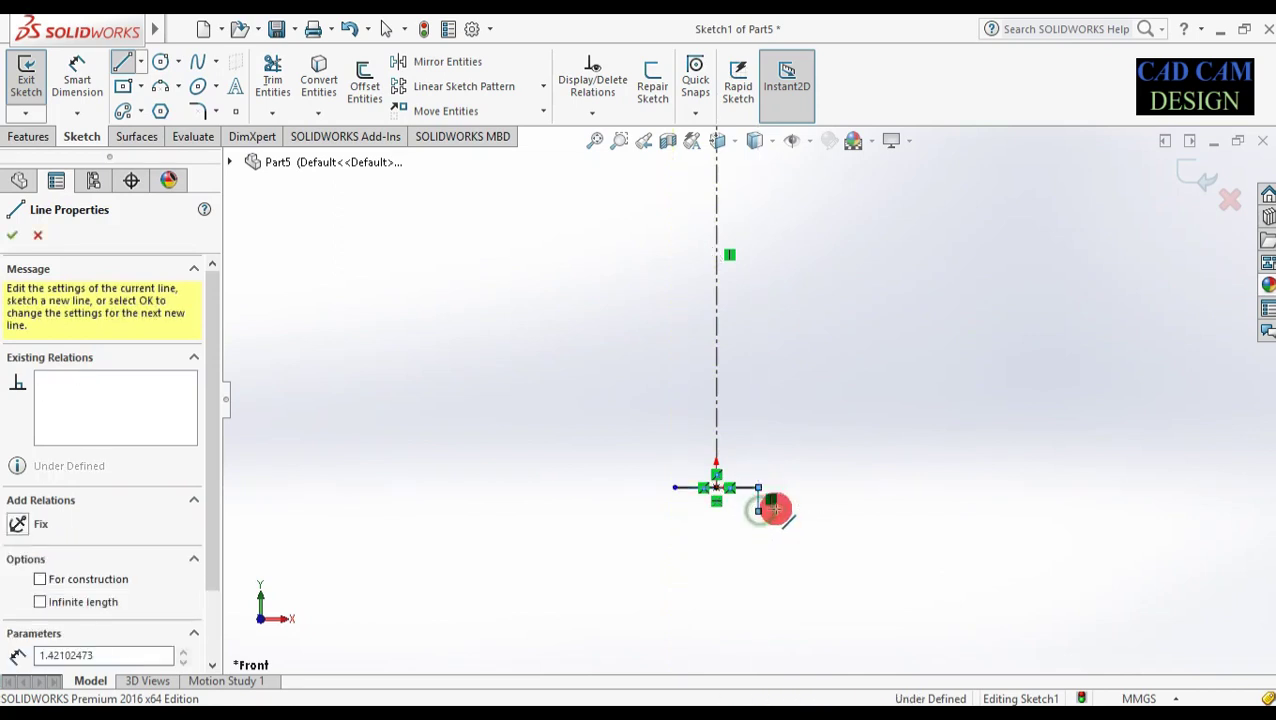
click(854, 510)
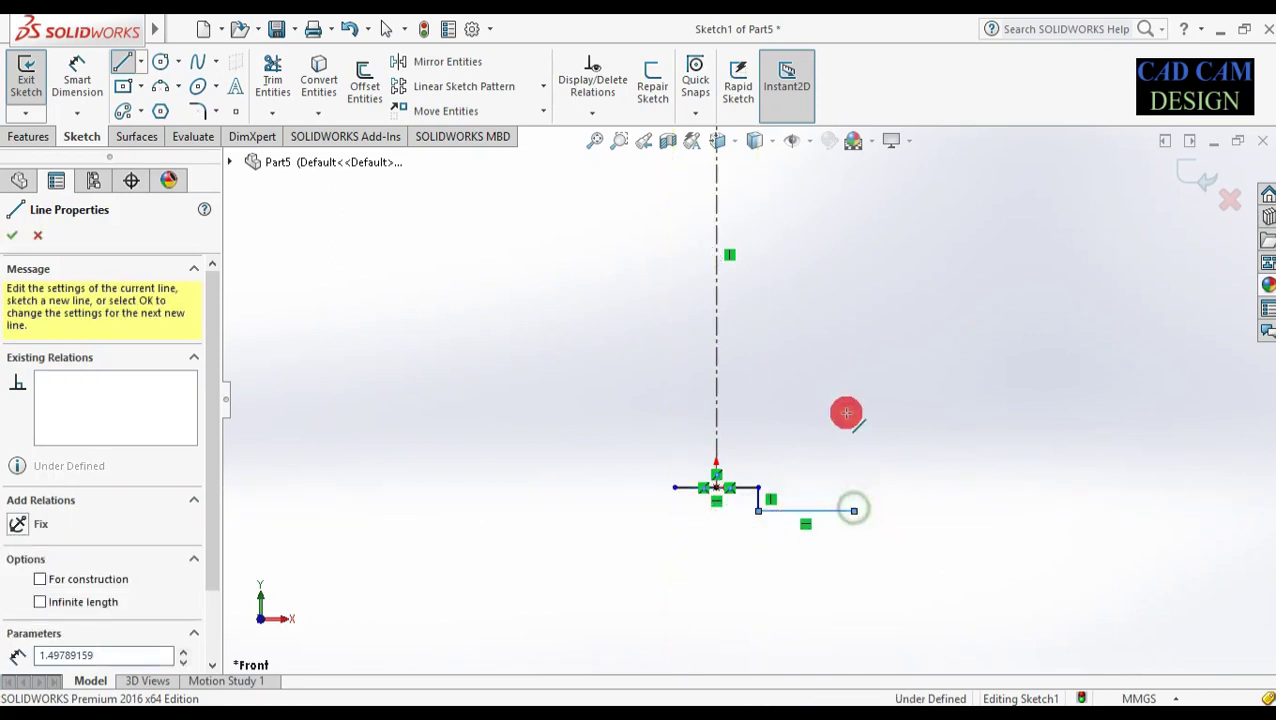
click(854, 254)
click(741, 254)
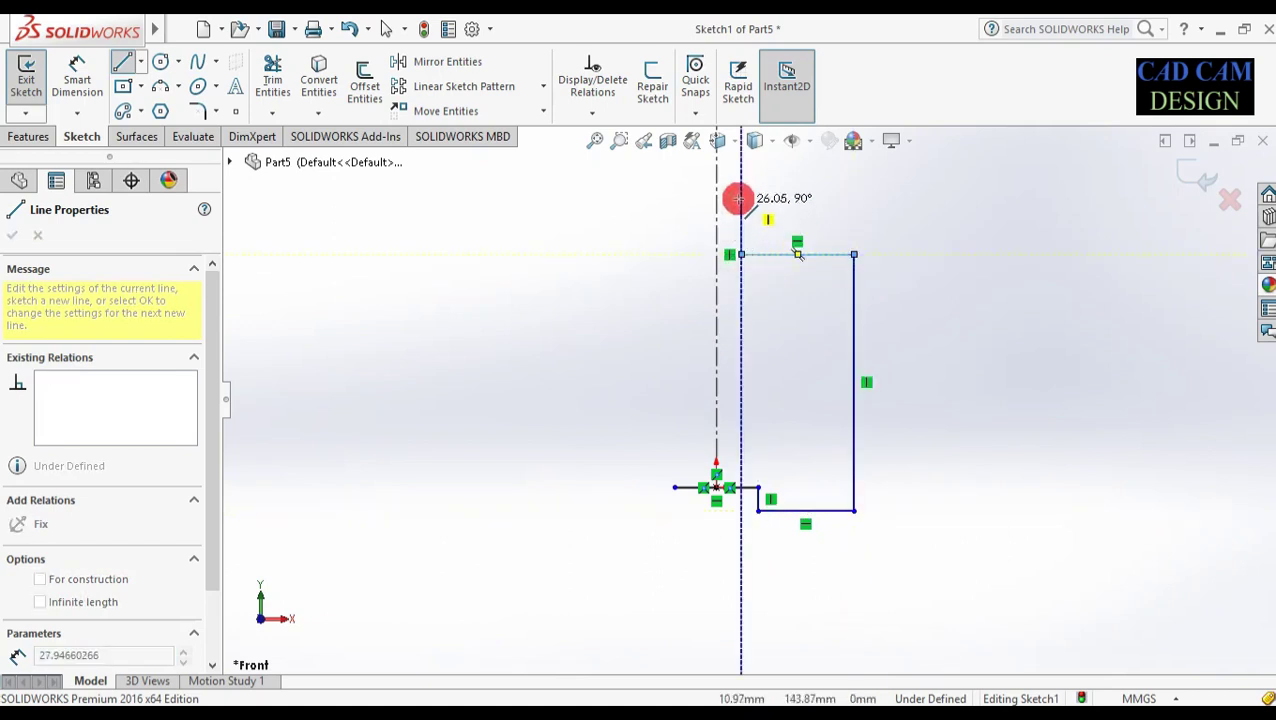
click(741, 193)
- Close the C-frame profile with the short top edge, sloped step, upper arm top, outer spine, bottom edge, angled corner and pad front edge
click(769, 193)
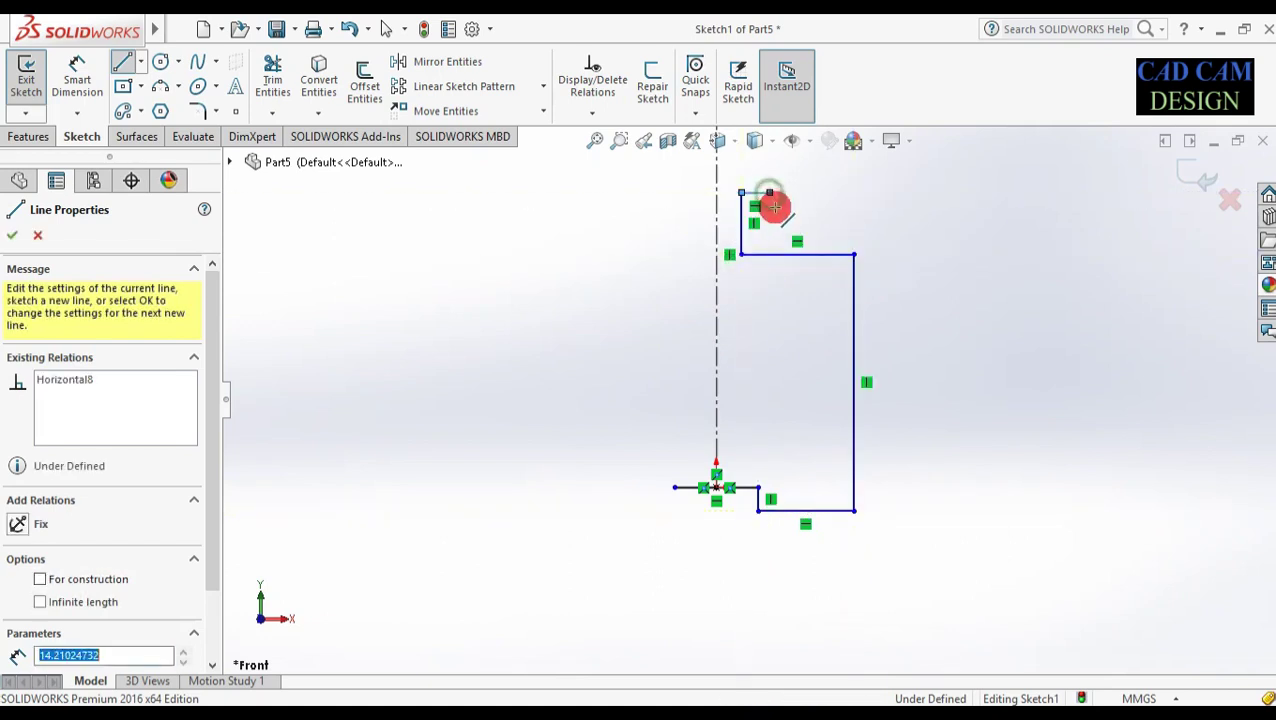
click(785, 208)
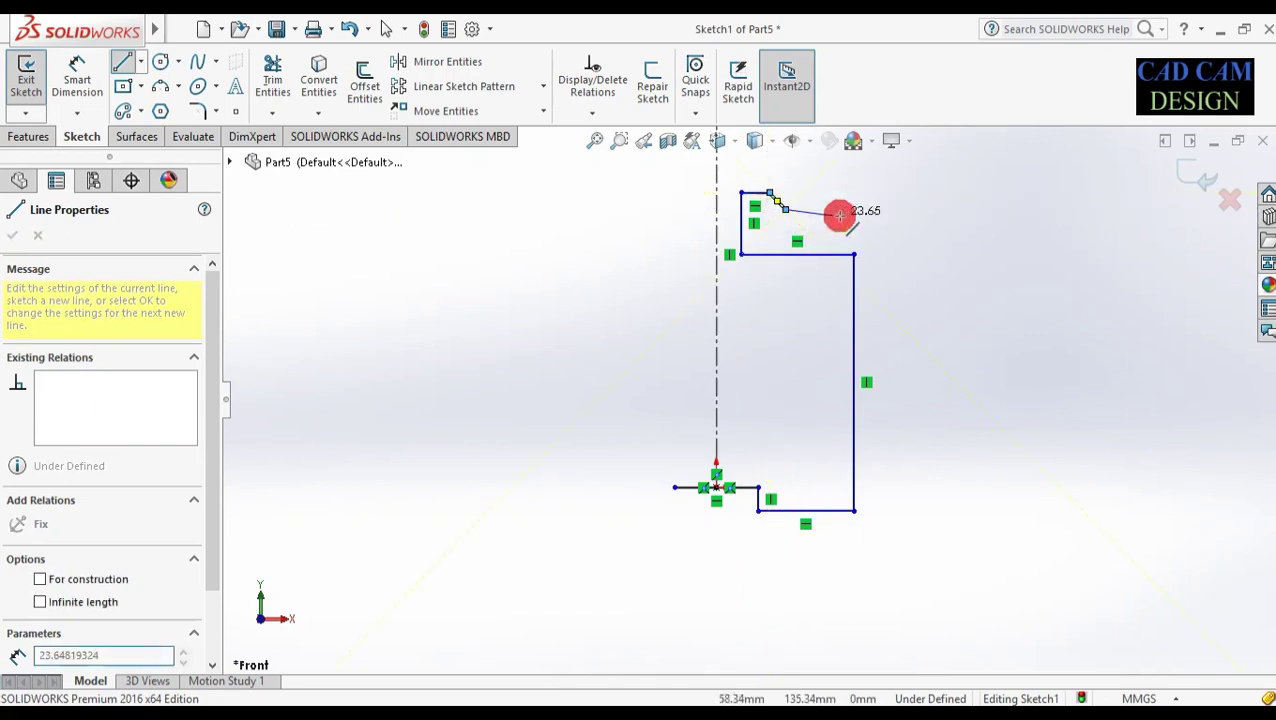
click(871, 209)
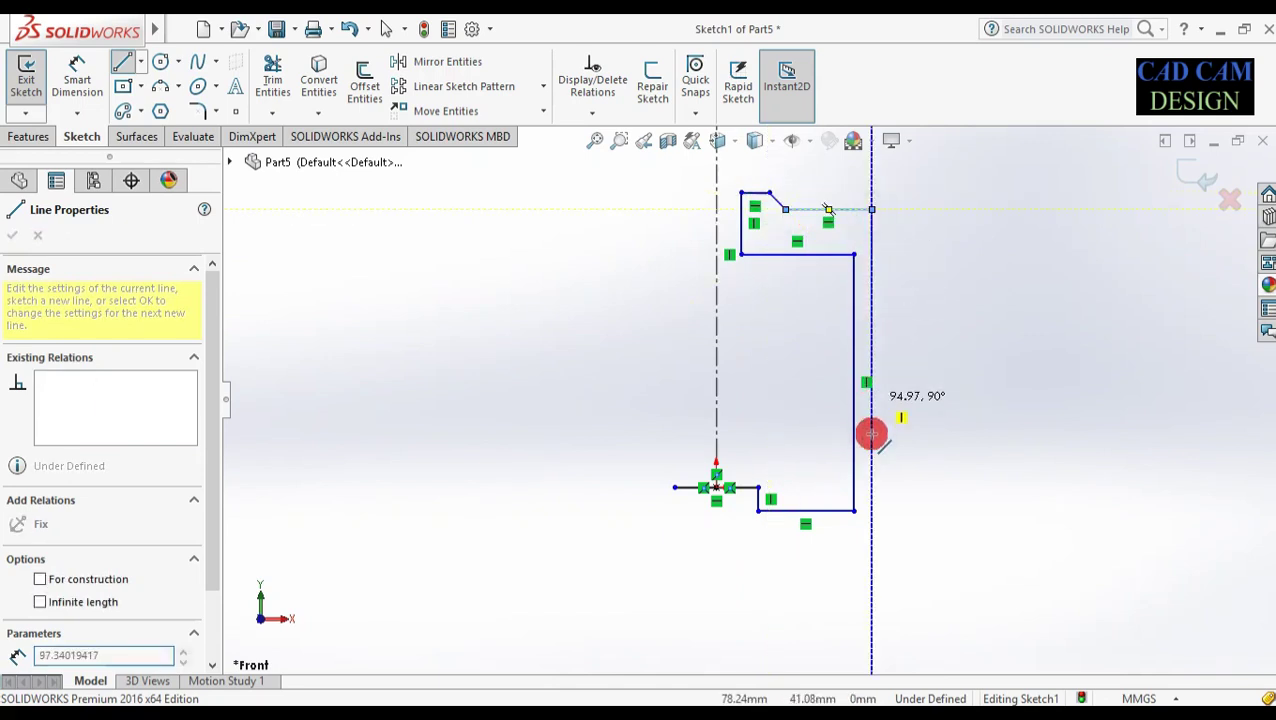
click(871, 551)
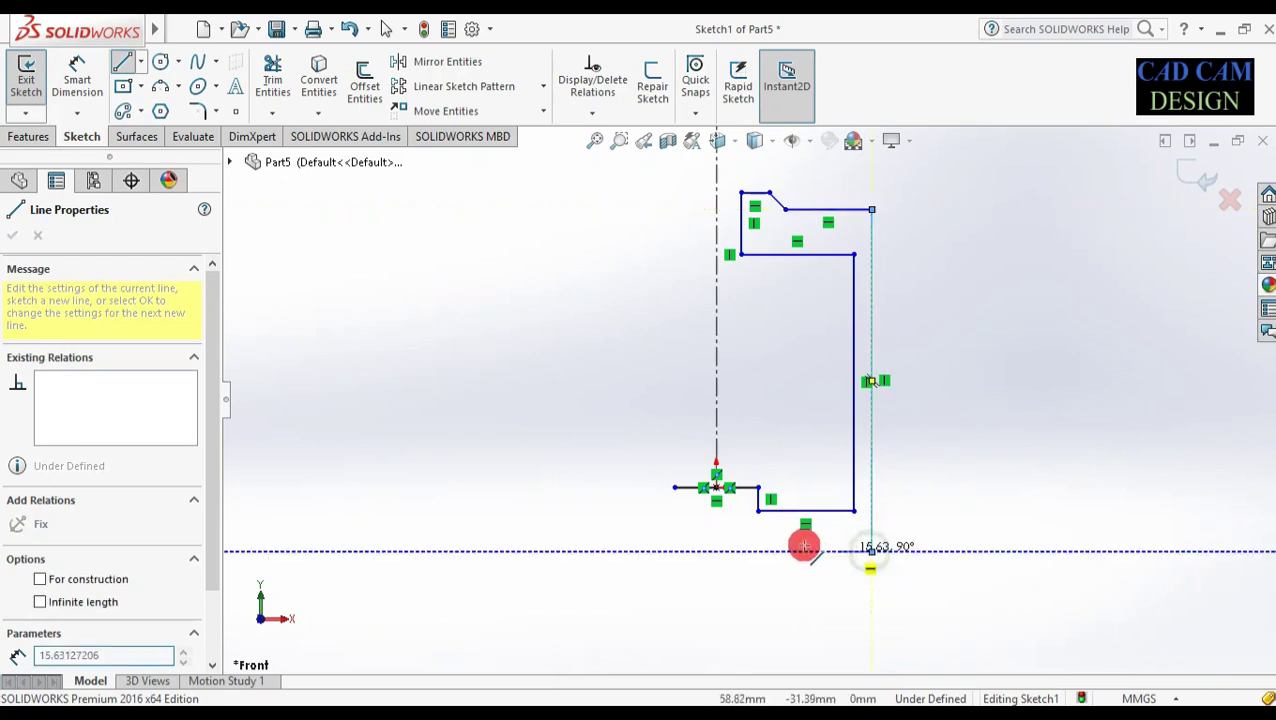
click(716, 551)
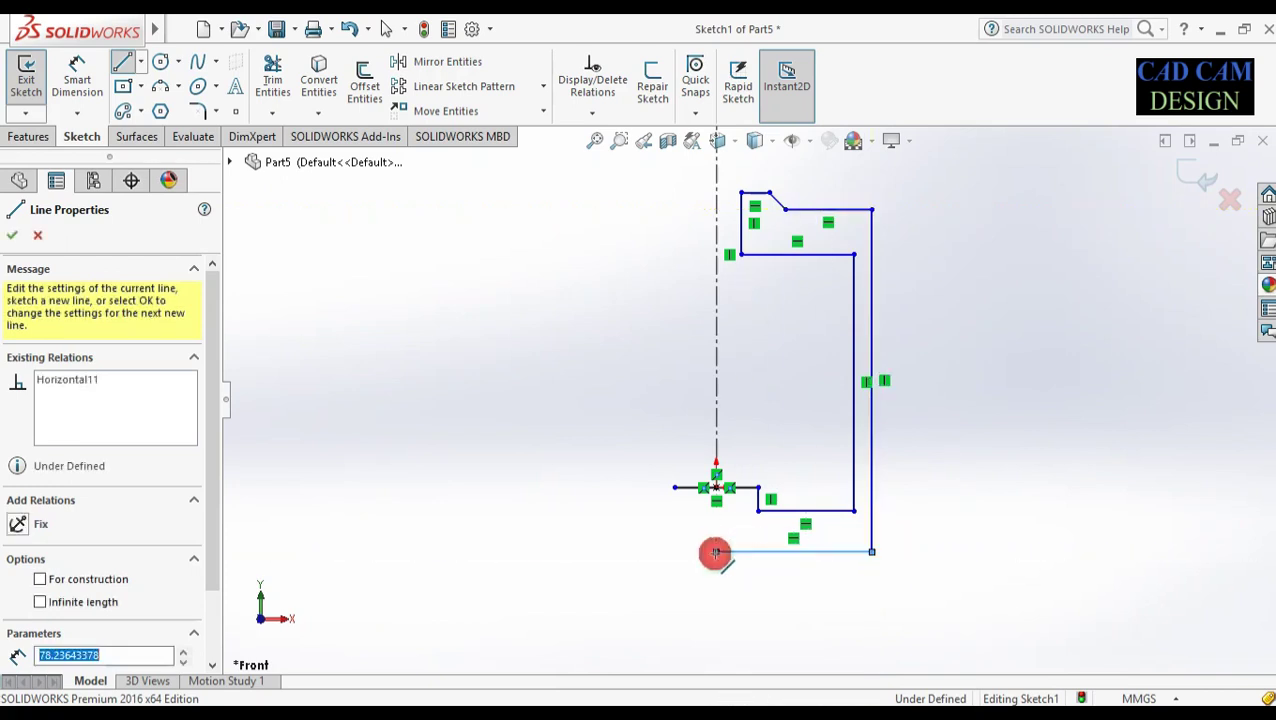
click(676, 510)
click(674, 488)
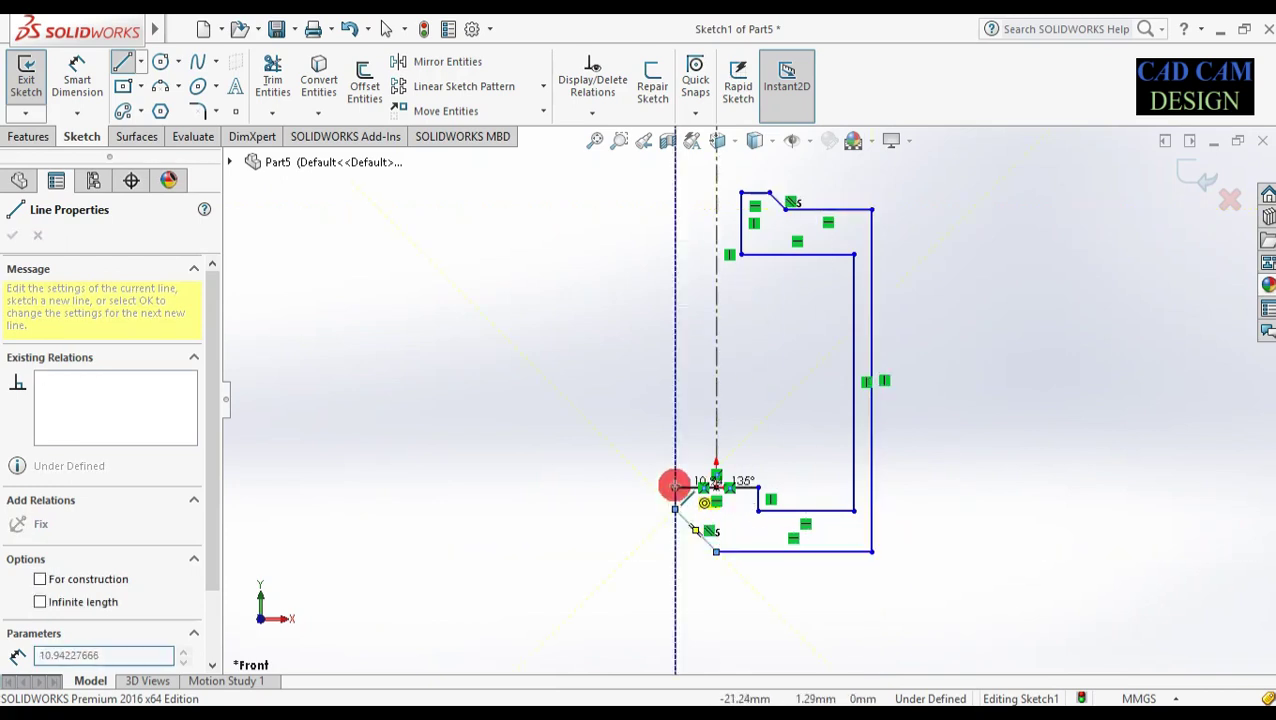
right_click(807, 490)
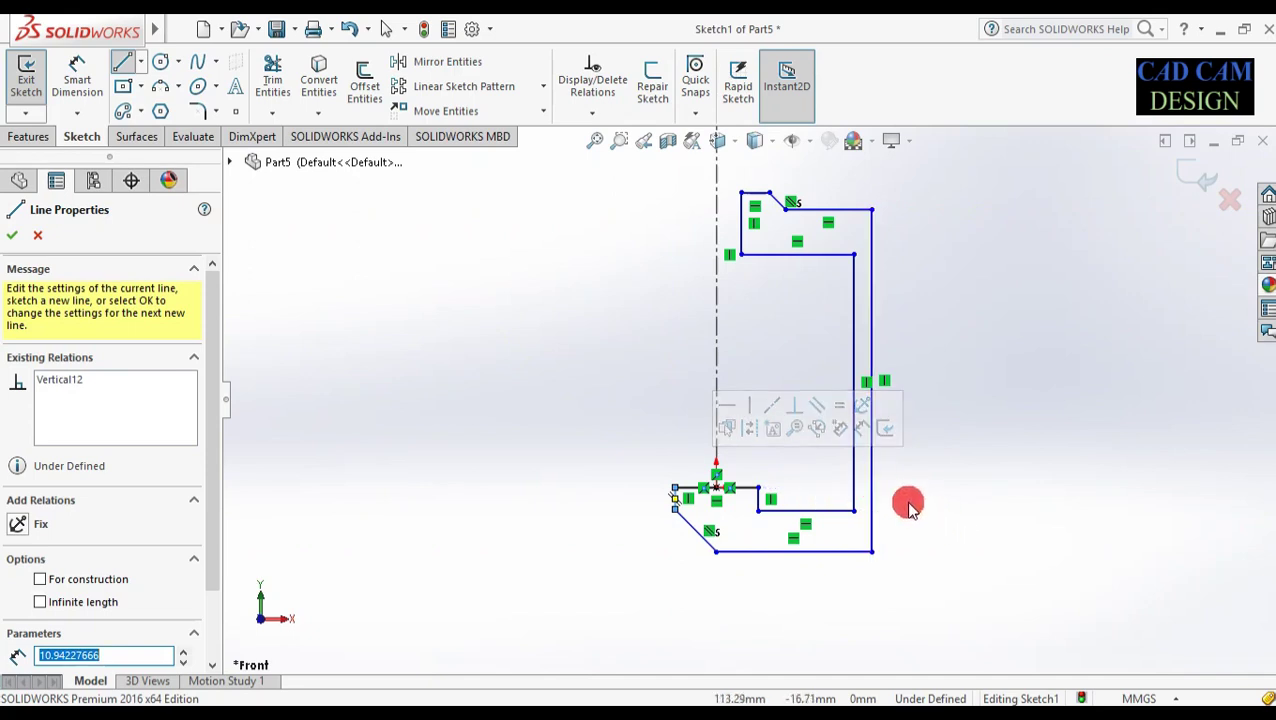
click(15, 234)
click(100, 176)
- Dimension the lower jaw pad's top edge as 30 mm
click(76, 75)
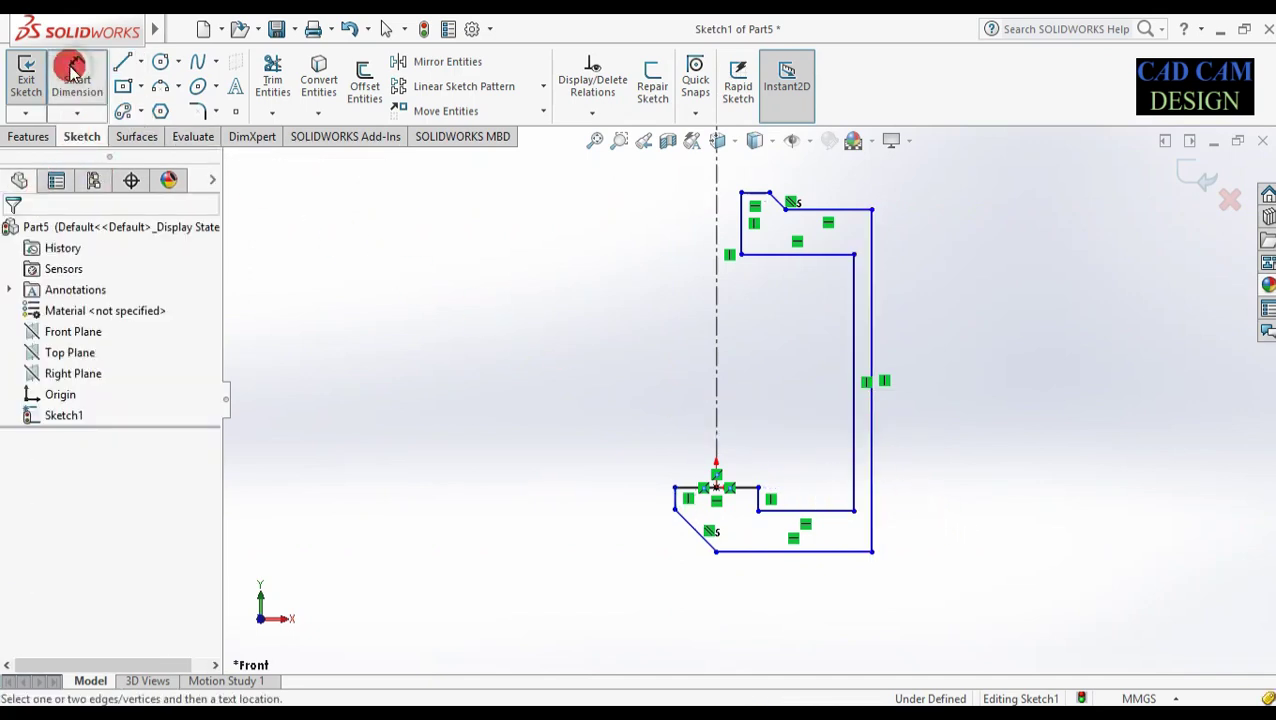
scroll(770, 505, down, 4)
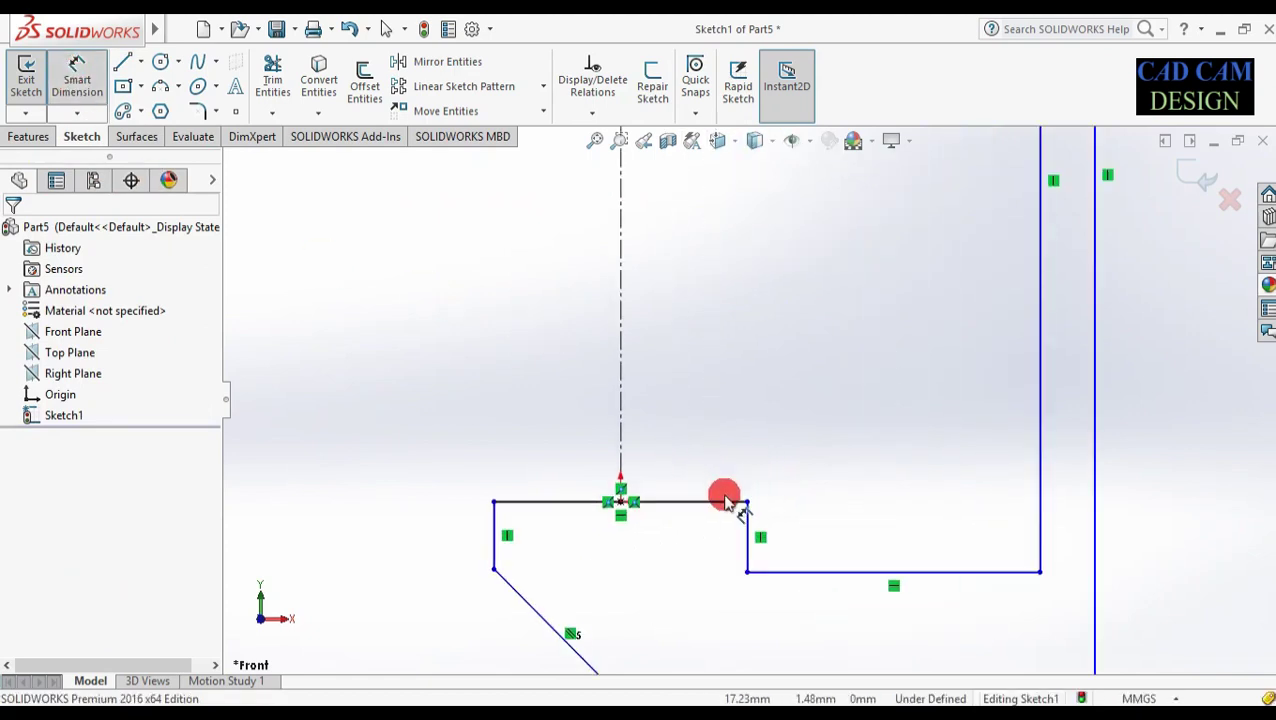
click(722, 500)
click(684, 394)
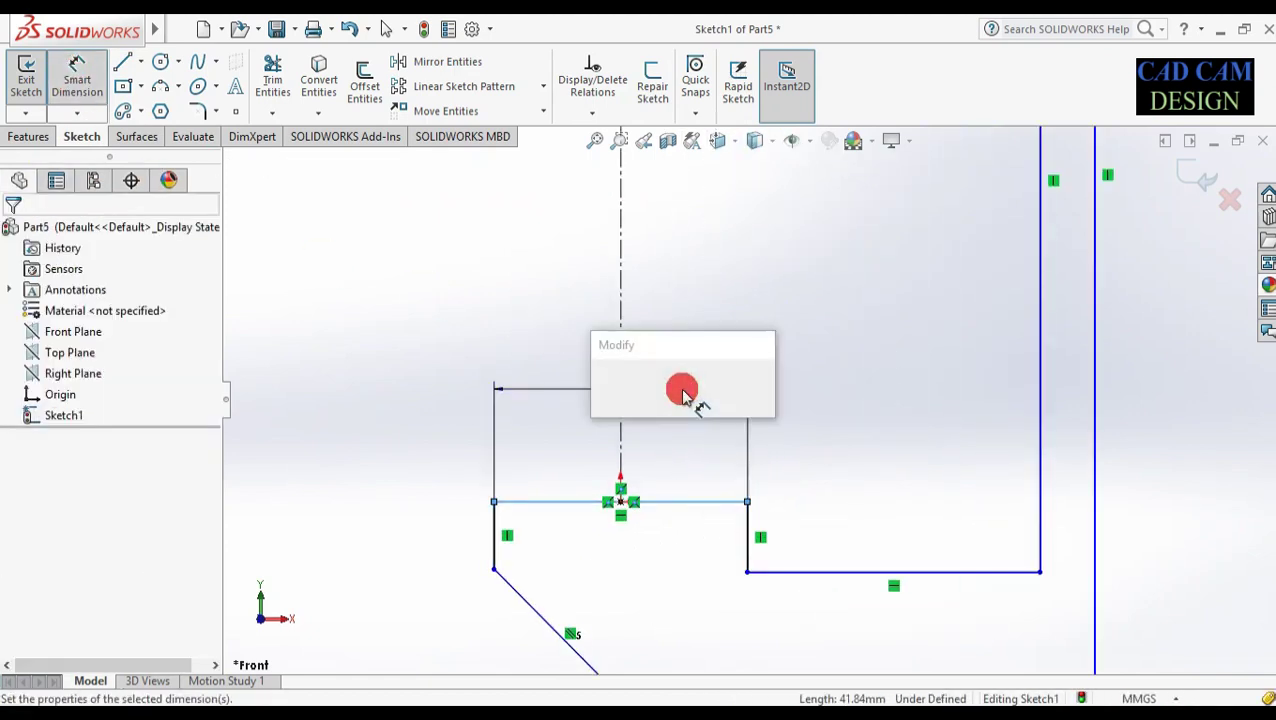
key(Return)
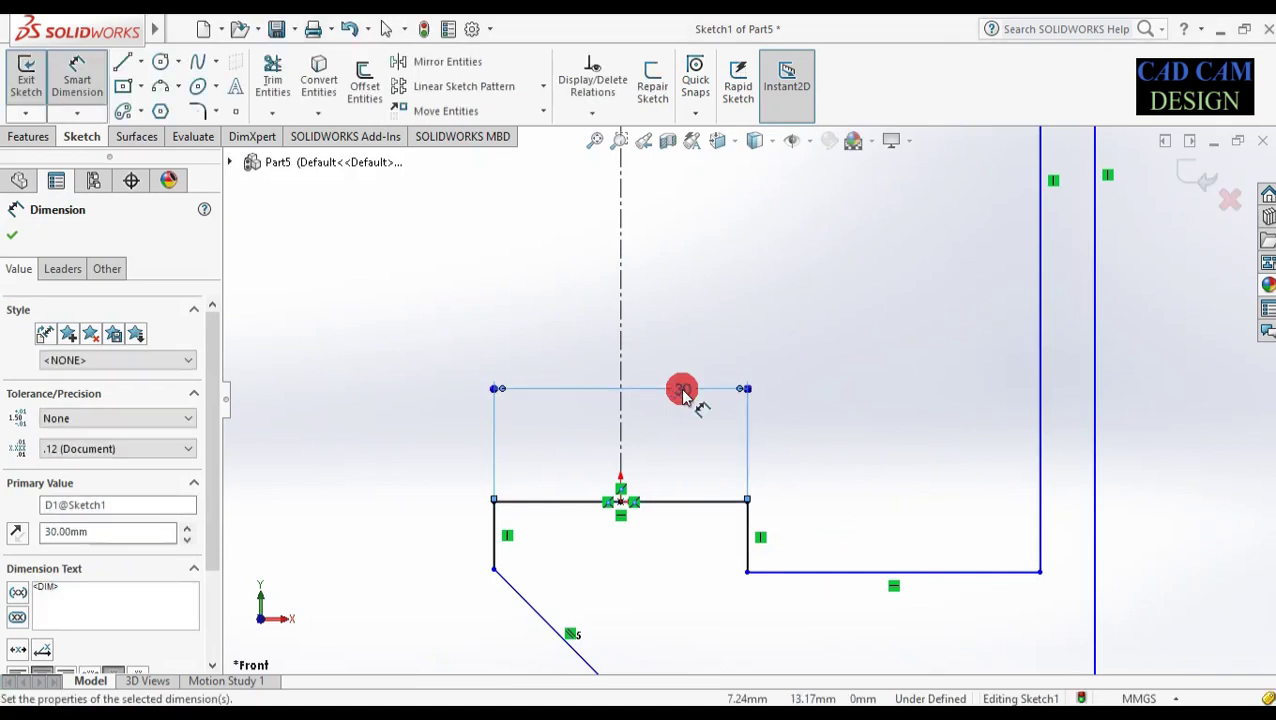
- Dimension the lower pad's vertical front edge as 15 mm
scroll(649, 466, up, 2)
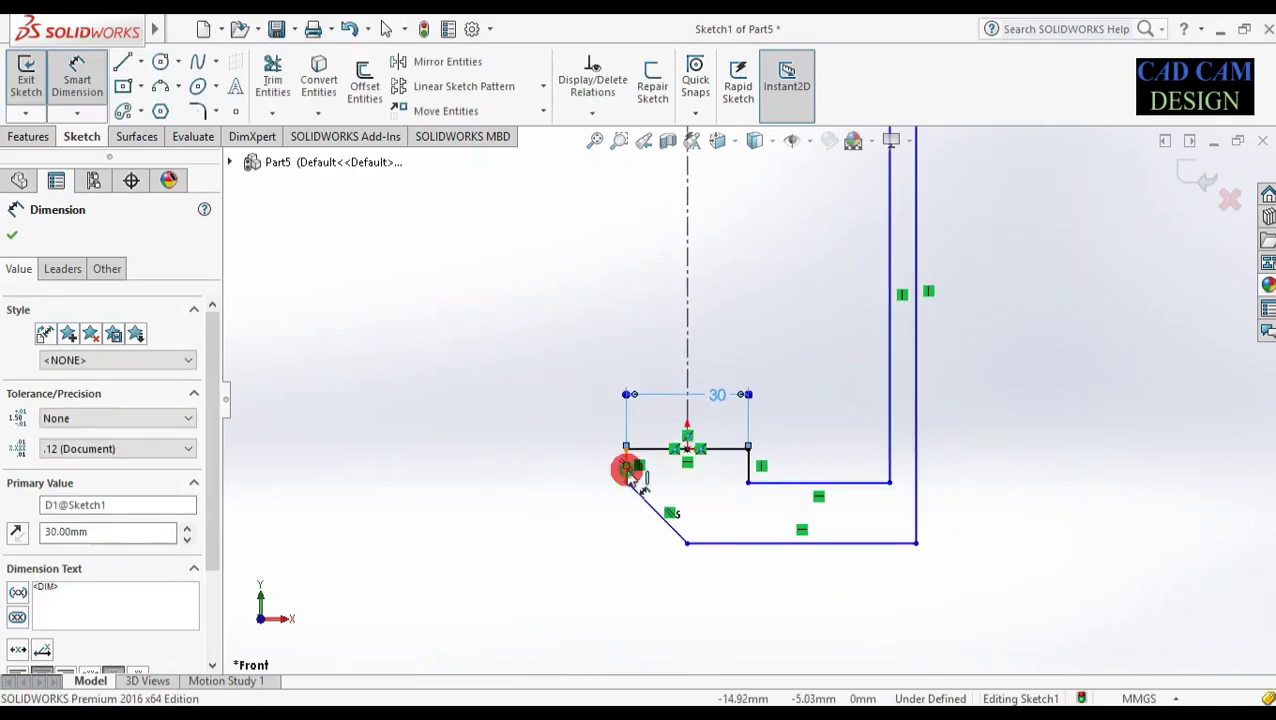
click(628, 470)
click(584, 470)
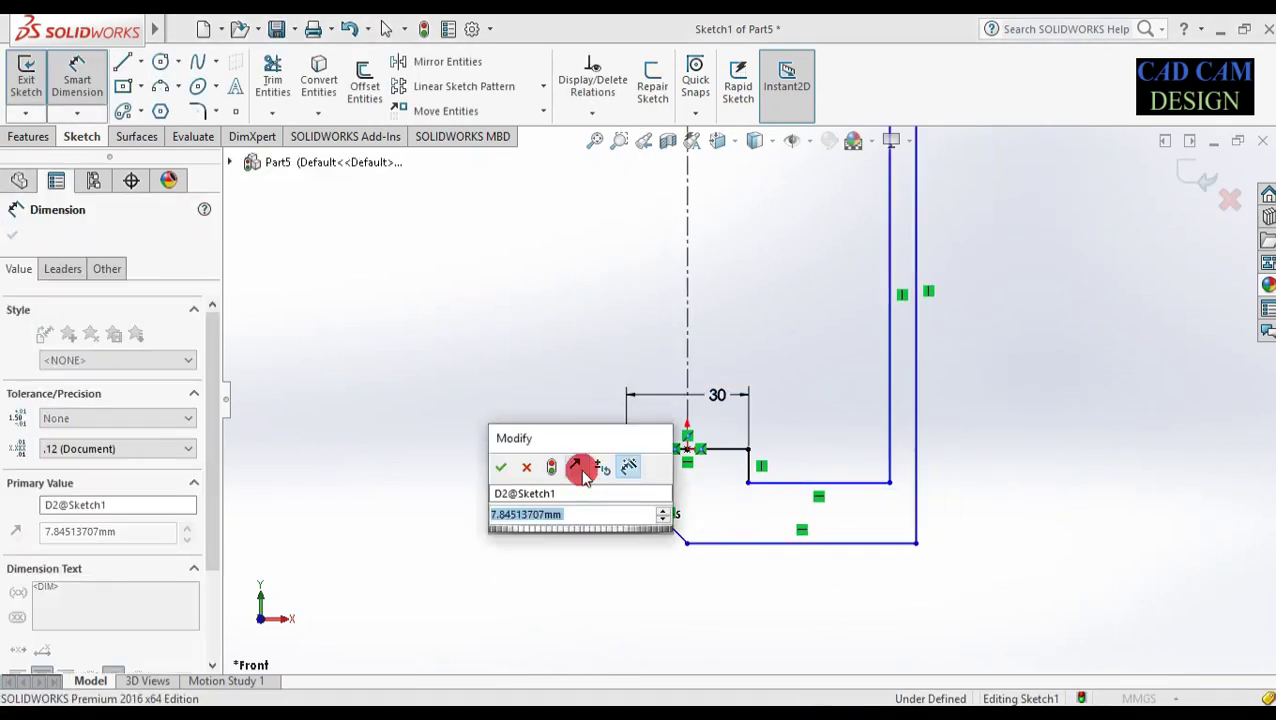
text(15)
key(Return)
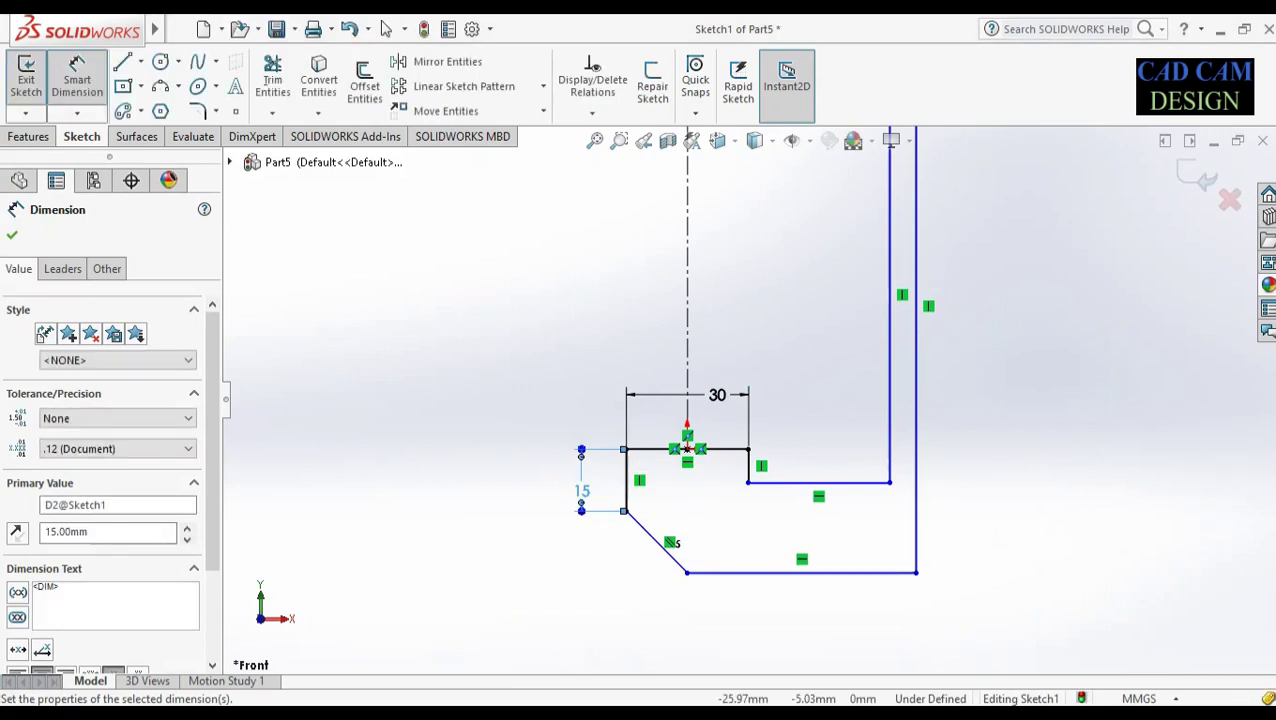
- Dimension the lower arm's thickness between the throat floor and the bottom edge as 25 mm
click(790, 484)
click(797, 571)
click(797, 533)
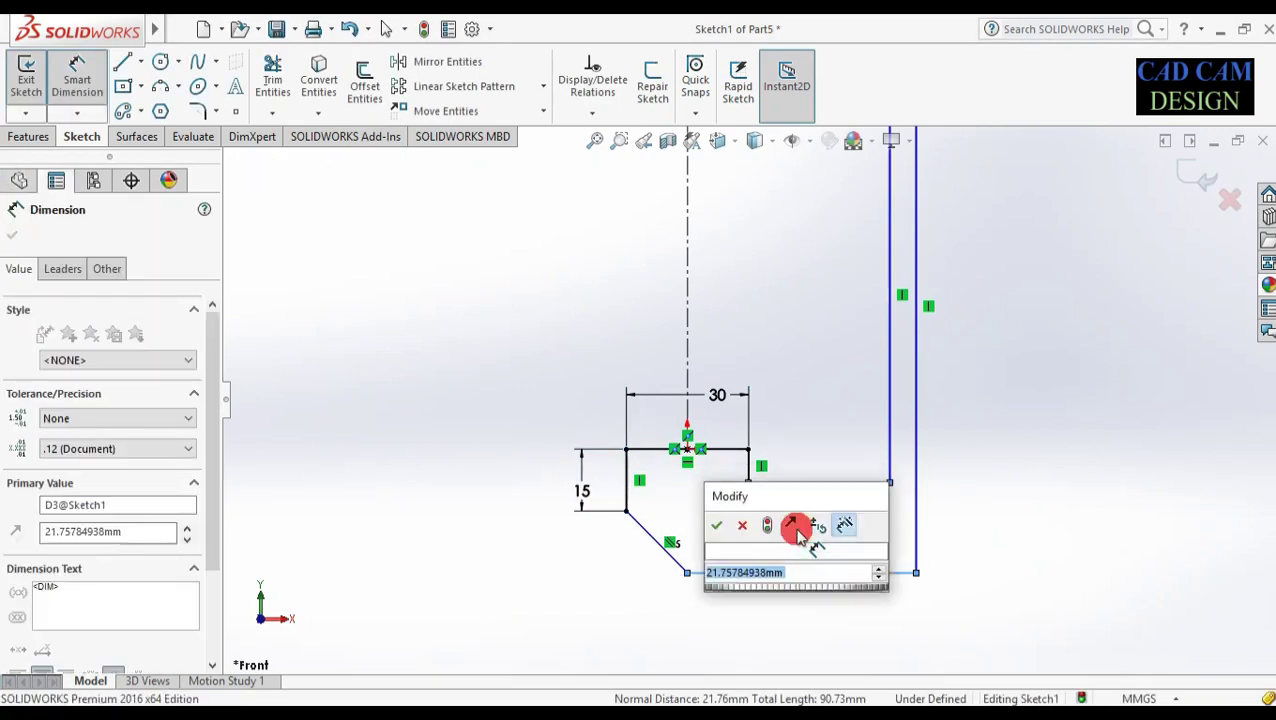
text(25)
key(Return)
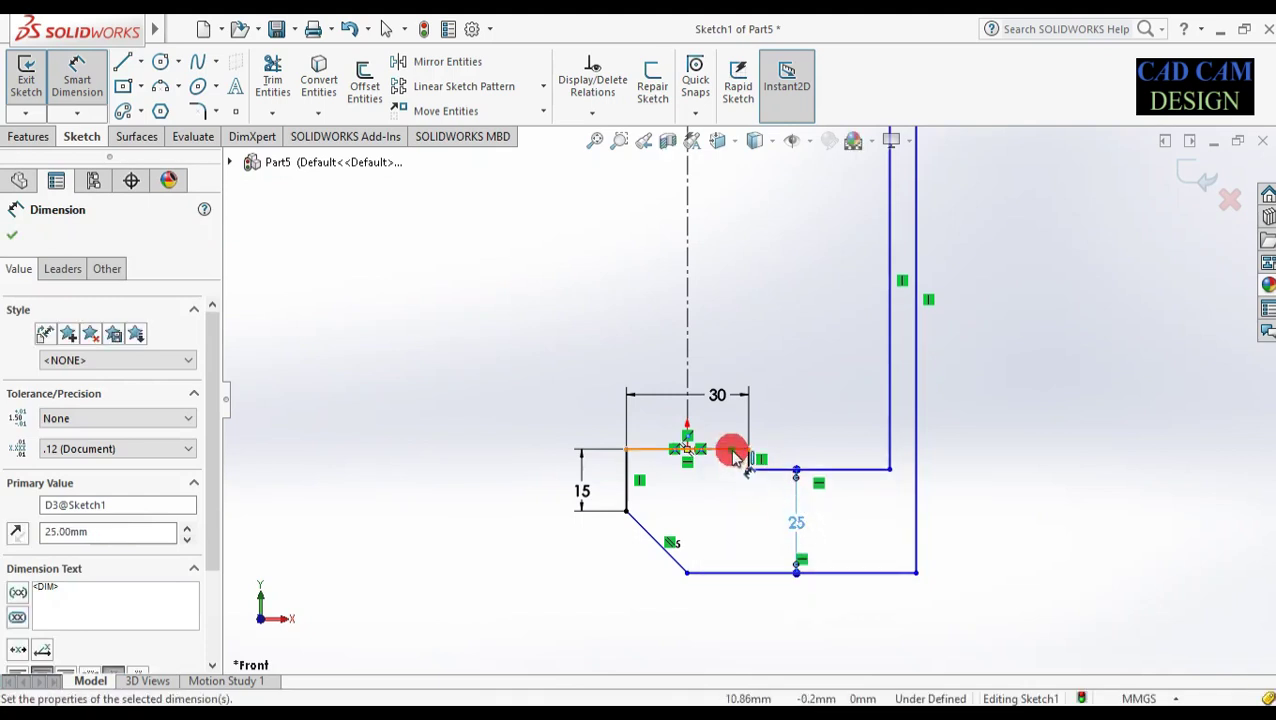
- Dimension the height from the lower pad's top edge to the frame's bottom edge as 30 mm
click(729, 450)
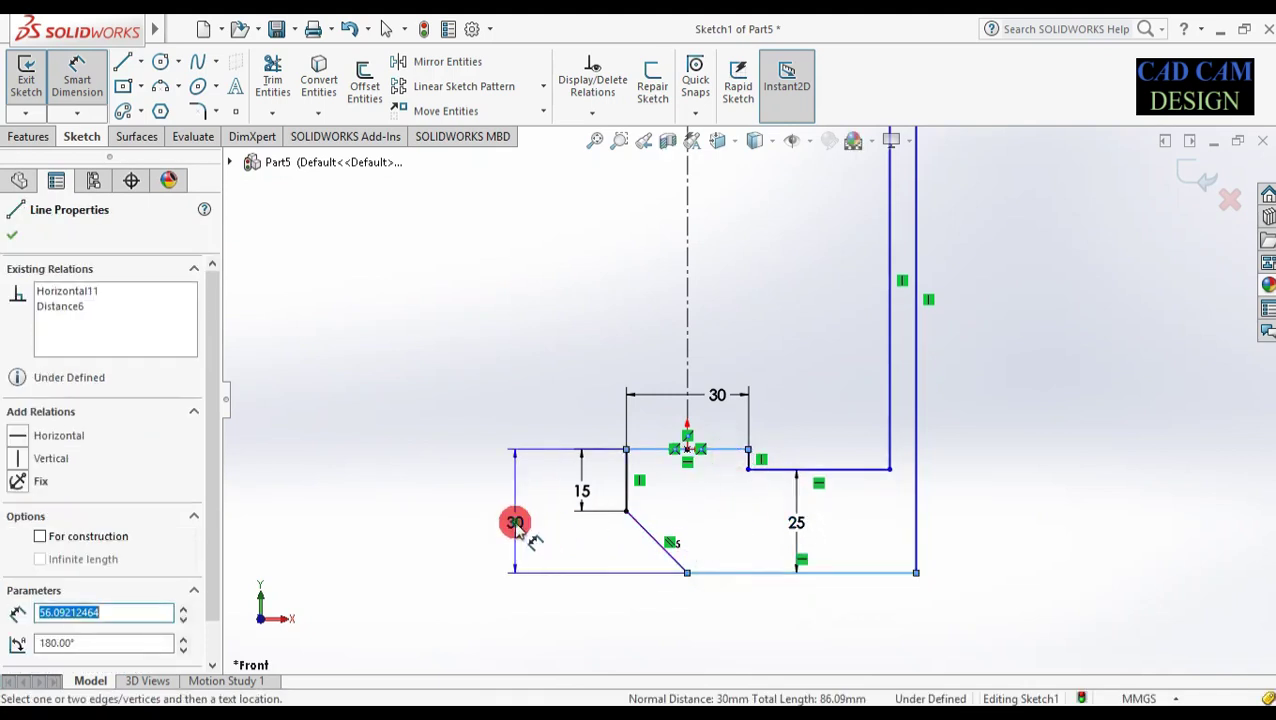
click(515, 523)
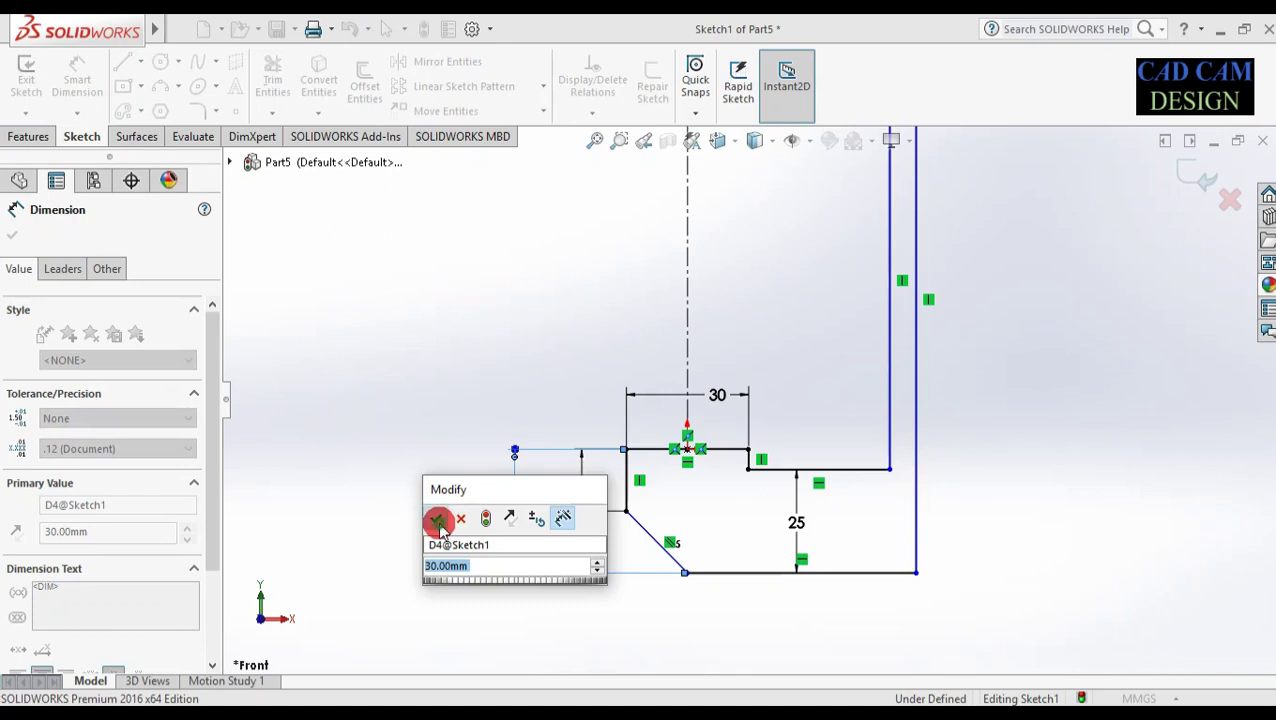
click(438, 521)
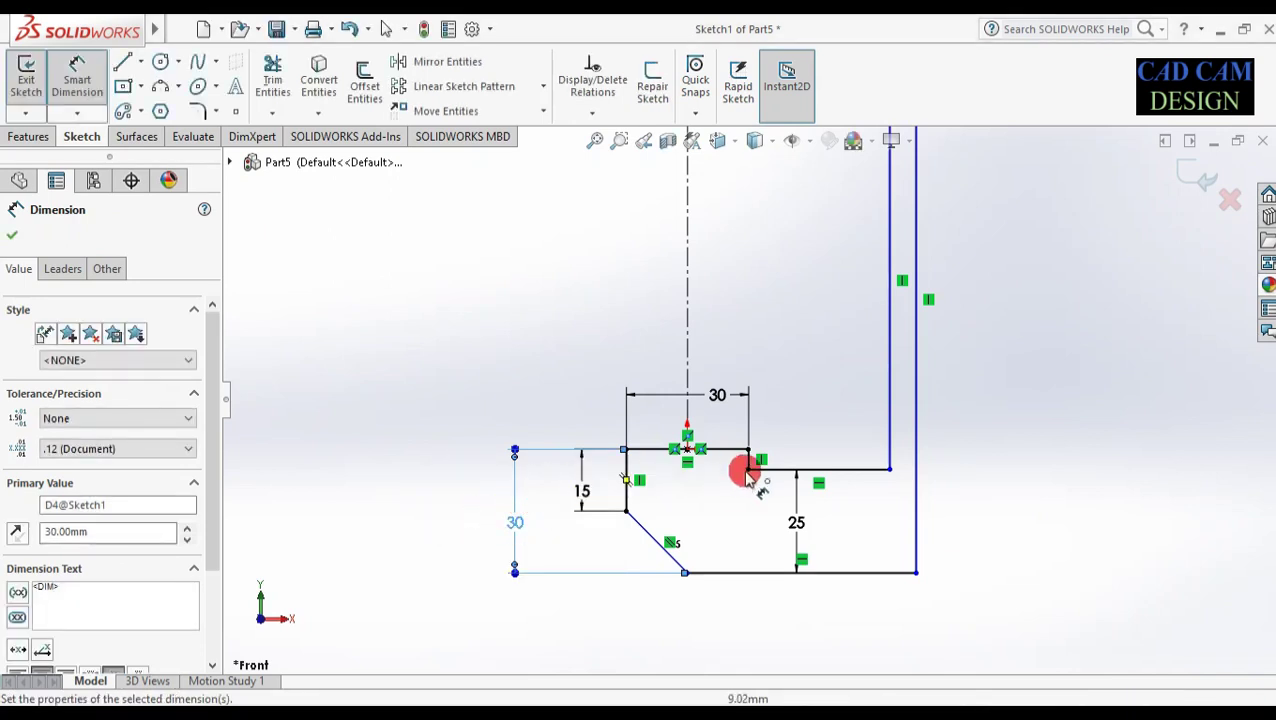
- Dimension the jaw opening between the lower pad's top edge and the upper arm's underside as 120 mm
scroll(849, 465, up, 3)
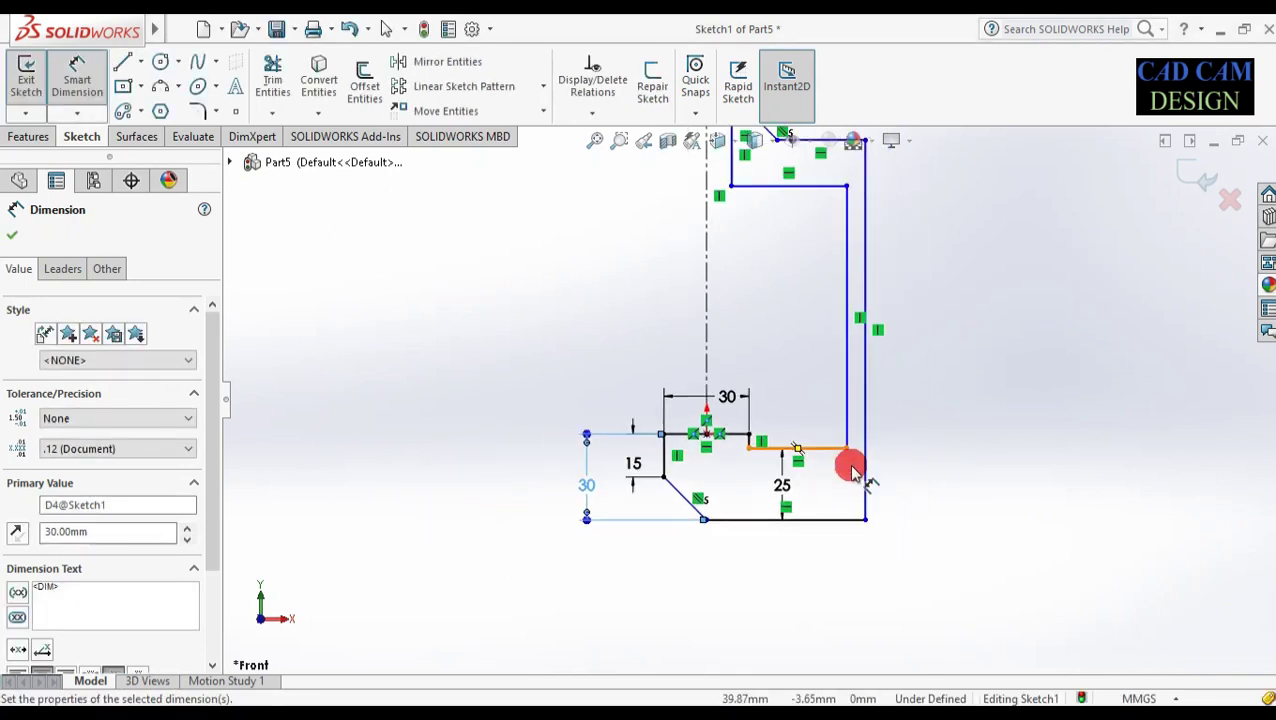
scroll(838, 285, down, 1)
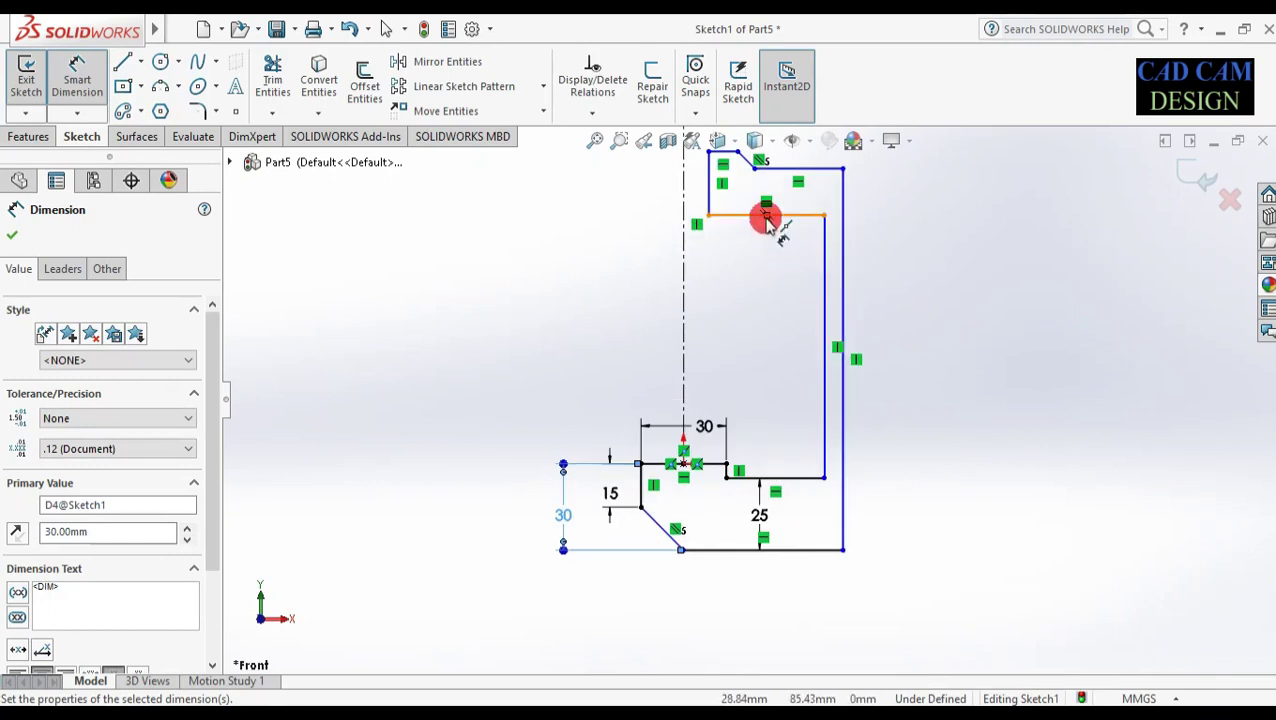
drag(733, 215, 655, 460)
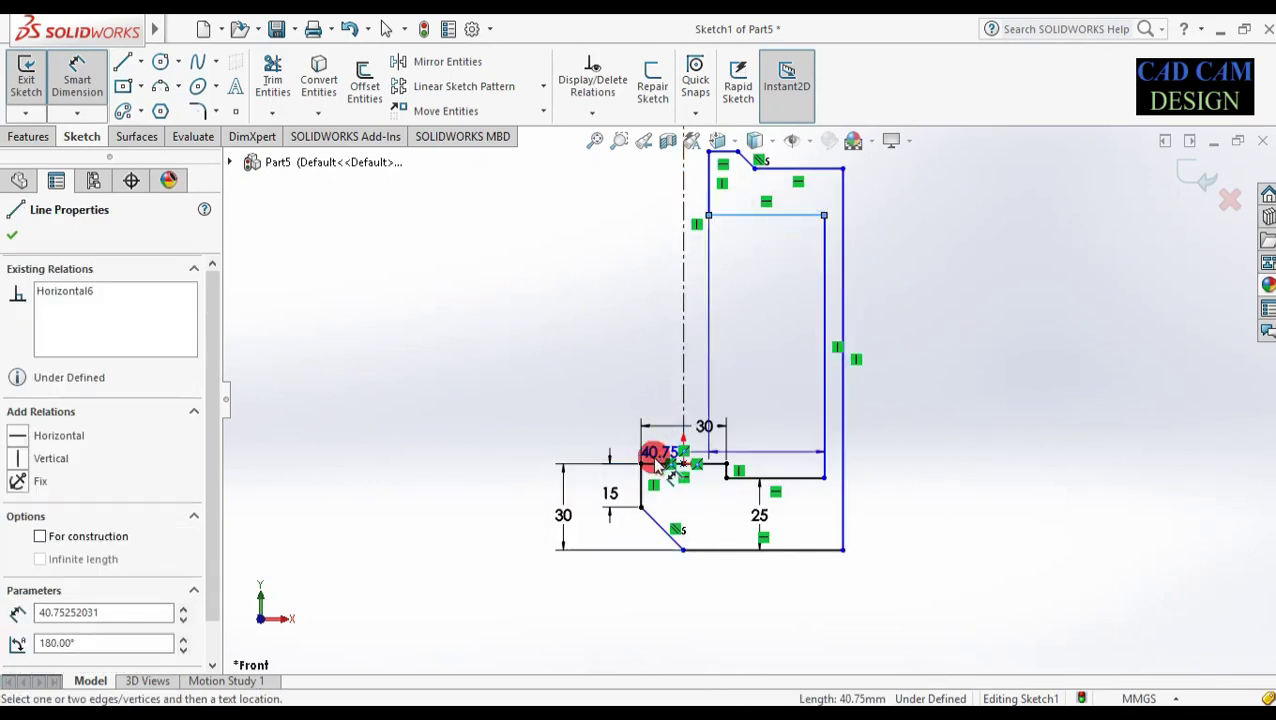
click(479, 421)
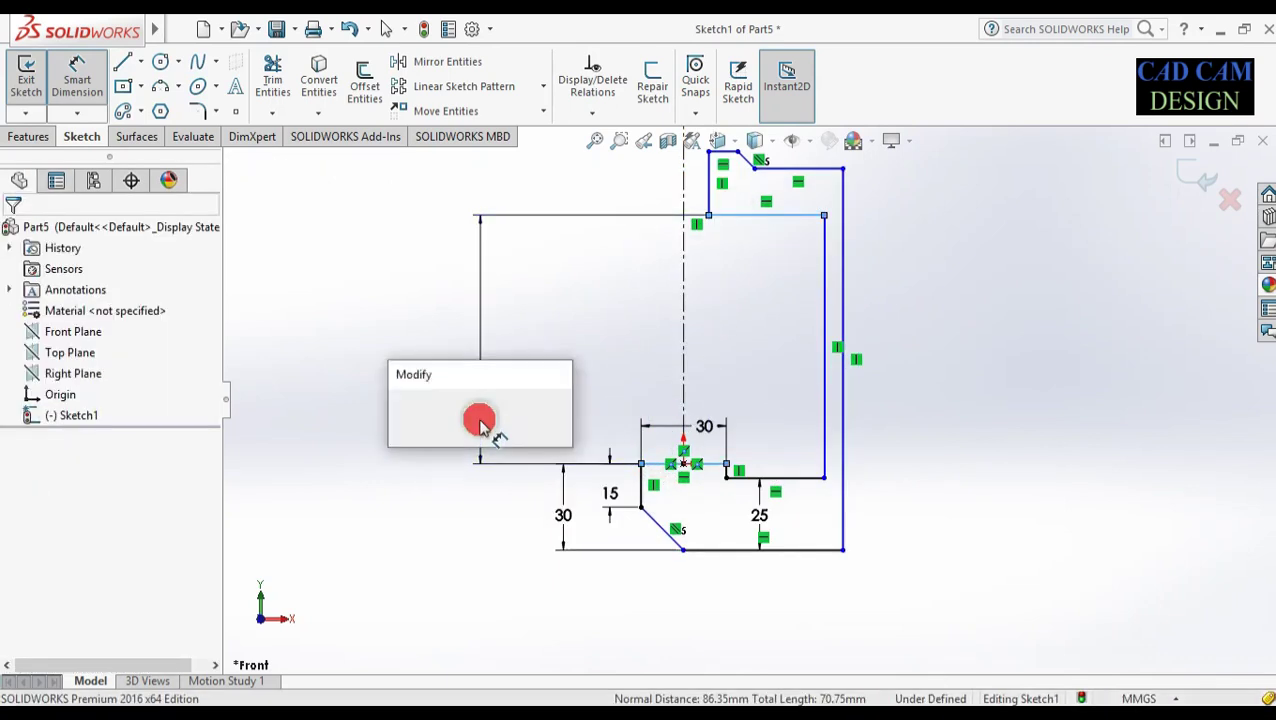
text(120)
key(Return)
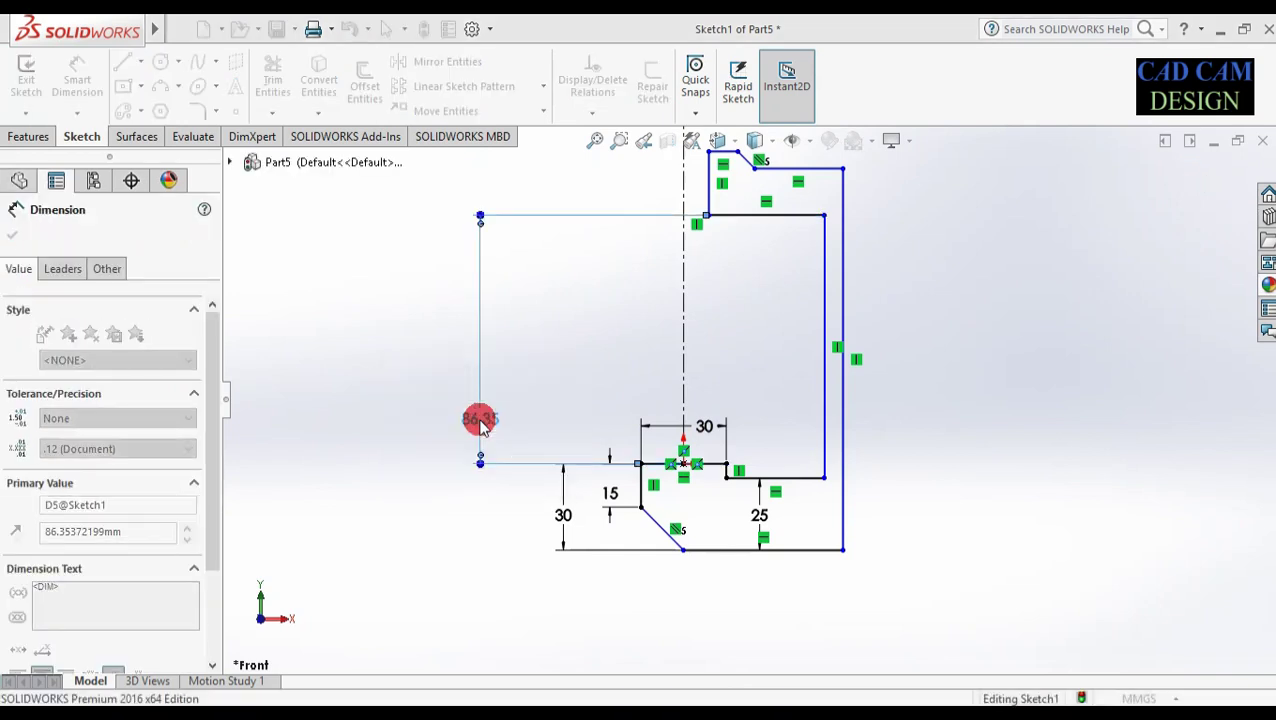
scroll(660, 390, up, 3)
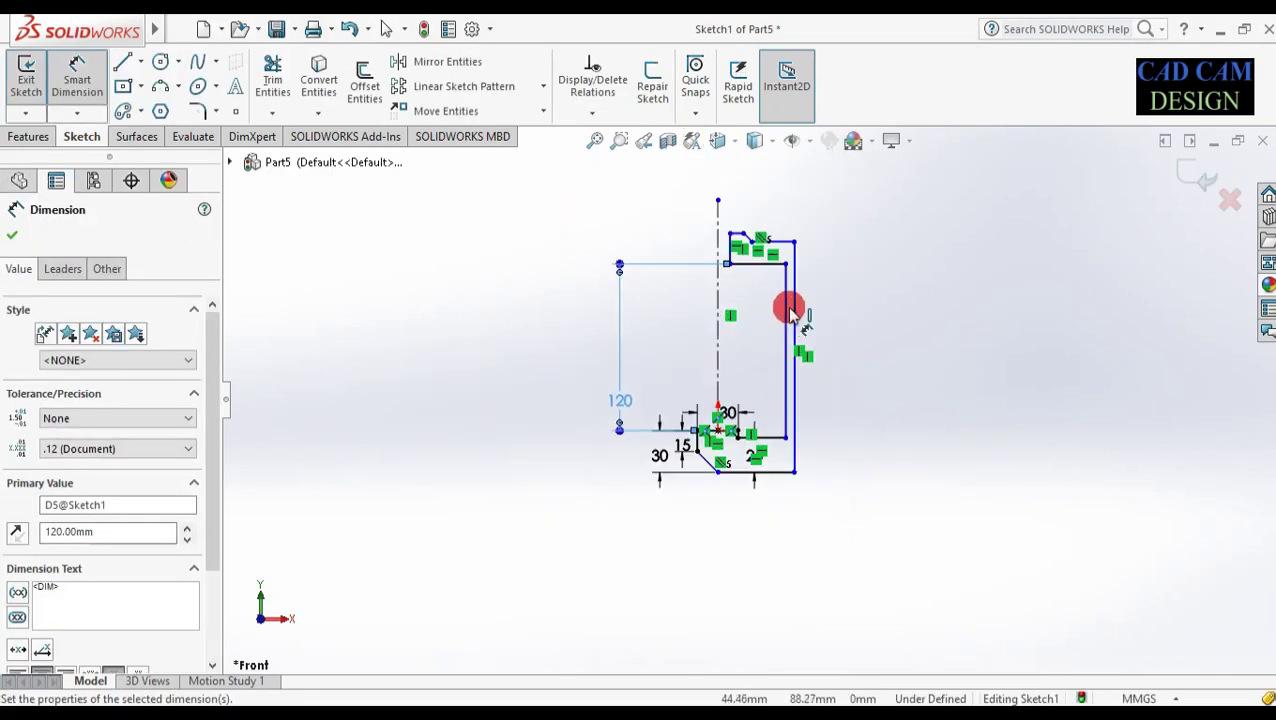
- Dimension the thickness of the frame's vertical back between its inner and outer edges as 25 mm
scroll(787, 322, down, 3)
click(778, 500)
click(792, 496)
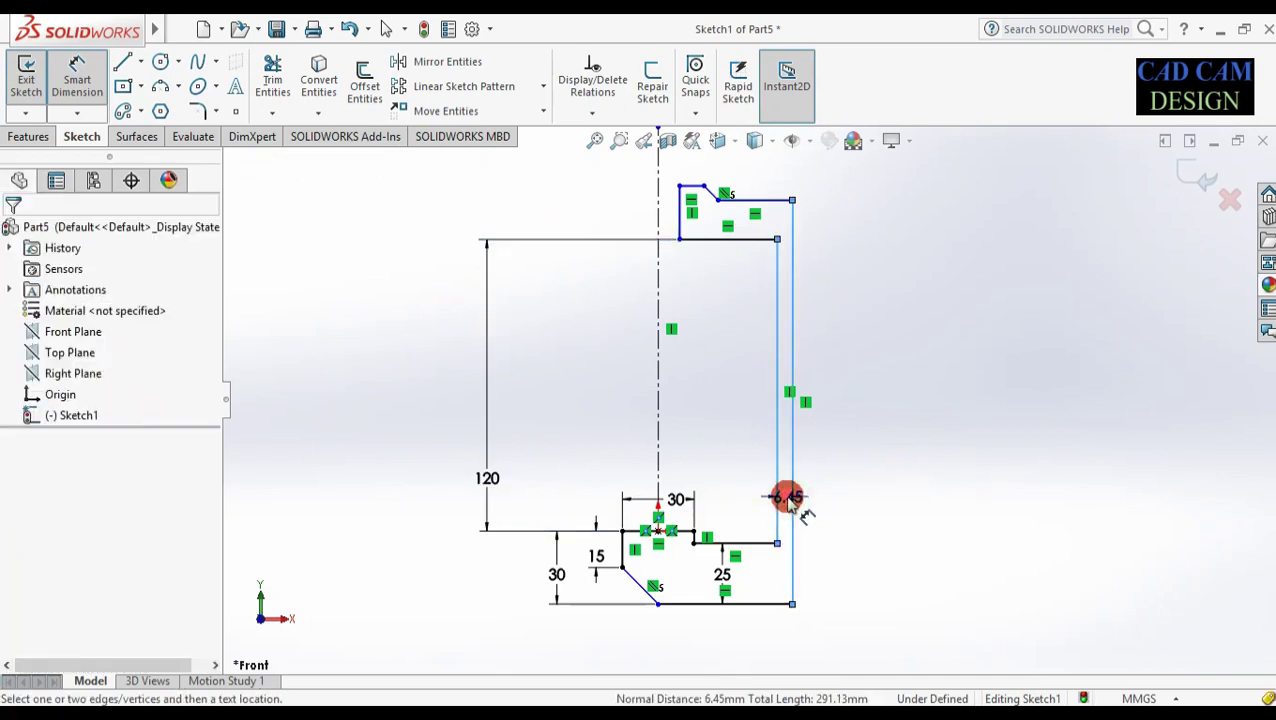
click(787, 498)
text(25)
key(Return)
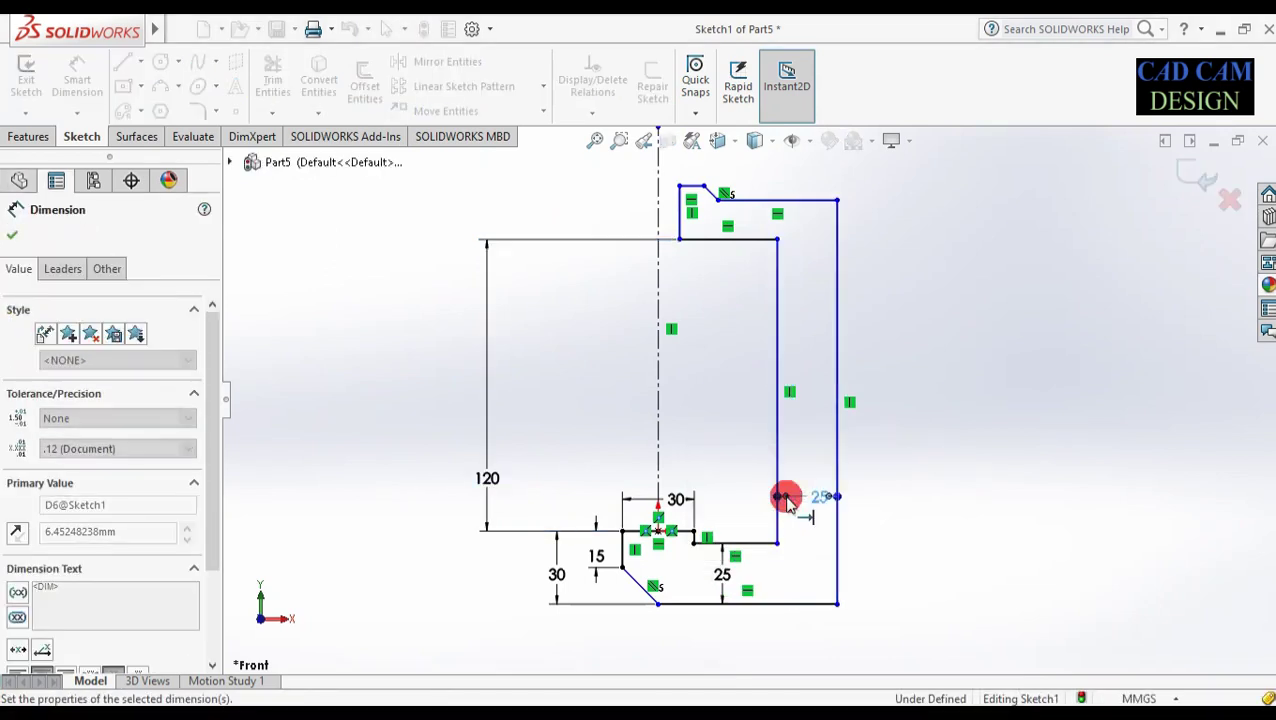
- Dimension the upper arm's thickness between its top edge and underside as 25 mm
click(762, 201)
click(757, 240)
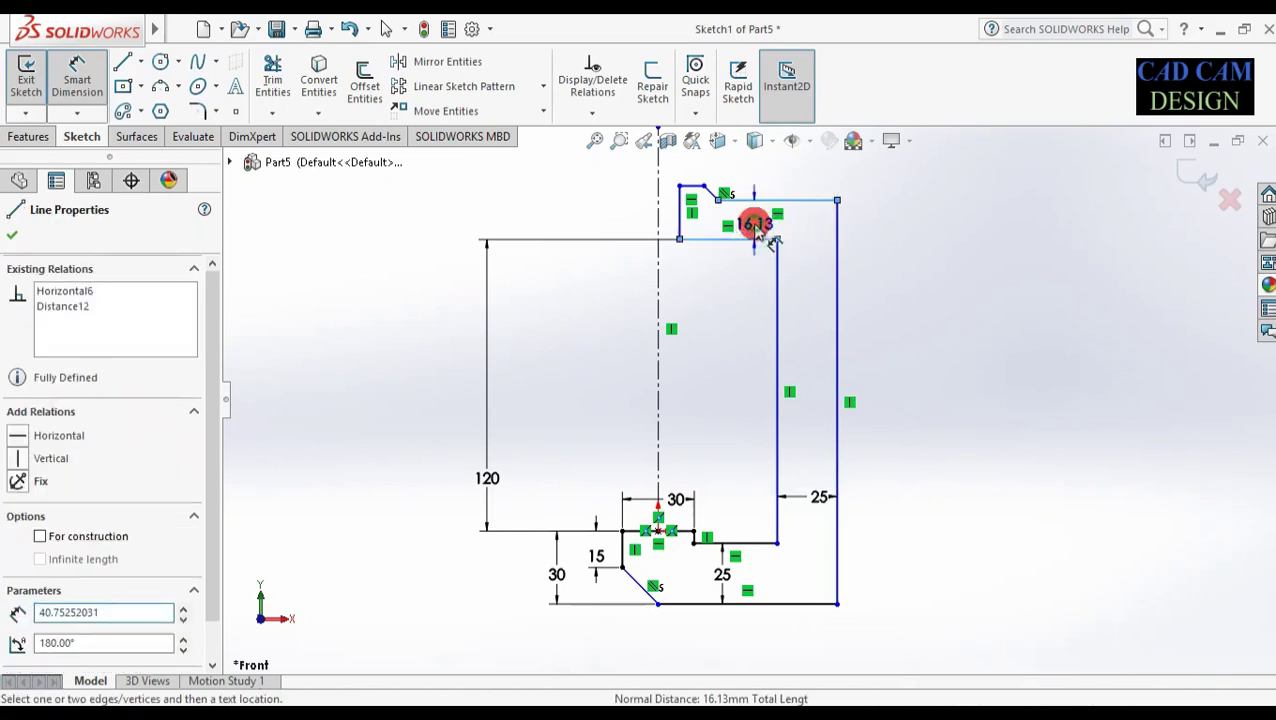
click(752, 226)
text(25)
key(Return)
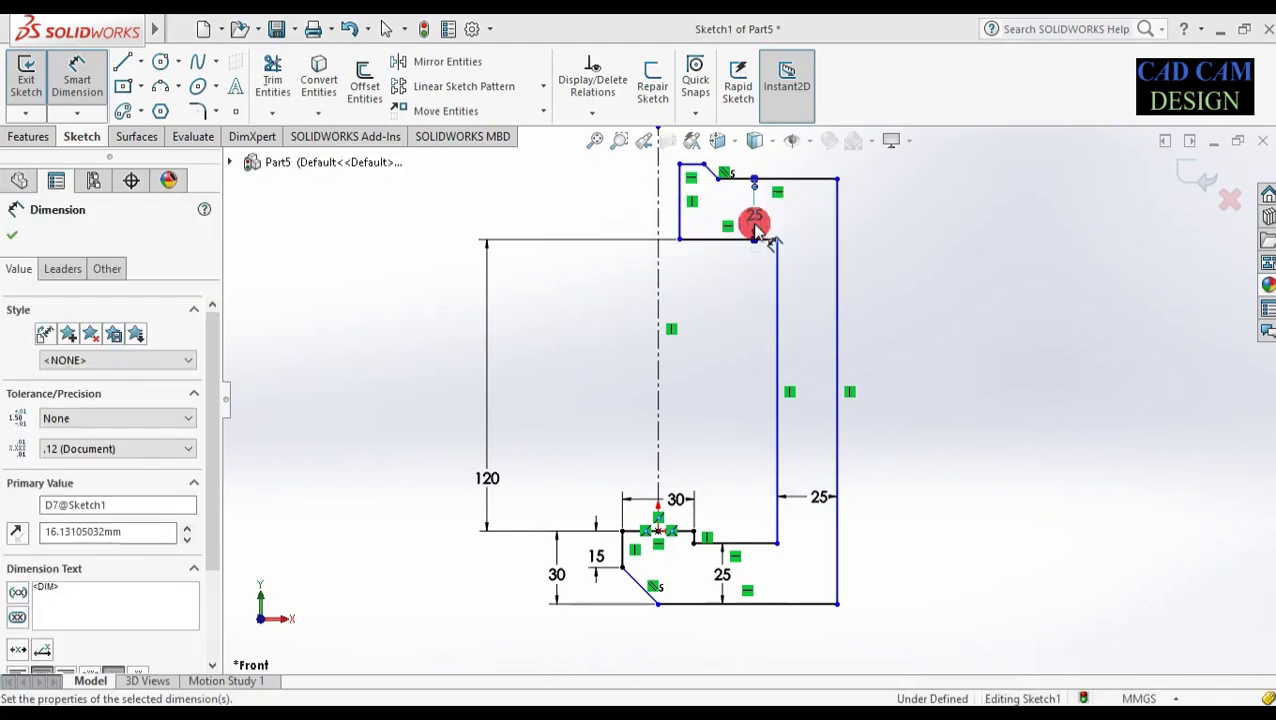
- Dimension the vertical front edge of the upper arm's raised end as 40 mm
click(680, 190)
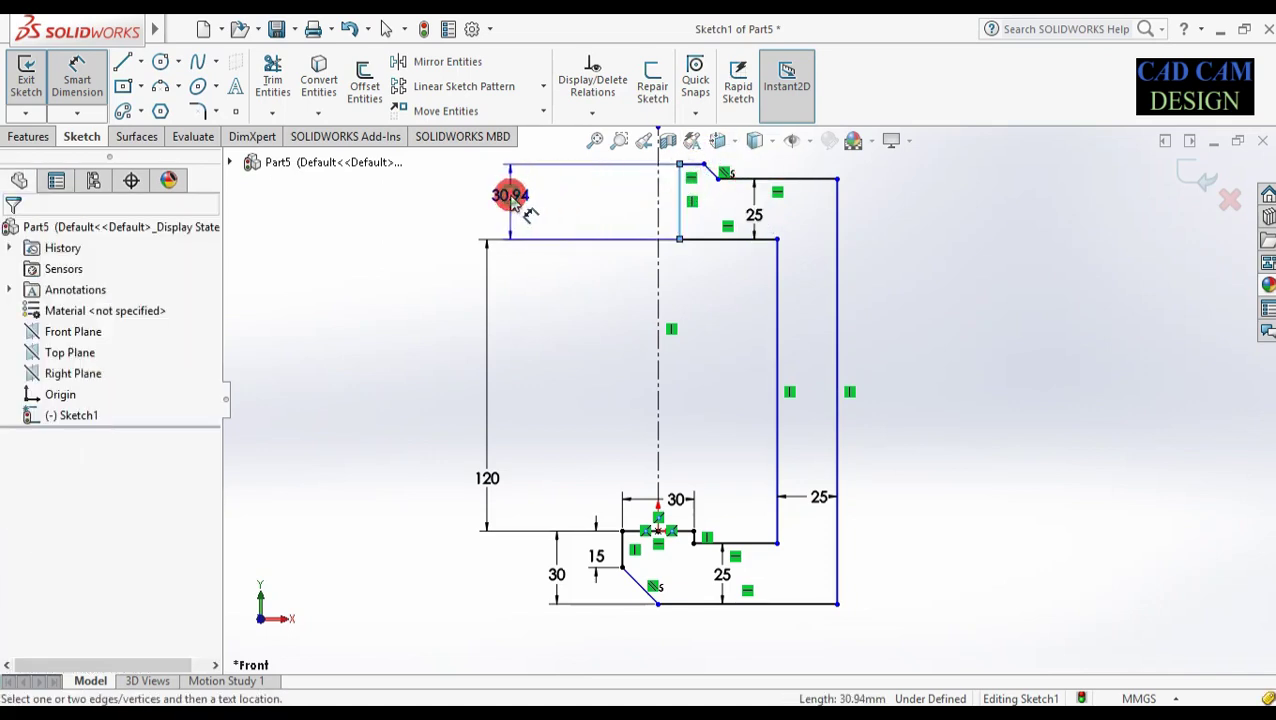
click(511, 200)
text(40)
key(Return)
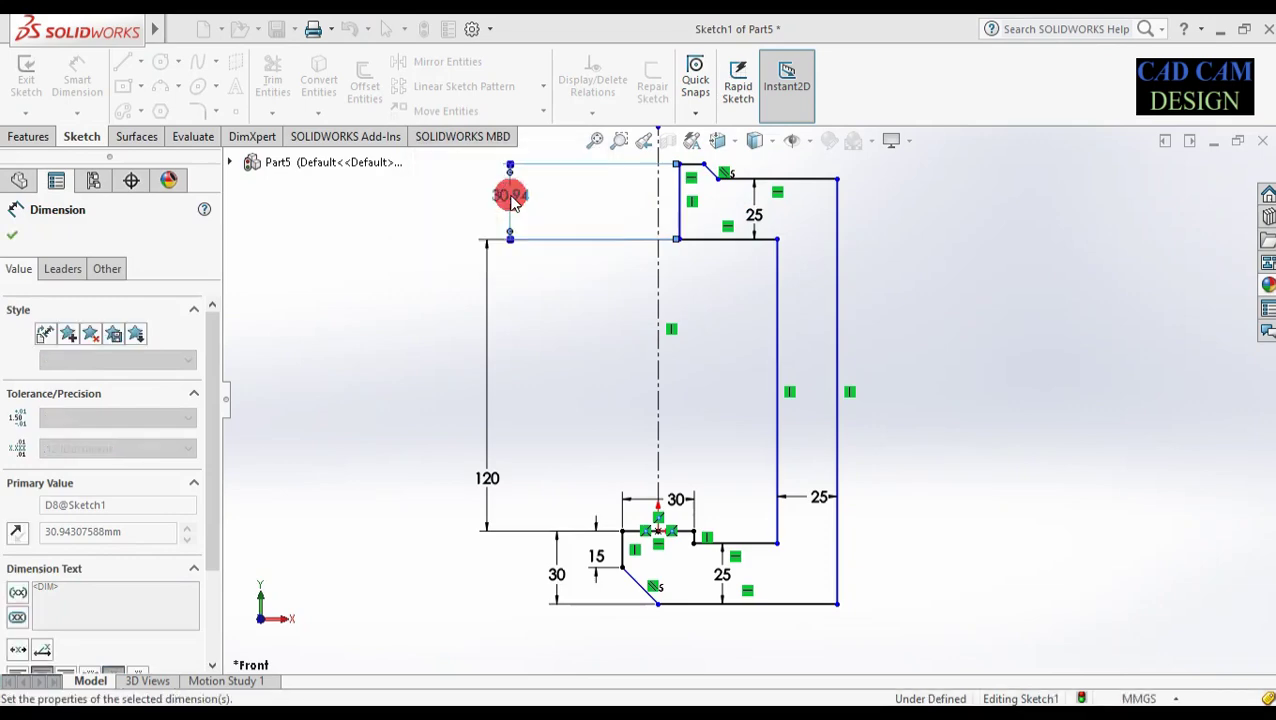
text(40)
key(Return)
scroll(742, 190, down, 2)
scroll(800, 225, up, 2)
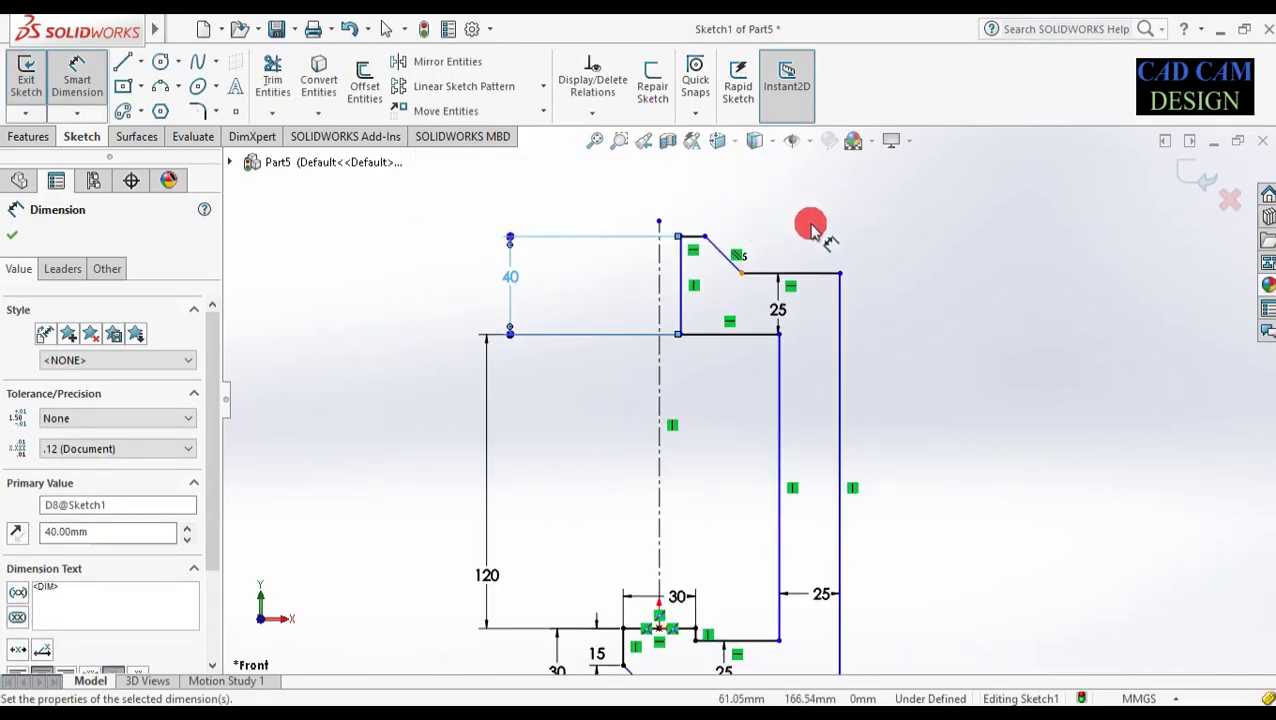
- Dimension the upper arm's horizontal top edge, from the slanted line to the outer corner, as 50 mm
scroll(812, 228, down, 2)
click(817, 310)
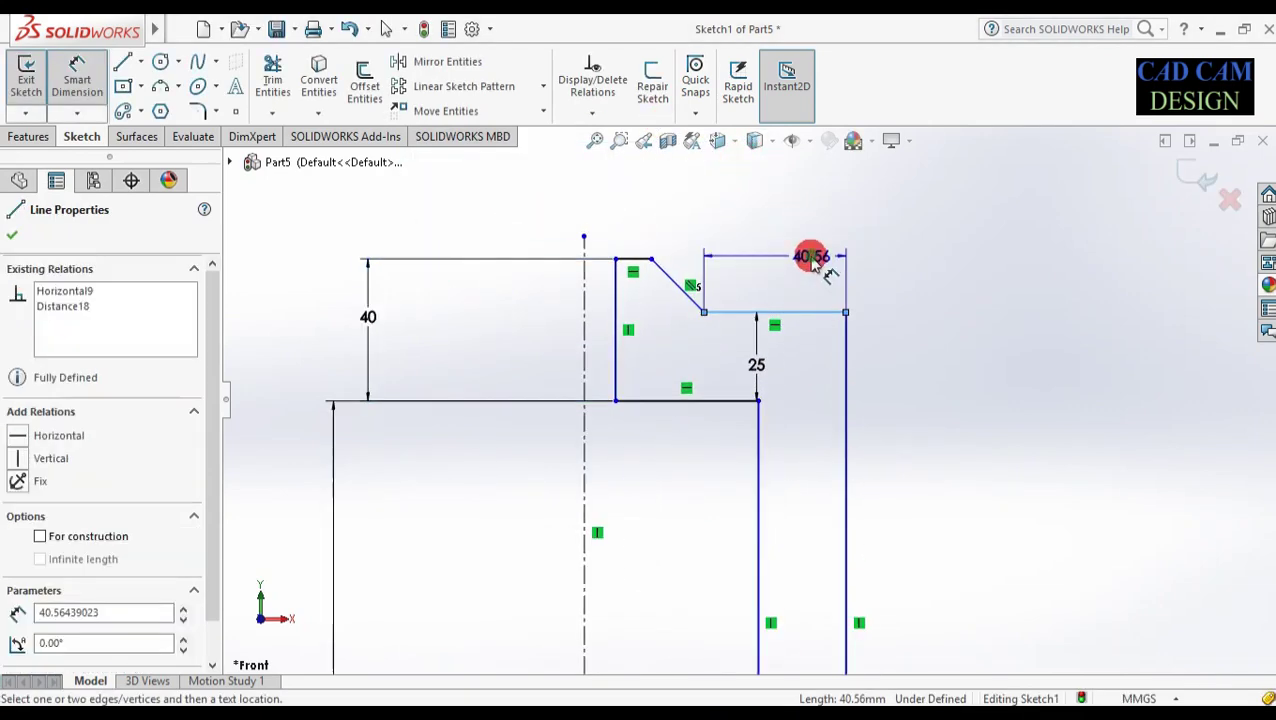
click(812, 258)
text(50)
key(Return)
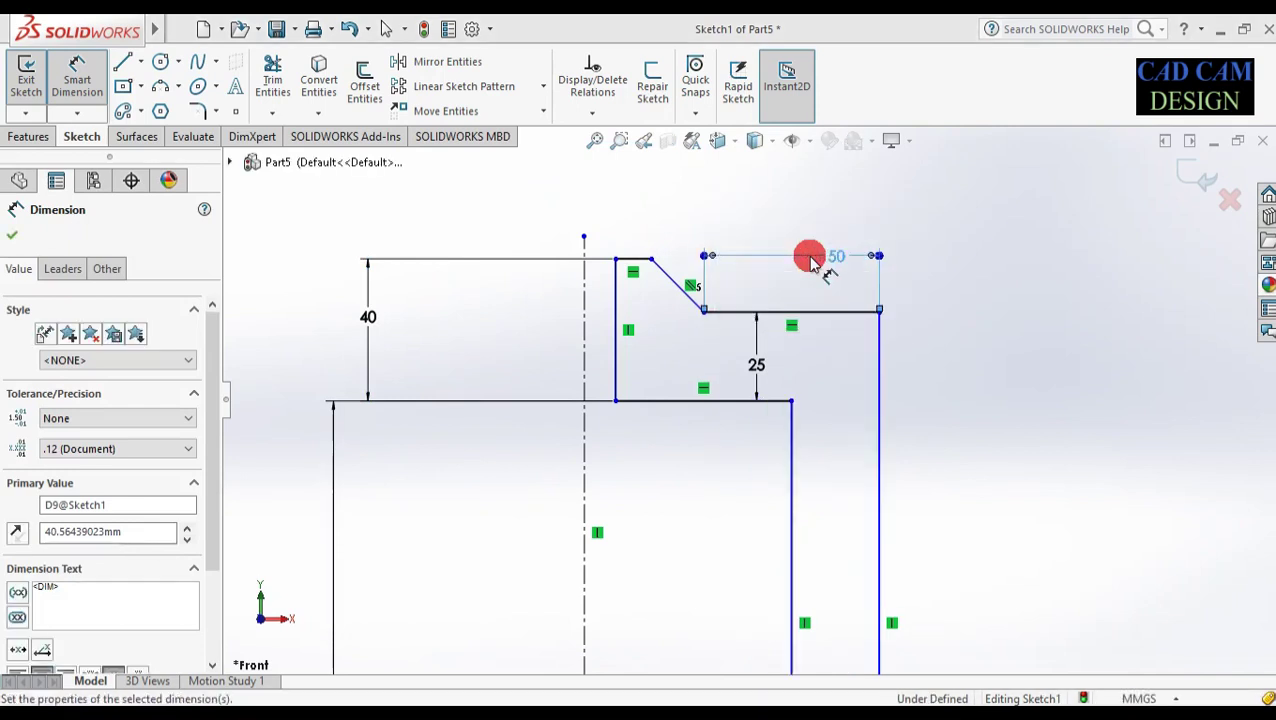
- Dimension the short top edge of the upper arm's raised end as 10 mm
click(647, 265)
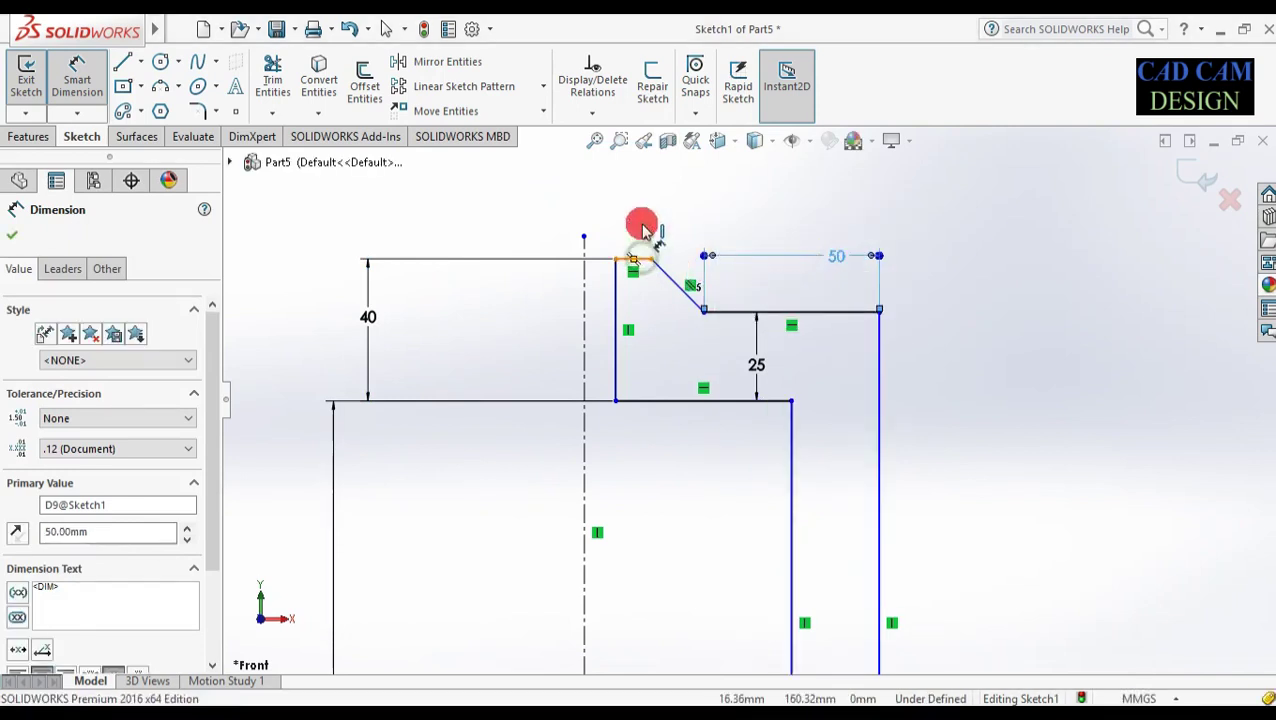
click(643, 225)
text(10)
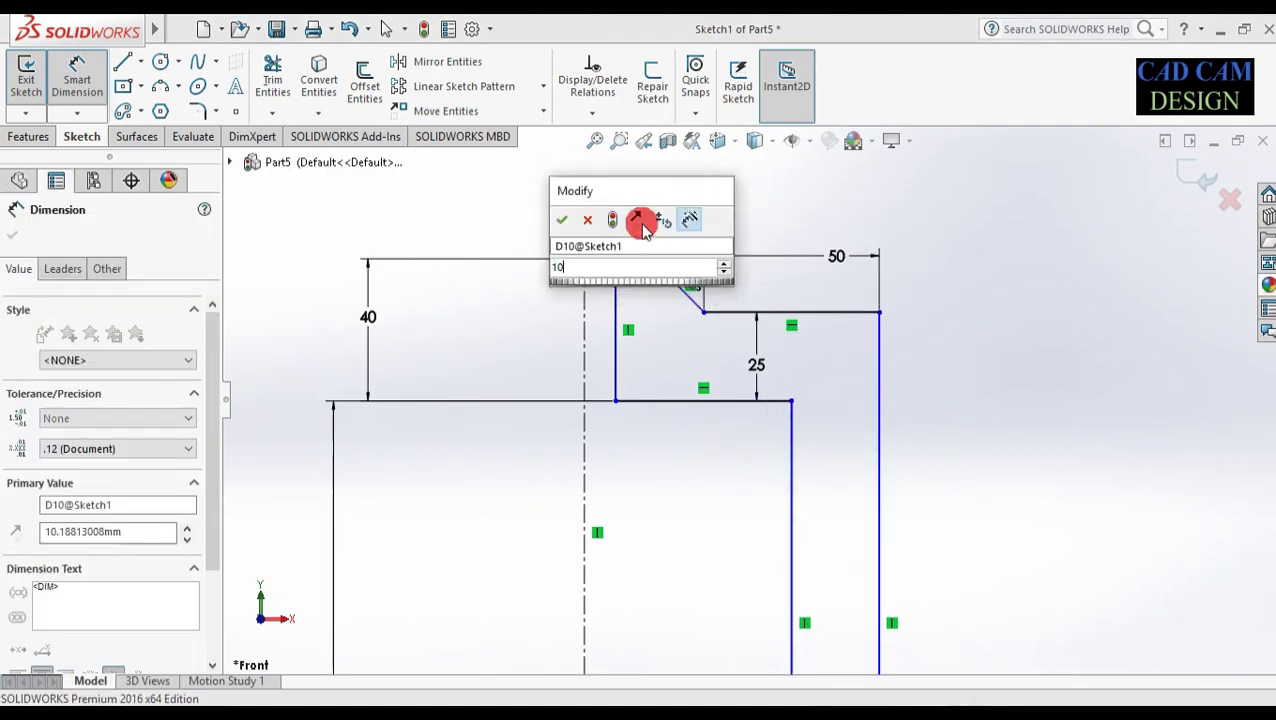
key(Return)
- Dimension the upper arm's horizontal underside as 50 mm
scroll(762, 320, up, 6)
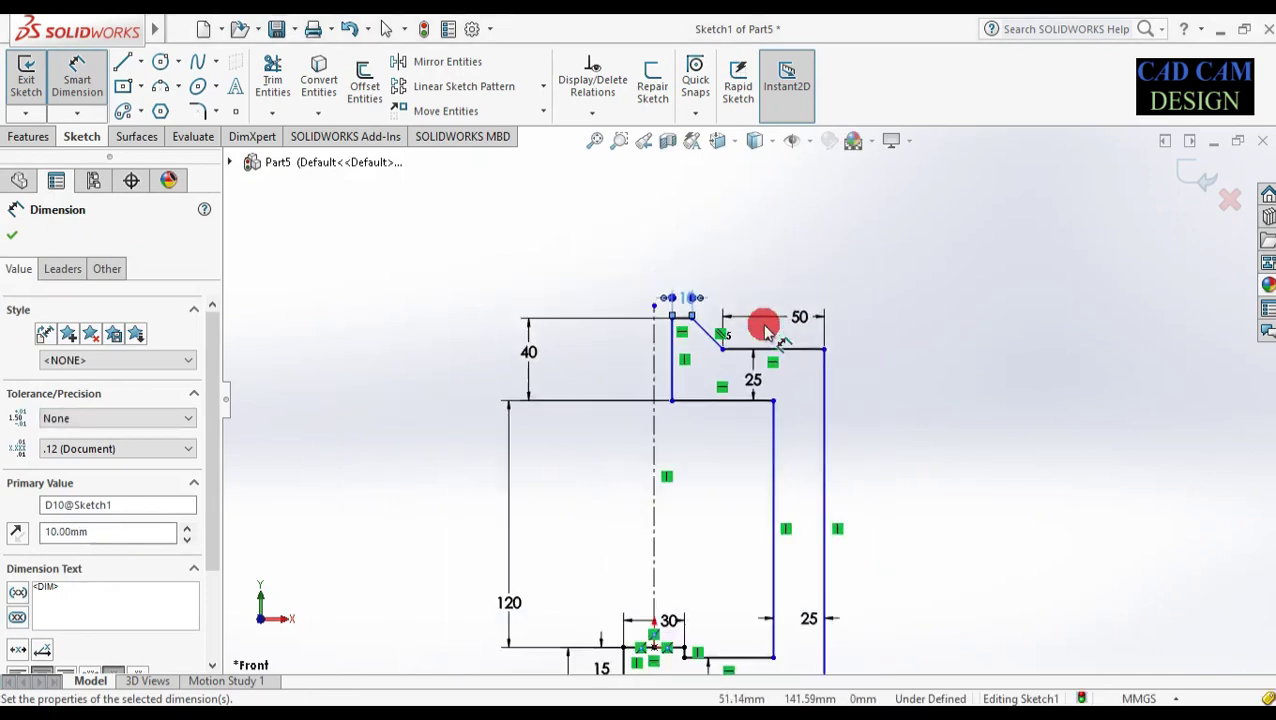
scroll(760, 322, down, 5)
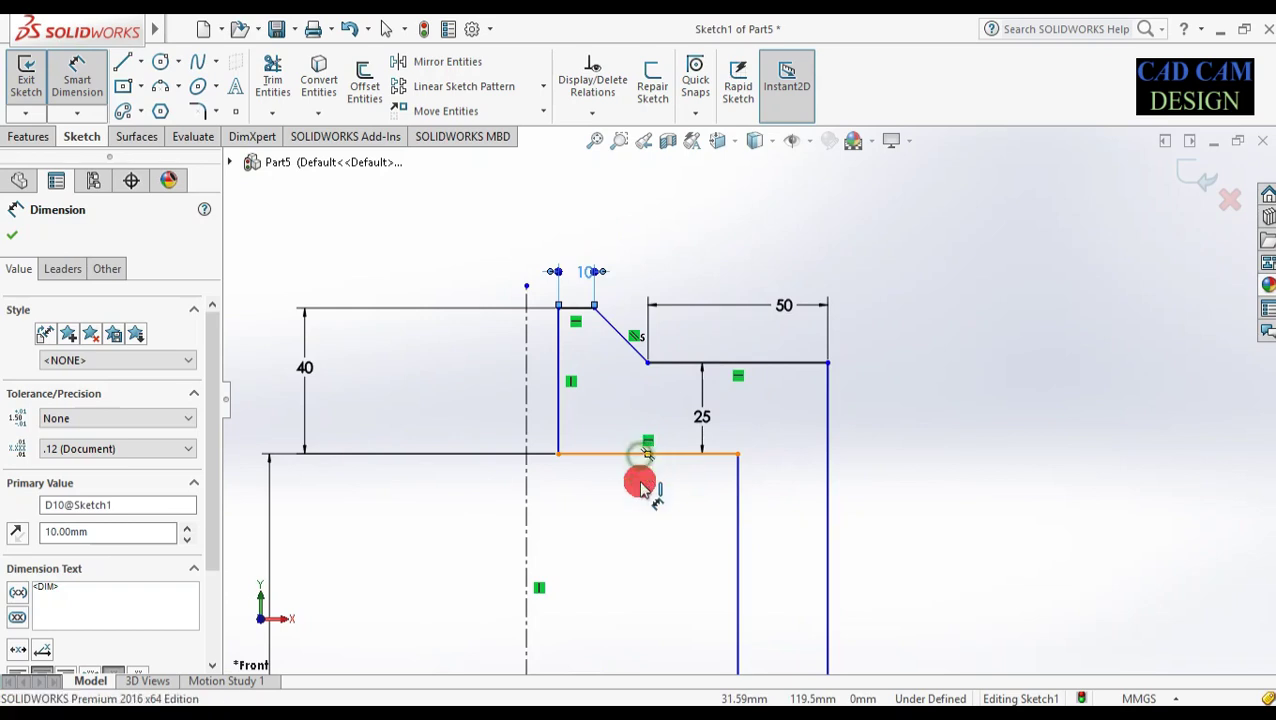
click(641, 457)
click(647, 477)
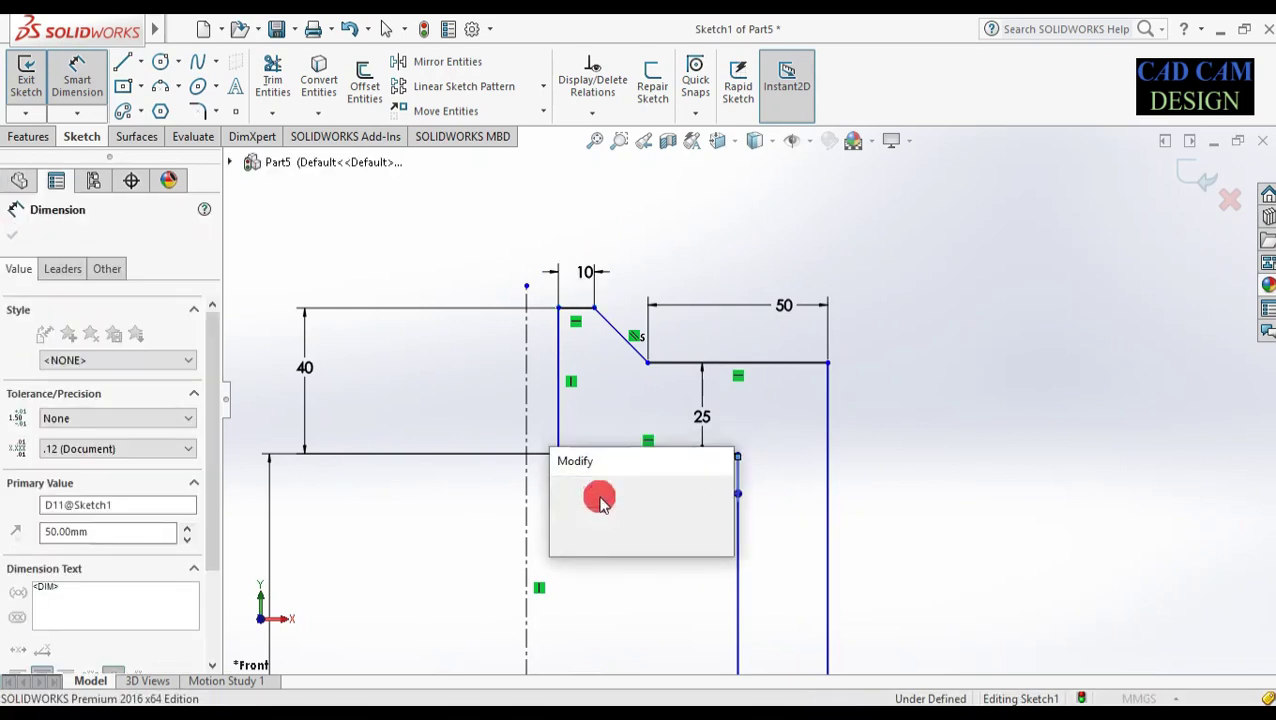
click(563, 491)
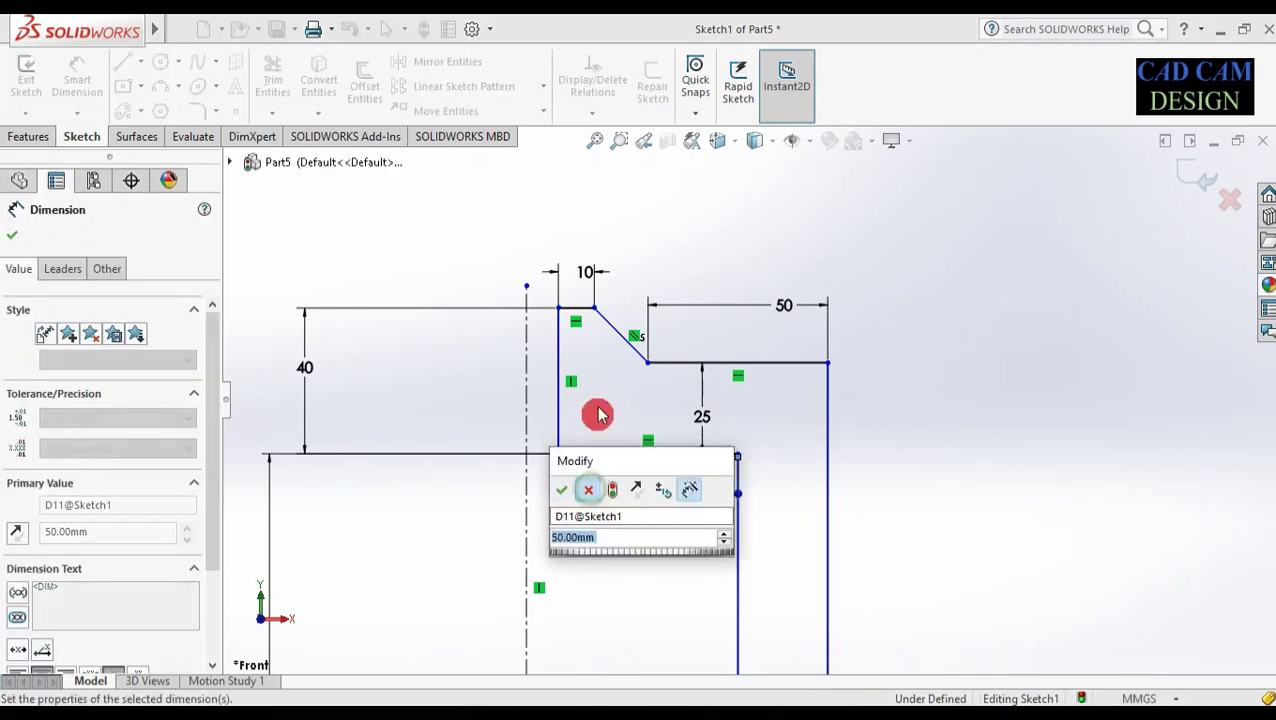
- Dimension the distance from the vertical centerline to the upper arm's front edge as 9 mm
click(556, 350)
click(548, 358)
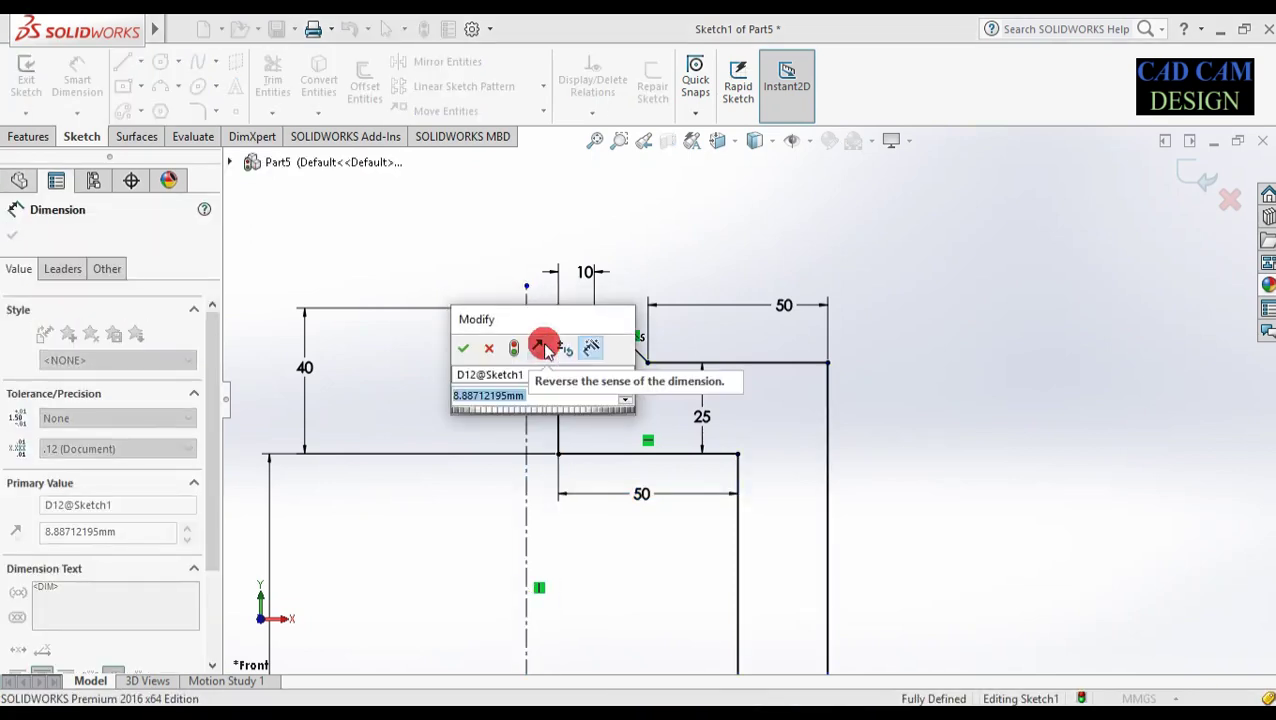
text(9)
key(Return)
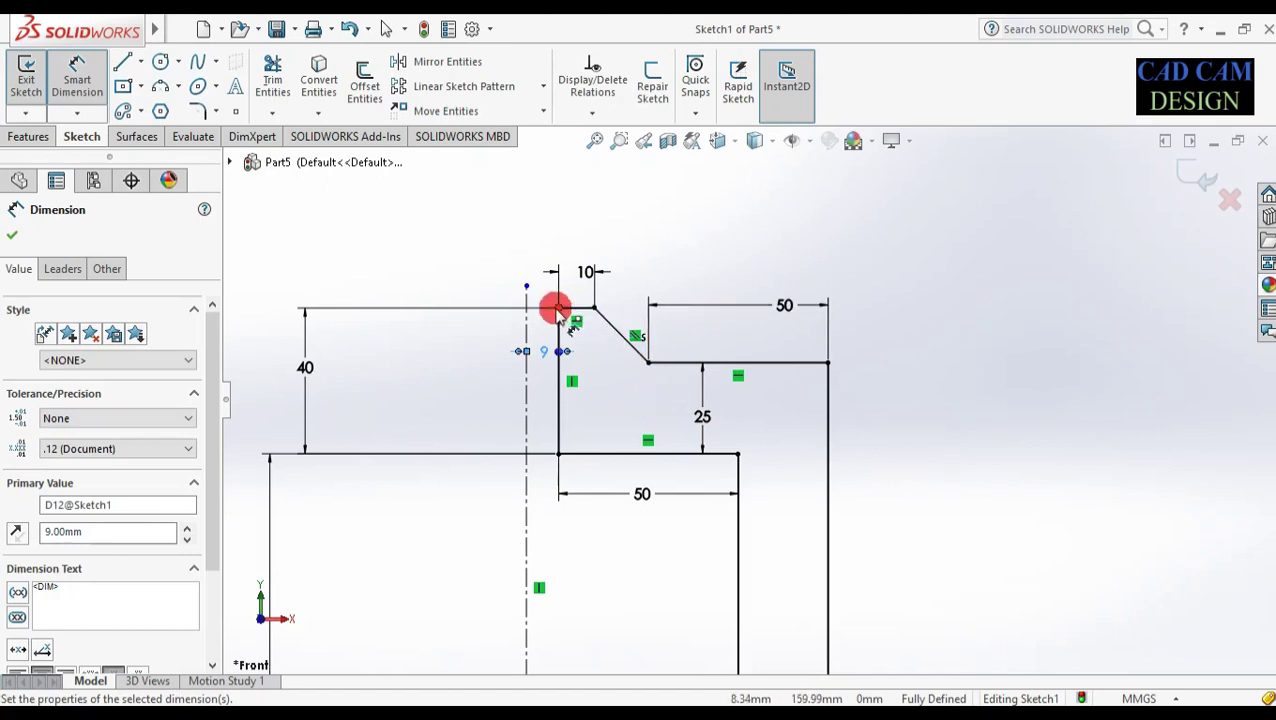
click(583, 319)
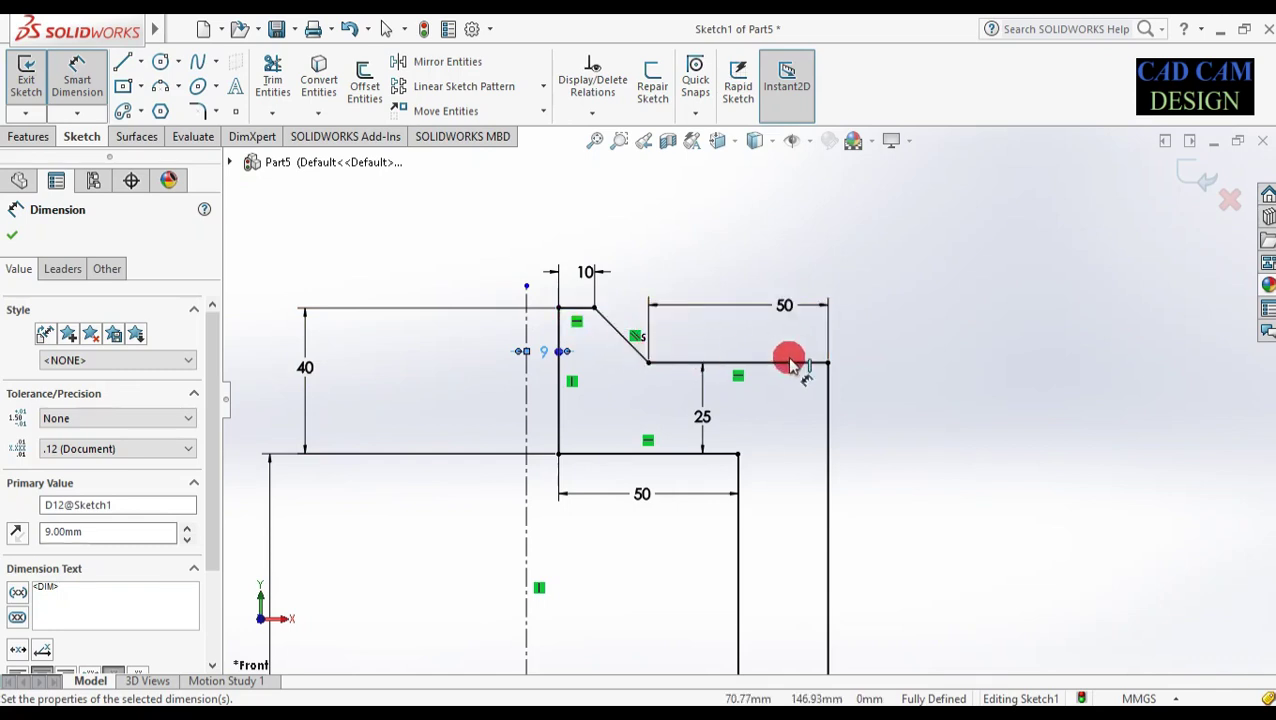
- Select the two outer and two inner corners of the frame's vertical back for 10 mm sketch fillets
scroll(790, 366, up, 3)
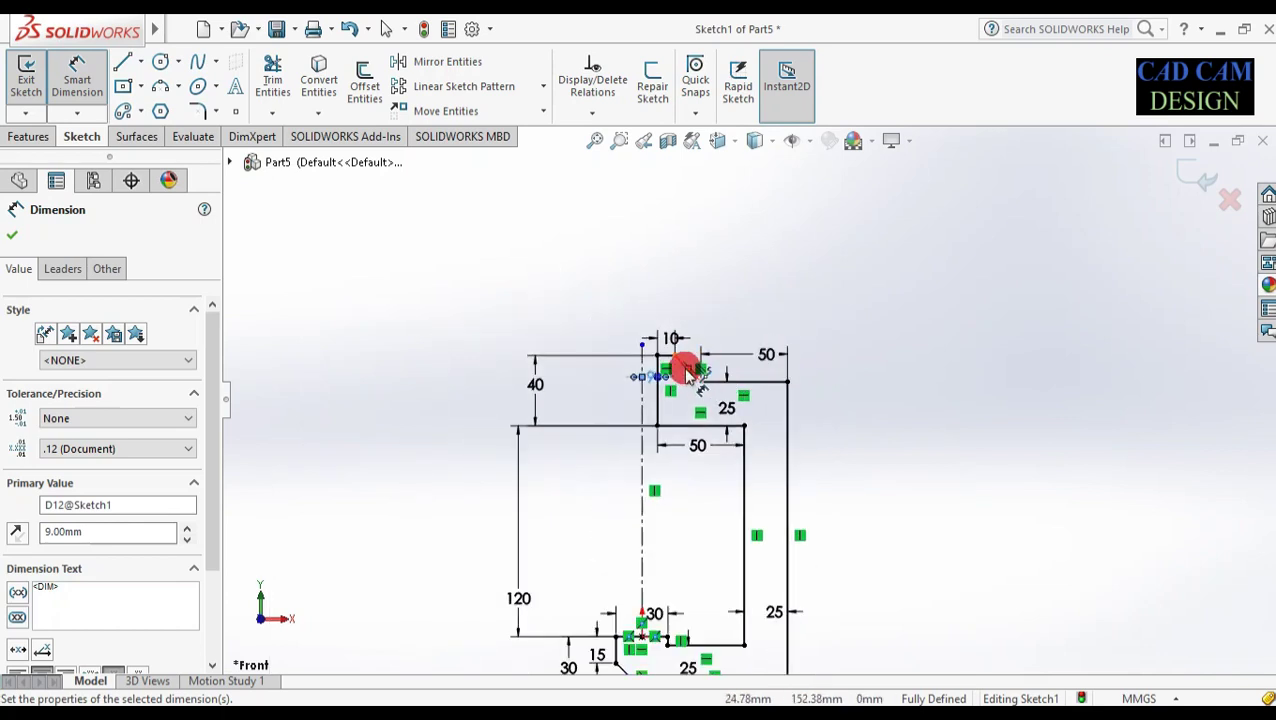
click(703, 447)
scroll(740, 420, up, 3)
scroll(755, 505, down, 5)
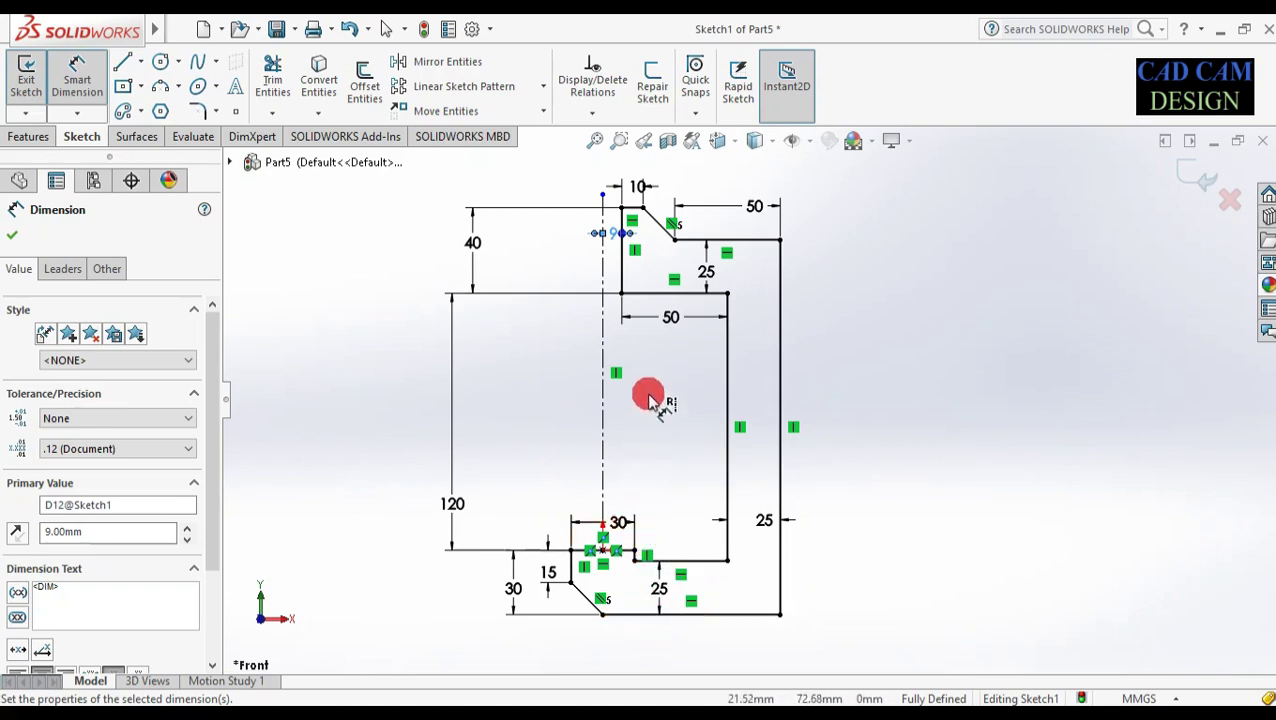
click(197, 111)
click(750, 242)
click(781, 280)
click(778, 605)
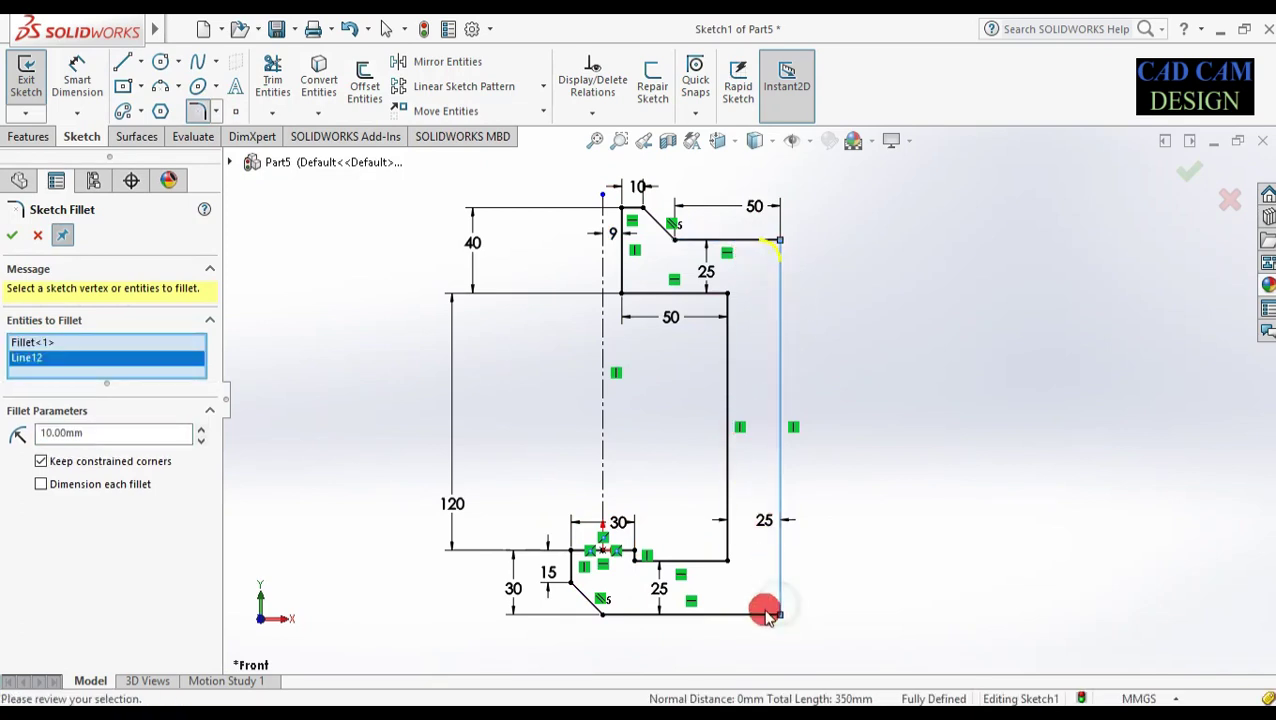
click(712, 562)
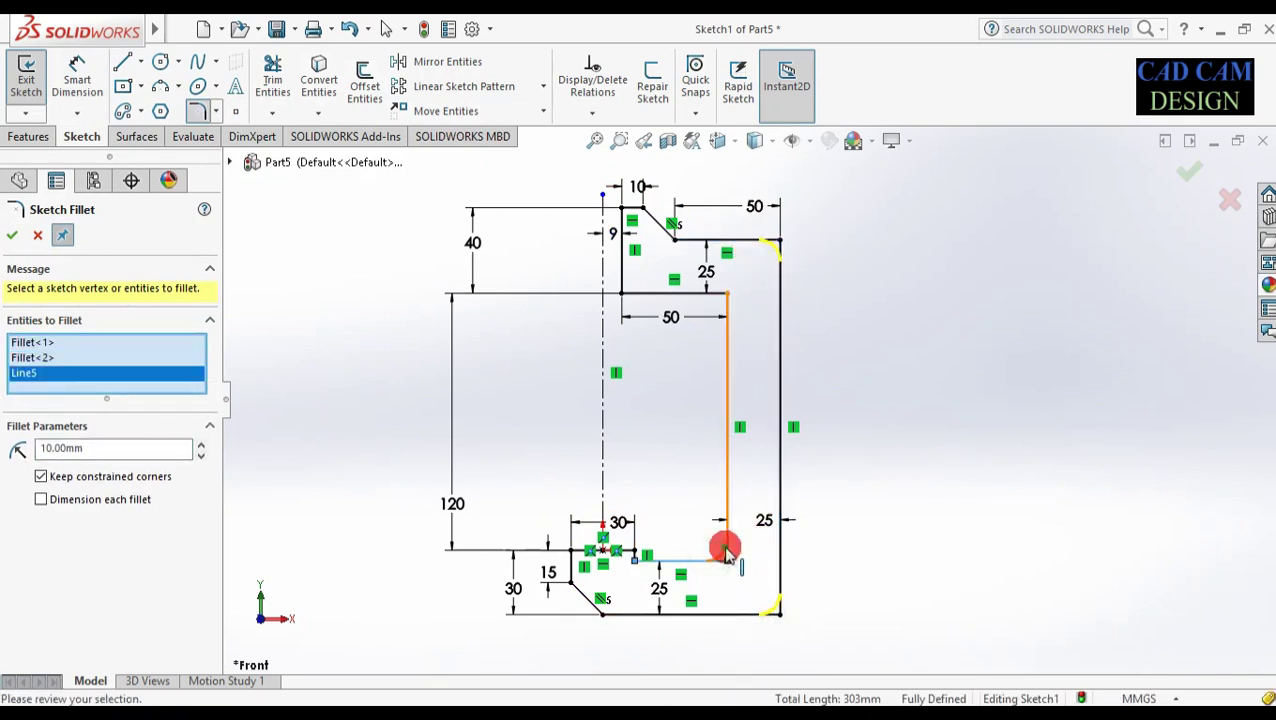
click(720, 291)
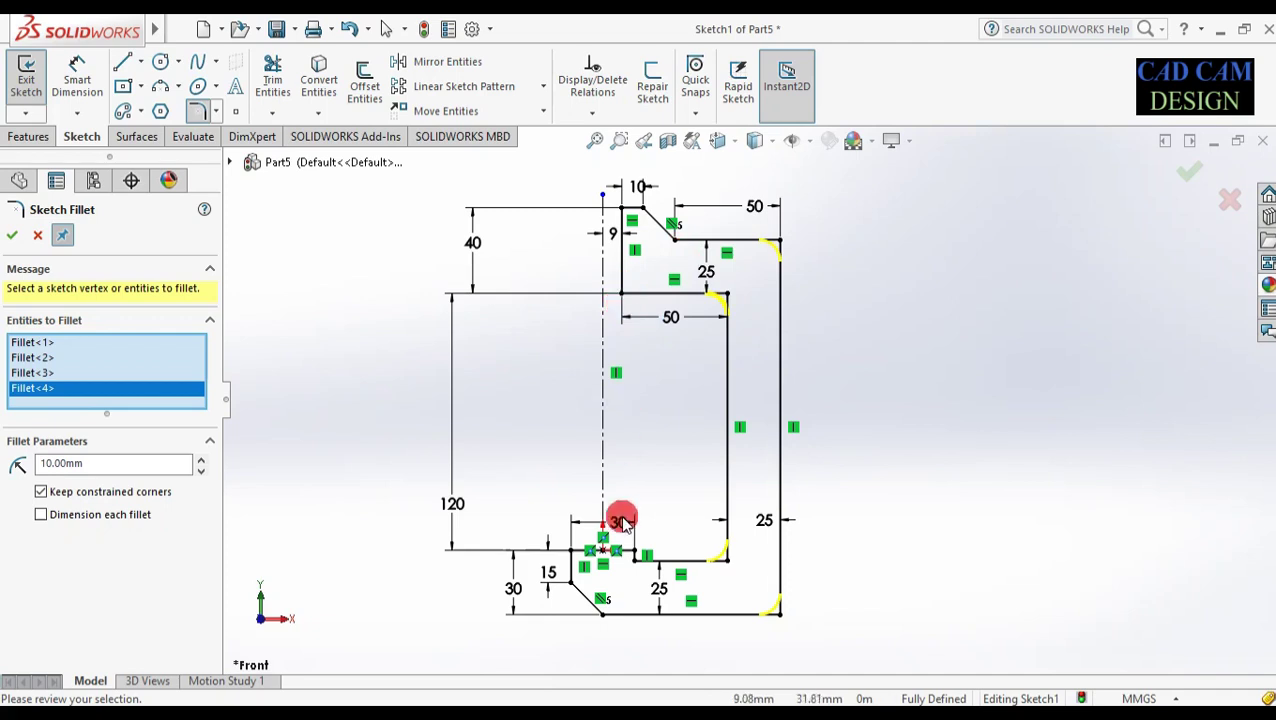
- Include both ends of the lower pad's slanted edge in the 10 mm sketch fillets and apply them
click(636, 560)
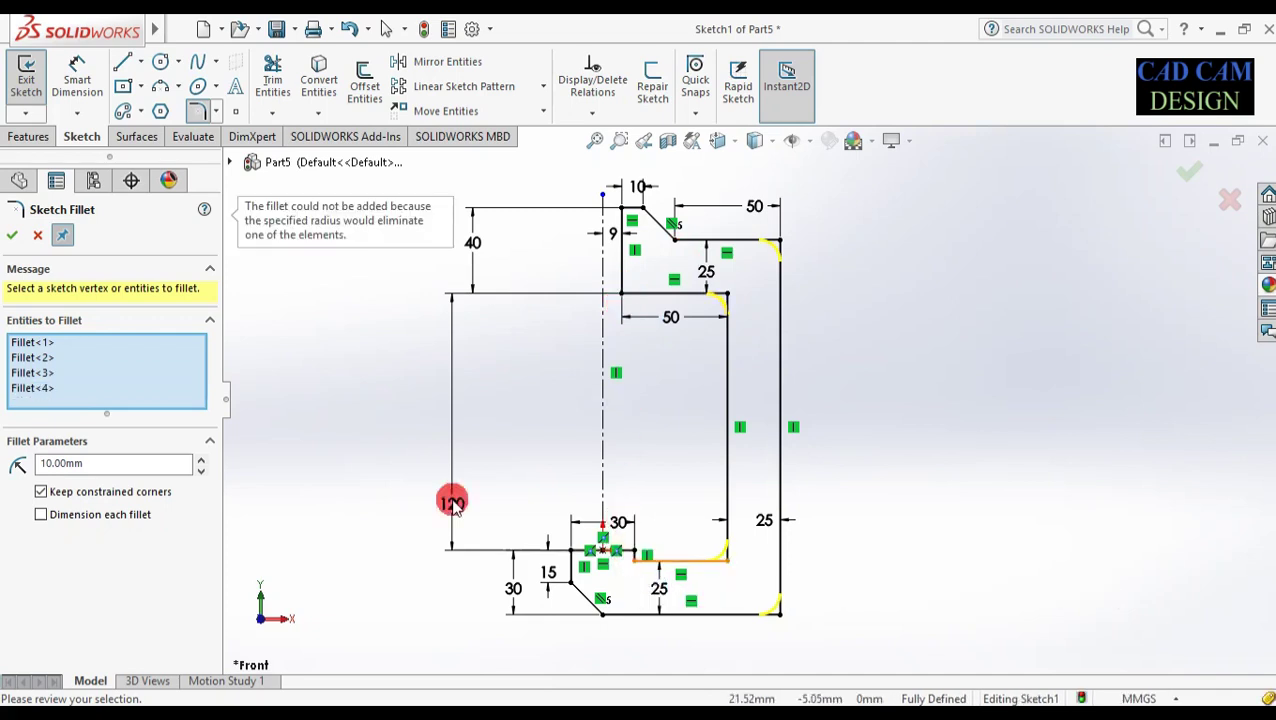
click(601, 615)
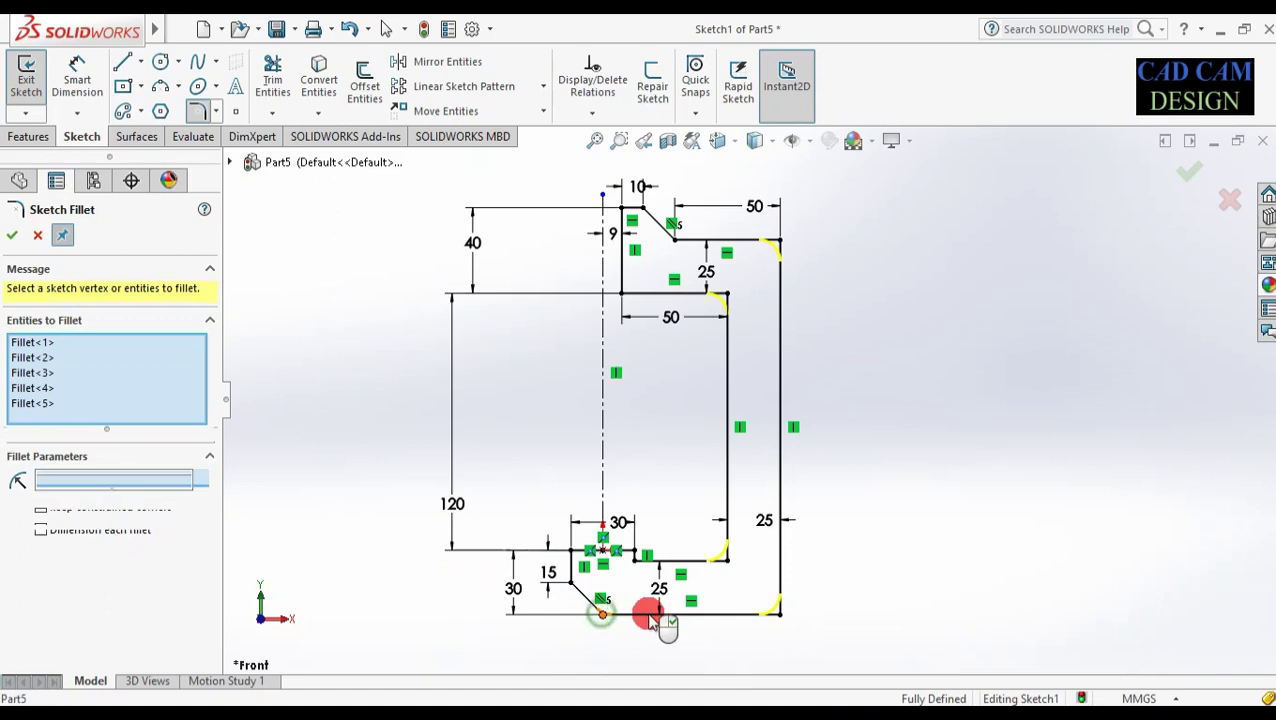
click(568, 588)
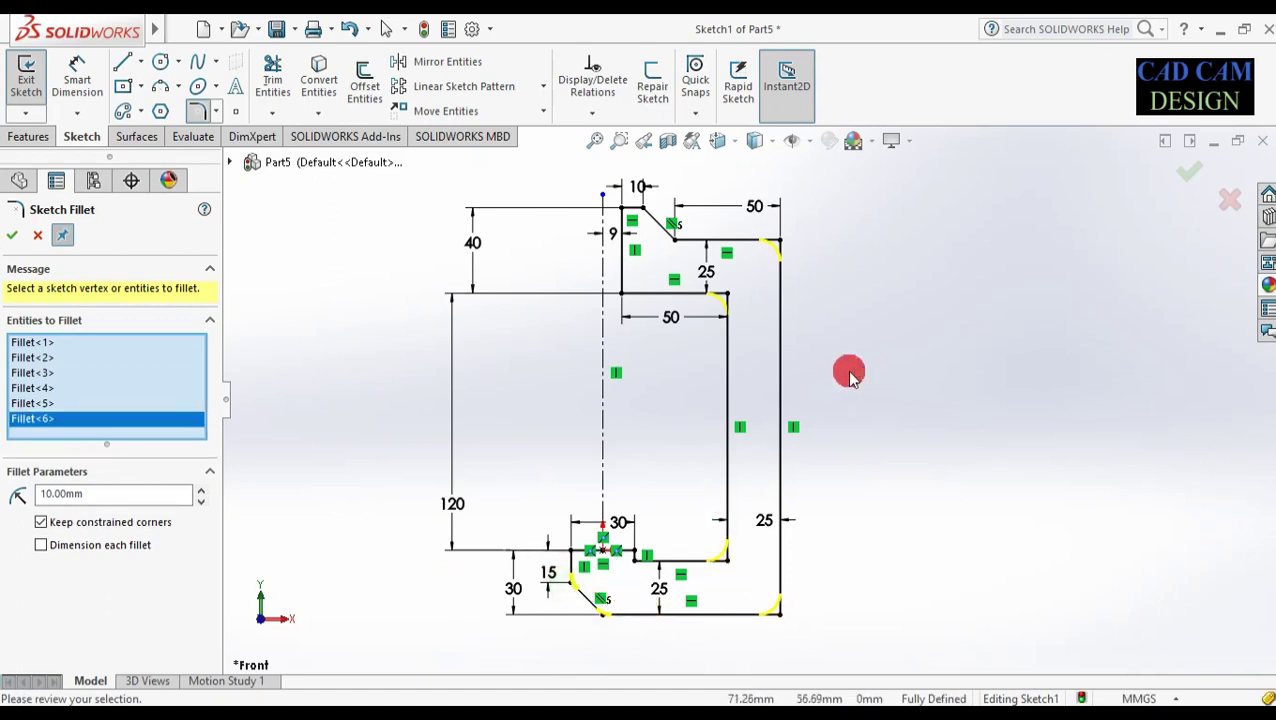
click(1190, 172)
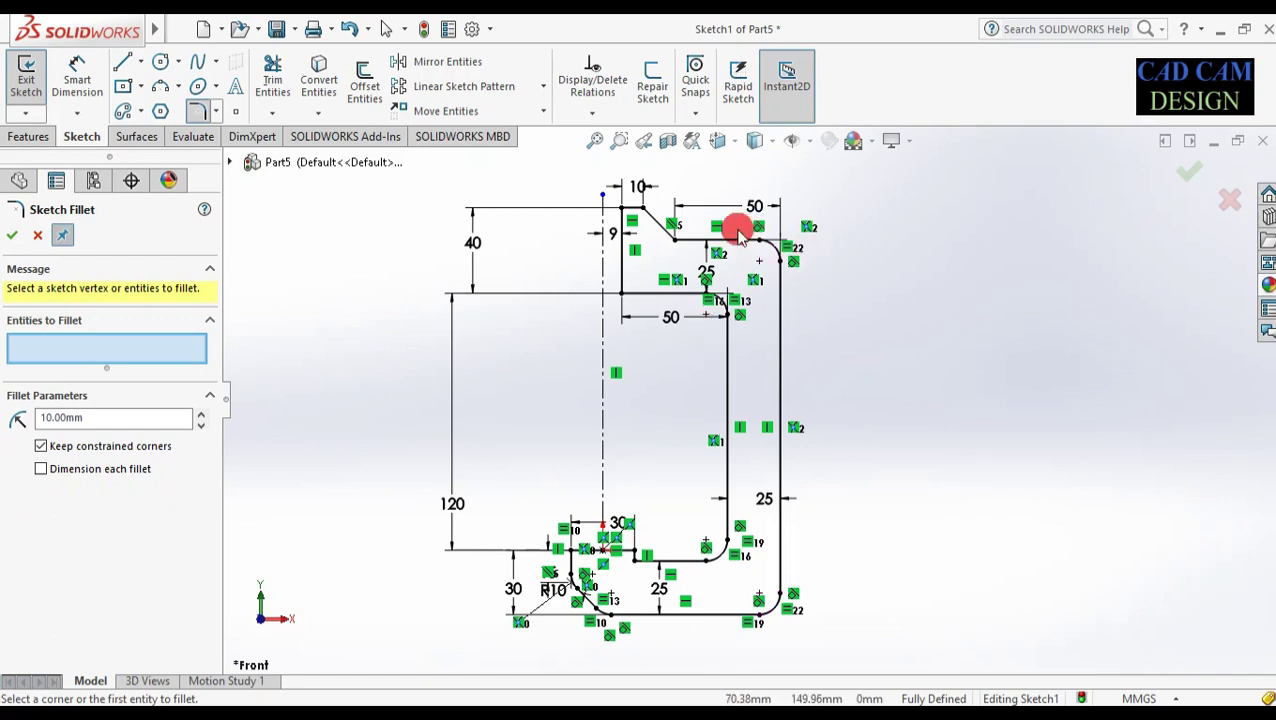
click(13, 236)
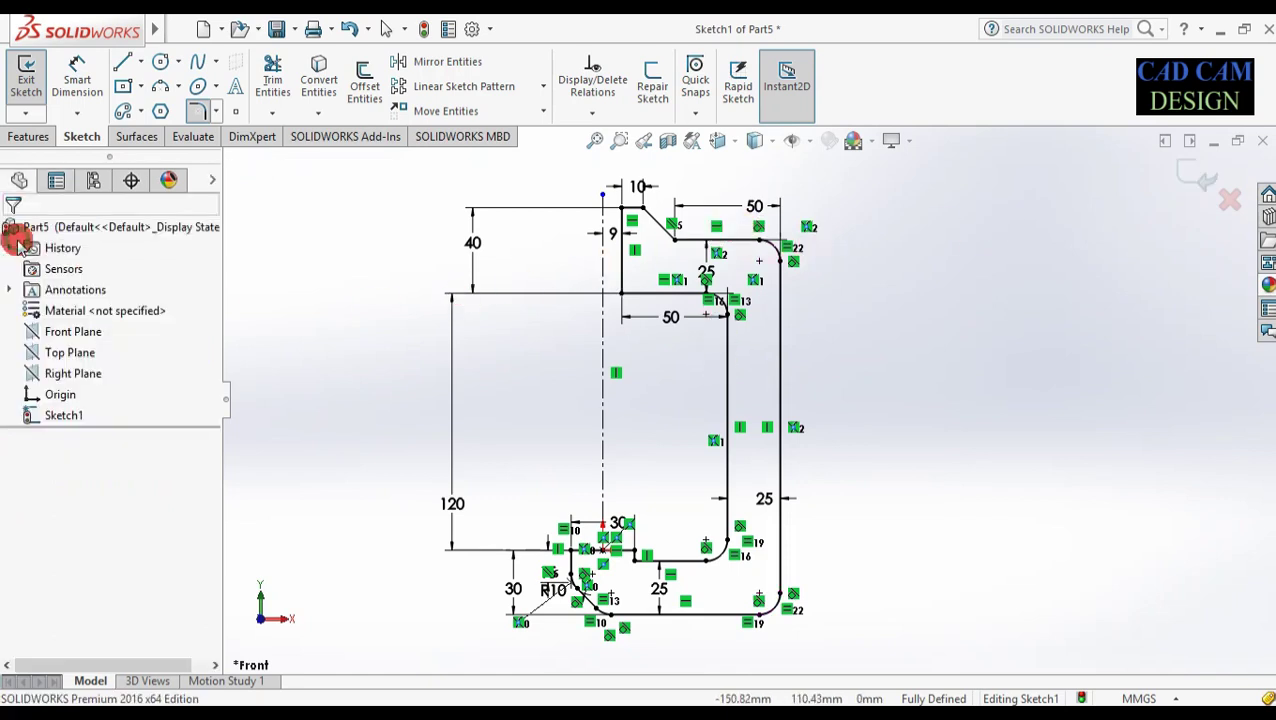
scroll(795, 238, down, 2)
scroll(795, 238, down, 1)
scroll(765, 256, up, 3)
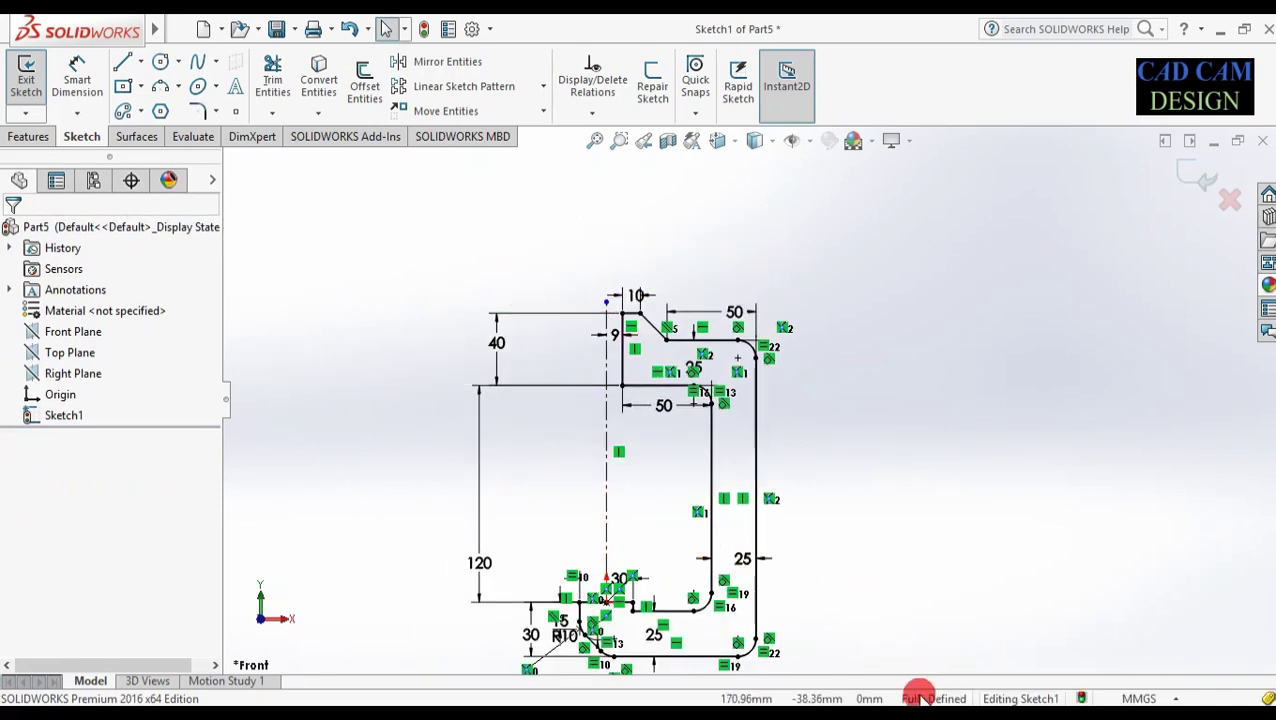
click(932, 632)
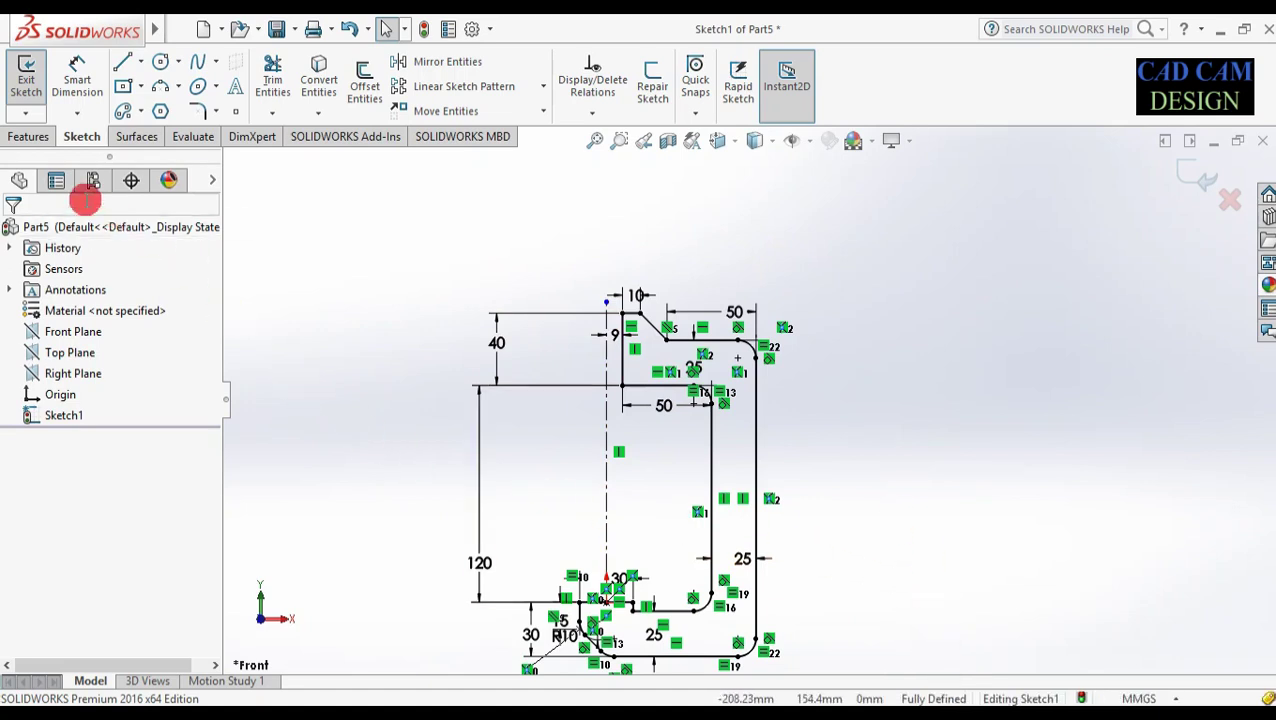
- Extrude the C-shaped profile 10 mm with the Mid Plane end condition
click(38, 136)
click(36, 84)
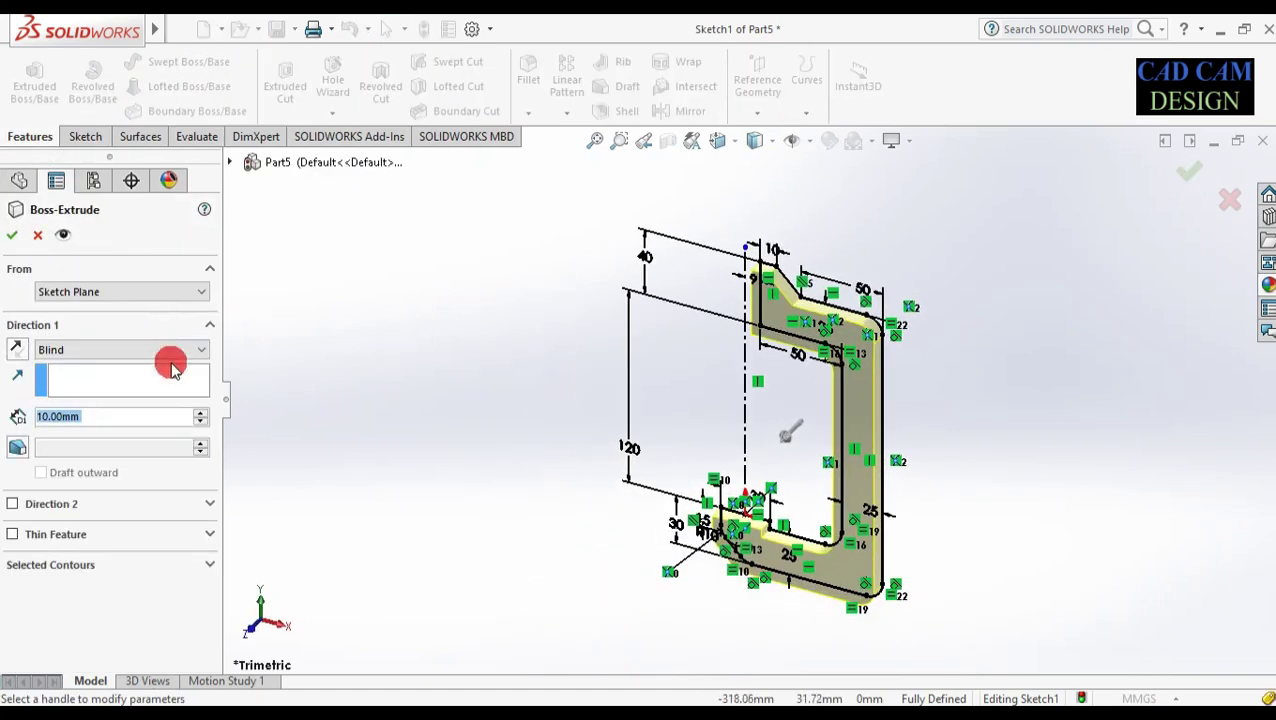
click(178, 360)
click(120, 421)
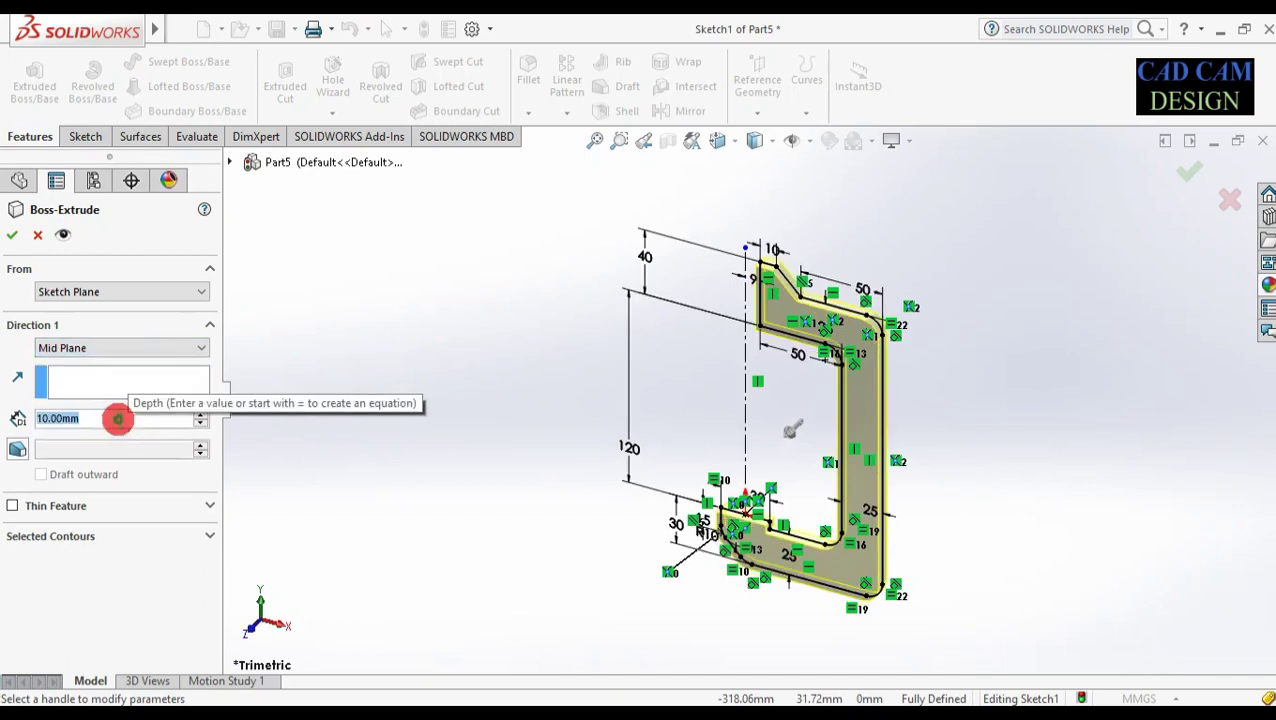
click(13, 237)
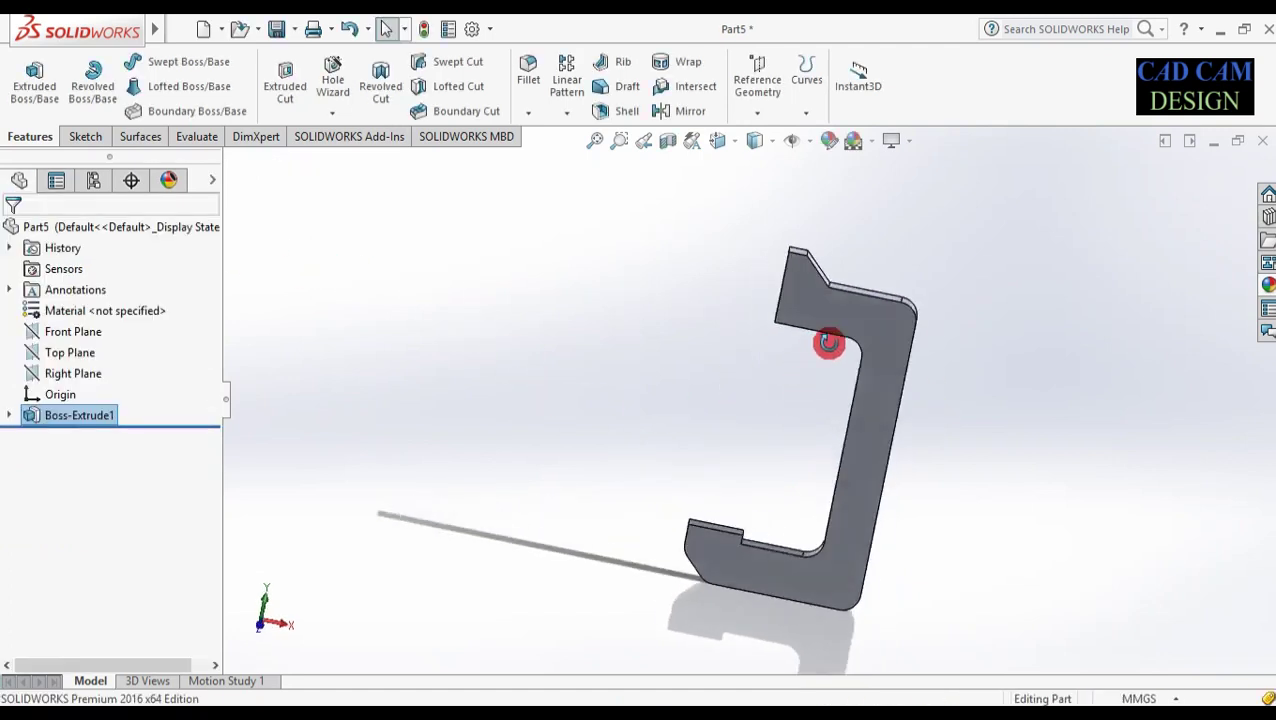
- Start a new sketch on the top face of the lower pad
scroll(740, 503, down, 5)
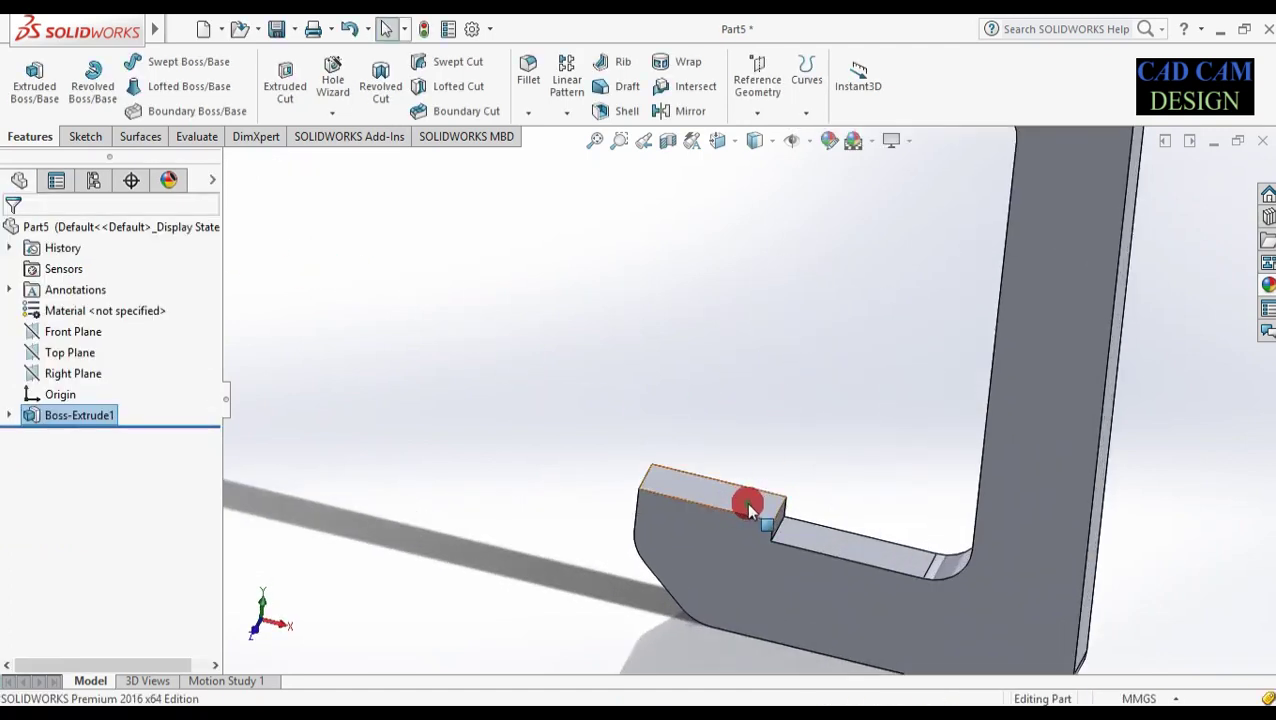
click(748, 508)
click(806, 448)
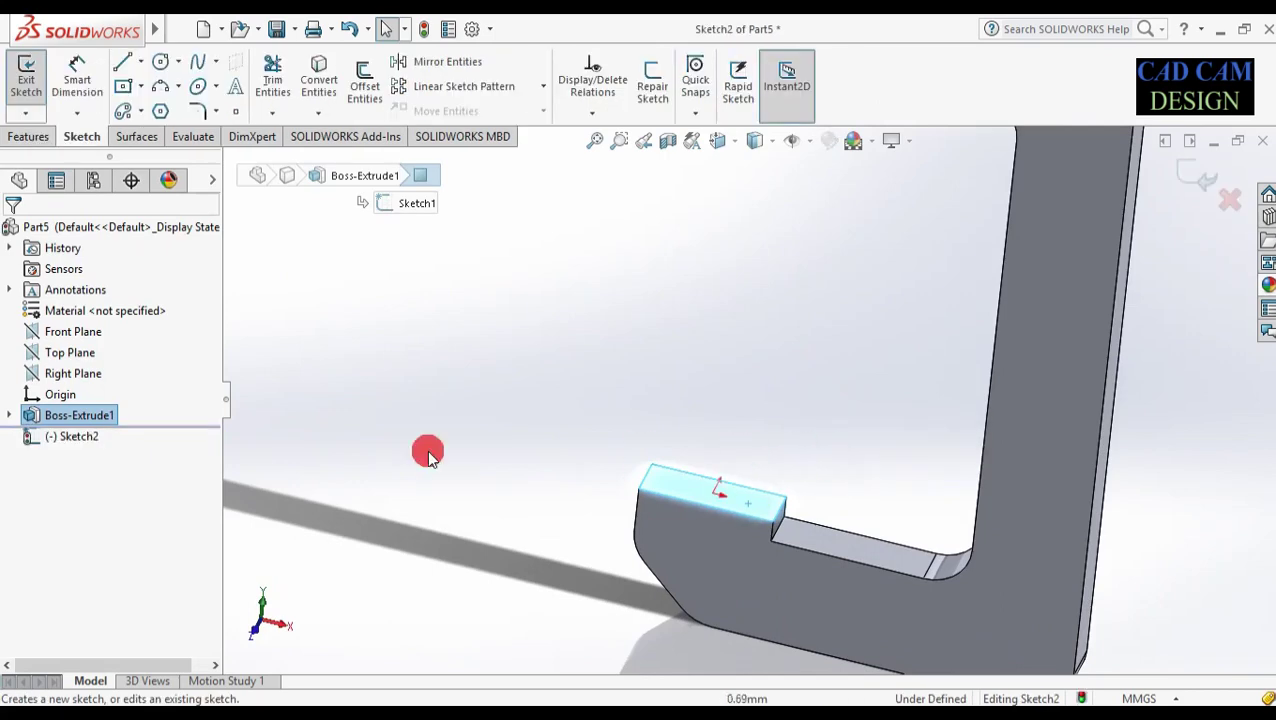
- Sketch a circle about 15.5 mm in diameter centred on the origin, on the lower pad's top face
right_click(80, 436)
click(117, 423)
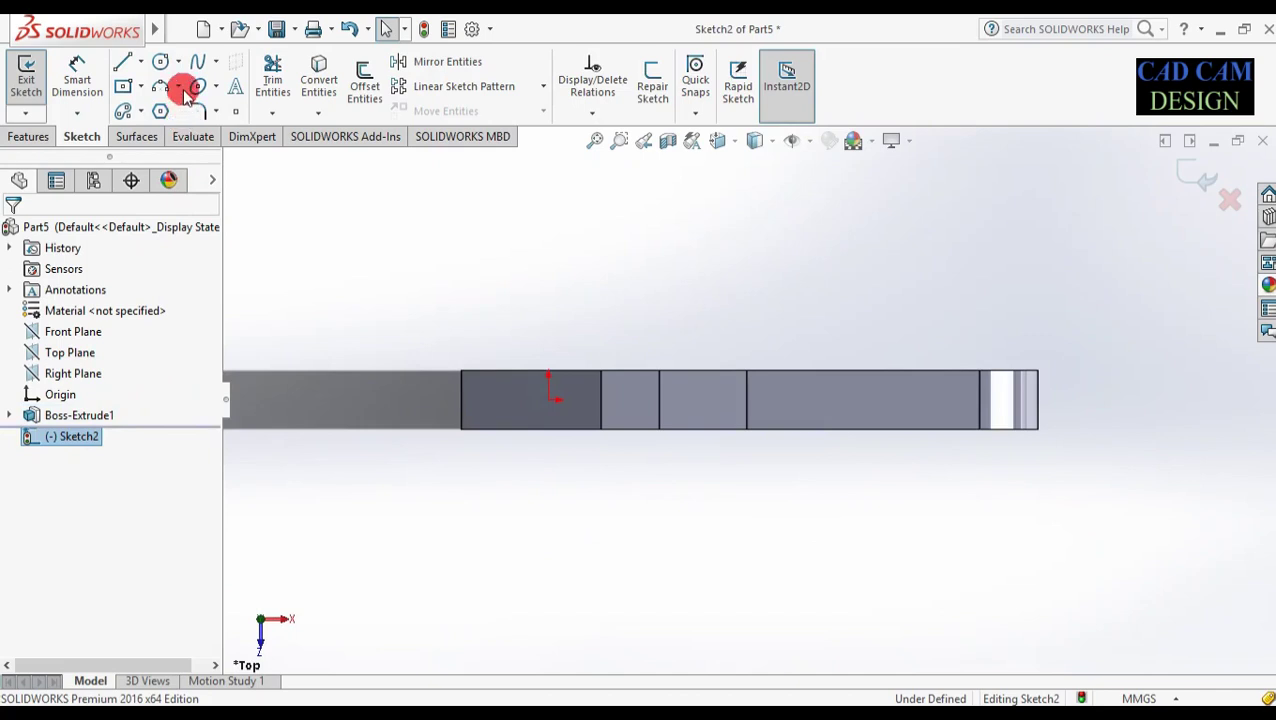
click(162, 64)
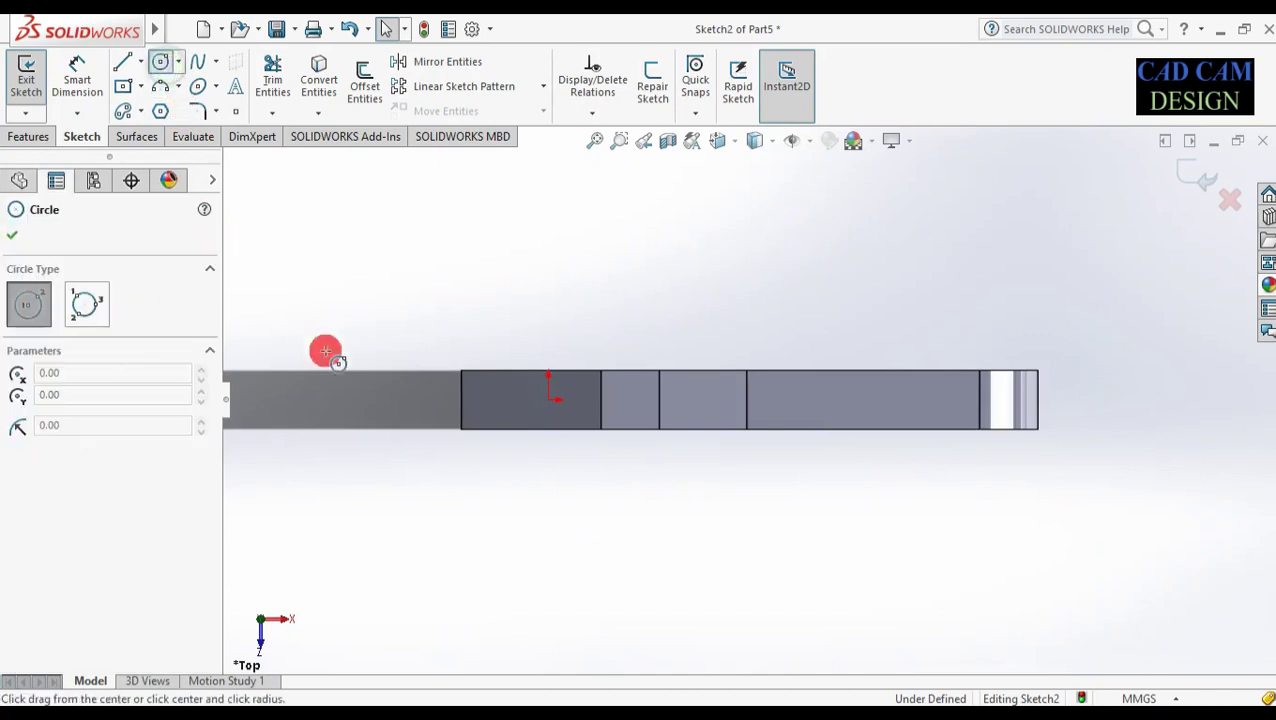
click(547, 400)
click(518, 441)
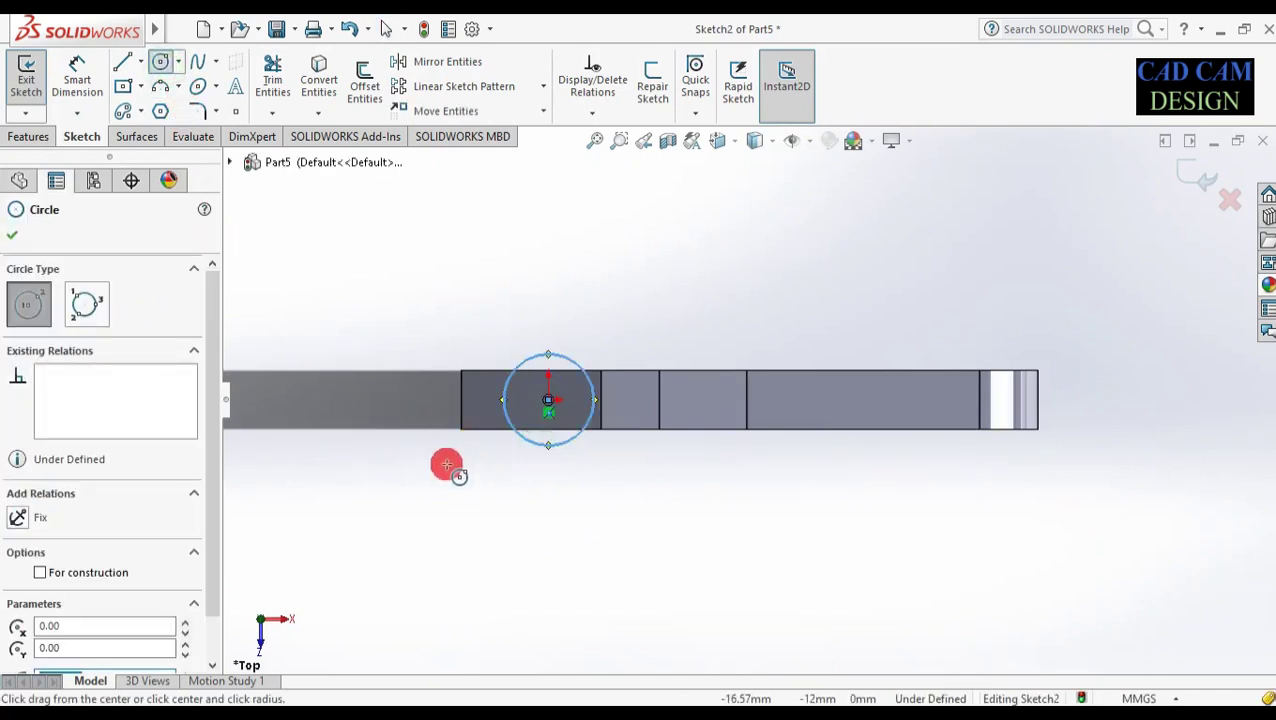
- Dimension the circle's diameter as 45 mm and place the dimension text outside the circle
click(77, 78)
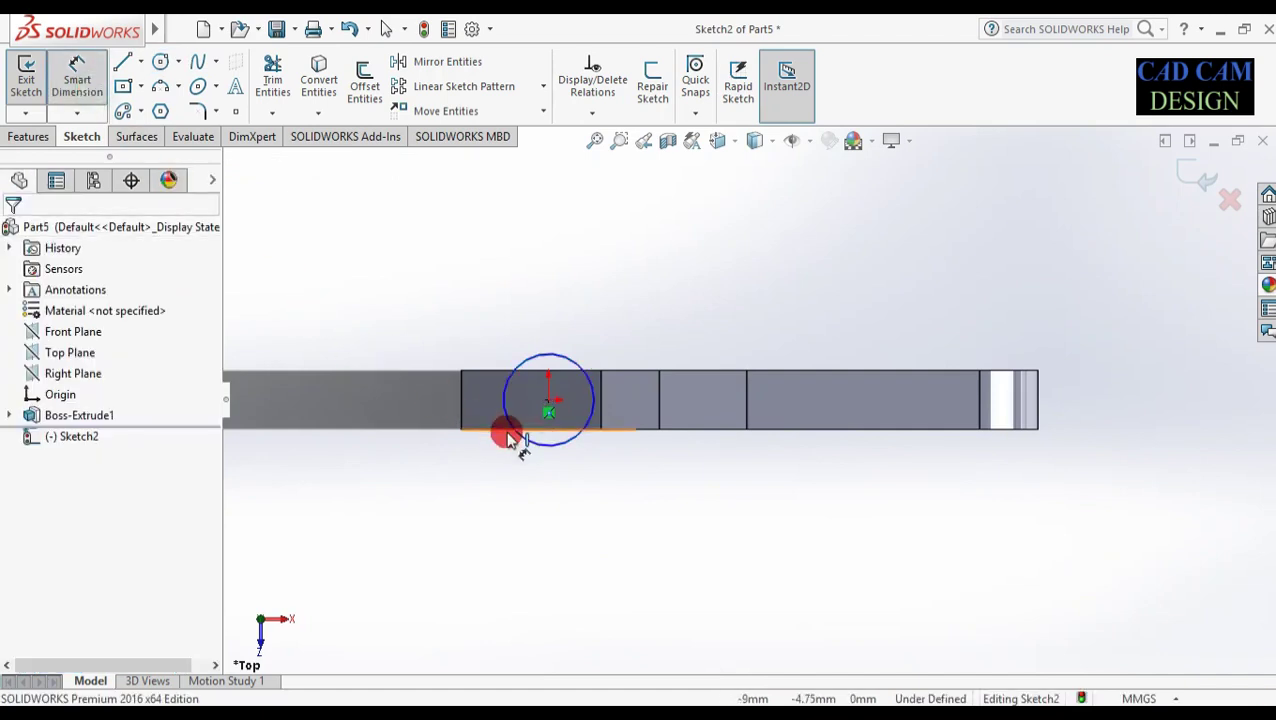
click(510, 420)
click(430, 390)
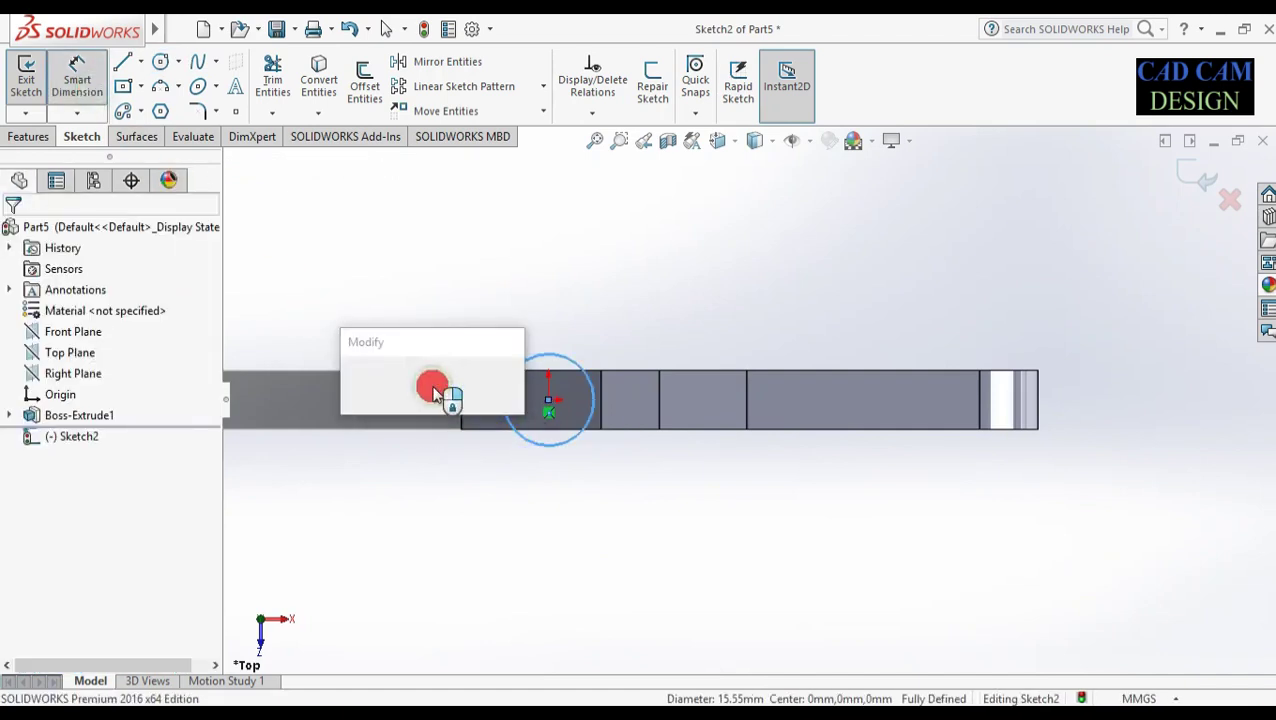
text(45)
key(Return)
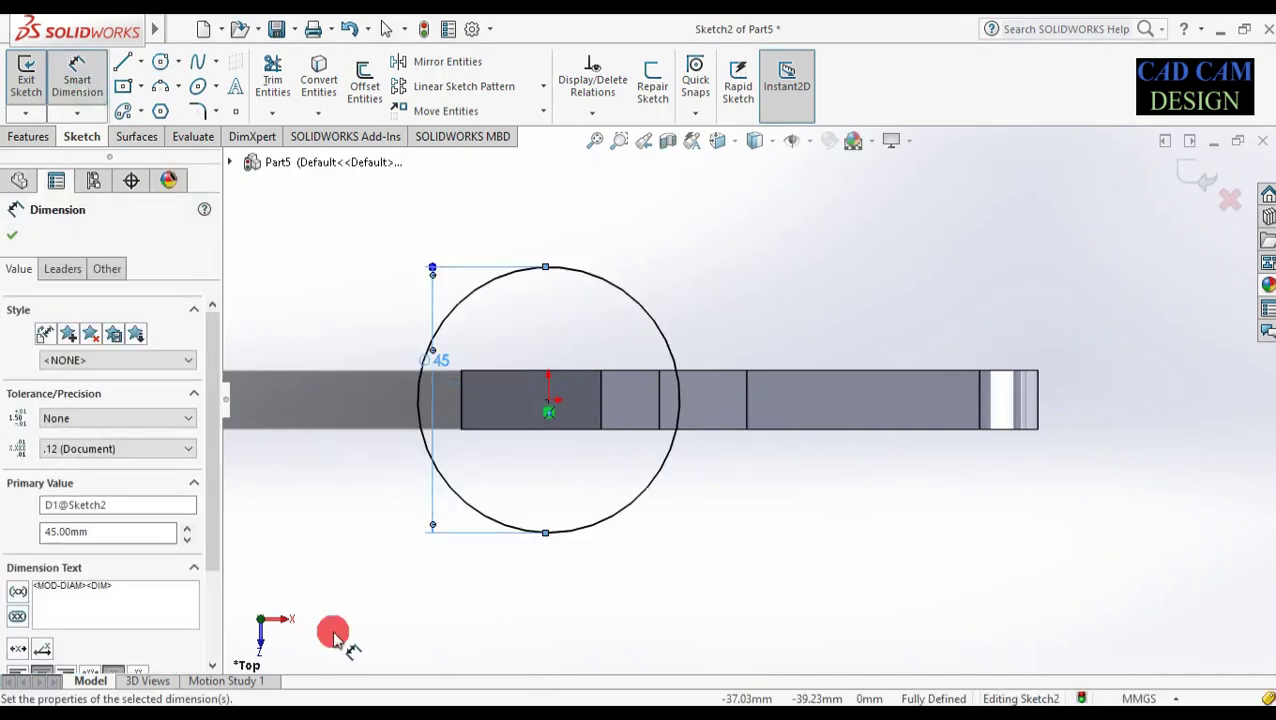
scroll(570, 410, up, 1)
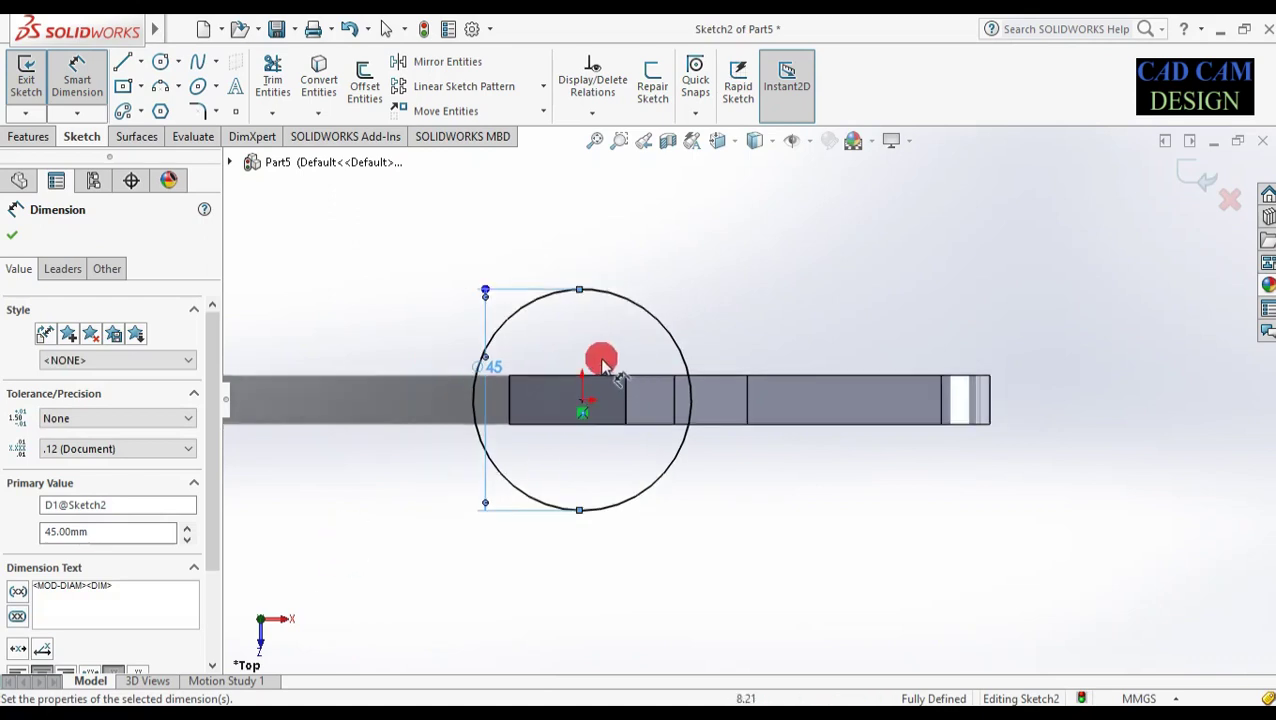
drag(502, 372, 467, 383)
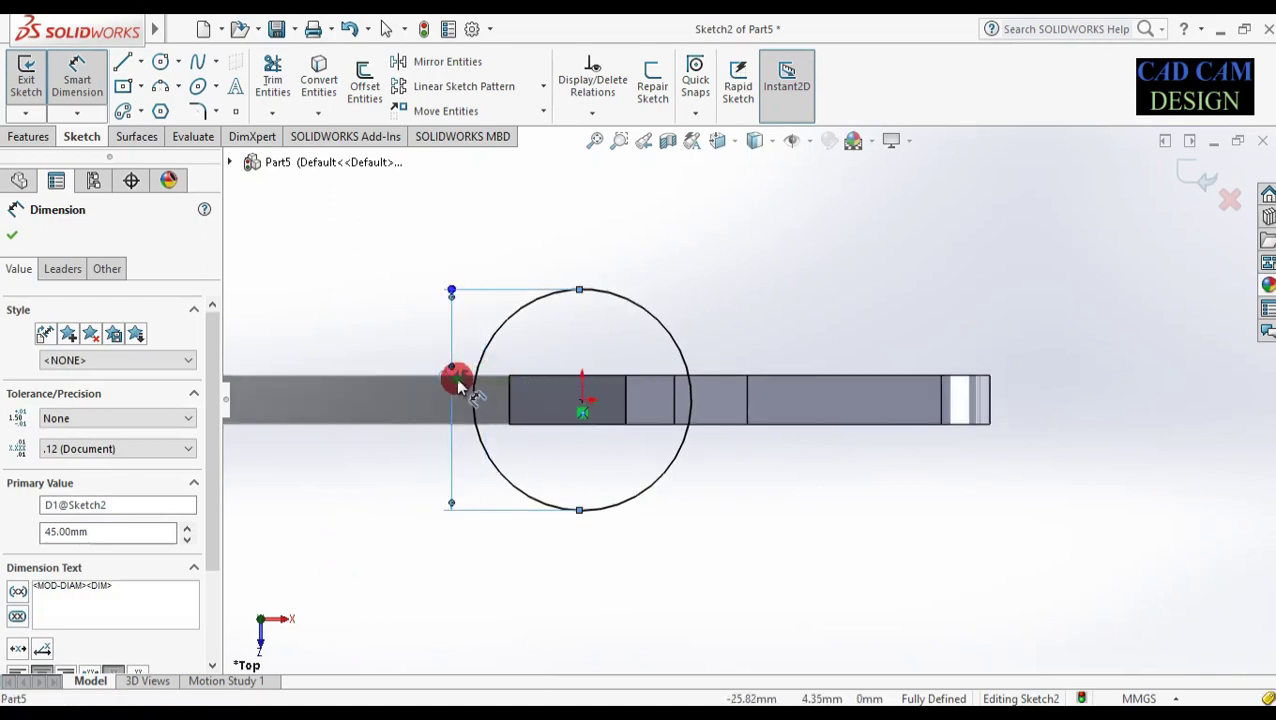
- Try the circle's diameter at 30 mm and at 40 mm
double_click(458, 385)
text(30)
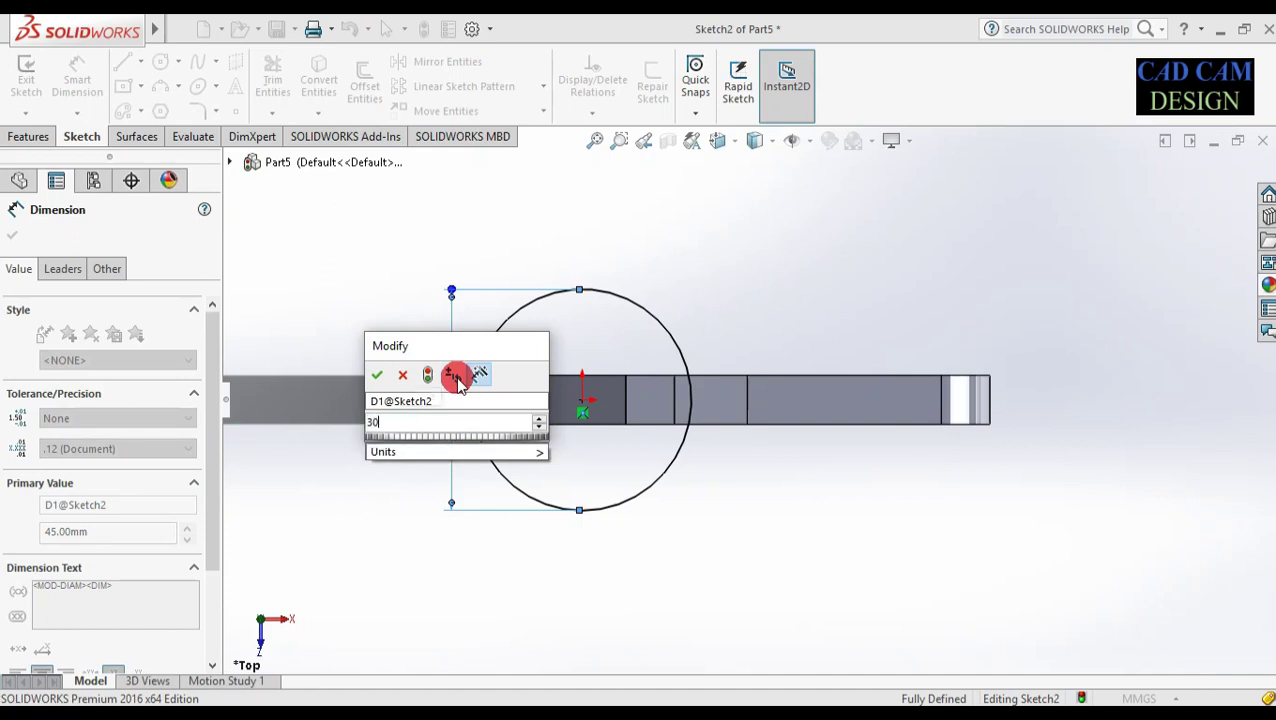
key(Return)
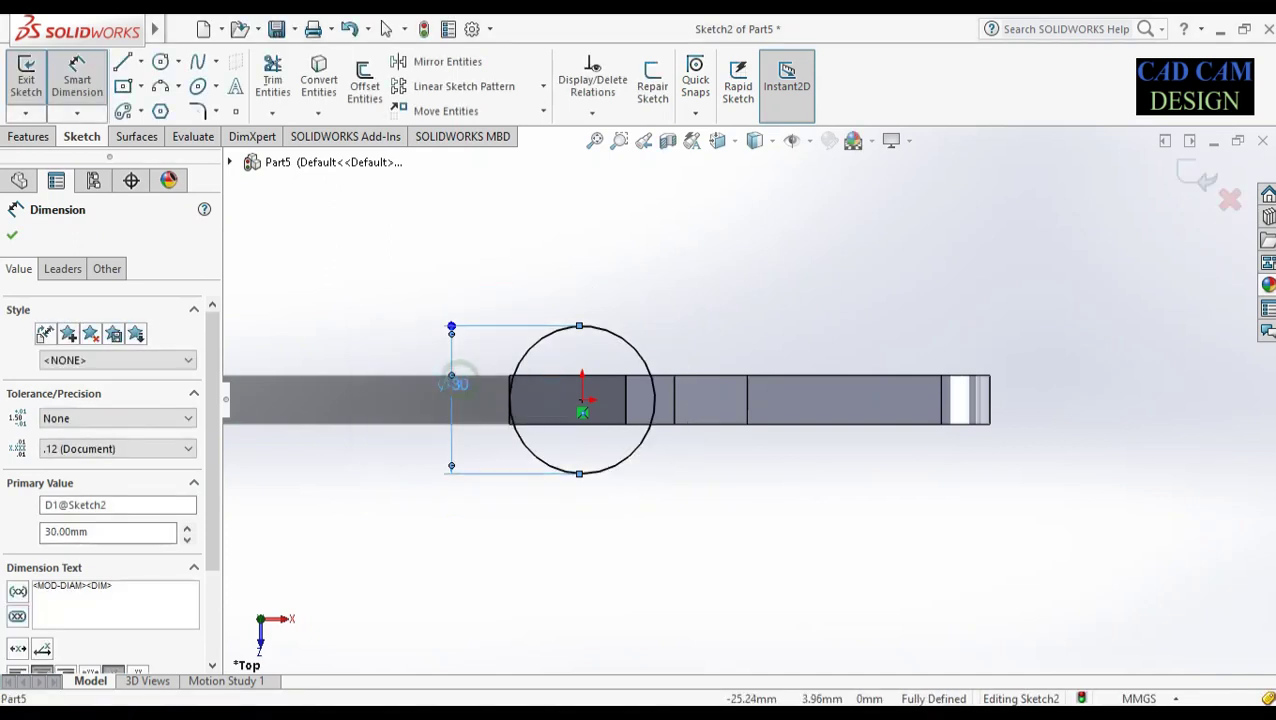
double_click(458, 385)
text(40)
key(Return)
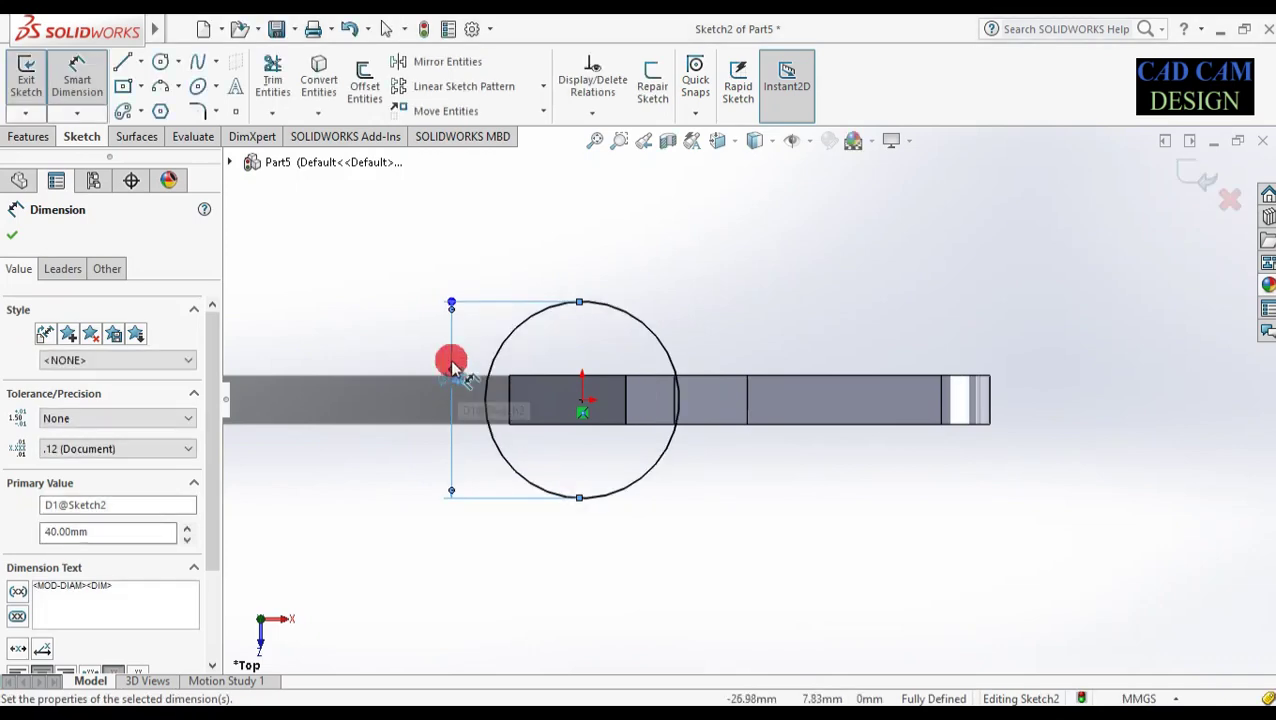
click(17, 238)
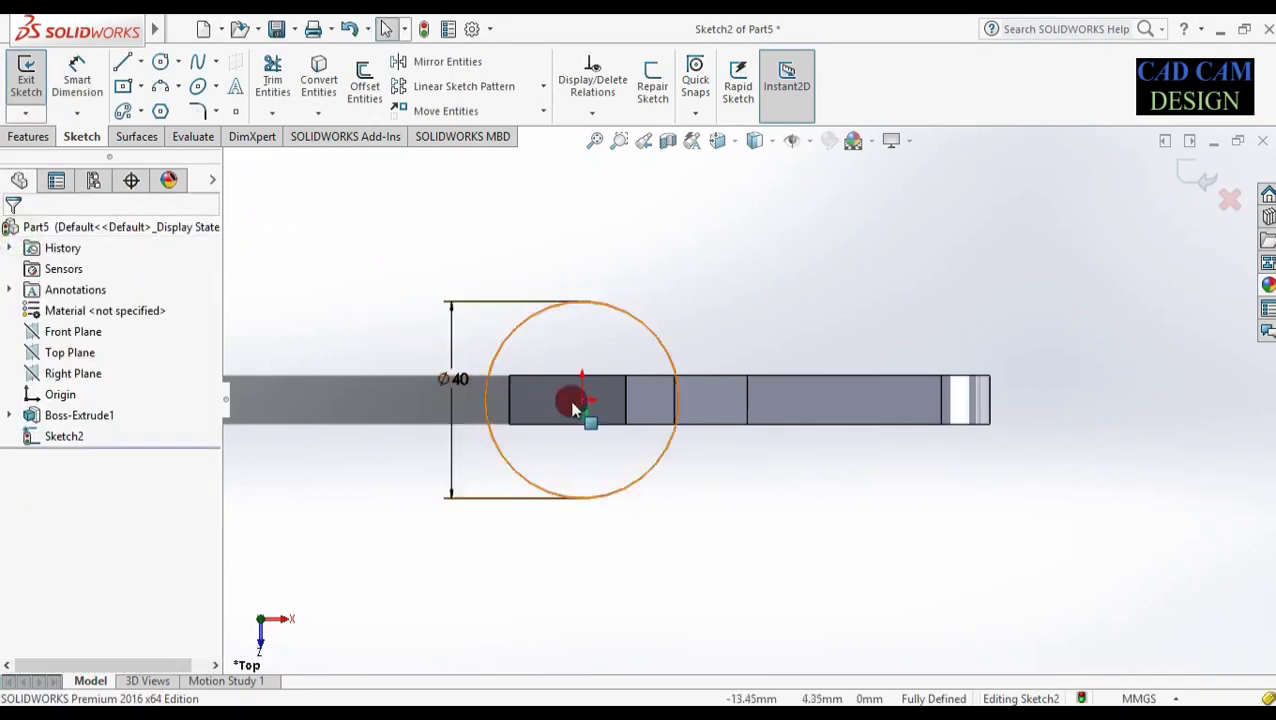
- Set the circle's diameter on the lower pad to 45 mm
middle_drag(675, 456, 517, 370)
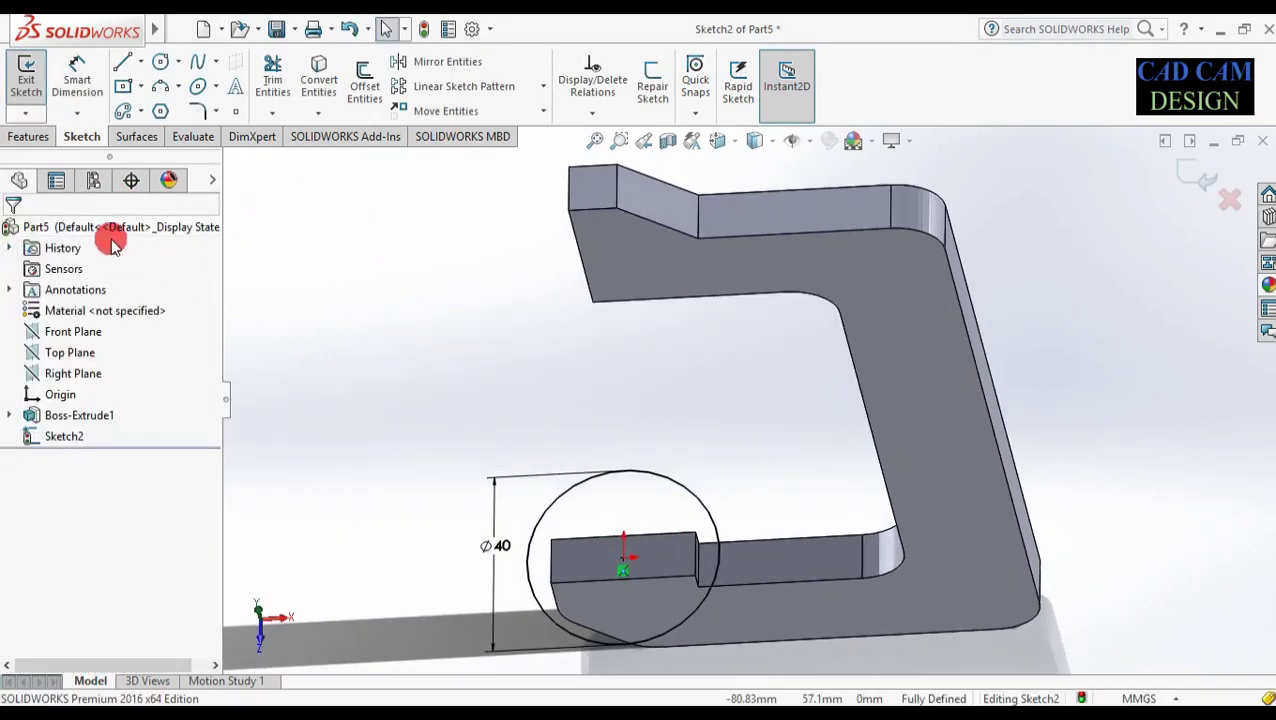
middle_drag(612, 367, 692, 490)
scroll(692, 490, down, 5)
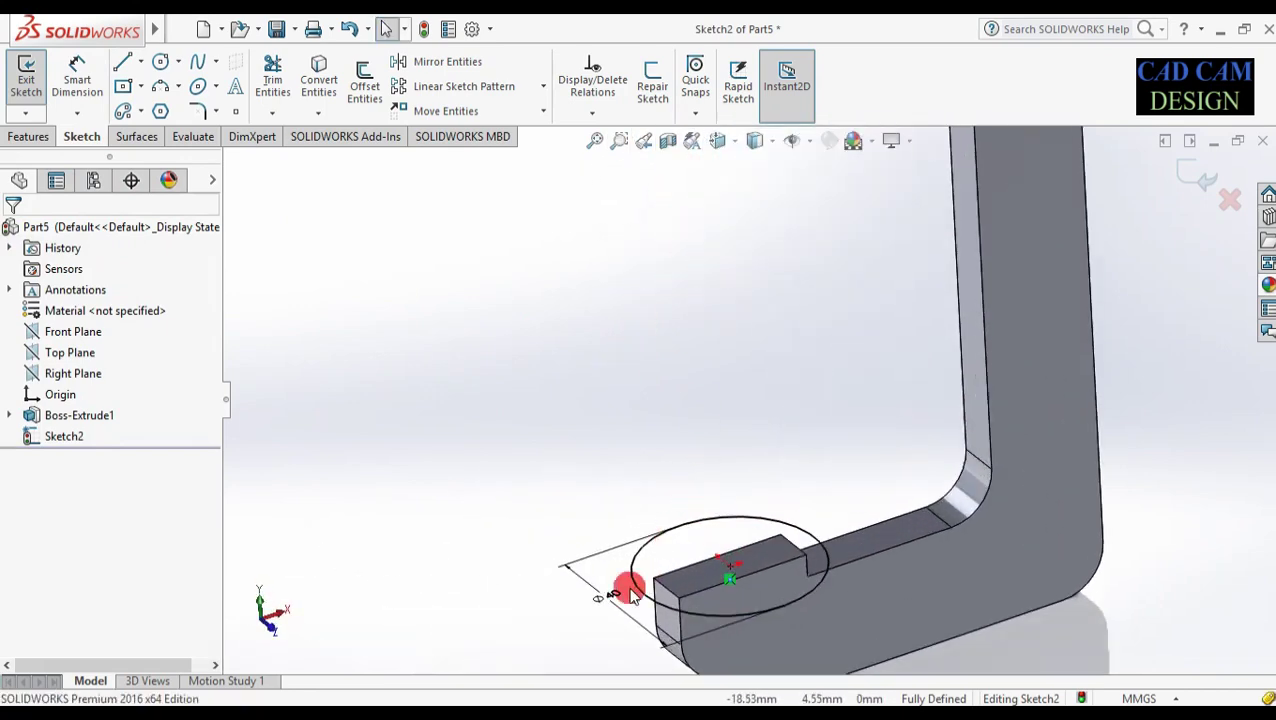
click(617, 595)
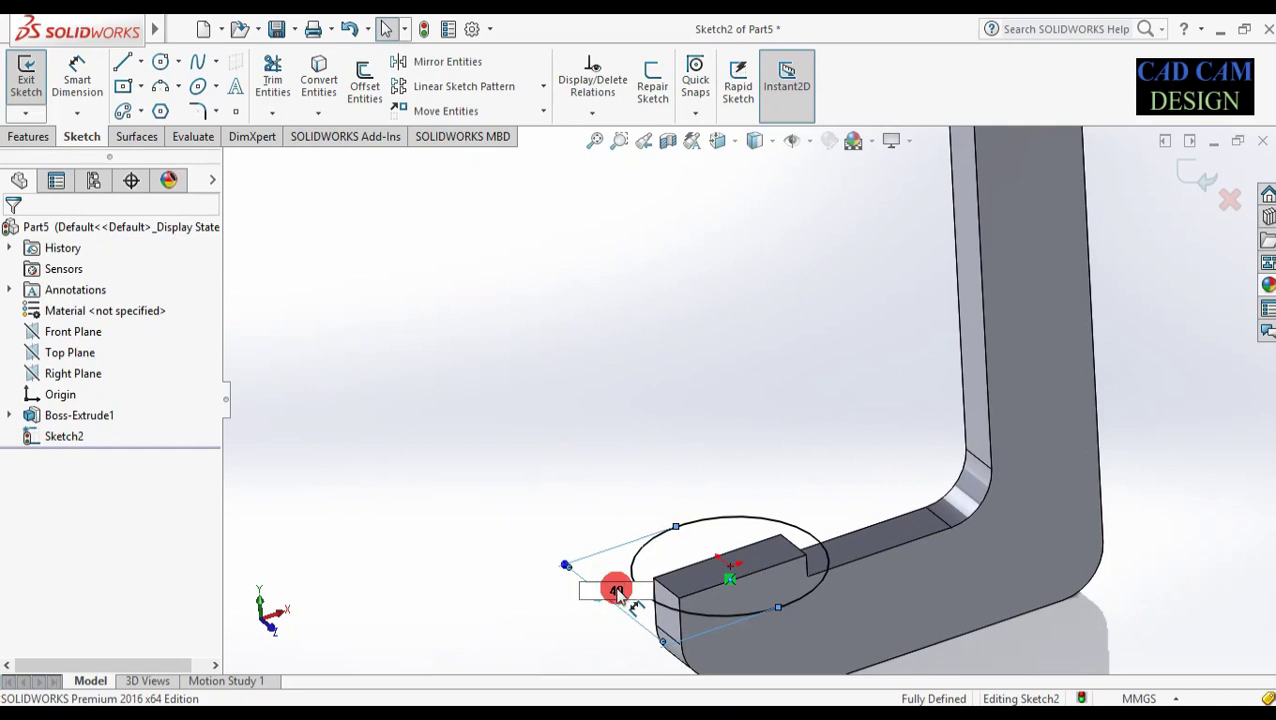
key(Return)
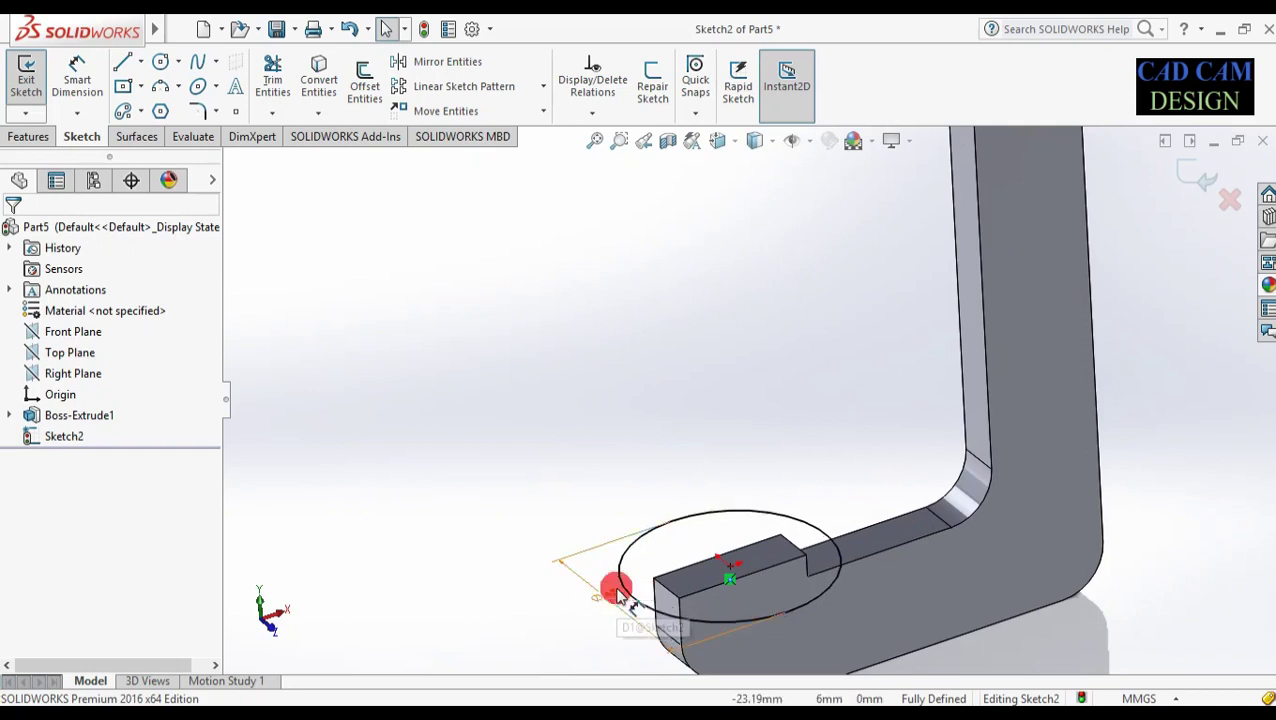
- Extrude the 45 mm circle upward as a 10 mm Blind boss merged with the body
click(34, 136)
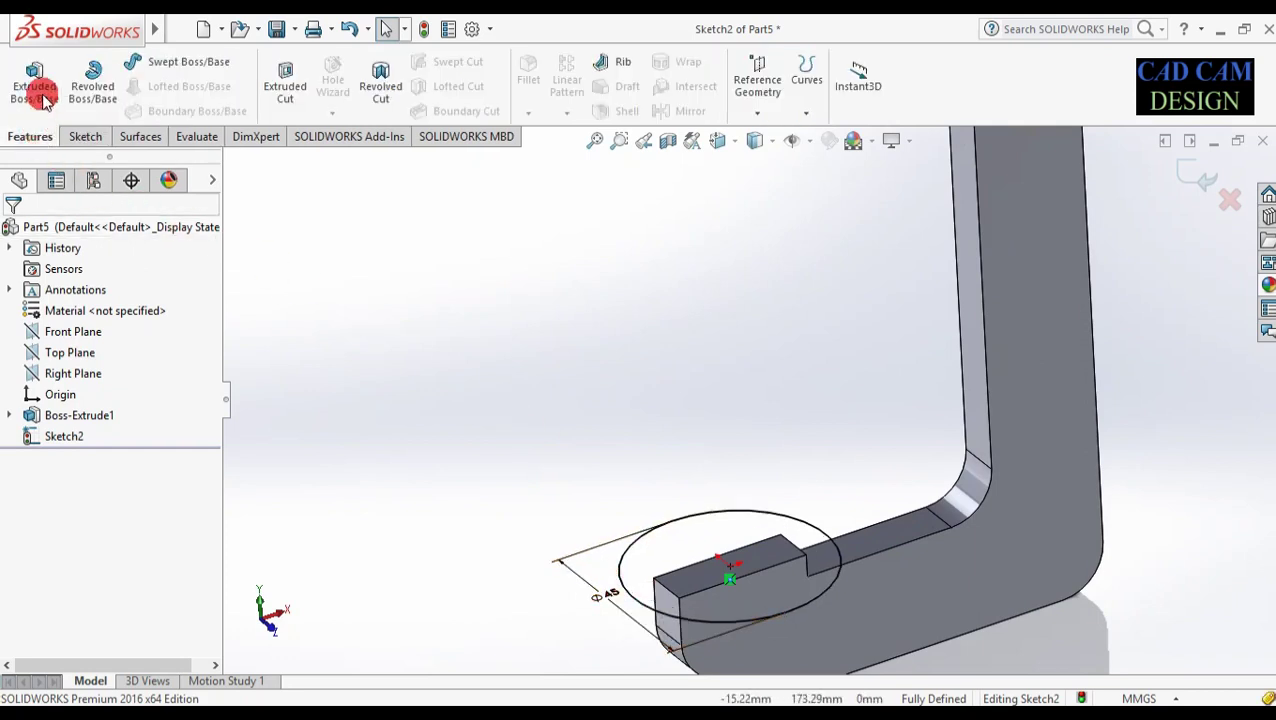
click(44, 97)
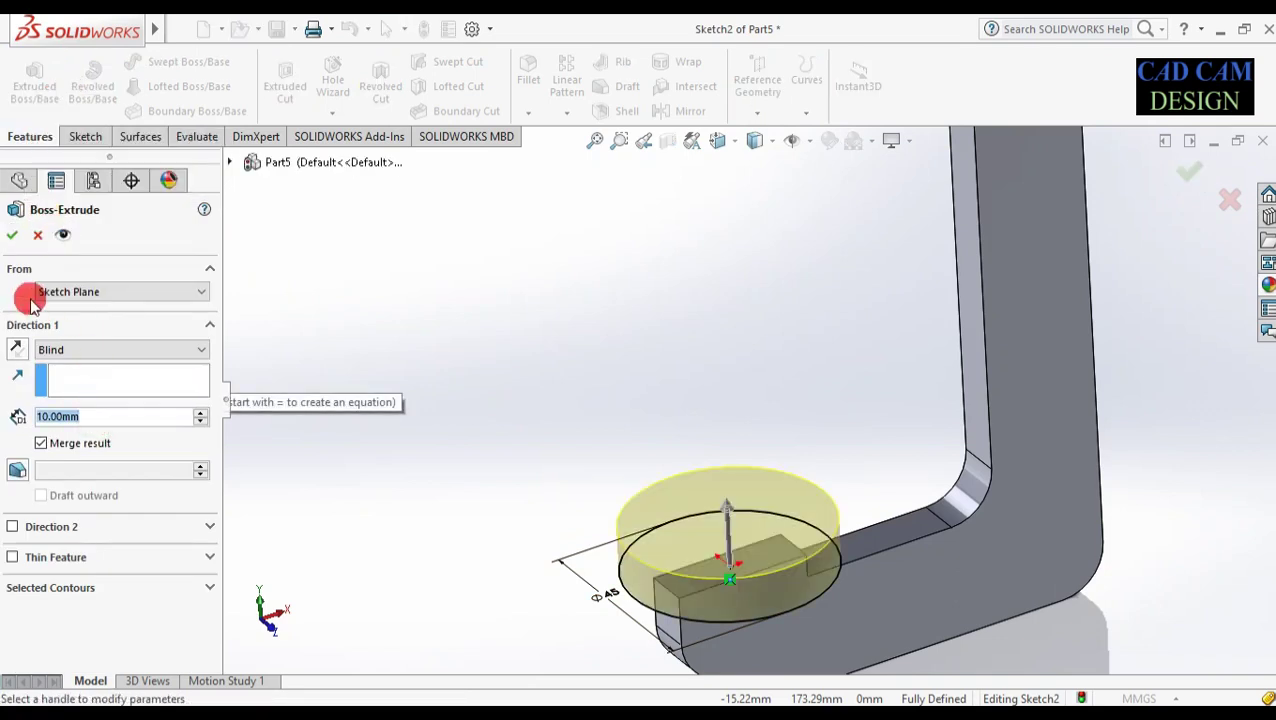
click(12, 236)
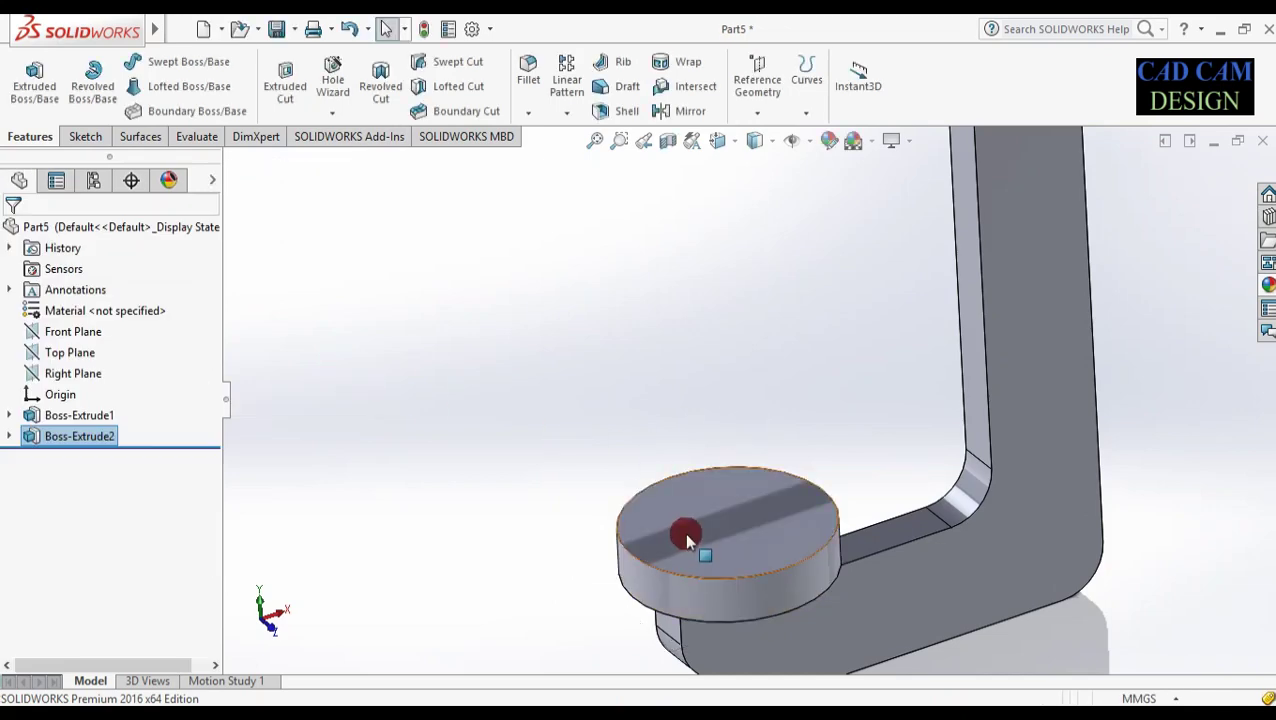
- Fillet the top and bottom circular edges of the disc-shaped pad with a 2 mm radius
click(530, 75)
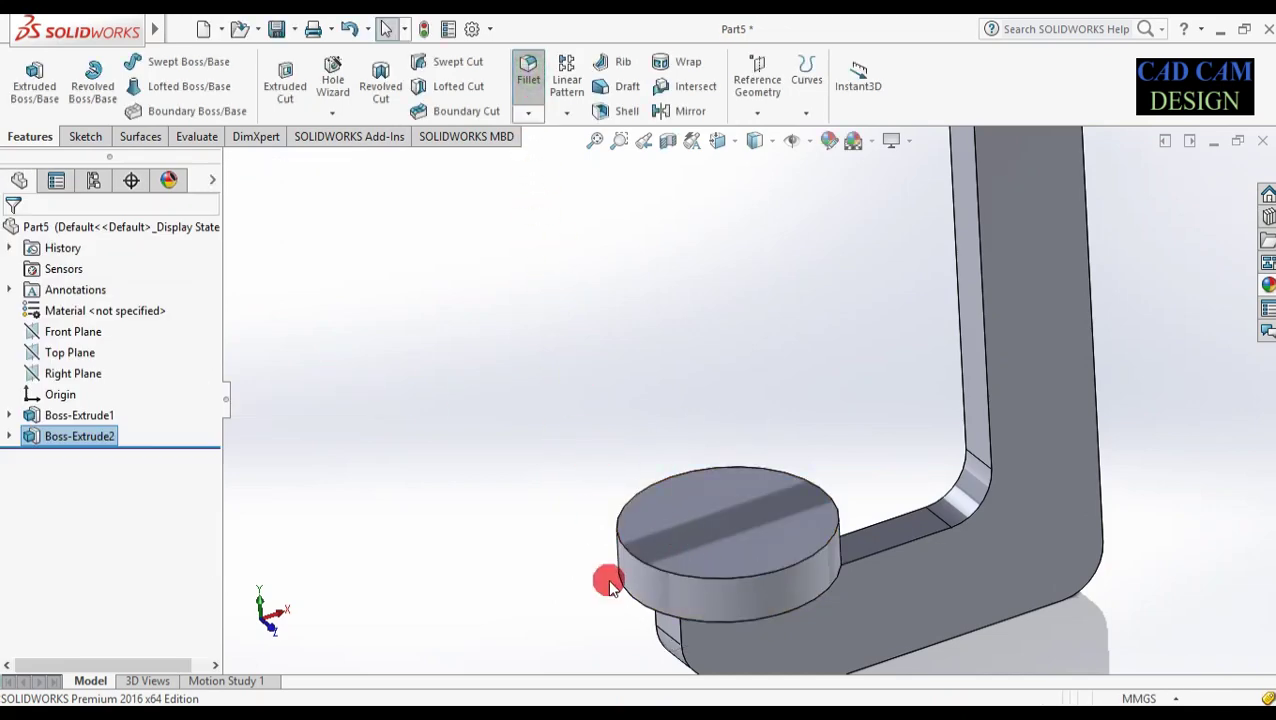
click(627, 606)
middle_drag(628, 605, 646, 513)
click(622, 598)
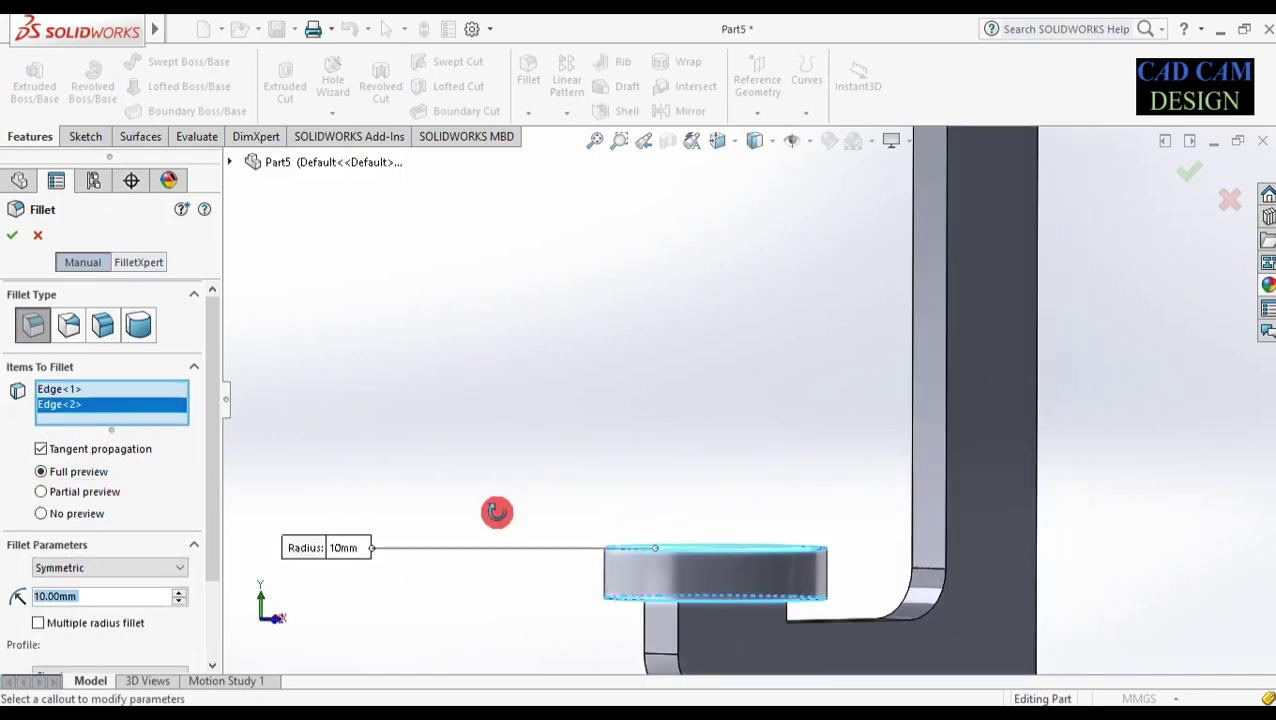
middle_drag(498, 510, 472, 532)
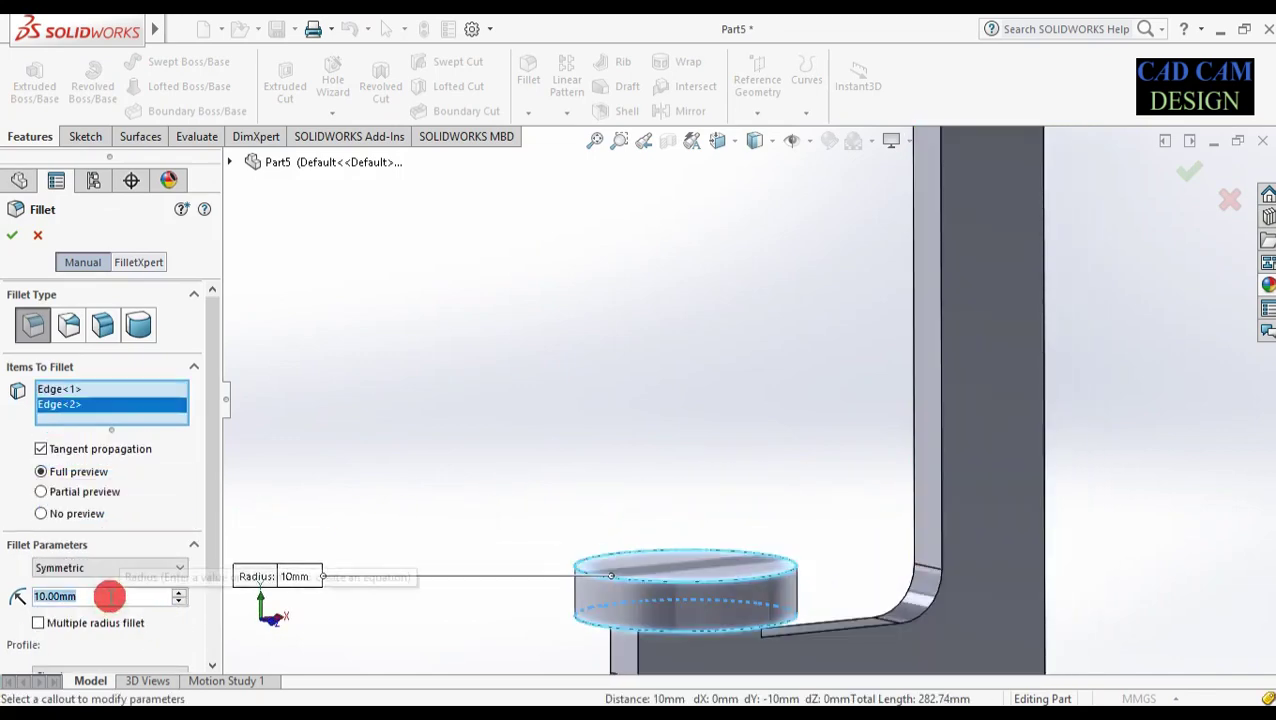
text(2)
key(Return)
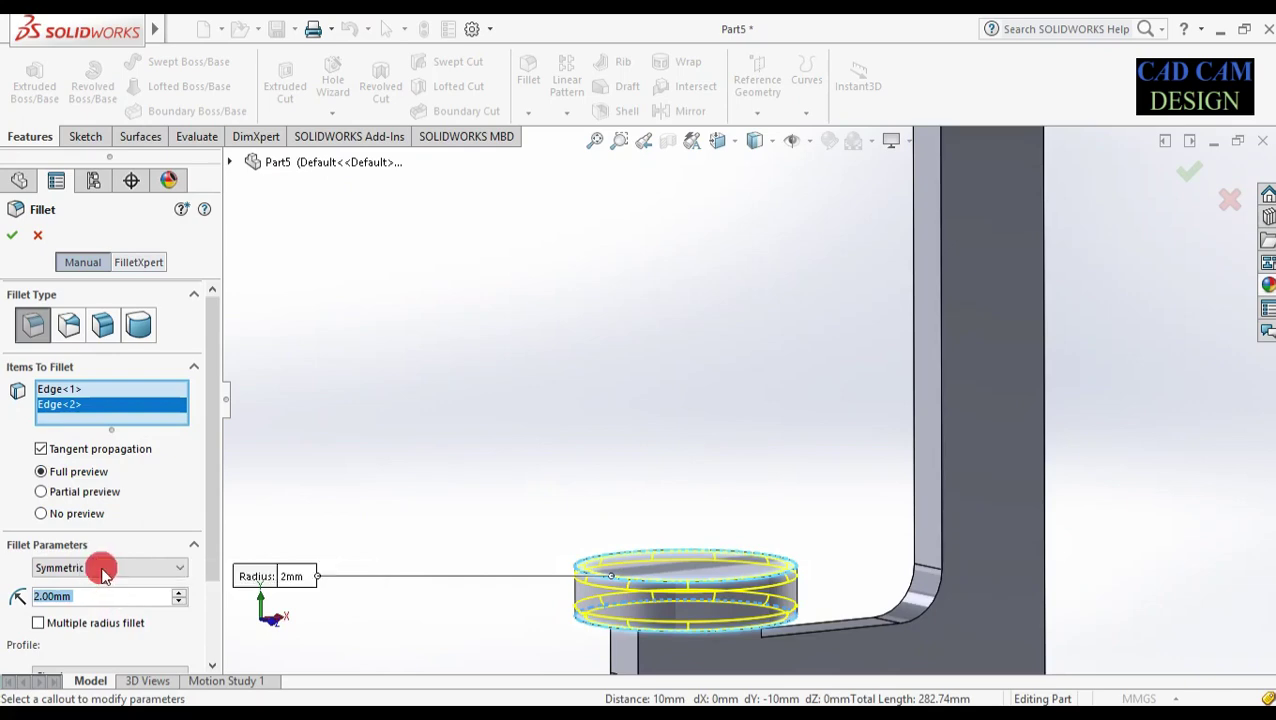
click(16, 240)
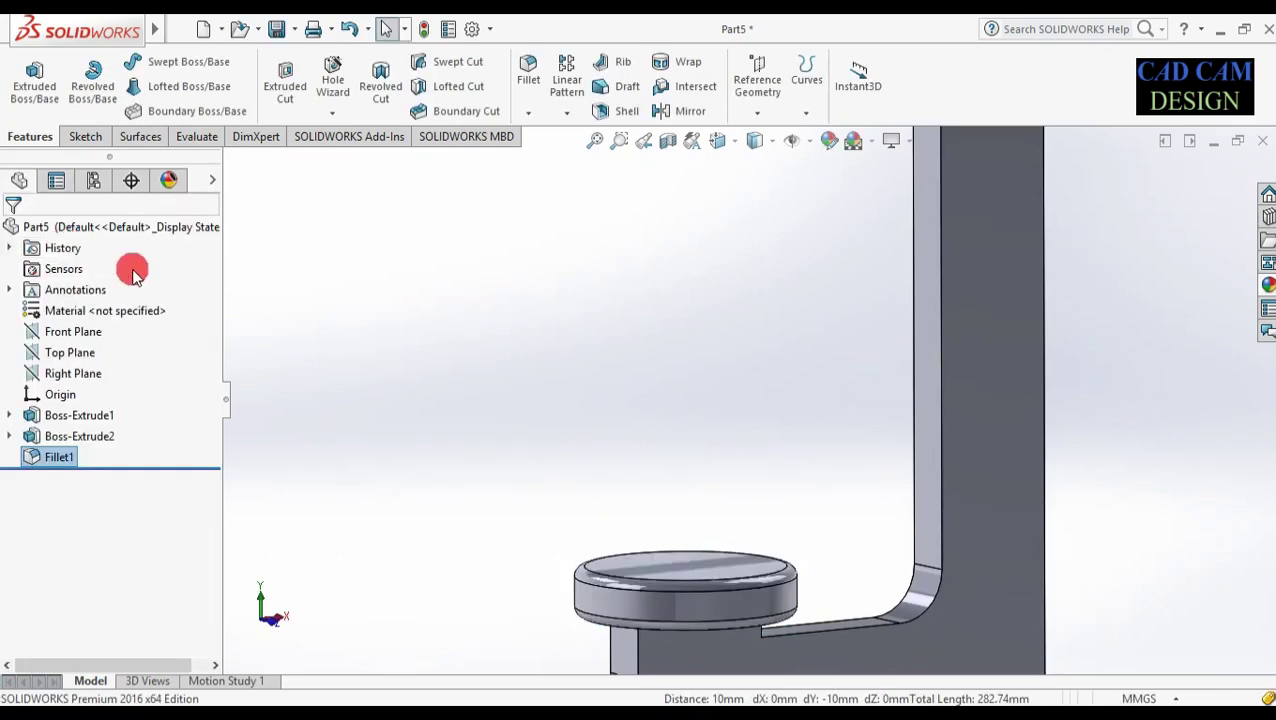
- Start a new sketch on the small flat top face at the end of the upper arm
key(f)
middle_drag(789, 293, 772, 421)
scroll(743, 178, down, 5)
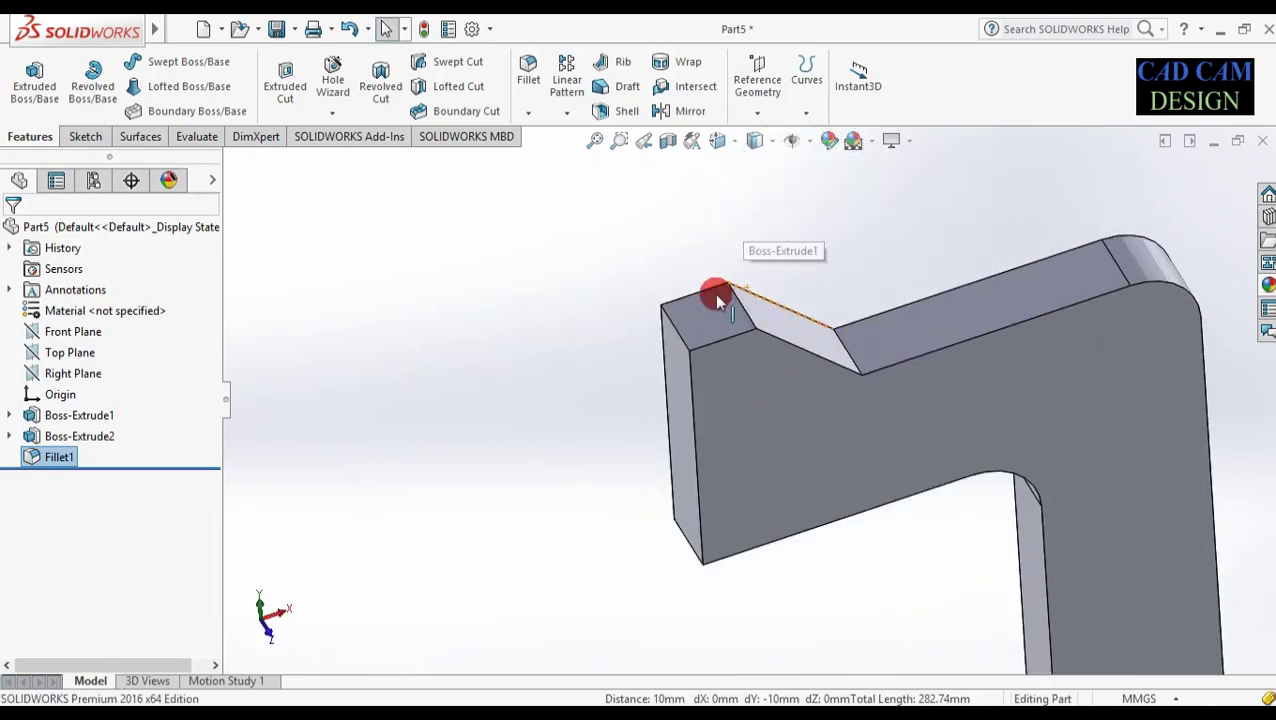
click(706, 330)
click(775, 273)
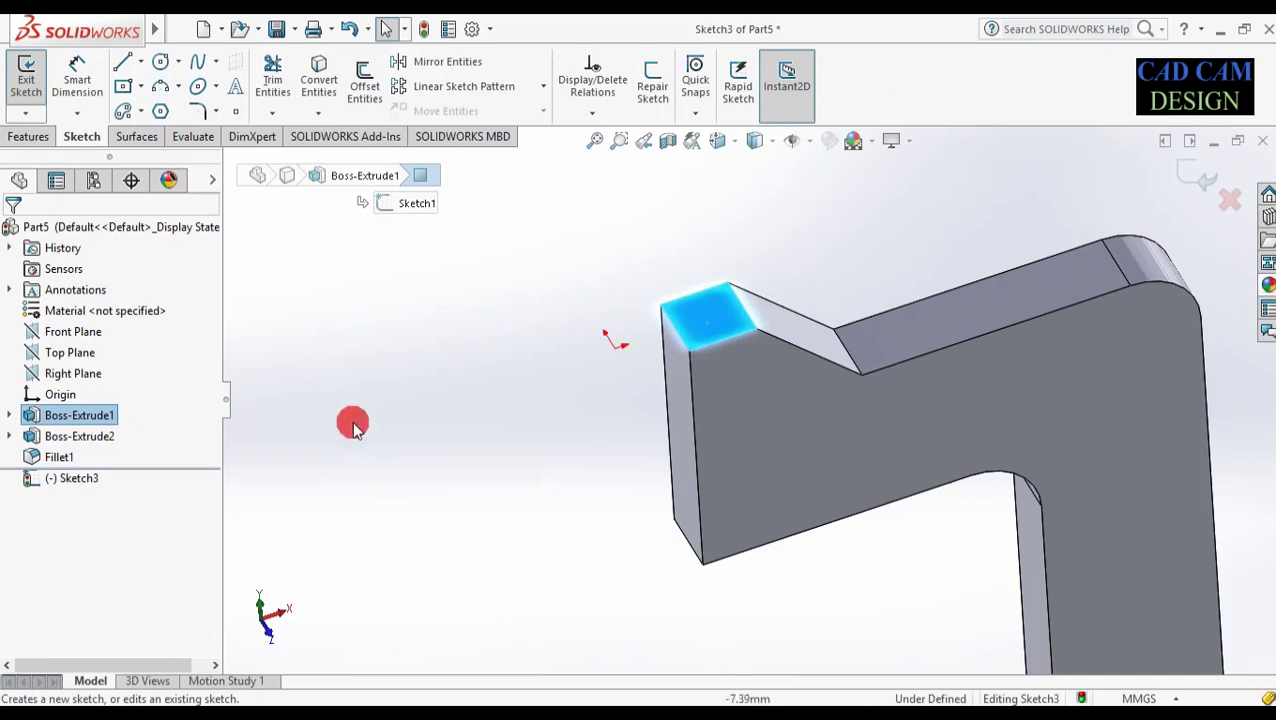
- Sketch a circle about 23.7 mm in diameter centred on the origin, in the plane of the upper arm's top face
right_click(33, 482)
click(80, 417)
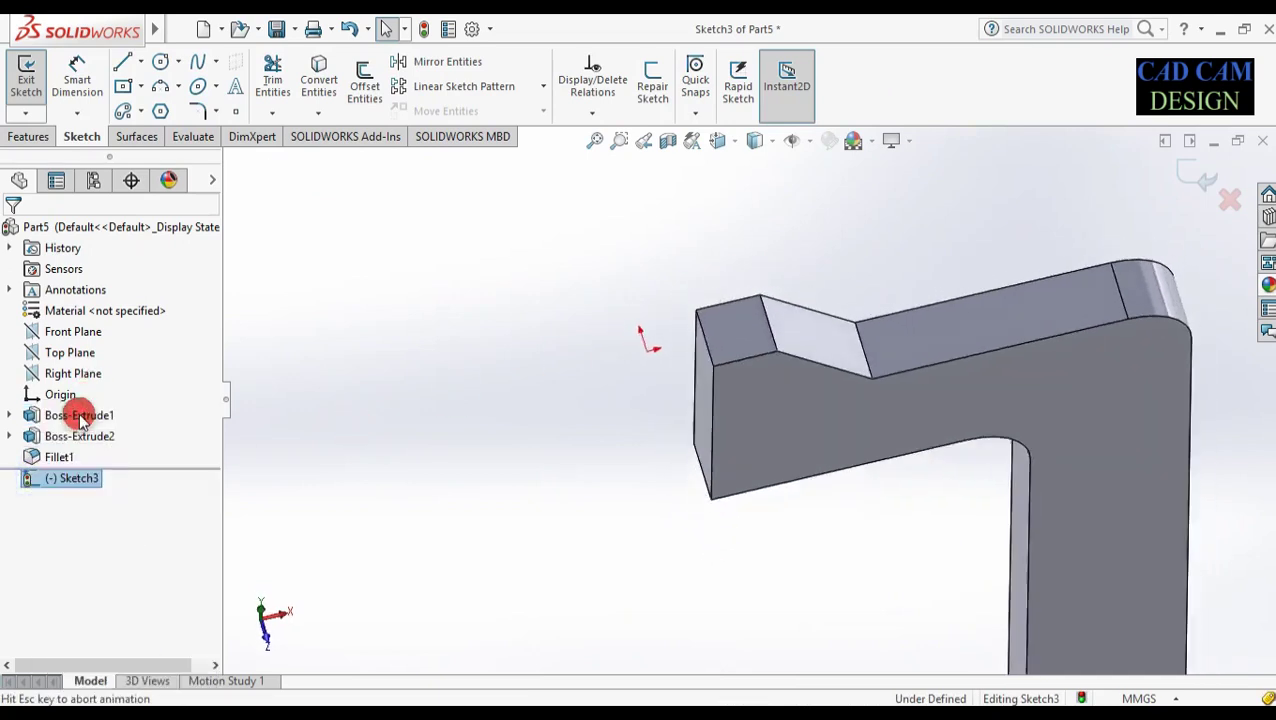
click(160, 61)
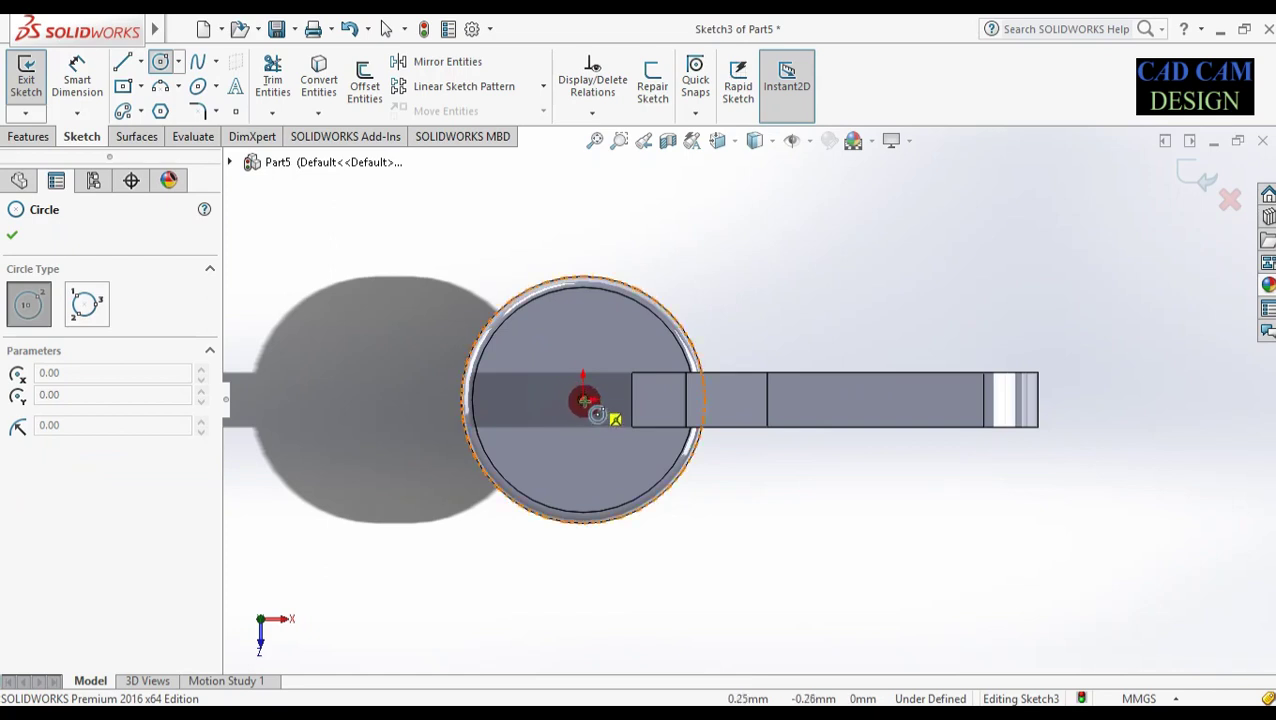
click(584, 401)
click(647, 401)
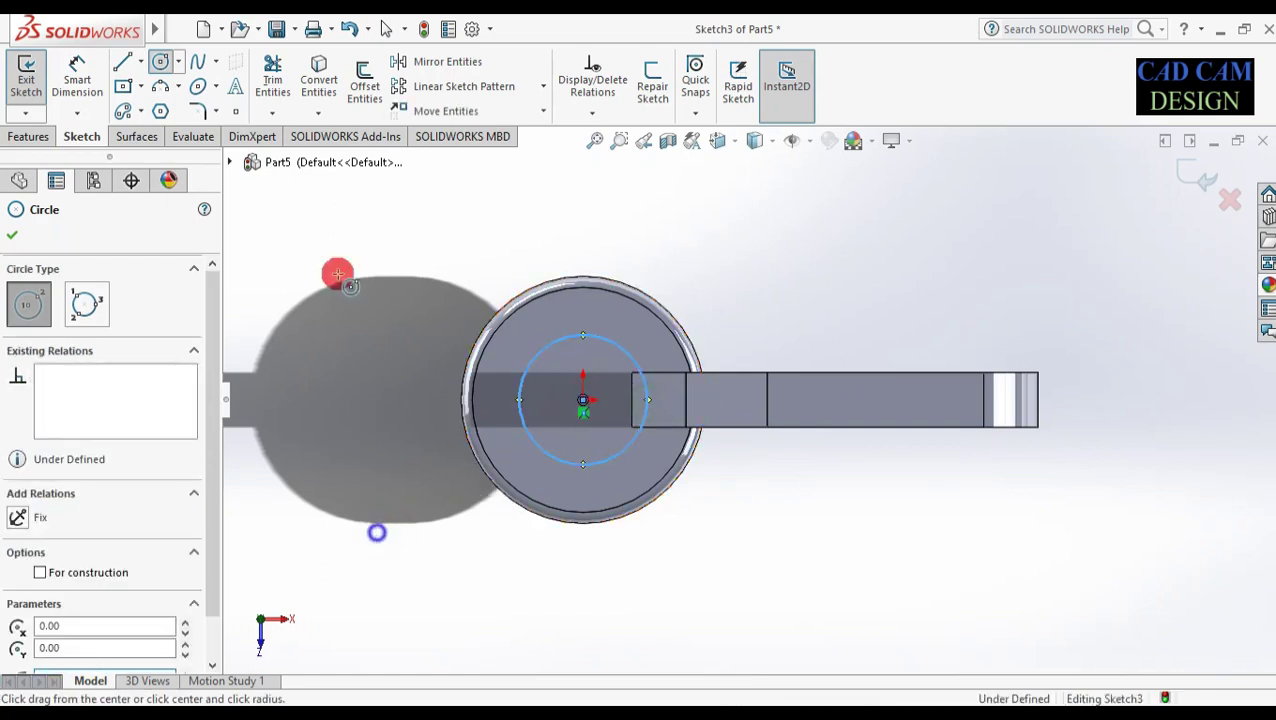
- Dimension the upper circle's diameter as 30 mm
right_drag(377, 533, 338, 274)
click(524, 374)
click(421, 393)
text(3)
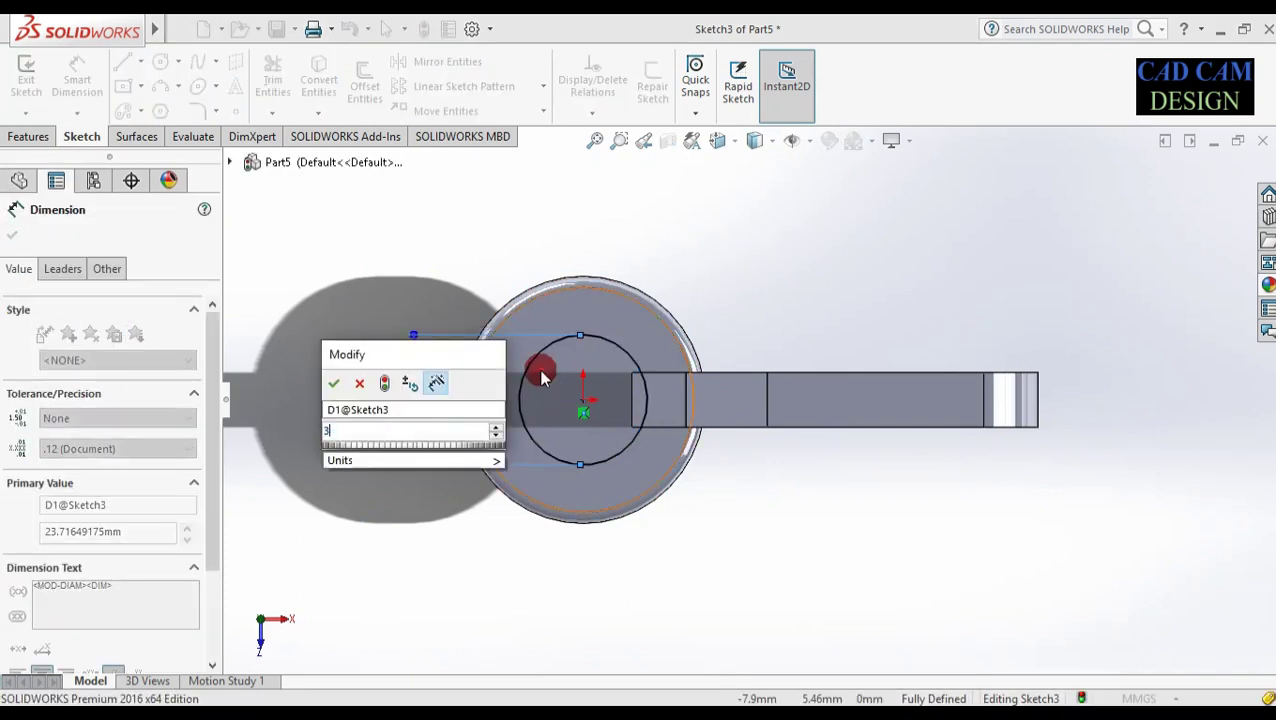
text(0)
key(Return)
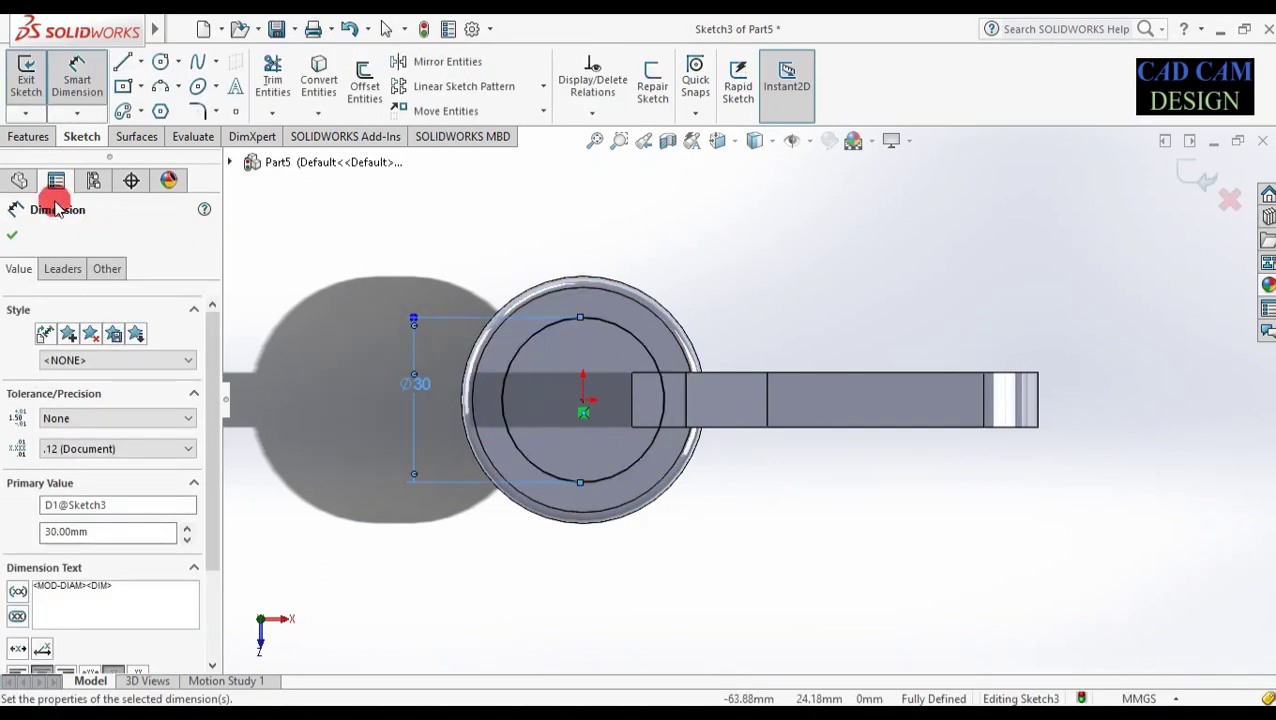
click(9, 237)
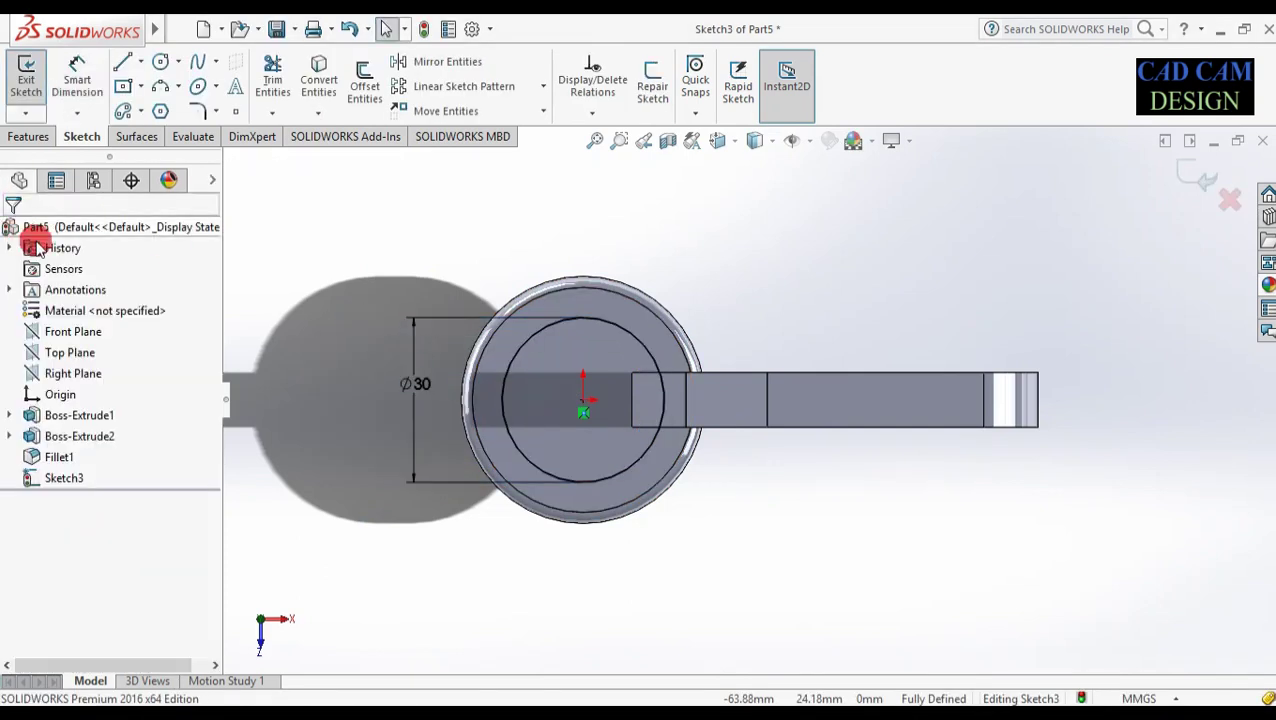
- Extrude the 30 mm circle 40 mm in the reversed direction, down towards the pad, merged with the body
click(27, 138)
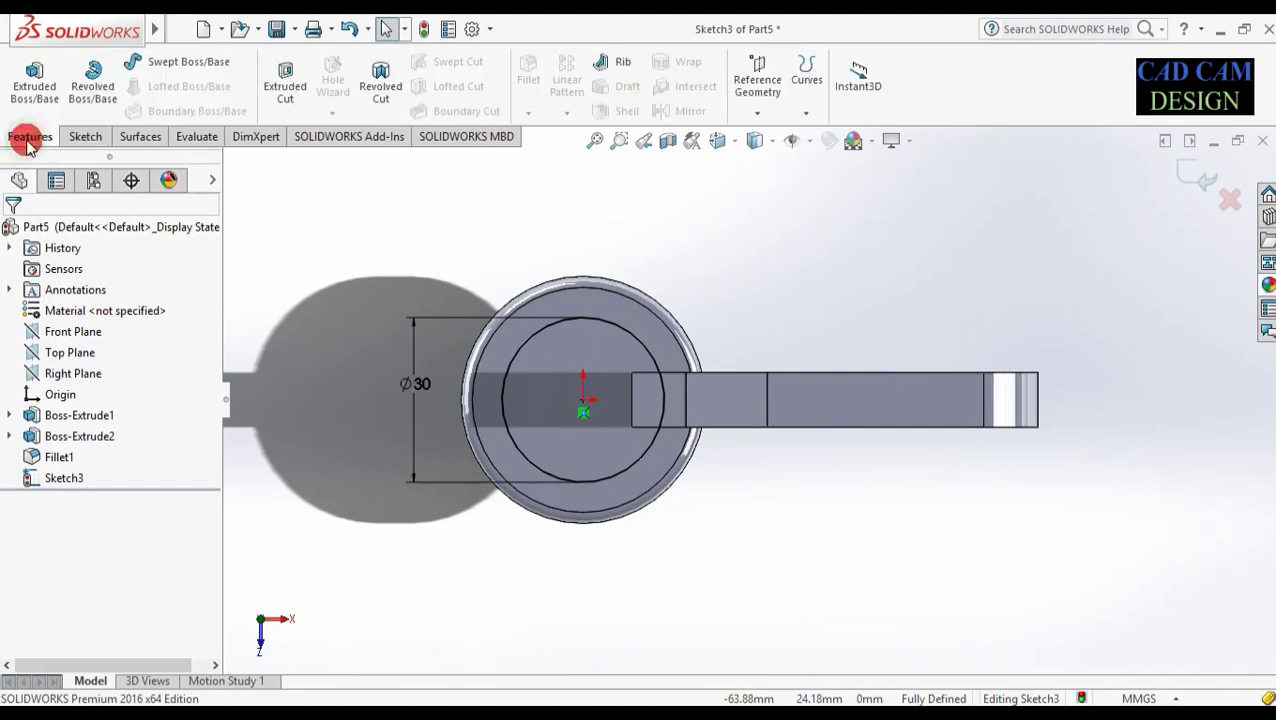
click(38, 84)
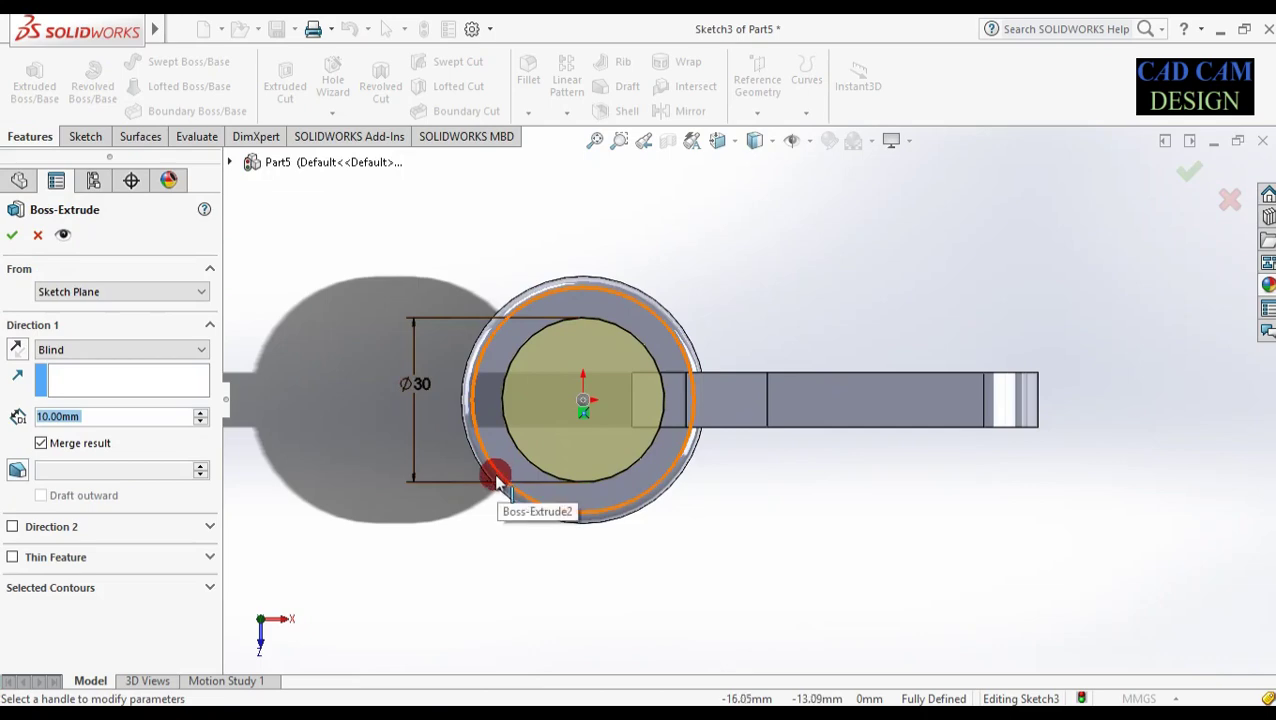
middle_drag(490, 498, 482, 393)
click(20, 349)
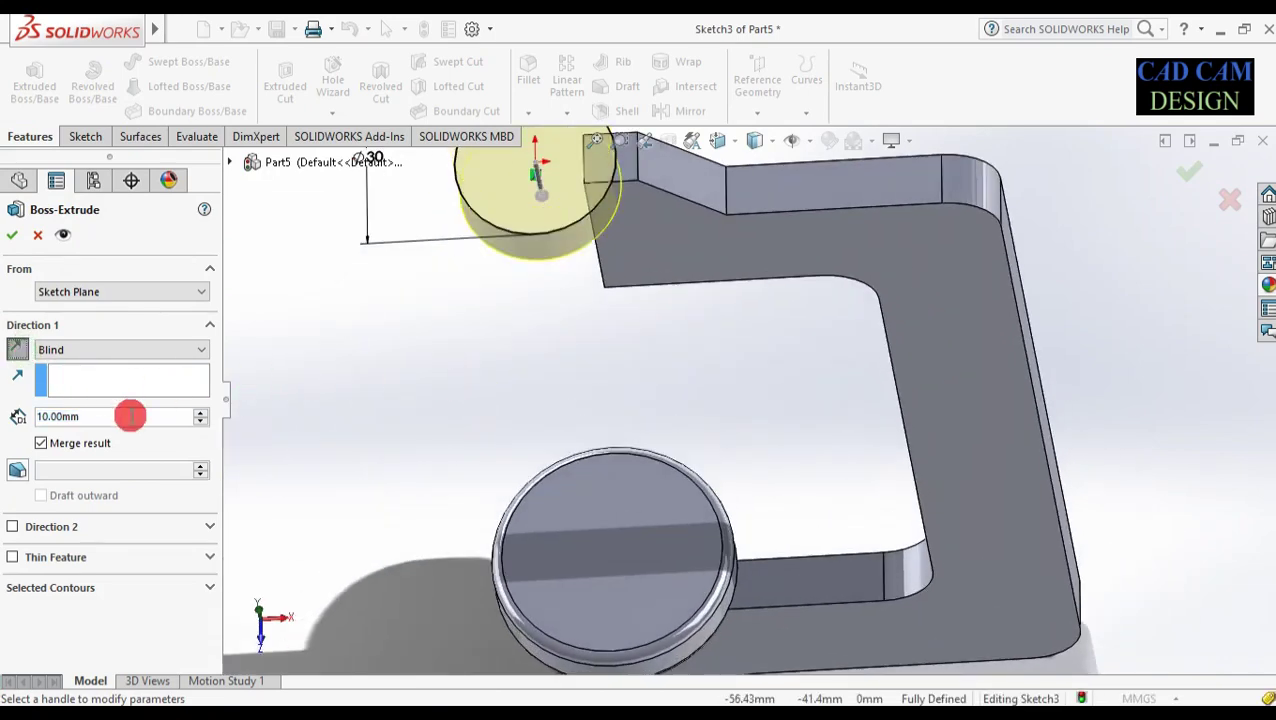
text(40)
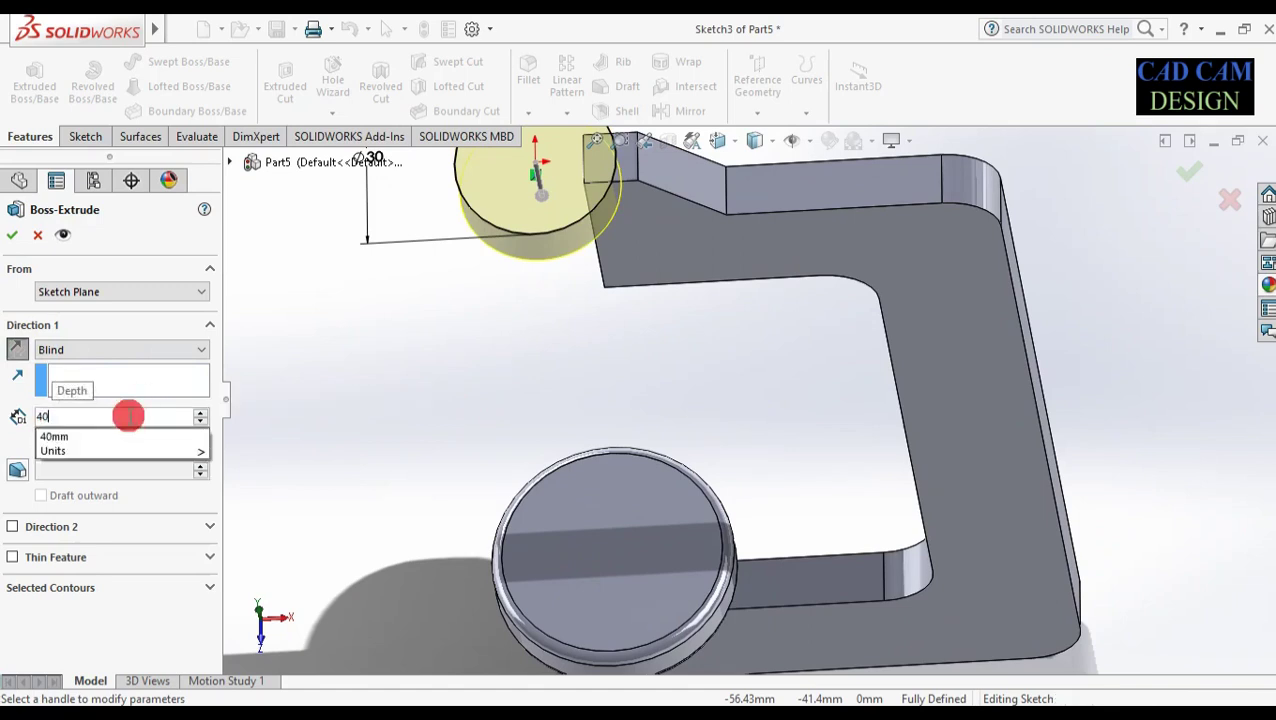
key(Return)
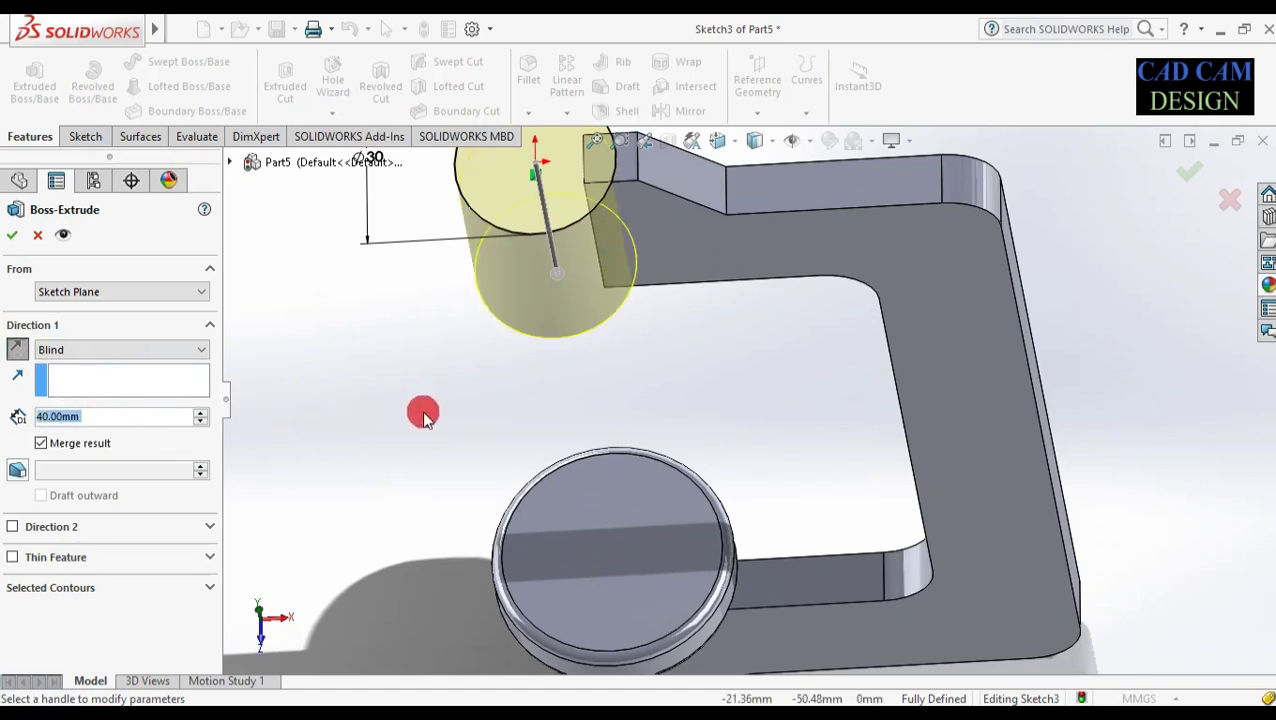
middle_drag(500, 390, 501, 325)
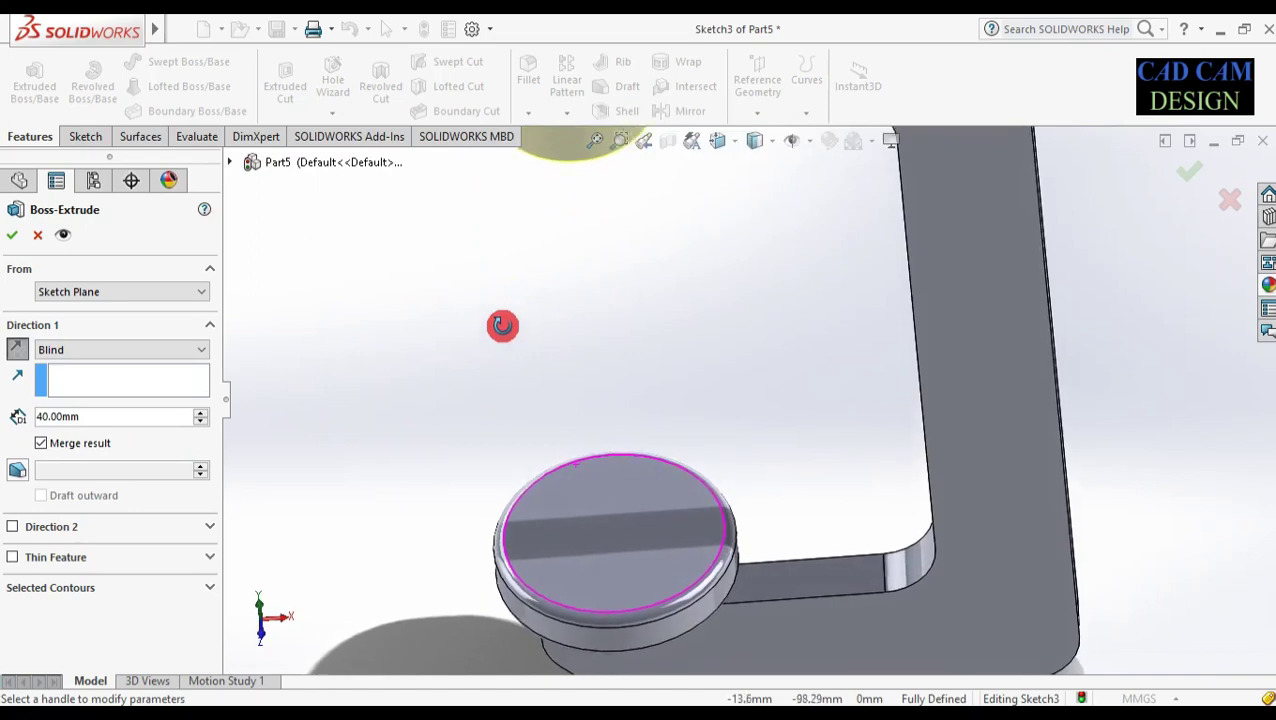
scroll(501, 325, up, 4)
middle_drag(576, 225, 581, 299)
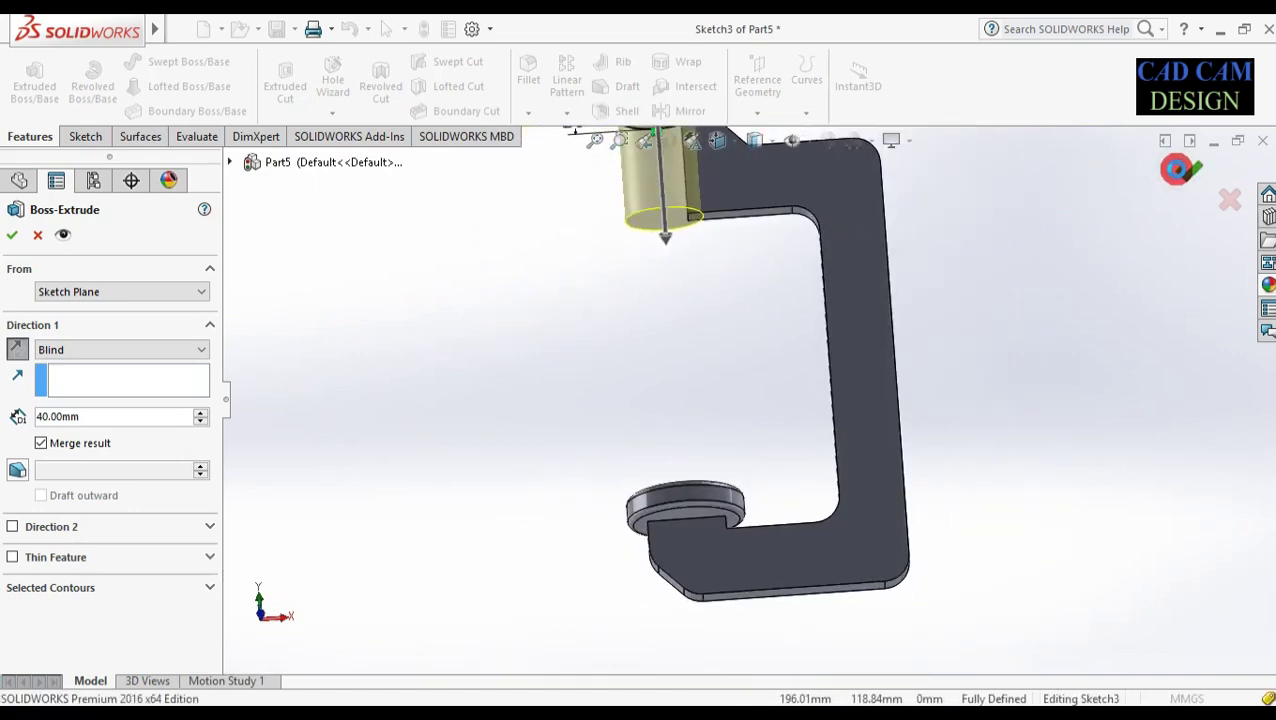
- Start a new sketch on the top face of the cylindrical boss and view it face-on
middle_drag(782, 258, 766, 433)
scroll(764, 430, up, 3)
scroll(723, 256, down, 4)
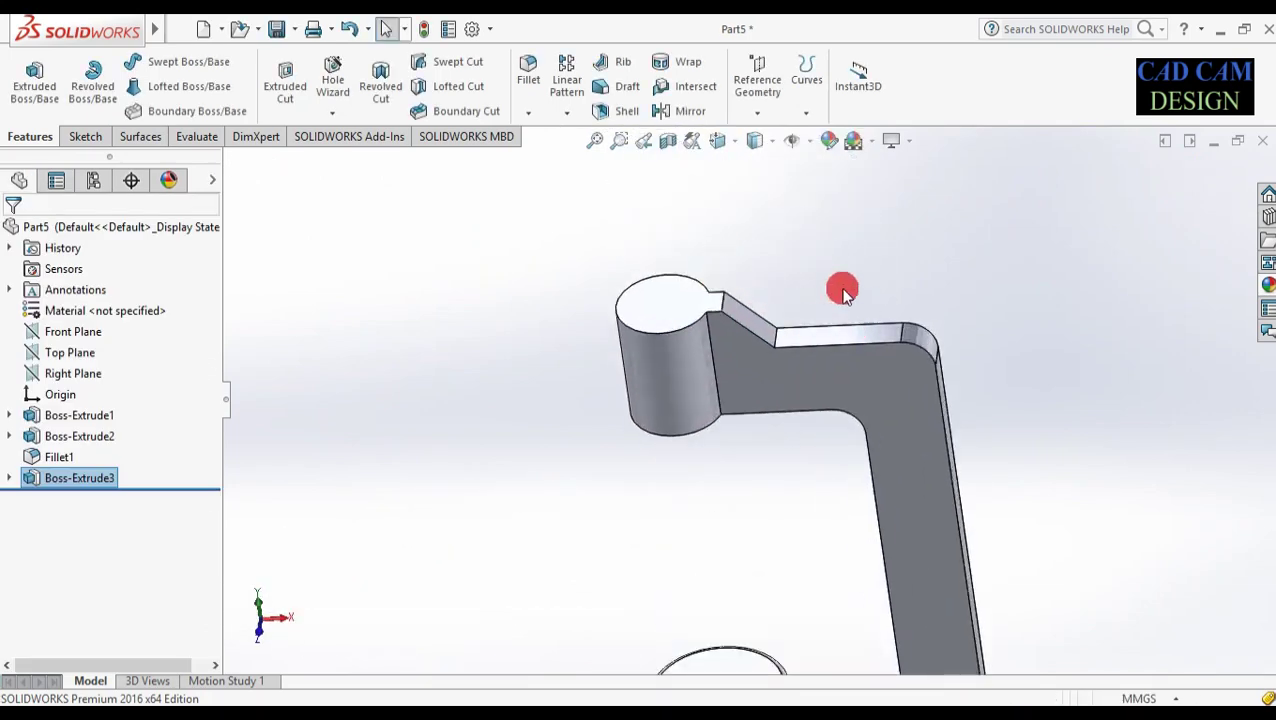
click(670, 313)
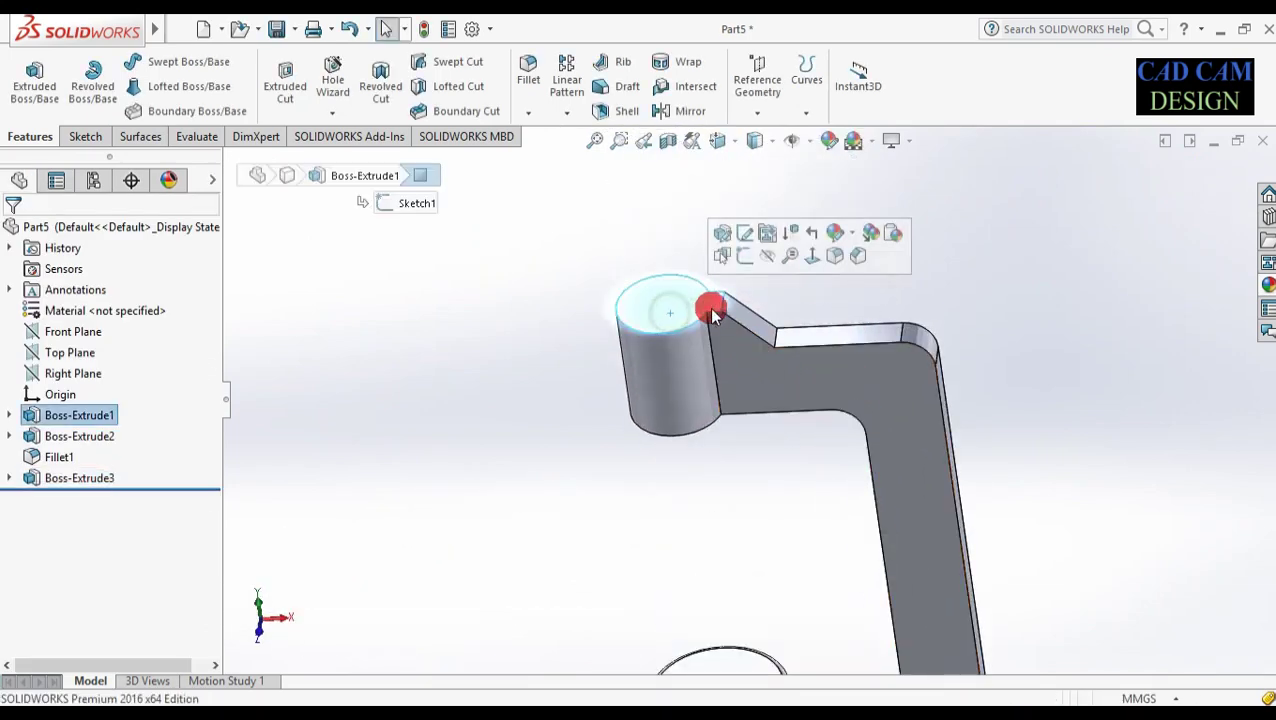
click(748, 261)
right_click(37, 500)
click(37, 412)
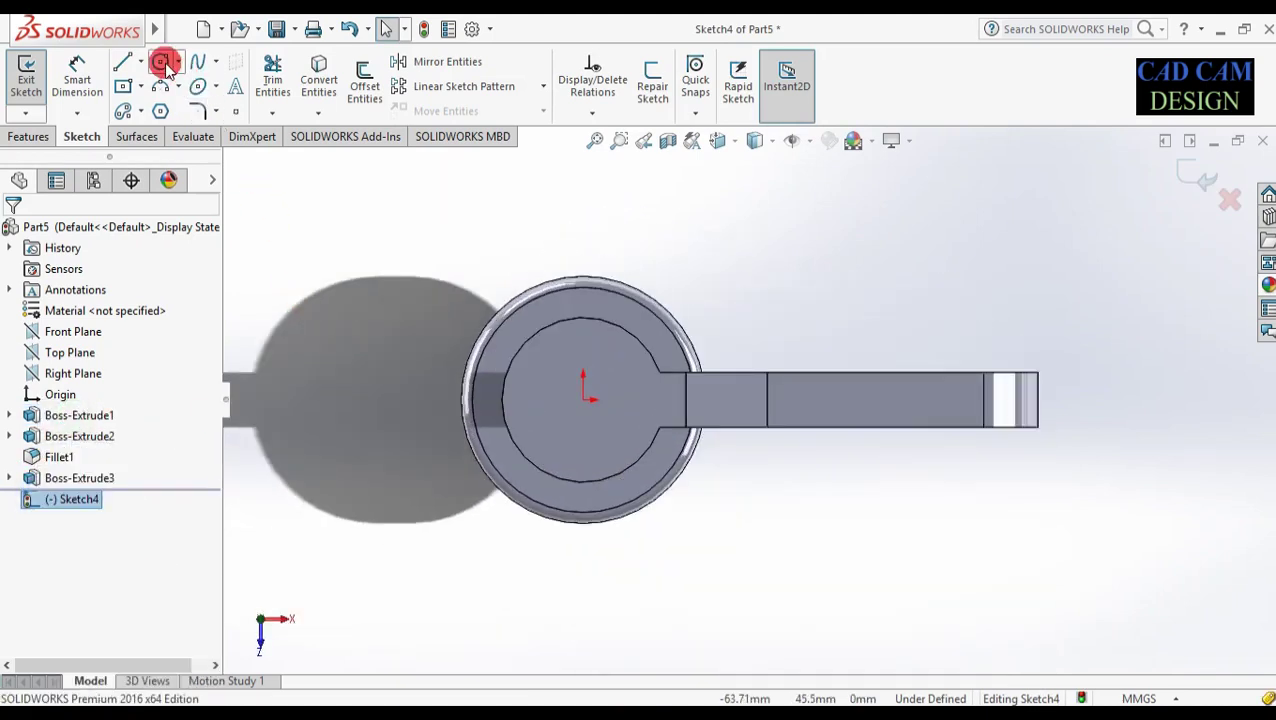
- Sketch a circle about 9.2 mm in diameter centred on the origin, within the boss's top face
click(160, 61)
click(582, 399)
click(583, 425)
- Dimension the small circle's diameter as 16 mm and exit the sketch
right_drag(389, 498, 372, 330)
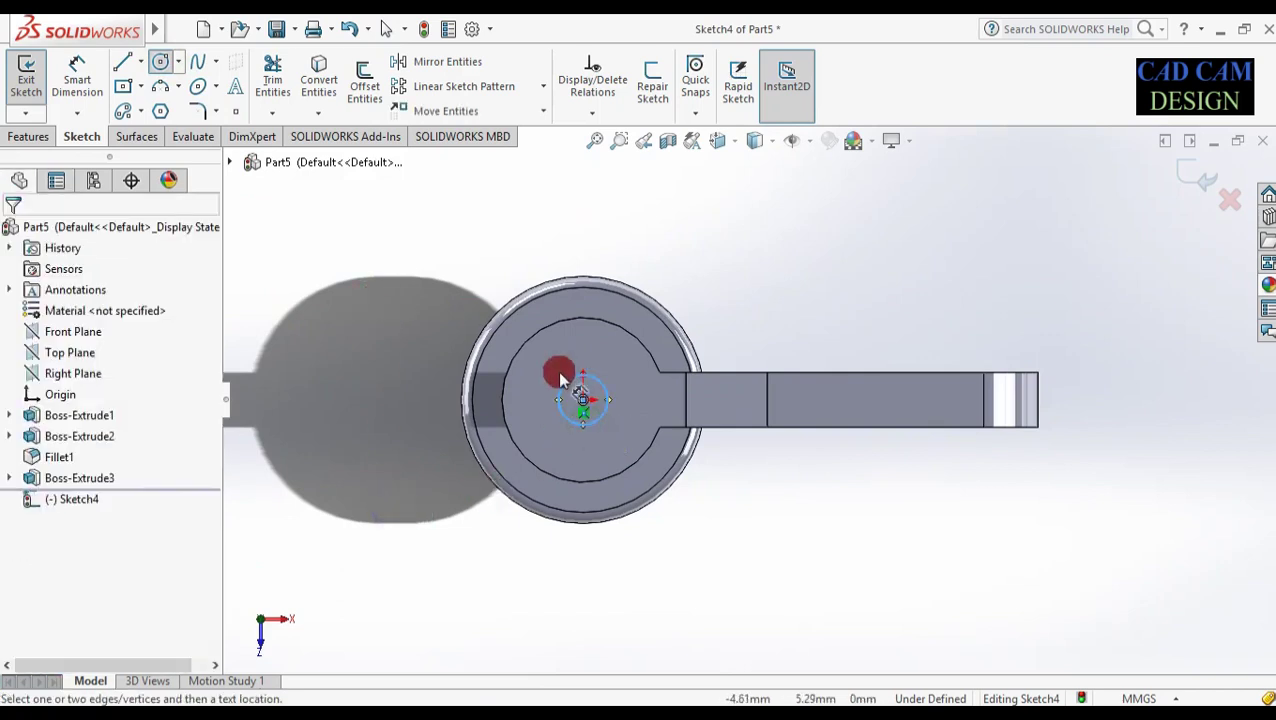
click(506, 413)
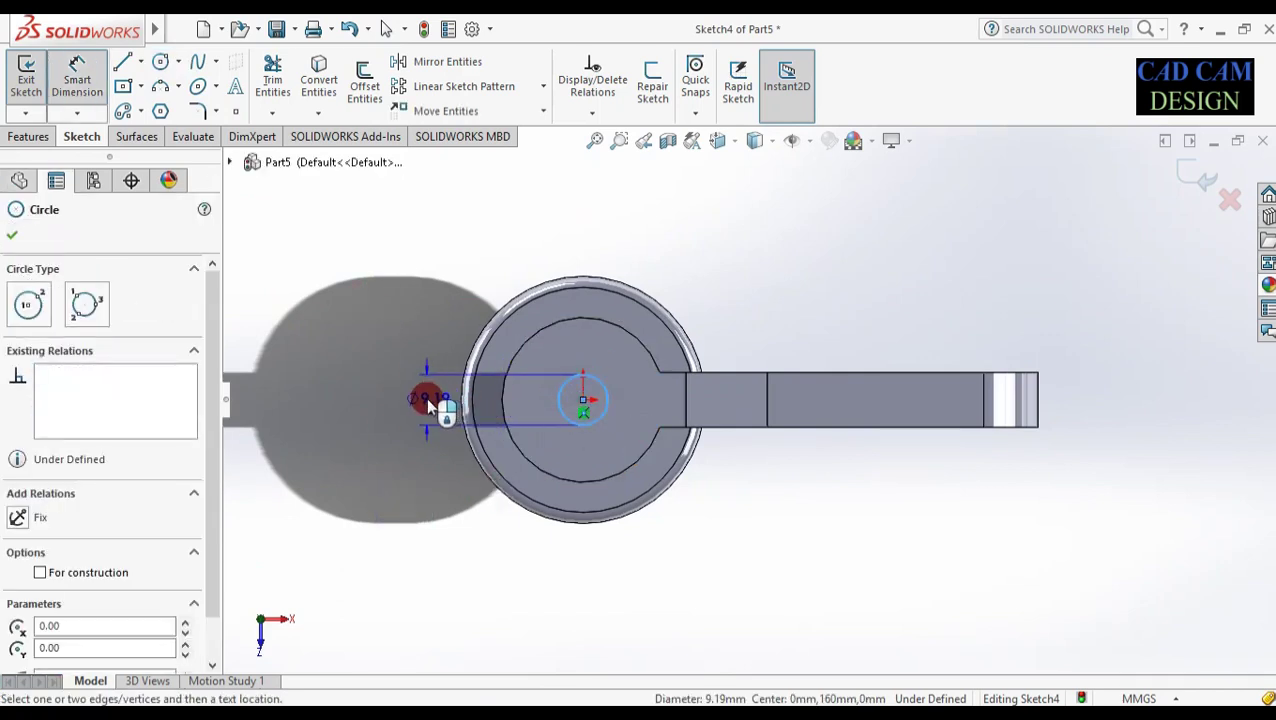
click(426, 398)
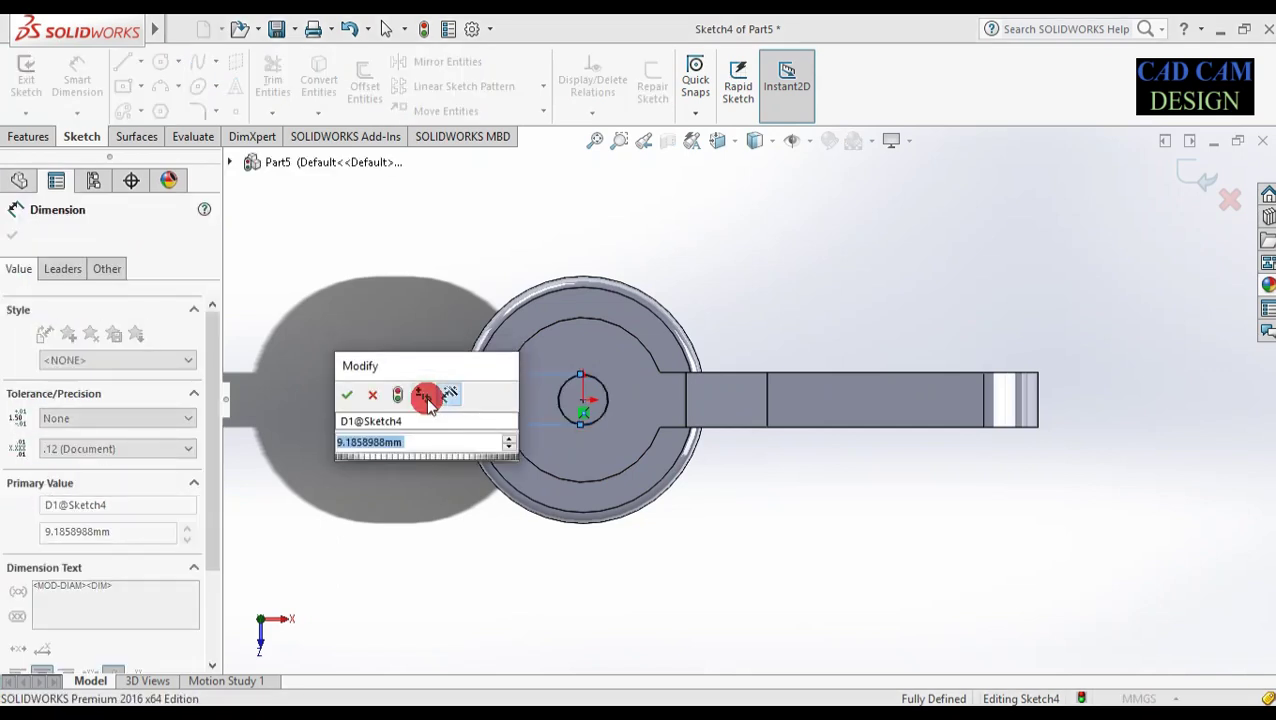
text(10)
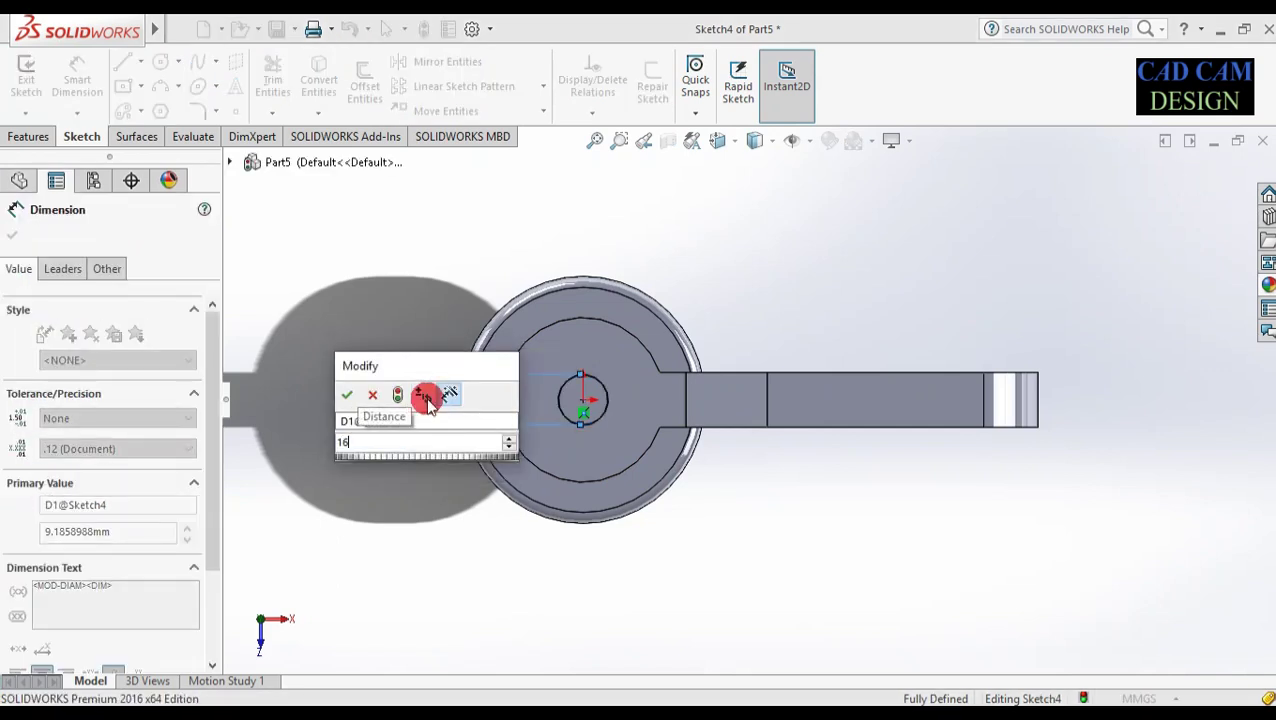
key(Return)
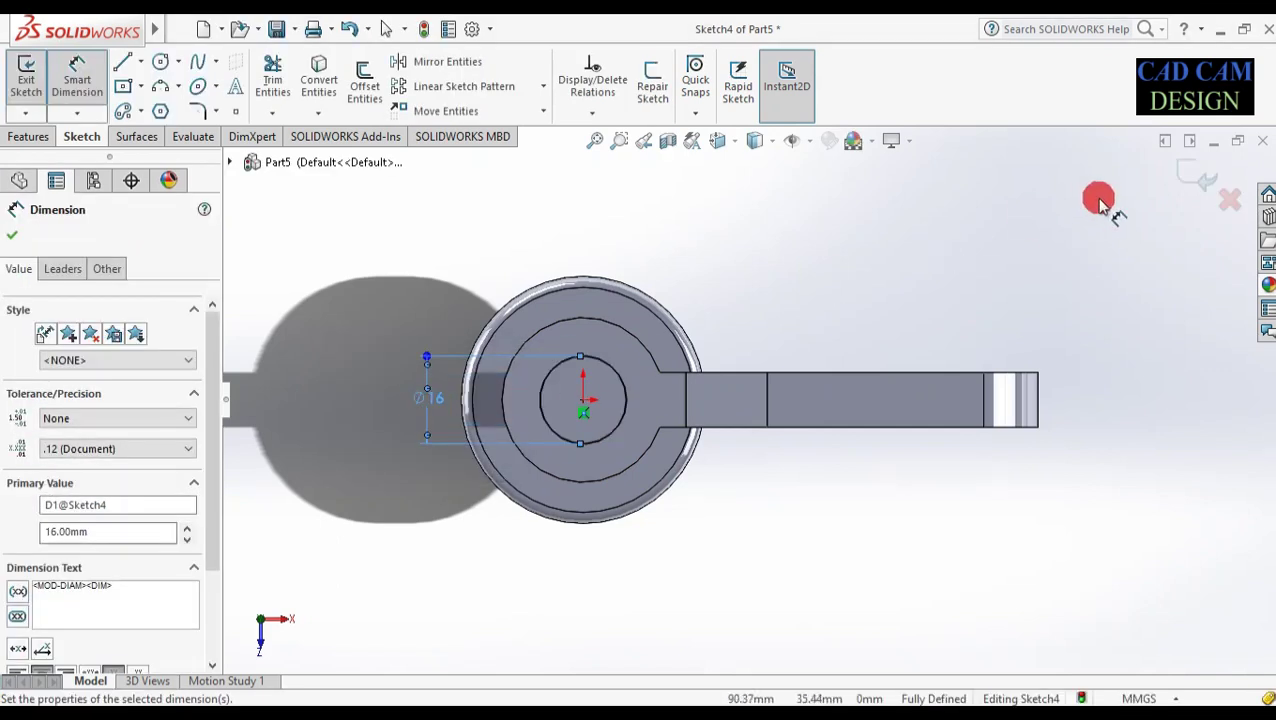
click(1200, 178)
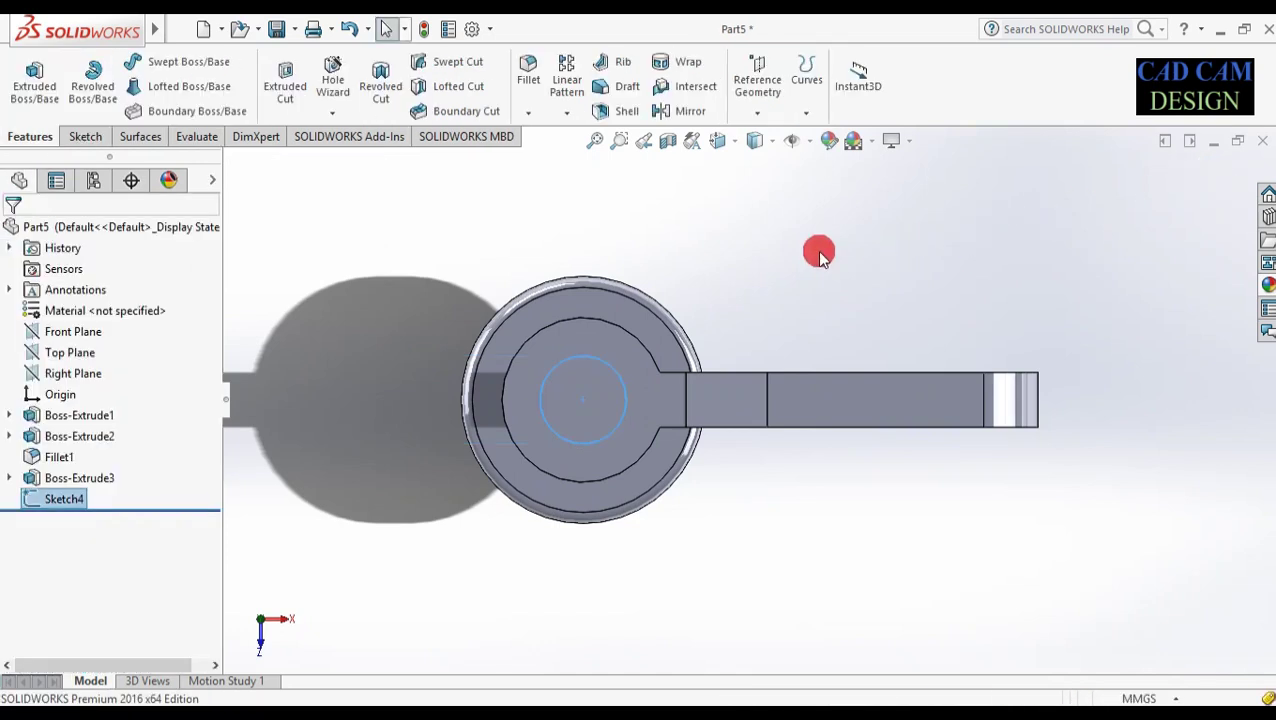
- Cut the 16 mm circle down through the cylindrical boss with an Up To Next extruded cut
click(285, 85)
middle_drag(591, 516, 561, 313)
click(107, 355)
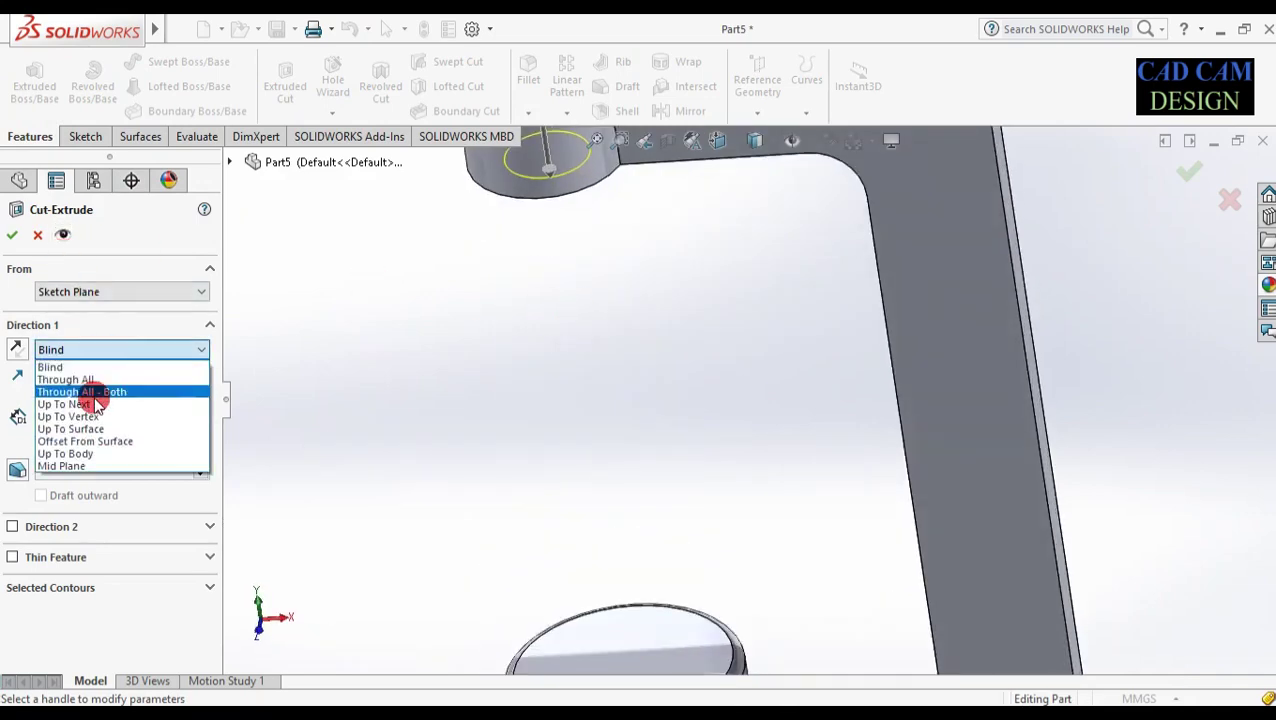
click(85, 401)
scroll(513, 253, up, 3)
middle_drag(515, 335, 516, 155)
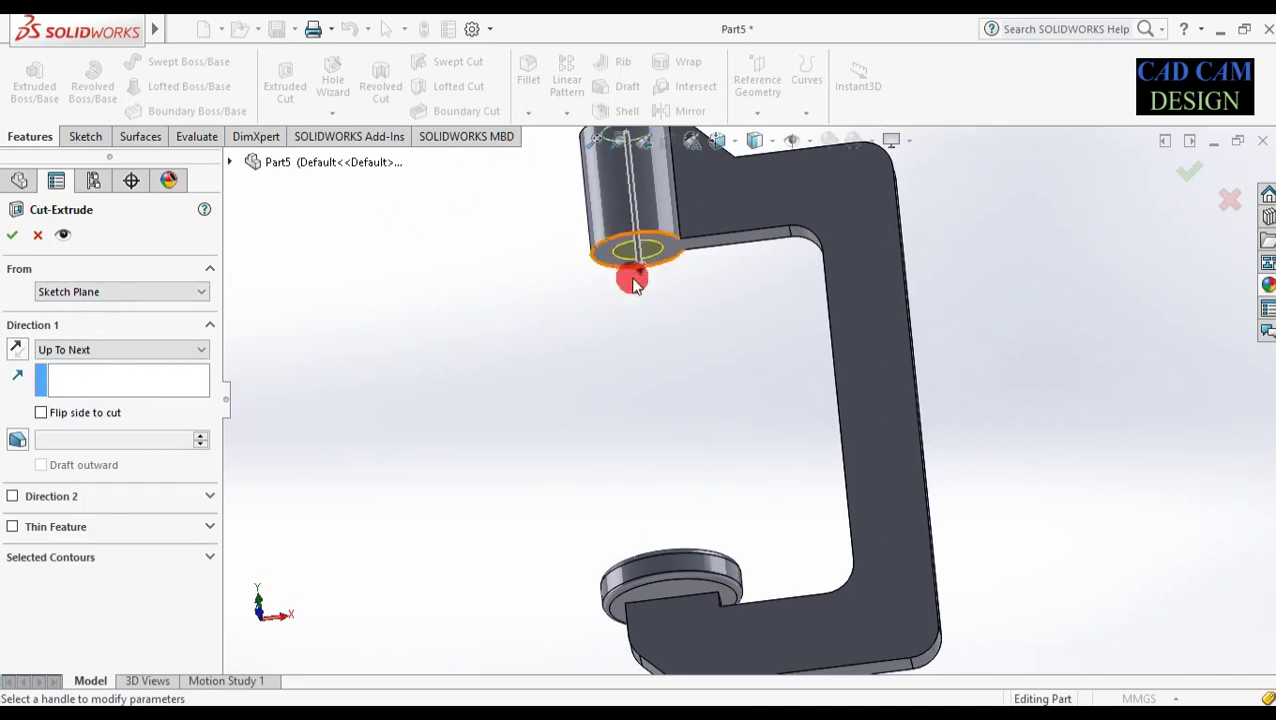
click(1193, 172)
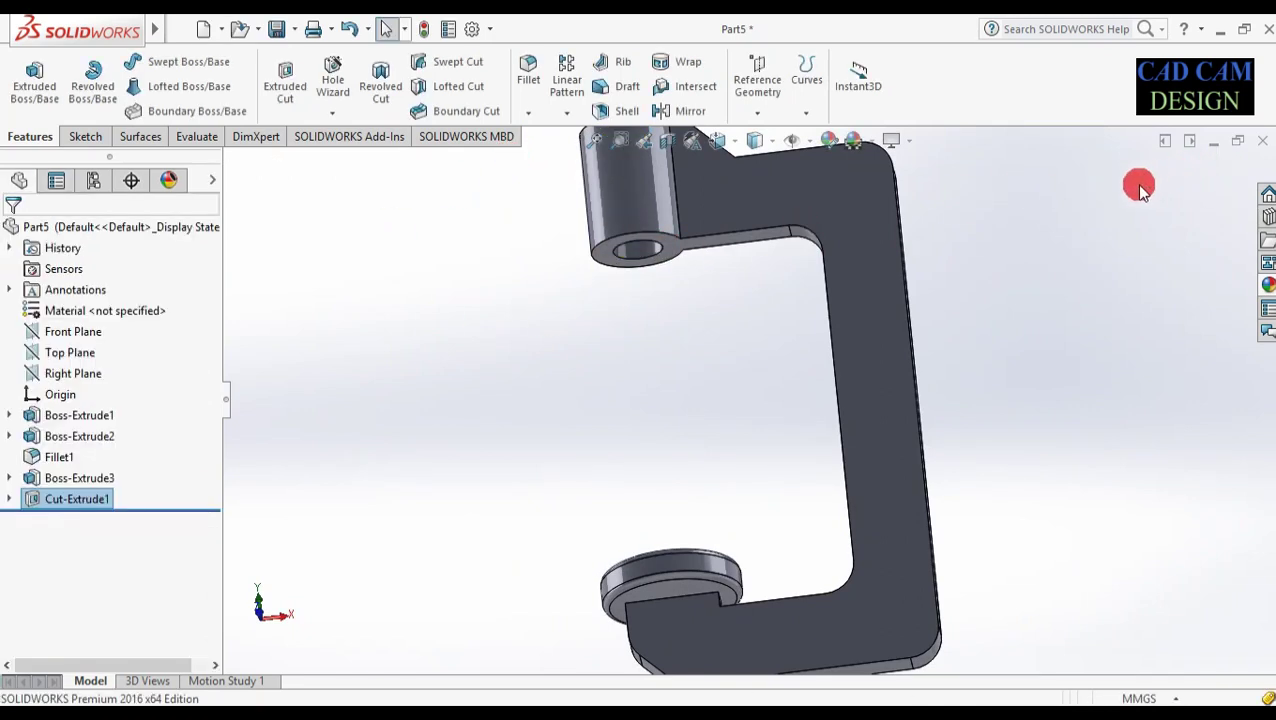
middle_drag(750, 305, 755, 392)
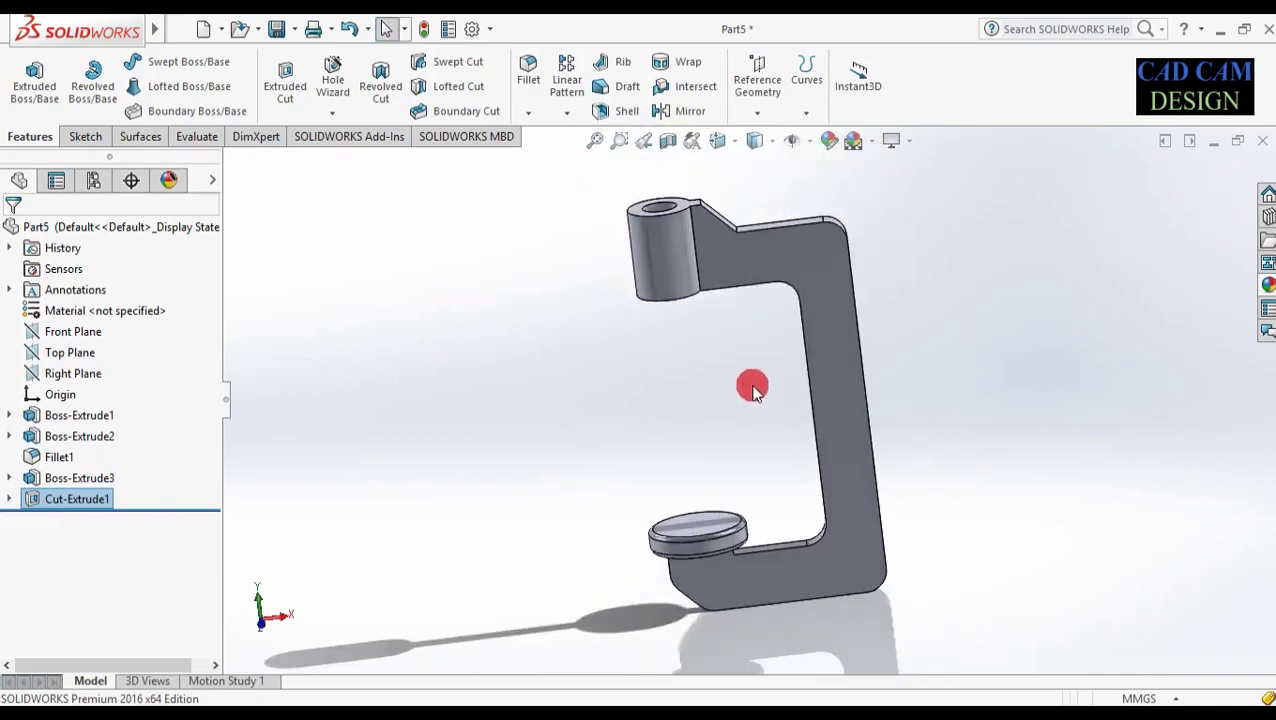
scroll(687, 188, down, 4)
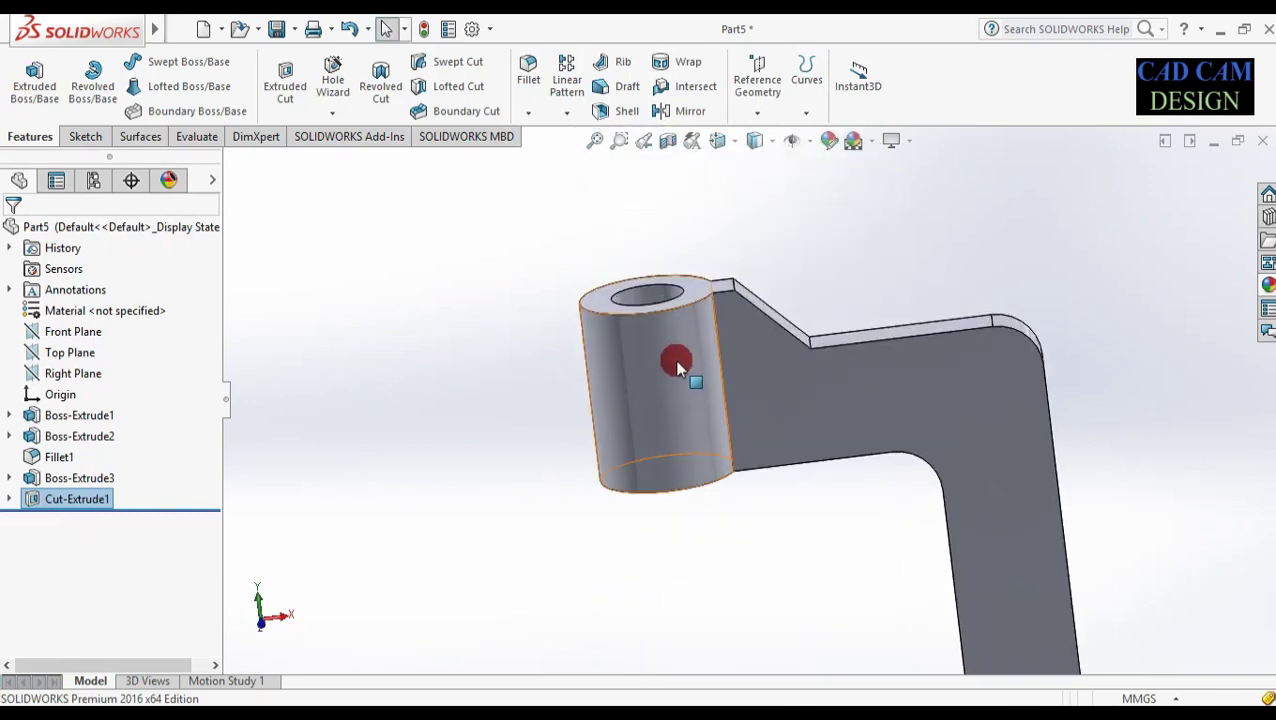
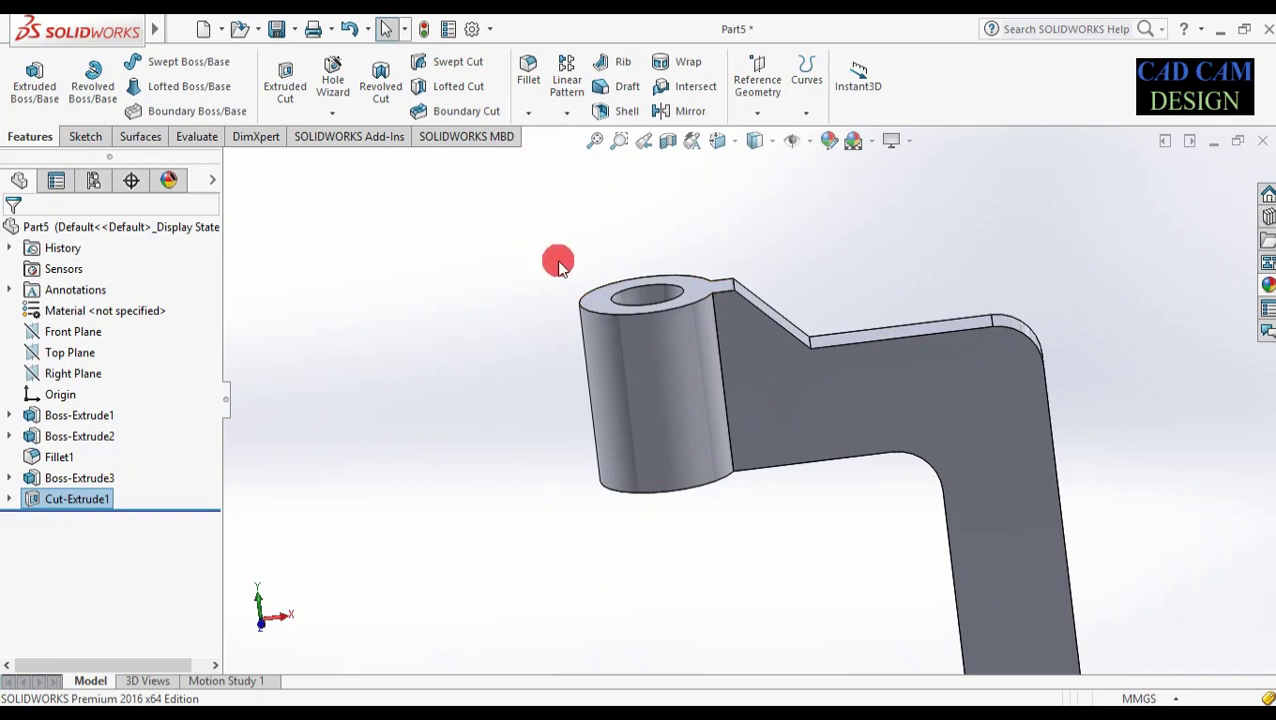
middle_drag(558, 262, 565, 262)
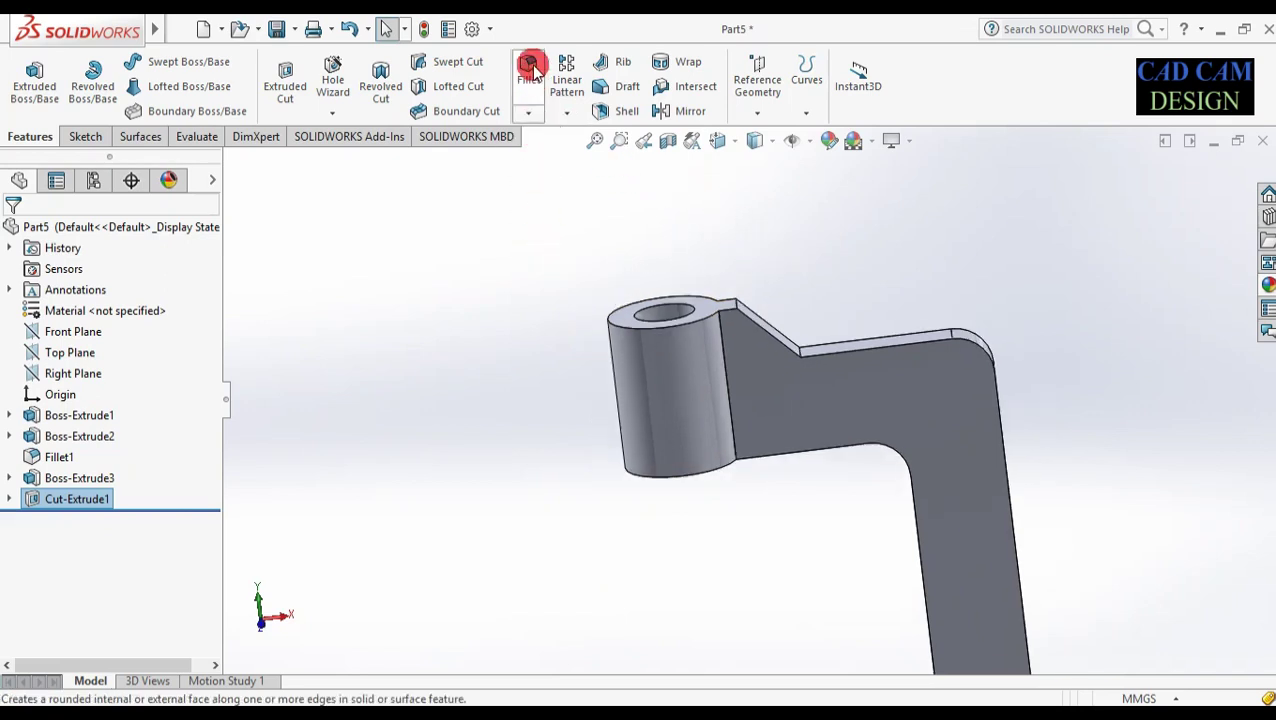
click(529, 118)
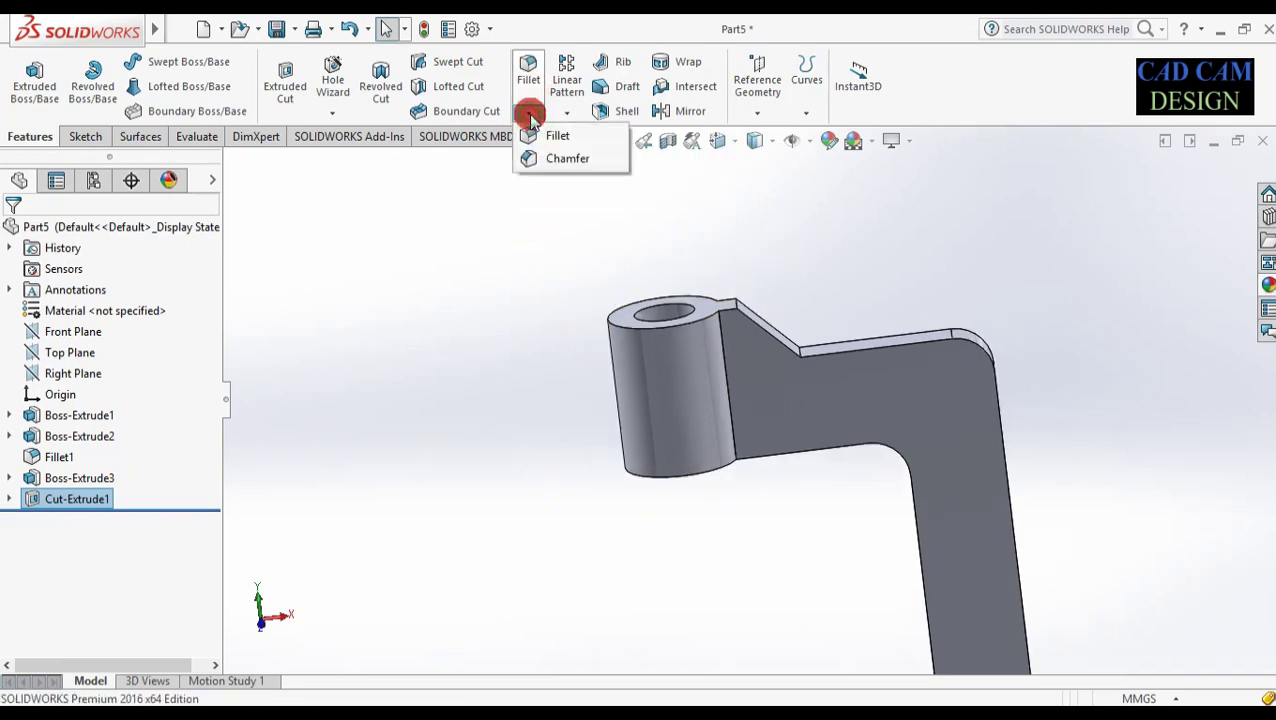
click(532, 157)
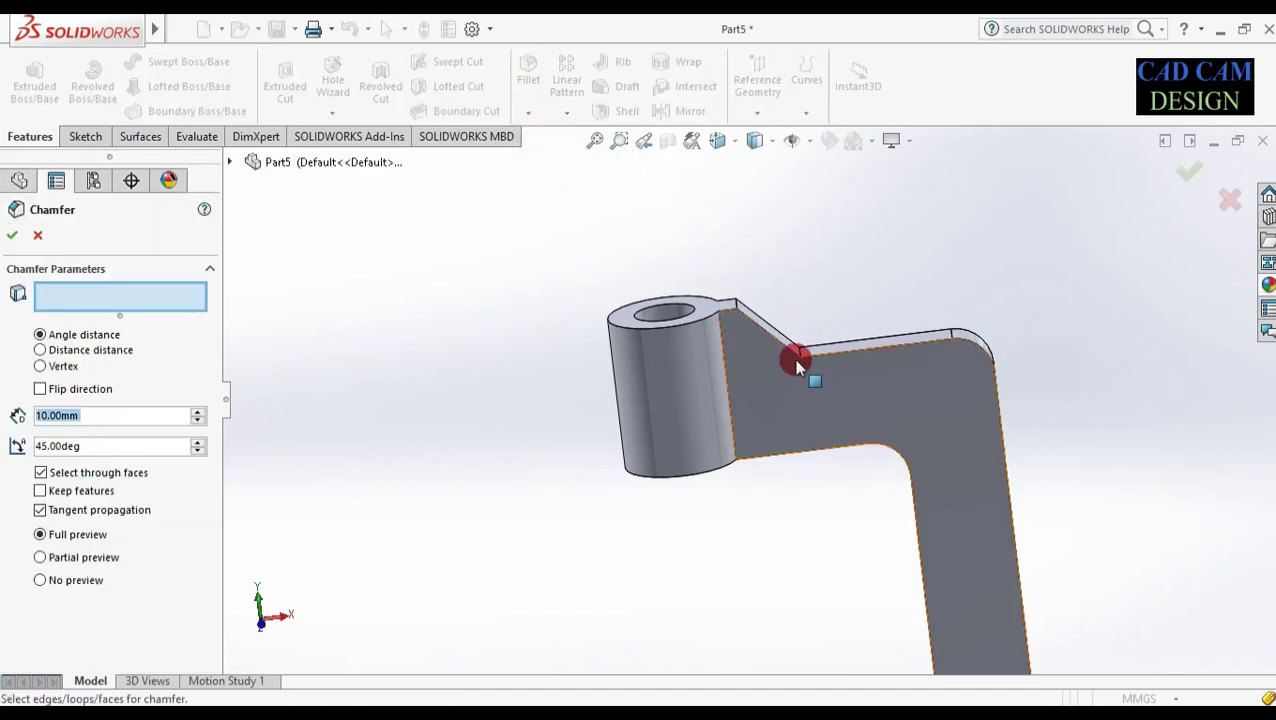
click(41, 236)
- Fillet the two edges at the upper and lower ends of the upper arm's sloped face with a 5 mm radius
click(527, 66)
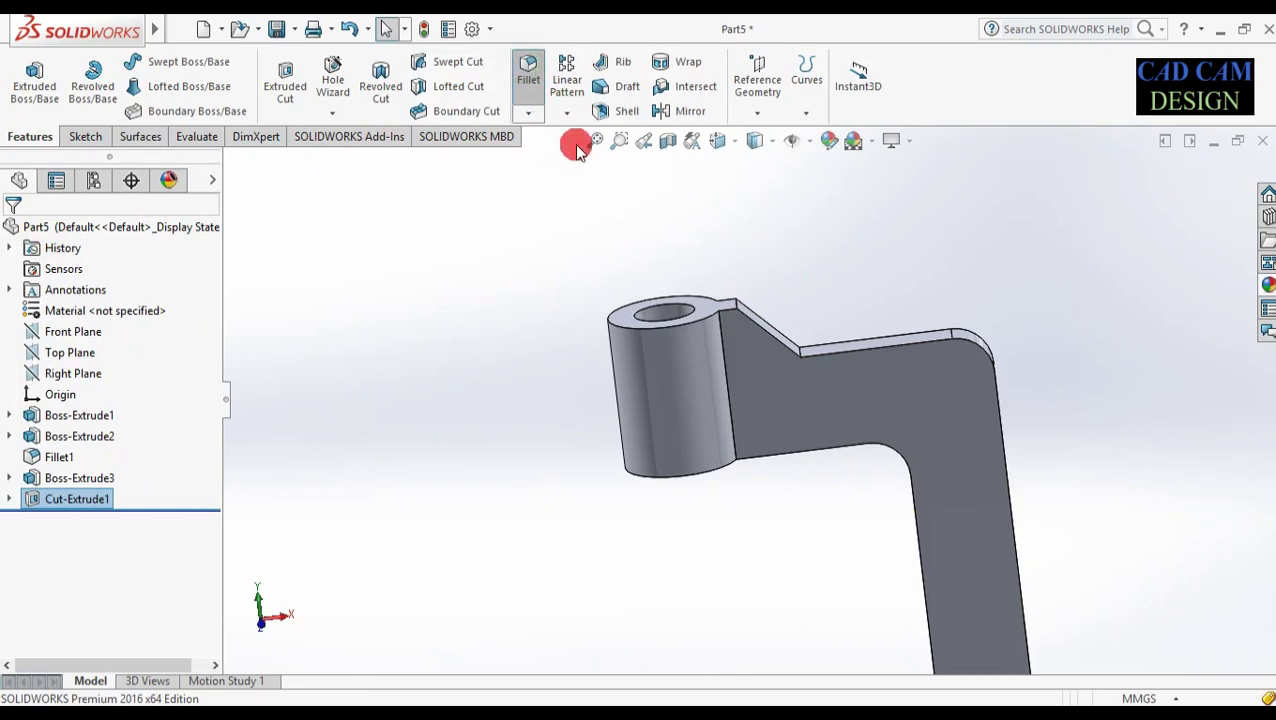
click(736, 306)
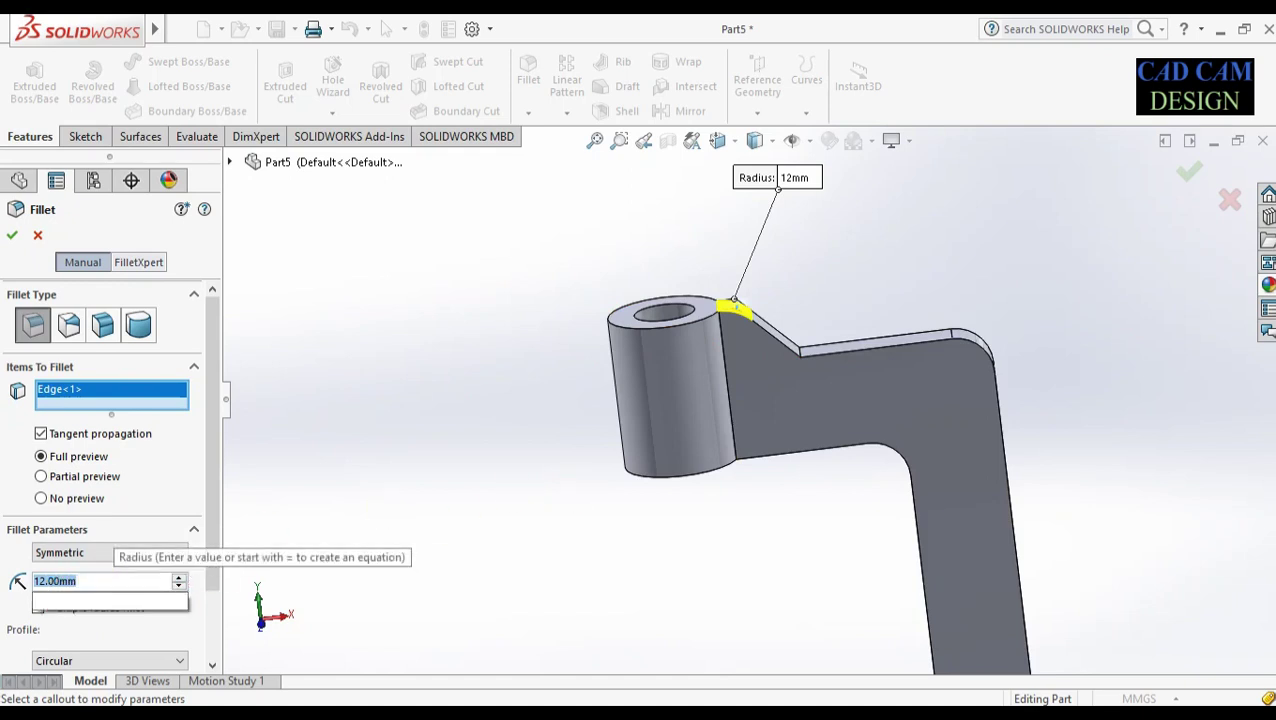
text(5)
key(Return)
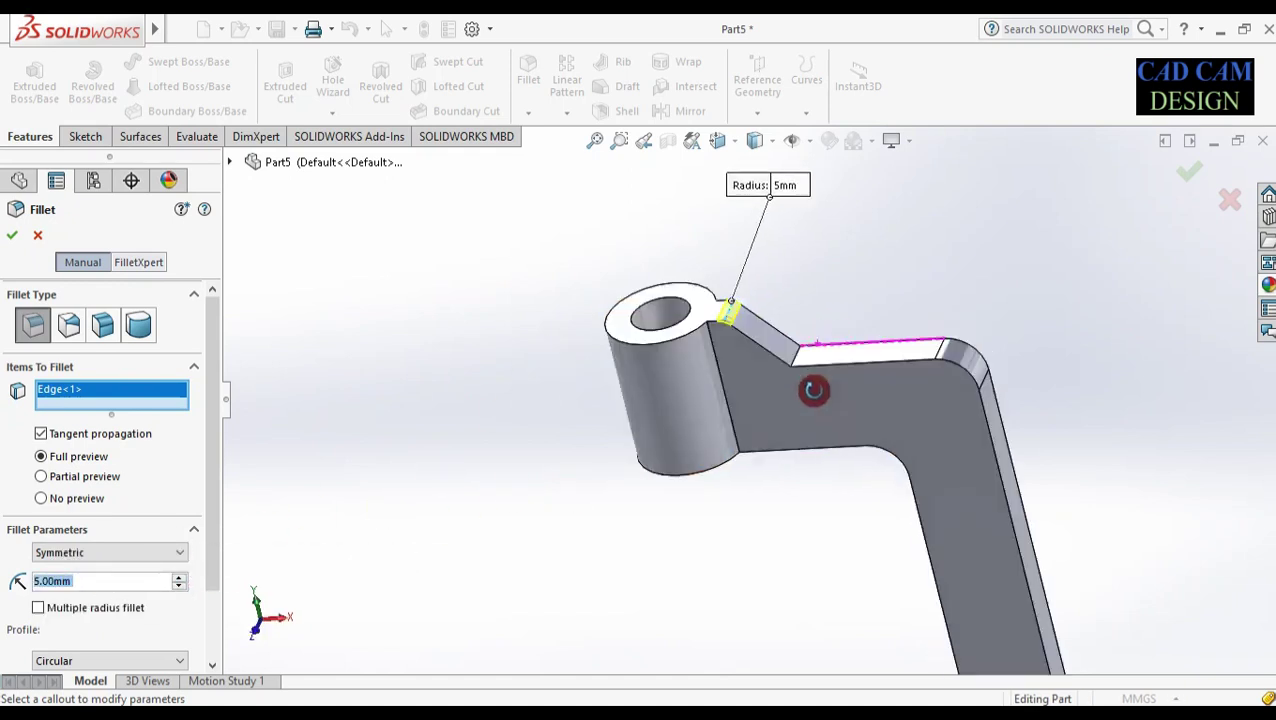
scroll(790, 358, down, 3)
click(779, 372)
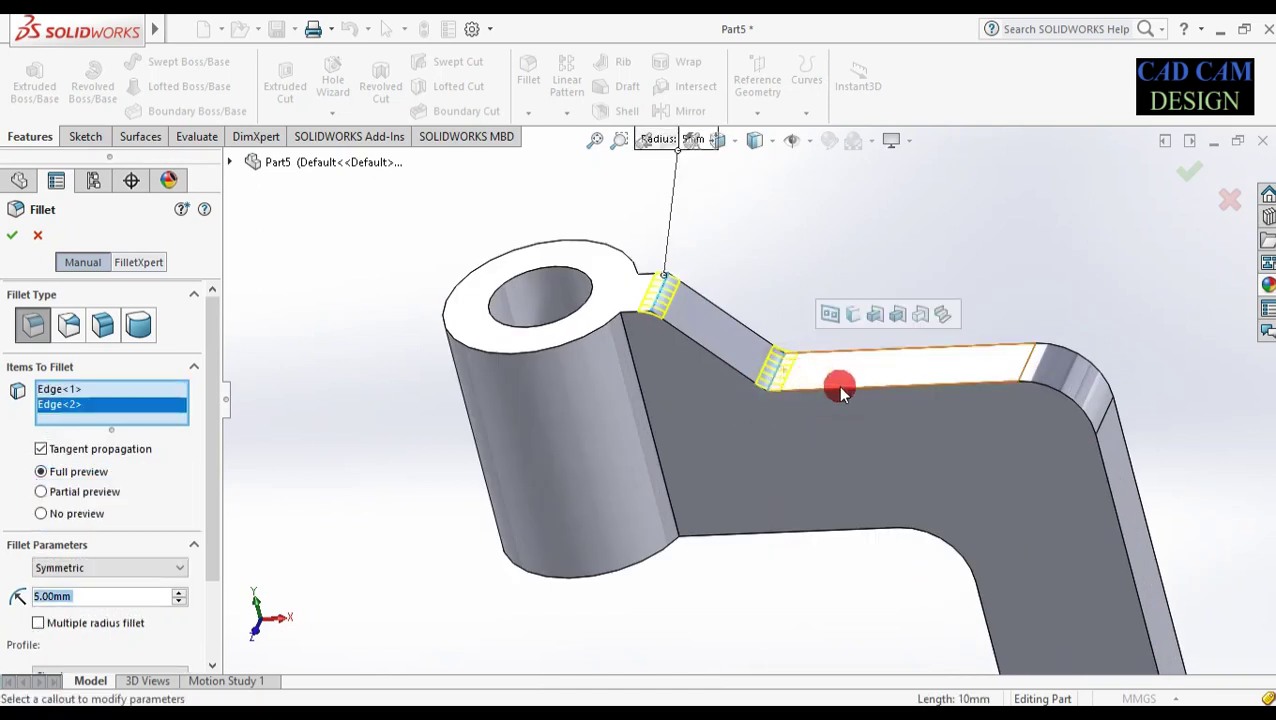
middle_drag(797, 447, 885, 340)
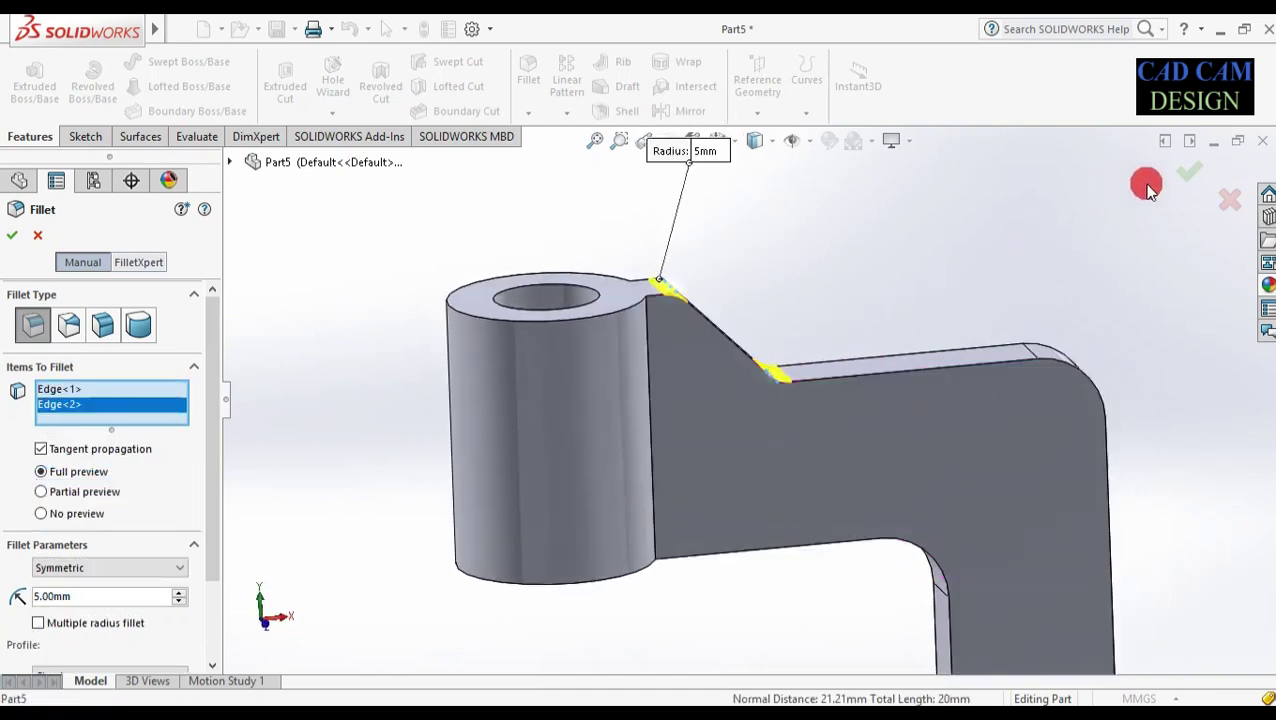
click(1188, 176)
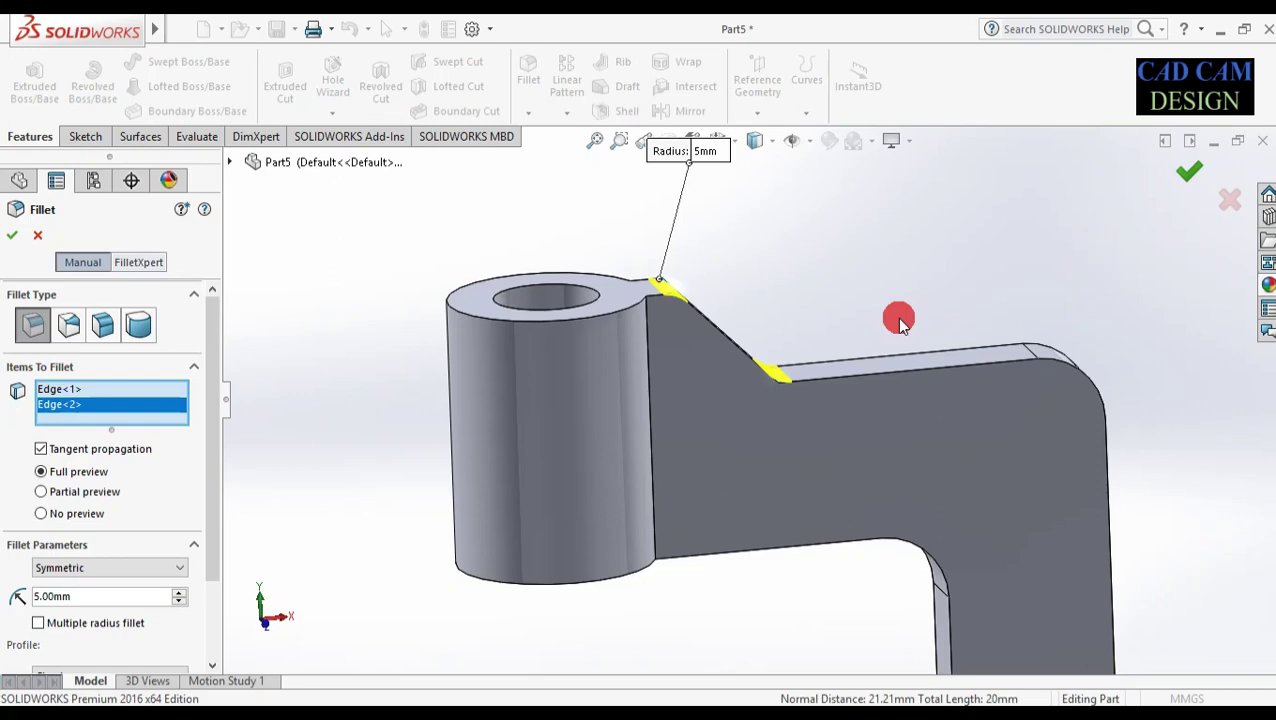
- Start a new sketch on the flat front face of the C-shaped body, view it face-on and activate the Line tool
middle_drag(838, 314, 819, 322)
middle_drag(815, 316, 752, 252)
scroll(752, 252, down, 3)
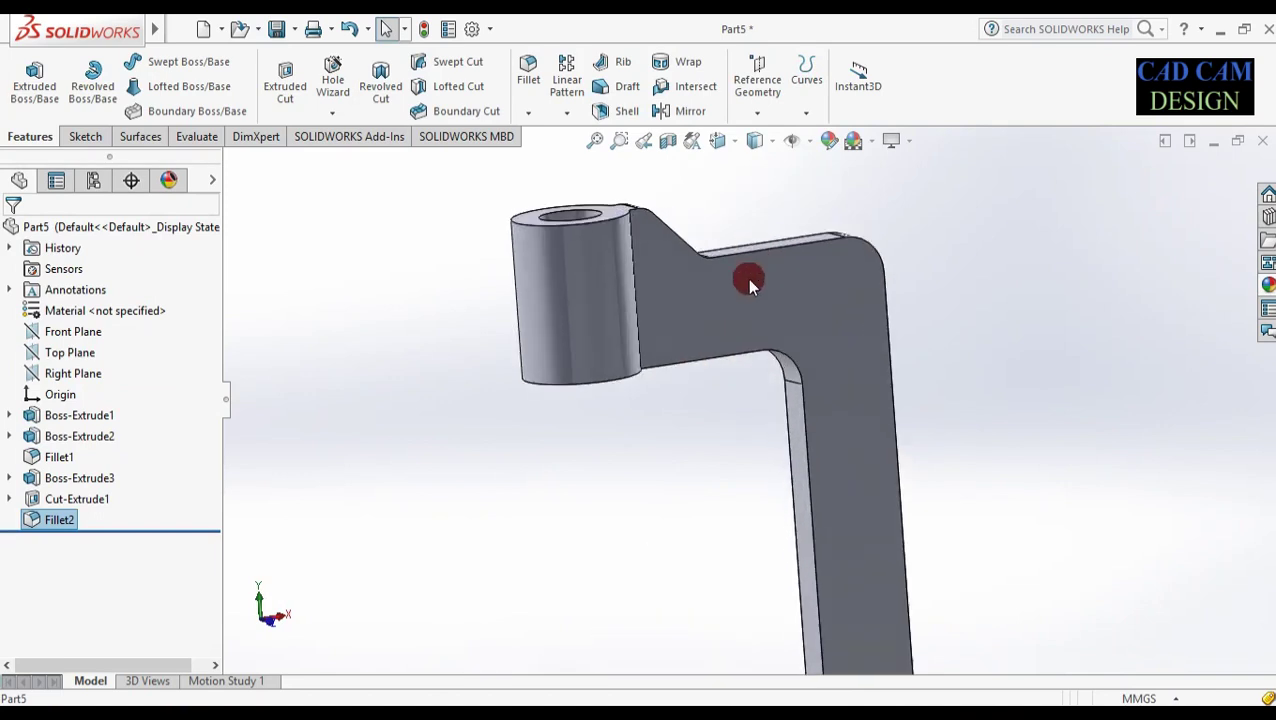
click(648, 320)
click(722, 256)
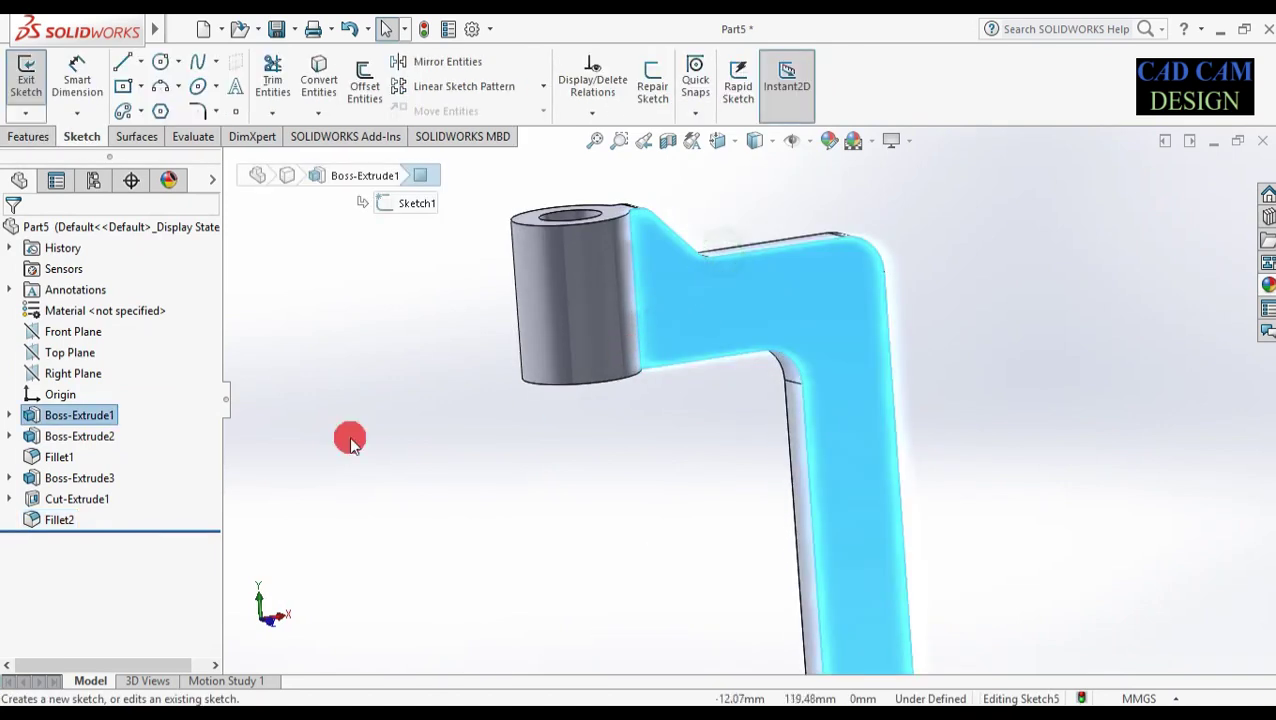
right_click(89, 540)
click(122, 414)
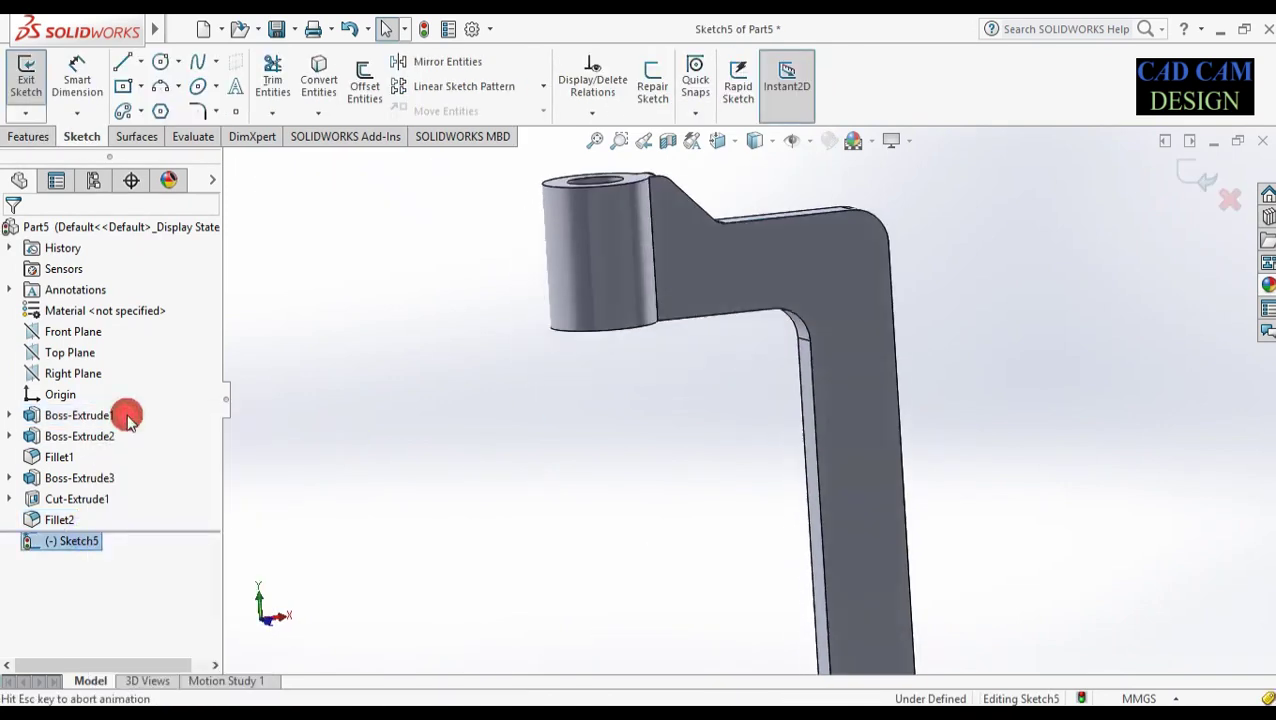
click(124, 64)
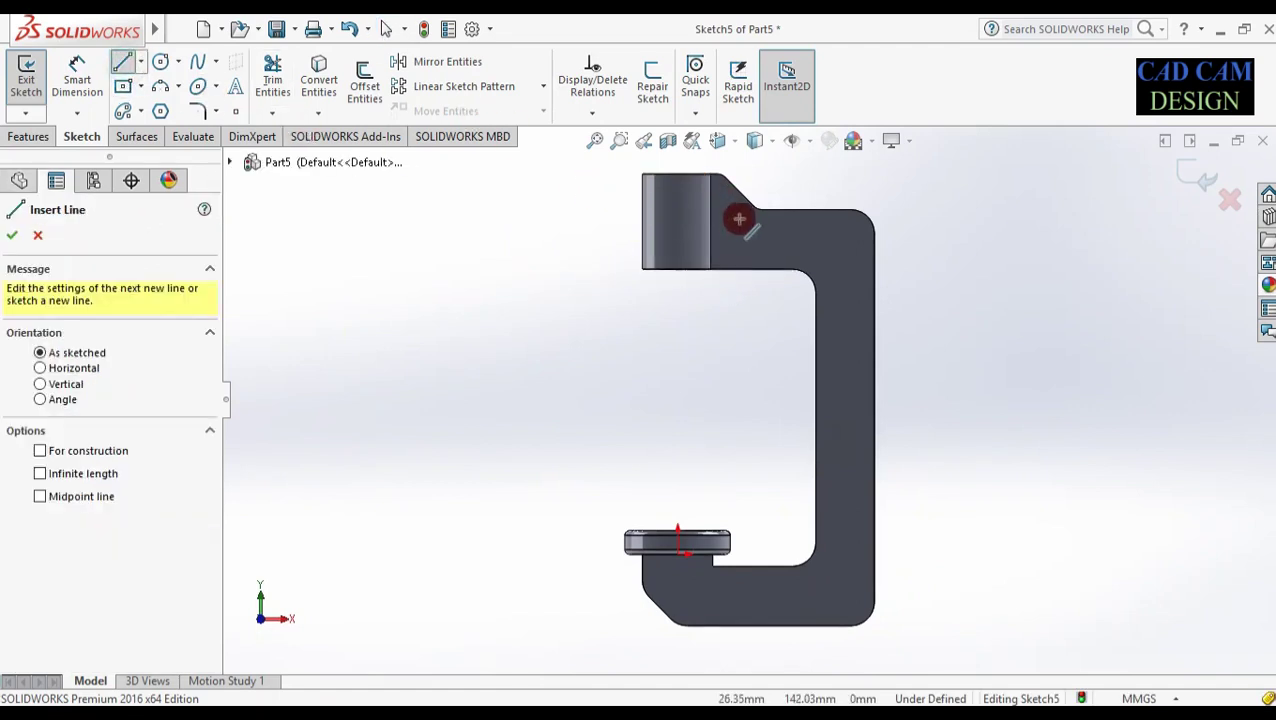
- Sketch a closed C-shaped outline of horizontal and vertical lines inside the front face, following both arms and the upright
click(738, 224)
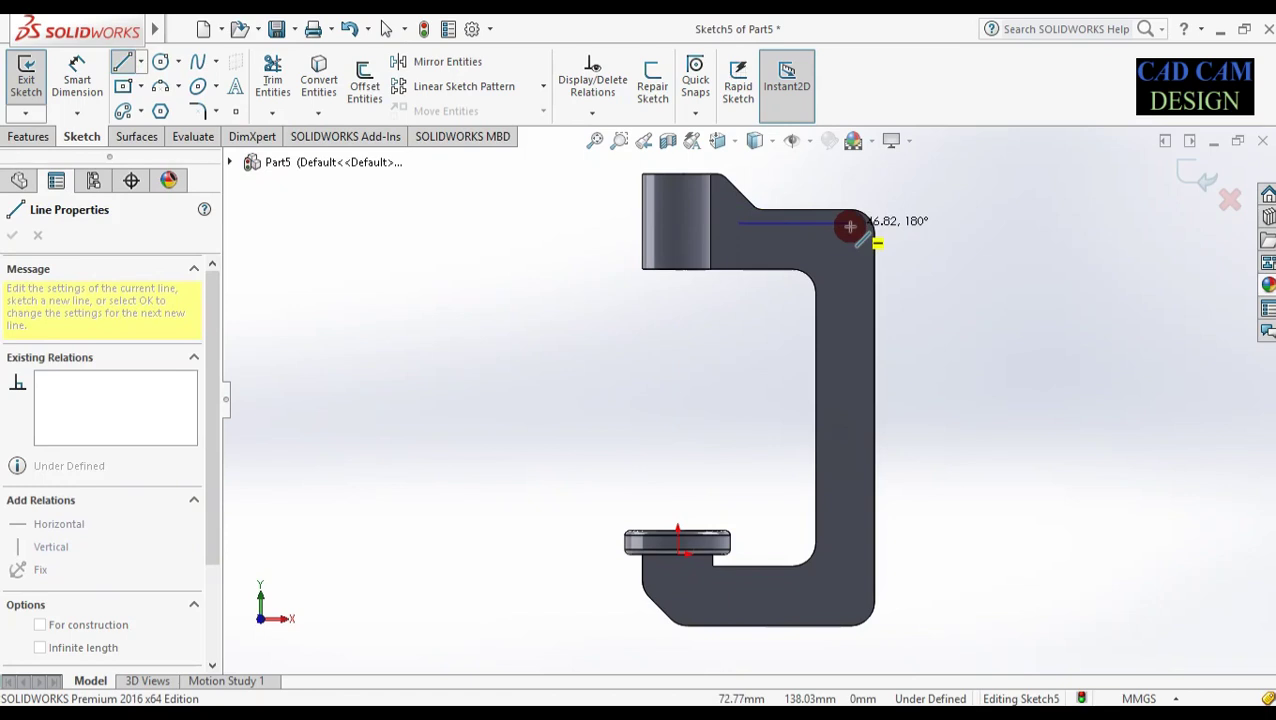
click(854, 224)
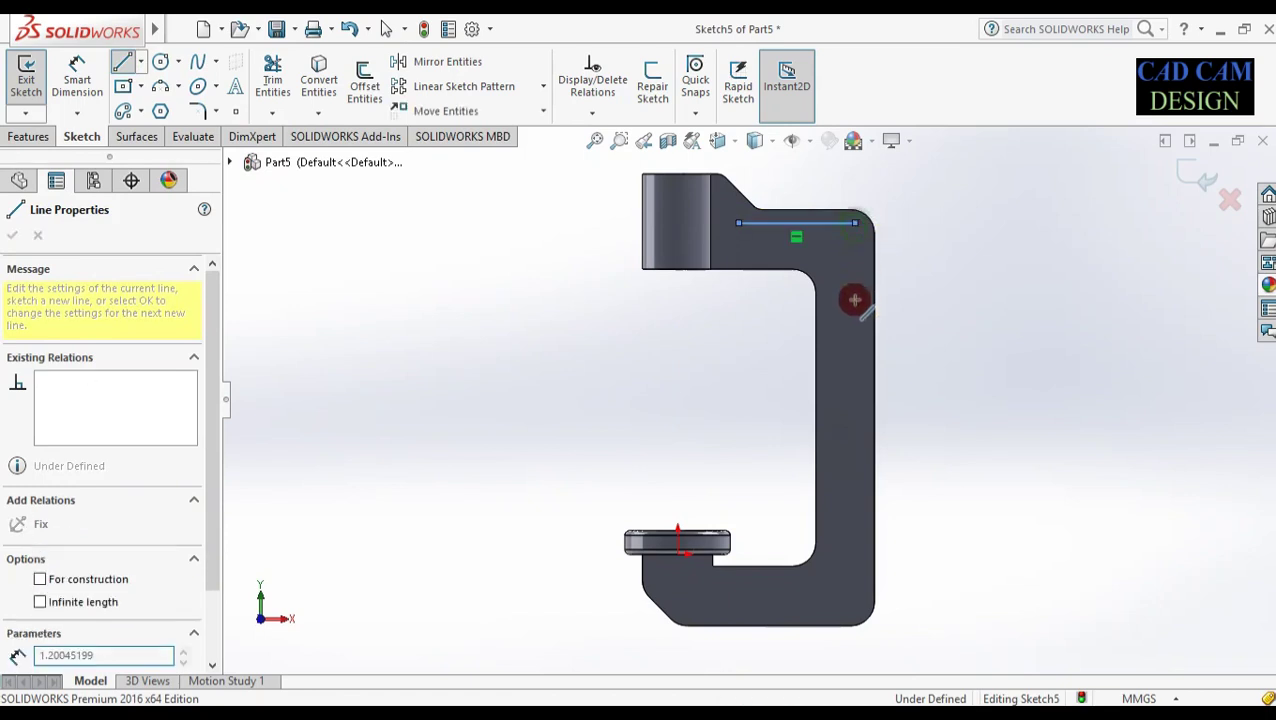
click(854, 600)
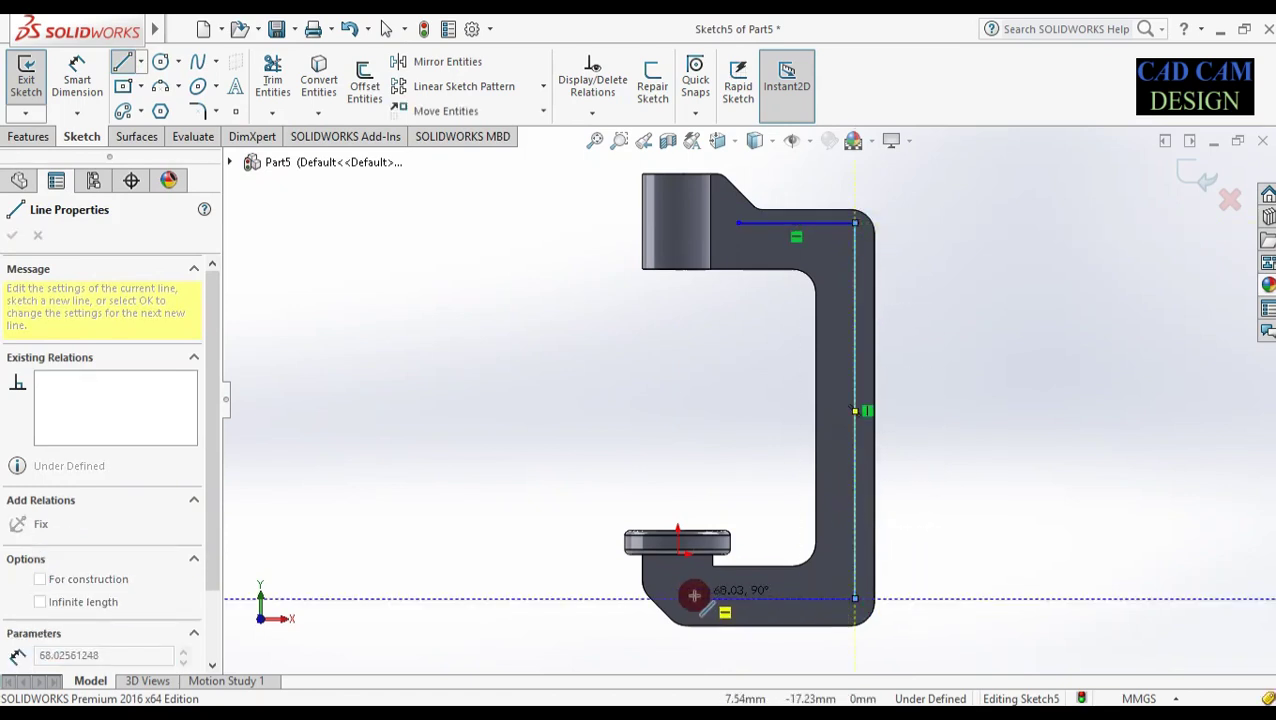
click(695, 577)
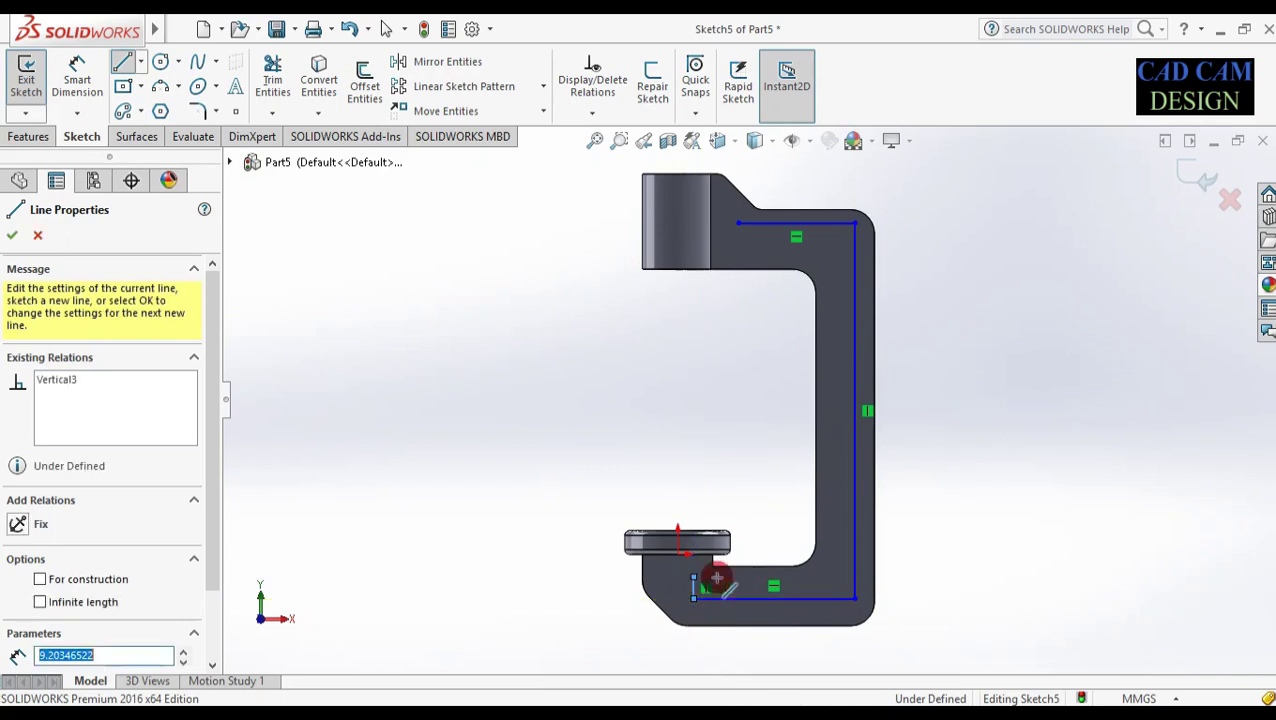
click(832, 577)
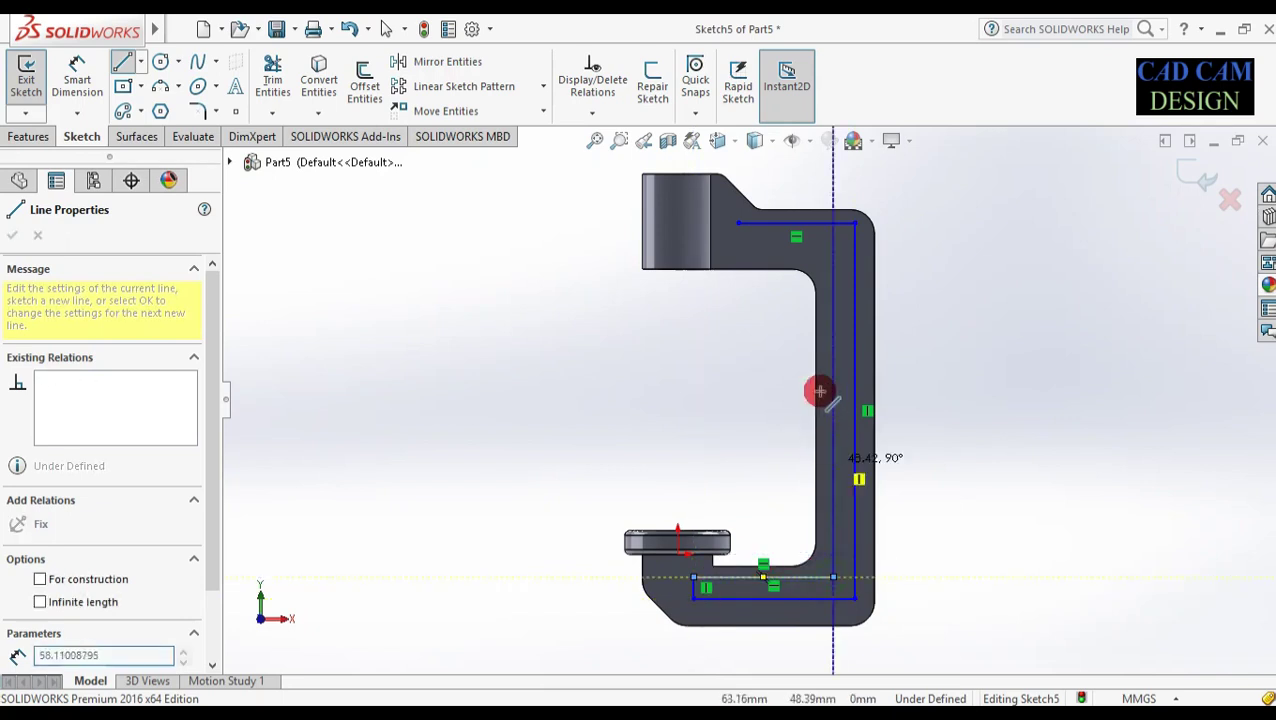
click(833, 261)
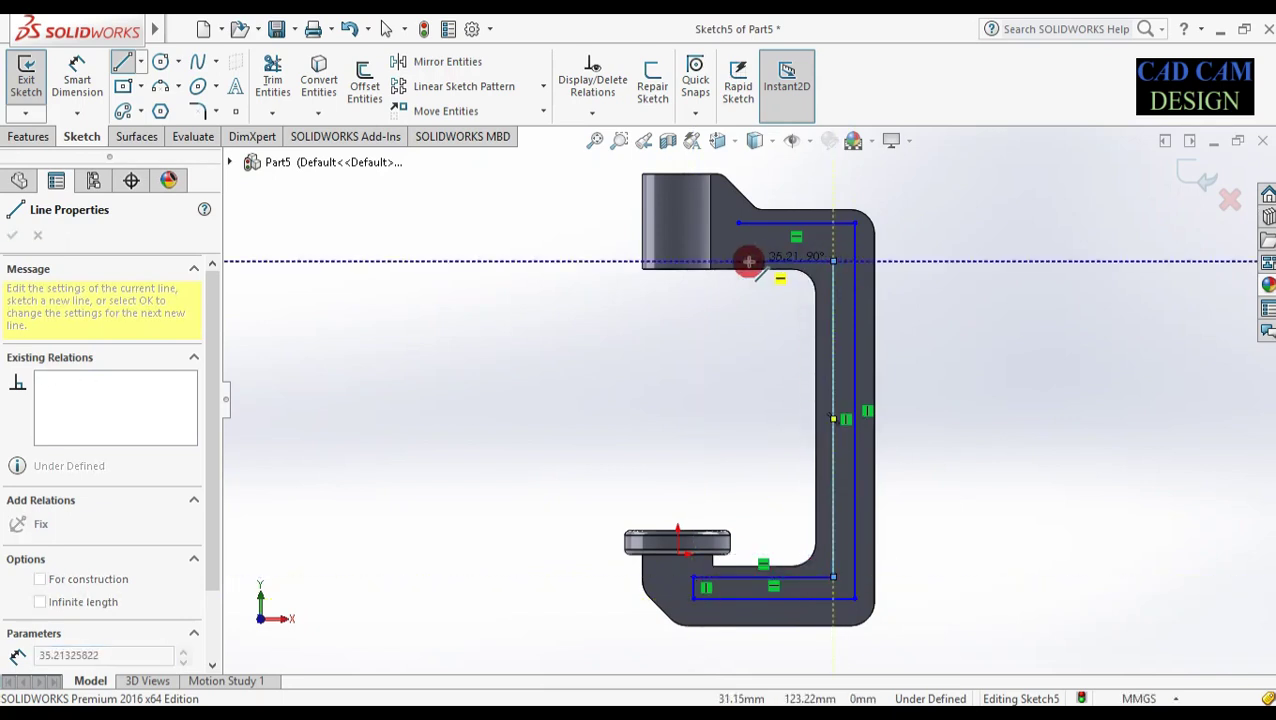
click(738, 261)
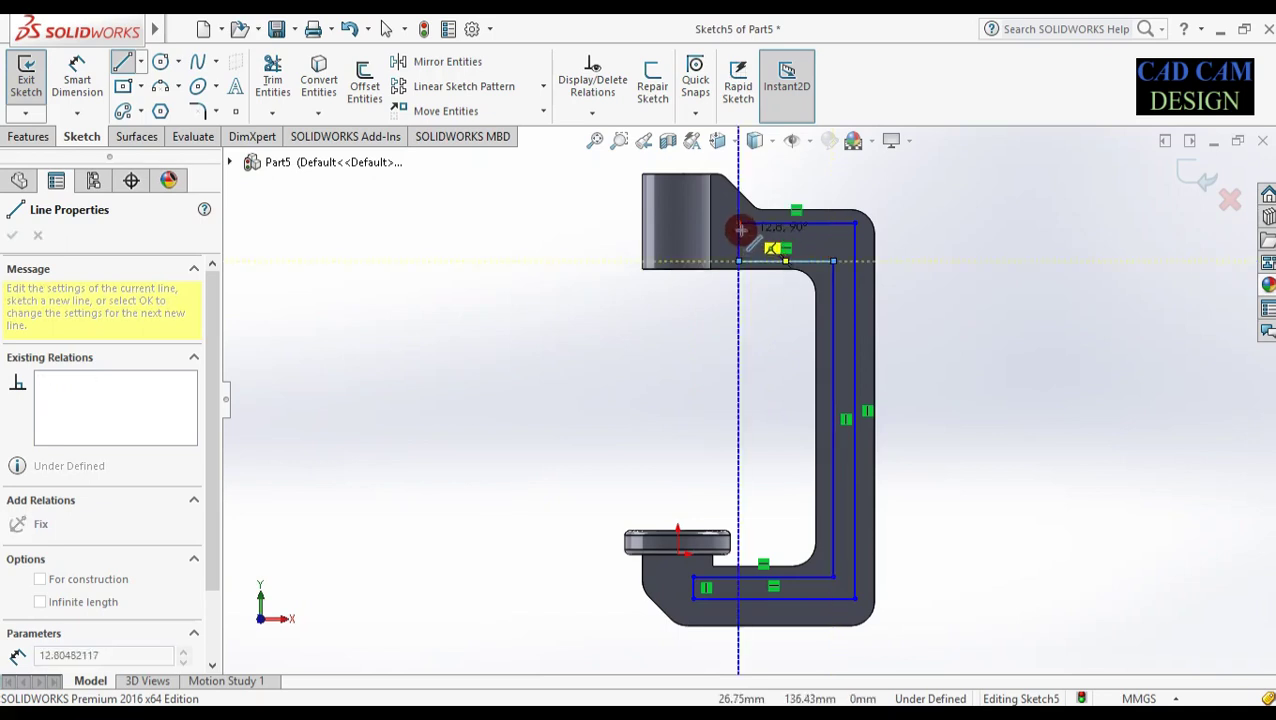
click(740, 223)
key(Escape)
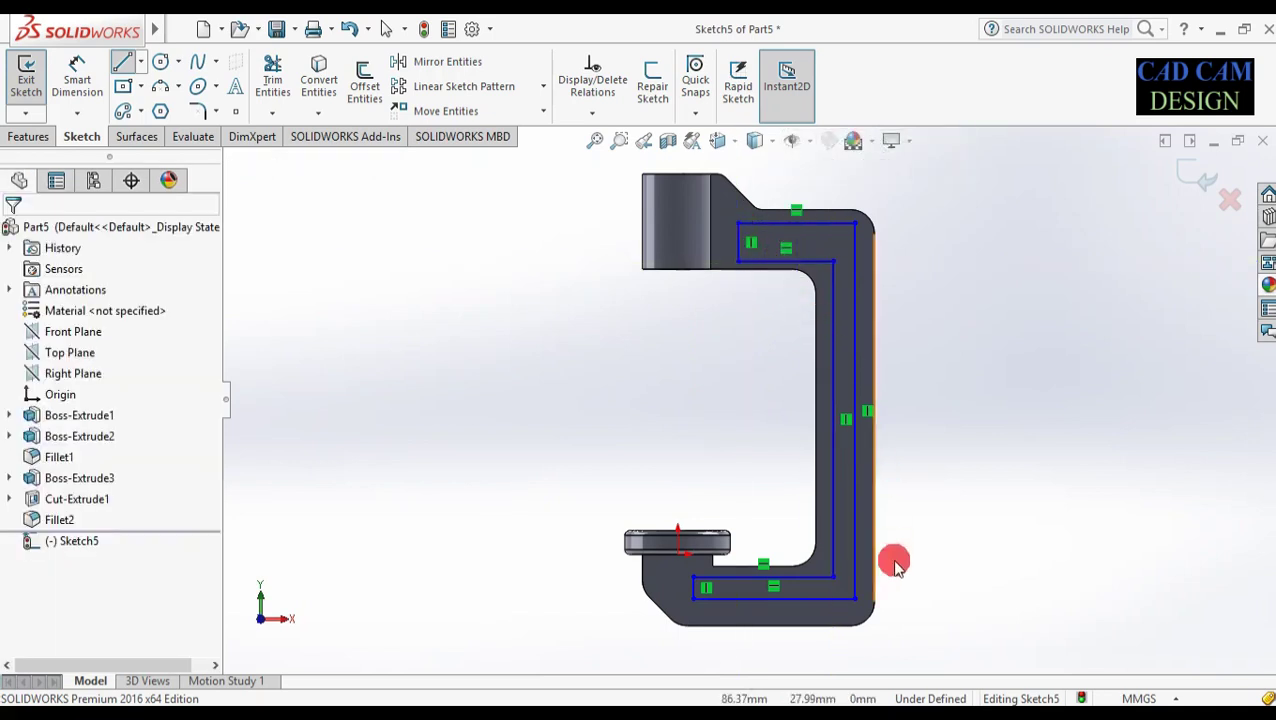
- Dimension the outline's short vertical line in the lower arm 20 mm from the body's vertical edge beneath the pad
right_drag(917, 632, 878, 365)
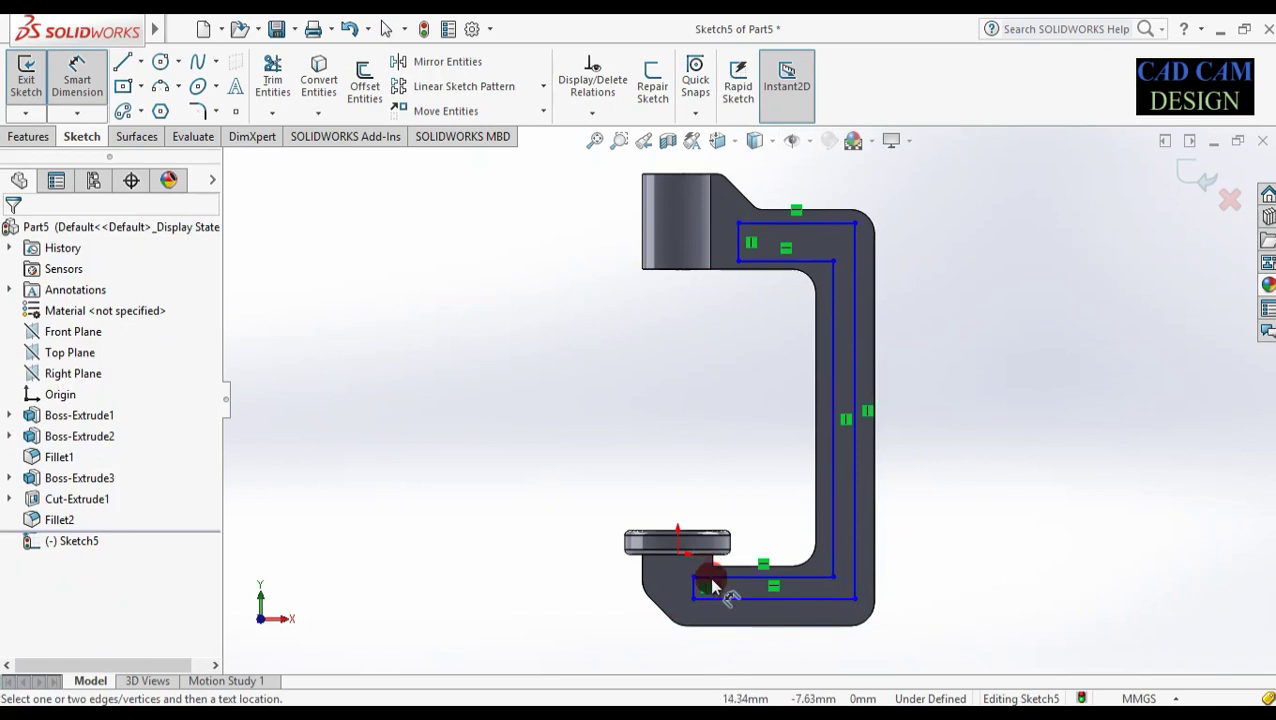
scroll(710, 590, down, 3)
scroll(915, 527, down, 2)
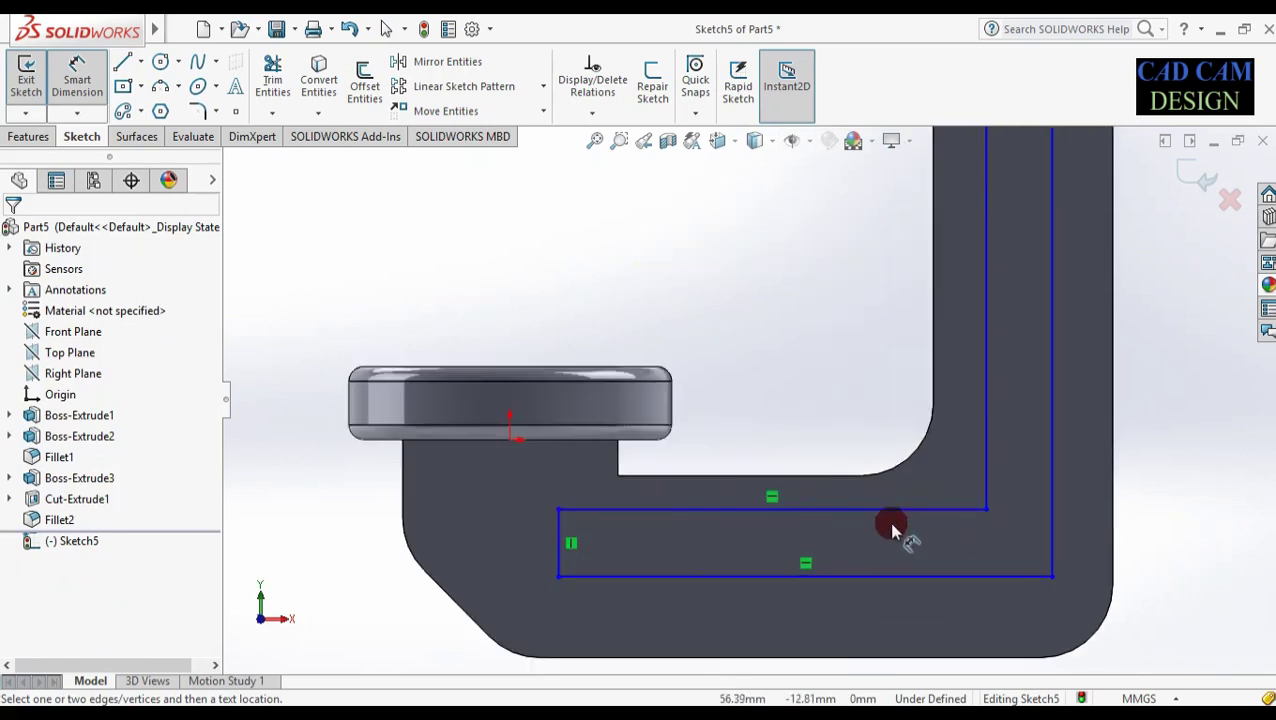
click(558, 510)
click(403, 481)
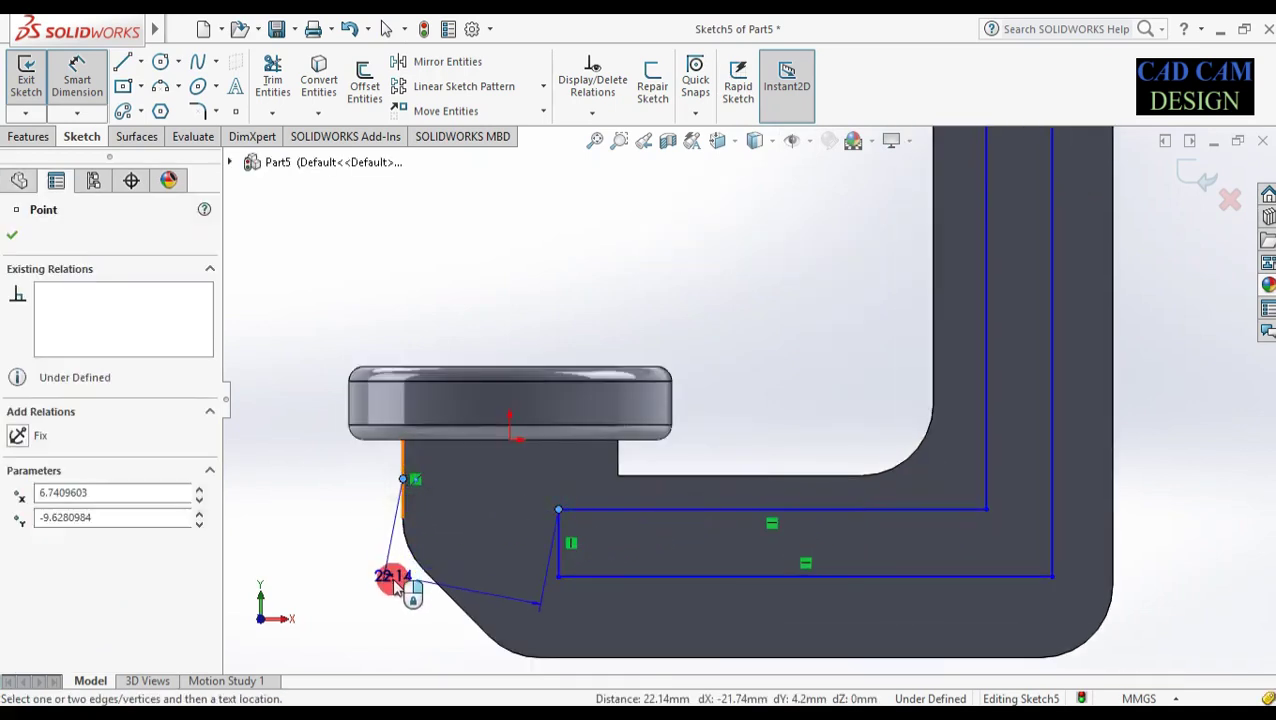
key(Escape)
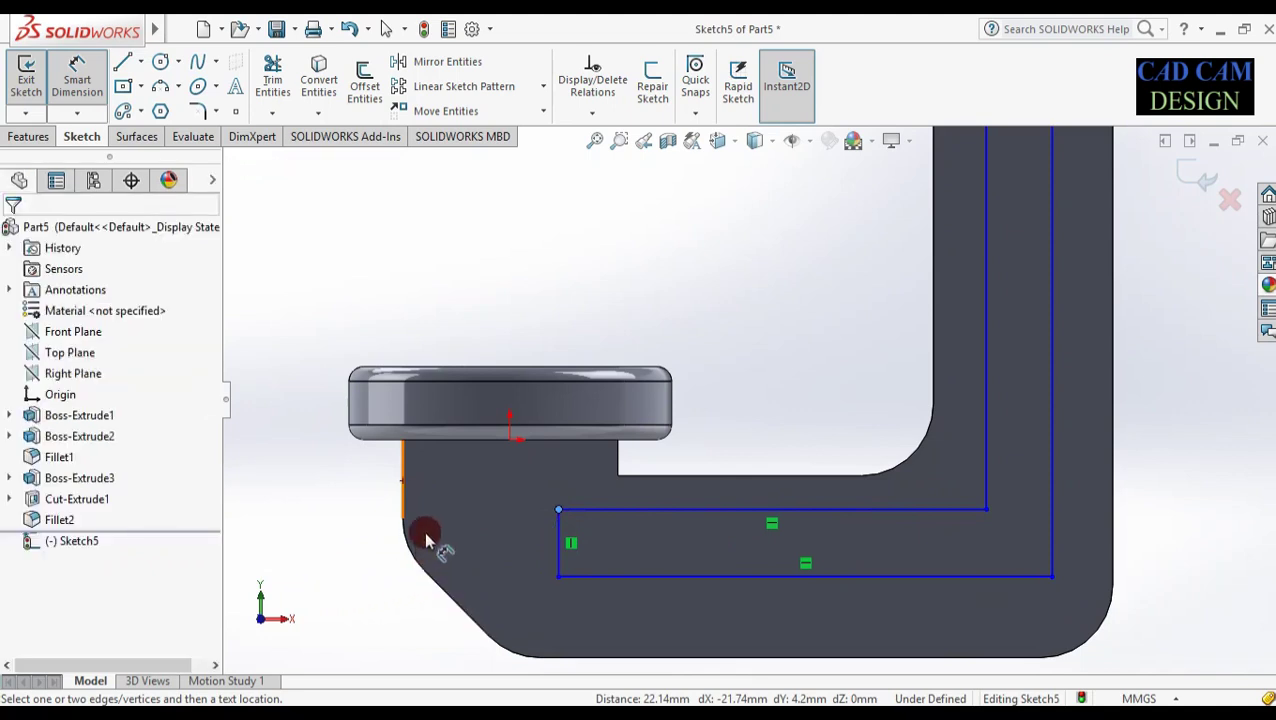
click(400, 512)
click(560, 511)
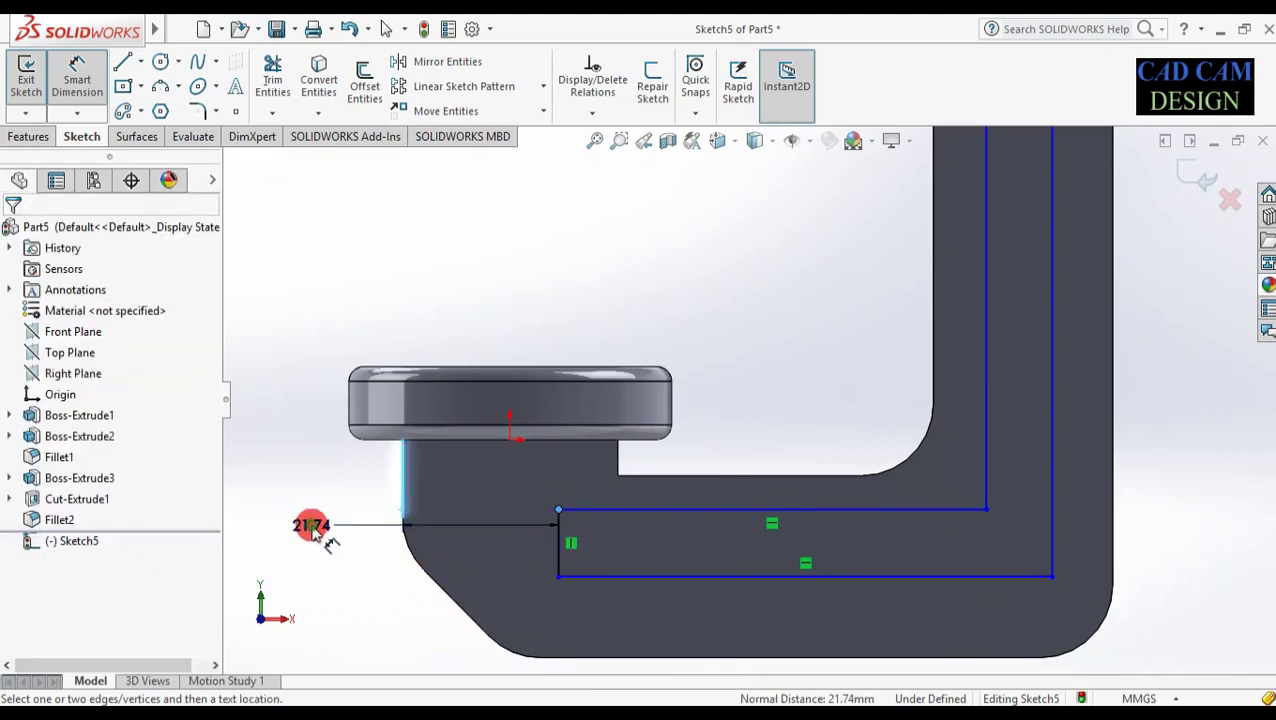
click(312, 528)
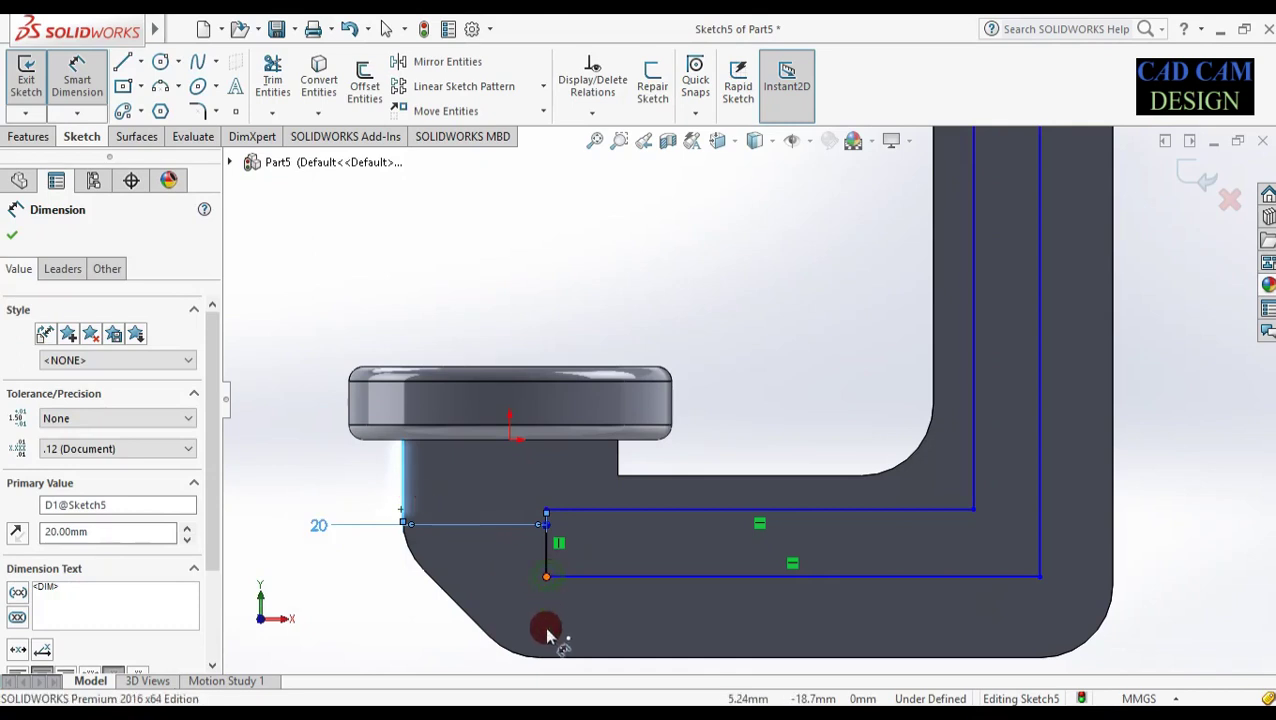
- Dimension the outline's lowest horizontal line 5 mm from the body's bottom edge
click(546, 577)
click(555, 658)
click(390, 628)
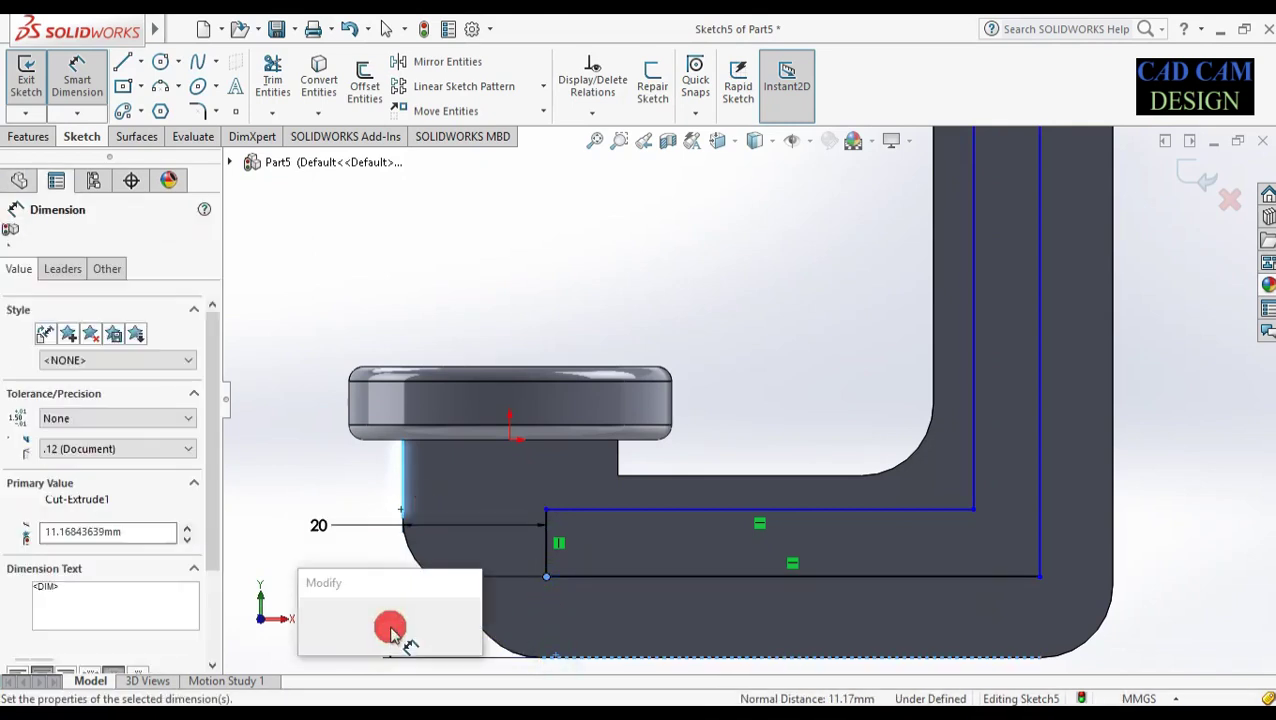
text(5)
key(Return)
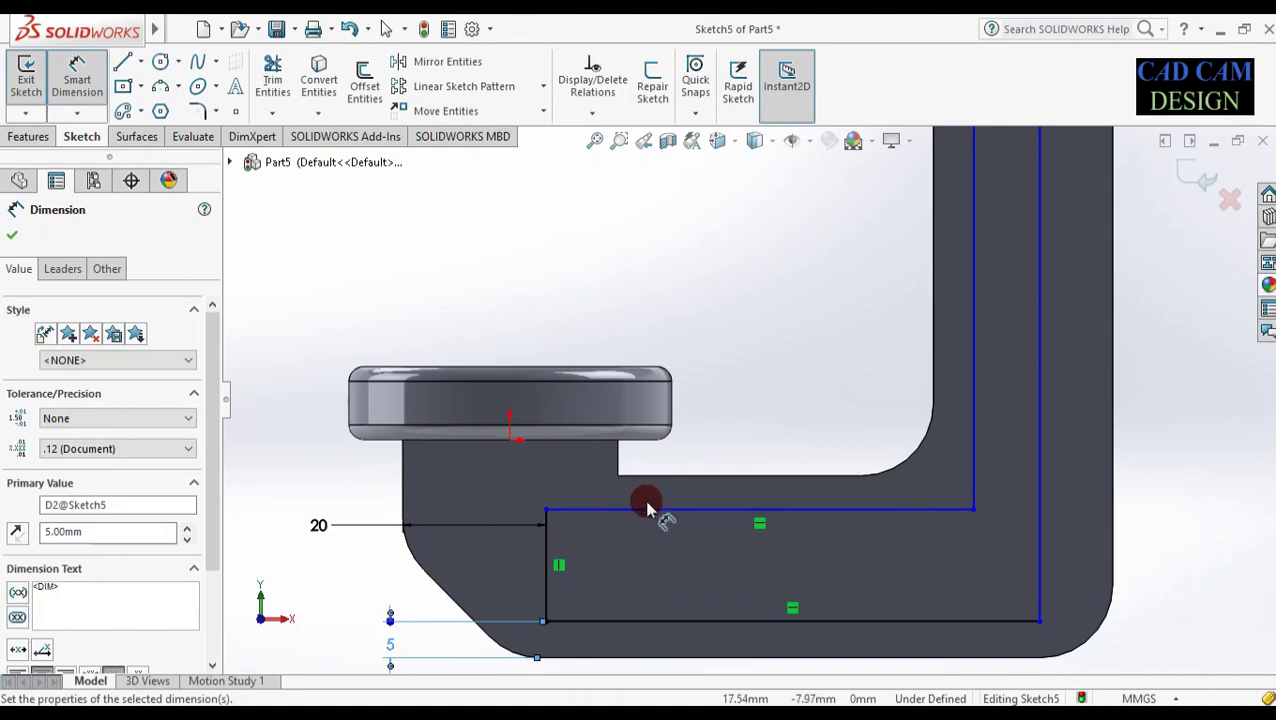
- Set the distance between the outline's lowest line and the body's bottom edge to 7 mm
scroll(628, 634, up, 1)
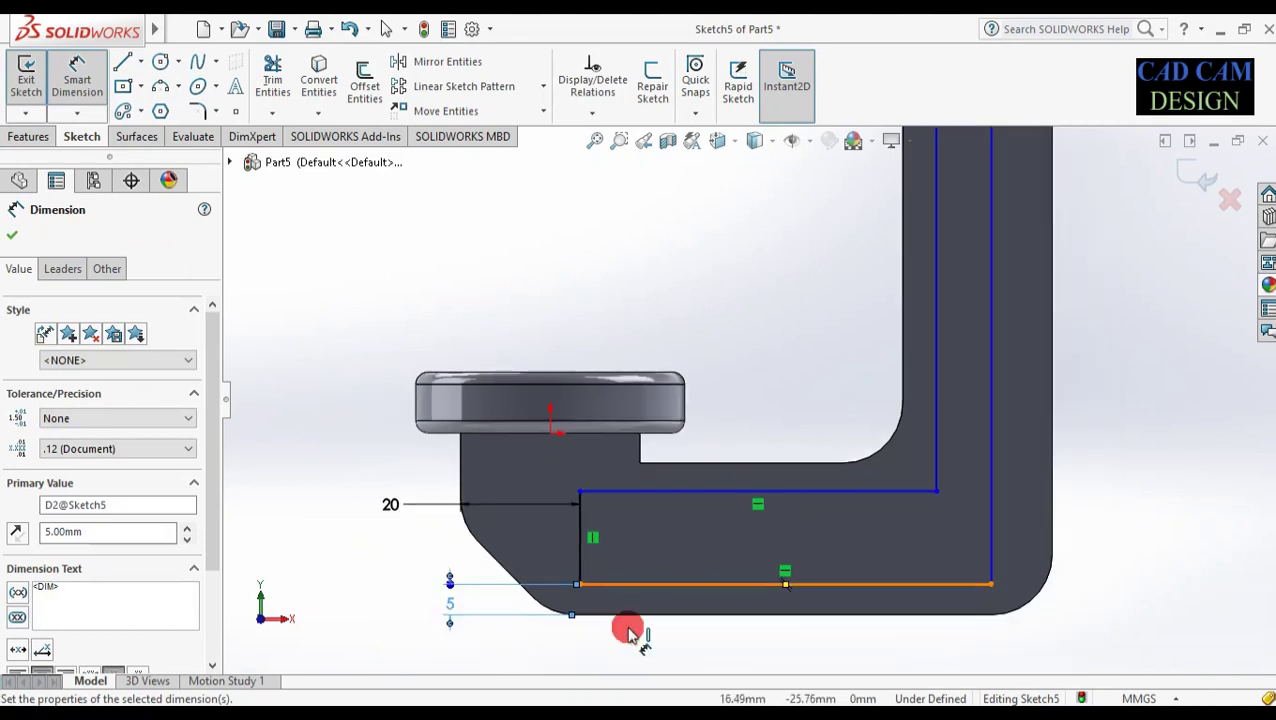
double_click(453, 604)
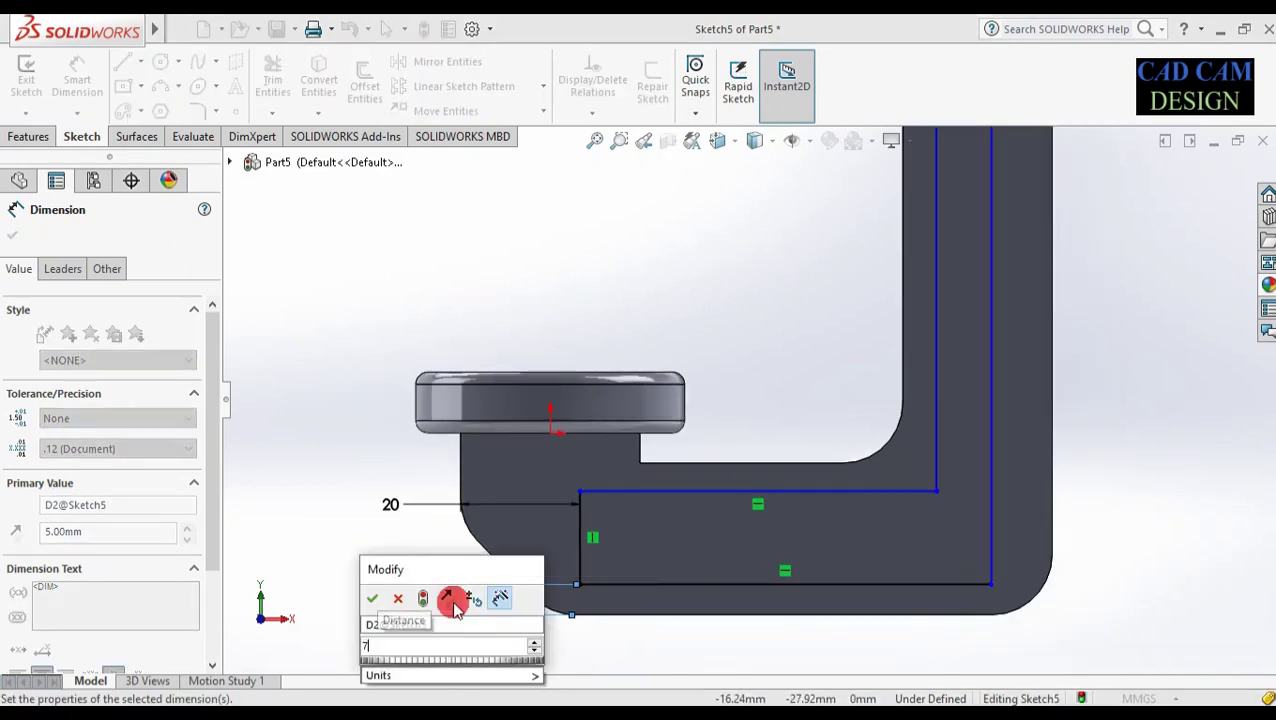
text(7)
key(Return)
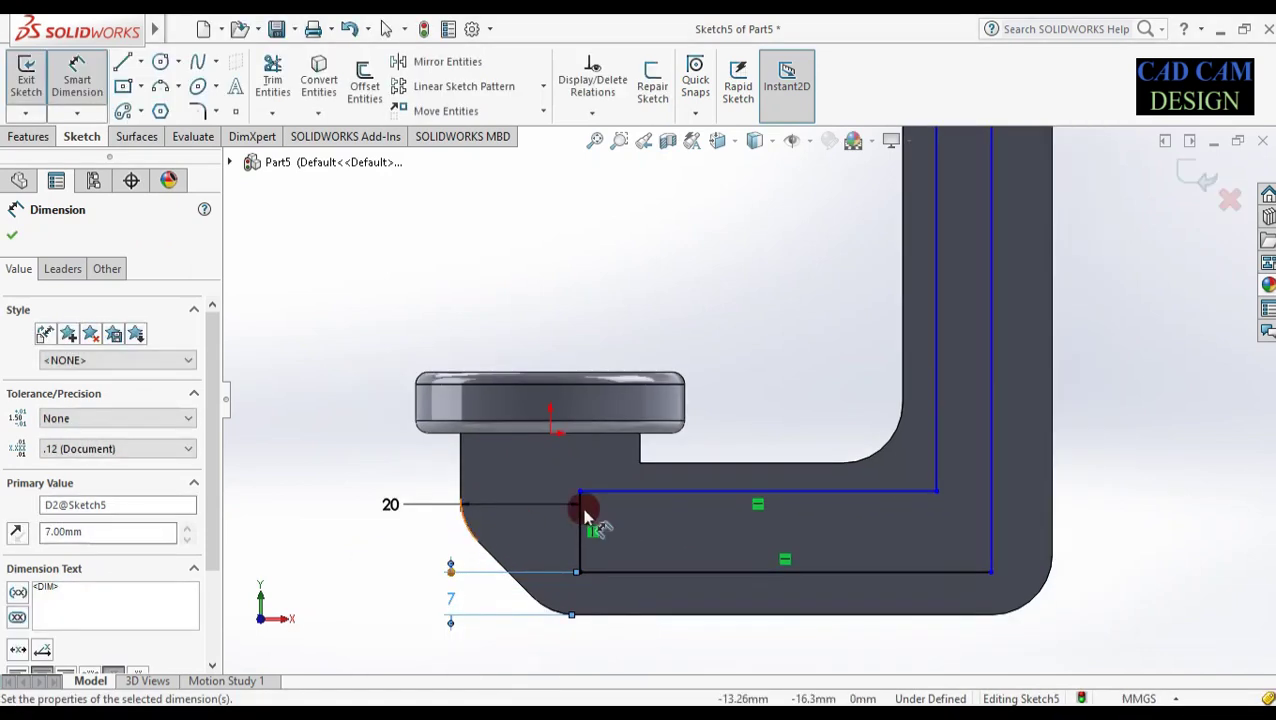
- Dimension the outline's upper line in the lower arm 7 mm from that arm's inner horizontal edge
click(780, 466)
click(779, 437)
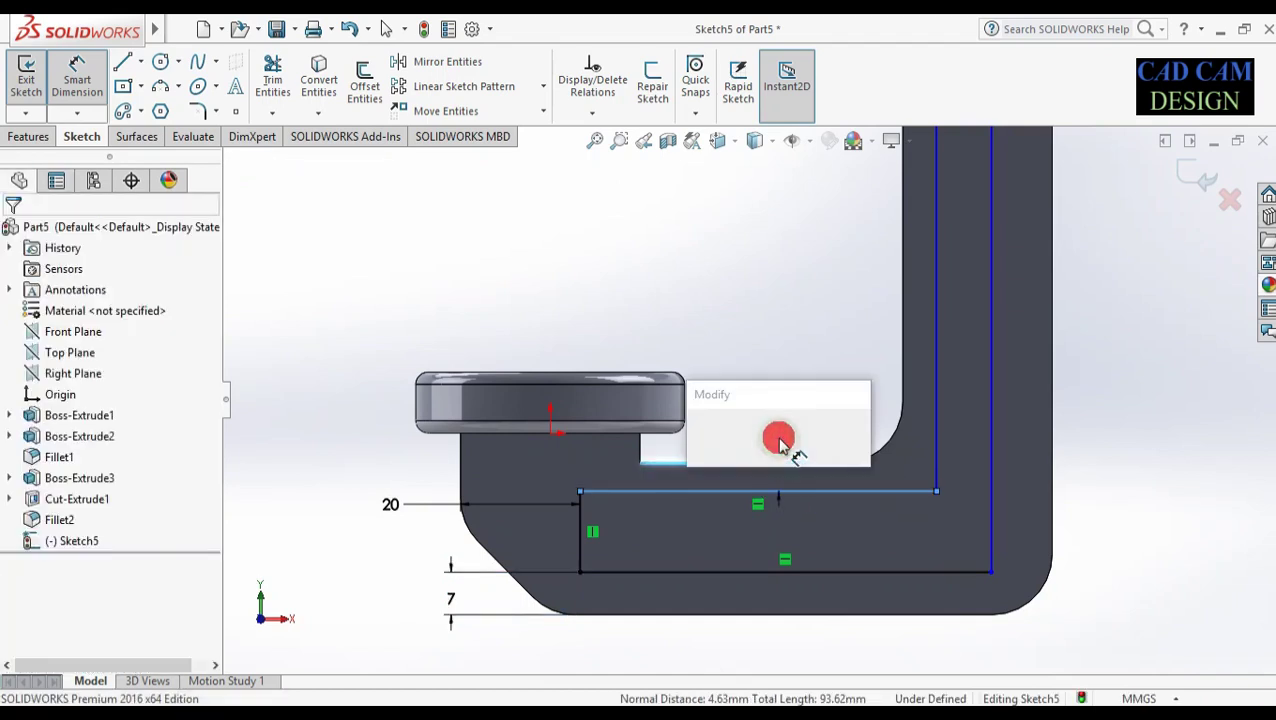
text(7)
key(Return)
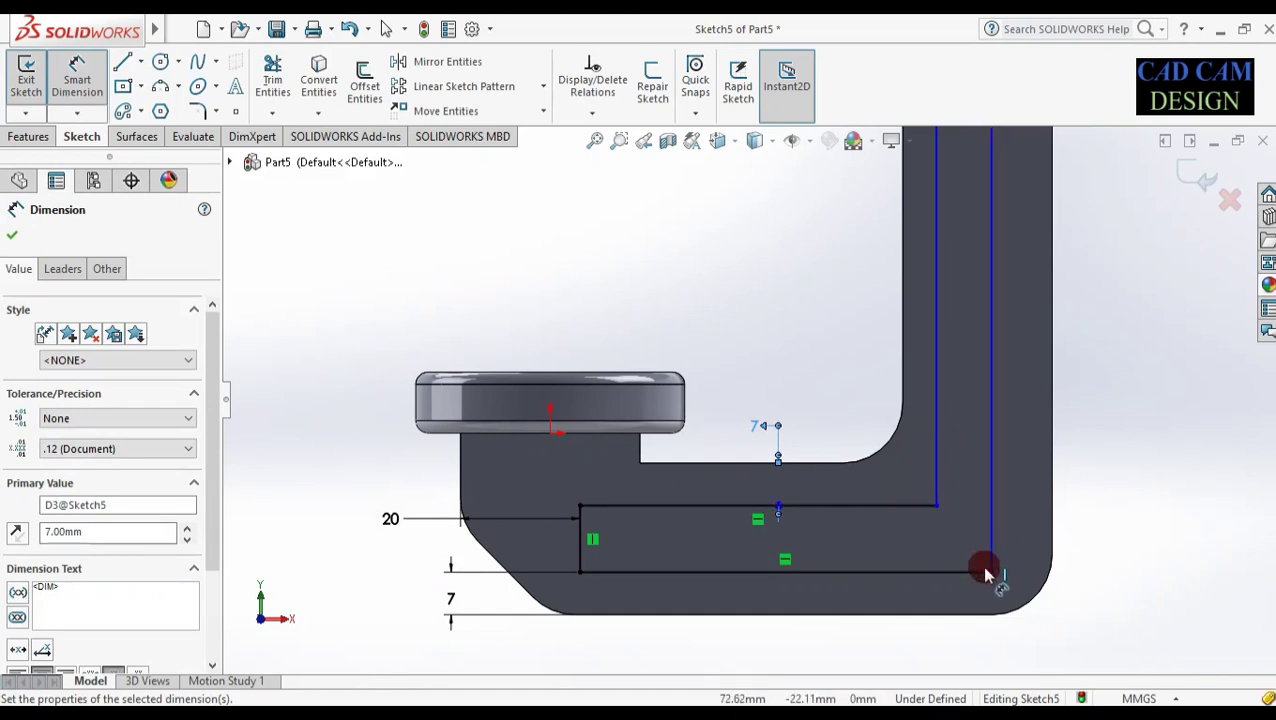
- Dimension the outline's outer vertical line 7 mm from the outer edge of the upright
click(1042, 530)
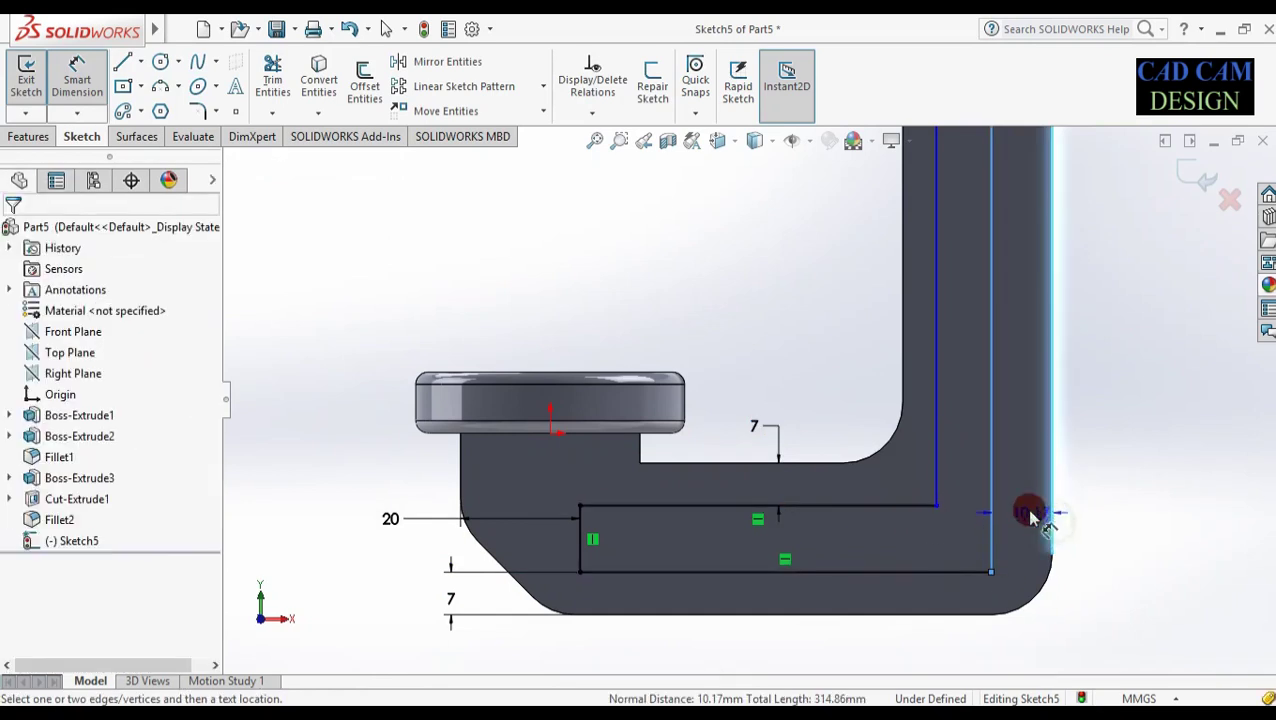
click(1022, 506)
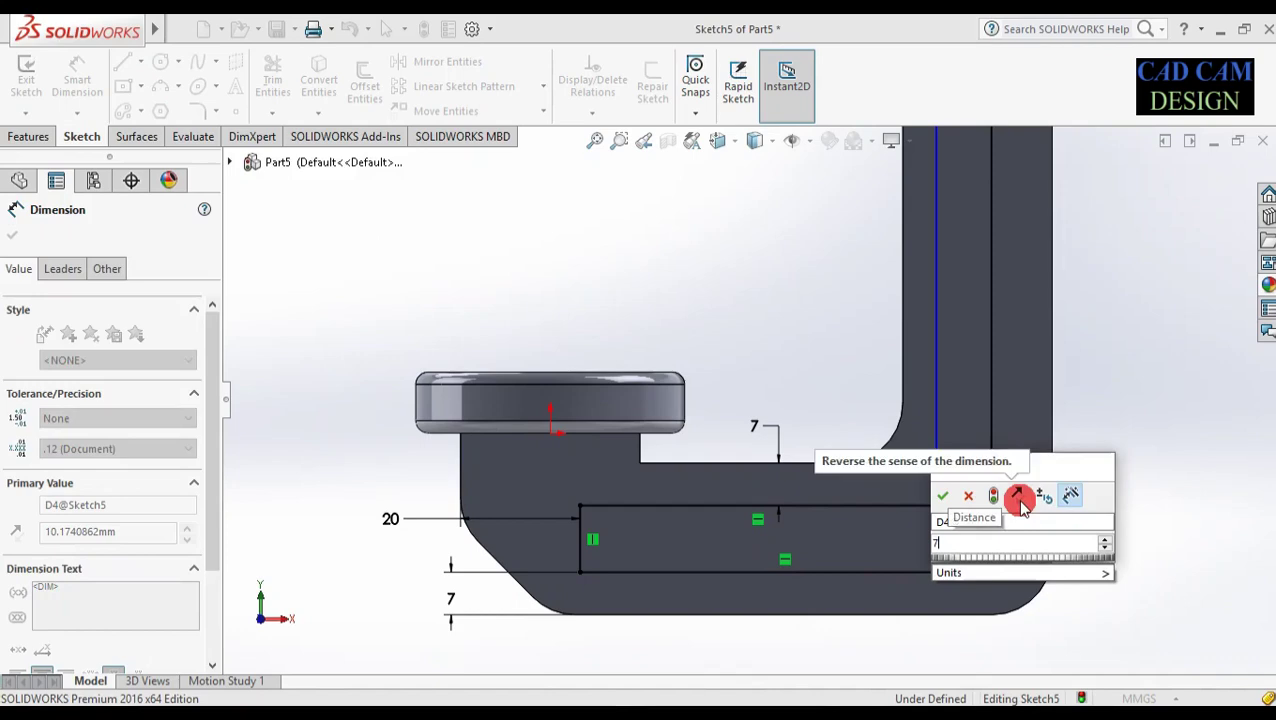
key(Escape)
text(7)
key(Return)
- Dimension the outline's inner vertical line 7 mm from the inner edge of the upright
click(908, 260)
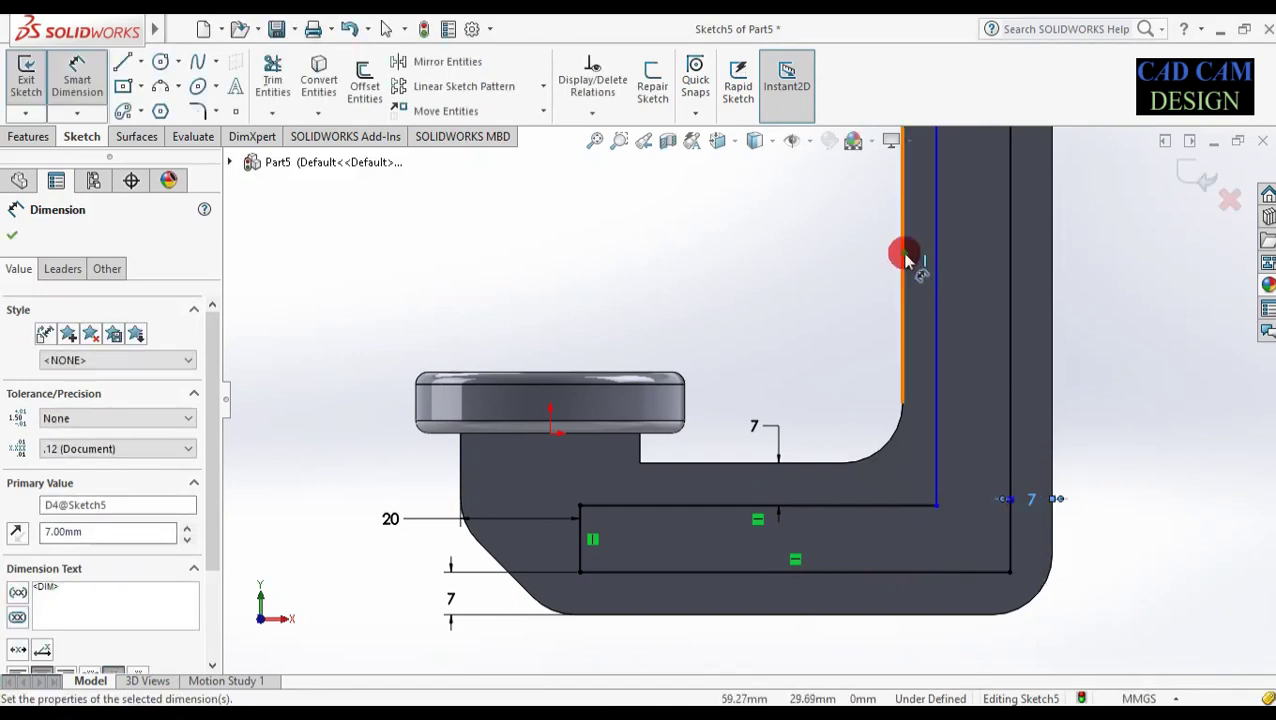
click(933, 247)
click(850, 244)
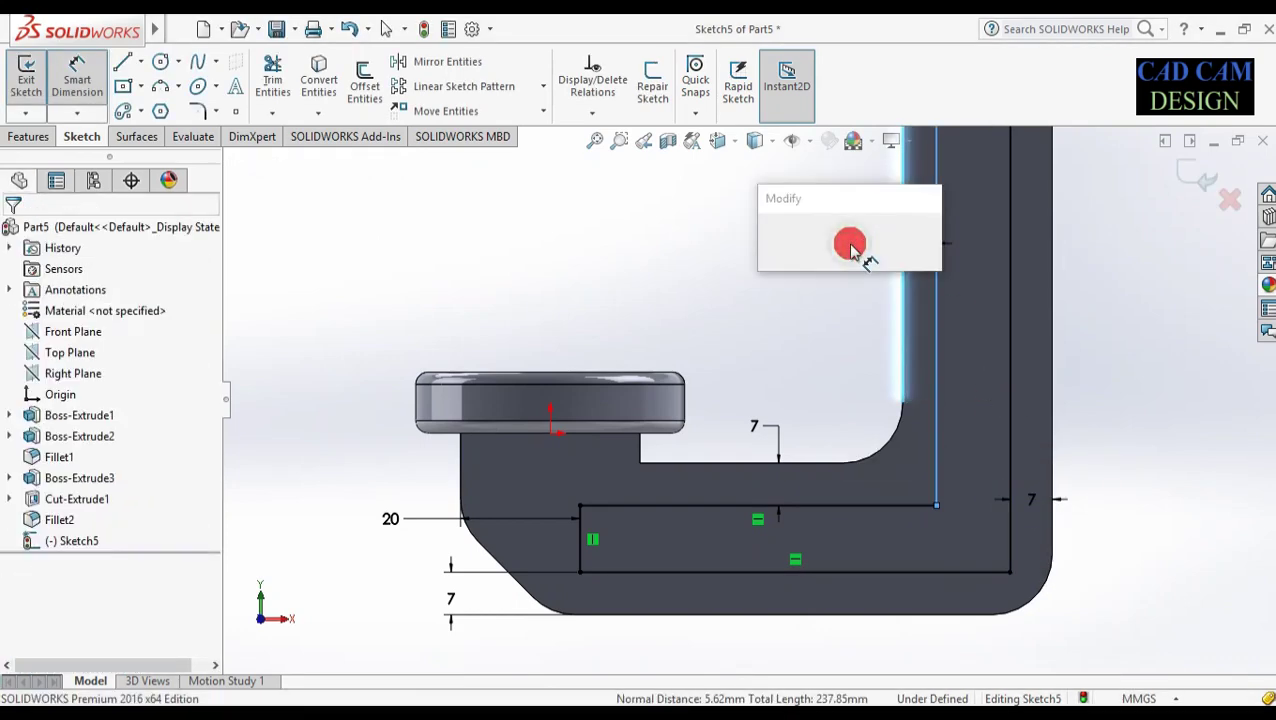
text(7)
key(Return)
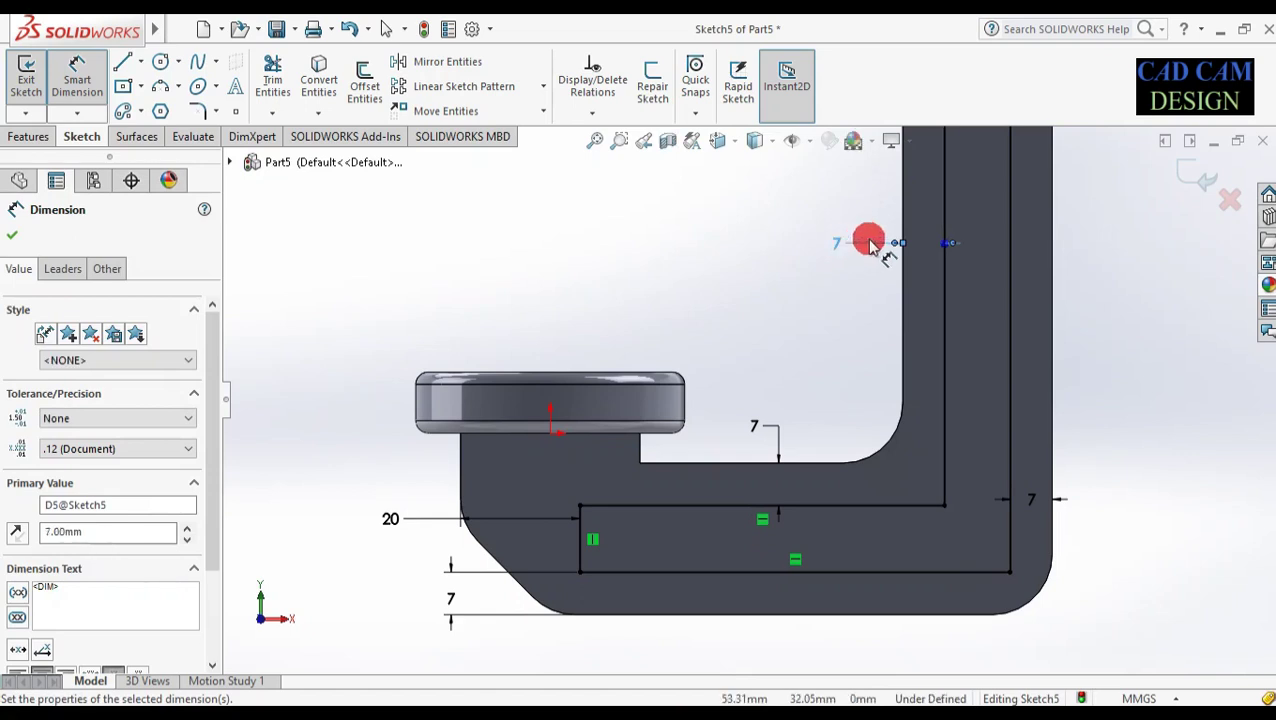
- Dimension the outline's top line in the upper arm 7 mm from the arm's top edge
scroll(868, 242, up, 3)
scroll(774, 251, down, 5)
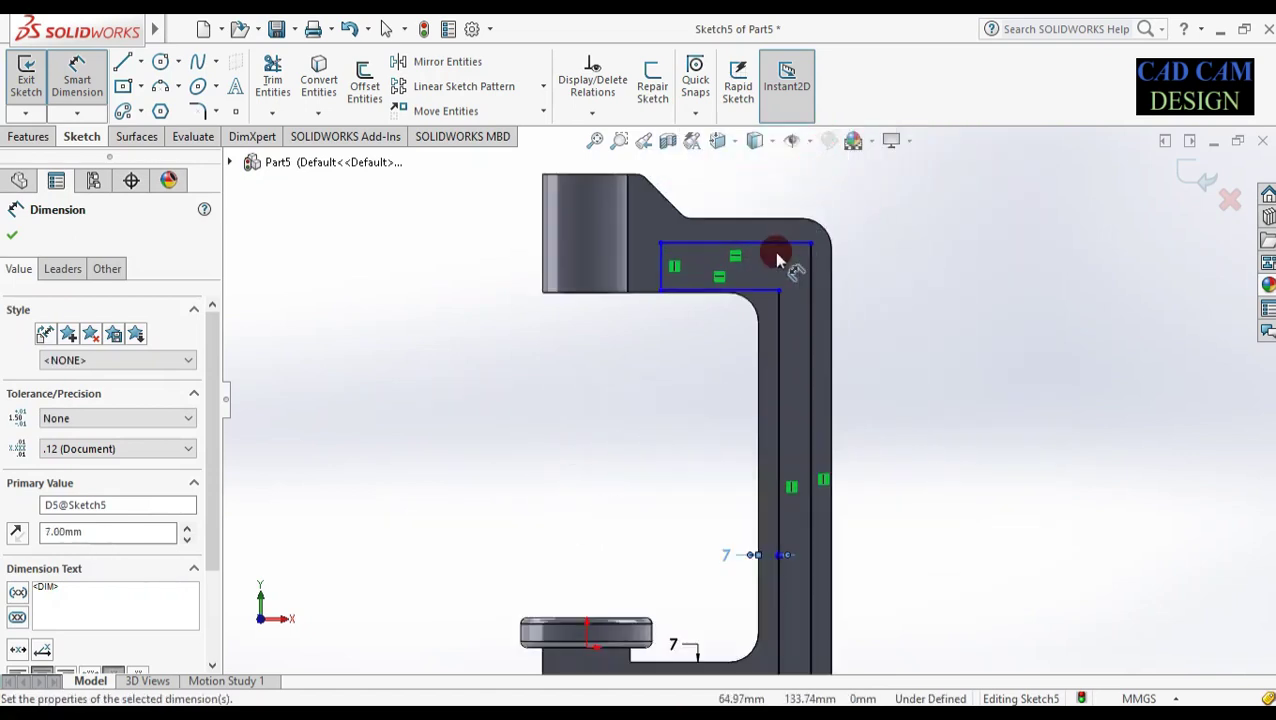
click(727, 218)
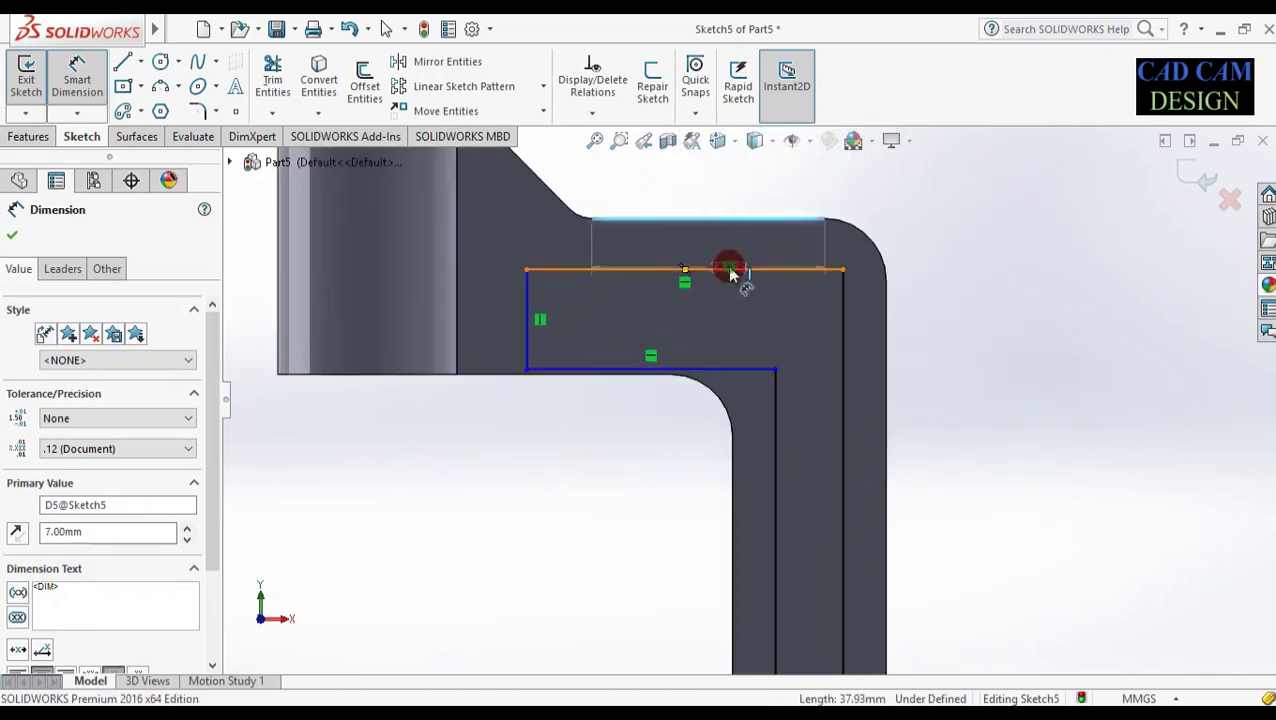
click(729, 267)
click(735, 252)
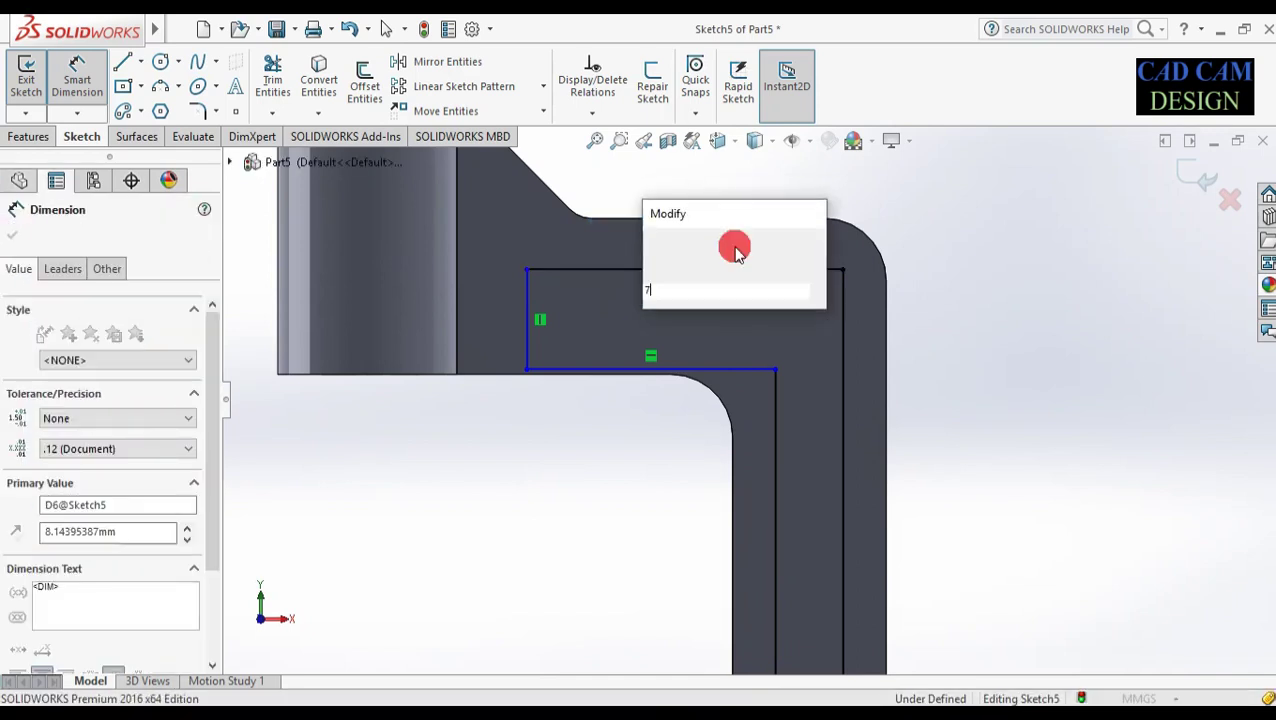
key(Return)
click(672, 294)
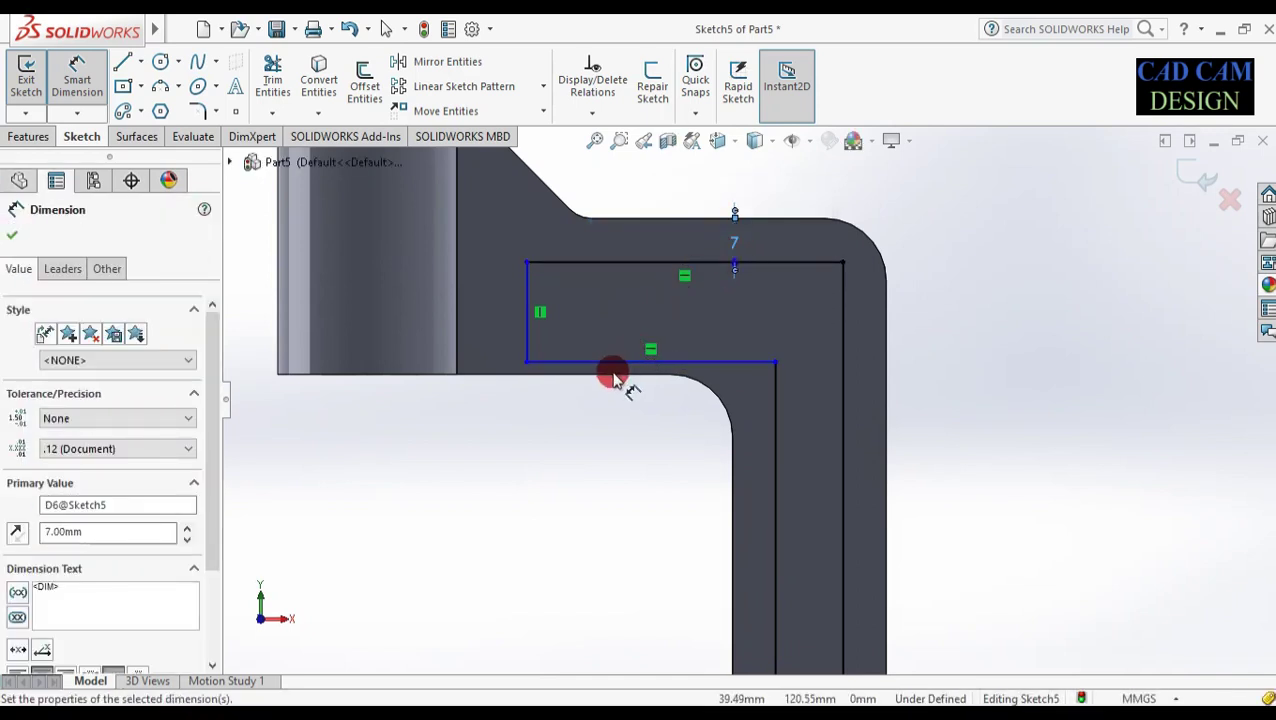
- Dimension the lower profile line in the upper arm 7 mm from the arm's bottom edge
click(614, 376)
click(621, 363)
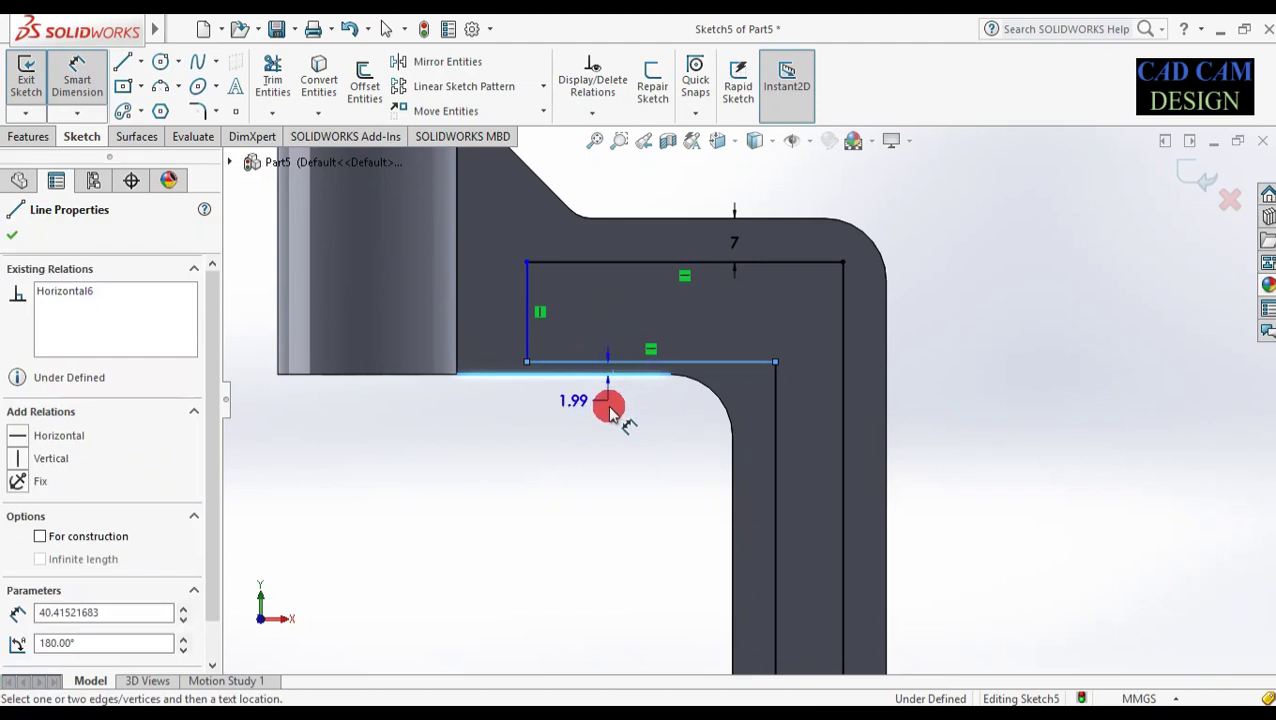
click(607, 402)
text(7)
key(Return)
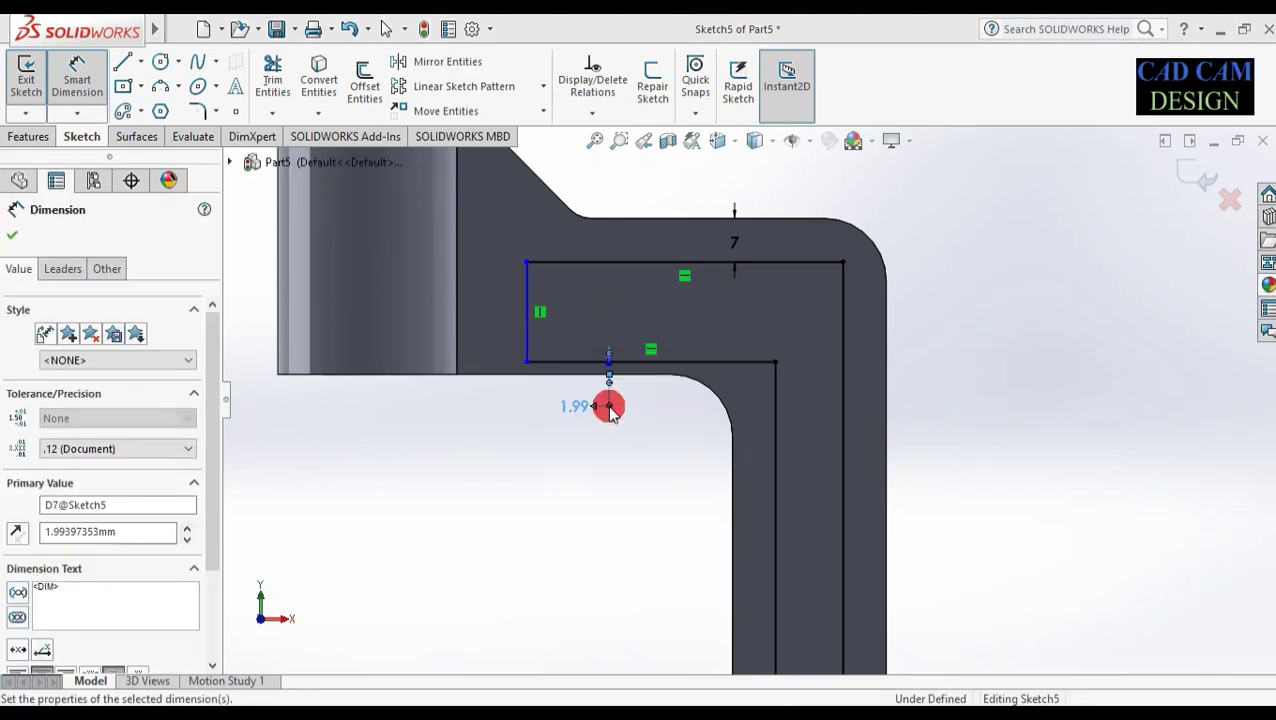
- Dimension the profile's vertical end line in the upper arm 10 mm from the cylindrical boss edge
click(458, 308)
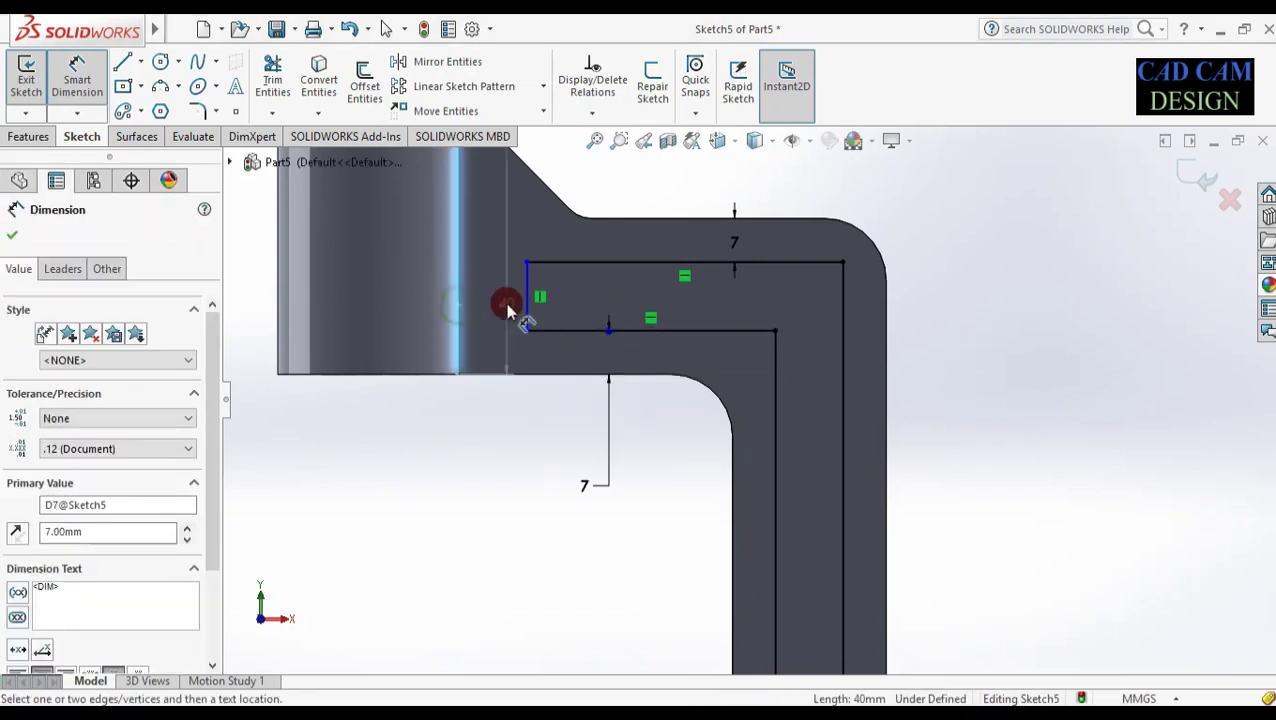
click(527, 300)
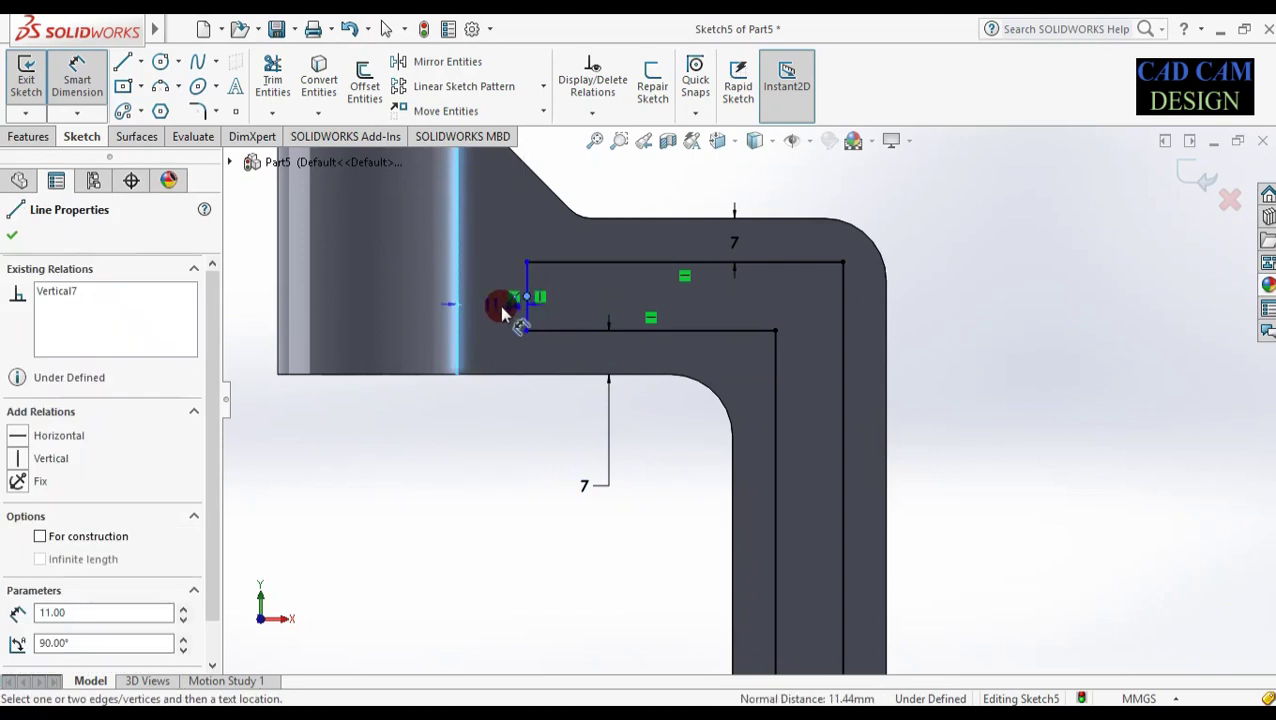
click(499, 305)
text(10)
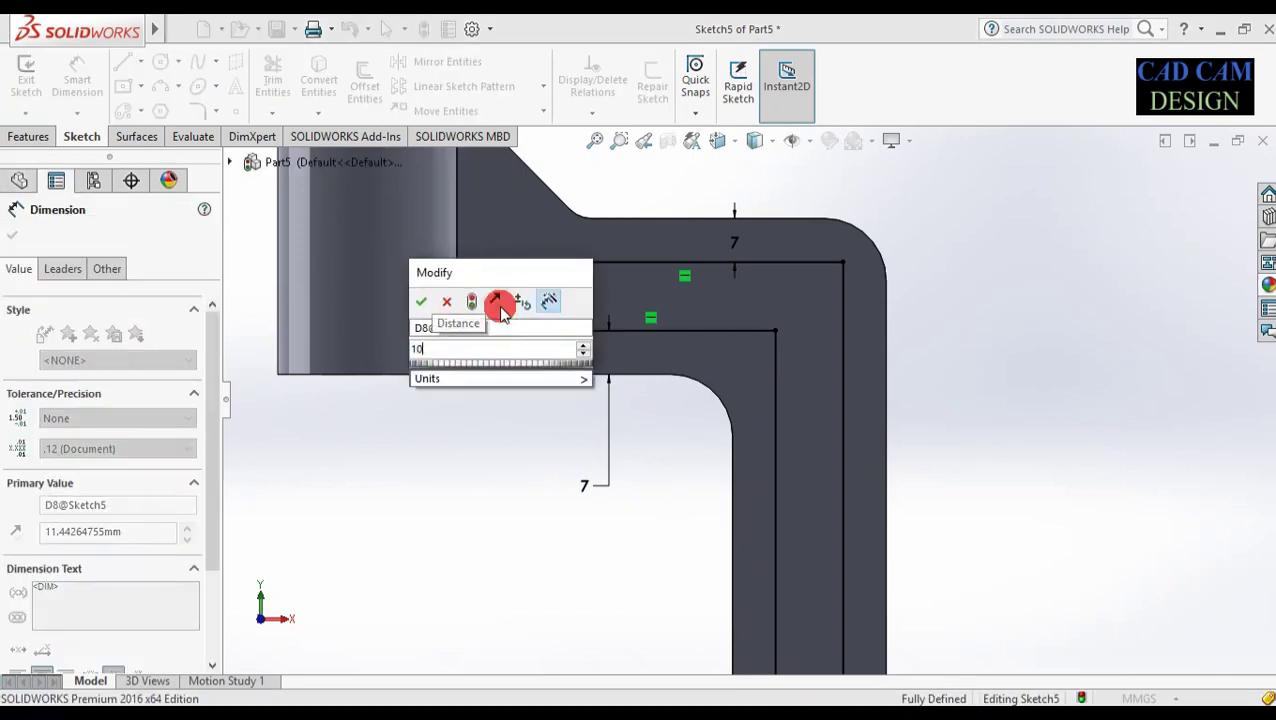
key(Return)
- Add 10 mm sketch fillets to the inner and outer profile corners at both bends of the C-shaped arm
scroll(678, 350, up, 5)
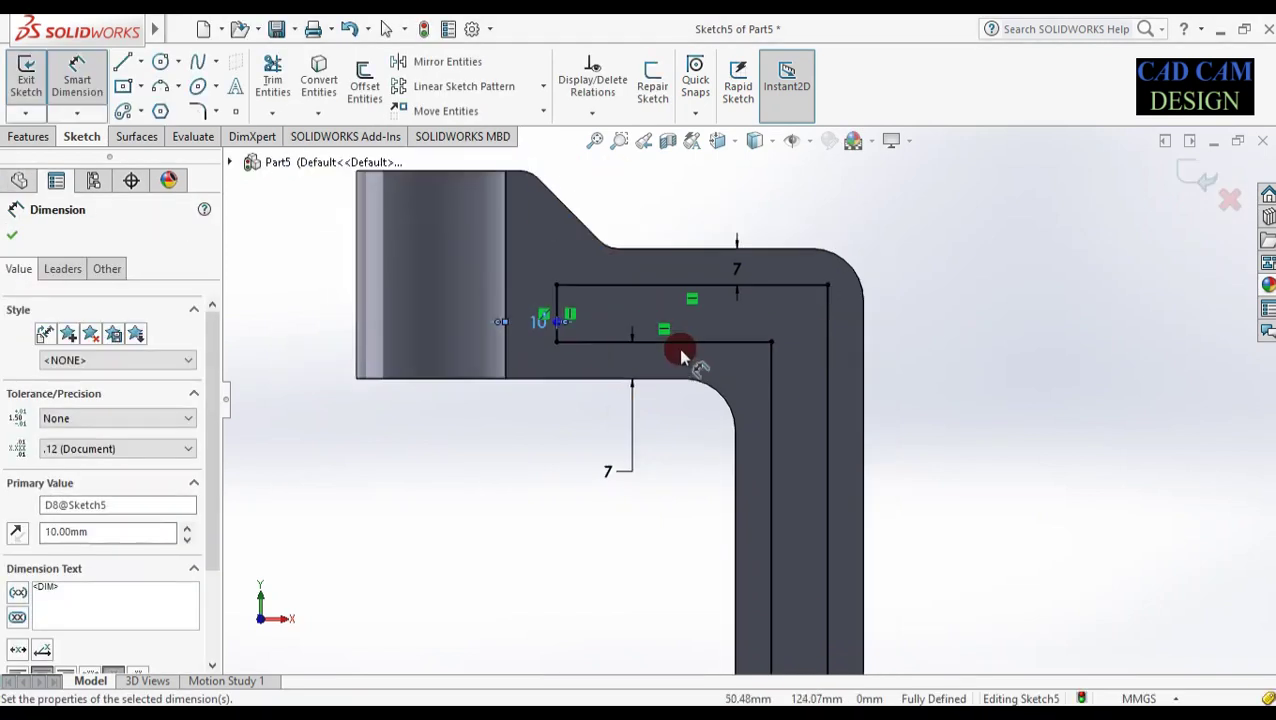
scroll(818, 512, up, 2)
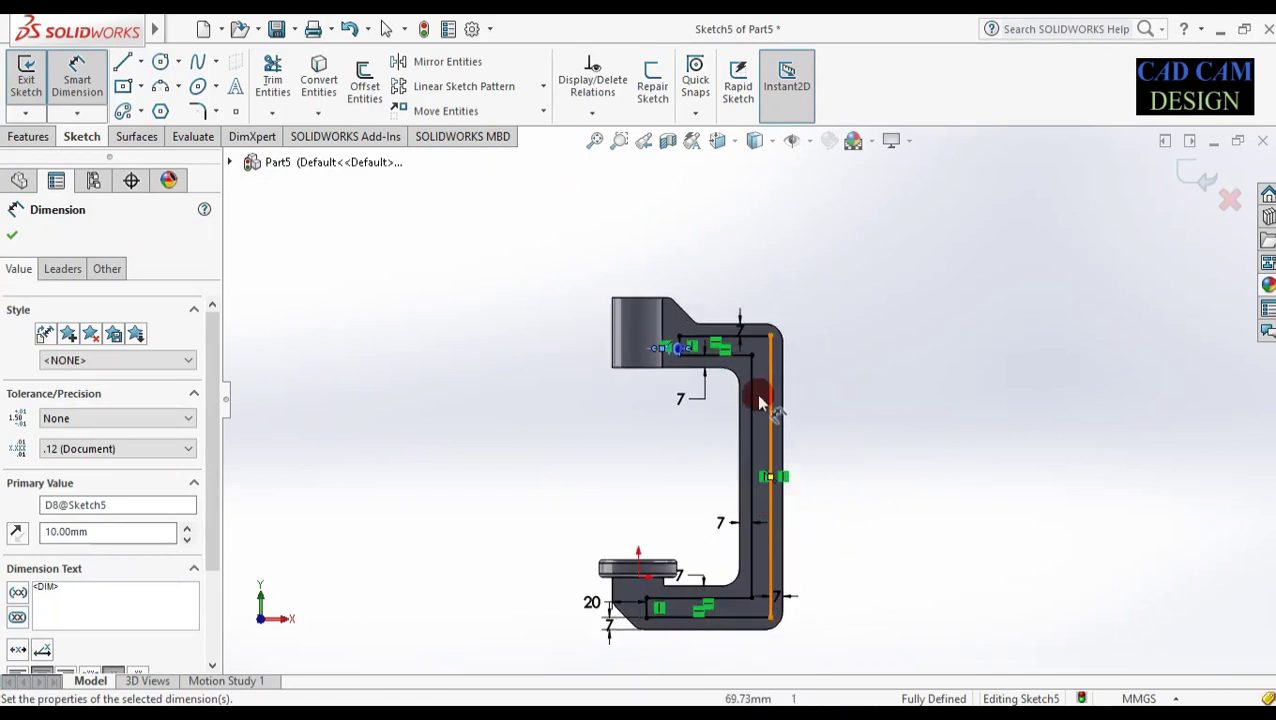
scroll(561, 205, down, 4)
click(200, 111)
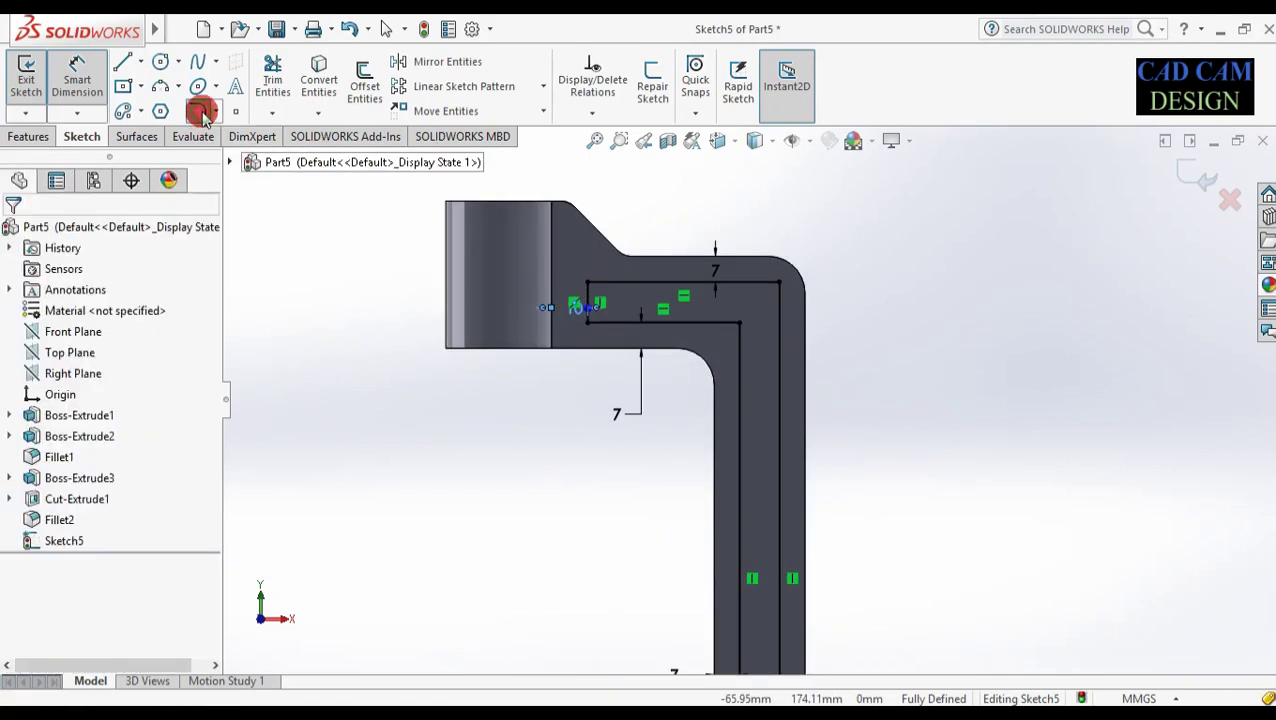
click(760, 289)
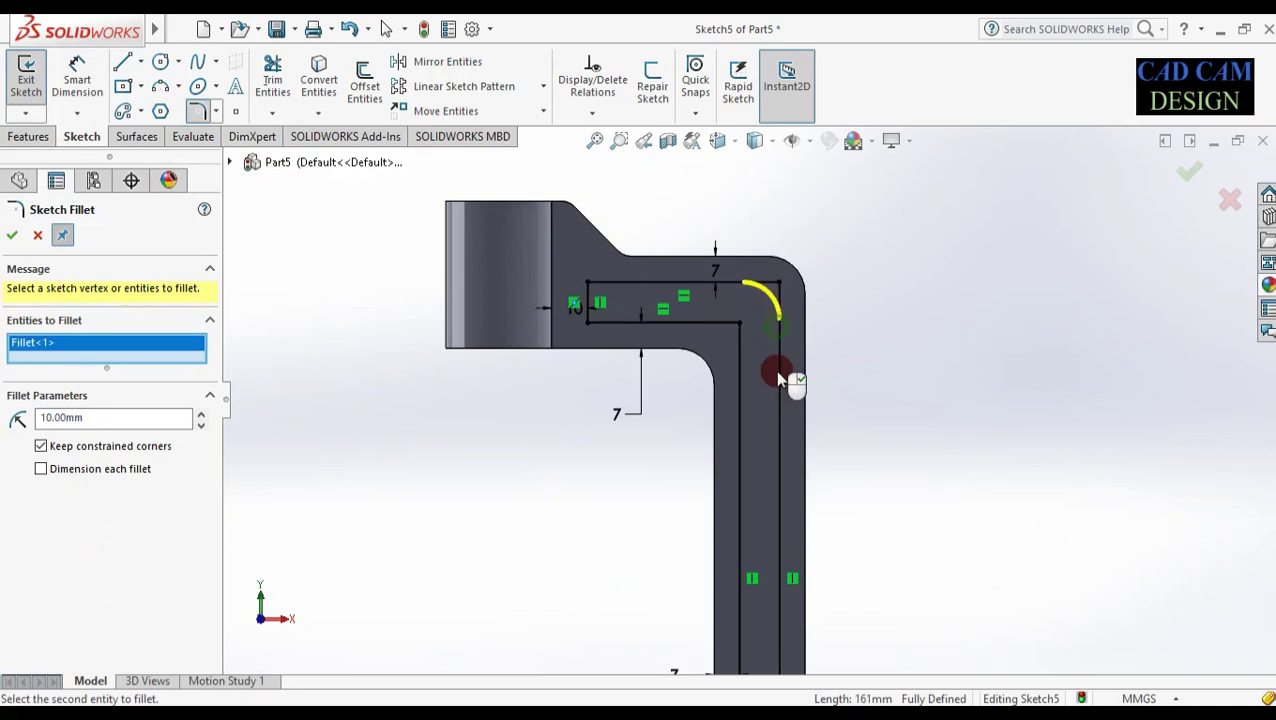
scroll(789, 402, up, 4)
scroll(755, 623, down, 3)
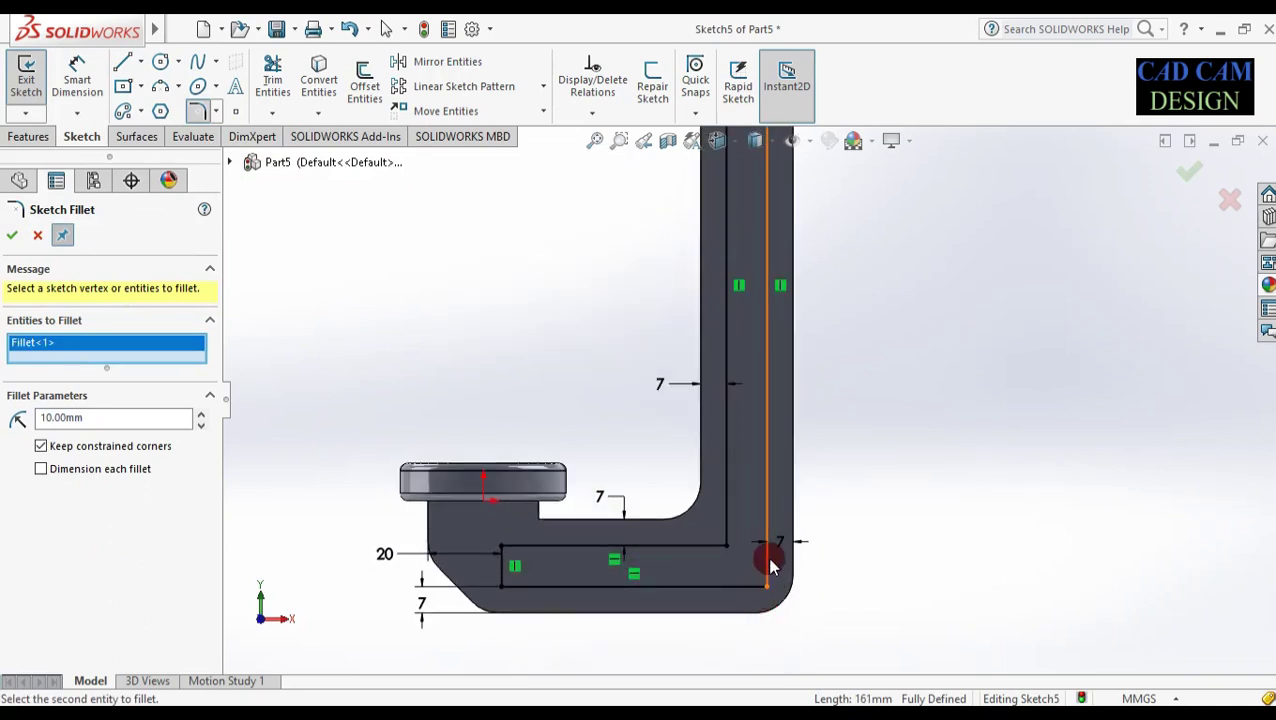
click(764, 562)
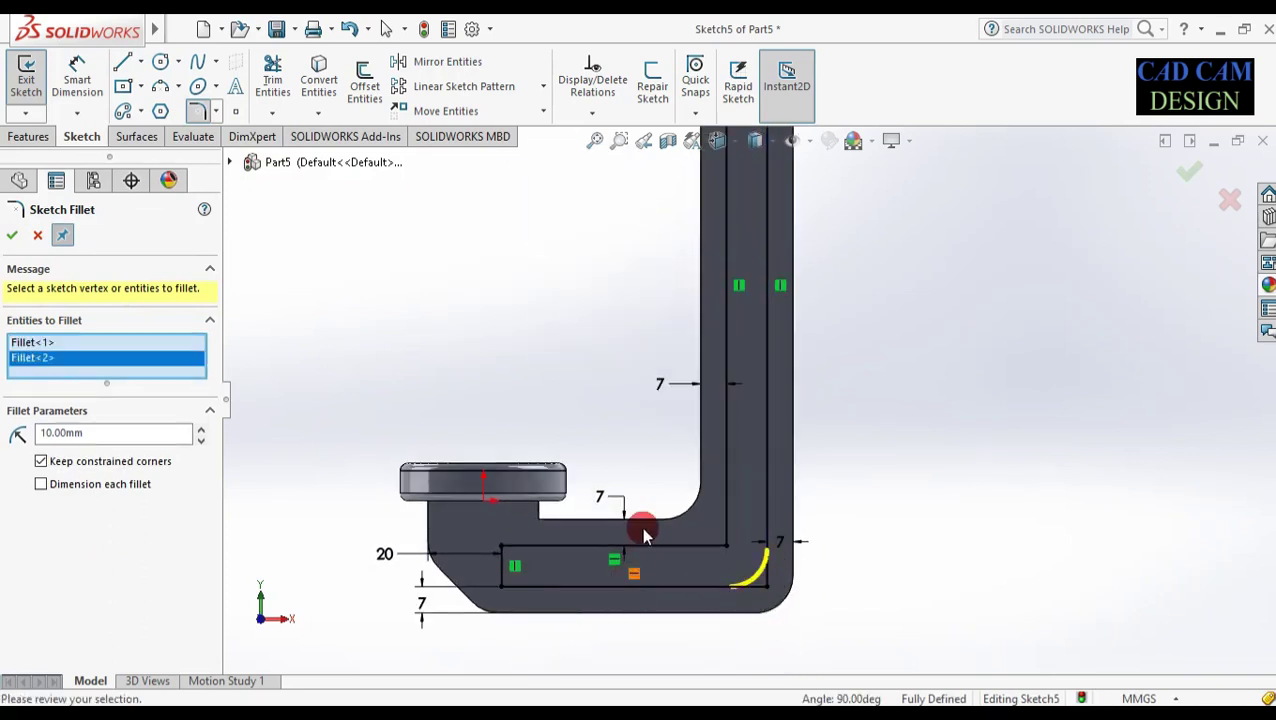
click(726, 502)
scroll(729, 477, up, 3)
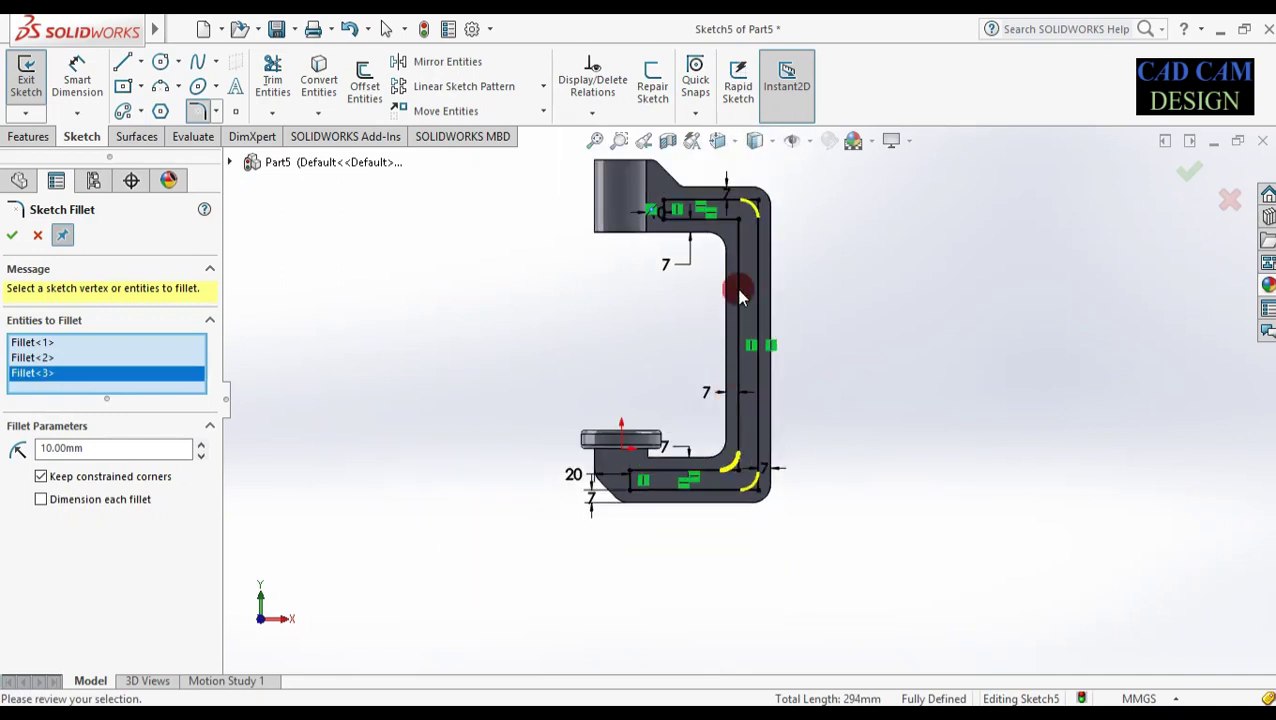
scroll(725, 215, down, 3)
scroll(725, 215, down, 2)
click(728, 335)
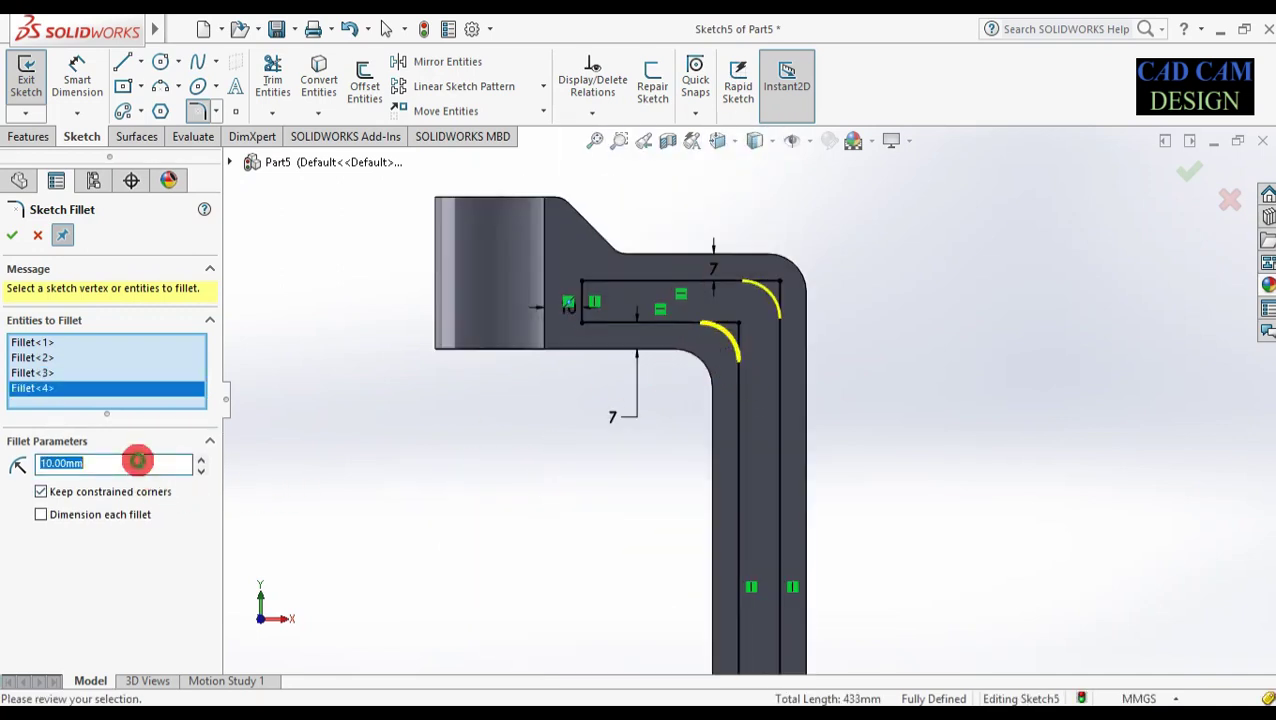
click(10, 236)
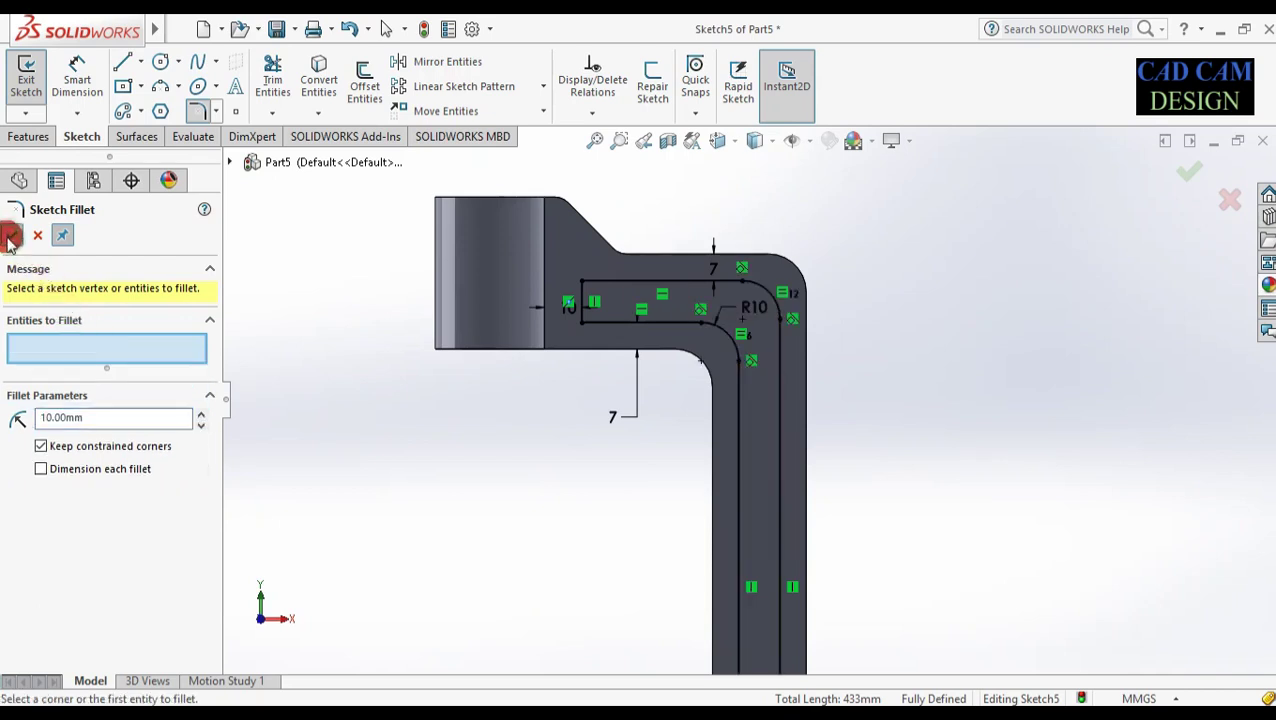
key(Escape)
scroll(467, 285, down, 2)
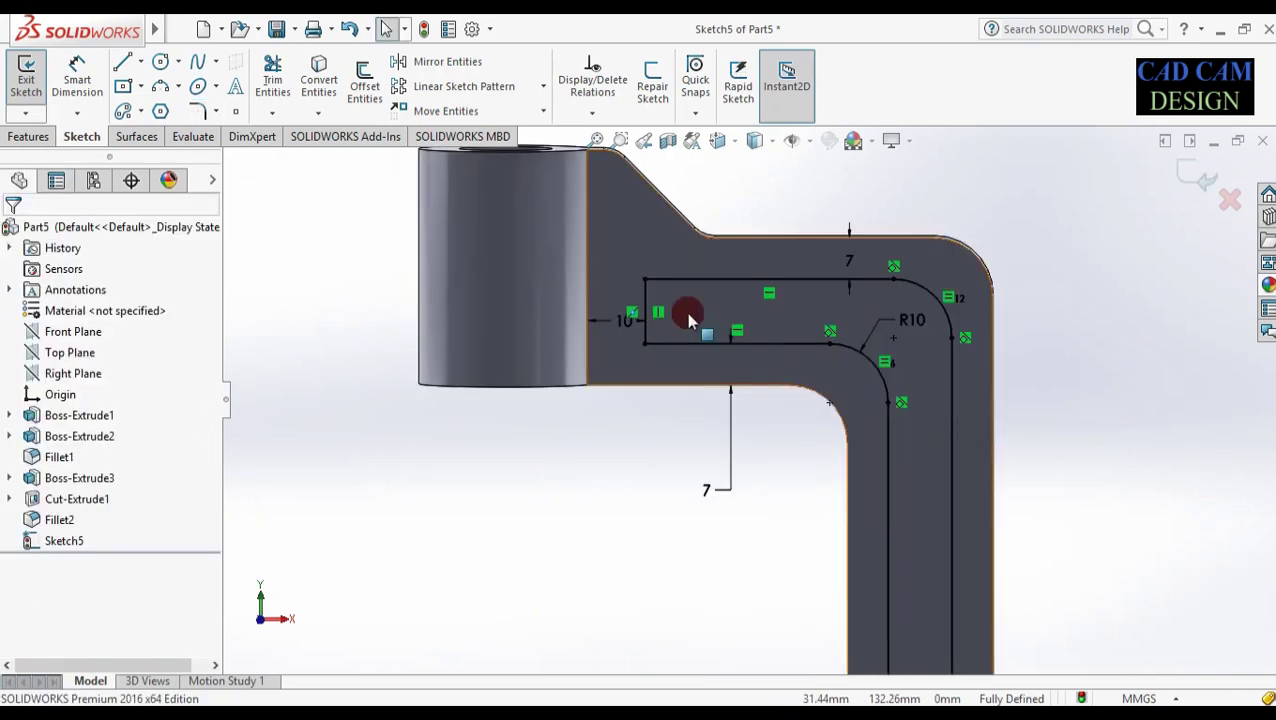
click(642, 279)
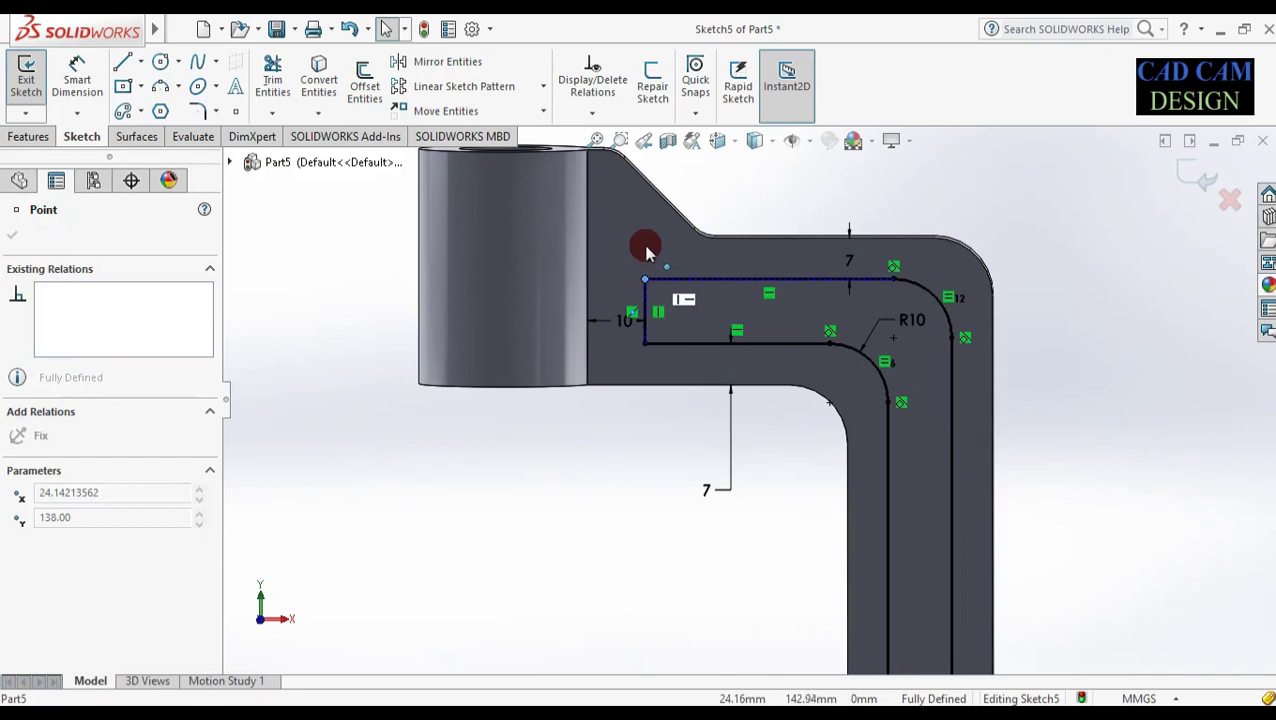
click(122, 61)
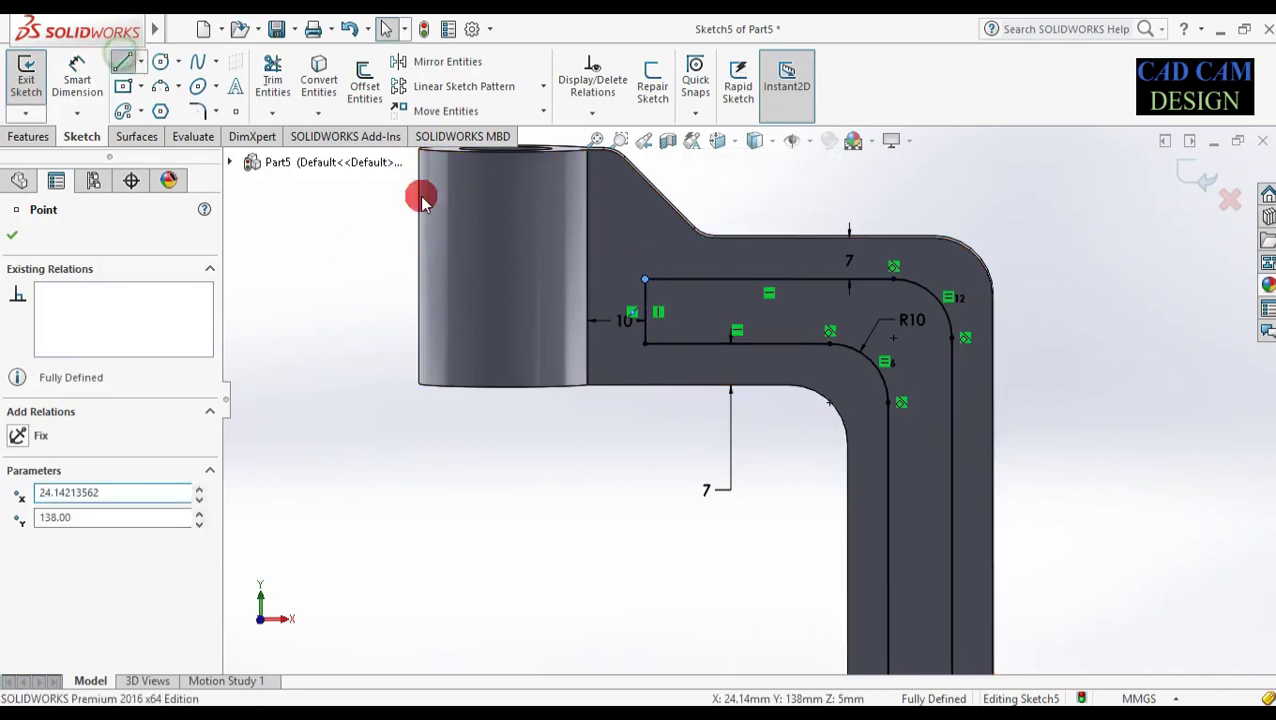
click(35, 240)
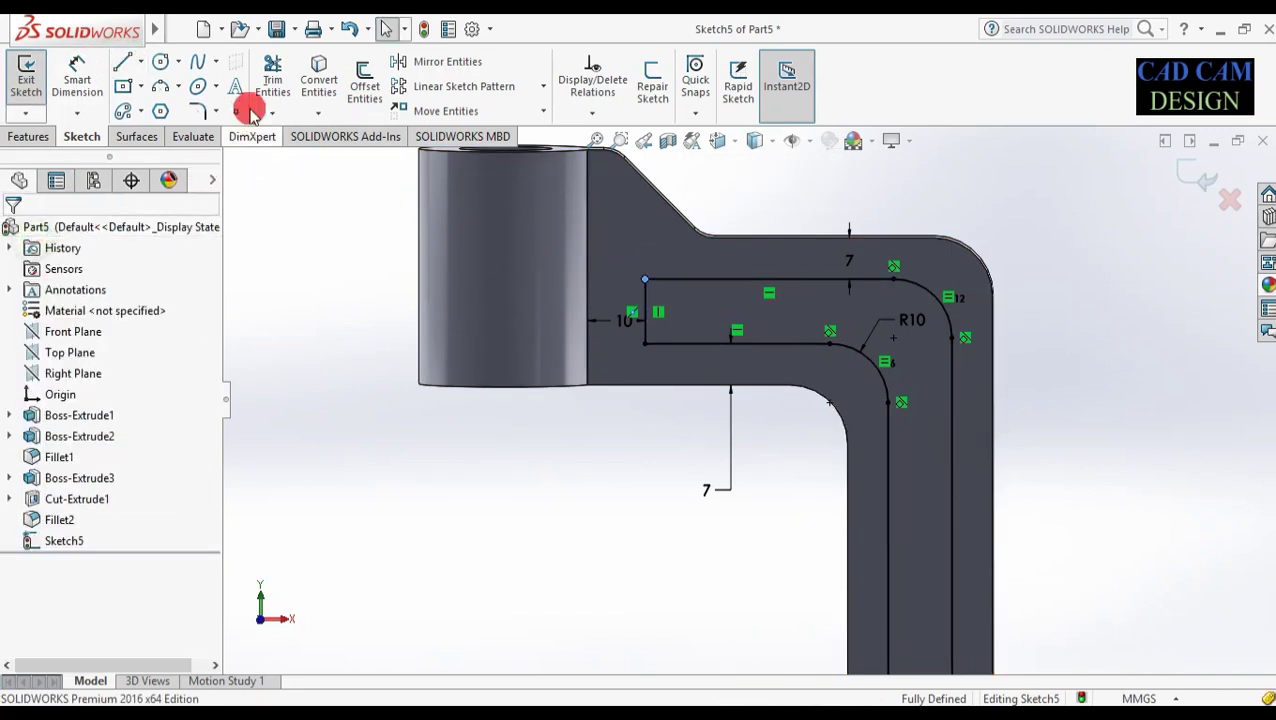
- Select both end corners of the profile in the upper arm for 2 mm sketch fillets, accepting the removal of conflicting relations
click(198, 111)
click(646, 281)
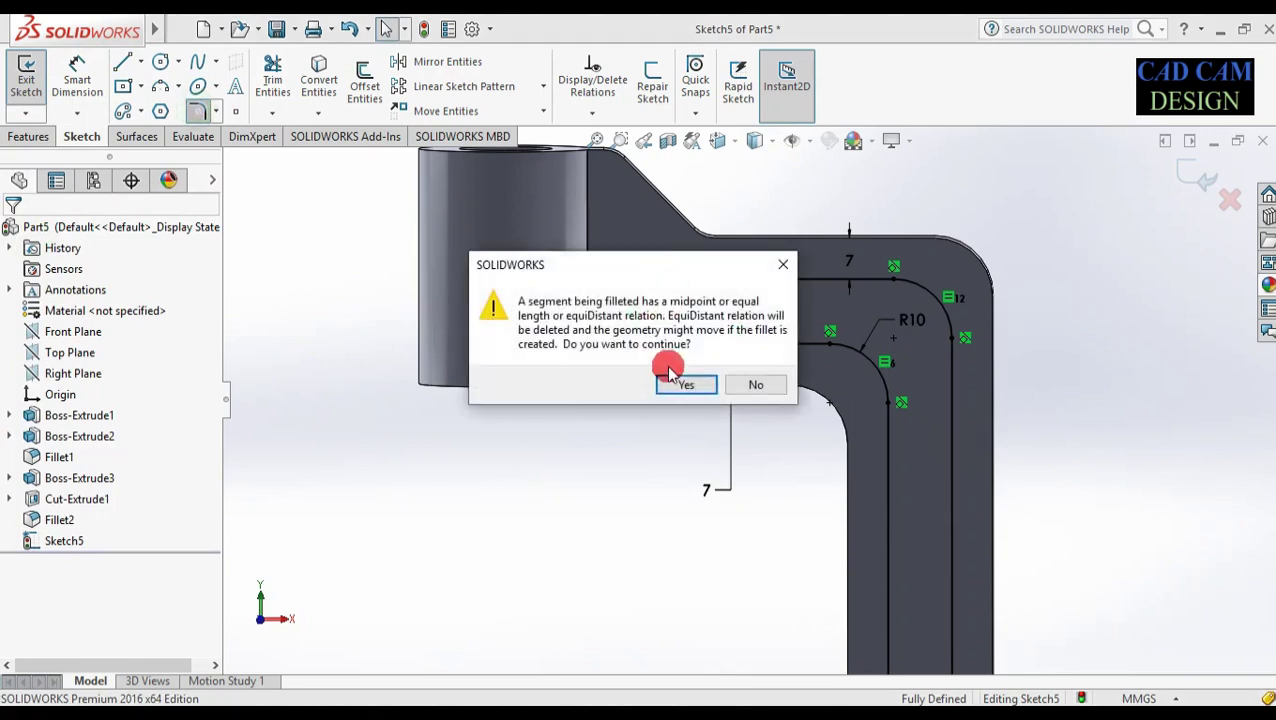
click(680, 387)
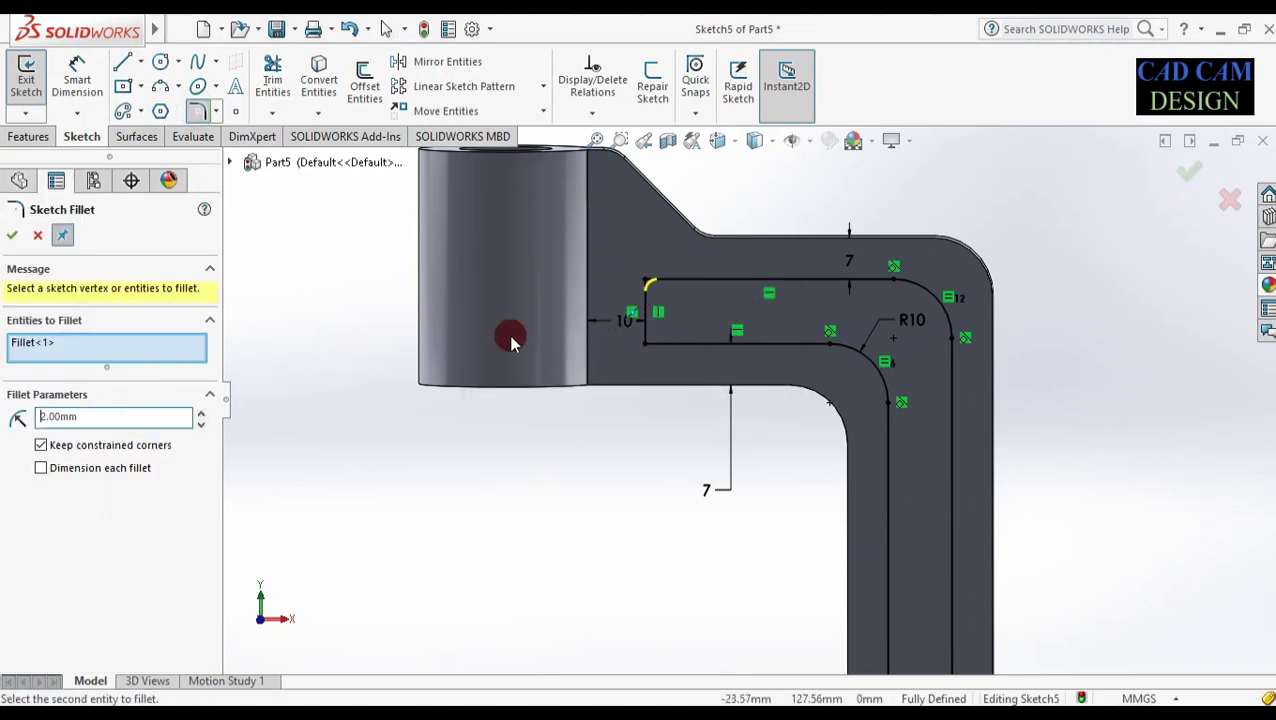
click(648, 336)
click(688, 385)
- Include both end corners of the profile in the lower arm and apply the 2 mm sketch fillets
scroll(752, 436, up, 5)
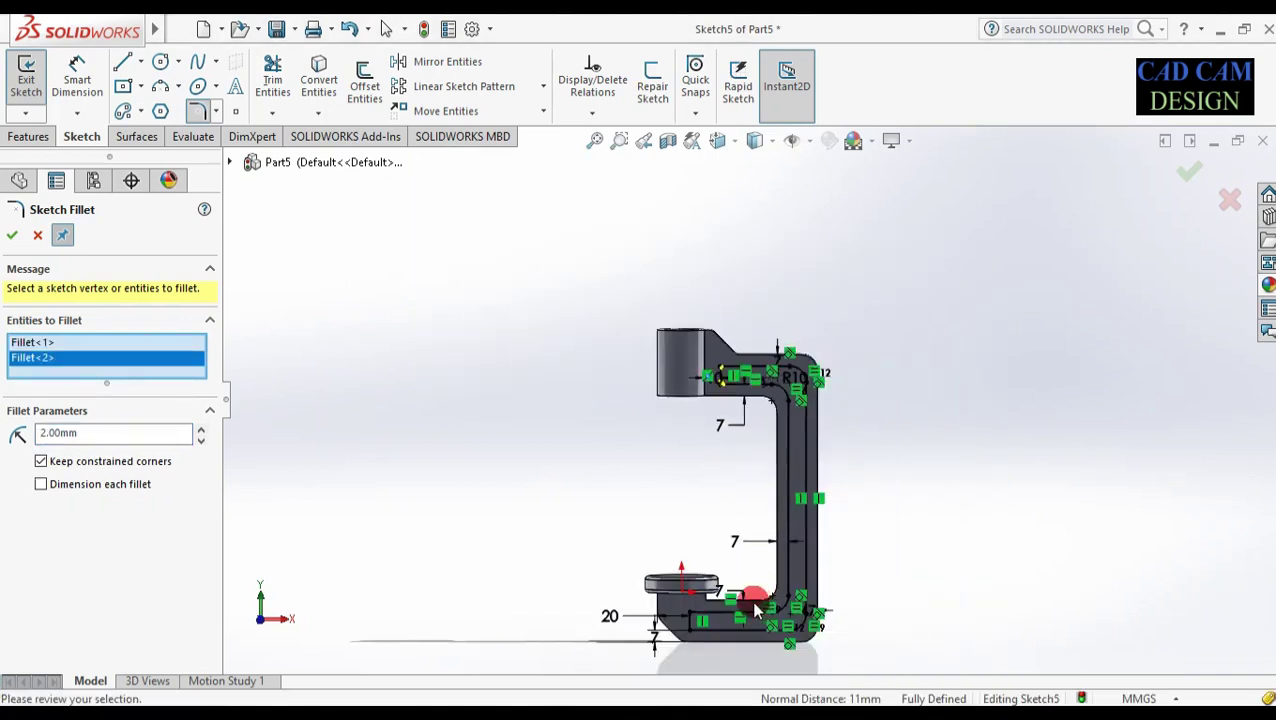
scroll(700, 615, down, 4)
click(695, 560)
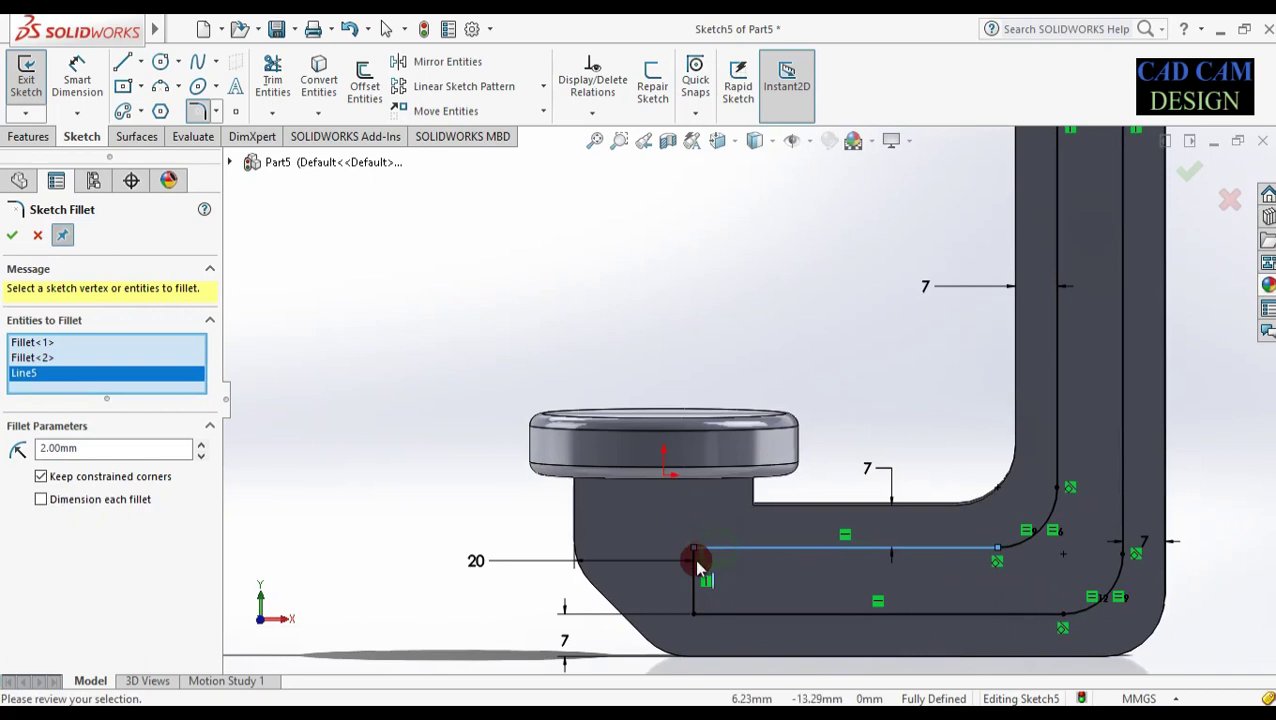
scroll(697, 600, down, 2)
click(697, 602)
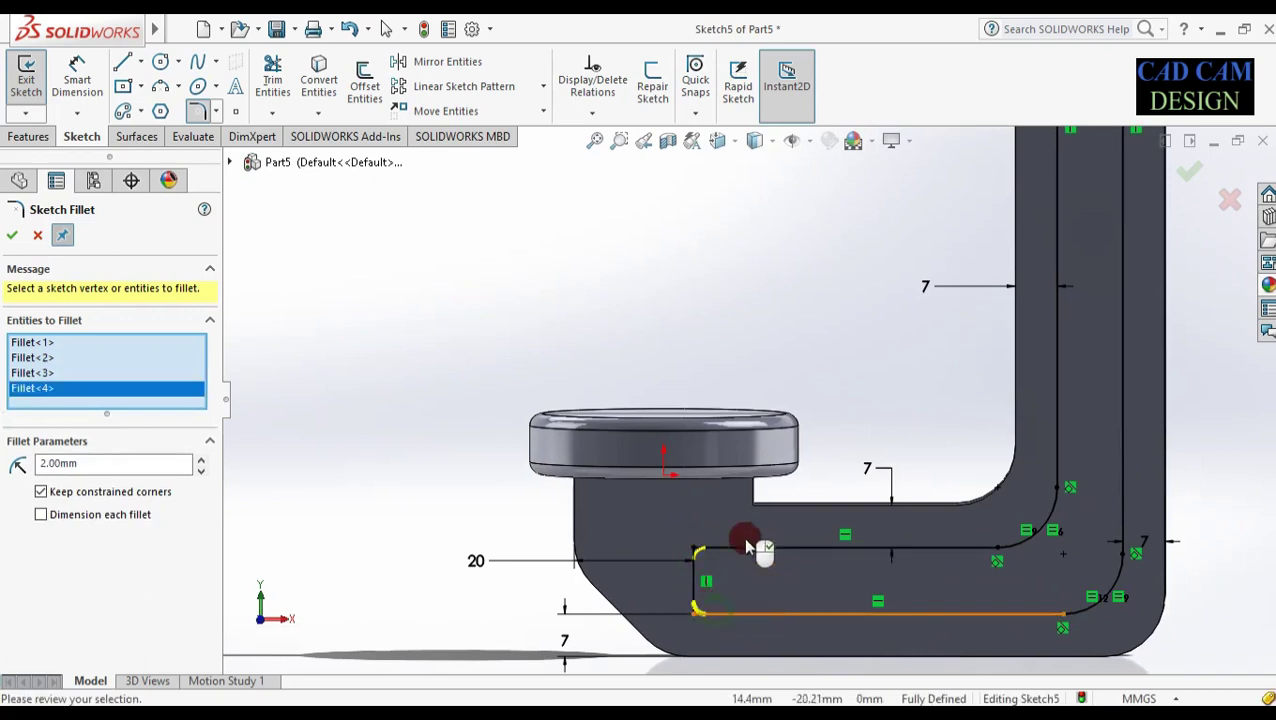
click(12, 240)
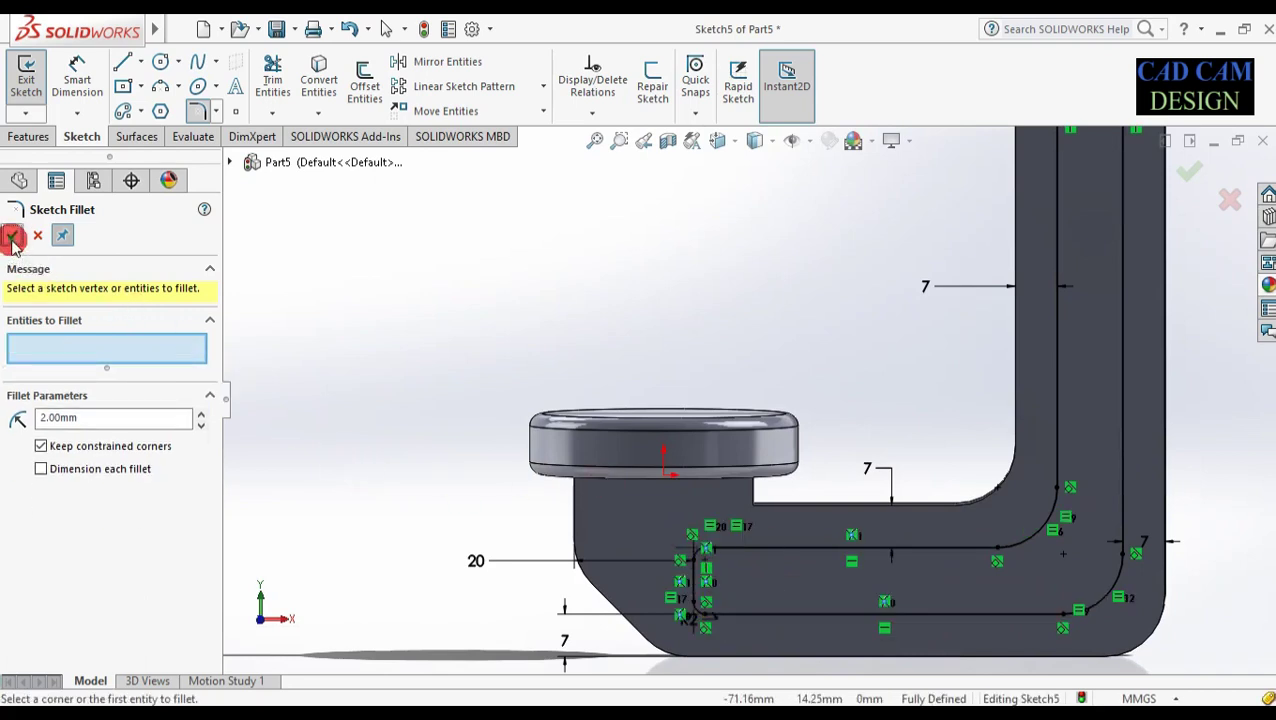
click(12, 240)
- Set up a blind Extruded Cut of the C-shaped profile with a depth of 3 mm
scroll(768, 430, up, 5)
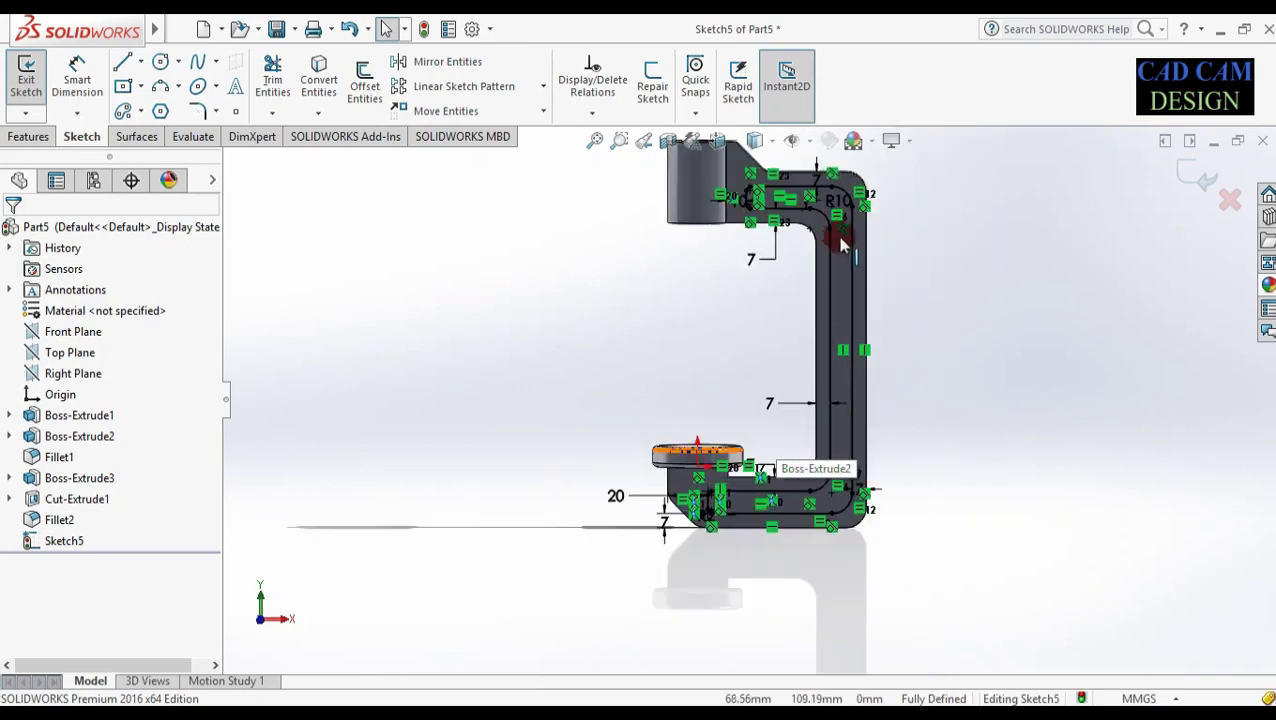
click(30, 137)
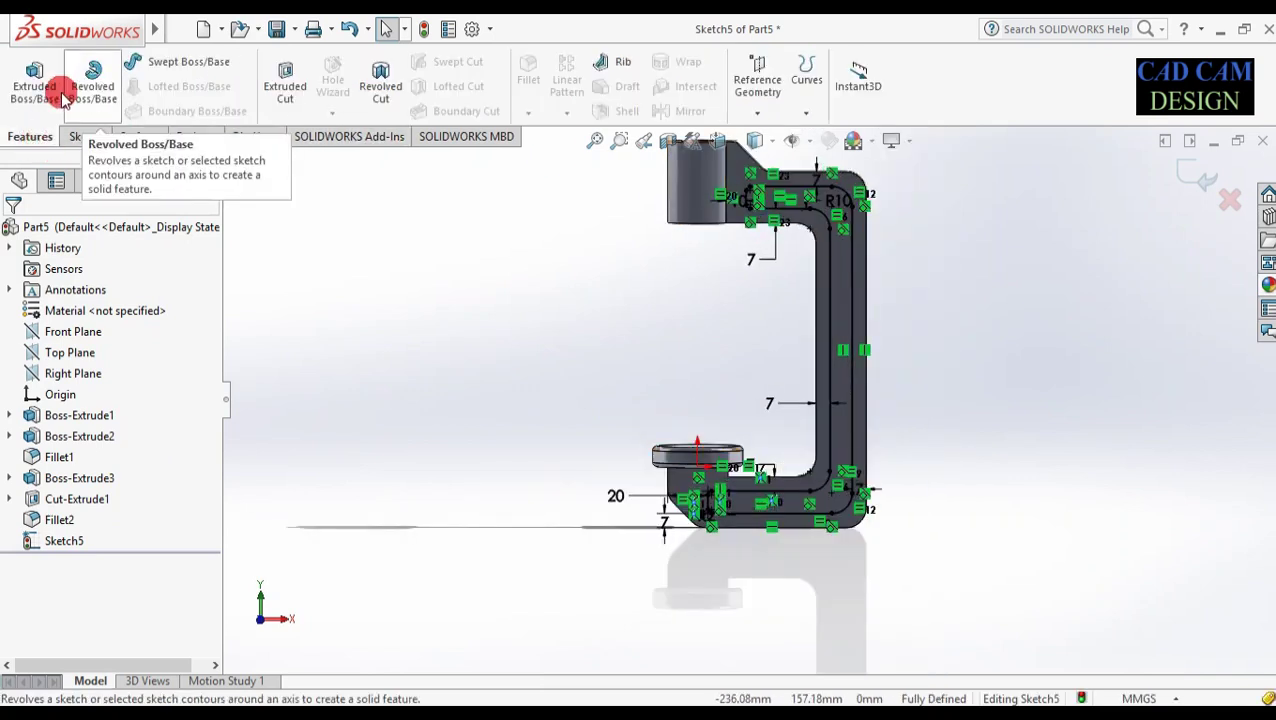
click(285, 86)
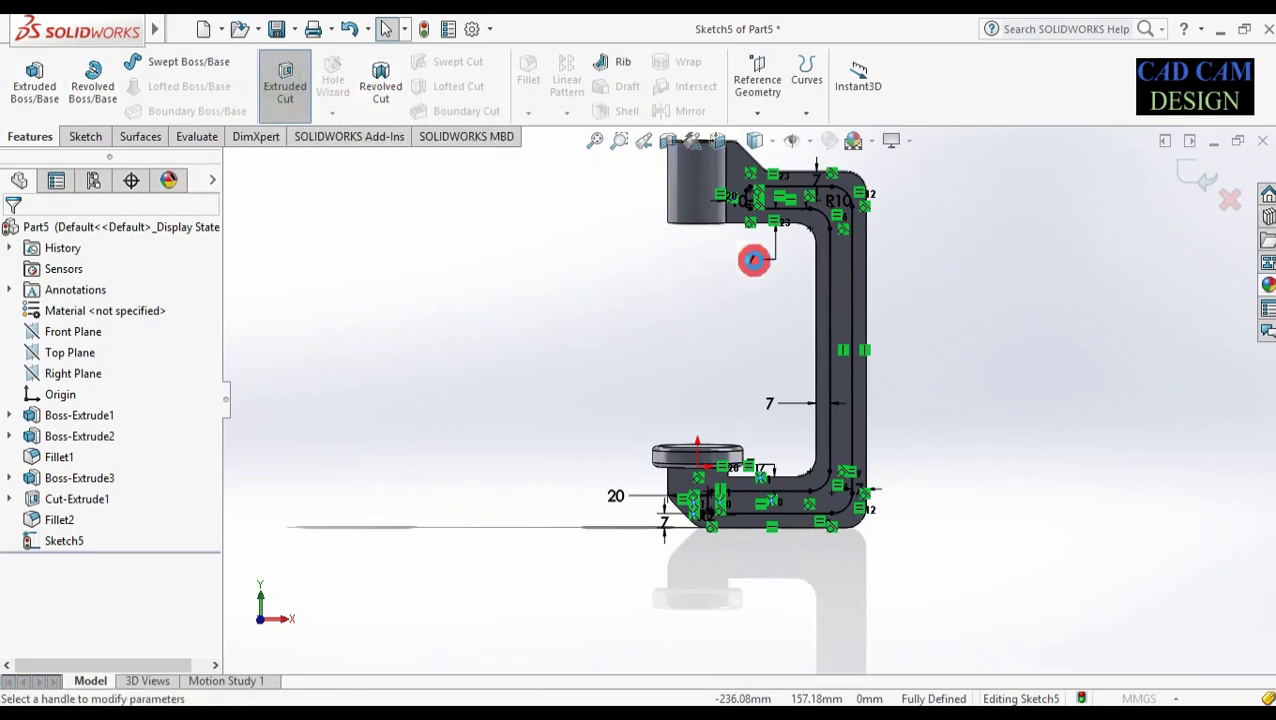
middle_drag(872, 278, 720, 285)
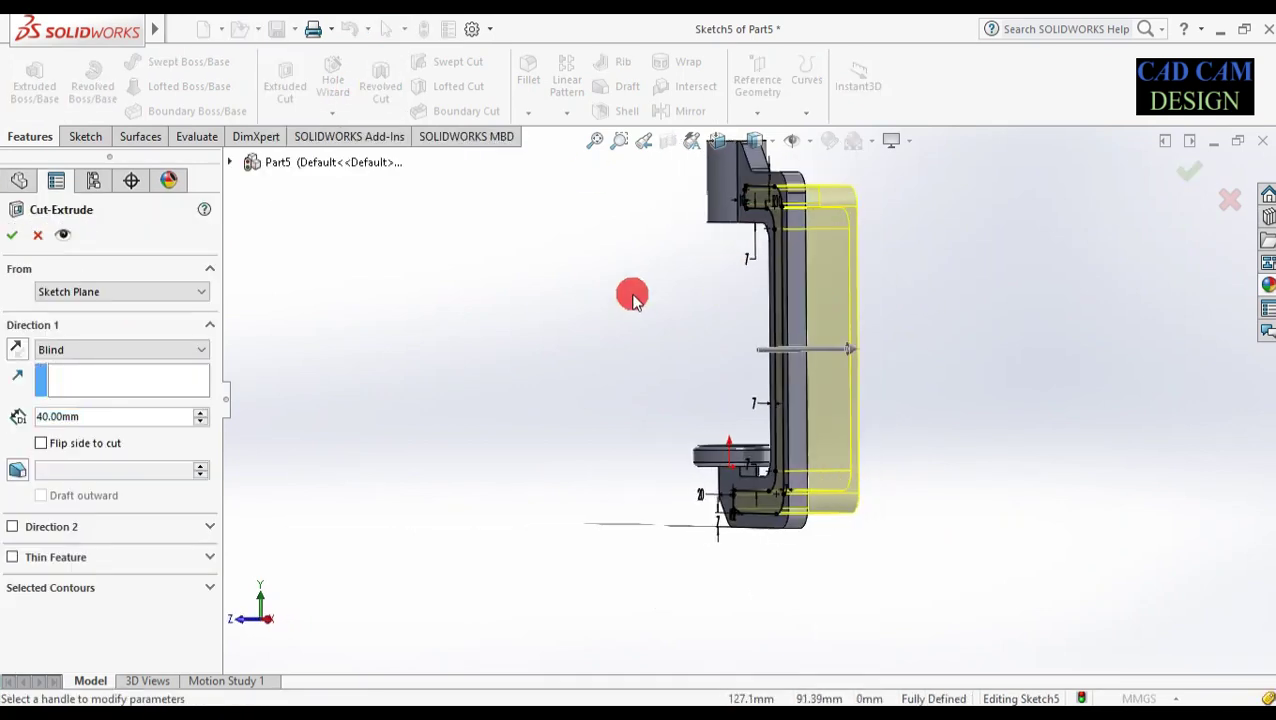
text(3)
key(Return)
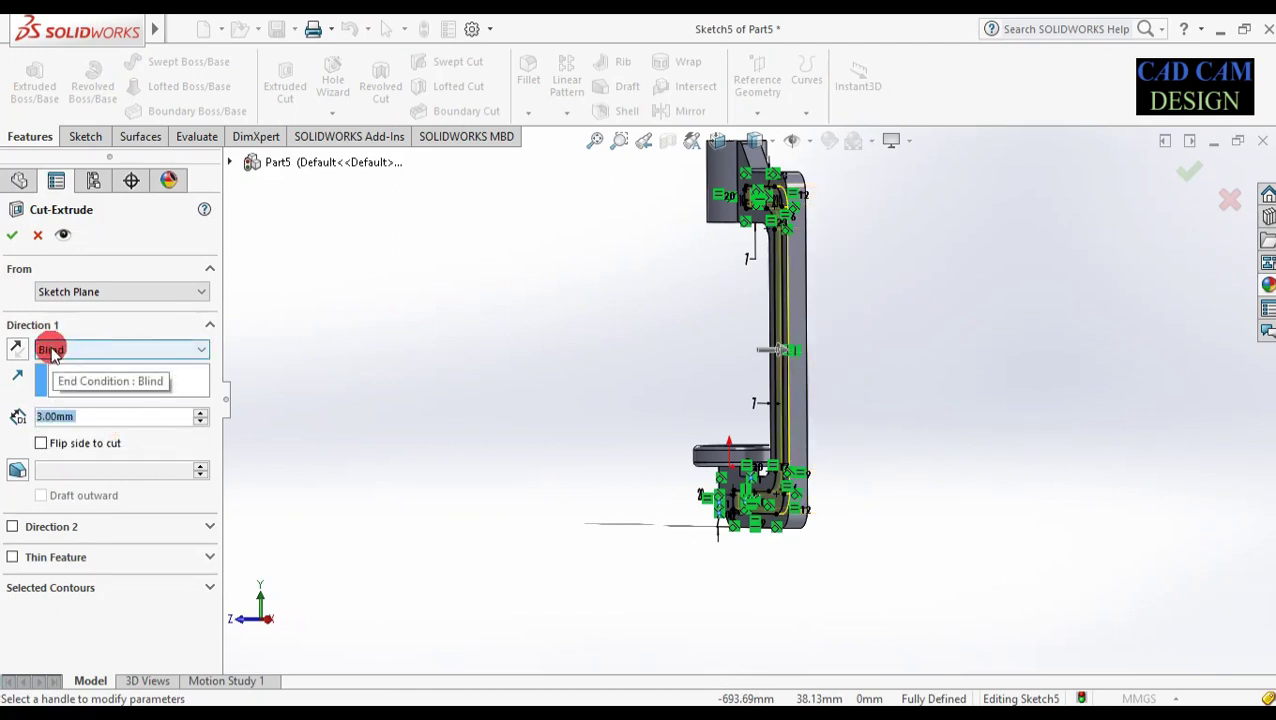
- Add a 45-degree inward draft to the cut and apply the feature
click(22, 470)
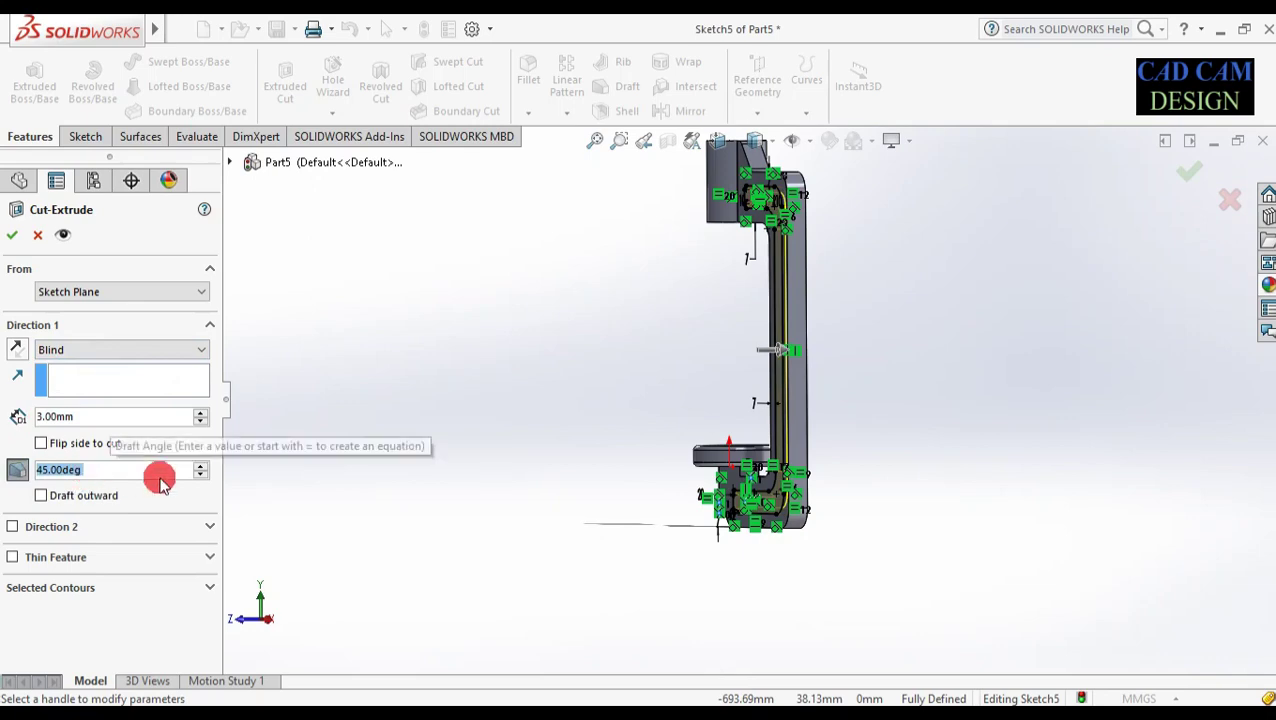
middle_drag(613, 418, 703, 441)
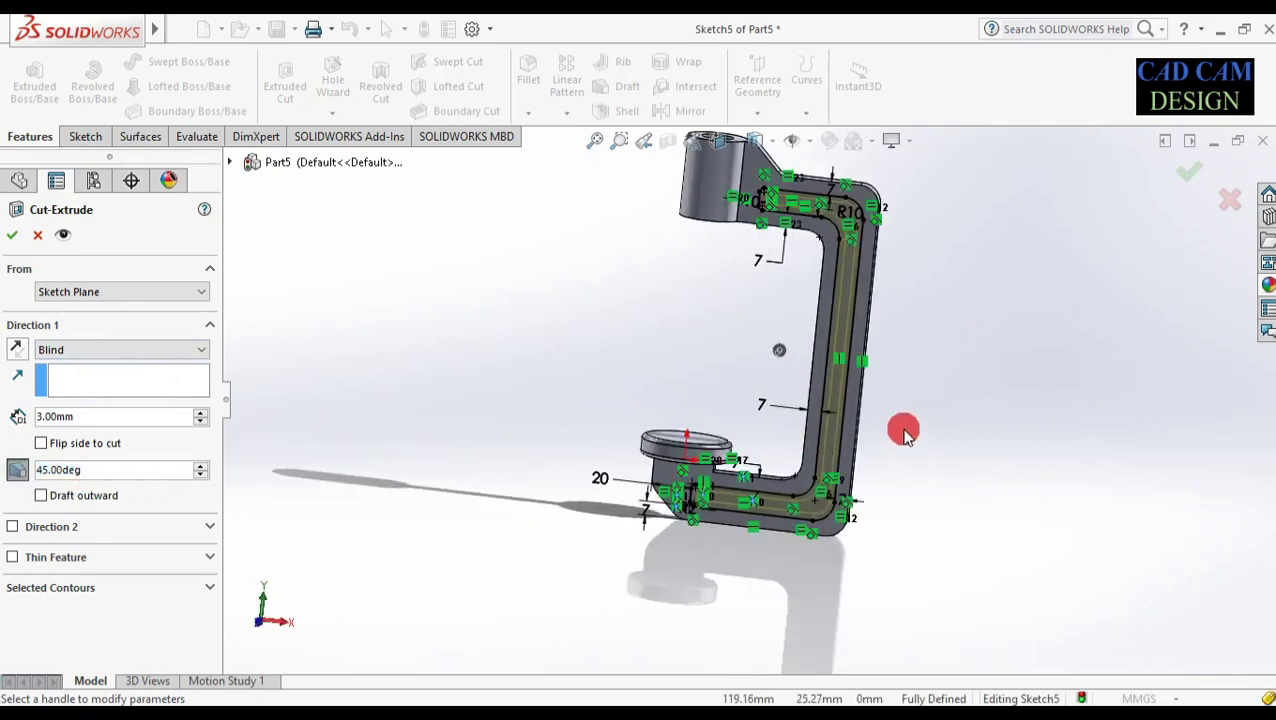
scroll(862, 418, down, 3)
scroll(862, 418, down, 3)
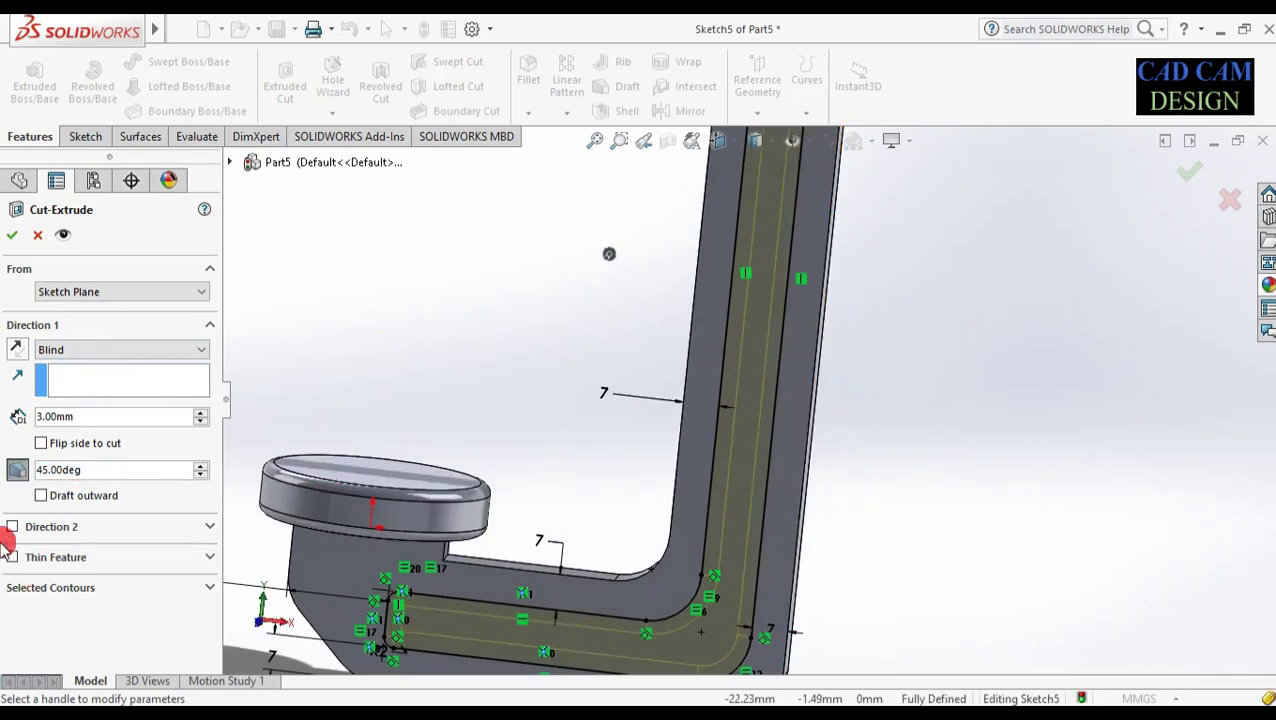
click(15, 470)
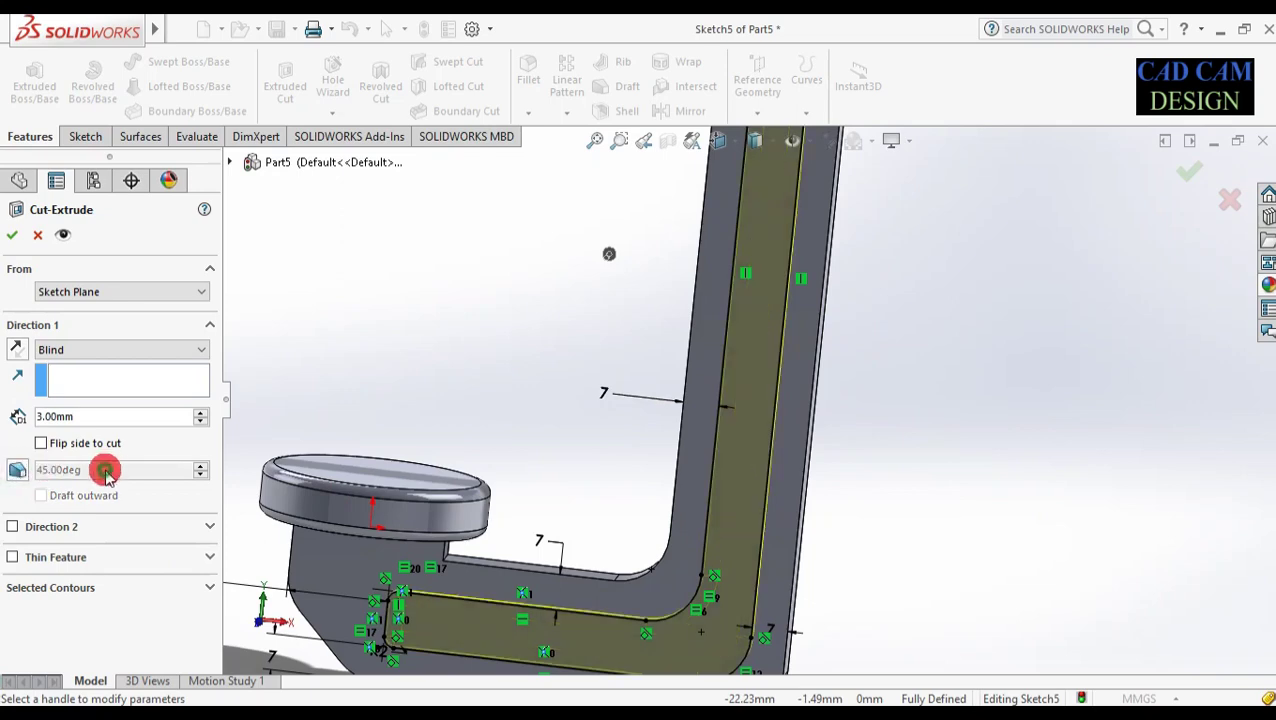
click(17, 470)
click(88, 470)
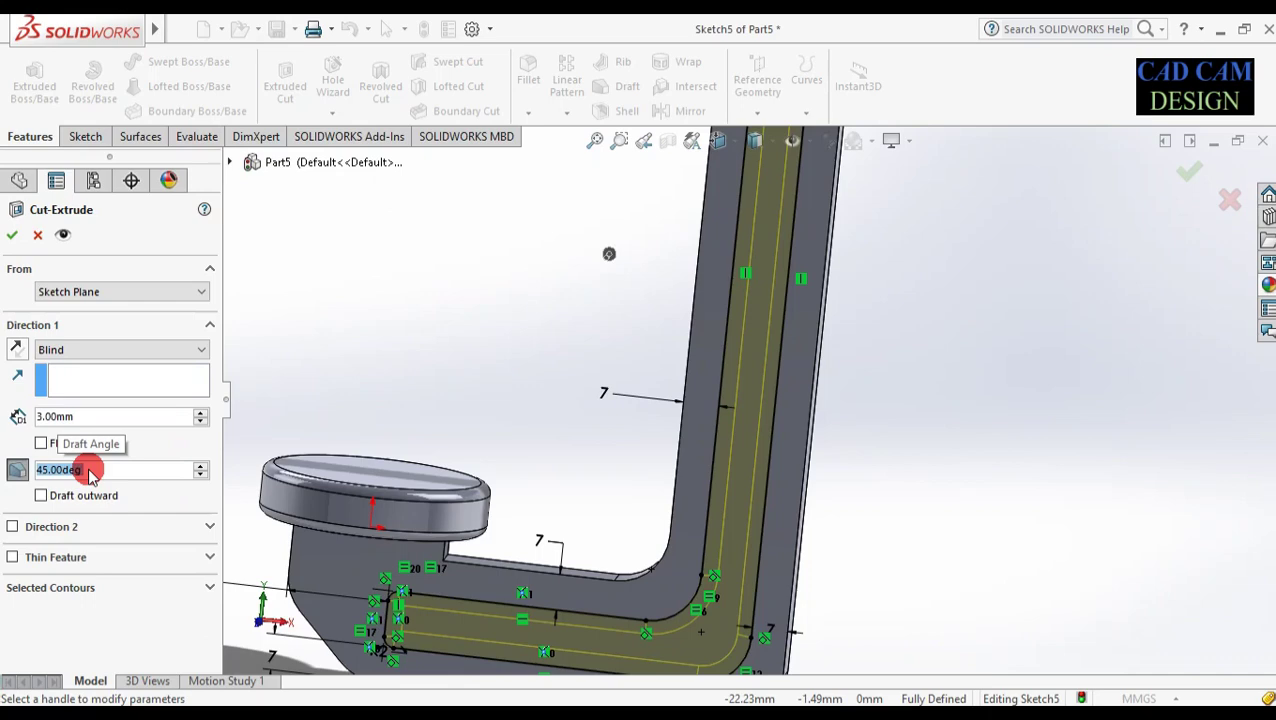
click(13, 236)
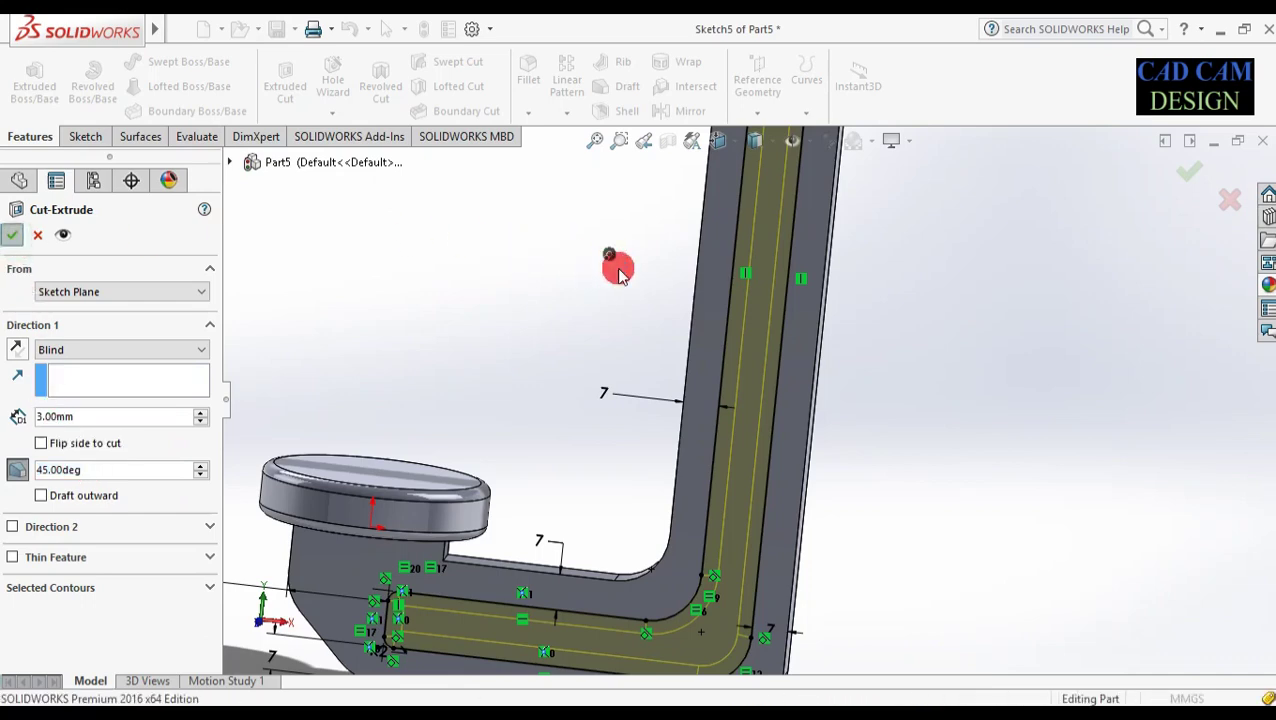
- Reopen the sketch of the C-shaped recess cut for editing
scroll(753, 437, up, 5)
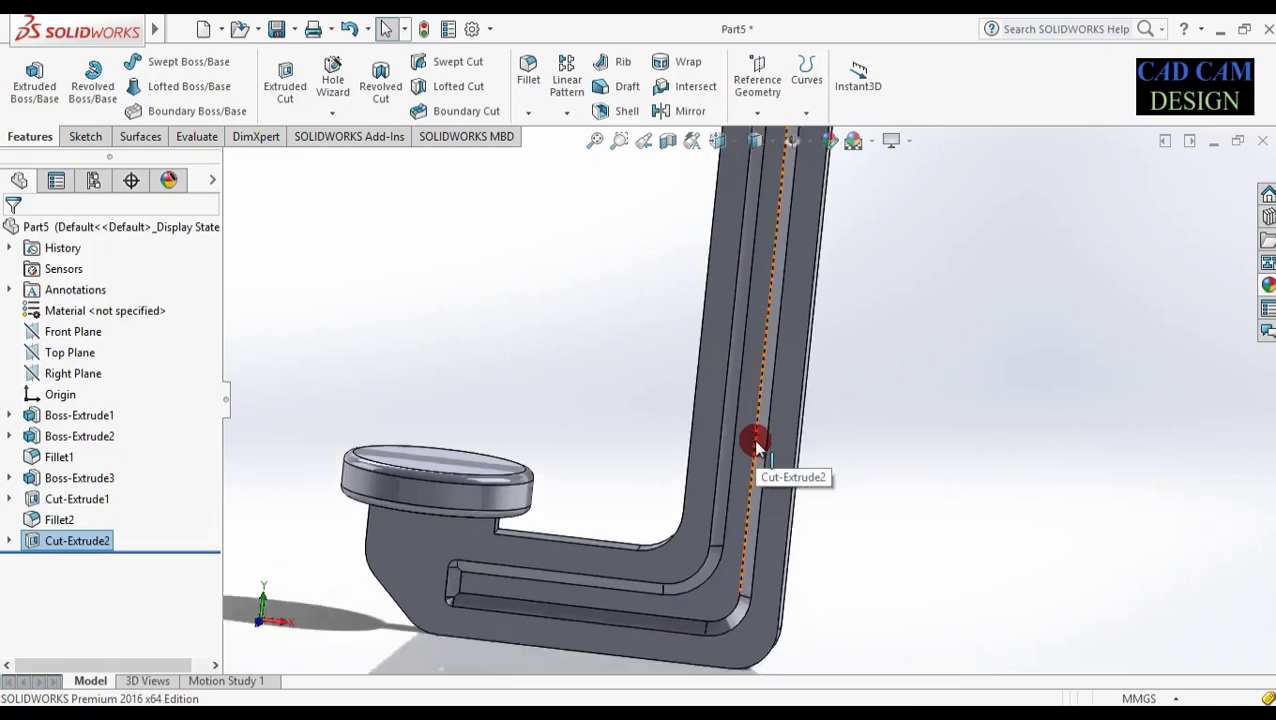
middle_drag(701, 395, 729, 399)
scroll(730, 400, up, 3)
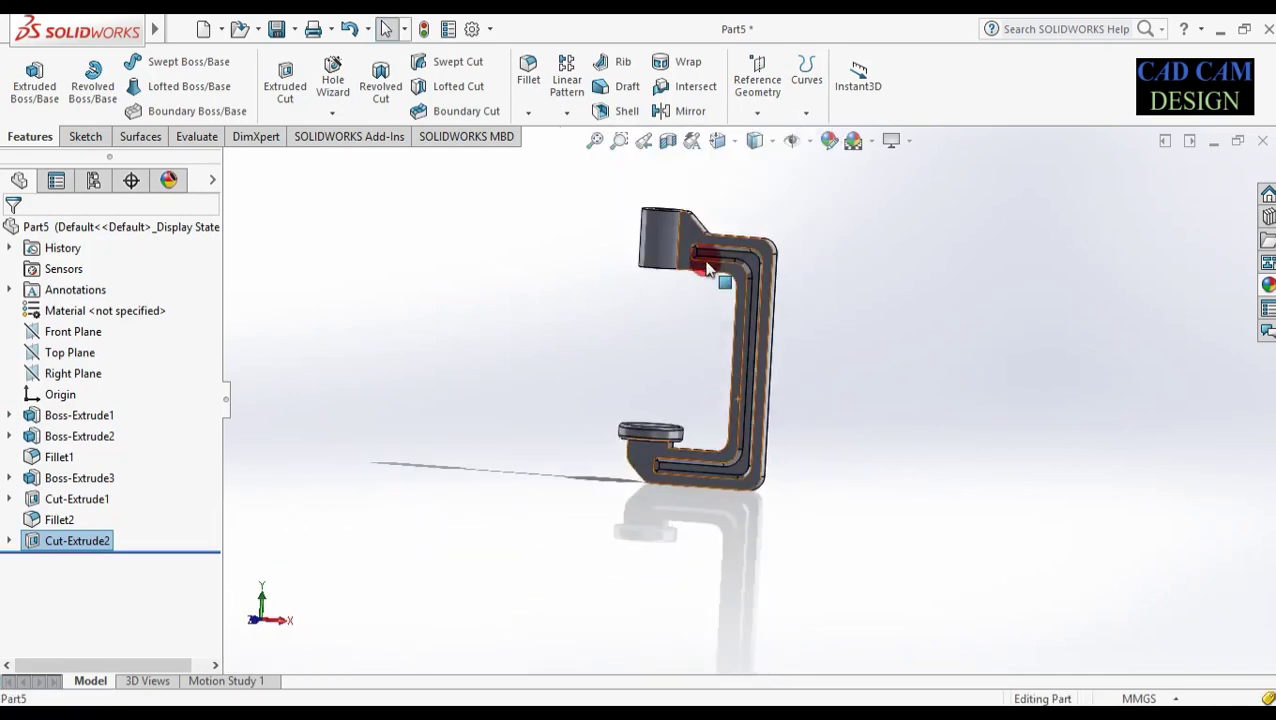
scroll(708, 262, down, 3)
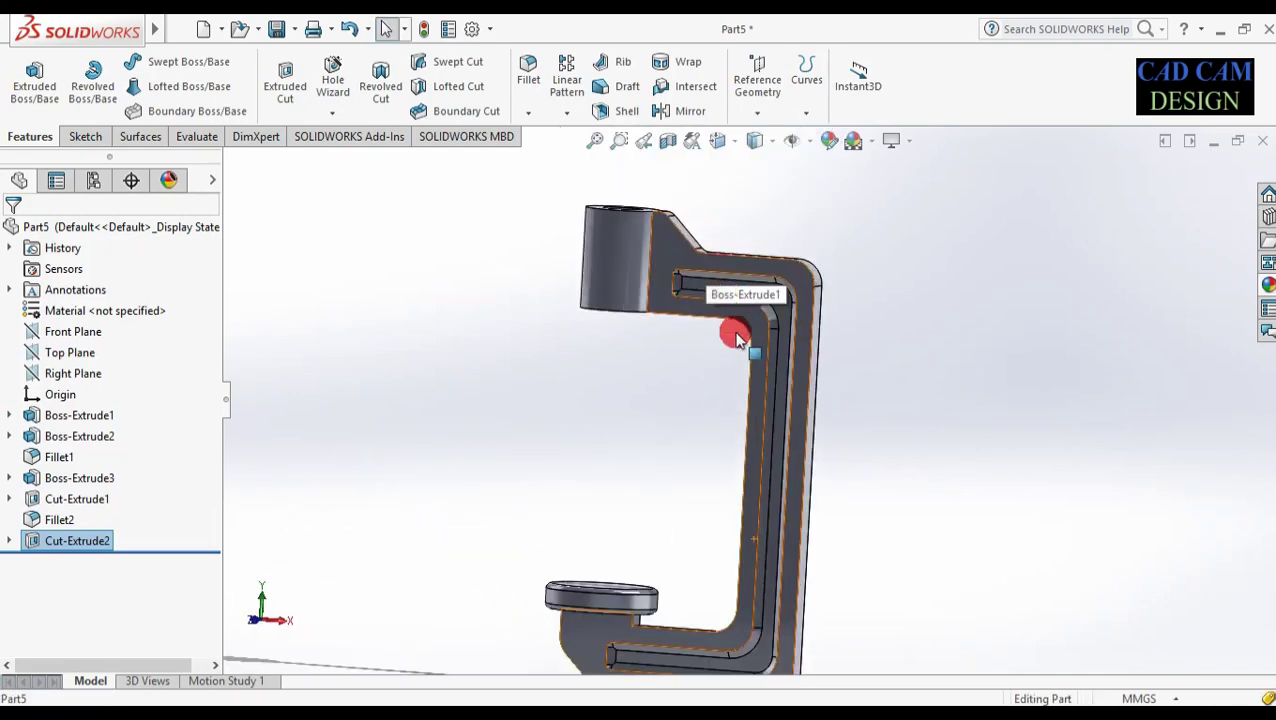
click(9, 541)
right_click(66, 563)
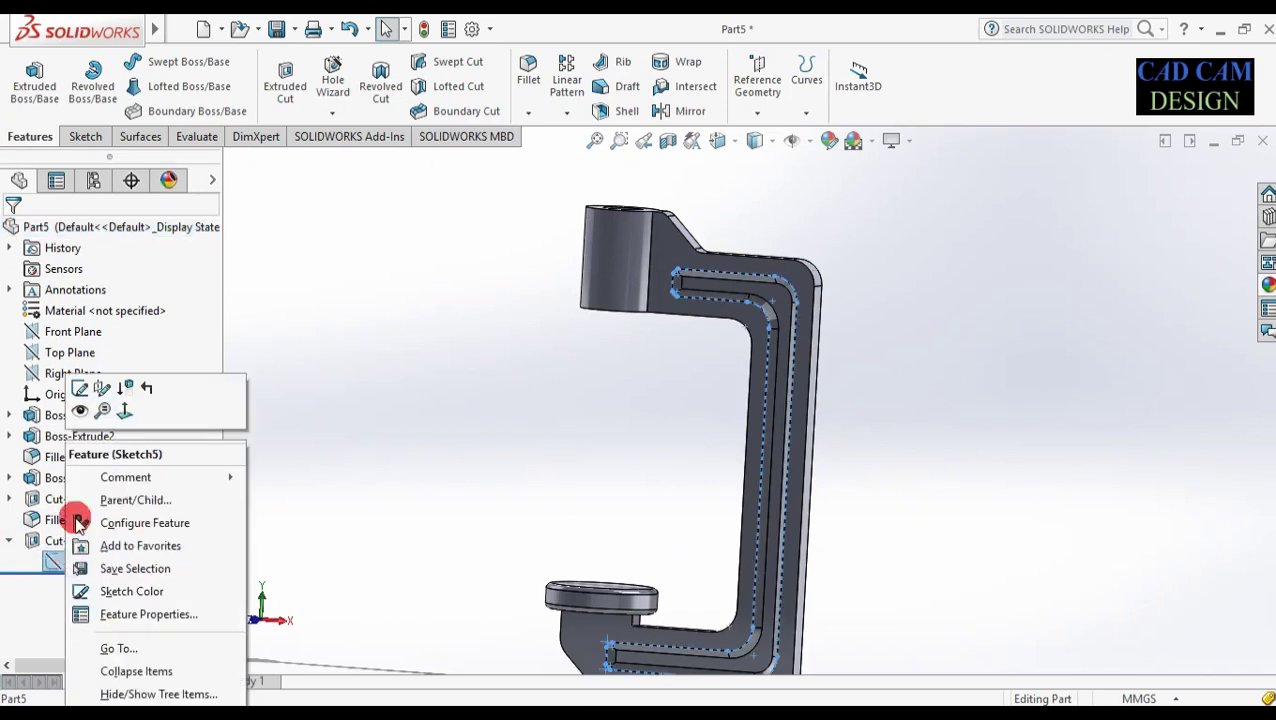
click(84, 388)
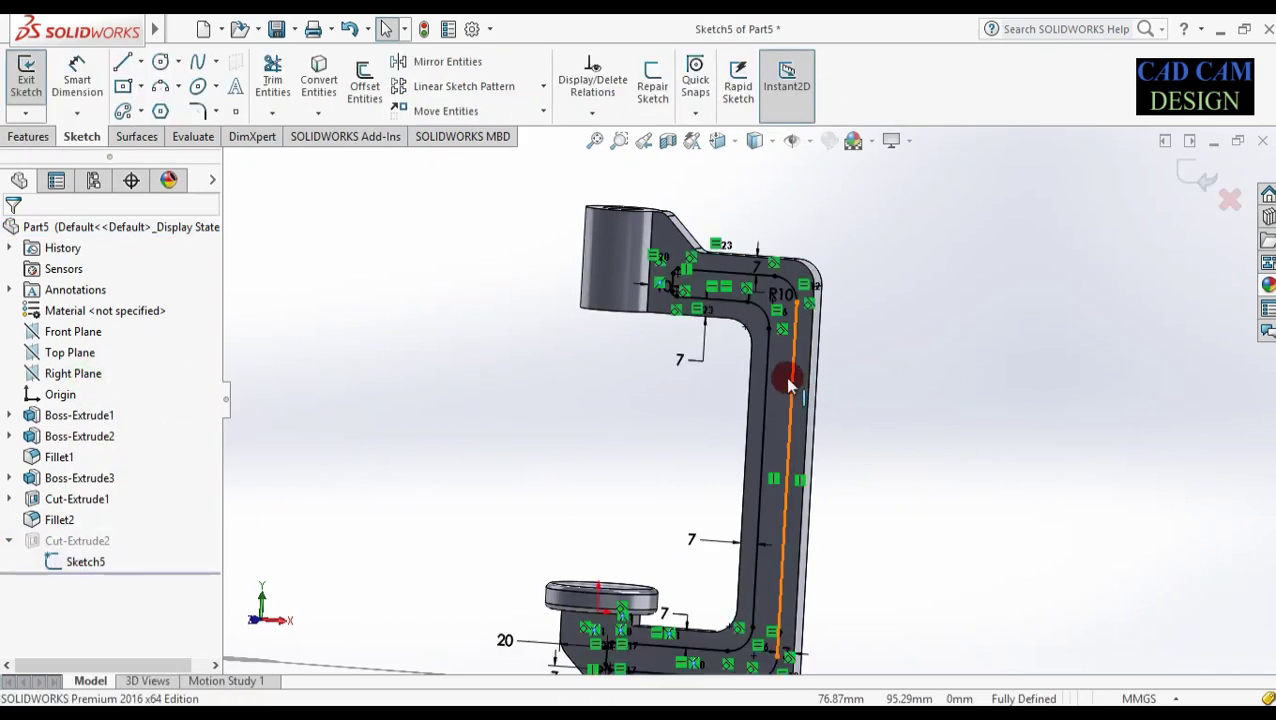
- Set the profile's offsets from the outer and inner edges of the upper arm to 5 mm
scroll(786, 379, down, 5)
double_click(803, 297)
key(Return)
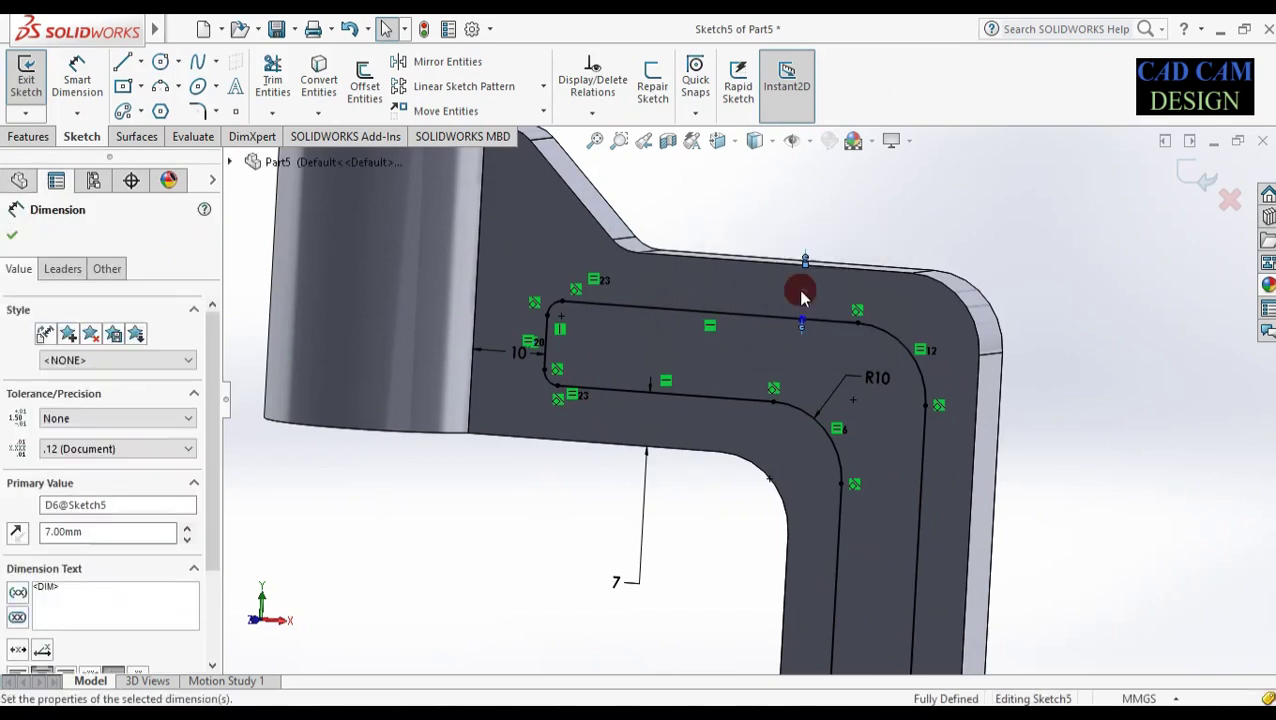
double_click(617, 586)
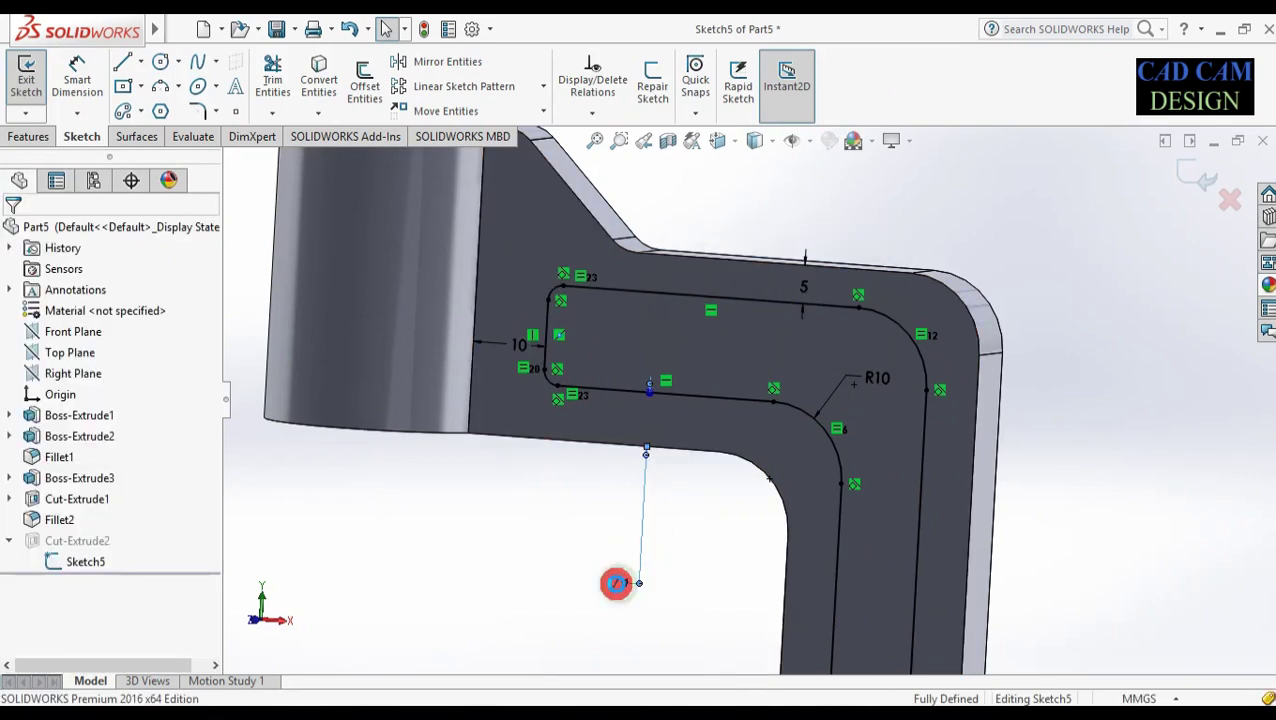
key(Return)
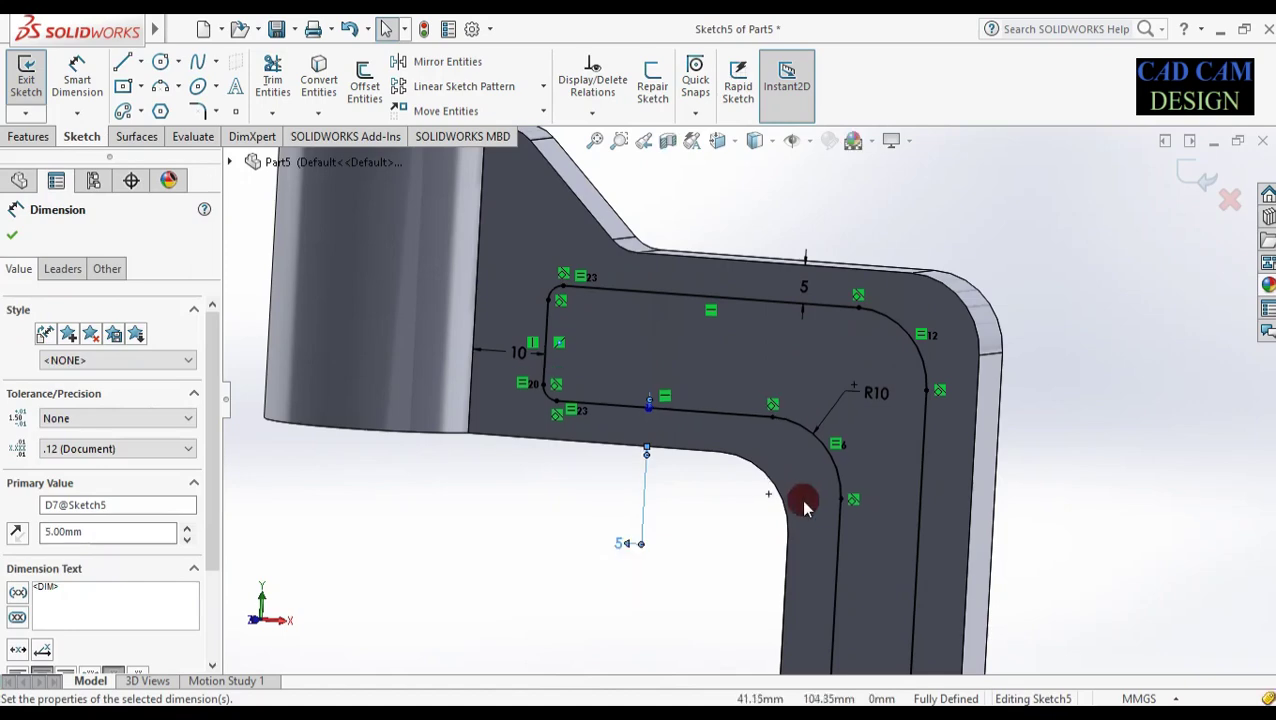
- Set the profile's offsets from the outer and inner edges of the vertical arm to 5 mm
scroll(800, 498, up, 5)
scroll(755, 600, up, 3)
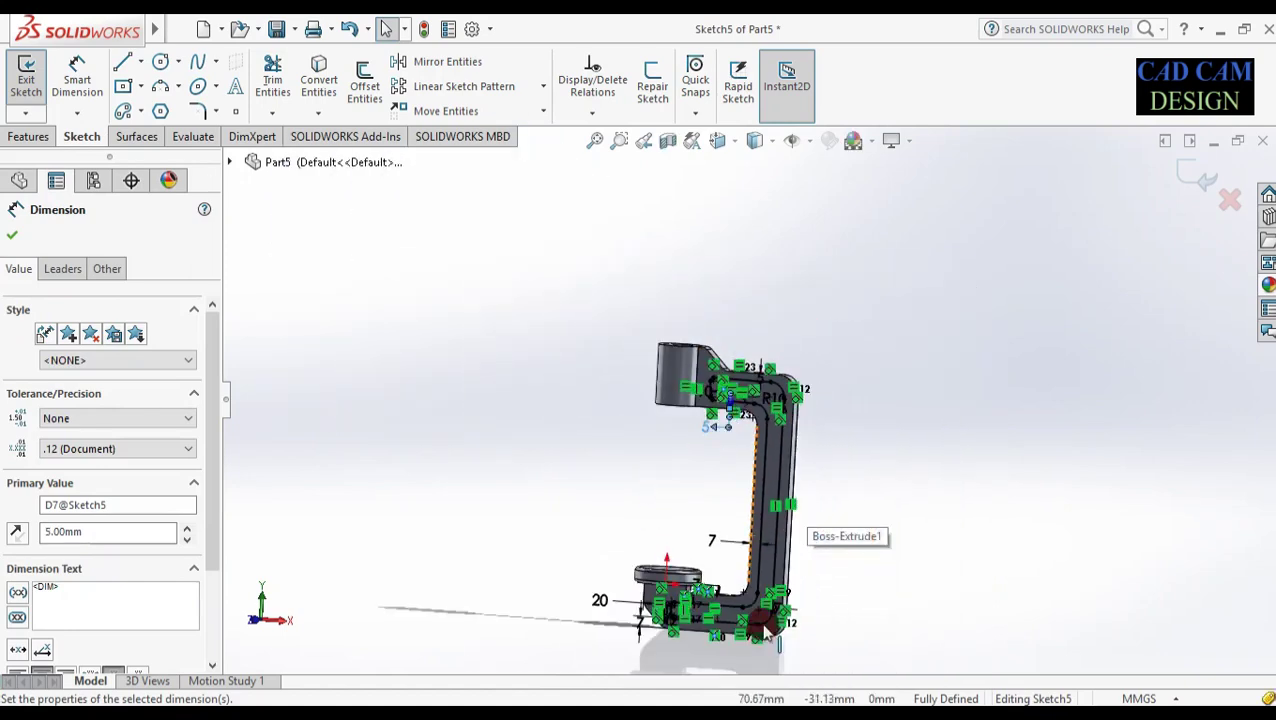
scroll(757, 538, down, 6)
double_click(797, 495)
text(5)
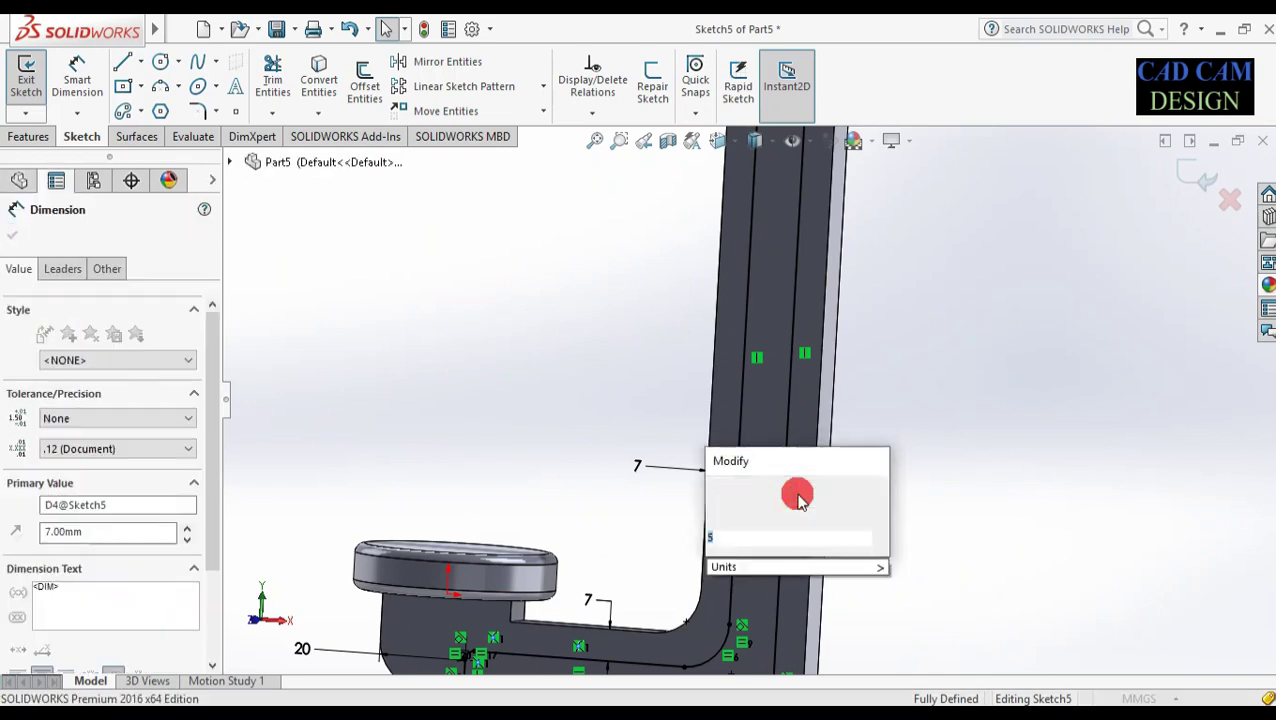
key(Return)
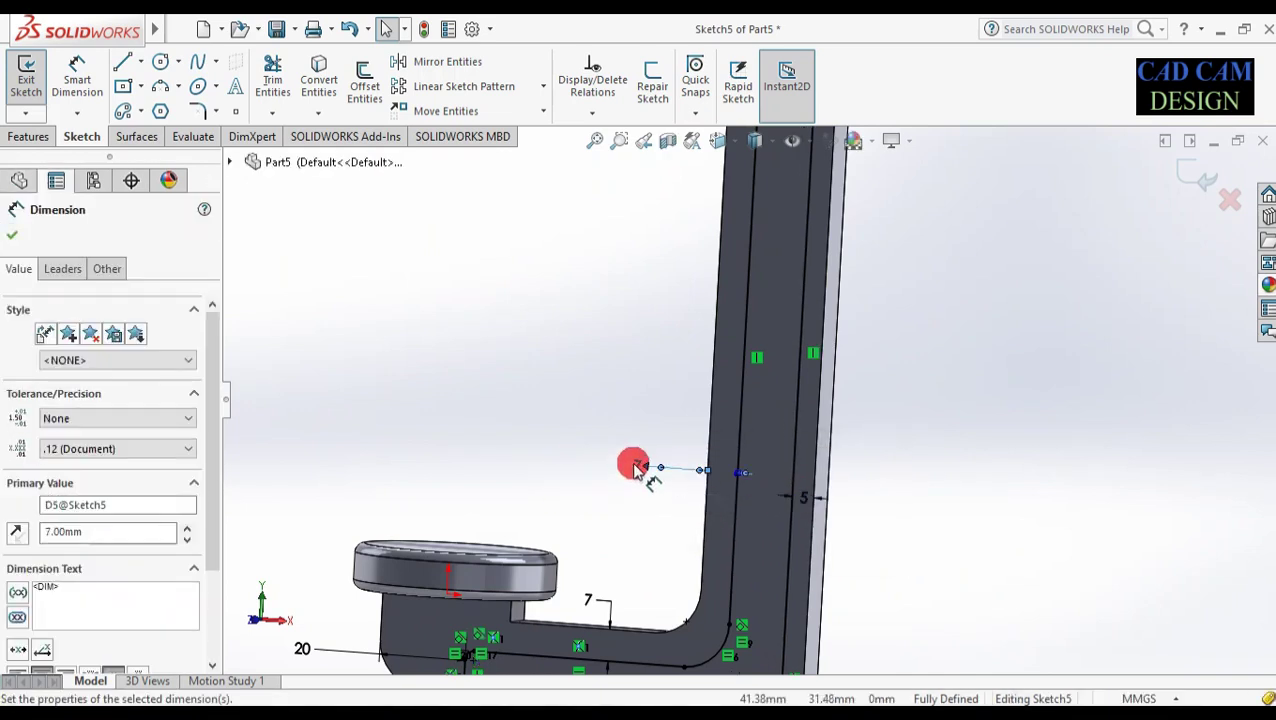
double_click(635, 467)
click(778, 618)
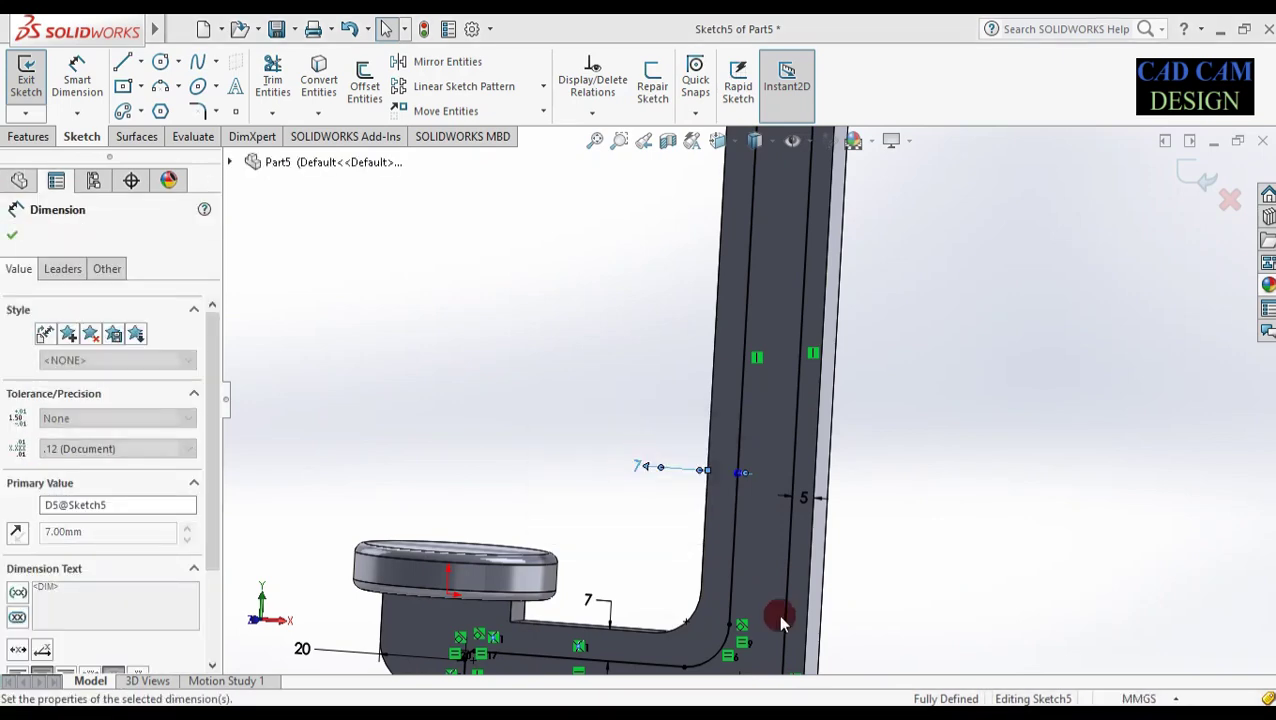
- Set the profile's offset from the inner edge of the lower arm to 5 mm
scroll(712, 513, up, 3)
scroll(657, 544, down, 4)
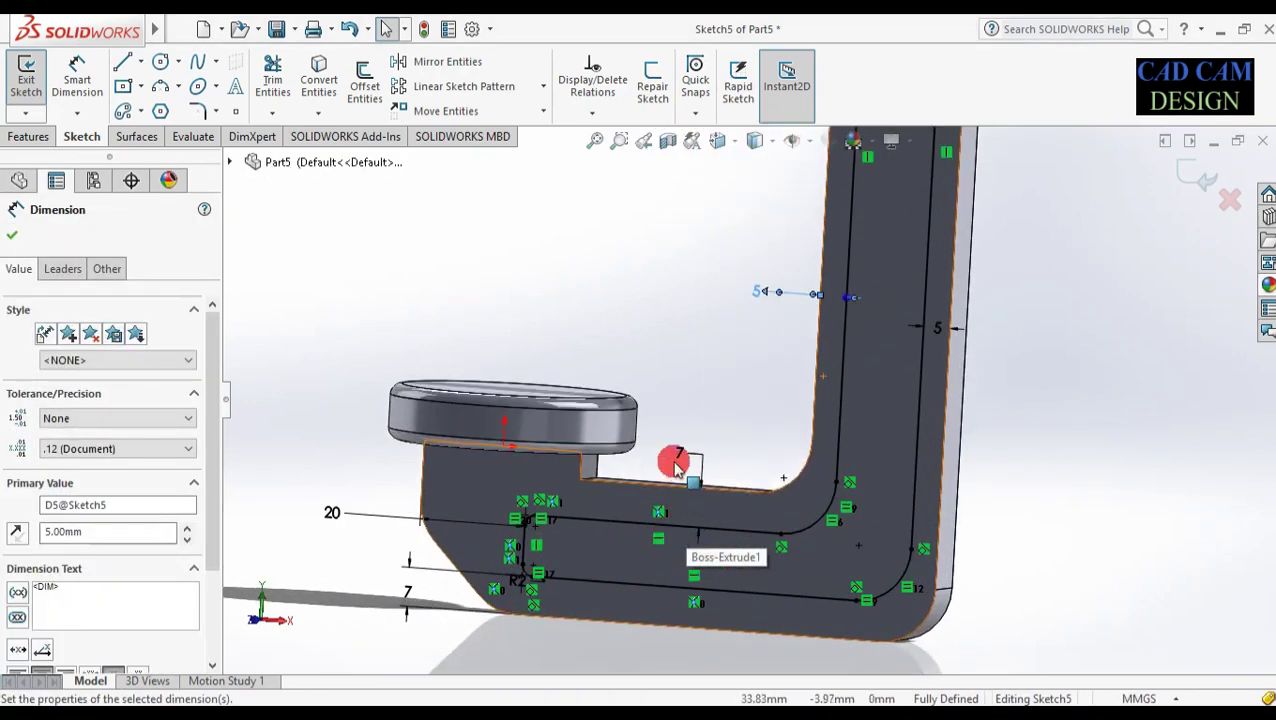
click(677, 463)
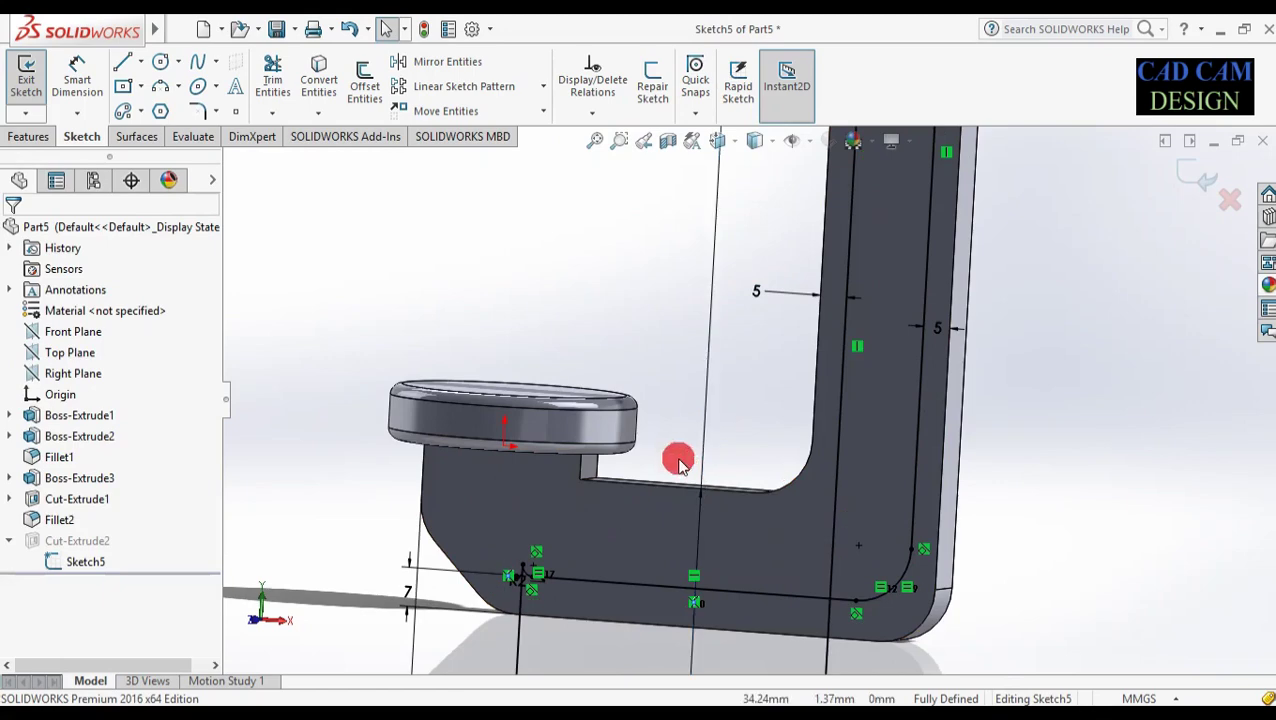
scroll(678, 465, up, 5)
click(716, 302)
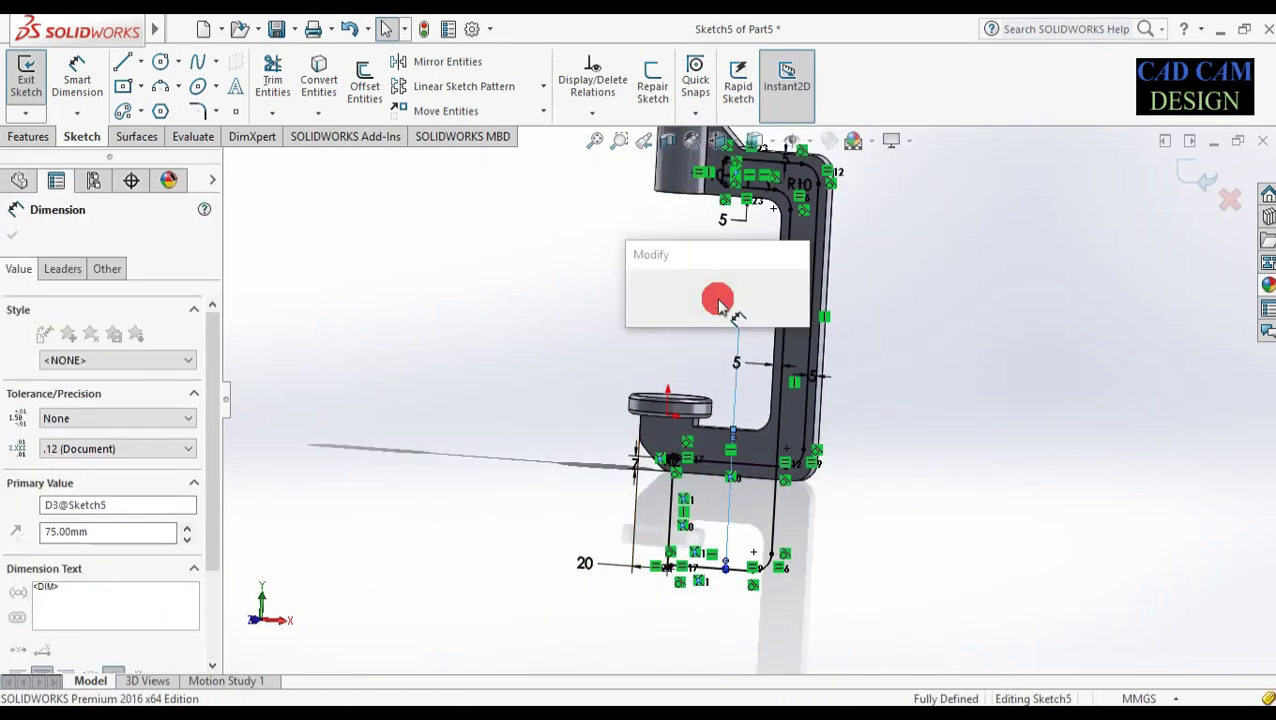
text(5)
key(Return)
- Set the profile's offset from the lower arm's outer edge to 5 mm and exit the sketch to rebuild the recess
scroll(708, 455, down, 5)
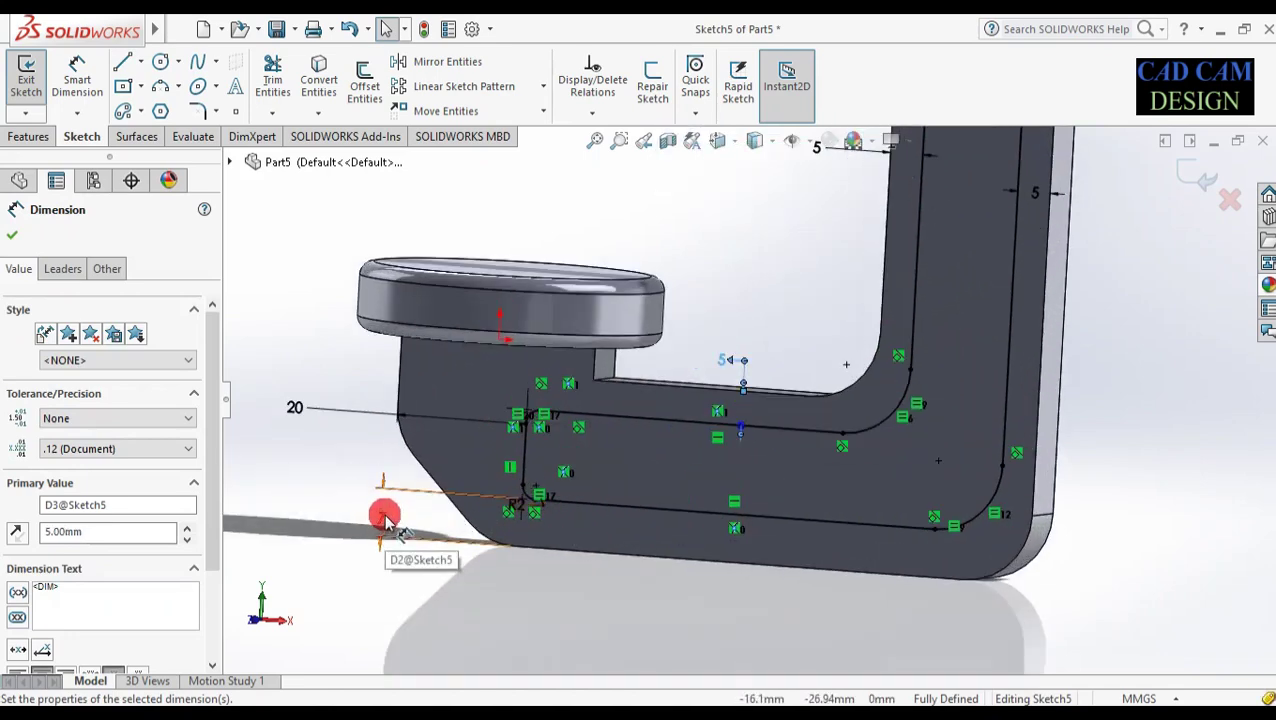
double_click(382, 522)
text(5)
key(Return)
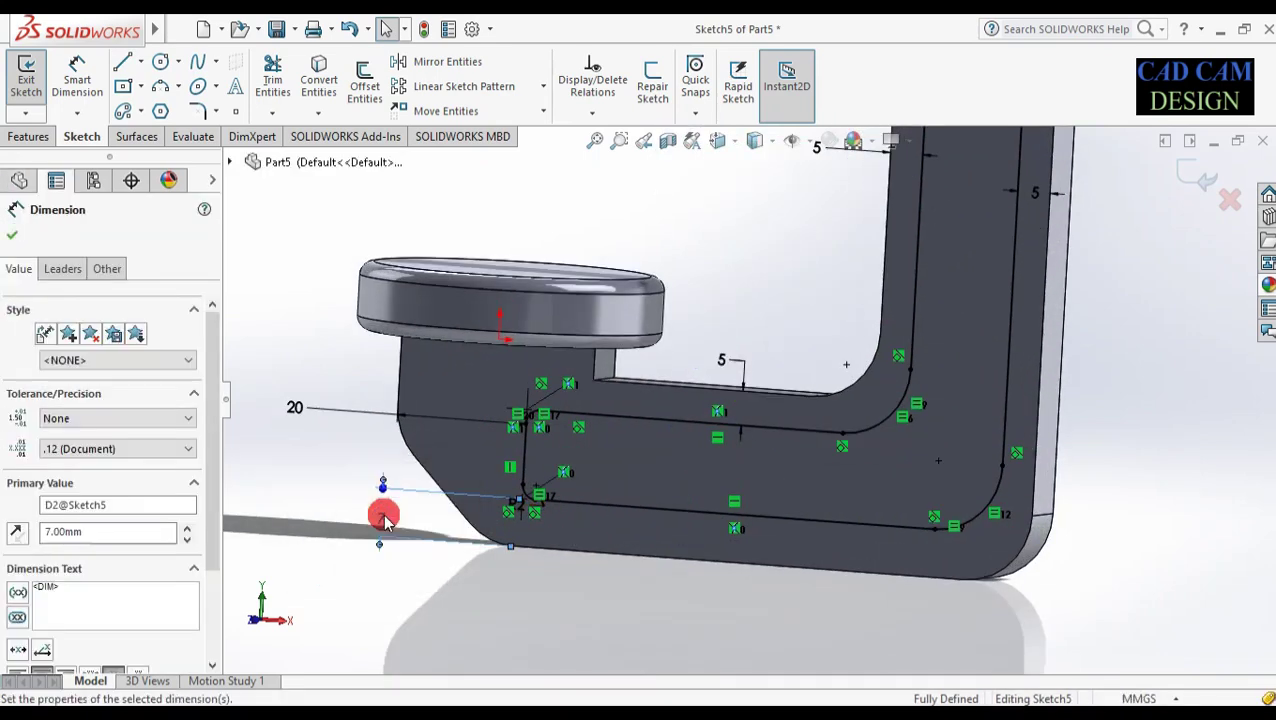
scroll(556, 447, up, 5)
scroll(755, 428, up, 3)
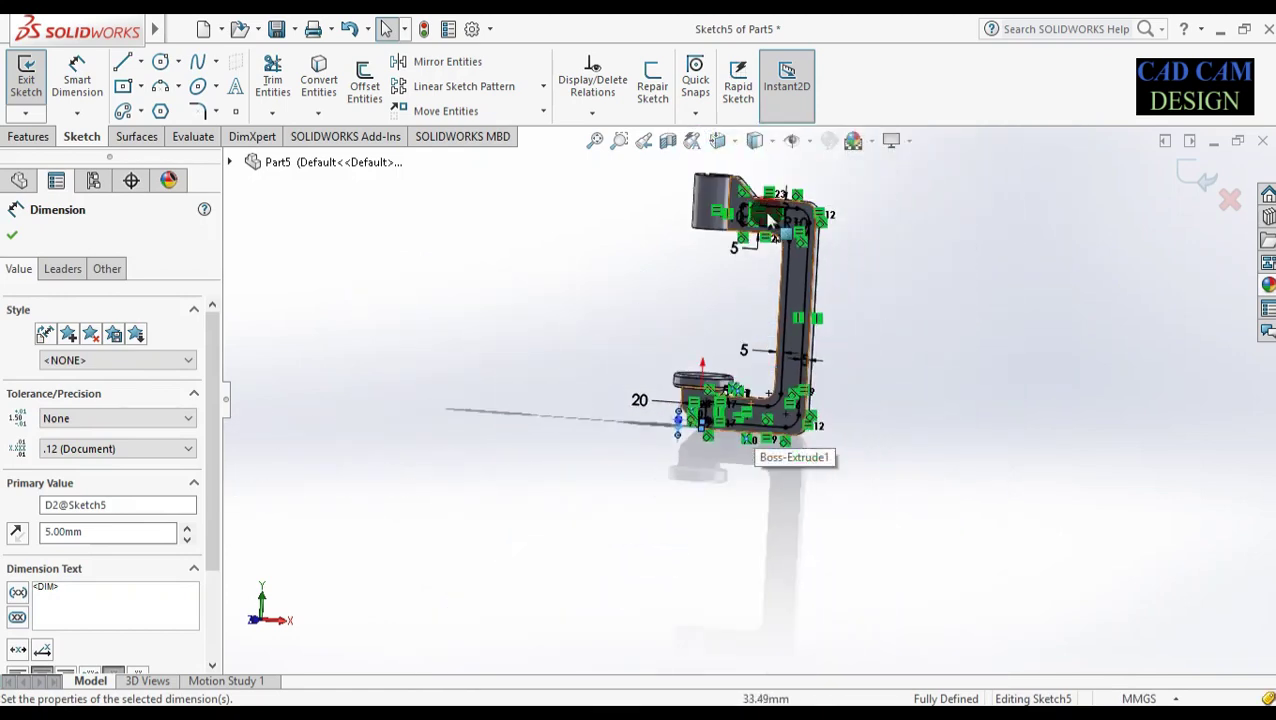
scroll(757, 220, down, 3)
click(1183, 175)
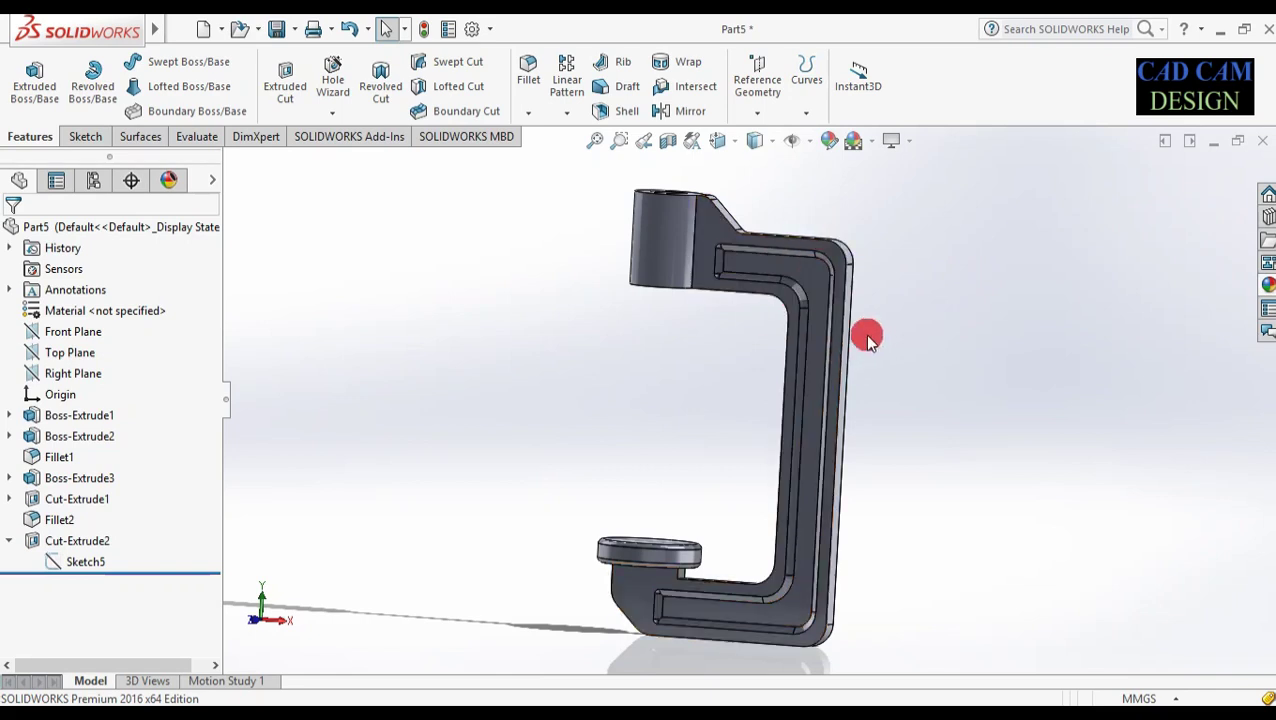
- Start a Mirror feature with the recessed side of the bracket in view
middle_drag(872, 404, 784, 418)
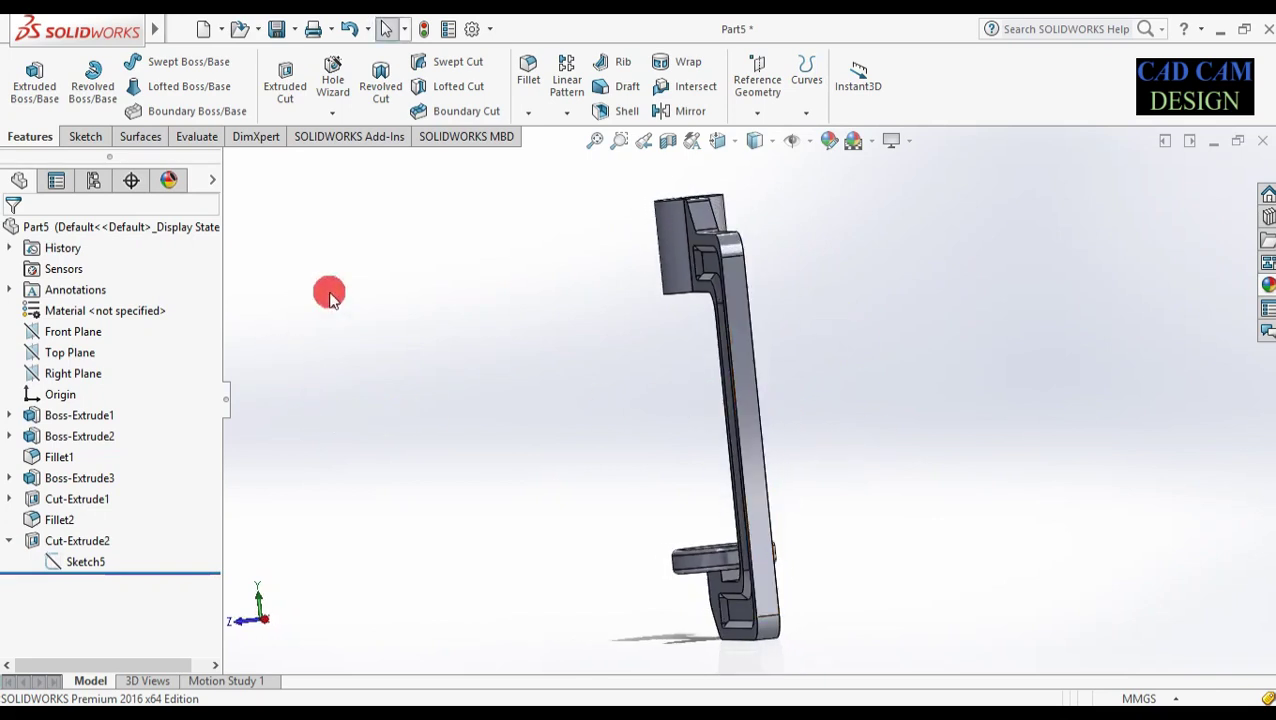
click(658, 118)
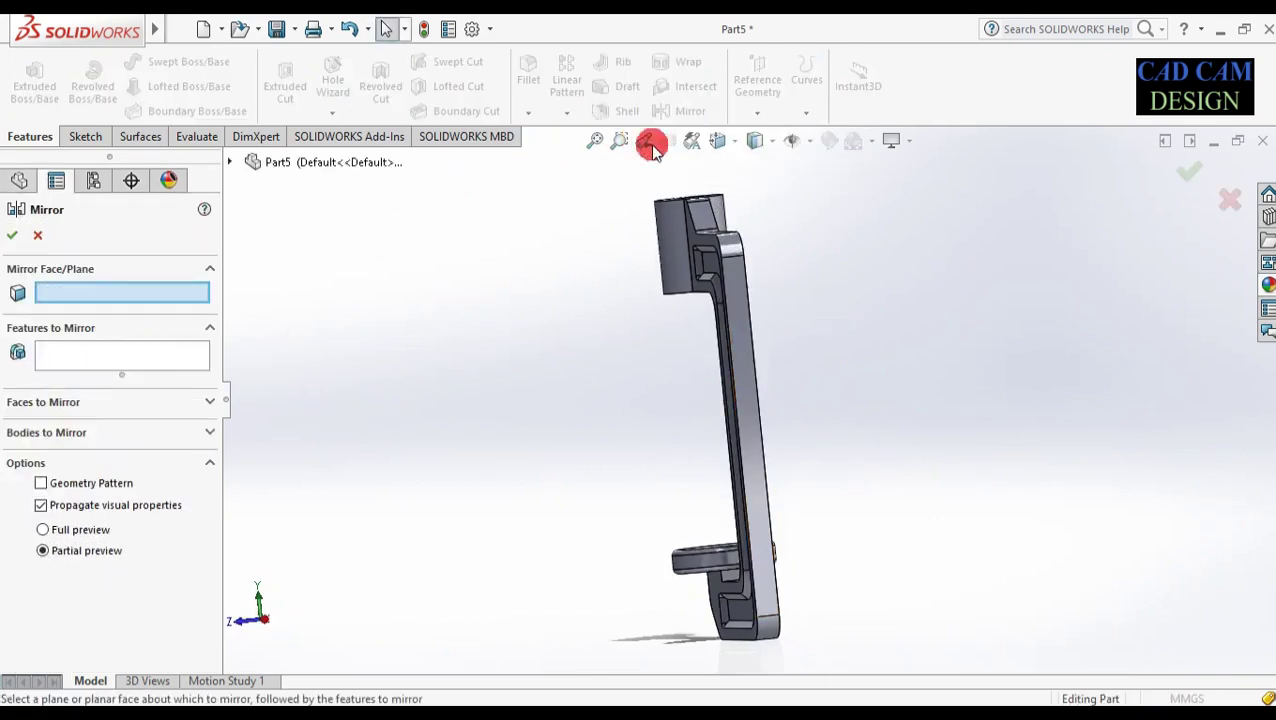
middle_drag(638, 342, 709, 347)
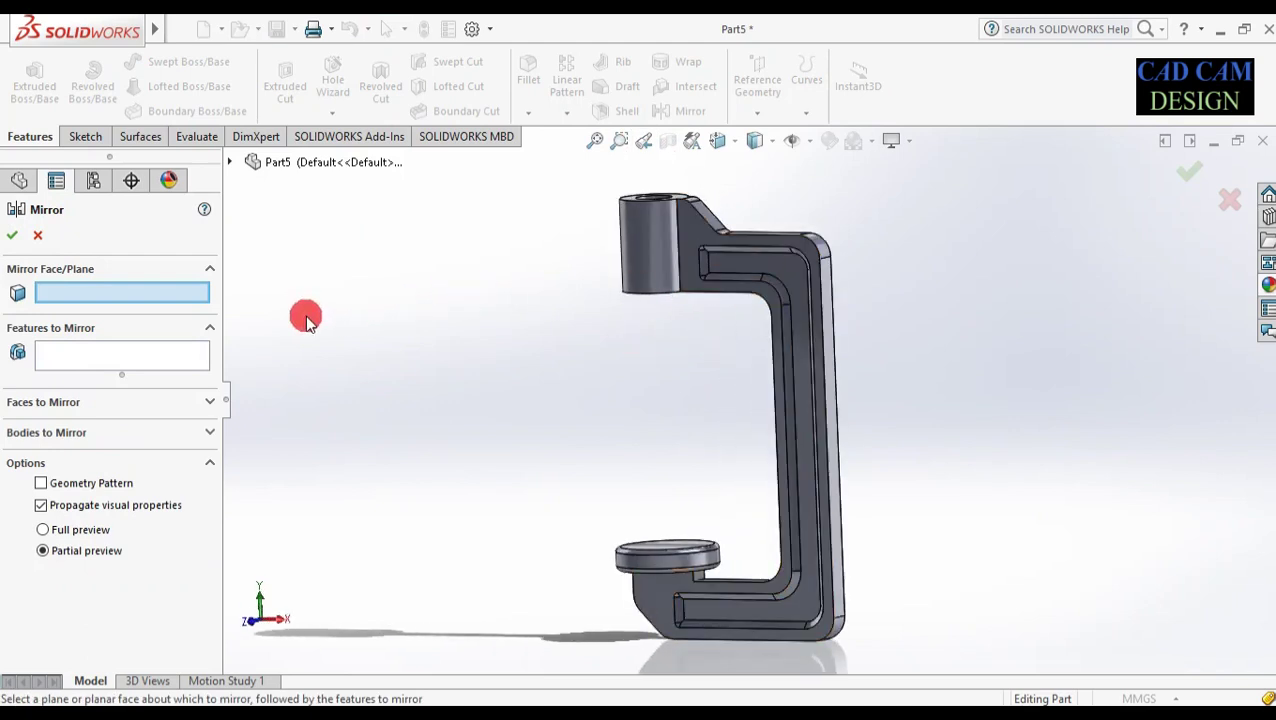
click(125, 363)
click(765, 270)
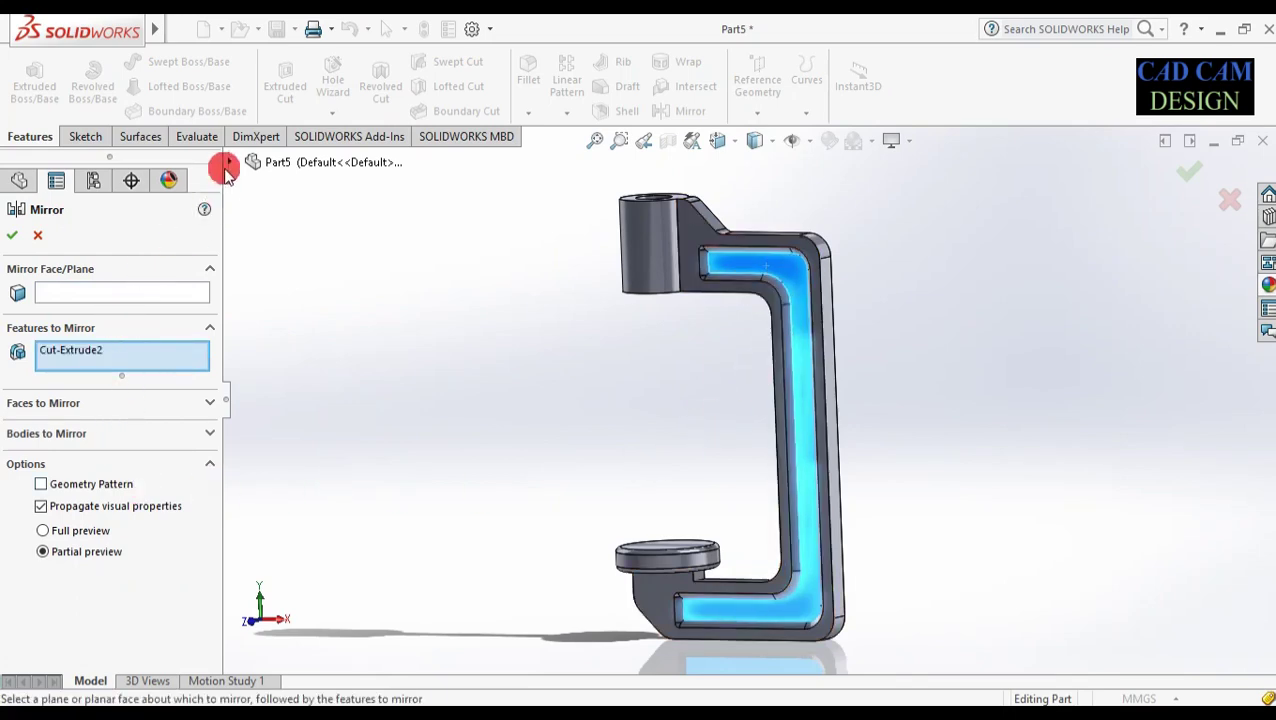
right_click(108, 357)
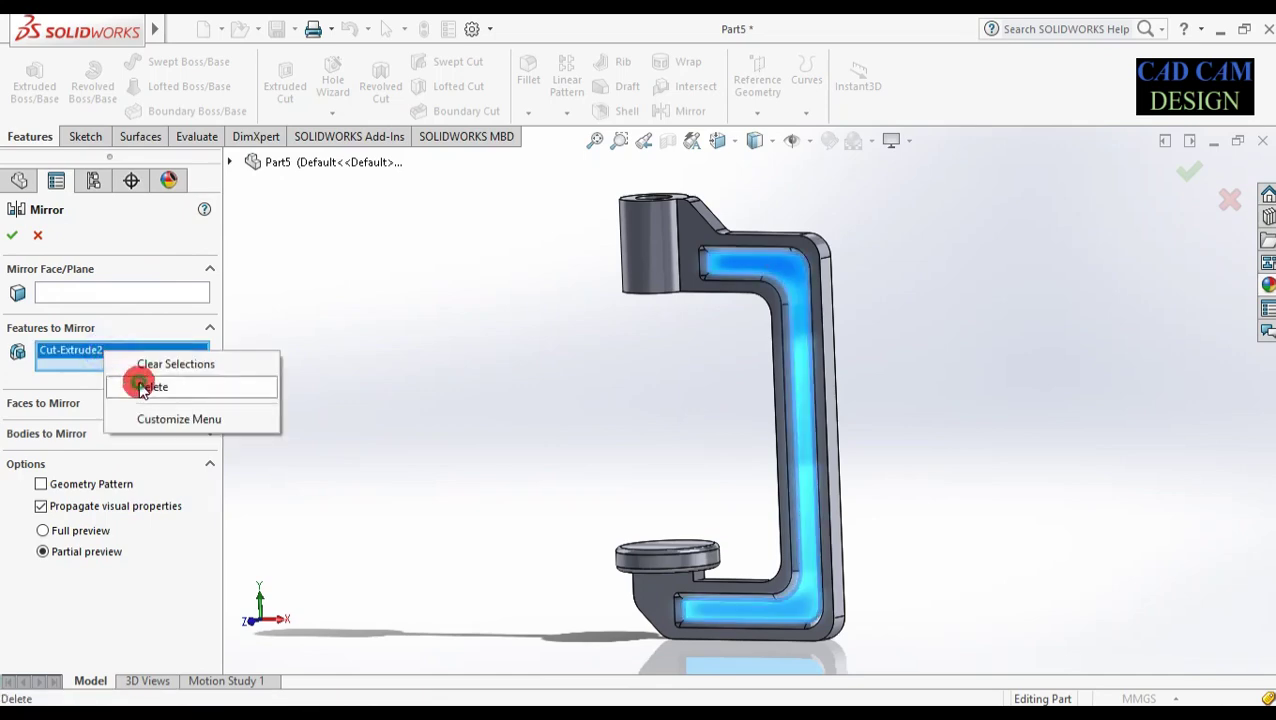
click(125, 384)
- Mirror the C-shaped recess cut, Cut-Extrude2, about the Front Plane
click(224, 163)
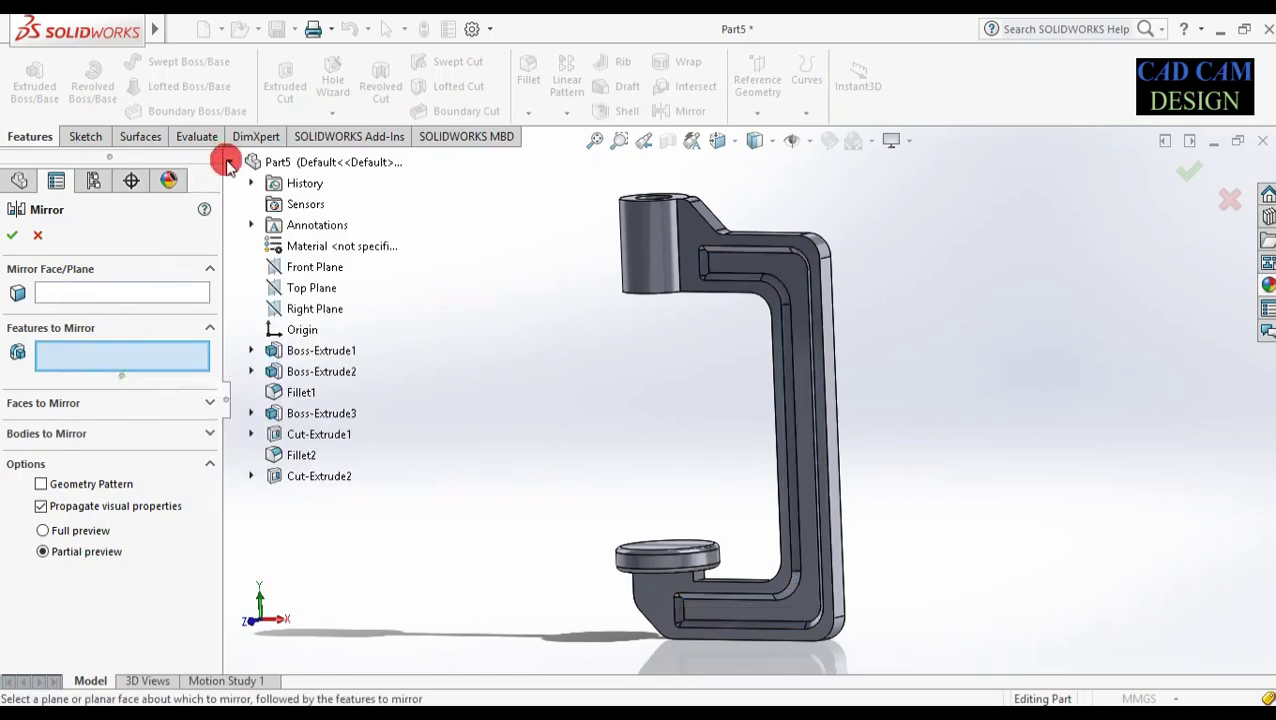
click(316, 476)
mouse_move(632, 441)
middle_down()
mouse_move(607, 464)
mouse_move(565, 462)
middle_up()
click(168, 341)
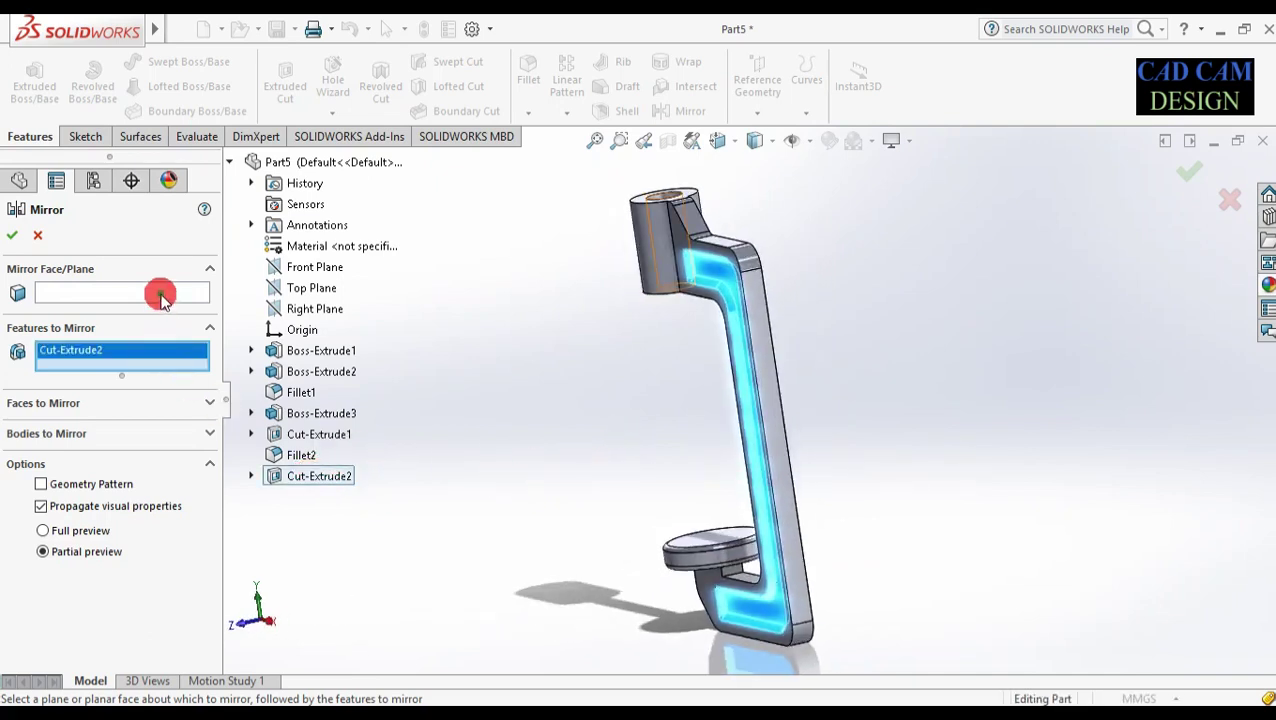
click(162, 294)
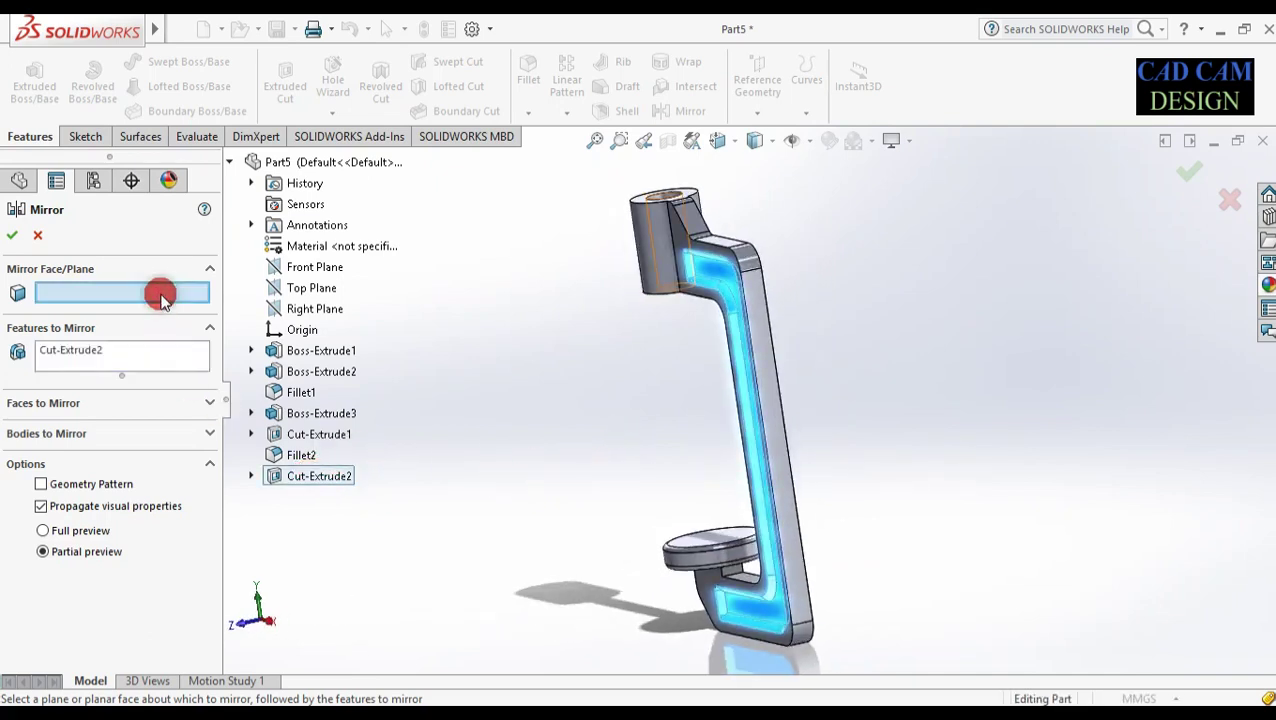
click(328, 270)
middle_drag(525, 311, 396, 362)
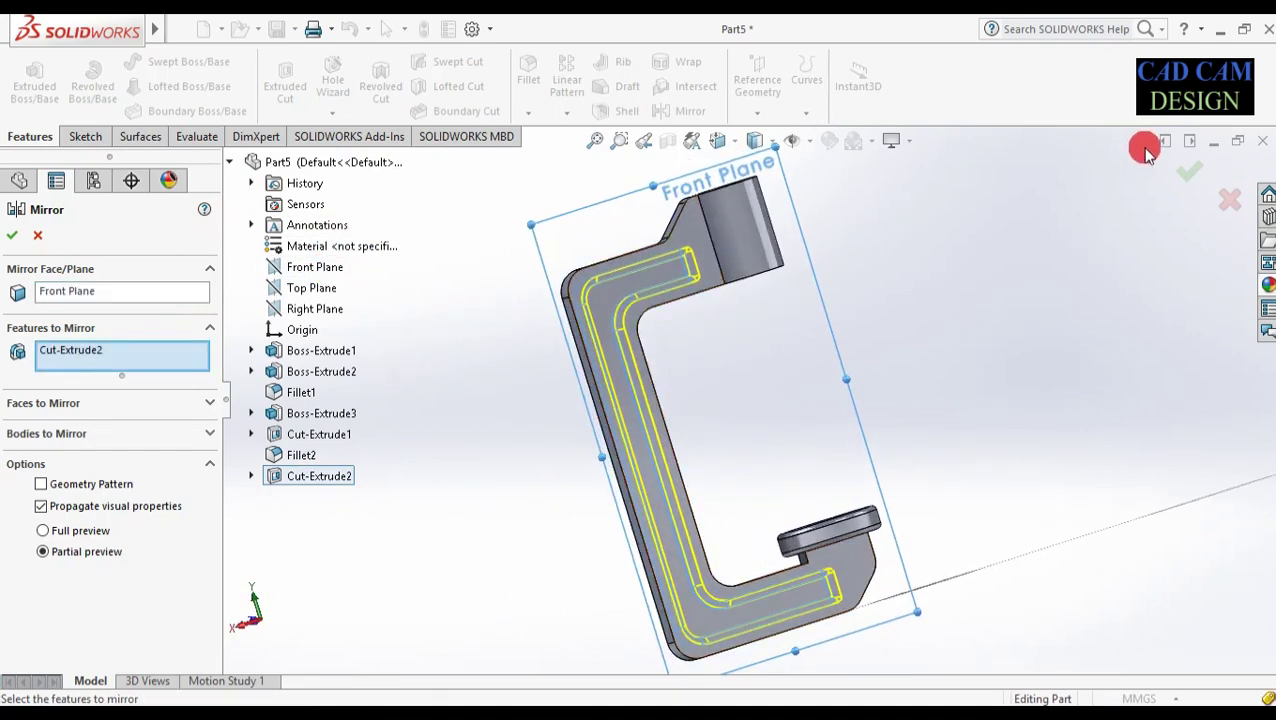
click(1183, 178)
- Start a Chamfer and select the top and bottom edges of the hole through the cylindrical boss
middle_drag(690, 402, 846, 513)
scroll(658, 225, down, 3)
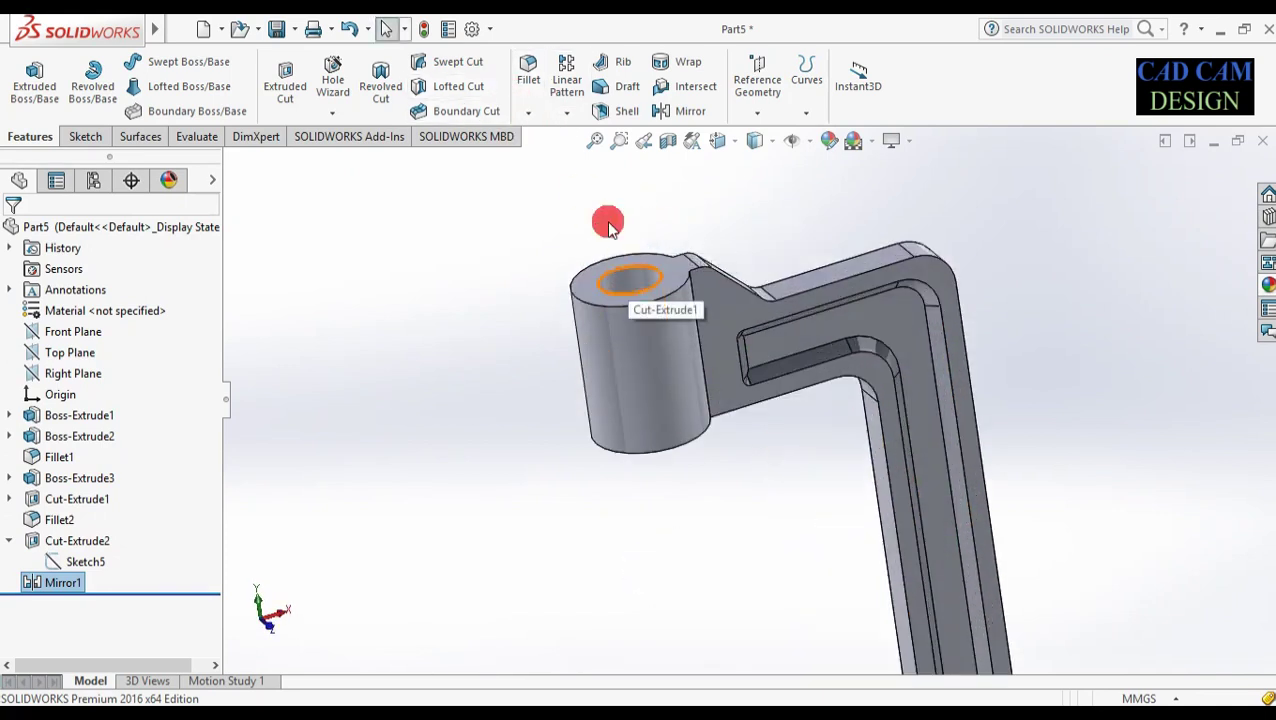
click(528, 112)
click(545, 156)
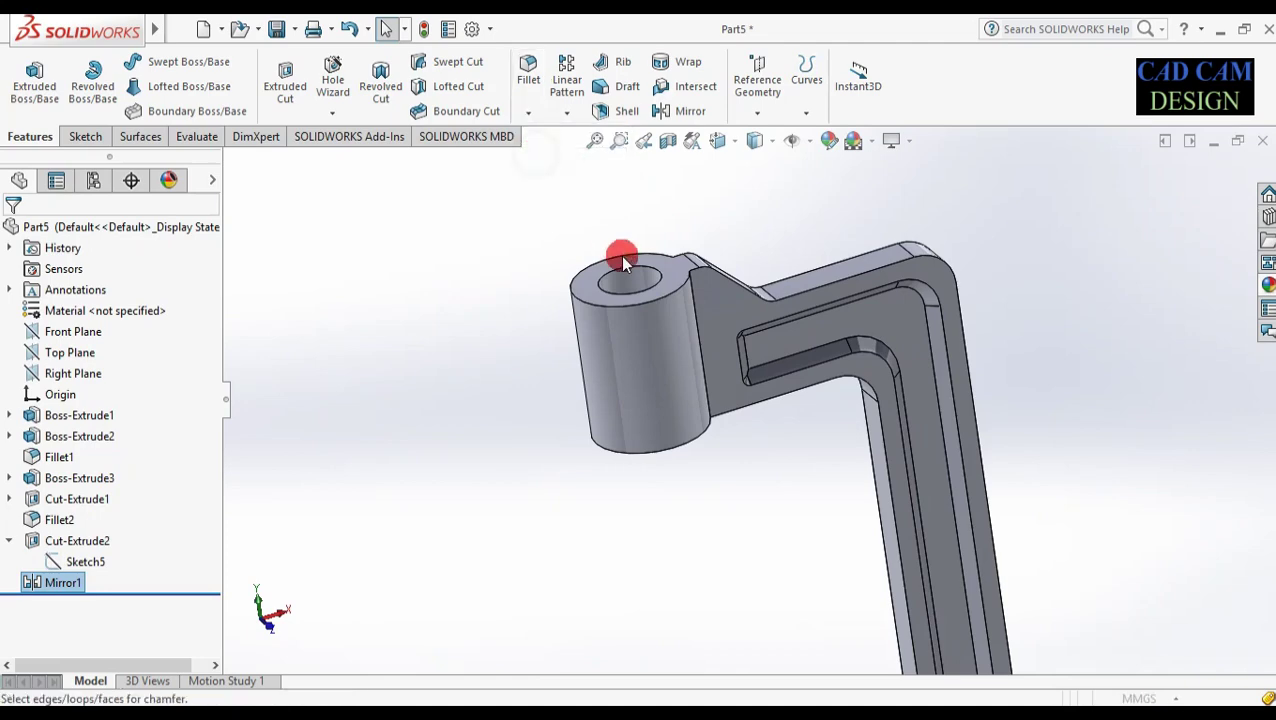
click(623, 267)
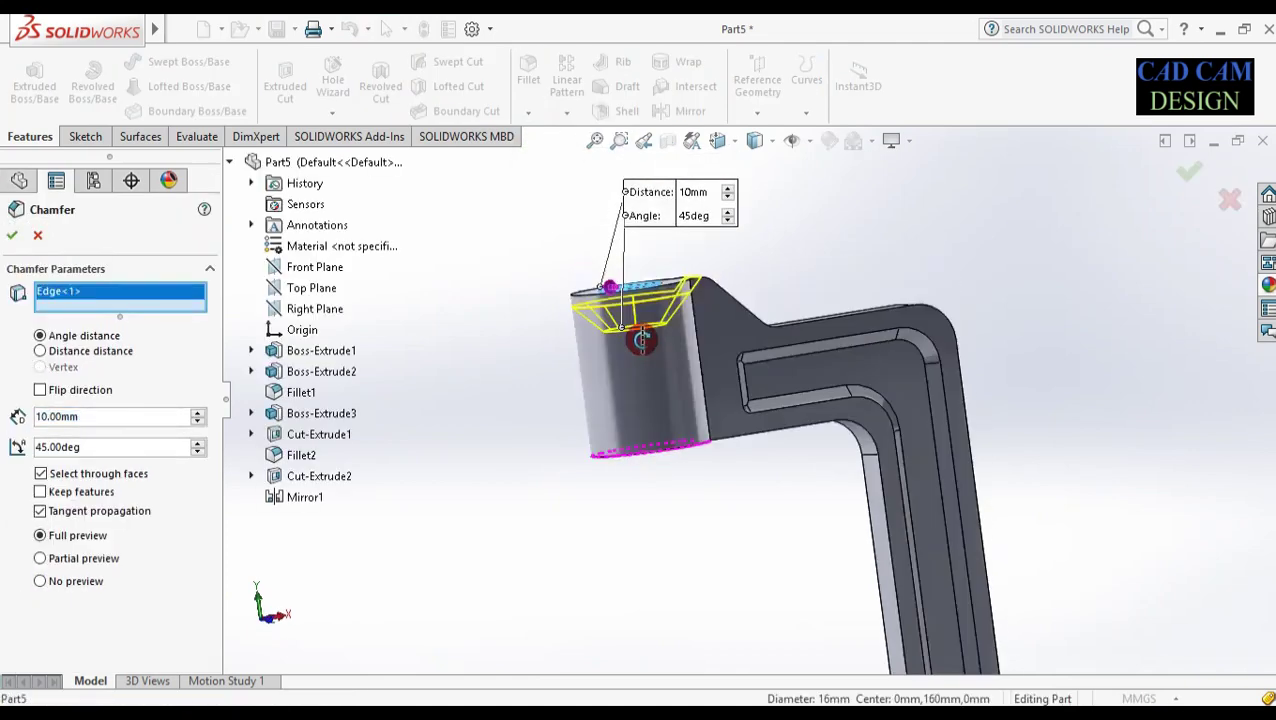
middle_drag(641, 340, 655, 365)
click(660, 482)
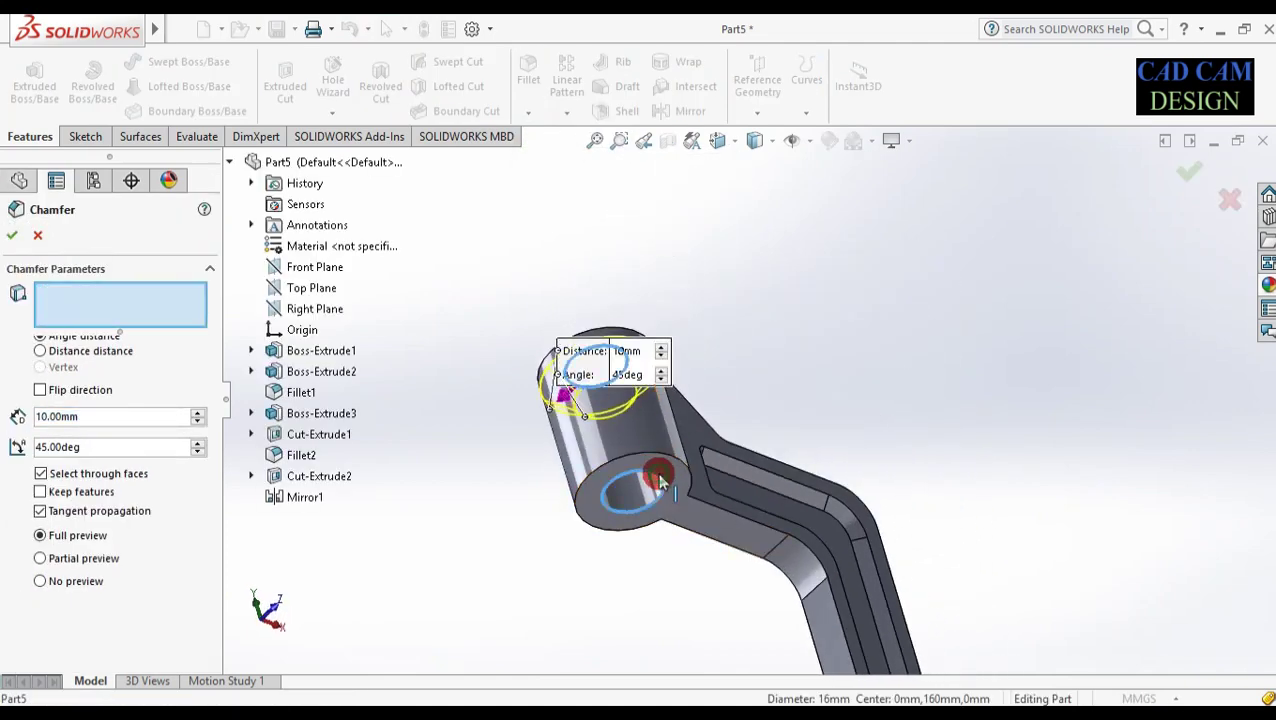
- Set the chamfer distance to 2 mm, keep the angle at 45 degrees and apply the chamfer
middle_drag(740, 347, 720, 490)
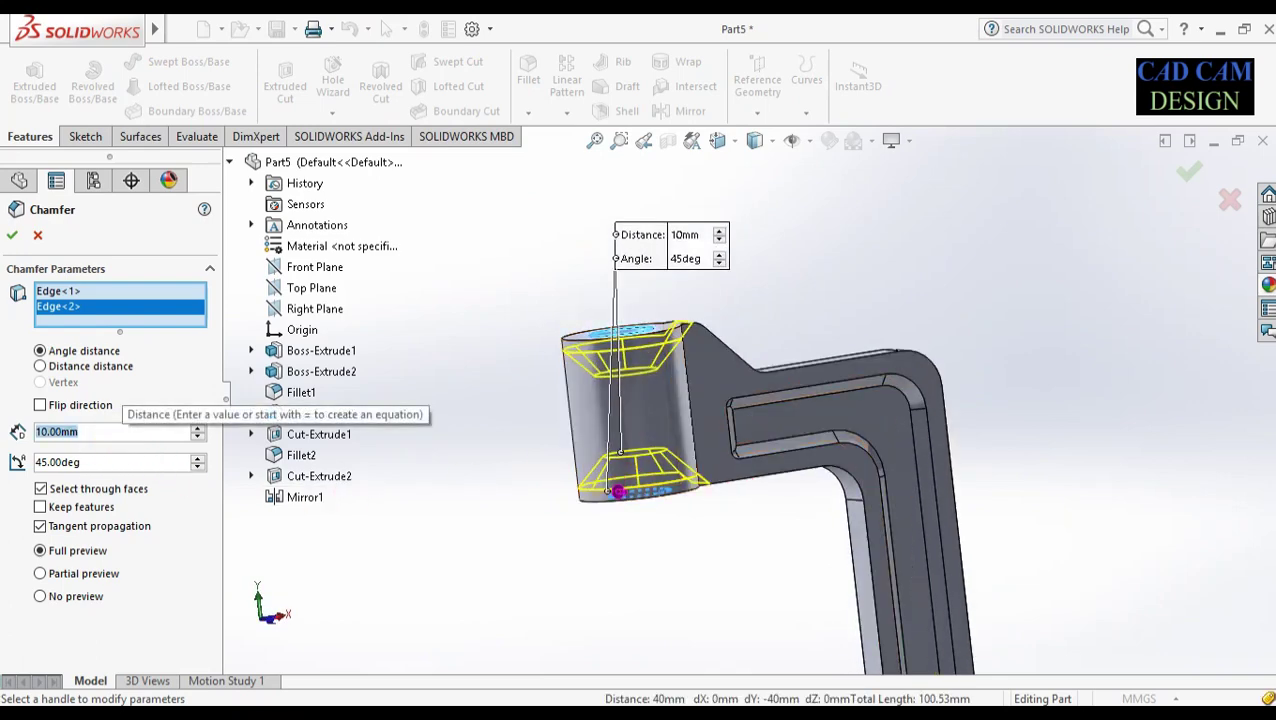
text(2)
key(Return)
click(87, 461)
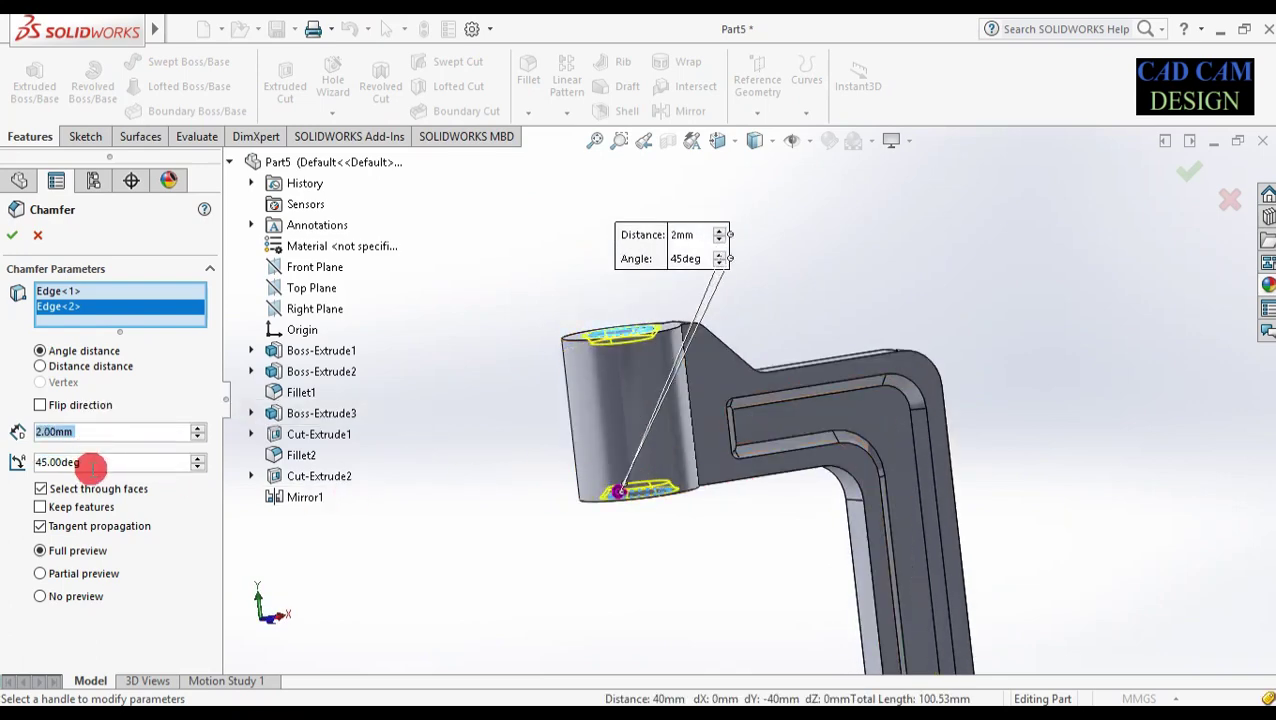
click(47, 282)
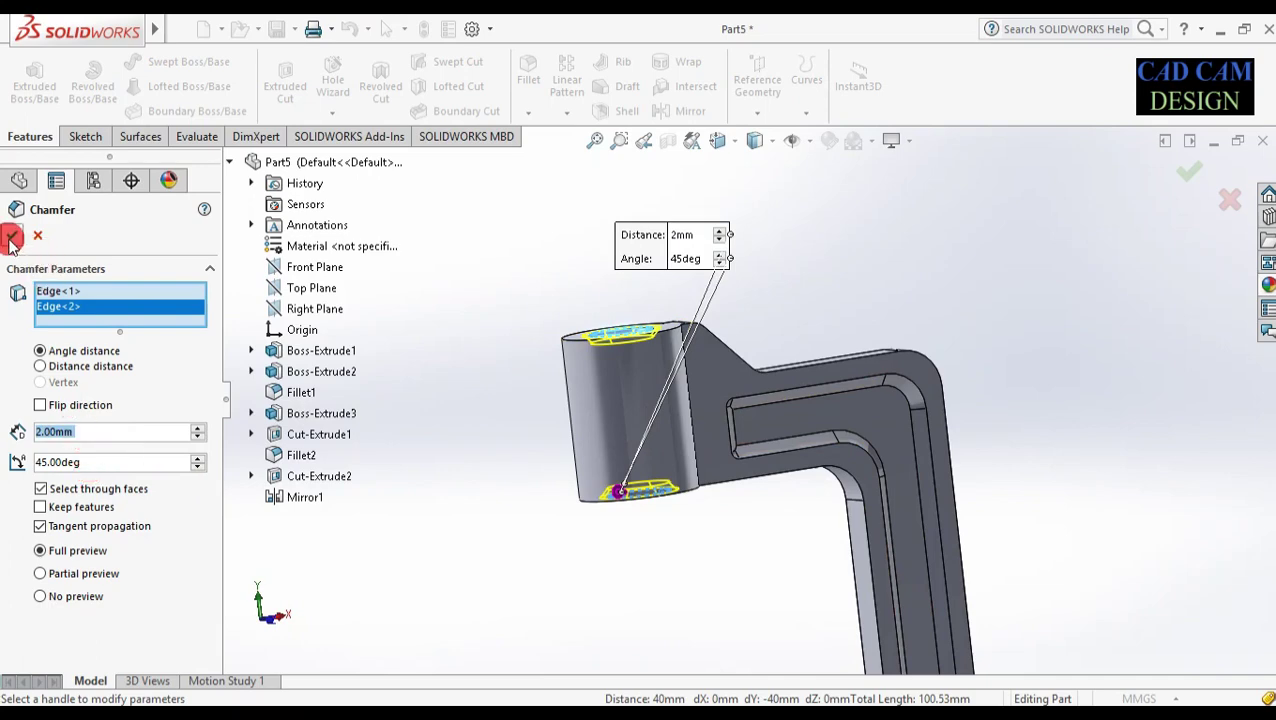
- Accept the 2 mm, 45-degree chamfer on both edges of the boss hole
click(12, 238)
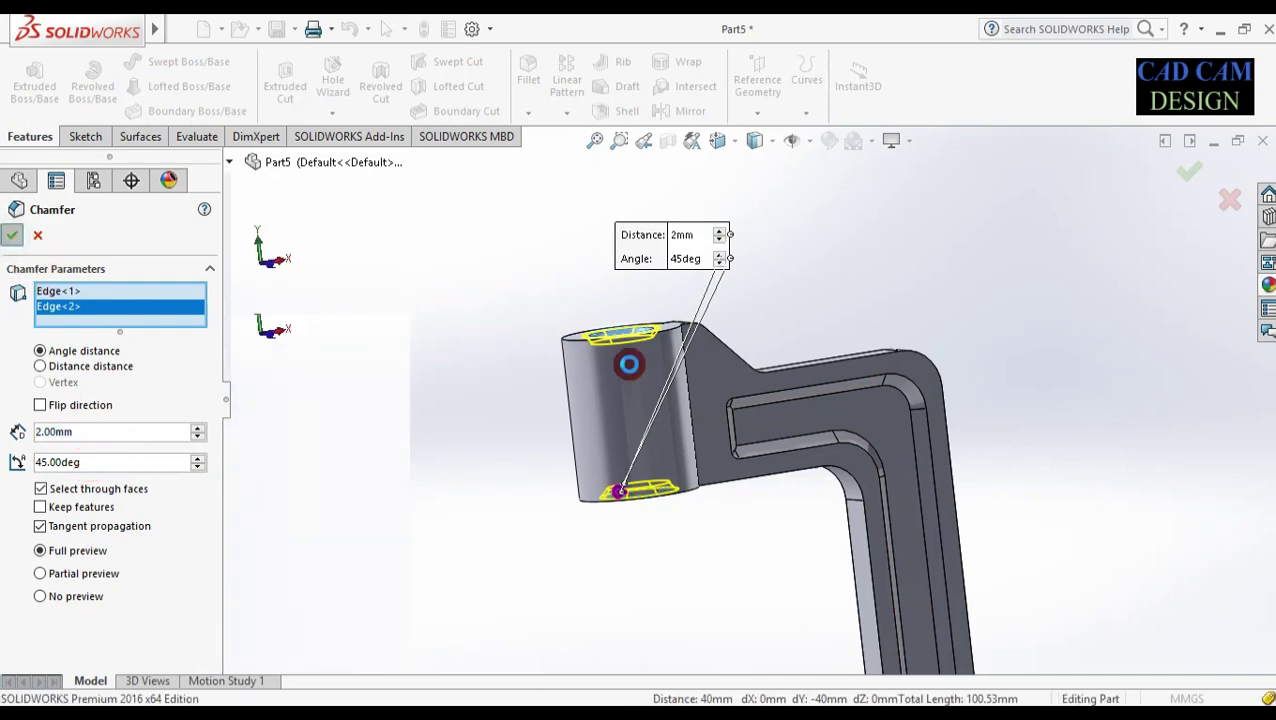
middle_drag(632, 362, 641, 399)
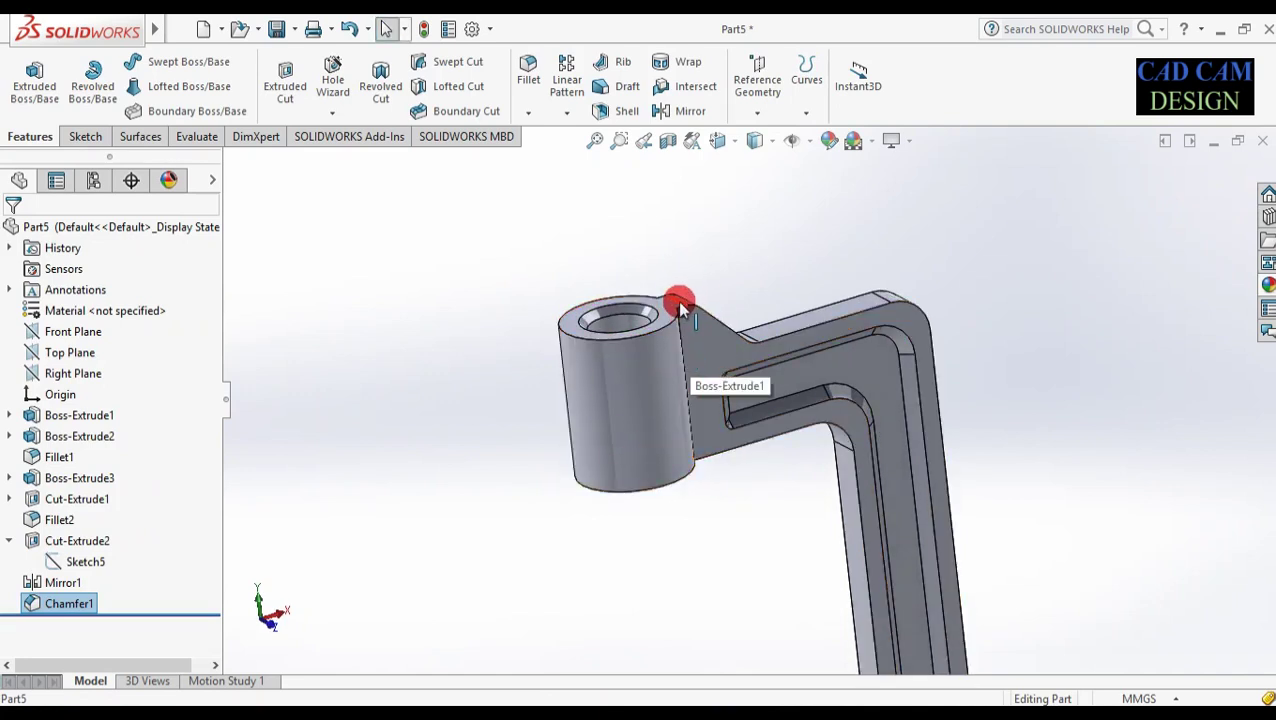
- Insert the part file 1_CLAMP ROAD_.SLDPRT into the current part and place it beside the bracket's cylindrical boss
click(175, 30)
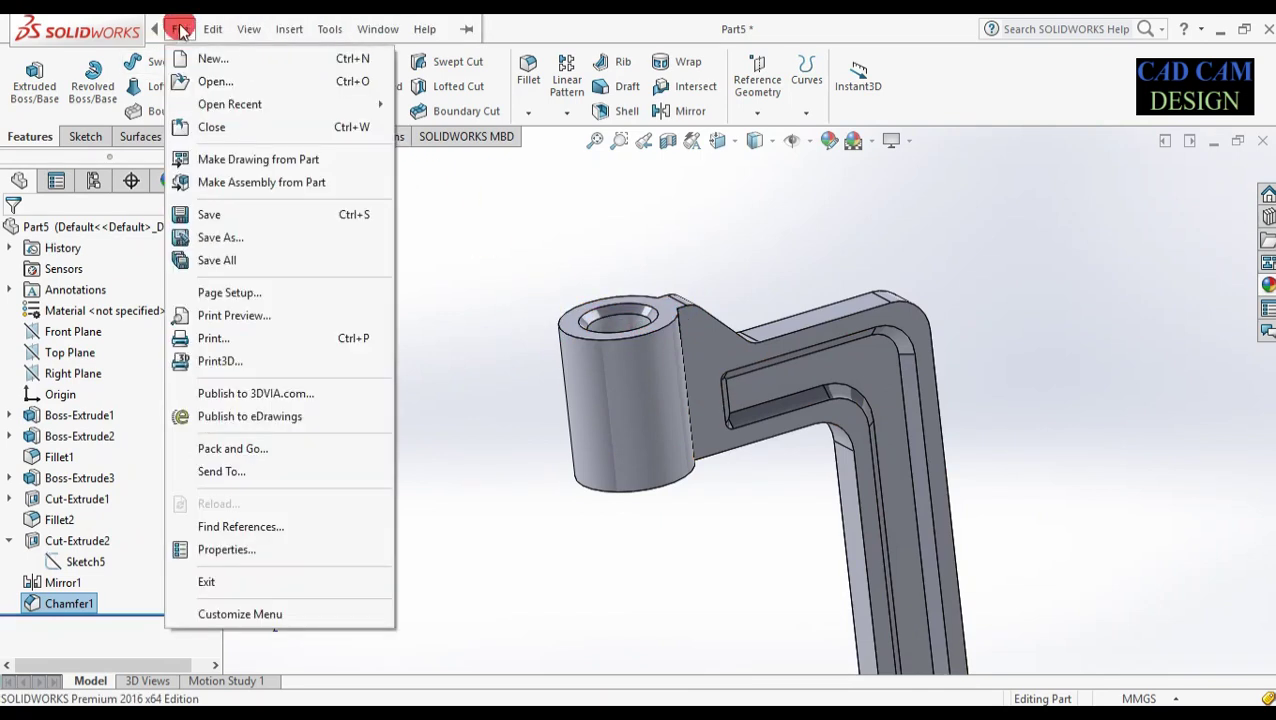
click(288, 30)
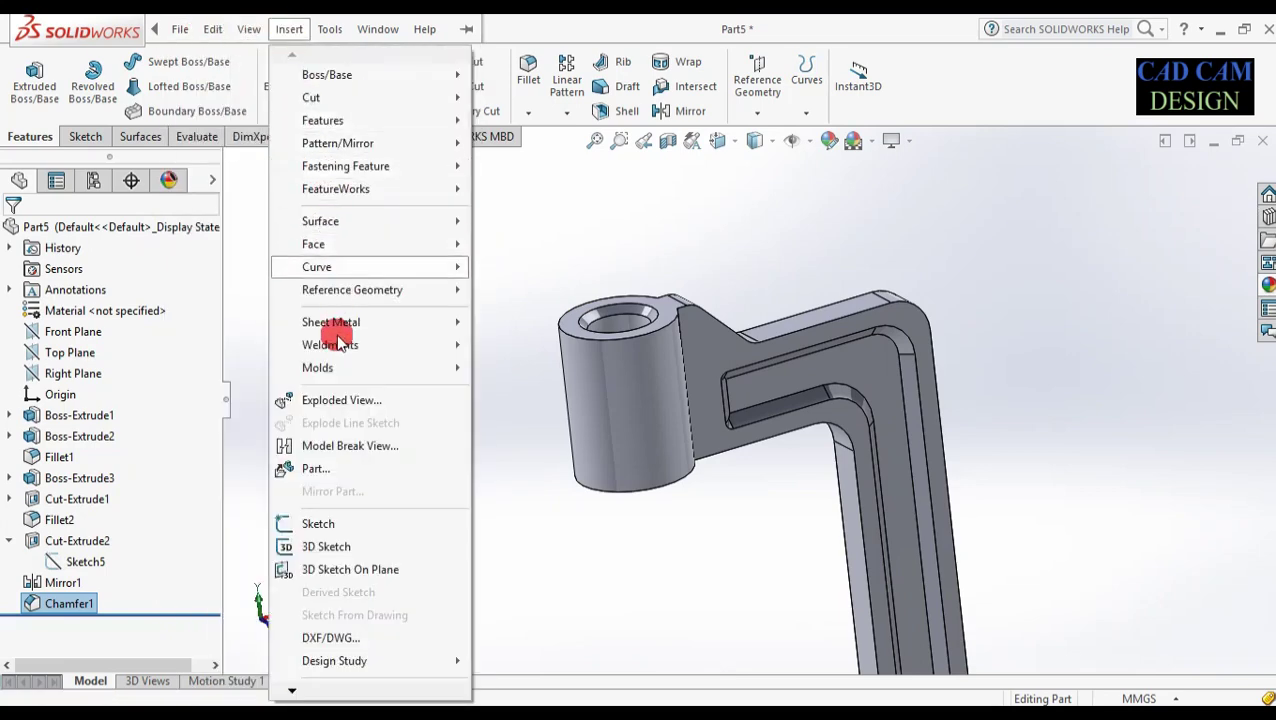
click(322, 467)
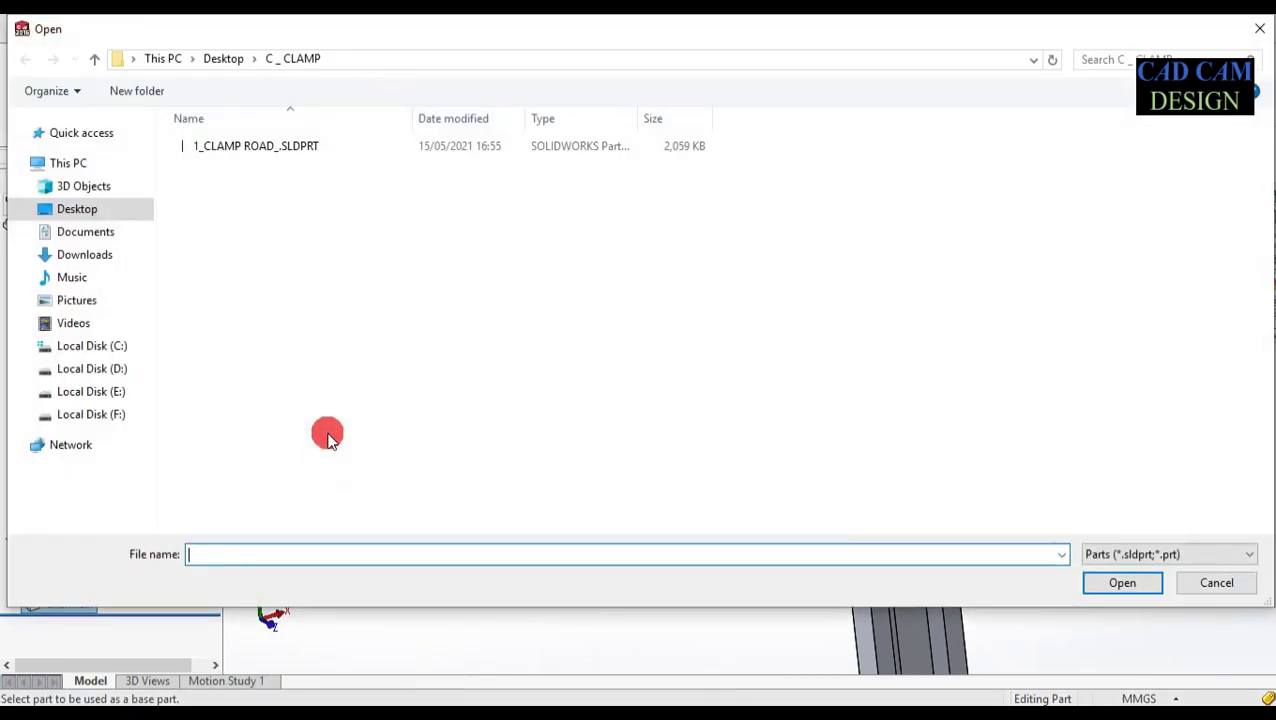
click(308, 158)
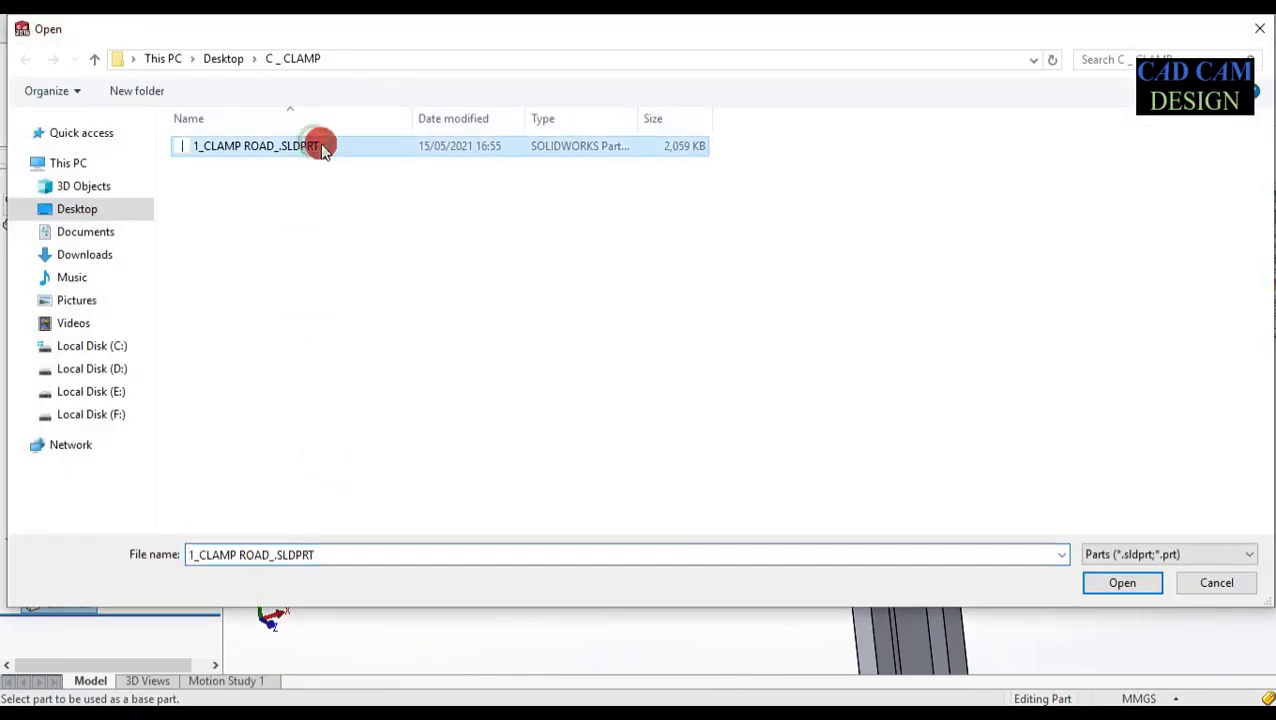
click(1110, 584)
click(591, 534)
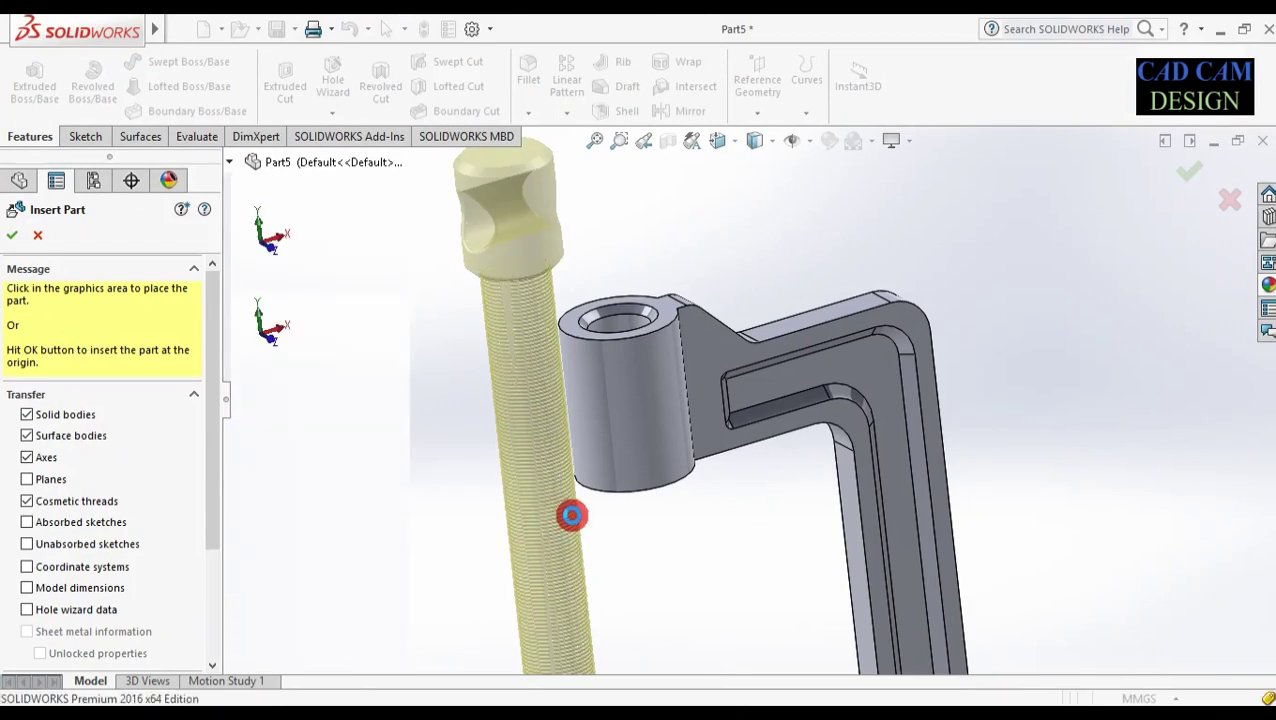
click(571, 518)
- Add a Coincident mate between the underside face of the clamp rod's head and the top face of the boss
middle_drag(679, 497, 743, 398)
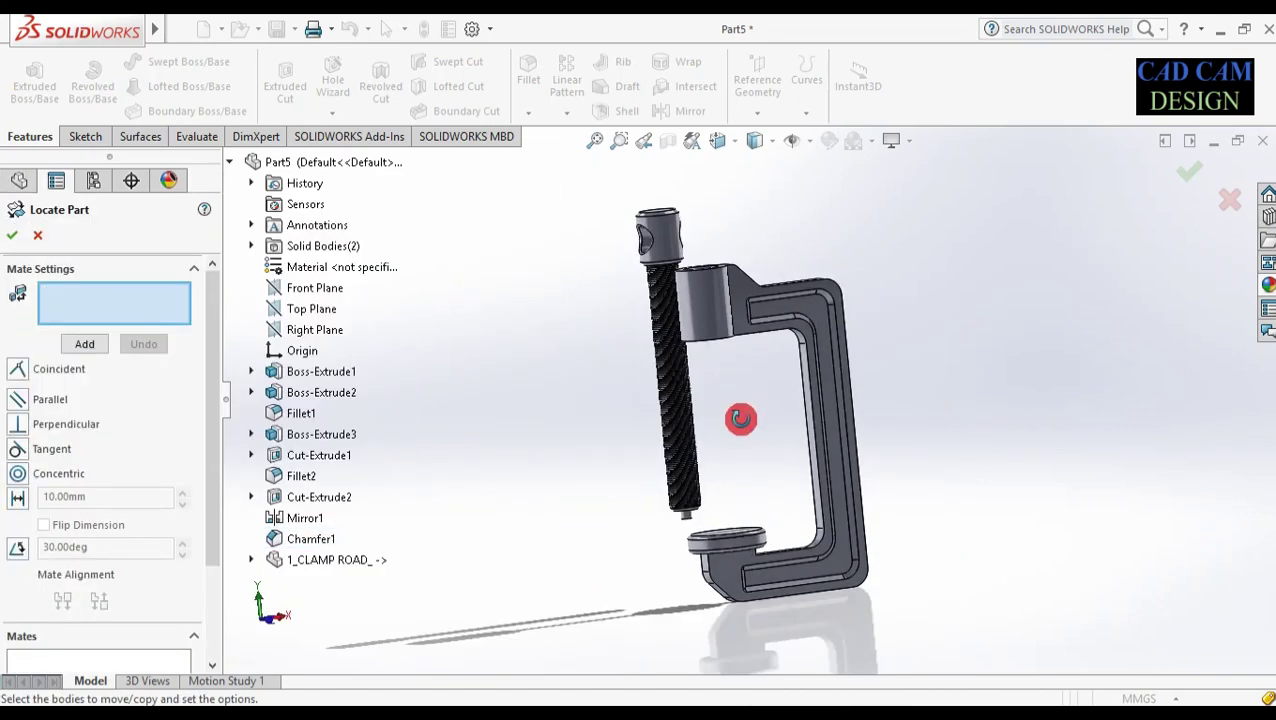
scroll(740, 408, down, 3)
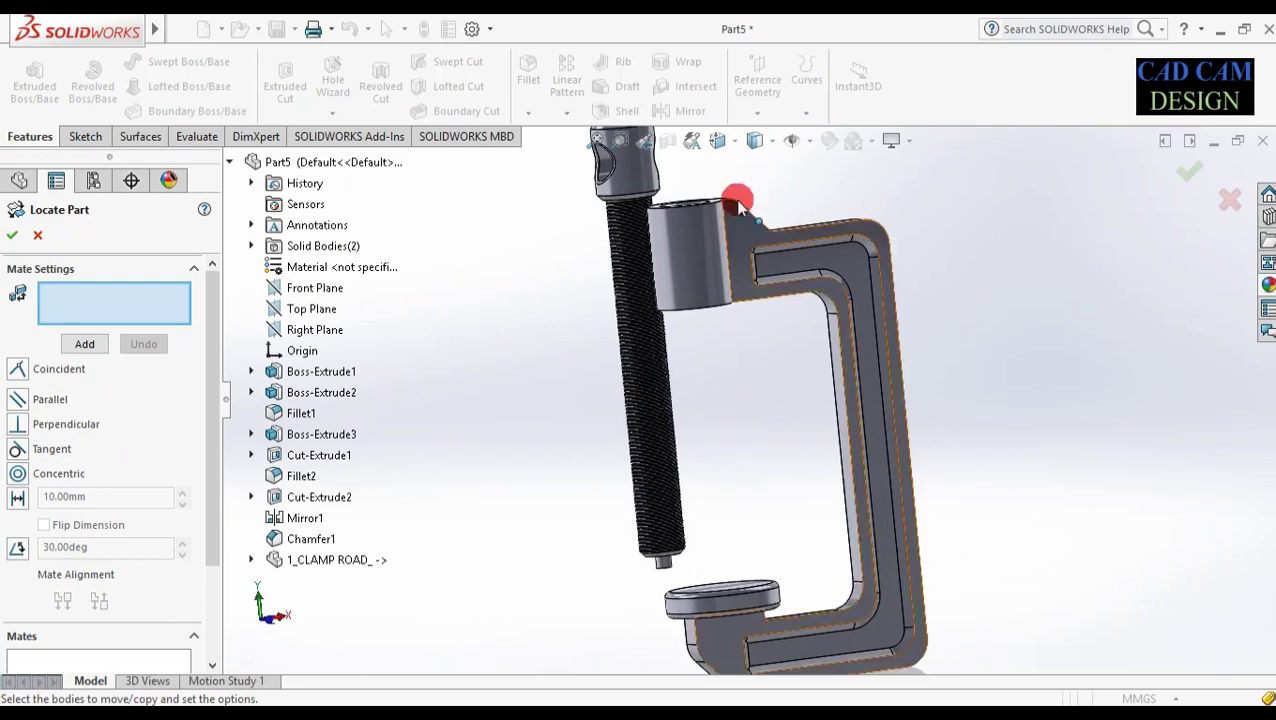
scroll(722, 204, down, 5)
middle_drag(649, 194, 649, 148)
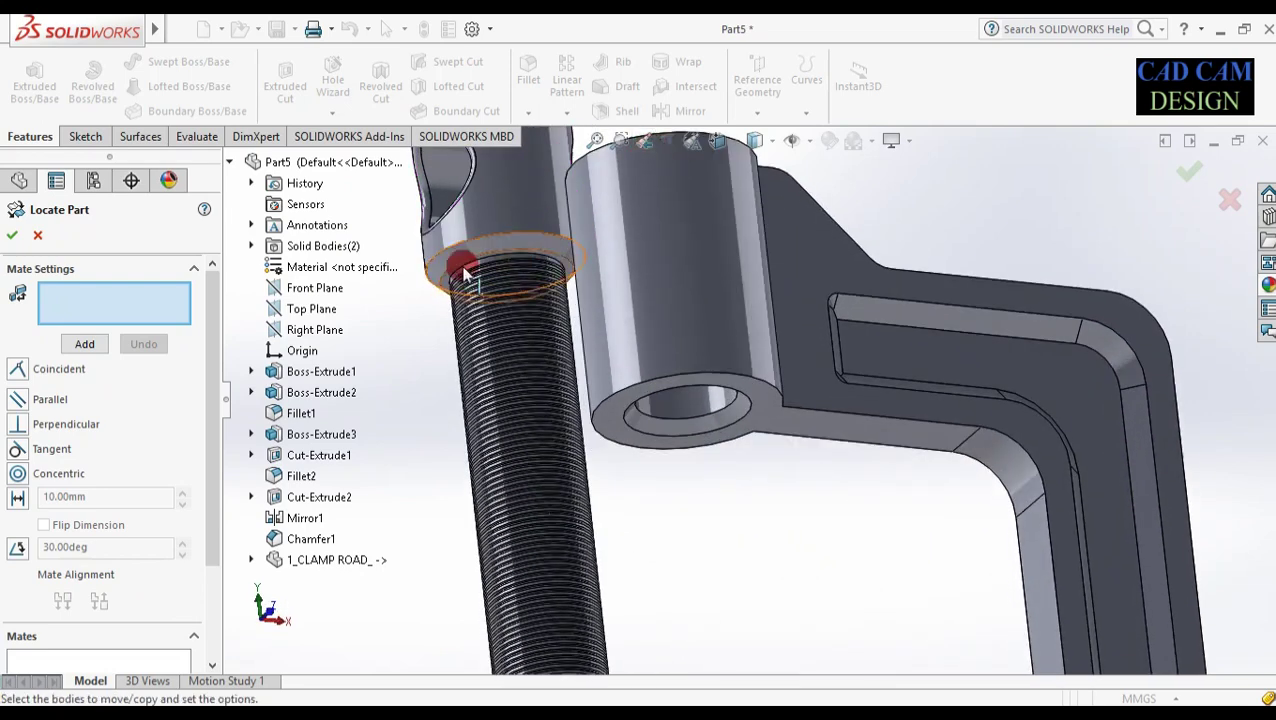
click(20, 375)
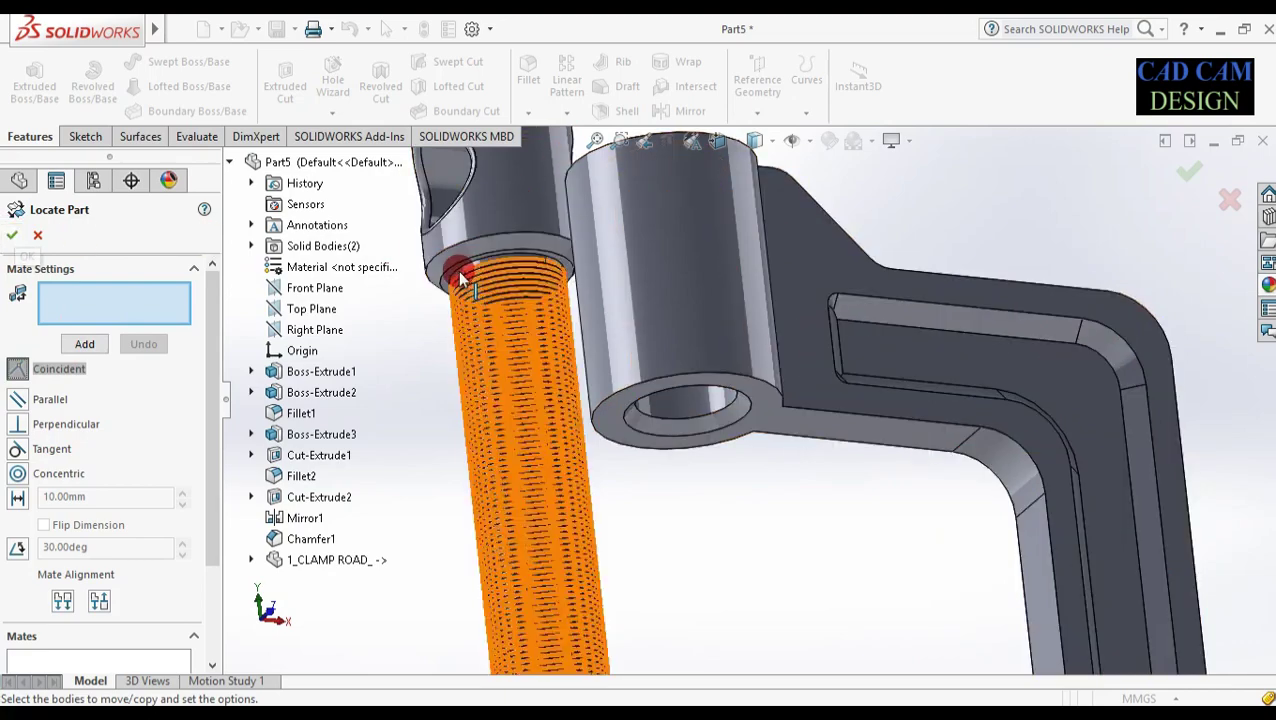
scroll(458, 282, down, 5)
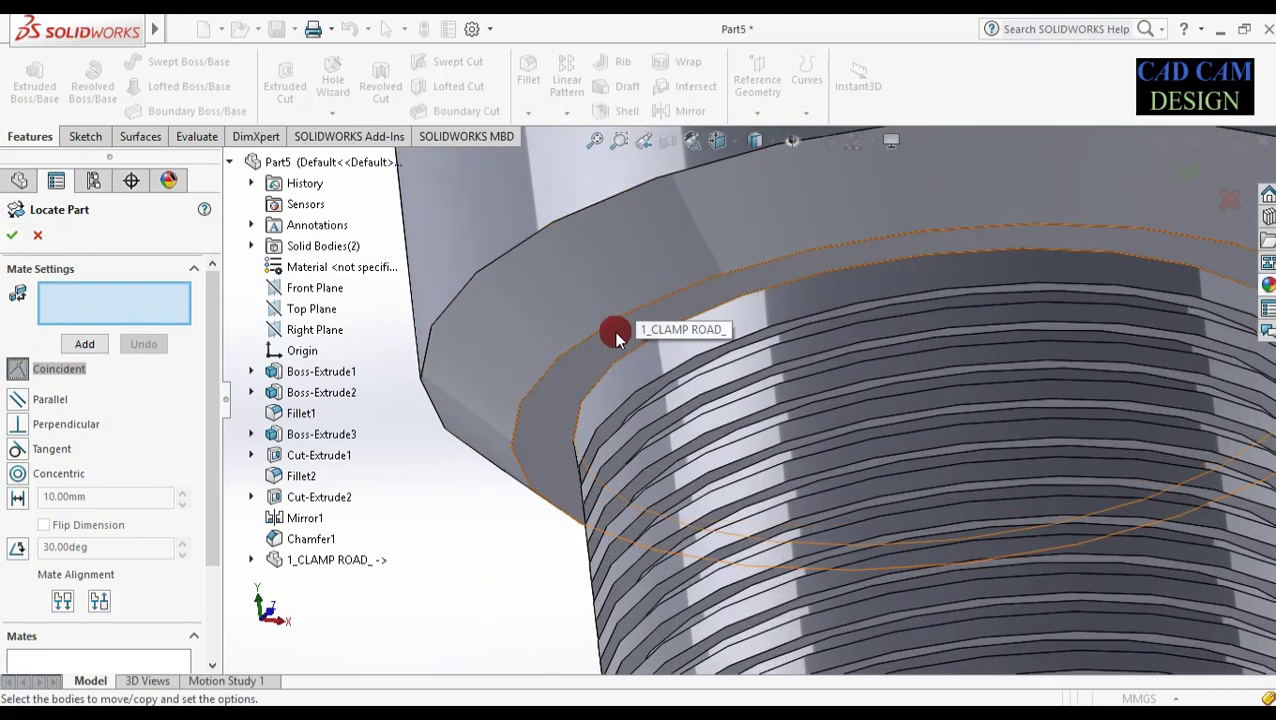
click(615, 336)
scroll(629, 350, up, 8)
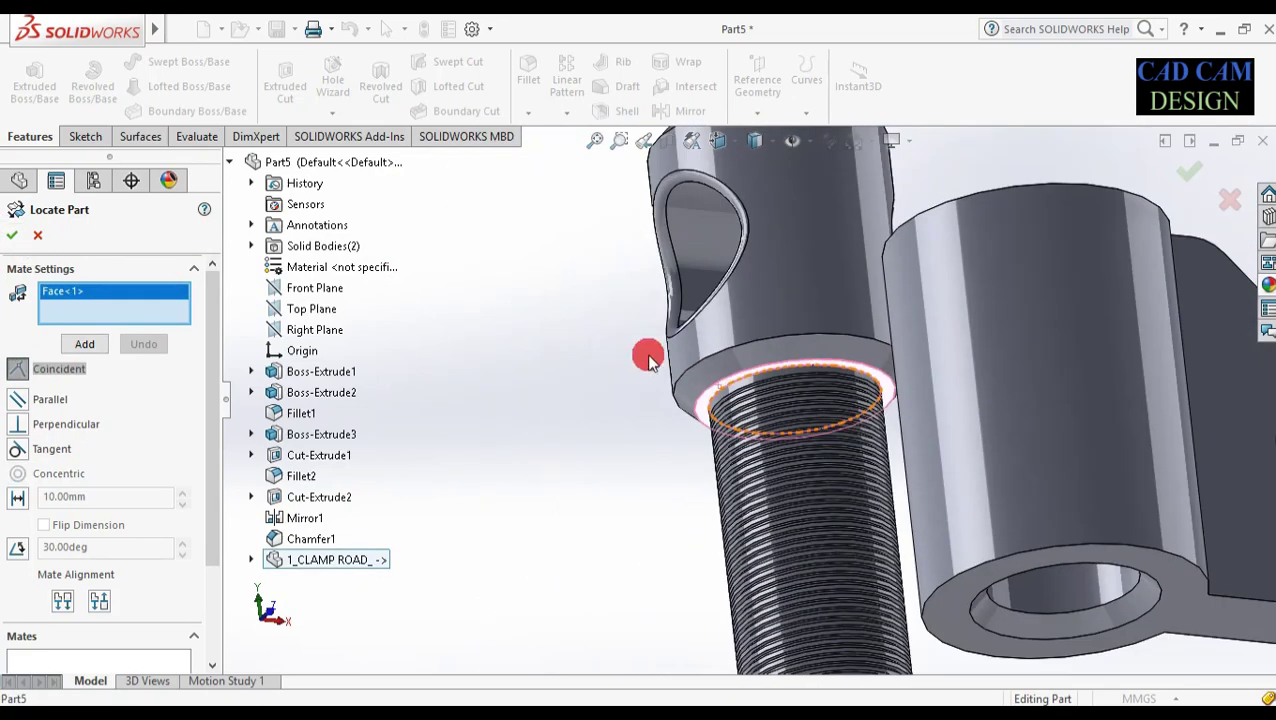
middle_drag(735, 407, 795, 481)
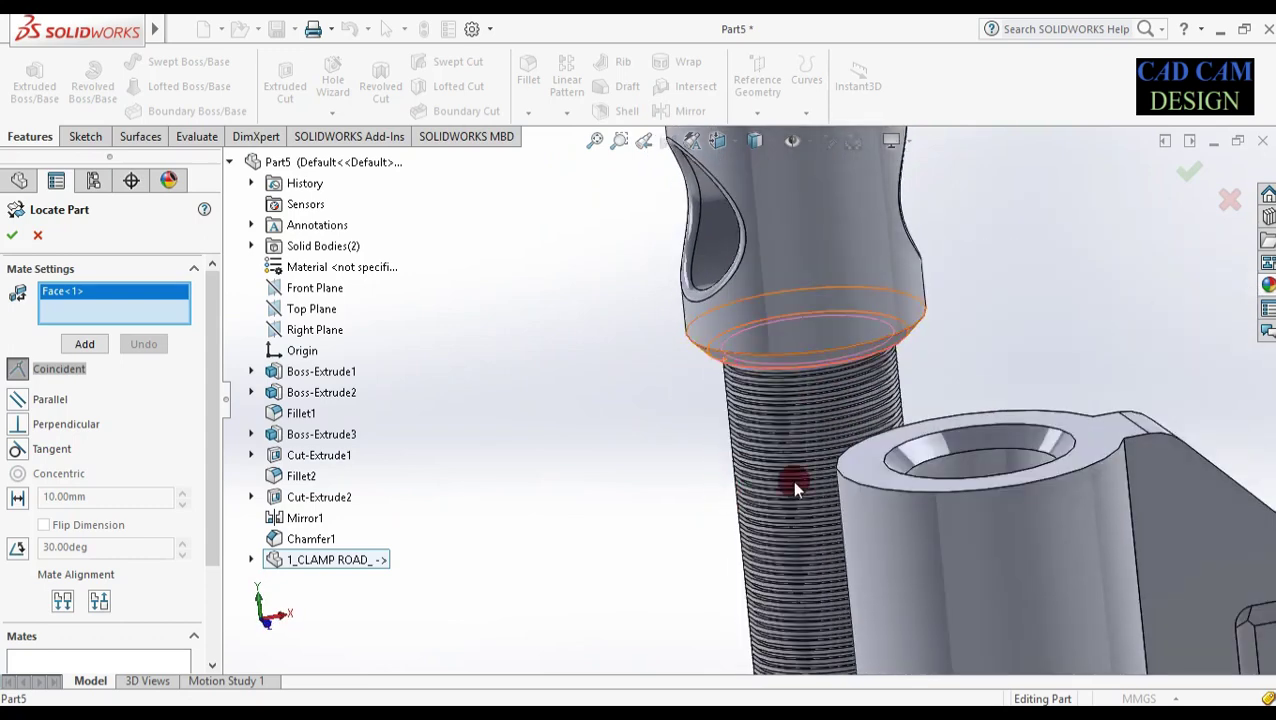
click(874, 456)
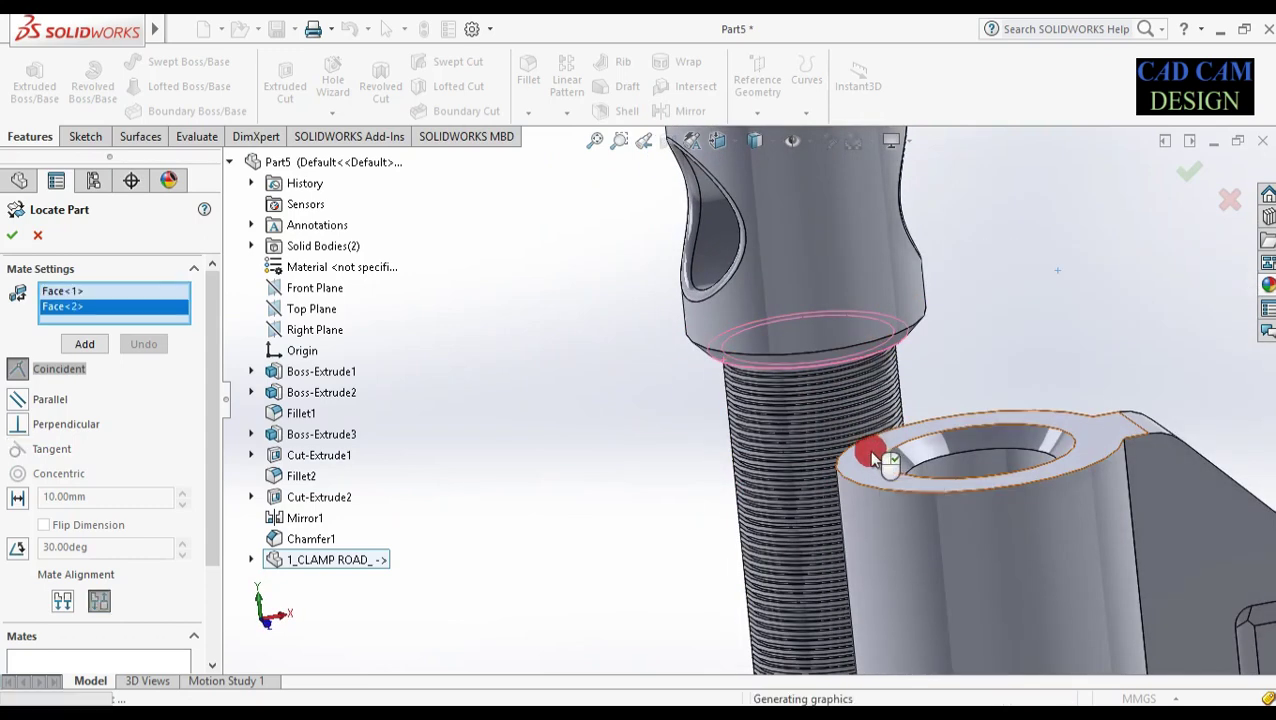
right_click(727, 520)
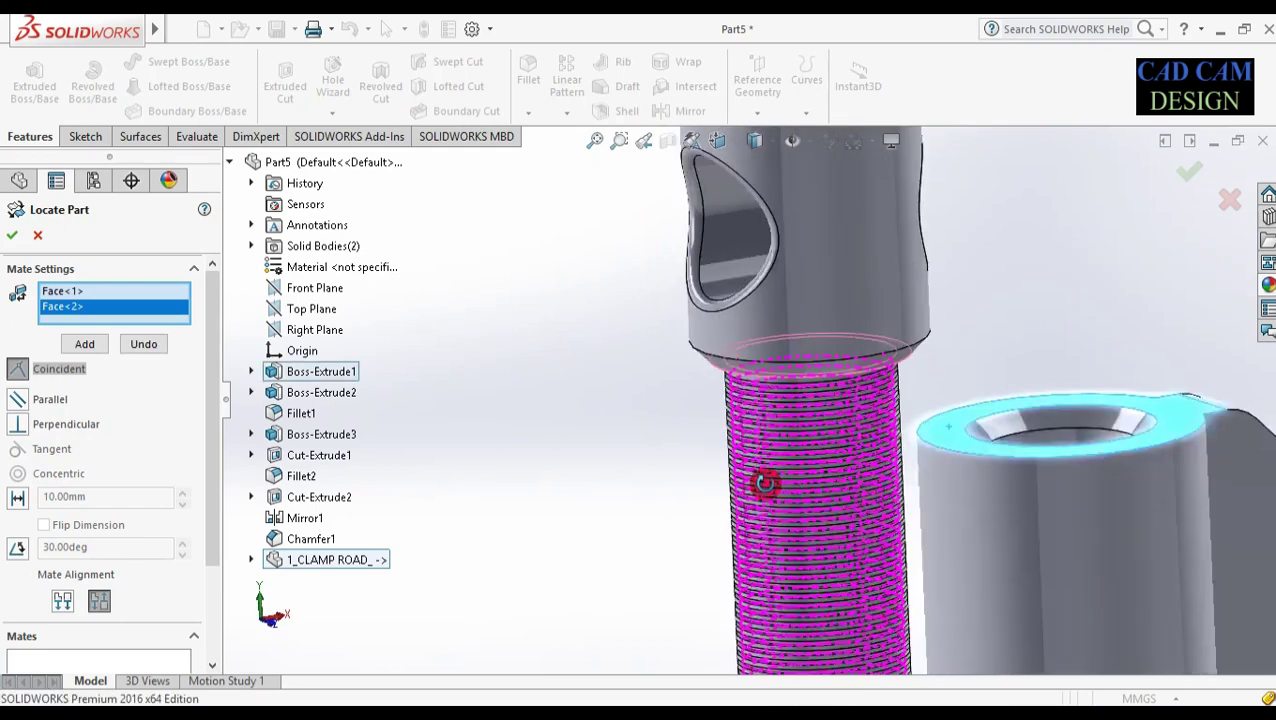
click(84, 346)
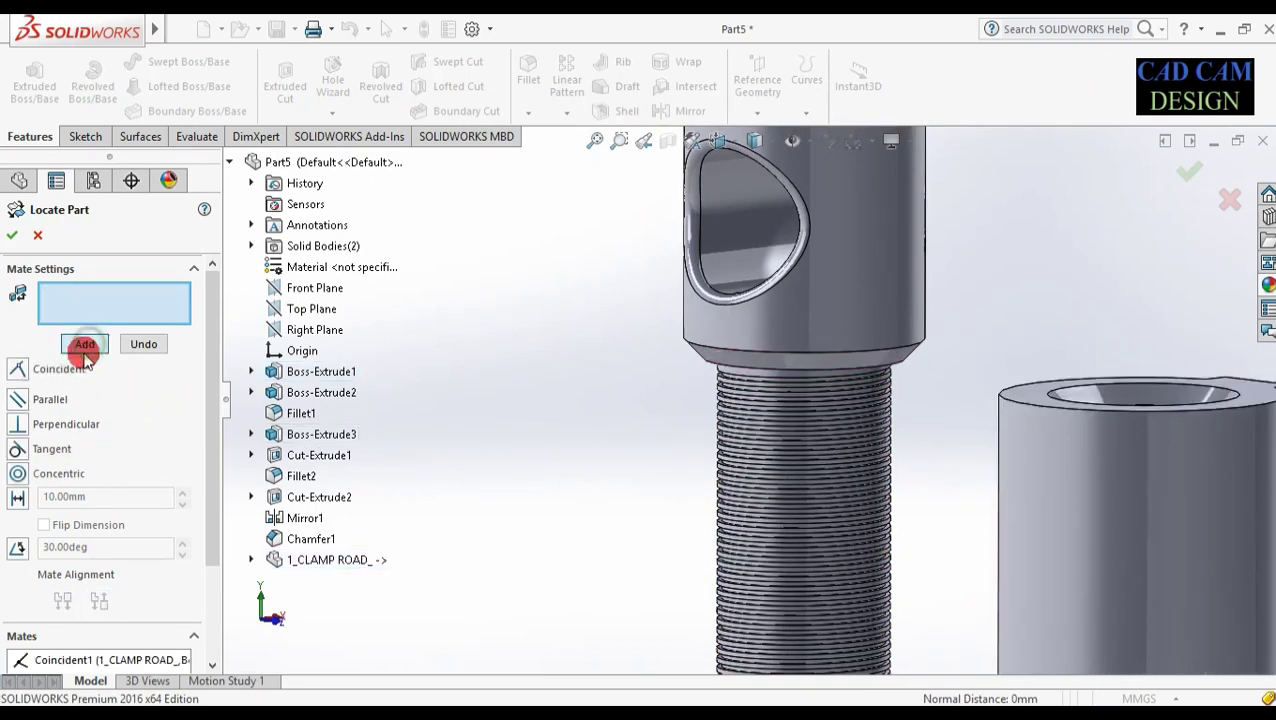
- Make the clamp rod's cylindrical head Concentric with the boss's outer cylindrical face and finish locating the part
click(20, 474)
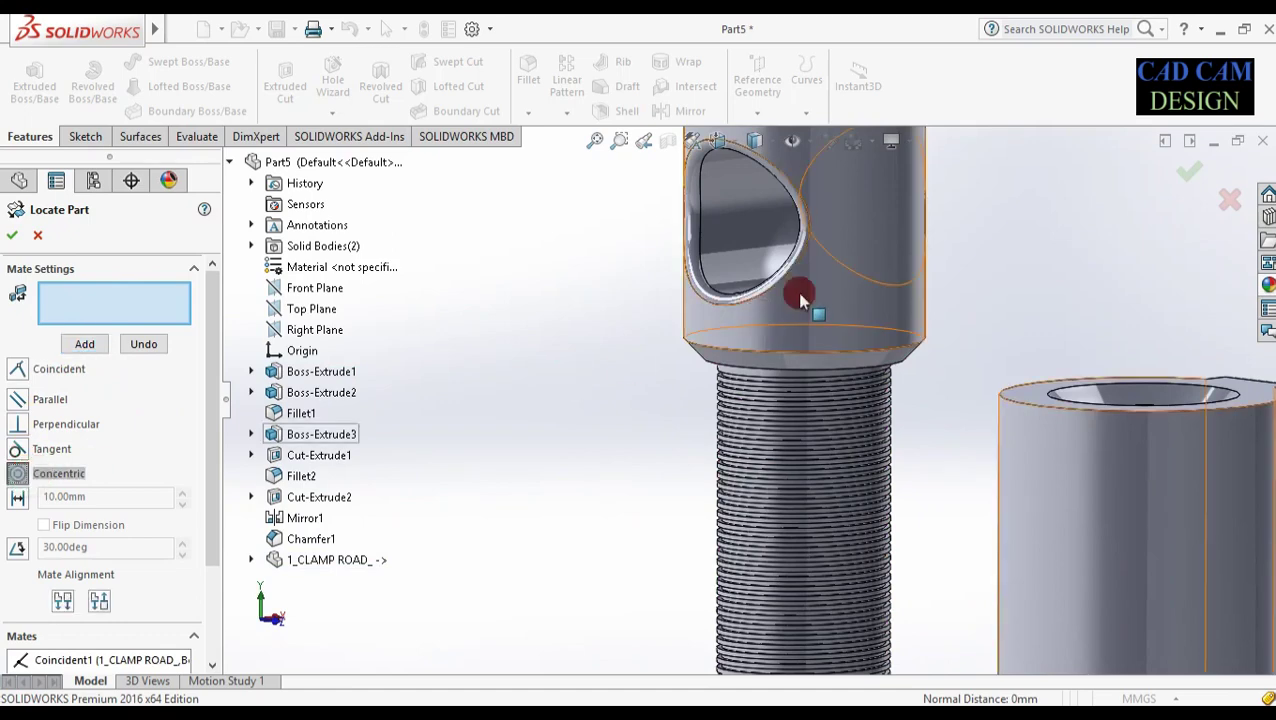
click(831, 295)
click(1040, 490)
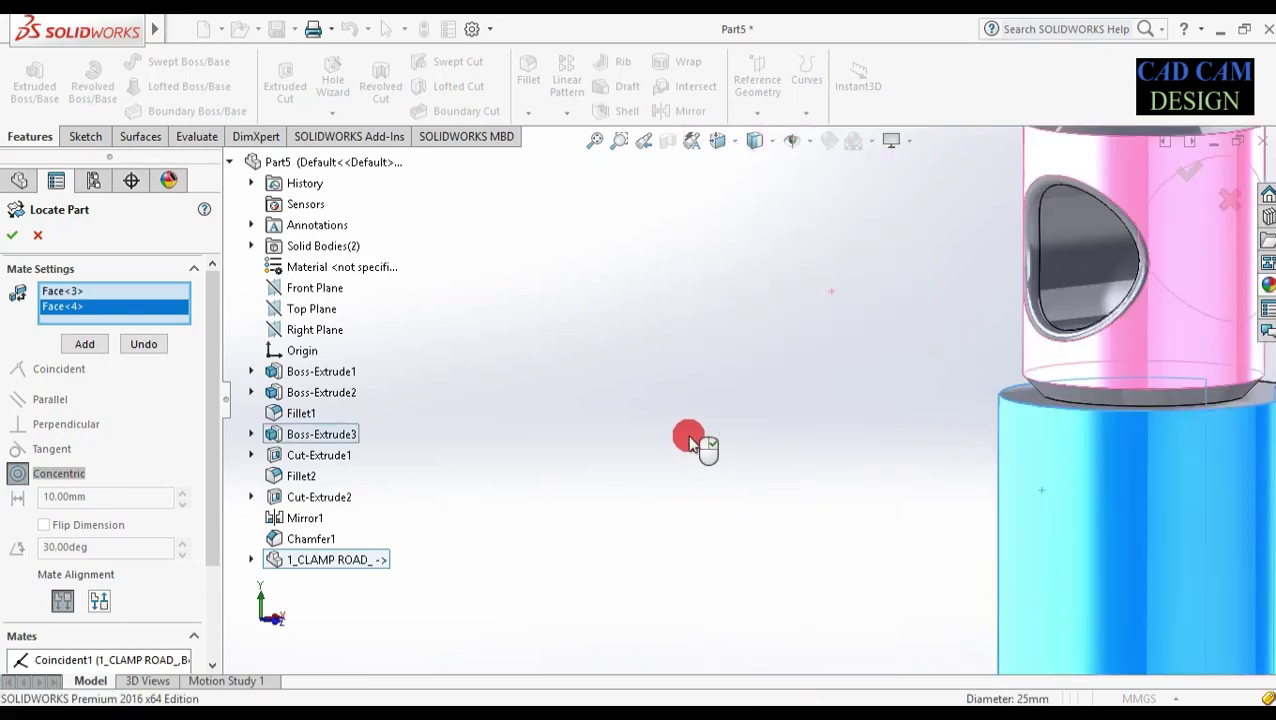
scroll(983, 421, up, 3)
scroll(1055, 398, down, 1)
scroll(1030, 398, down, 2)
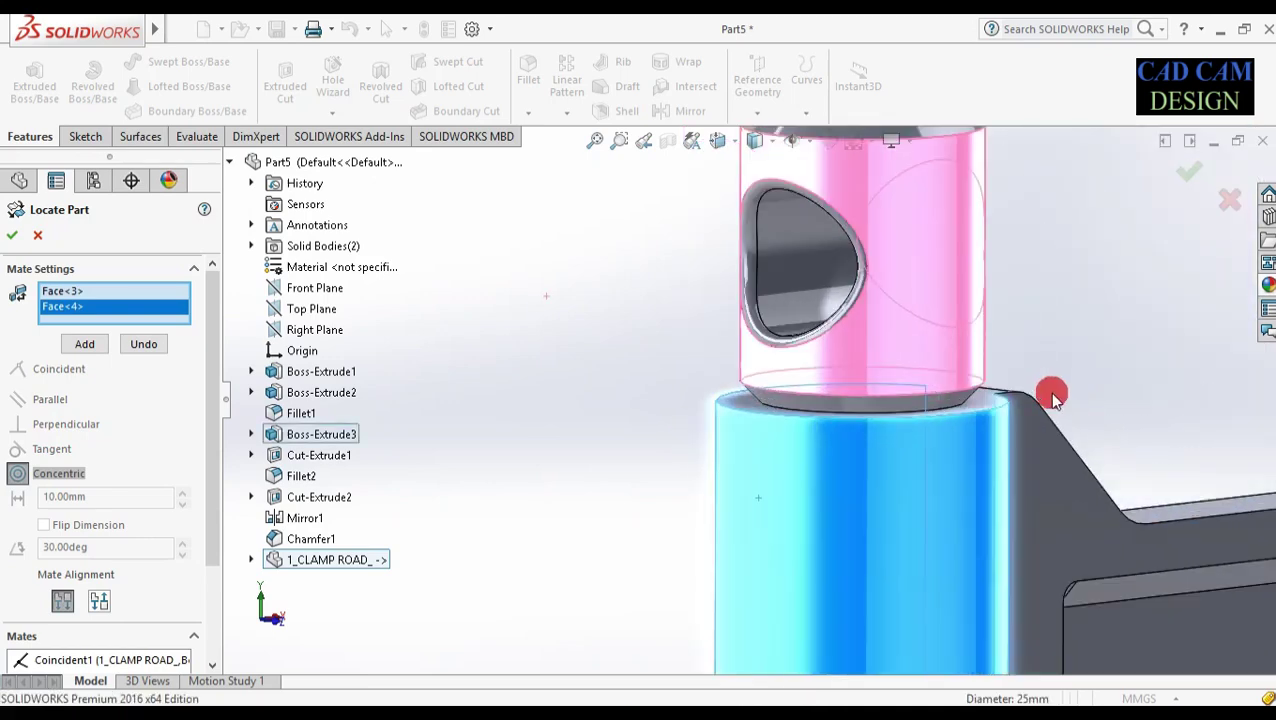
click(34, 241)
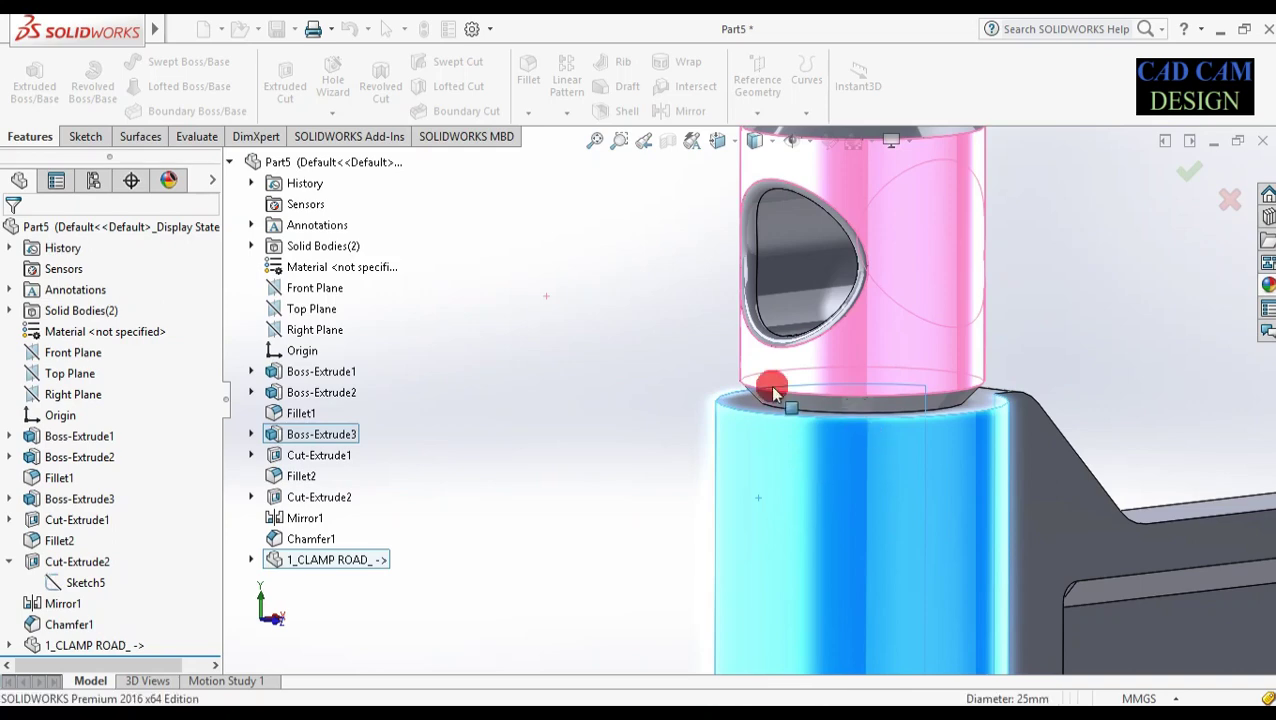
- Examine how the clamp rod sits in the boss and reaches toward the bracket's lower pad
scroll(805, 430, up, 5)
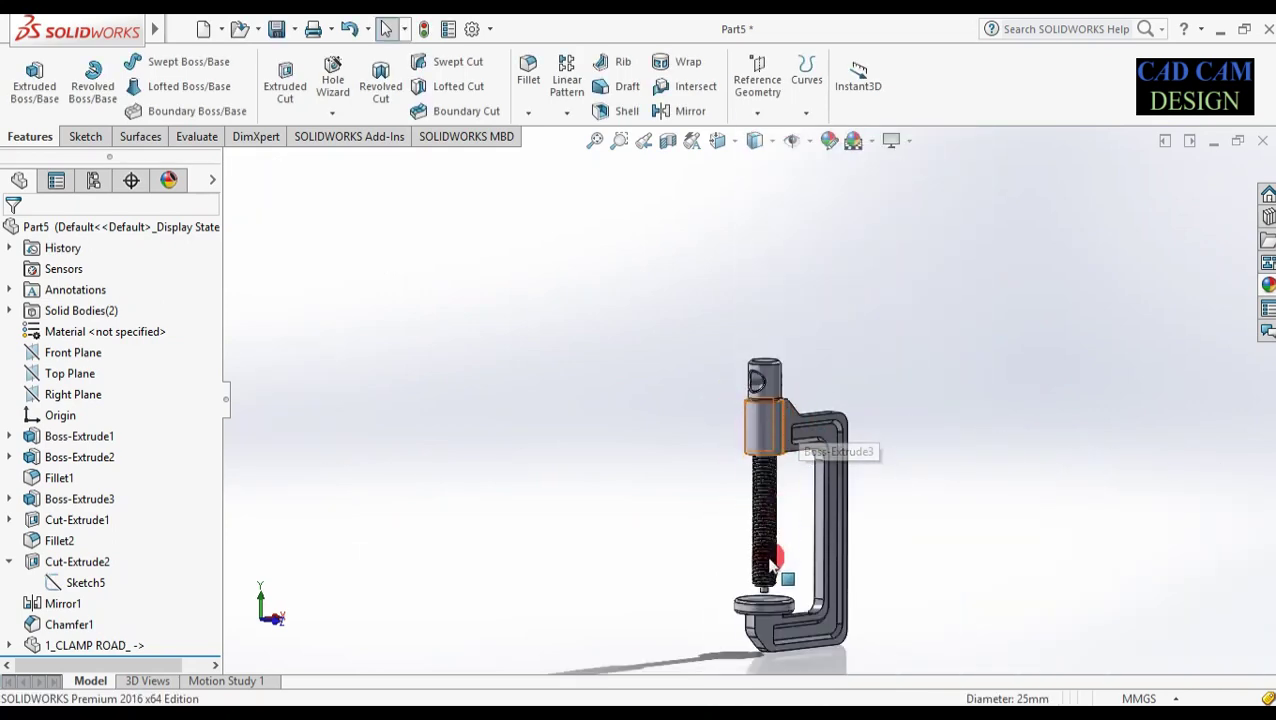
scroll(770, 575, down, 2)
scroll(783, 460, up, 3)
scroll(723, 333, down, 5)
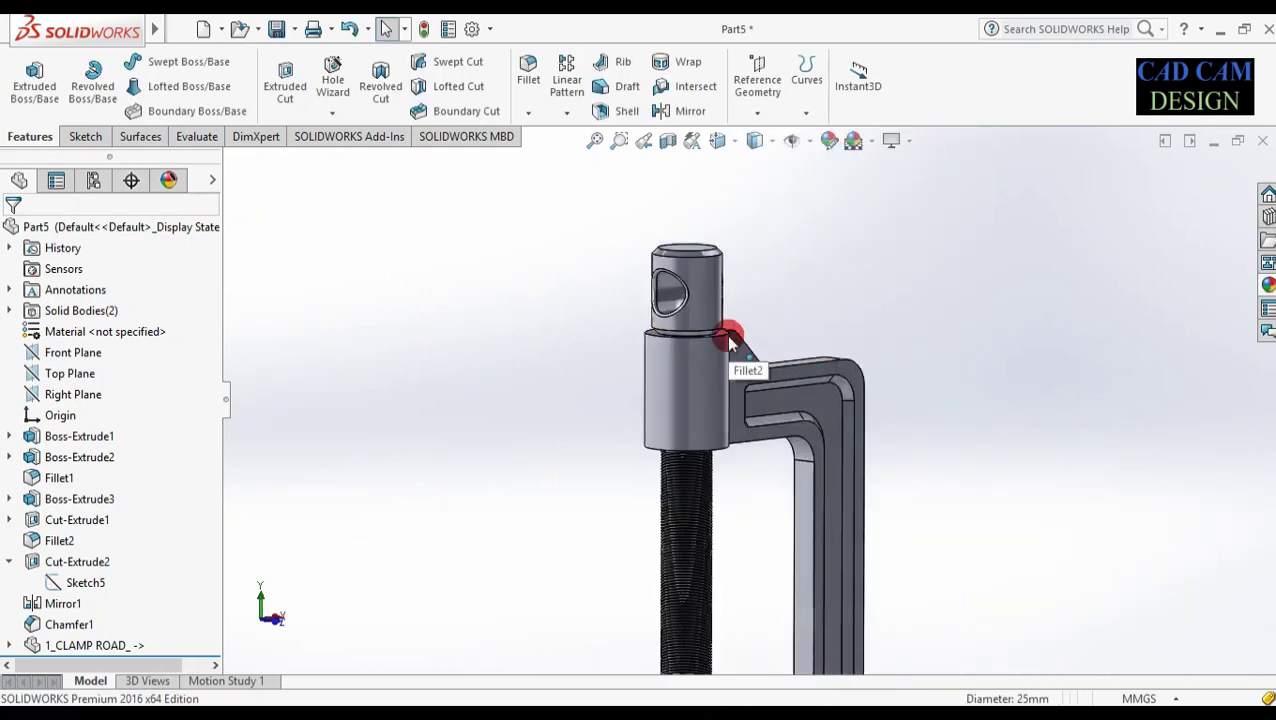
scroll(684, 370, down, 2)
scroll(684, 370, up, 6)
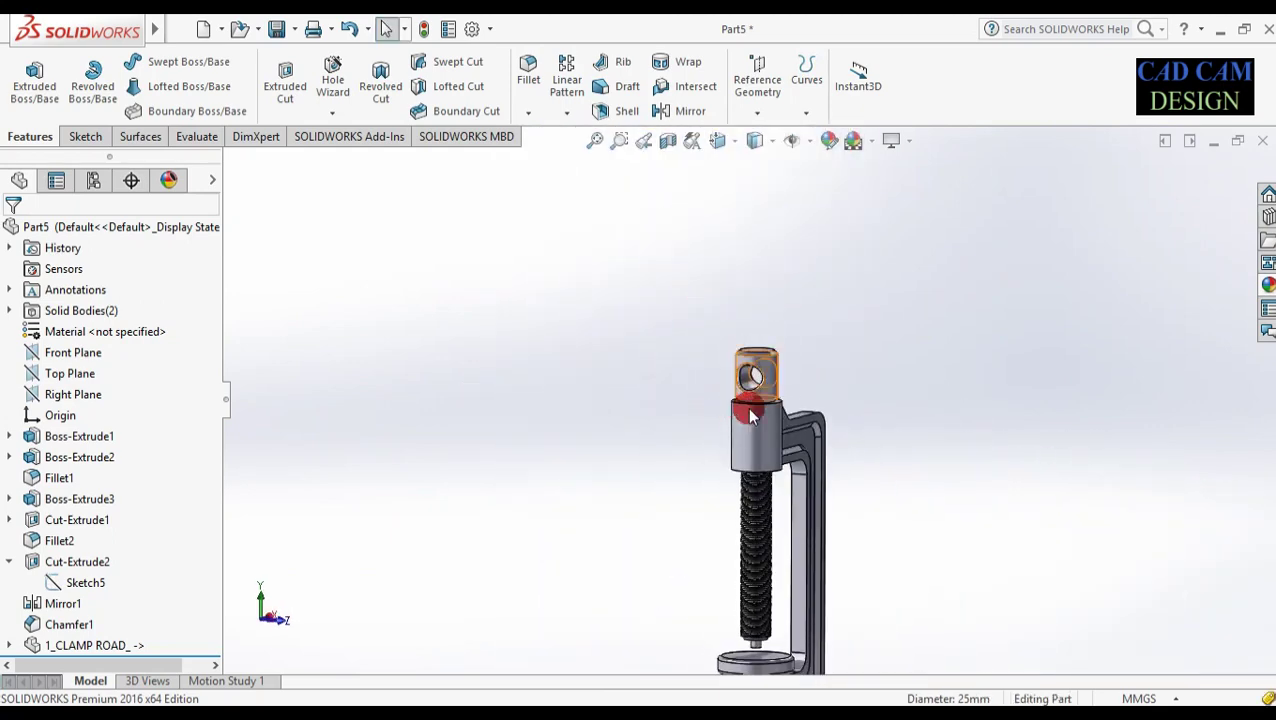
scroll(755, 410, down, 3)
- Use Combine with Subtract to remove the threaded clamp rod body from the bracket body, cutting the thread into the boss hole
mouse_move(158, 31)
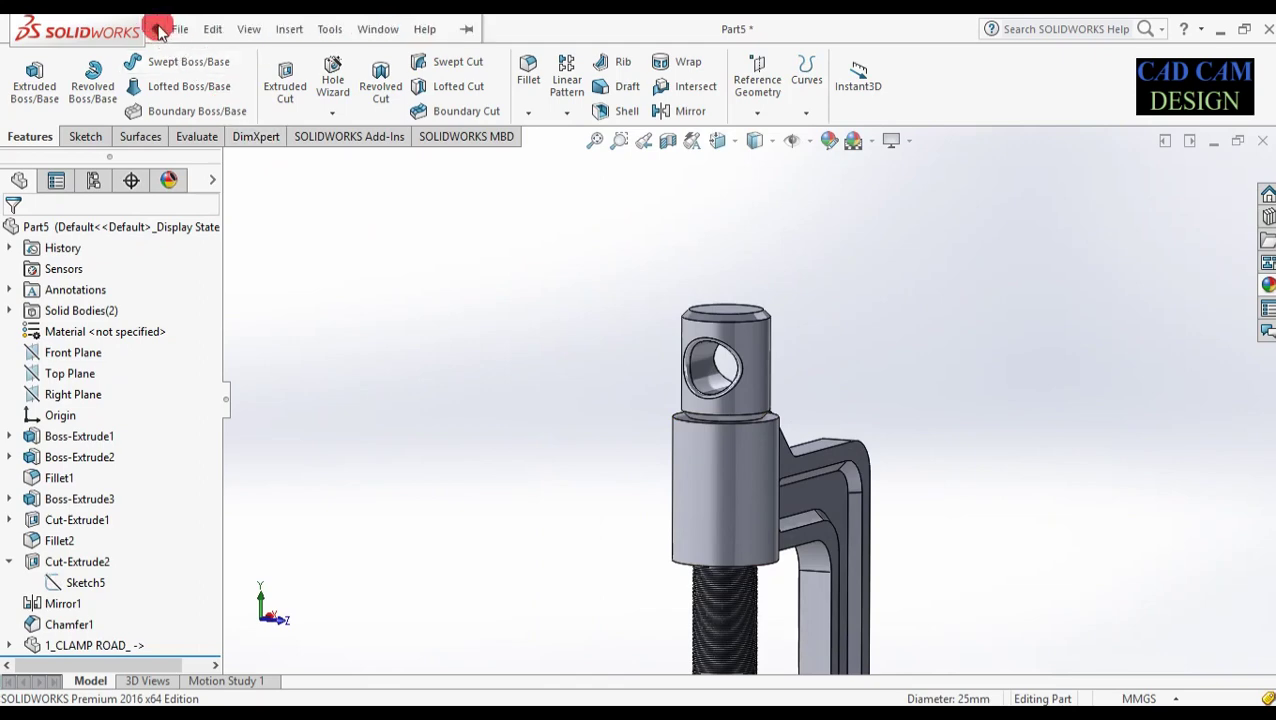
click(216, 30)
mouse_move(262, 30)
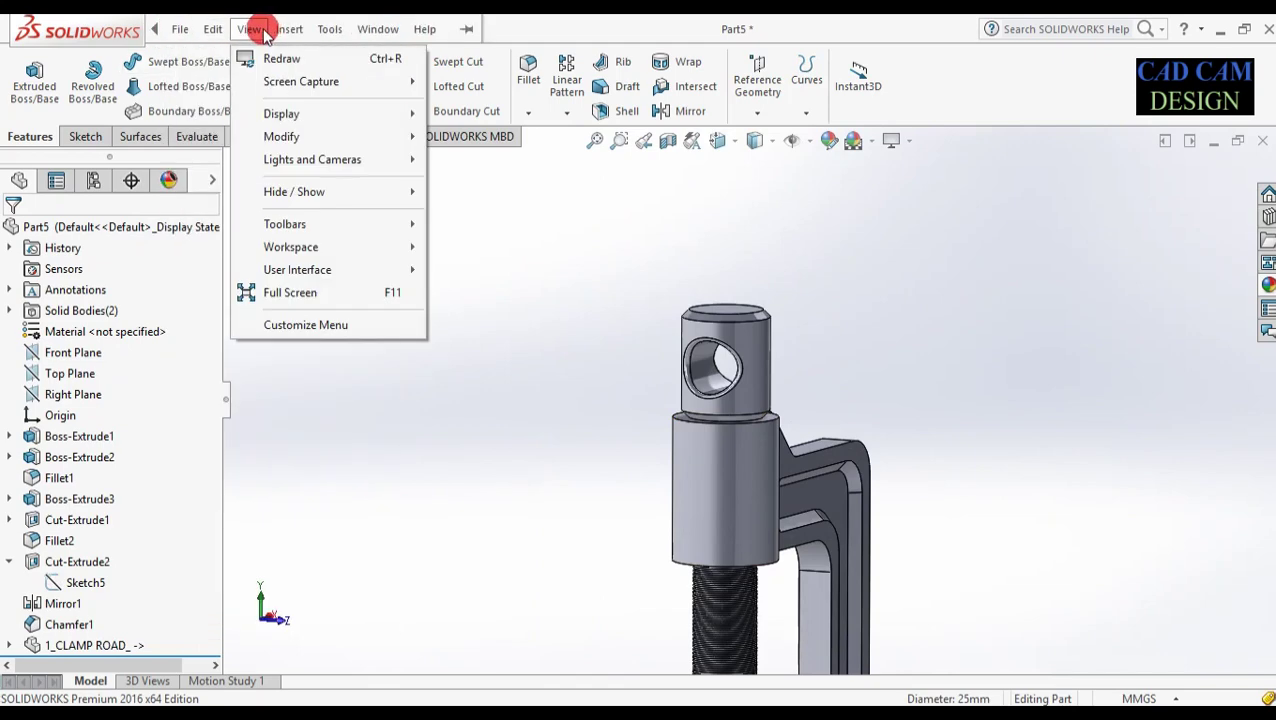
click(216, 30)
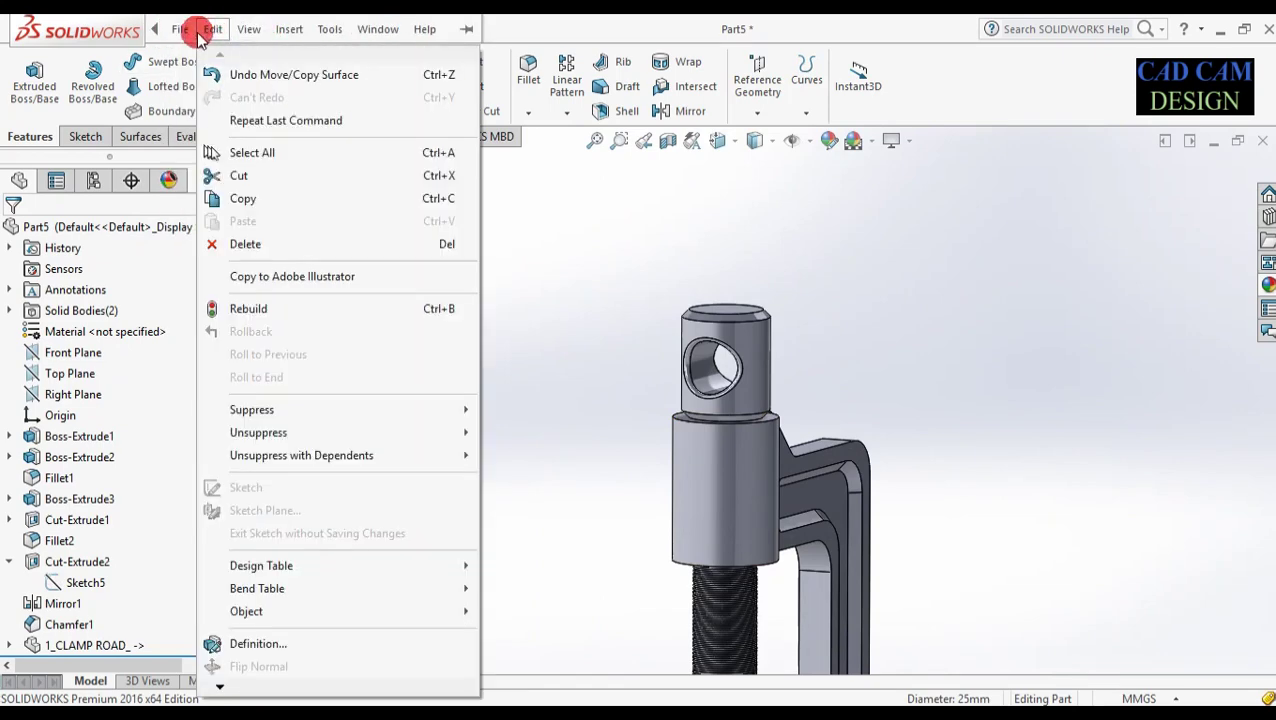
mouse_move(287, 29)
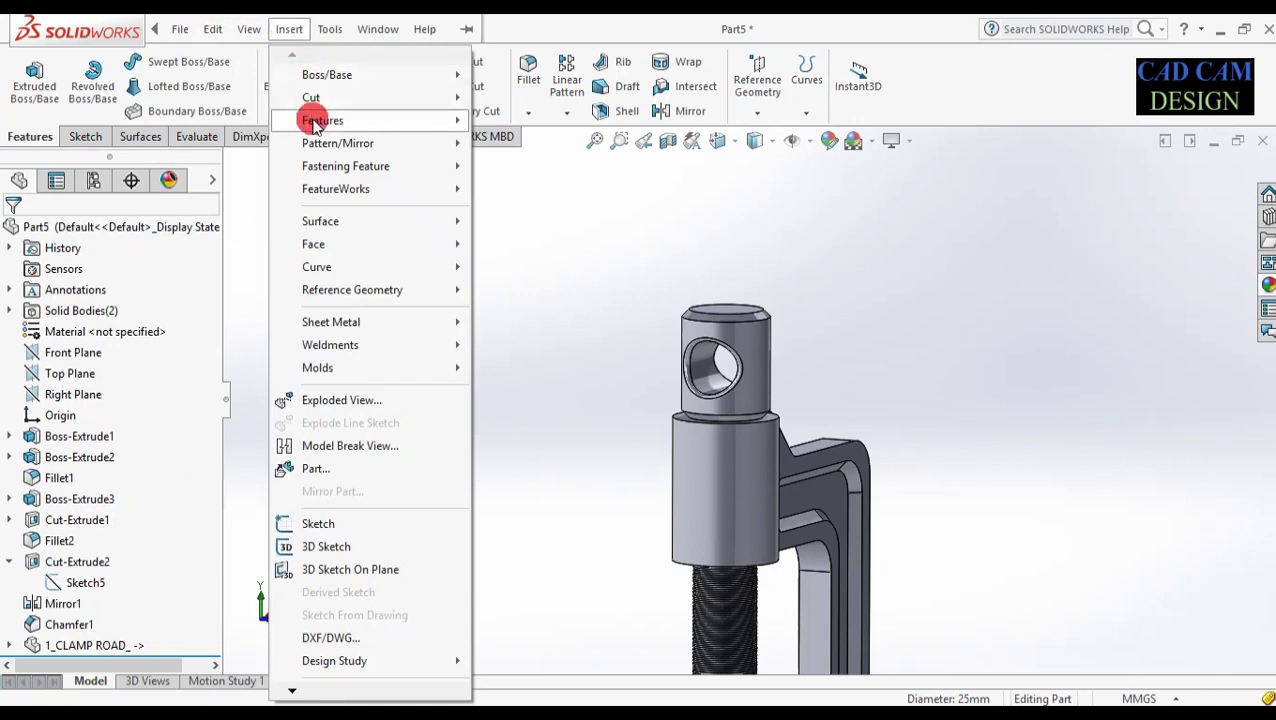
mouse_move(318, 122)
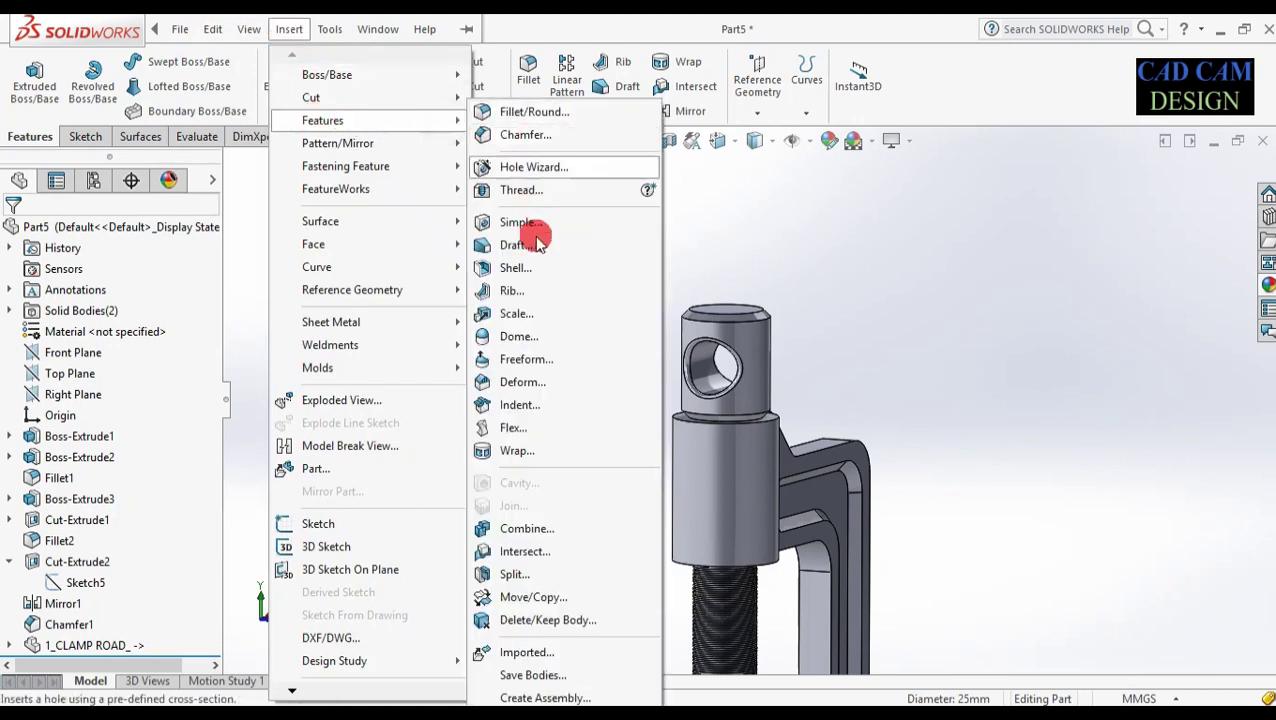
click(527, 529)
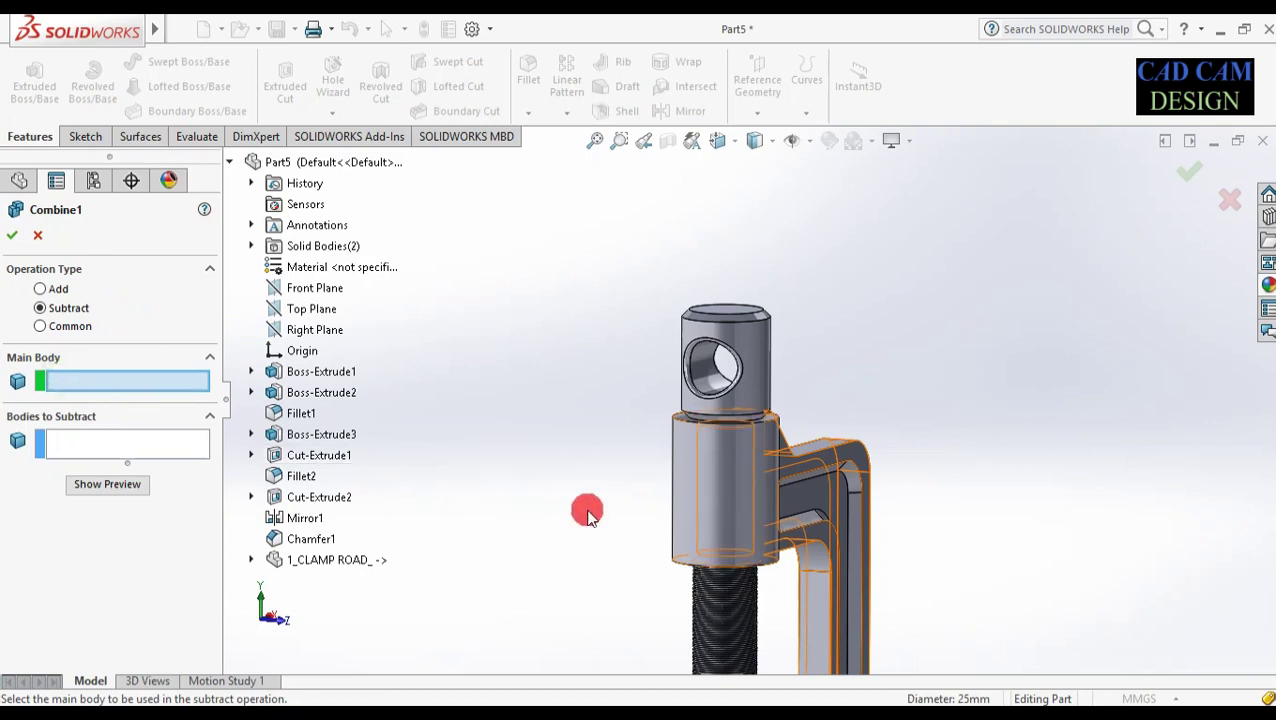
click(687, 510)
click(116, 452)
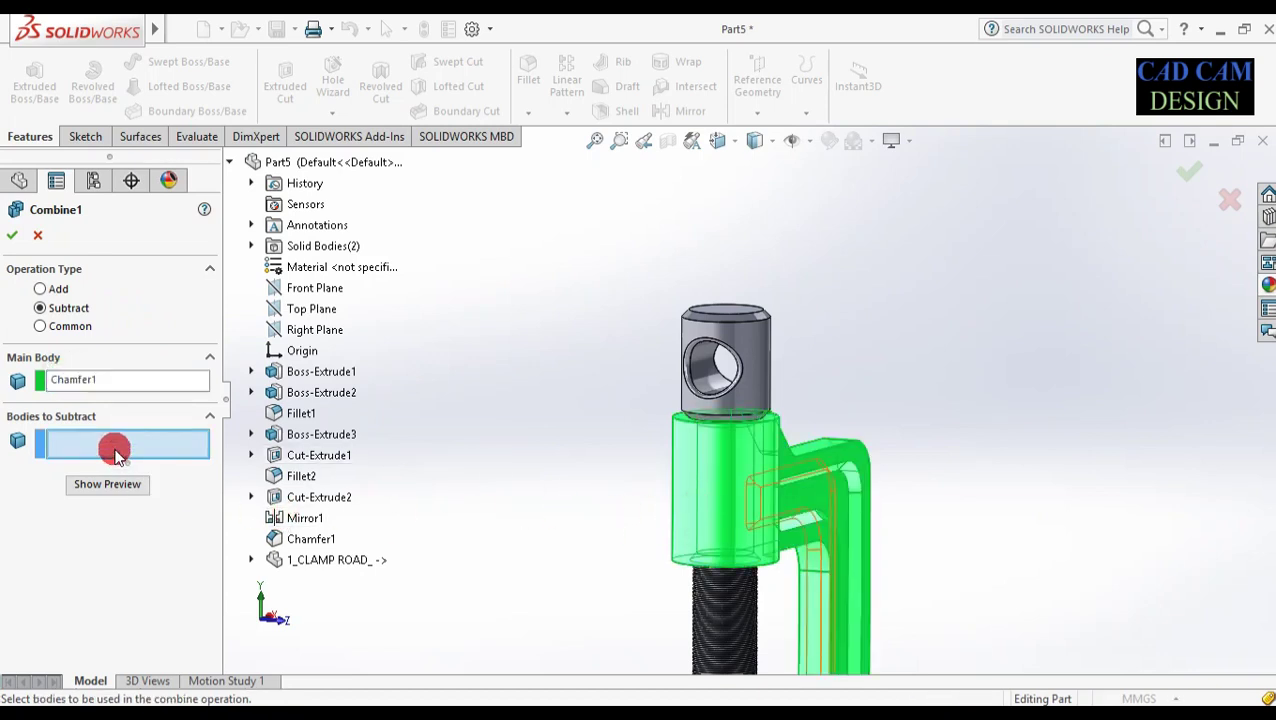
click(750, 360)
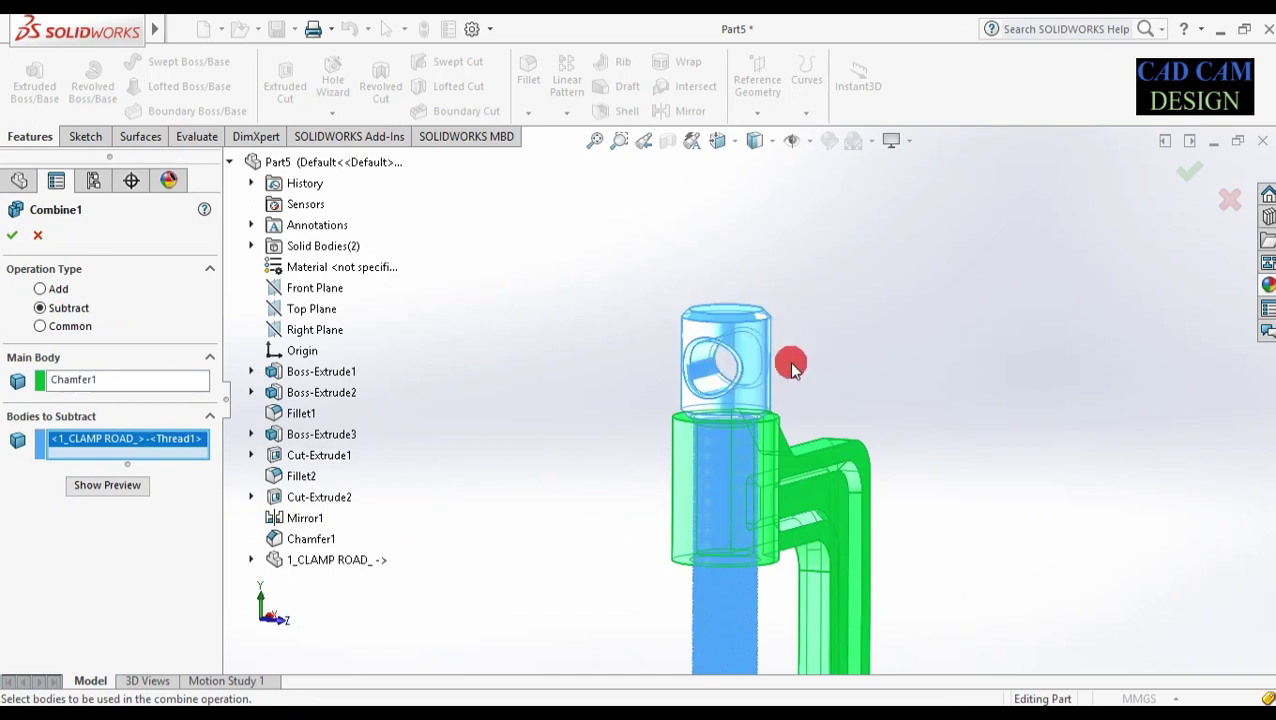
scroll(790, 364, up, 4)
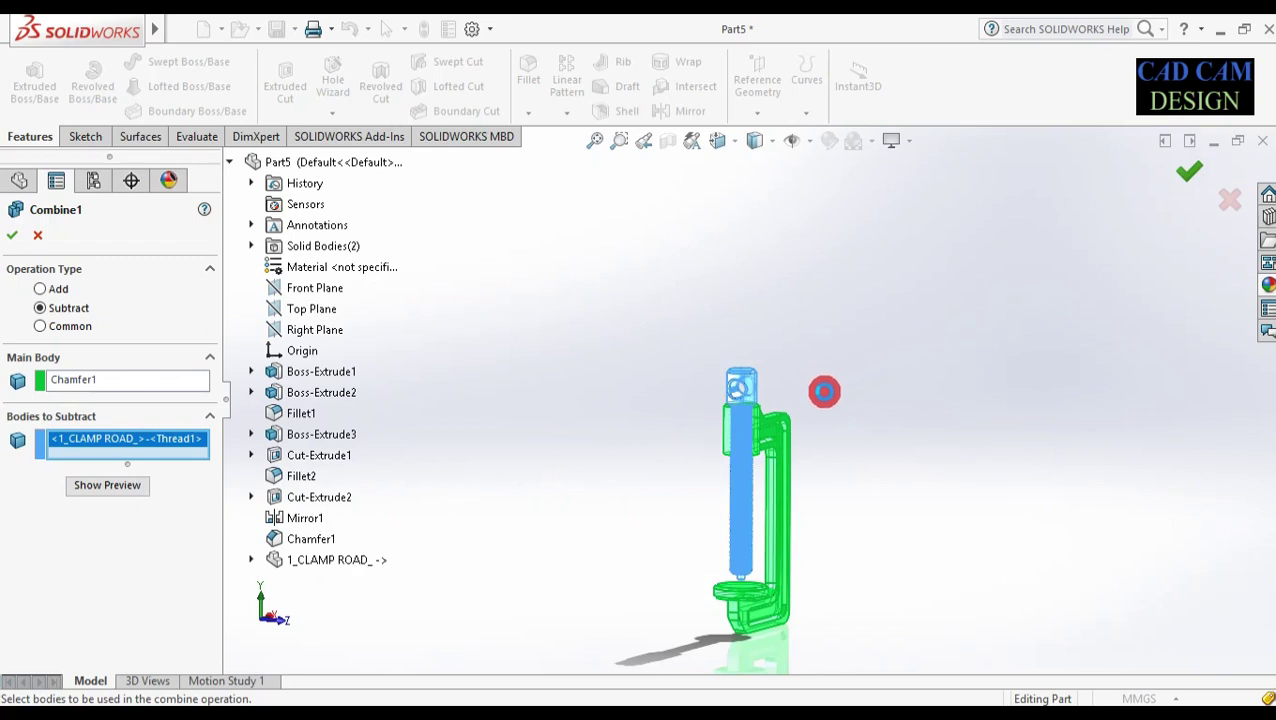
key(Return)
scroll(799, 408, down, 10)
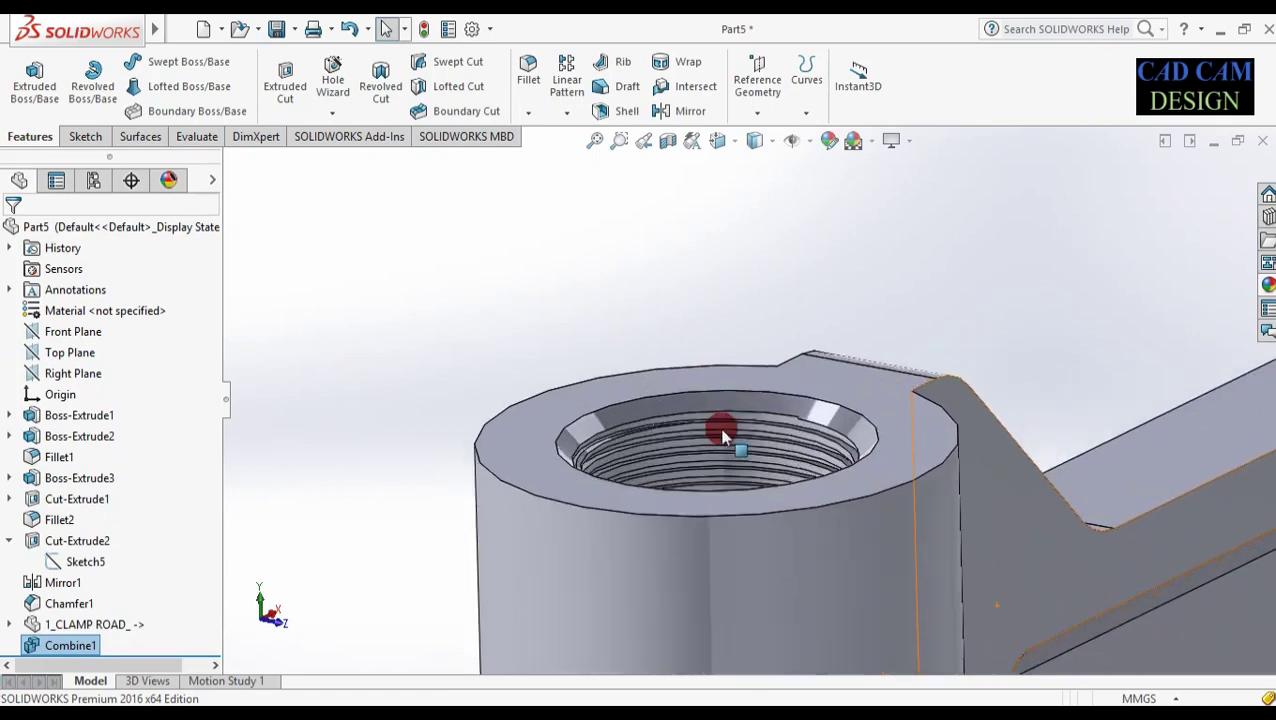
scroll(712, 495, up, 3)
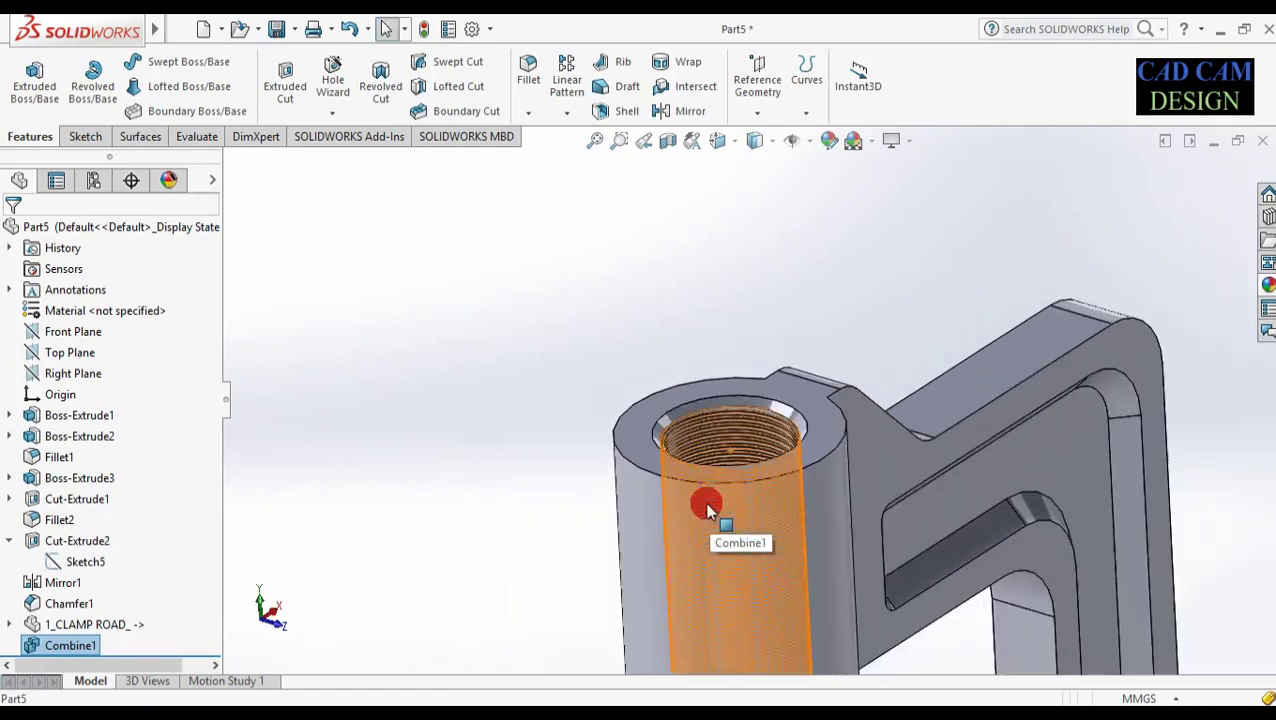
- Examine the thread cut through the boss from its top and bottom openings and the bracket as a whole
scroll(730, 498, up, 5)
middle_drag(730, 498, 755, 455)
scroll(752, 500, down, 6)
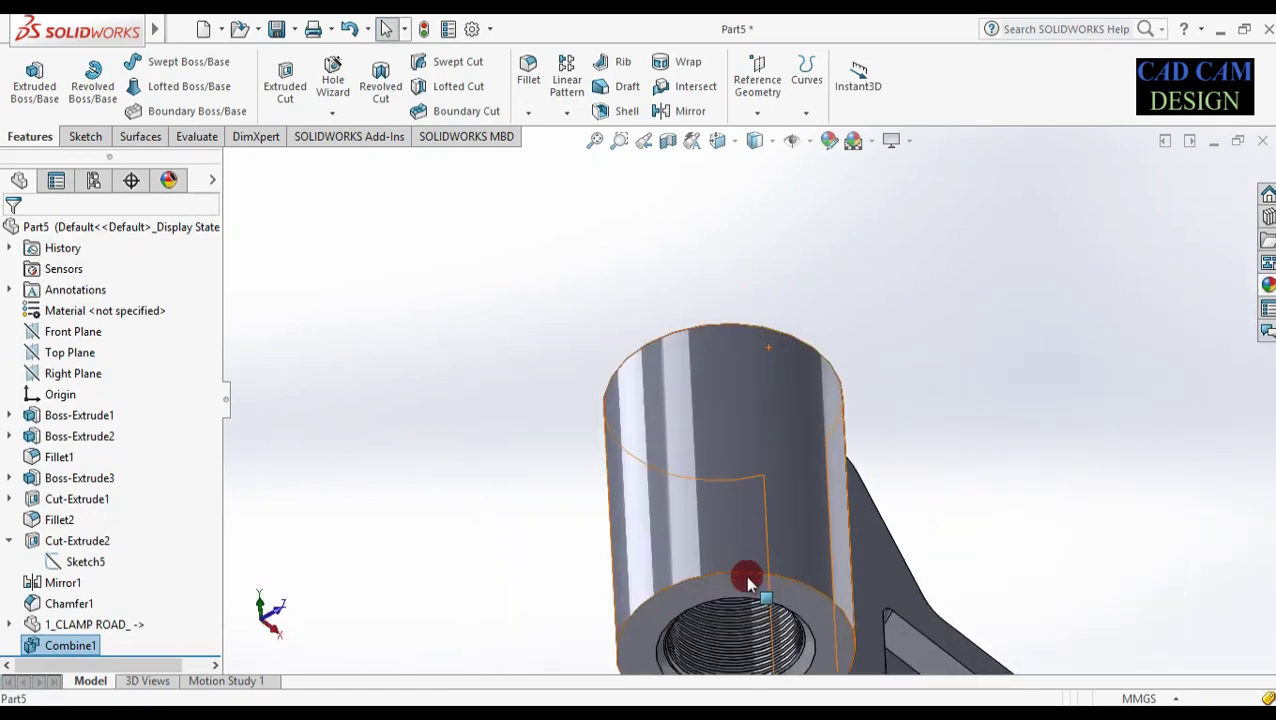
middle_drag(749, 585, 743, 626)
scroll(752, 595, down, 5)
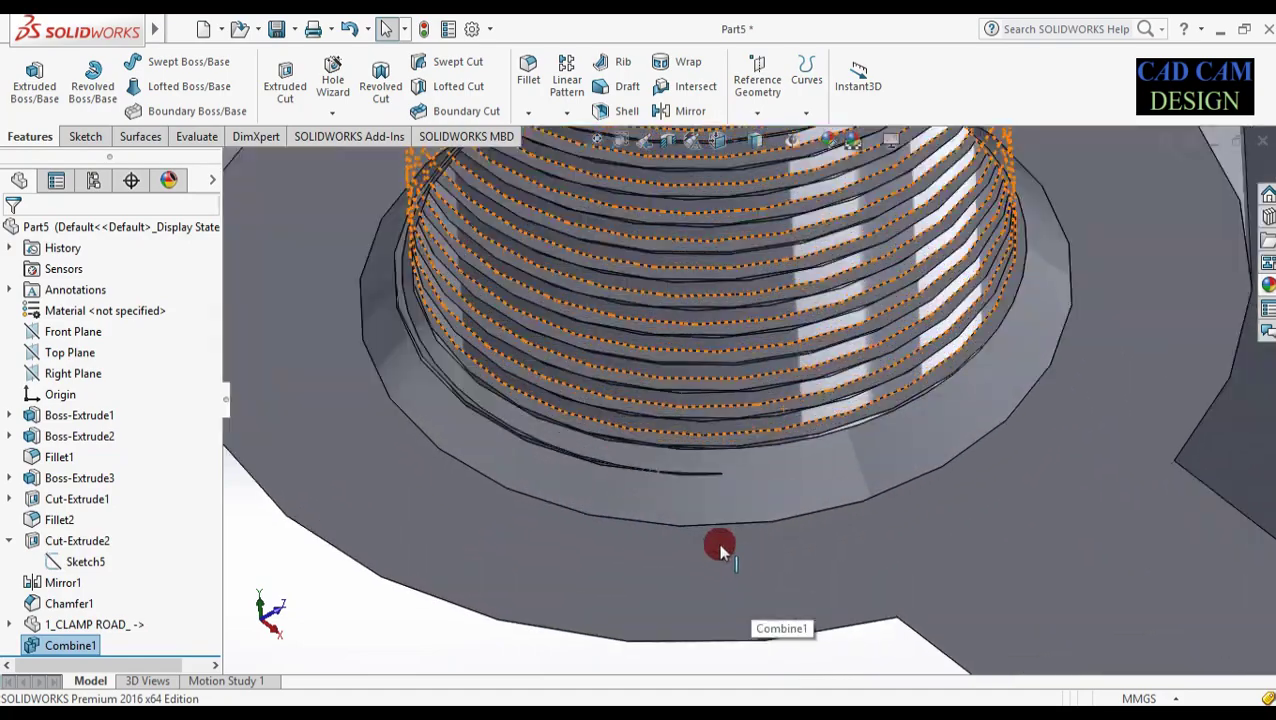
scroll(752, 458, up, 8)
middle_drag(806, 293, 762, 416)
scroll(790, 415, up, 3)
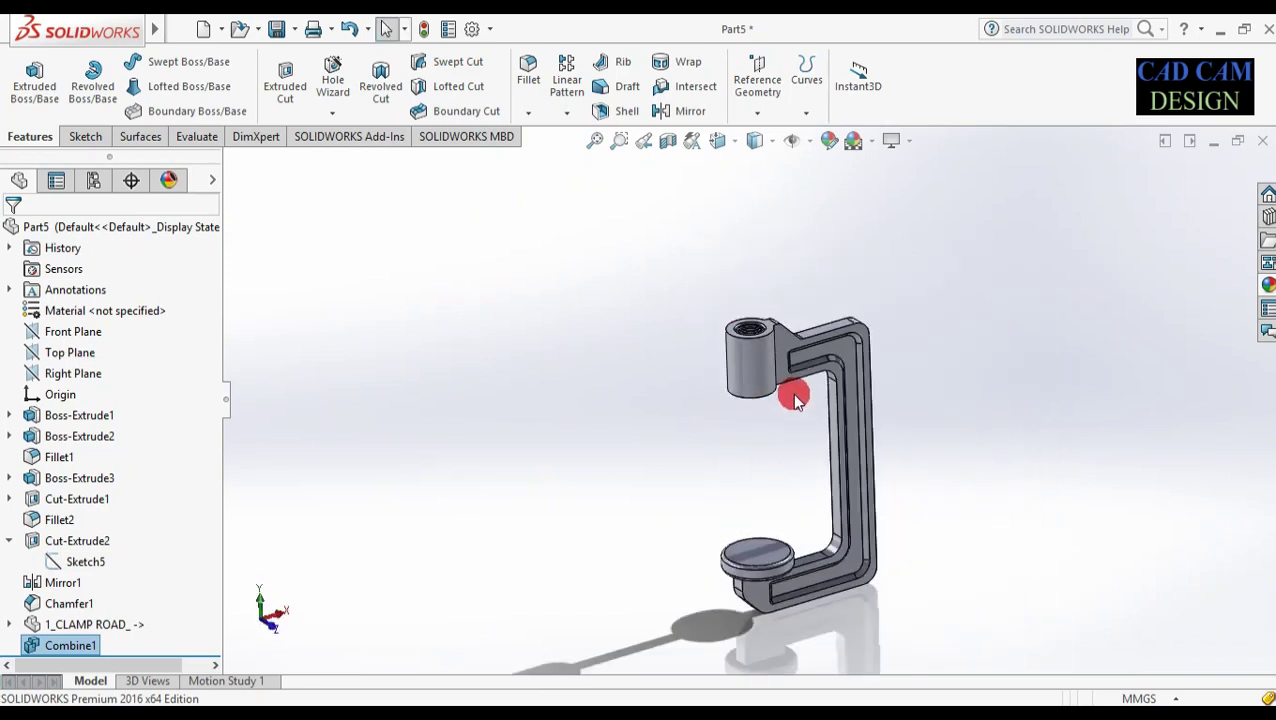
middle_drag(775, 421, 800, 345)
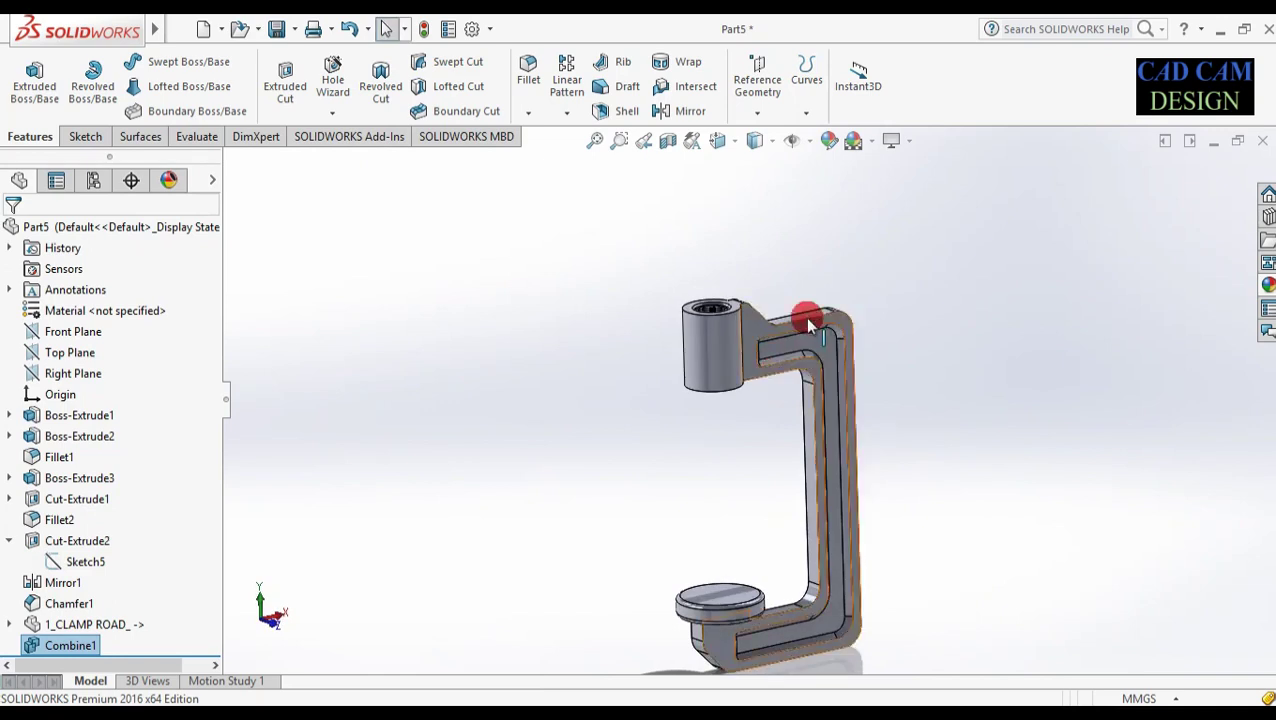
- Fillet the outer and inner profile edges on both sides of the C-shaped frame with a 2 mm radius
click(530, 83)
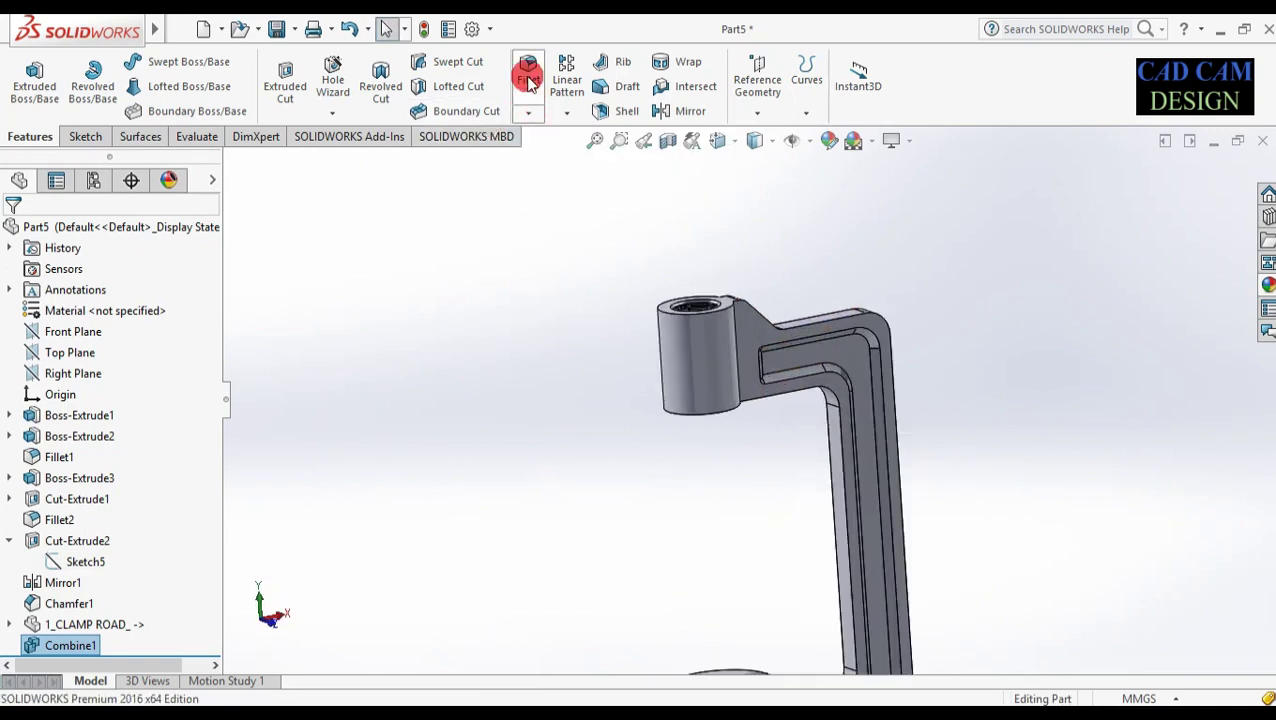
click(845, 323)
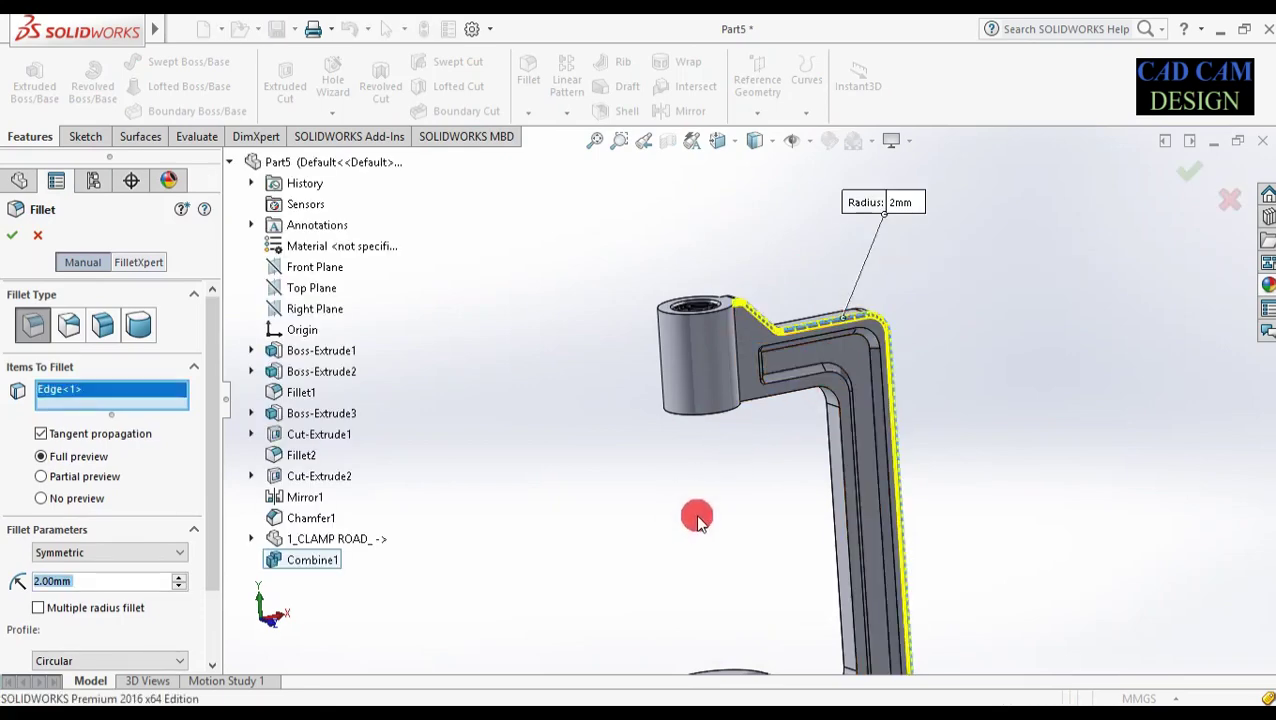
middle_drag(693, 515, 706, 420)
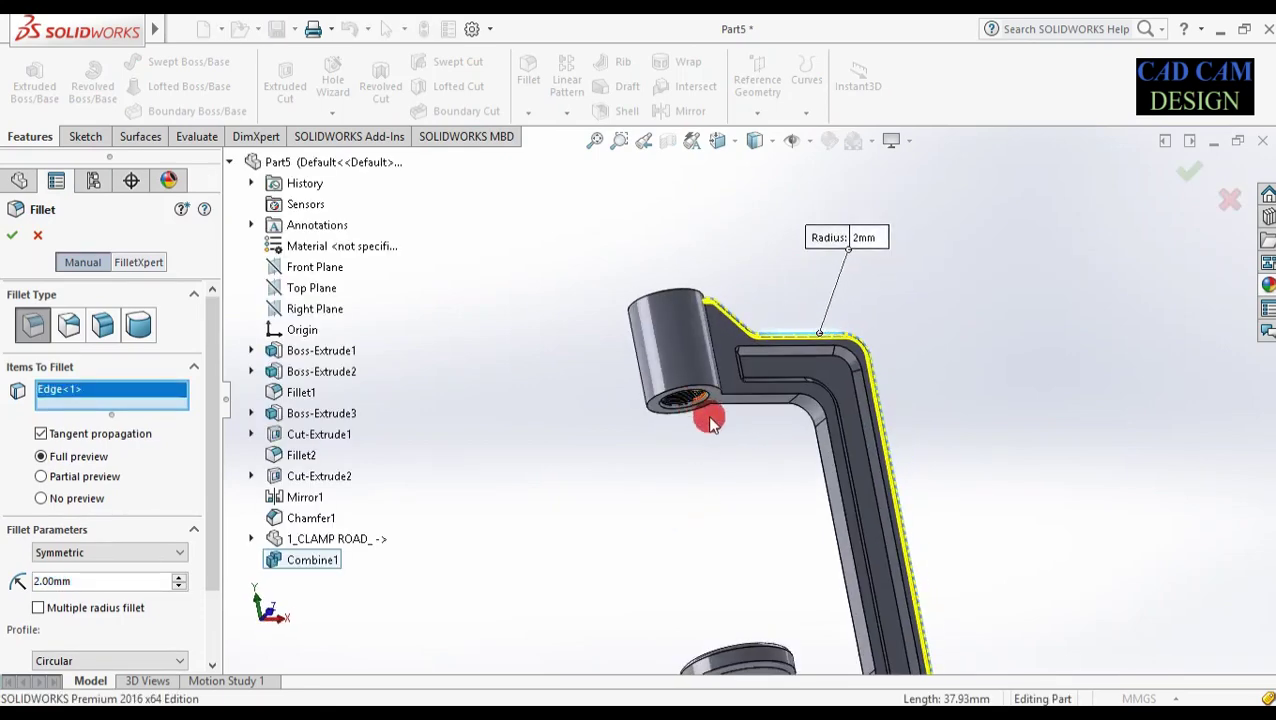
click(834, 477)
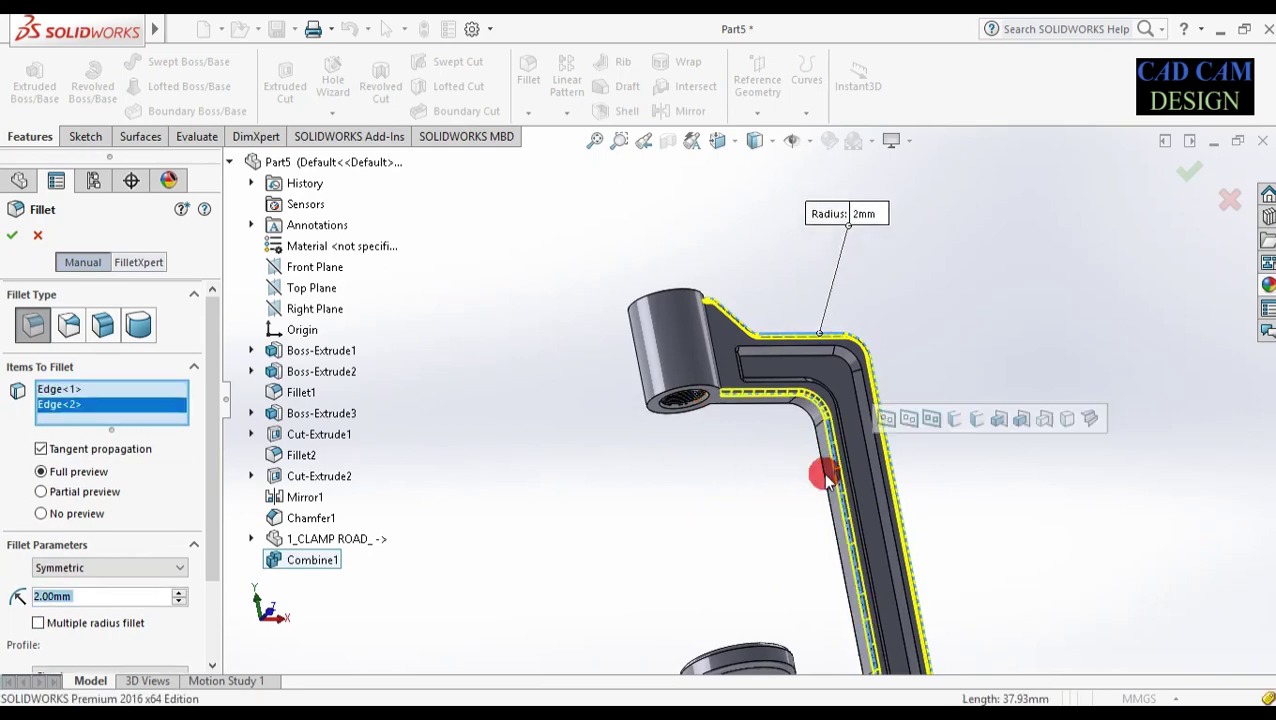
middle_drag(760, 490, 924, 629)
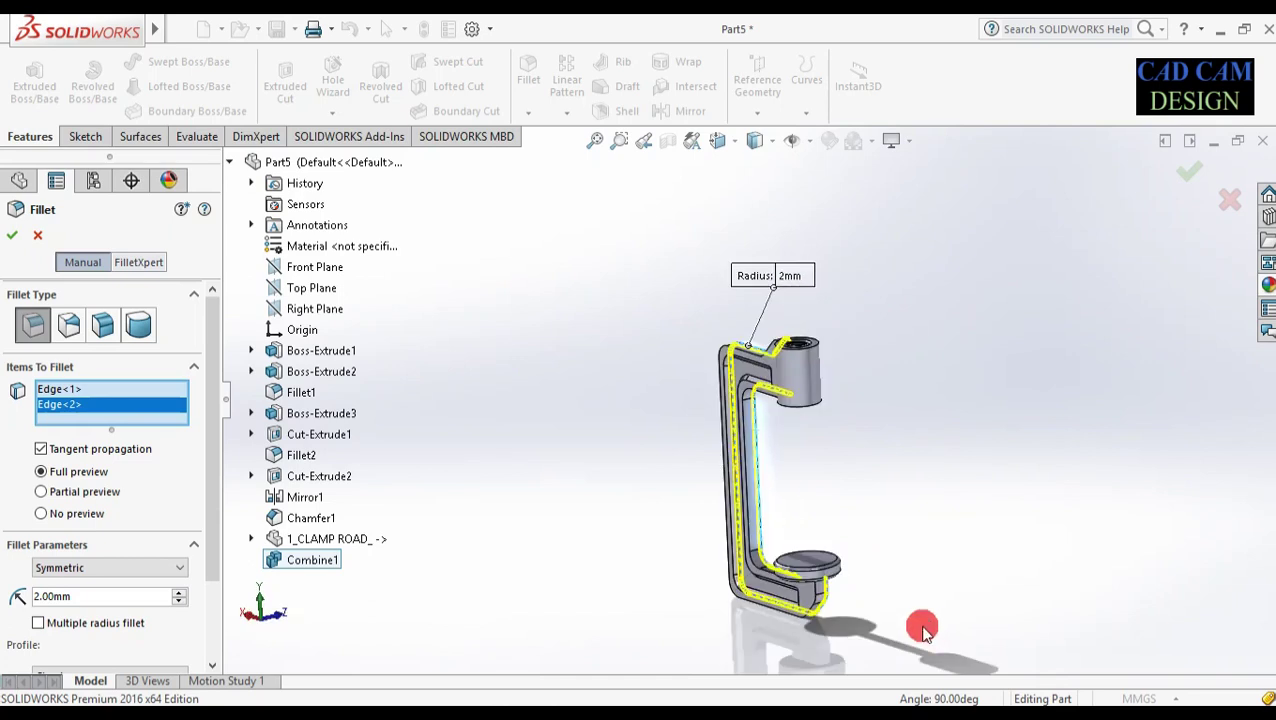
scroll(772, 447, down, 4)
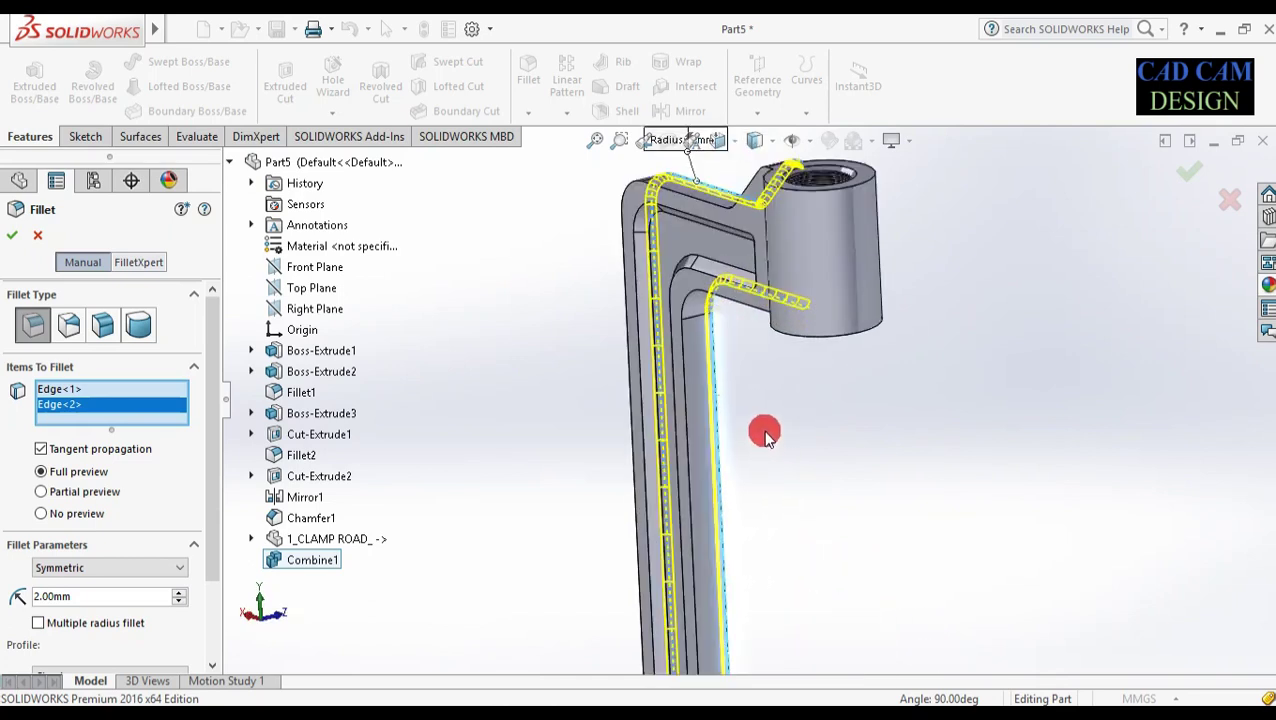
click(691, 301)
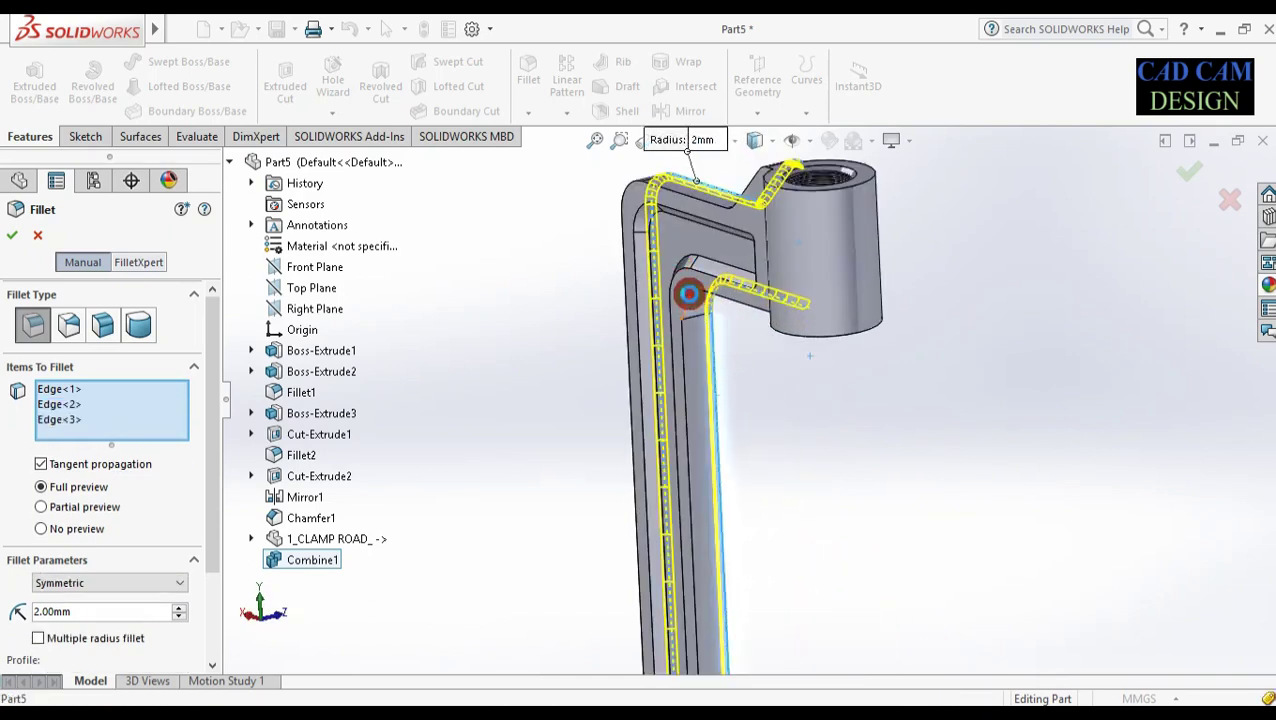
click(707, 207)
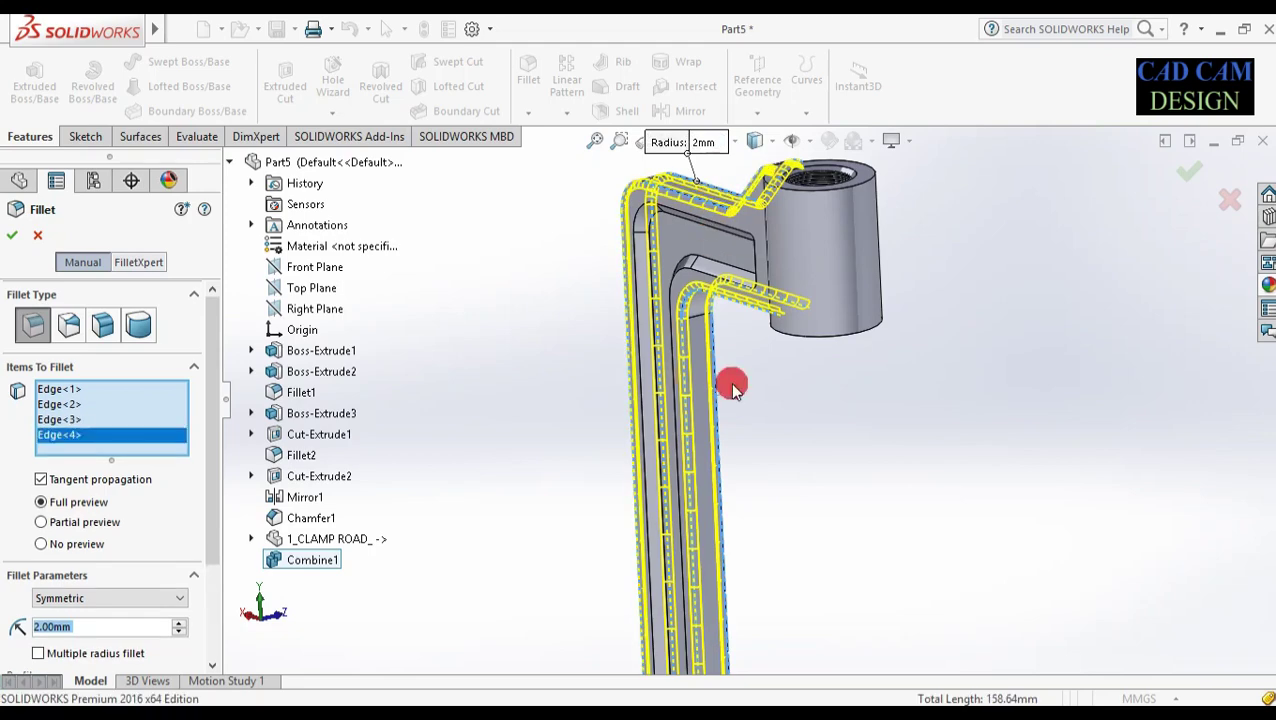
click(791, 345)
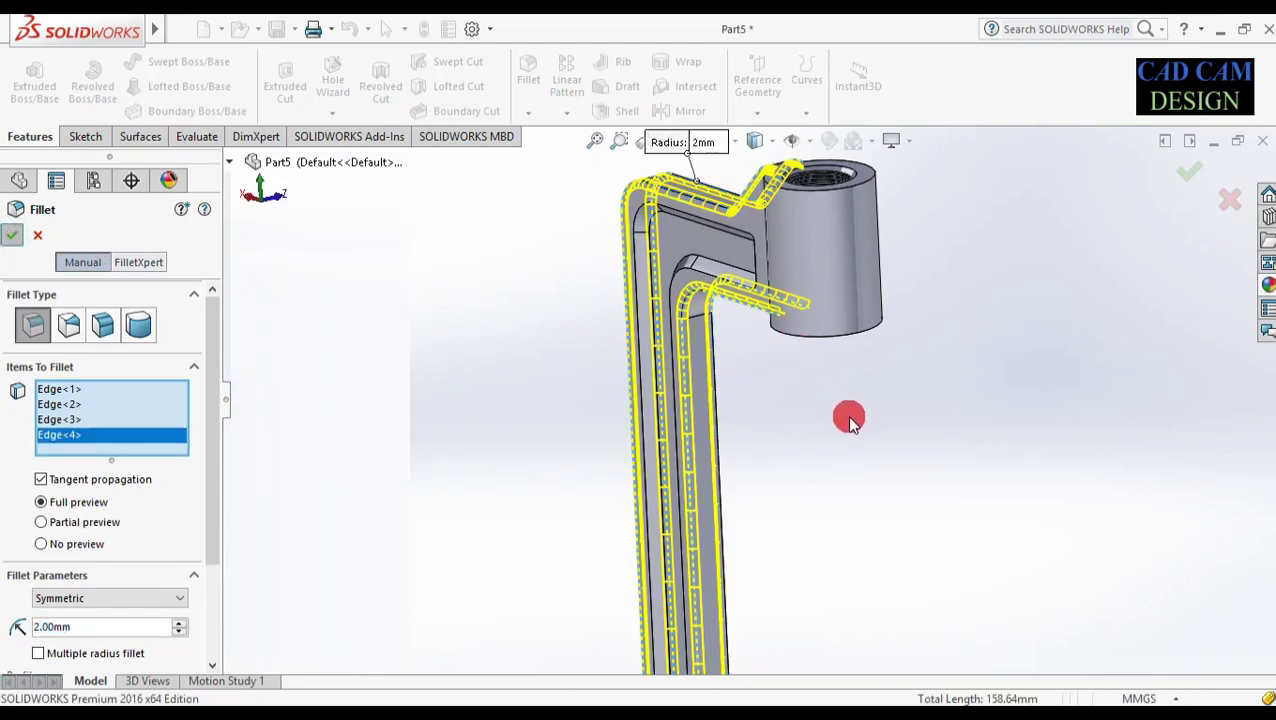
key(Return)
middle_drag(845, 418, 855, 483)
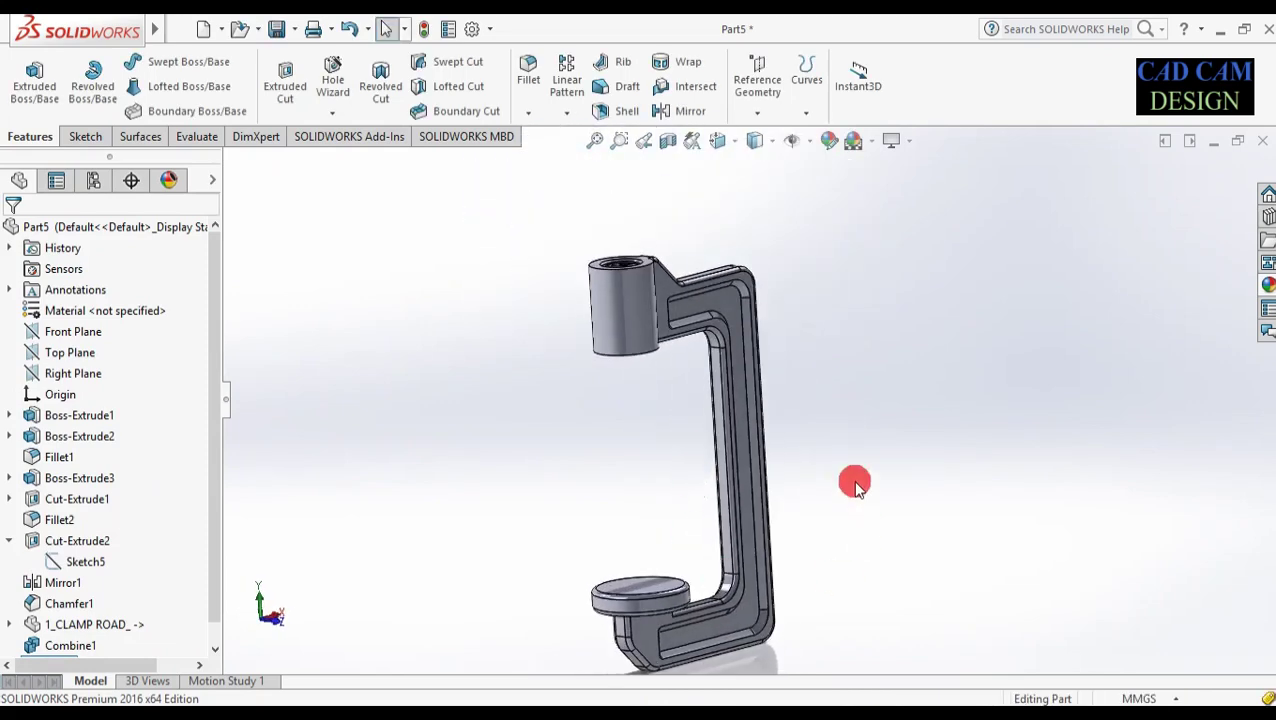
- Apply the polished steel appearance from the Metal > Steel category to the entire clamp body
click(1267, 285)
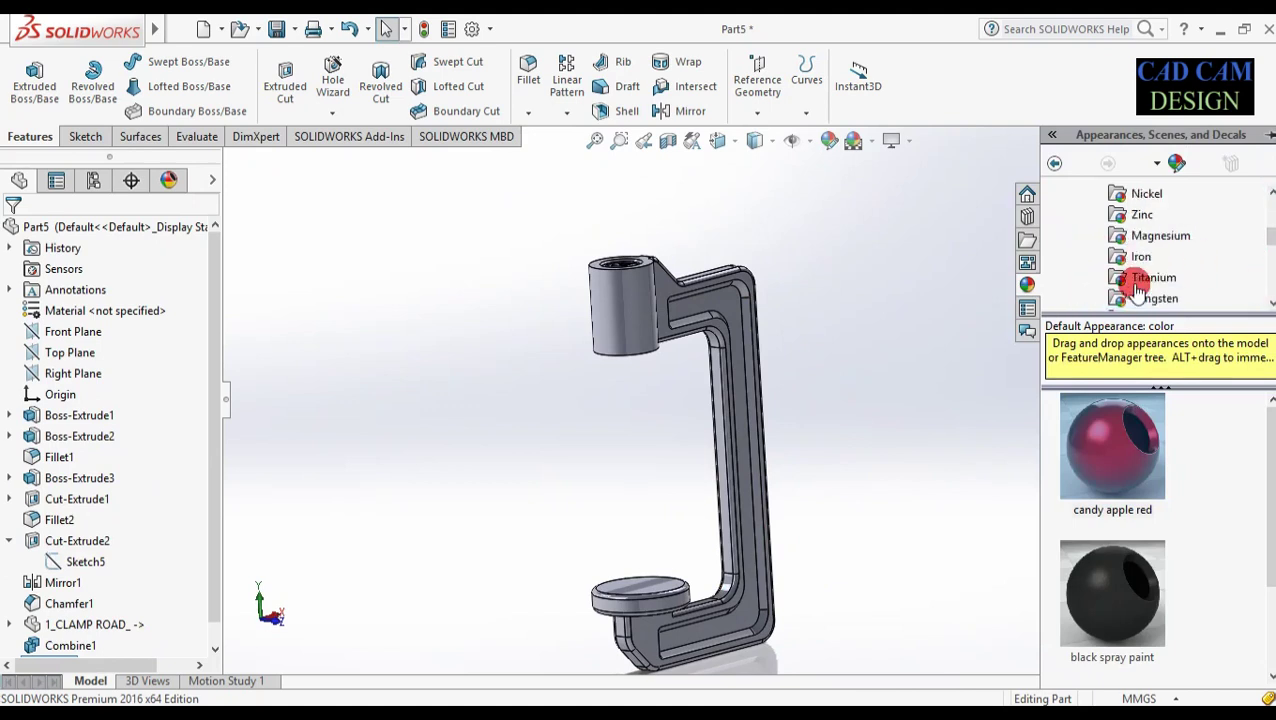
scroll(1120, 260, up, 3)
click(1095, 238)
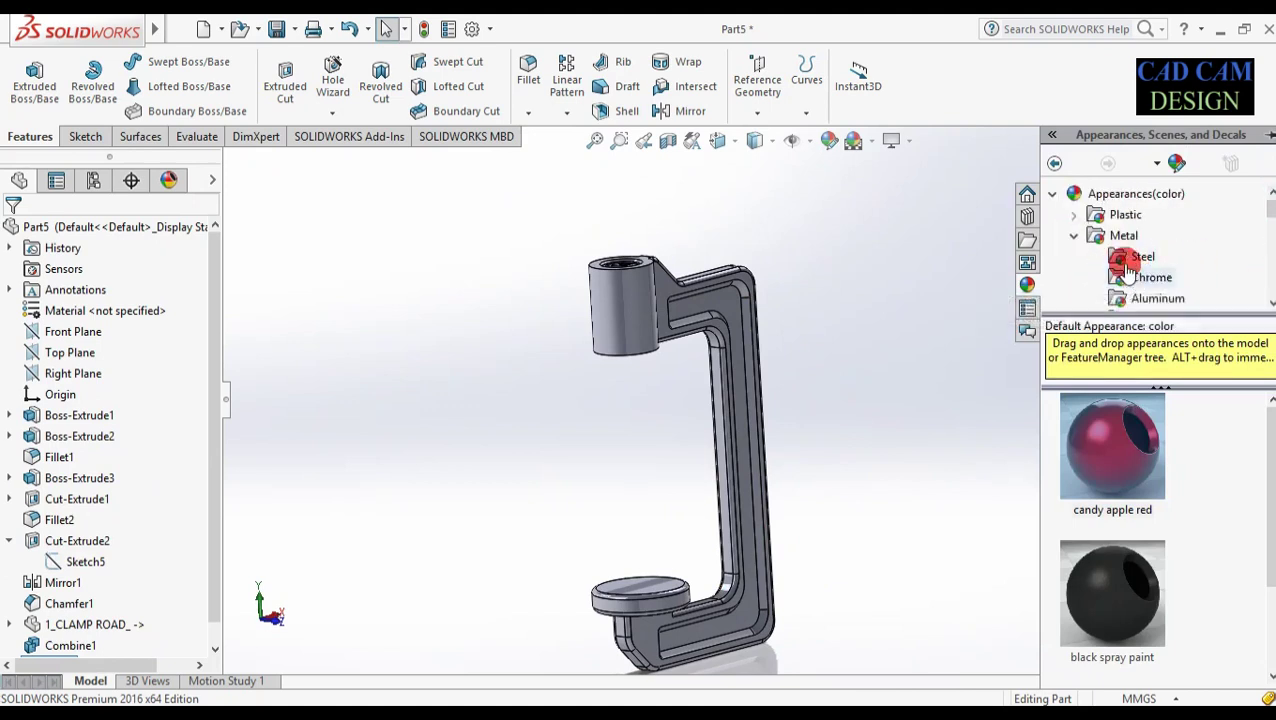
double_click(1095, 237)
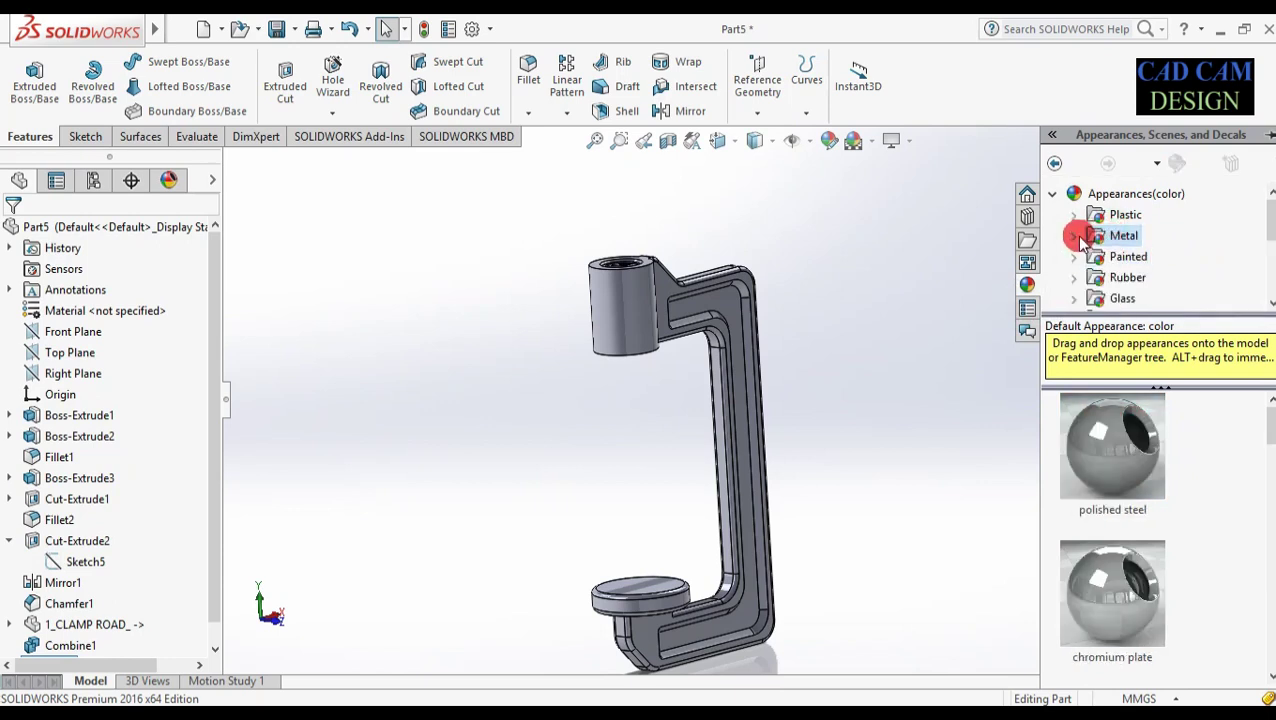
click(1078, 238)
click(1143, 218)
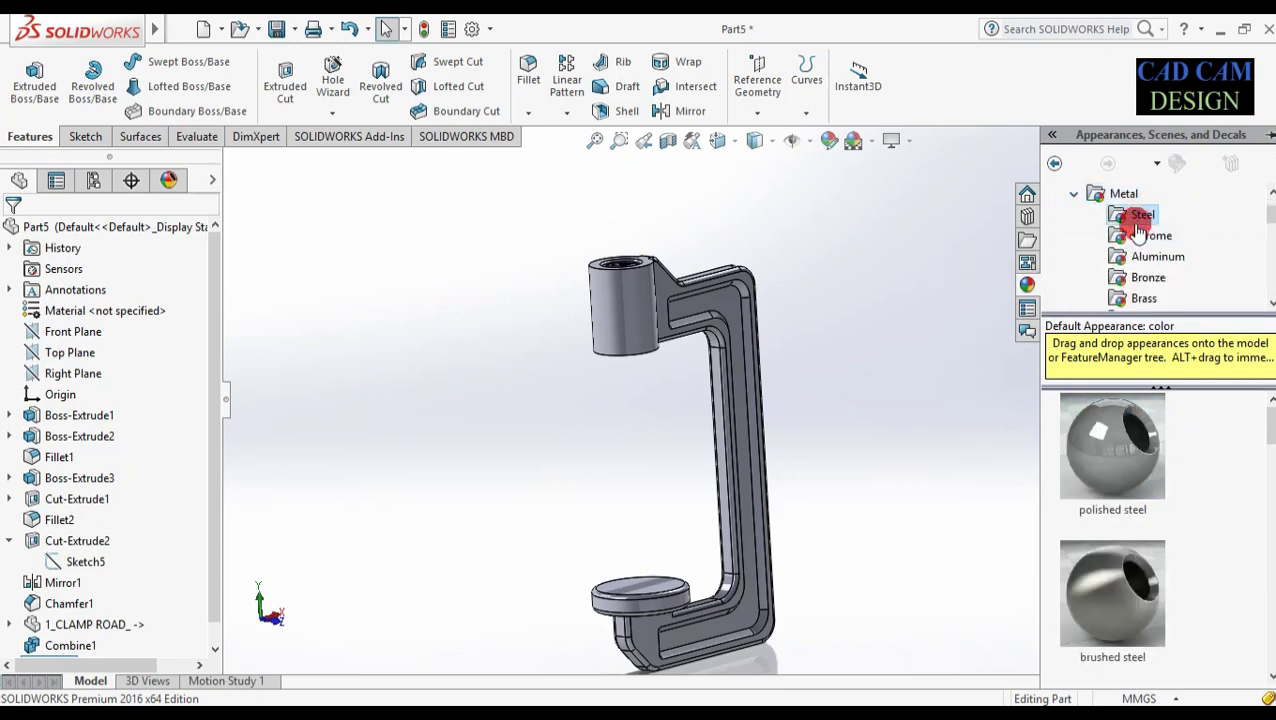
mouse_move(1108, 414)
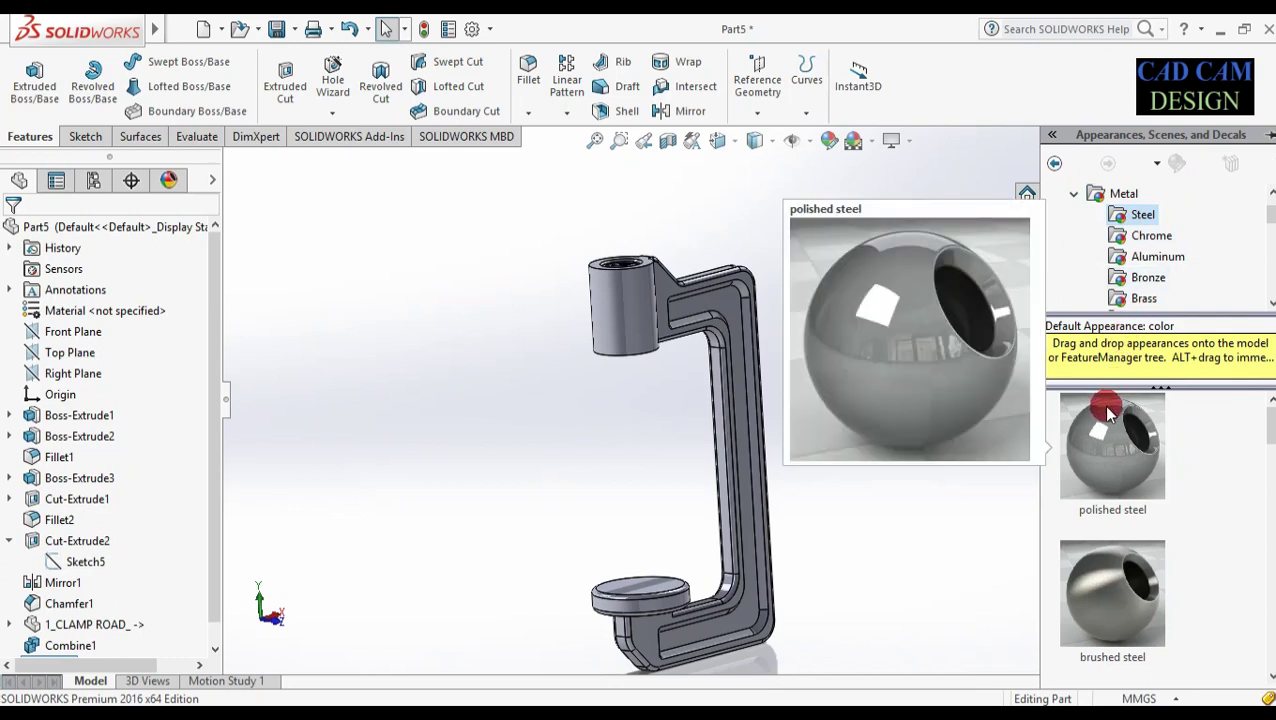
drag(1117, 447, 621, 307)
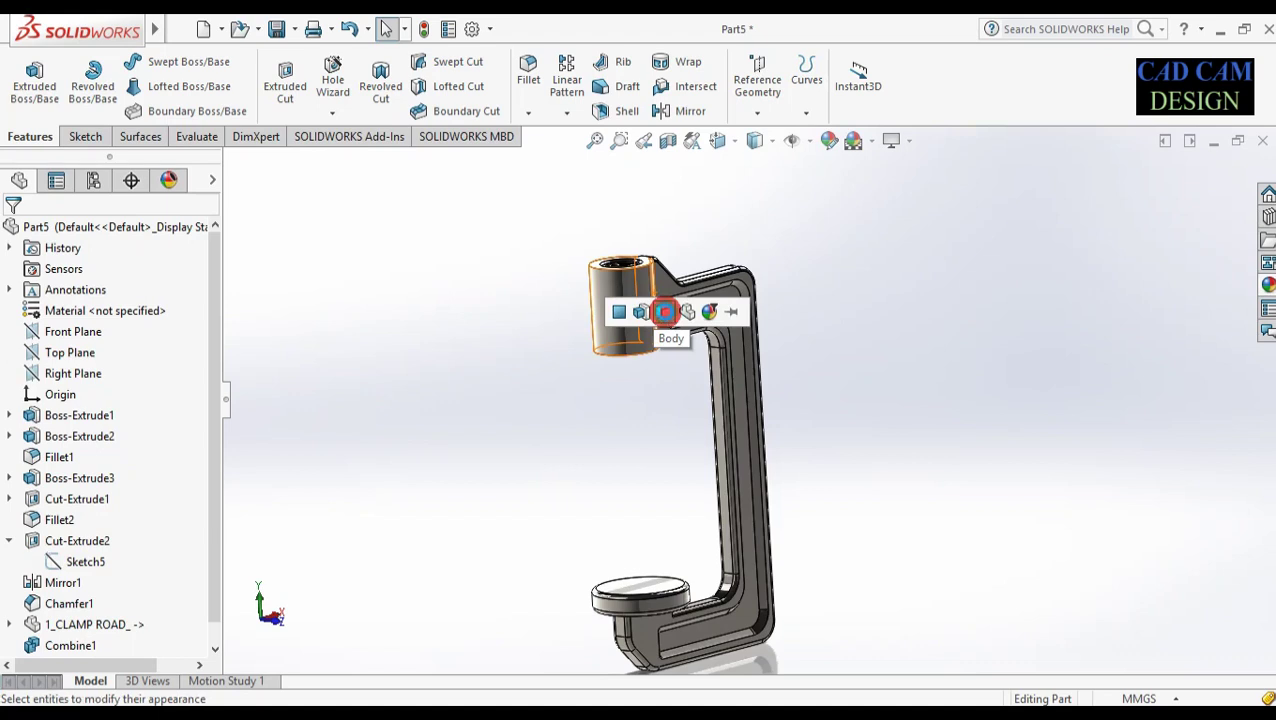
click(665, 312)
- Apply the polished gold appearance from the Metal > Gold category to the whole fillet feature along the frame's profile edges
click(1267, 285)
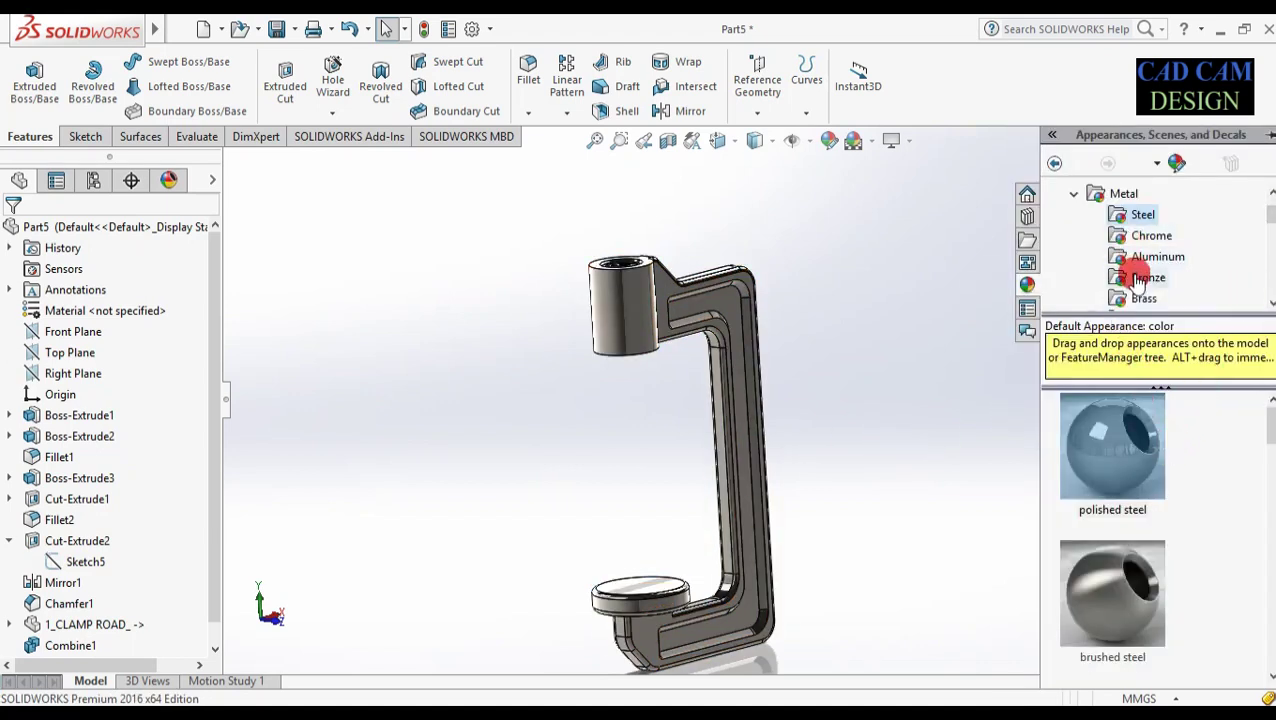
scroll(1147, 285, down, 1)
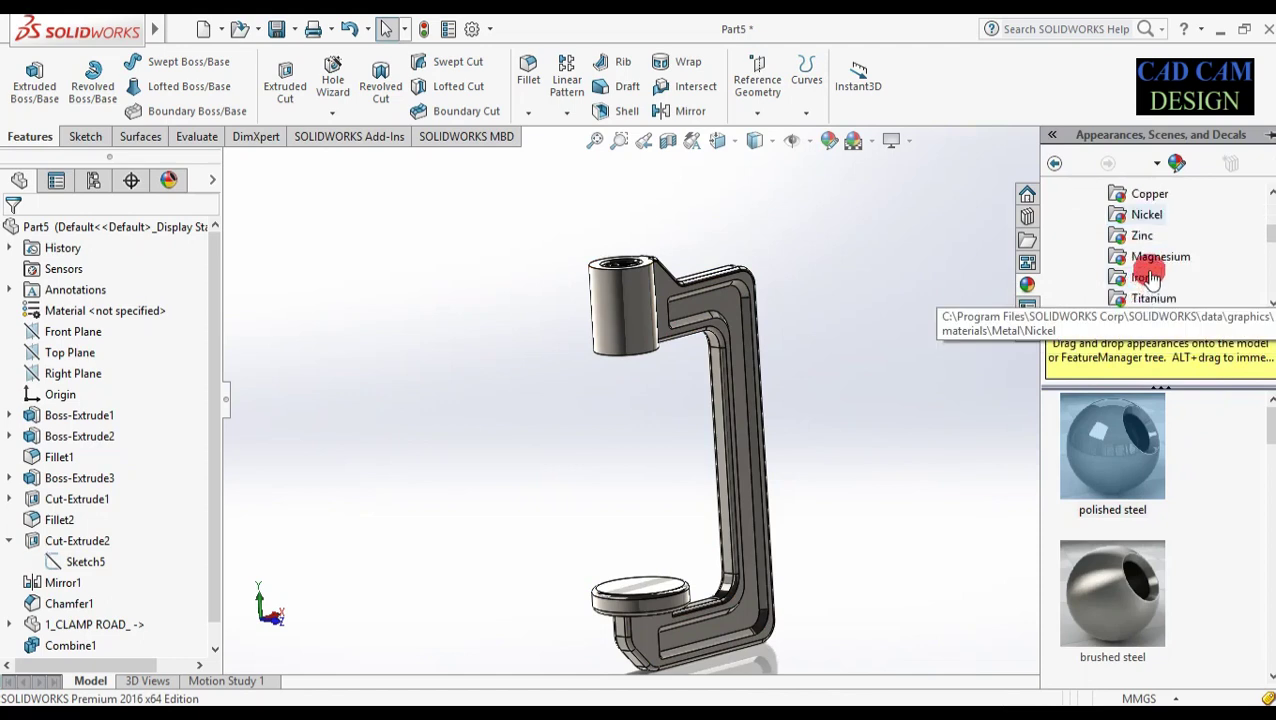
scroll(1145, 292, down, 1)
click(1145, 222)
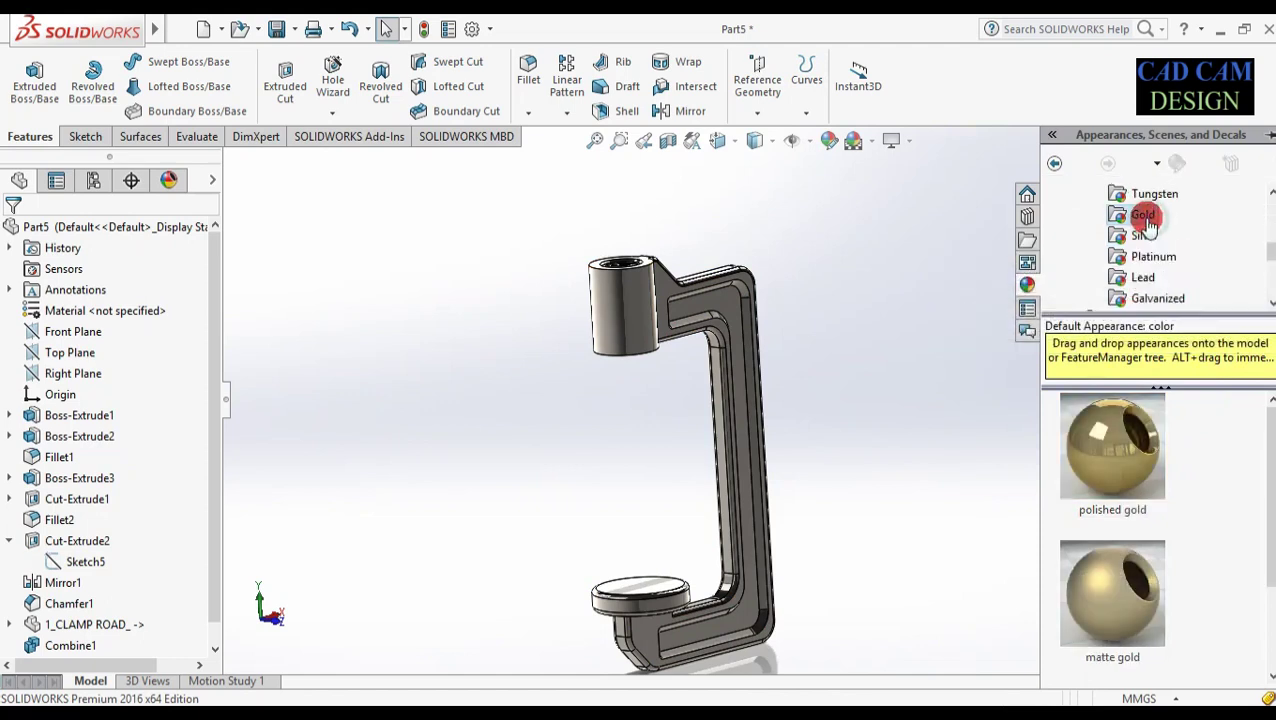
scroll(700, 260, down, 5)
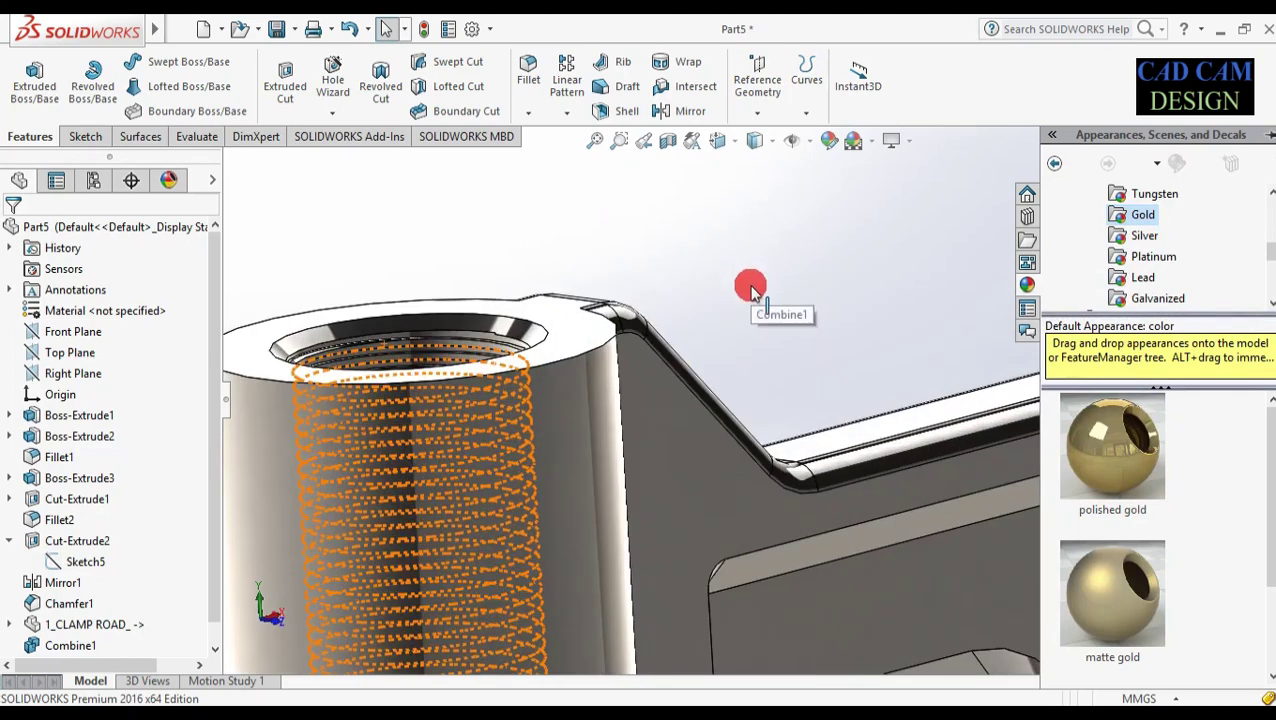
middle_drag(728, 341, 760, 425)
drag(1105, 442, 616, 421)
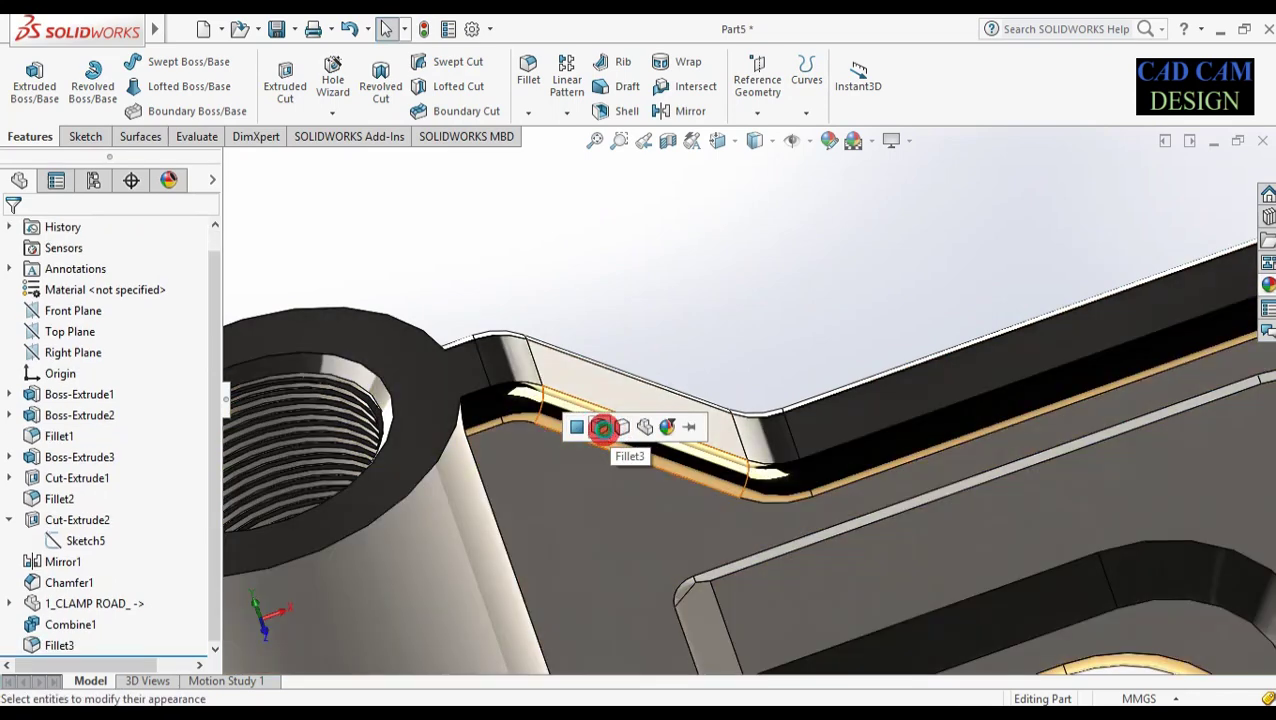
click(602, 427)
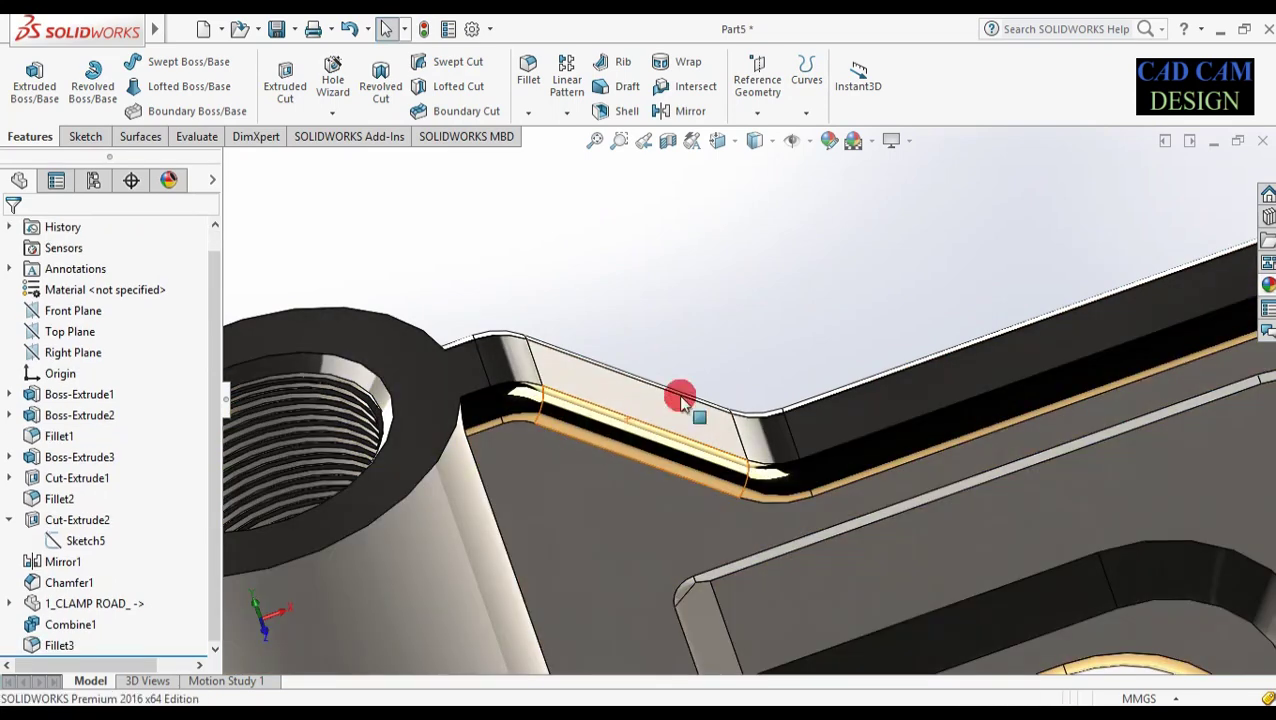
- Apply the polished gold appearance to the entire cut-extruded recess on the frame's side
scroll(749, 359, up, 5)
middle_drag(825, 313, 884, 444)
scroll(830, 398, down, 7)
scroll(797, 450, up, 3)
middle_drag(749, 433, 775, 420)
scroll(775, 420, up, 3)
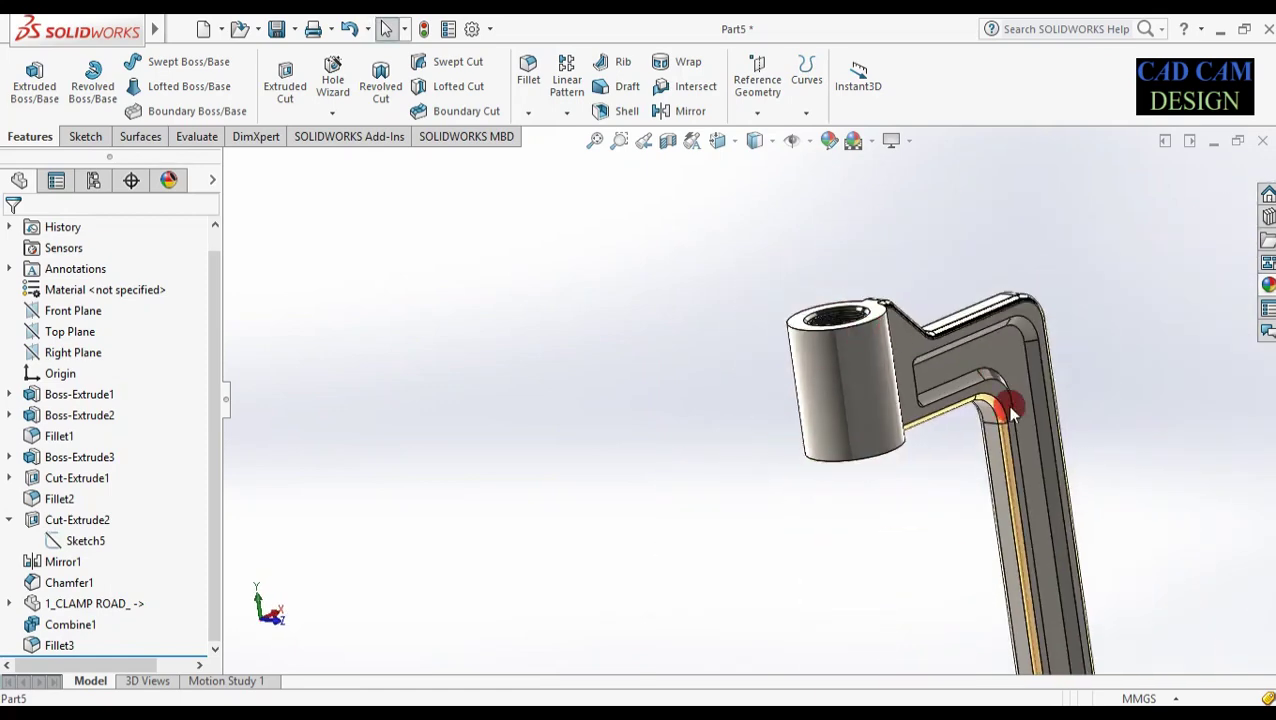
scroll(1055, 365, down, 3)
click(1268, 284)
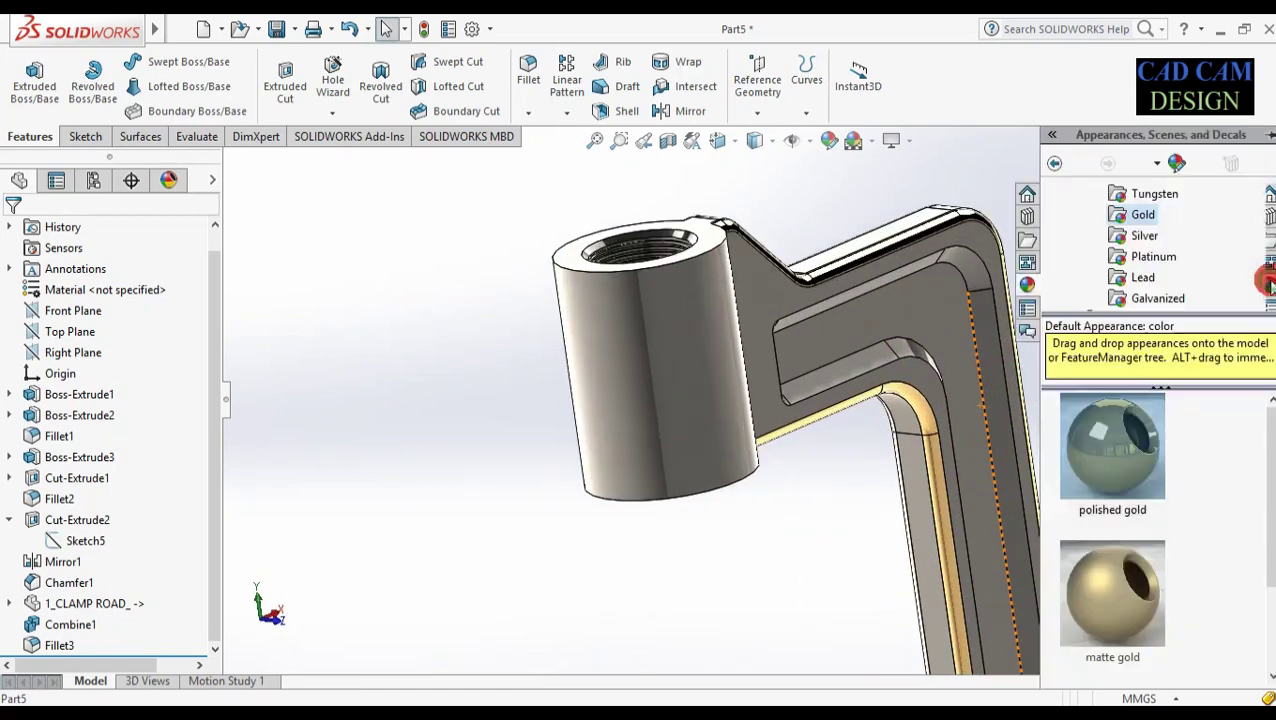
drag(1085, 466, 909, 307)
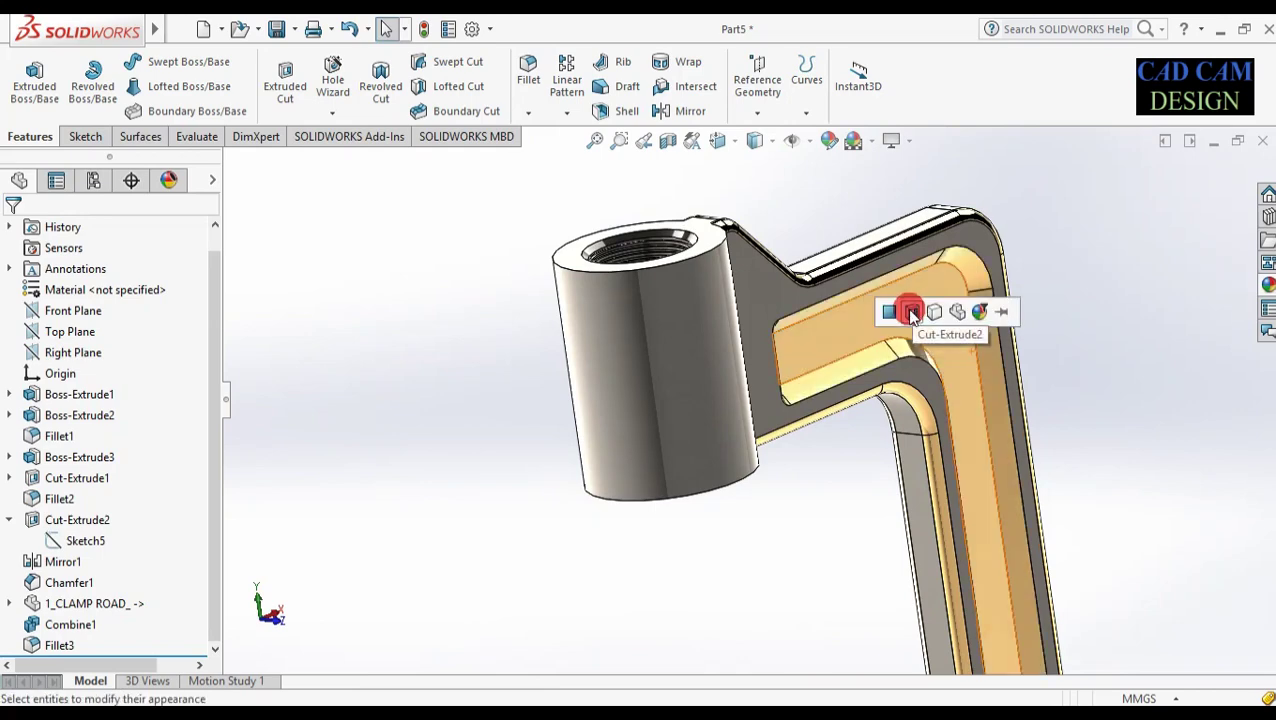
drag(911, 314, 911, 314)
- Apply the polished gold appearance to the mirrored recess on the opposite side of the frame
middle_drag(854, 356, 1116, 312)
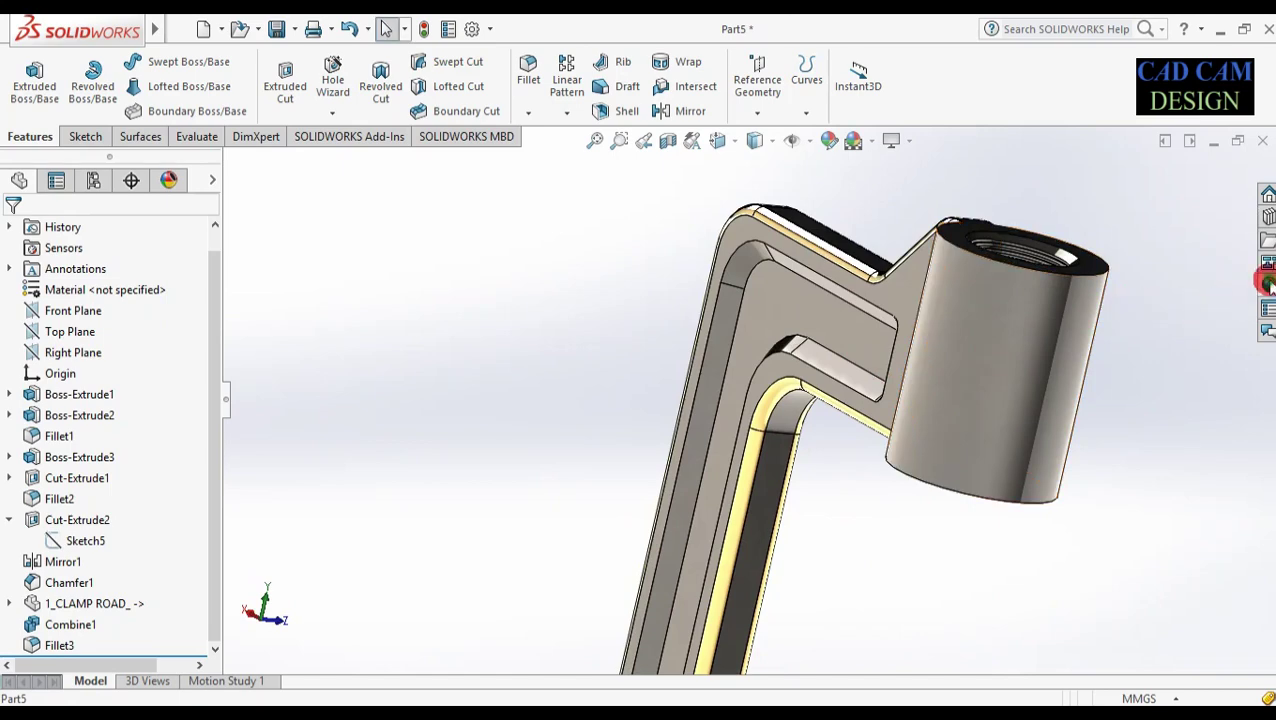
click(1268, 283)
drag(1114, 434, 820, 314)
- Examine the steel and gold finish on the frame and around the round lower pad
middle_drag(834, 478, 712, 458)
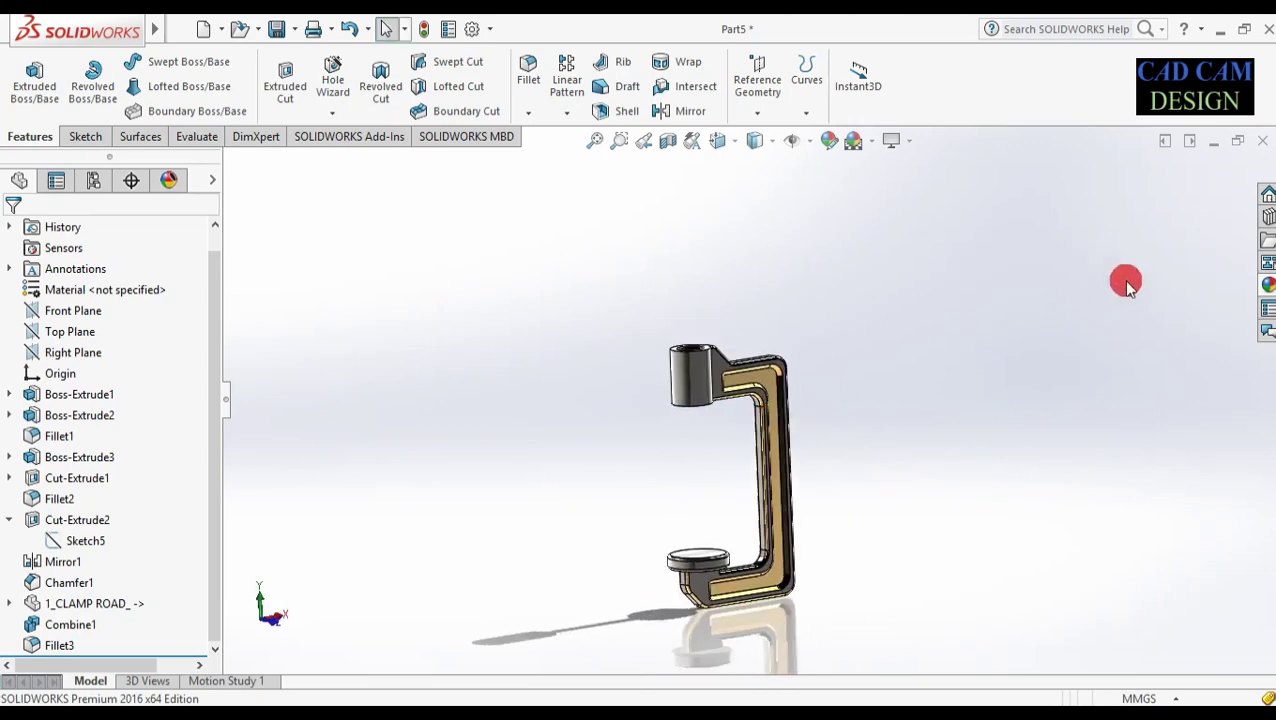
middle_drag(916, 523, 1008, 506)
scroll(750, 556, down, 6)
scroll(750, 556, down, 5)
middle_drag(705, 535, 629, 510)
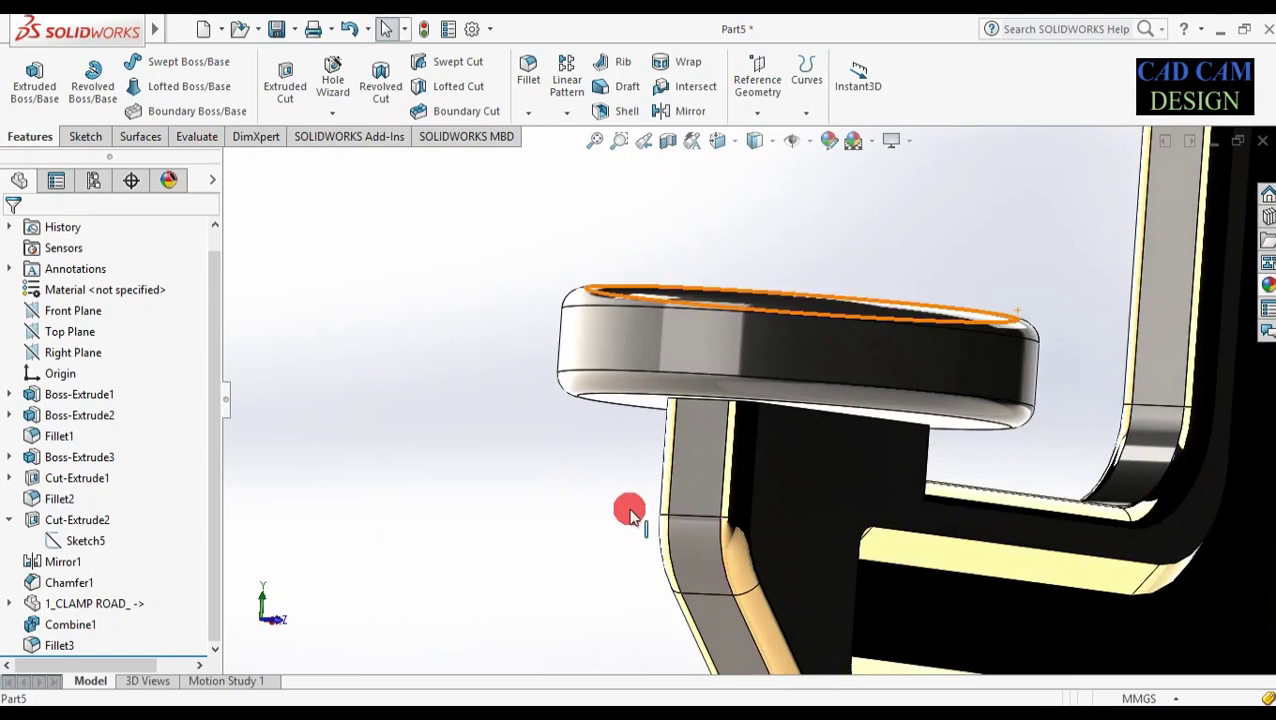
scroll(640, 485, up, 8)
mouse_move(768, 232)
middle_down()
mouse_move(743, 327)
mouse_move(780, 254)
middle_up()
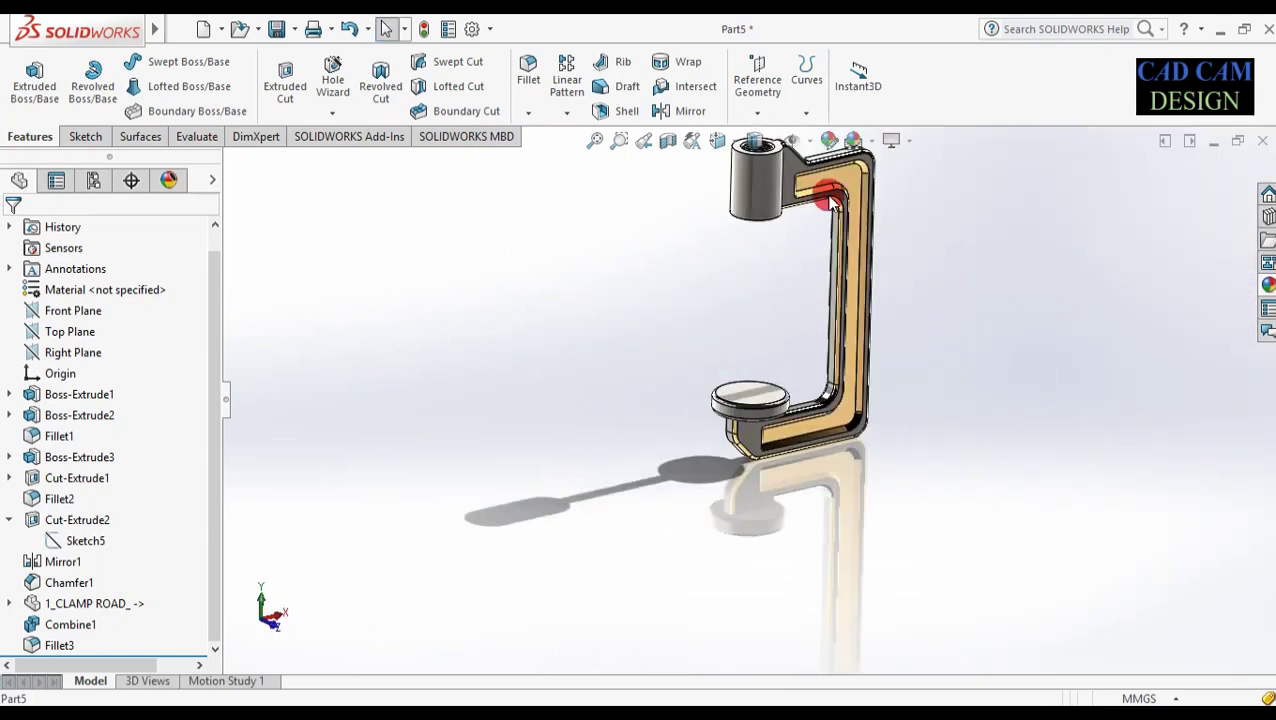
- Apply the candy apple red appearance from the Painted category to the entire clamp body
click(1266, 284)
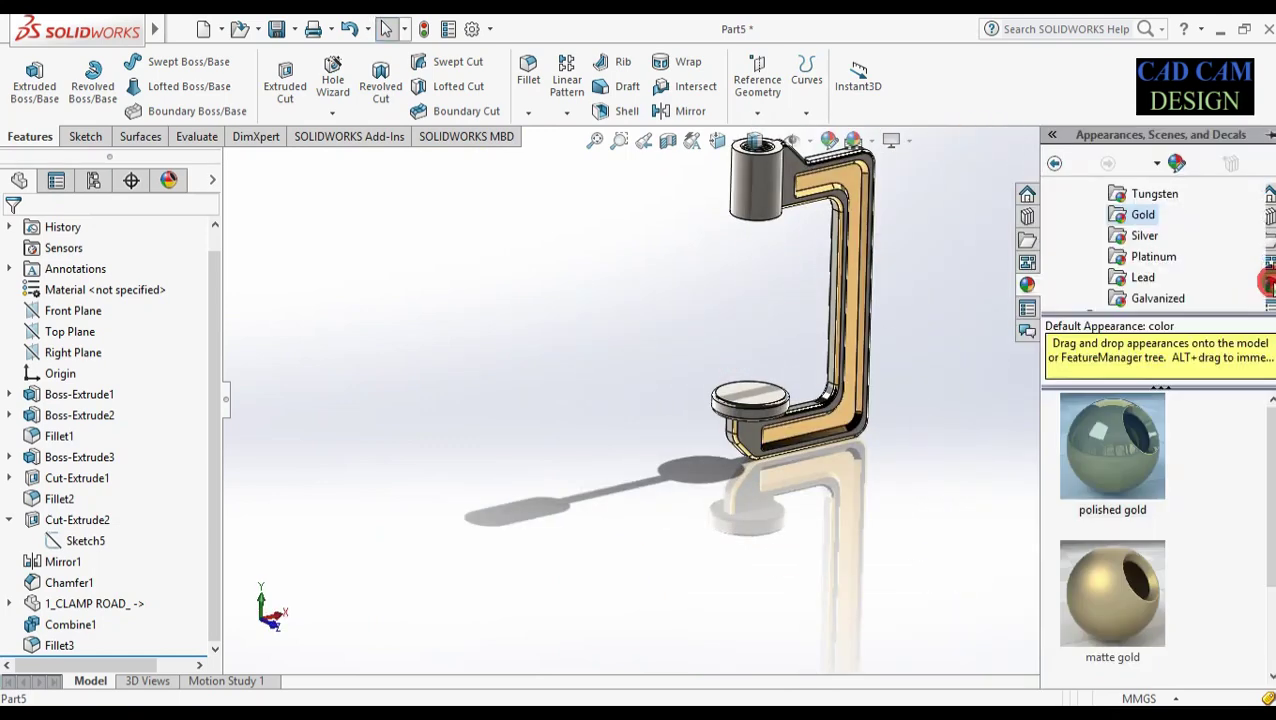
click(1137, 281)
drag(1268, 253, 1270, 264)
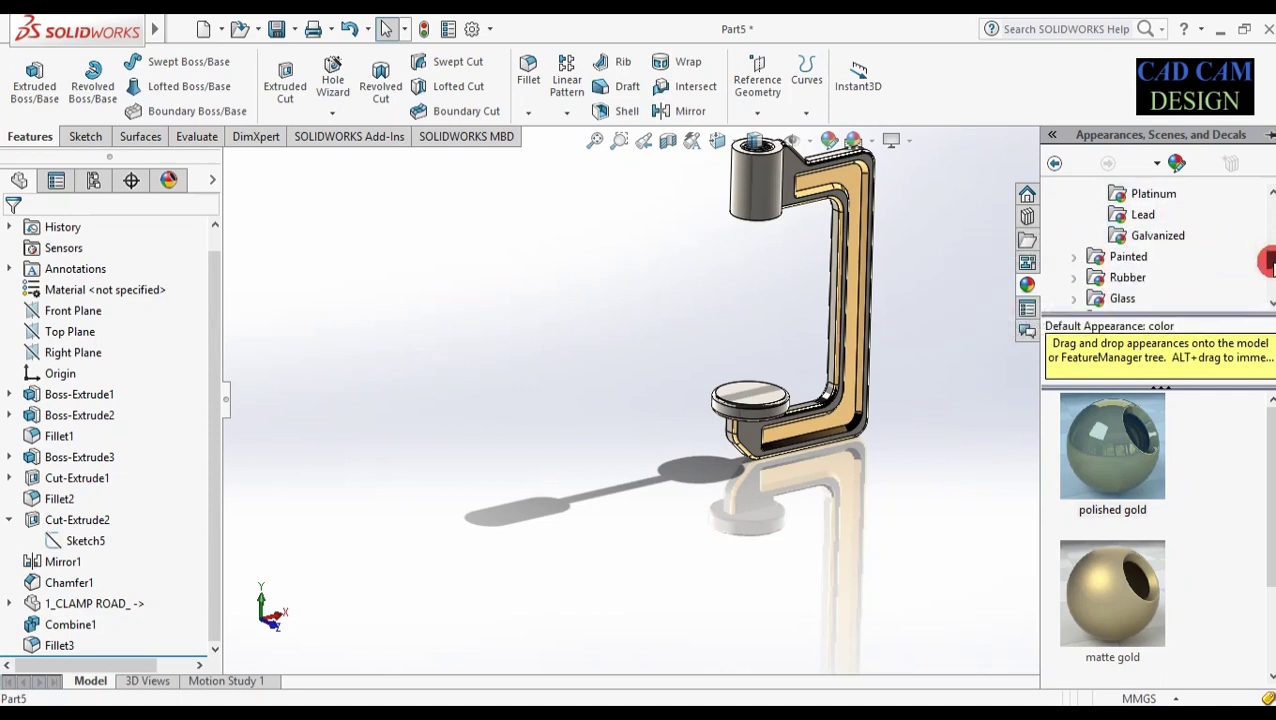
click(1116, 257)
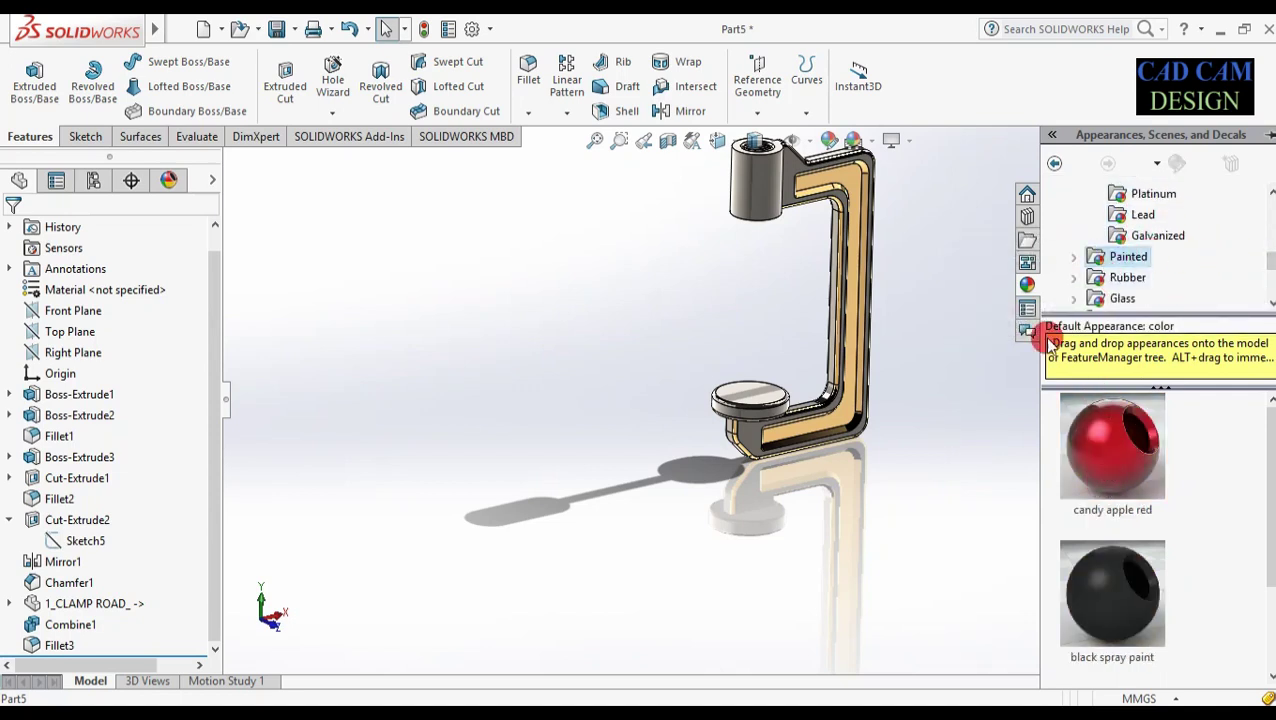
drag(1112, 445, 727, 283)
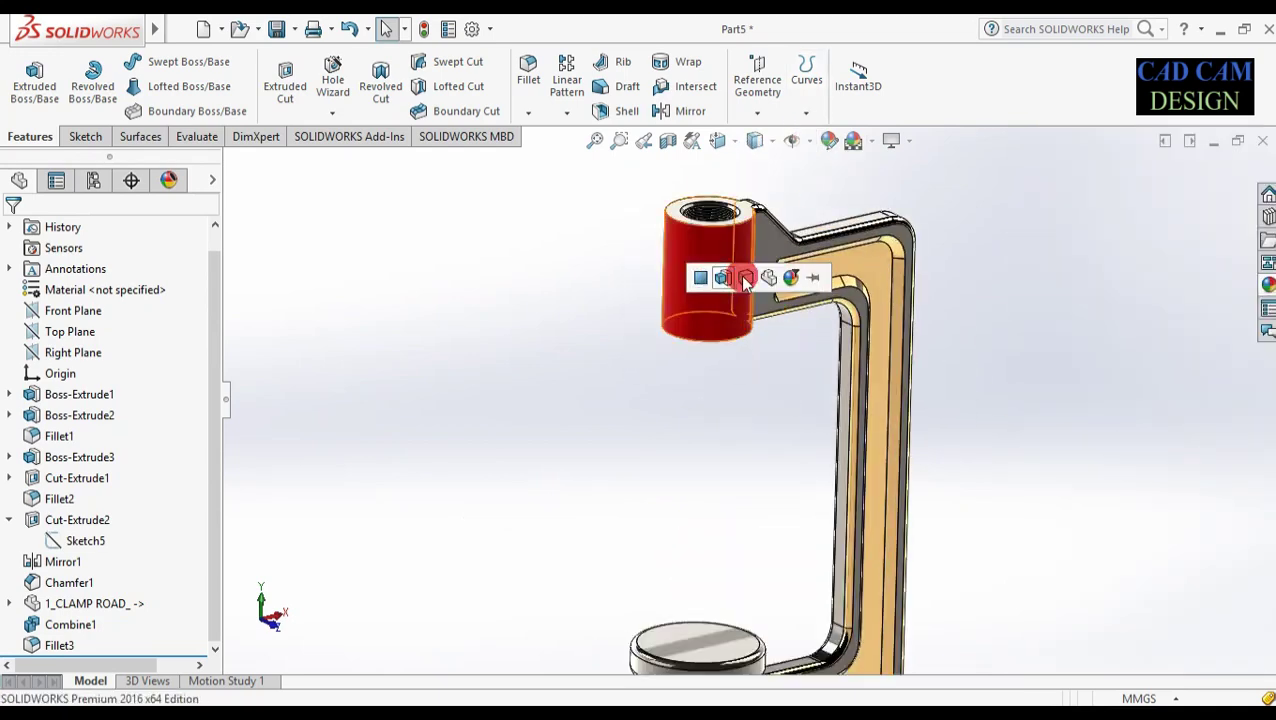
click(748, 279)
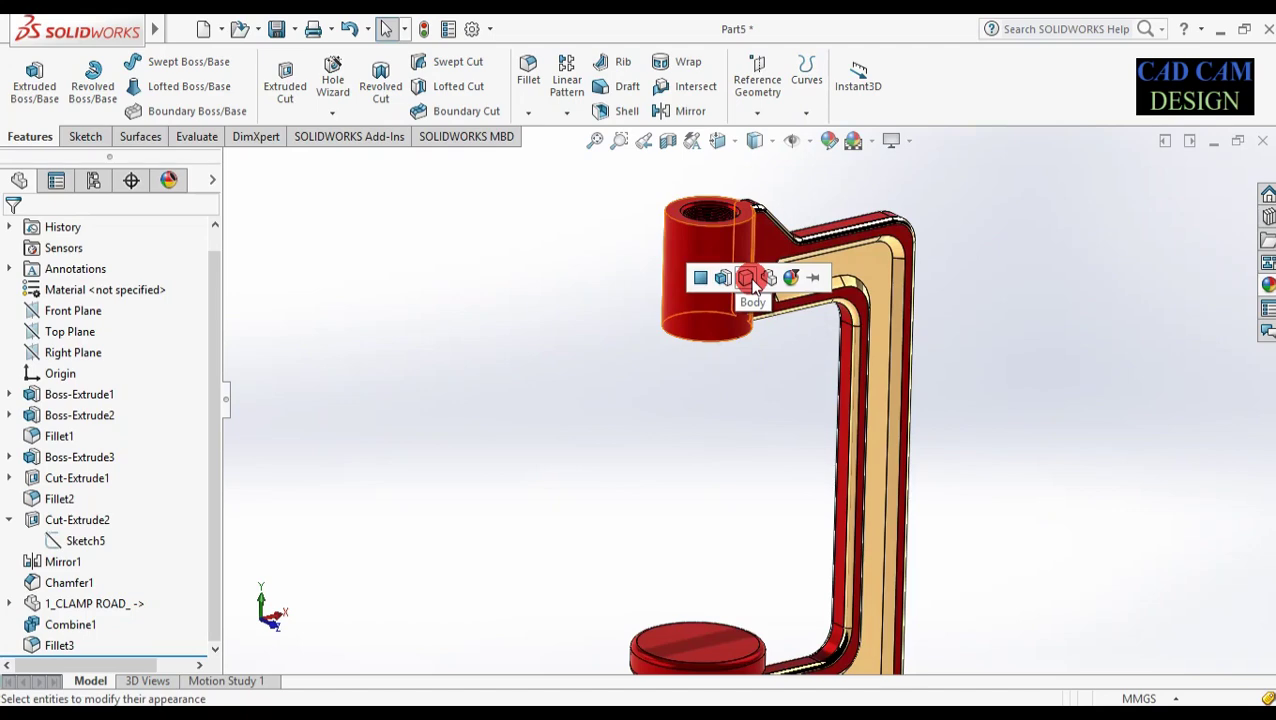
click(707, 383)
- Apply the aluminum powdercoat appearance from the Painted category to the internal thread face of the boss
middle_drag(704, 381, 749, 352)
scroll(689, 368, up, 3)
scroll(737, 300, down, 5)
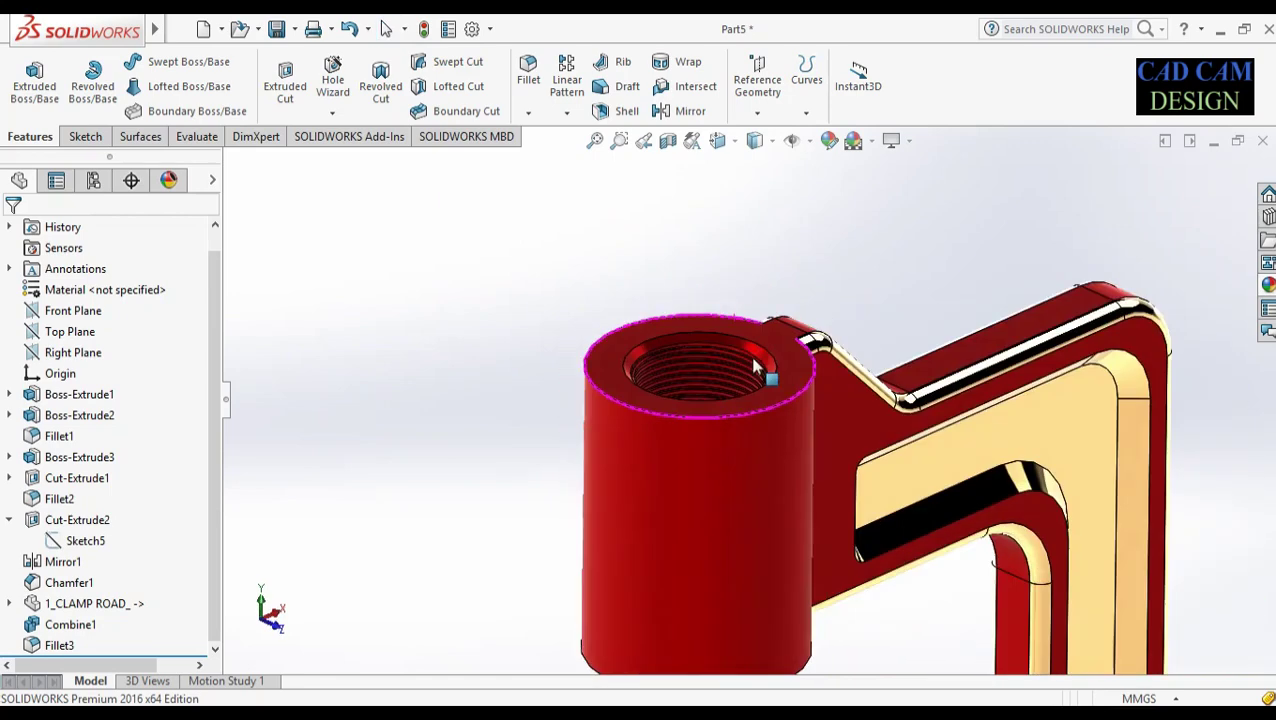
click(1268, 285)
scroll(1140, 497, down, 2)
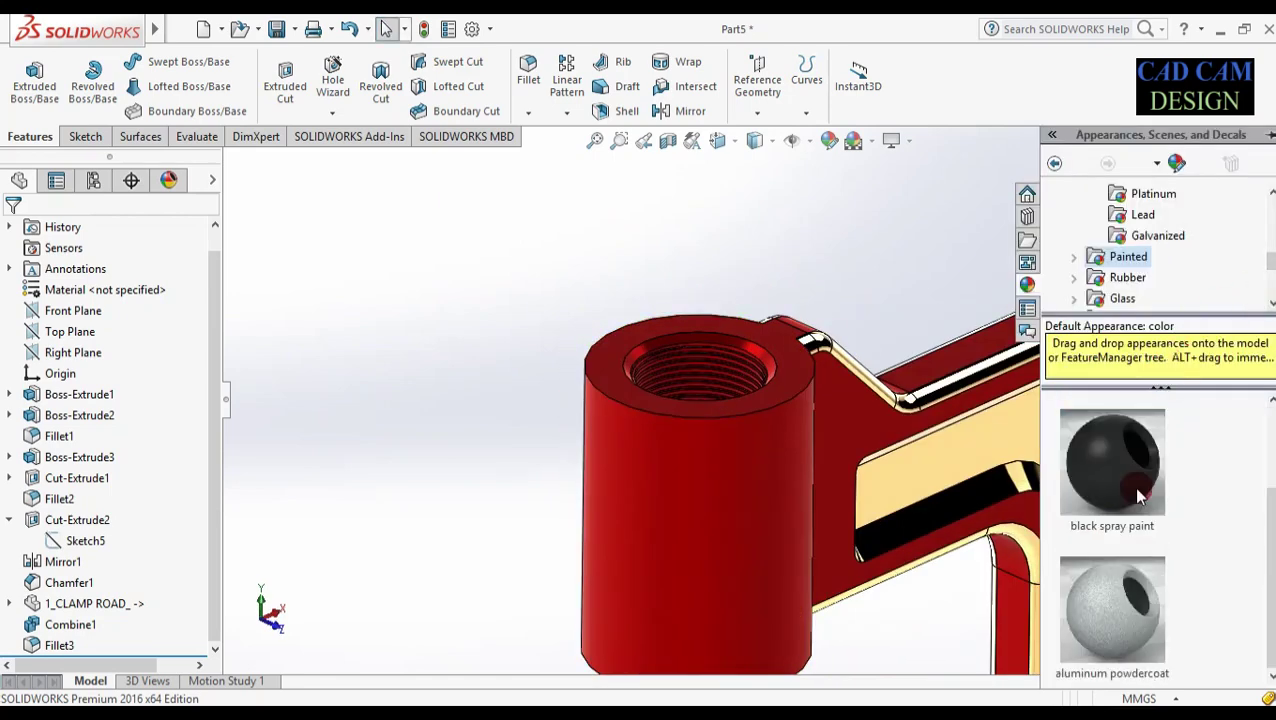
drag(1112, 614, 697, 355)
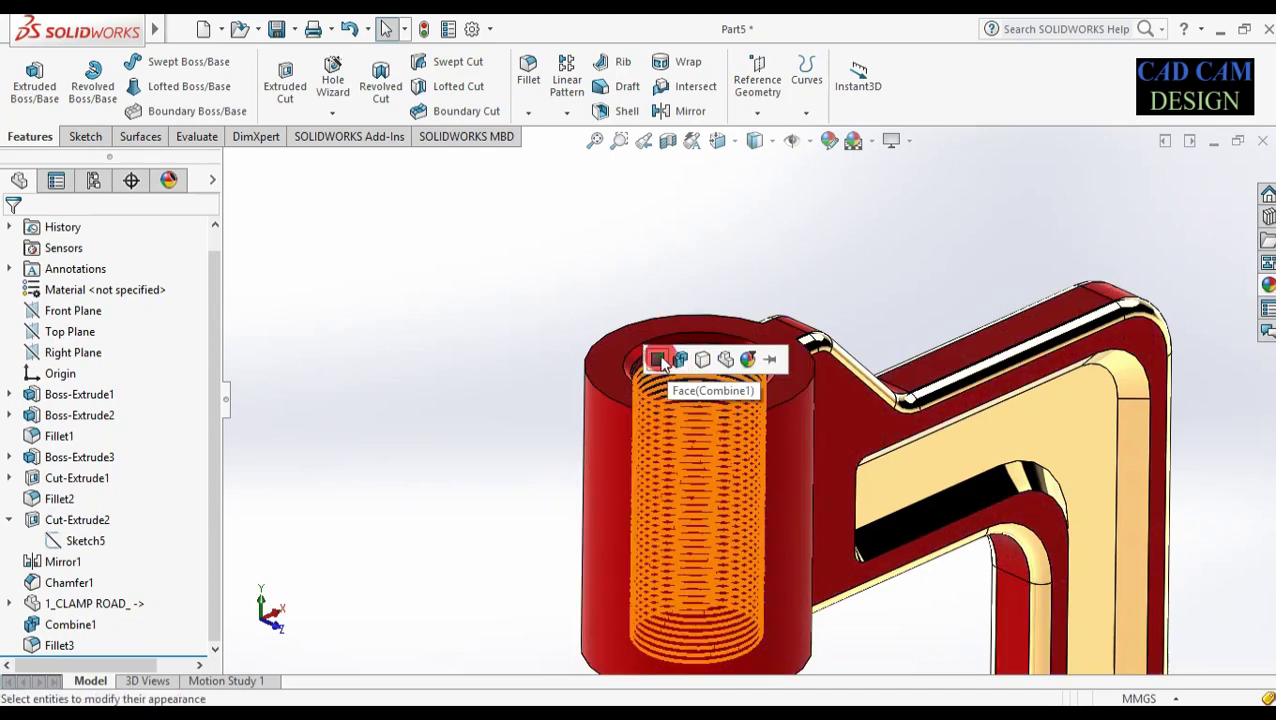
click(659, 358)
- Apply the aluminum powdercoat appearance to the chamfer face at the boss's upper opening
click(1266, 304)
drag(1130, 592, 715, 338)
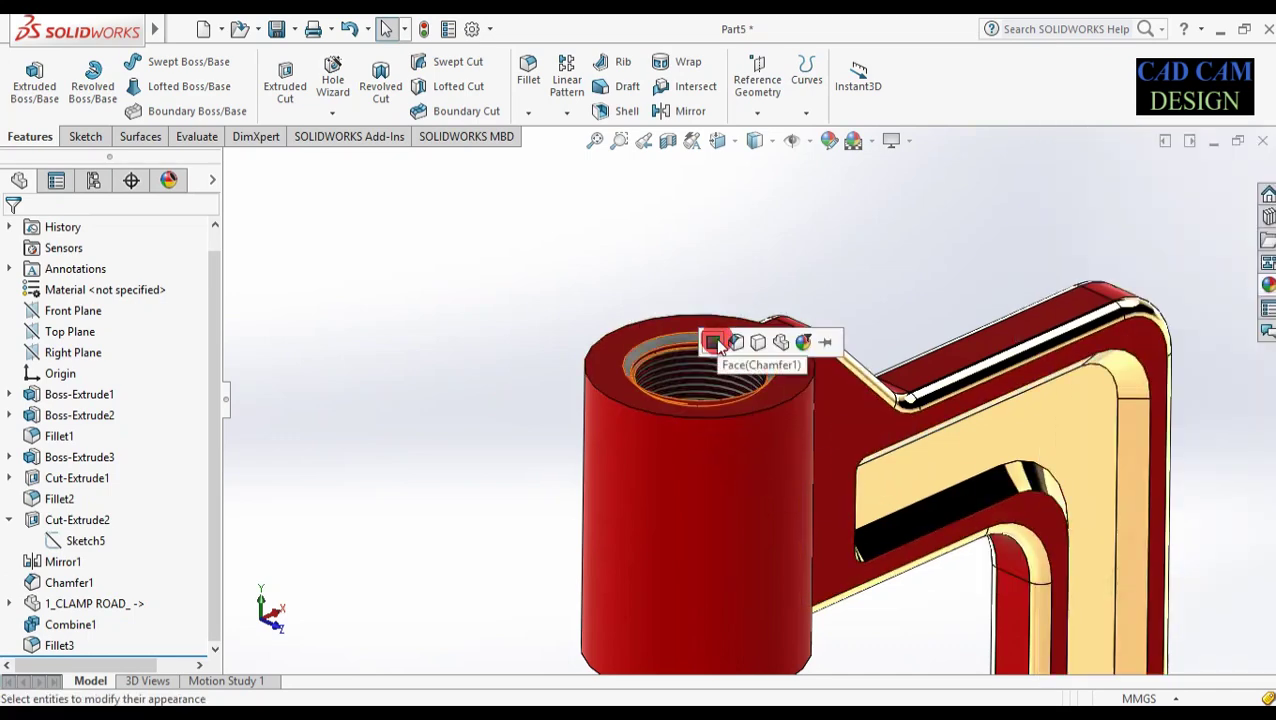
click(713, 342)
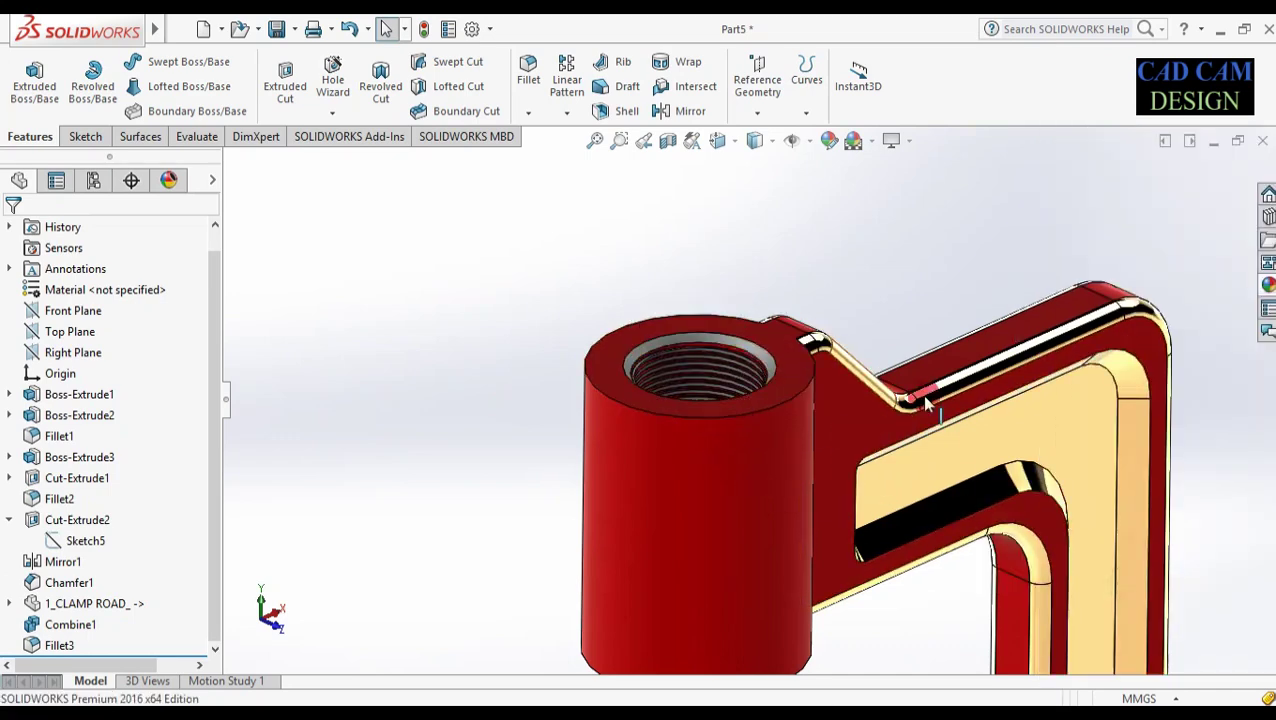
click(1268, 286)
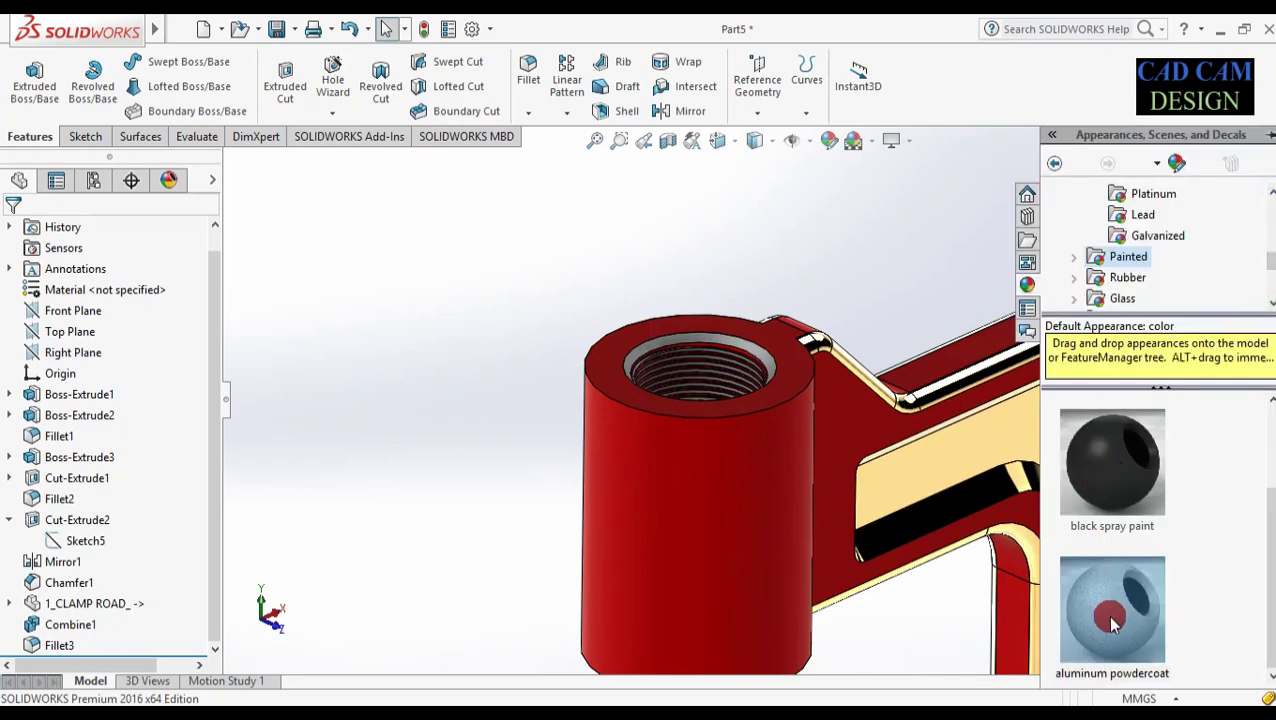
middle_drag(1020, 507, 910, 305)
drag(1108, 620, 806, 441)
- Apply the aluminum powdercoat appearance to the red thread face just below the boss's chamfer
scroll(796, 392, up, 2)
middle_drag(800, 370, 749, 492)
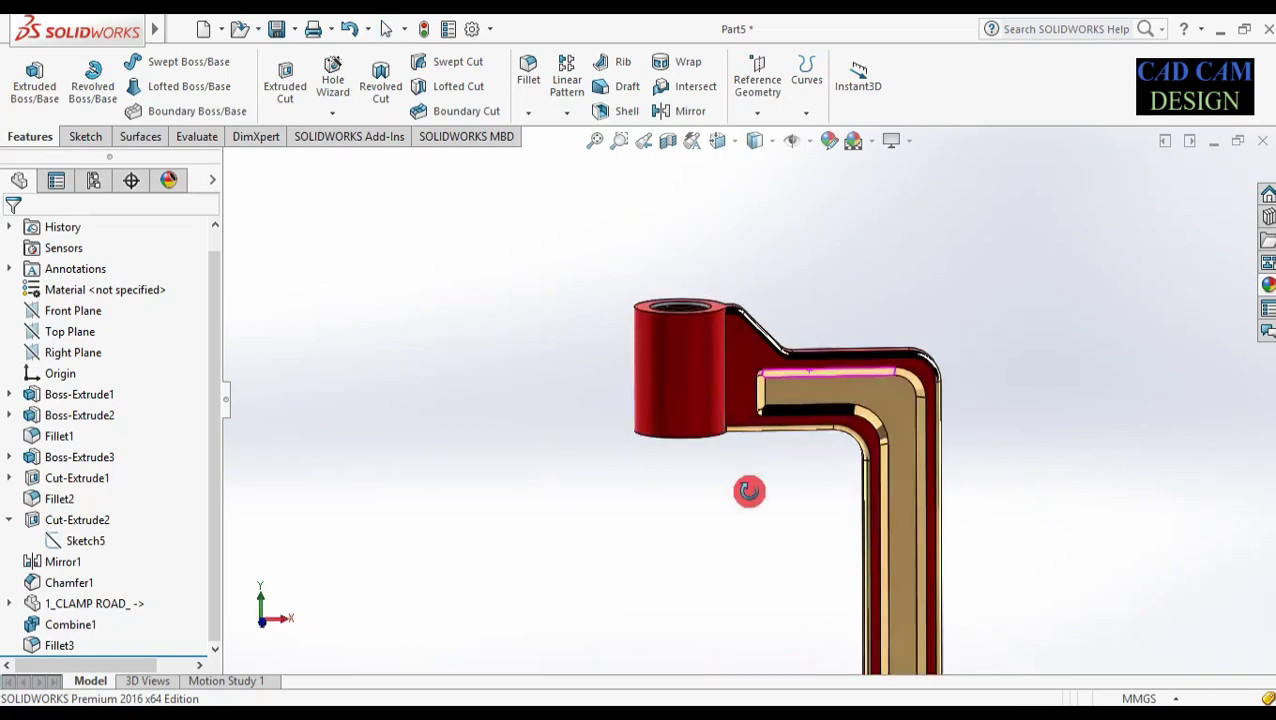
scroll(773, 308, down, 3)
middle_drag(680, 390, 670, 470)
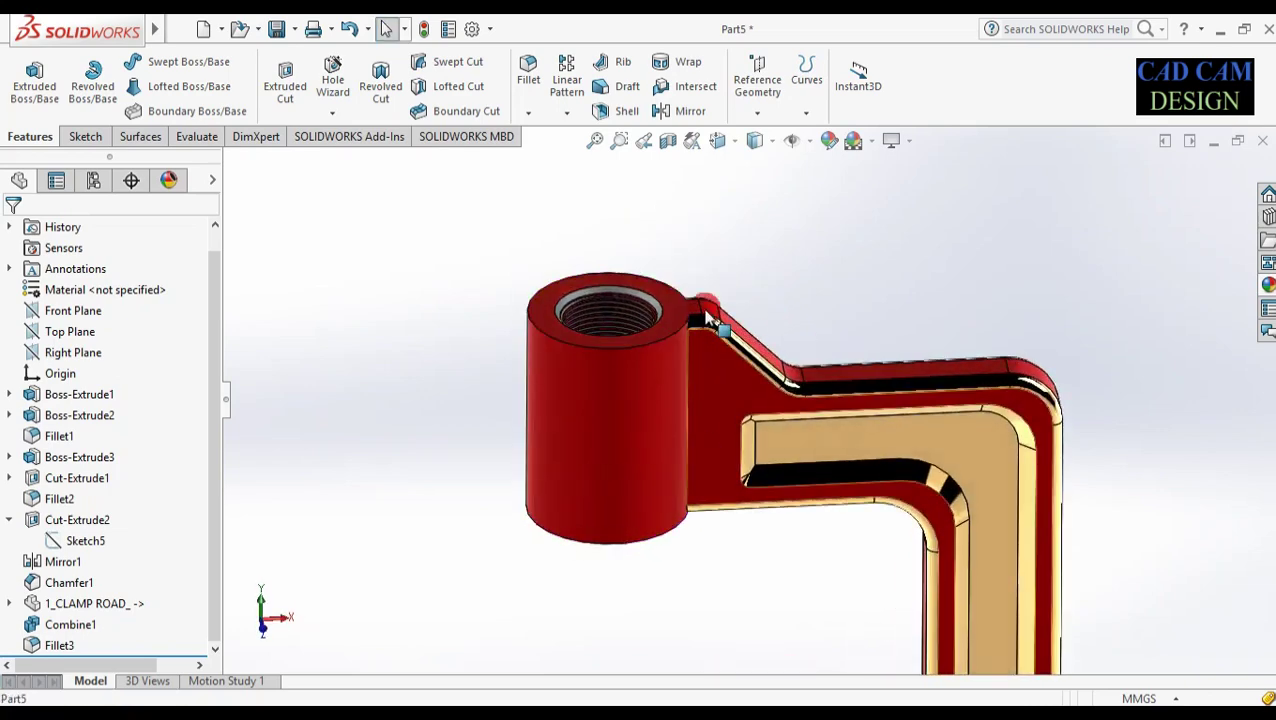
scroll(634, 332, up, 3)
scroll(634, 332, up, 5)
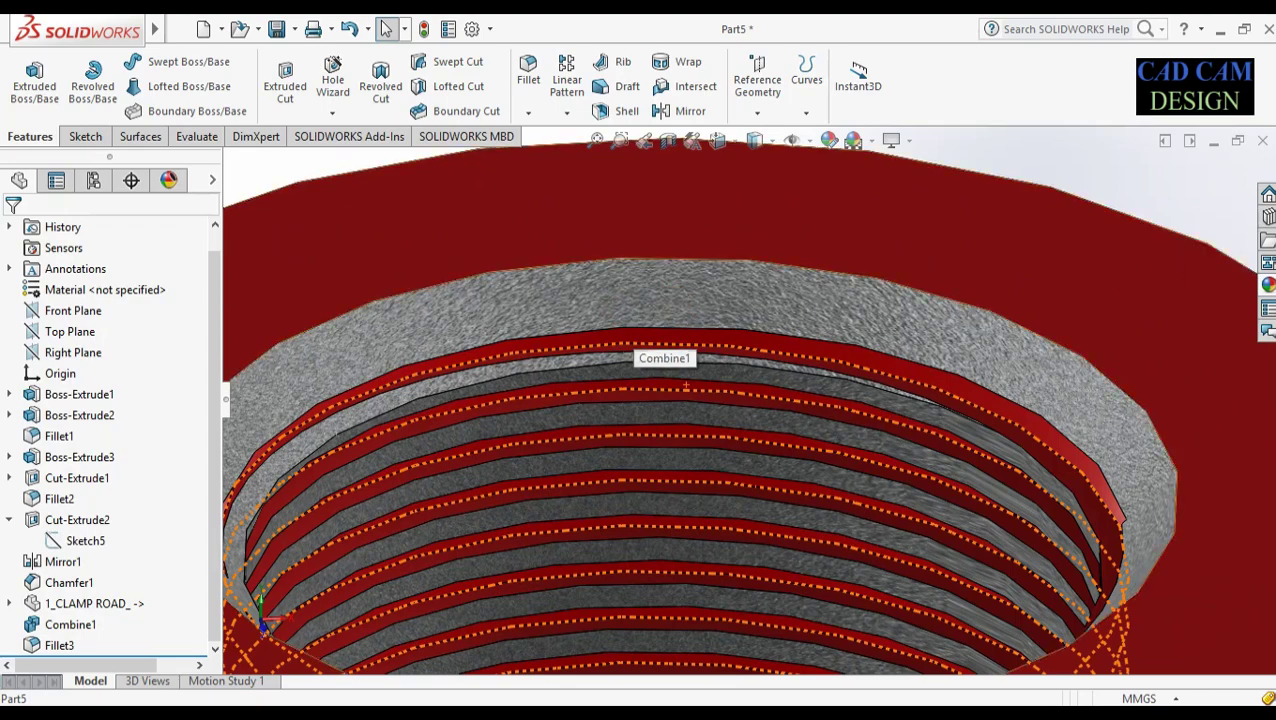
click(1268, 285)
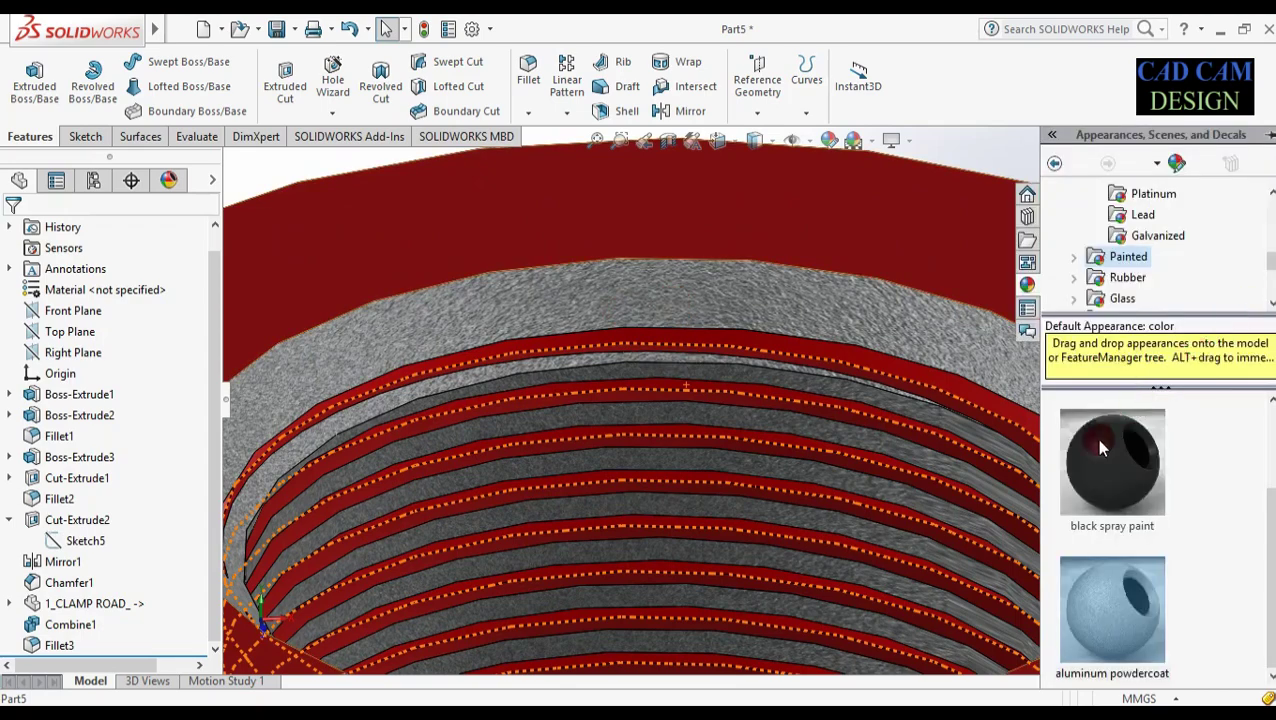
drag(1107, 580, 742, 340)
click(742, 340)
scroll(701, 368, down, 8)
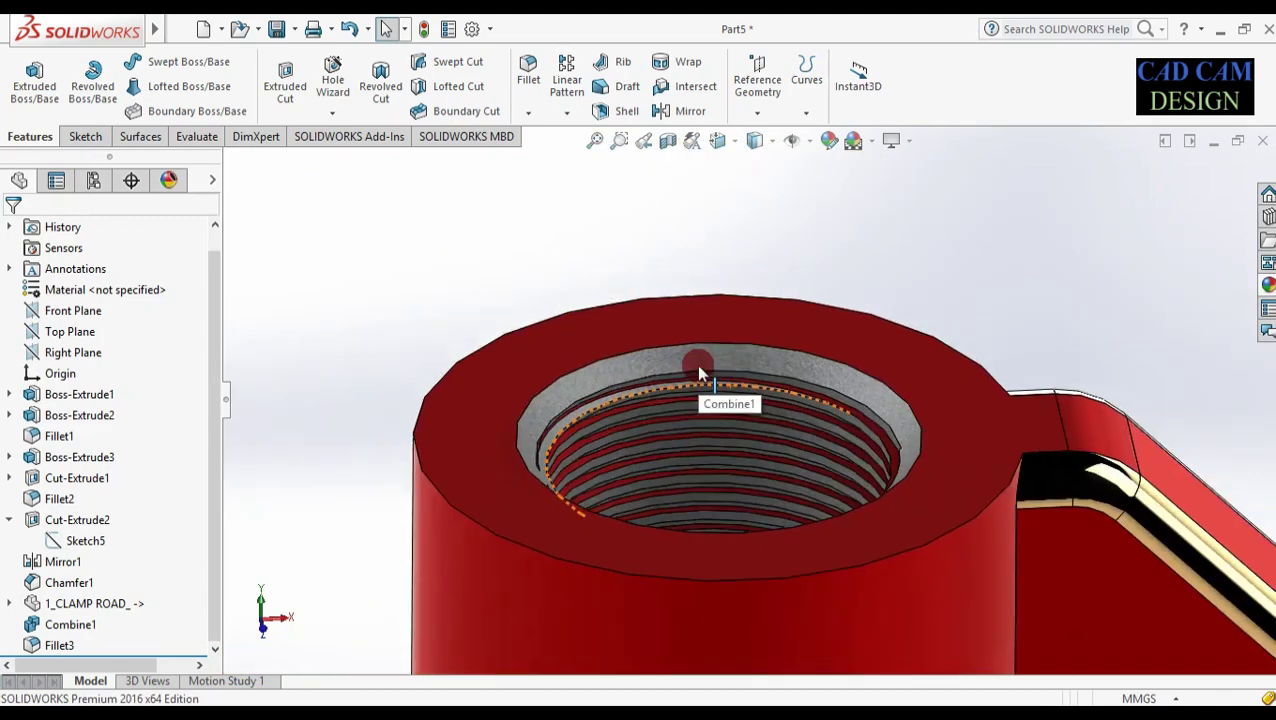
- Apply the aluminum powdercoat appearance to the upper and lower rounded edge faces of the round pad
middle_drag(700, 372, 751, 483)
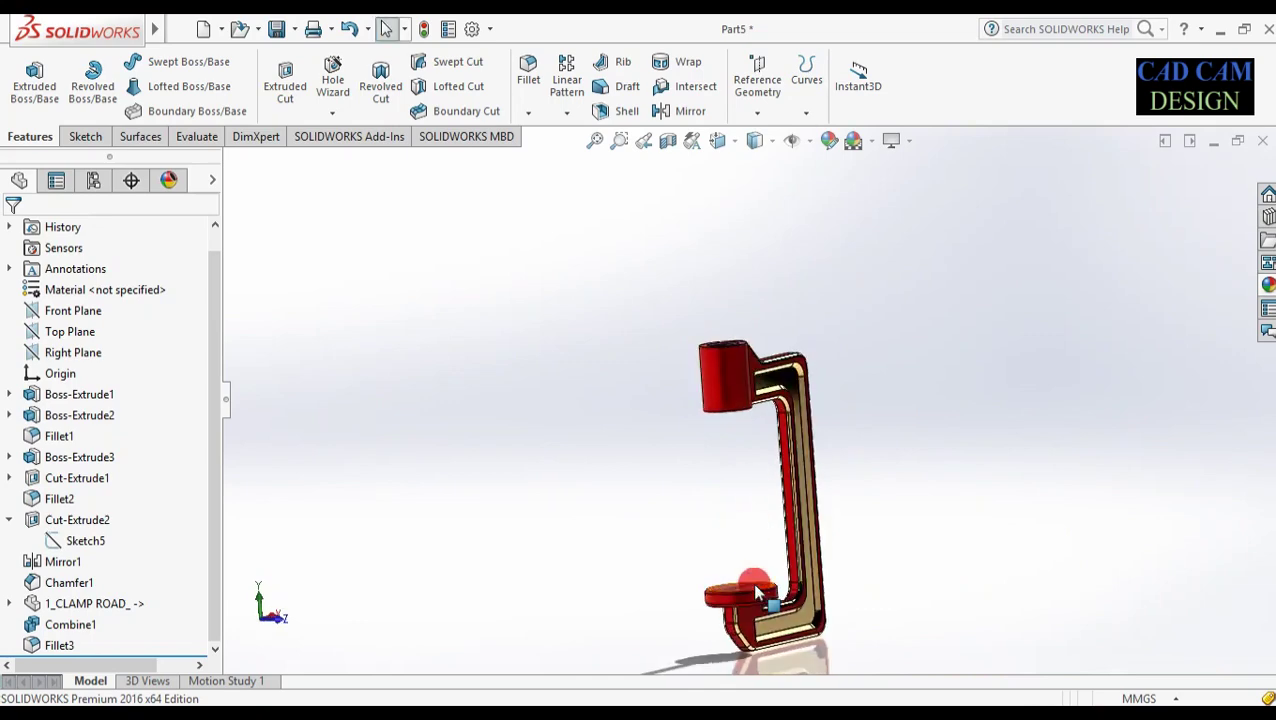
scroll(757, 594, down, 5)
click(1266, 286)
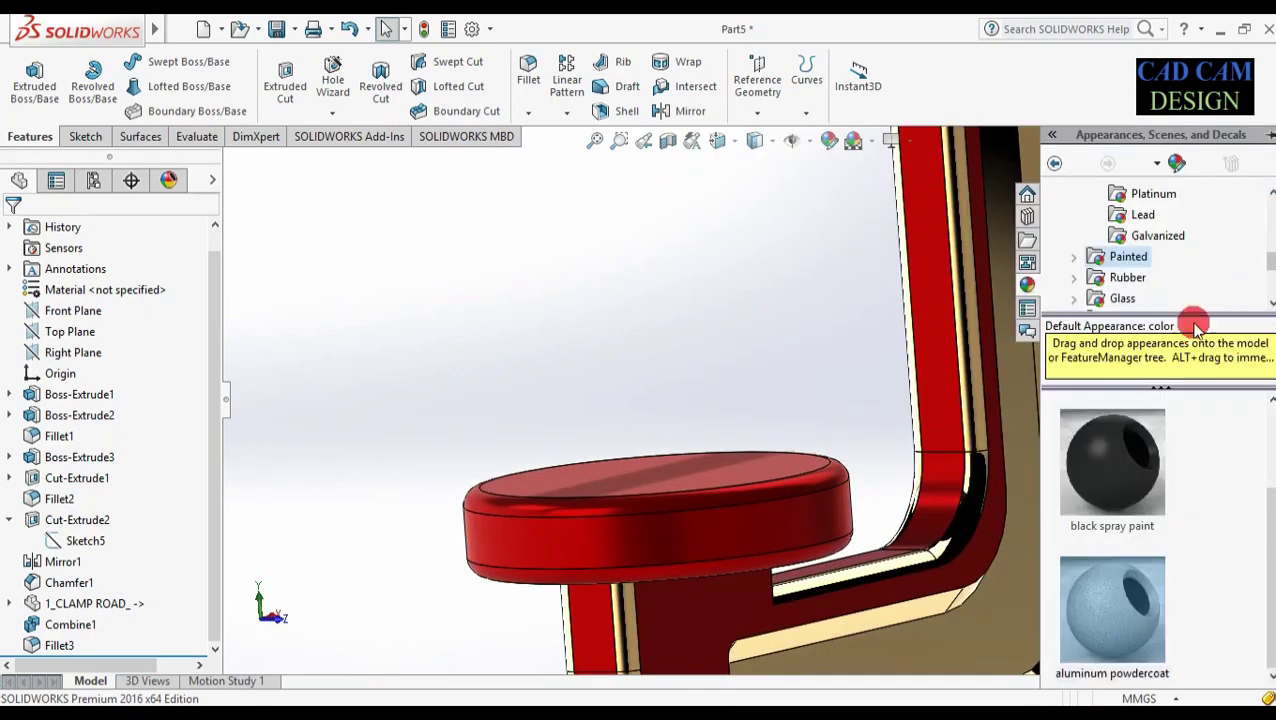
drag(1135, 567, 828, 470)
click(830, 470)
middle_drag(1131, 478, 1128, 440)
click(1258, 348)
drag(1104, 582, 847, 396)
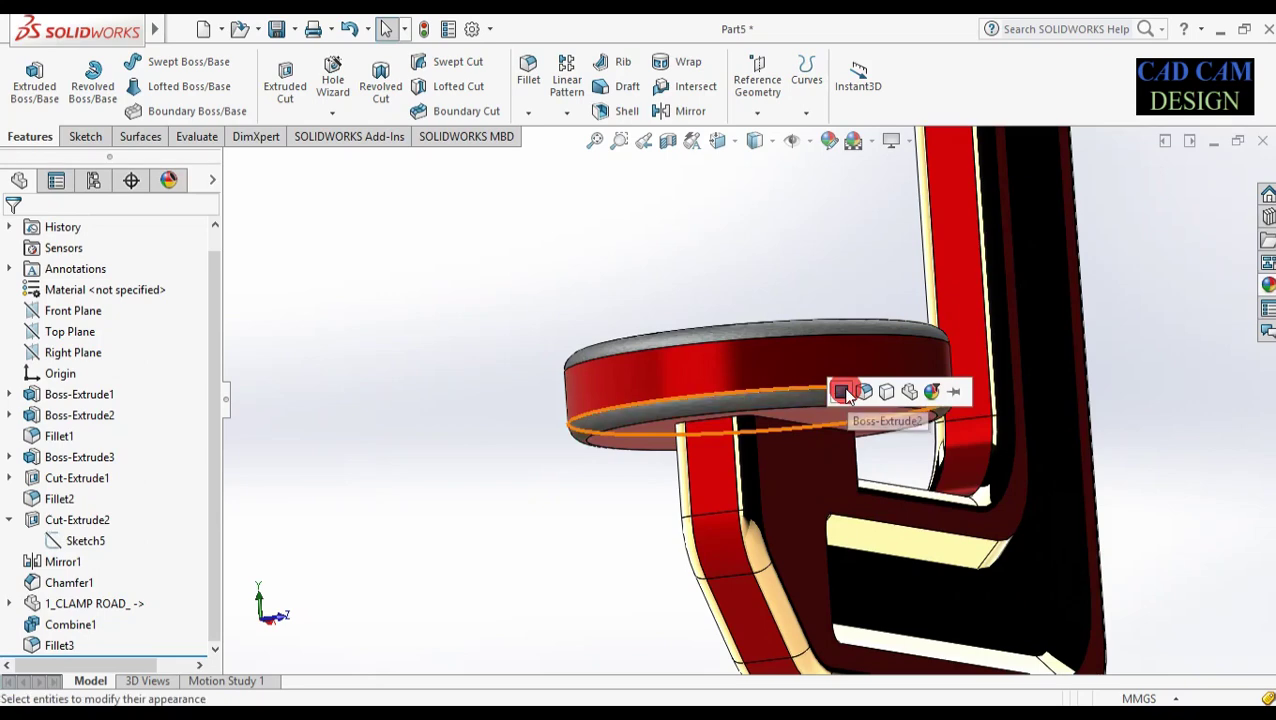
click(841, 391)
- Examine the red, gold and powdercoat finish on the pad, the frame and the threaded boss from several angles
middle_drag(524, 254, 490, 339)
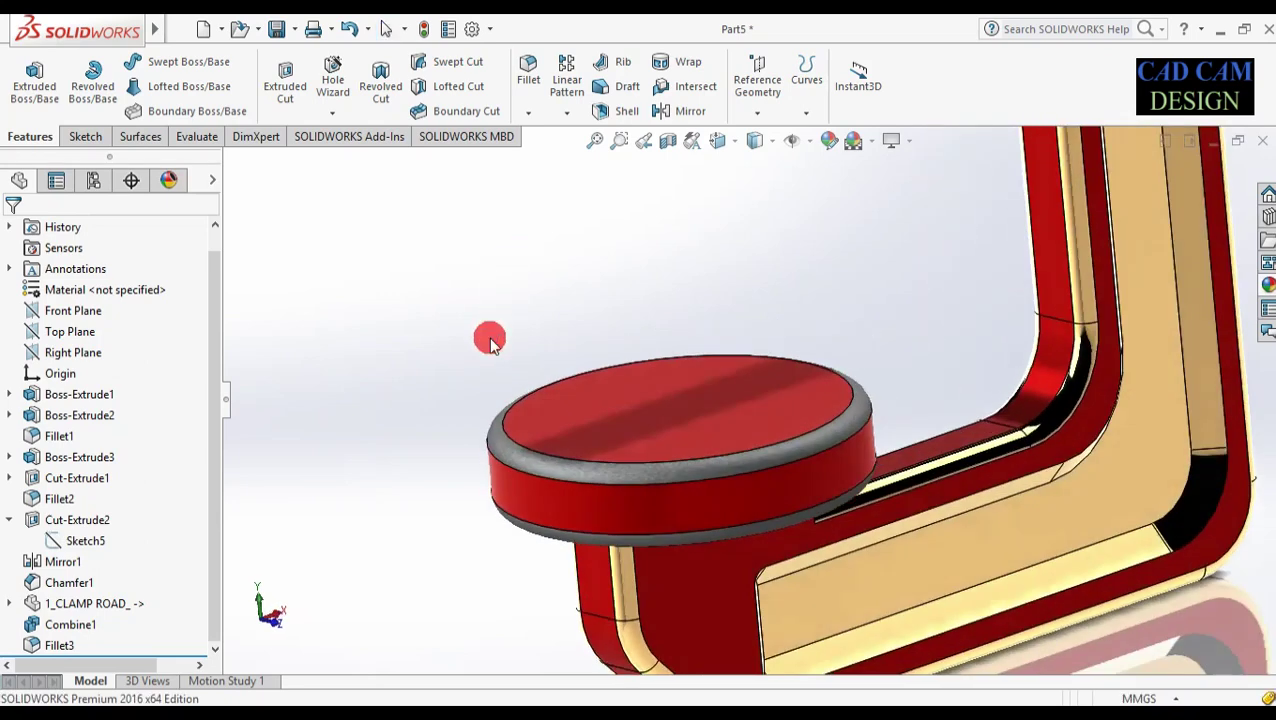
scroll(544, 299, up, 7)
middle_drag(621, 239, 649, 223)
scroll(781, 173, up, 3)
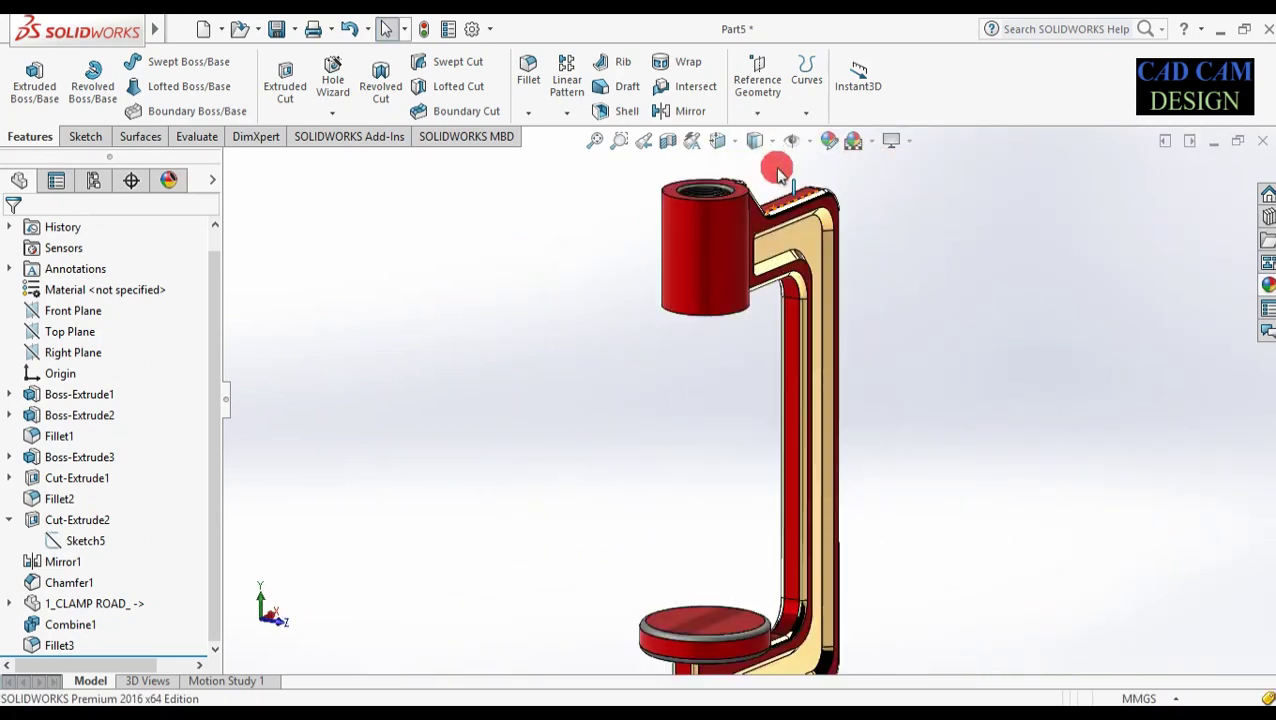
middle_drag(682, 454, 609, 438)
scroll(649, 447, up, 4)
scroll(649, 373, down, 3)
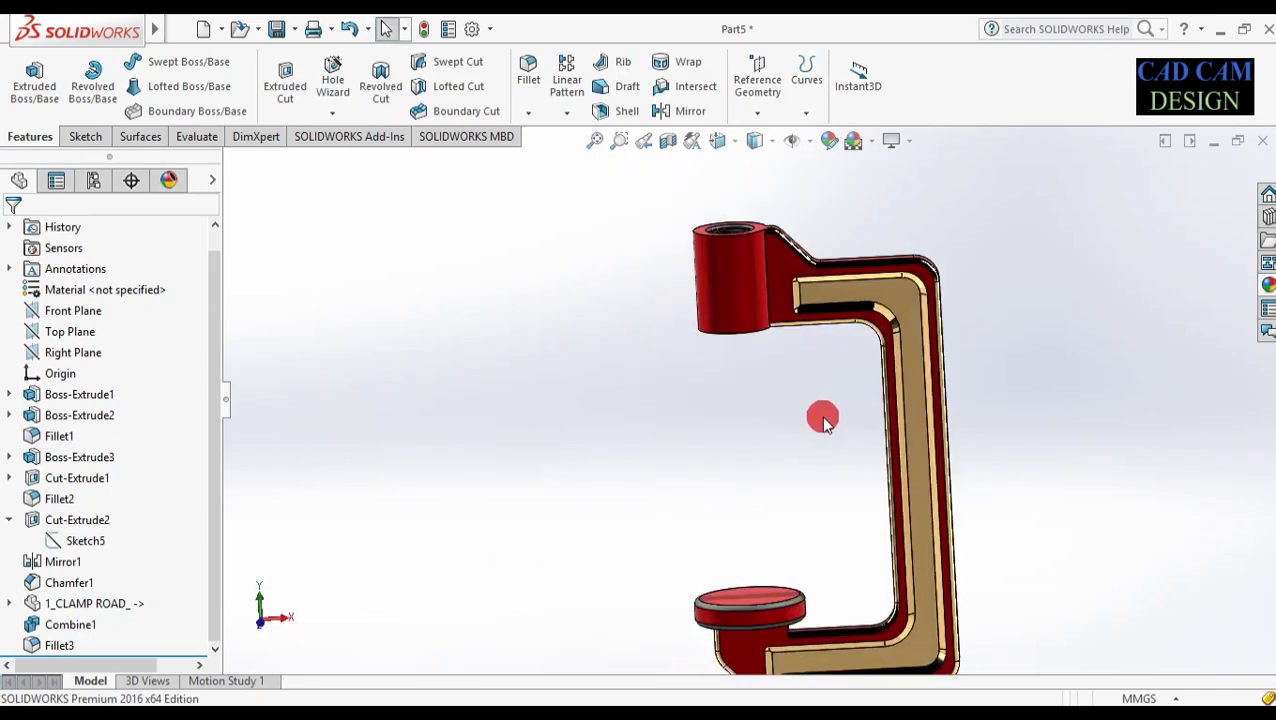
scroll(823, 420, up, 2)
scroll(823, 448, down, 2)
middle_drag(753, 452, 872, 502)
mouse_move(826, 490)
middle_down()
mouse_move(749, 458)
mouse_move(769, 381)
mouse_move(772, 484)
mouse_move(816, 453)
mouse_move(800, 480)
mouse_move(809, 498)
middle_up()
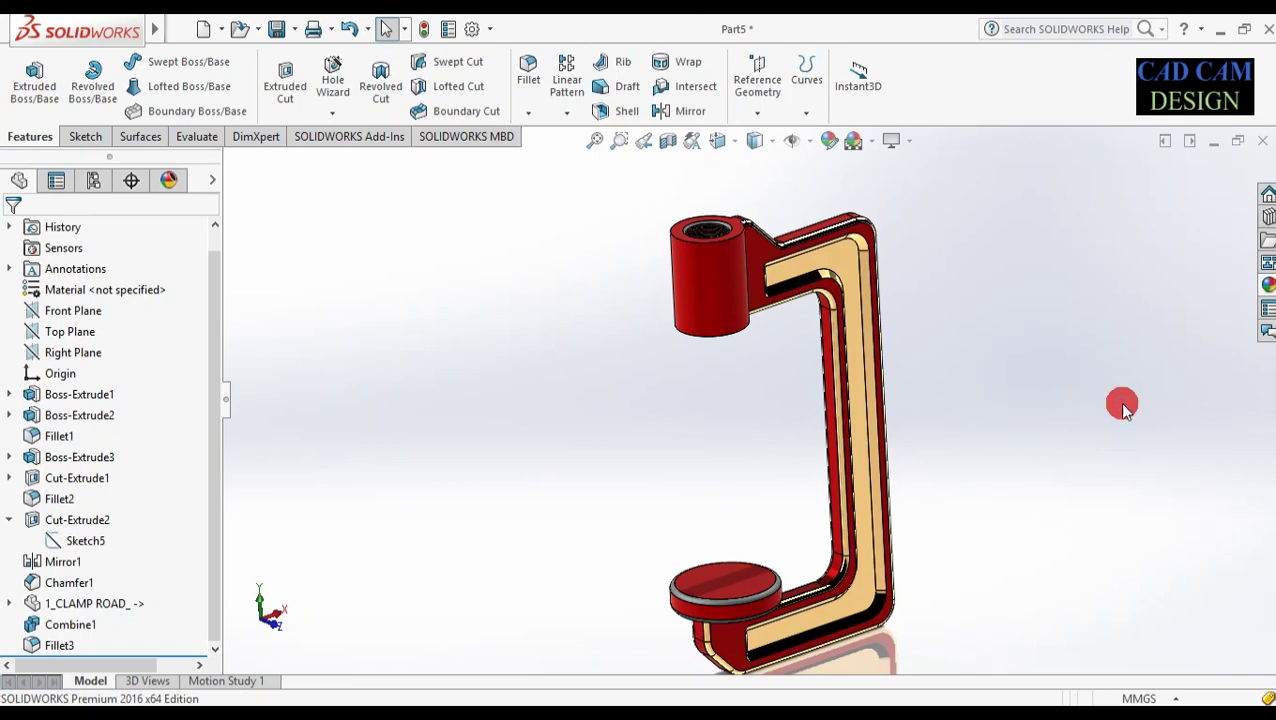
- Save the part as 2_BODY.SLDPRT in the C _ CLAMP folder on the desktop
key(ctrl+s)
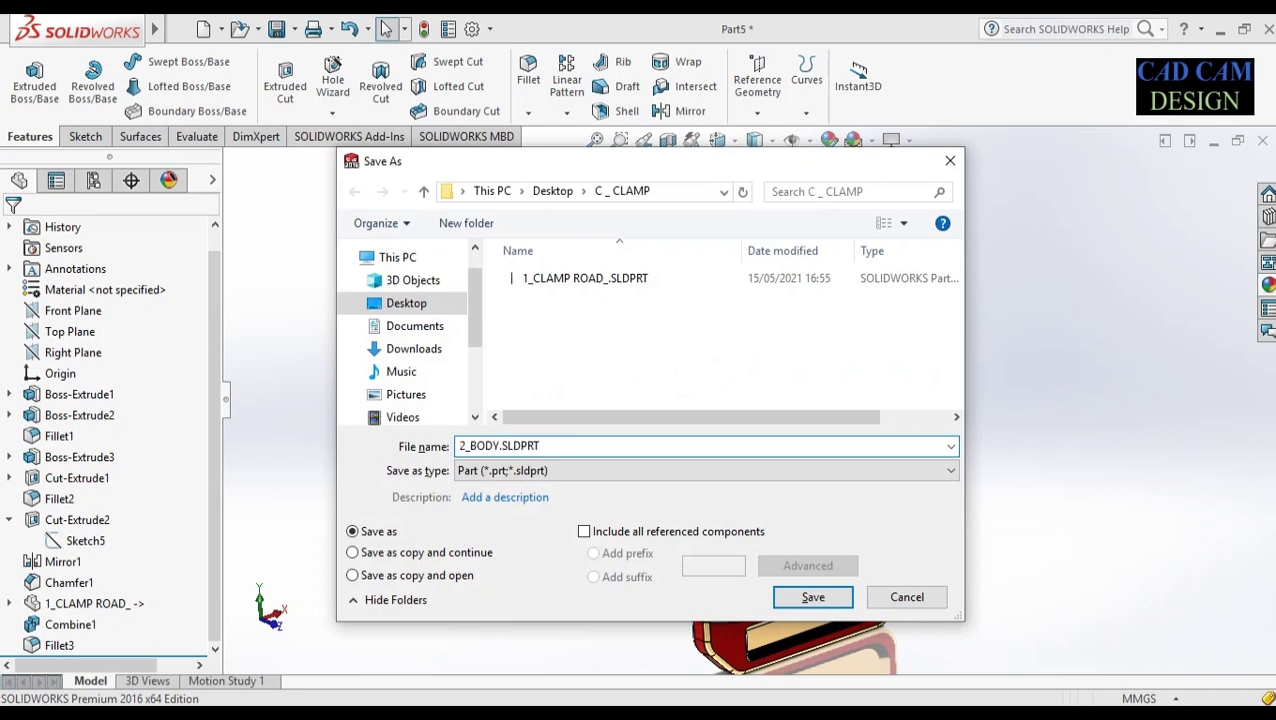
key(Return)
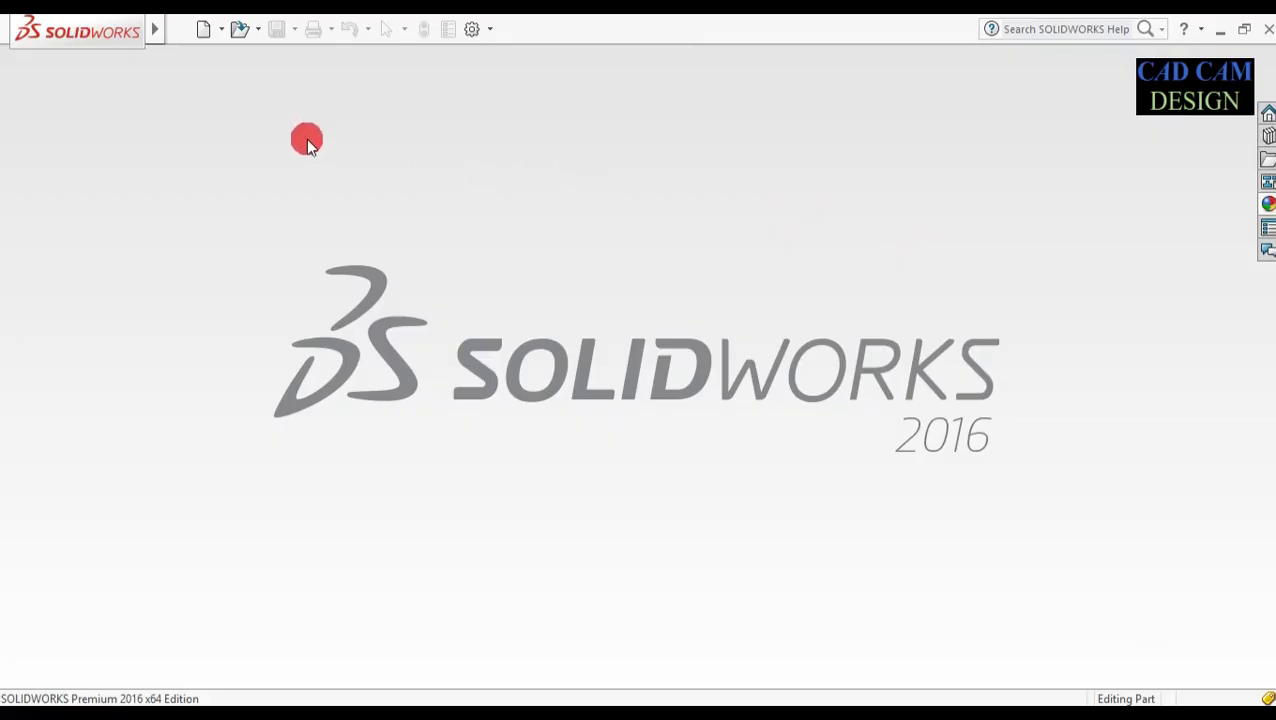
- Create a new part document and start a sketch on the Front Plane
click(199, 44)
click(415, 343)
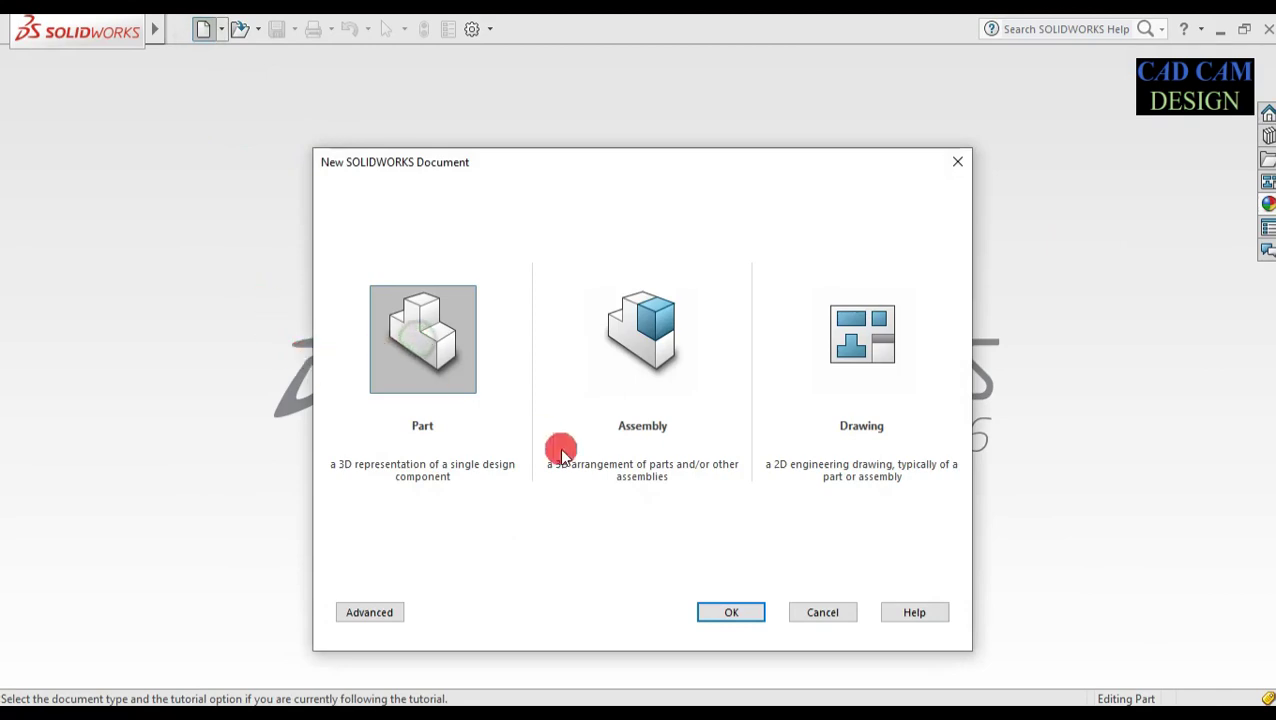
click(743, 612)
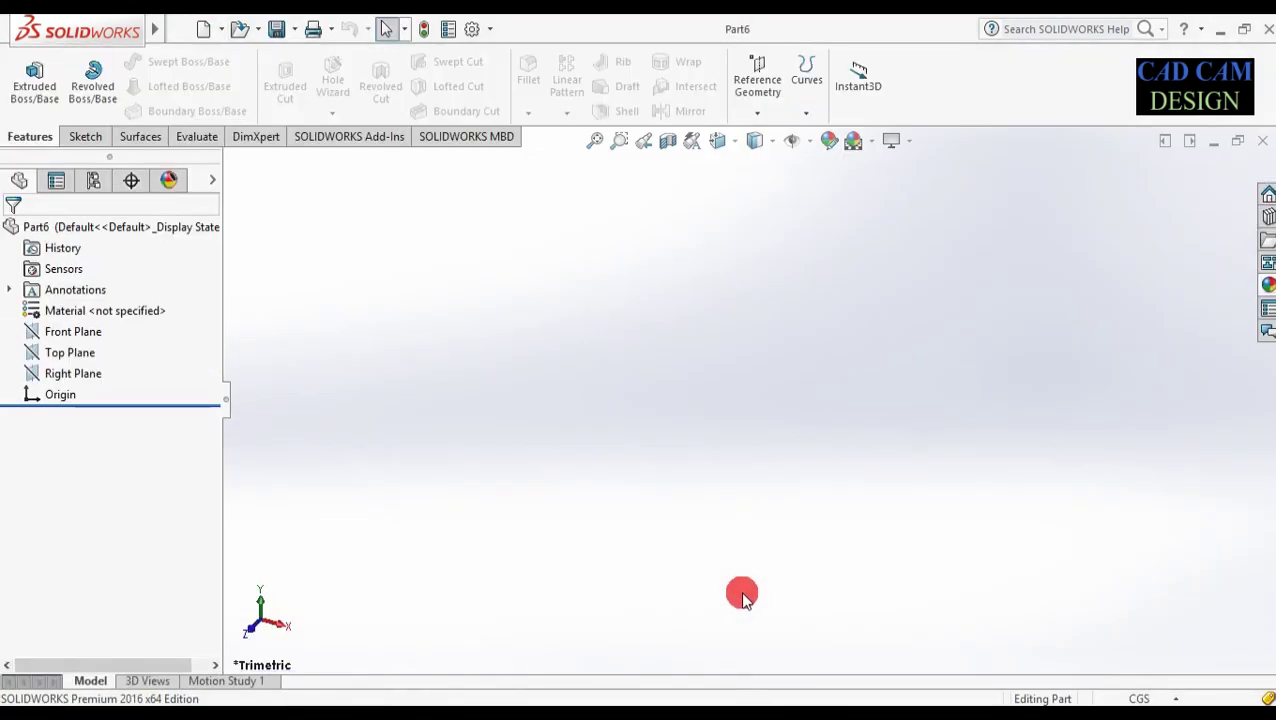
click(63, 331)
right_click(63, 333)
click(151, 313)
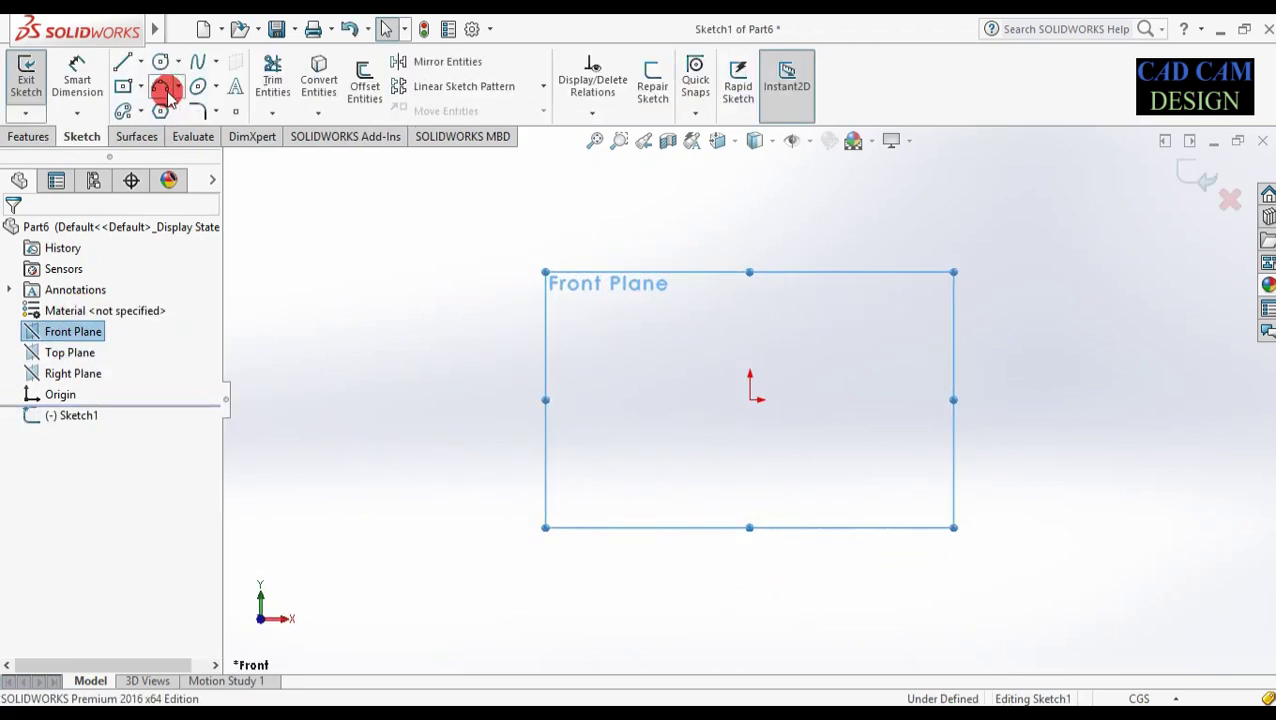
- Draw a vertical centerline about 24 mm long upward from the origin
click(141, 65)
click(142, 108)
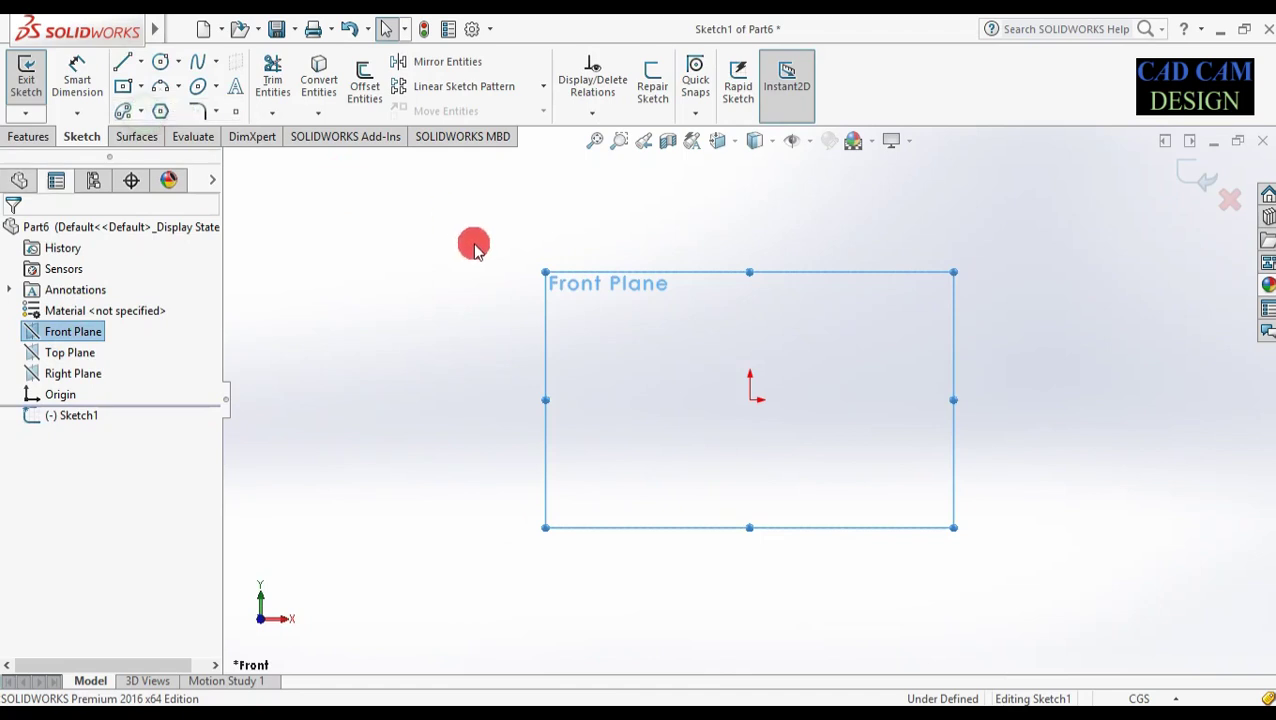
click(751, 400)
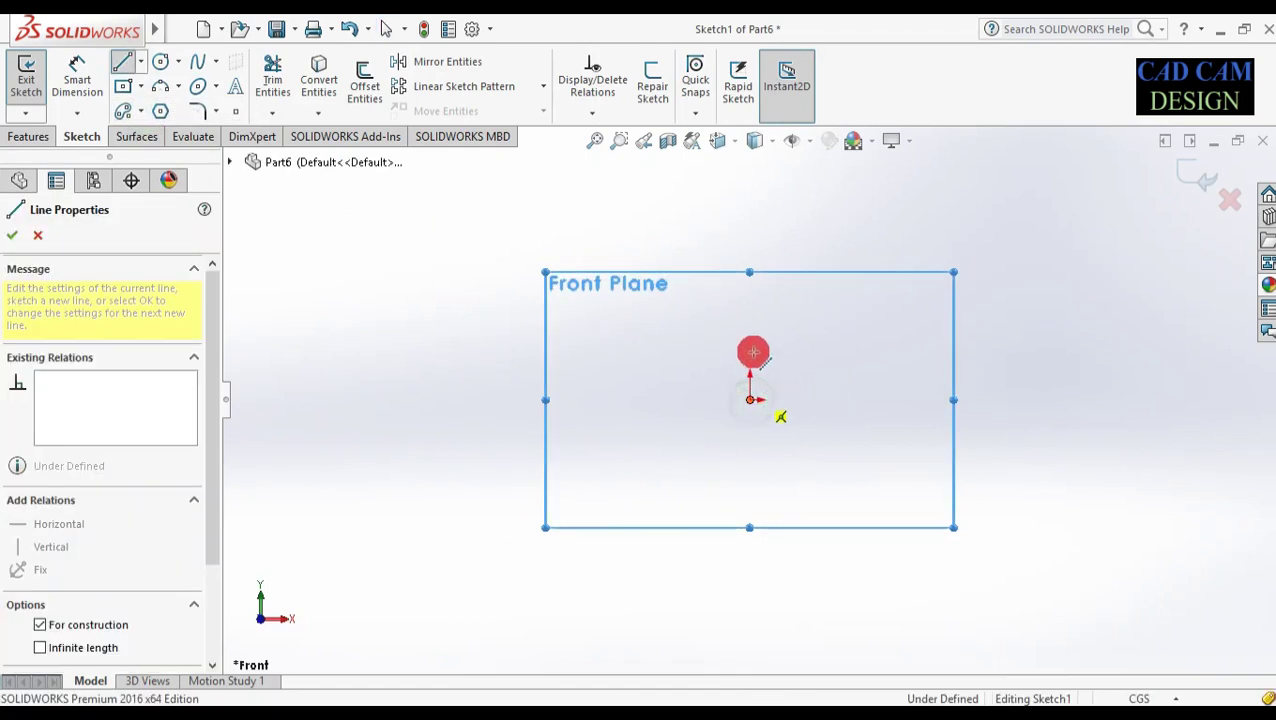
click(751, 344)
key(Escape)
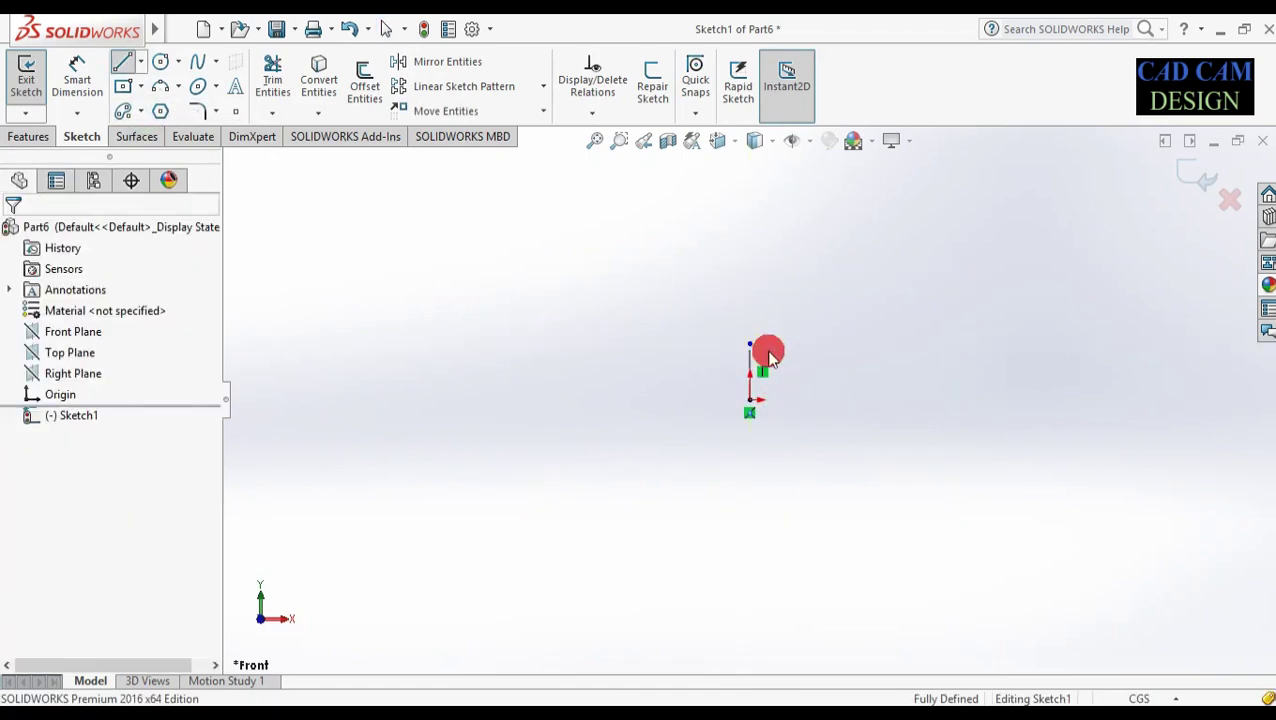
- Set the document units to MMGS (millimeter, gram, second) and rebuild the part
click(1141, 697)
click(1142, 619)
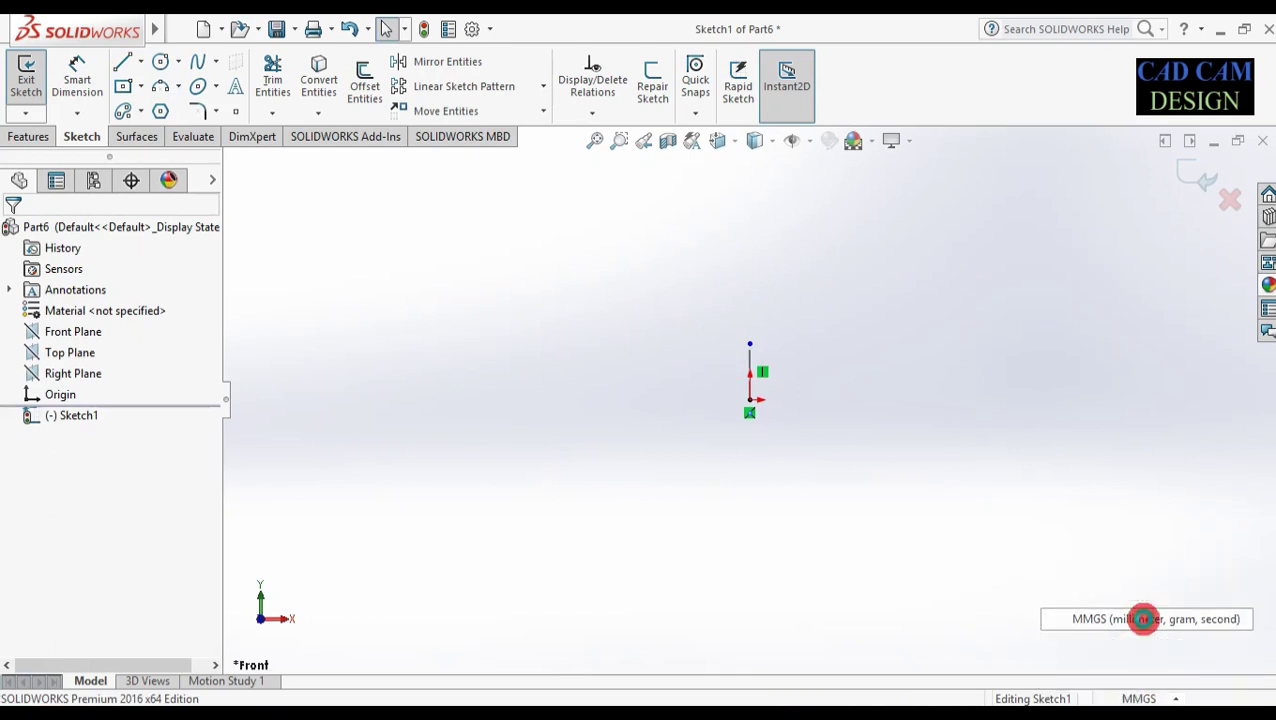
key(ctrl+b)
- Reopen the centerline sketch for editing and dimension the vertical centerline's length to 10 mm
right_click(75, 422)
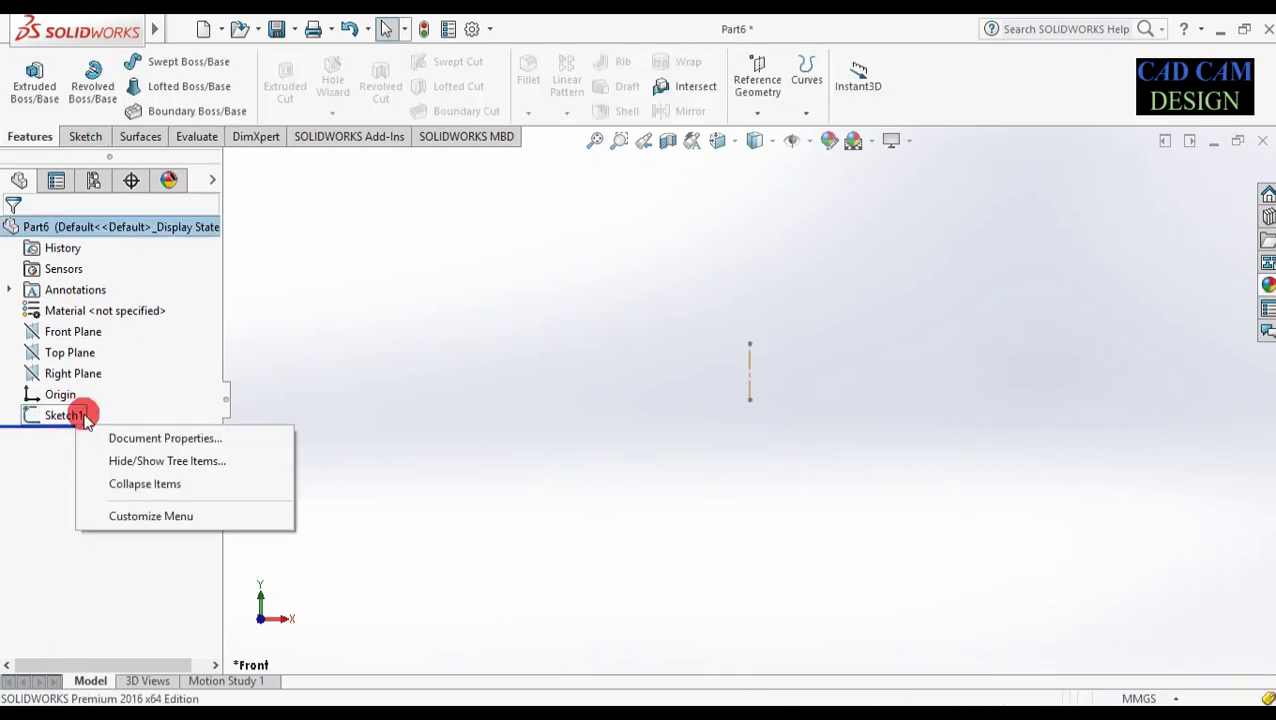
right_click(82, 416)
click(93, 320)
scroll(758, 349, down, 4)
right_drag(677, 448, 690, 365)
click(738, 370)
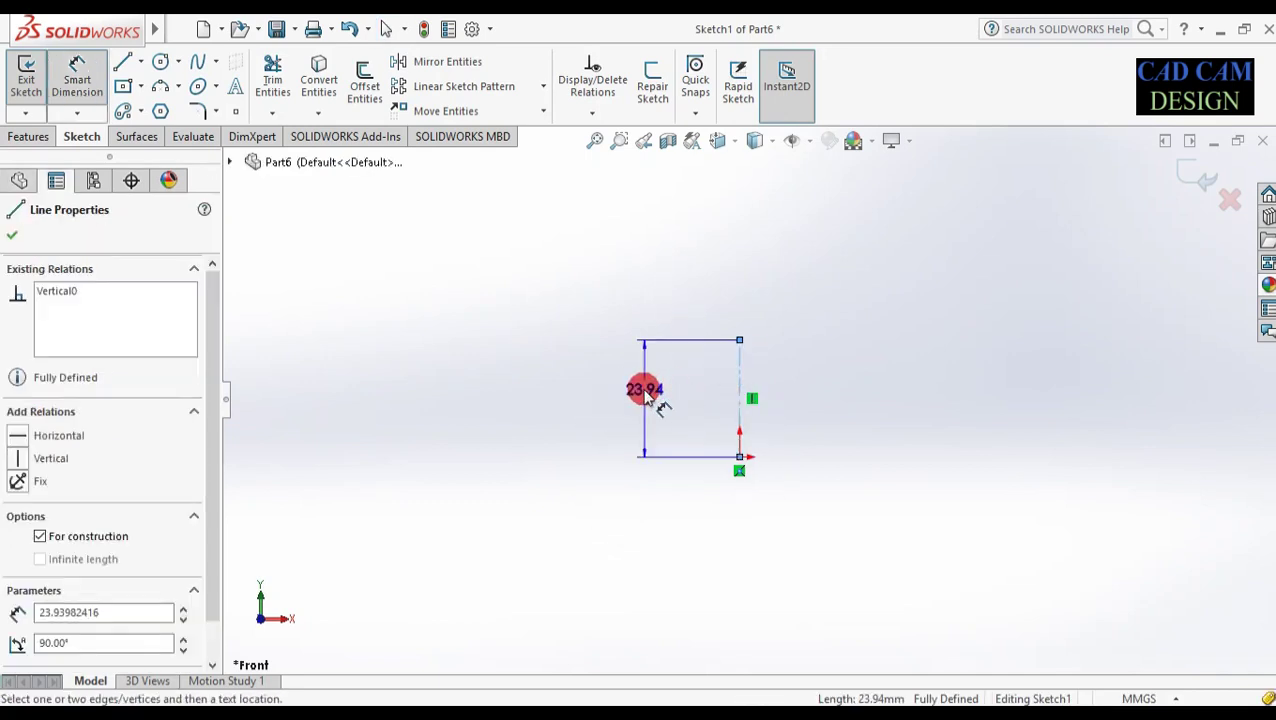
click(645, 393)
text(10)
key(Return)
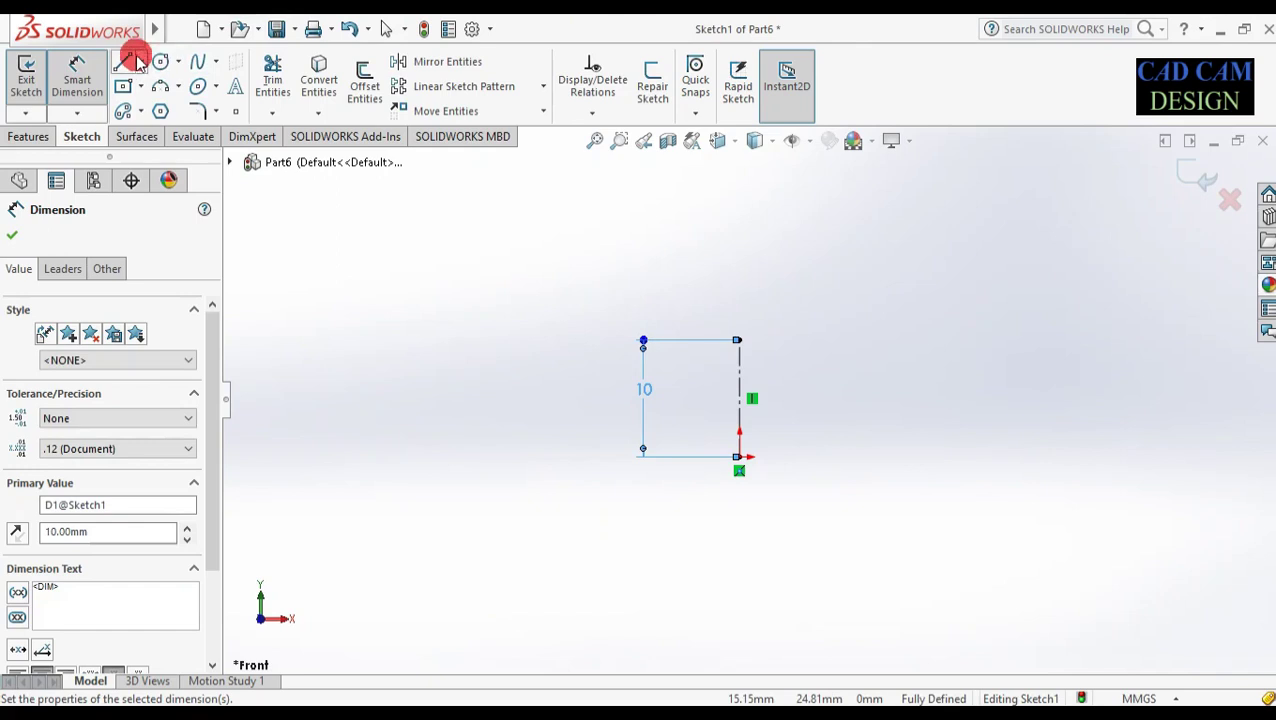
- Sketch connected lines level with the centerline's top: about 5 mm down, 3.9 mm across to its midpoint, down to the origin, 15 mm outward, 4.2 mm up
click(14, 233)
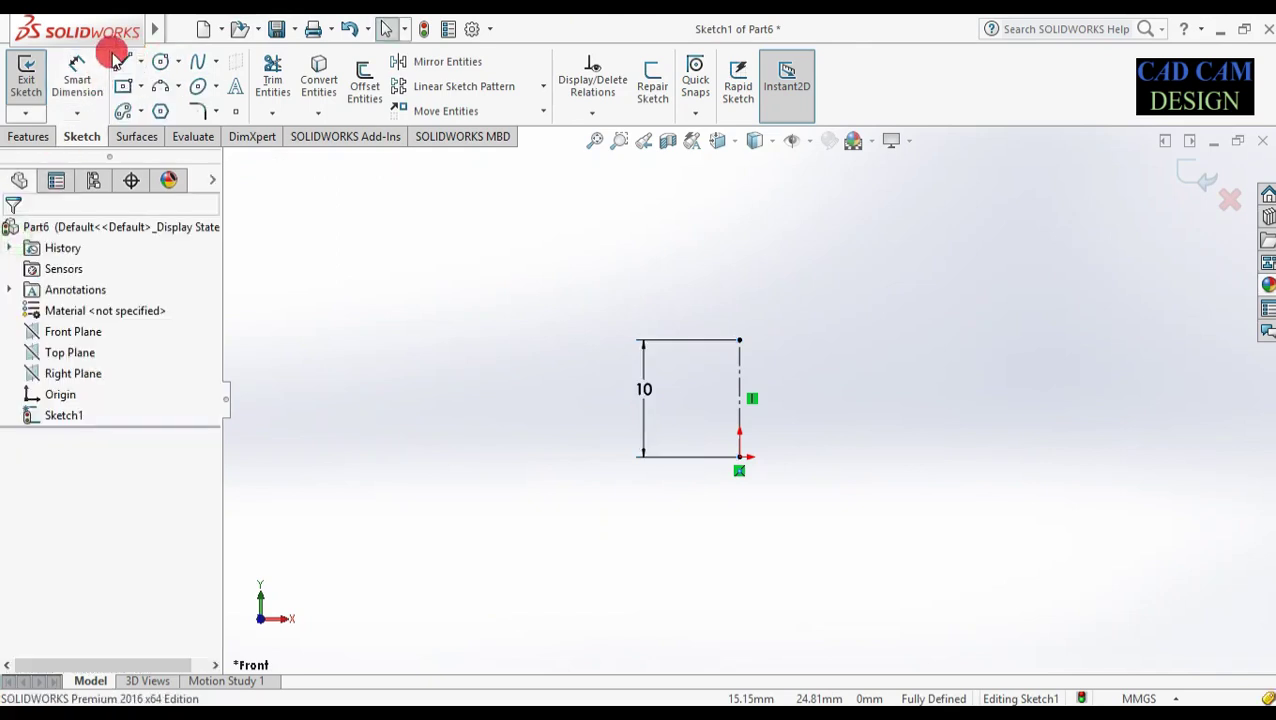
click(122, 64)
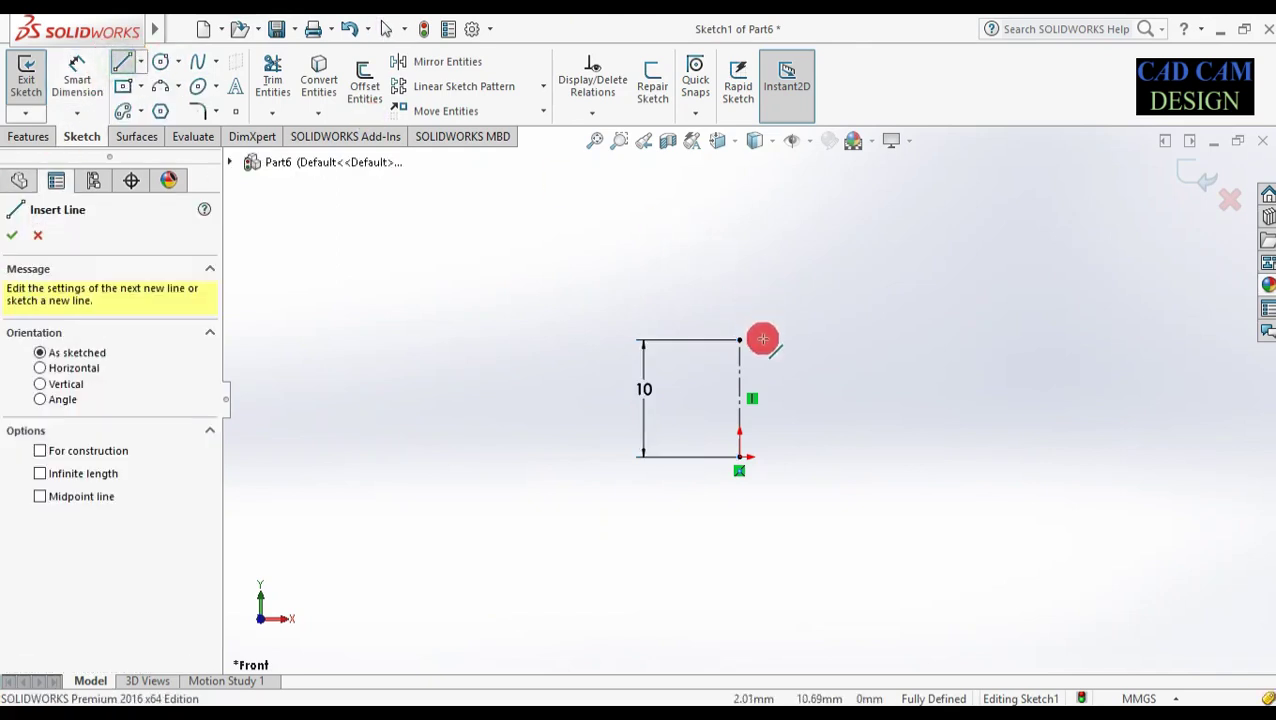
drag(784, 340, 784, 390)
click(784, 398)
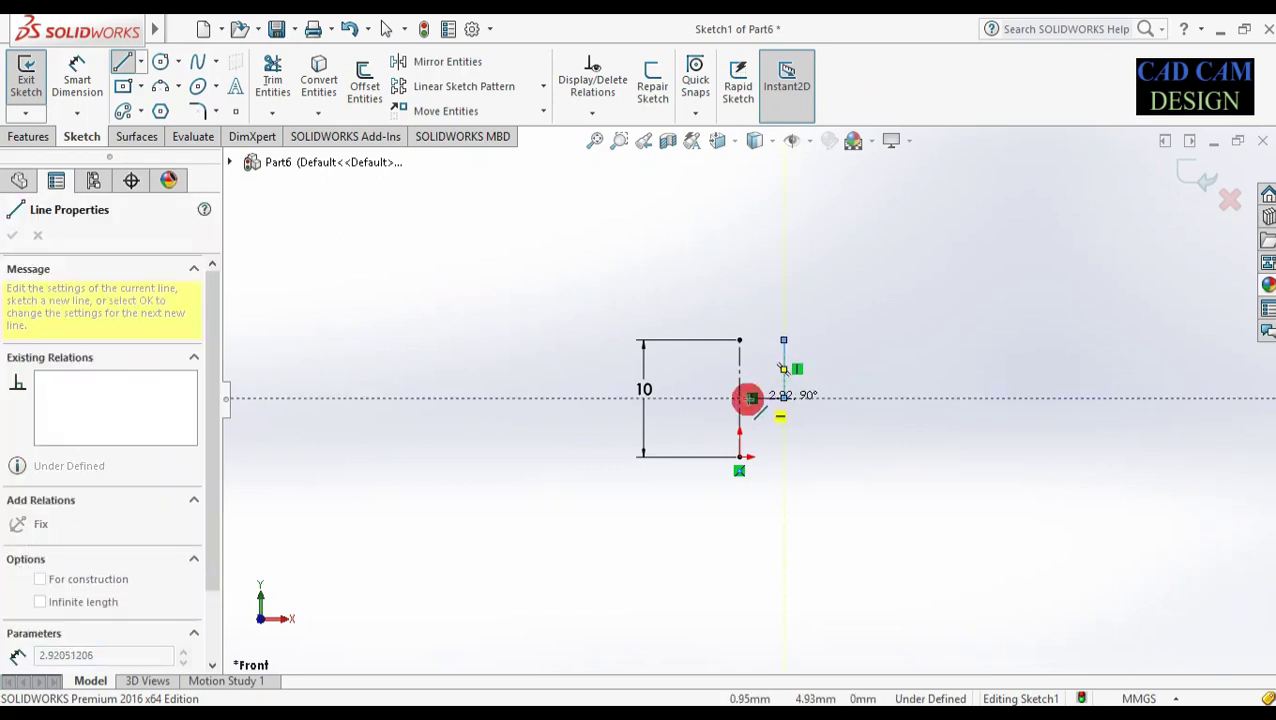
click(740, 398)
click(739, 456)
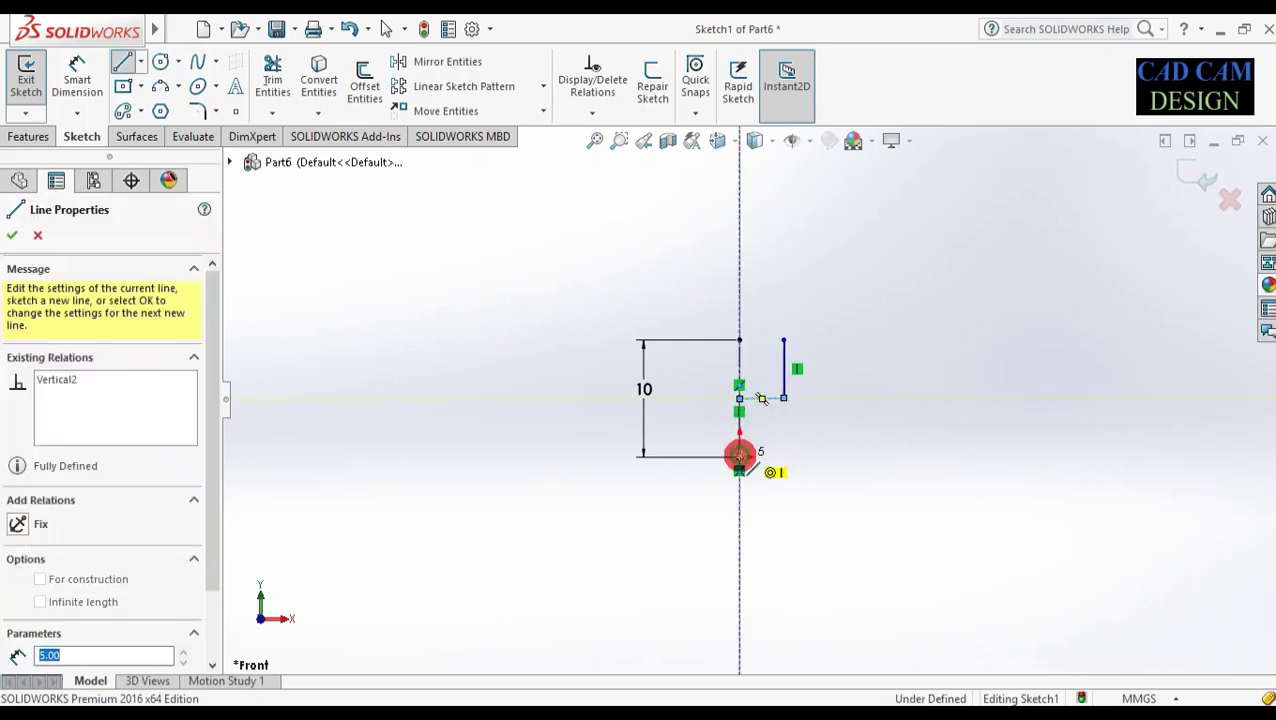
click(915, 457)
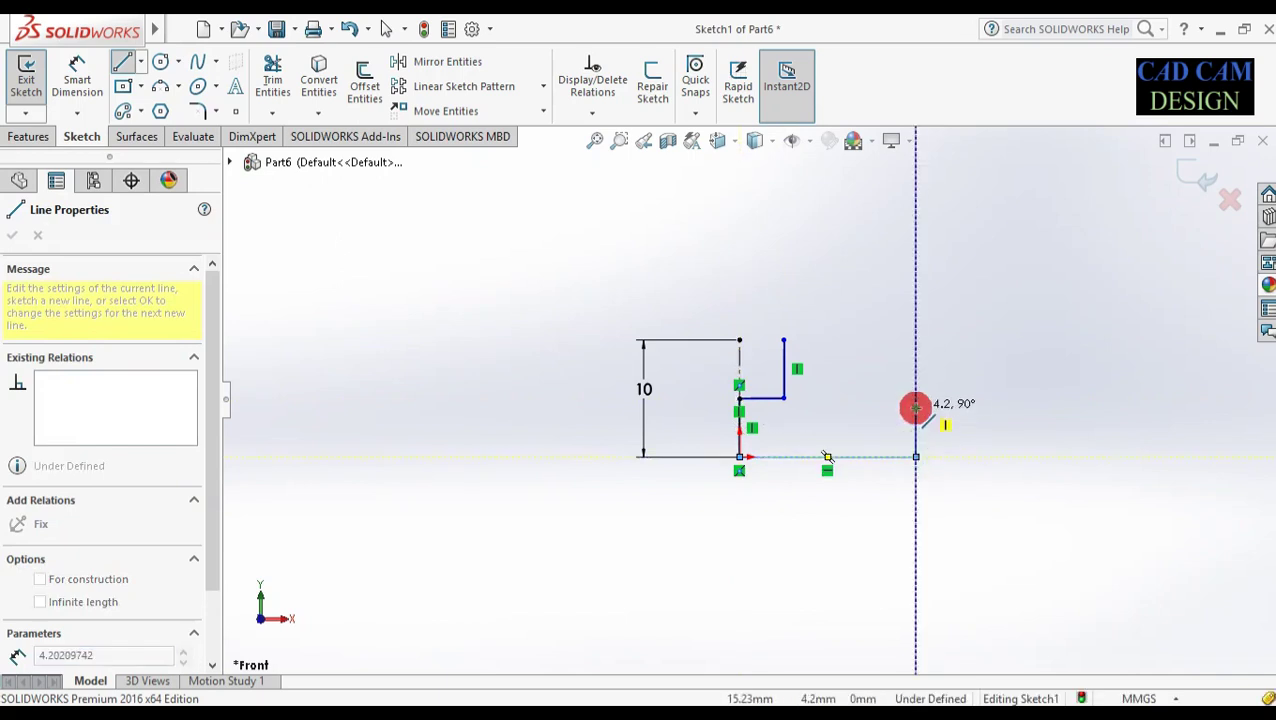
double_click(912, 403)
key(Escape)
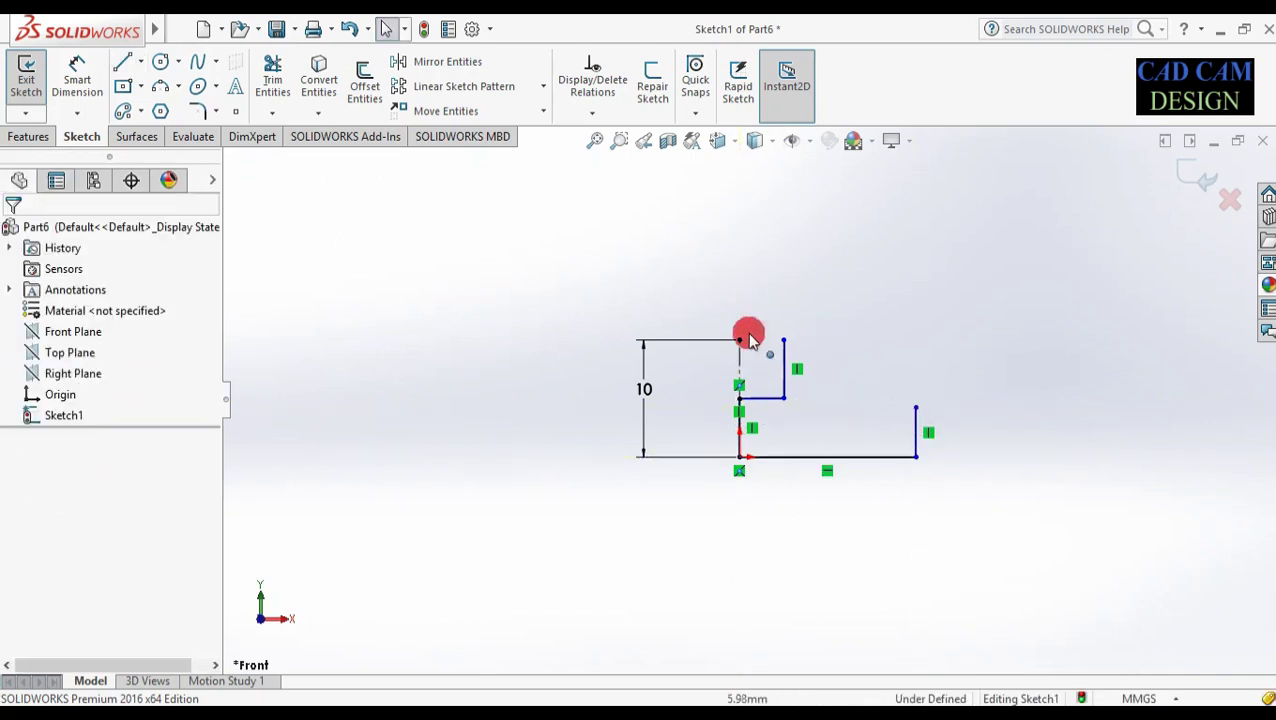
- Close the profile with a short horizontal line outward from the inner vertical line's top and a sloping line down to the outer vertical line
click(122, 63)
click(785, 340)
click(820, 340)
key(Escape)
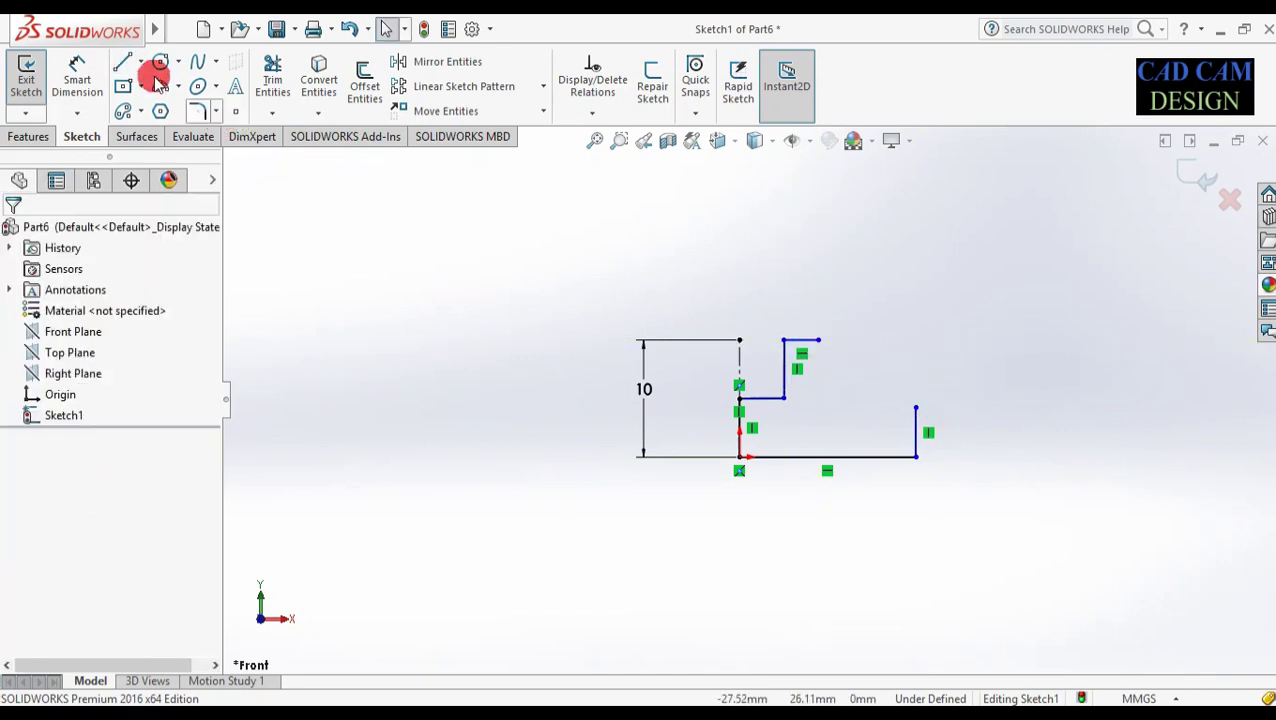
click(124, 62)
click(818, 340)
click(916, 406)
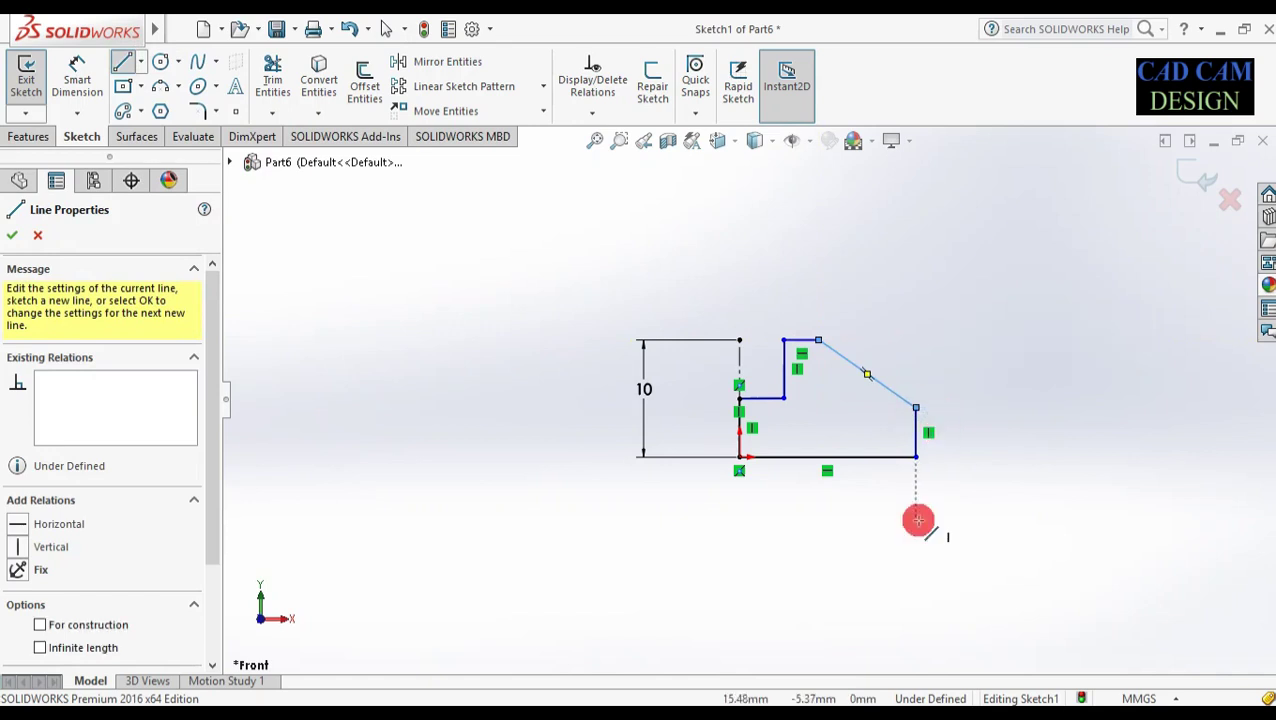
click(12, 236)
- Dimension the distance between the centerline and the inner vertical line of the profile to 3 mm
click(77, 80)
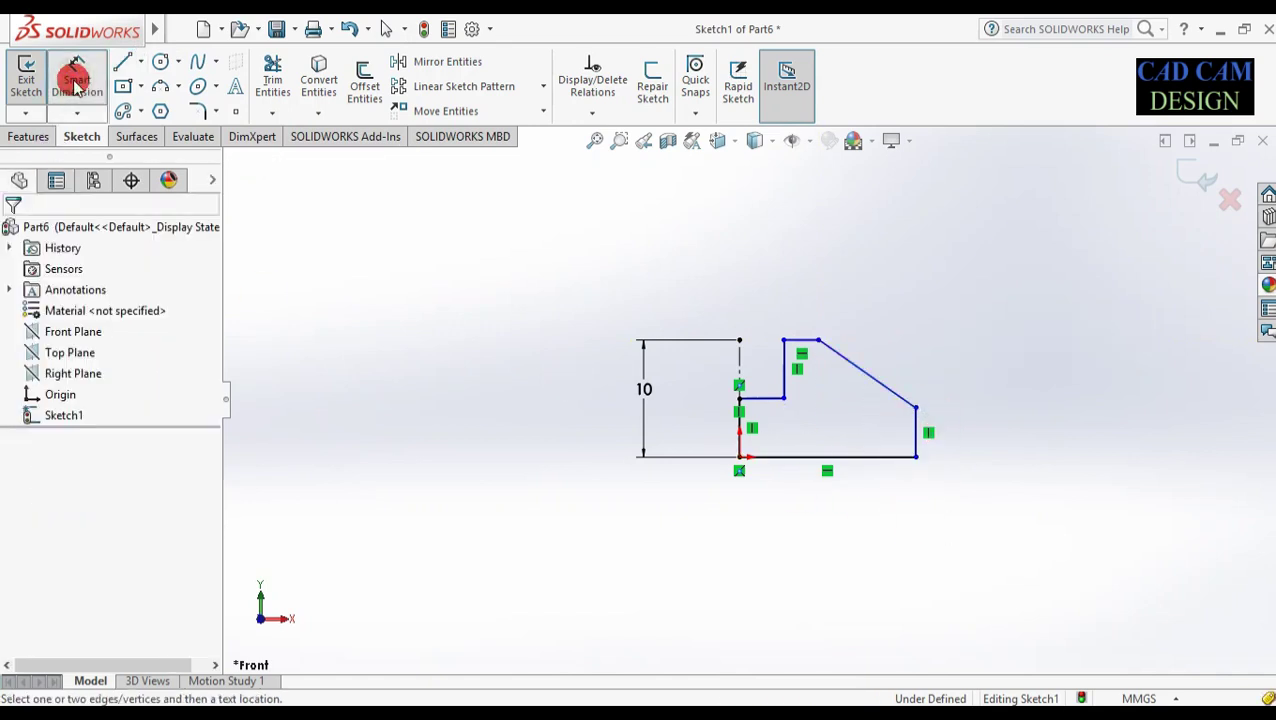
click(784, 380)
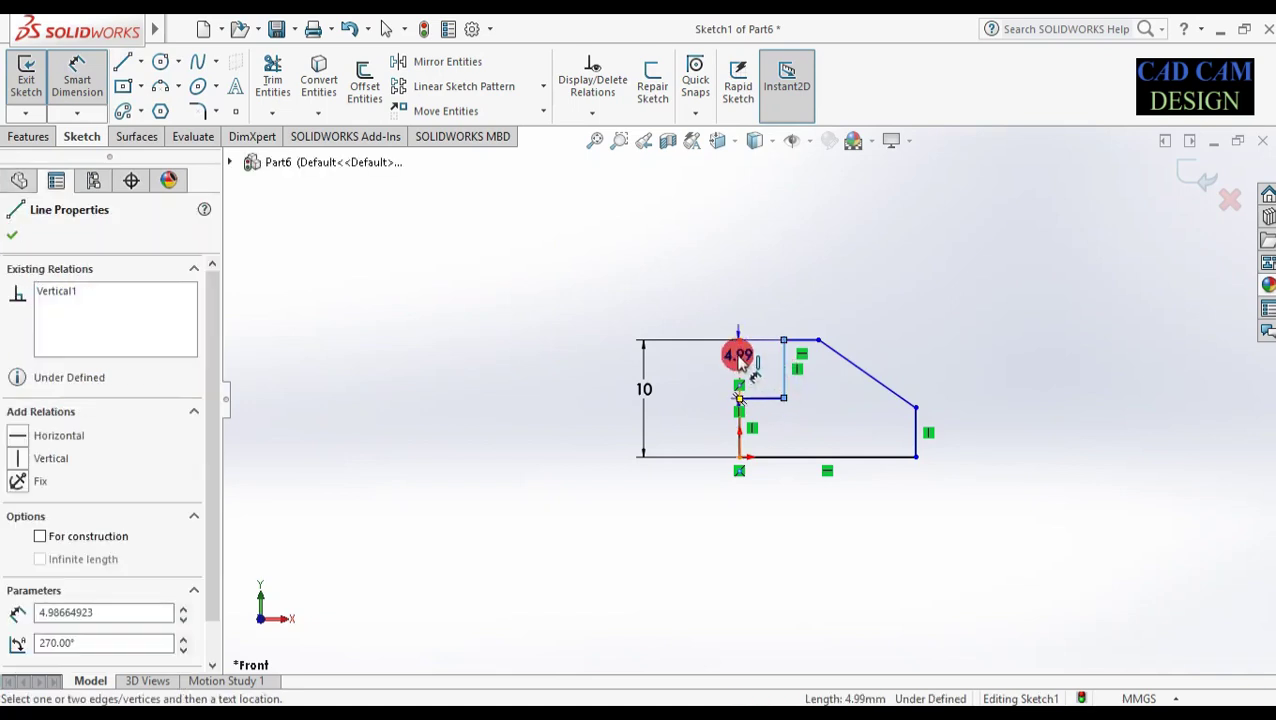
click(739, 362)
click(760, 302)
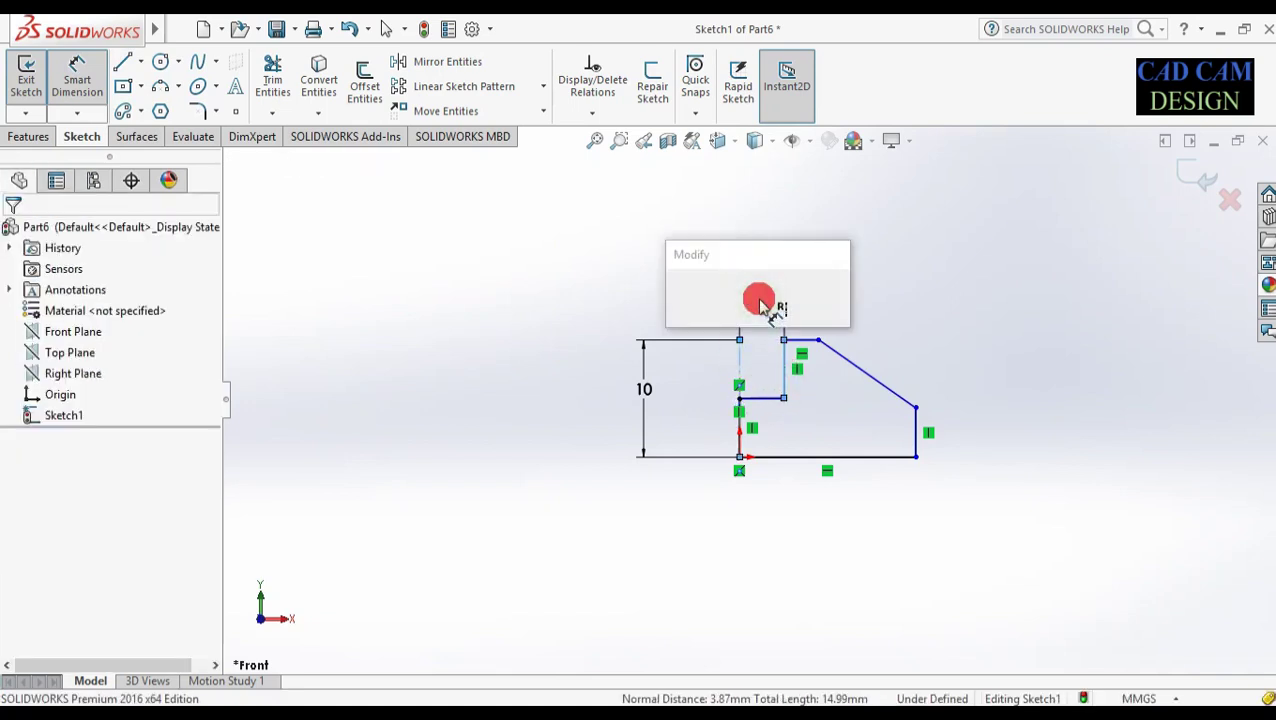
text(3.00mm)
key(Return)
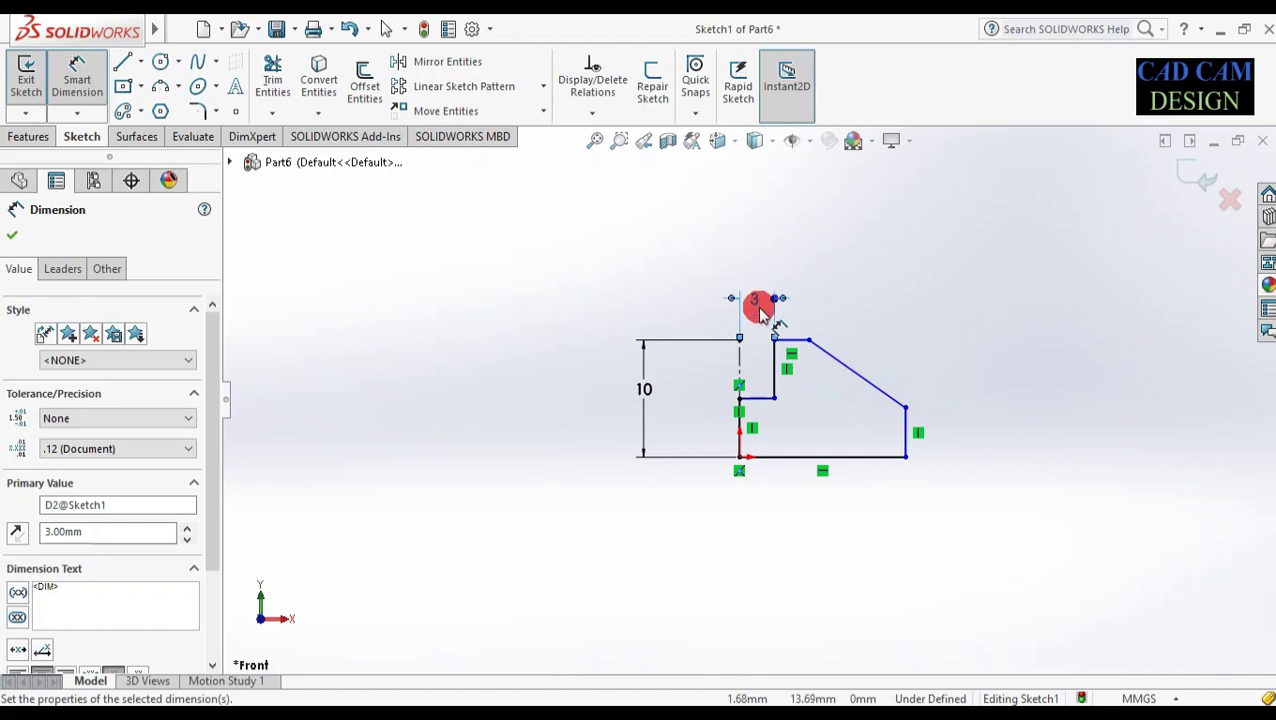
- Try dimensioning the length of the profile's inner vertical line to 5 mm
click(773, 385)
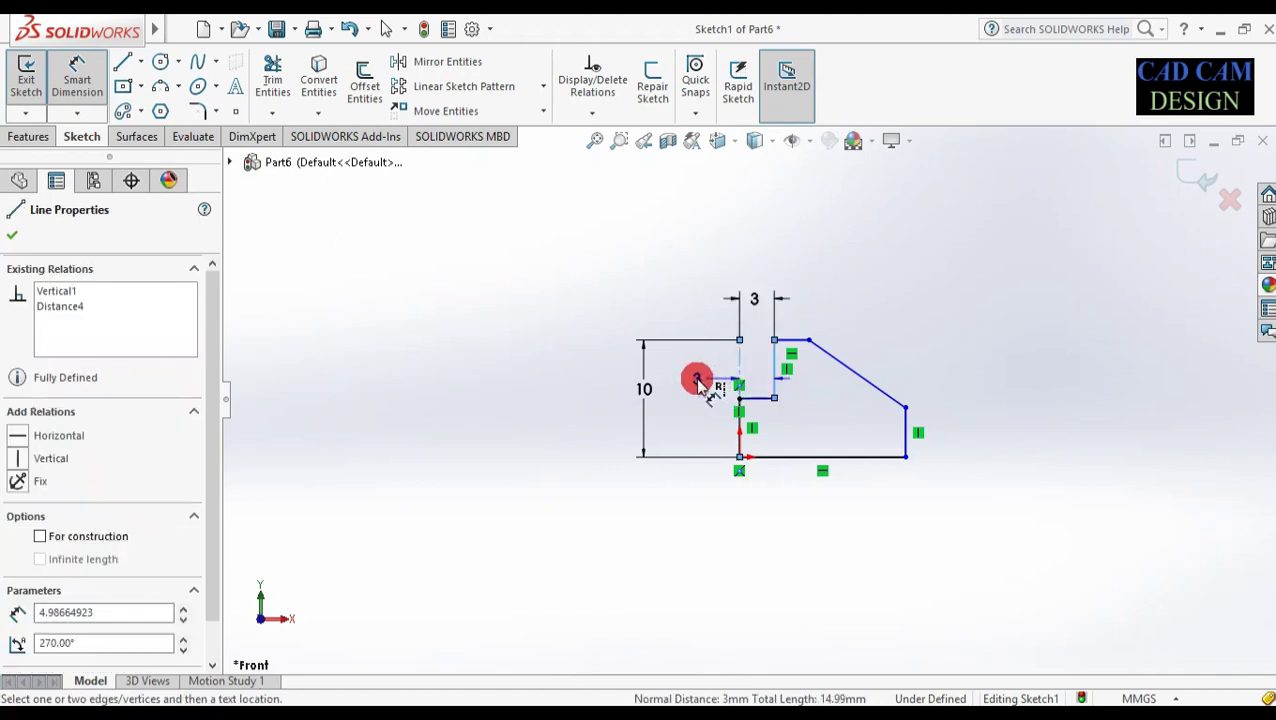
key(Escape)
click(700, 390)
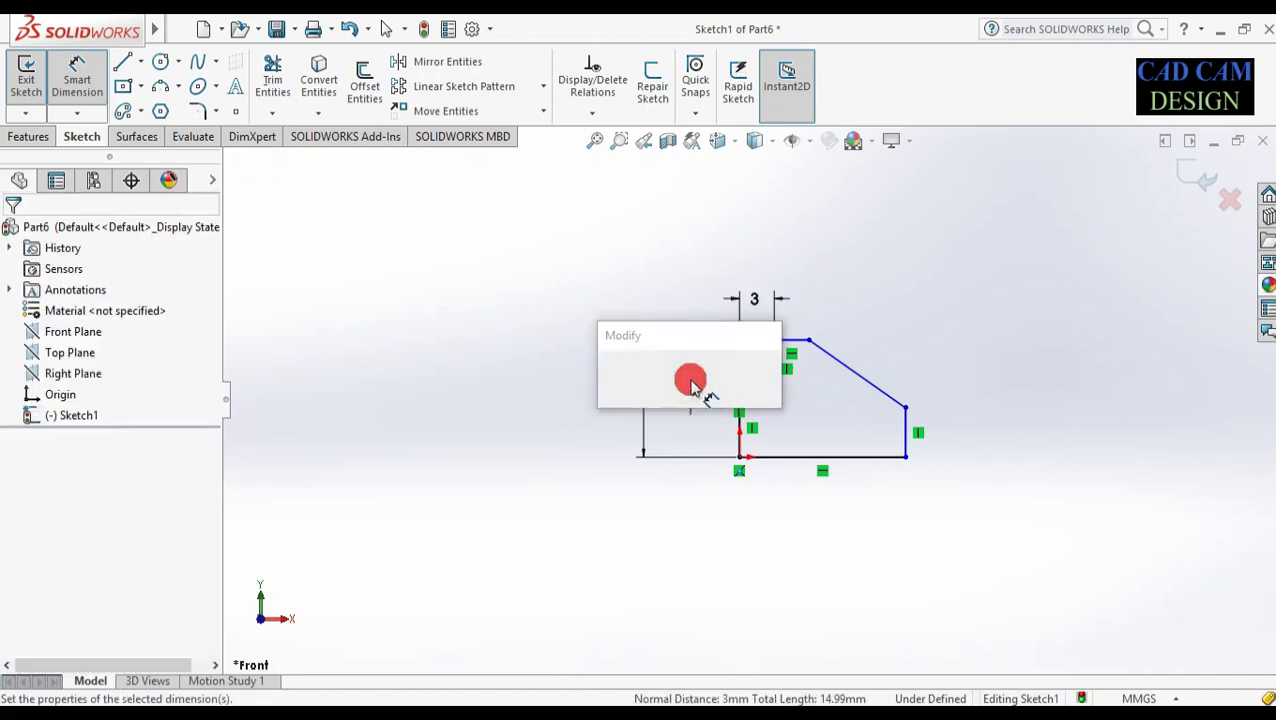
text(5)
key(Return)
- Reattach the inner vertical line's dimension to the base line, set it to 10 mm, and delete that dimension
click(764, 400)
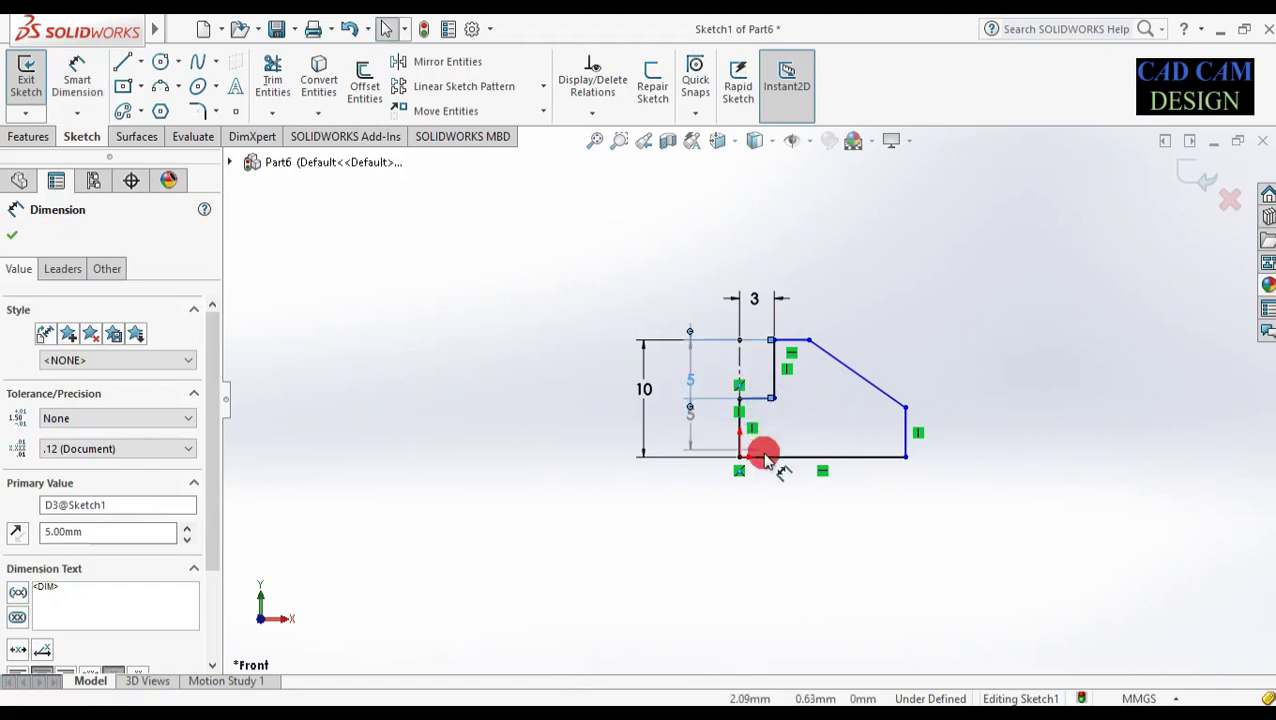
click(682, 448)
click(692, 425)
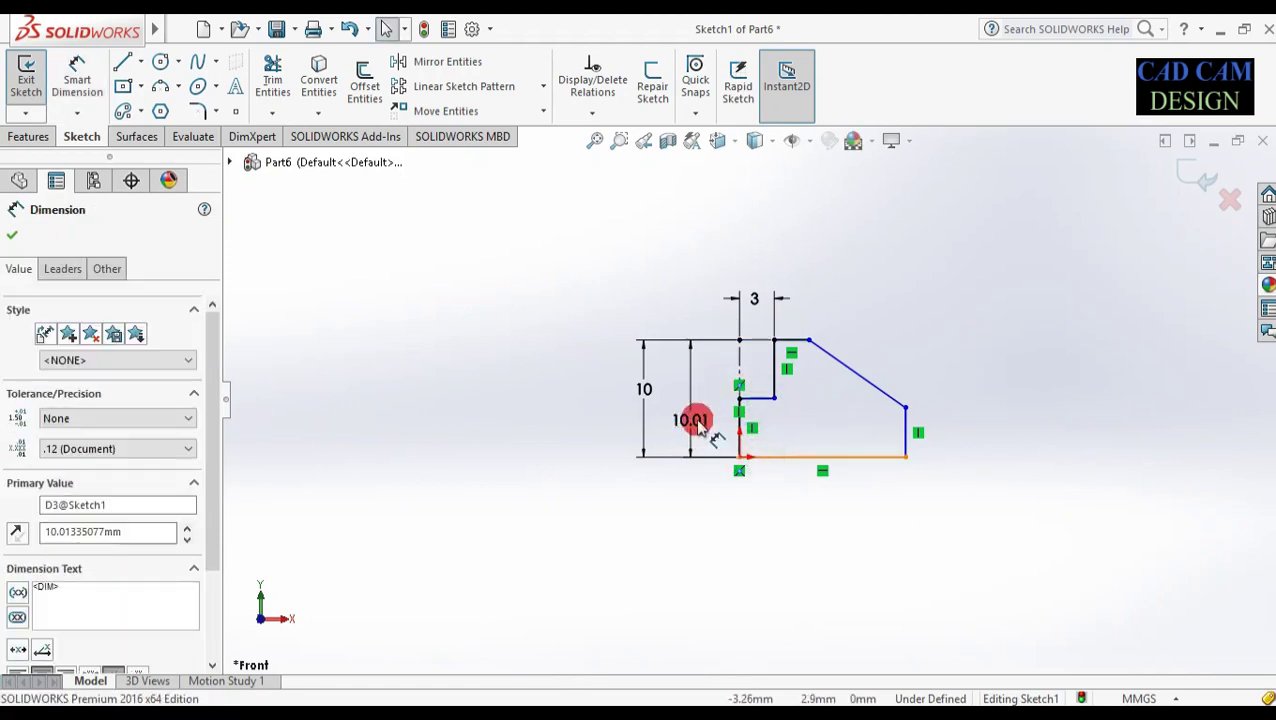
text(10)
key(Return)
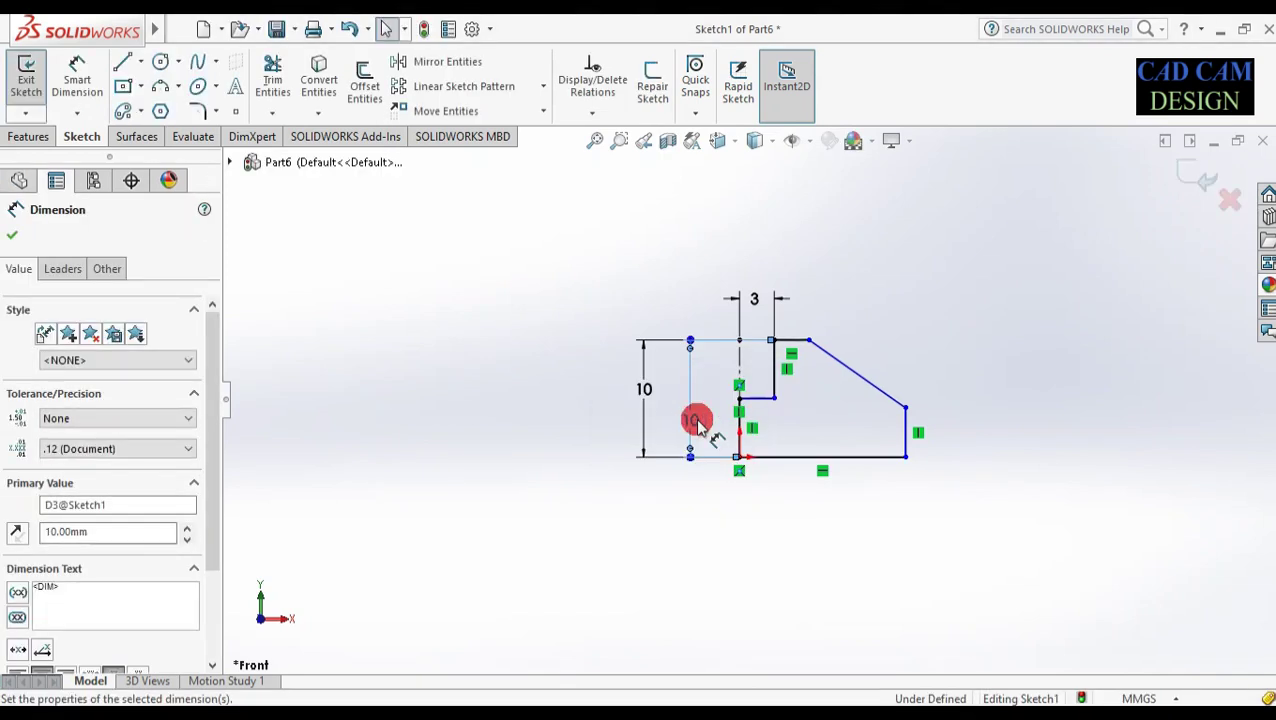
scroll(762, 386, down, 3)
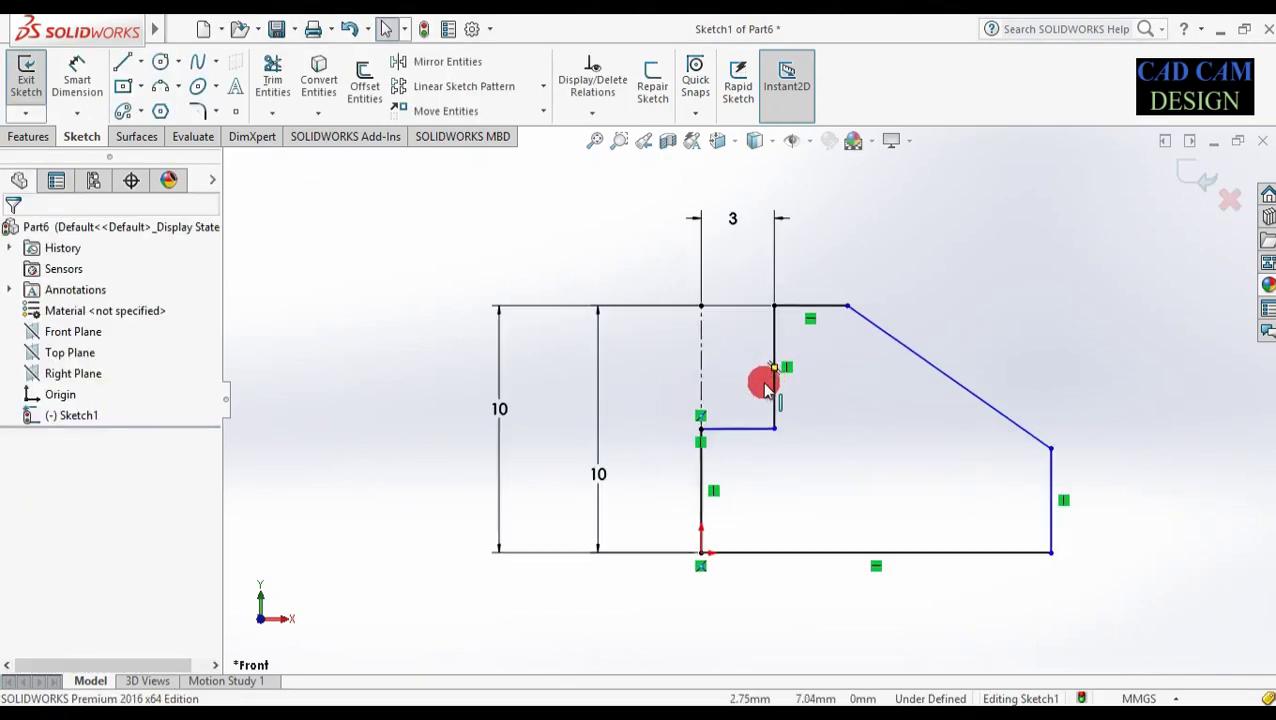
click(596, 466)
key(Delete)
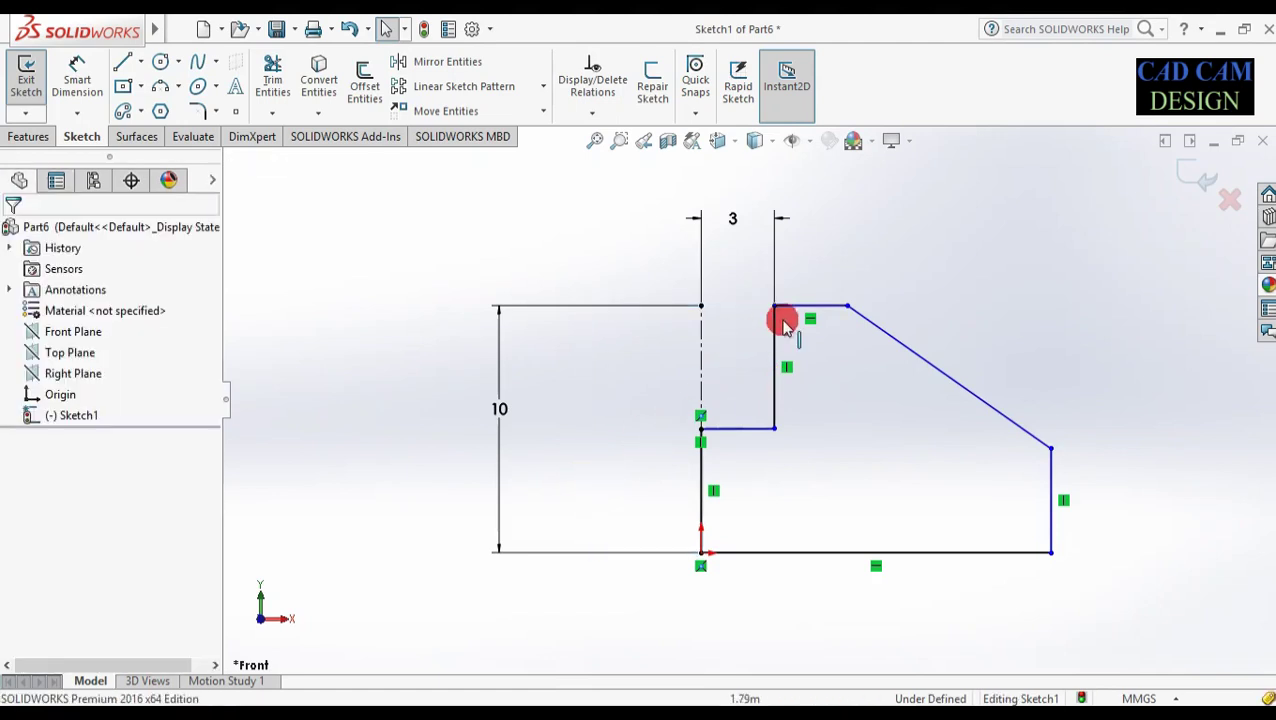
- Try to set a 0° angle between the inner ledge line and the short top line, and remove the angle dimension
click(750, 429)
key(d)
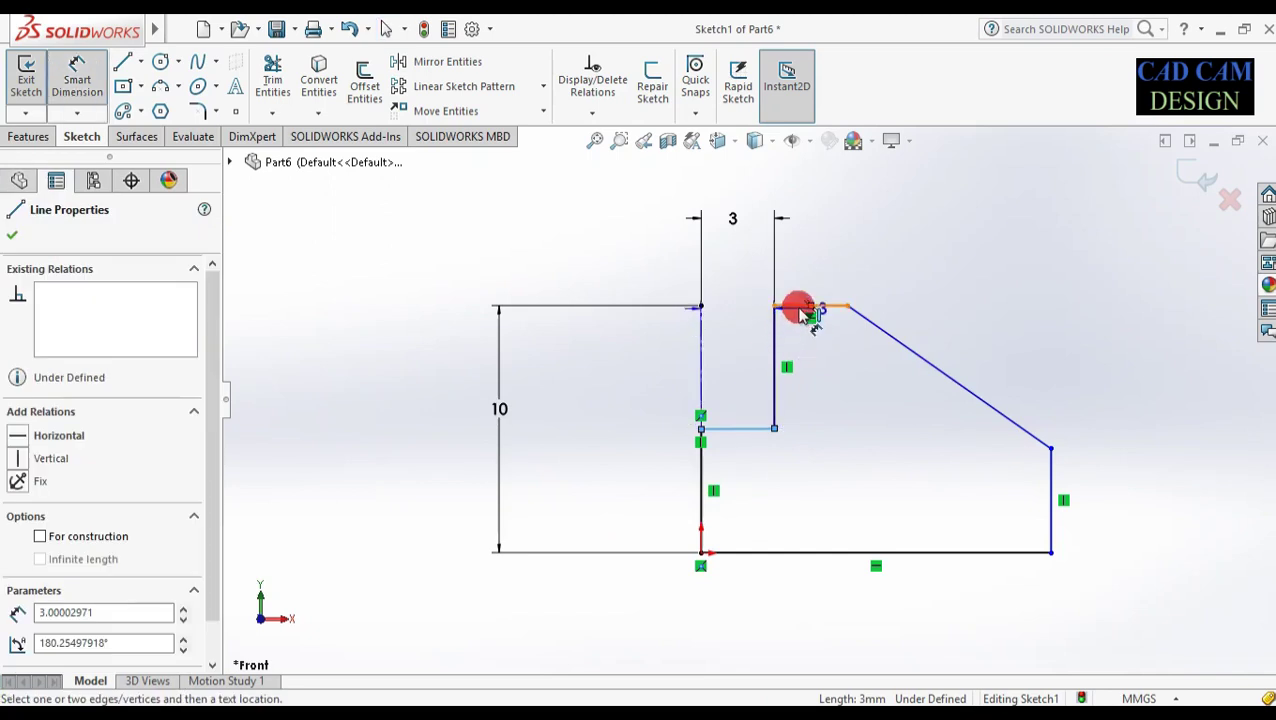
click(800, 308)
click(626, 372)
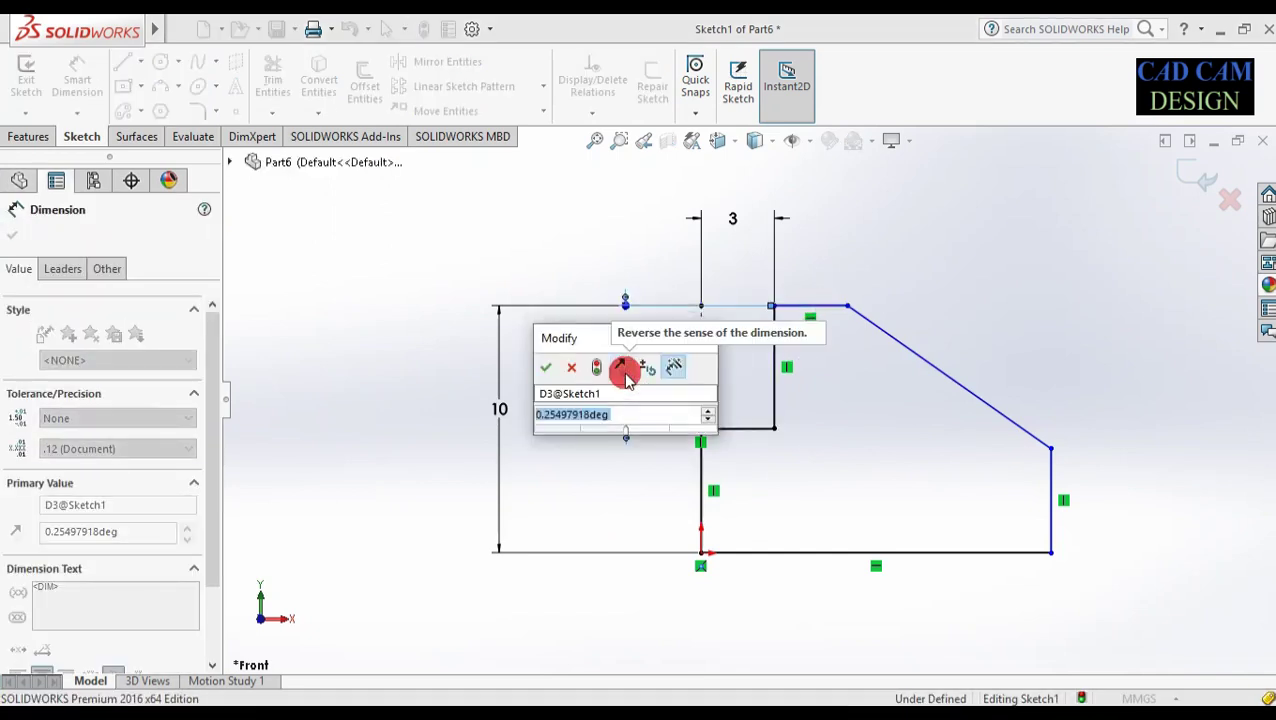
text(0)
key(Return)
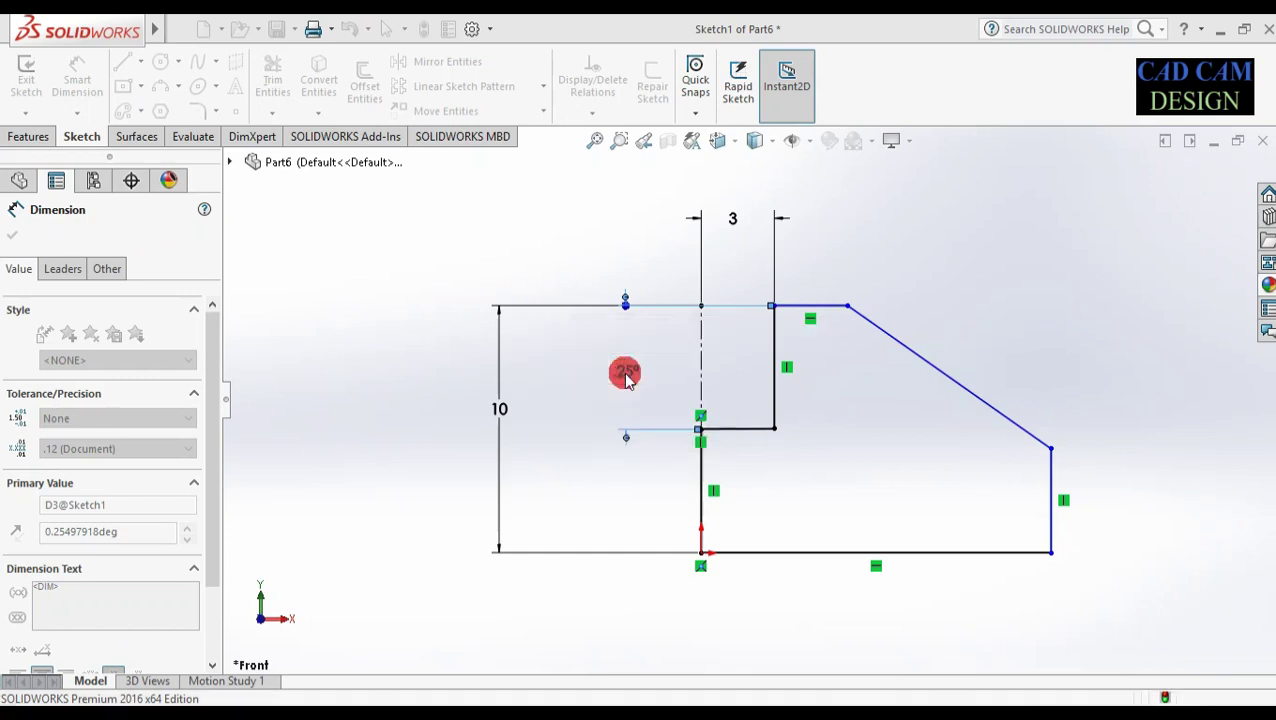
click(828, 347)
key(Escape)
drag(661, 366, 645, 394)
key(Delete)
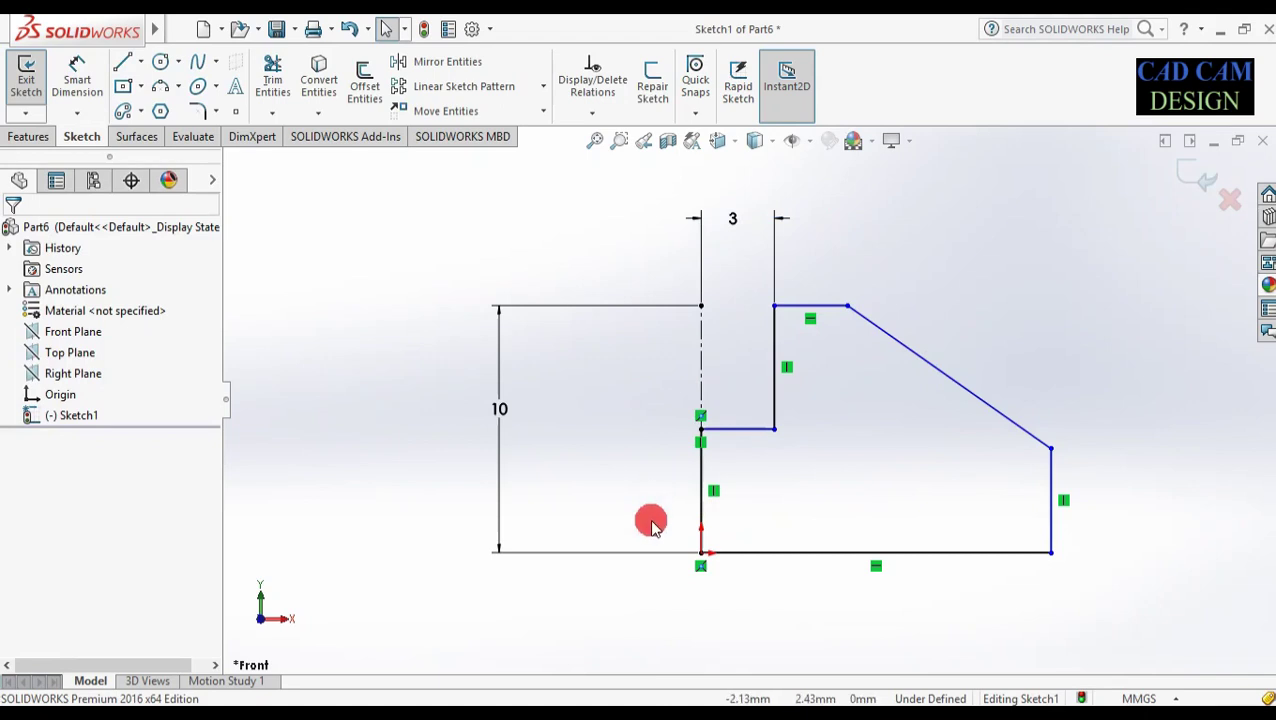
- Dimension the vertical distance between the short top line and the inner ledge line at 5 mm
right_drag(651, 521, 623, 314)
click(786, 305)
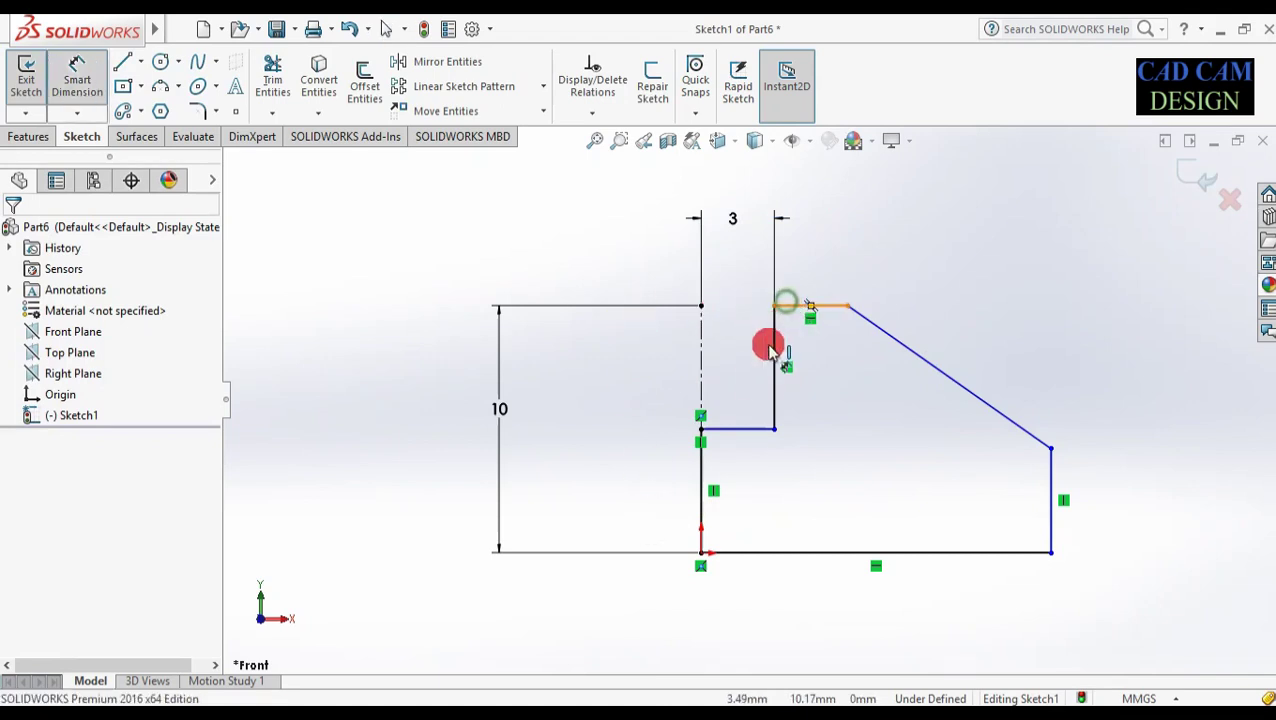
click(757, 430)
click(610, 398)
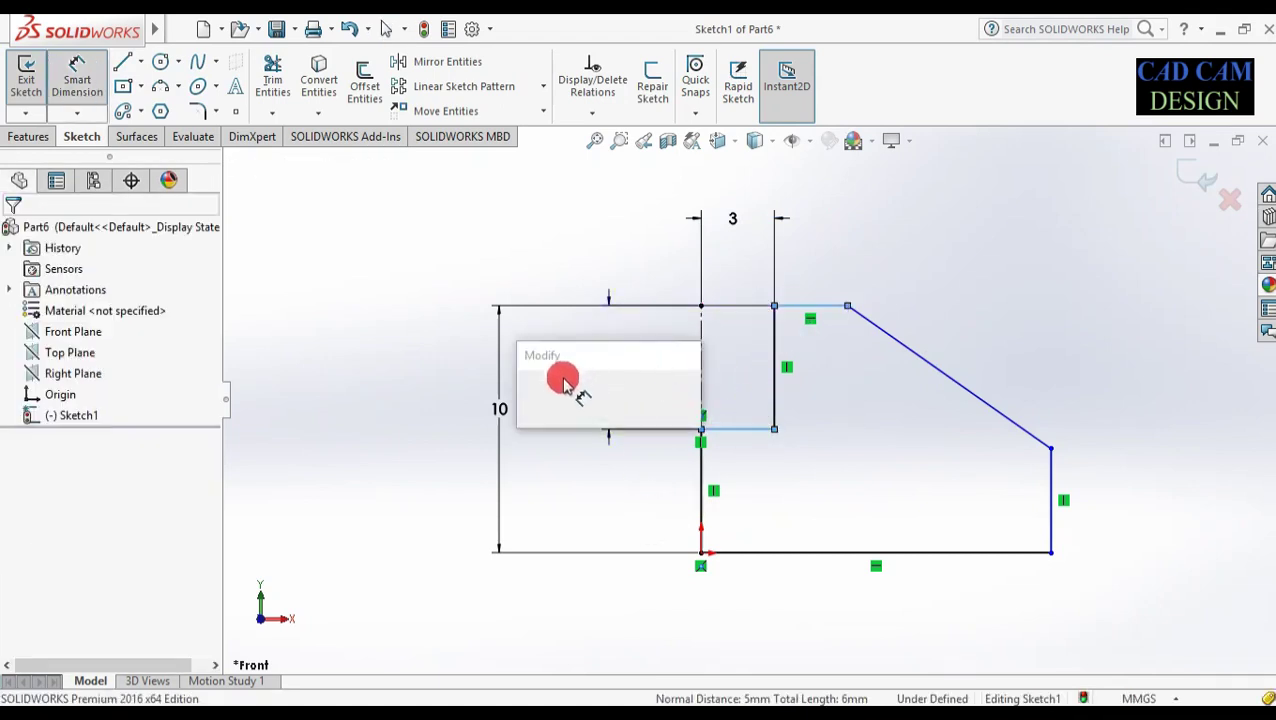
click(529, 398)
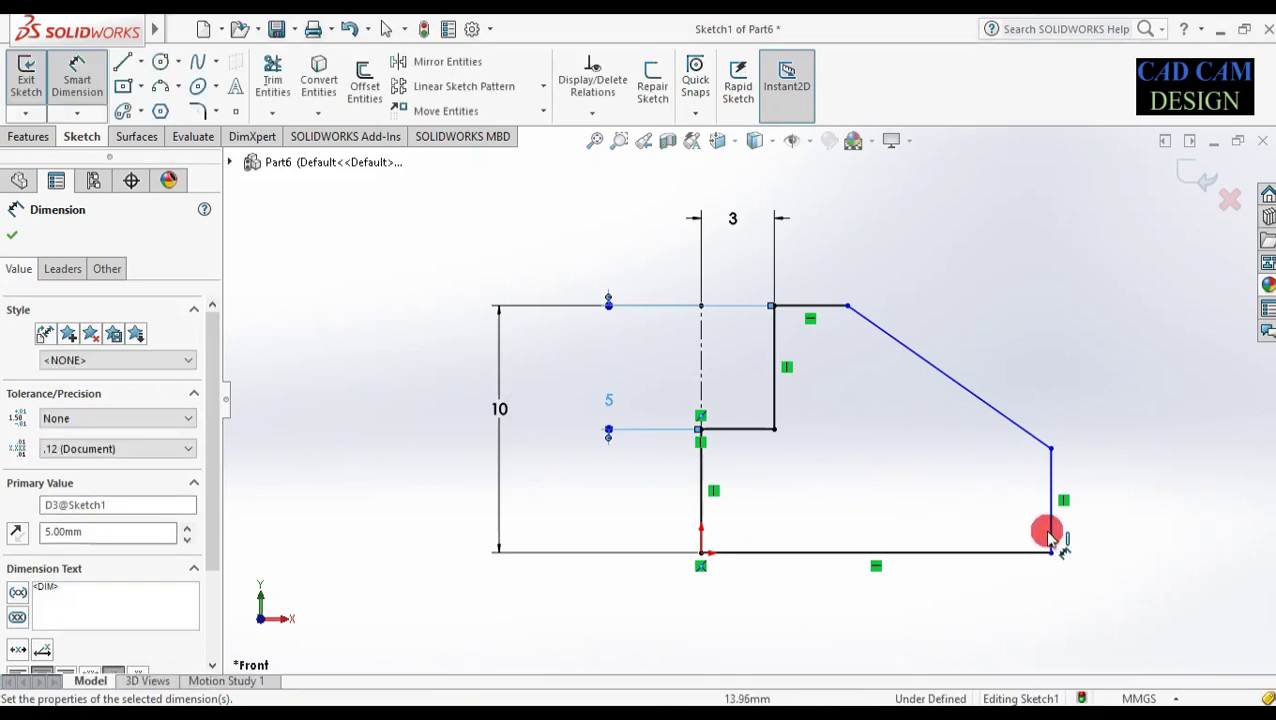
- Dimension the height of the profile's outer vertical line and set it to 6 mm
click(1083, 522)
click(1141, 515)
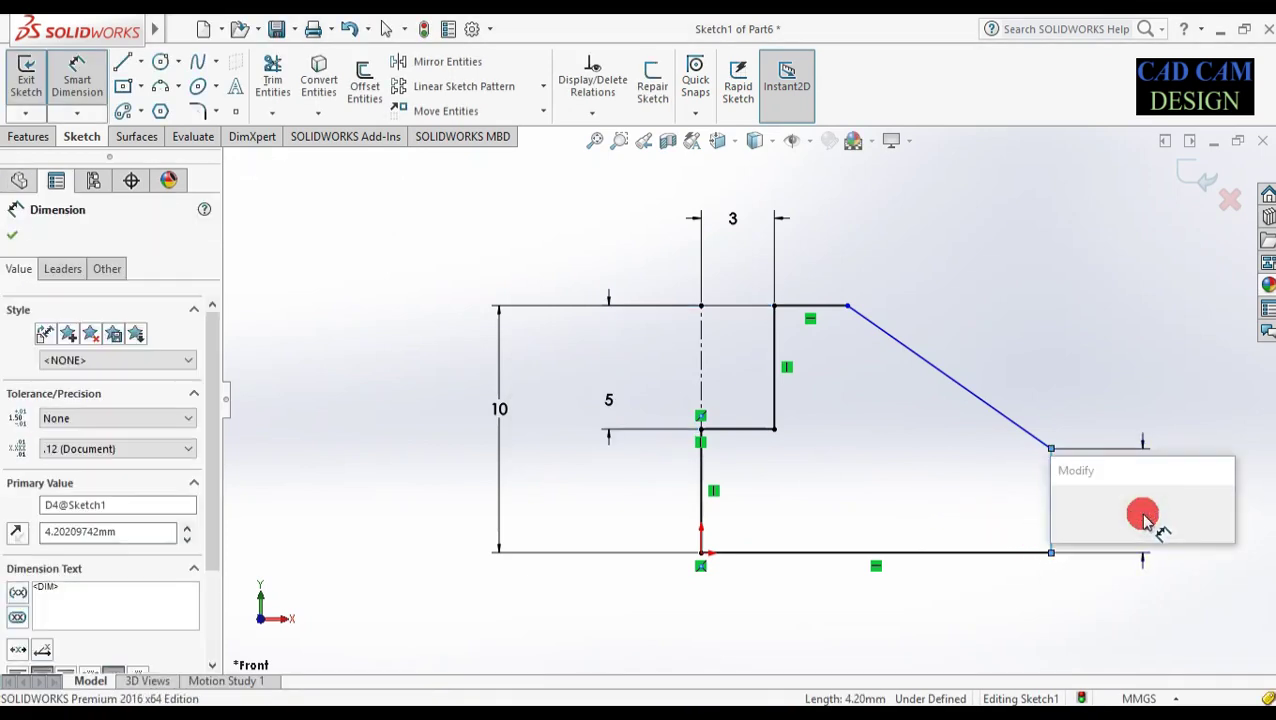
text(4)
key(Return)
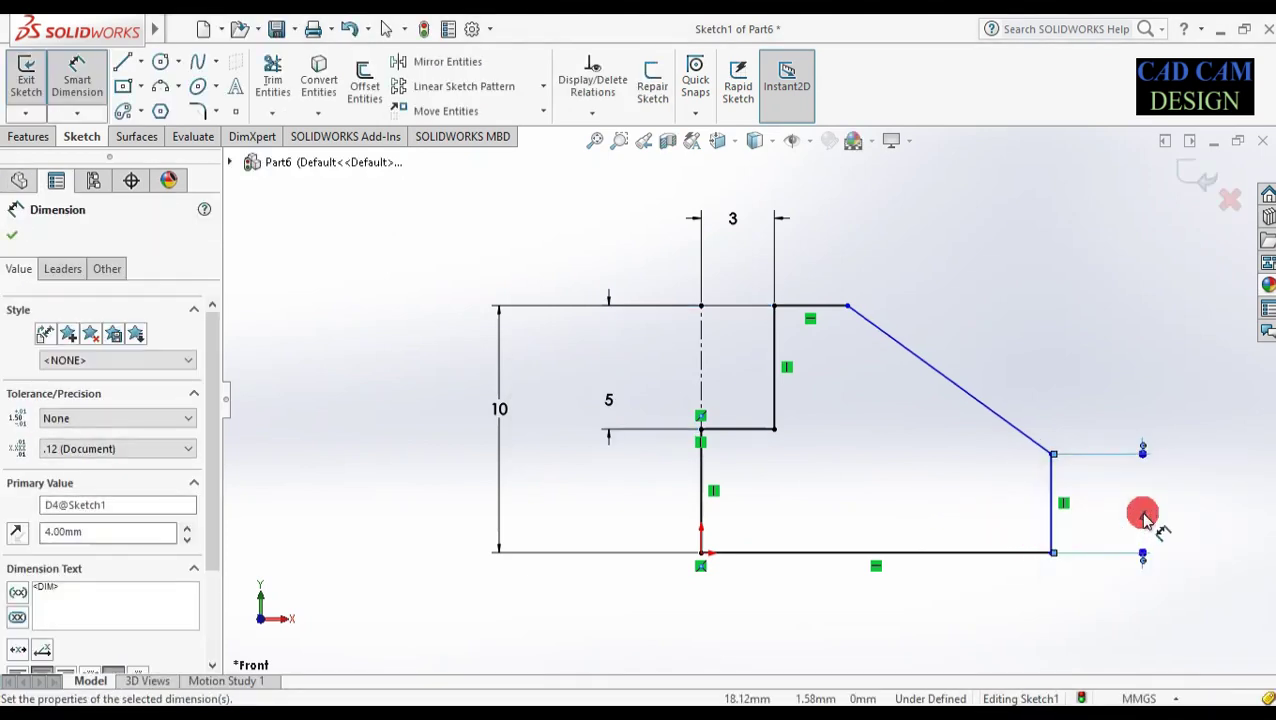
click(992, 582)
click(1098, 522)
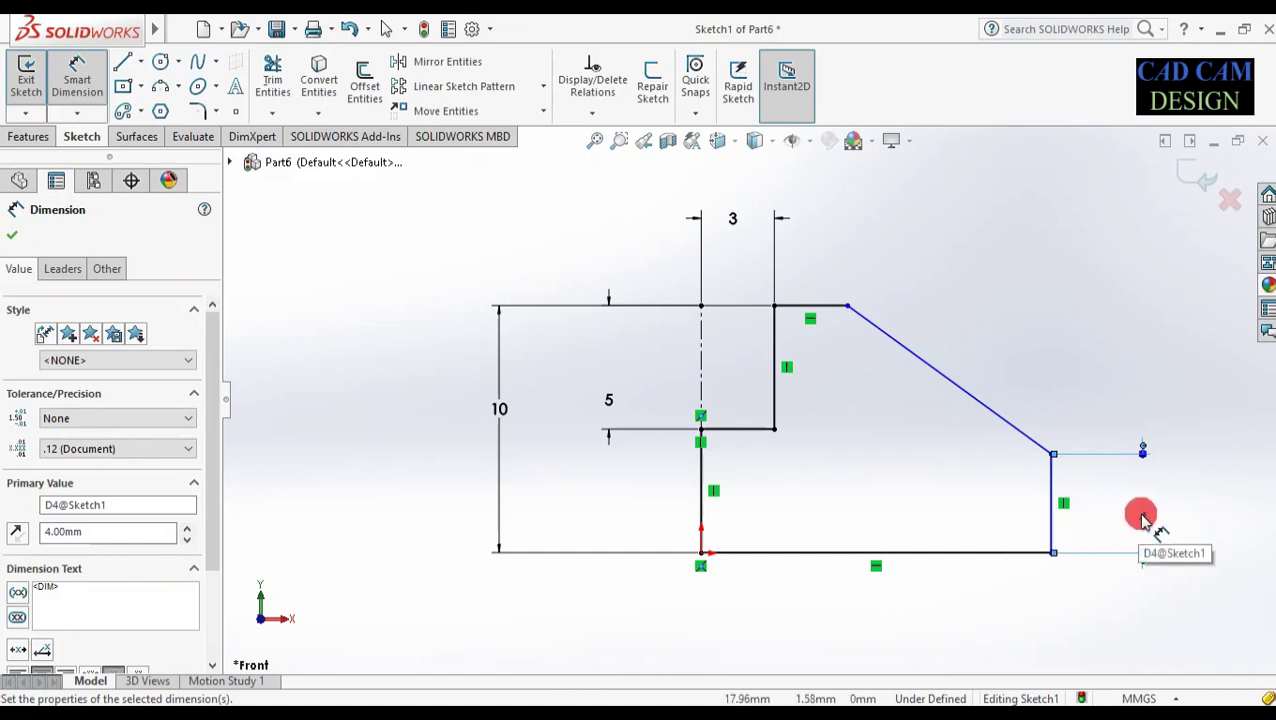
double_click(1143, 518)
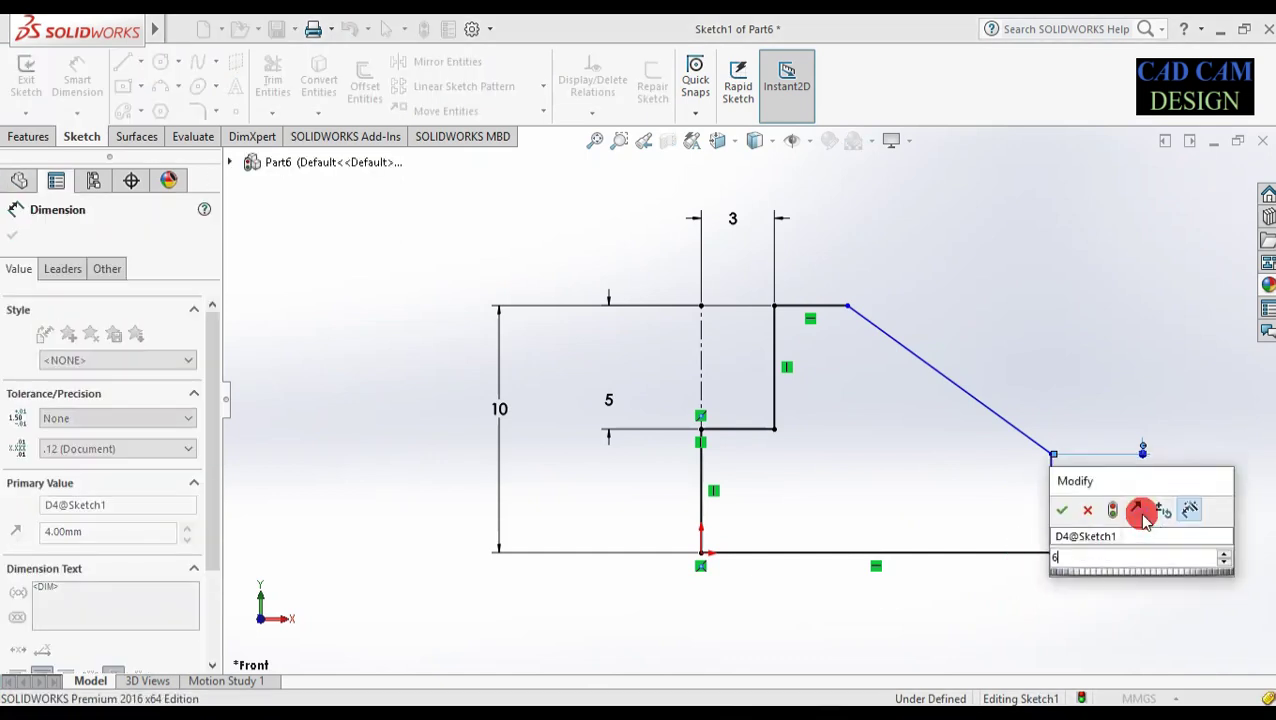
text(6)
key(Return)
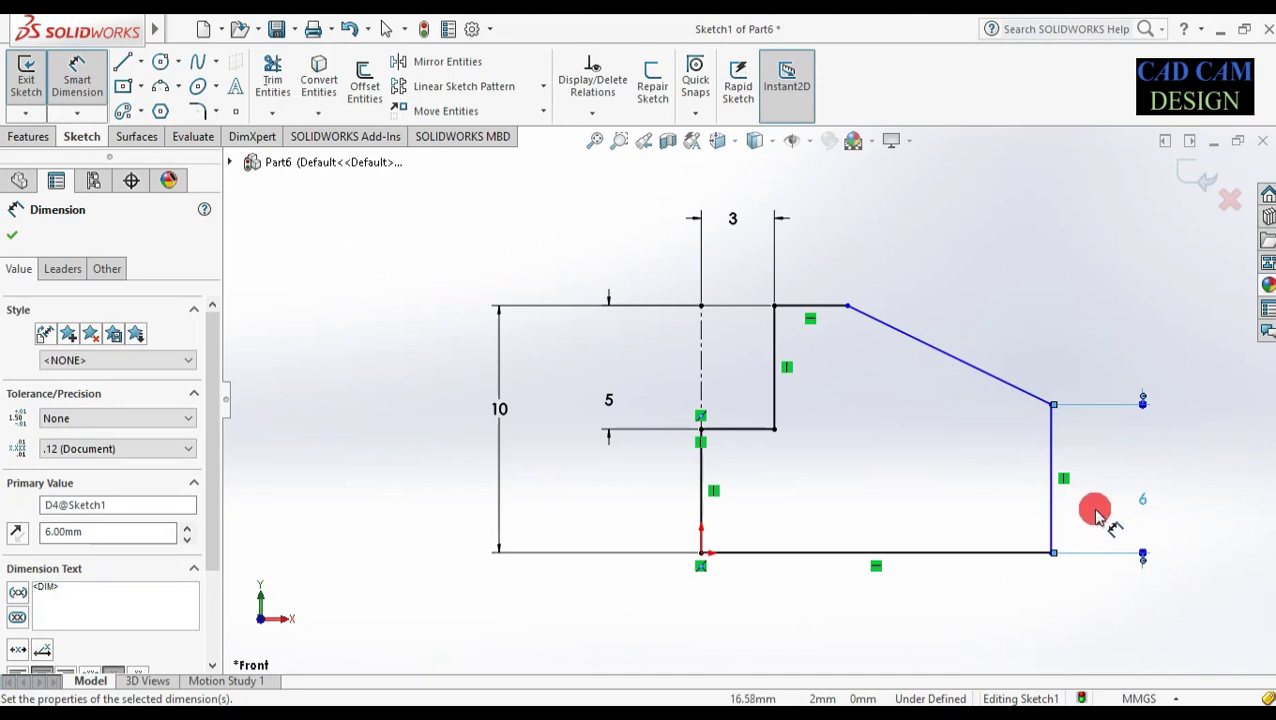
- Dimension the length of the profile's horizontal base line from the origin to 12.5 mm
click(990, 555)
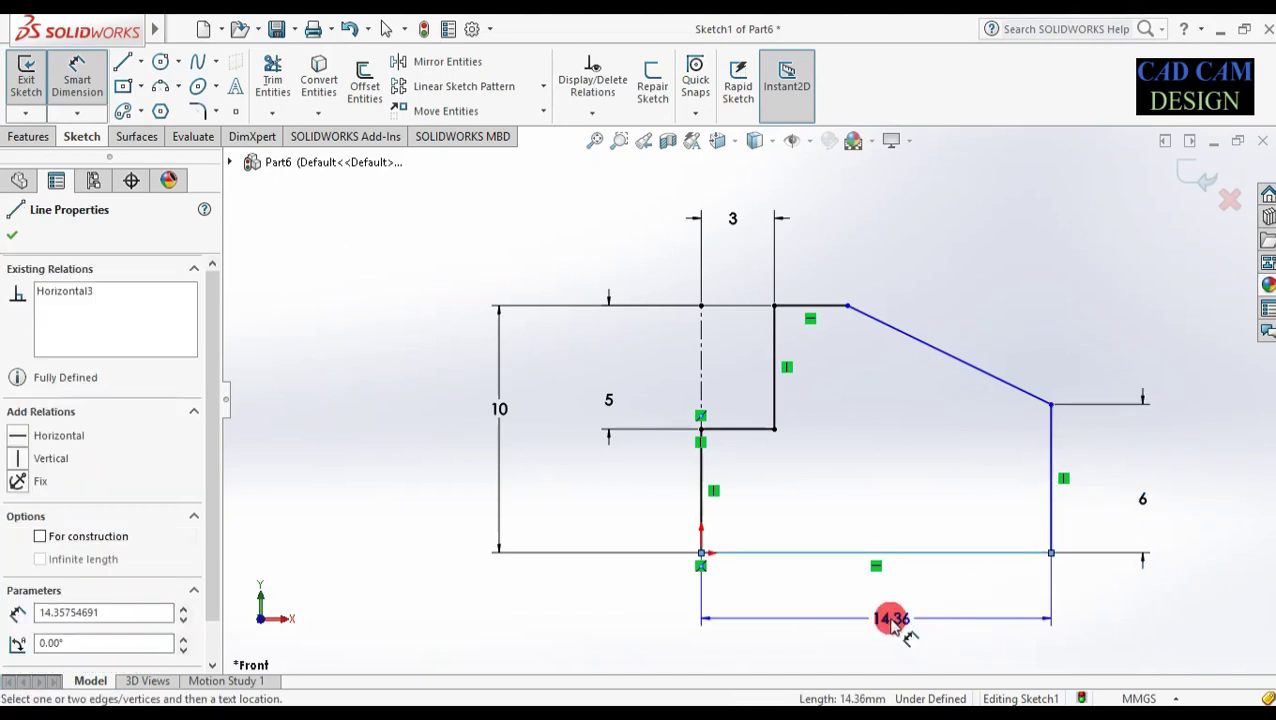
click(893, 622)
text(12.)
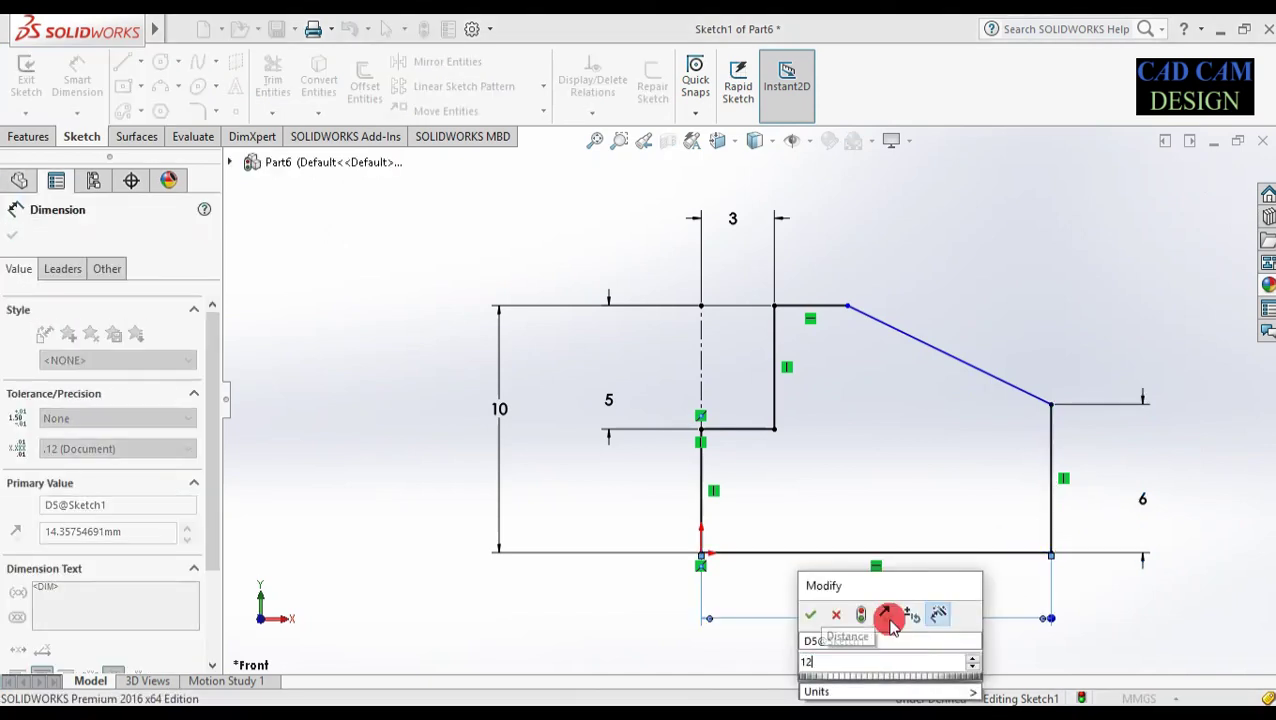
text(5)
key(Return)
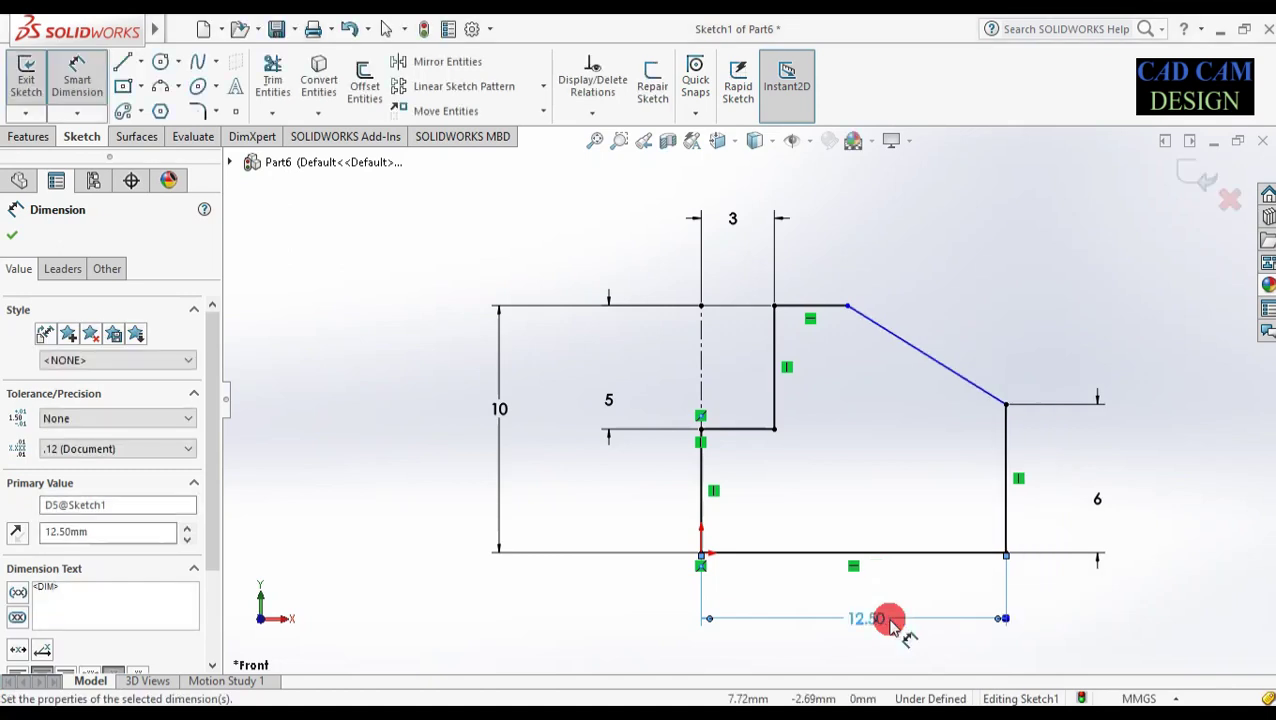
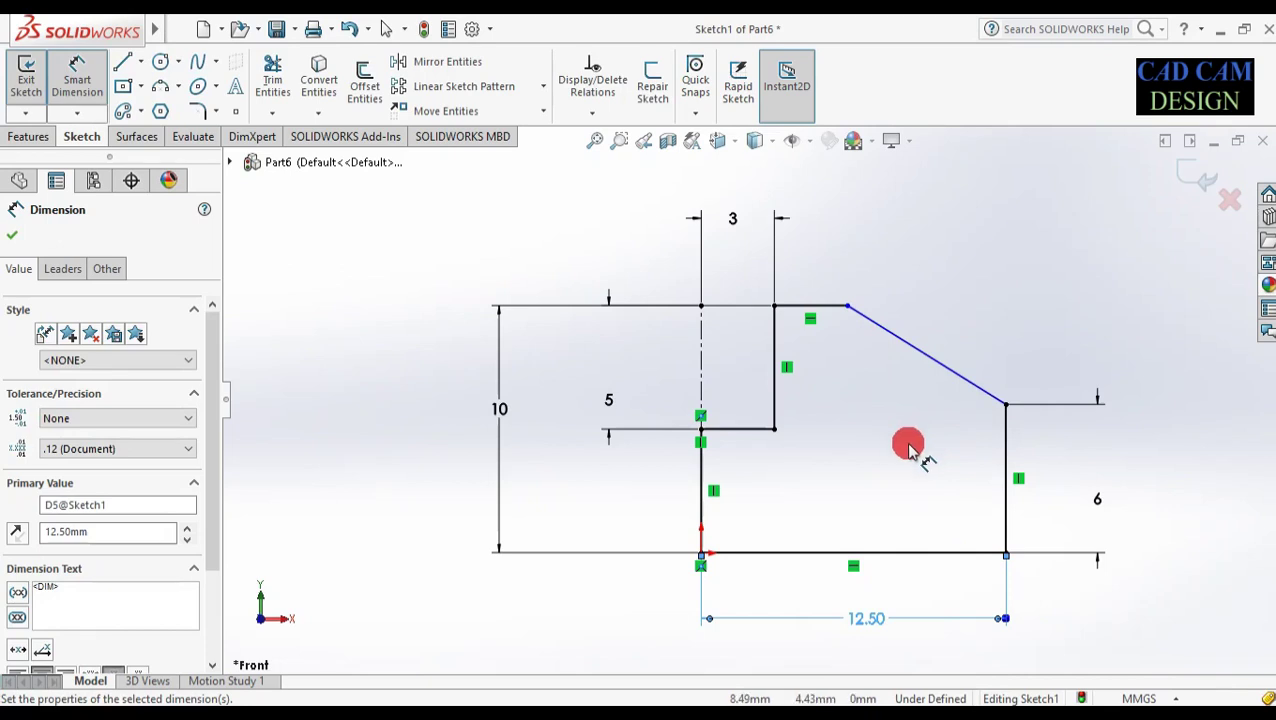
- Dimension the length of the profile's short top line at 3 mm
scroll(884, 350, down, 2)
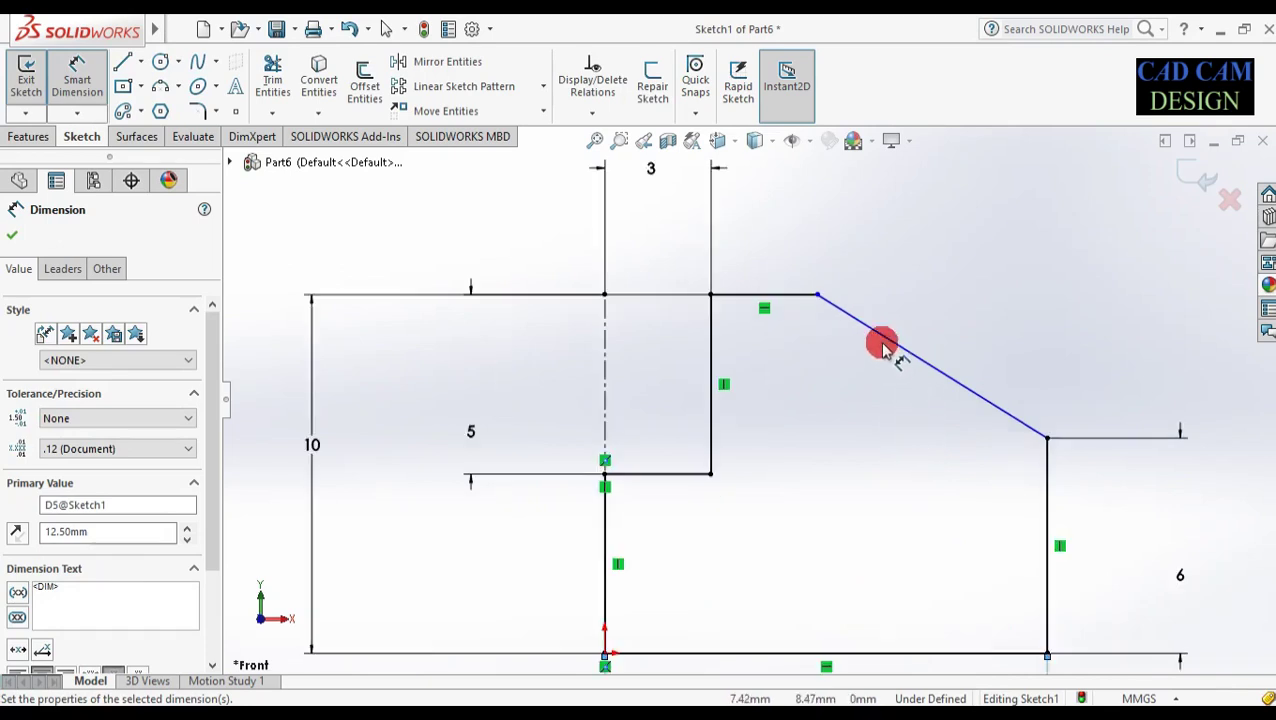
click(810, 297)
click(763, 245)
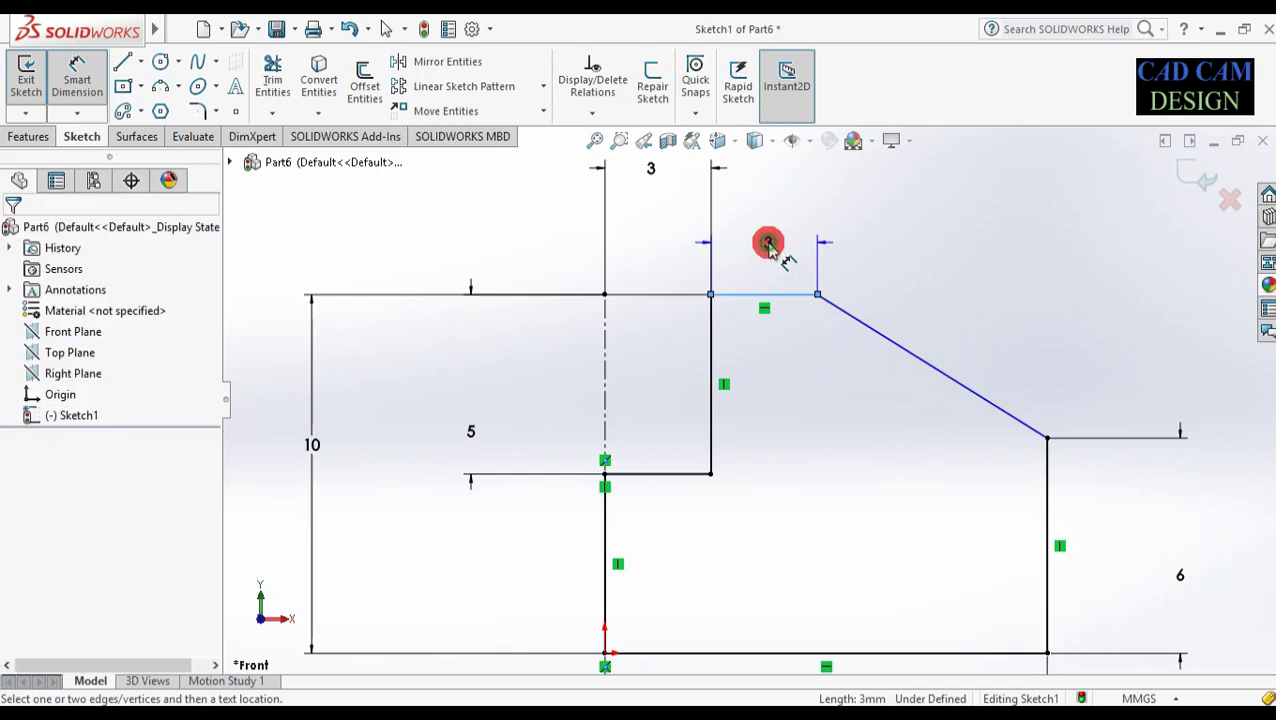
click(697, 238)
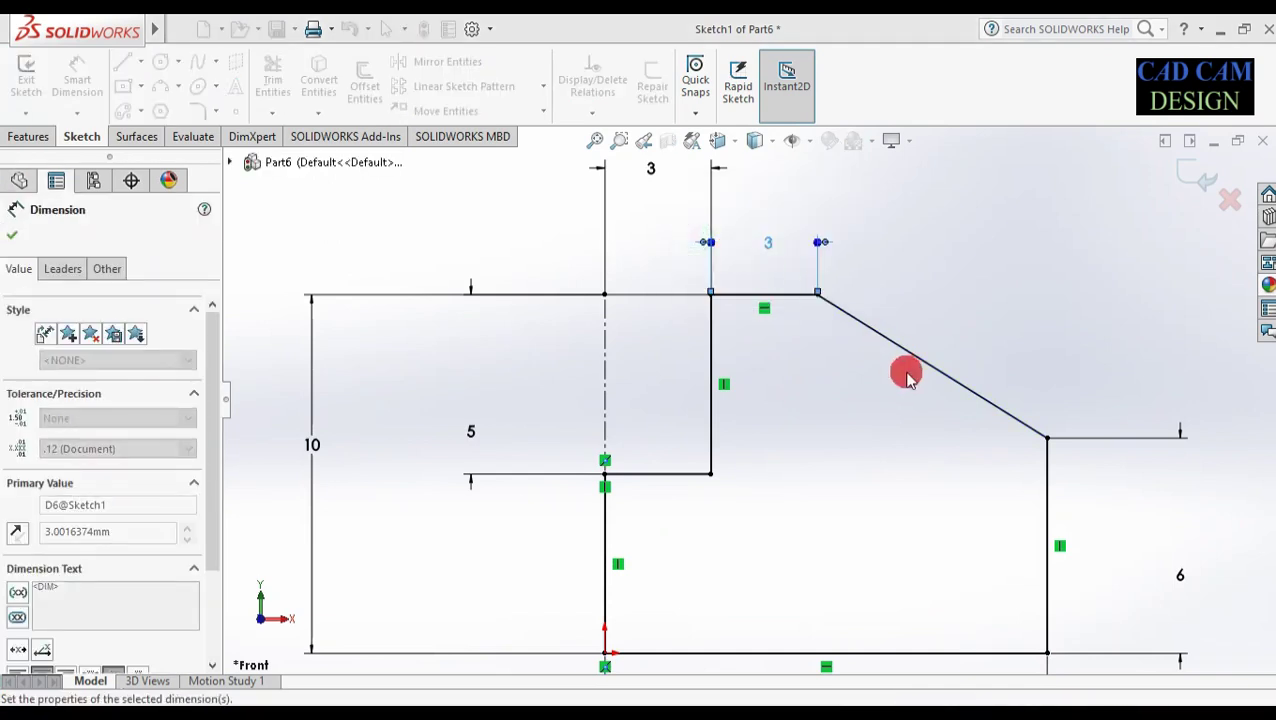
- Add a driven dimension for the horizontal span of the profile's slanted line
click(957, 386)
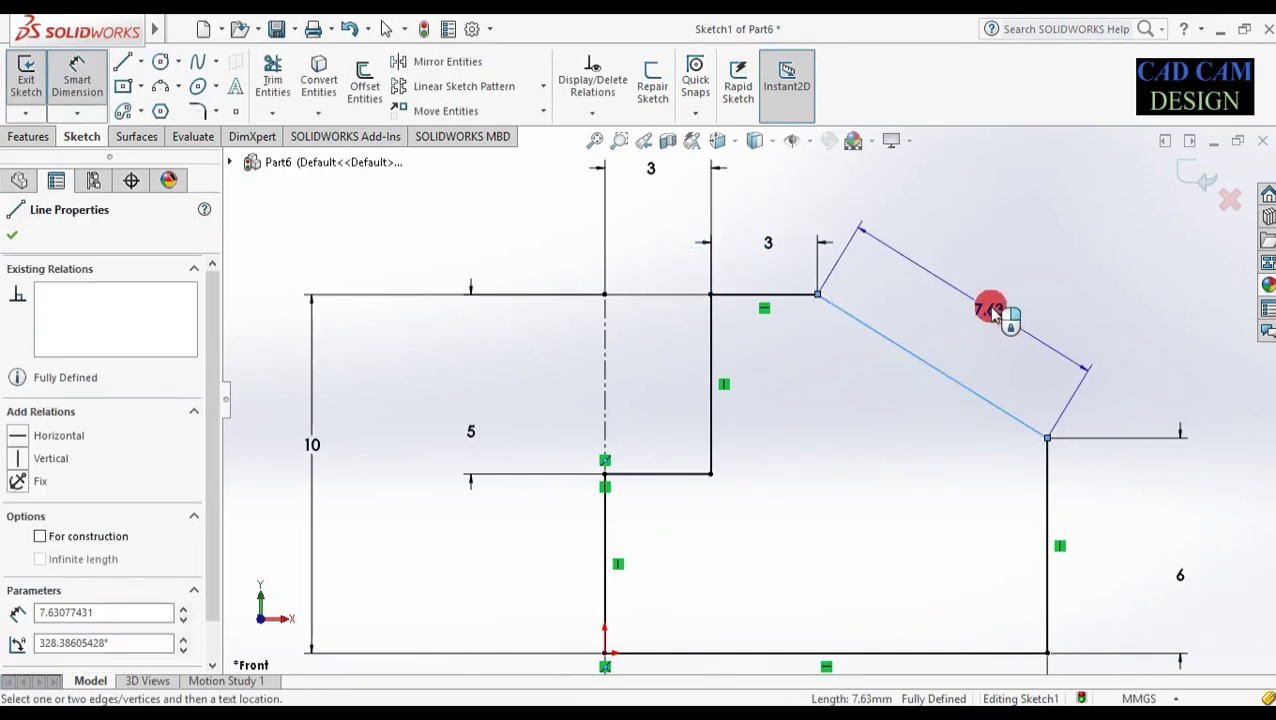
click(933, 207)
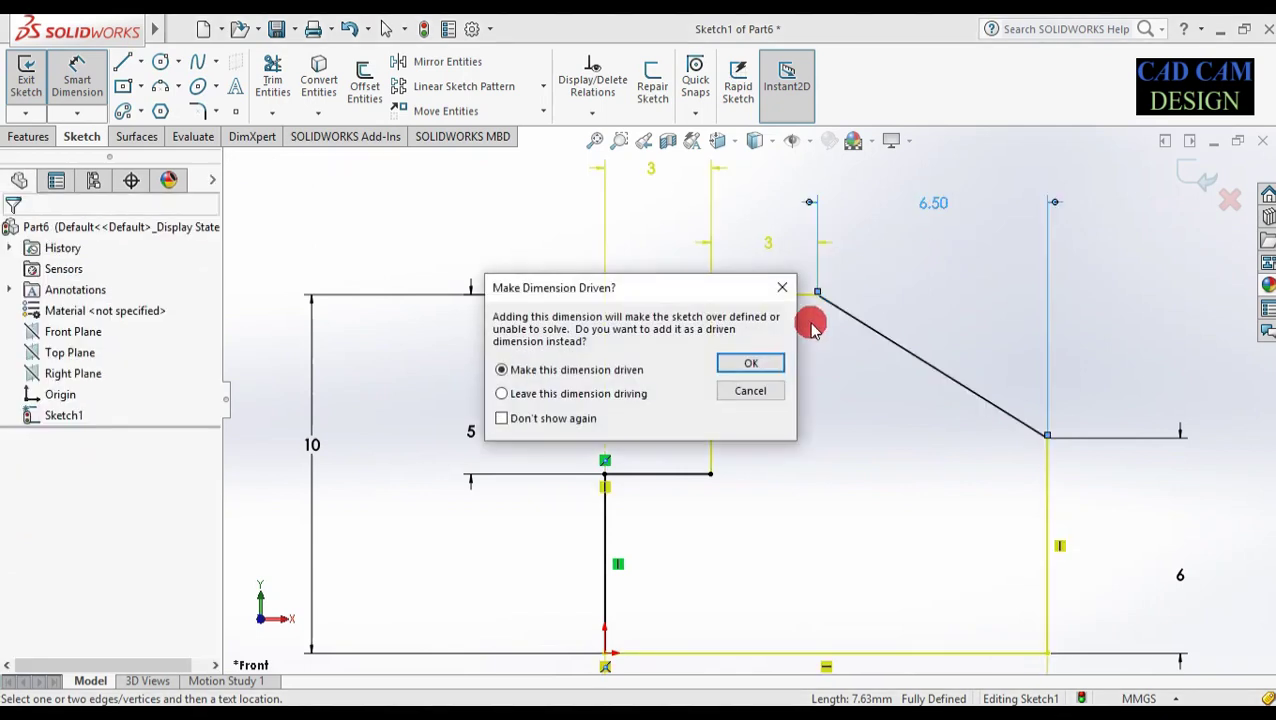
click(776, 366)
scroll(769, 362, up, 5)
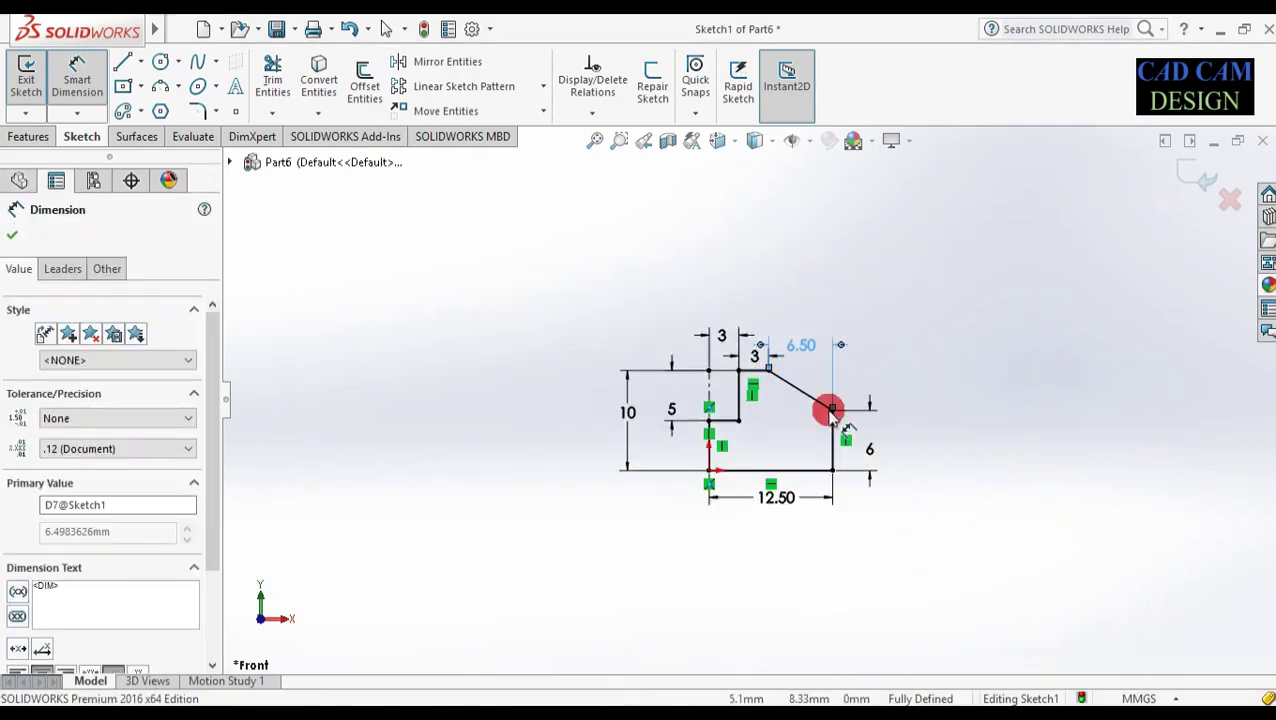
scroll(828, 410, down, 2)
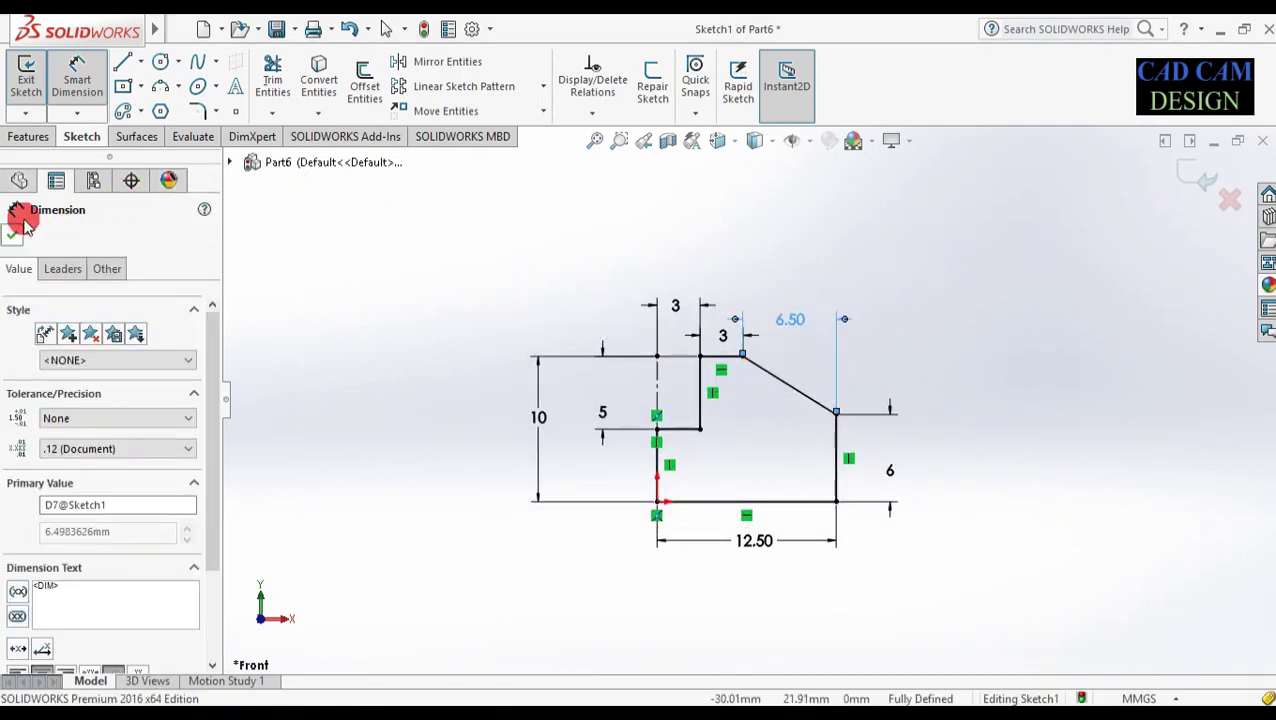
- Fillet the corners at both ends of the slanted line with a 5 mm radius
click(198, 110)
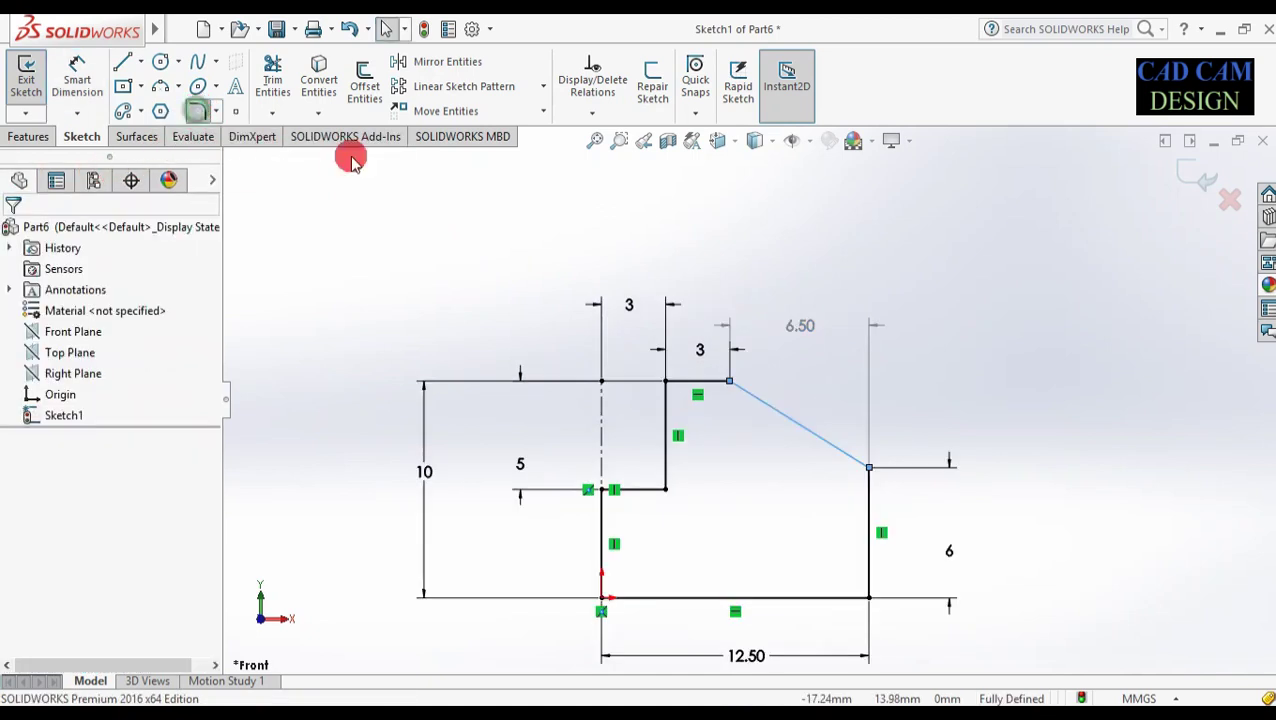
click(730, 381)
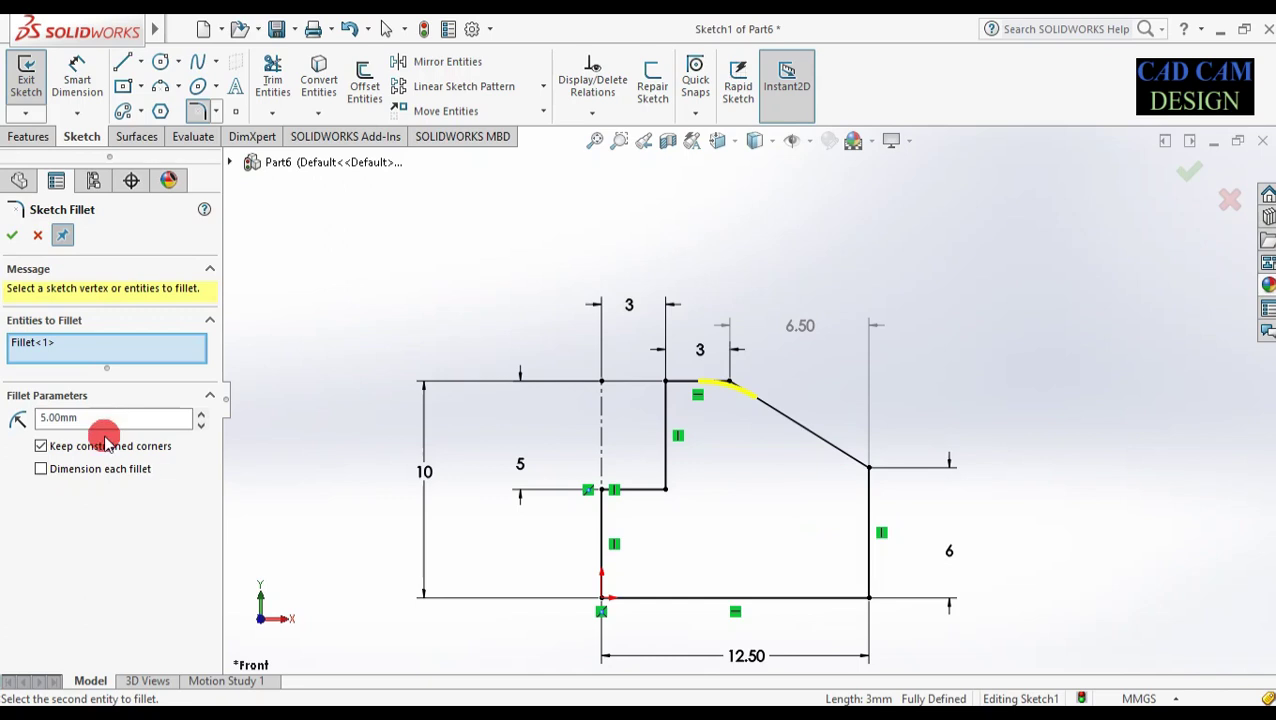
click(14, 245)
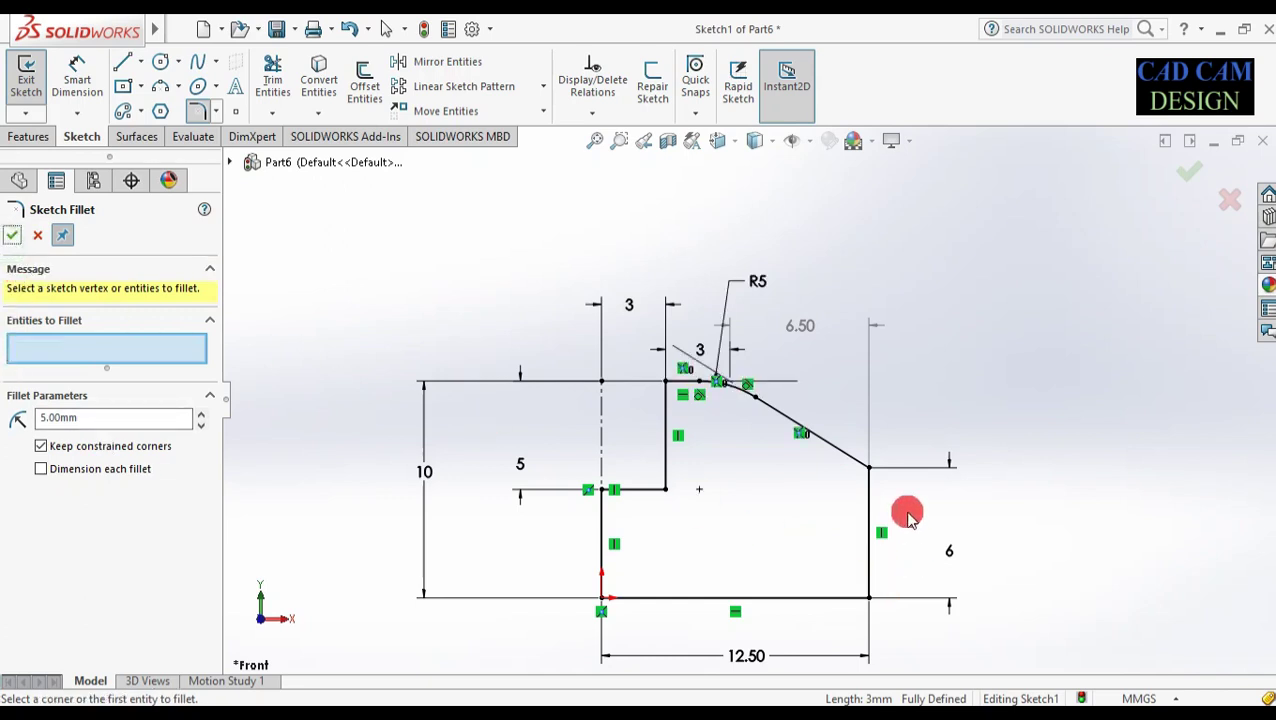
click(843, 450)
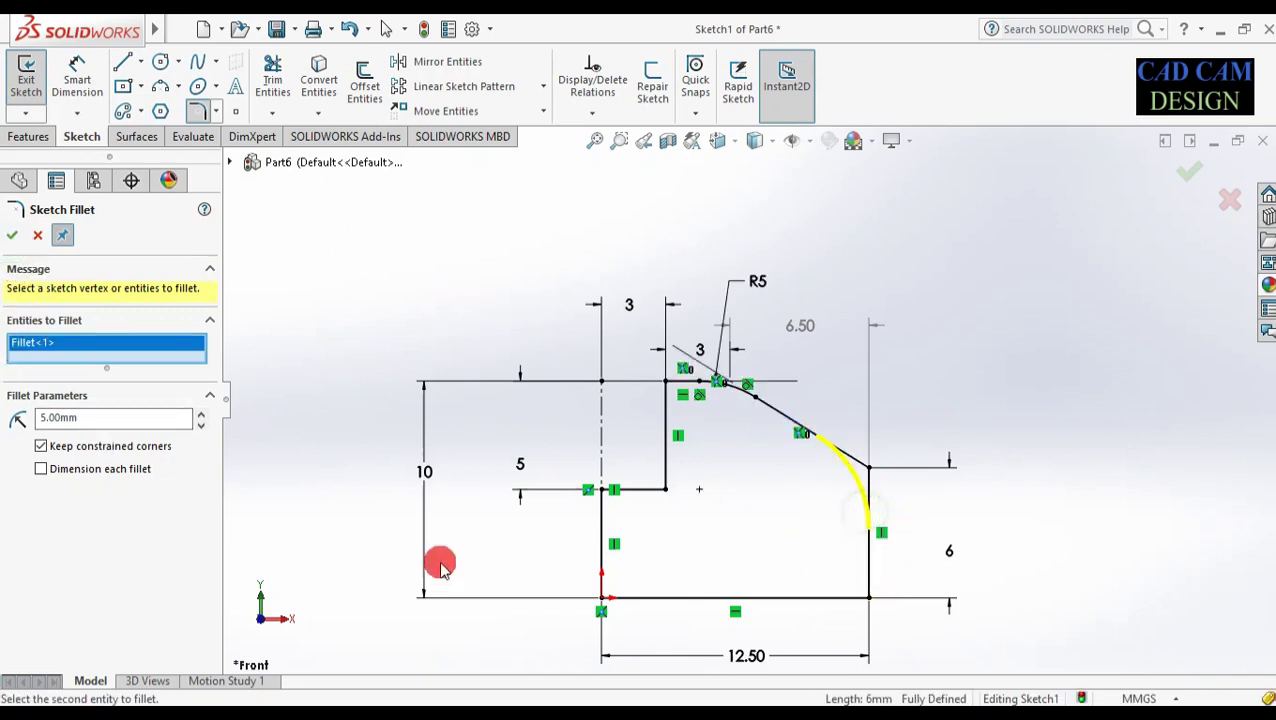
click(12, 244)
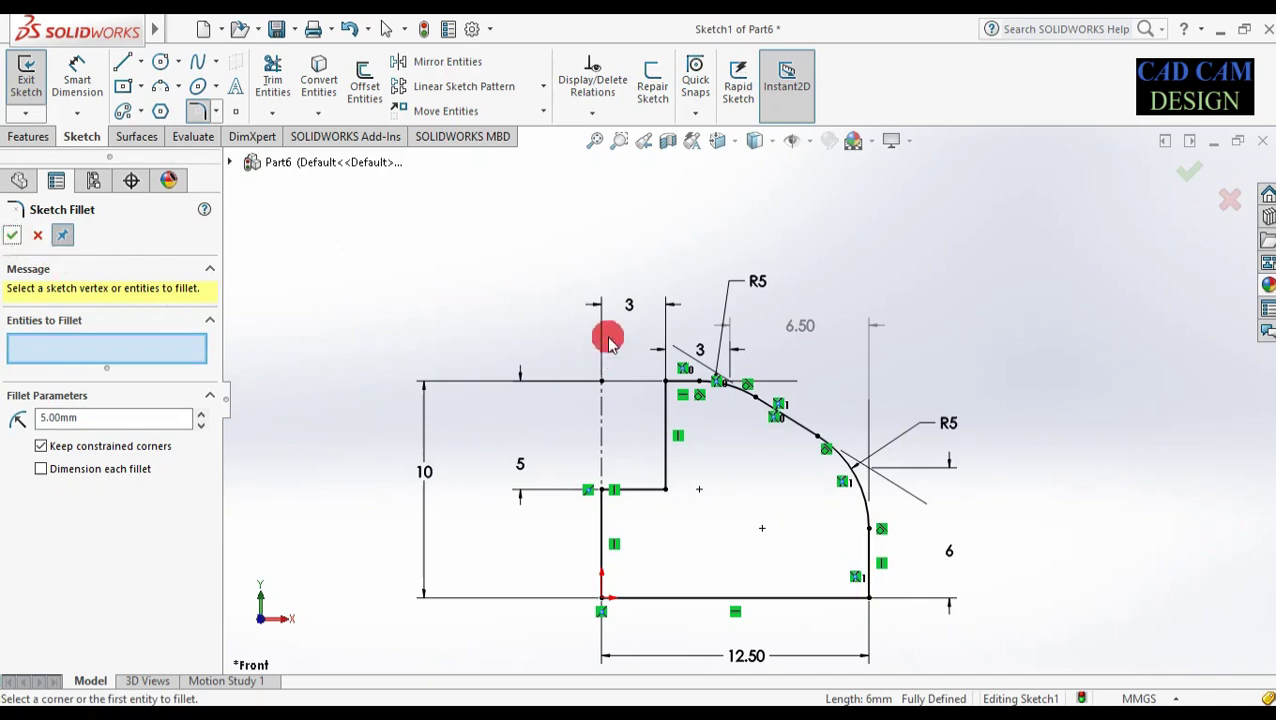
click(1176, 182)
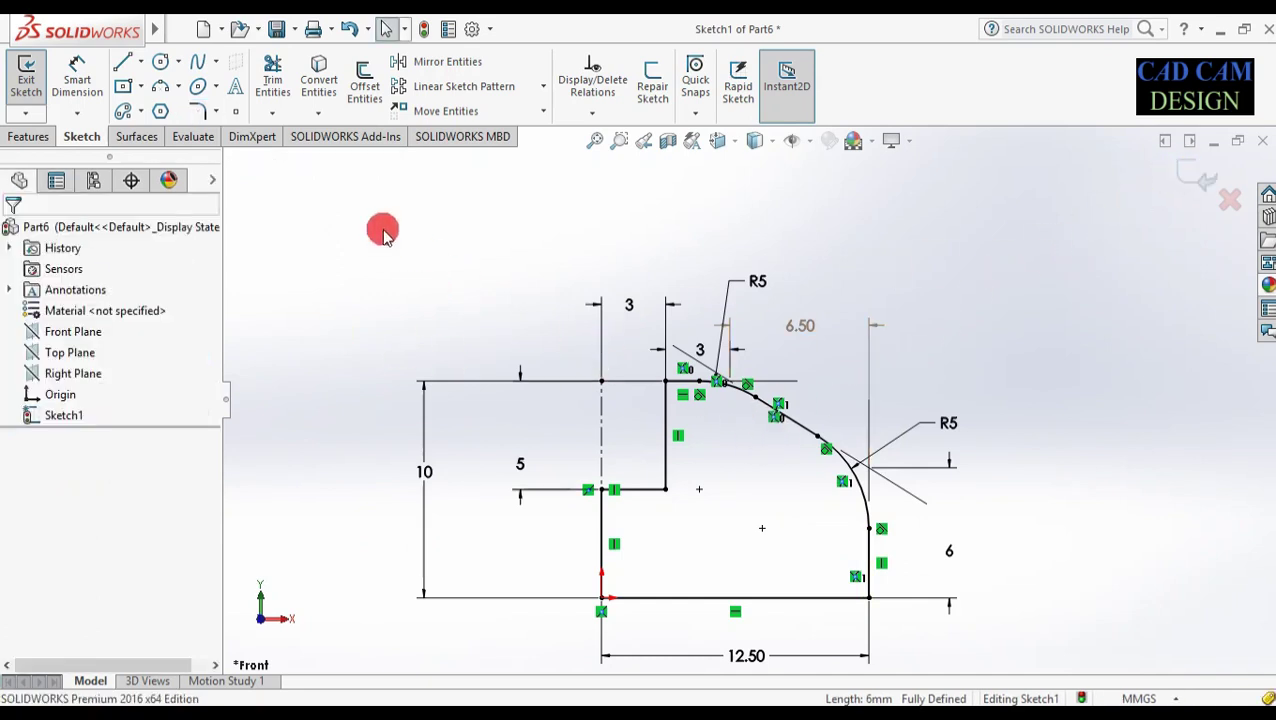
- Revolve the profile 360° about the vertical centerline into a solid
click(29, 136)
click(116, 118)
mouse_move(660, 334)
middle_down()
mouse_move(661, 364)
mouse_move(629, 342)
mouse_move(724, 448)
mouse_move(729, 376)
mouse_move(723, 496)
mouse_move(724, 414)
middle_up()
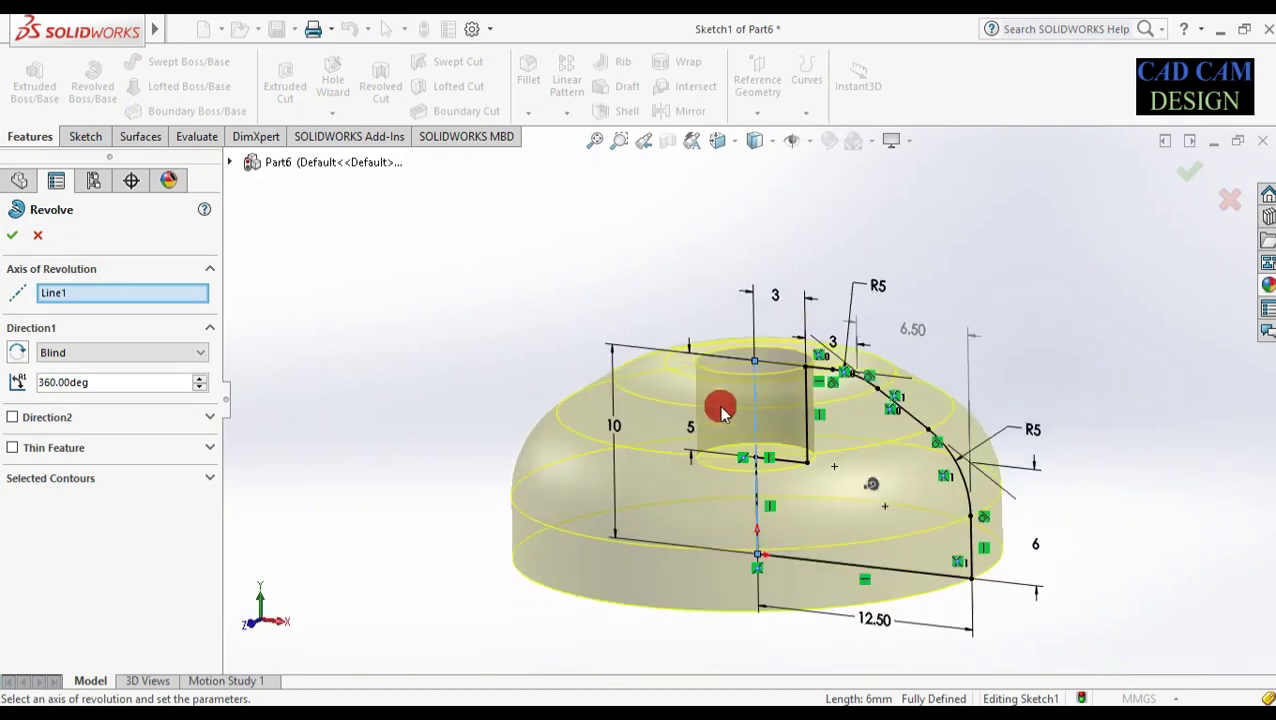
click(1180, 178)
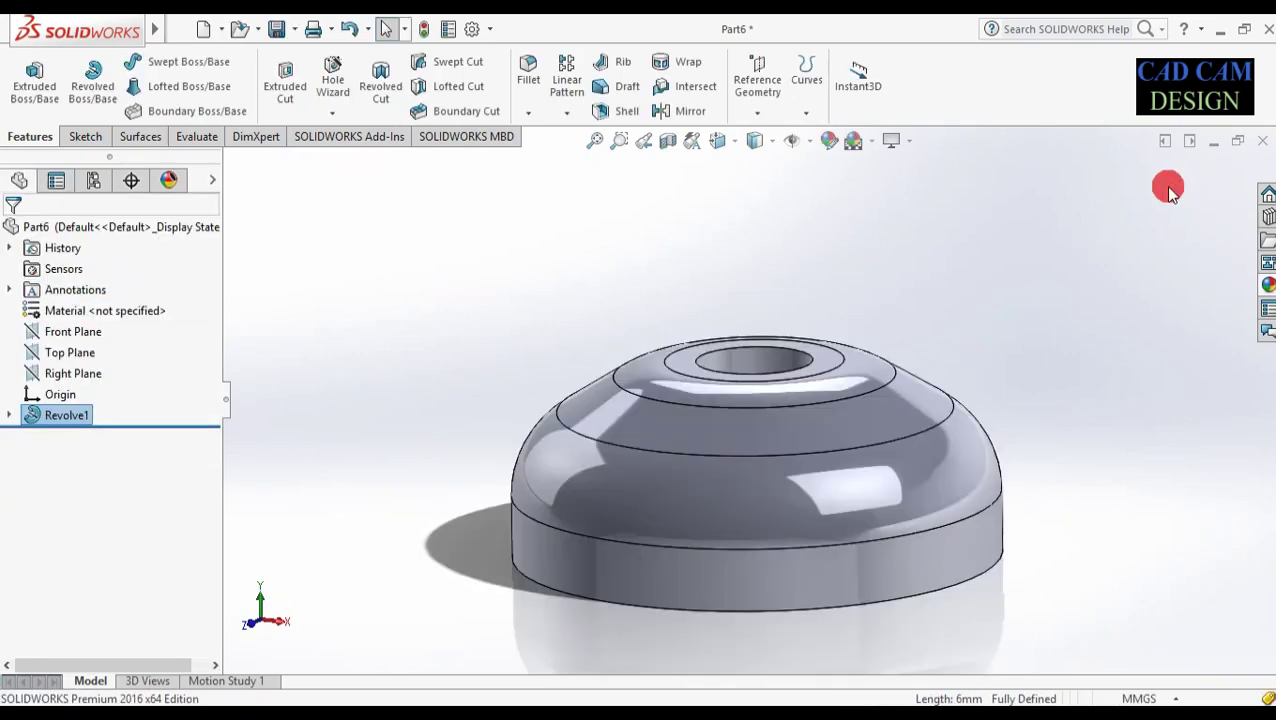
middle_drag(1114, 245, 914, 344)
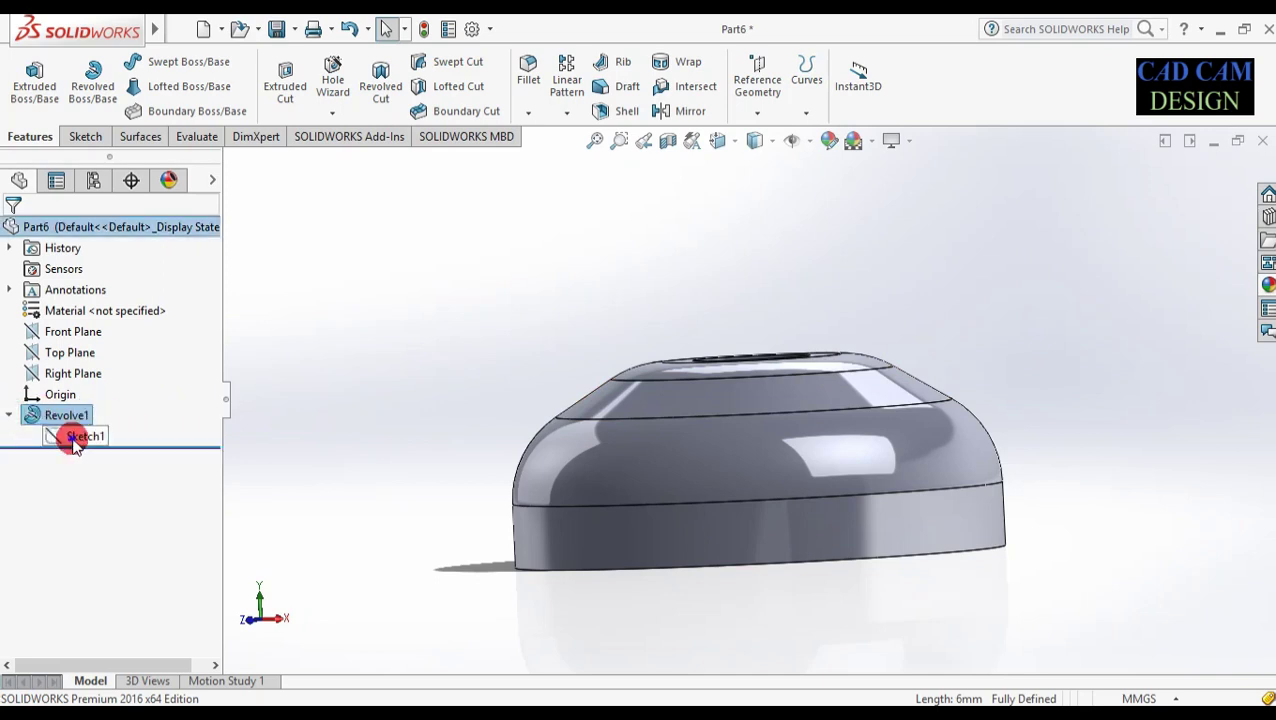
- Reopen the revolve's sketch to review its dimensions and exit it without edits
right_click(73, 443)
click(87, 392)
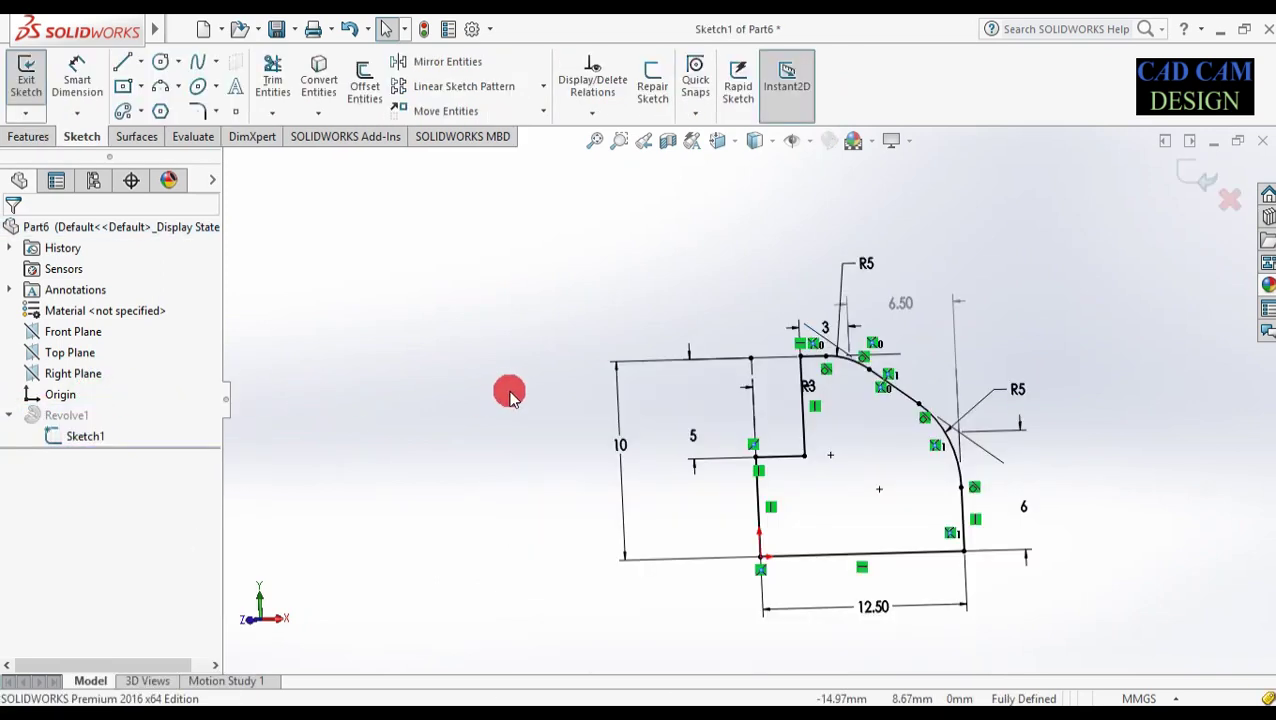
click(1208, 177)
middle_drag(1109, 327, 1088, 441)
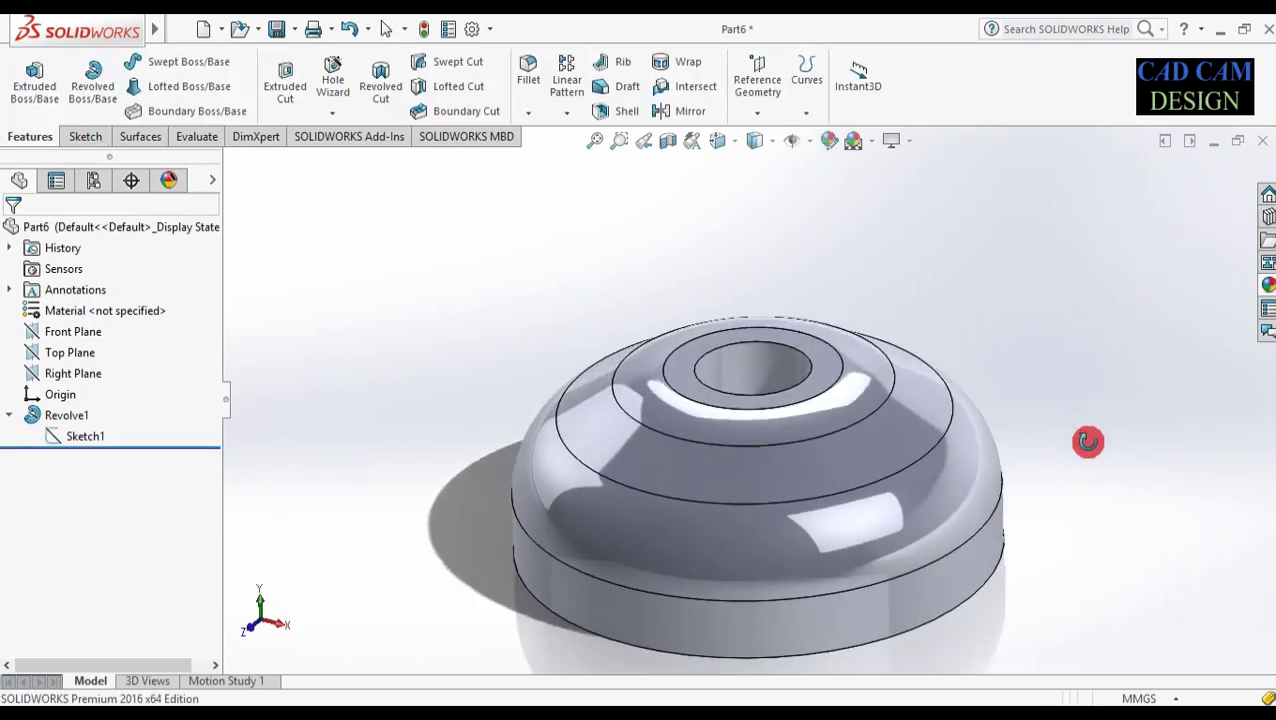
- Apply the polished steel metal appearance to the whole part
click(1266, 286)
scroll(1090, 480, up, 1)
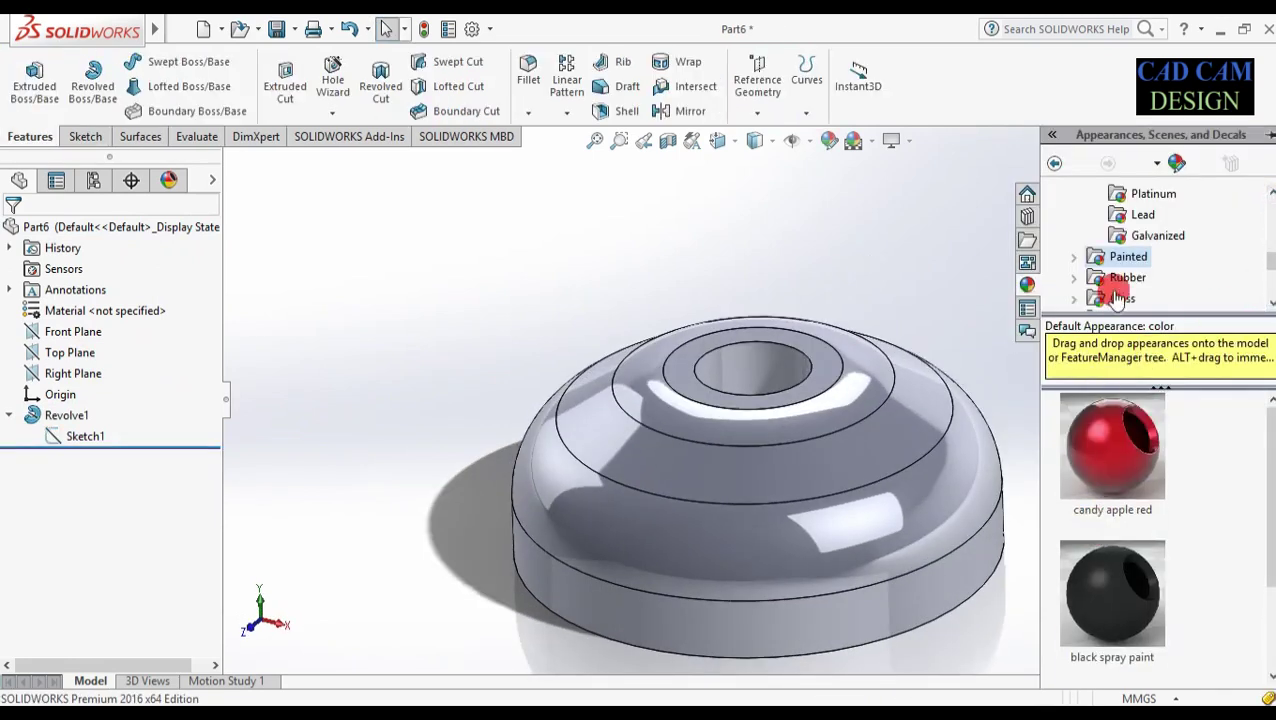
drag(1268, 262, 1266, 210)
click(1123, 244)
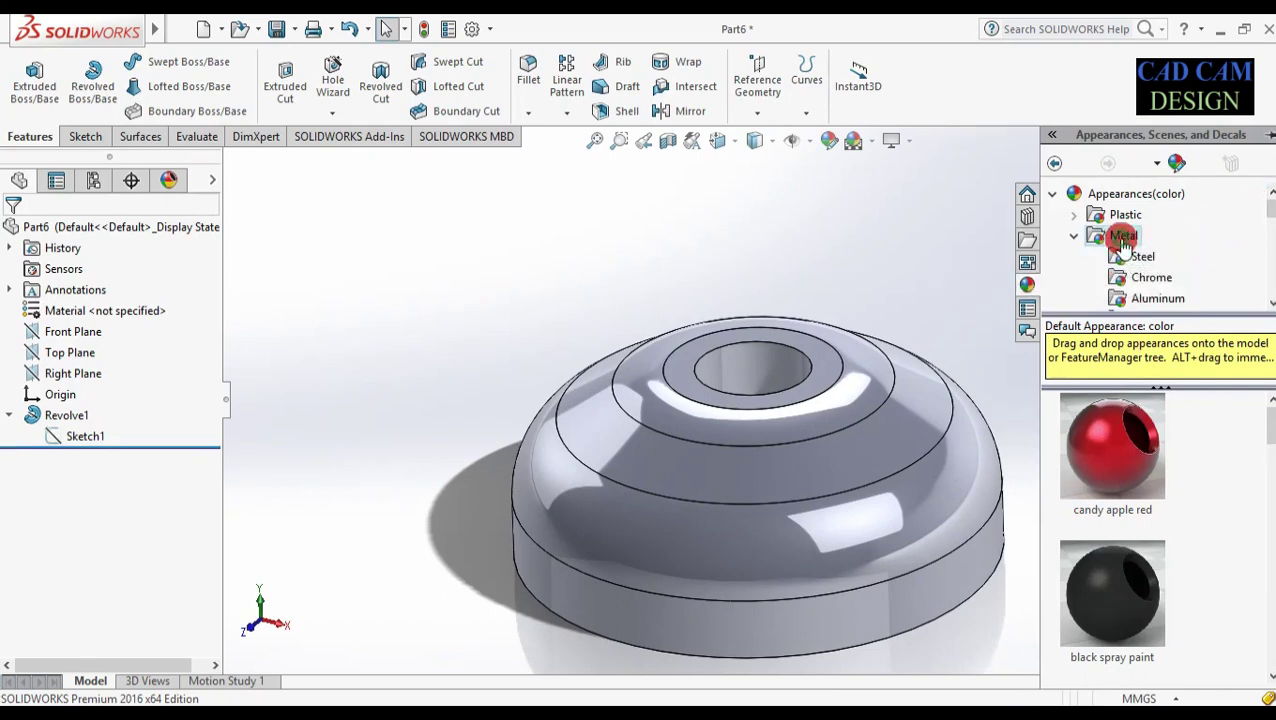
drag(1112, 445, 922, 443)
click(924, 434)
- Apply the polished gold metal appearance to the conical face of the part
click(1075, 233)
scroll(1097, 287, down, 1)
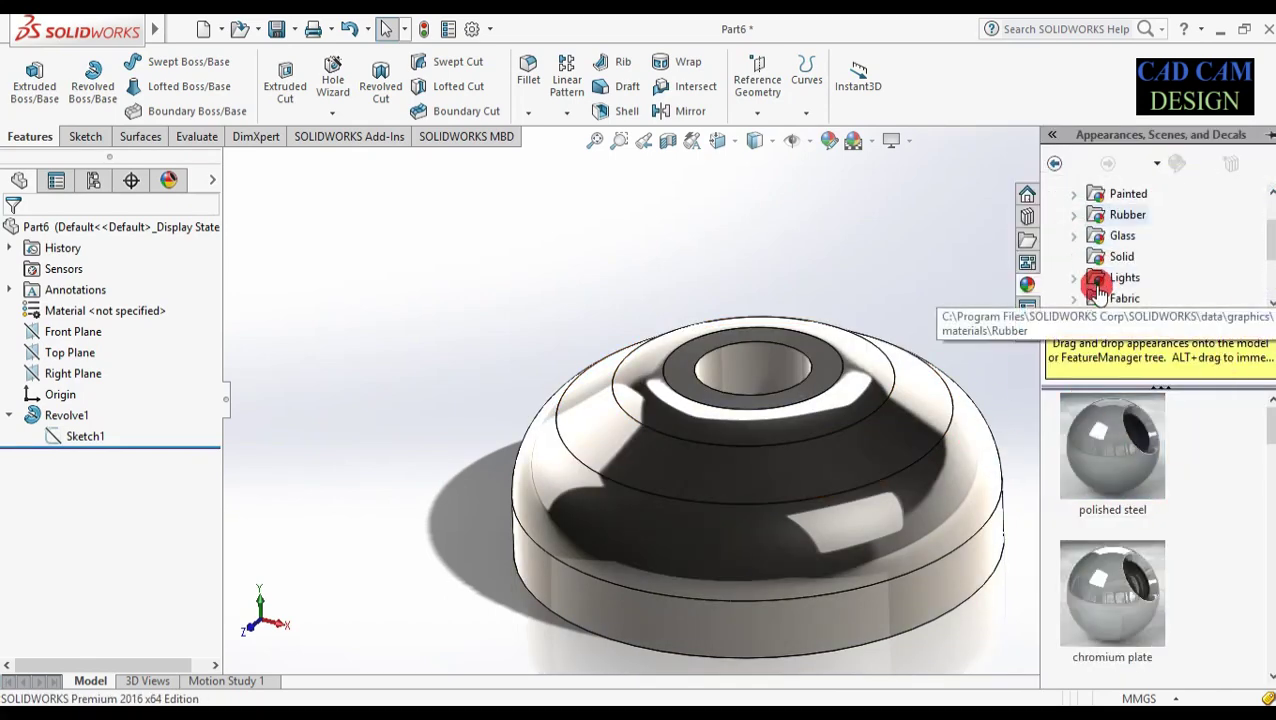
scroll(1099, 265, down, 3)
scroll(1118, 252, up, 4)
click(1090, 196)
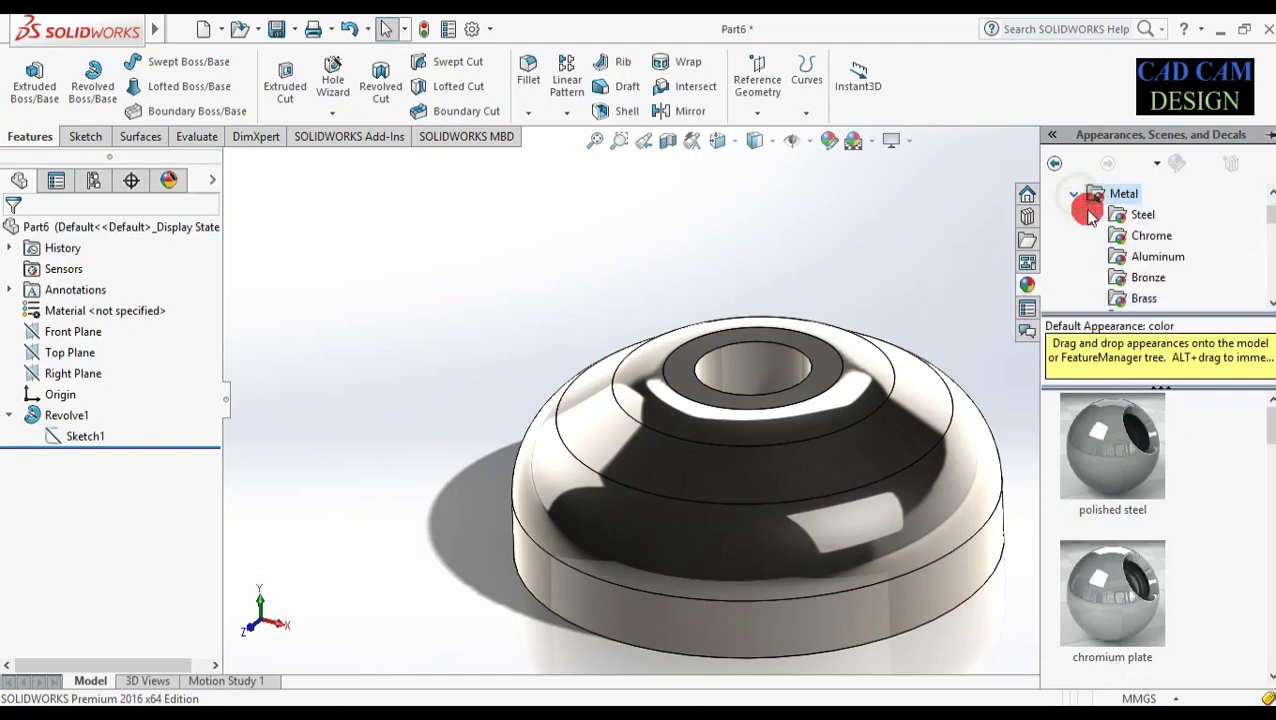
scroll(1139, 256, down, 3)
click(1143, 279)
drag(1120, 447, 890, 439)
click(834, 443)
mouse_move(1063, 463)
middle_down()
mouse_move(1094, 510)
mouse_move(920, 550)
middle_up()
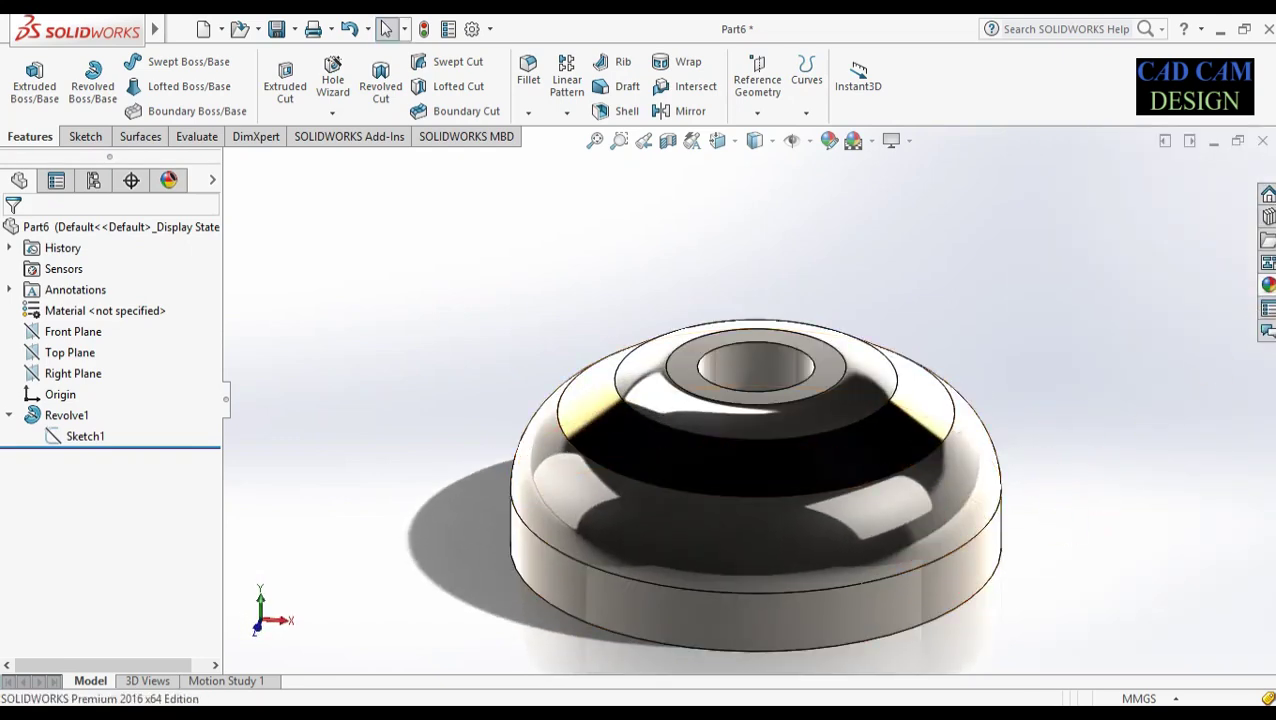
- Apply the polished gold appearance to the upper fillet face between the cone and the flat top ring
click(1268, 285)
click(1188, 338)
drag(1266, 240, 1267, 252)
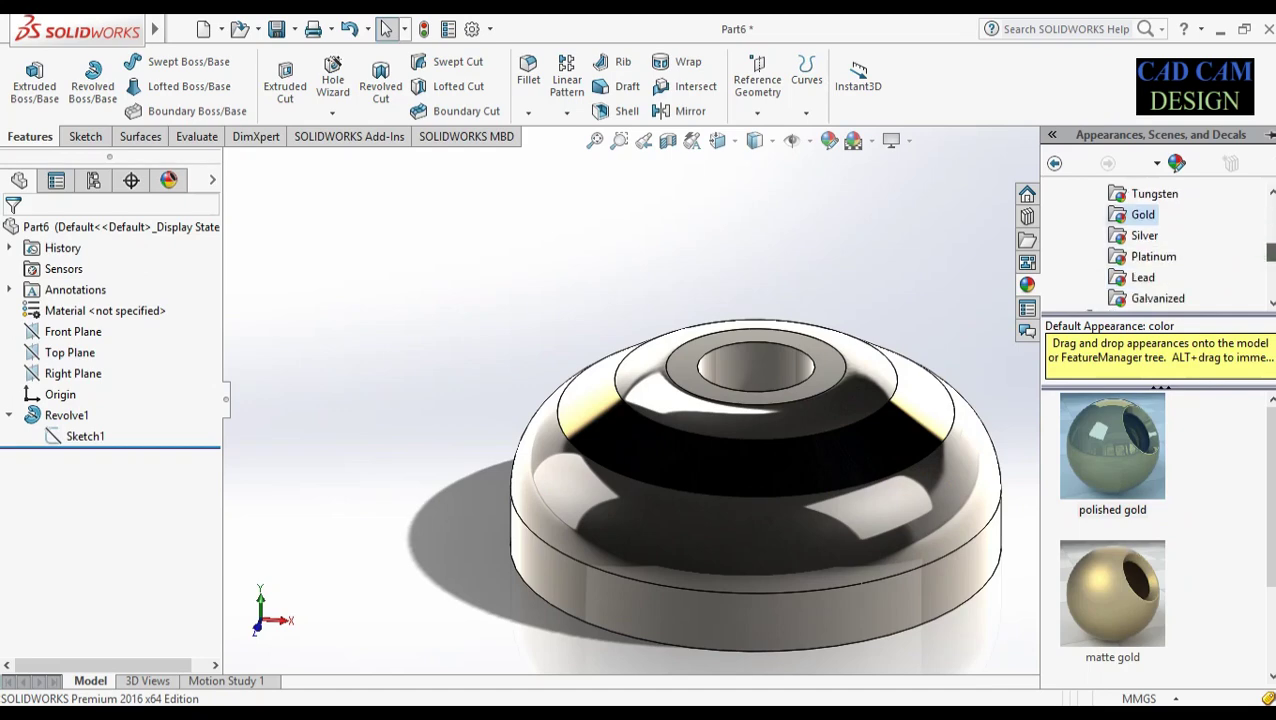
drag(1130, 460, 862, 385)
click(863, 384)
- Apply the polished gold appearance to the flat top ring and the inner wall of the hole
click(1268, 285)
drag(1119, 462, 804, 386)
click(804, 387)
click(1268, 285)
drag(1119, 462, 765, 365)
click(768, 362)
- Apply the candy apple red painted appearance to the conical face and the outer cylindrical side face
scroll(1133, 279, down, 1)
click(1128, 258)
drag(1112, 445, 897, 430)
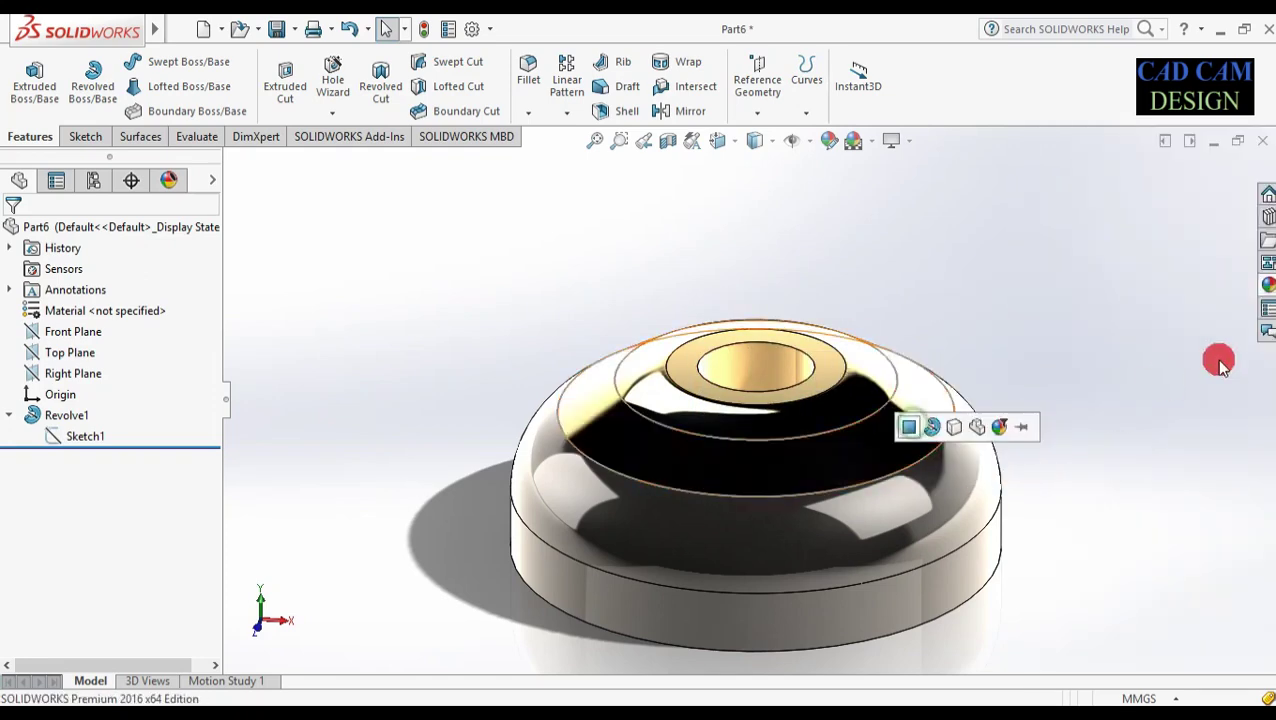
click(1268, 285)
drag(1106, 450, 940, 590)
click(941, 590)
- Apply a painted appearance to the flat bottom face of the part
middle_drag(1052, 481, 1154, 293)
scroll(1034, 459, up, 4)
click(1267, 284)
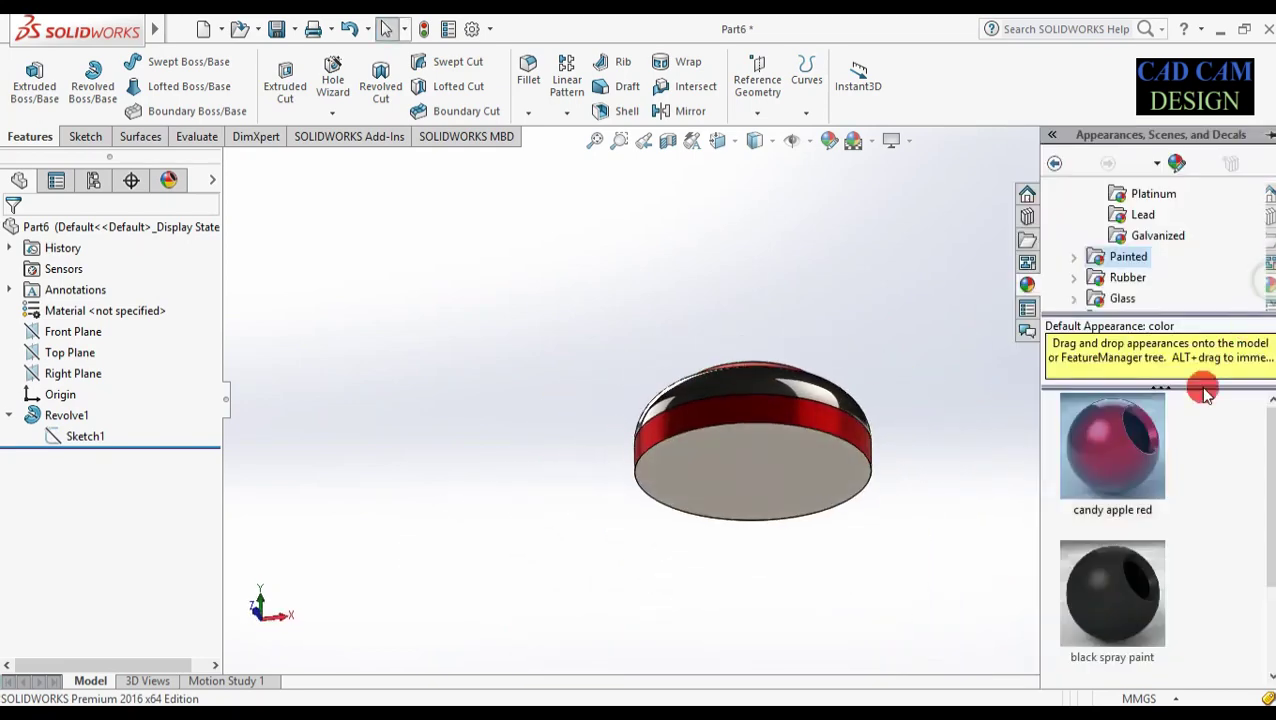
scroll(1117, 572, down, 1)
drag(1117, 572, 735, 456)
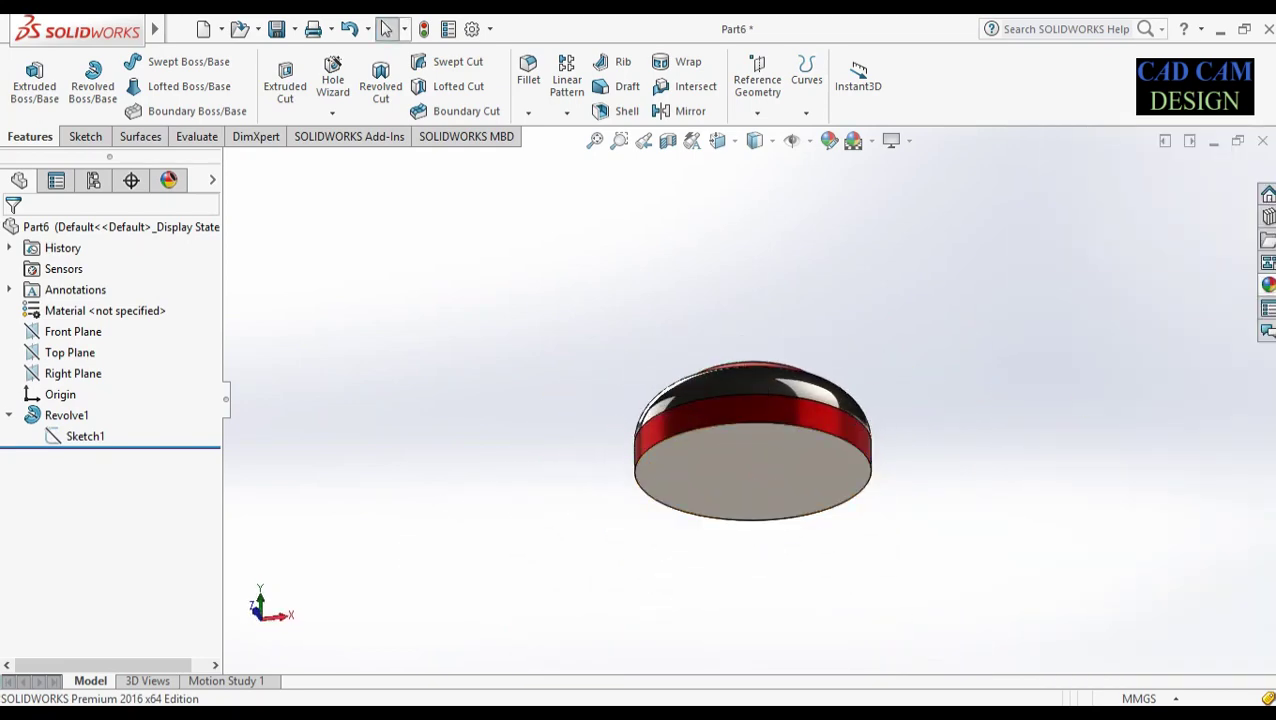
drag(1120, 561, 765, 472)
click(765, 472)
- Apply a painted appearance to the inner wall of the hole
middle_drag(960, 330, 990, 470)
scroll(834, 357, down, 4)
click(1267, 284)
drag(1108, 458, 645, 402)
click(648, 404)
- Apply a painted appearance to the flat ring face around the hole
click(1266, 285)
scroll(1190, 440, up, 1)
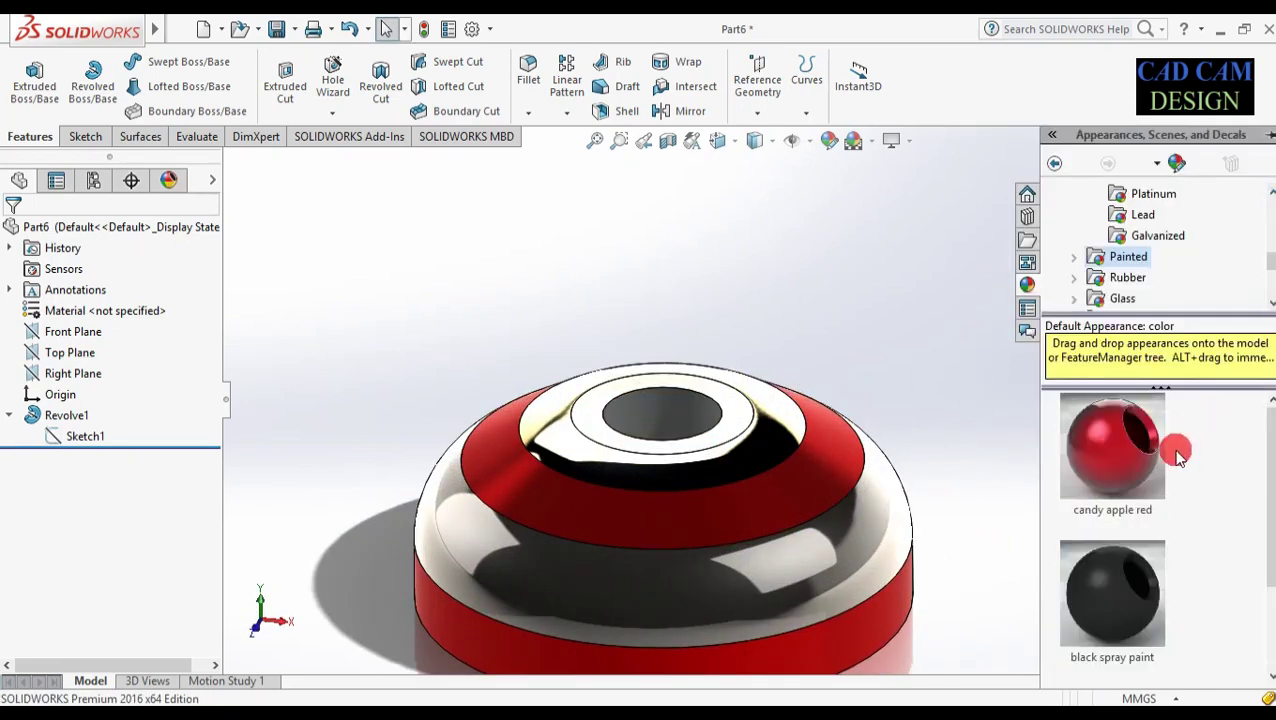
click(1120, 280)
click(1074, 257)
click(1138, 257)
mouse_move(1112, 596)
mouse_down()
mouse_move(955, 478)
mouse_move(724, 397)
mouse_up()
click(752, 403)
- Save the part as 3_CLAMP ROAD BASE.SLDPRT in the C _ CLAMP folder on the Desktop
middle_drag(1007, 418, 830, 480)
scroll(1005, 425, up, 3)
middle_drag(968, 561, 1195, 558)
key(ctrl+s)
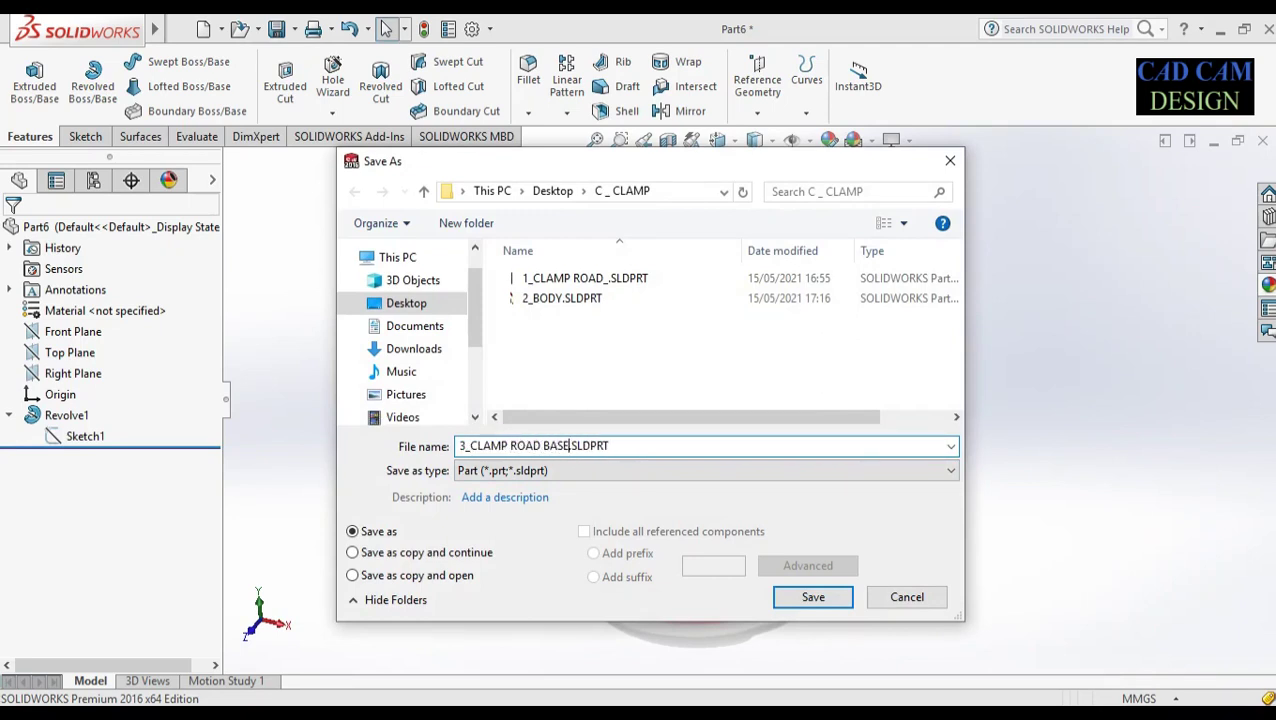
key(Return)
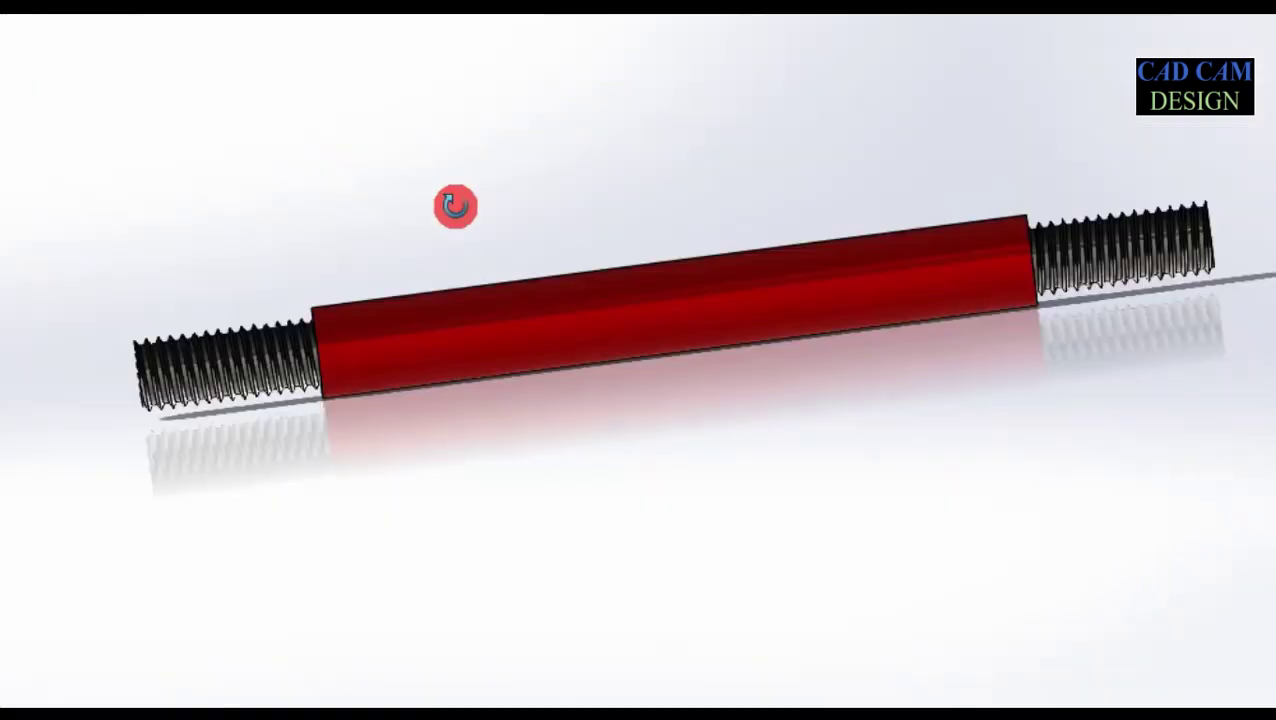
middle_drag(453, 205, 552, 265)
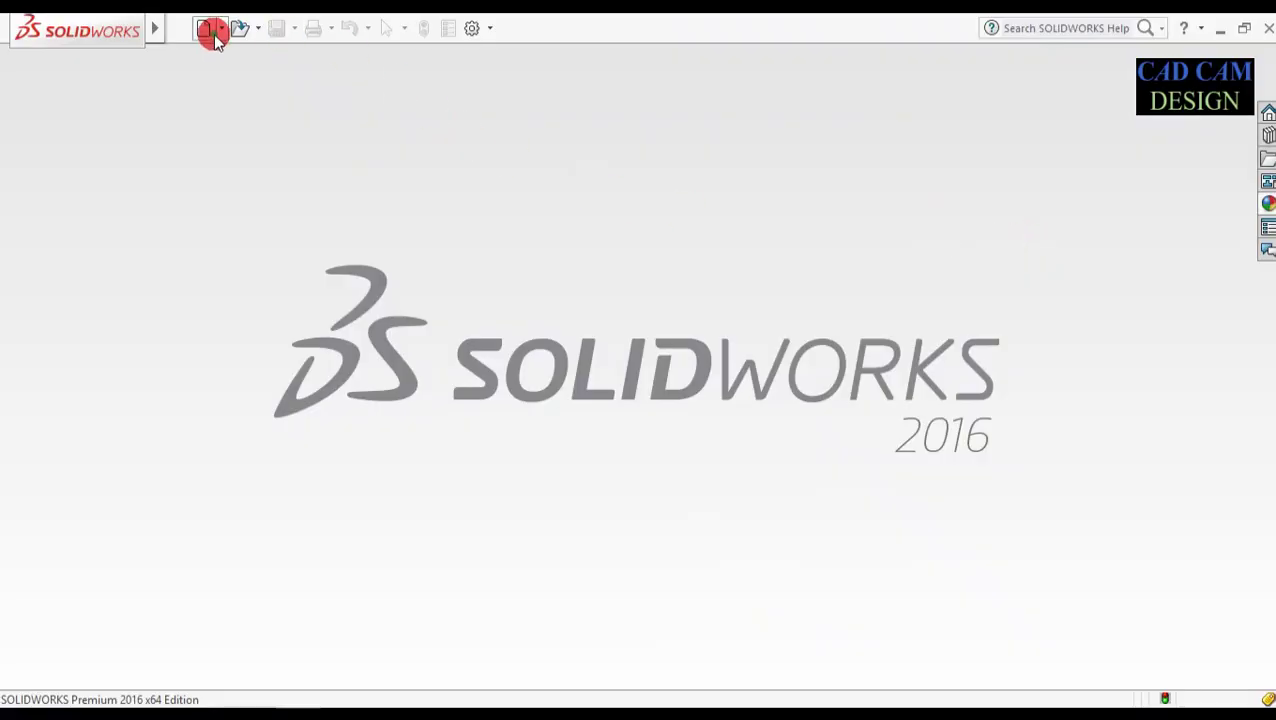
- Create a new part document and set its unit system to MMGS
click(212, 33)
click(433, 335)
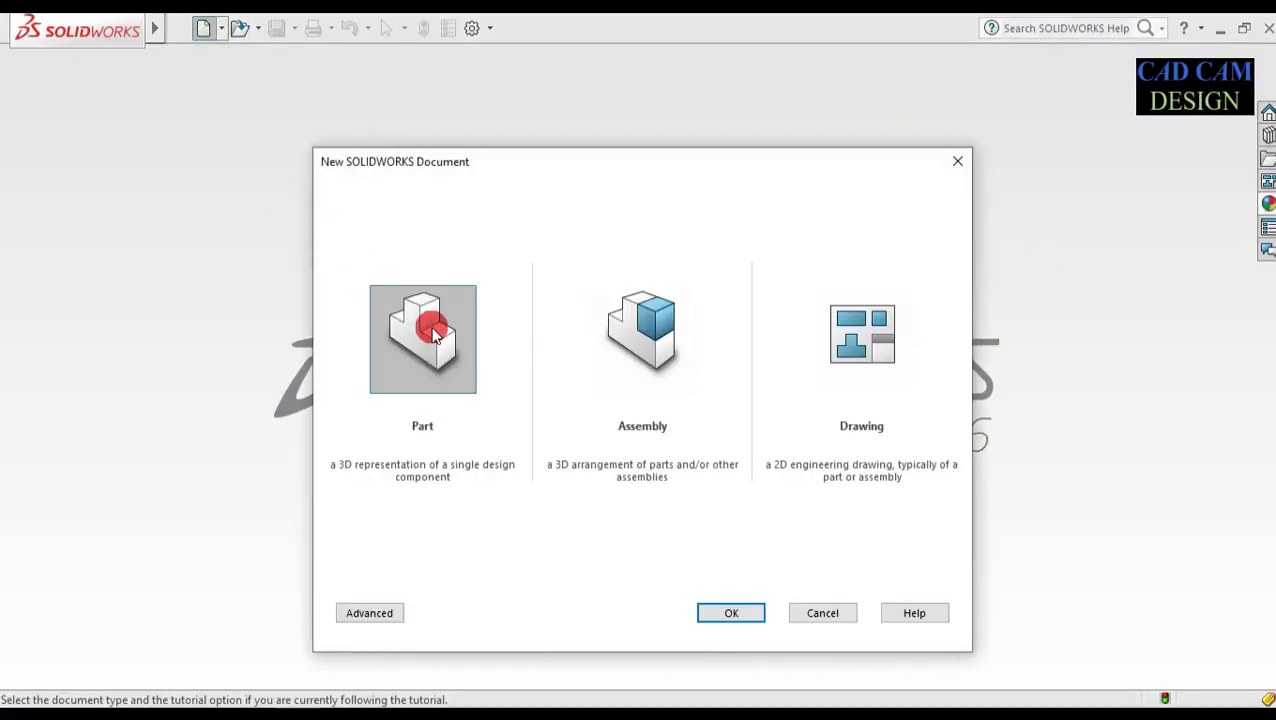
click(714, 619)
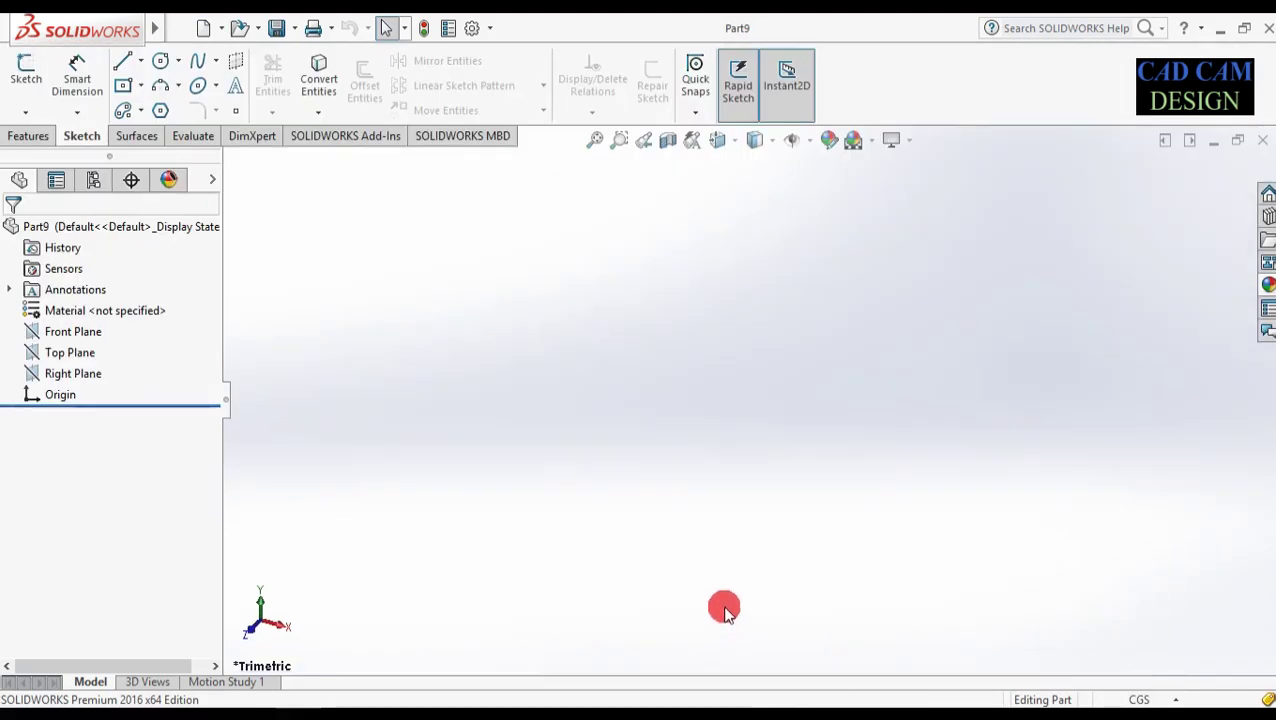
click(1145, 700)
click(1125, 618)
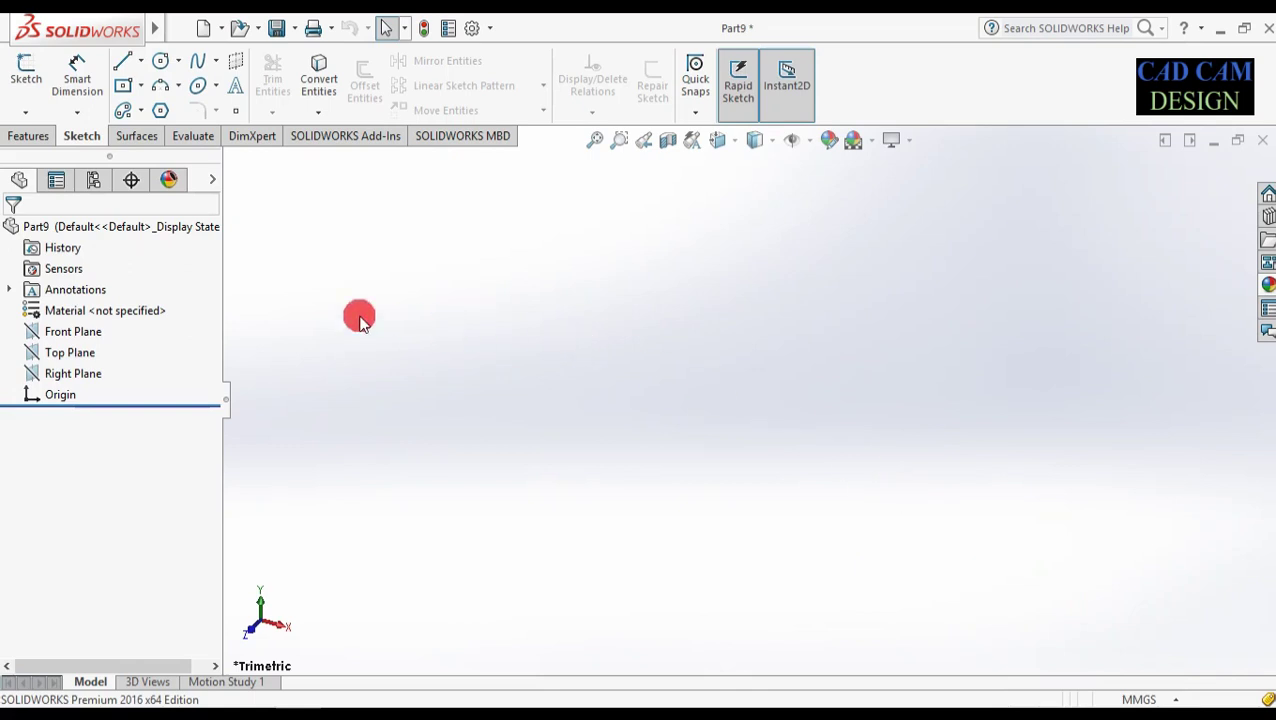
- Start a sketch on the Front Plane and draw a horizontal construction midpoint line centred on the origin, reaching about 186 mm to each side
right_click(70, 330)
click(79, 309)
click(141, 64)
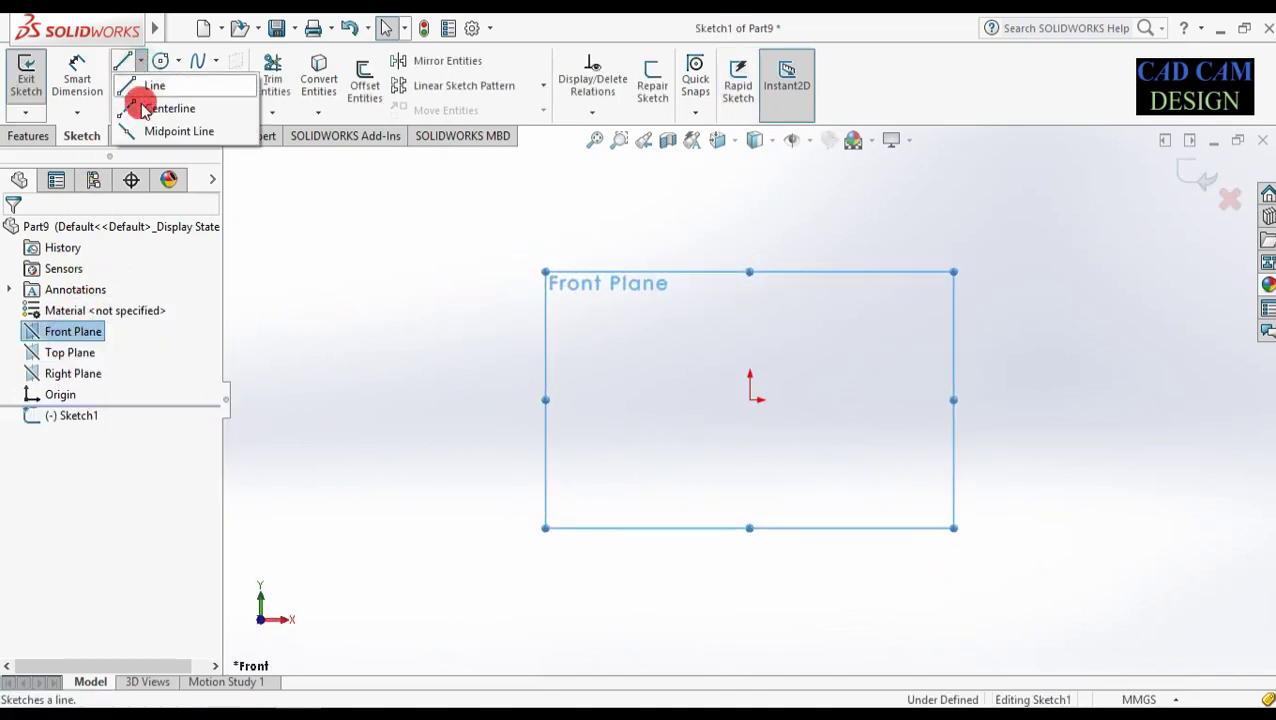
click(137, 128)
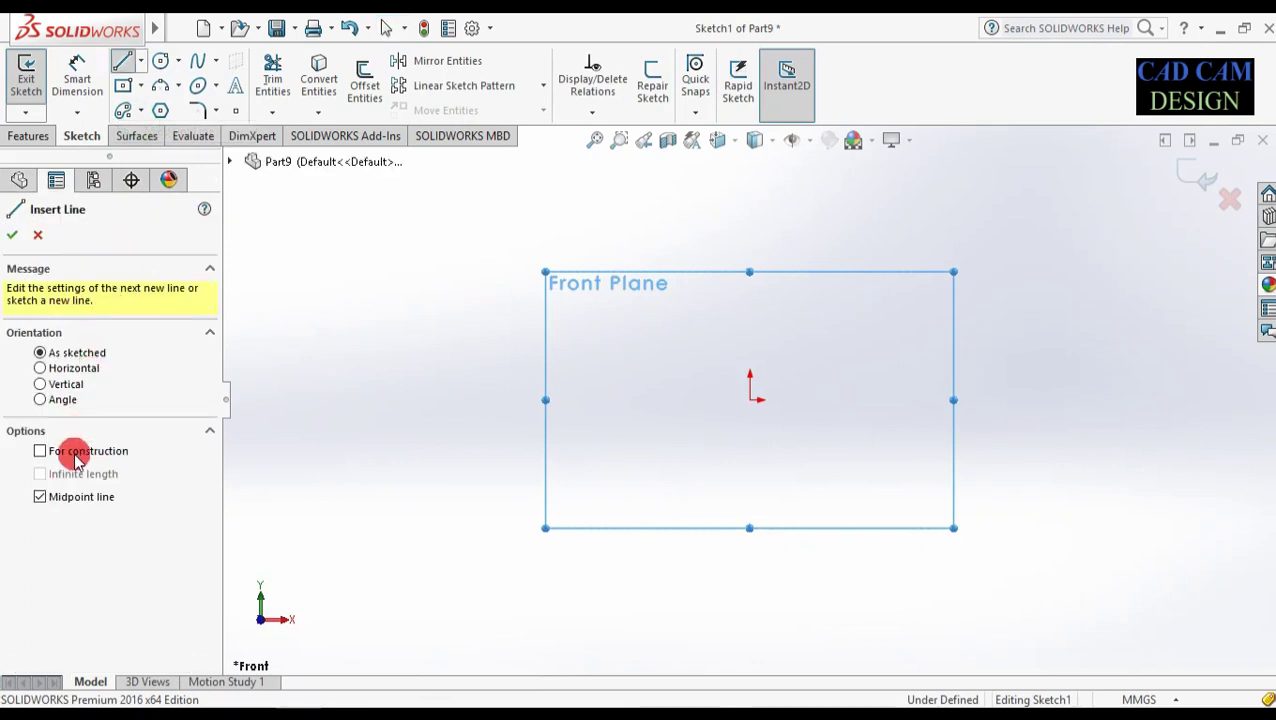
click(749, 399)
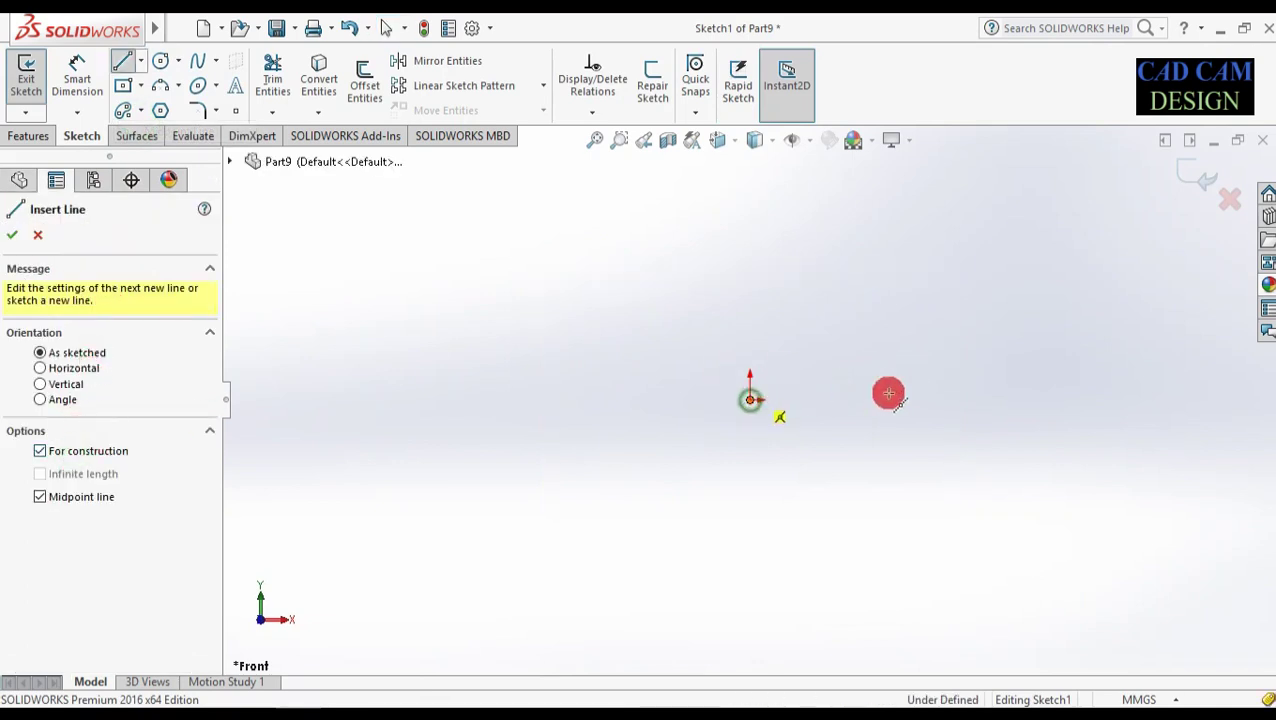
click(1175, 400)
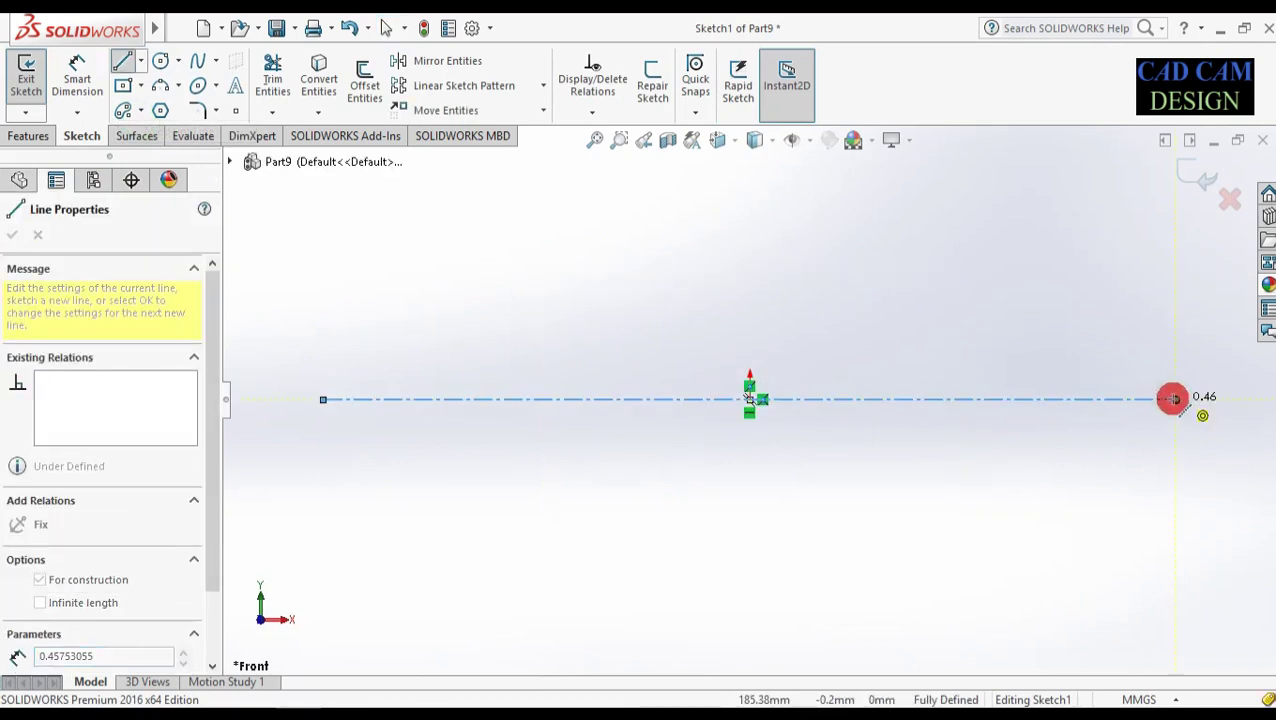
key(Escape)
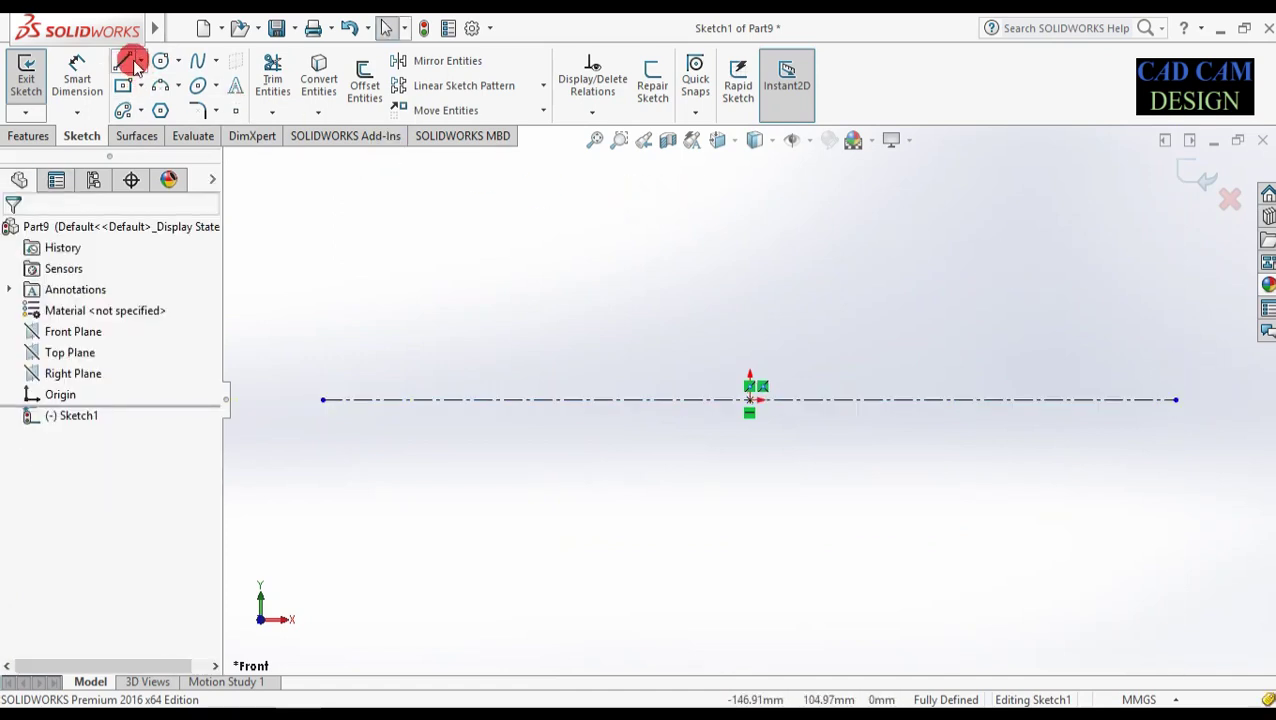
- Draw a horizontal midpoint line about 279 mm long centred above the origin, then step it down to the centerline's right end
click(140, 62)
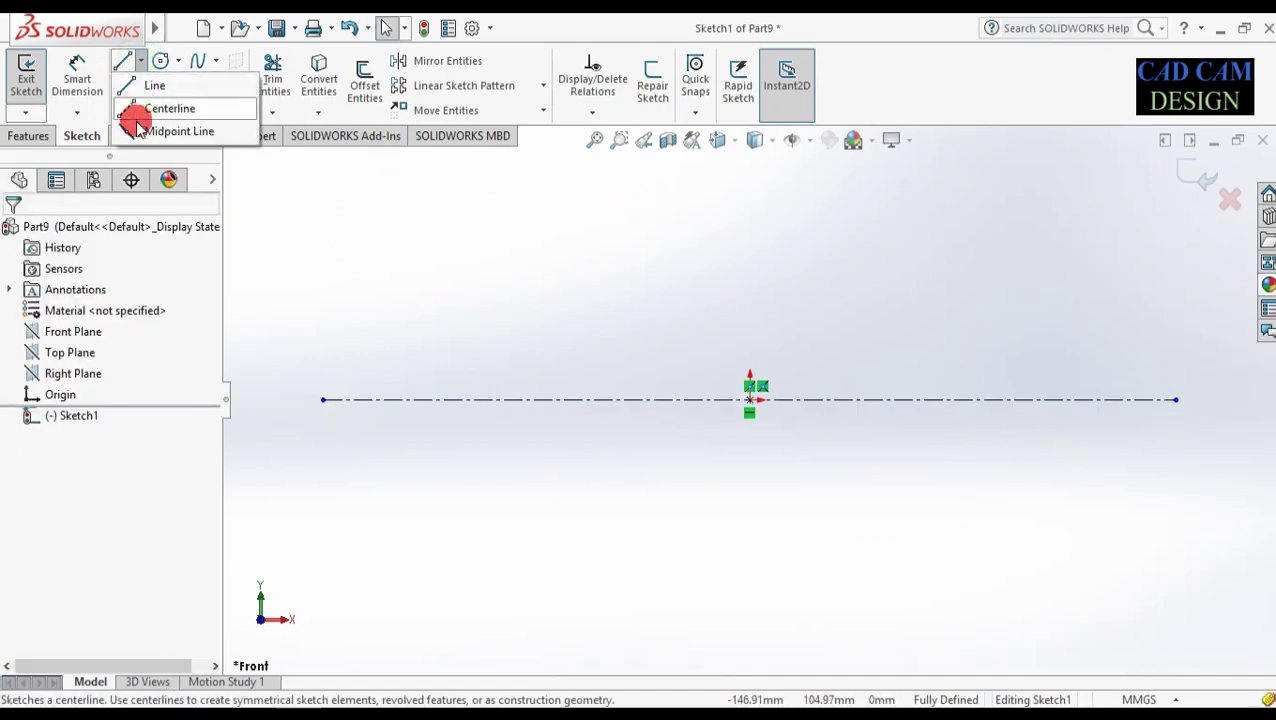
click(150, 131)
click(746, 343)
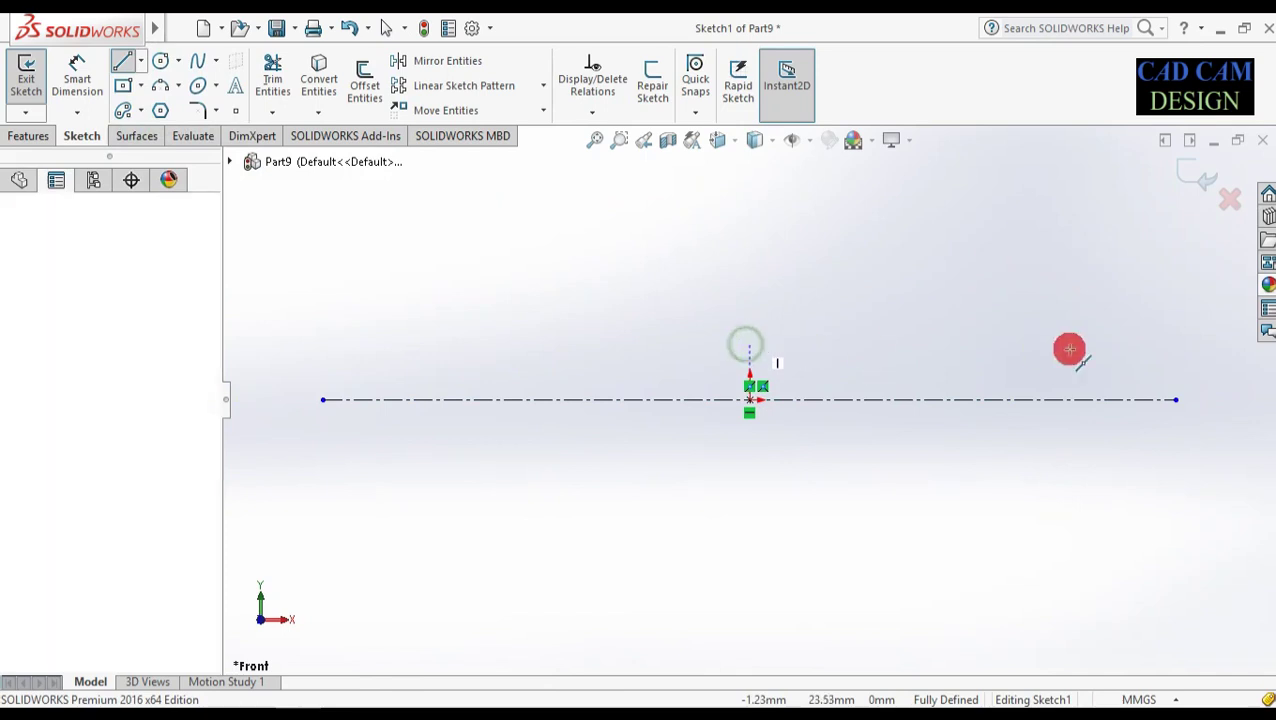
click(1068, 344)
click(1070, 370)
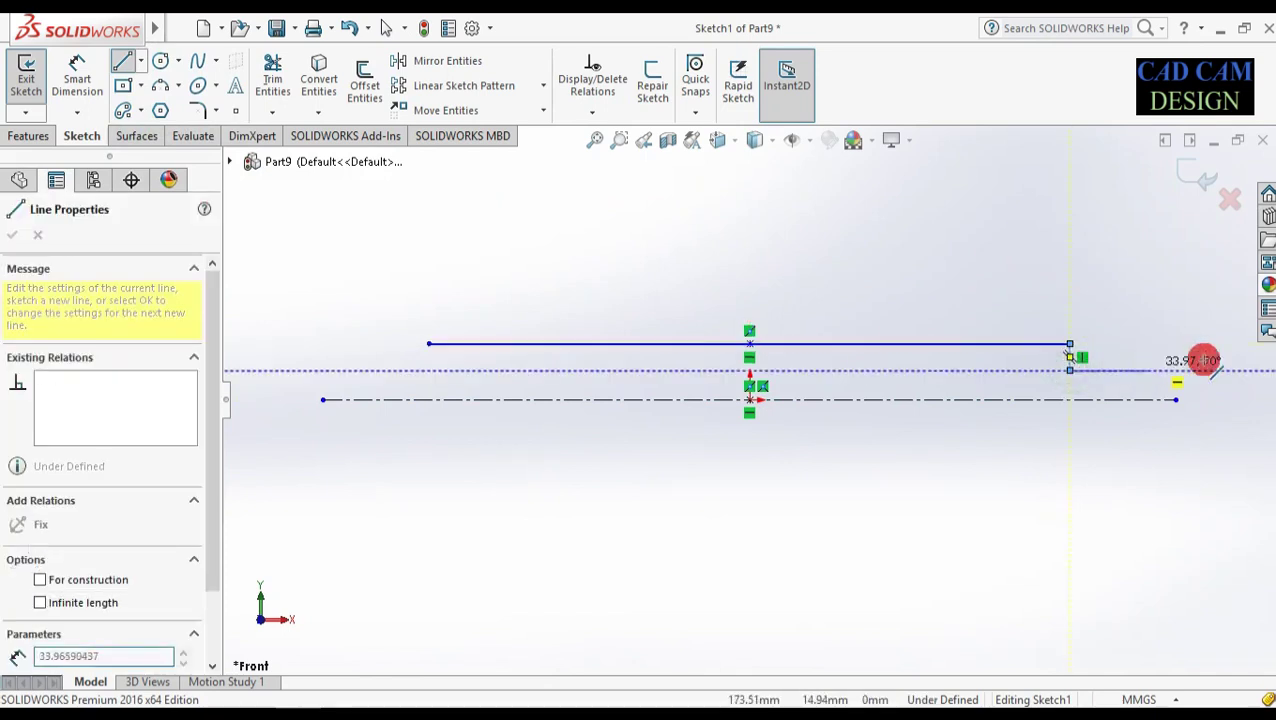
click(1176, 370)
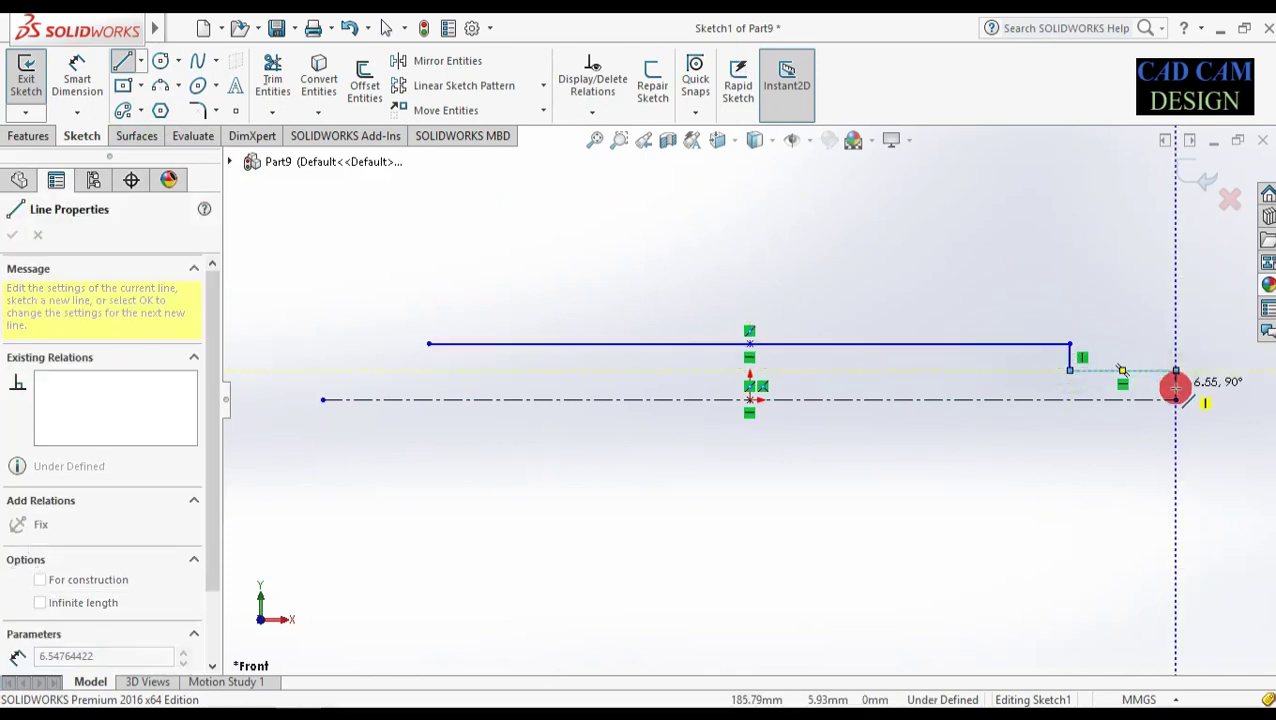
click(1176, 399)
key(Escape)
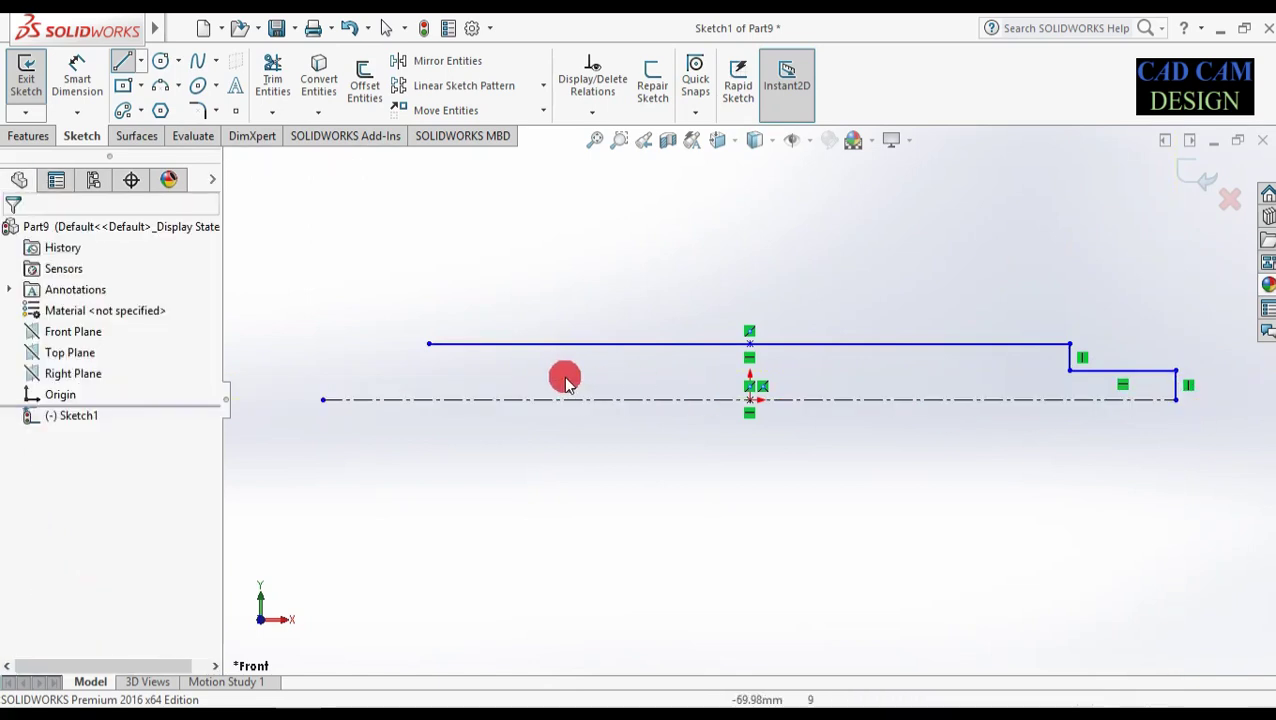
- Draw the matching stepped lines from the upper line's left end down to the centerline's left end
key(l)
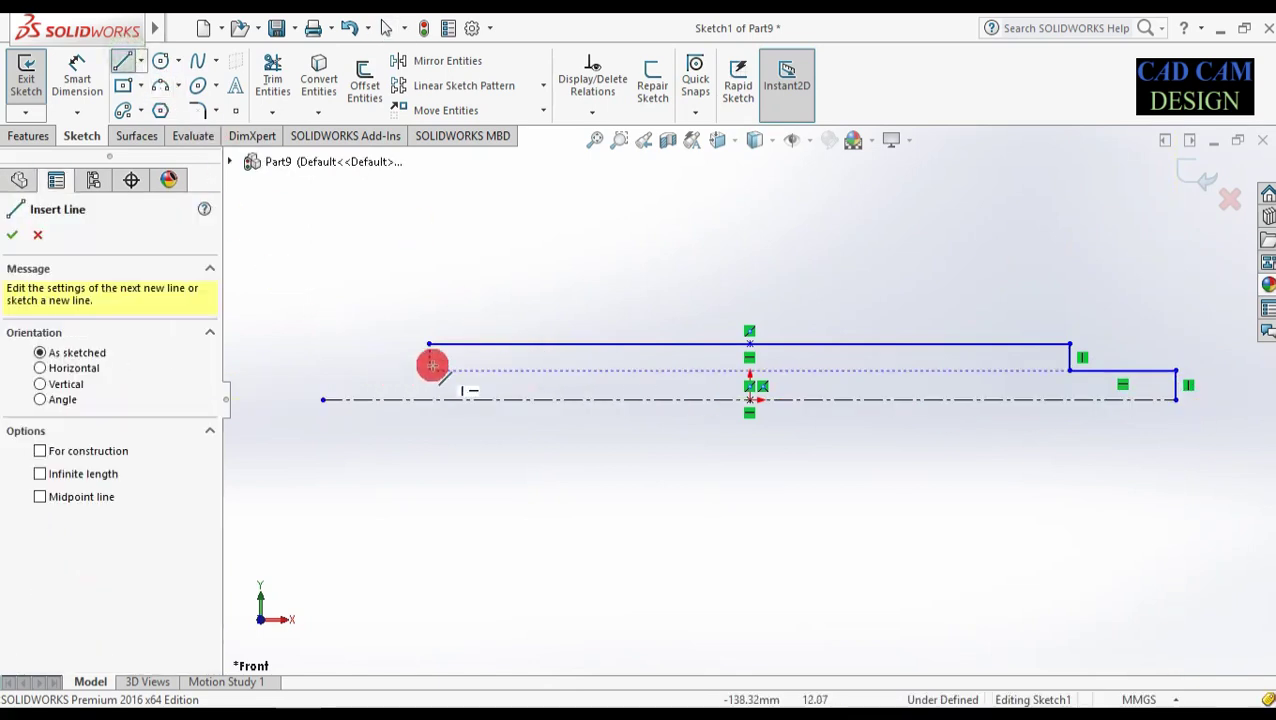
click(429, 345)
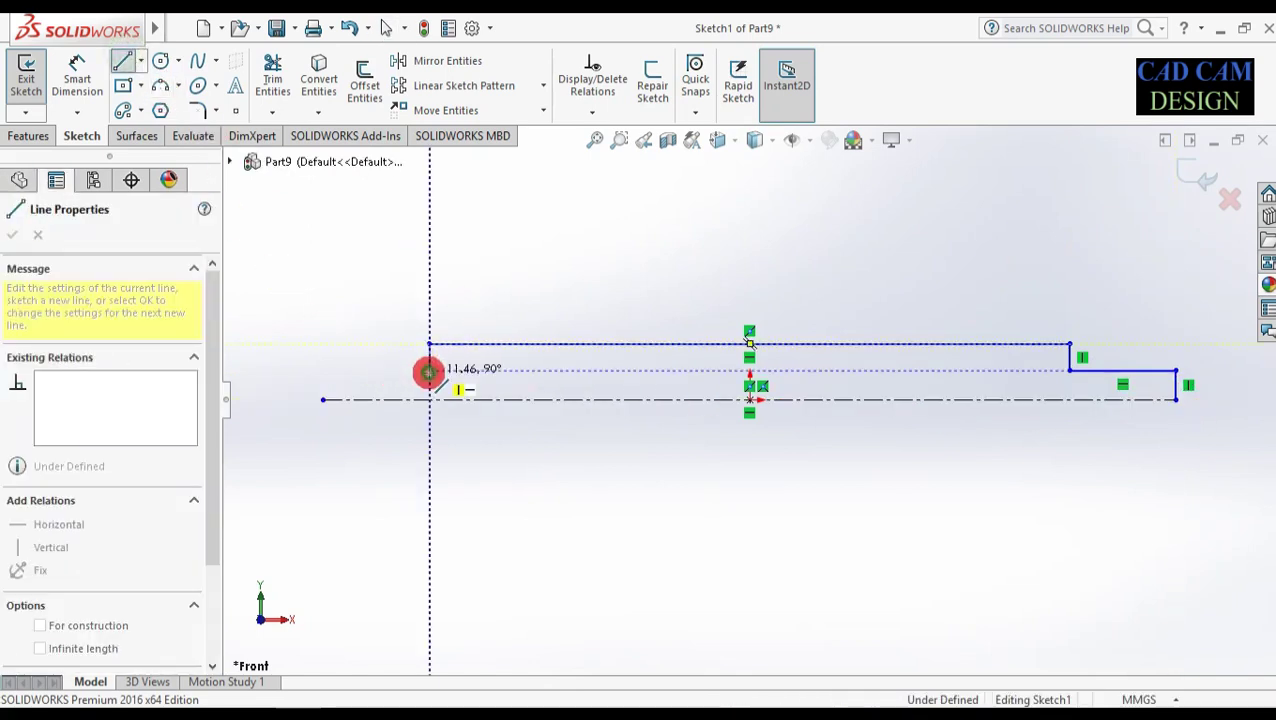
click(429, 371)
click(322, 371)
click(322, 400)
key(Escape)
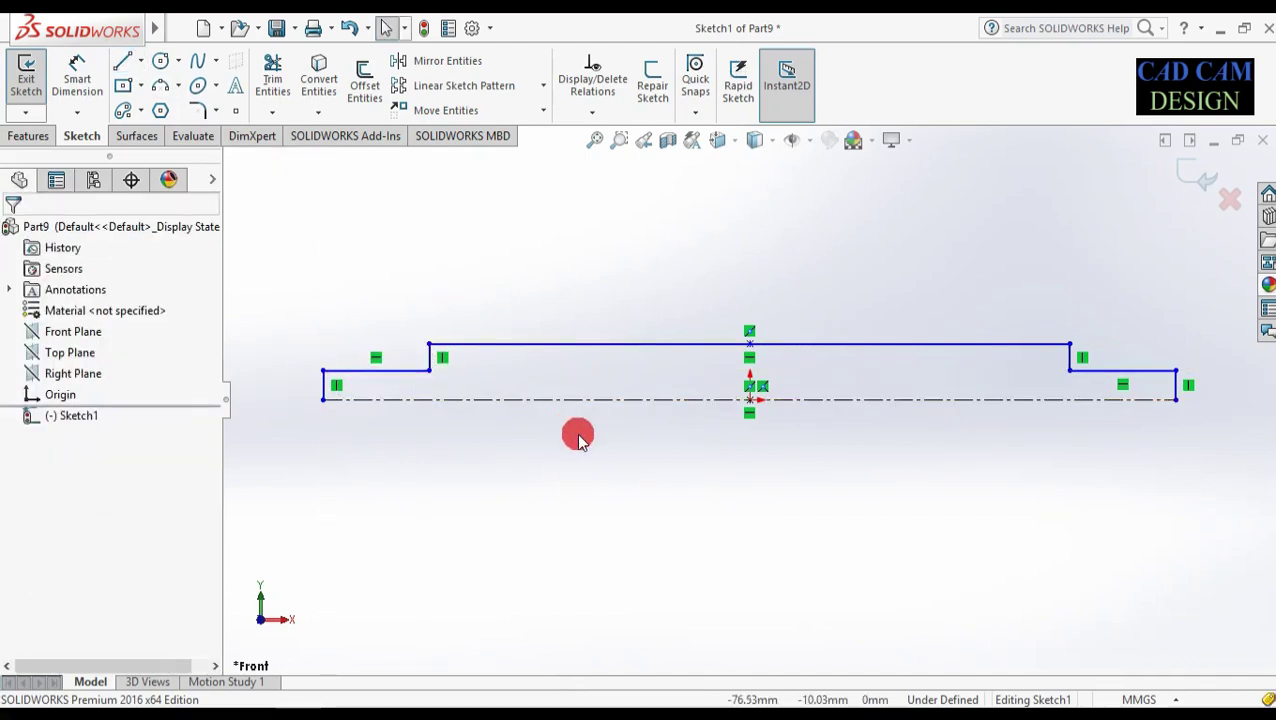
- Dimension the long upper line of the profile to 120 mm
click(97, 70)
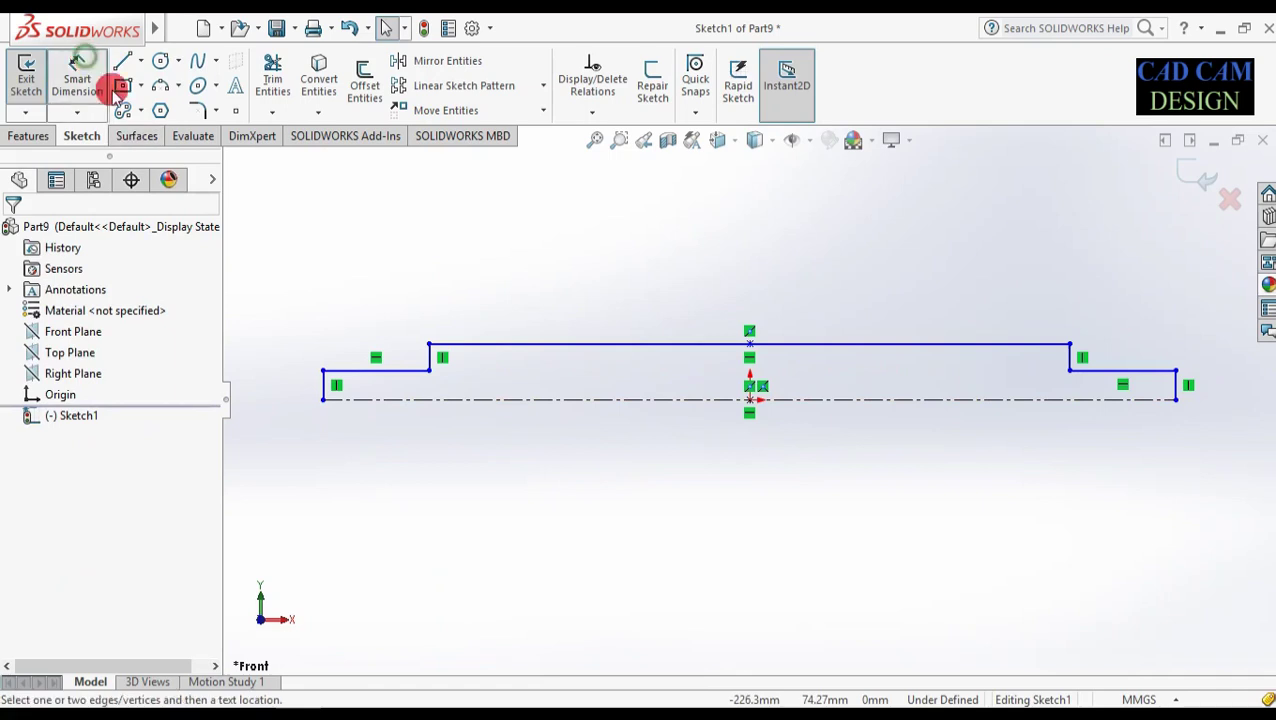
click(698, 345)
click(712, 288)
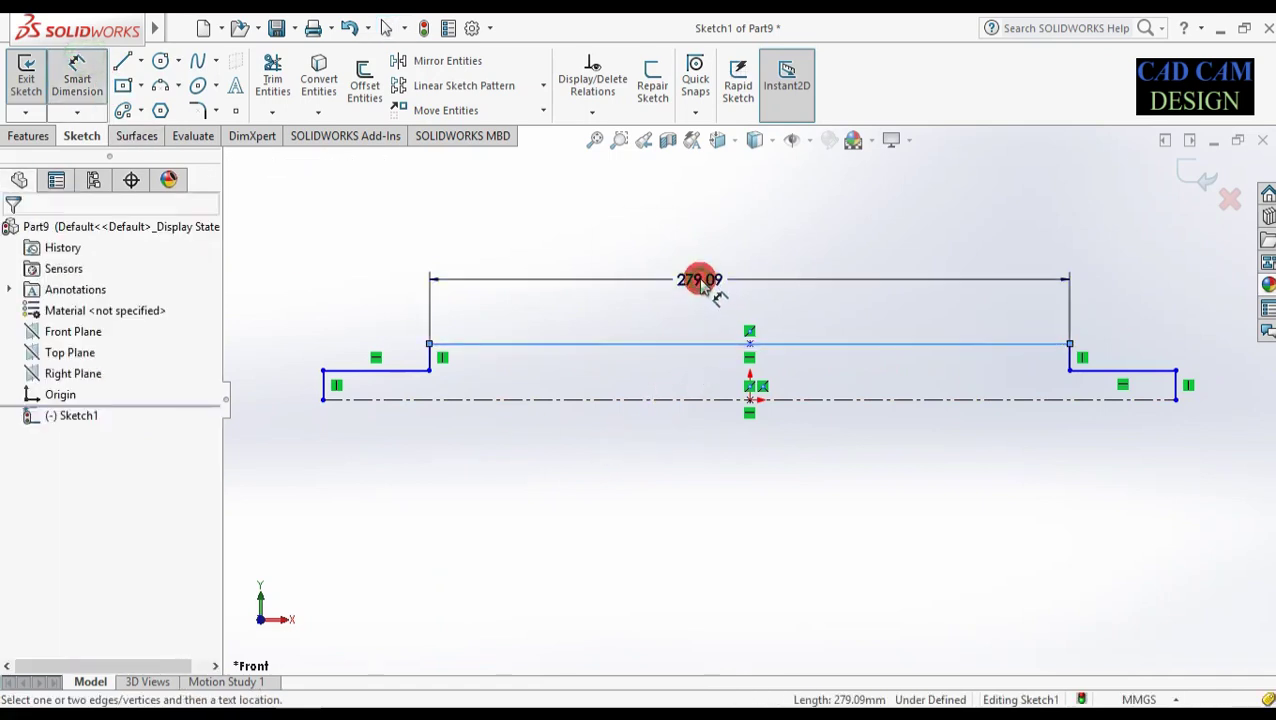
text(120)
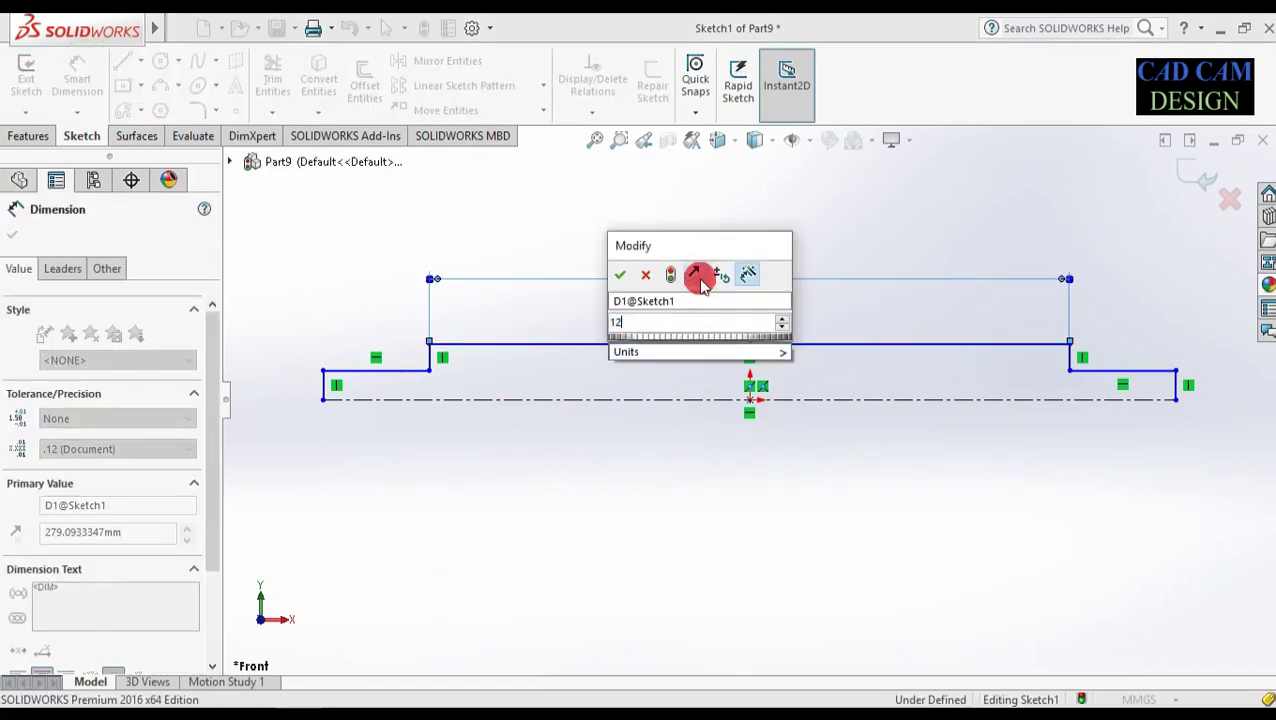
key(Return)
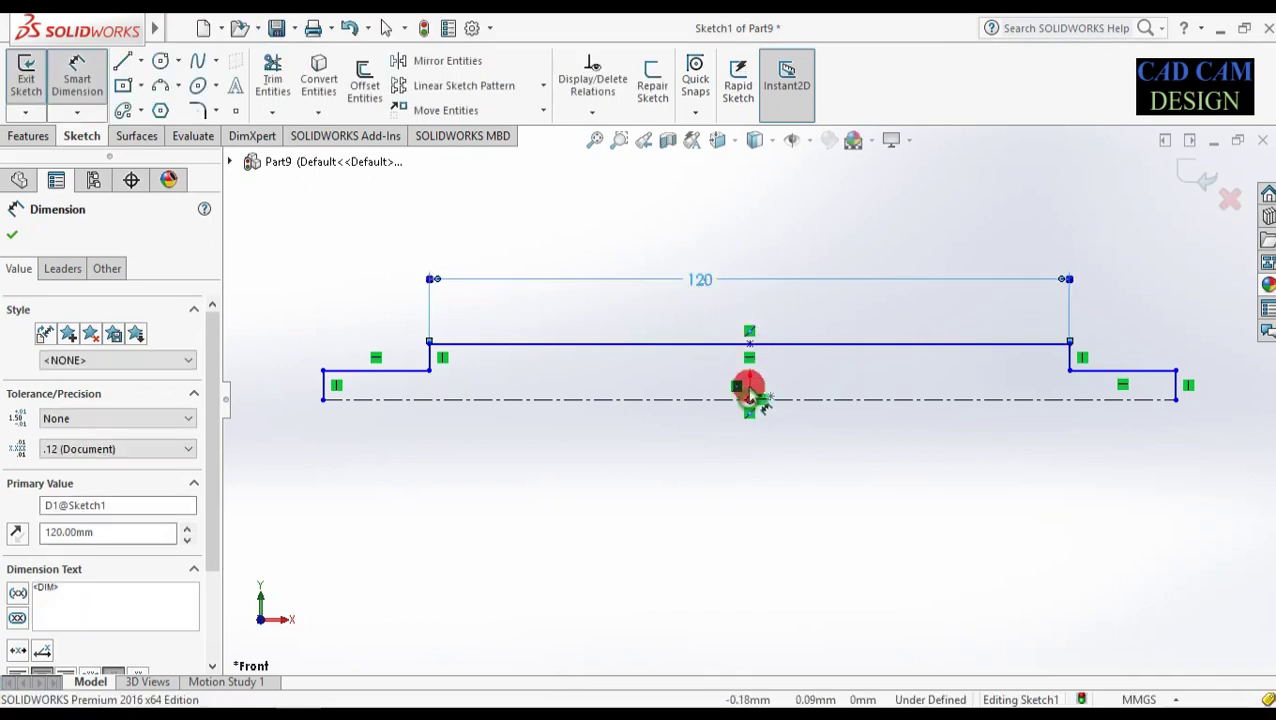
- Dimension the height from the origin to the upper line's midpoint as 7.5 mm
click(749, 397)
click(749, 345)
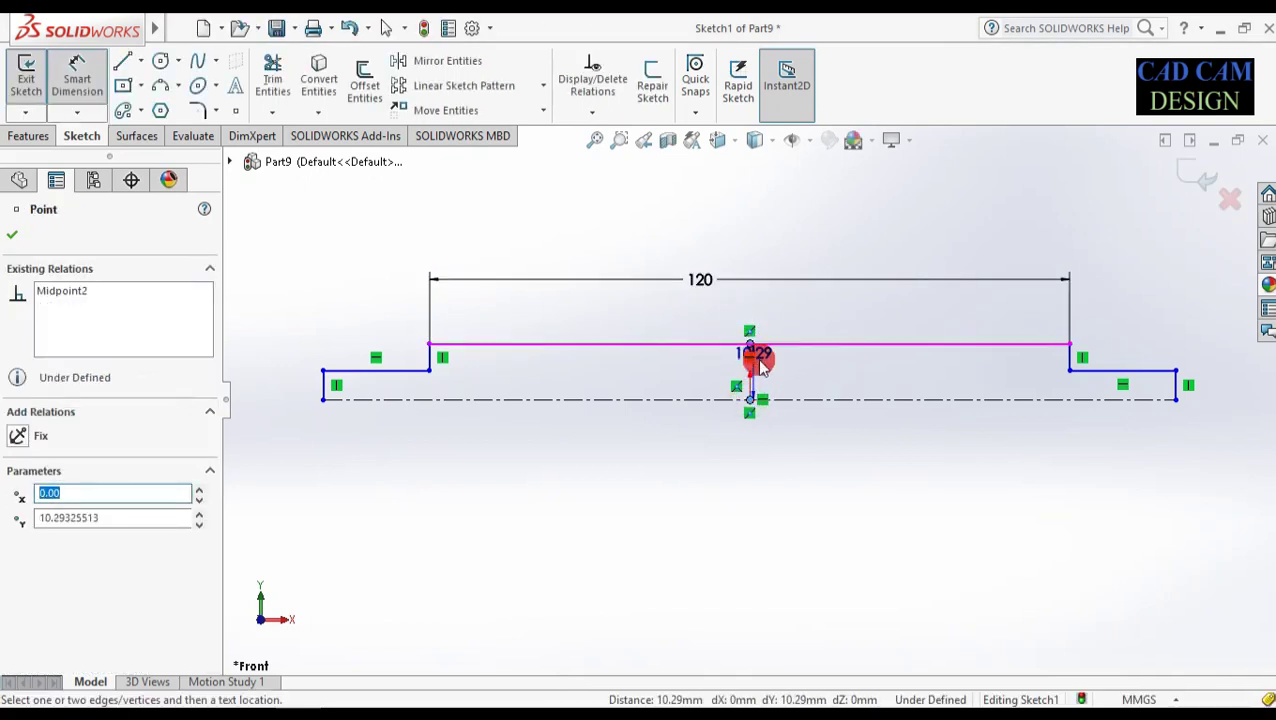
click(812, 373)
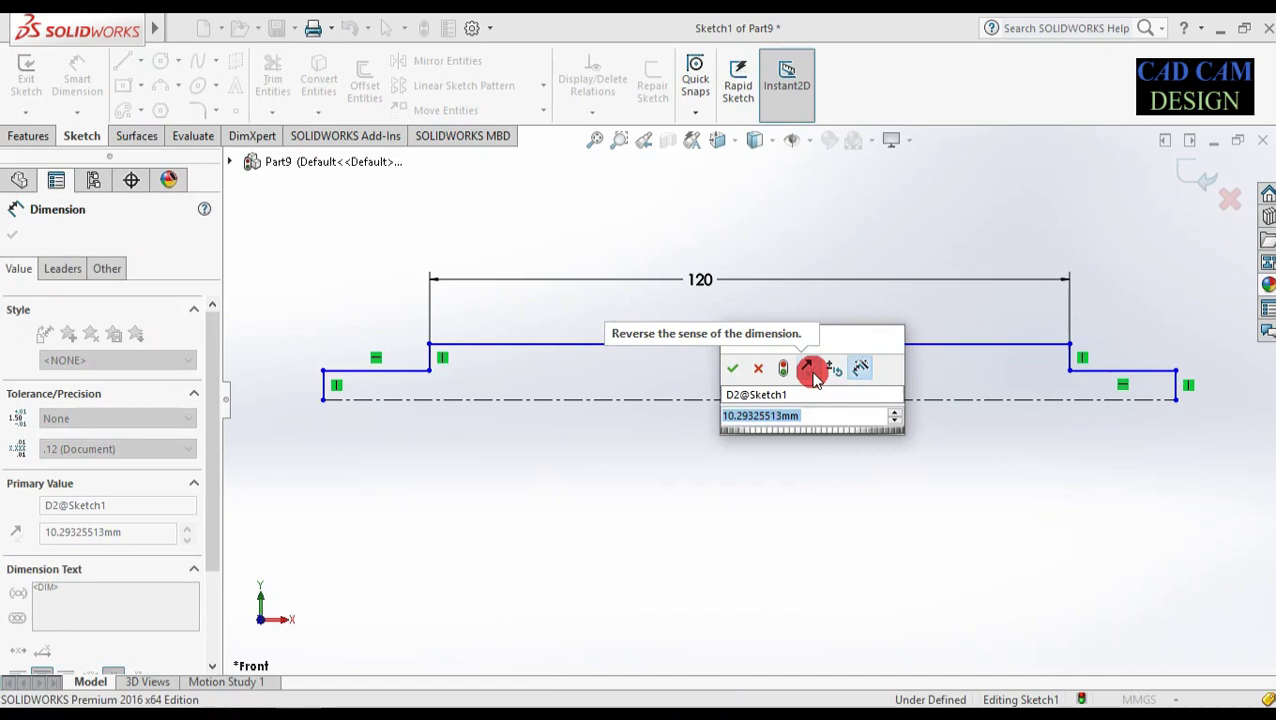
text(7.5)
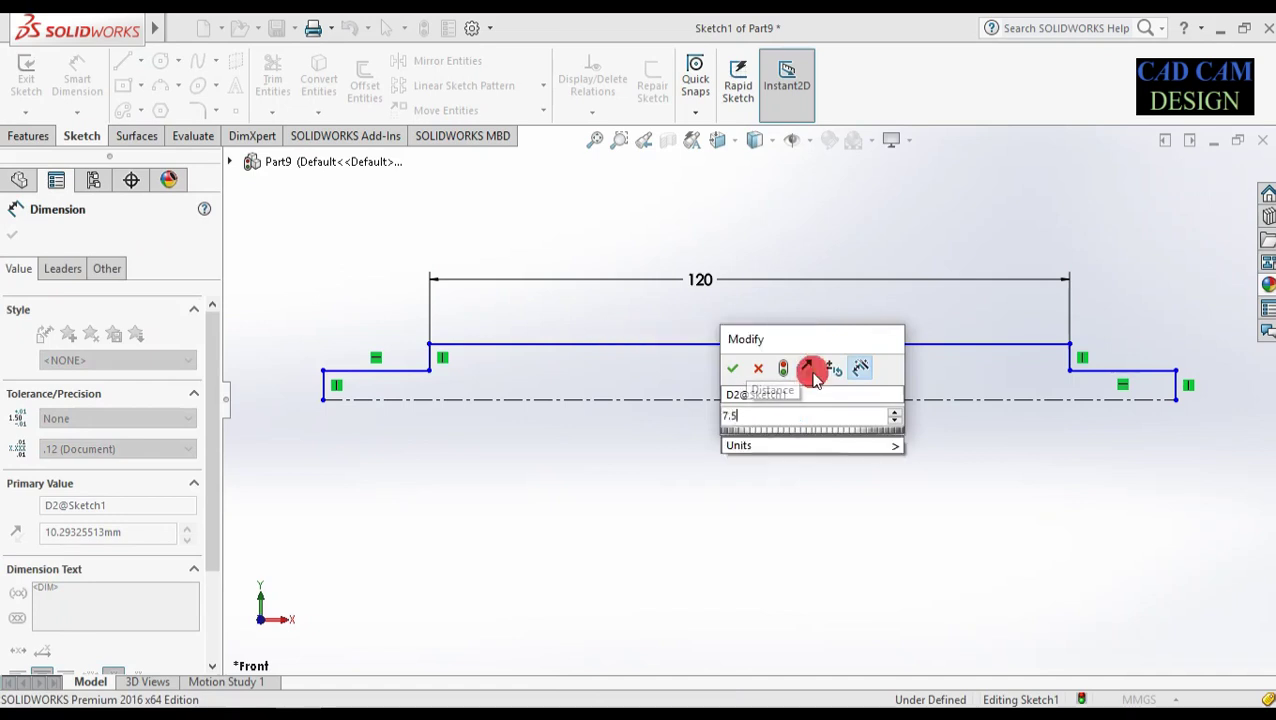
key(Return)
- Dimension the right step's horizontal line to 5 mm above the centerline
scroll(1077, 362, down, 5)
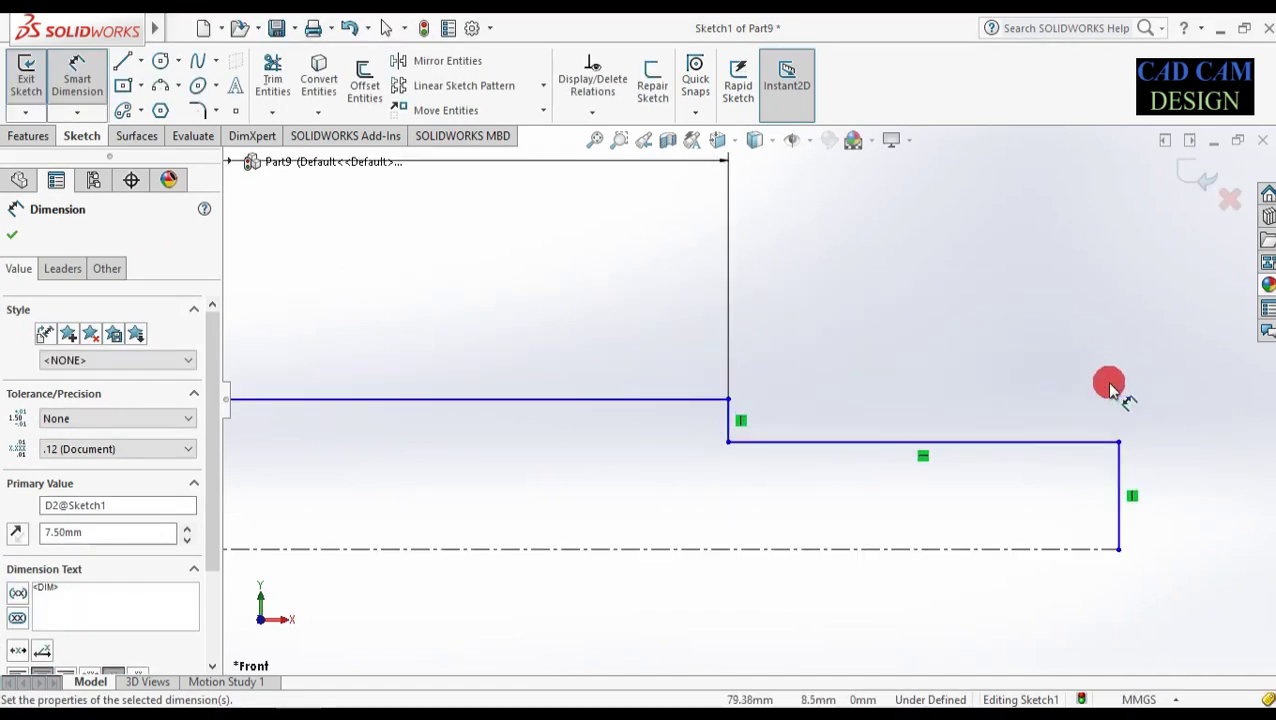
click(1058, 562)
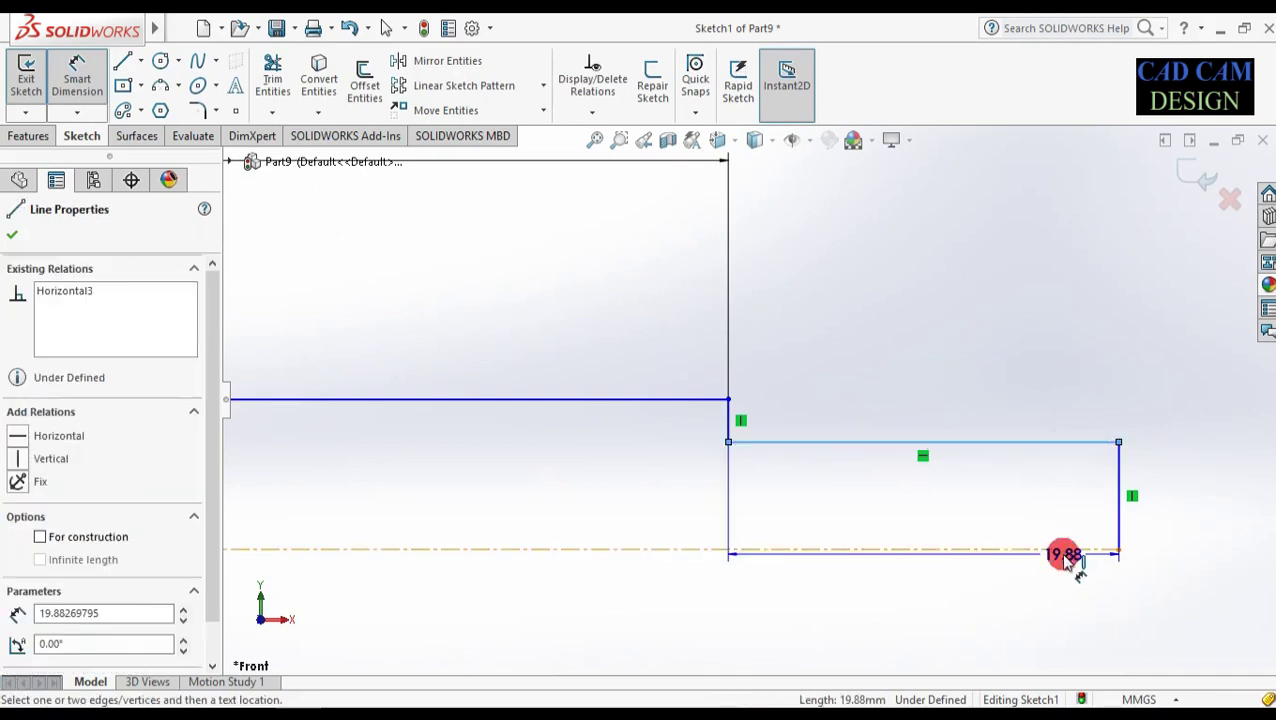
click(1062, 508)
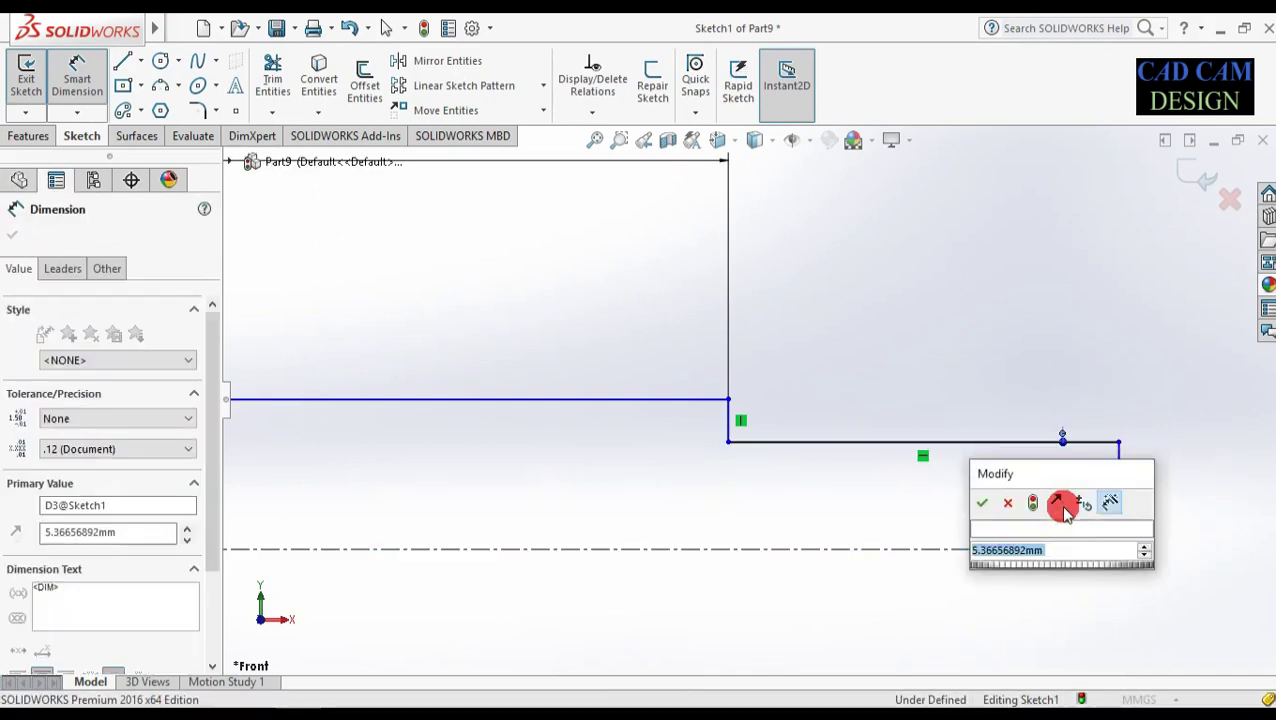
text(5)
key(Return)
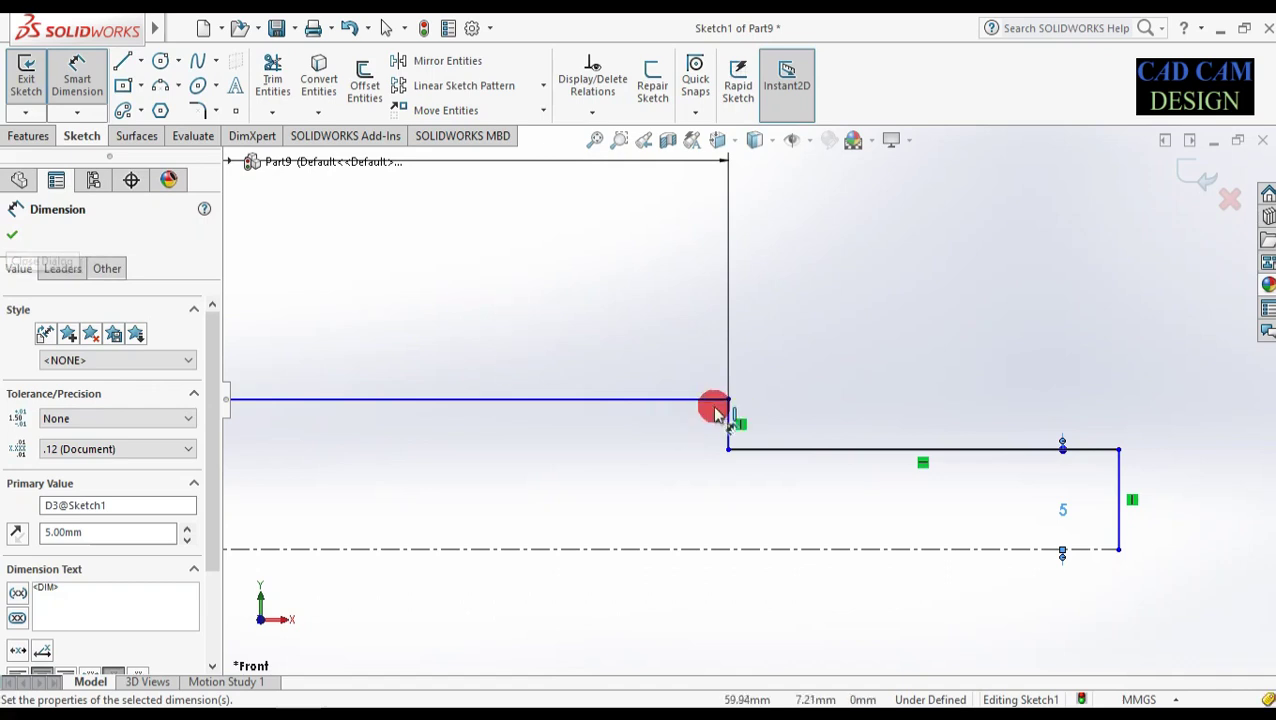
click(806, 449)
click(812, 366)
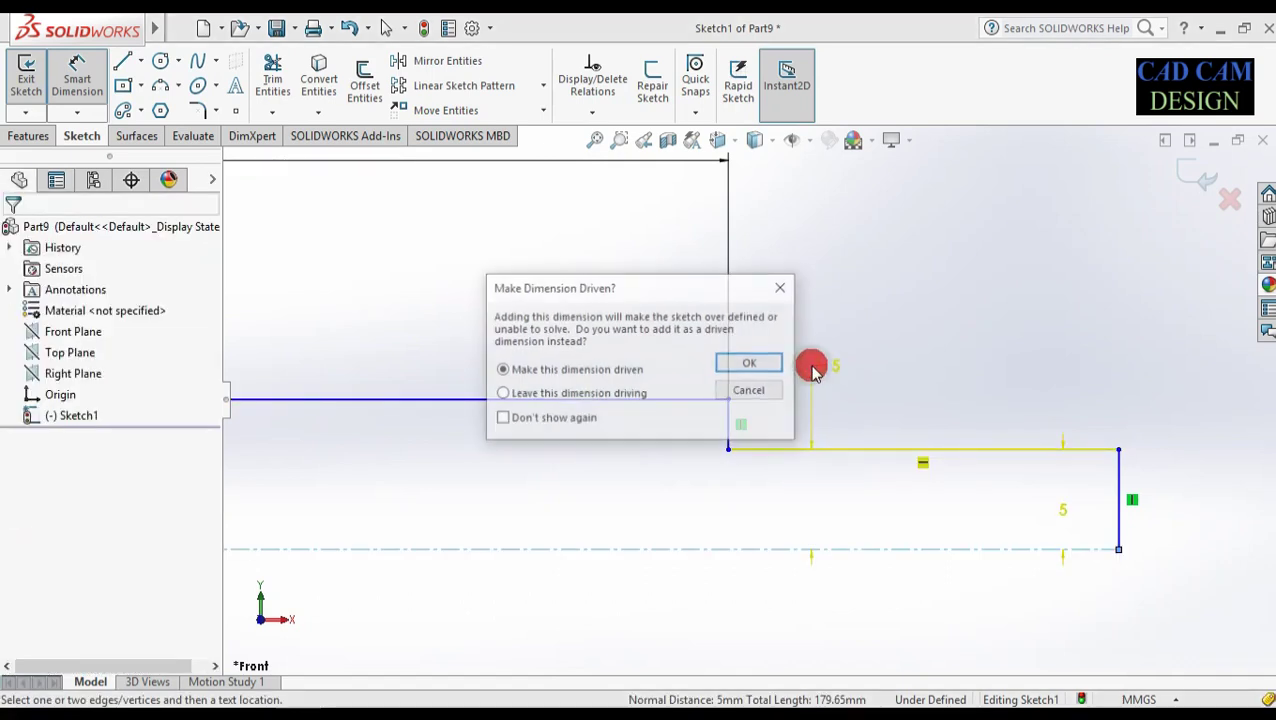
click(782, 363)
drag(836, 362, 842, 370)
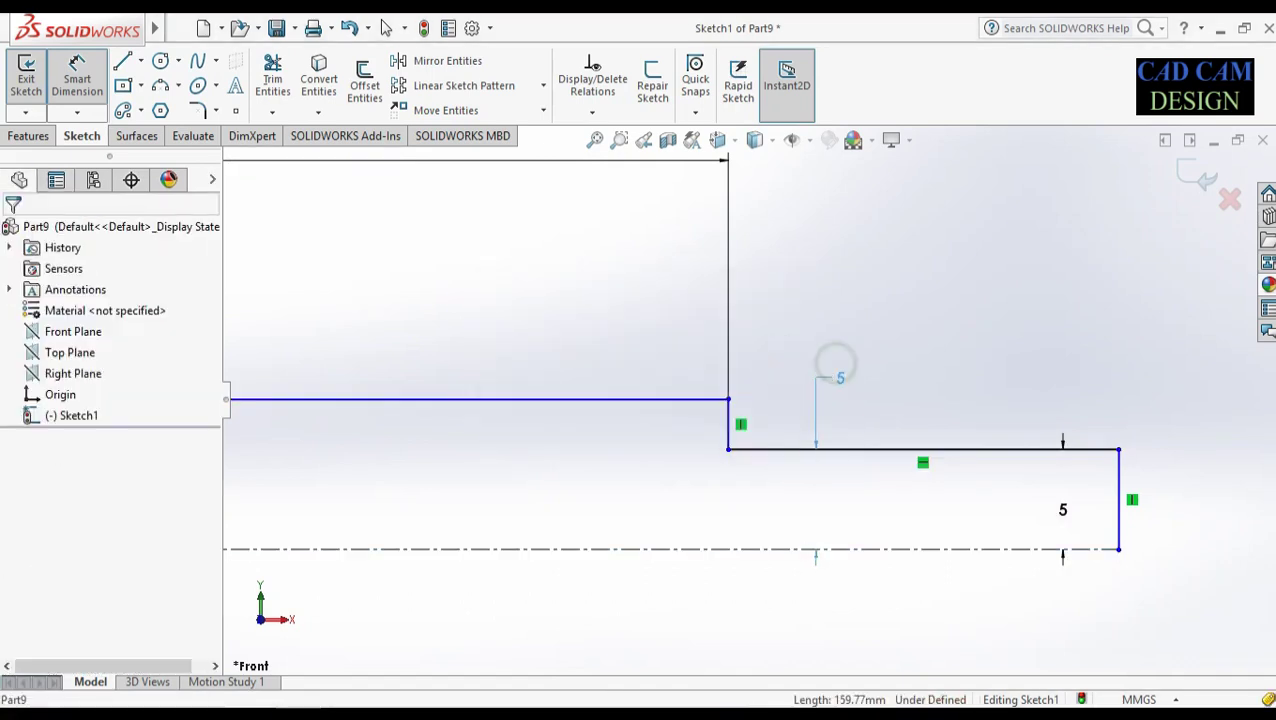
key(Delete)
- Dimension the length of the right step's horizontal line to 30 mm
click(898, 449)
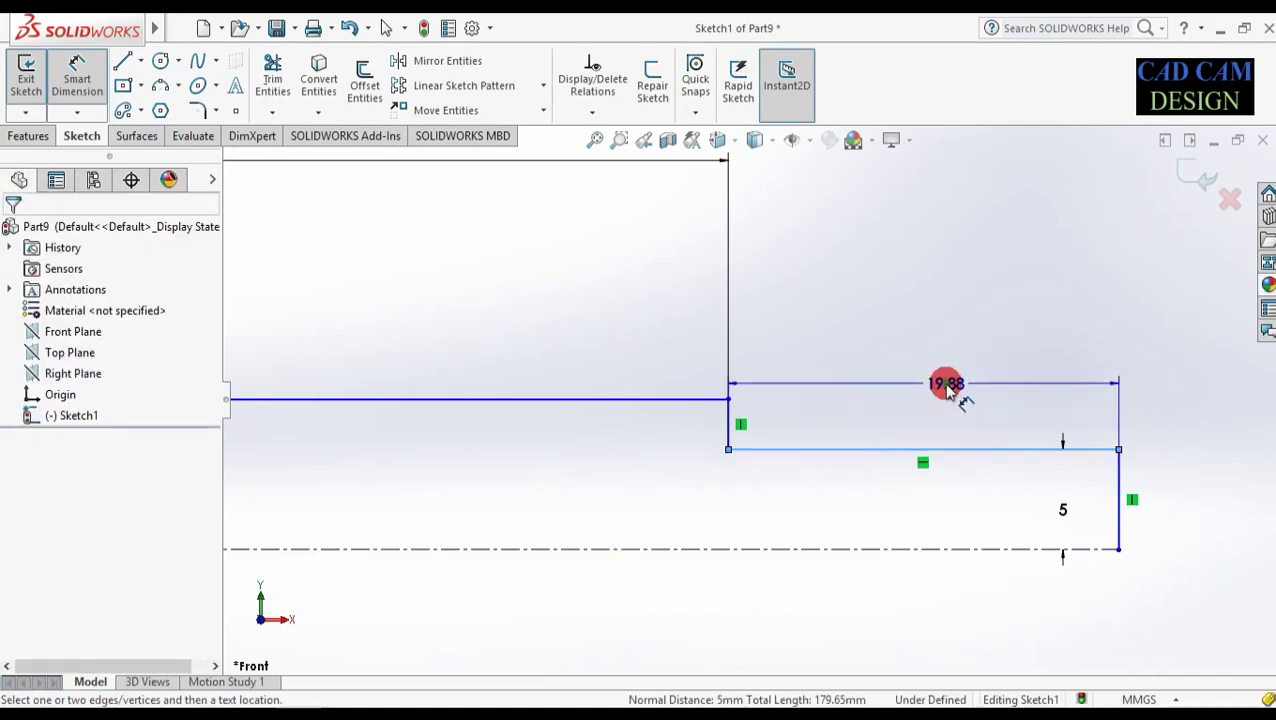
click(945, 385)
text(30)
key(Return)
- Dimension the left step's horizontal line to 5 mm above the centerline
scroll(945, 390, up, 5)
scroll(746, 399, up, 2)
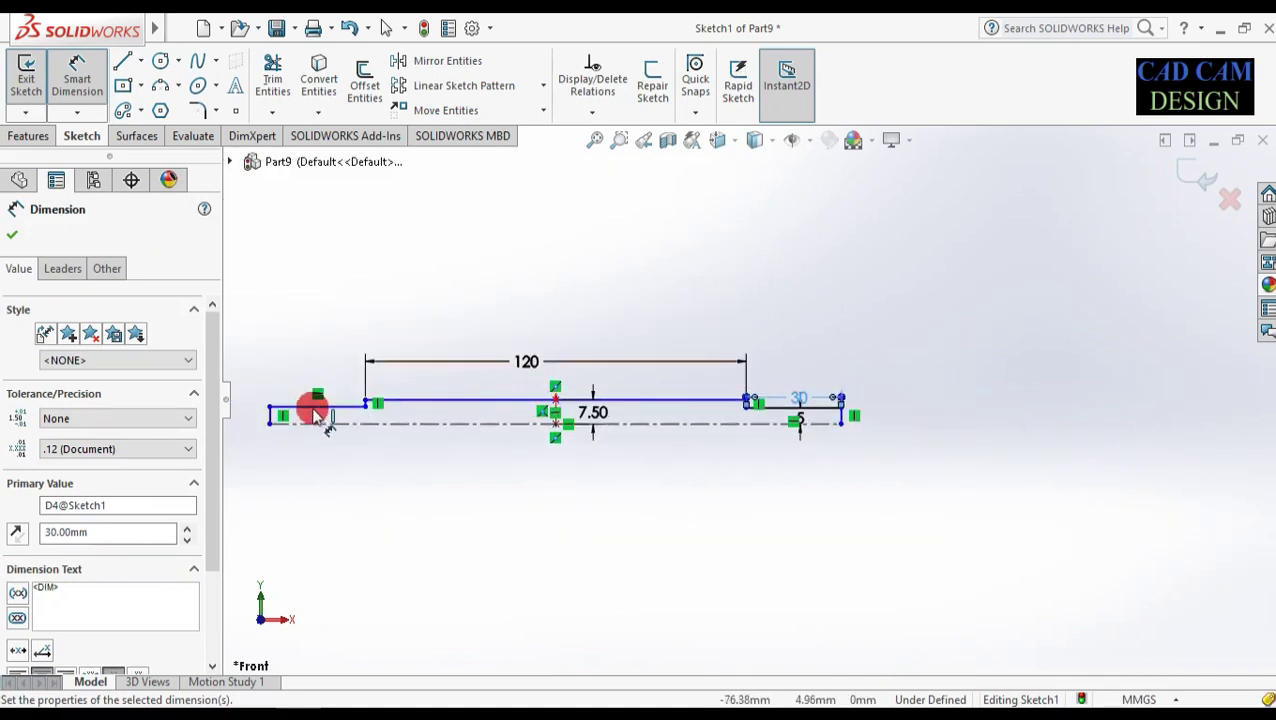
scroll(232, 410, down, 6)
click(630, 400)
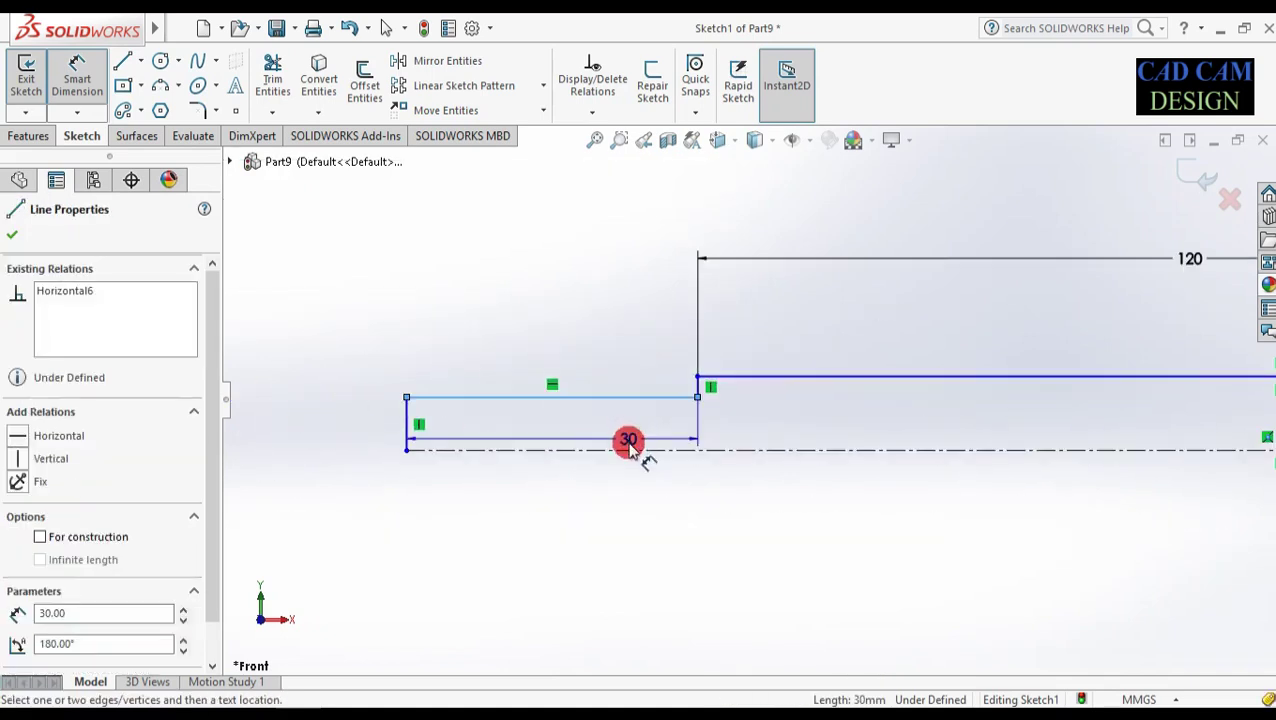
click(632, 449)
click(628, 440)
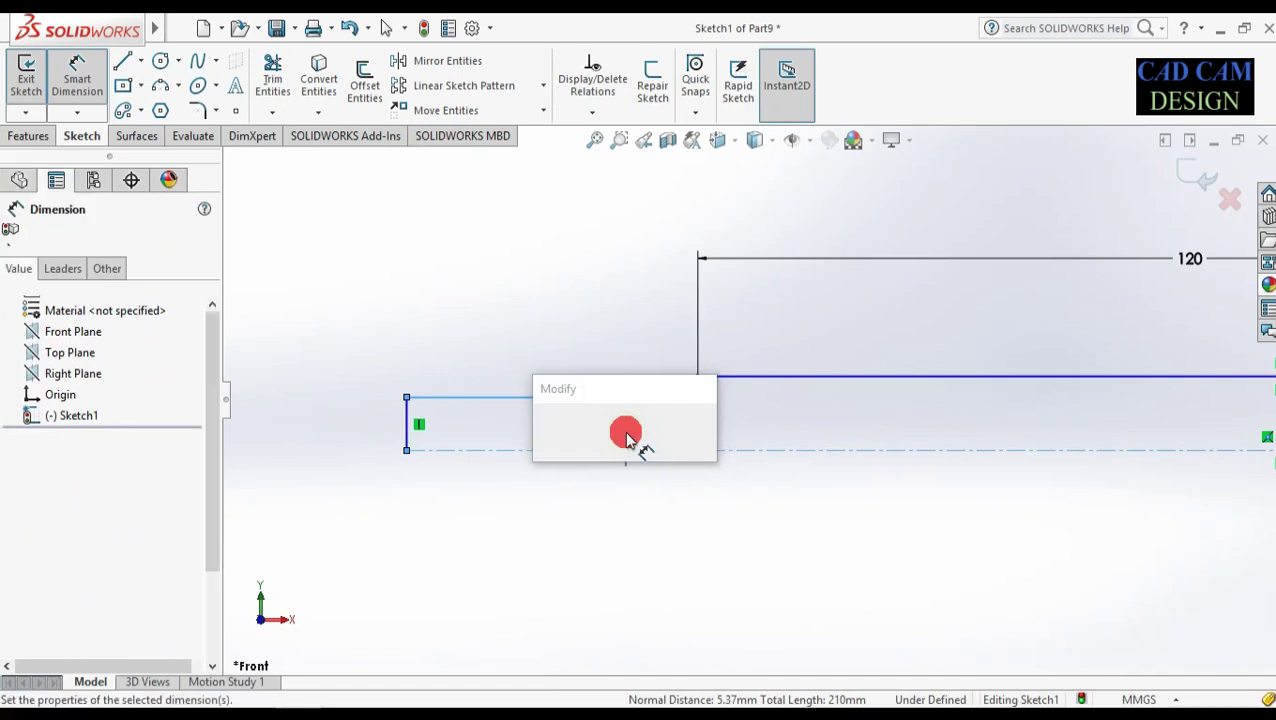
text(5)
key(Return)
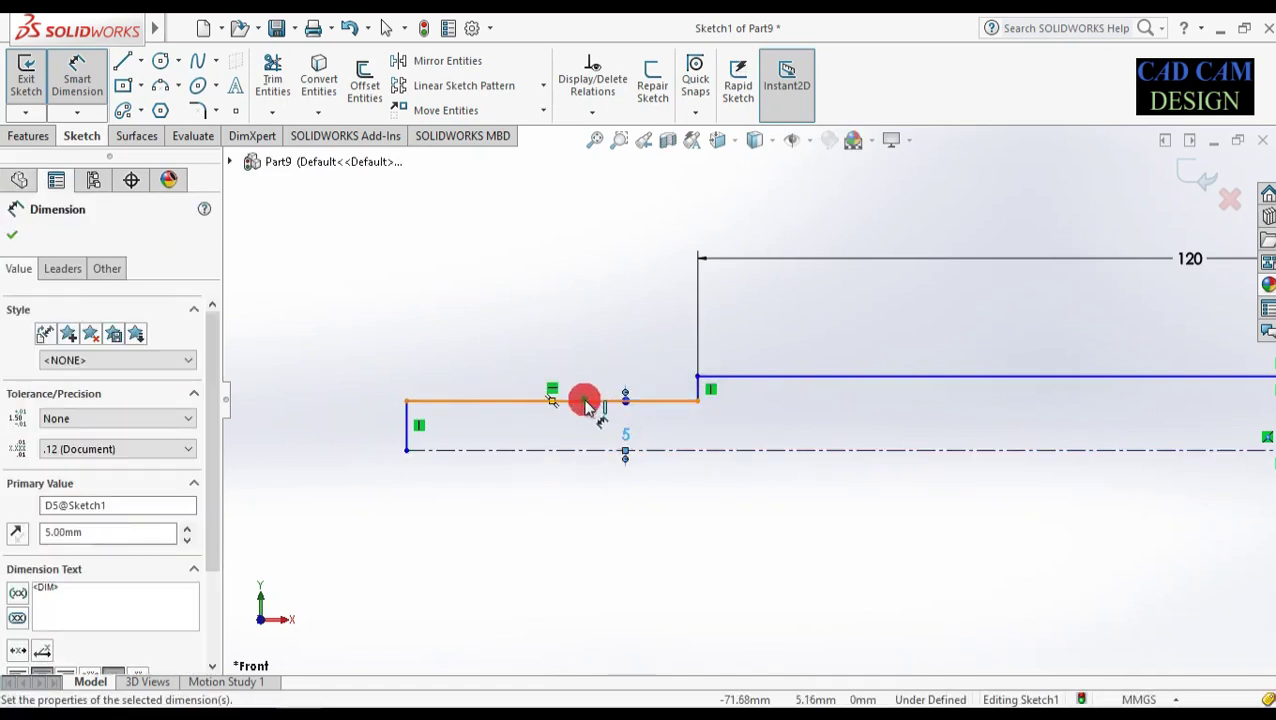
- Dimension the length of the left step's horizontal line, accepting 30 mm
click(585, 400)
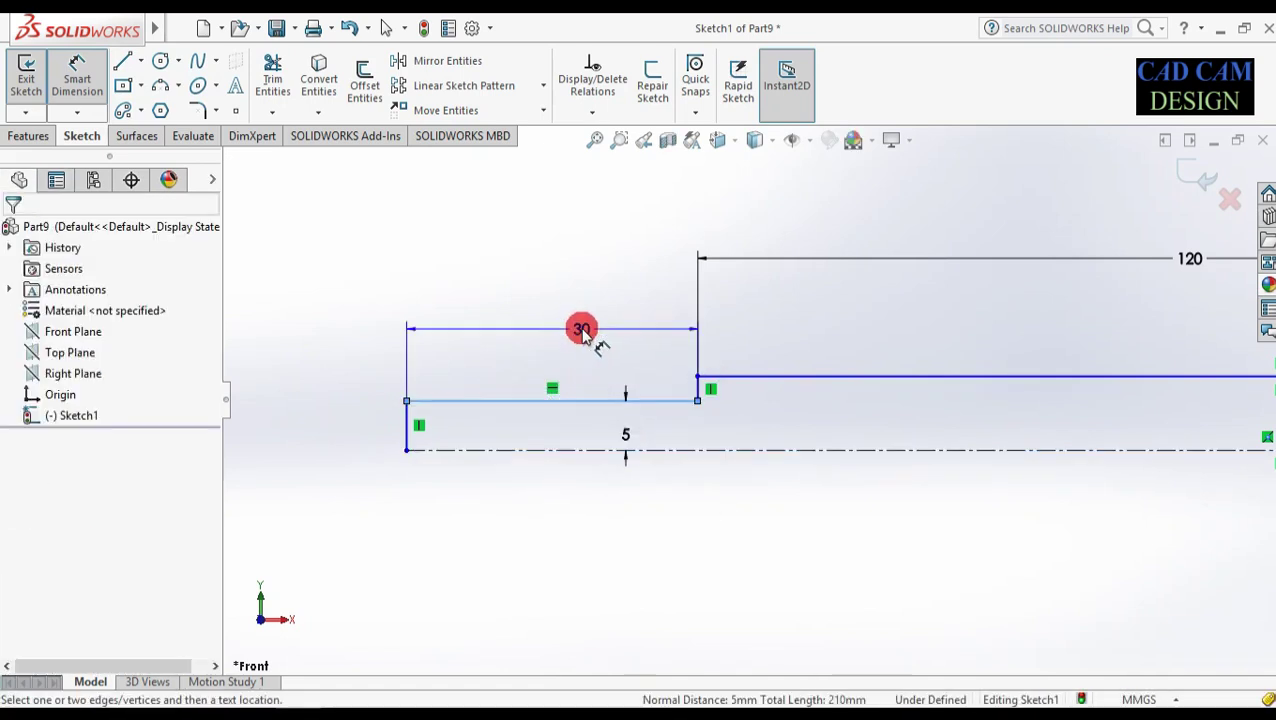
click(574, 318)
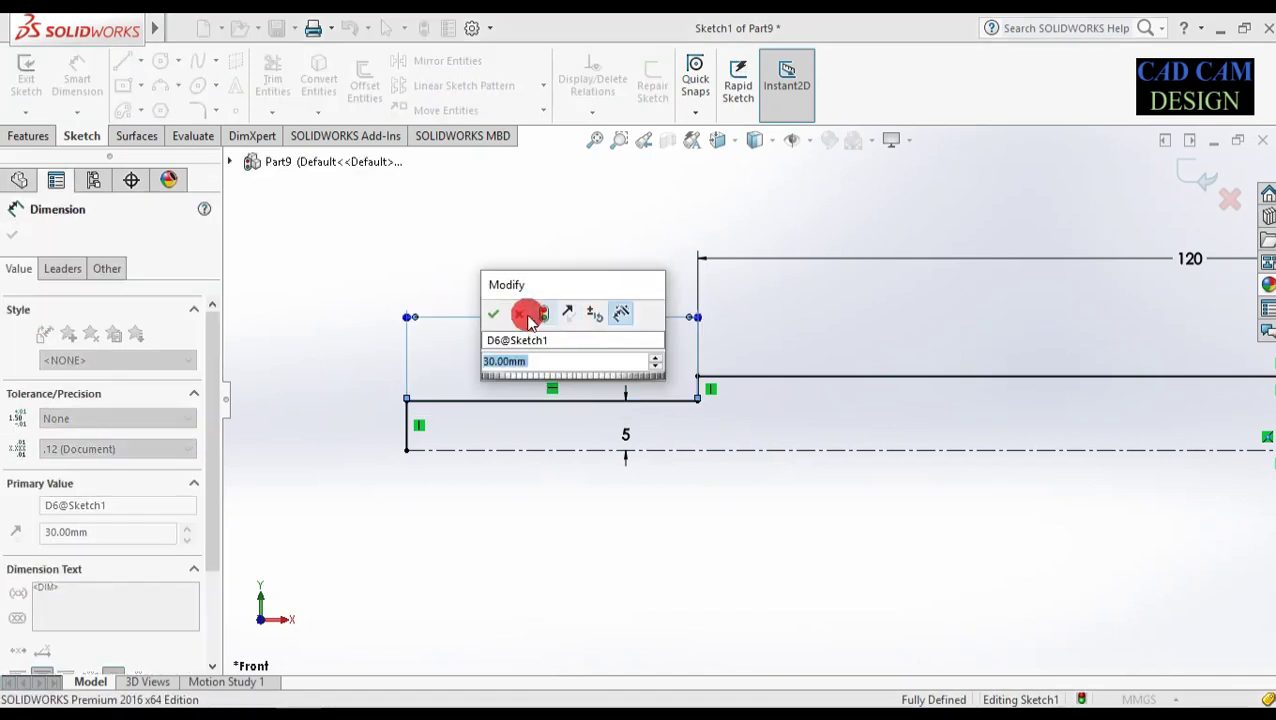
click(490, 316)
scroll(688, 410, up, 4)
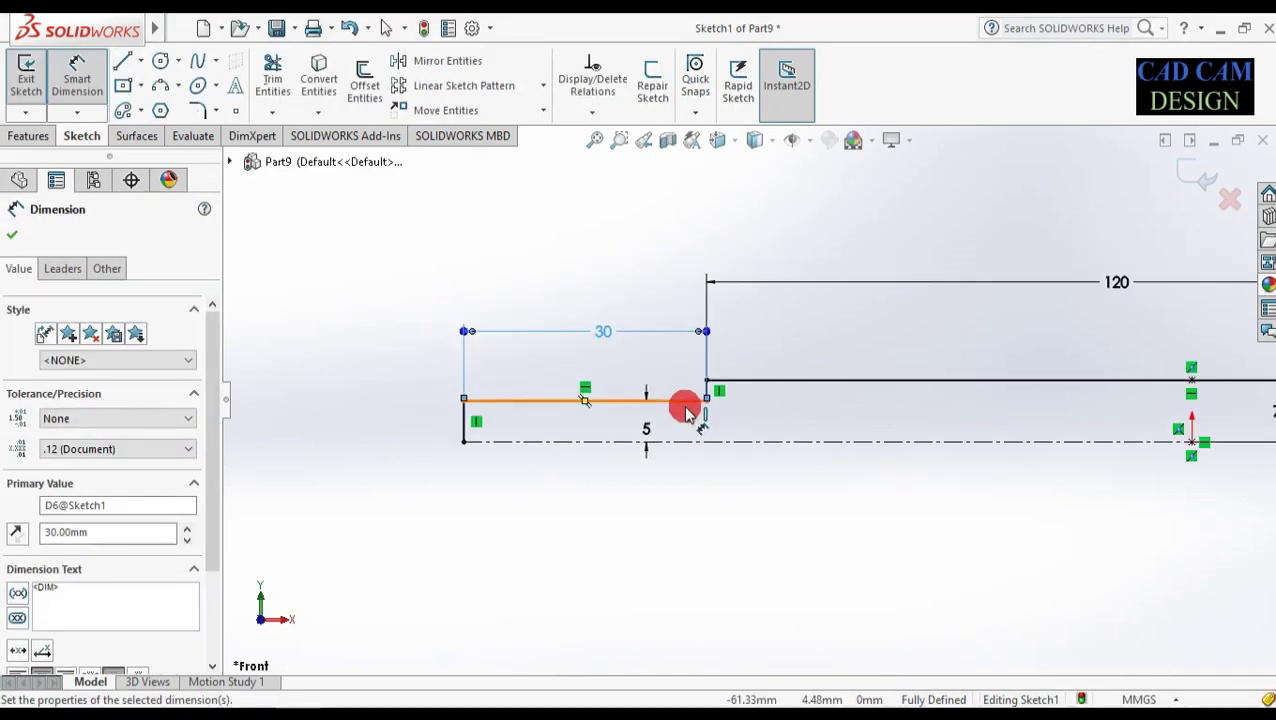
scroll(688, 410, up, 2)
scroll(1054, 393, down, 5)
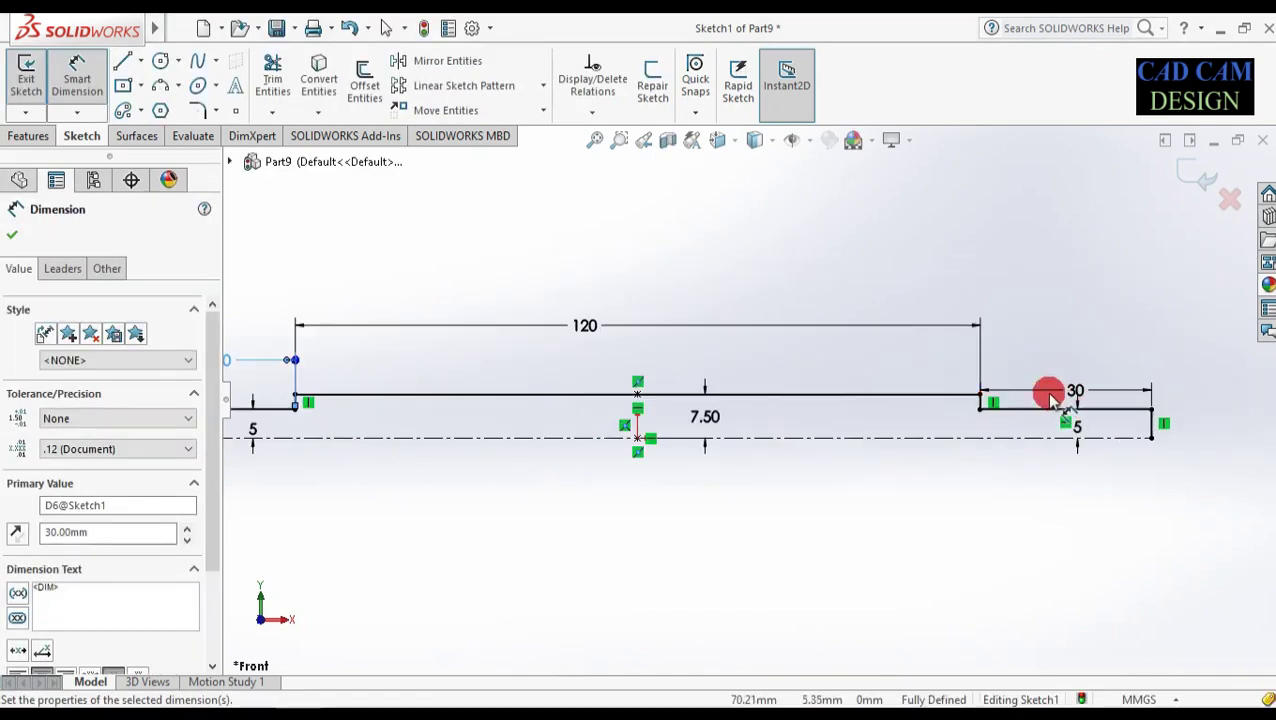
- Finish dimensioning and revolve the stepped profile about its centerline into a solid rod
click(19, 237)
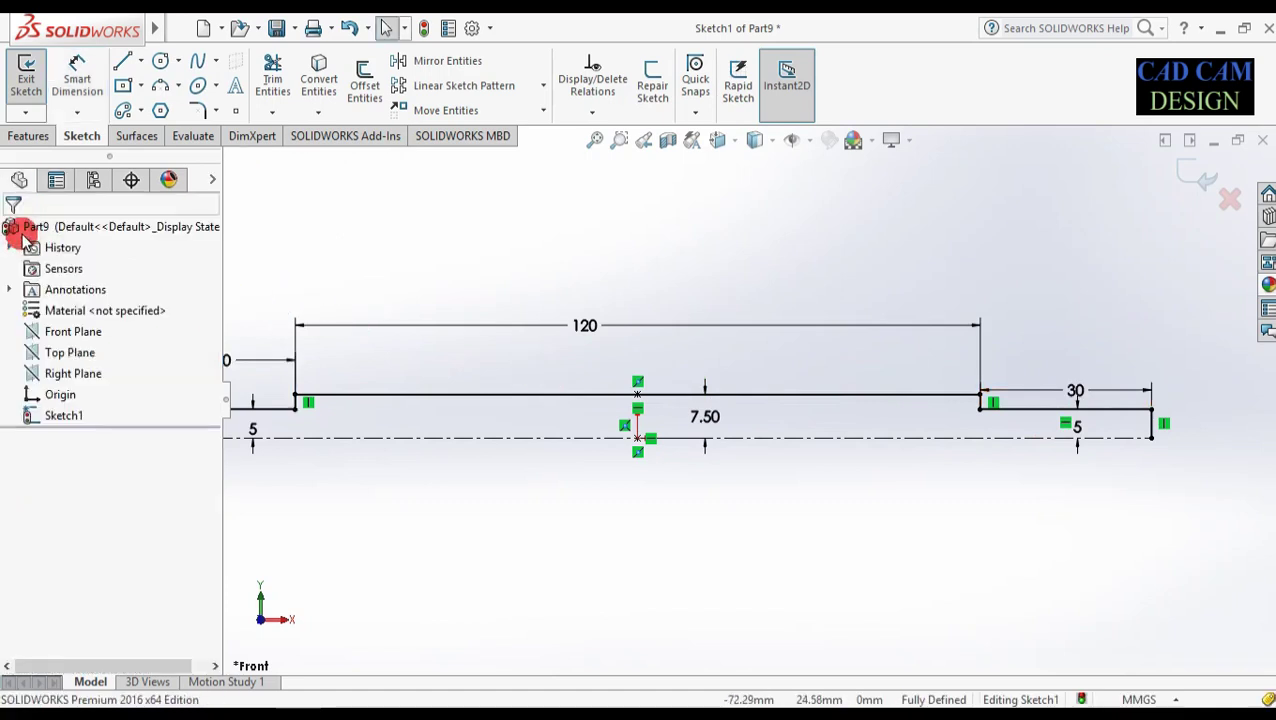
click(28, 139)
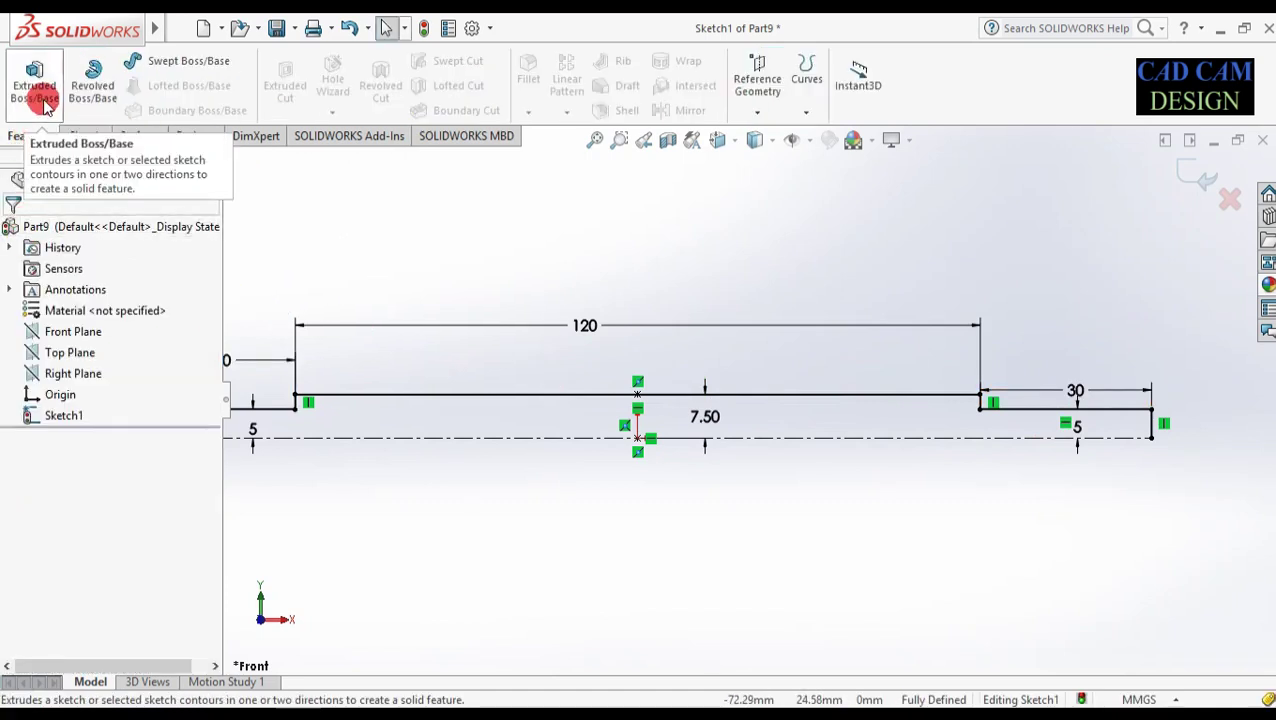
click(98, 68)
click(664, 373)
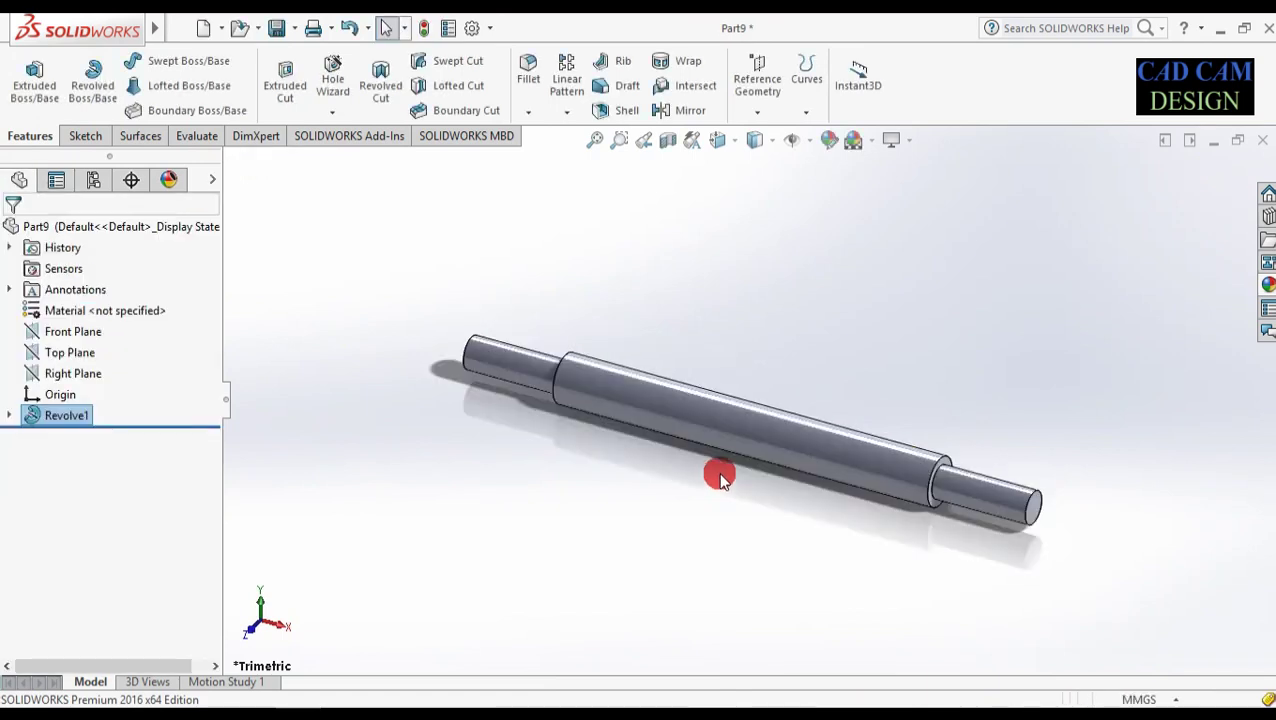
- Start a sketch on the rod's right end face and convert the face's circular edge into a sketch circle
middle_drag(871, 533, 971, 515)
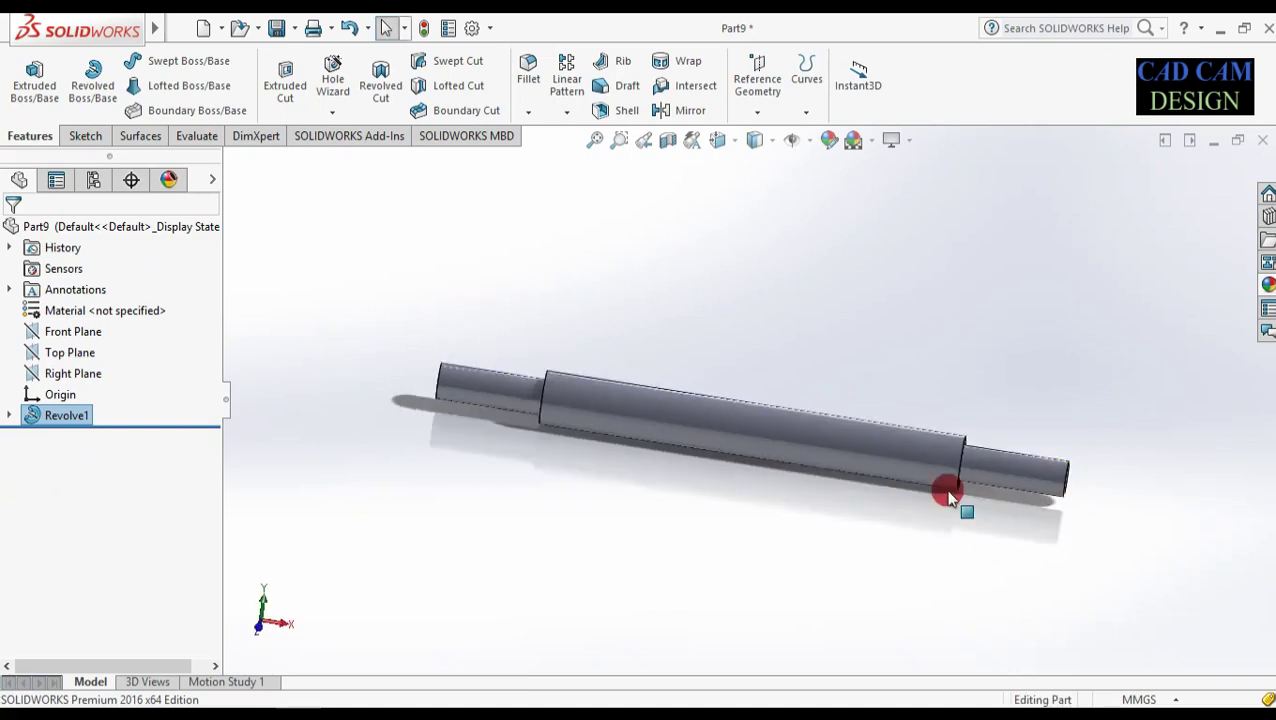
scroll(1060, 472, down, 4)
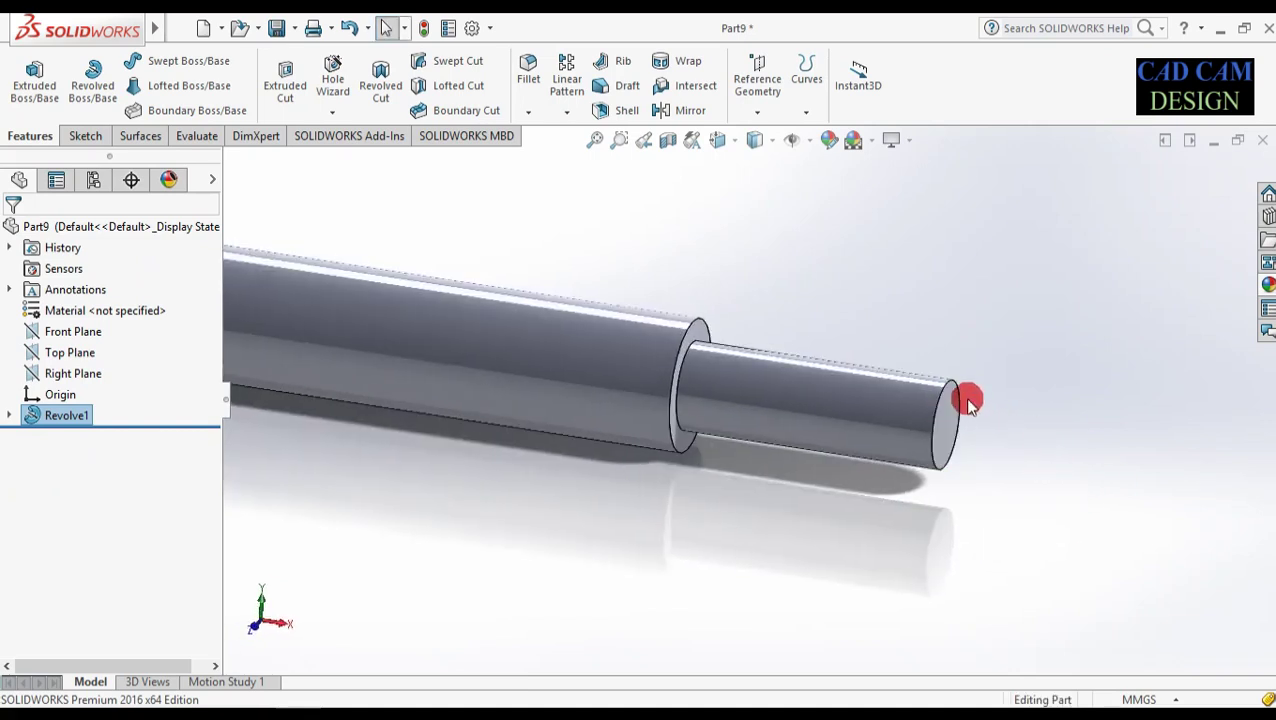
scroll(965, 397, down, 3)
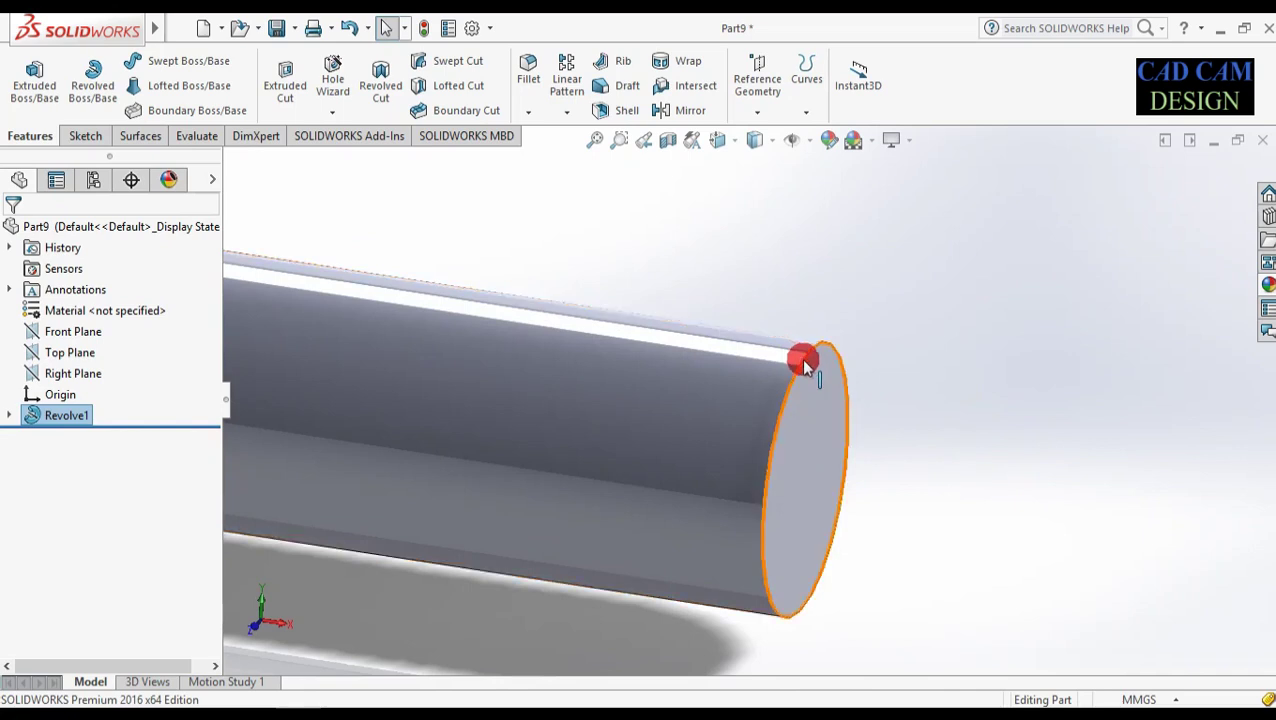
click(817, 418)
click(891, 356)
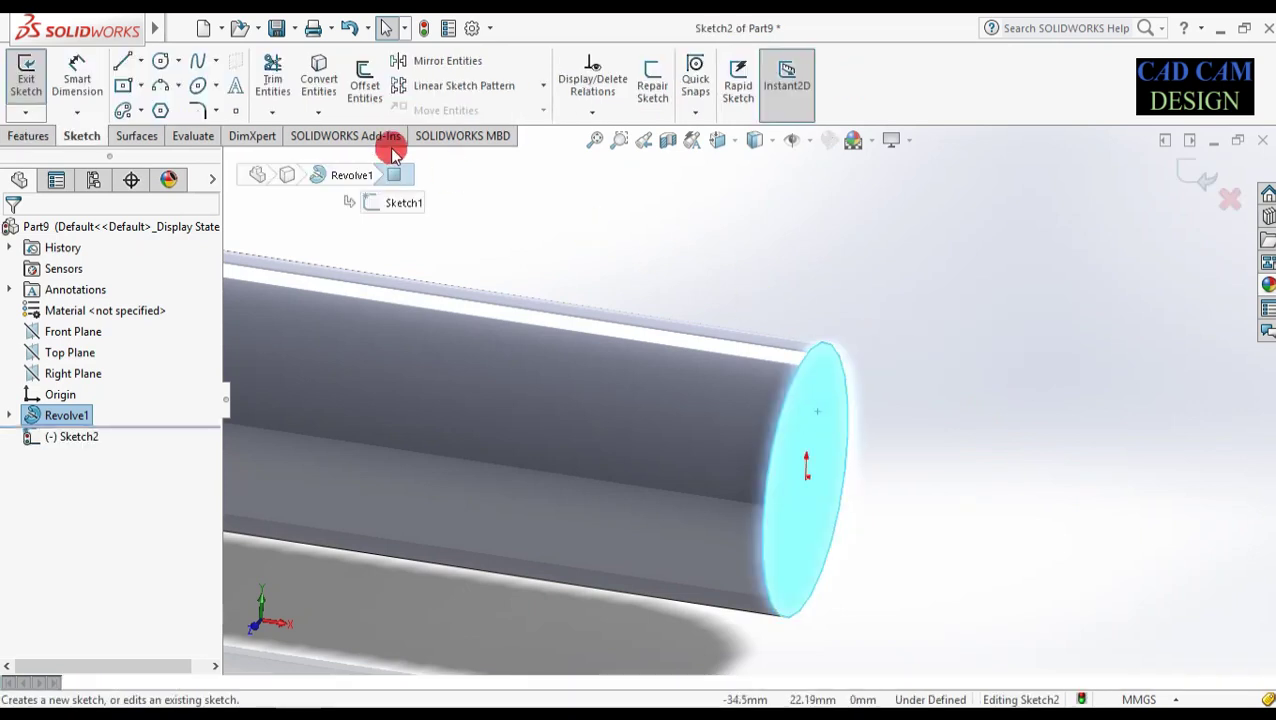
click(320, 76)
scroll(755, 440, up, 4)
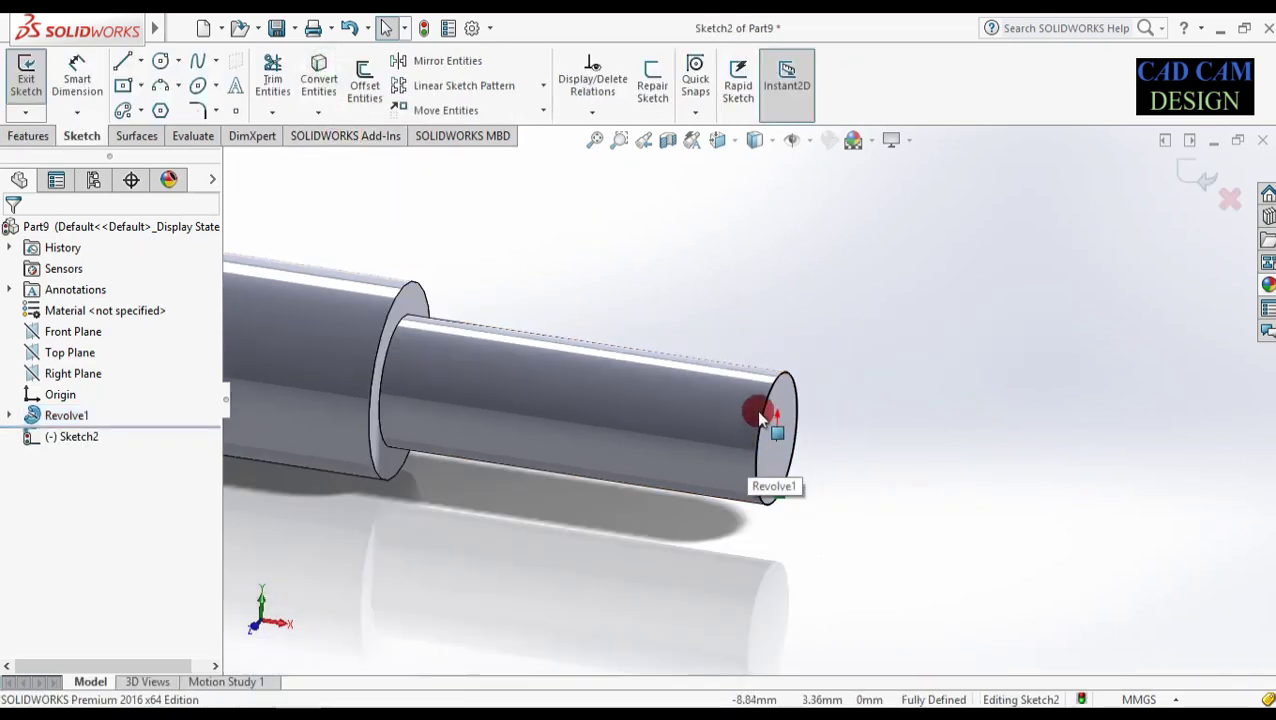
- Start a constant-pitch helix from the converted circle with 15 revolutions and a 2 mm pitch
click(30, 136)
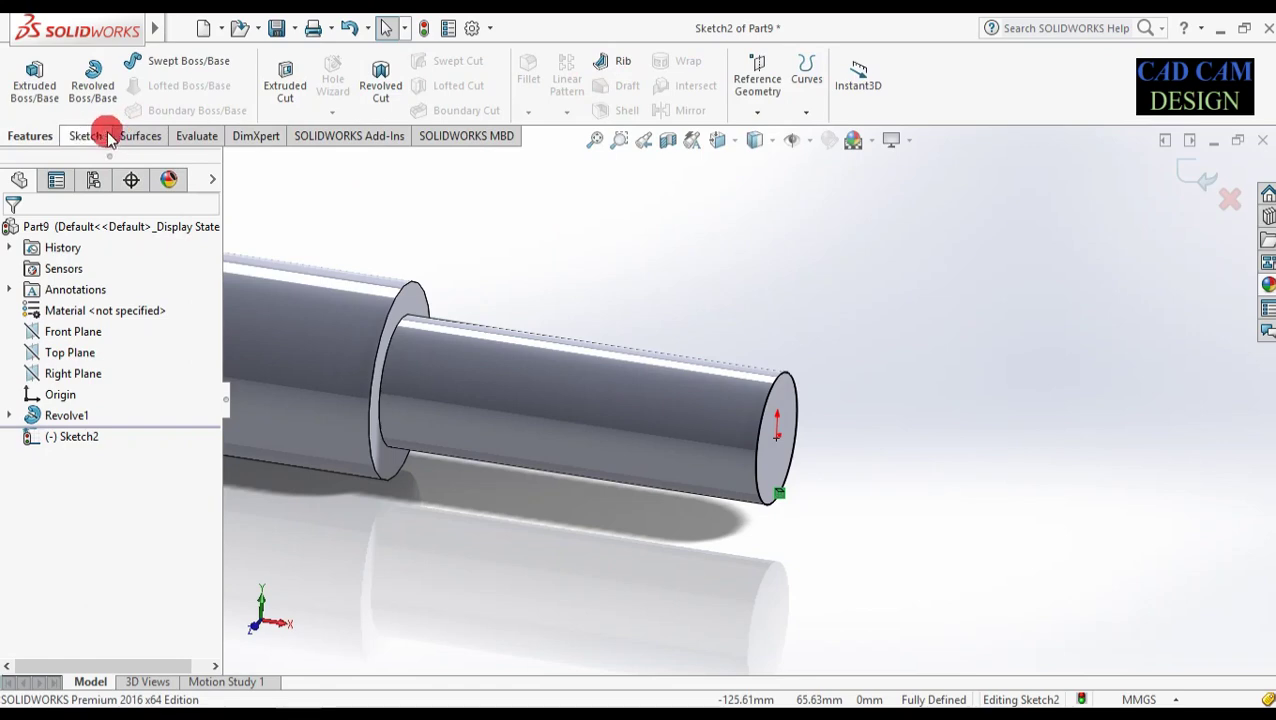
click(806, 112)
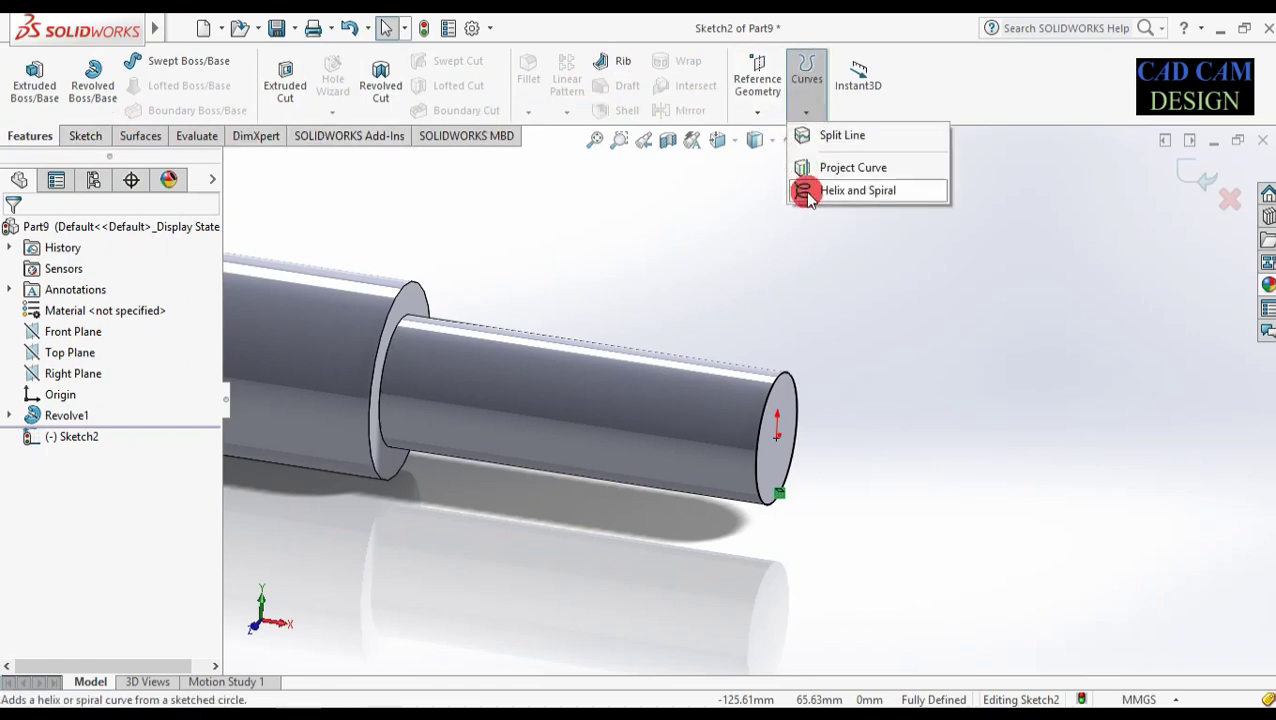
click(808, 192)
double_click(108, 402)
double_click(70, 471)
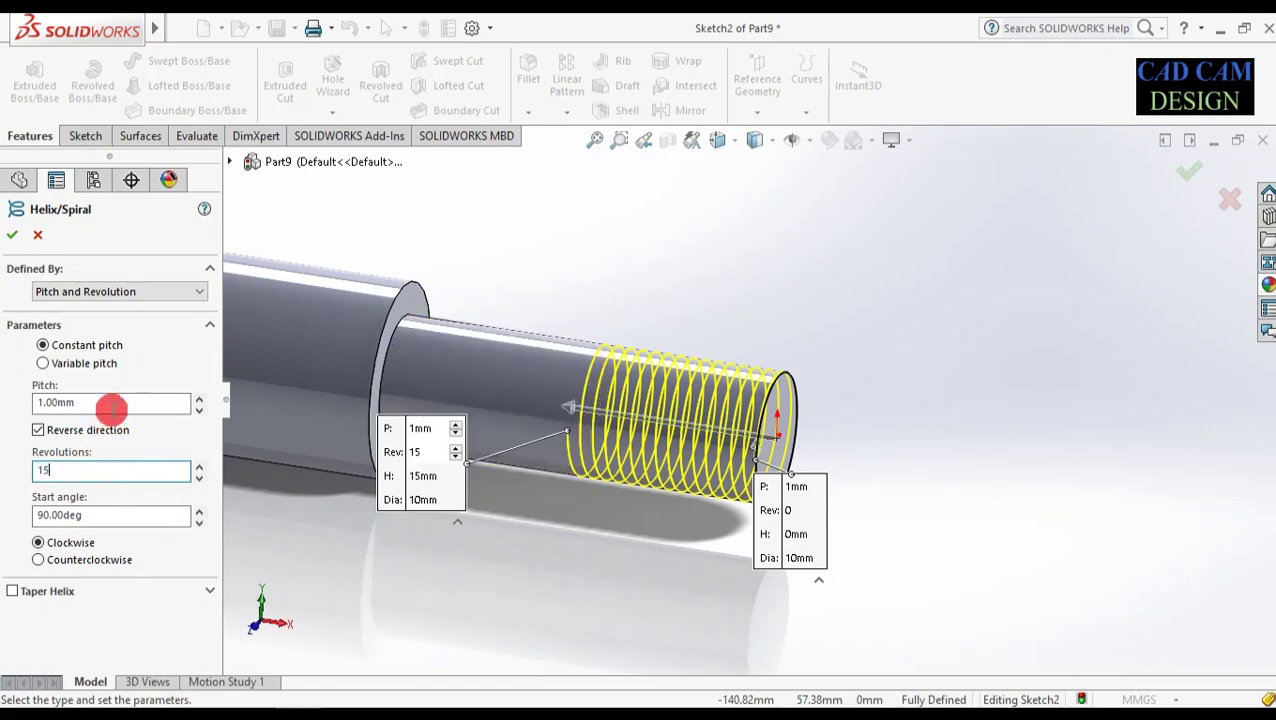
text(2)
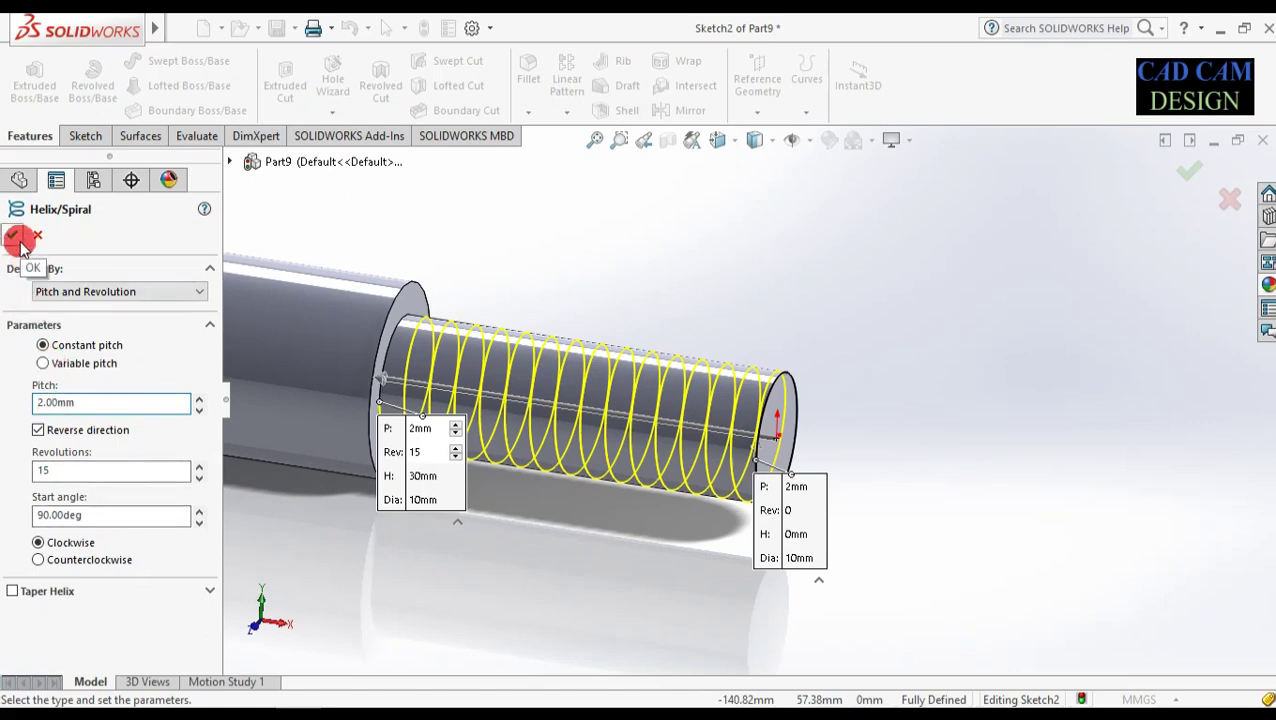
- Set the helix's start angle to 0 degrees and create the curve
double_click(103, 514)
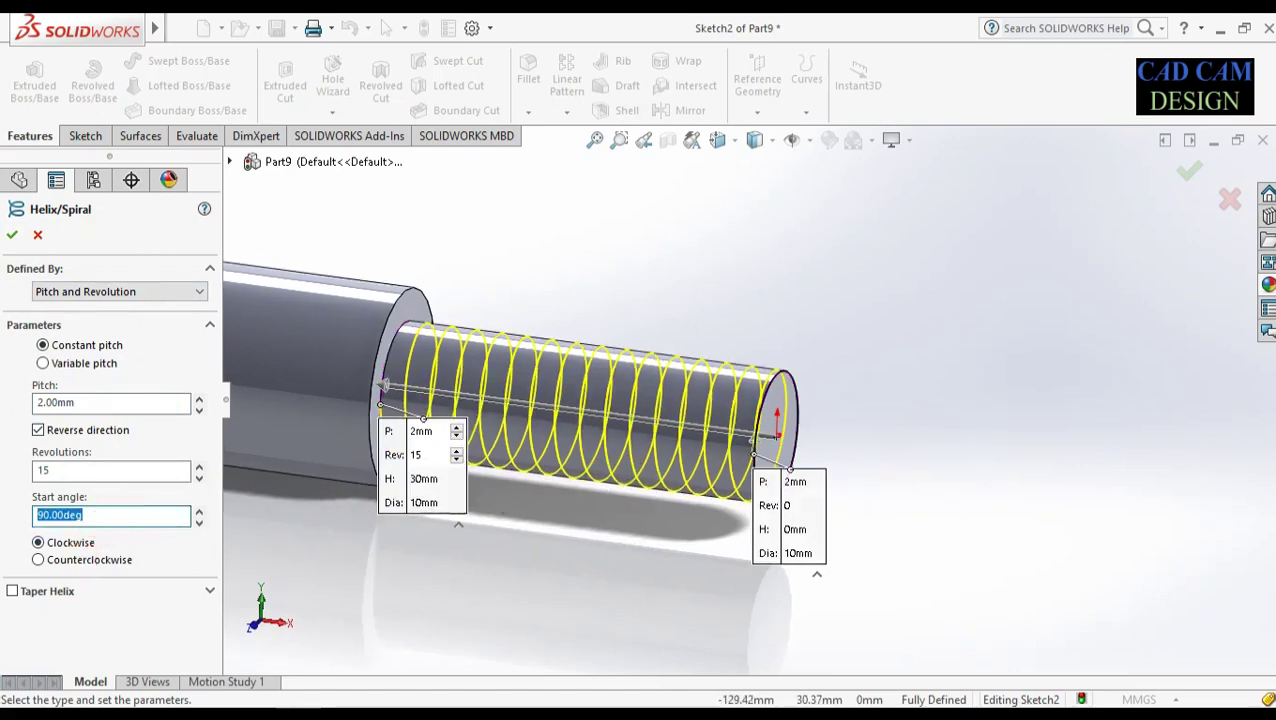
text(0)
key(Return)
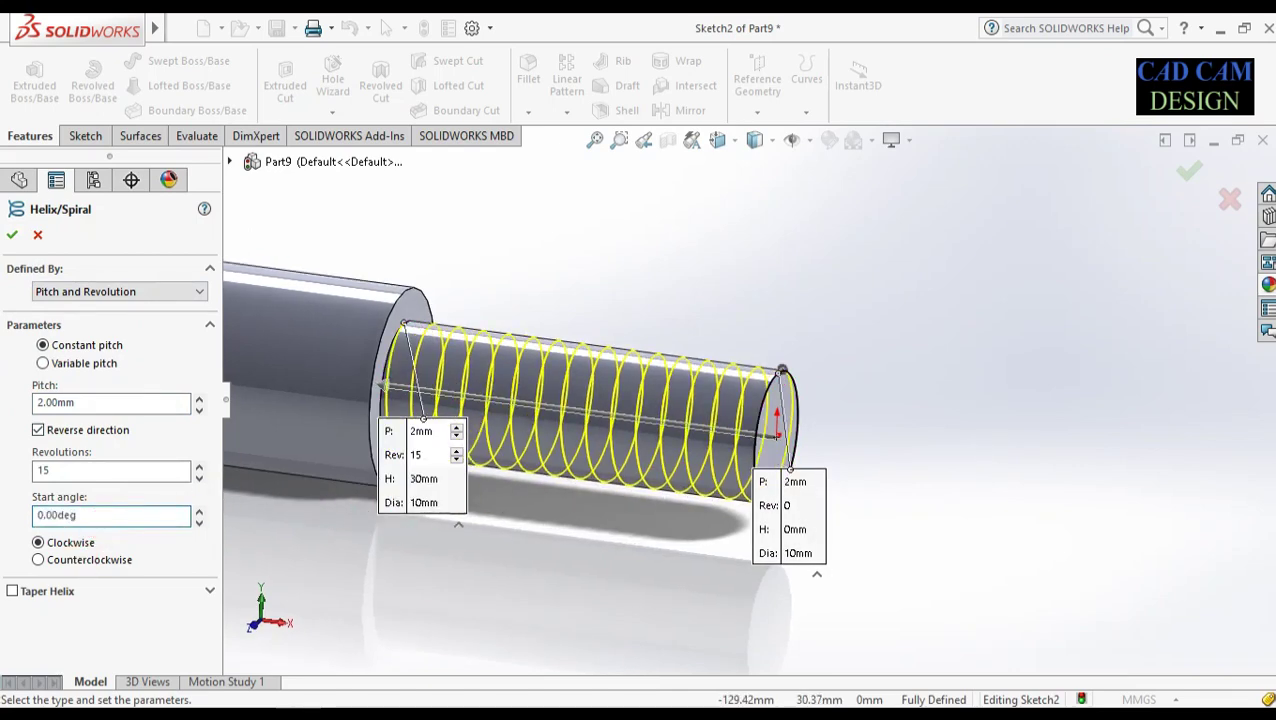
click(9, 239)
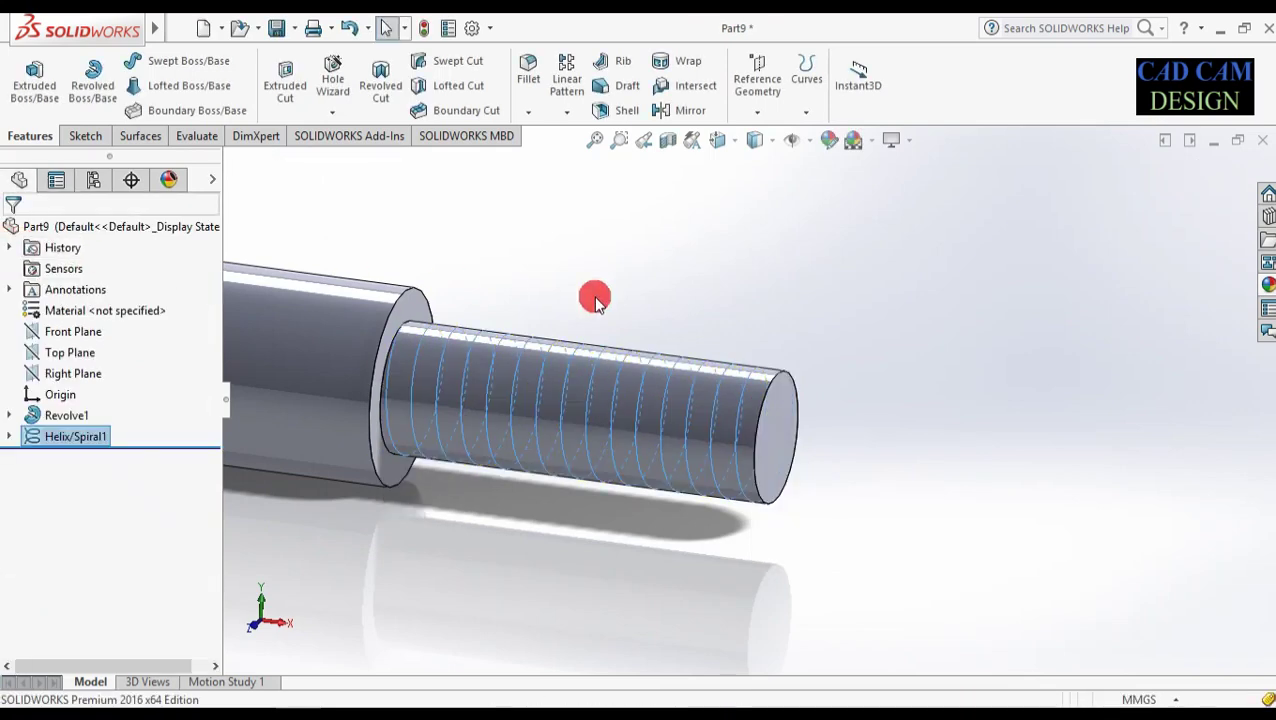
- Sketch an upright three-sided polygon on the Front Plane above the rod's right end corner, with an inscribed circle about 1.36 mm in diameter
key(space)
click(698, 362)
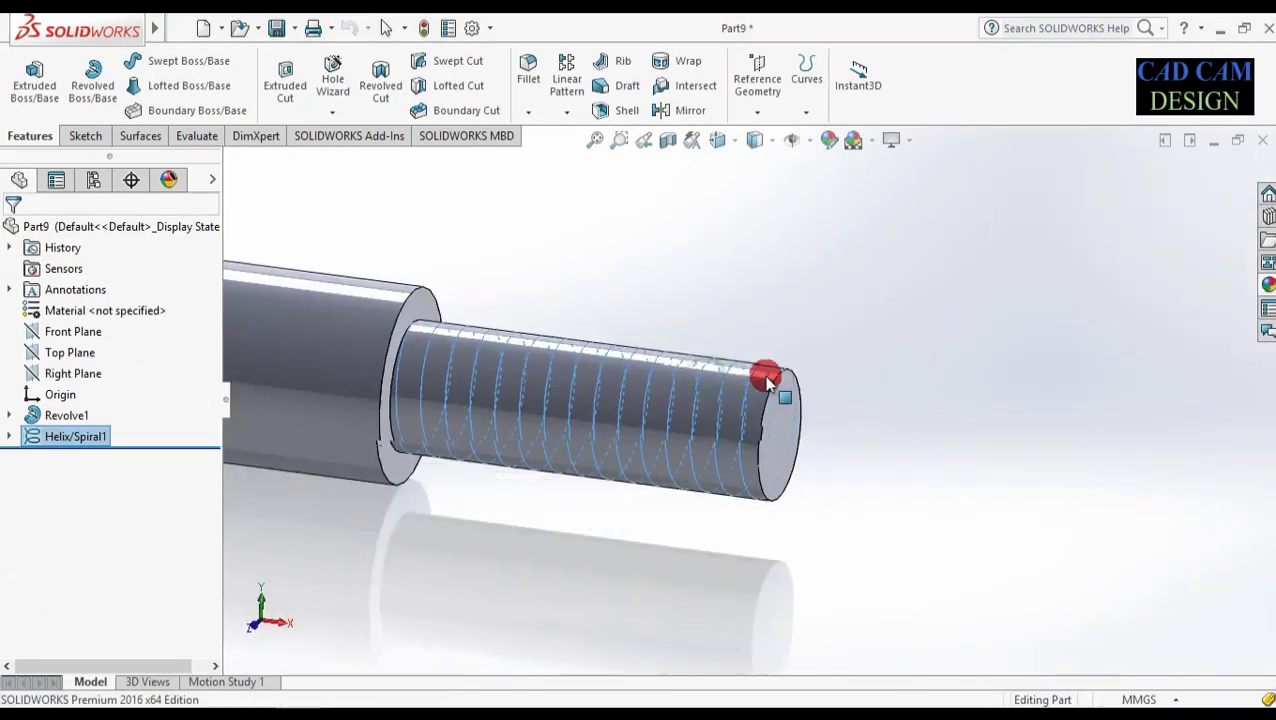
scroll(945, 343, down, 10)
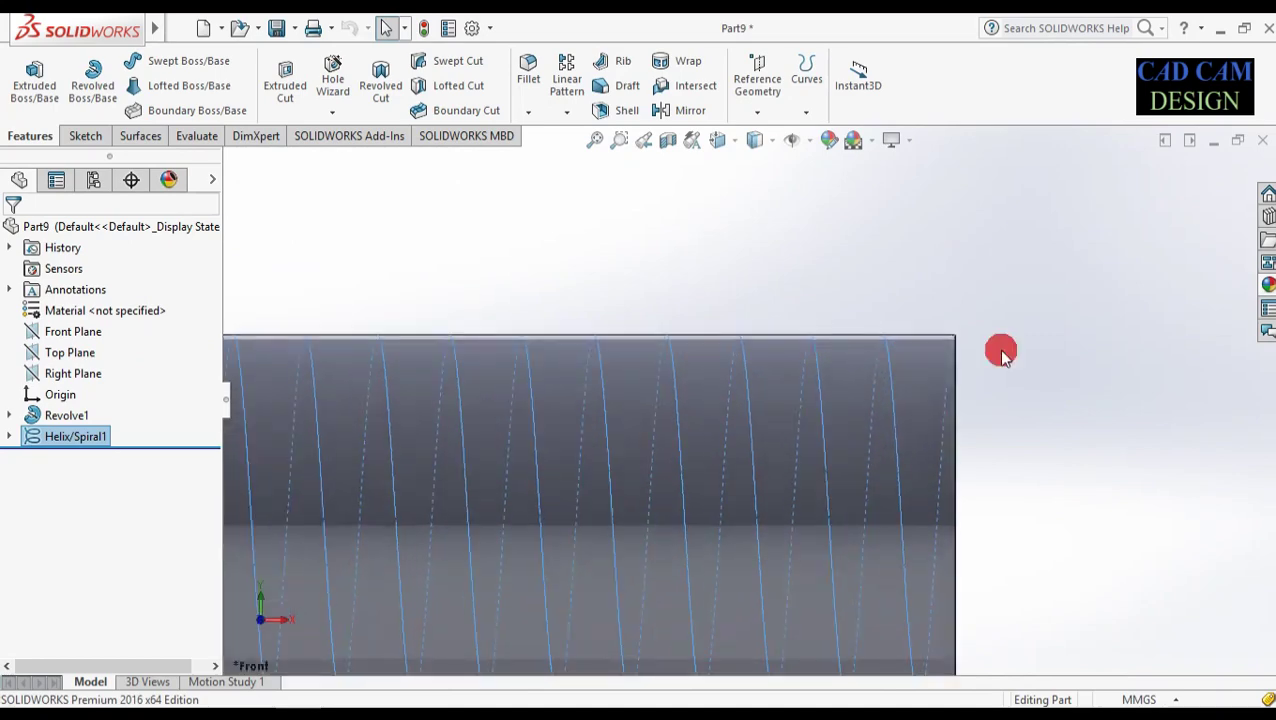
scroll(988, 328, down, 3)
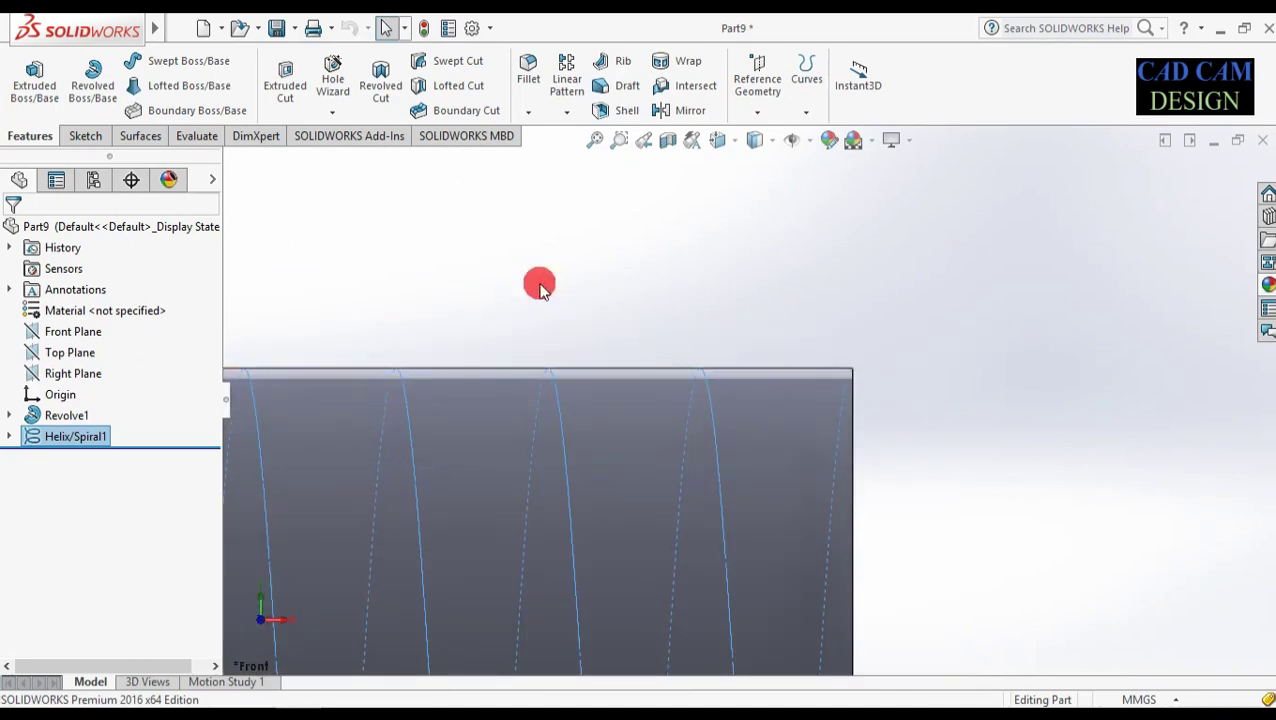
click(87, 137)
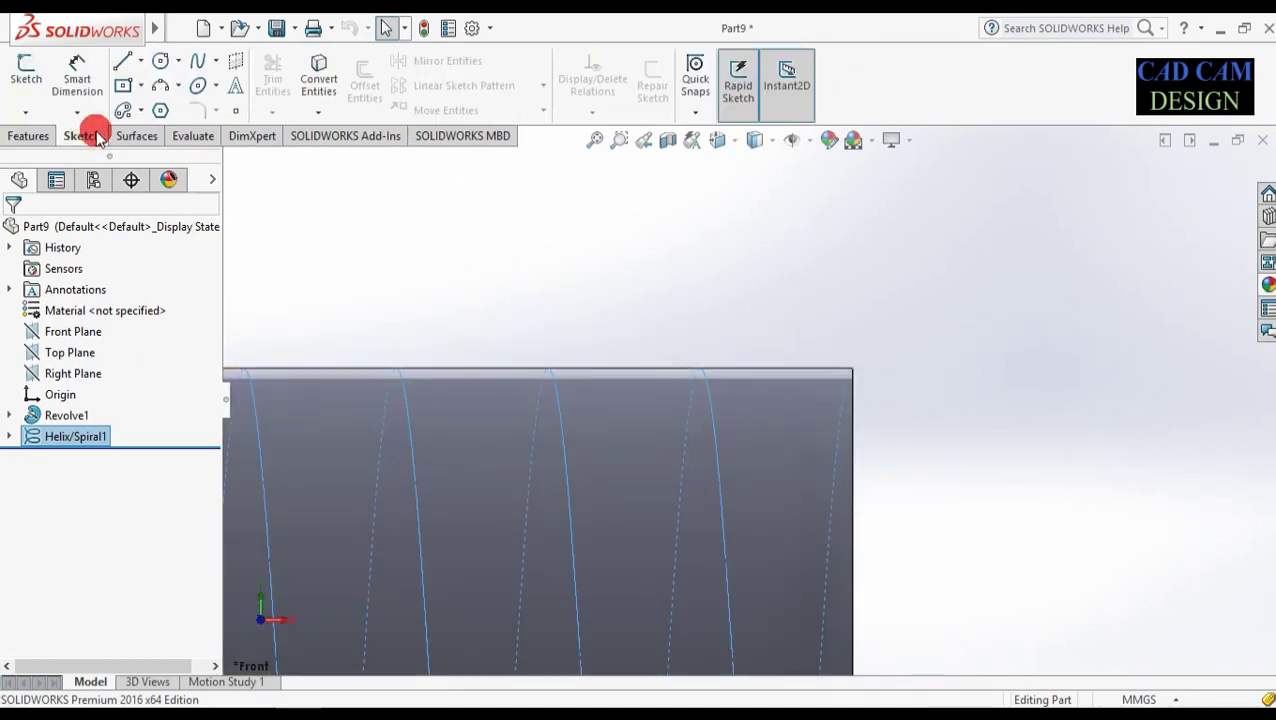
click(160, 110)
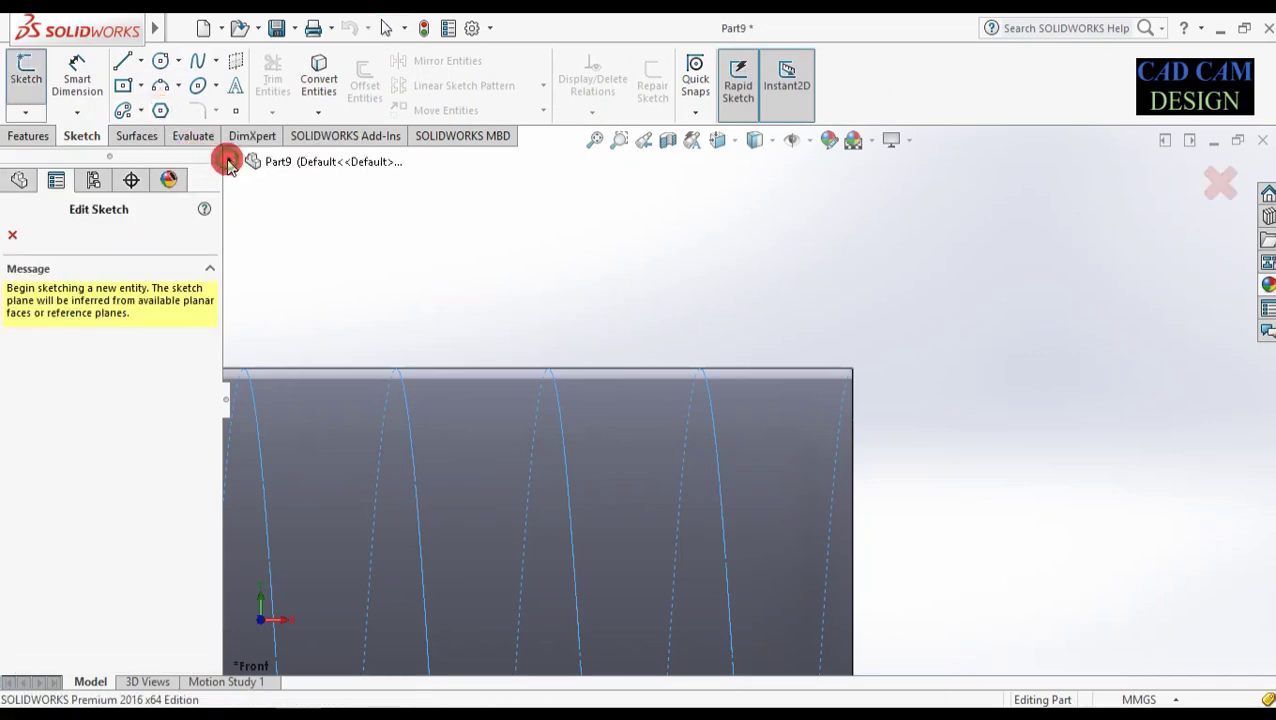
click(229, 162)
click(290, 266)
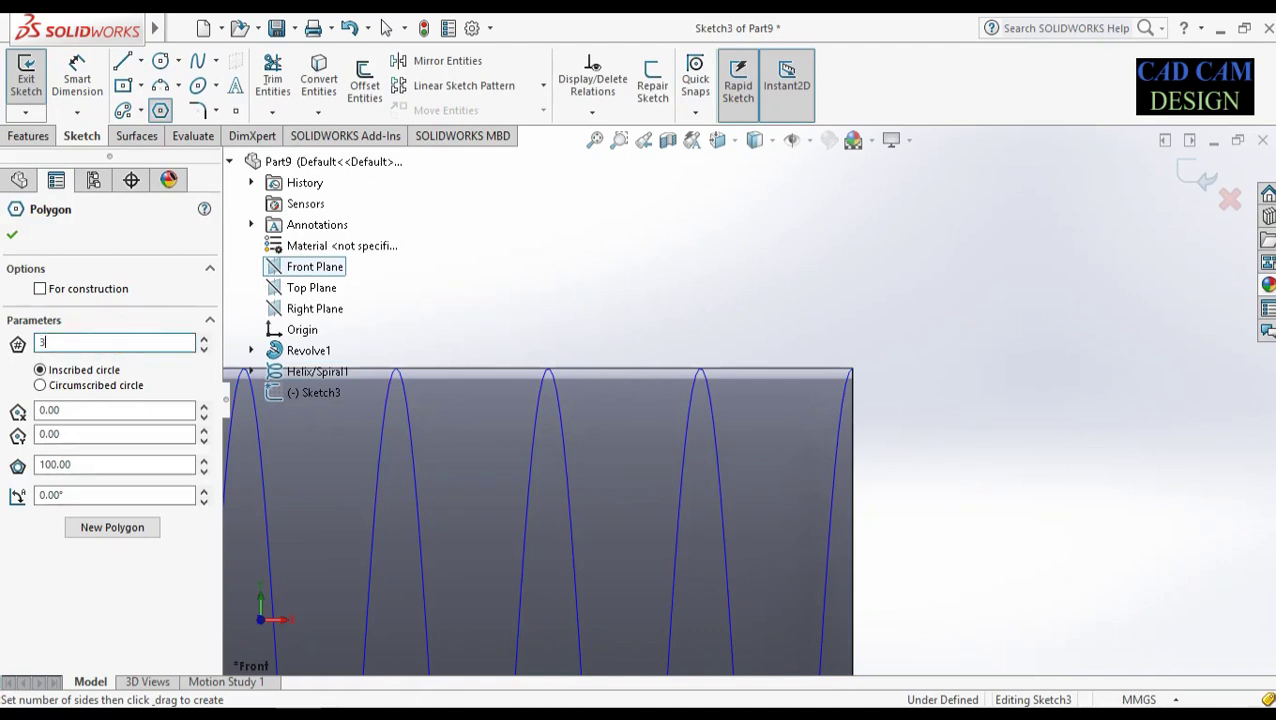
click(845, 307)
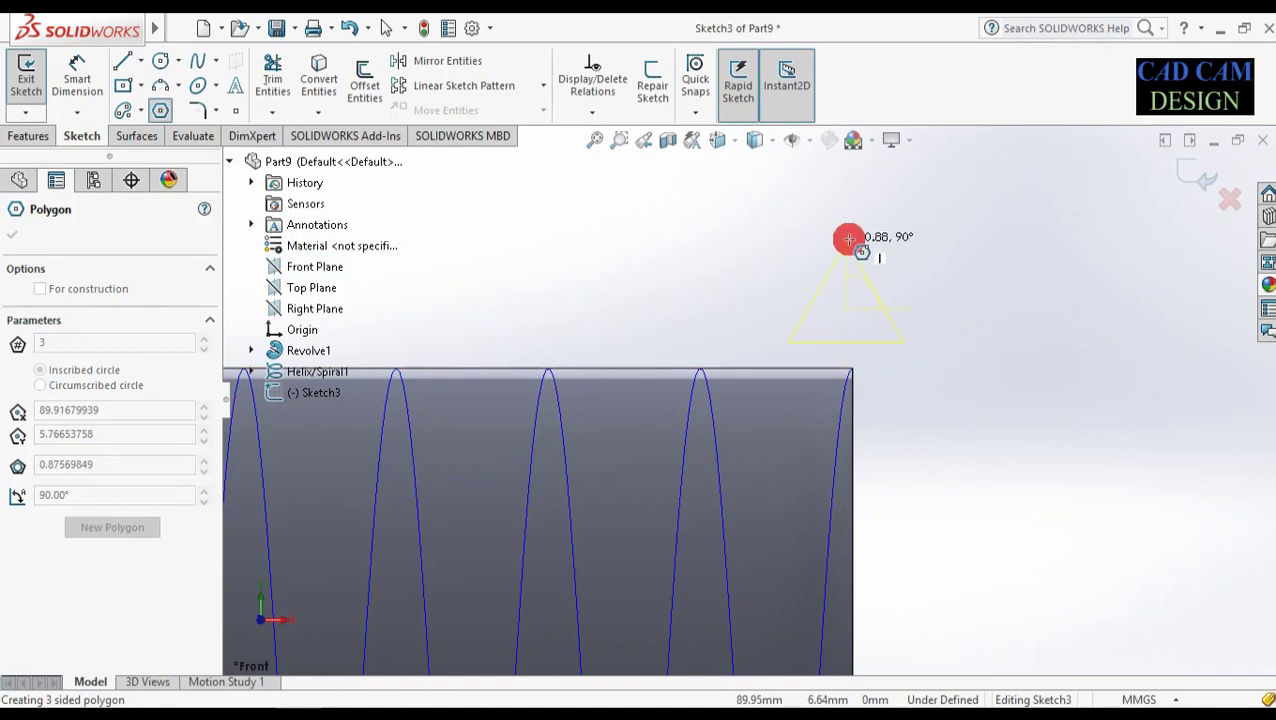
click(847, 200)
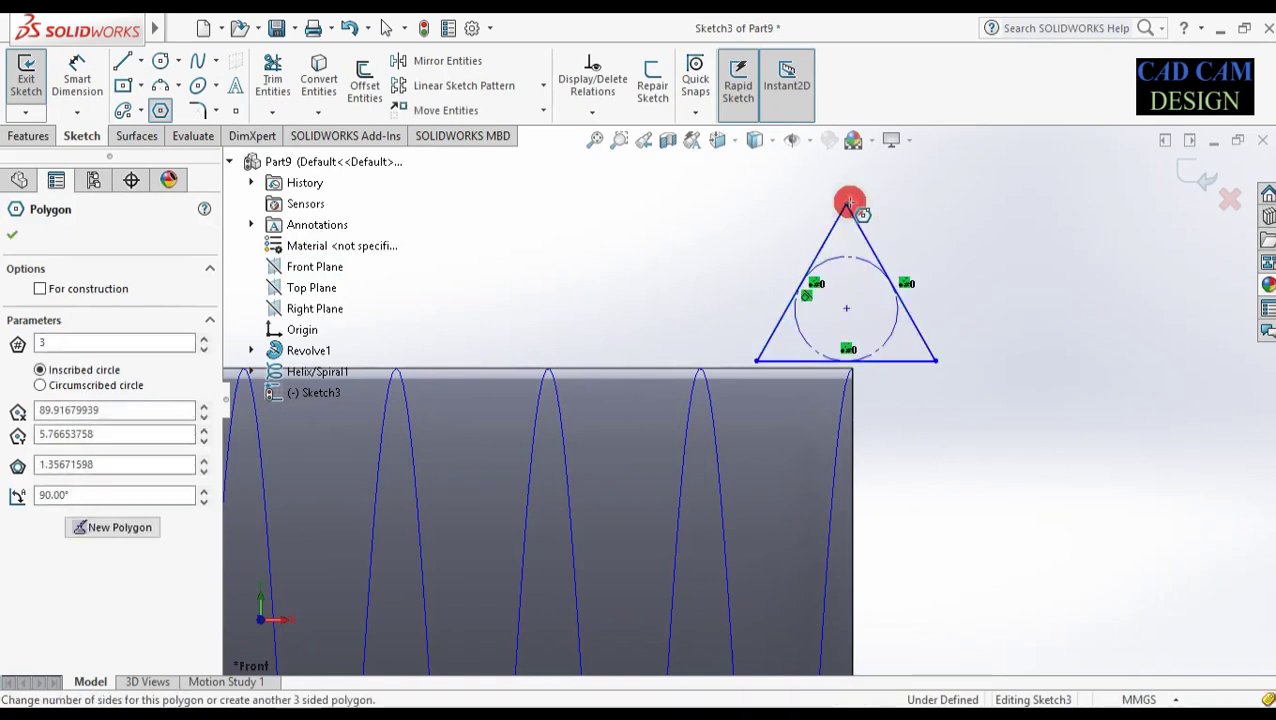
click(847, 203)
key(Escape)
- Dimension the triangle's center 0.5 mm vertically above the rod's upper end corner
scroll(890, 308, up, 1)
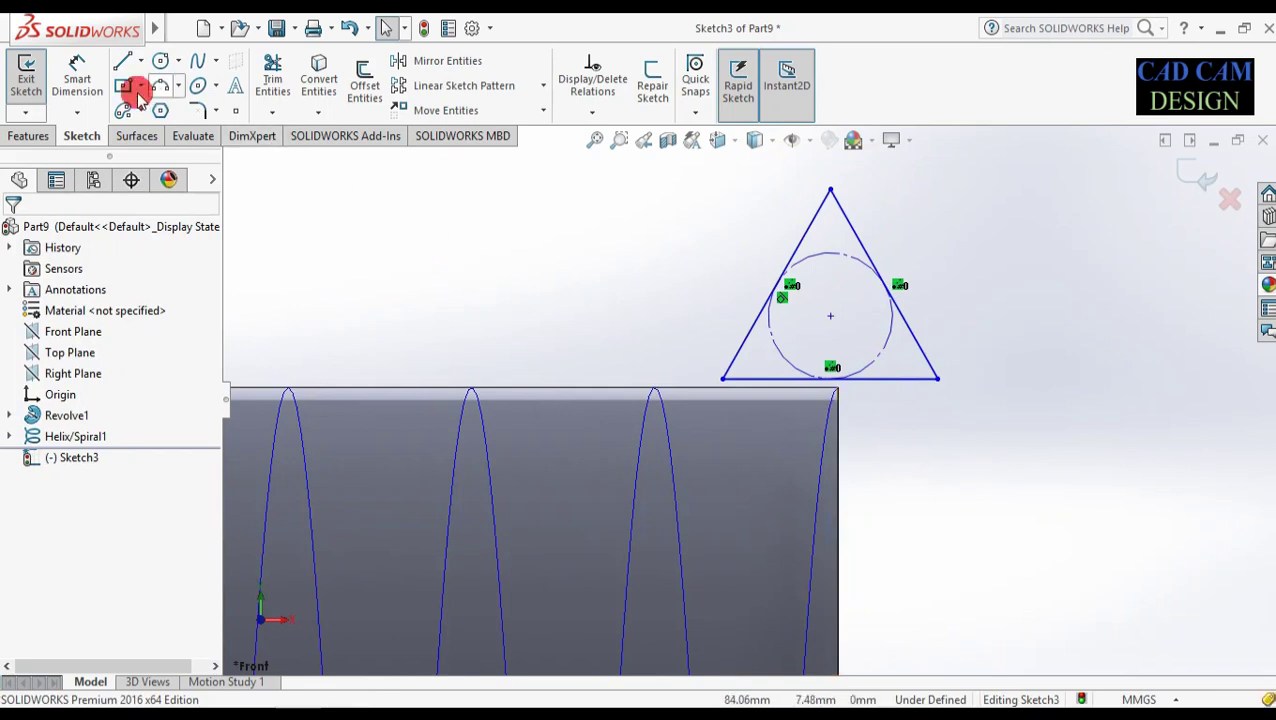
click(77, 75)
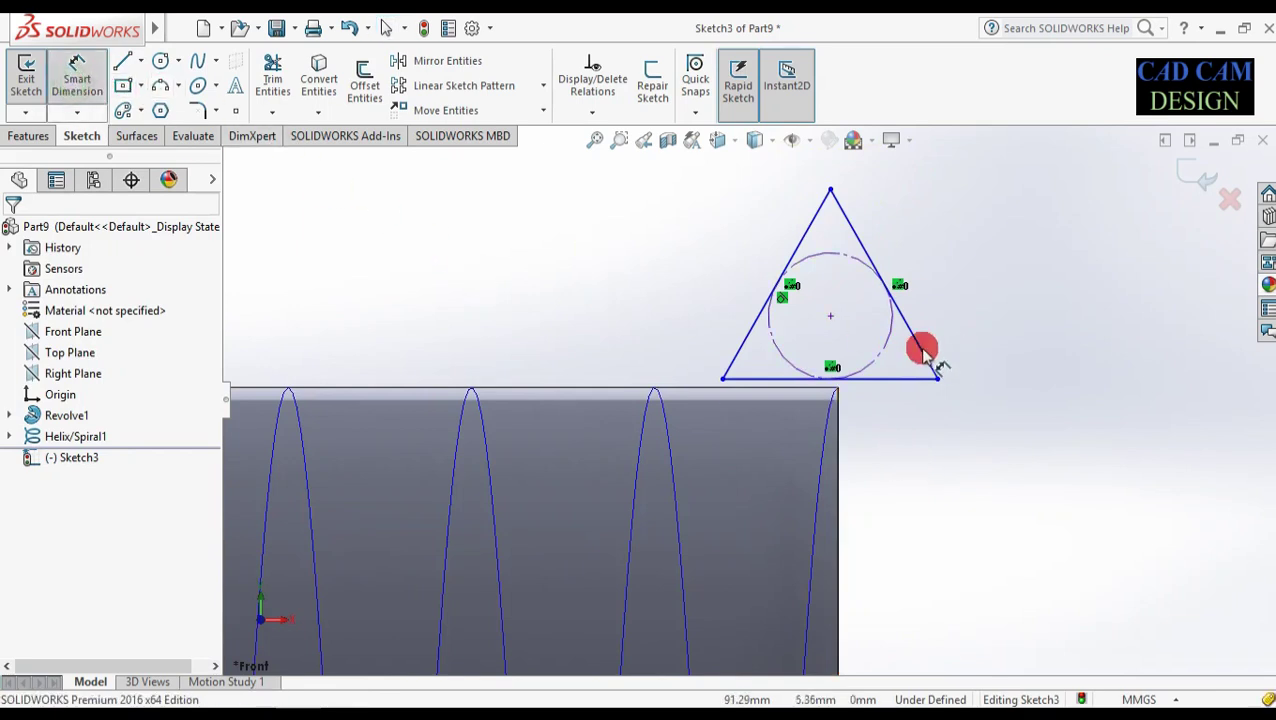
click(831, 314)
click(835, 388)
click(1004, 349)
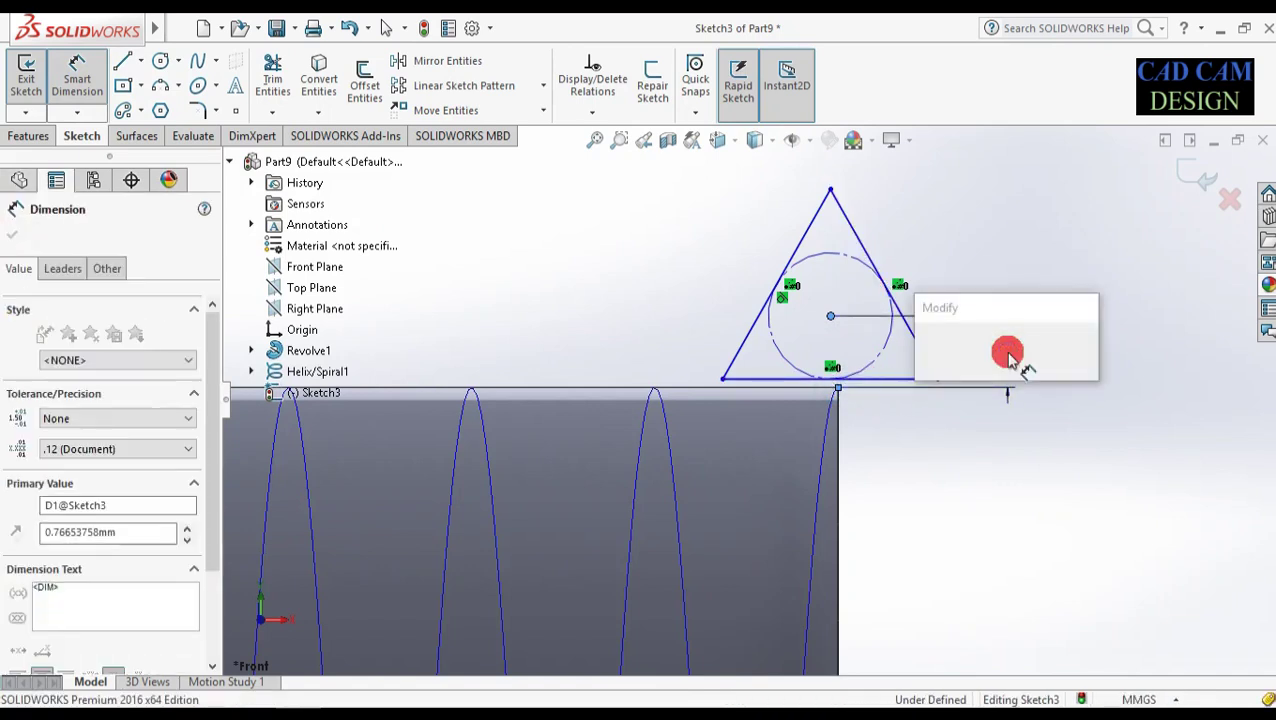
text(0.5)
key(Return)
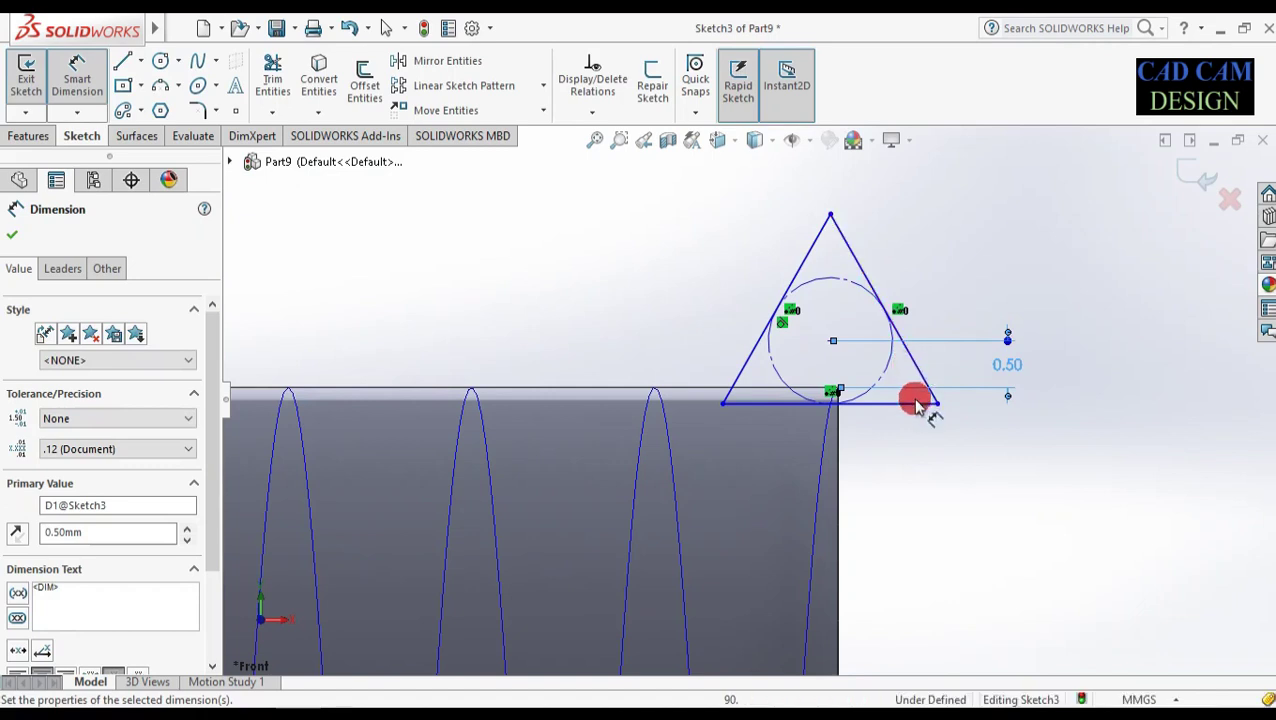
- Dimension the triangle's height from its apex to the midpoint of its base at 1 mm
click(832, 215)
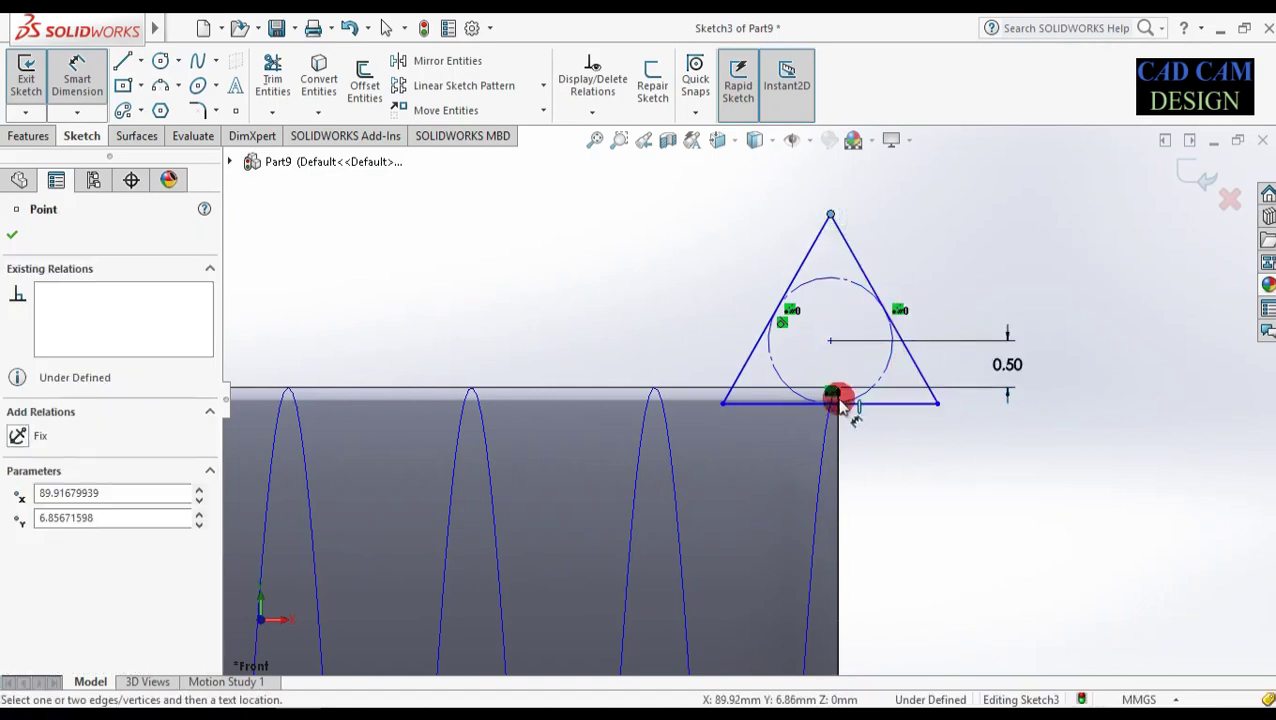
click(833, 401)
click(1085, 340)
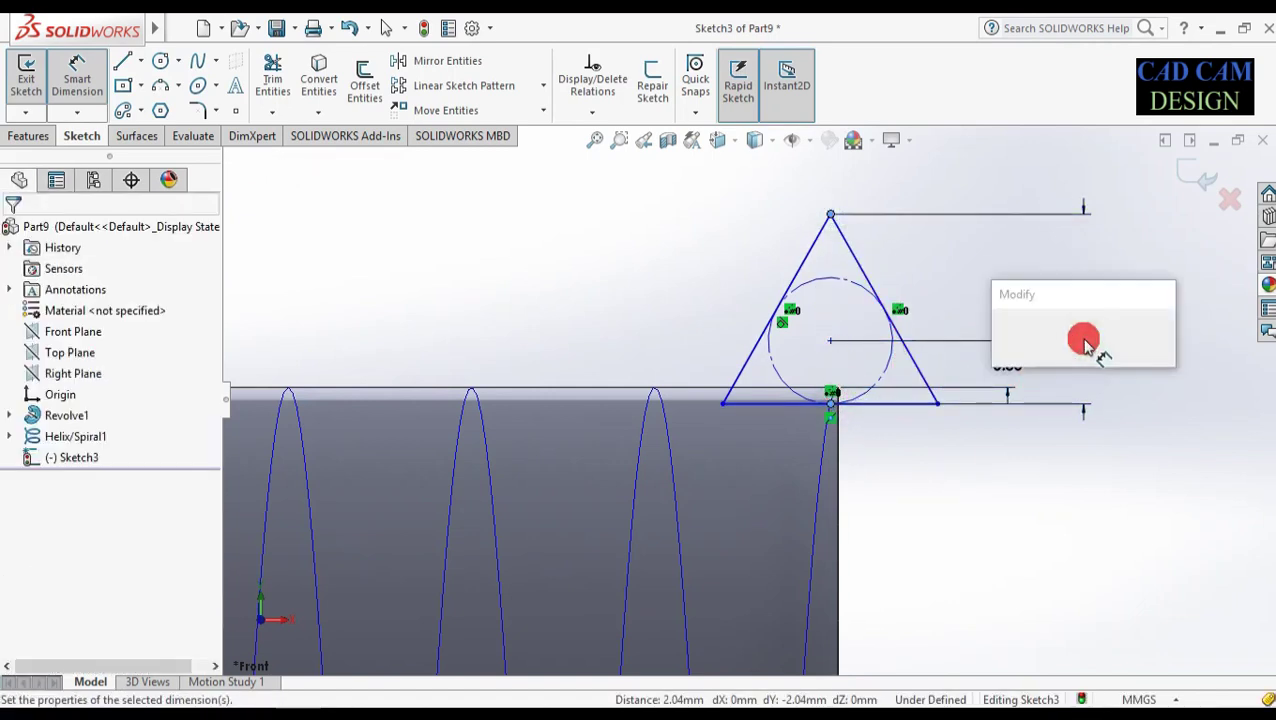
text(1)
key(Return)
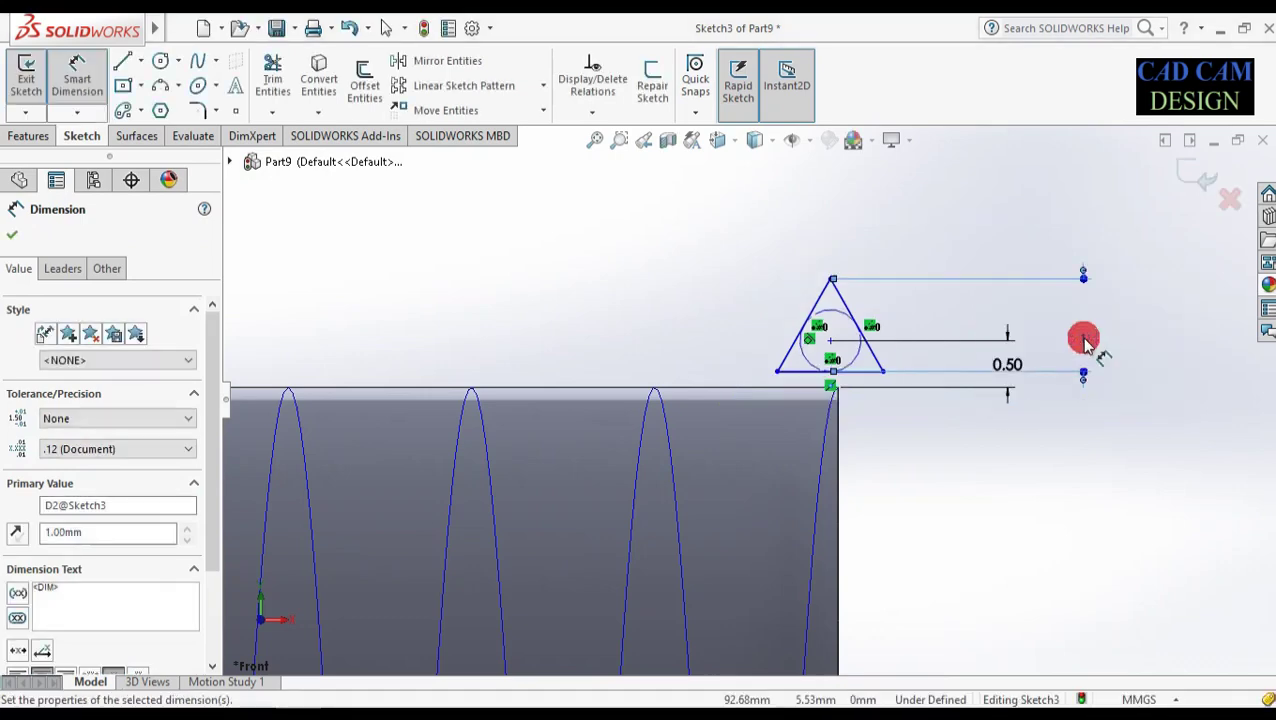
- Set the vertical distance between the triangle's center and the rod's corner to 0.2 mm
scroll(972, 362, down, 5)
drag(994, 396, 1020, 395)
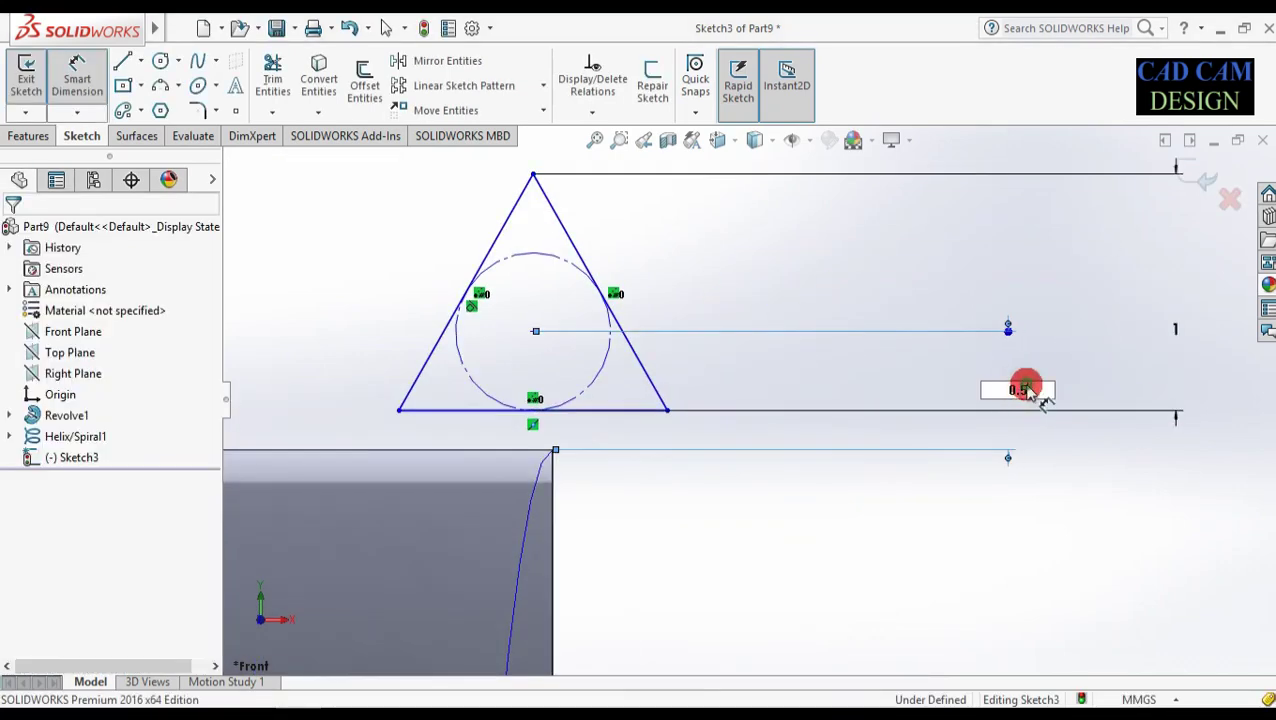
text(2)
click(1027, 388)
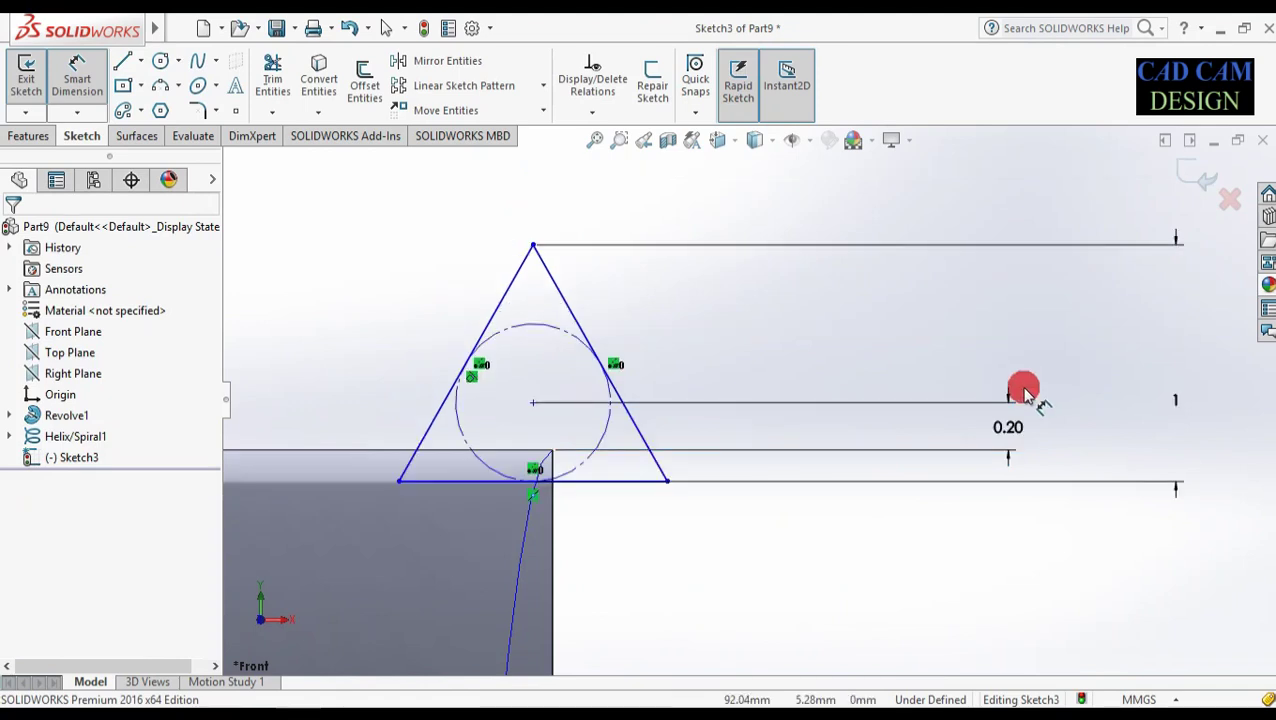
- Set the vertical distance between the triangle's center and the rod's corner to 0.3 mm
double_click(1008, 427)
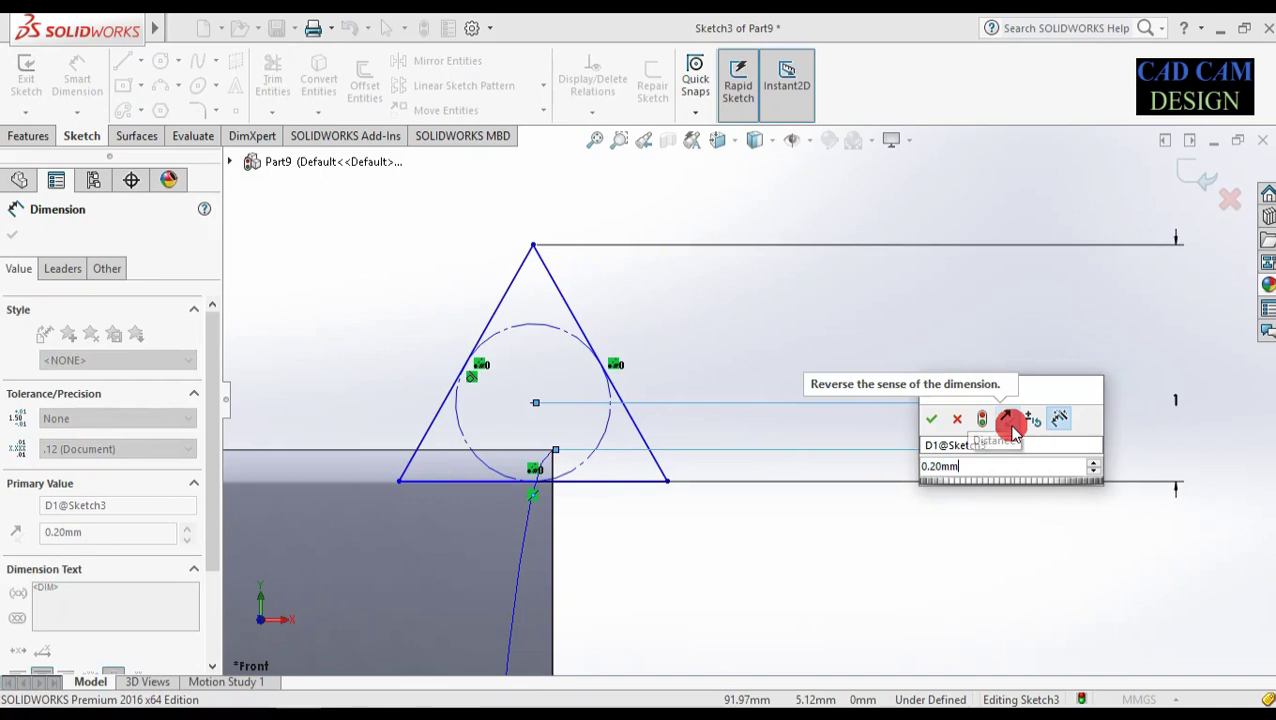
click(1008, 420)
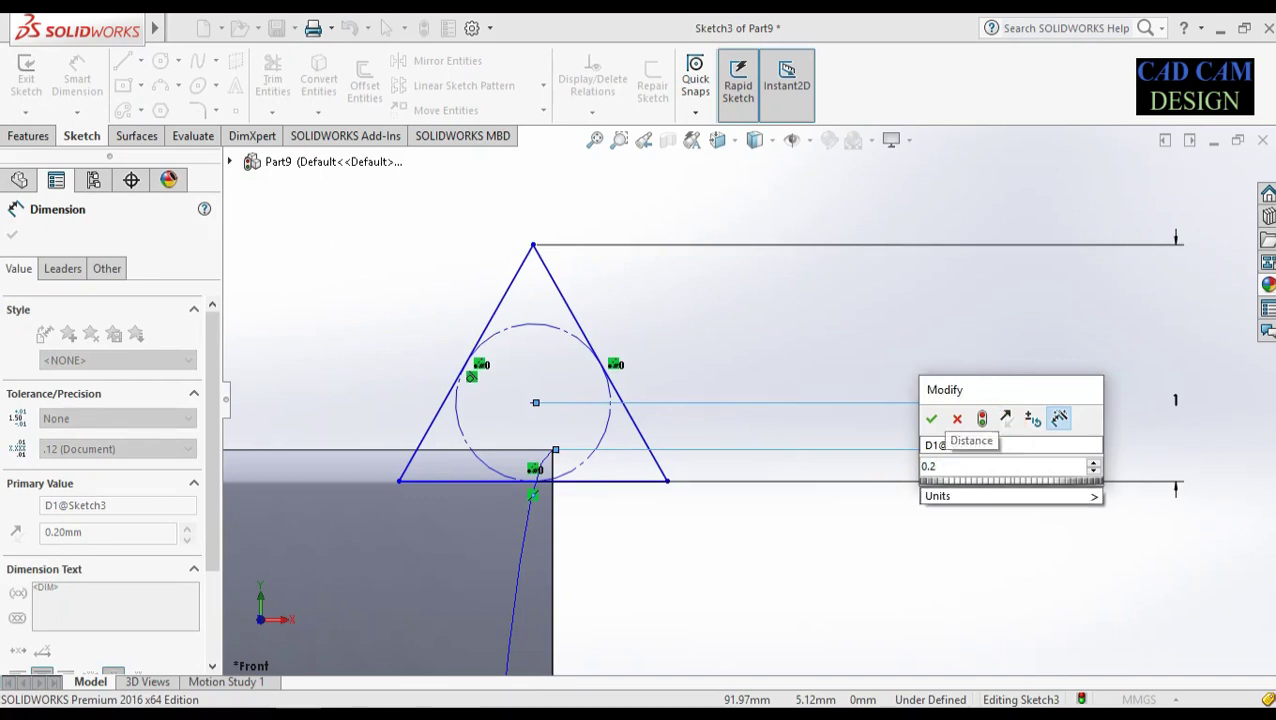
click(1009, 421)
text(3)
key(Return)
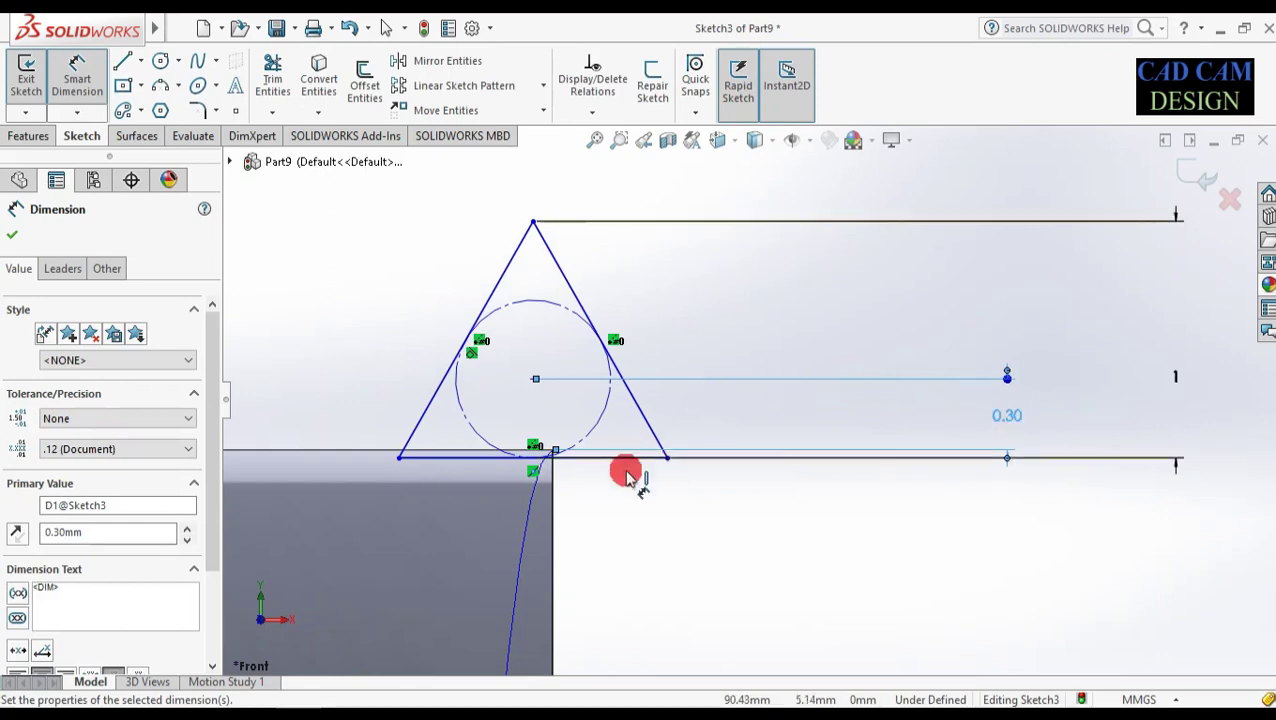
- Finish dimensioning the triangular thread profile and exit its sketch
scroll(645, 470, up, 8)
scroll(760, 441, up, 4)
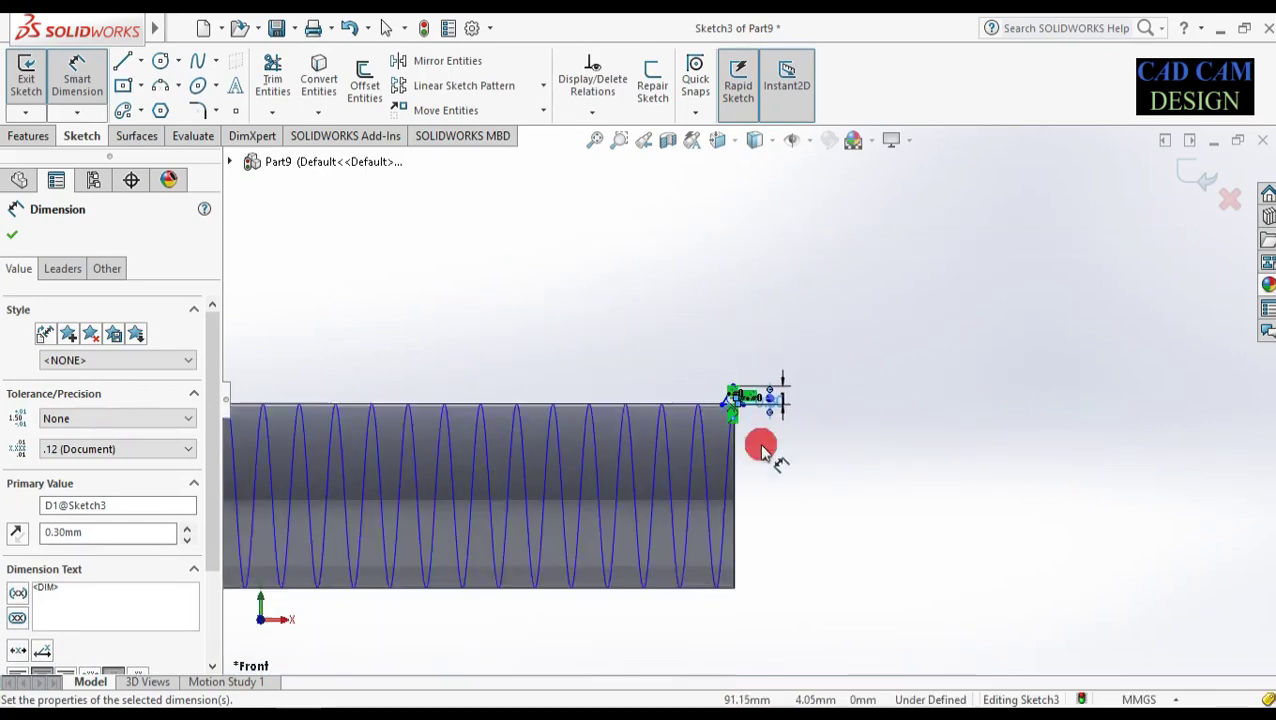
click(11, 237)
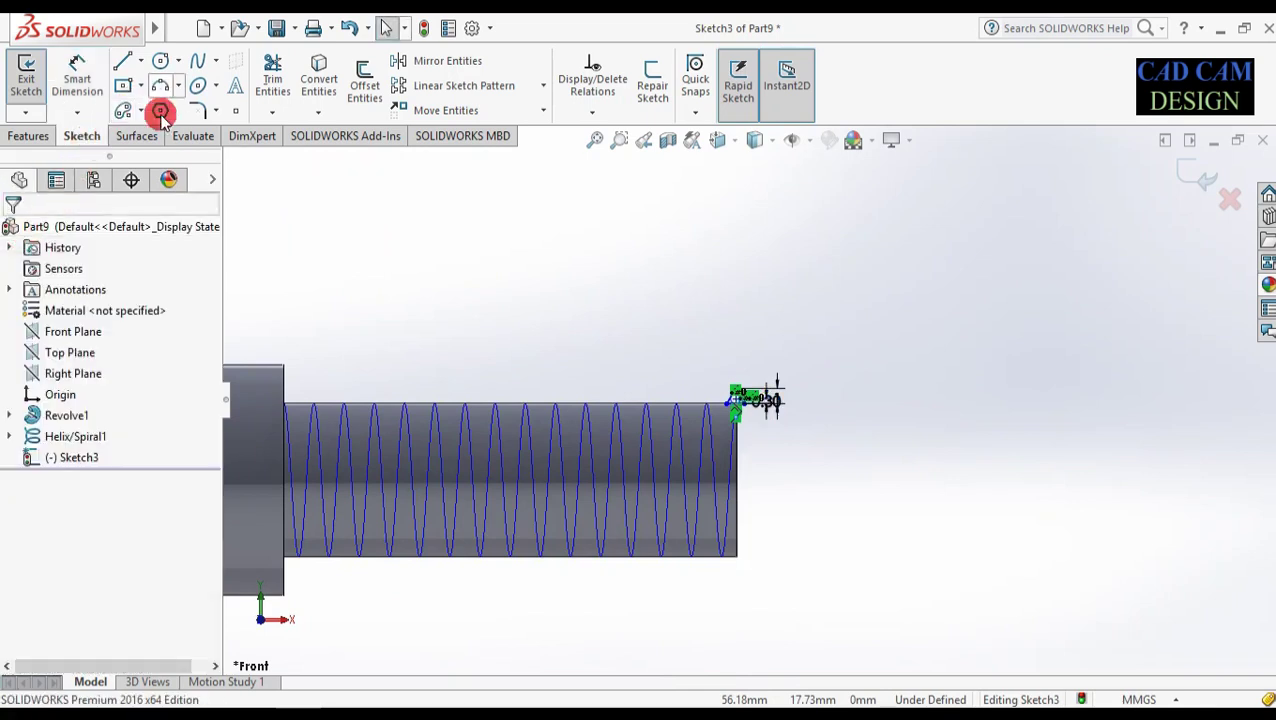
click(32, 137)
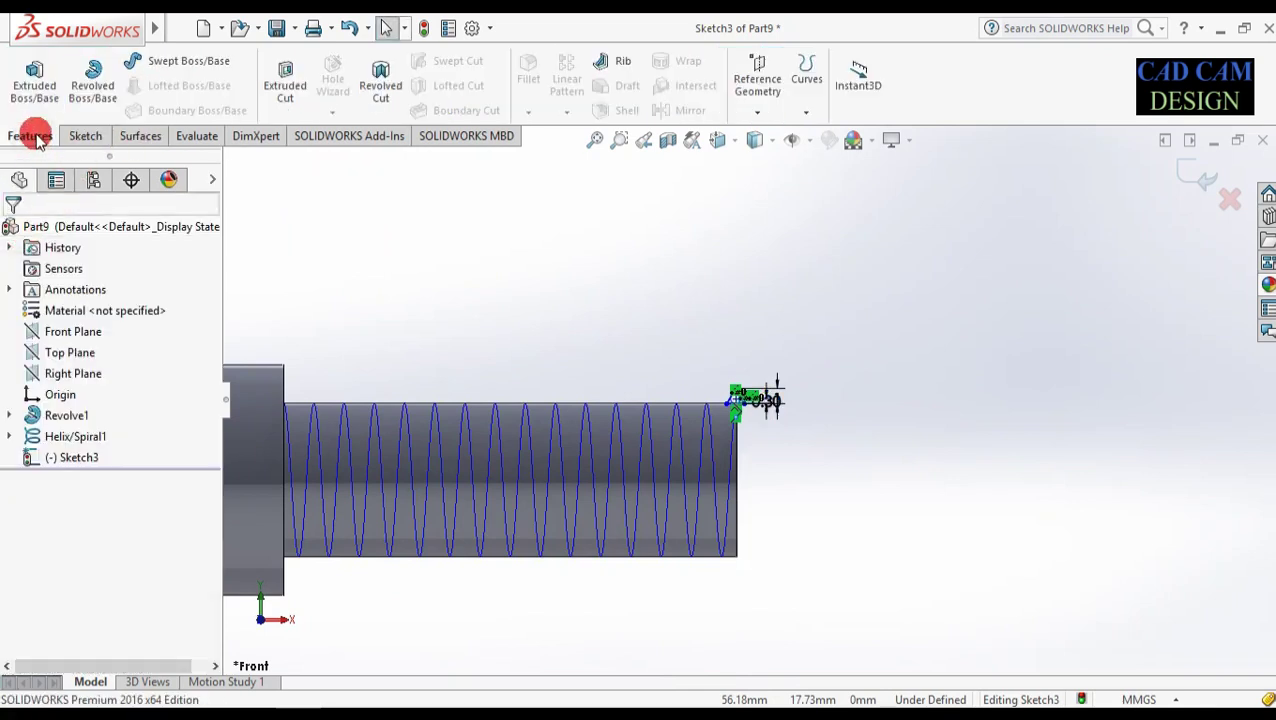
click(1194, 162)
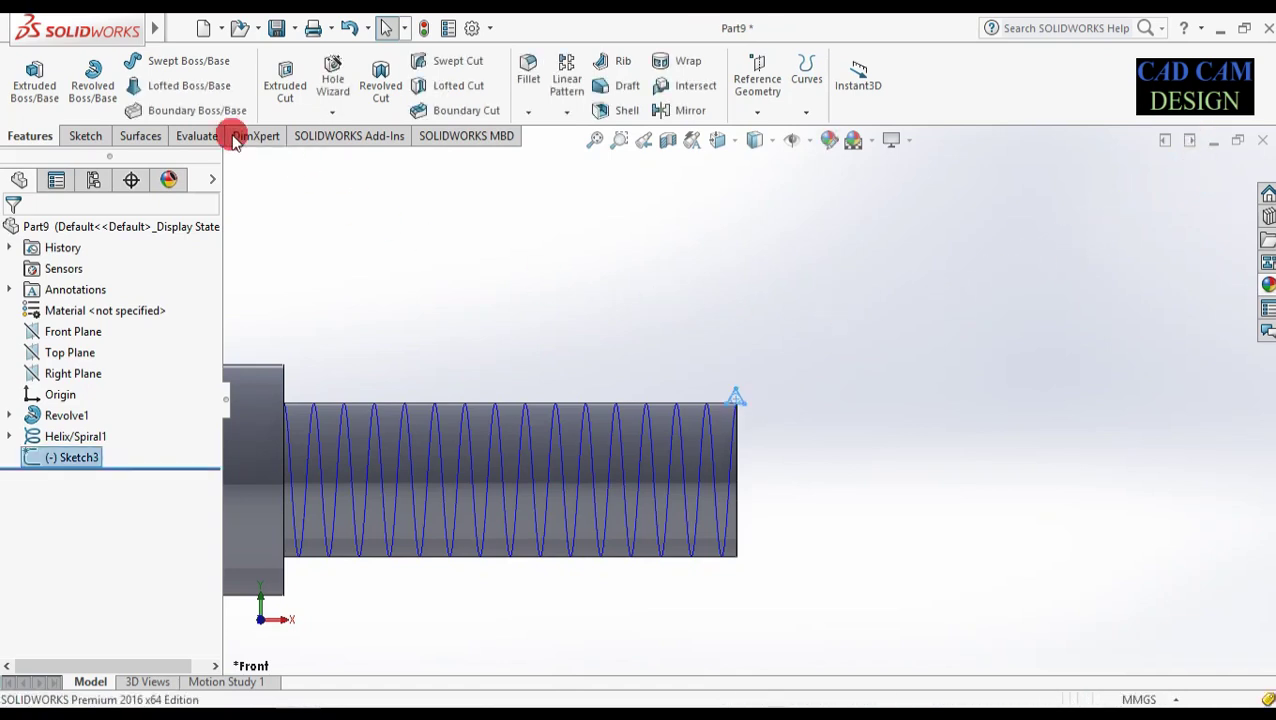
- Sweep the triangular profile along the helix as a solid thread, with Align with end faces enabled
click(190, 60)
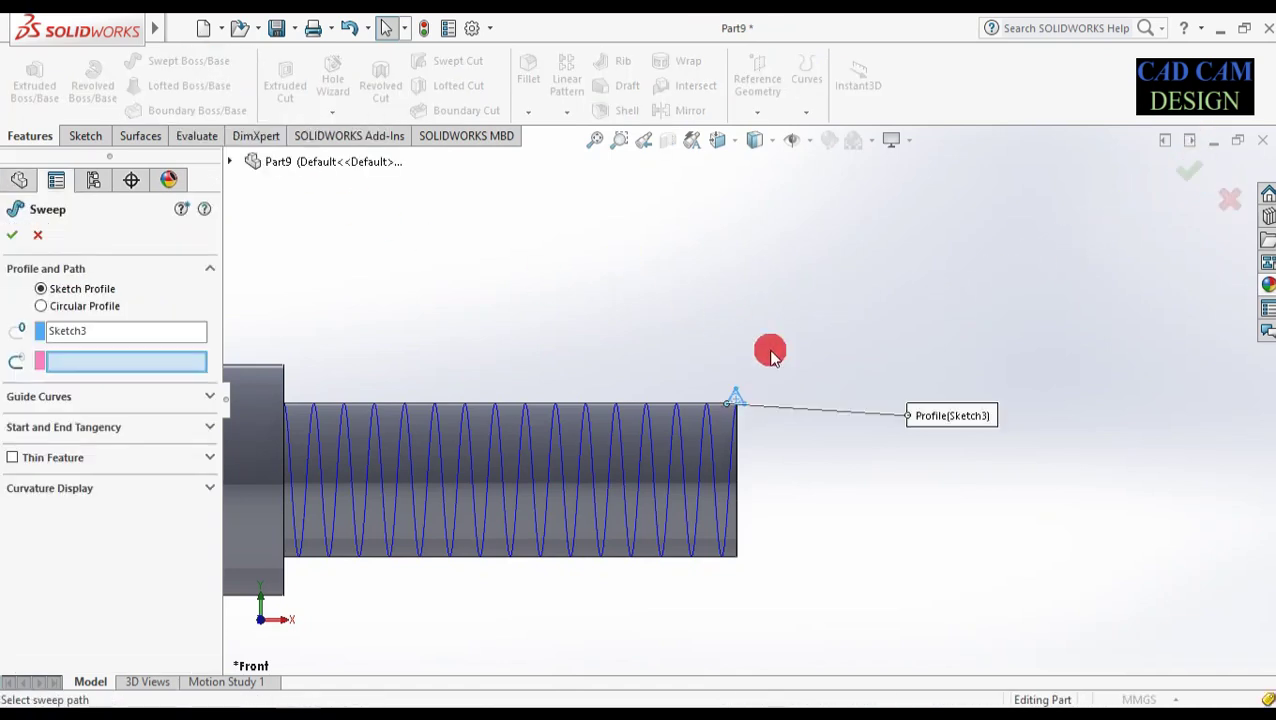
click(456, 443)
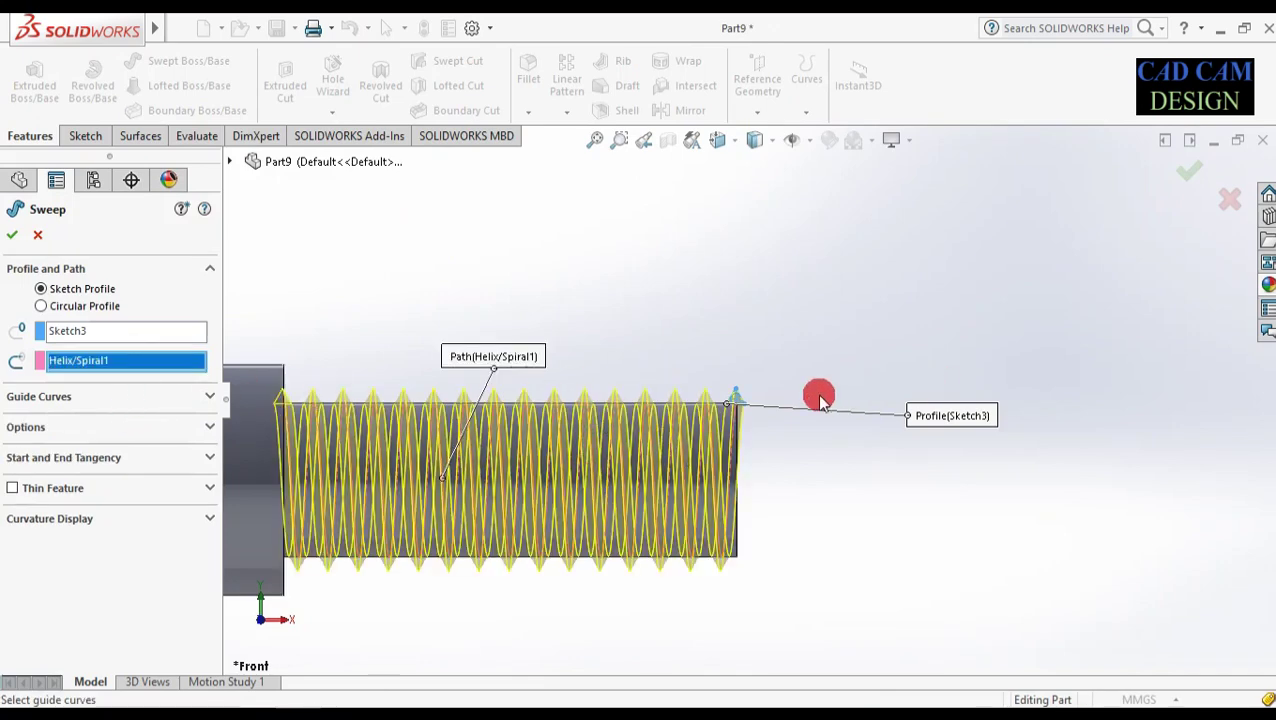
scroll(645, 410, down, 5)
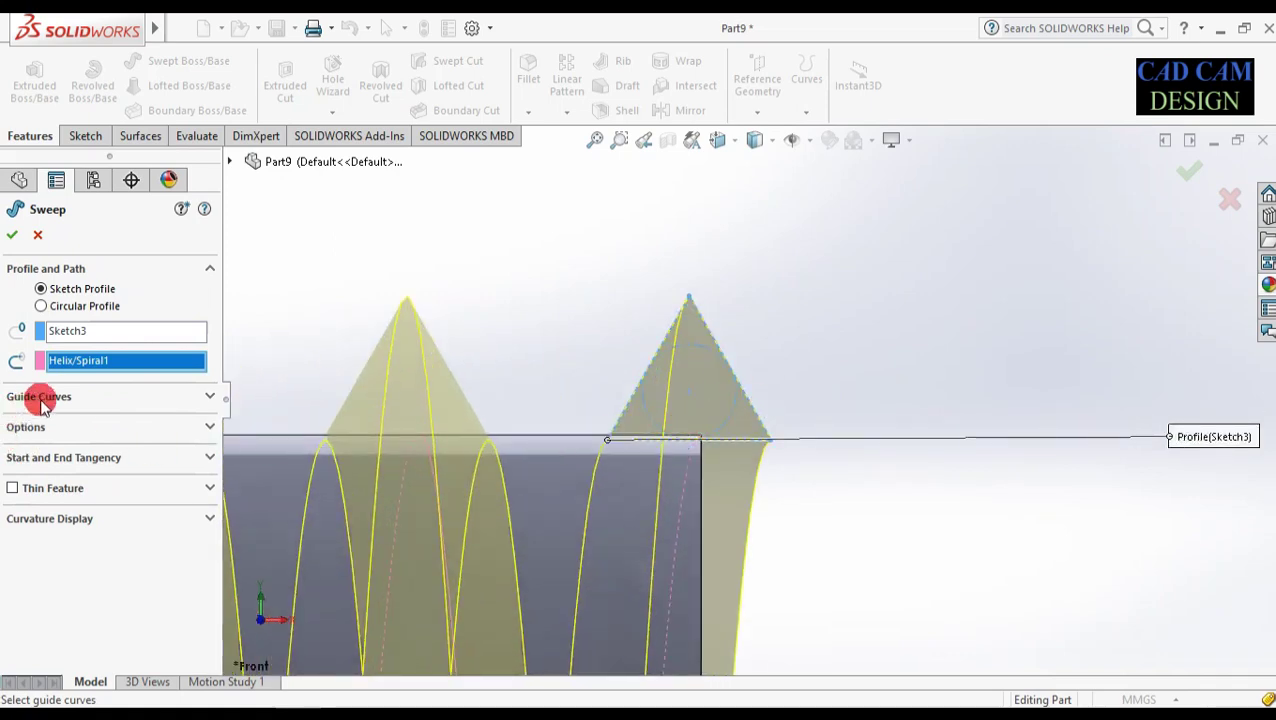
click(211, 427)
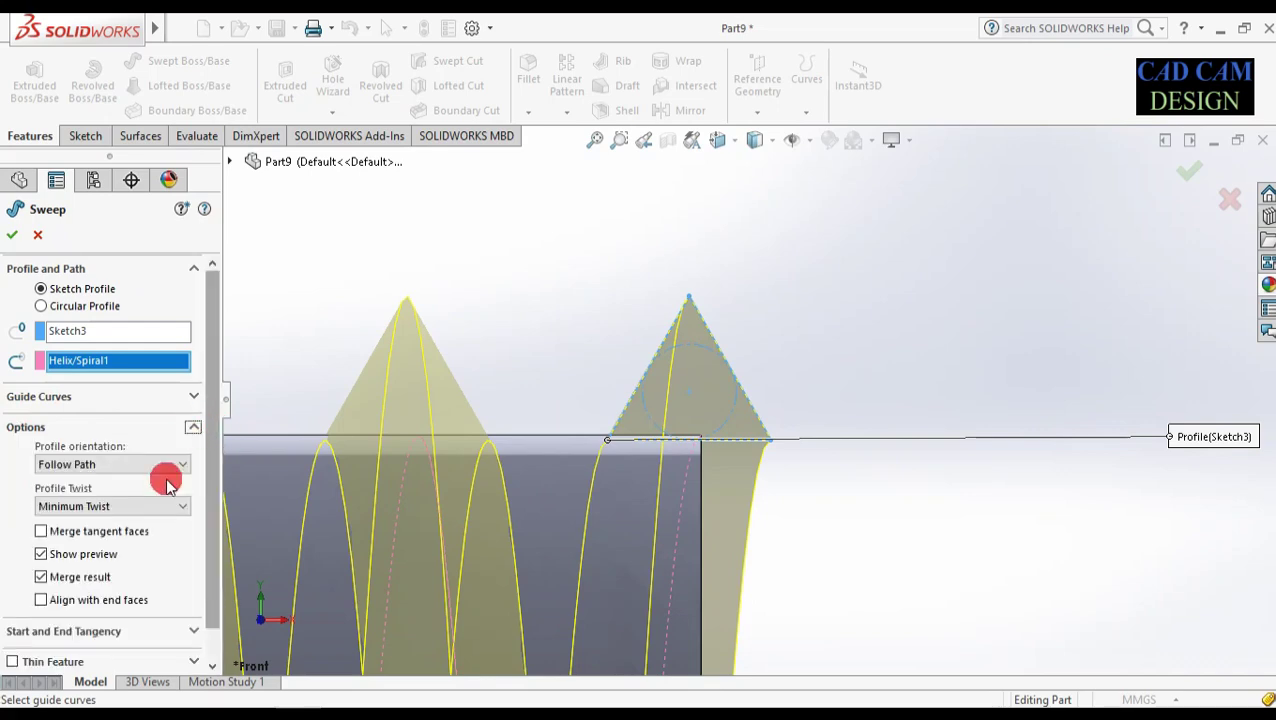
click(98, 598)
scroll(737, 435, up, 5)
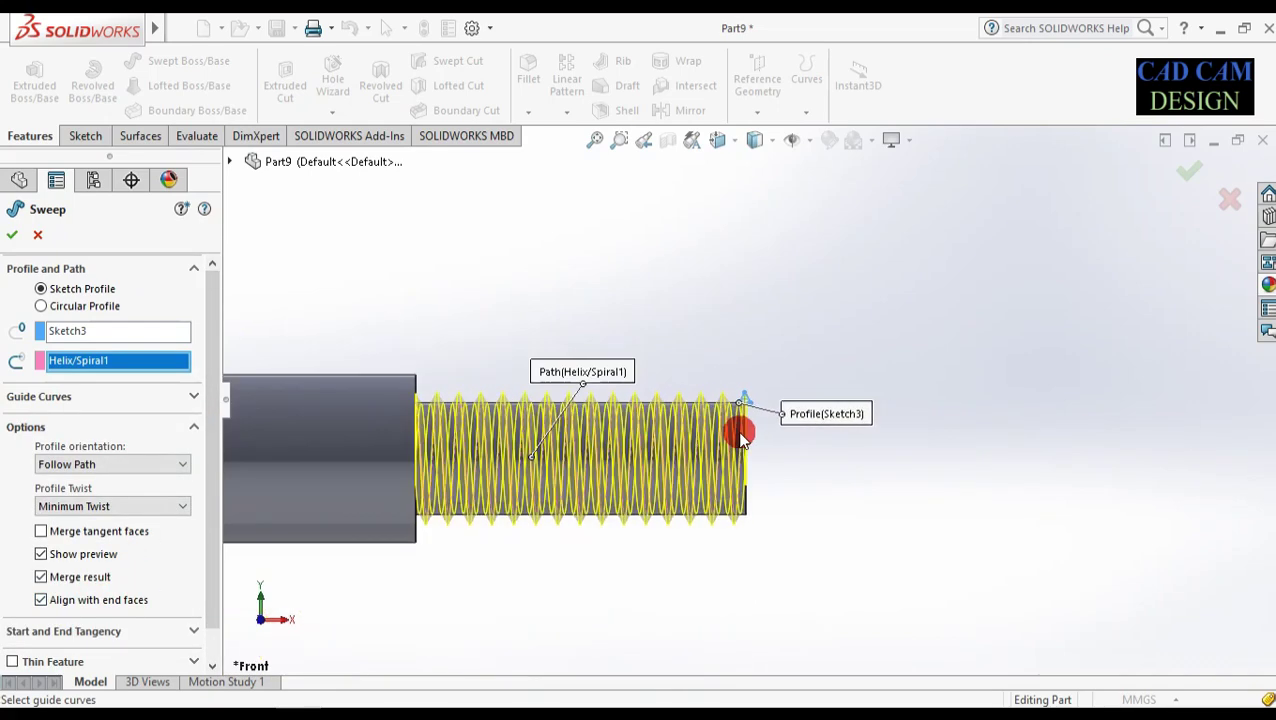
mouse_move(740, 440)
middle_down()
mouse_move(720, 447)
mouse_move(1005, 385)
middle_up()
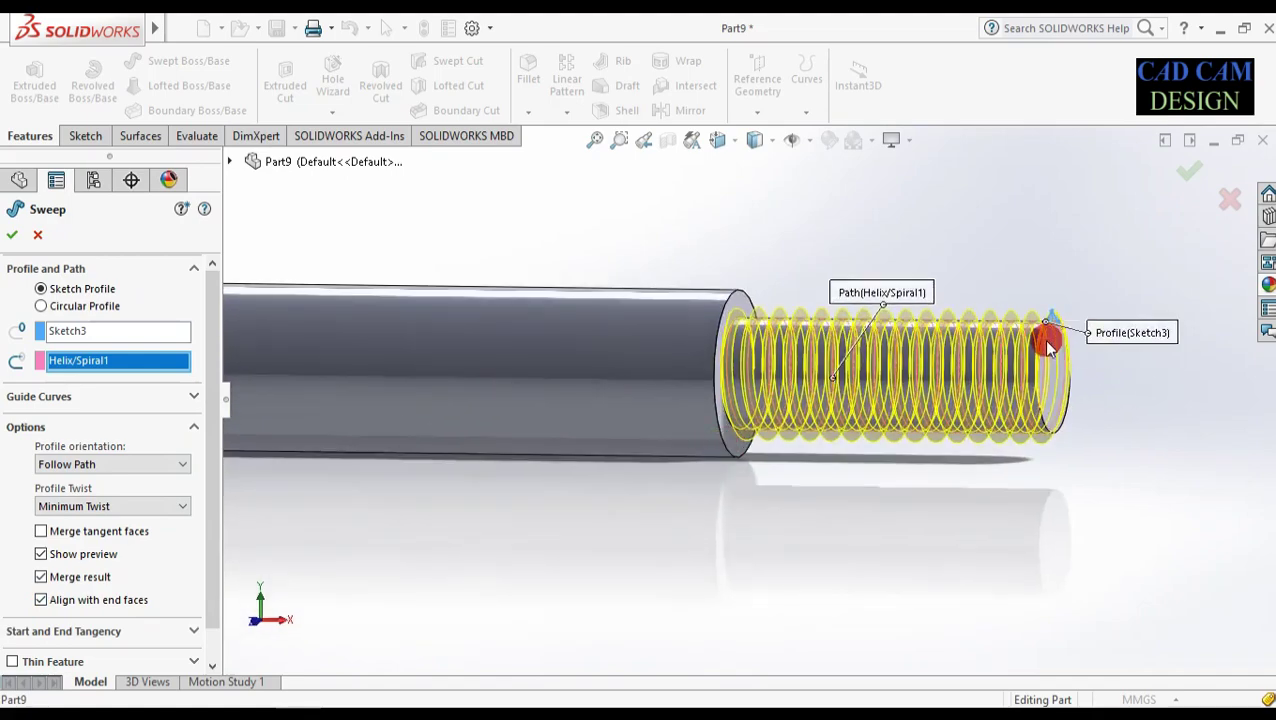
scroll(1045, 345, down, 8)
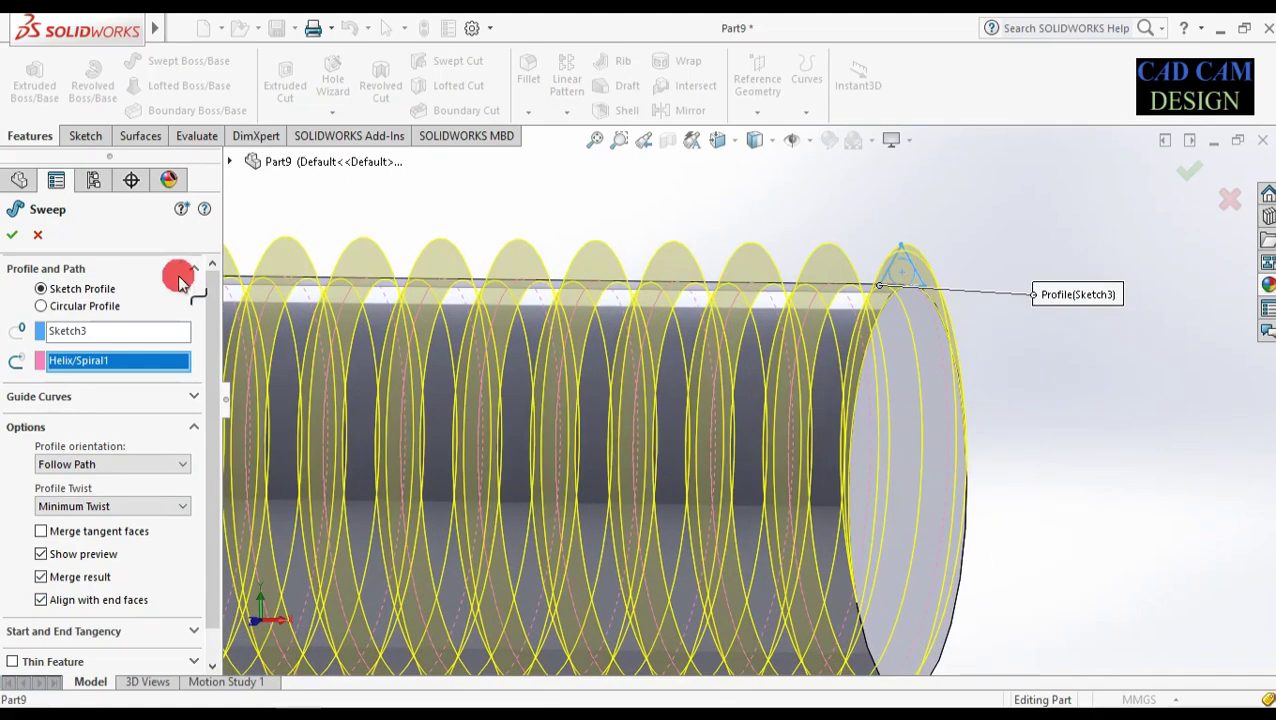
click(14, 235)
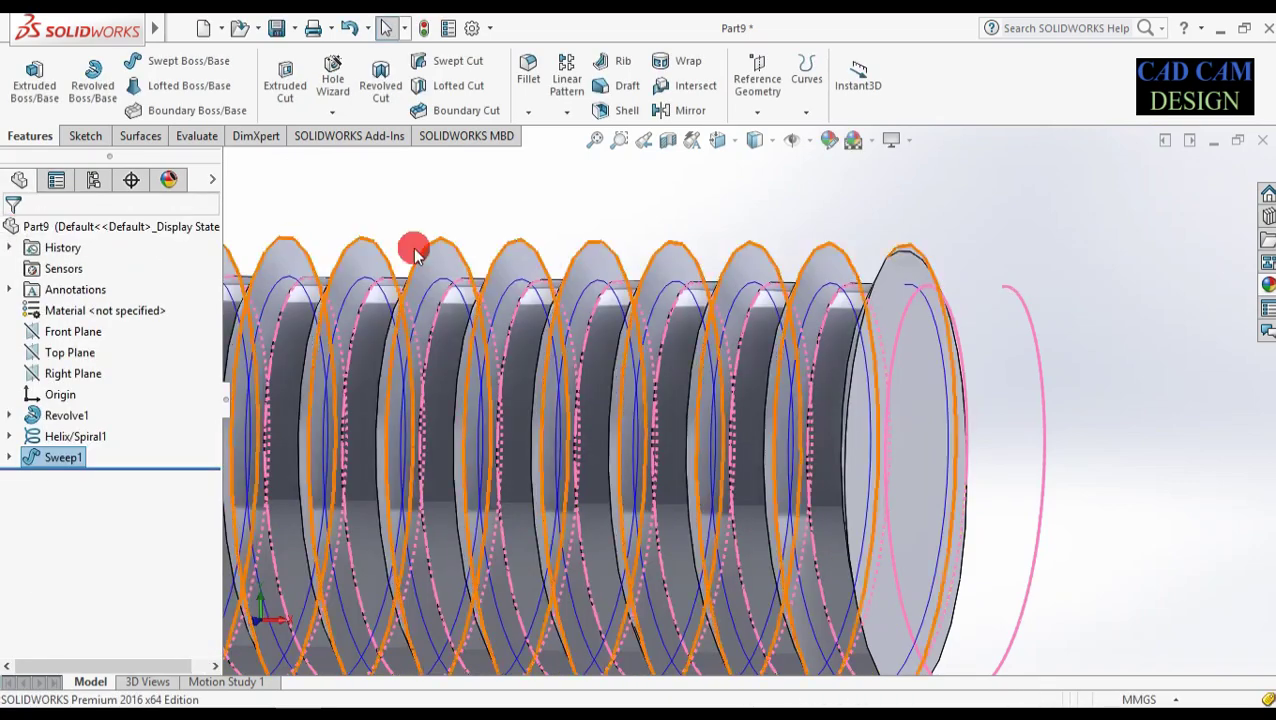
- Hide the helix curve on the rod's threaded end
scroll(980, 372, up, 5)
key(ctrl+1)
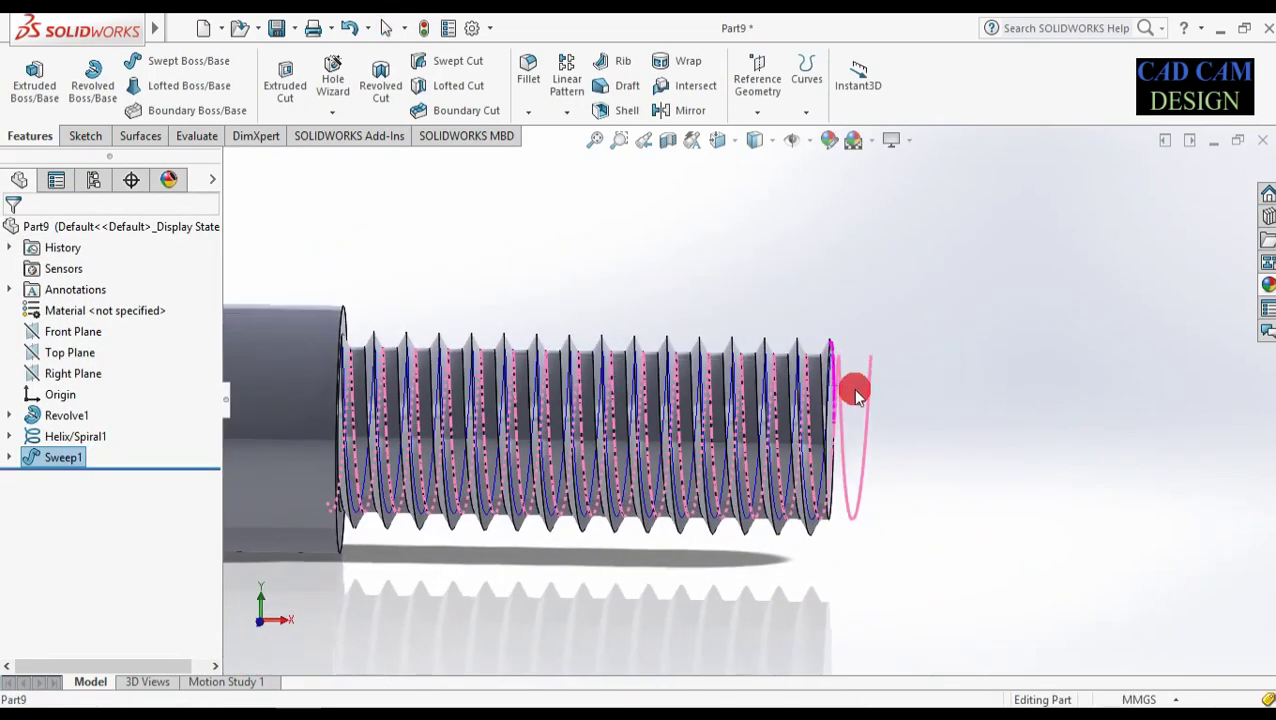
right_click(868, 375)
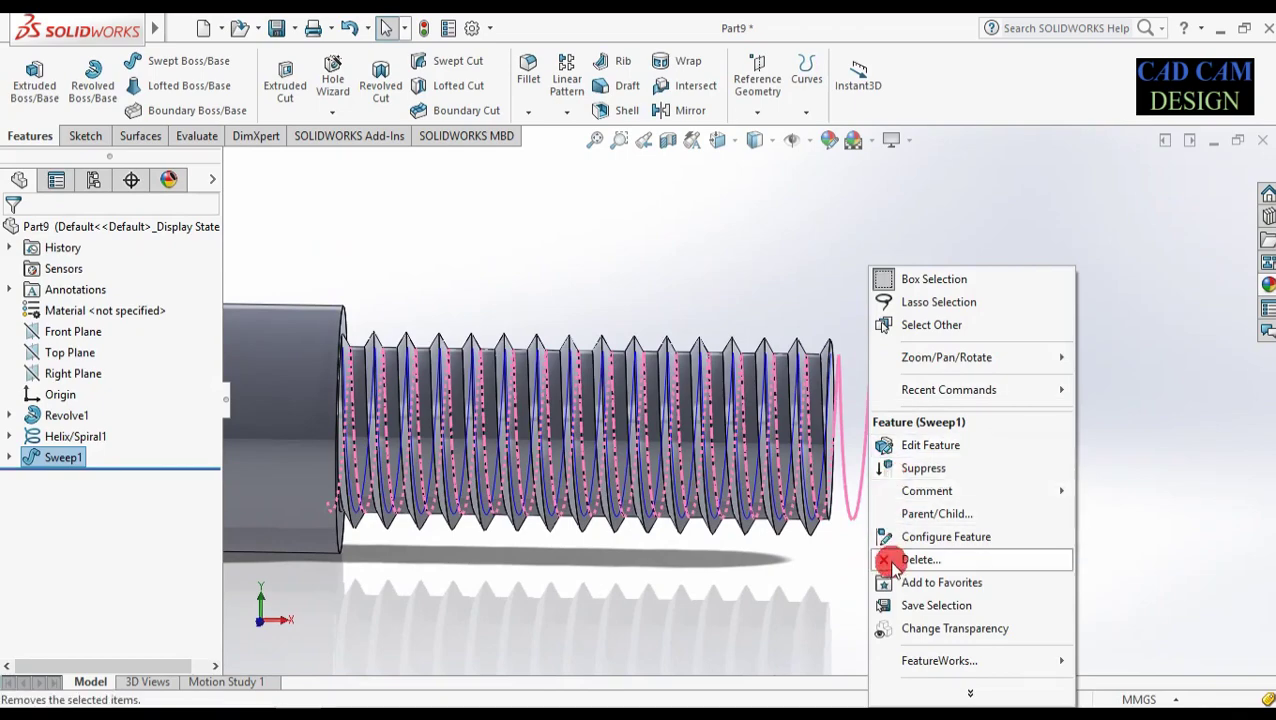
click(809, 578)
scroll(778, 478, down, 5)
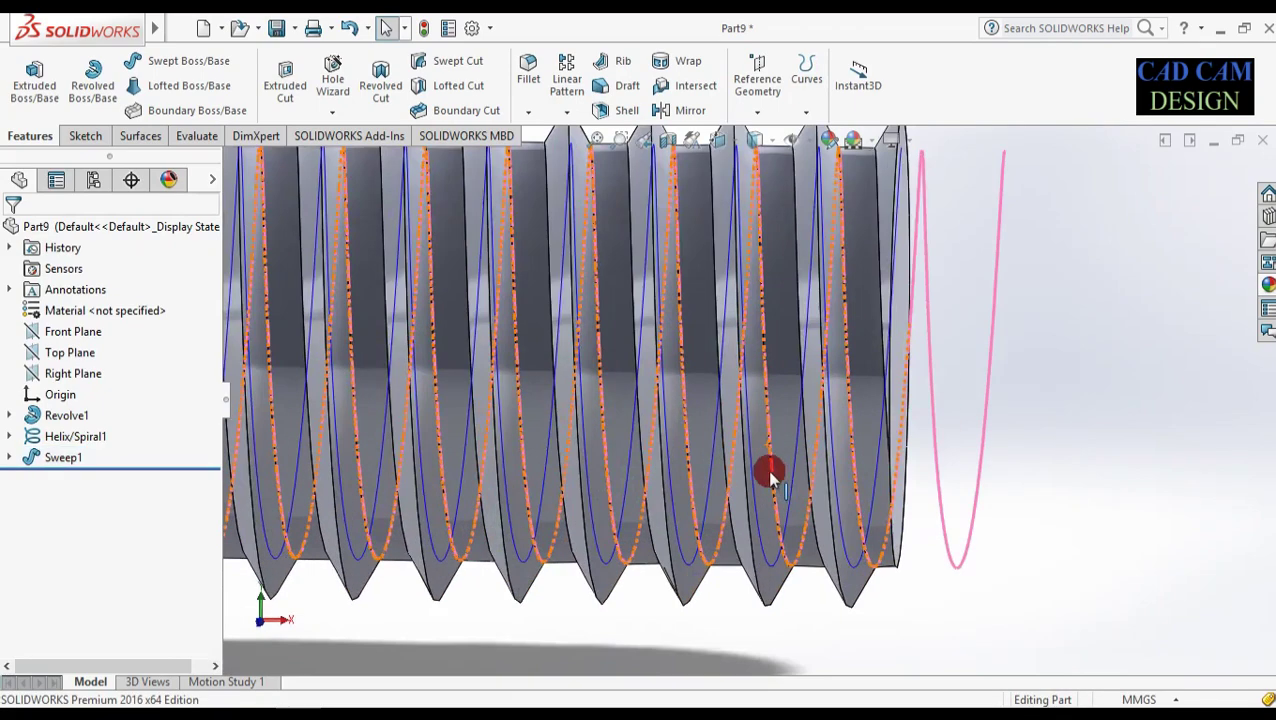
right_click(713, 488)
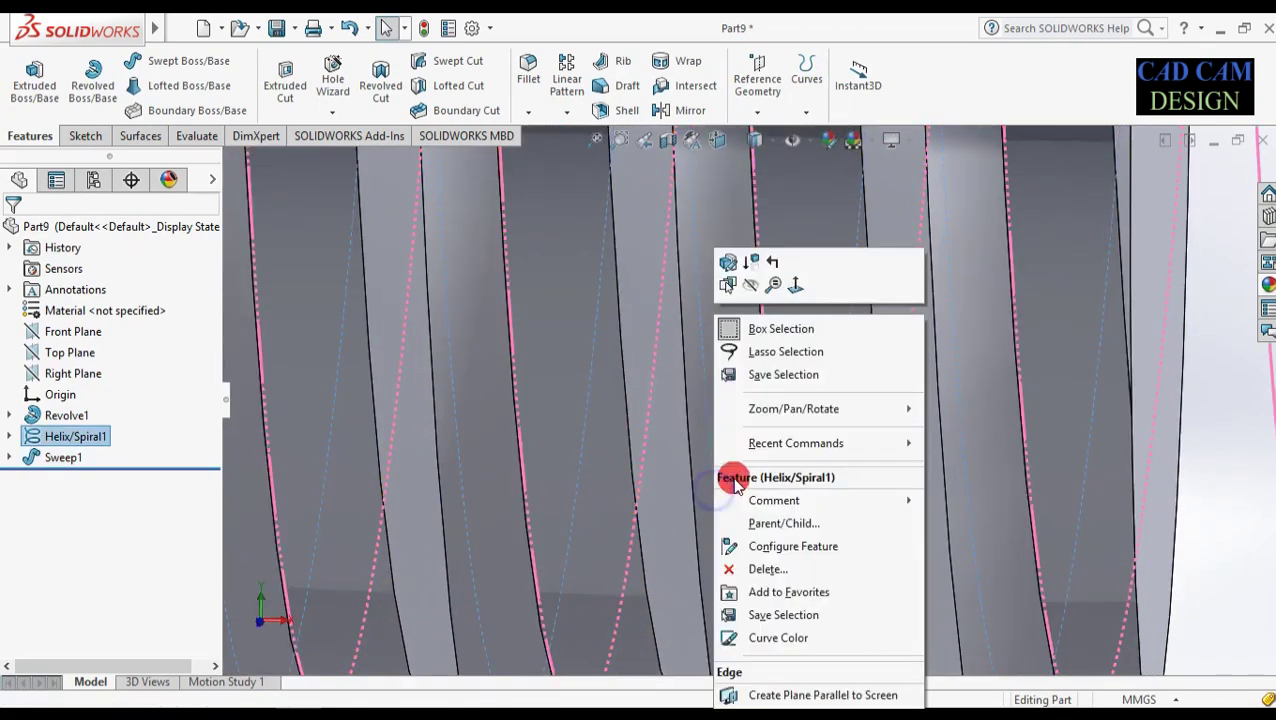
click(751, 285)
scroll(743, 376, up, 8)
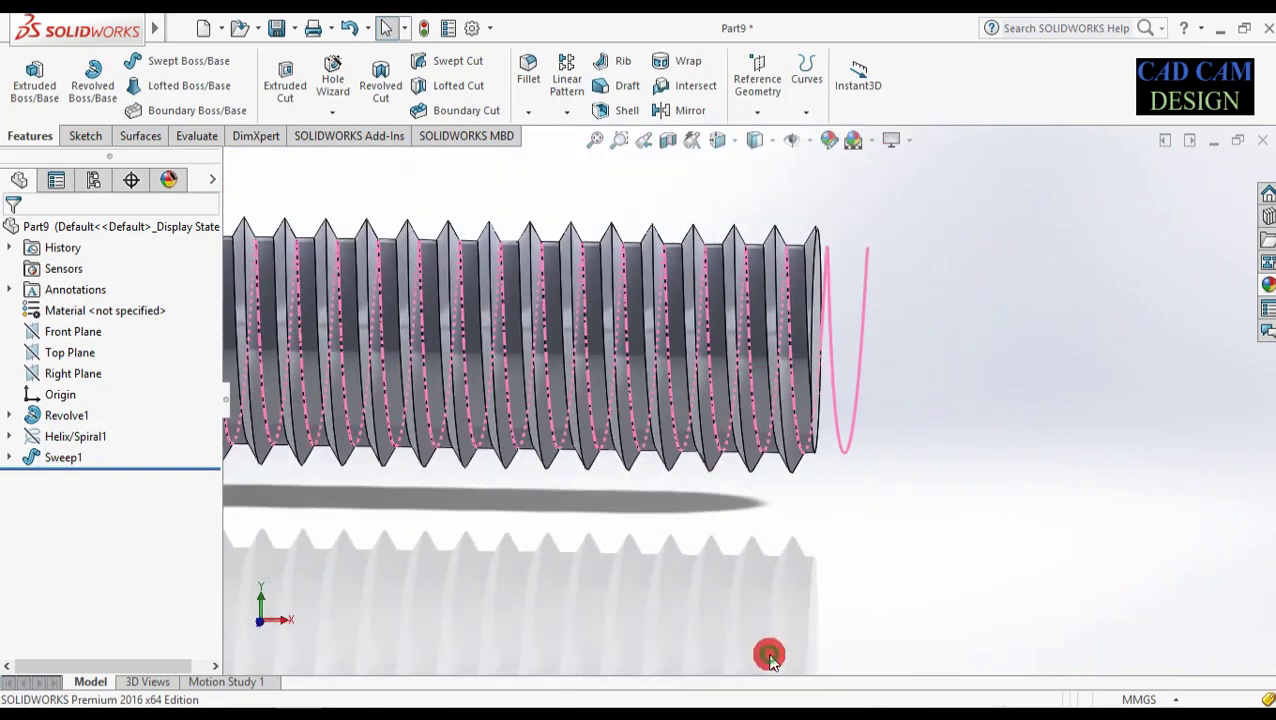
right_click(35, 457)
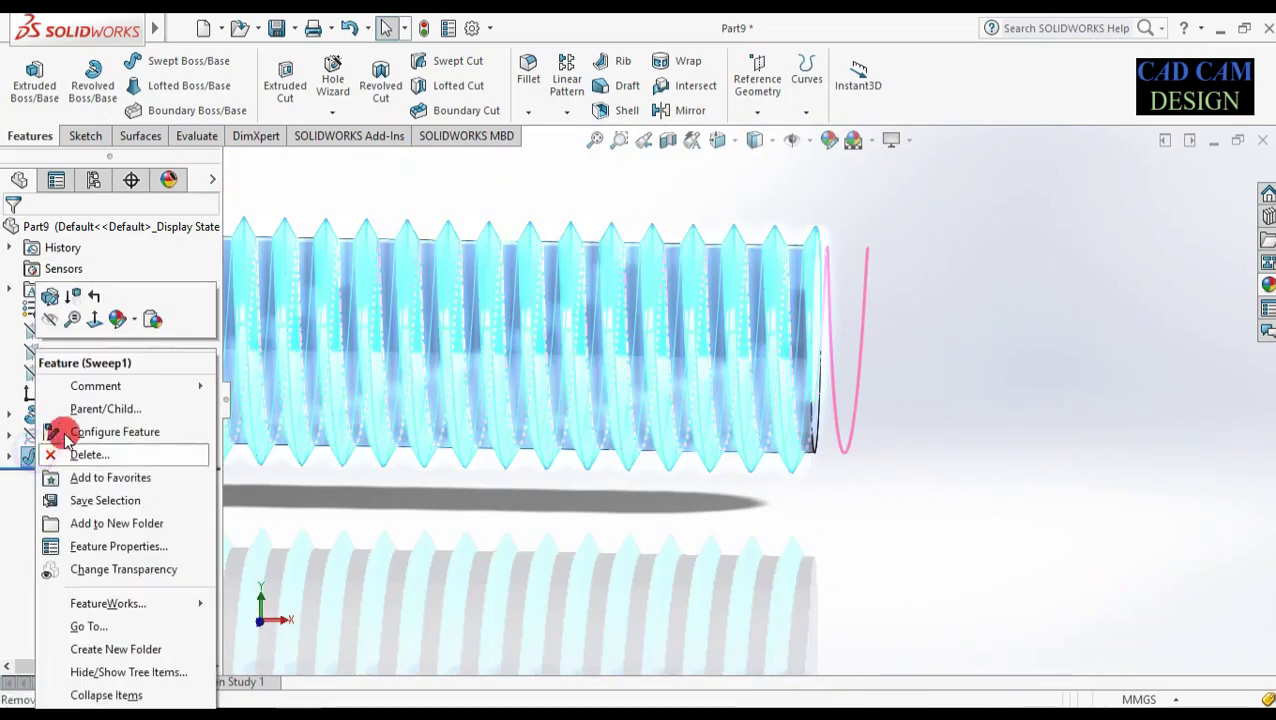
click(826, 535)
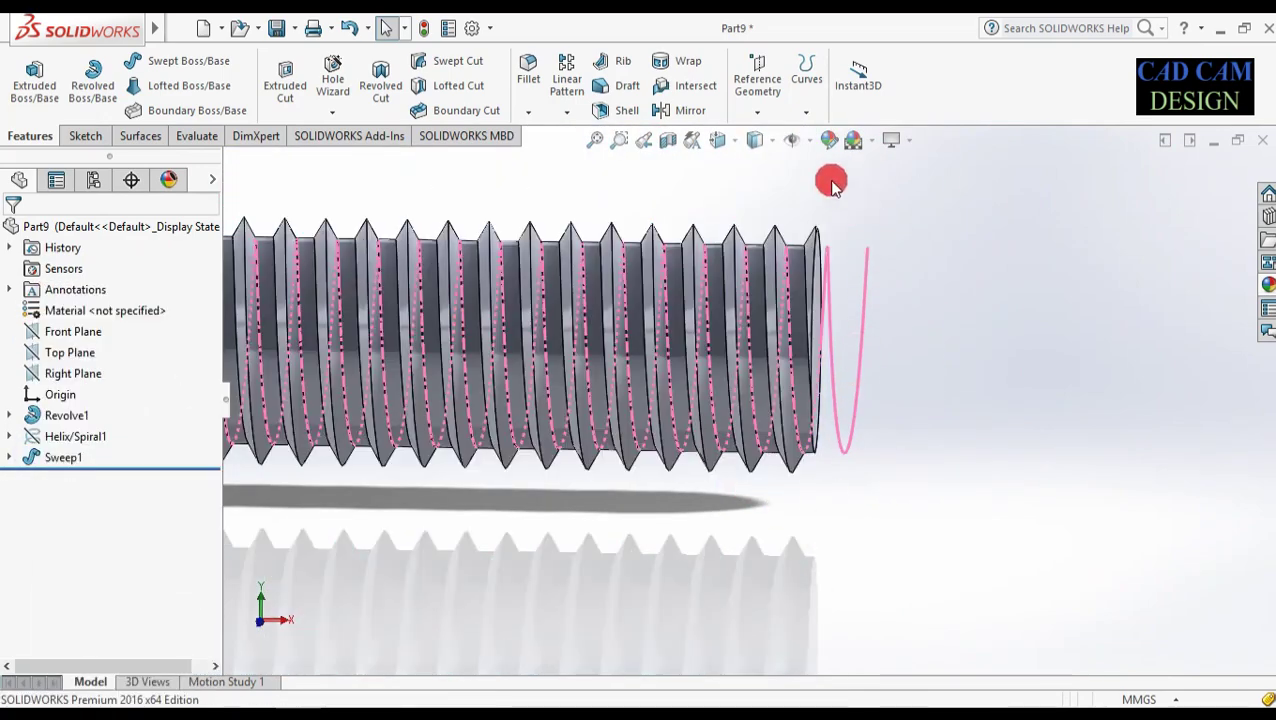
click(815, 141)
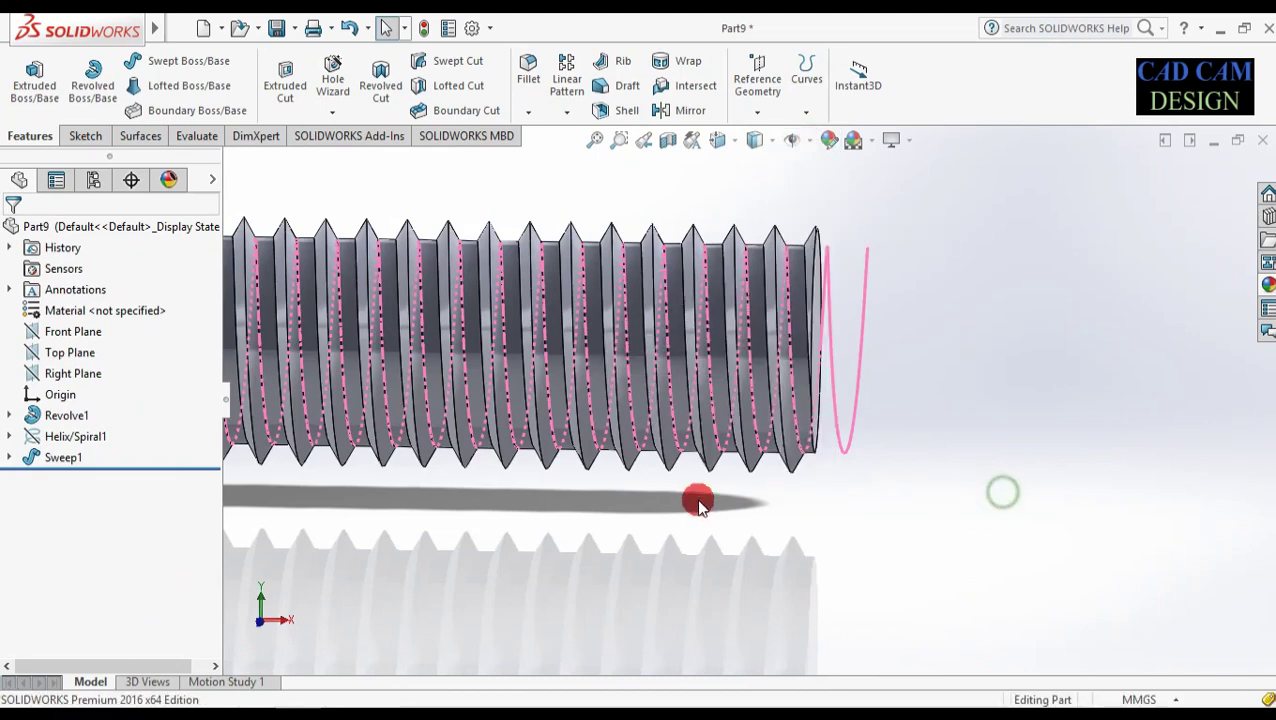
- Start a Mirror feature and keep only the swept thread as the feature to mirror, removing the revolved rod from the selection
scroll(705, 460, up, 3)
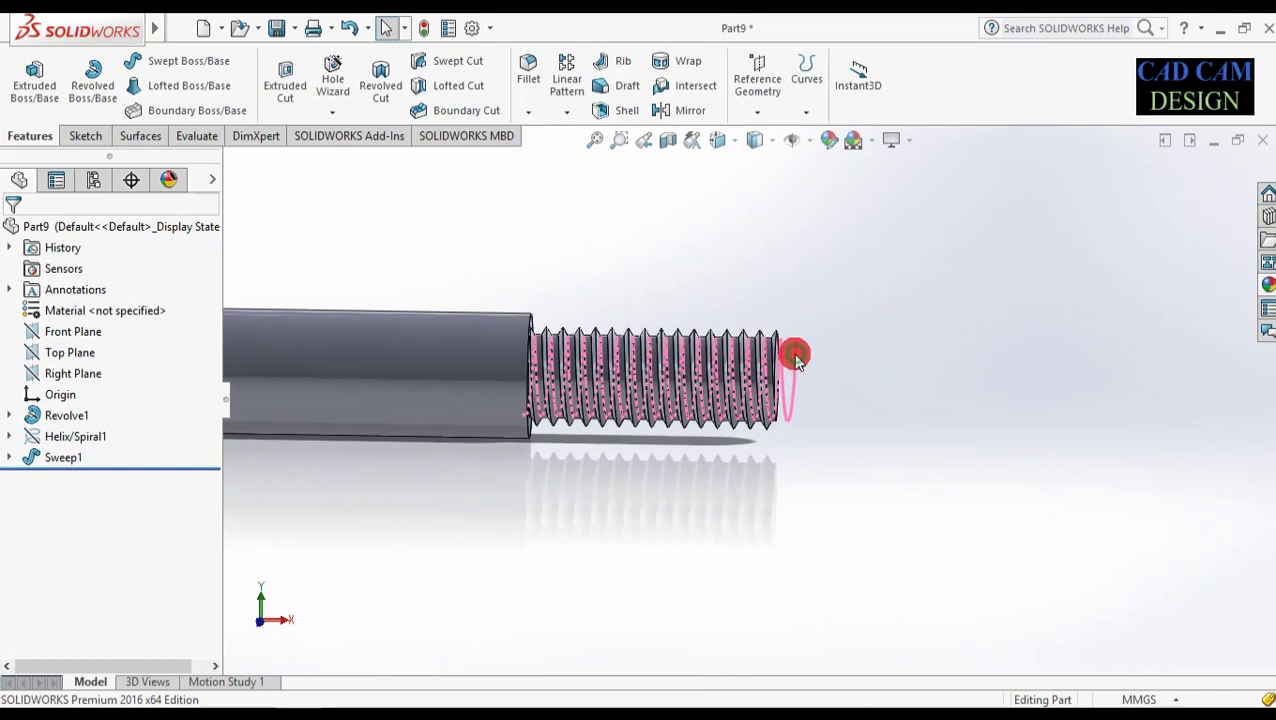
middle_drag(796, 360, 708, 393)
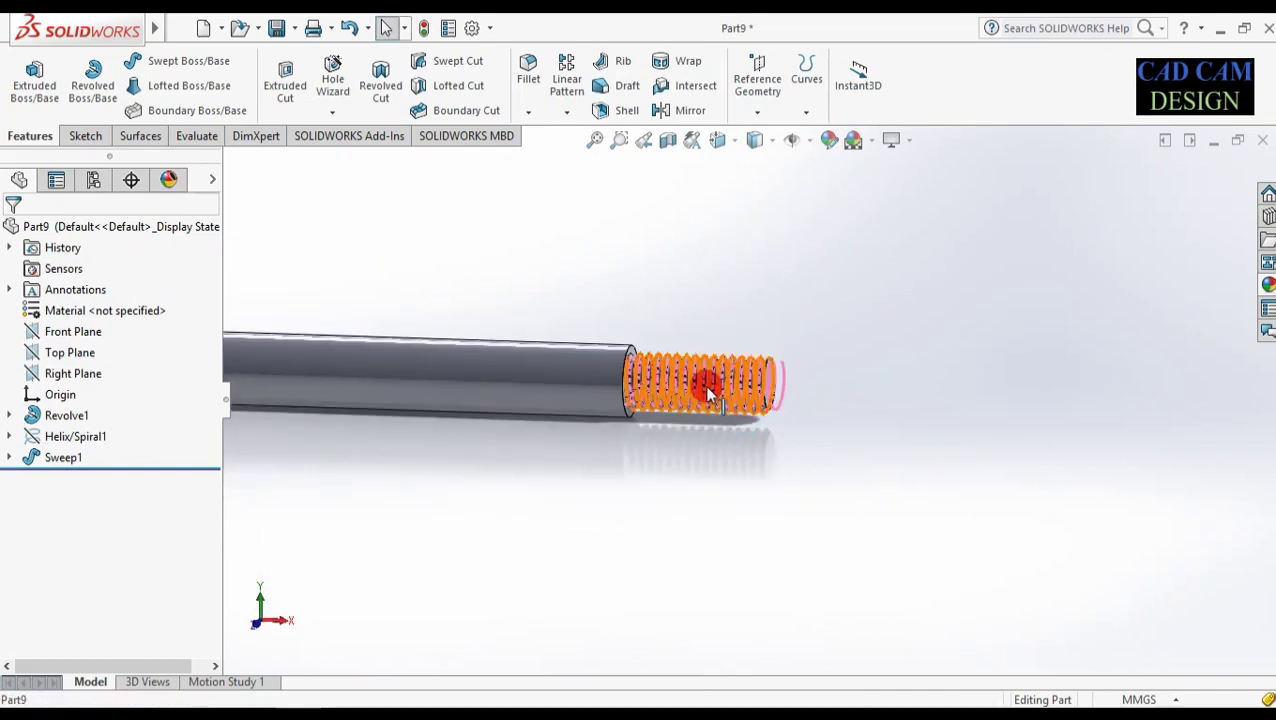
scroll(708, 393, down, 5)
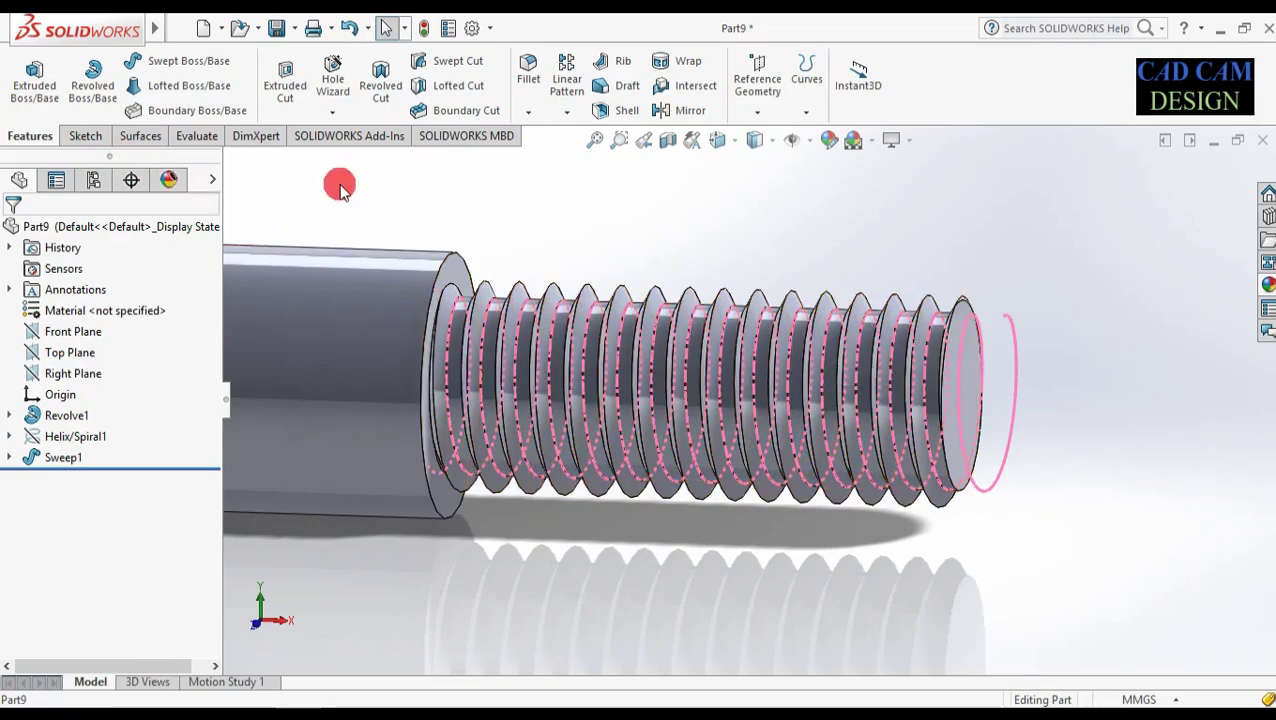
click(688, 110)
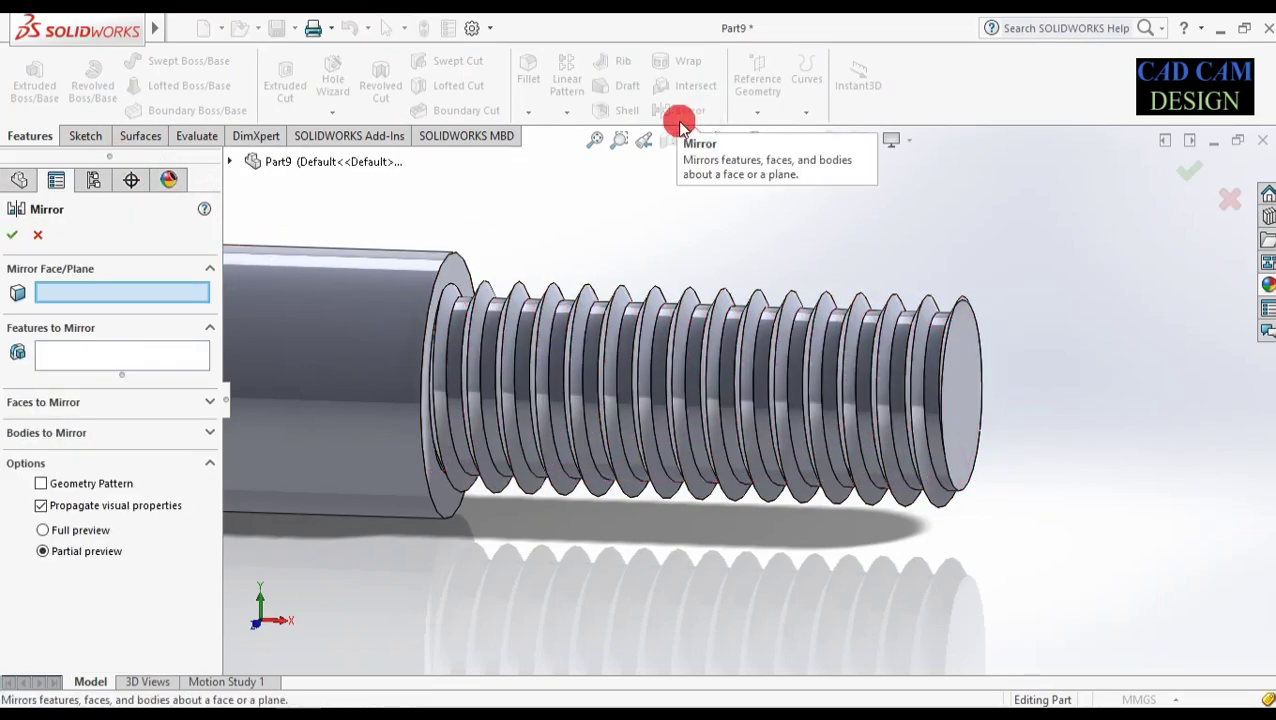
click(118, 348)
click(621, 350)
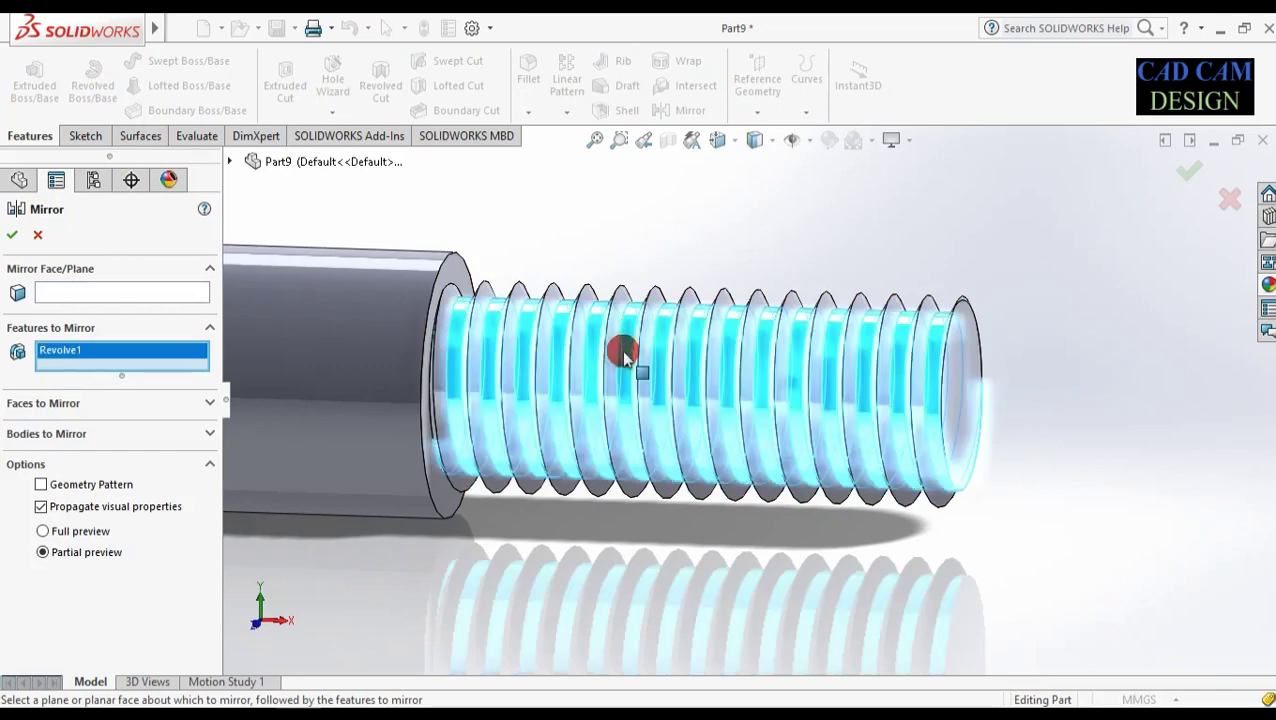
click(650, 295)
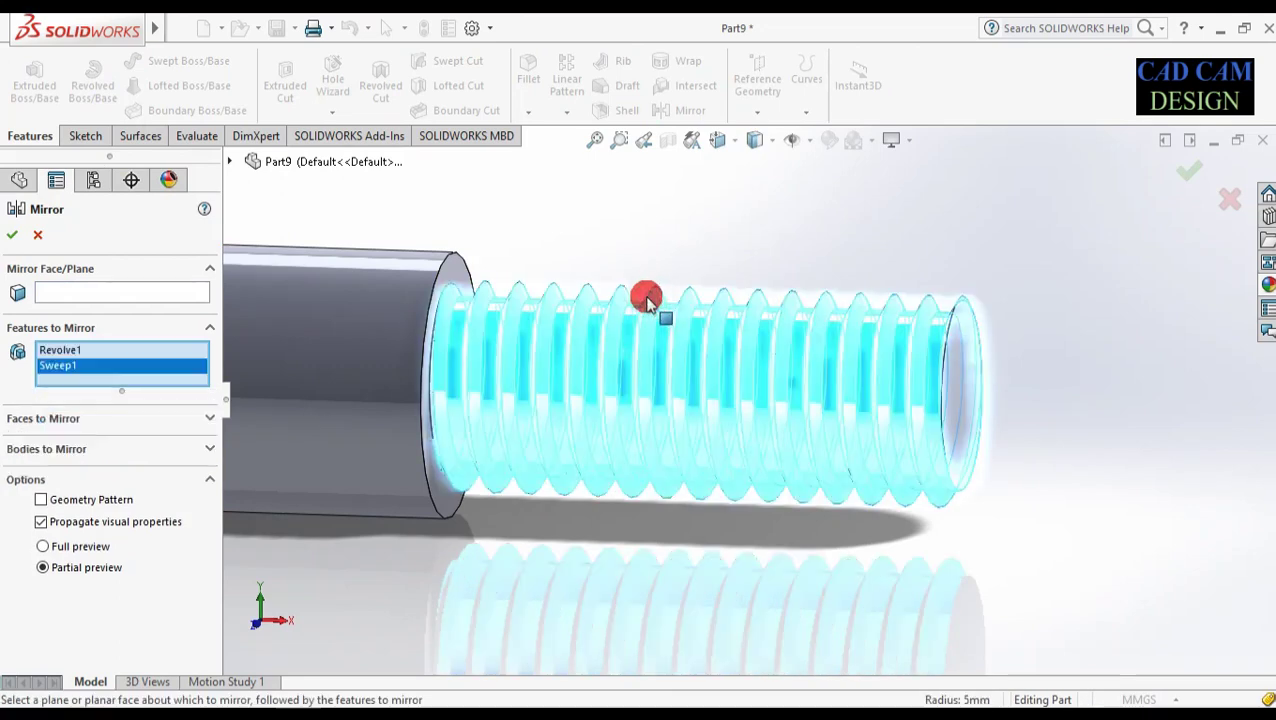
right_click(72, 351)
click(118, 376)
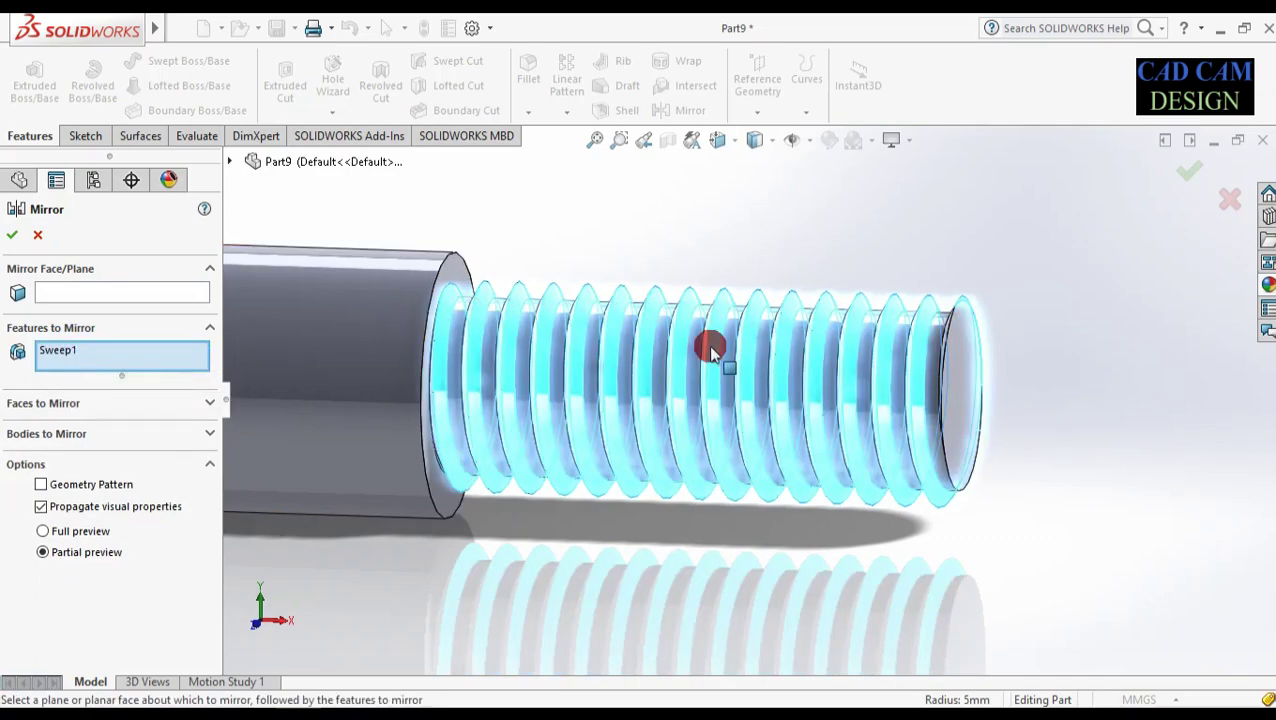
- Mirror the swept thread feature about the Right Plane to the other end of the rod
click(125, 297)
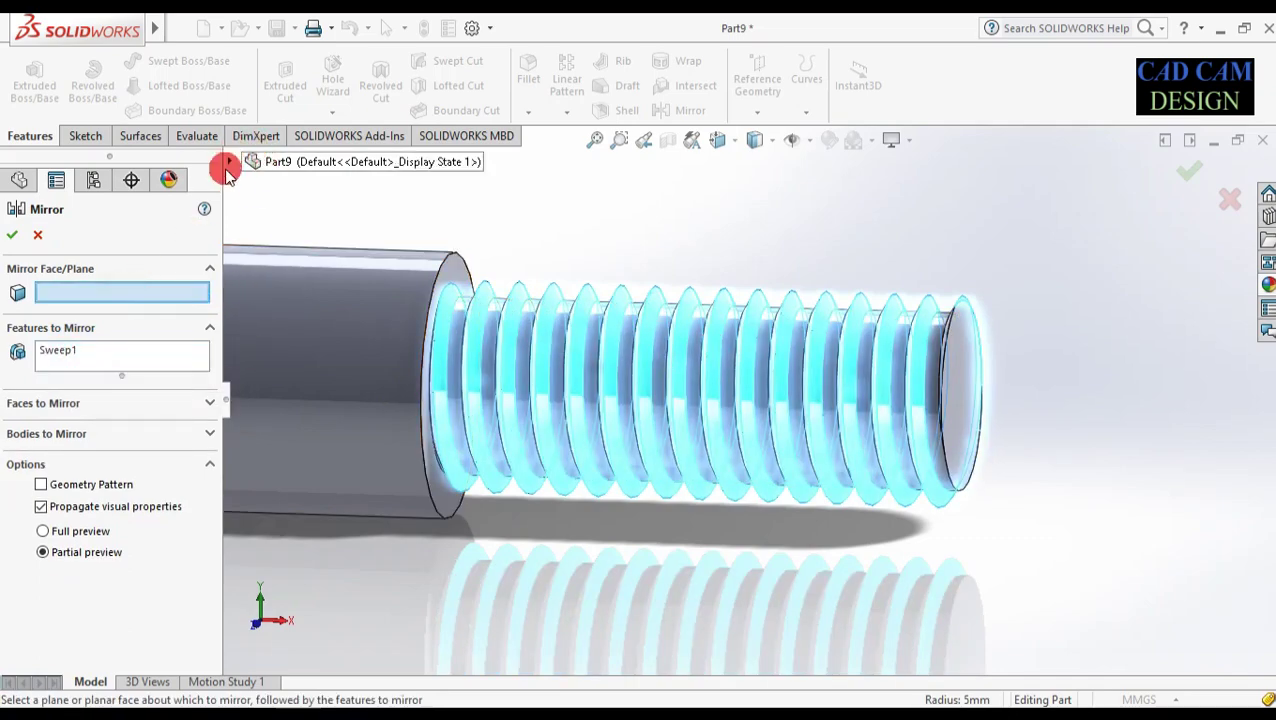
click(229, 161)
scroll(616, 440, up, 5)
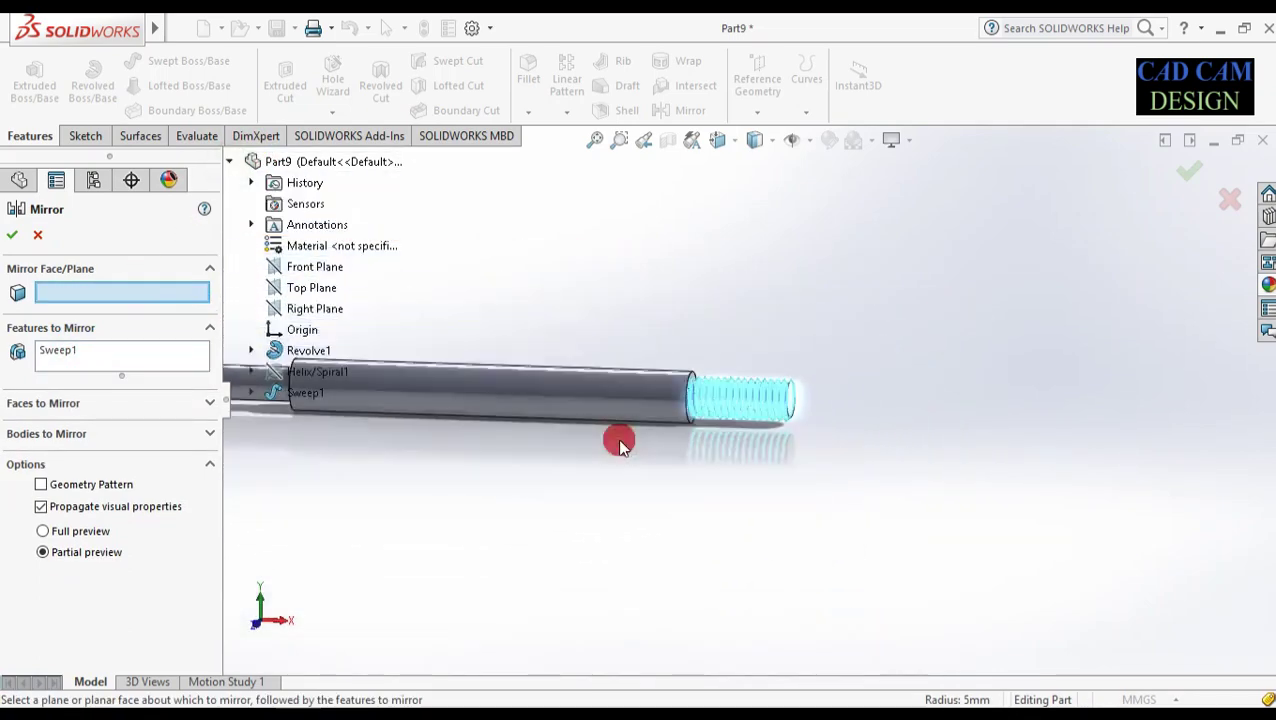
click(314, 308)
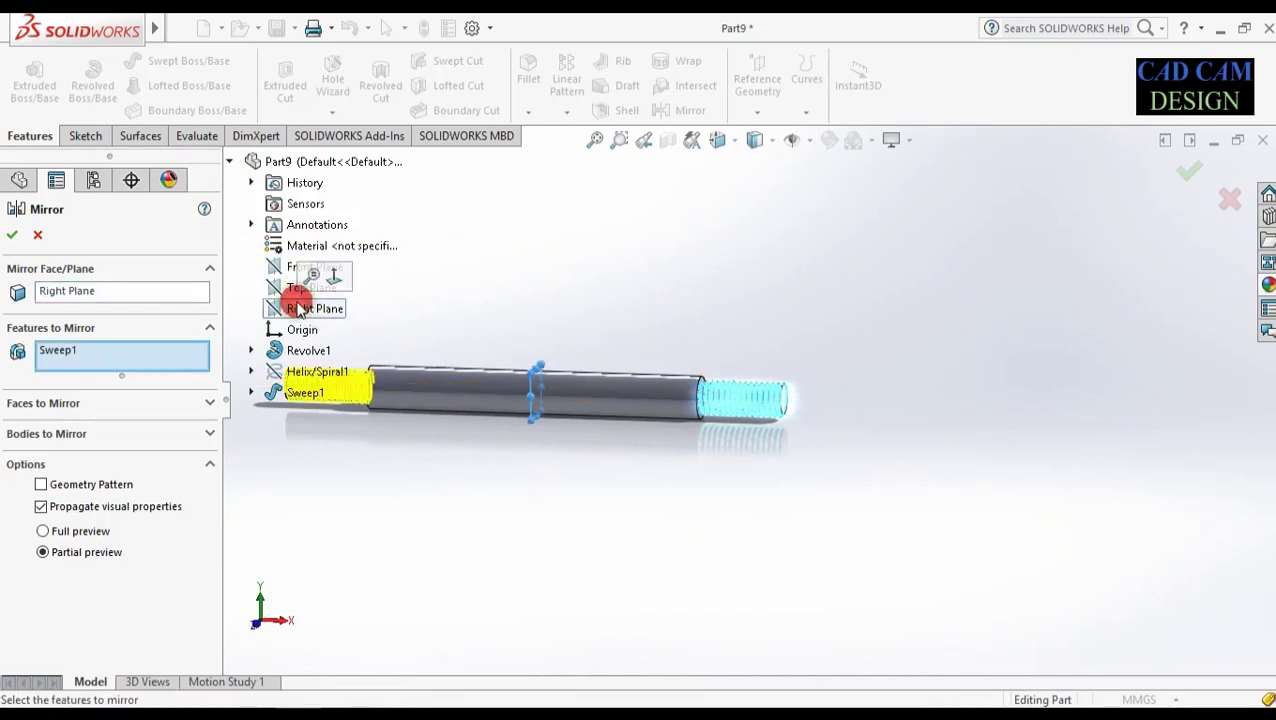
middle_drag(466, 460, 943, 265)
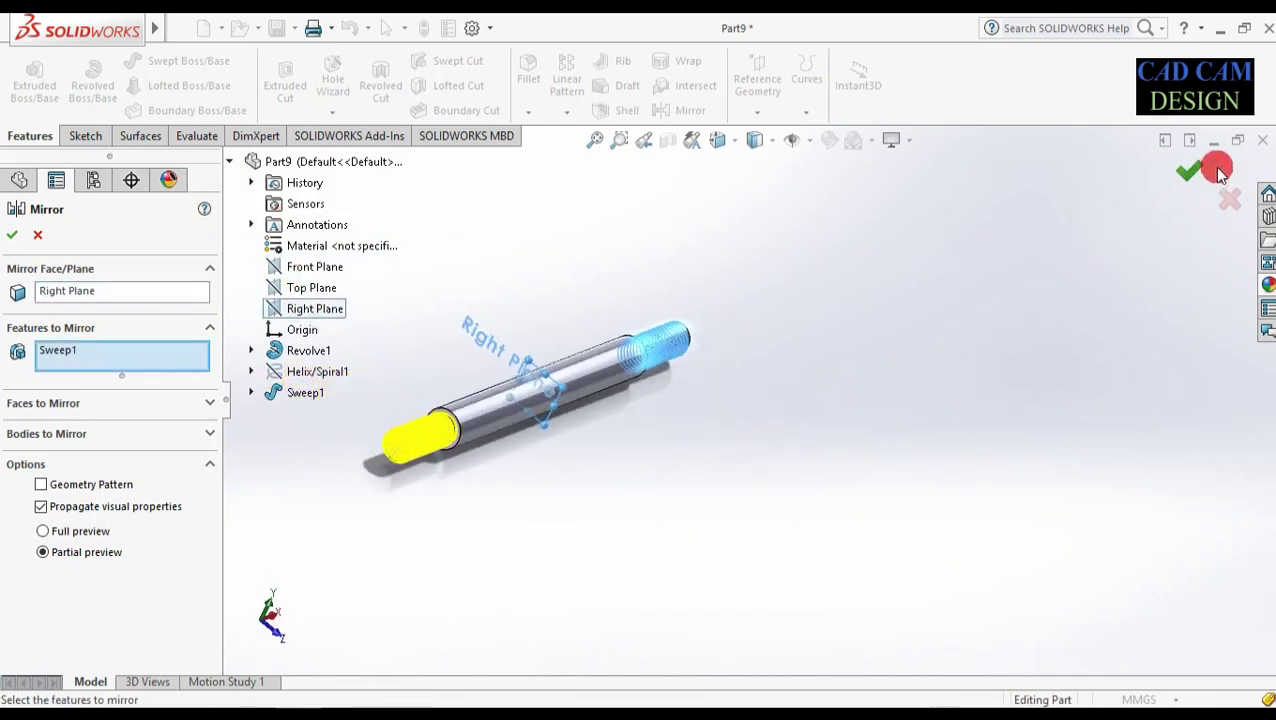
click(1185, 172)
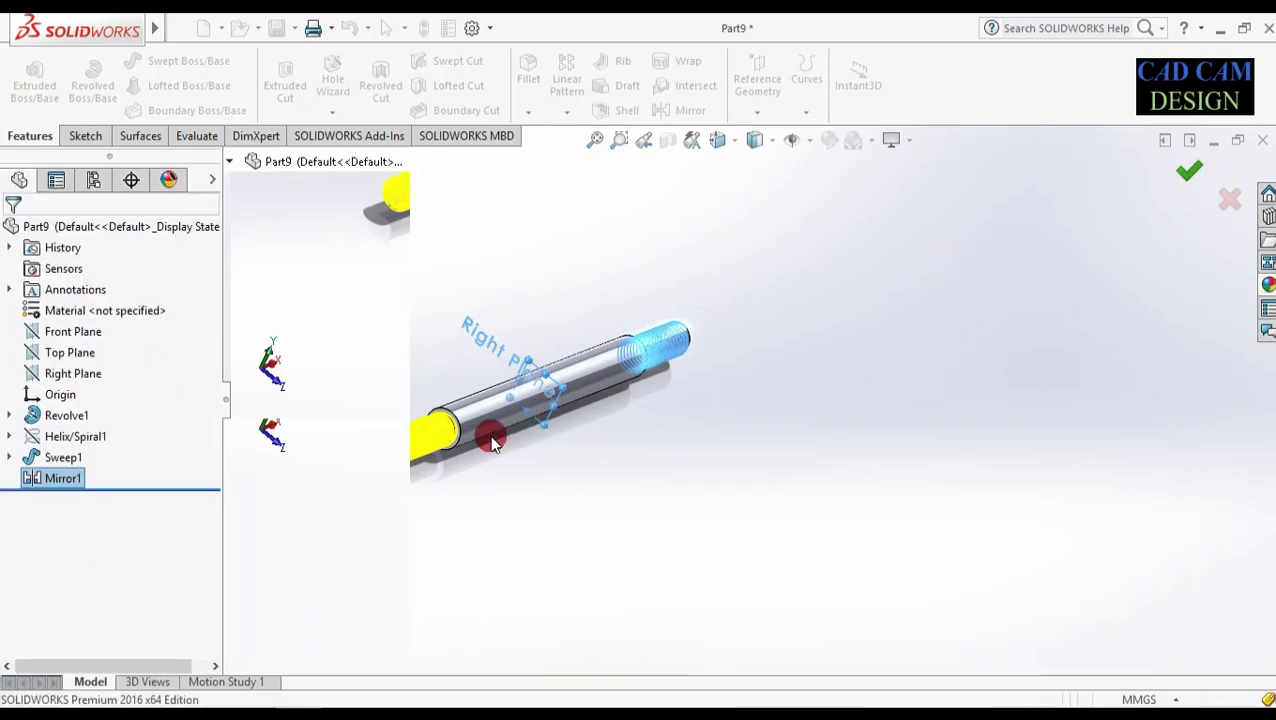
- Inspect the threads at both ends of the rod from several angles
scroll(520, 438, down, 5)
scroll(486, 442, down, 4)
middle_drag(683, 421, 713, 291)
middle_drag(772, 320, 838, 316)
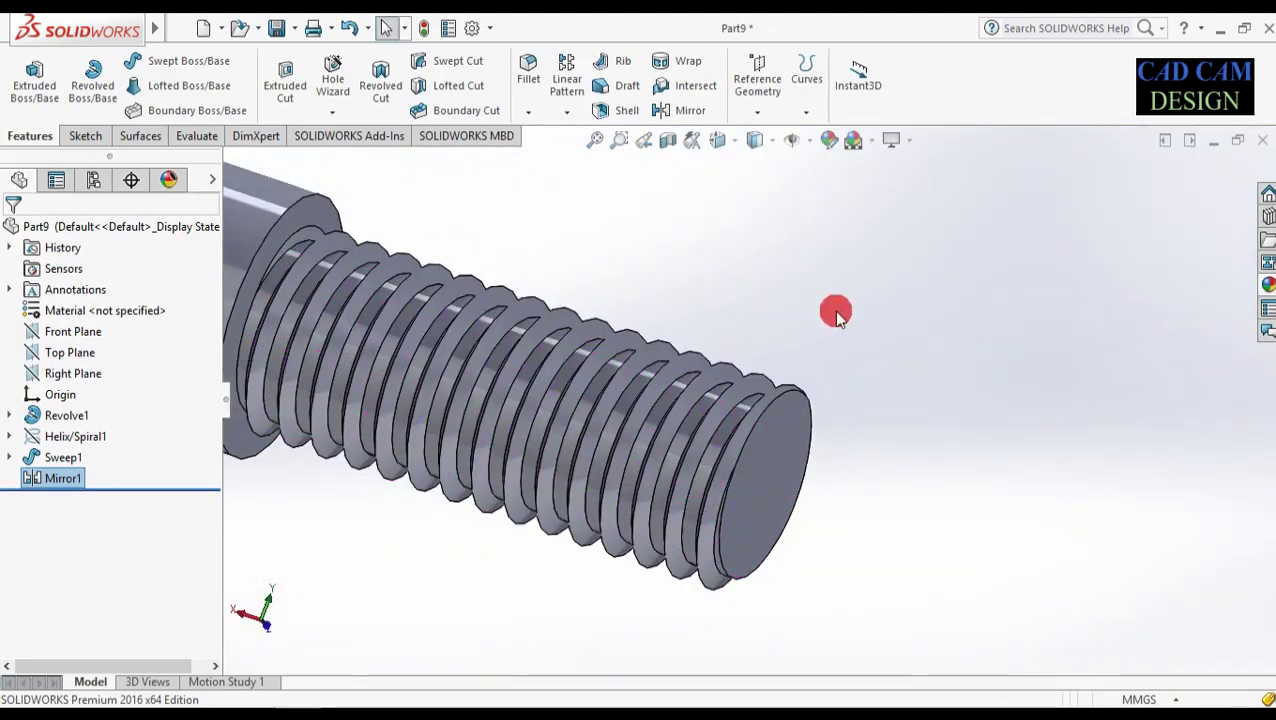
middle_drag(834, 405, 860, 364)
scroll(840, 372, up, 8)
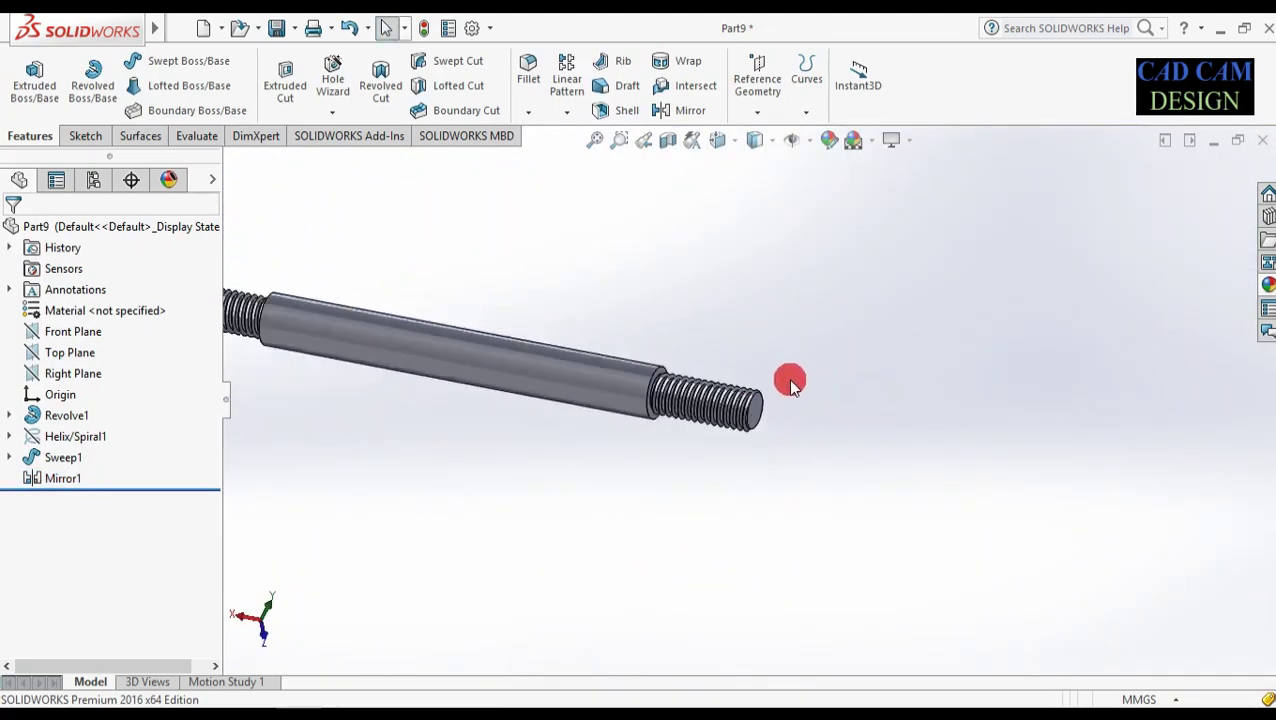
middle_drag(606, 398, 557, 407)
scroll(710, 390, down, 4)
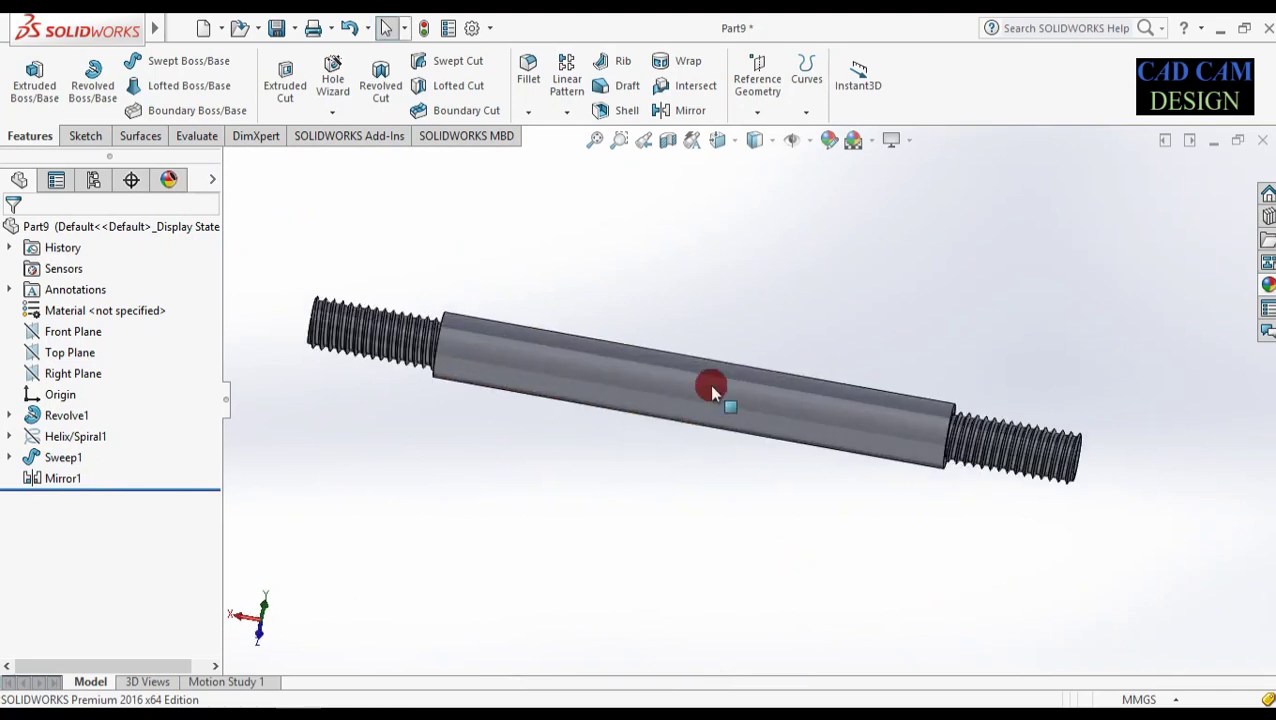
- Apply the polished steel appearance from the metal appearances to the whole rod body
click(1265, 288)
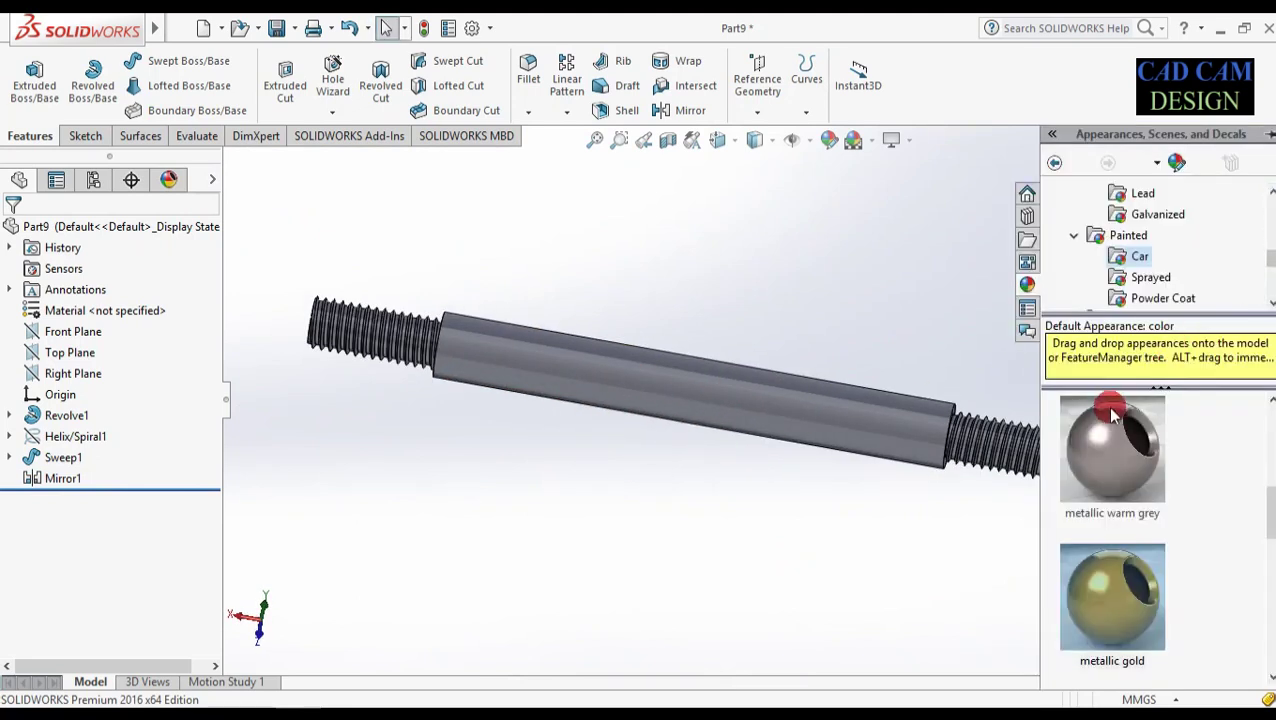
click(1075, 240)
scroll(1077, 245, up, 5)
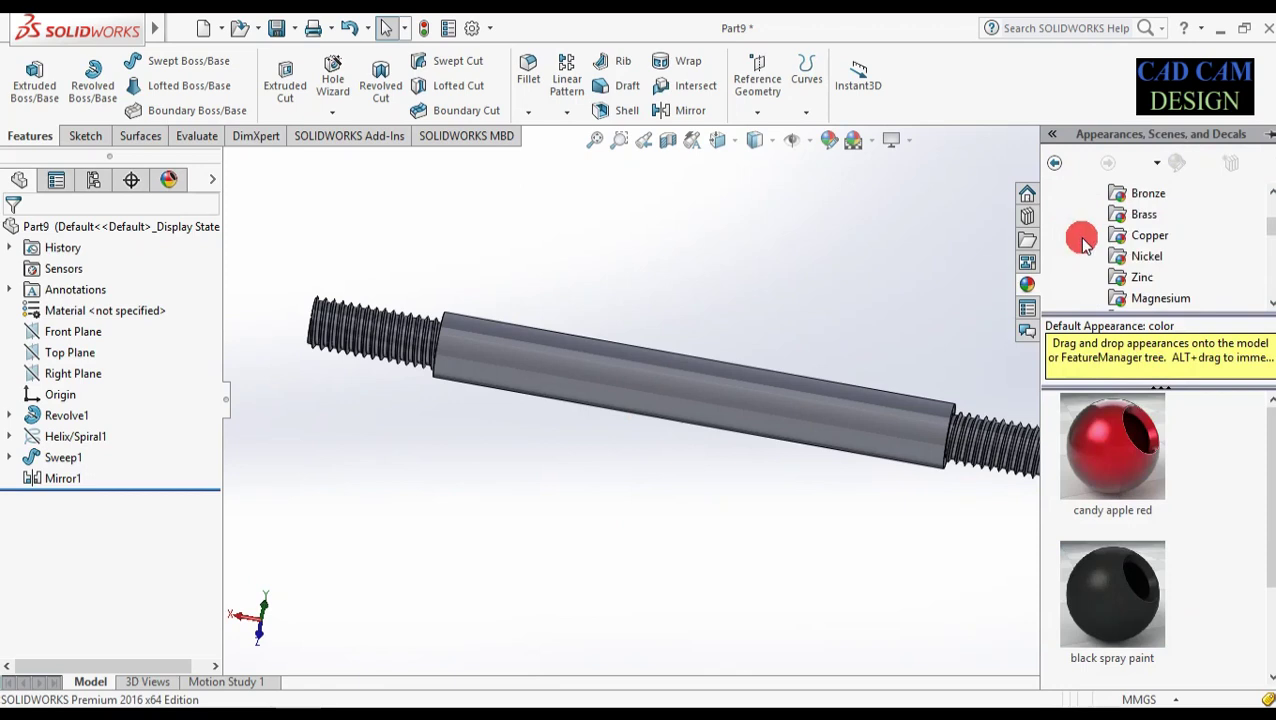
click(1123, 236)
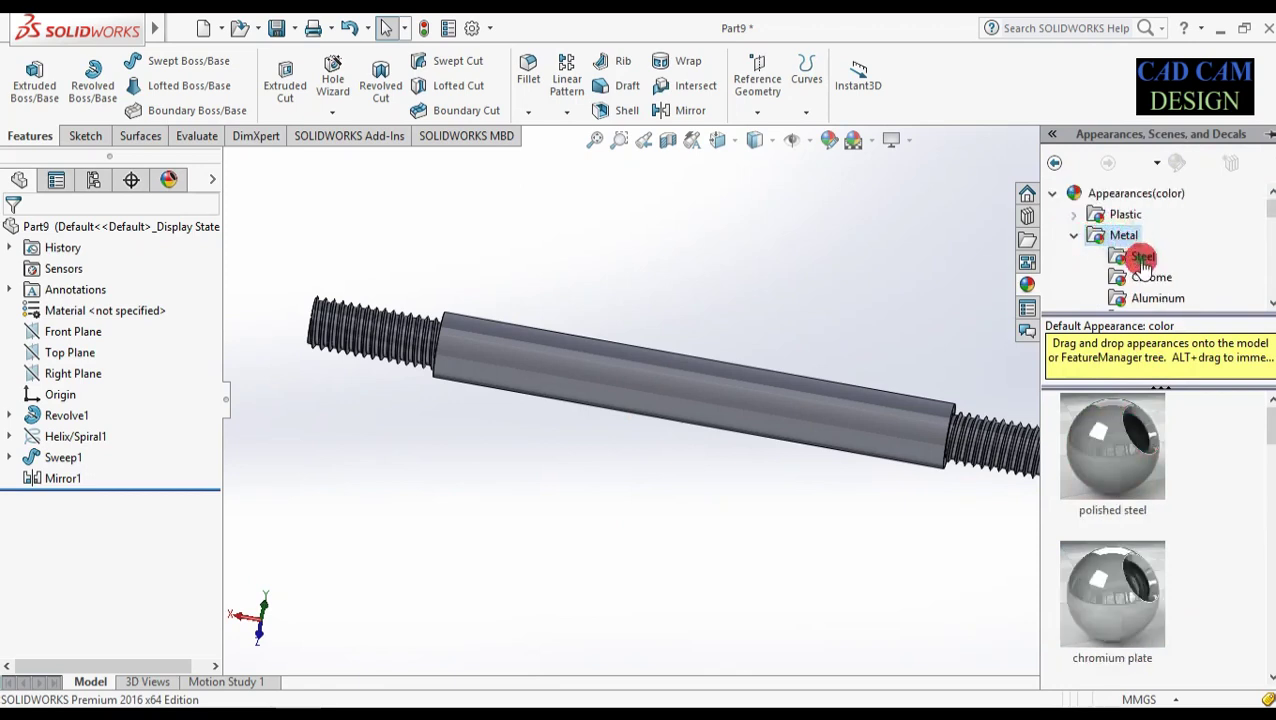
click(1143, 258)
drag(1112, 445, 826, 420)
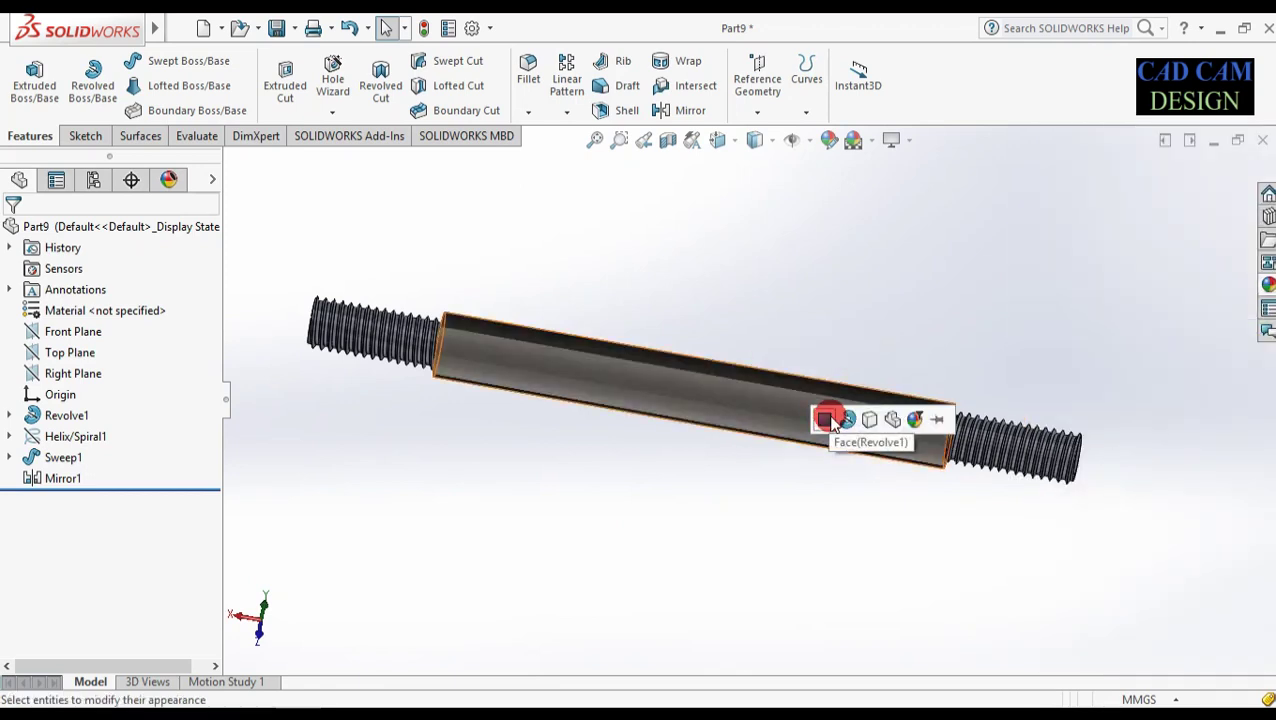
click(870, 419)
middle_drag(792, 624, 1094, 366)
- Browse the steel and other metal appearances and apply a gold-coloured appearance to the rod's central cylindrical face
click(1266, 290)
scroll(1100, 512, down, 6)
scroll(1130, 530, down, 2)
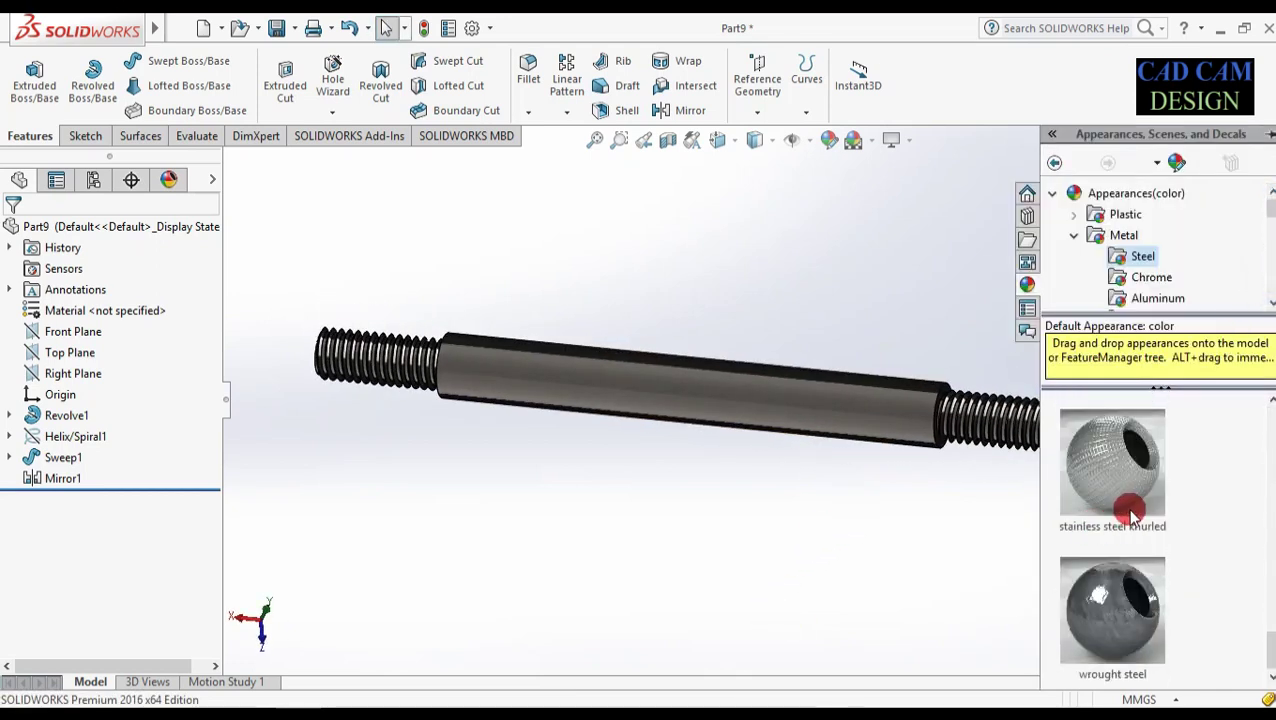
scroll(1127, 514, up, 6)
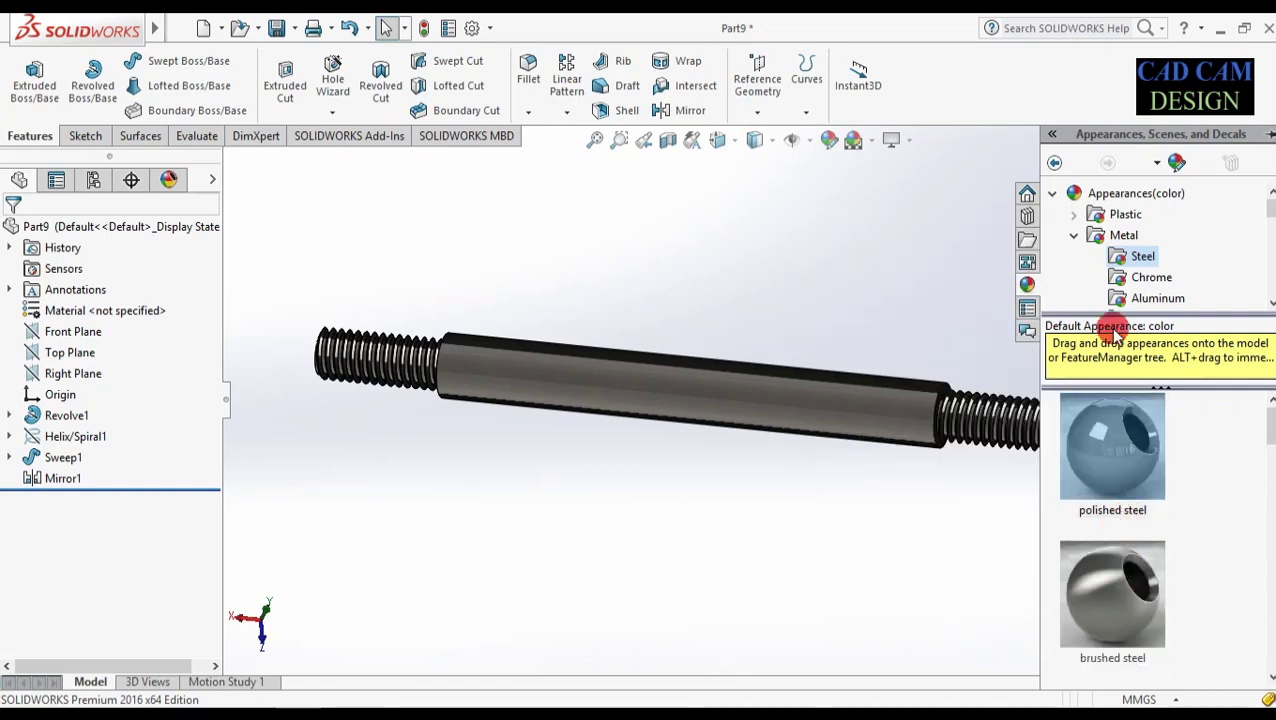
click(1082, 240)
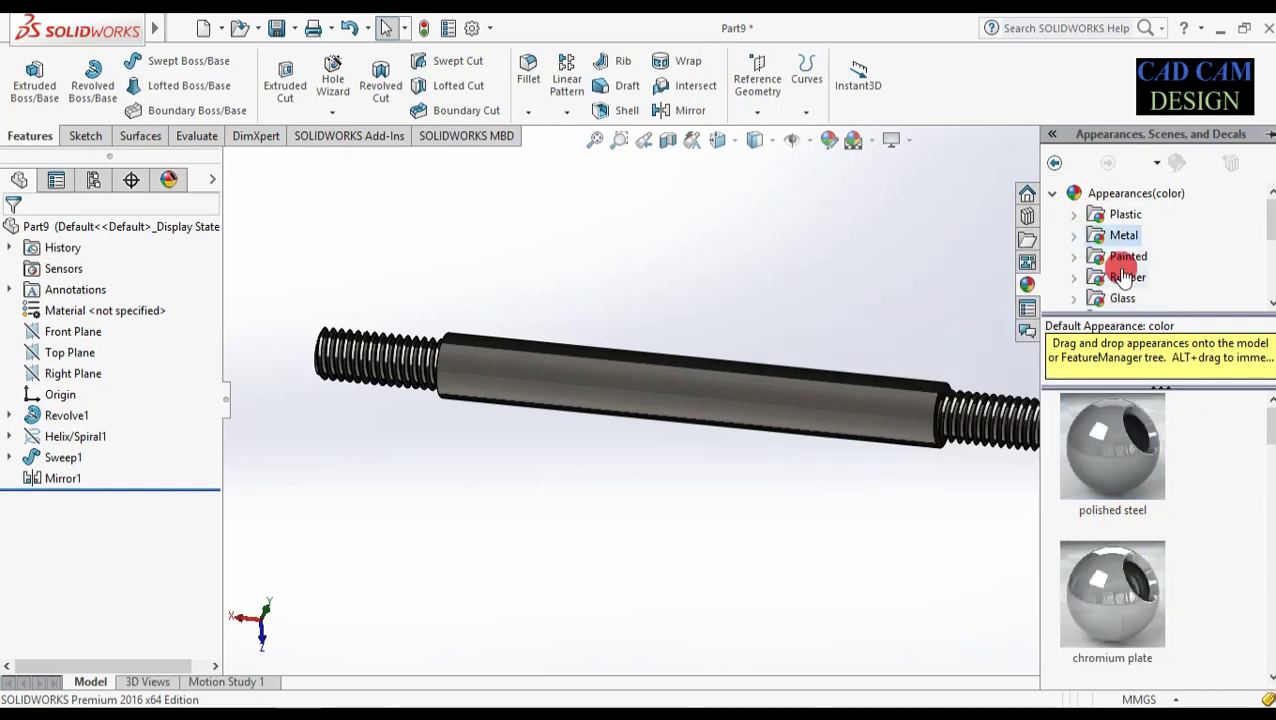
click(1074, 236)
scroll(1125, 256, down, 5)
click(1143, 277)
drag(1117, 485, 809, 416)
click(813, 417)
middle_drag(813, 417, 691, 410)
scroll(829, 474, up, 3)
scroll(691, 410, down, 3)
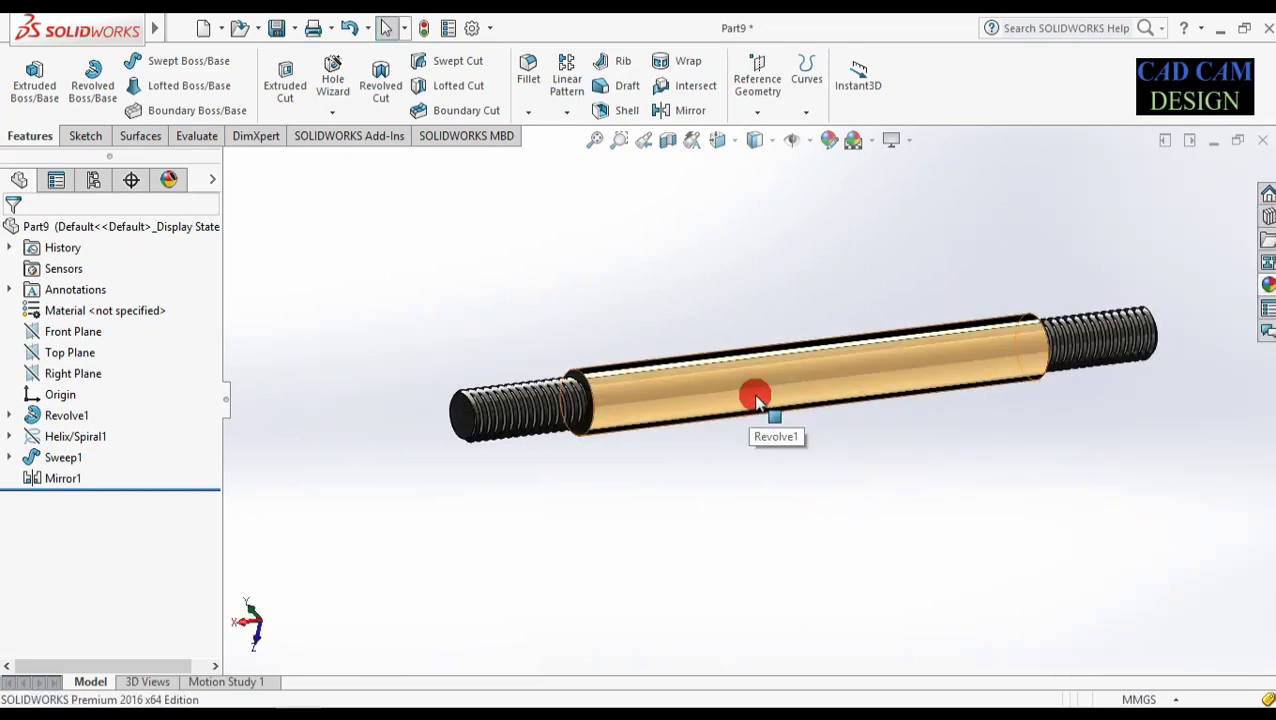
- Save the part as "4__Handel ROad" in the C _ CLAMP folder
key(ctrl+s)
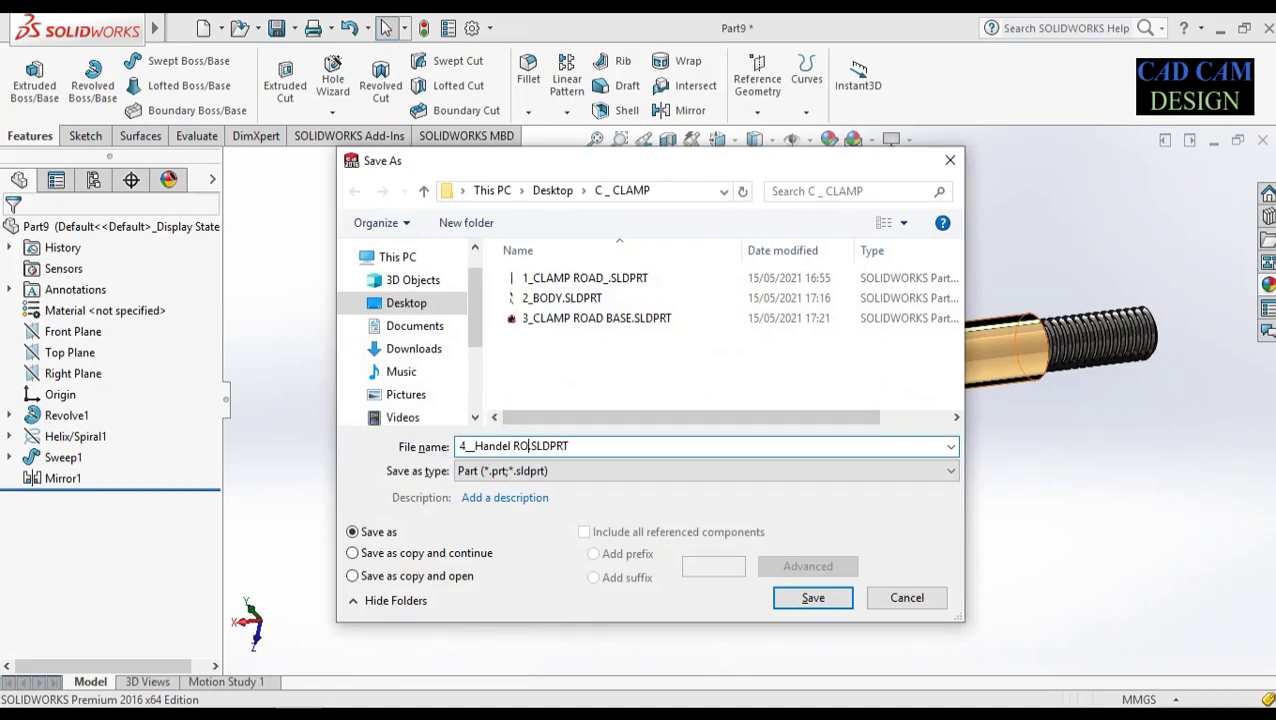
key(Return)
- Apply the candy apple red painted appearance to the rod's central cylindrical face, and close the saved part
mouse_move(877, 410)
middle_down()
mouse_move(618, 430)
mouse_move(483, 509)
mouse_move(846, 459)
mouse_move(1139, 310)
middle_up()
click(1266, 285)
scroll(1133, 251, down, 2)
click(1128, 256)
drag(1131, 432, 778, 450)
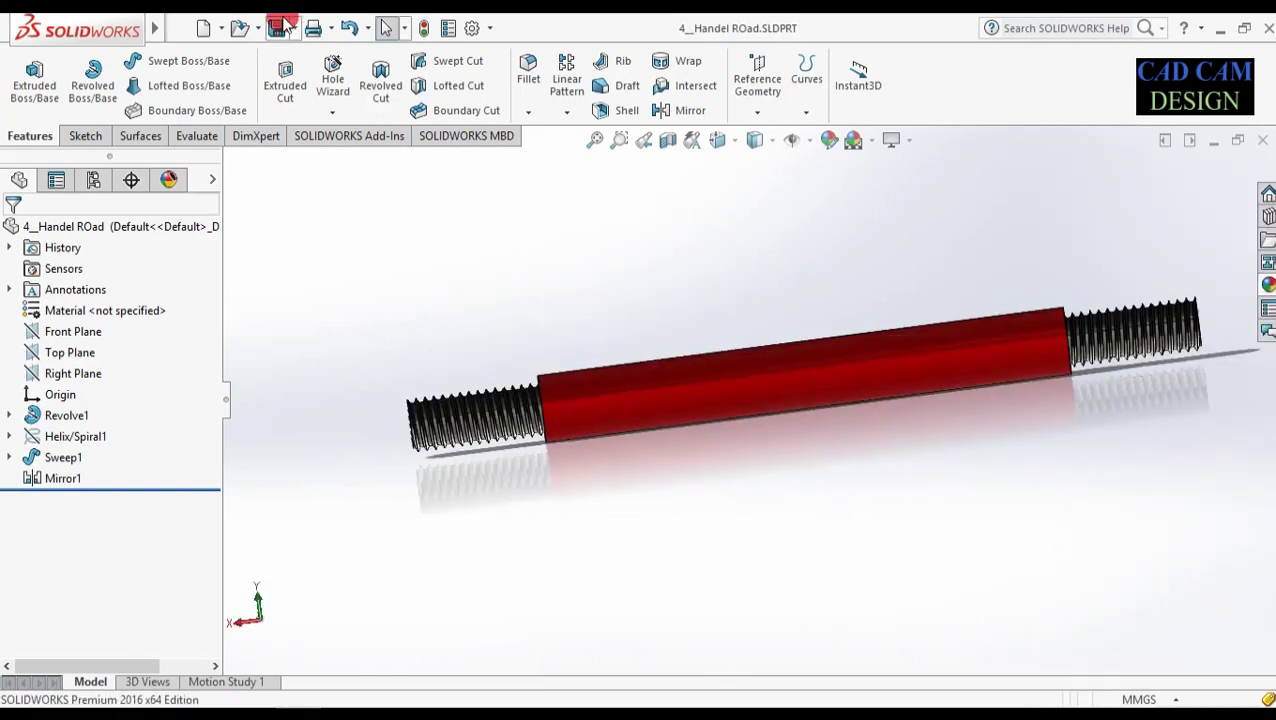
middle_drag(641, 300, 1012, 221)
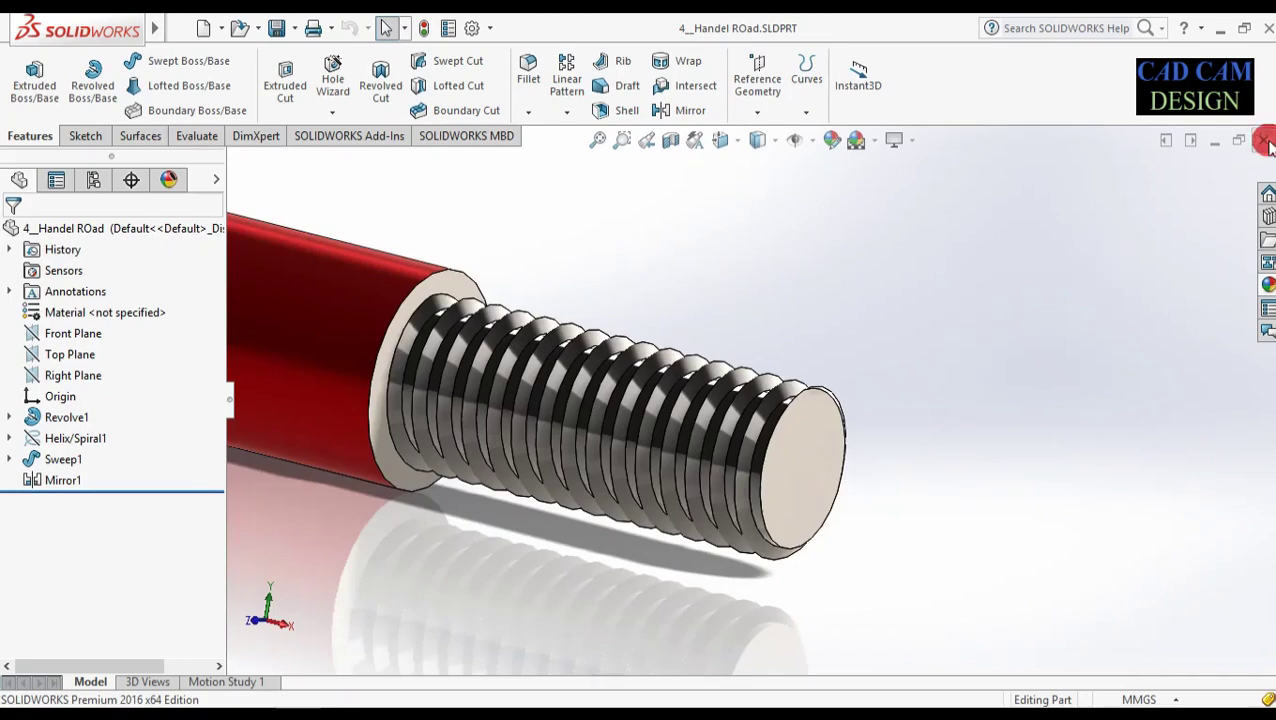
click(1265, 141)
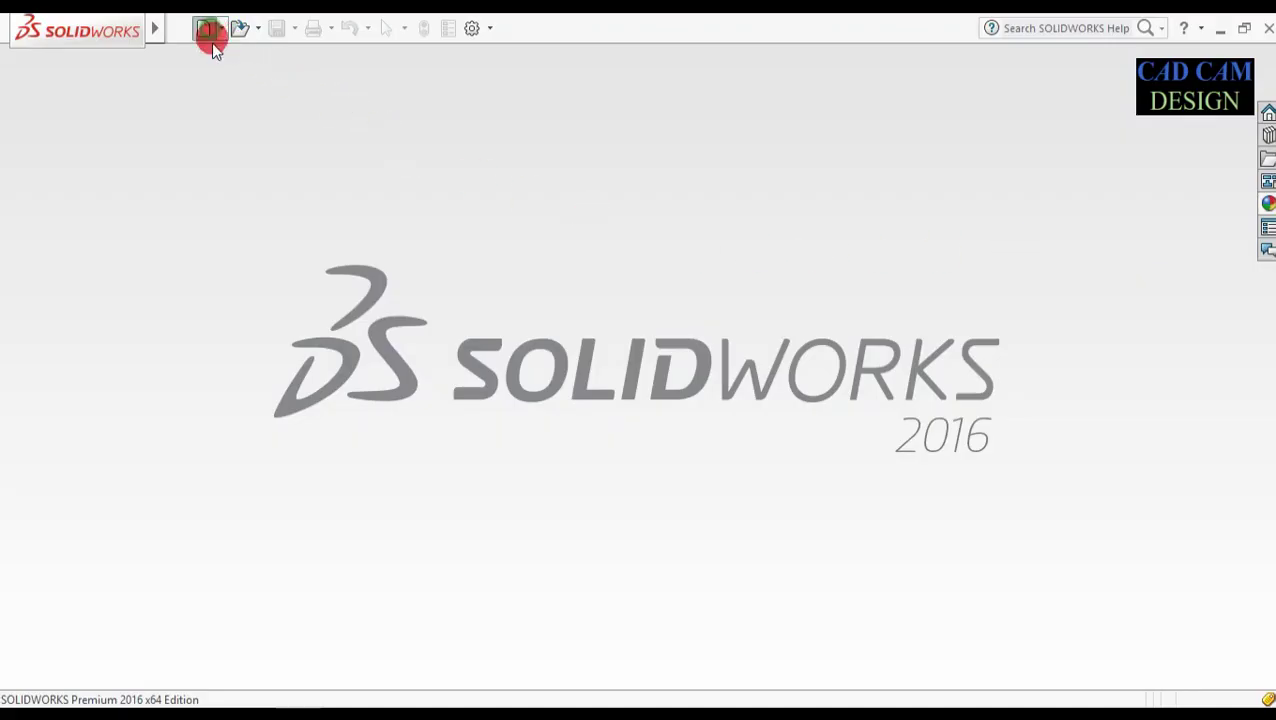
- Create a new part document and set its unit system to MMGS
click(206, 30)
click(747, 612)
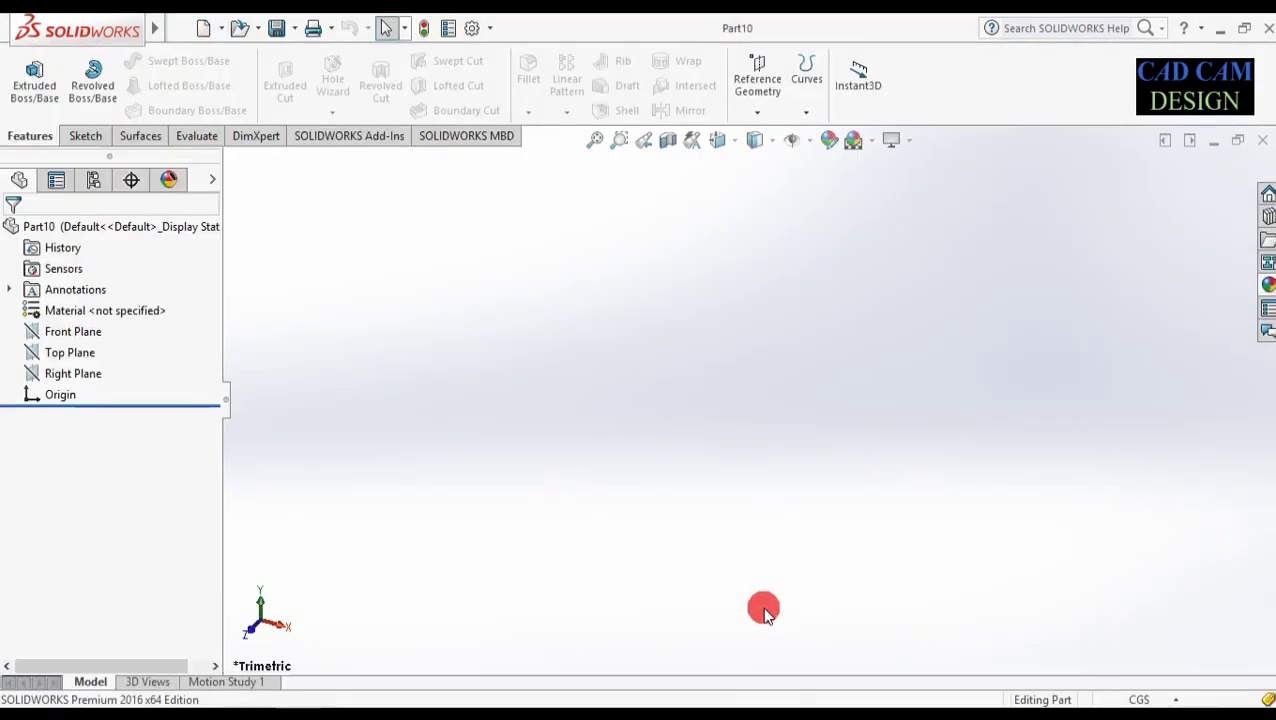
click(1140, 699)
click(1110, 618)
- Start a sketch on the Front Plane and draw a horizontal centerline from the origin along the positive X direction
click(62, 352)
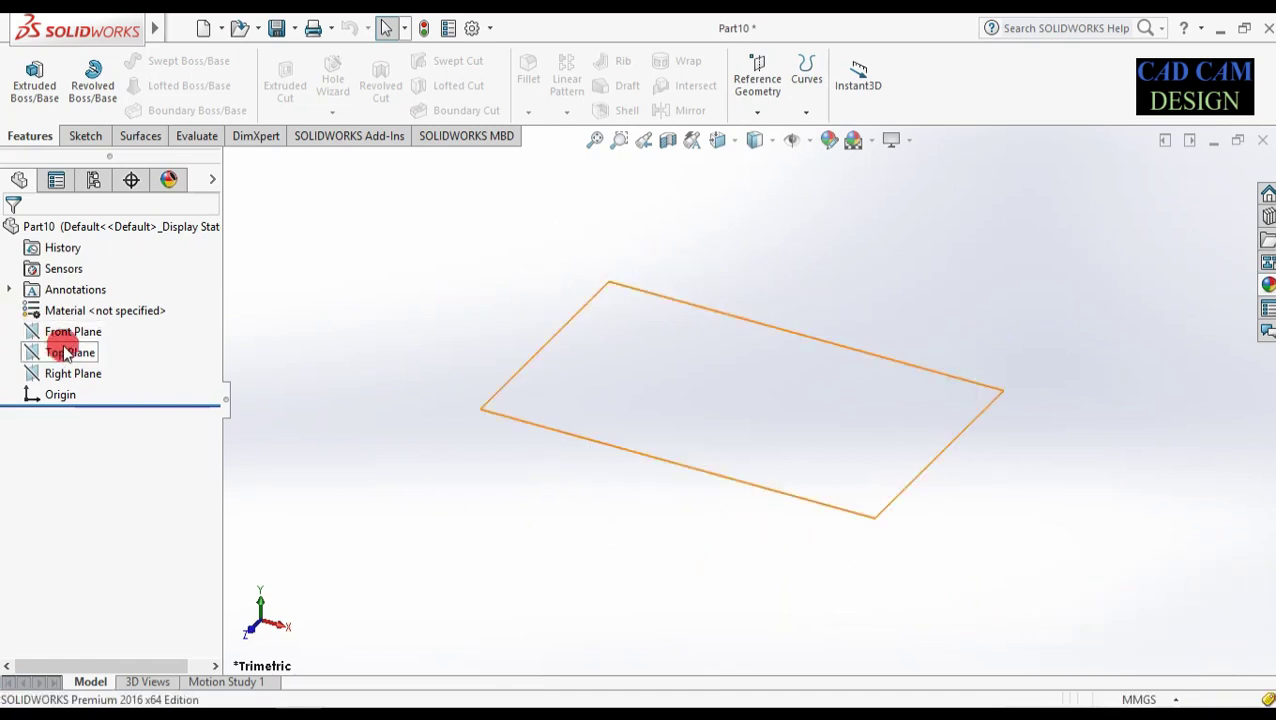
right_click(62, 332)
click(80, 301)
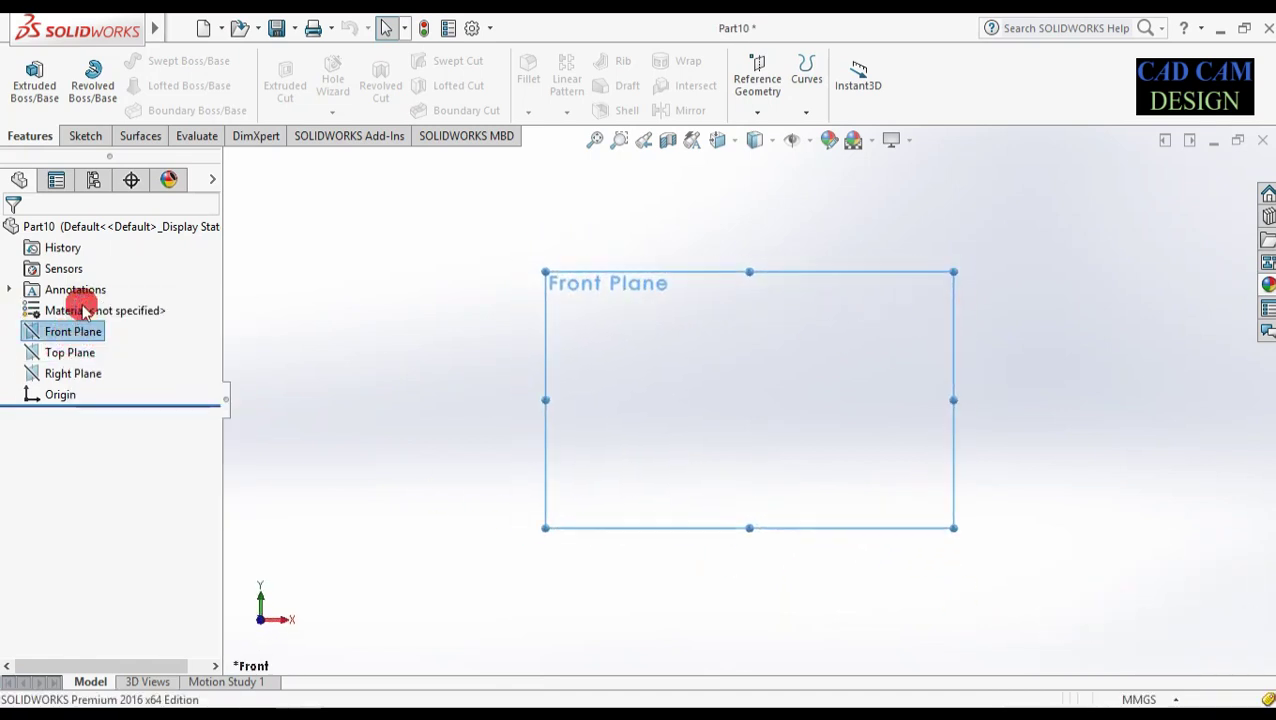
click(141, 61)
click(150, 105)
click(750, 399)
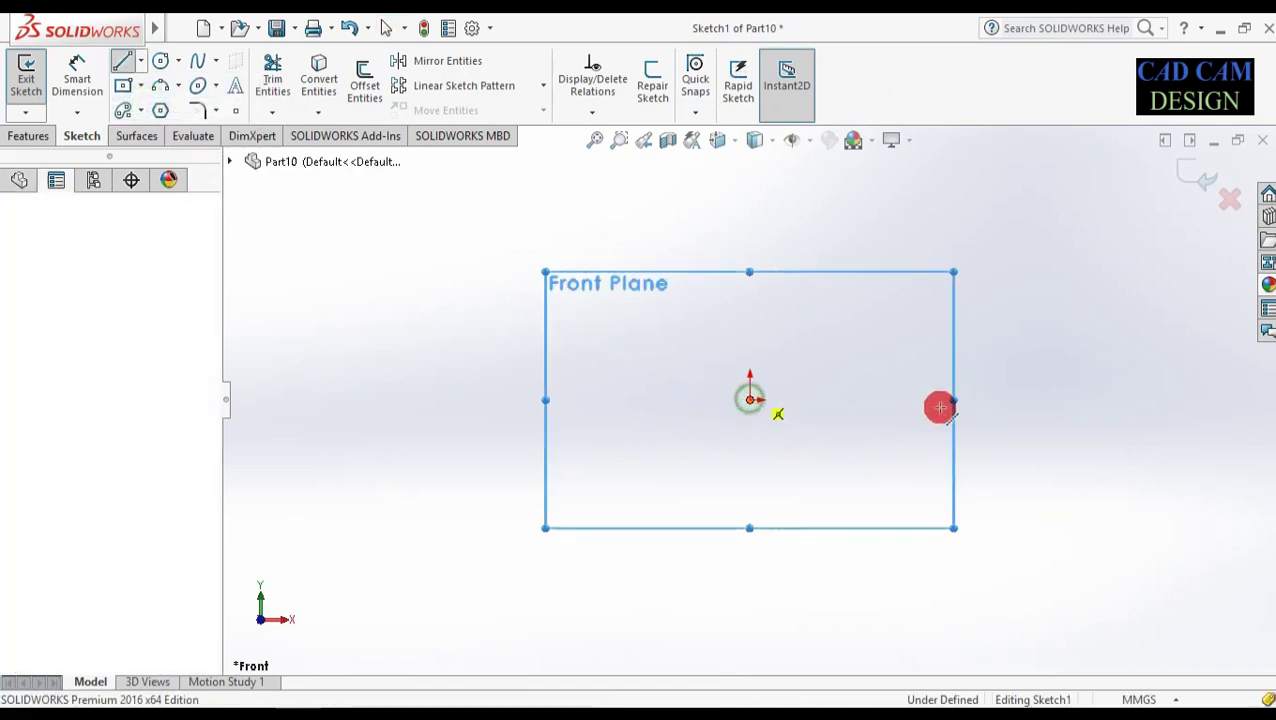
click(958, 399)
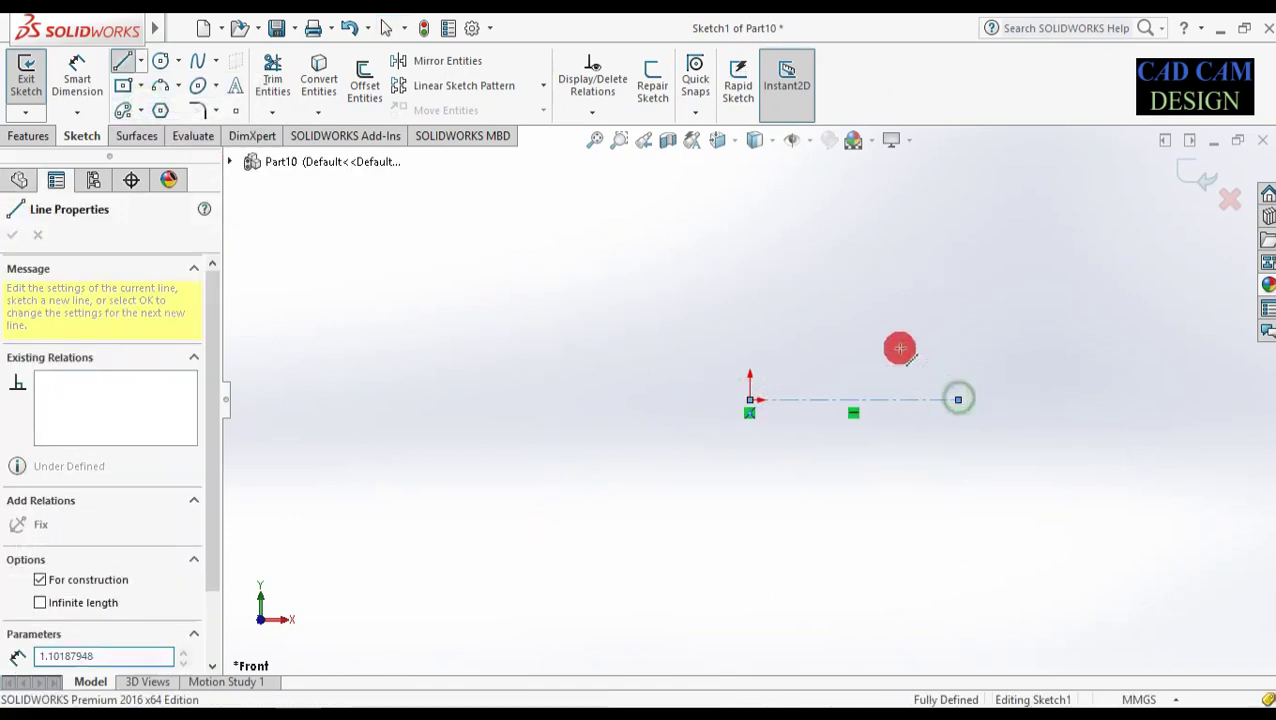
- Draw a vertical centerline above the origin and delete the diagonal construction line connecting the two centerlines
click(749, 189)
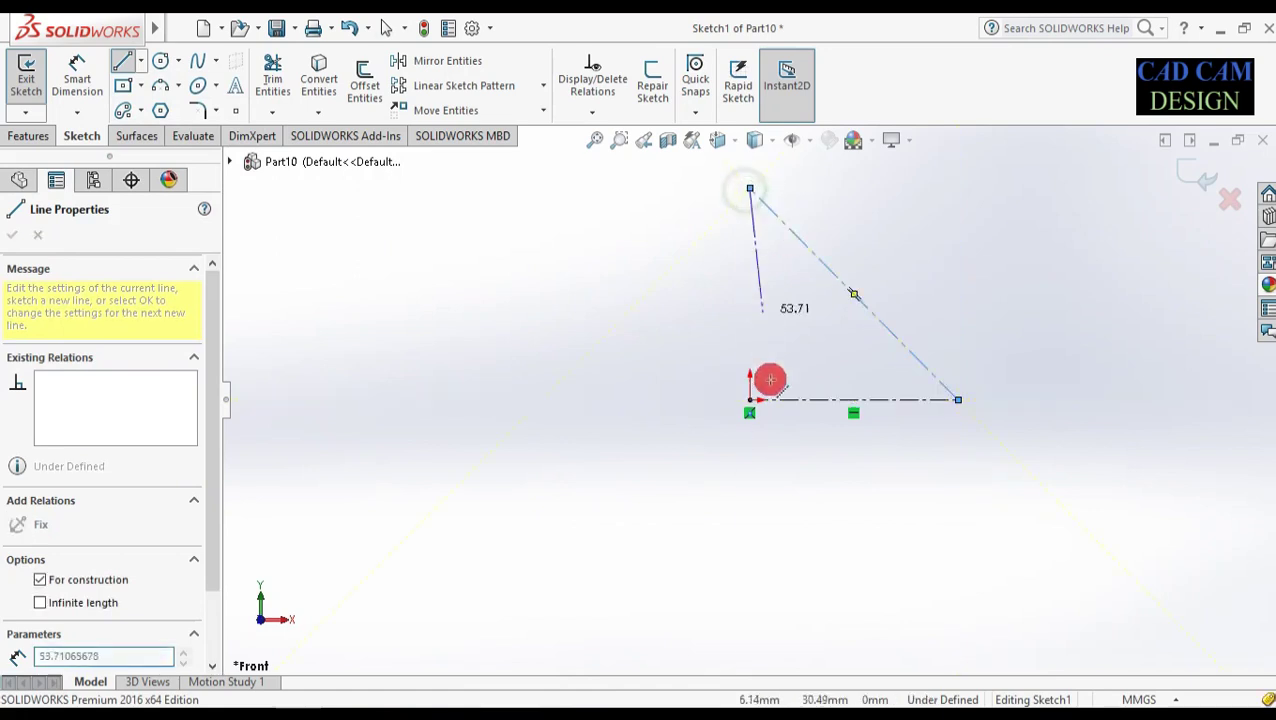
click(750, 399)
key(Escape)
click(863, 305)
key(Delete)
- Draw a solid profile line about 27 mm down the vertical centerline to the origin, continuing about 36 mm along the horizontal centerline
scroll(866, 337, up, 3)
scroll(866, 336, down, 4)
scroll(672, 398, down, 2)
scroll(741, 330, up, 1)
scroll(812, 340, down, 2)
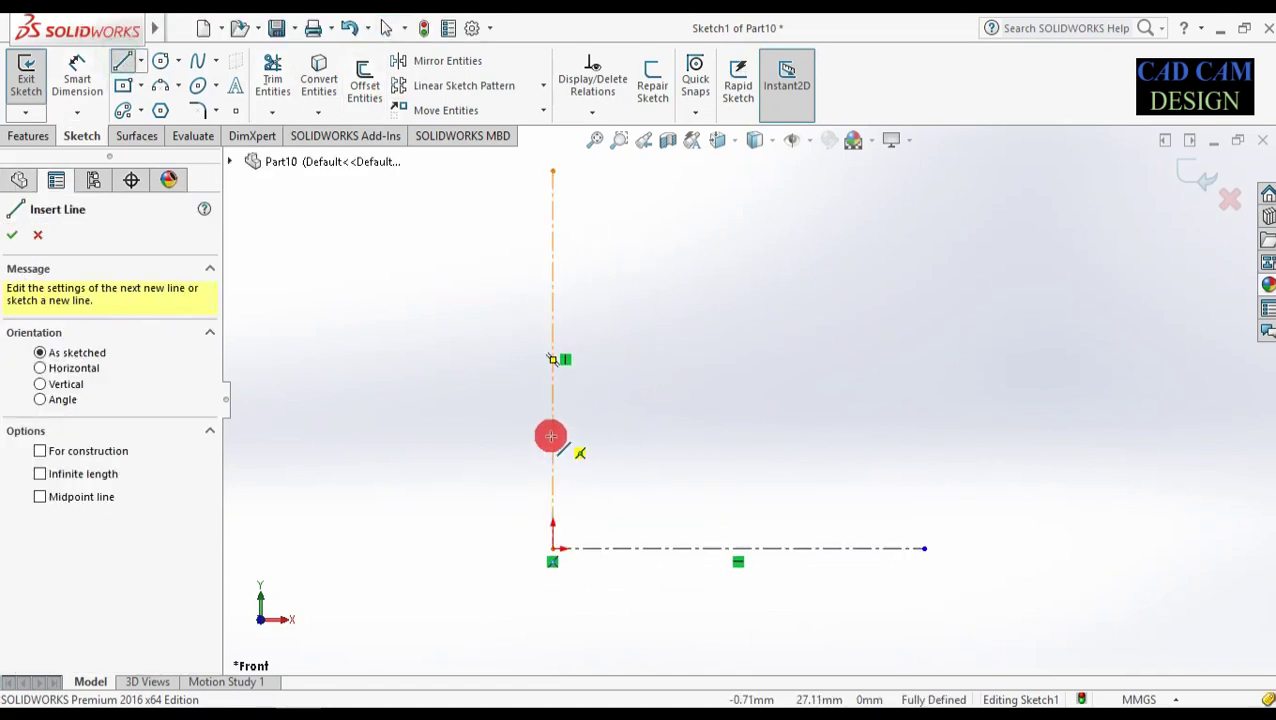
drag(554, 436, 550, 547)
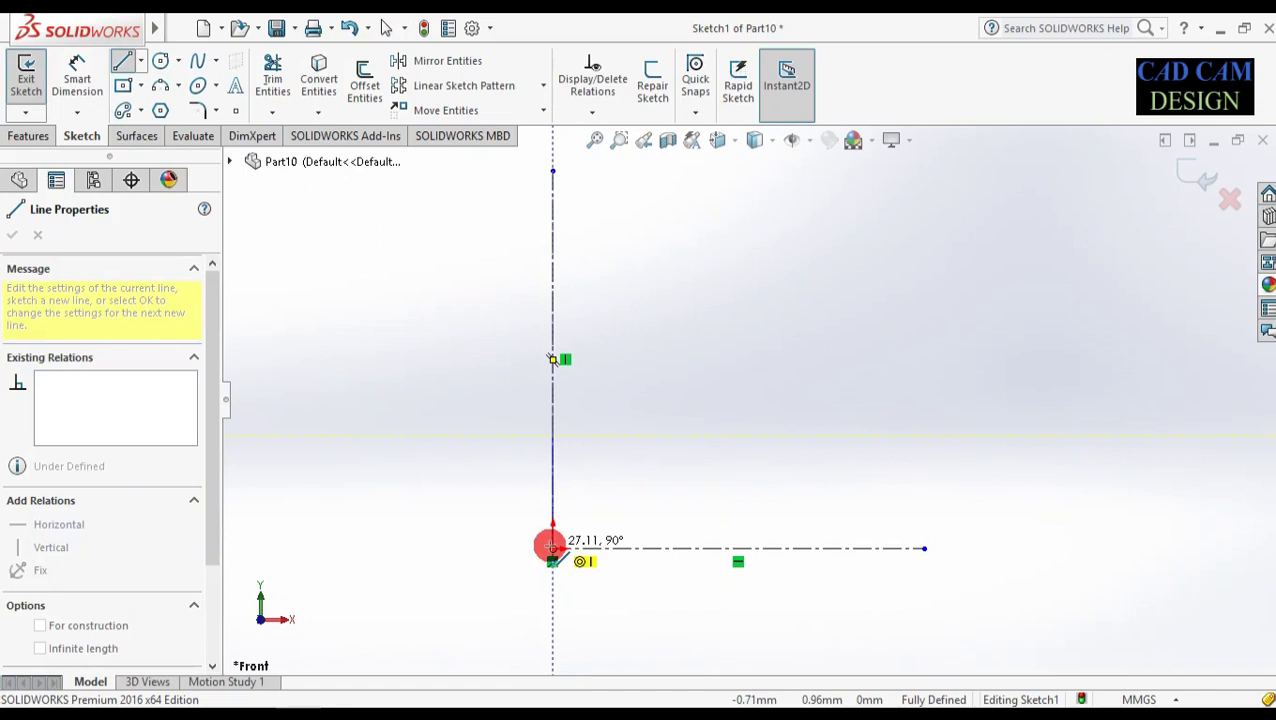
click(550, 547)
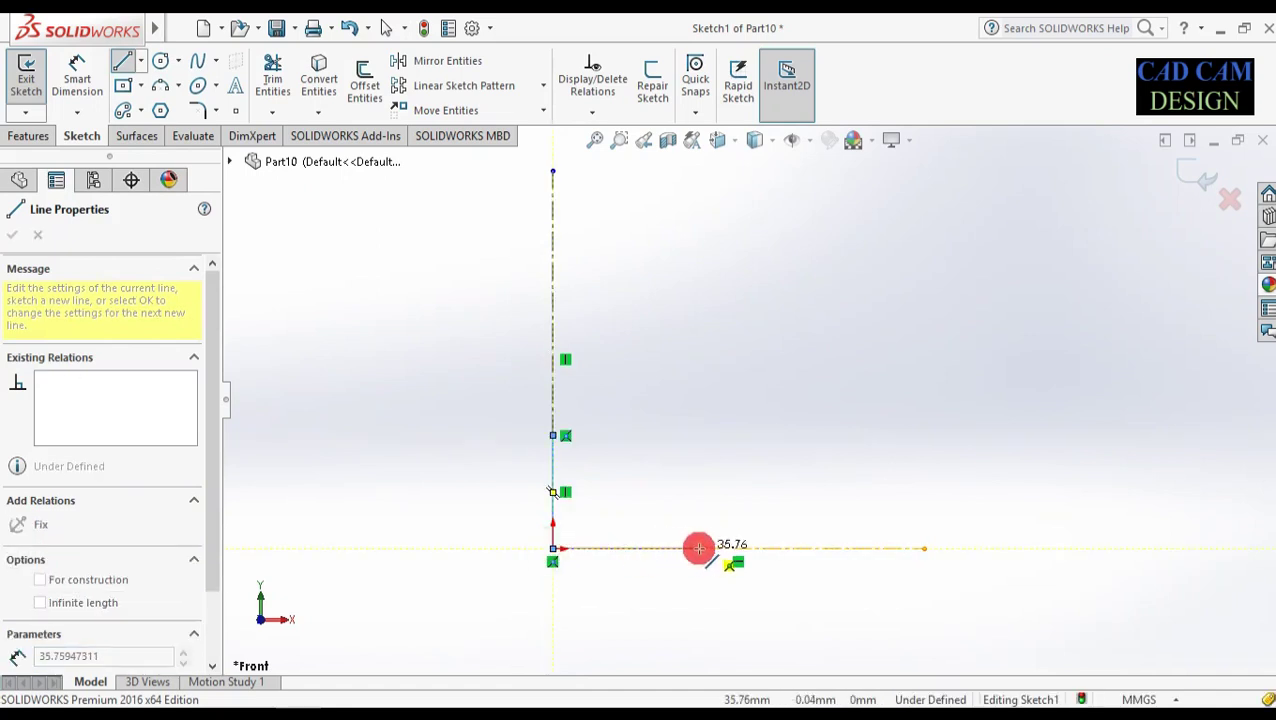
click(699, 548)
- Continue the stepped profile with a short rise, a horizontal line outward, a second rise and a horizontal line back inward
click(700, 500)
click(867, 500)
click(867, 436)
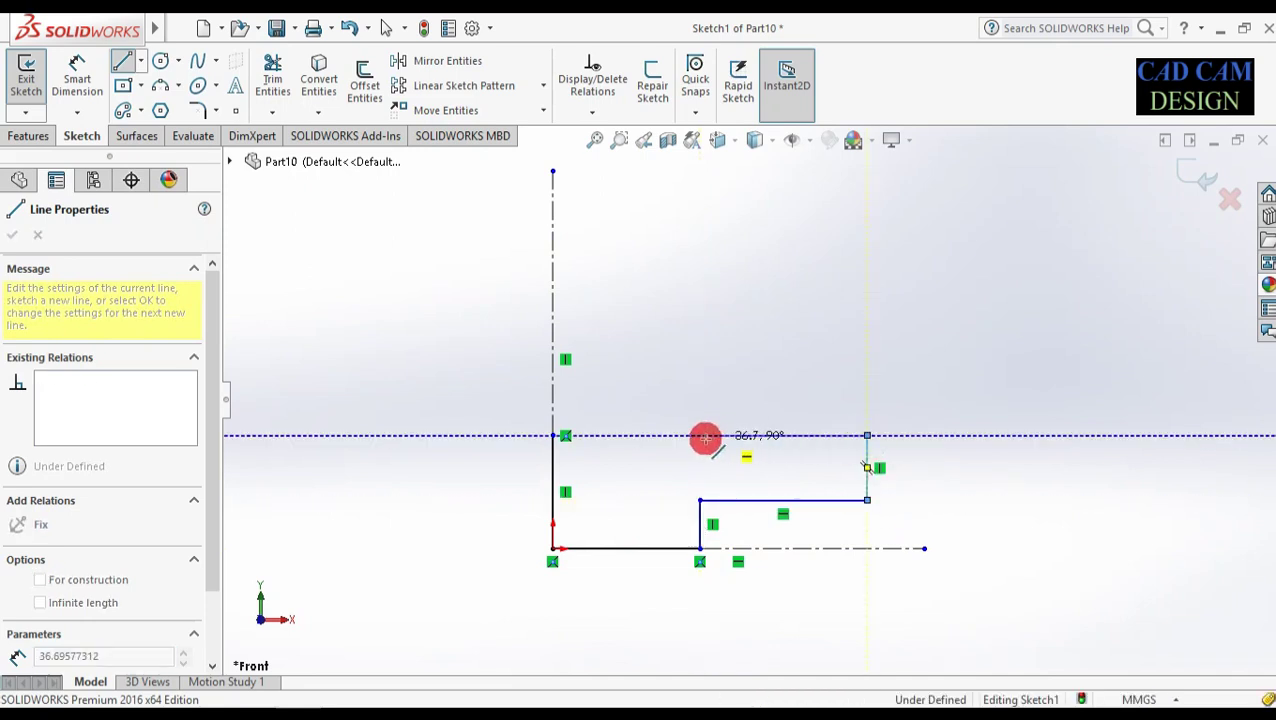
click(738, 435)
key(Escape)
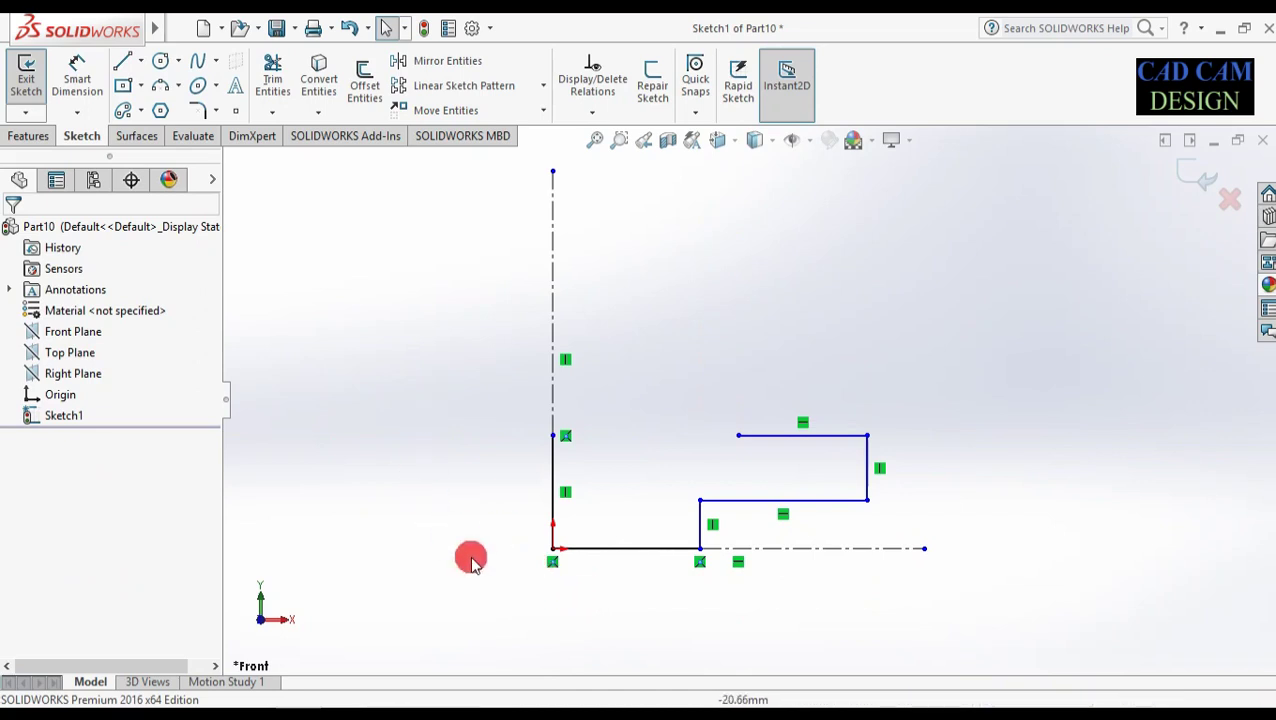
- Dimension the profile's vertical line at the origin to 5 mm
click(77, 80)
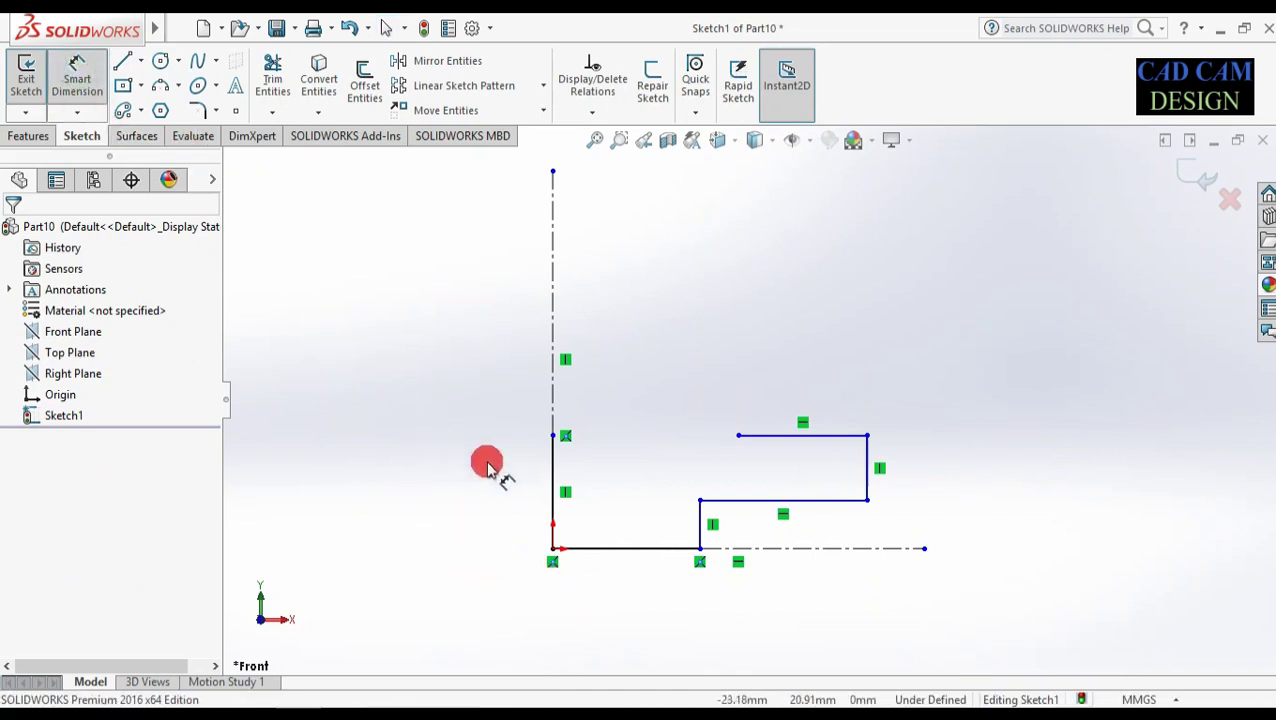
click(552, 473)
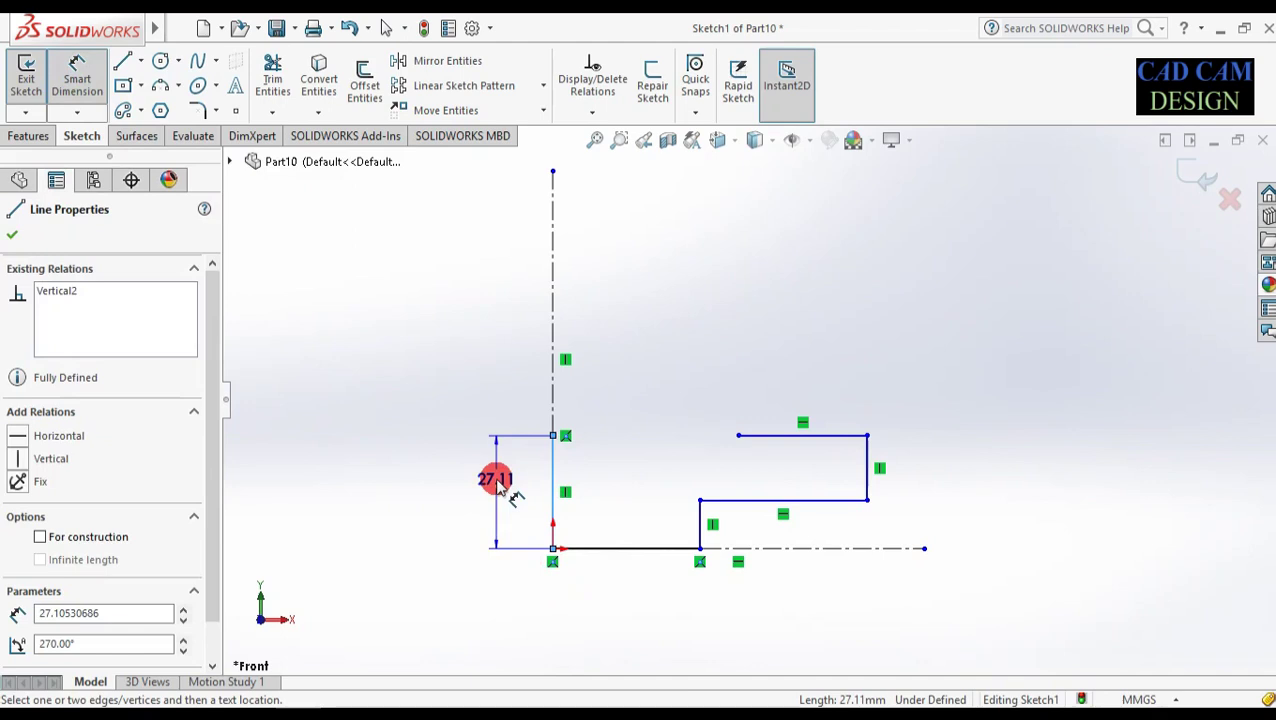
click(497, 480)
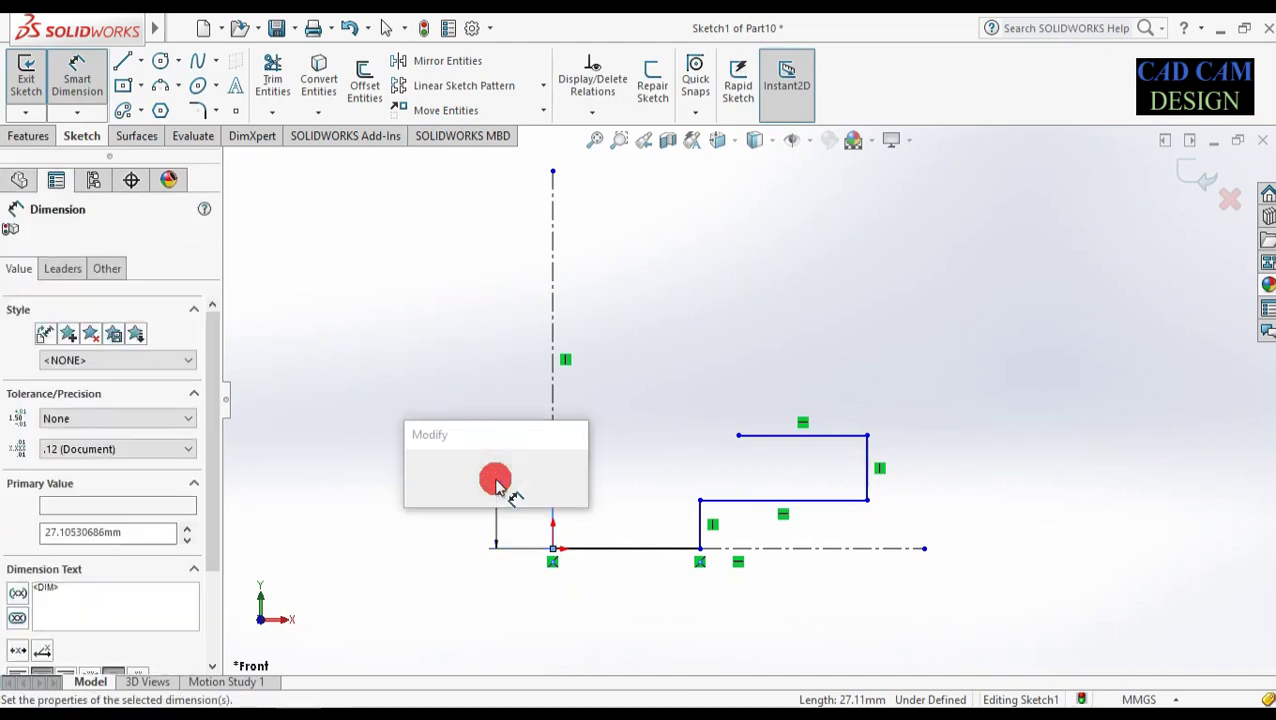
text(5)
key(Return)
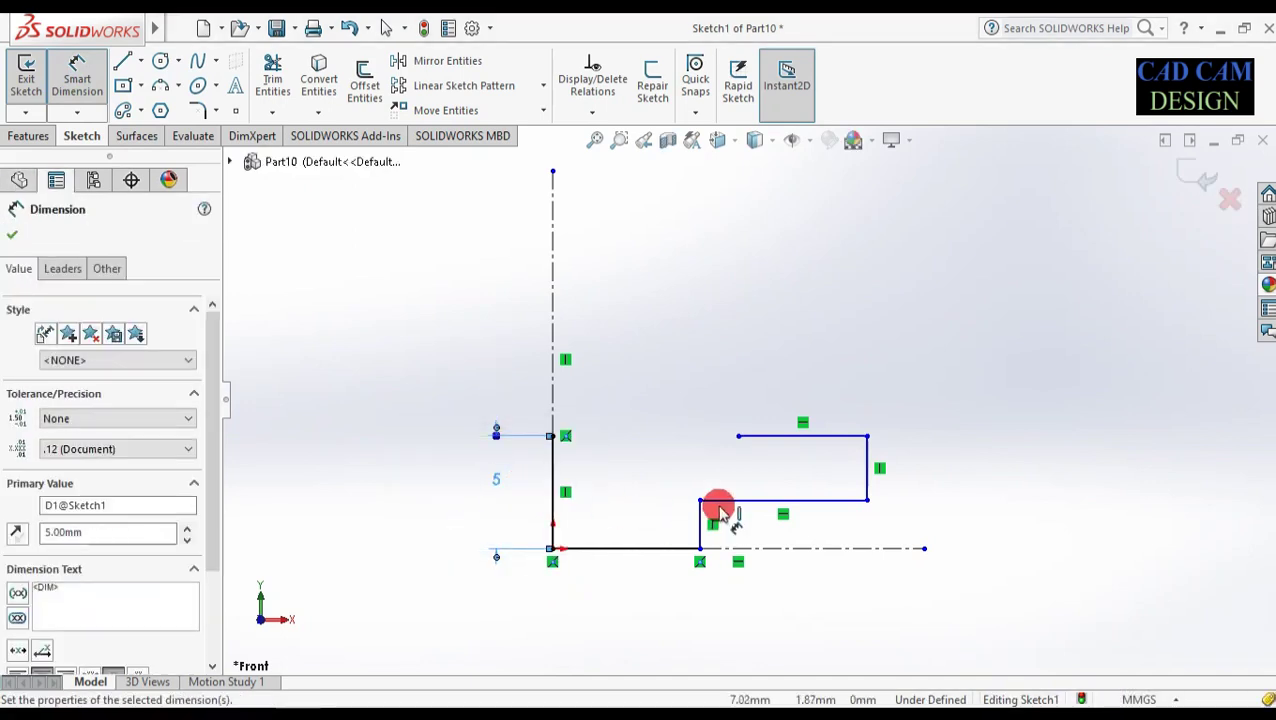
- Dimension the profile's lower outward horizontal line to 30 mm and the upper returning line to 25 mm
click(810, 630)
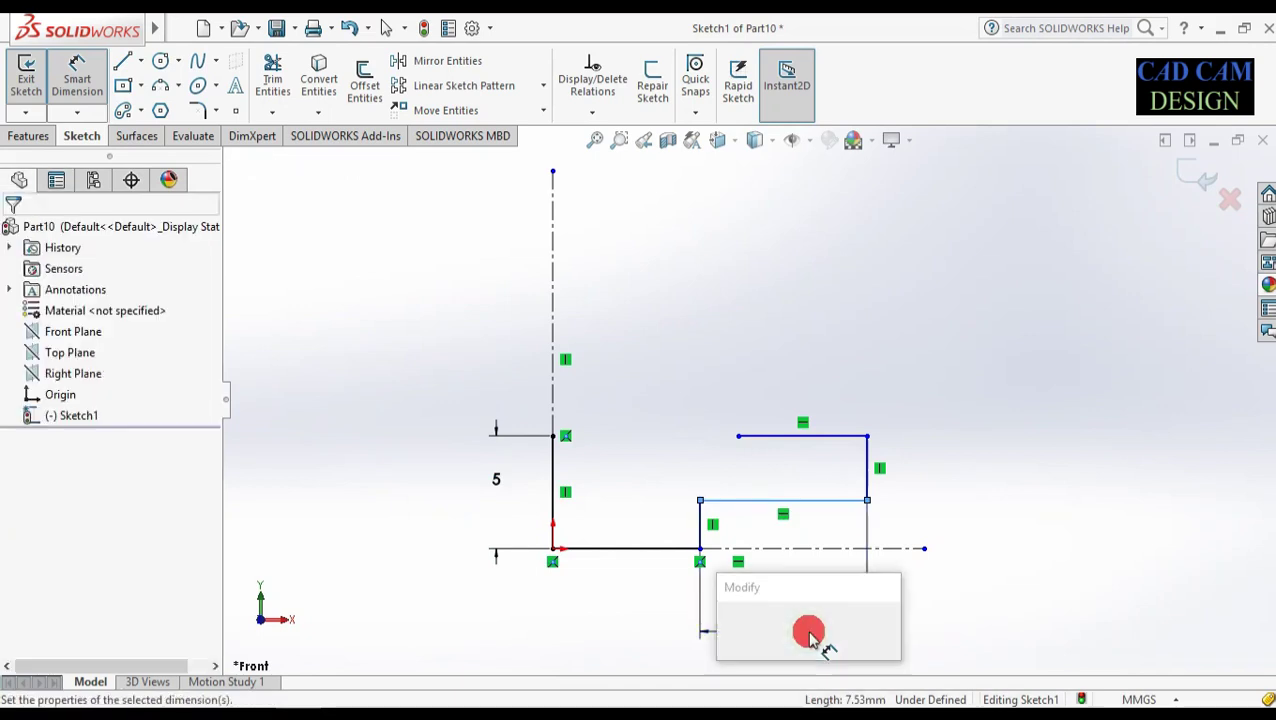
text(30)
key(Return)
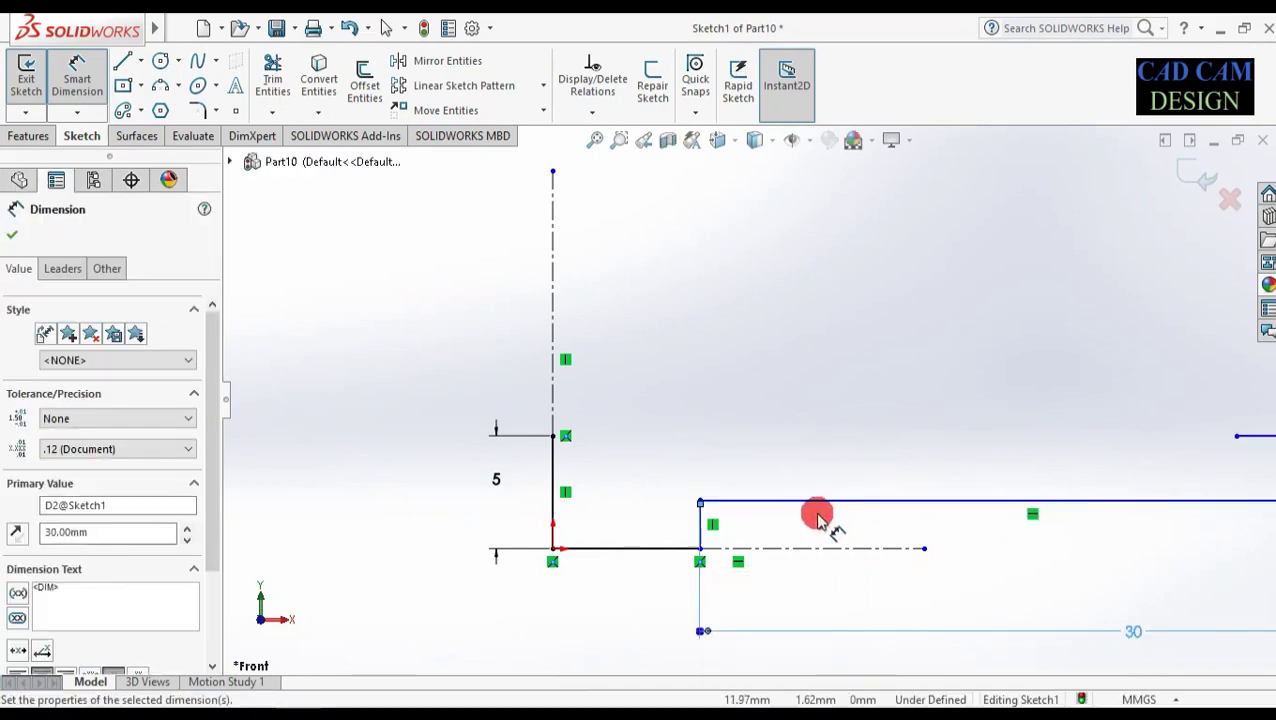
scroll(840, 516, up, 3)
scroll(1097, 465, down, 2)
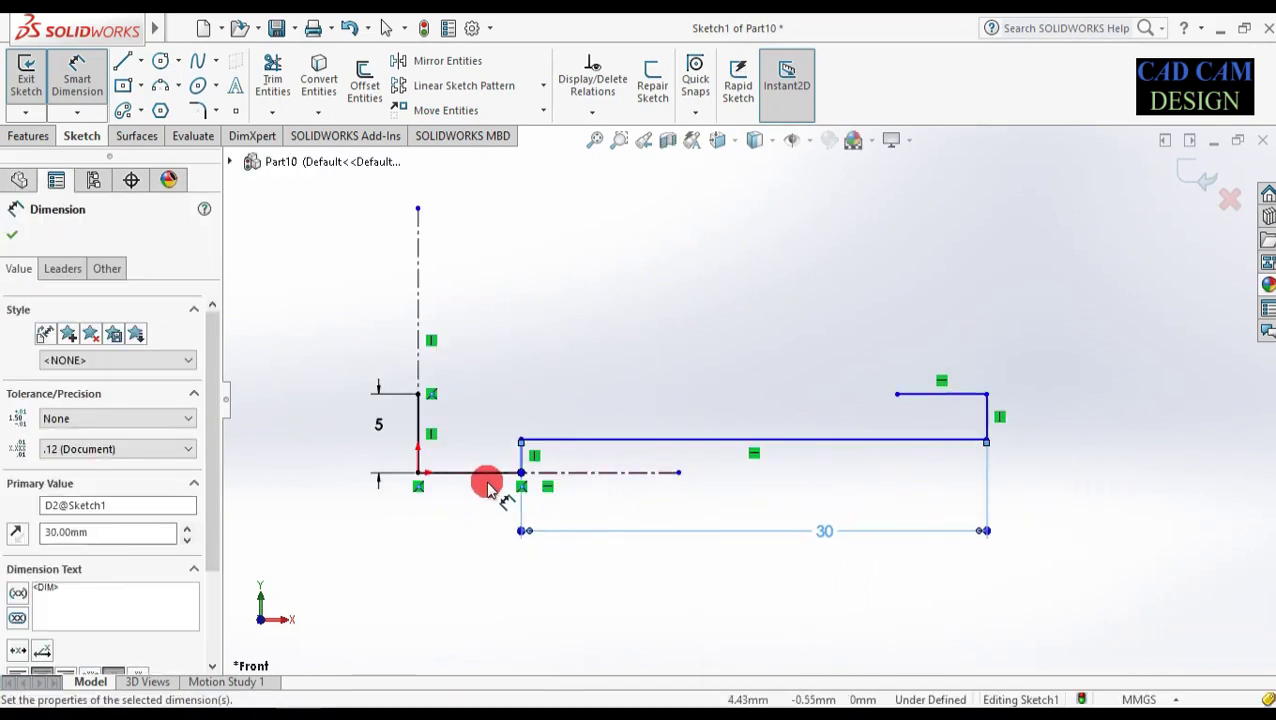
click(904, 384)
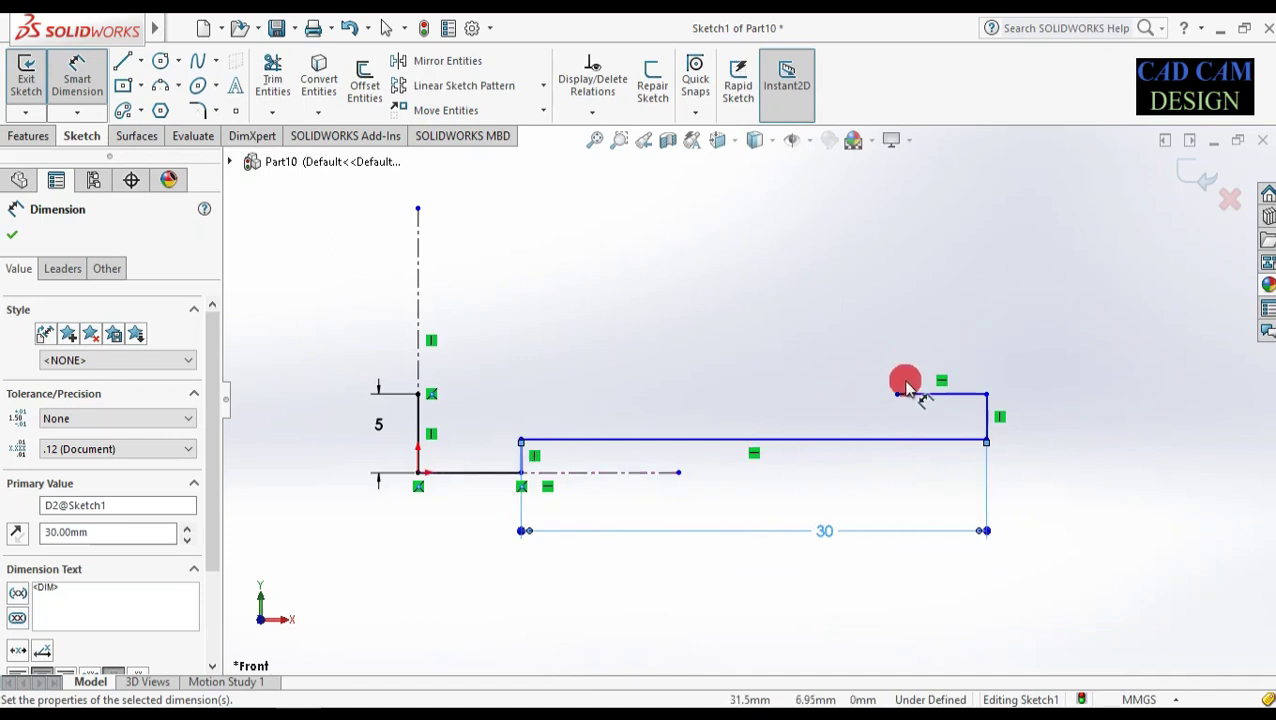
click(910, 335)
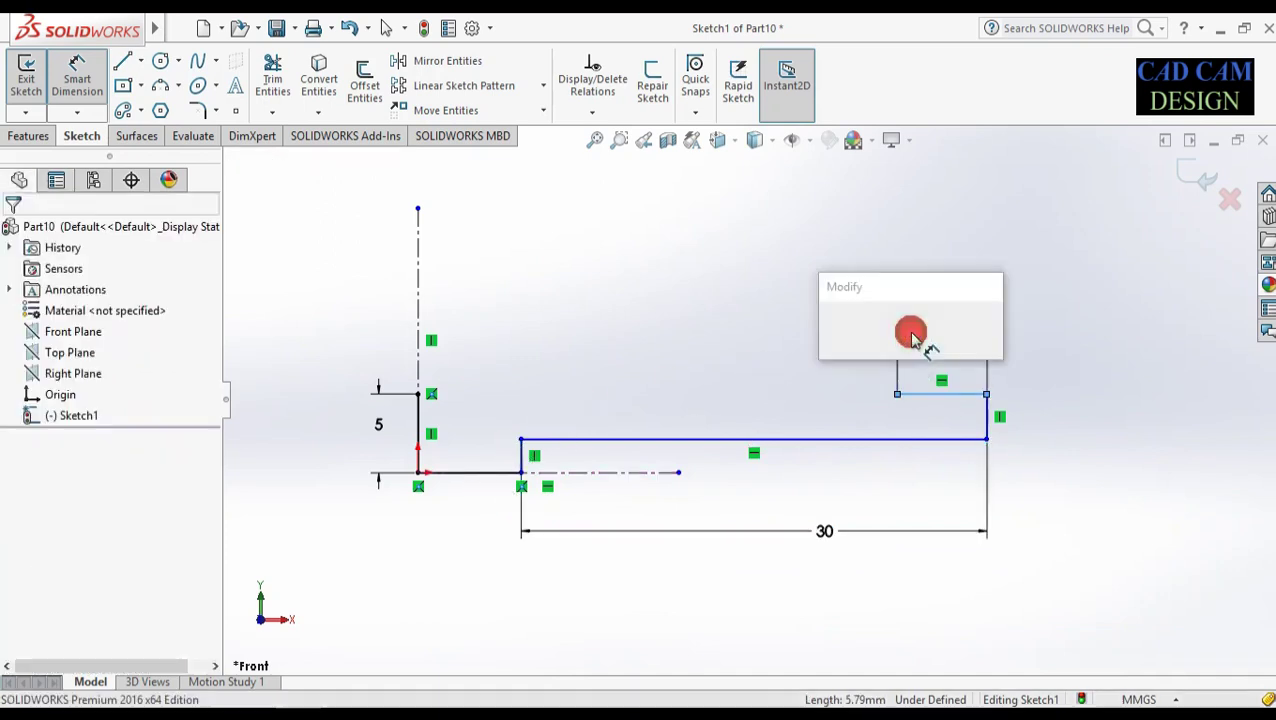
text(25)
key(Return)
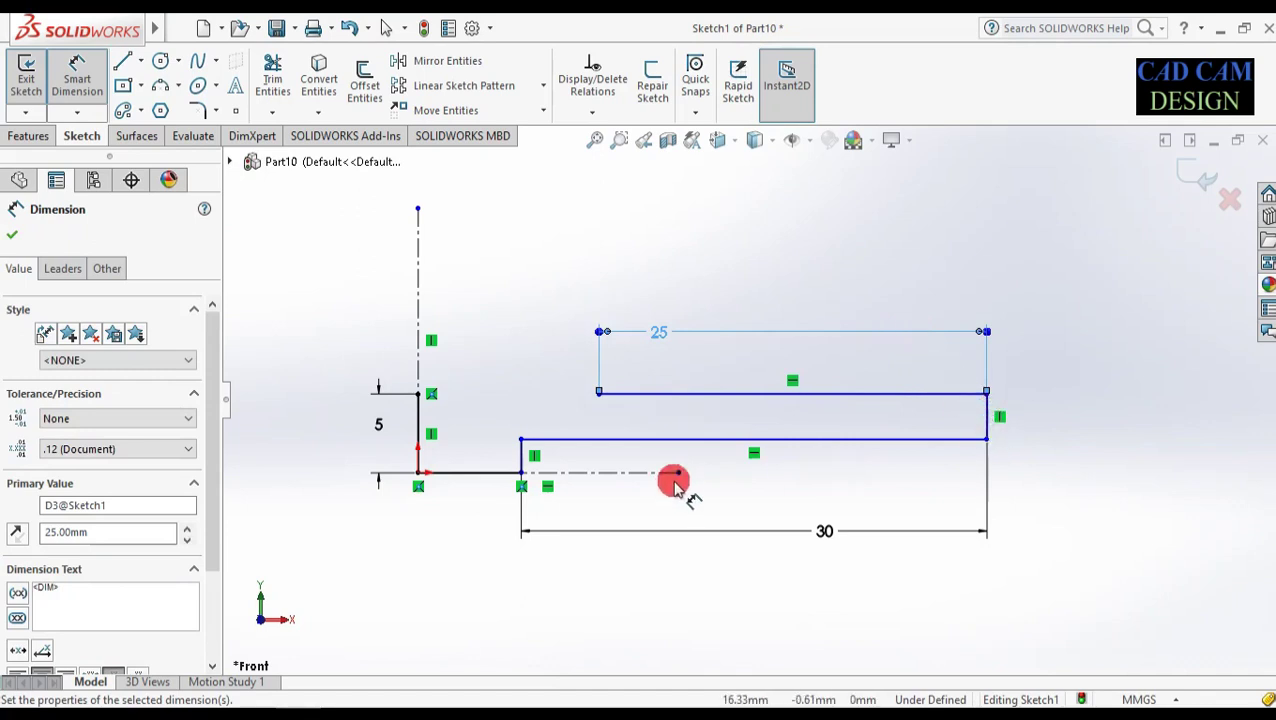
- Dimension the upper line 7.5 mm and the lower line 5 mm from the horizontal centerline
click(970, 395)
click(612, 473)
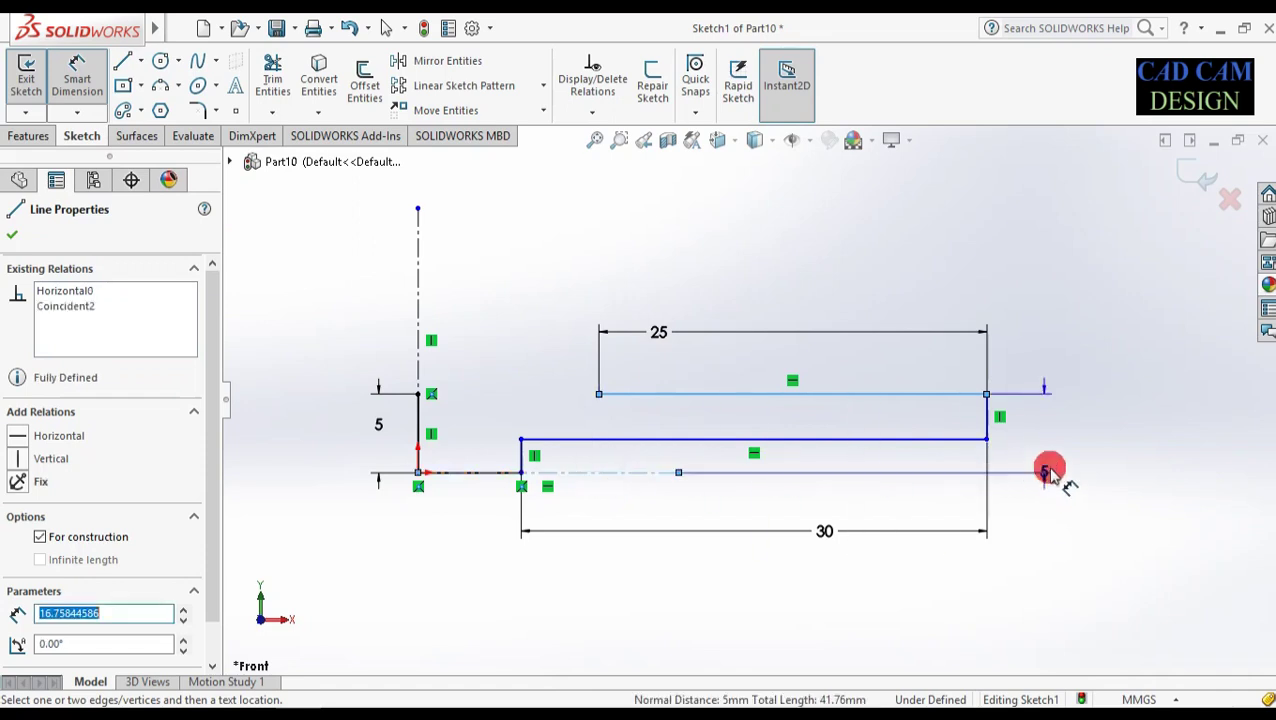
click(1075, 437)
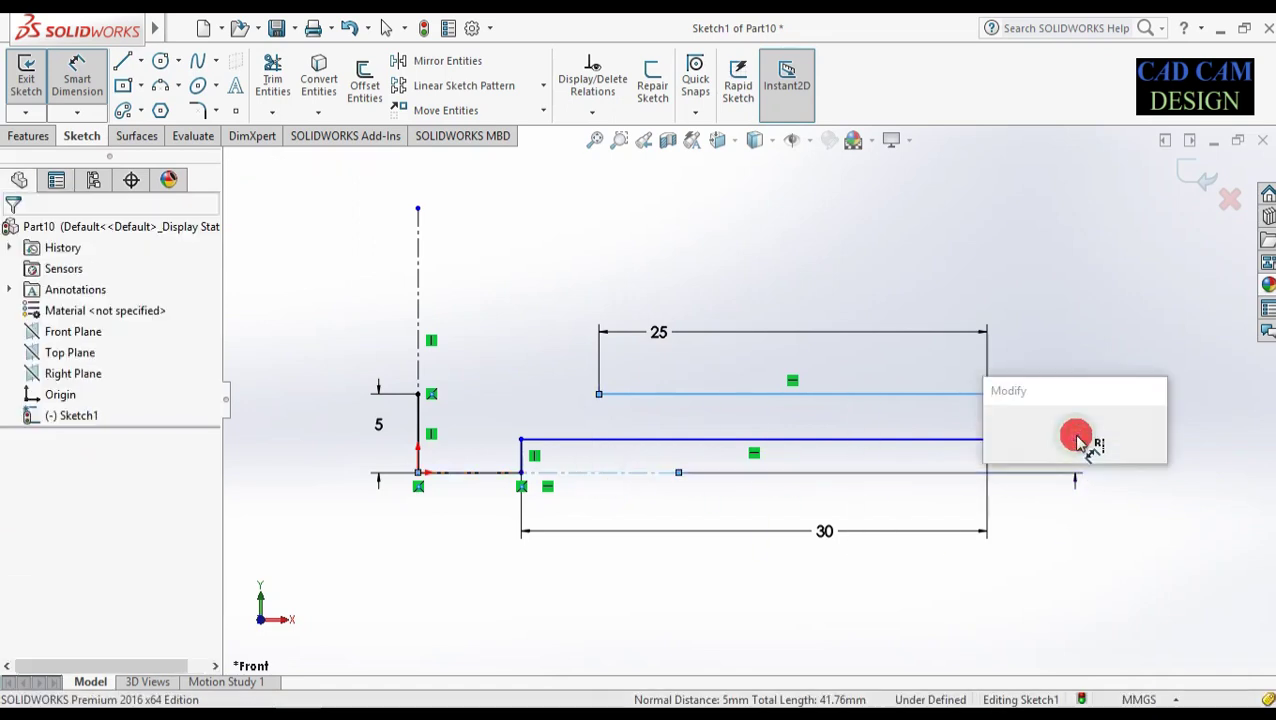
text(7.5)
key(Return)
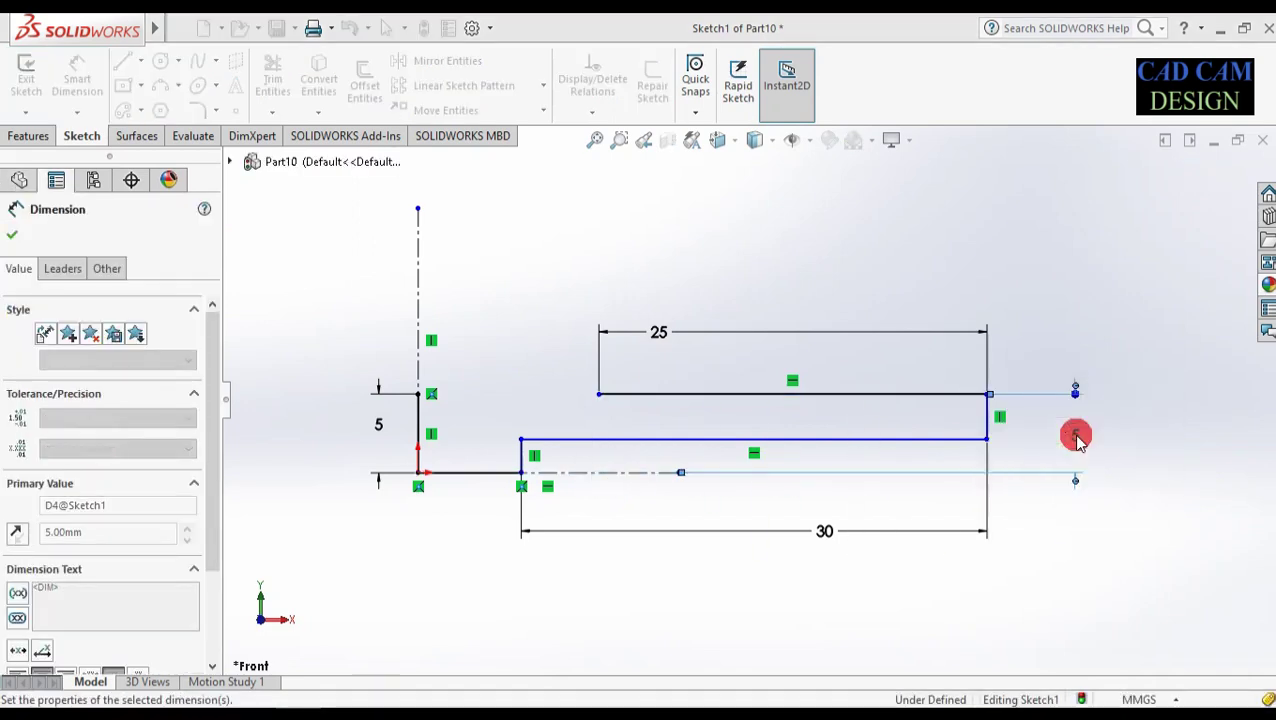
click(716, 440)
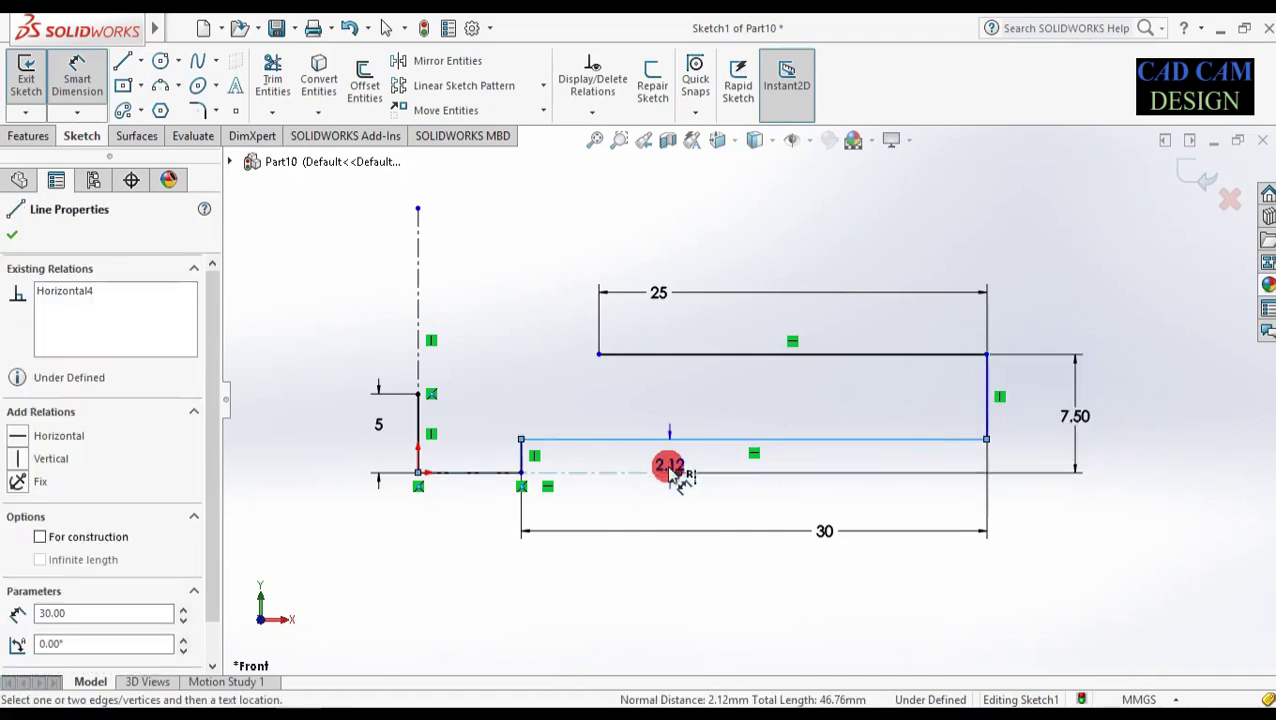
click(902, 471)
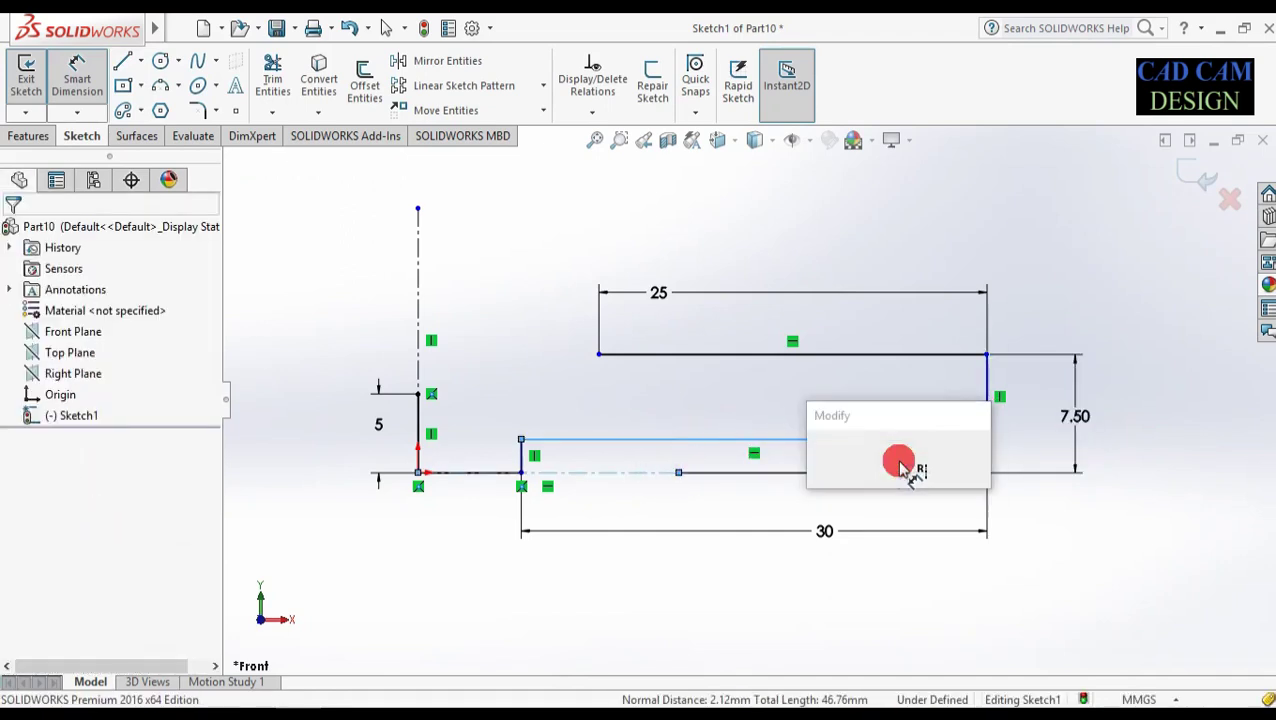
text(5)
key(Return)
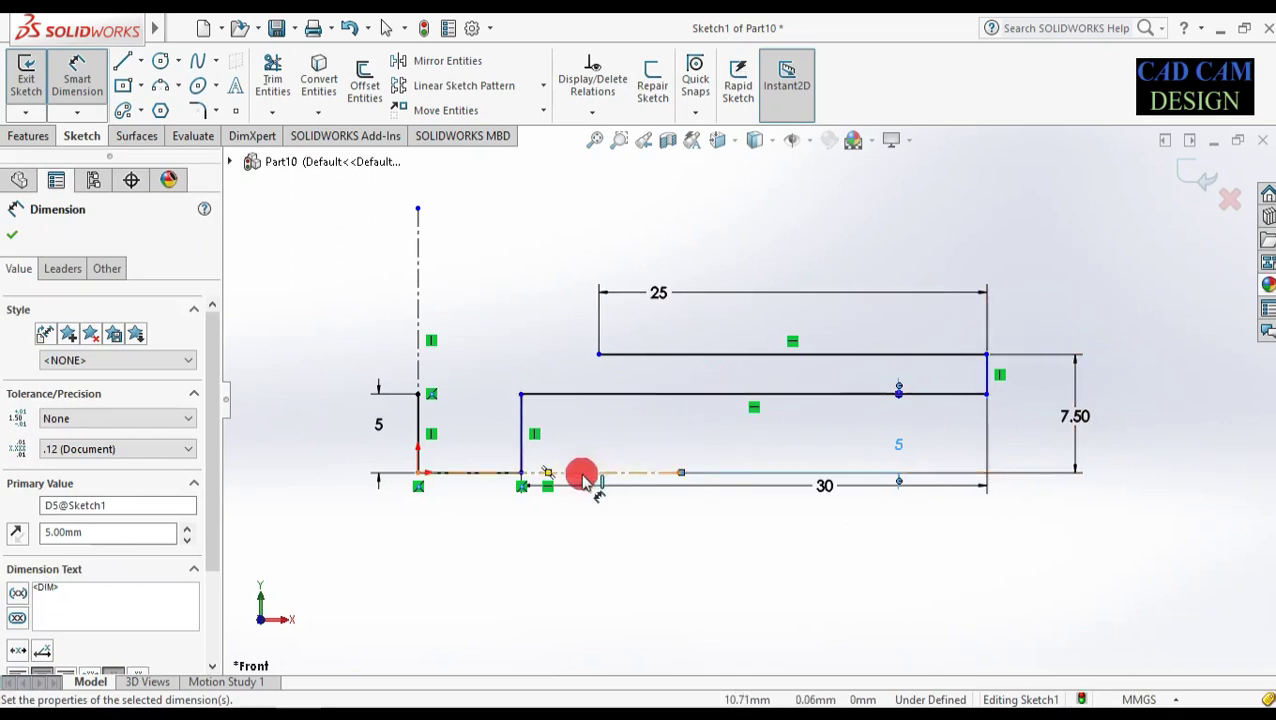
- Dimension the profile's horizontal line starting at the origin to 10 mm and end the dimensioning
click(490, 475)
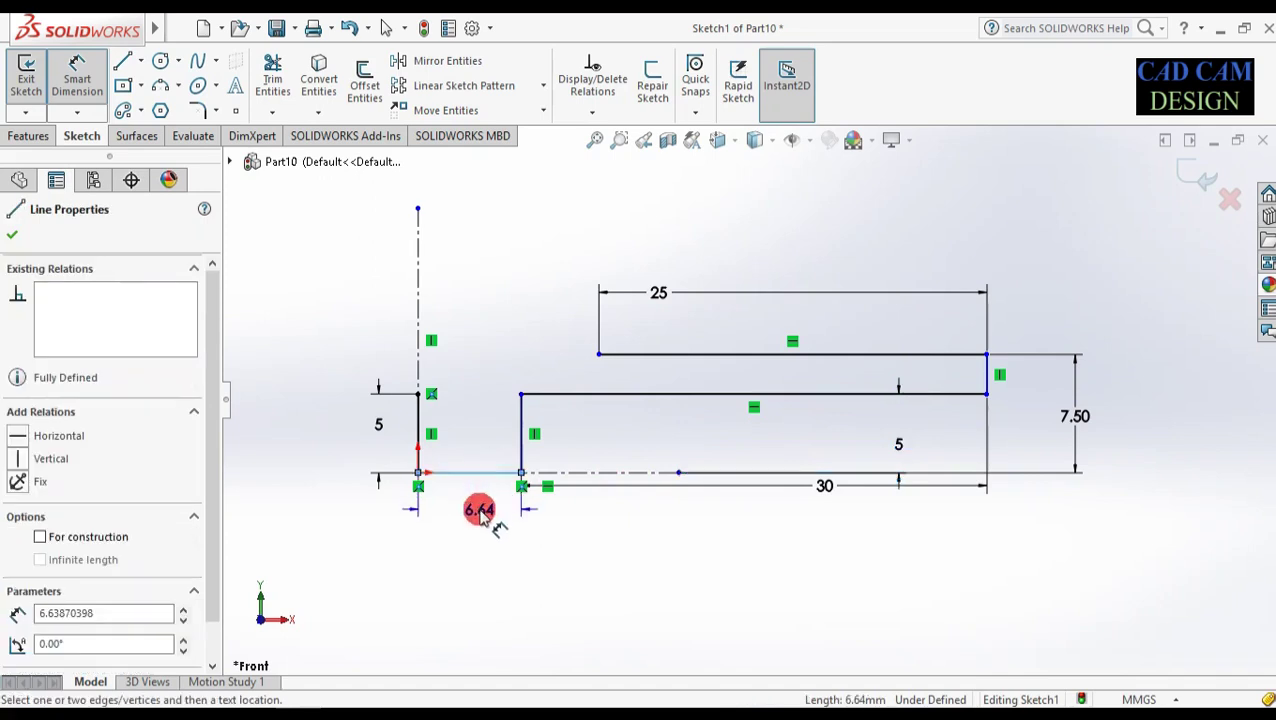
click(479, 512)
text(10)
key(Return)
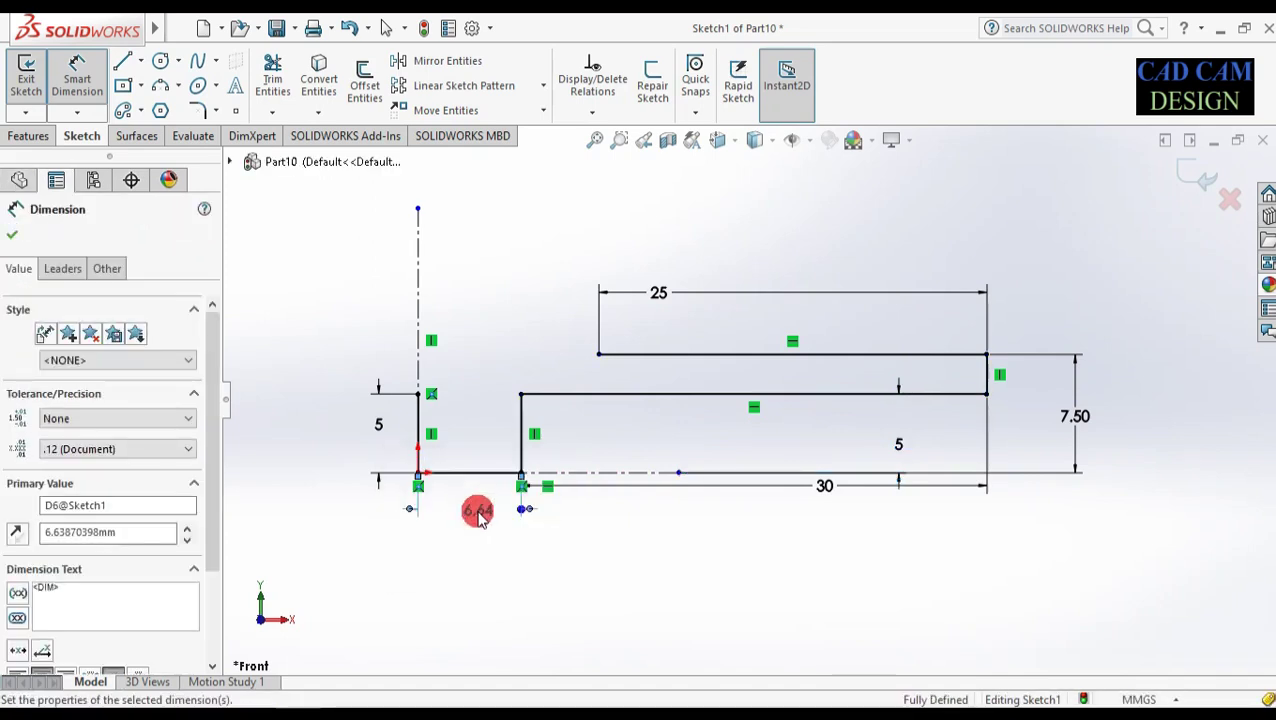
key(Escape)
key(Escape)
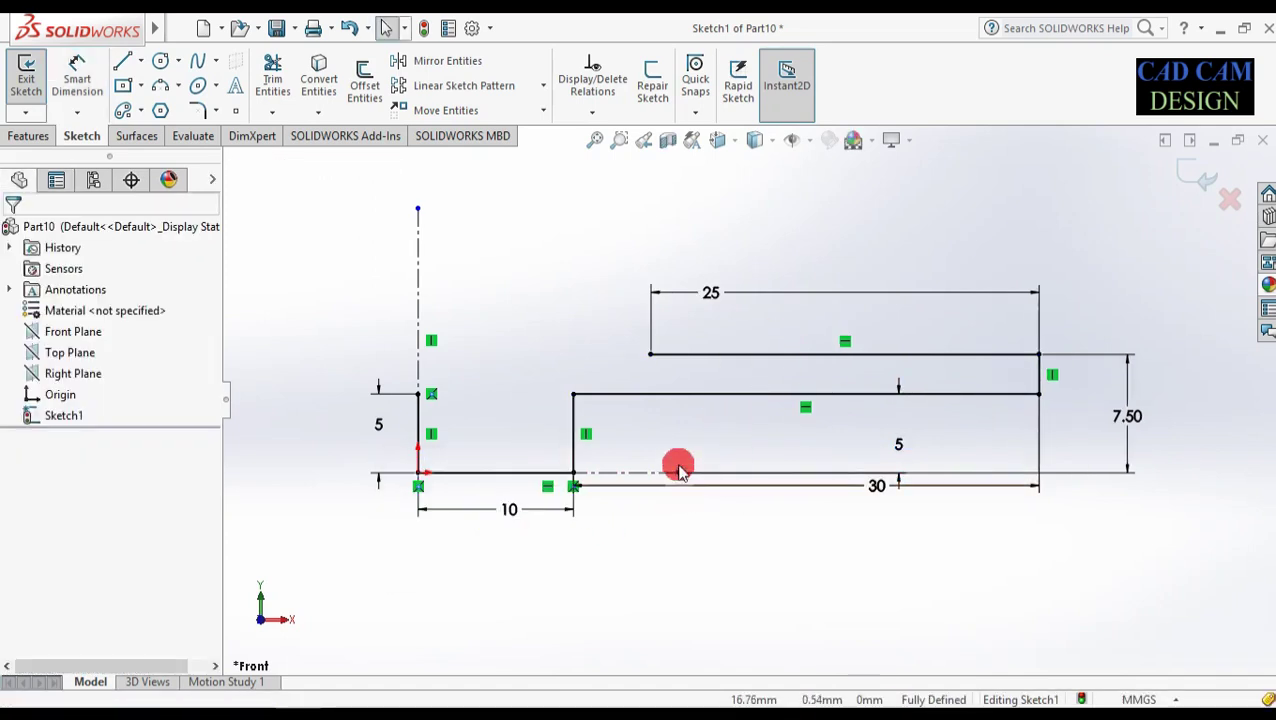
- Stretch the horizontal centerline past the far end of the profile to about 48 mm long
drag(678, 472, 1159, 495)
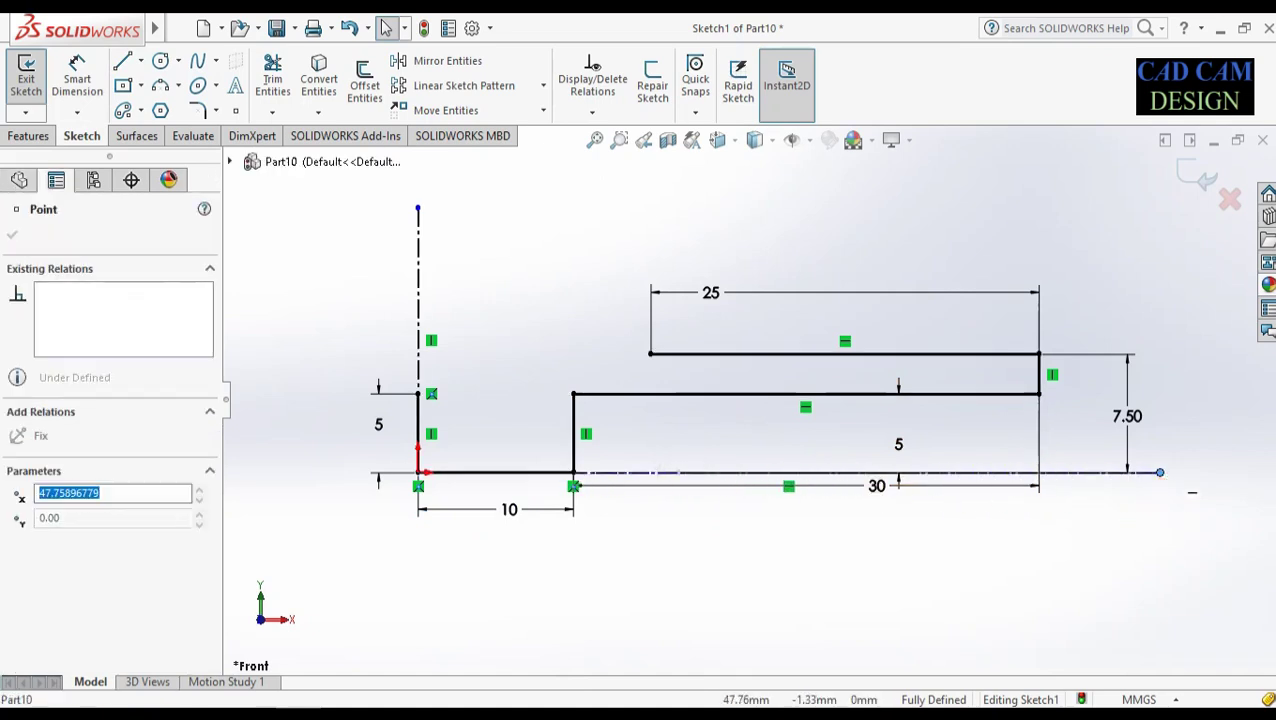
key(f)
scroll(838, 388, down, 2)
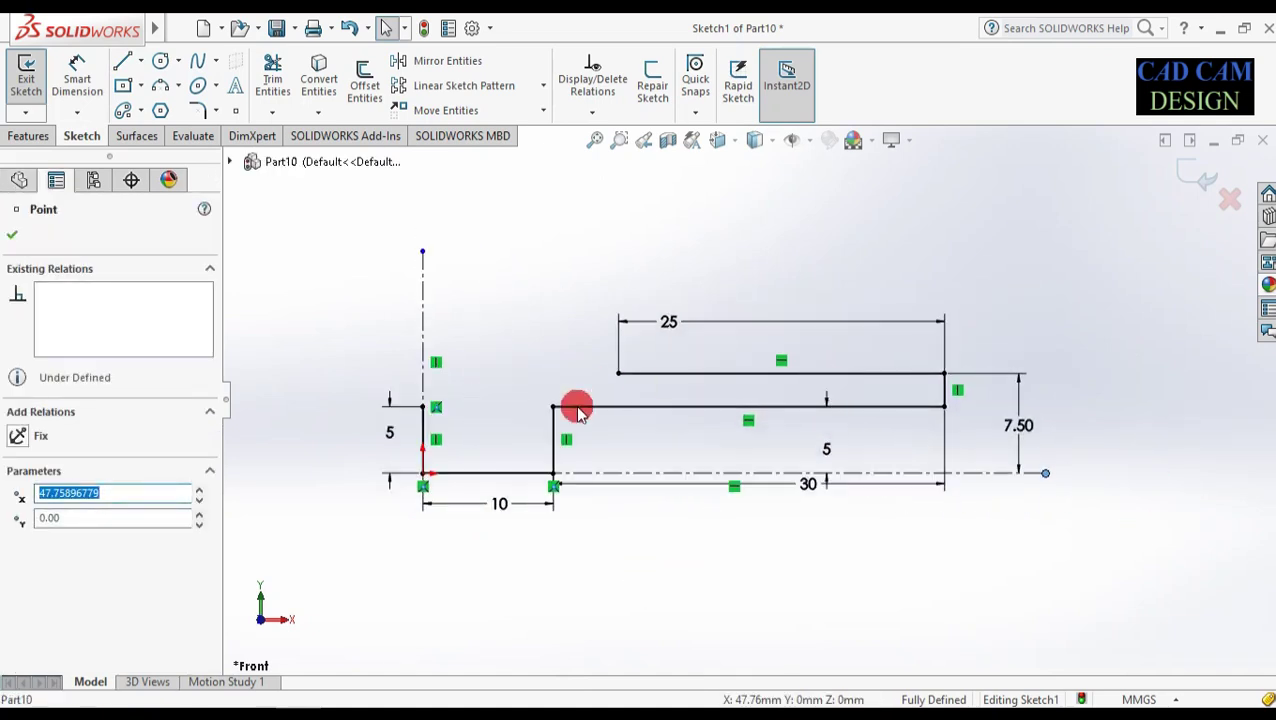
click(20, 235)
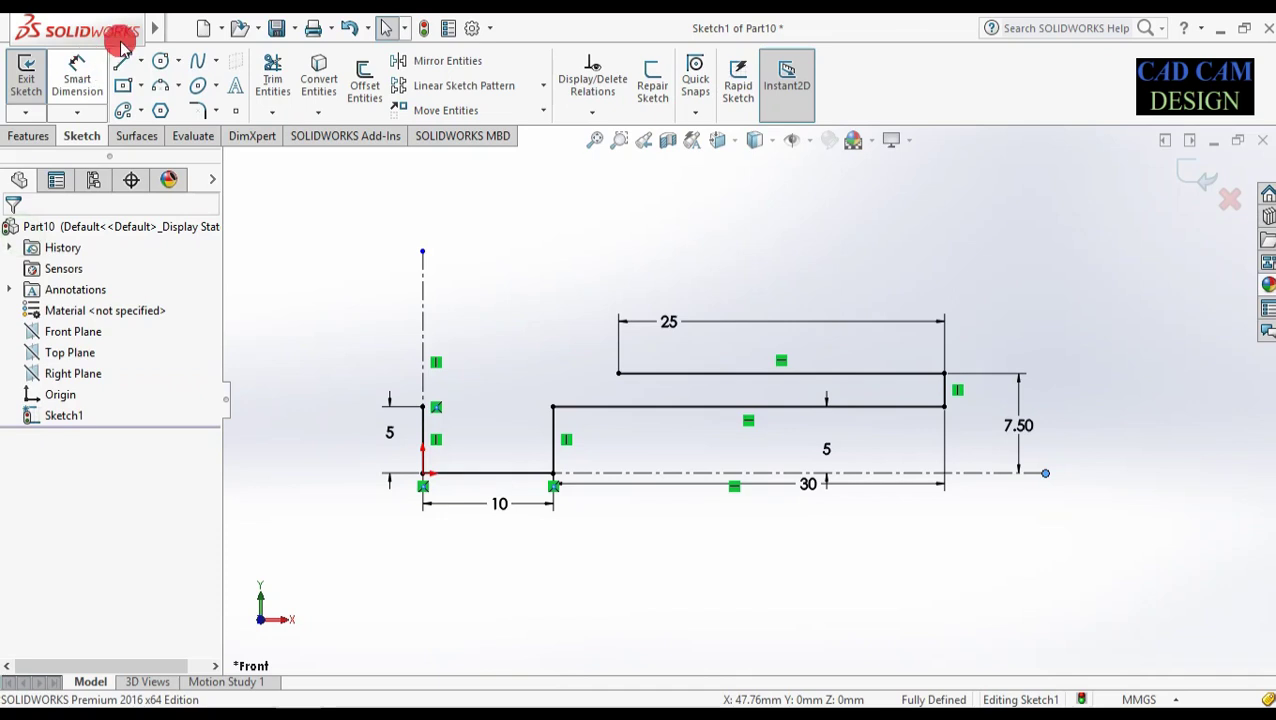
- Close the profile with a three-point arc of about 7.6 mm radius from the 5 mm line's upper end to the 25 mm line's open end
click(198, 109)
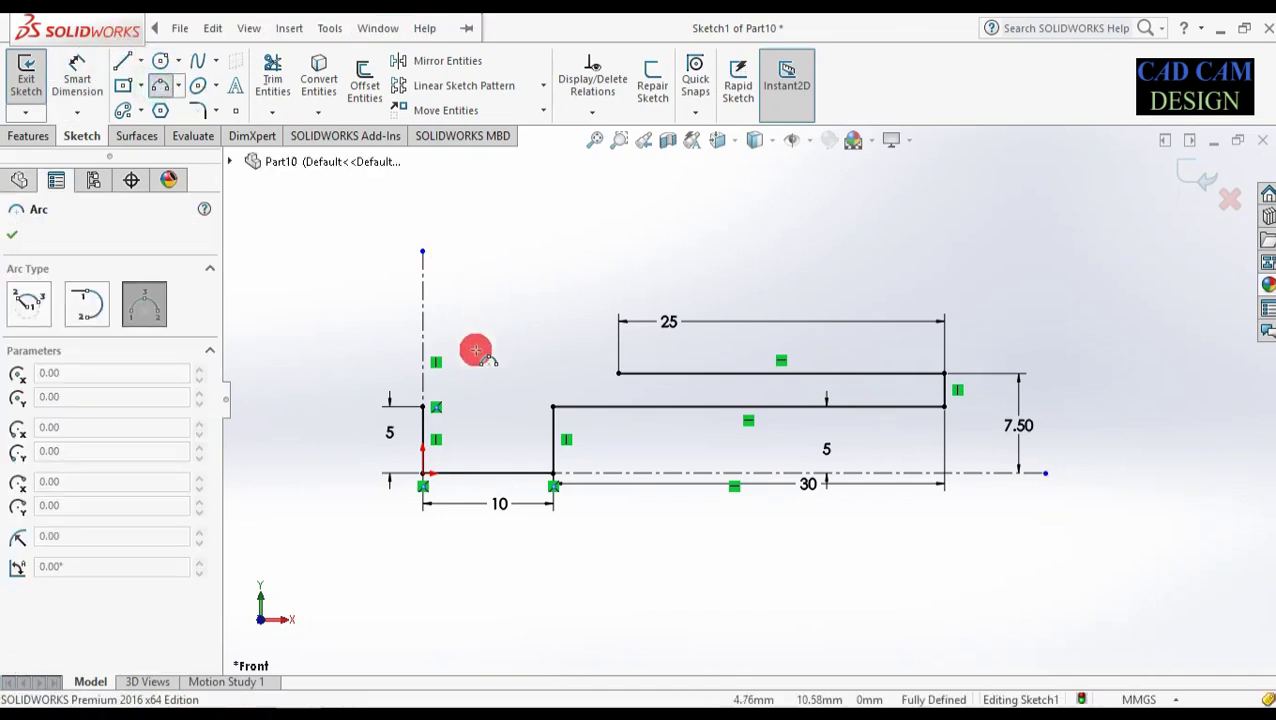
click(424, 407)
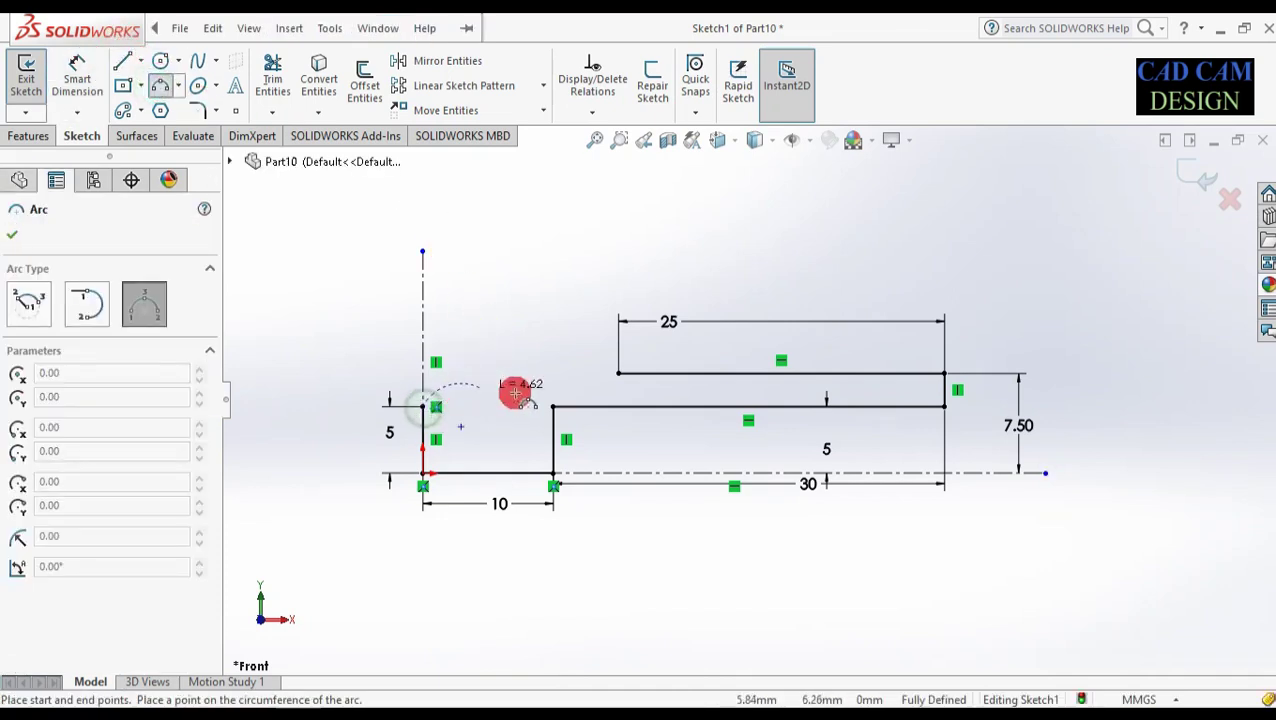
click(618, 373)
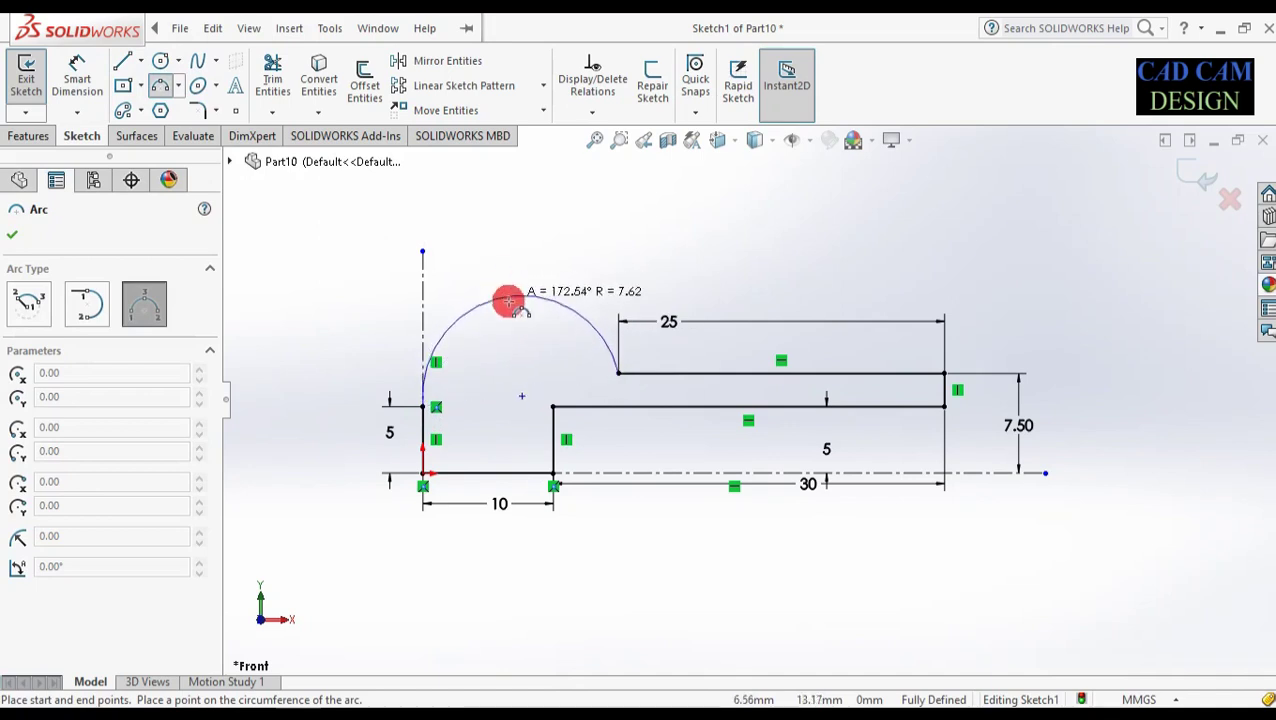
click(508, 296)
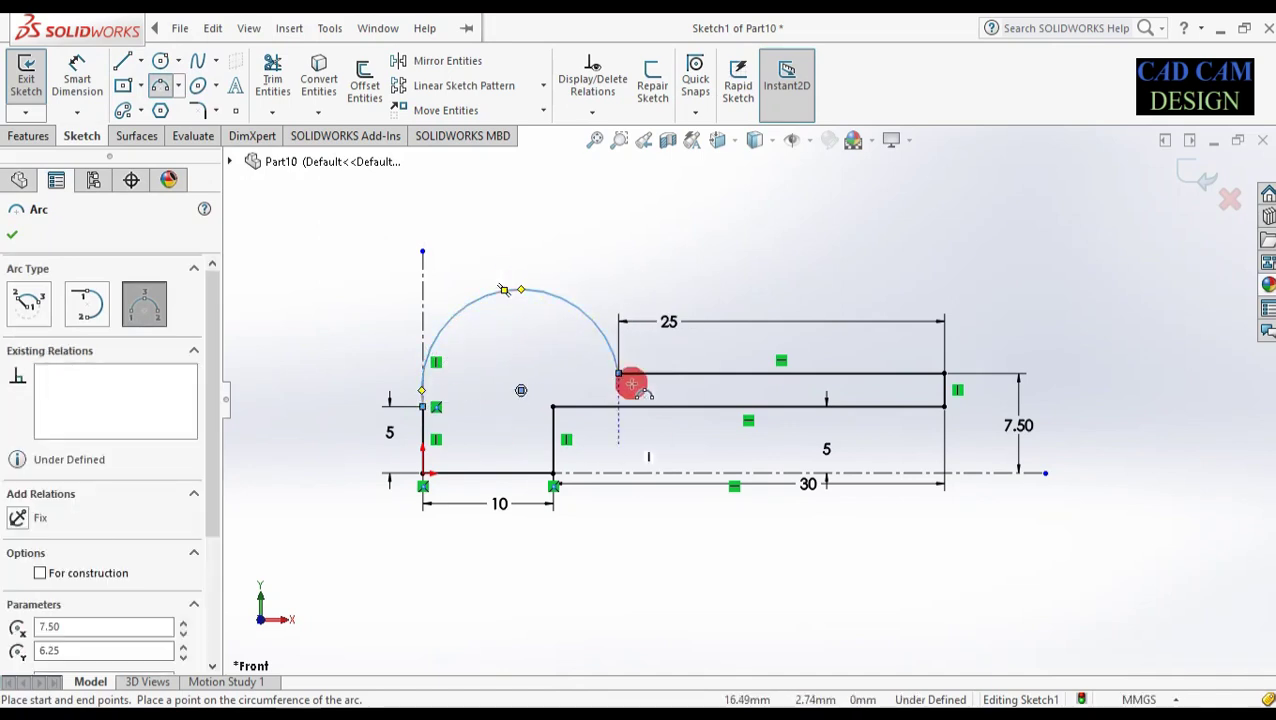
click(52, 237)
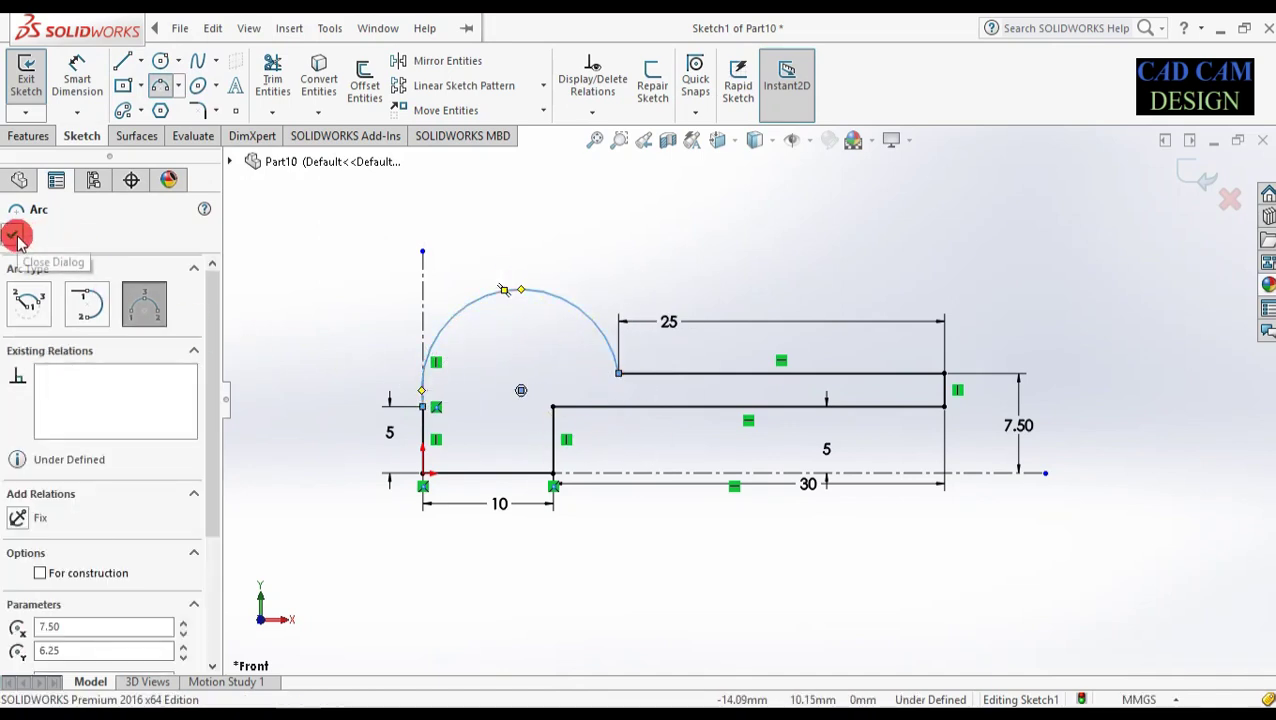
click(16, 236)
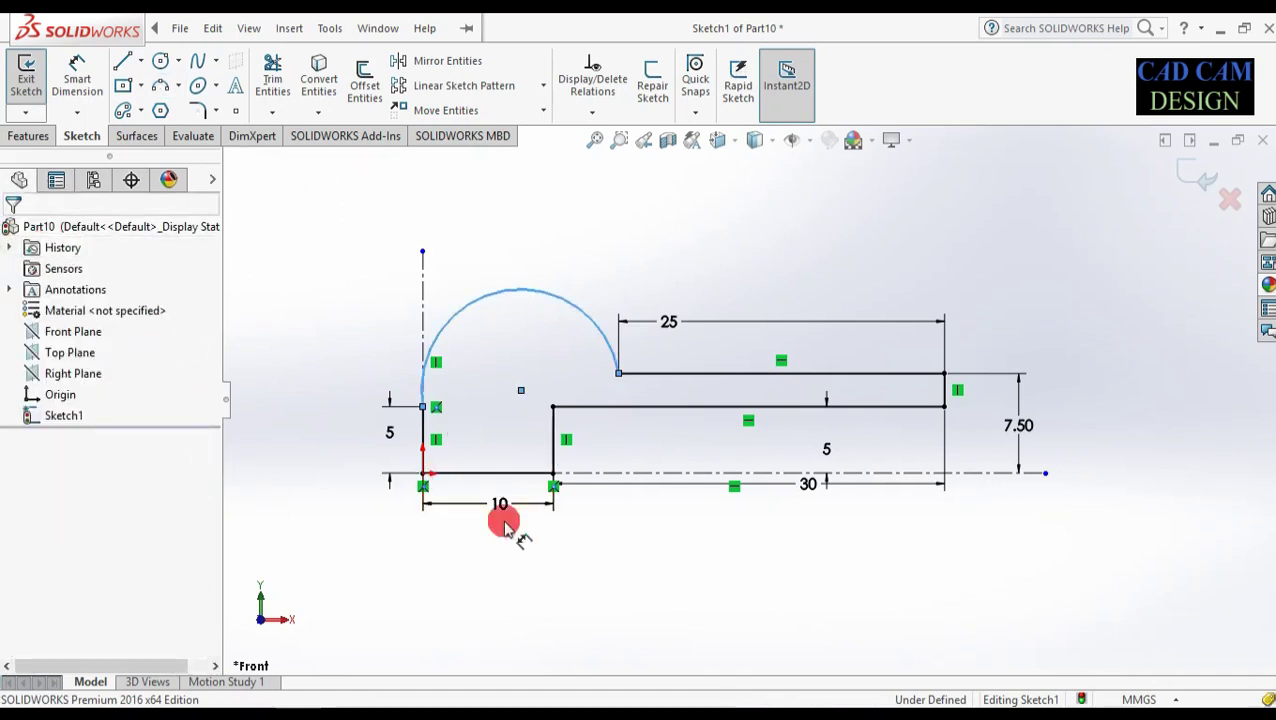
- Revolve the closed profile 360° around the horizontal centerline into a solid
click(677, 315)
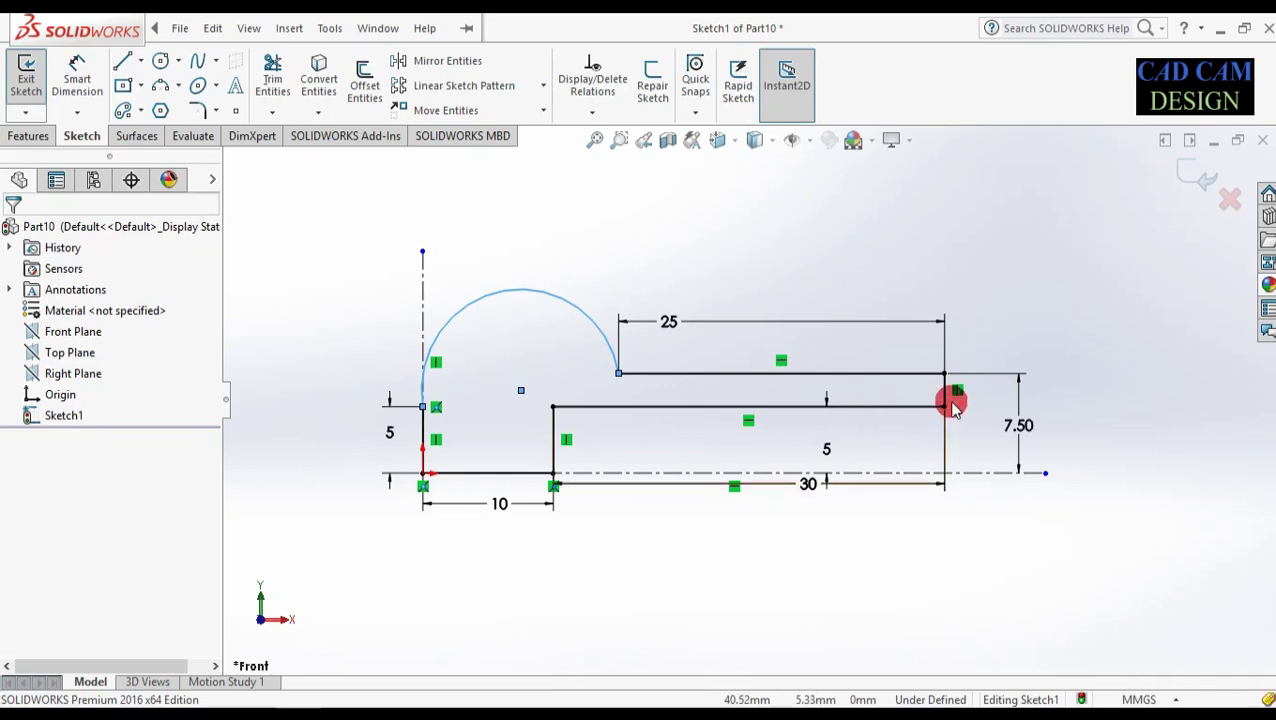
click(265, 292)
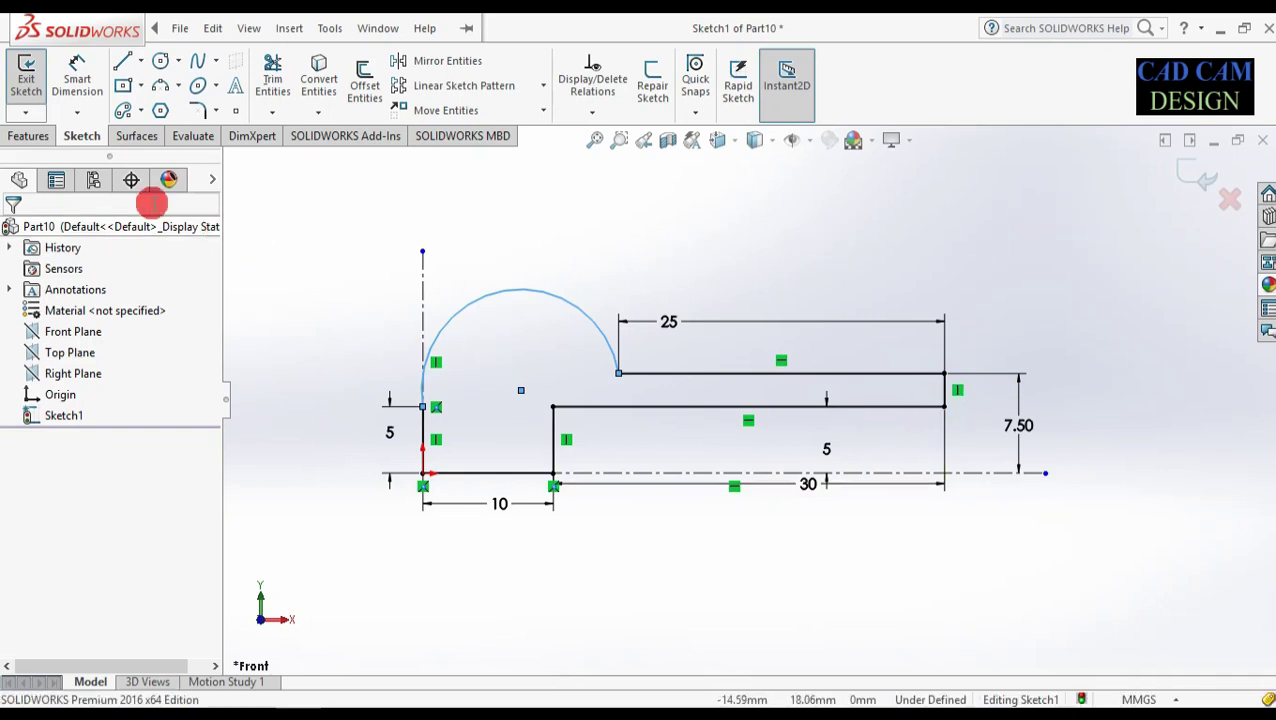
click(22, 141)
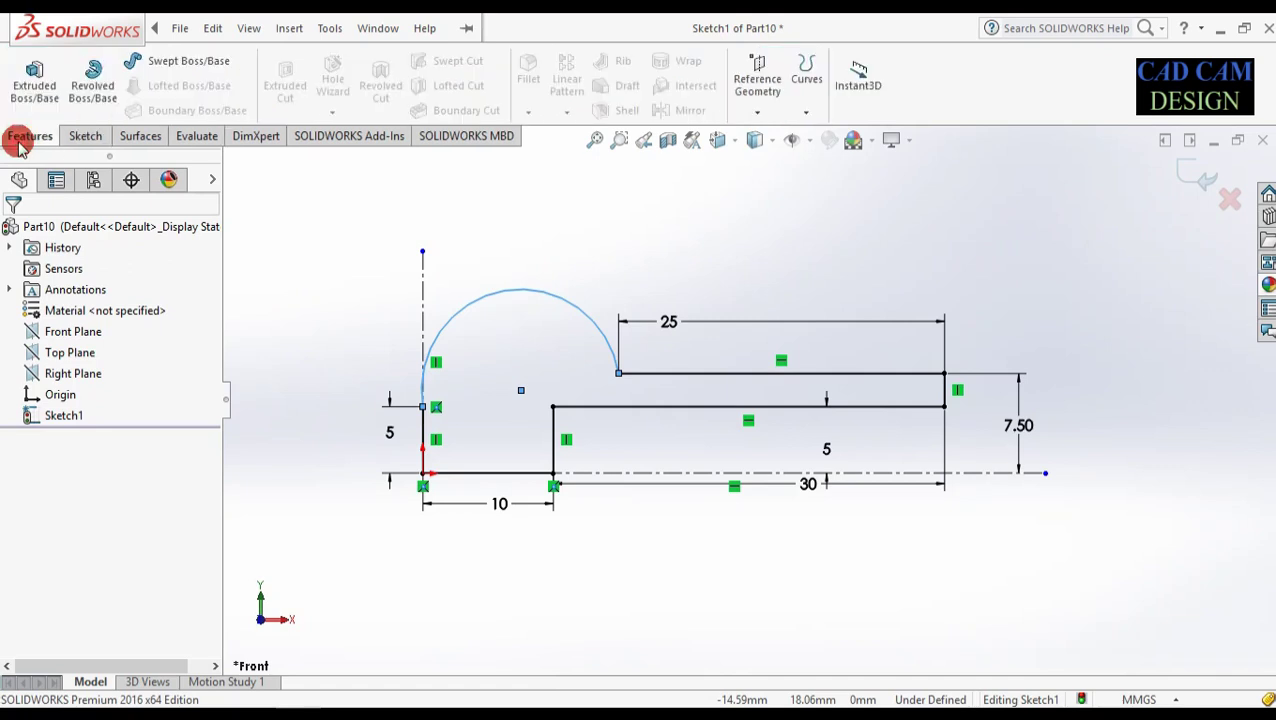
click(96, 78)
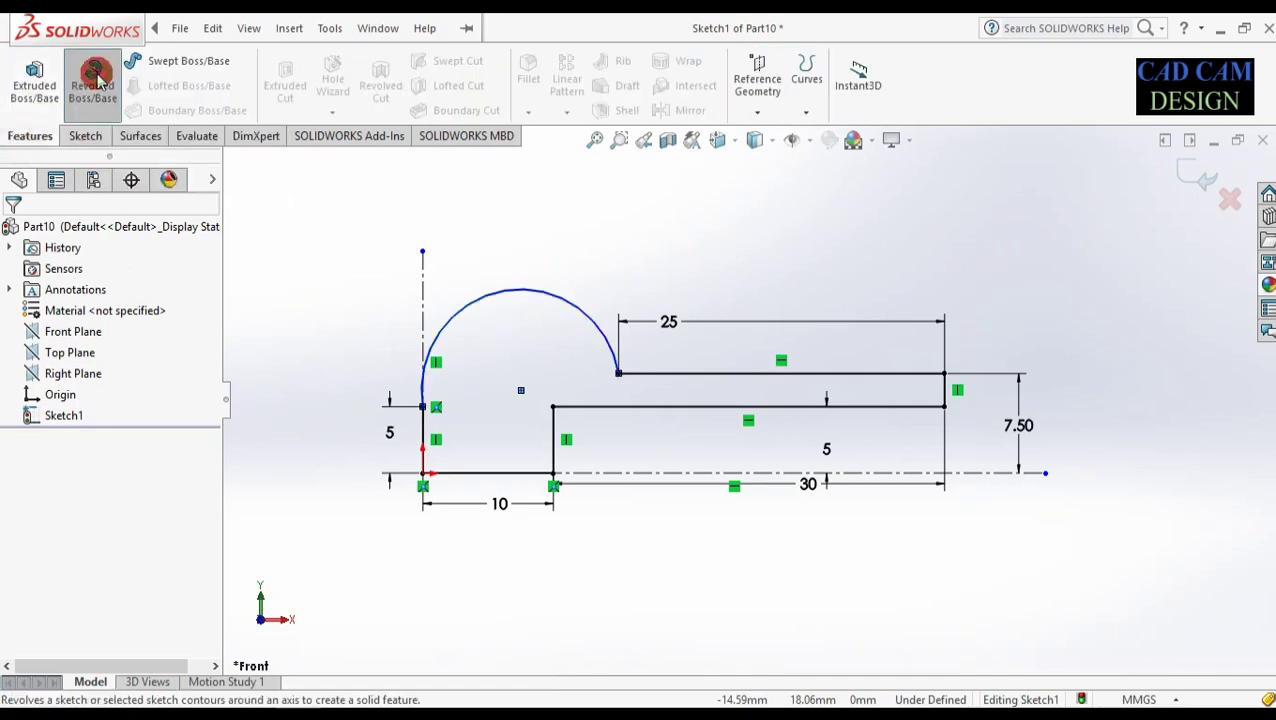
click(741, 477)
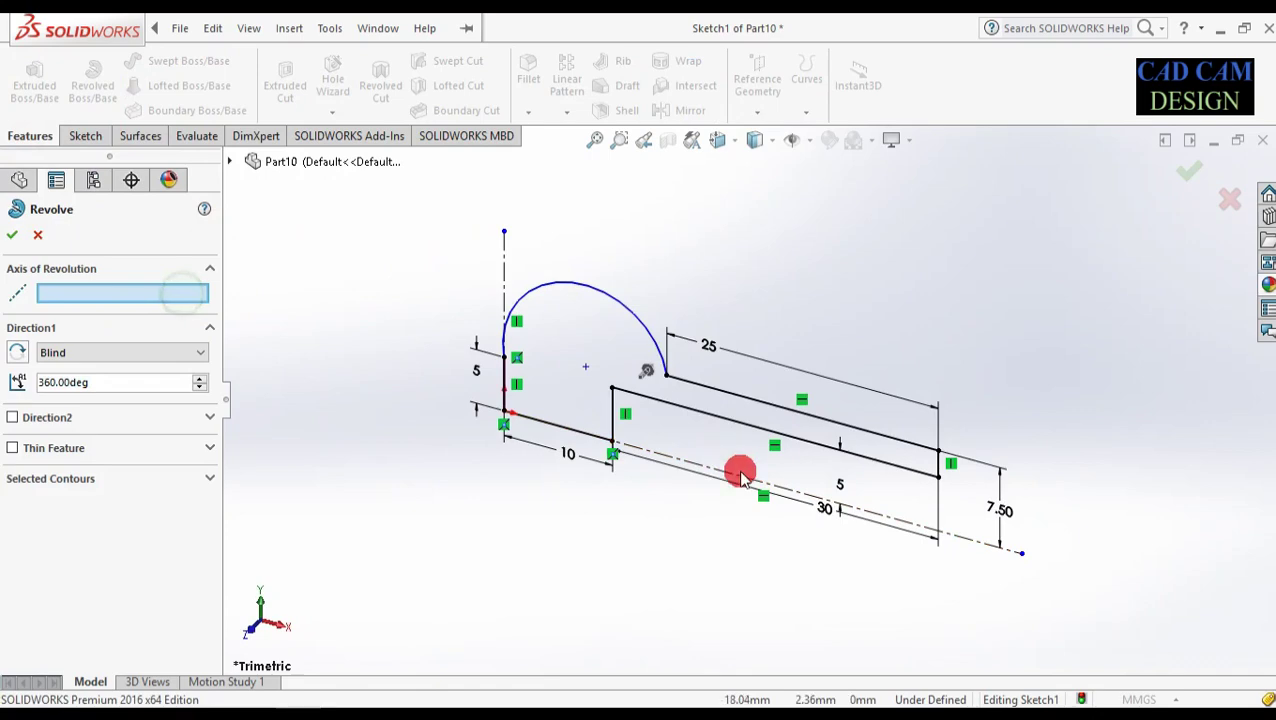
mouse_move(997, 575)
middle_down()
mouse_move(1040, 427)
mouse_move(960, 402)
mouse_move(1016, 390)
mouse_move(1162, 236)
middle_up()
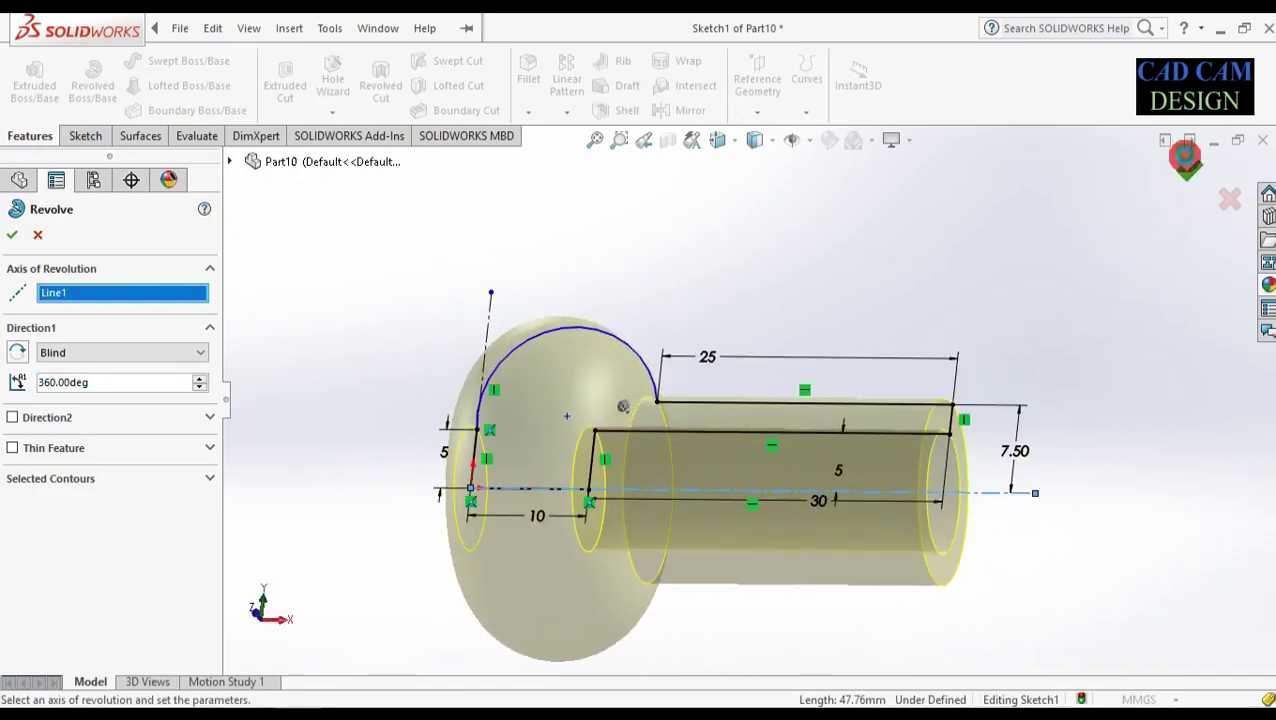
click(1186, 160)
- Chamfer the bore's inner edge at the open end of the shank with a 1 mm distance at 45°
middle_drag(1040, 420, 559, 147)
click(529, 113)
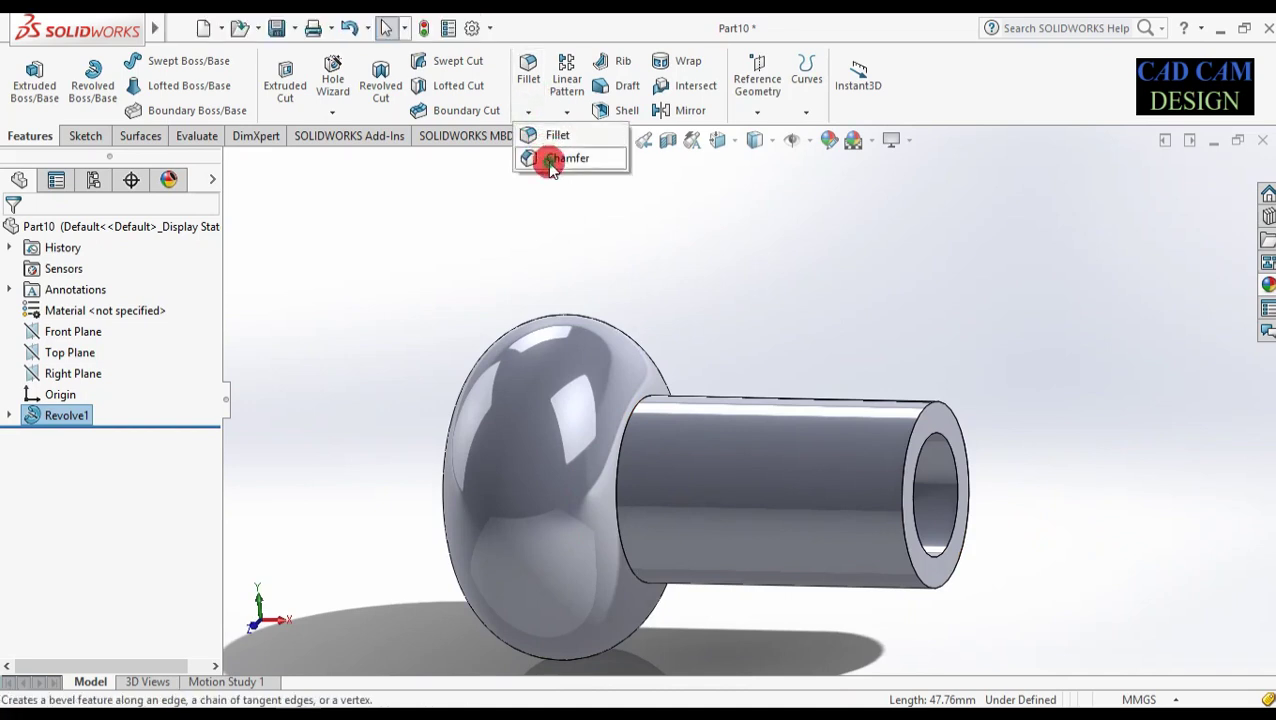
click(545, 158)
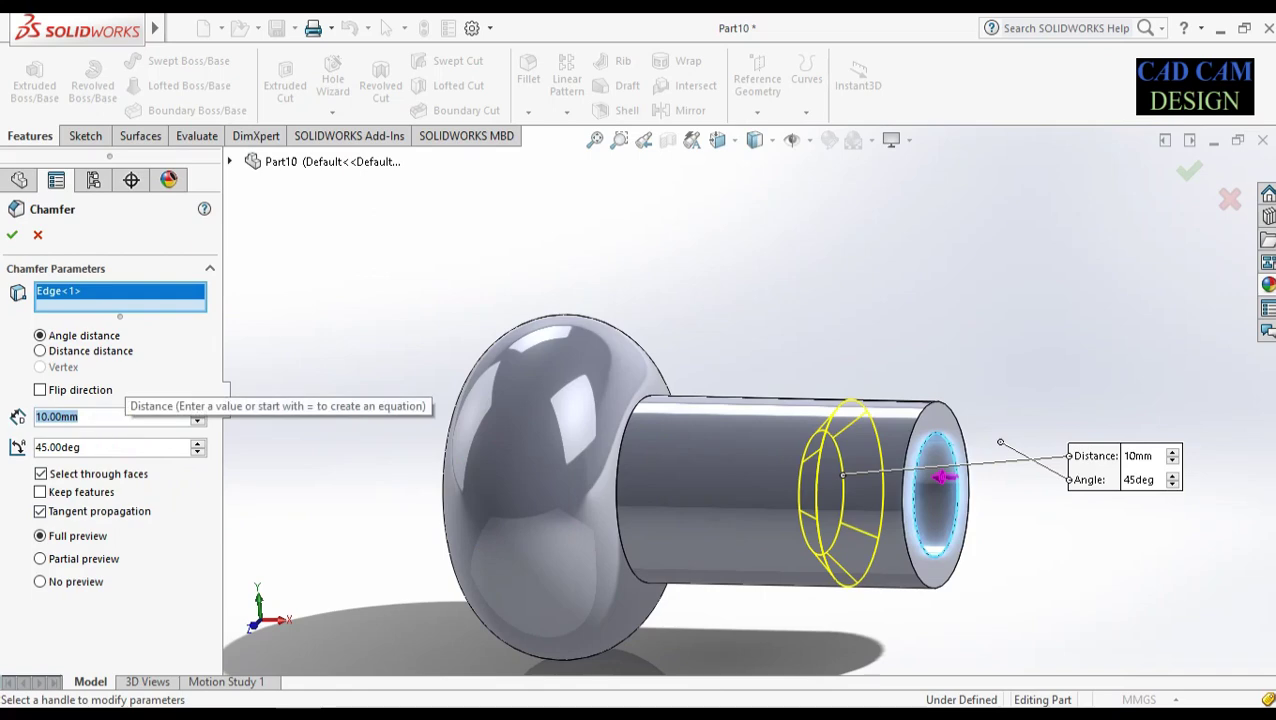
text(1)
click(70, 405)
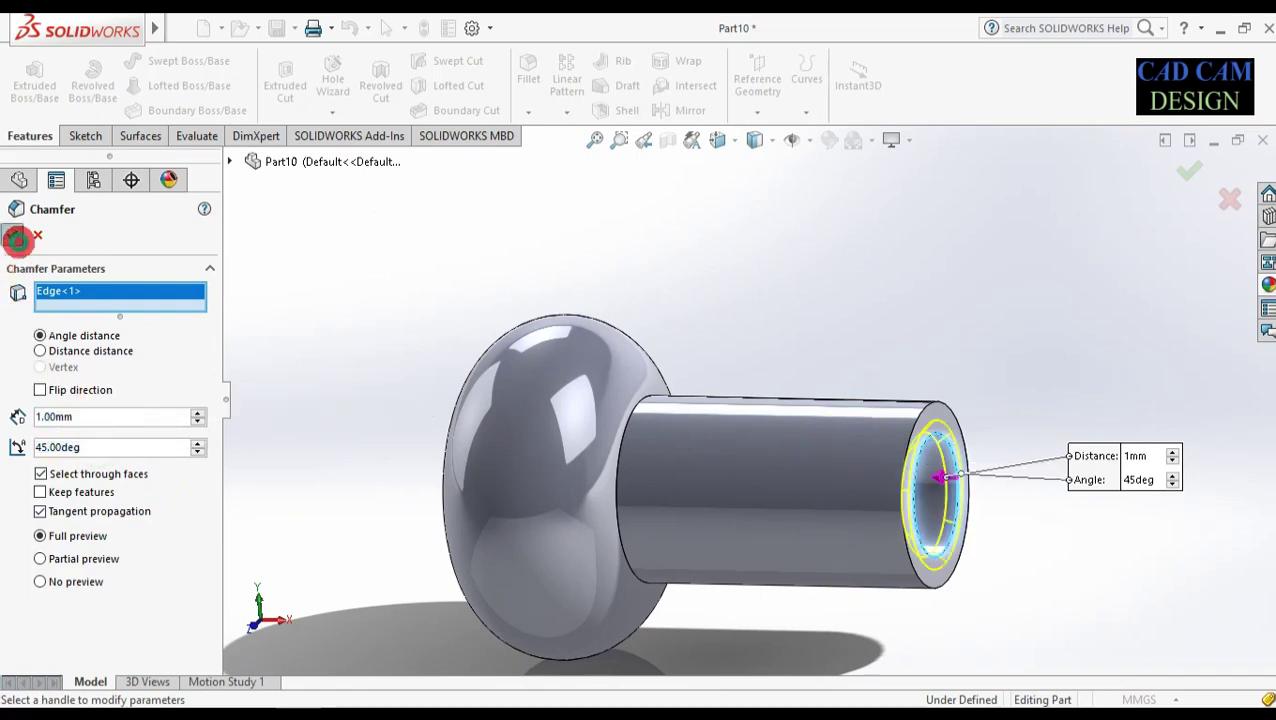
click(15, 237)
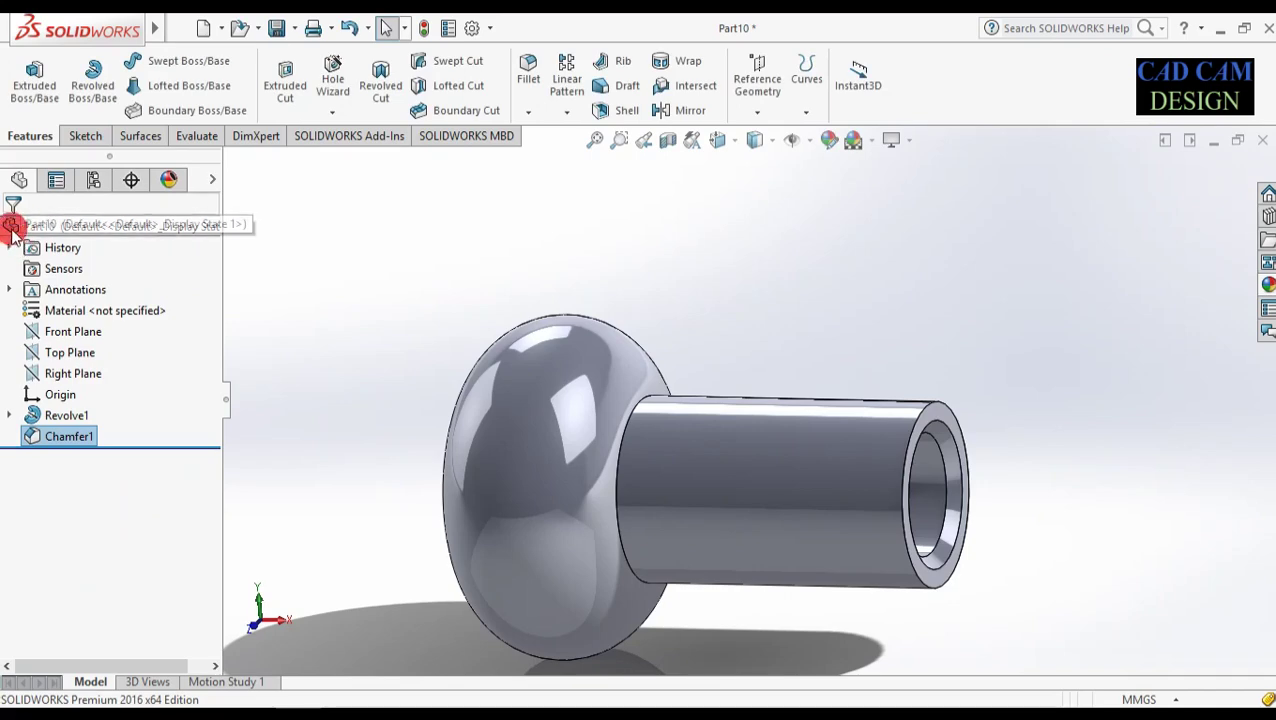
- Switch the model's display style to wireframe
click(762, 140)
click(757, 272)
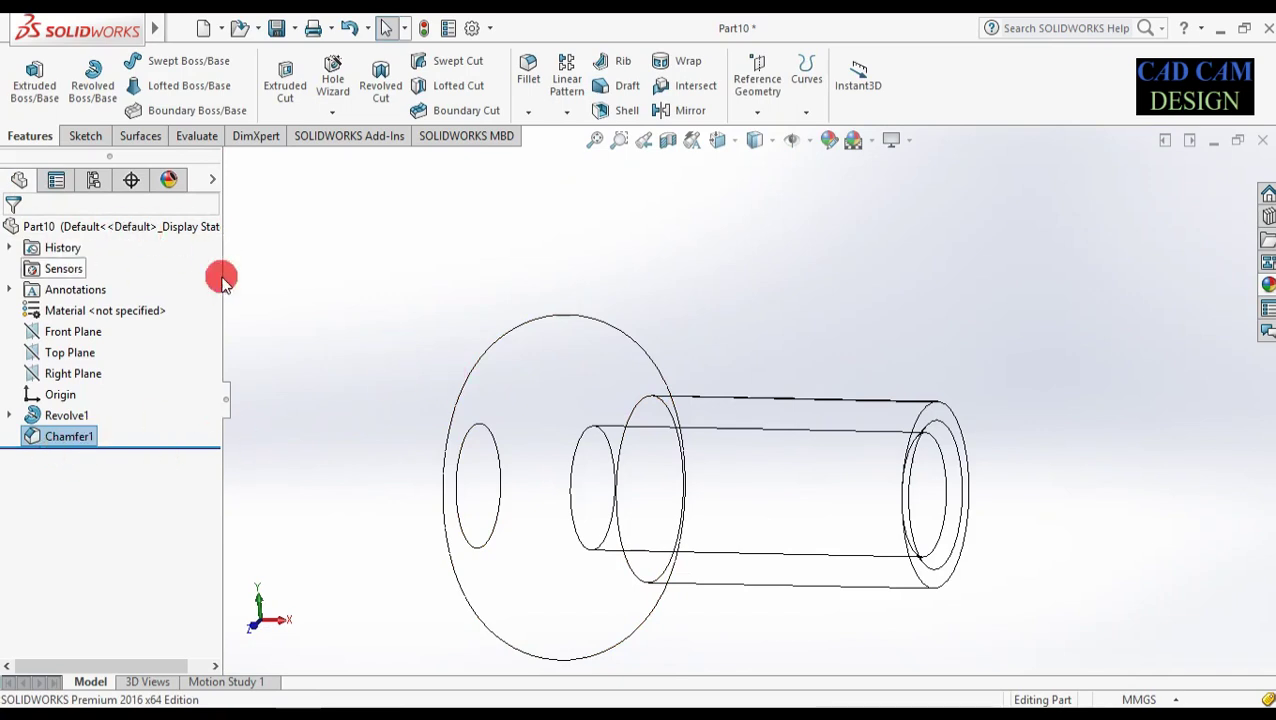
click(74, 136)
click(38, 84)
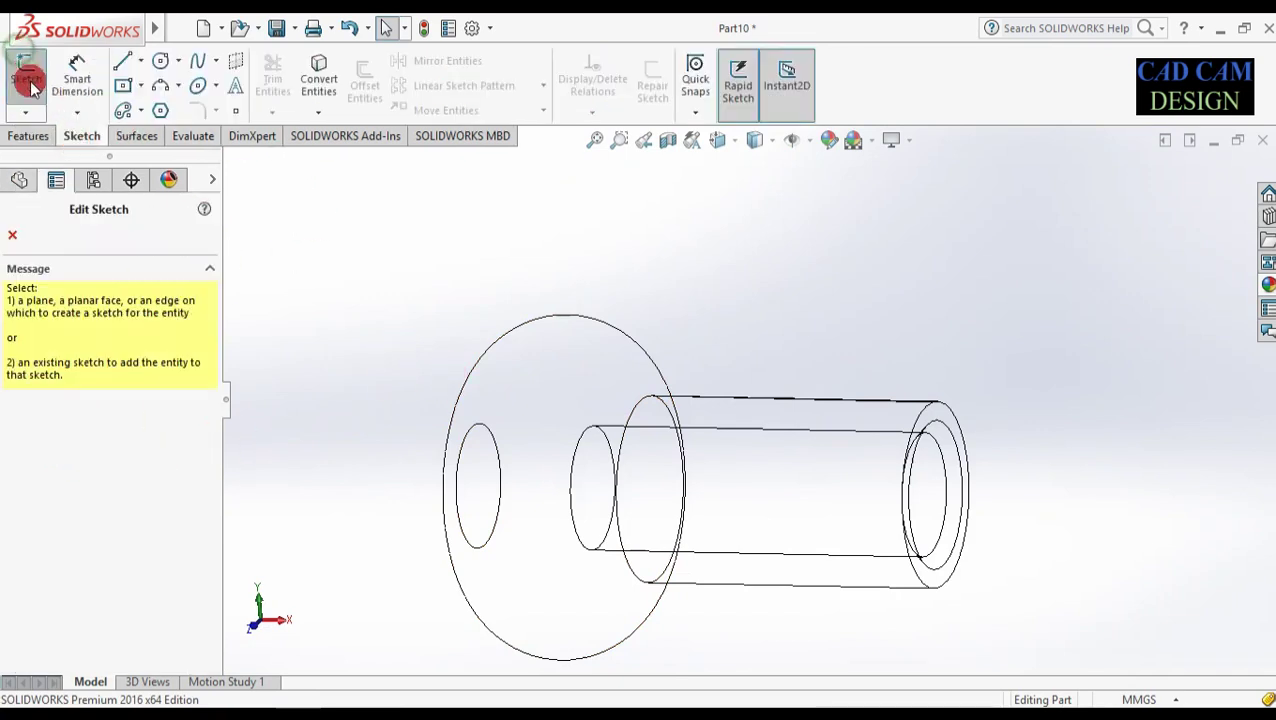
click(238, 174)
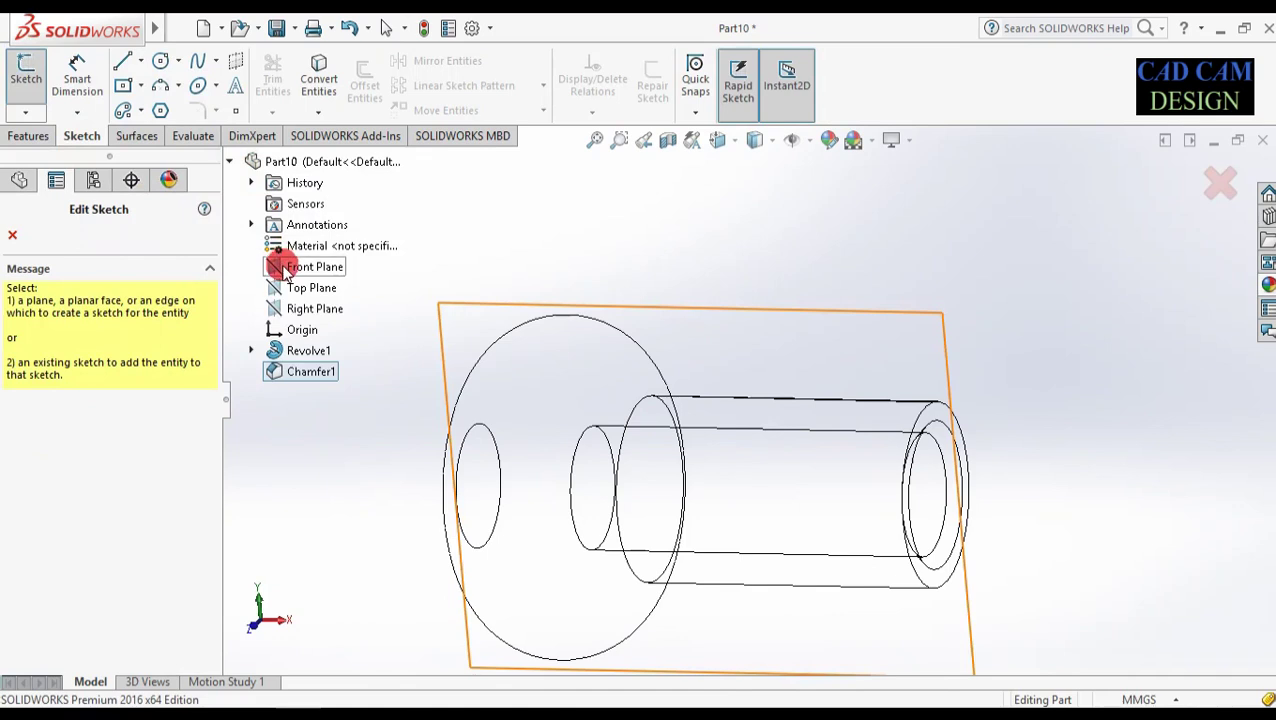
click(287, 270)
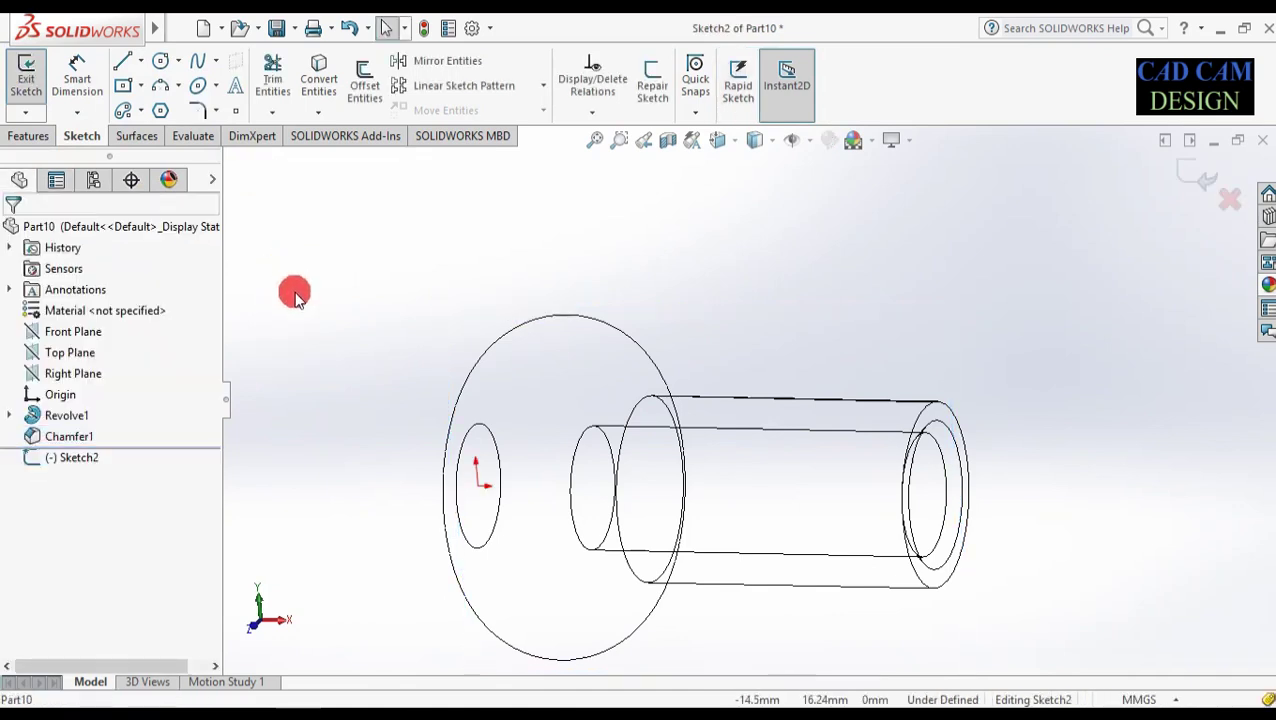
right_click(80, 470)
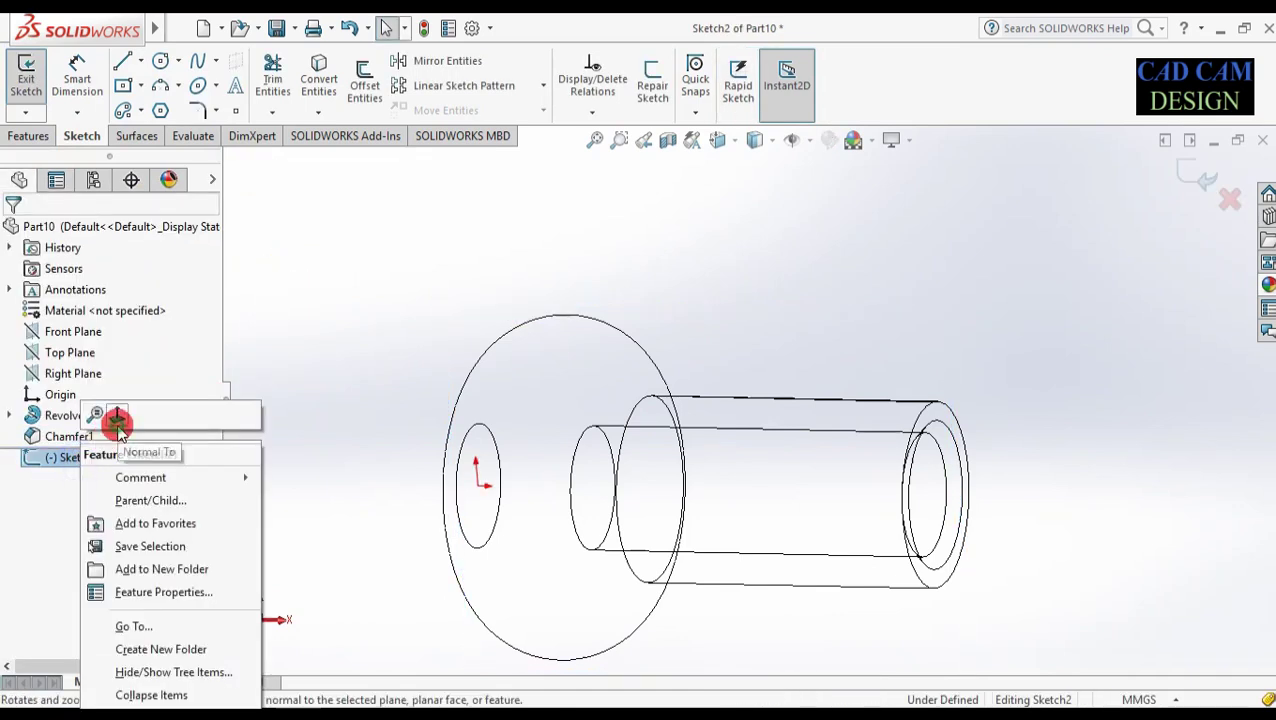
click(103, 420)
scroll(1055, 328, down, 3)
scroll(1000, 360, up, 5)
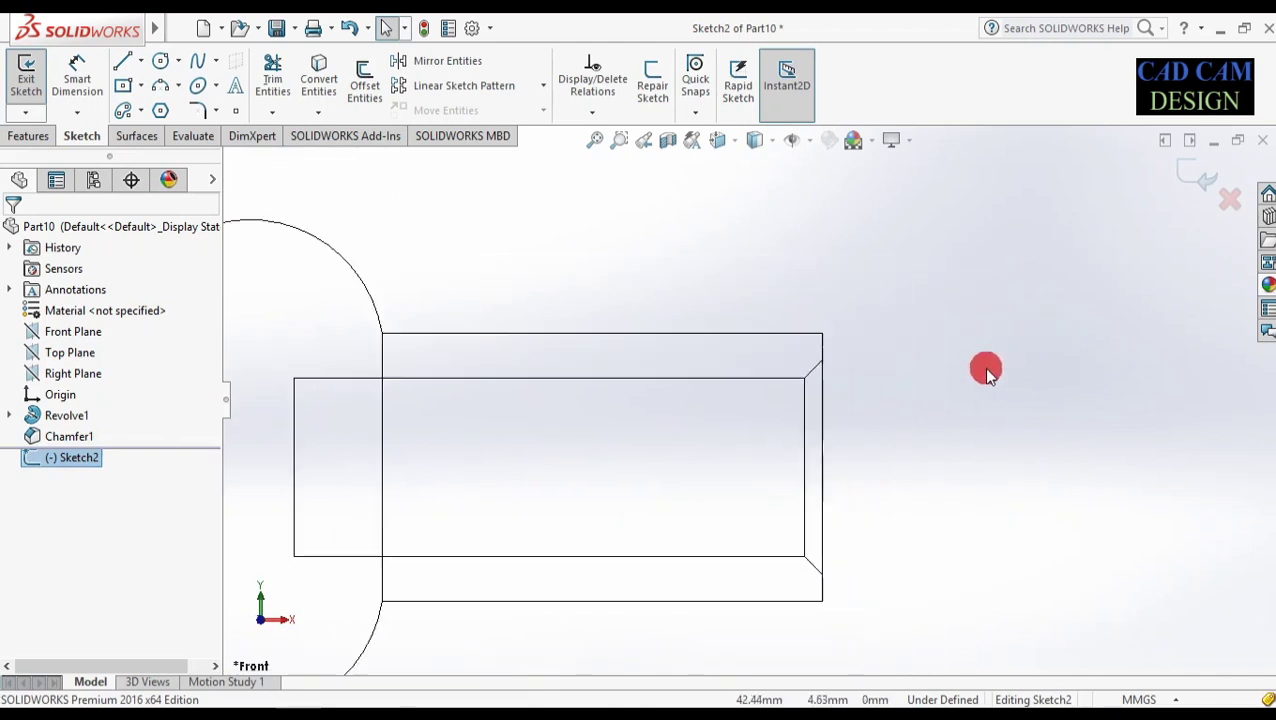
scroll(776, 381, down, 3)
scroll(776, 381, up, 4)
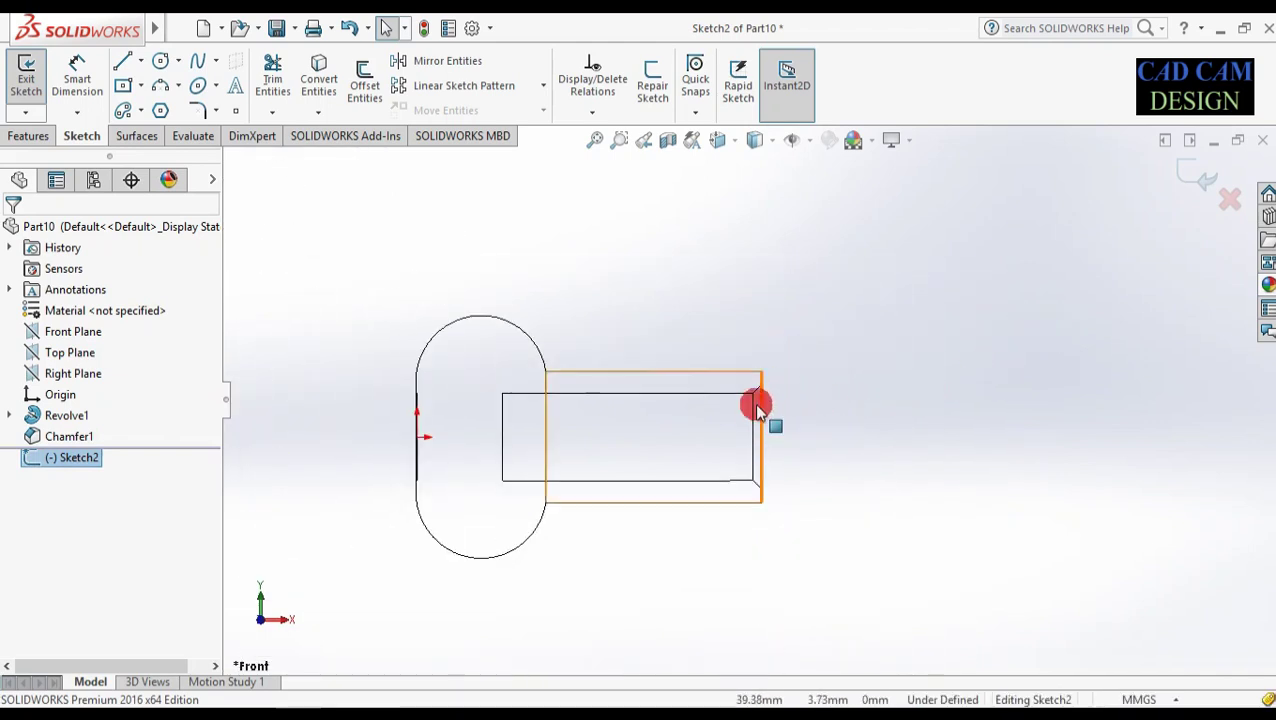
scroll(770, 420, down, 3)
click(1228, 199)
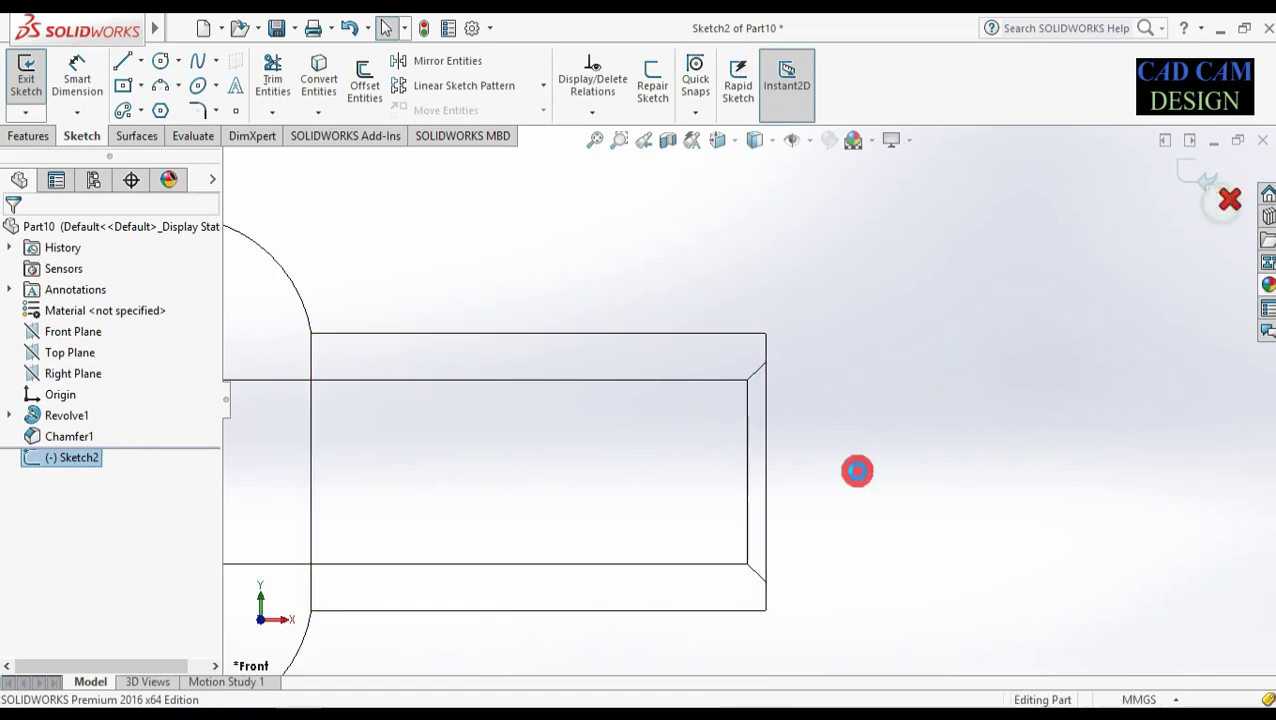
- Switch the model's display style back to shaded with edges and turn the shank's open end into view
click(775, 150)
click(758, 261)
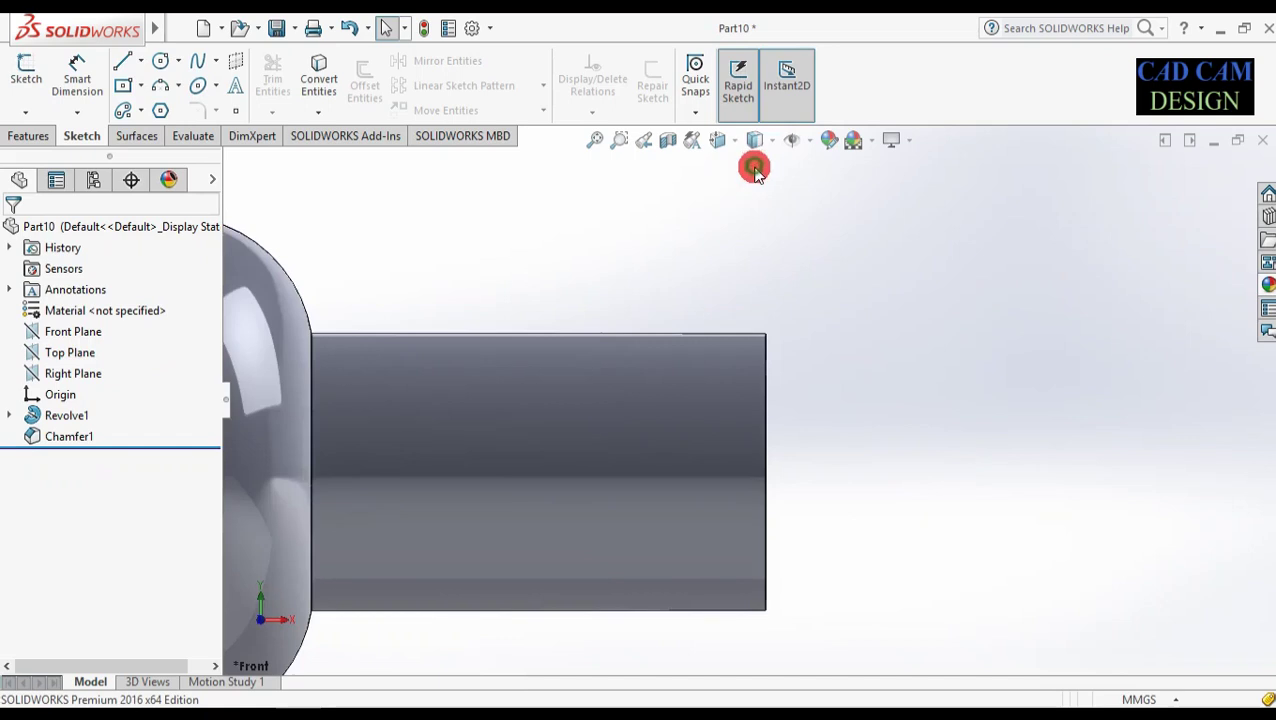
mouse_move(815, 335)
middle_down()
mouse_move(794, 343)
mouse_move(424, 220)
middle_up()
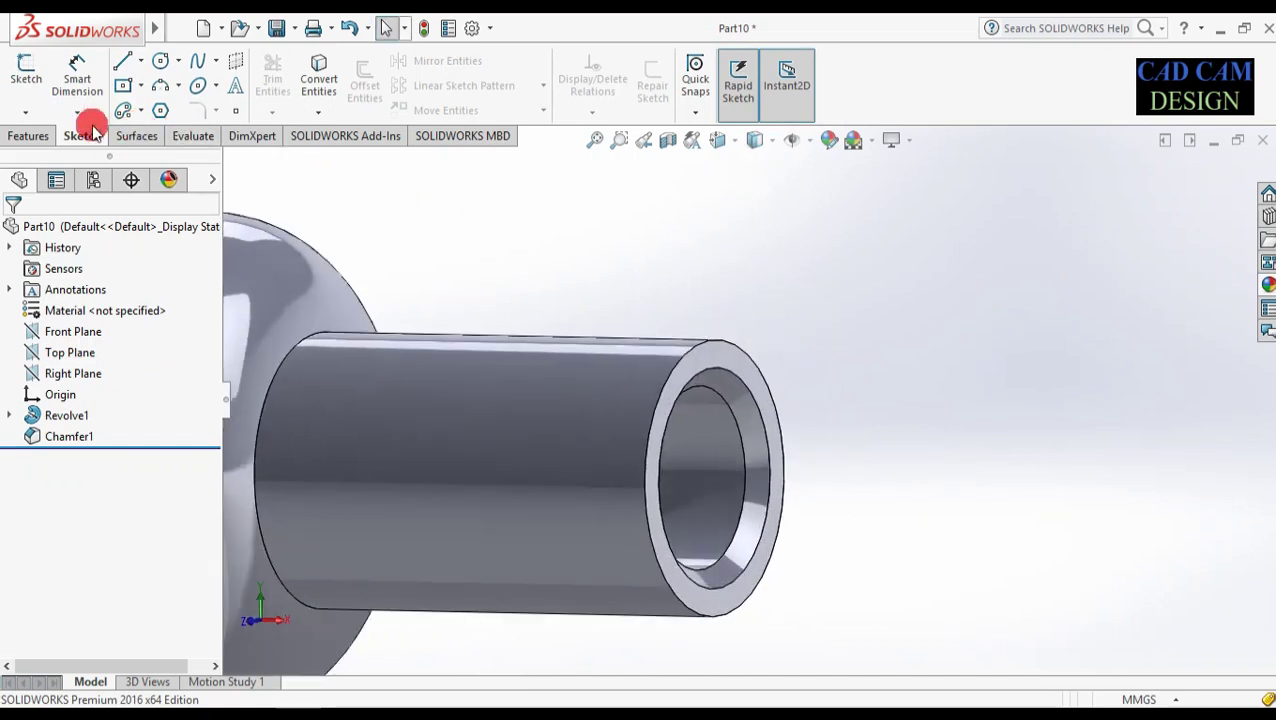
- Start a helix on the shank's open end face and convert the bore's 10 mm circular edge into its base circle
click(30, 136)
click(810, 115)
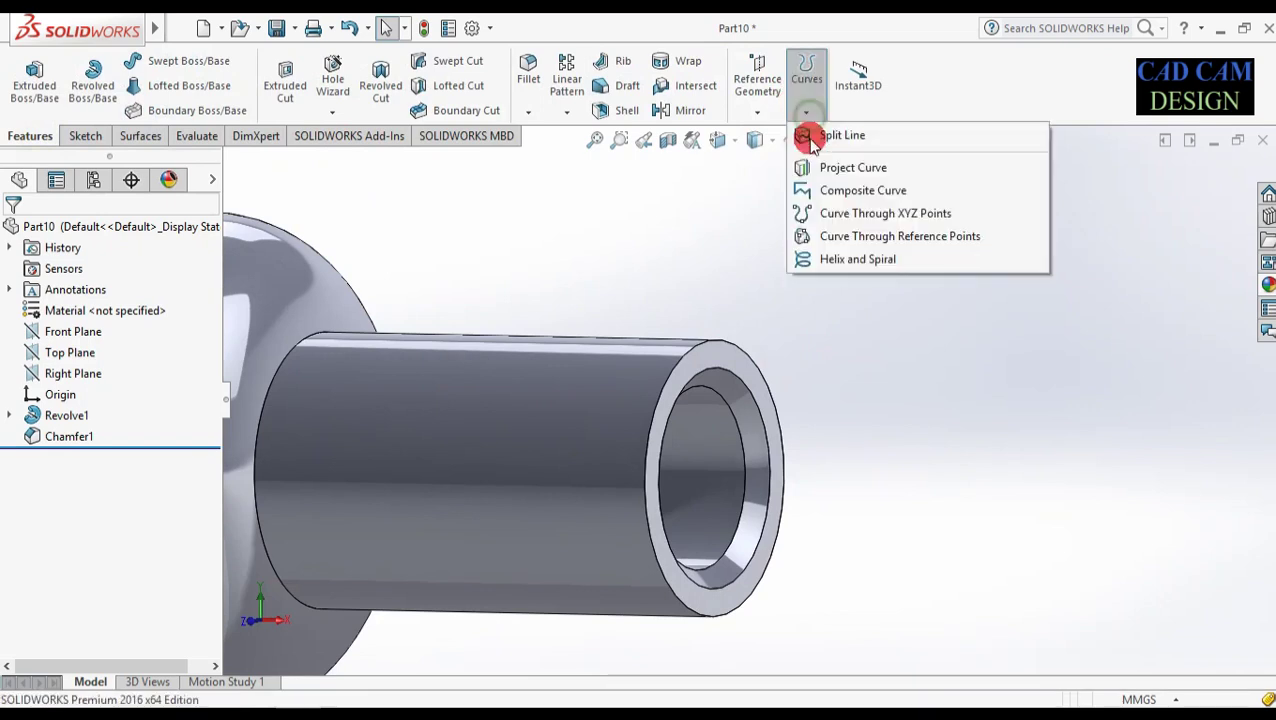
click(808, 262)
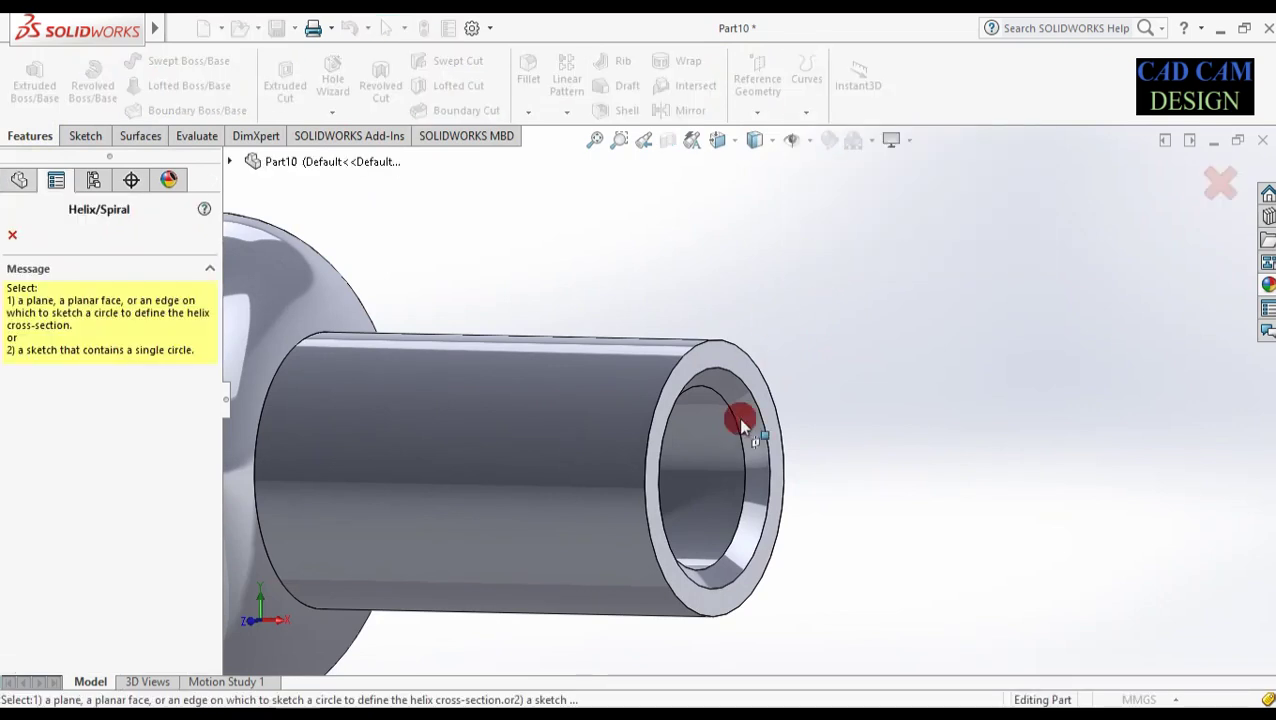
click(229, 161)
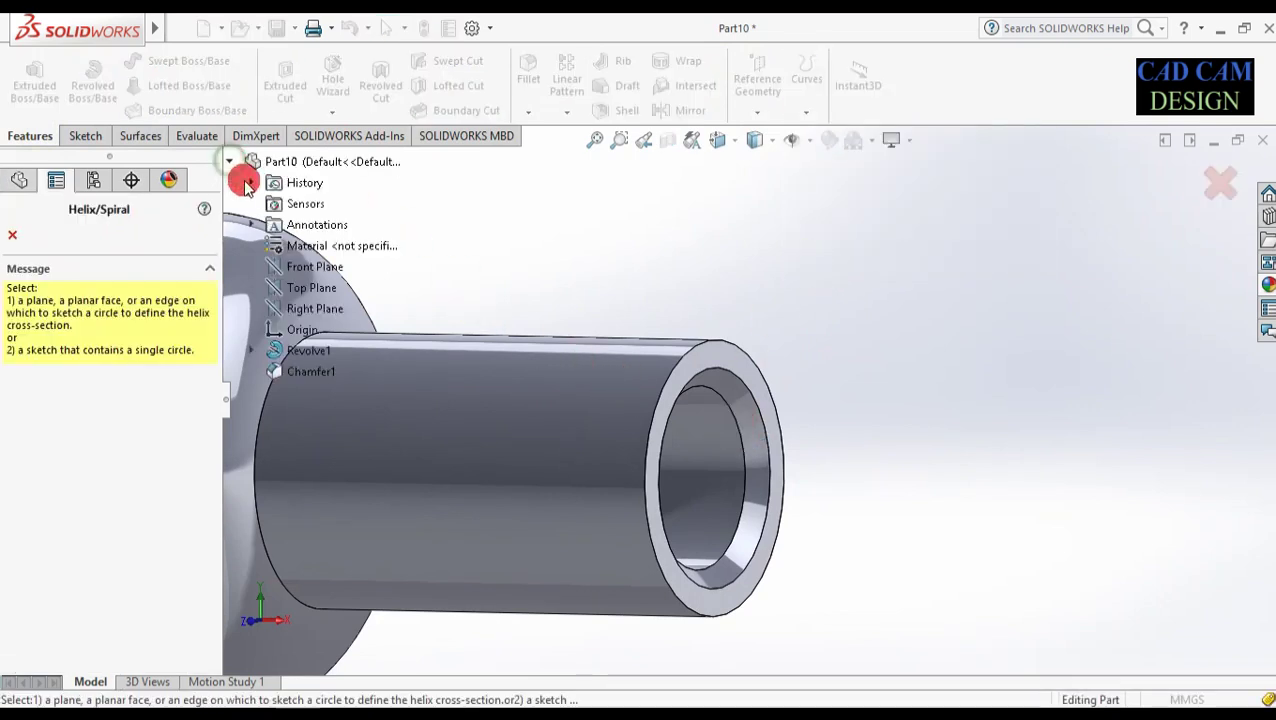
click(749, 369)
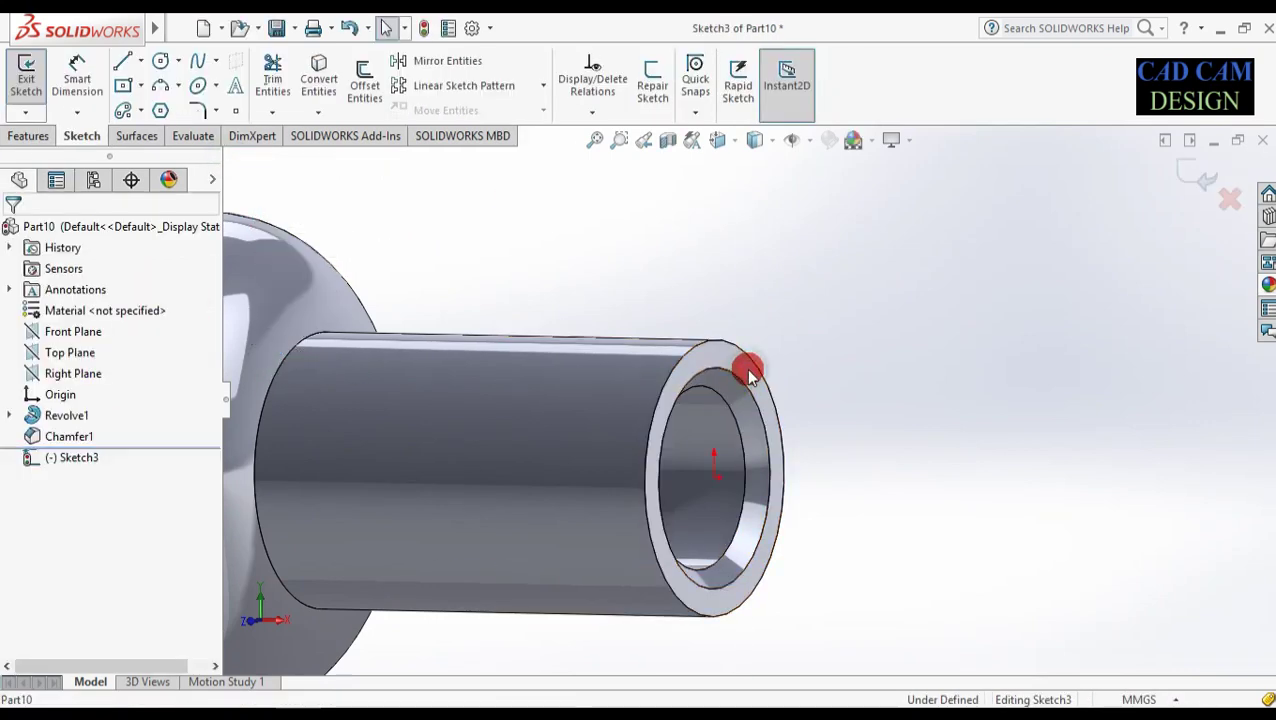
click(745, 450)
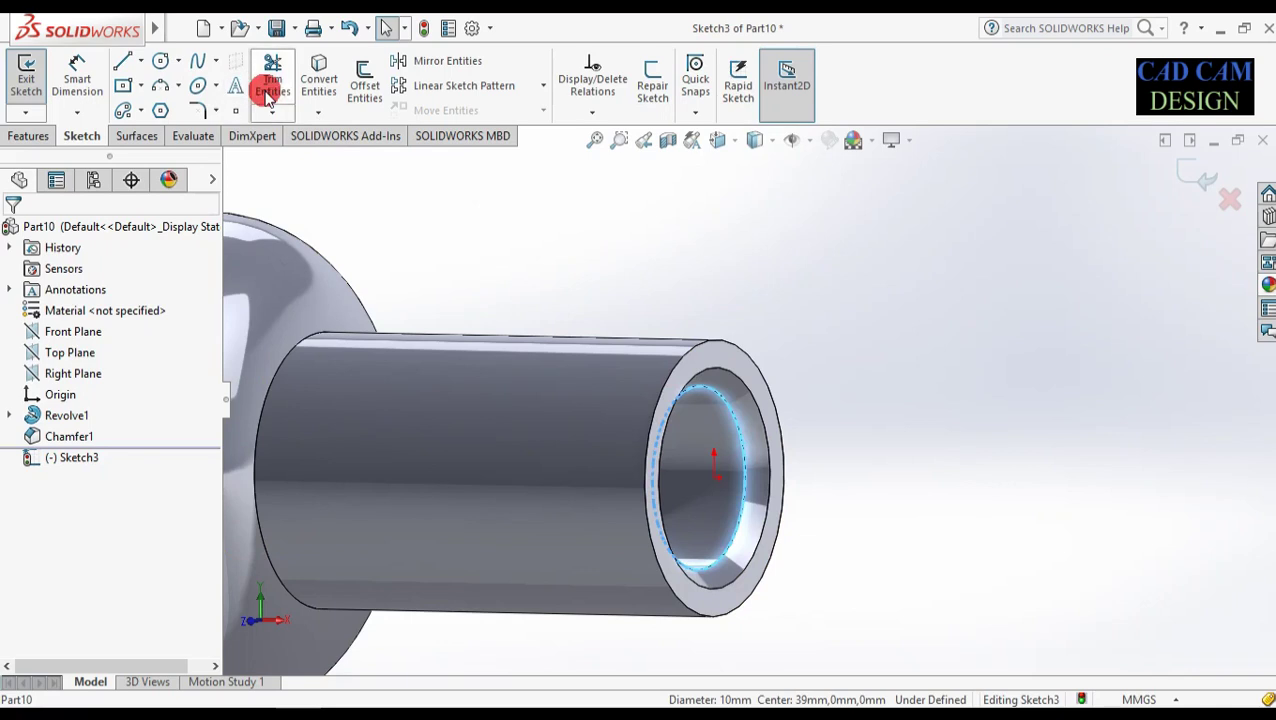
click(318, 85)
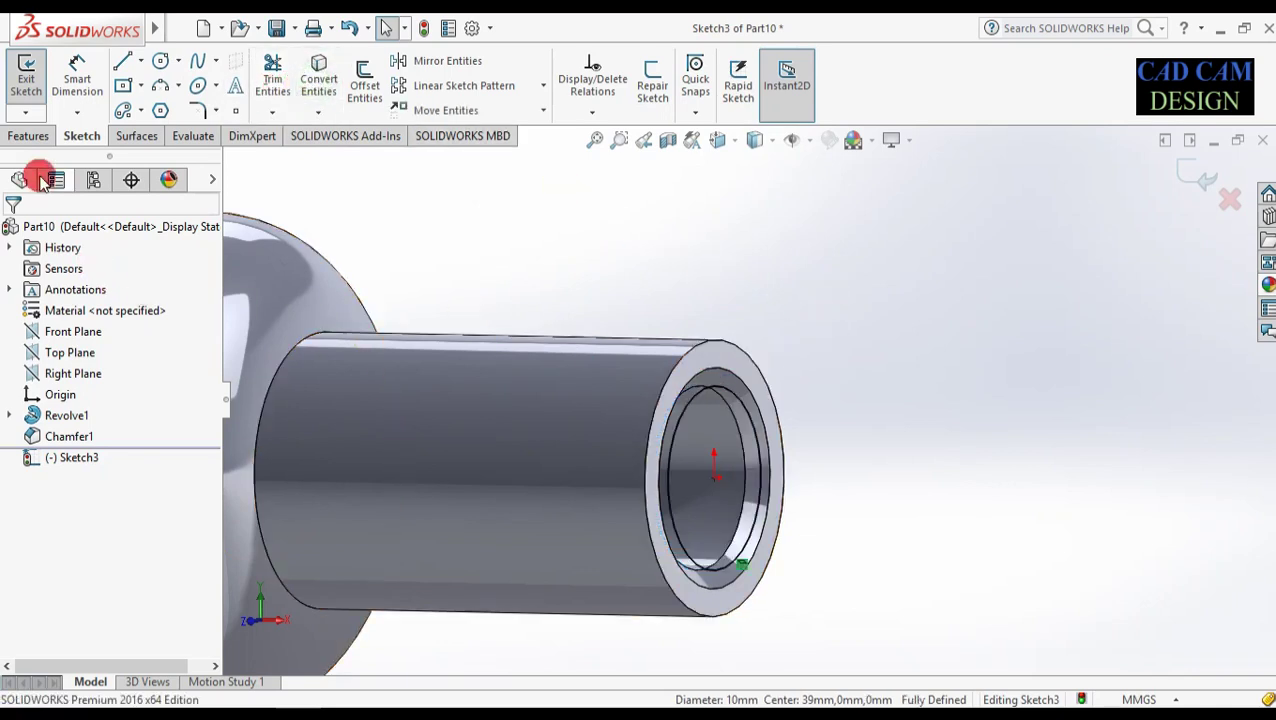
- Create a clockwise helix running into the bore with 2 mm constant pitch, 15 revolutions, reversed direction and a 90° start angle
click(40, 137)
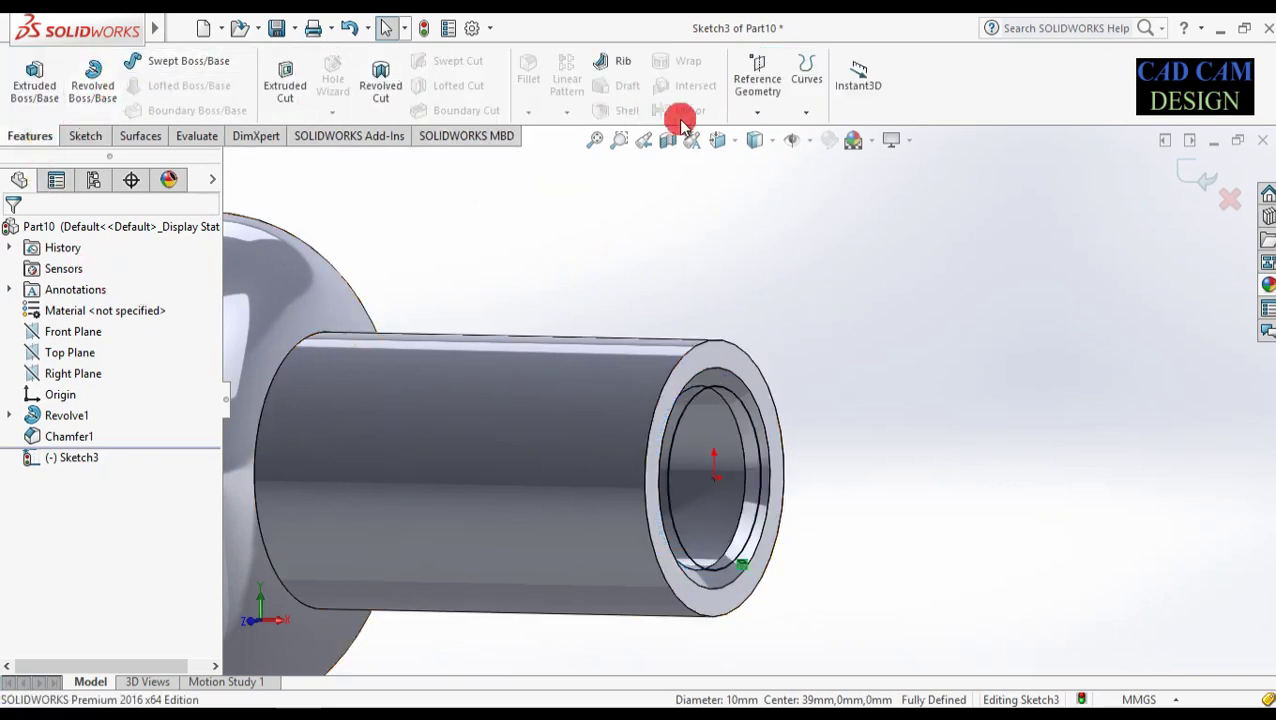
click(800, 113)
click(805, 190)
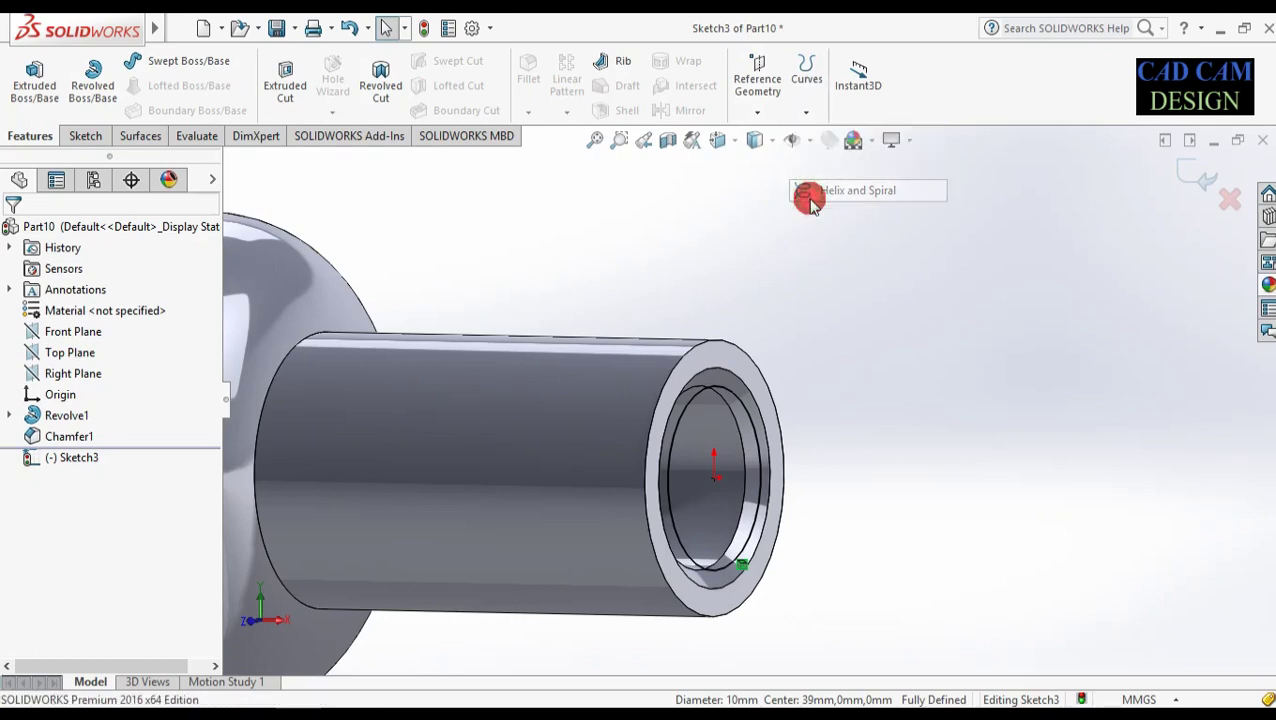
mouse_move(830, 288)
middle_down()
mouse_move(732, 327)
mouse_move(772, 342)
mouse_move(709, 434)
middle_up()
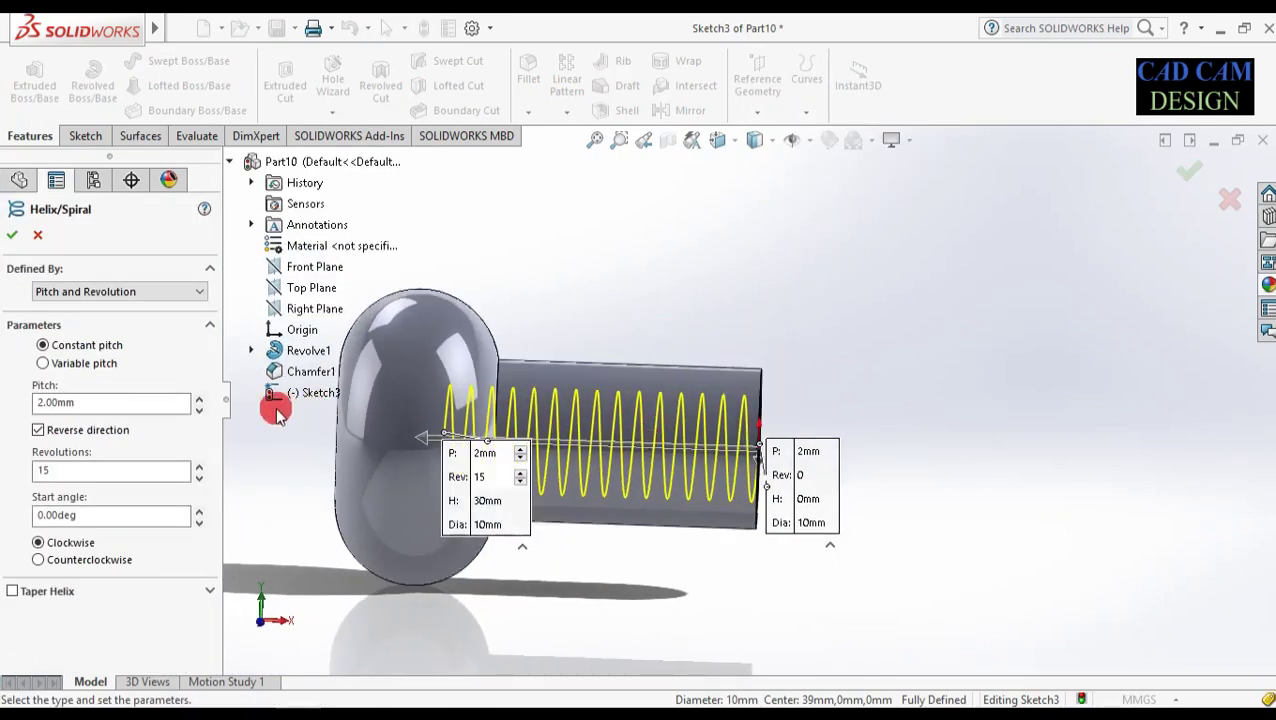
click(102, 470)
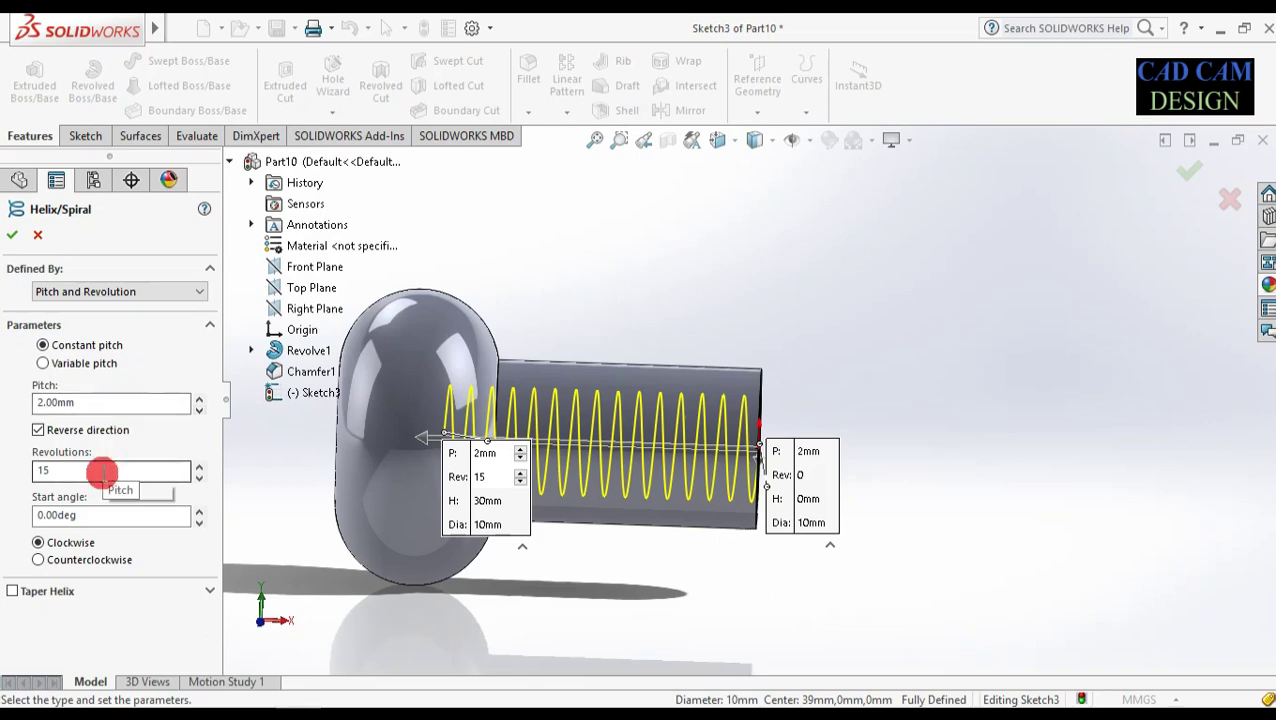
click(101, 515)
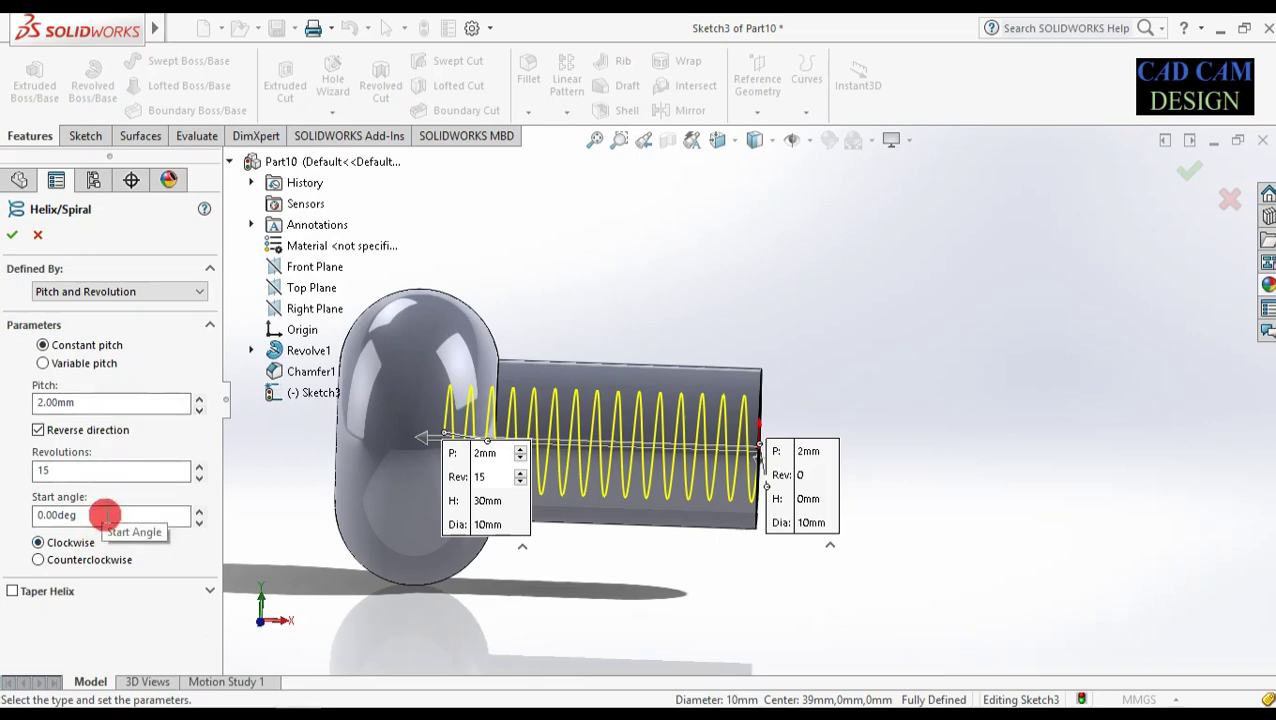
scroll(895, 425, down, 3)
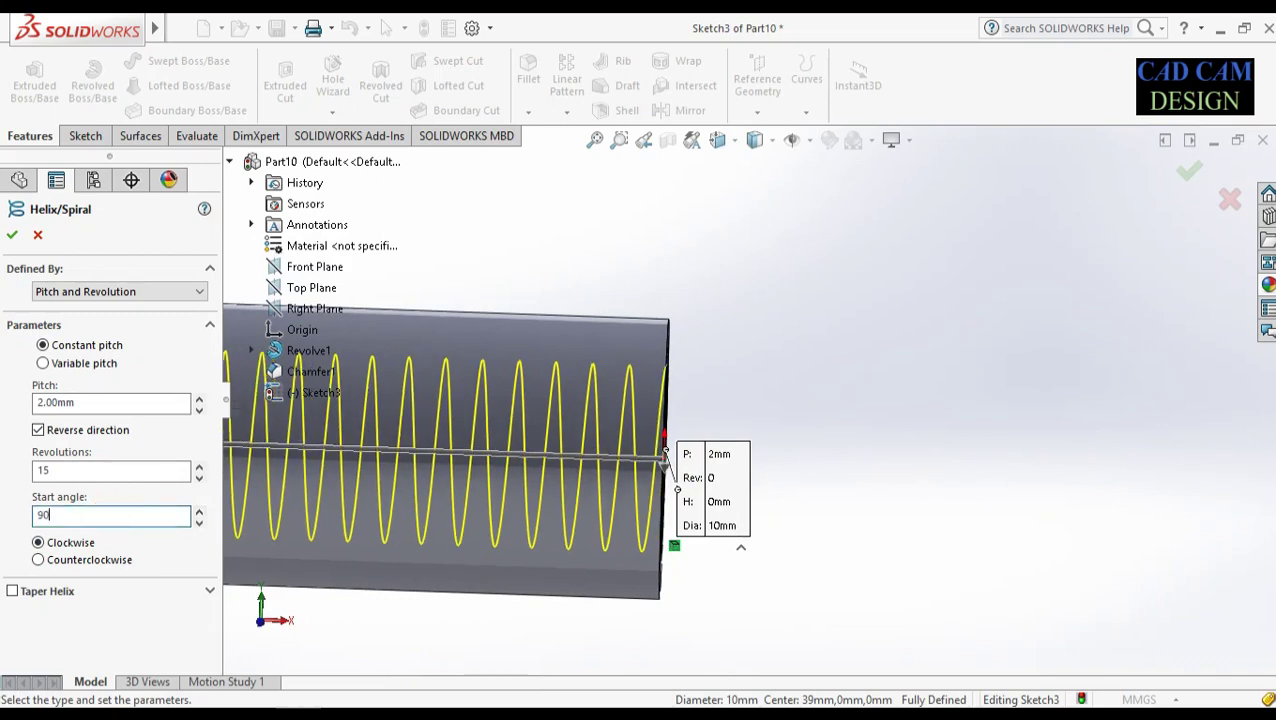
click(12, 234)
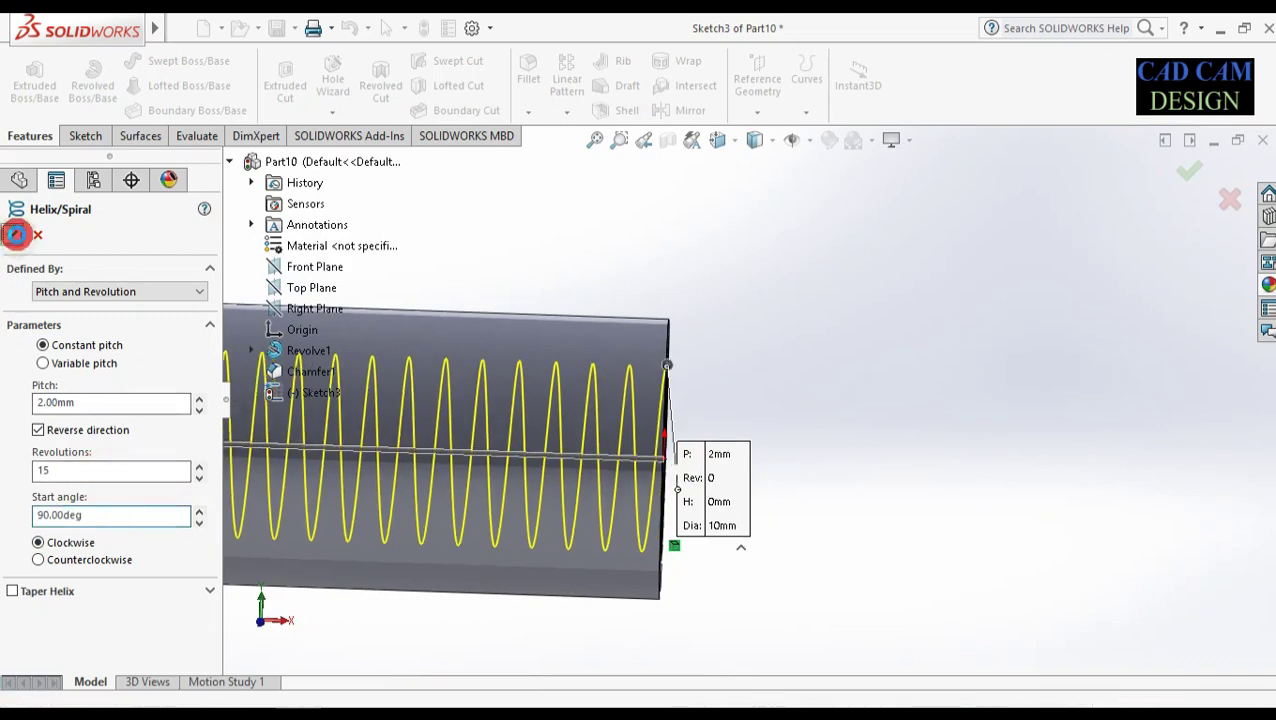
- Switch the display style to wireframe and orient the model to the Front view at the bore's chamfered end
scroll(655, 375, down, 5)
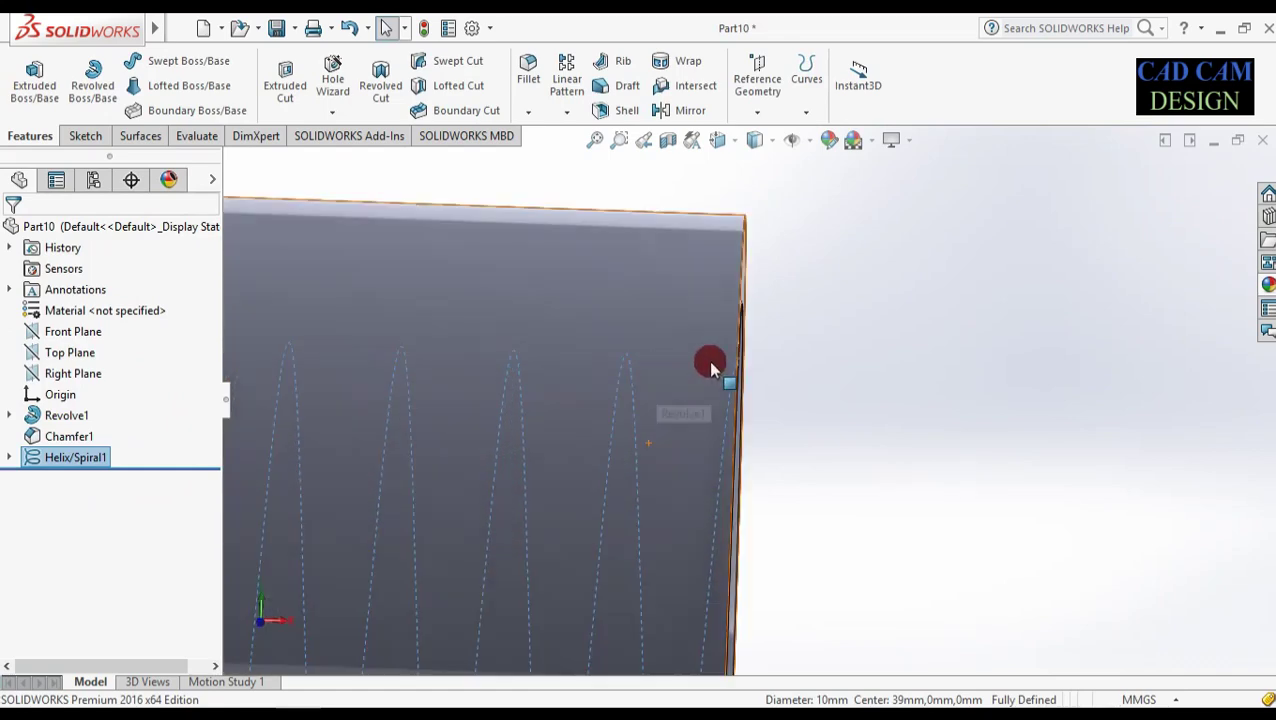
click(770, 140)
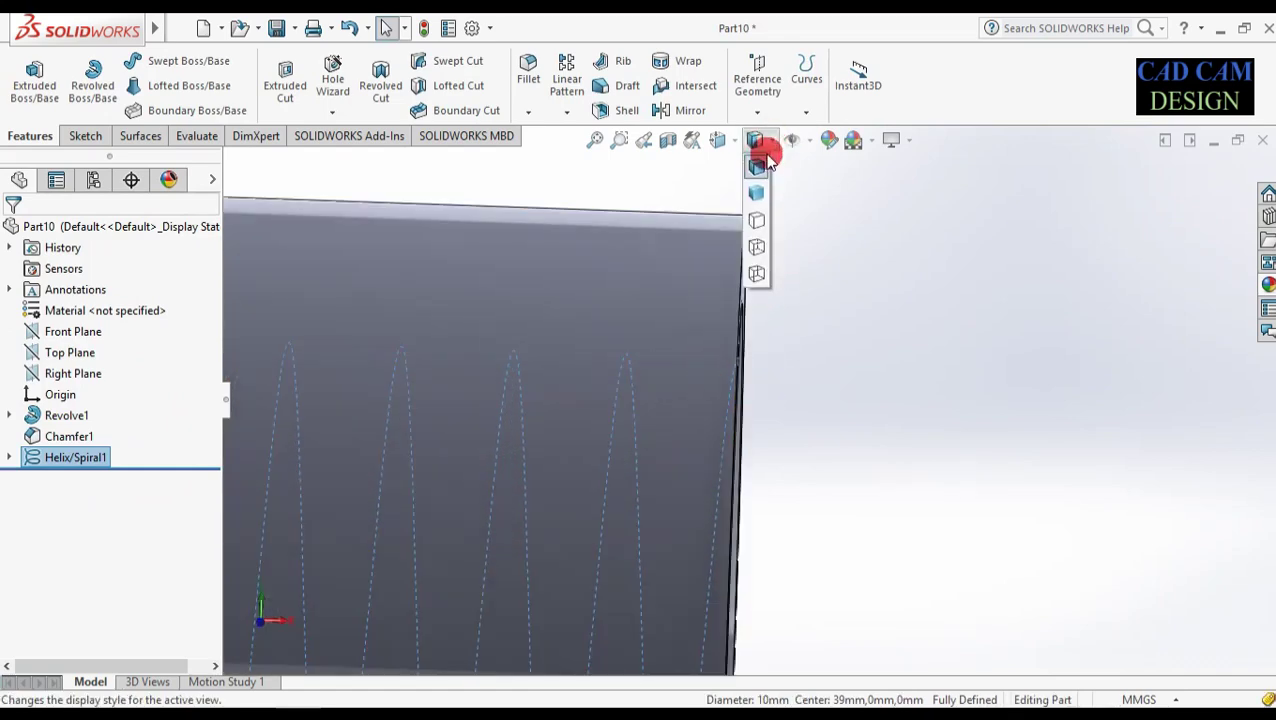
click(755, 276)
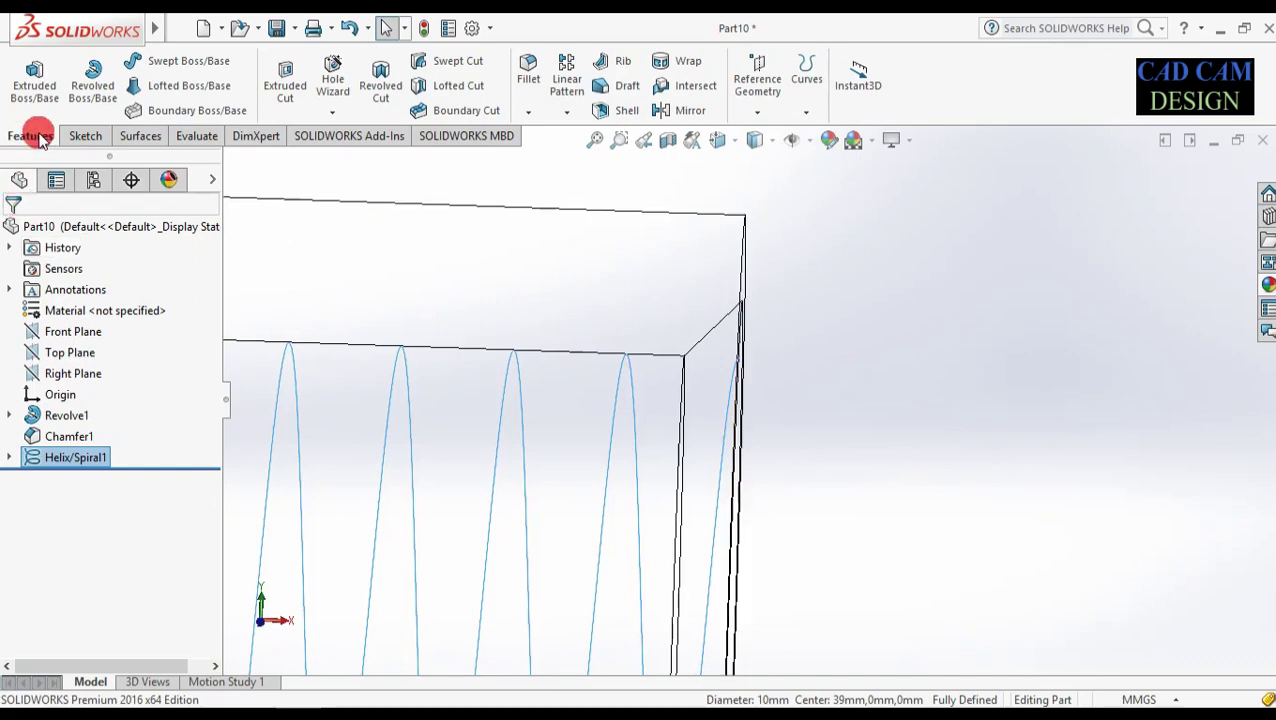
key(space)
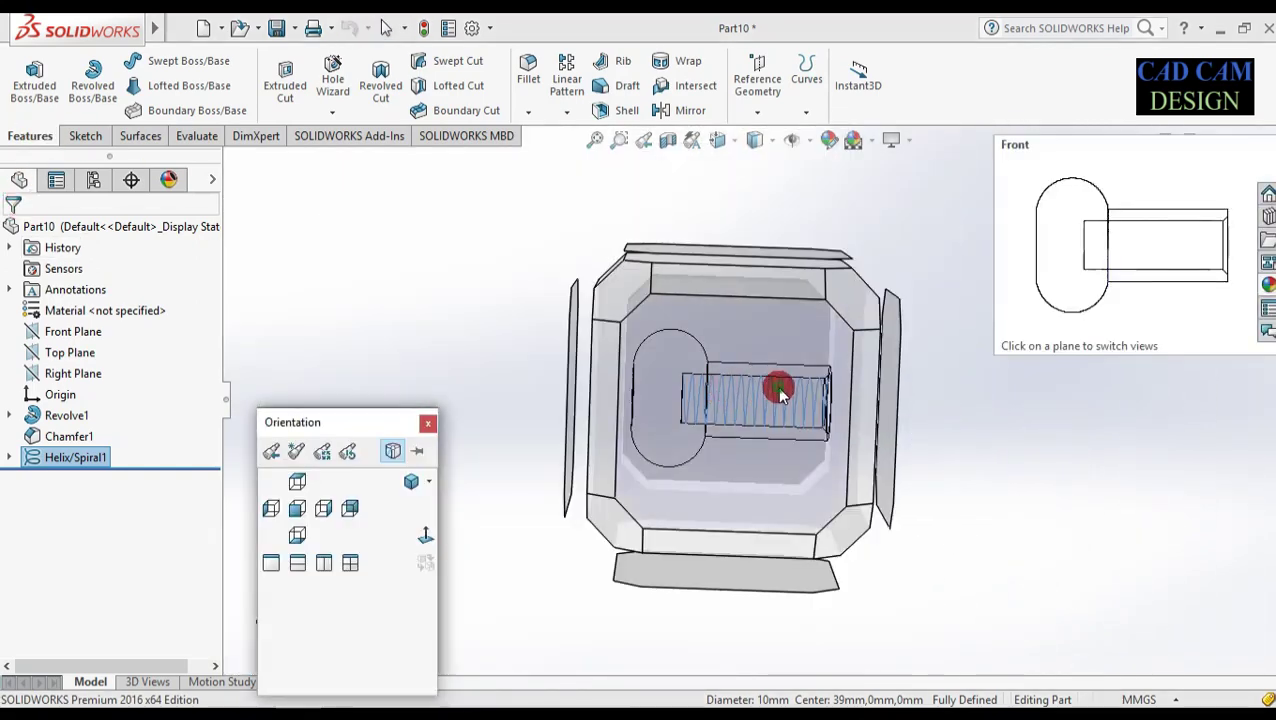
click(778, 387)
scroll(1075, 308, down, 6)
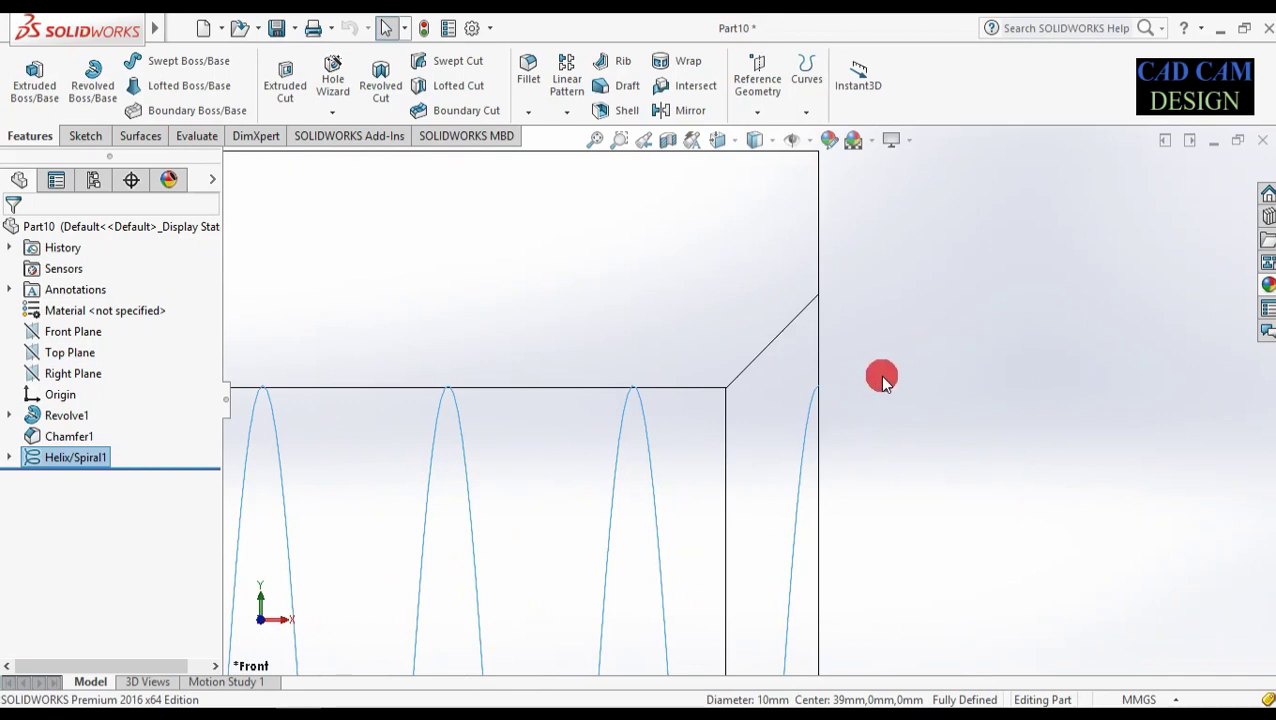
- On the Front Plane, sketch a triangle with an inscribed circle about 0.78 mm across, its center on the shank's end edge at about Y 5.1 mm
click(85, 135)
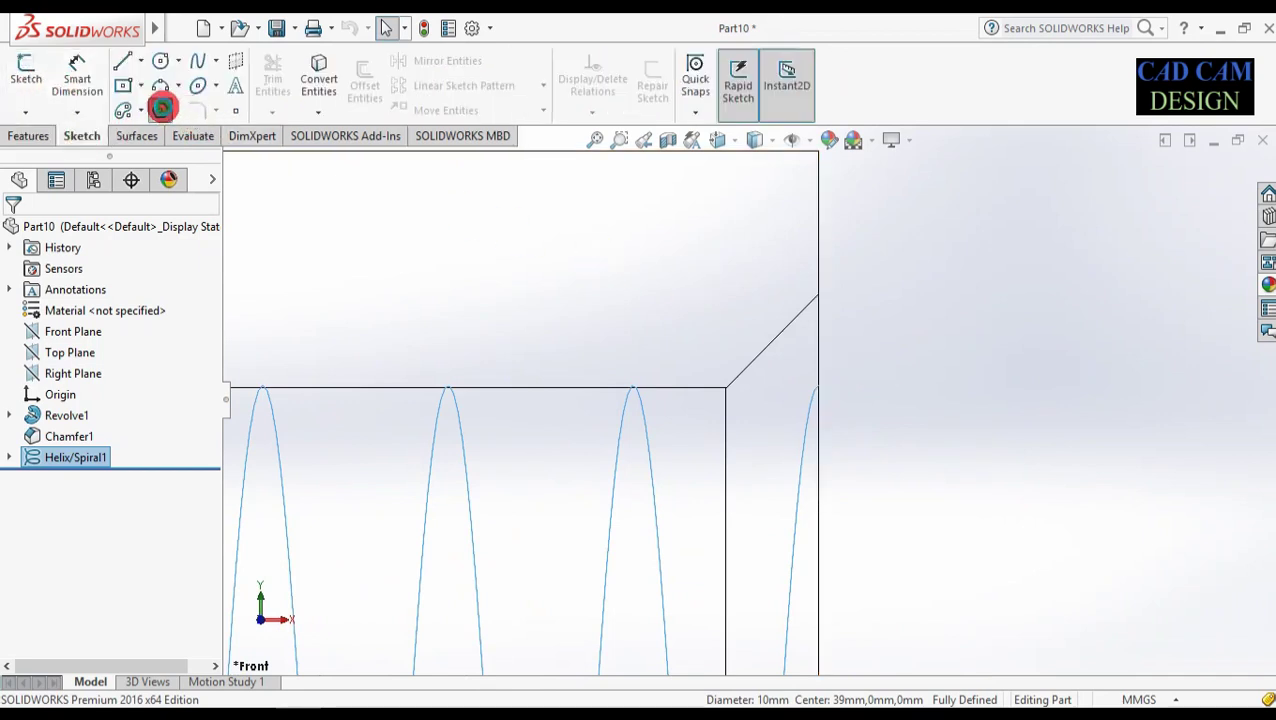
click(161, 108)
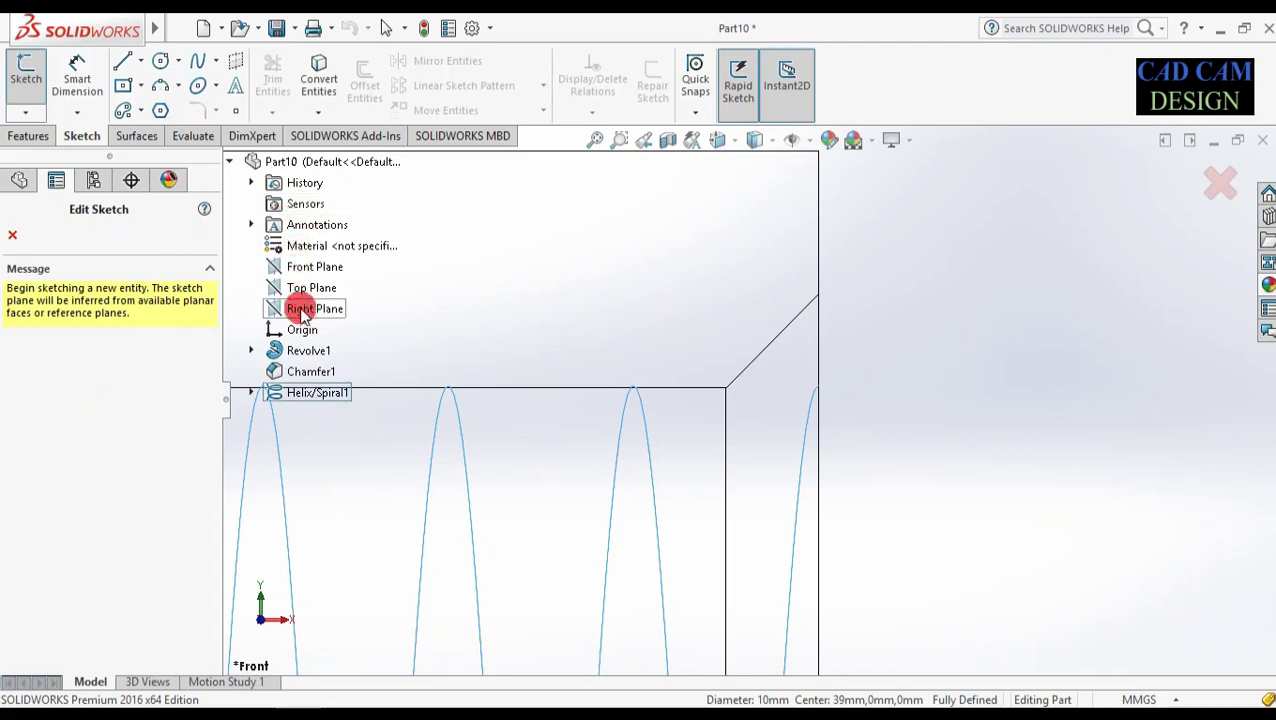
click(315, 267)
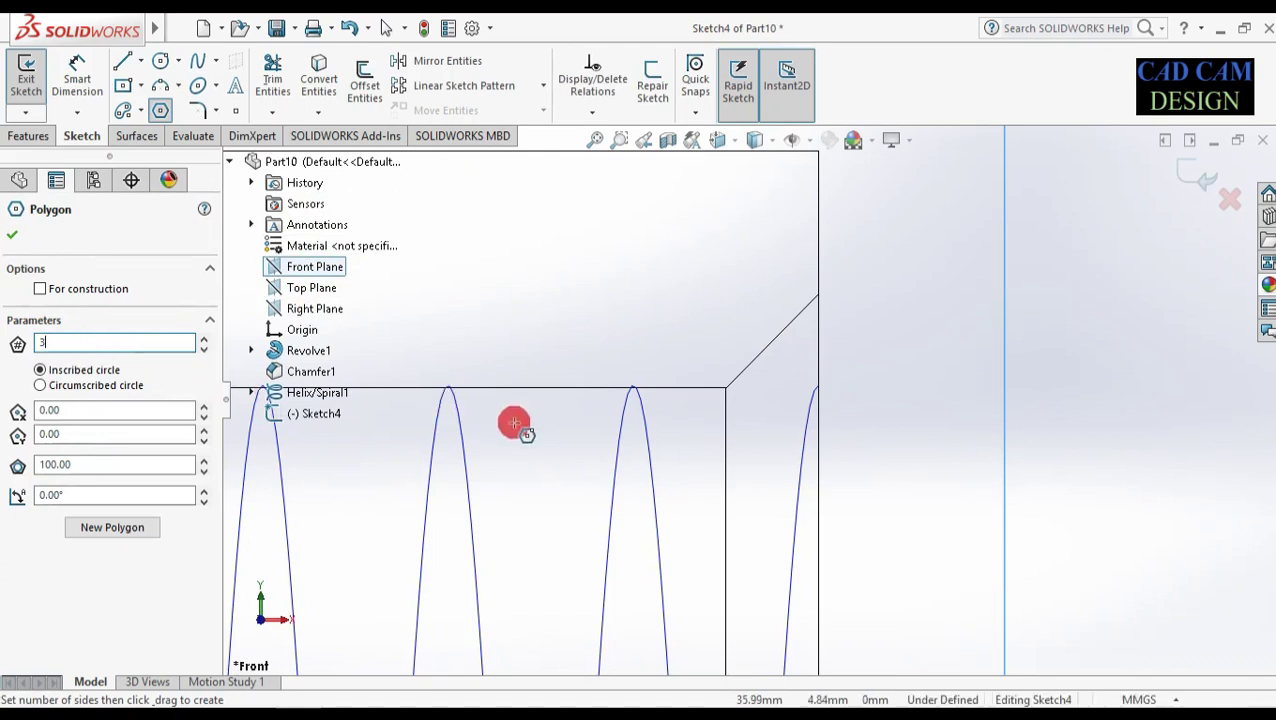
click(819, 333)
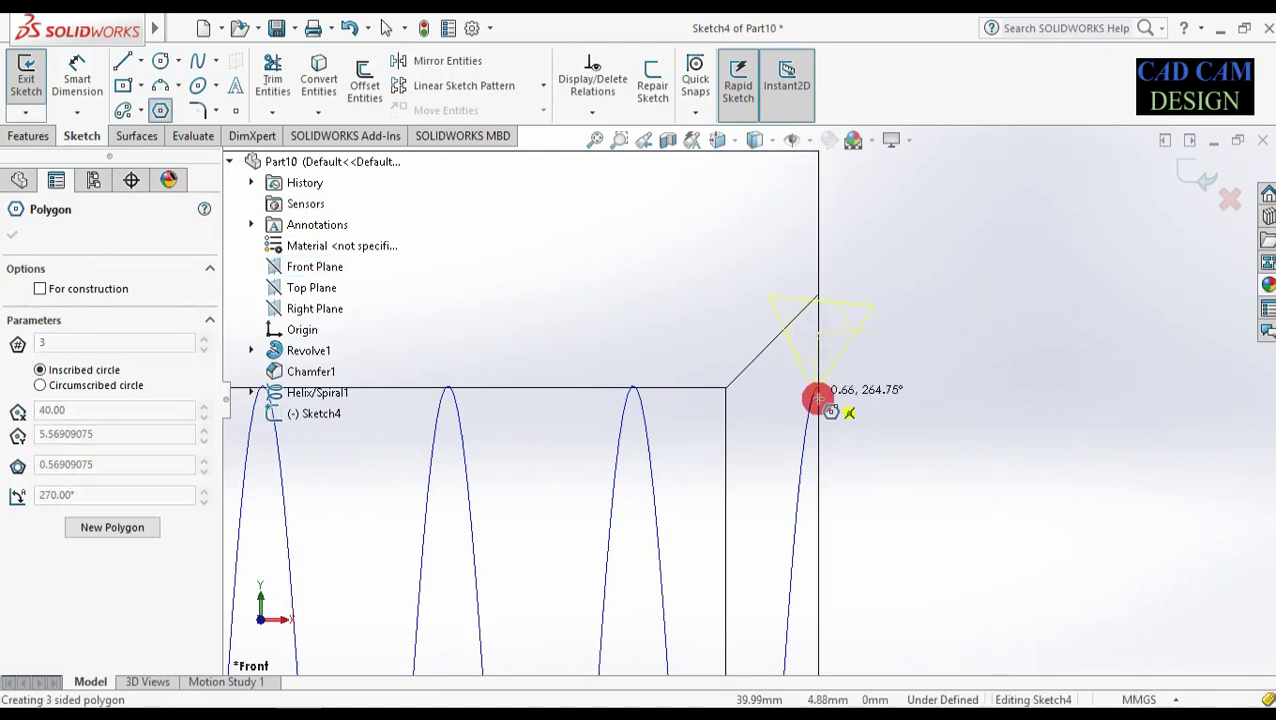
click(818, 260)
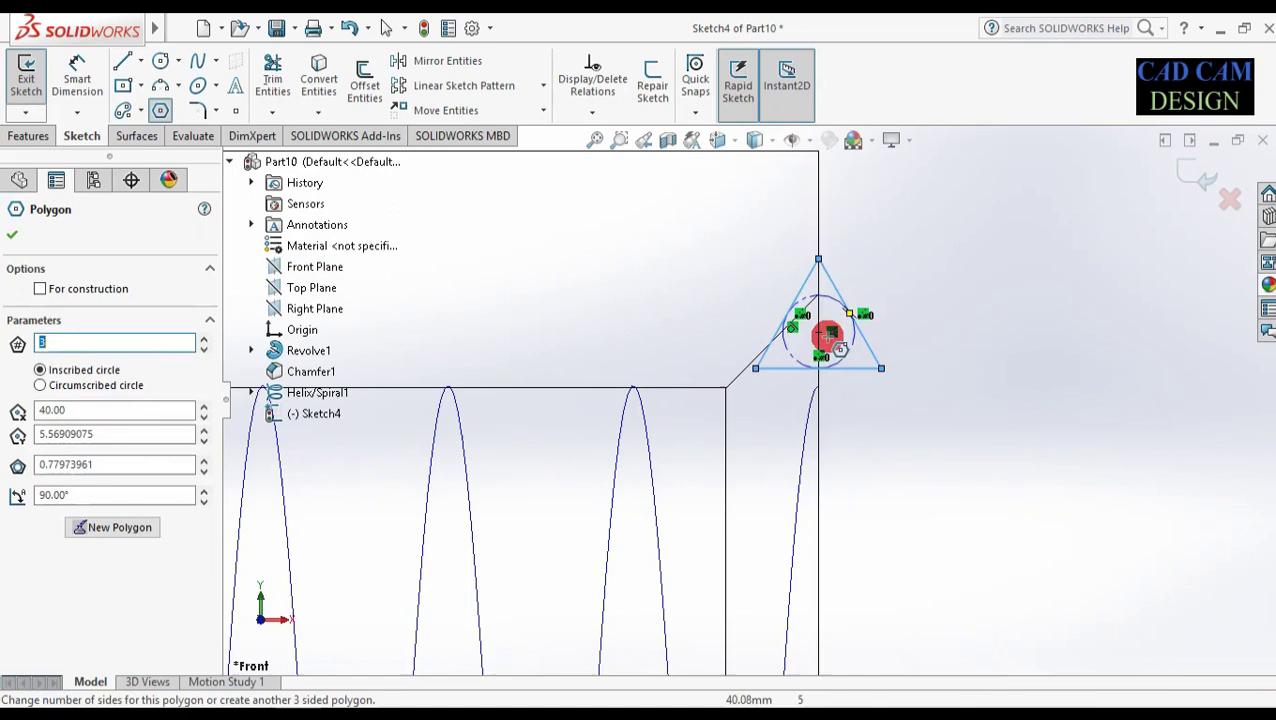
key(Escape)
drag(820, 330, 821, 384)
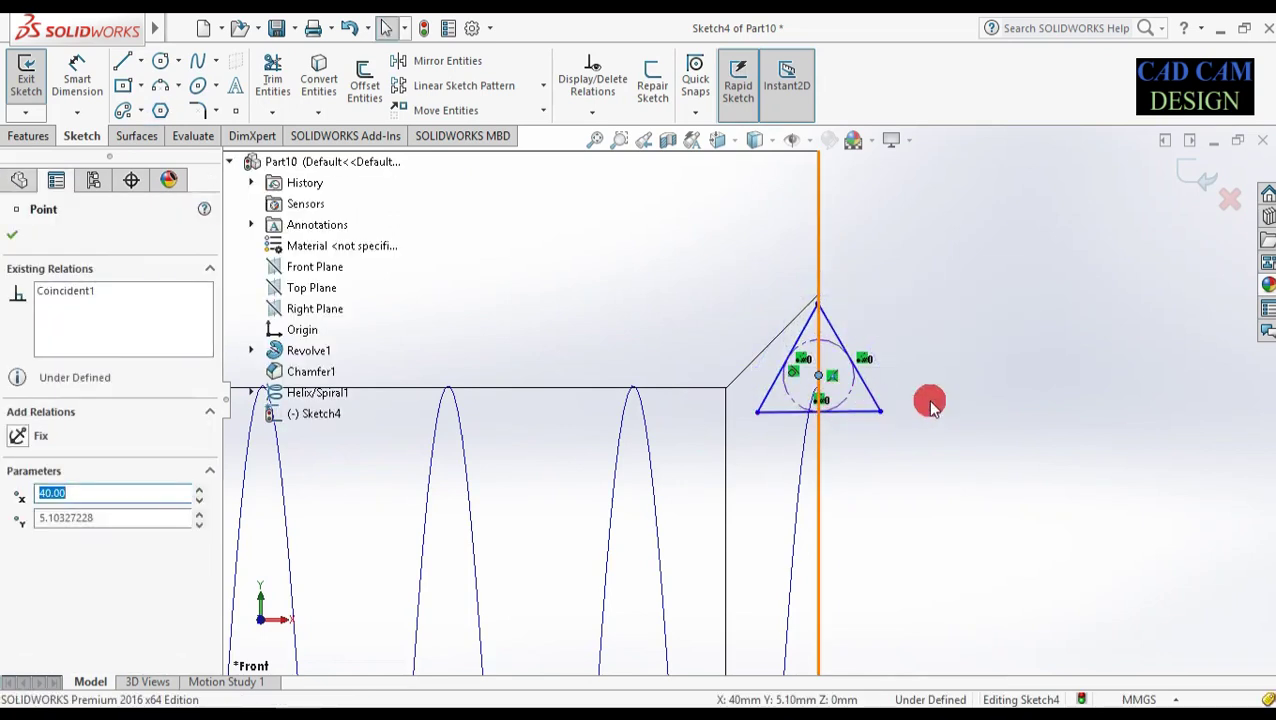
scroll(928, 401, up, 2)
scroll(900, 389, down, 2)
click(68, 68)
scroll(742, 318, down, 3)
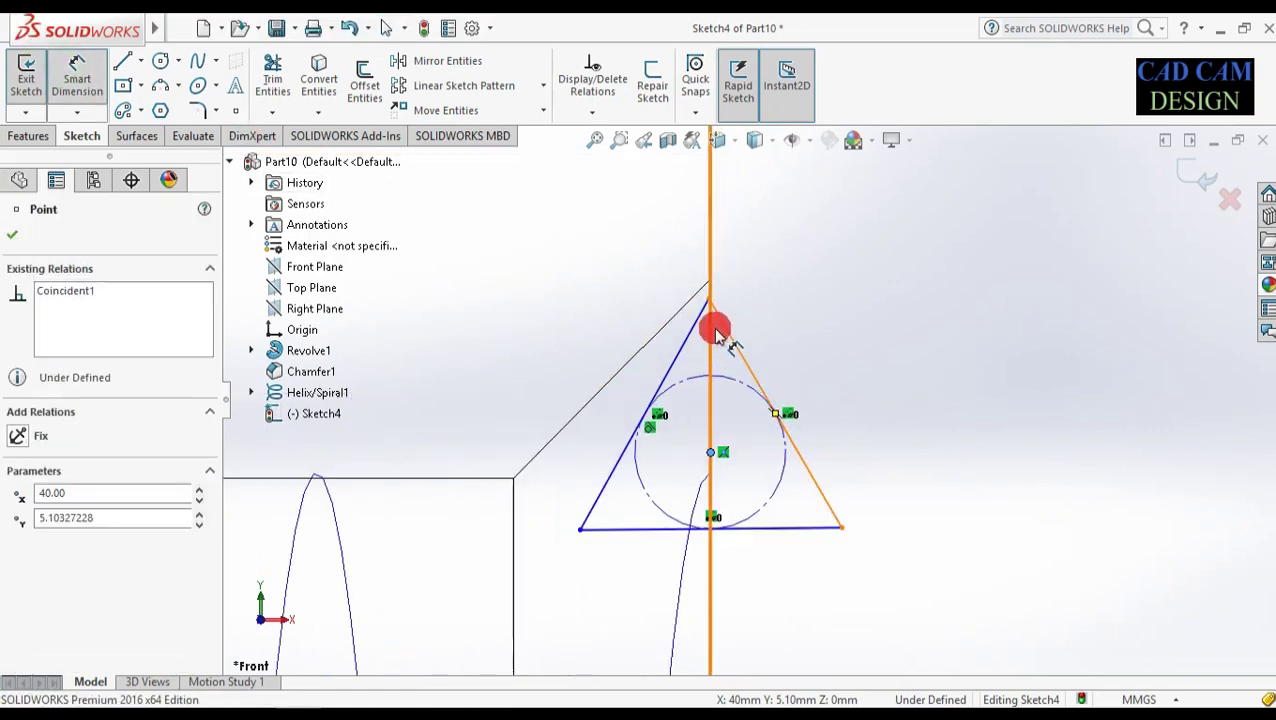
drag(707, 305, 712, 283)
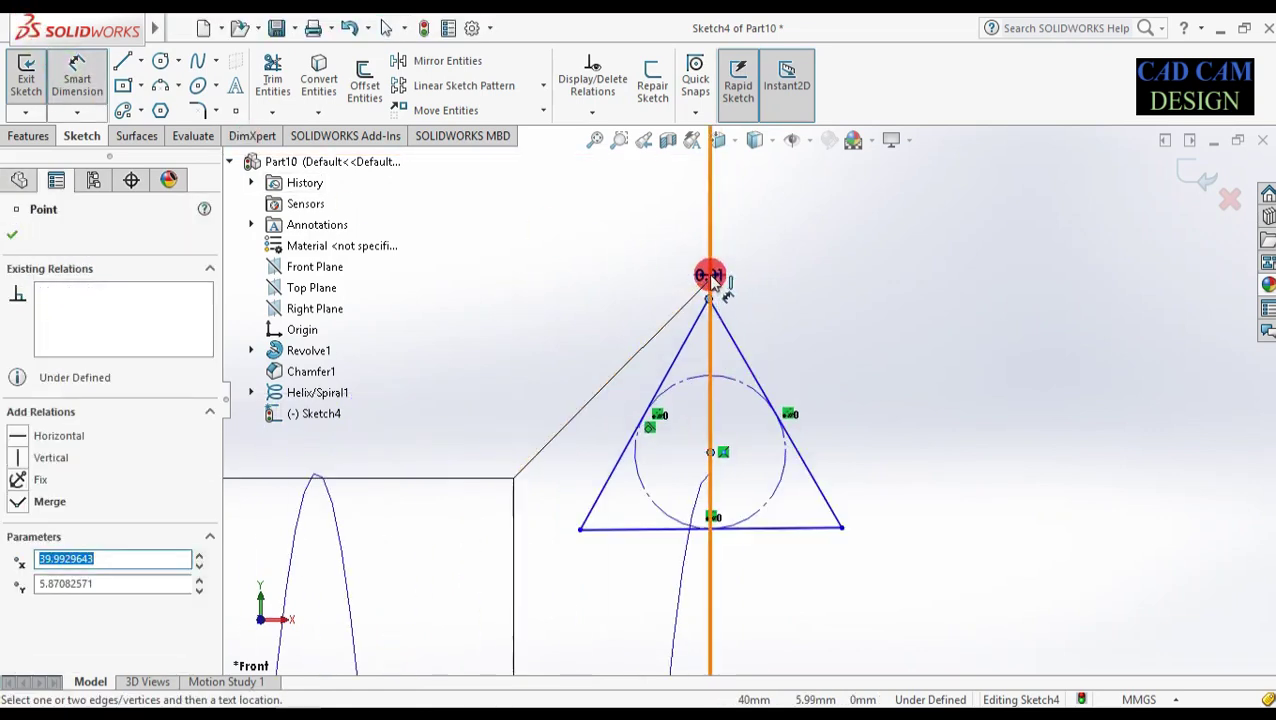
double_click(707, 280)
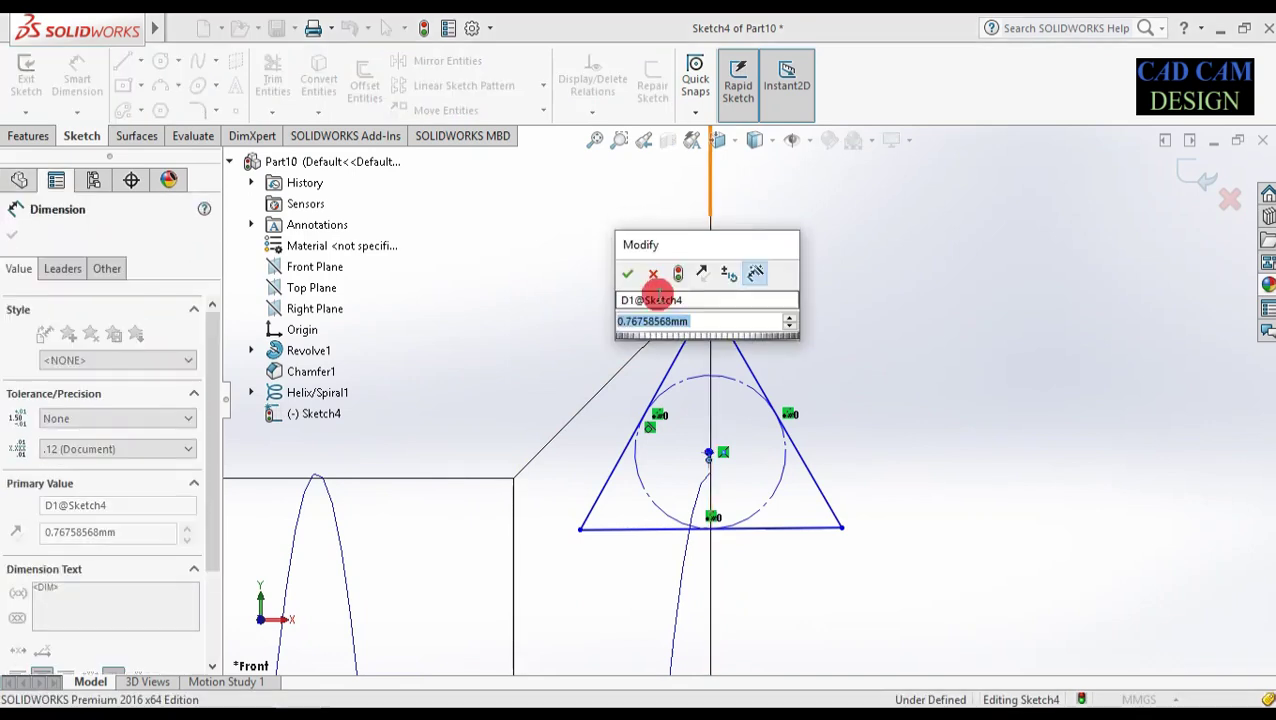
click(656, 275)
click(692, 307)
drag(681, 285, 783, 296)
key(Delete)
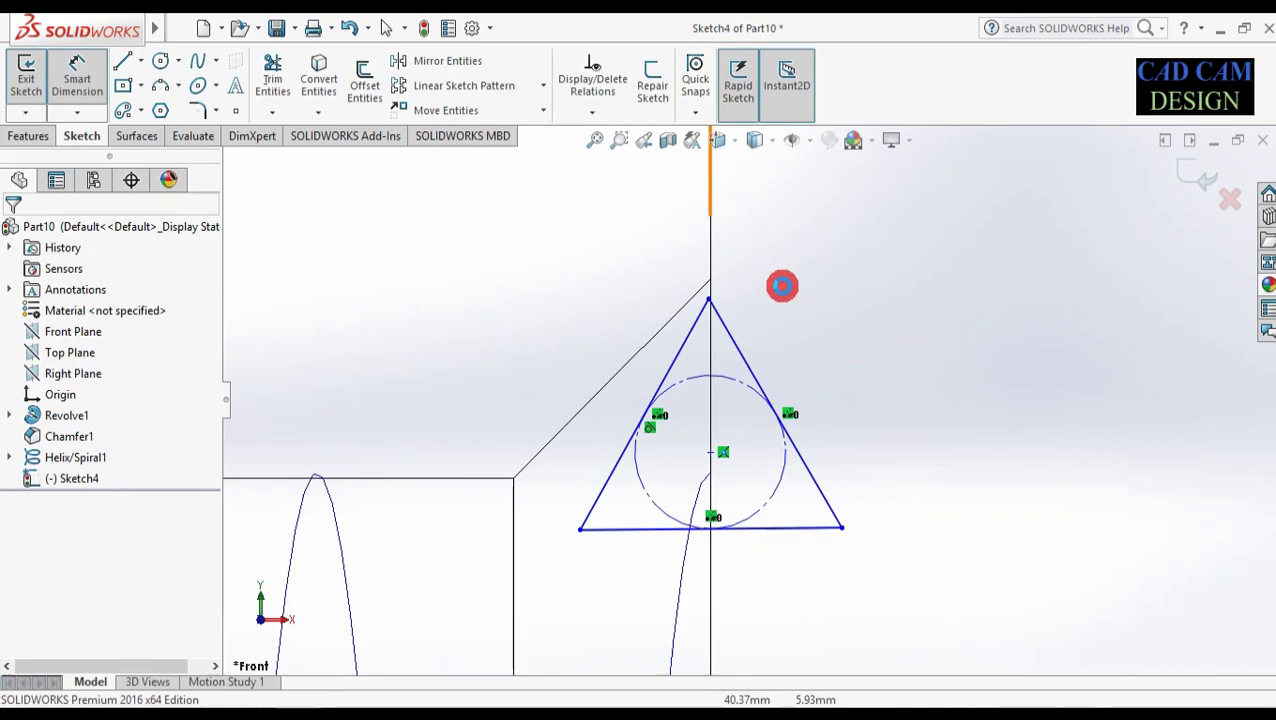
click(710, 299)
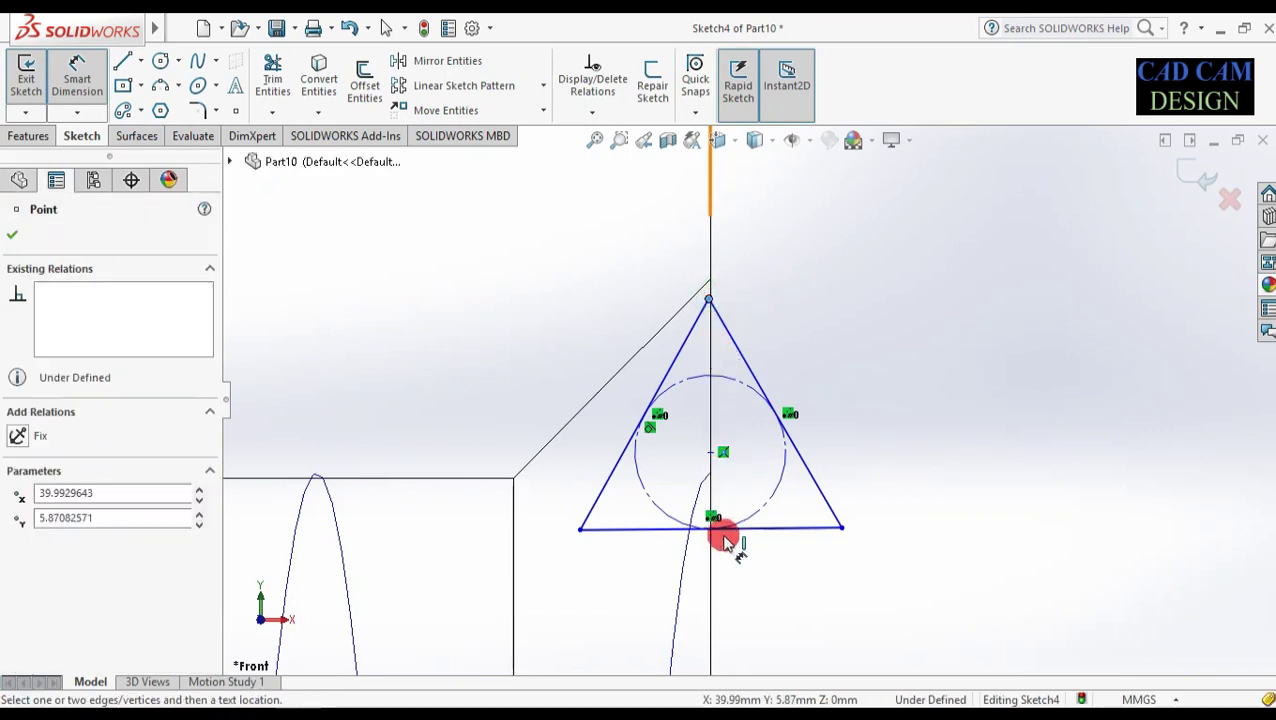
click(711, 572)
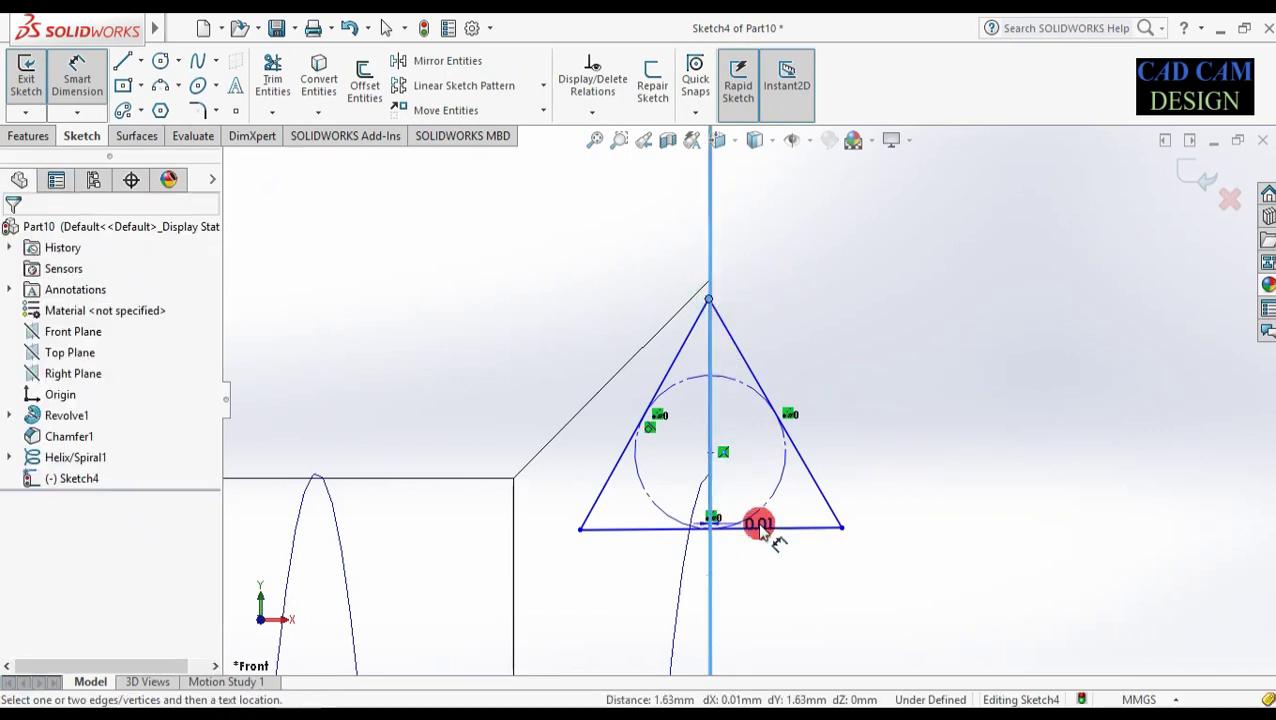
key(Escape)
key(Escape)
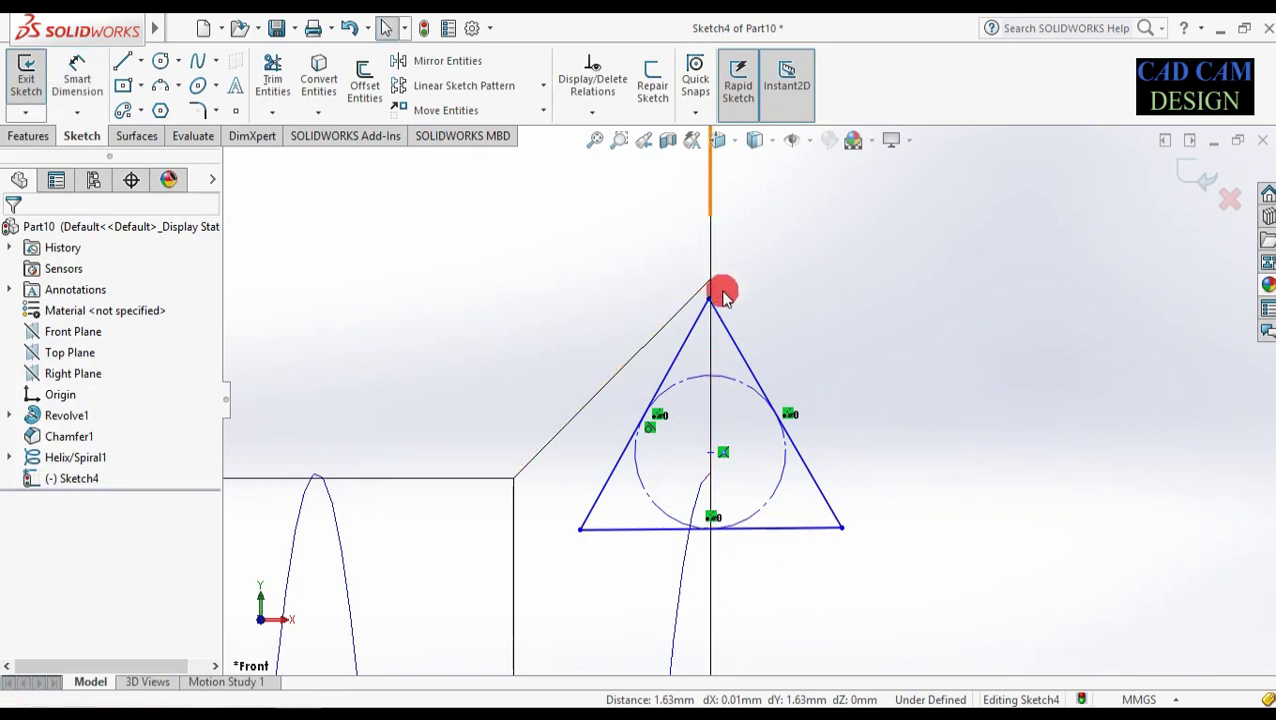
- Make the triangle's apex coincident with the shank's vertical end edge
click(708, 300)
ctrl+click(711, 237)
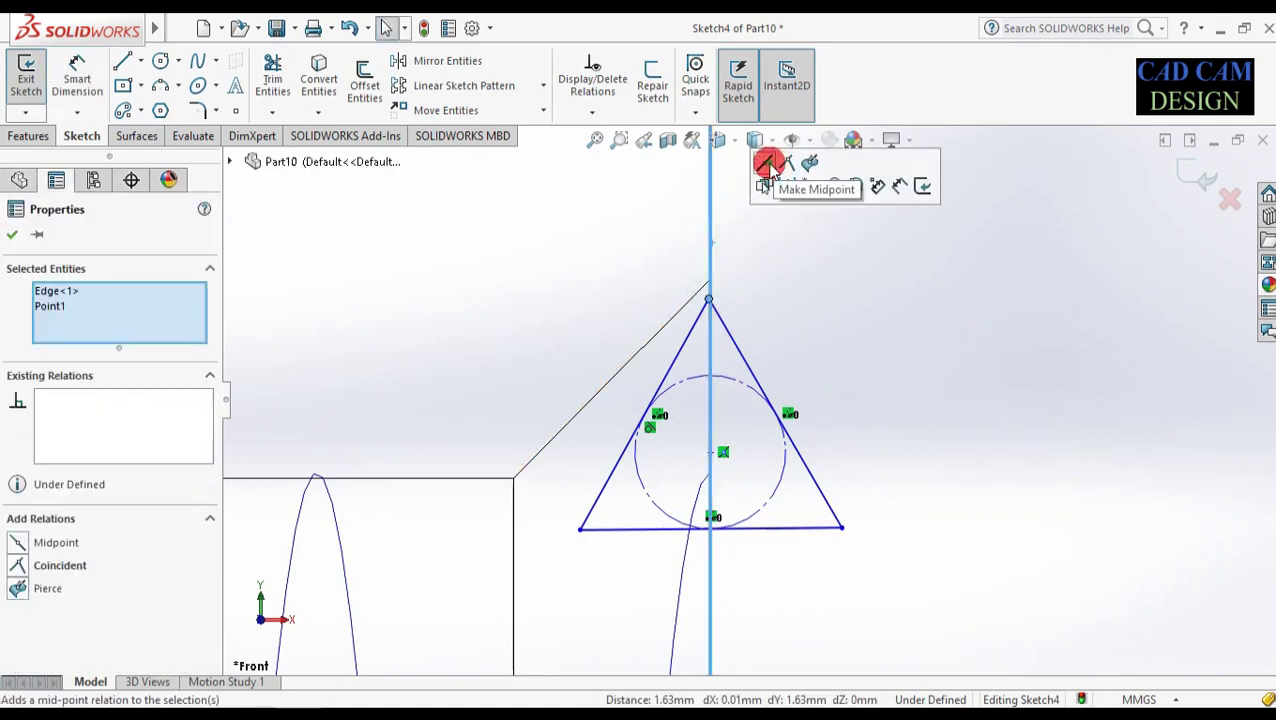
scroll(731, 244, down, 2)
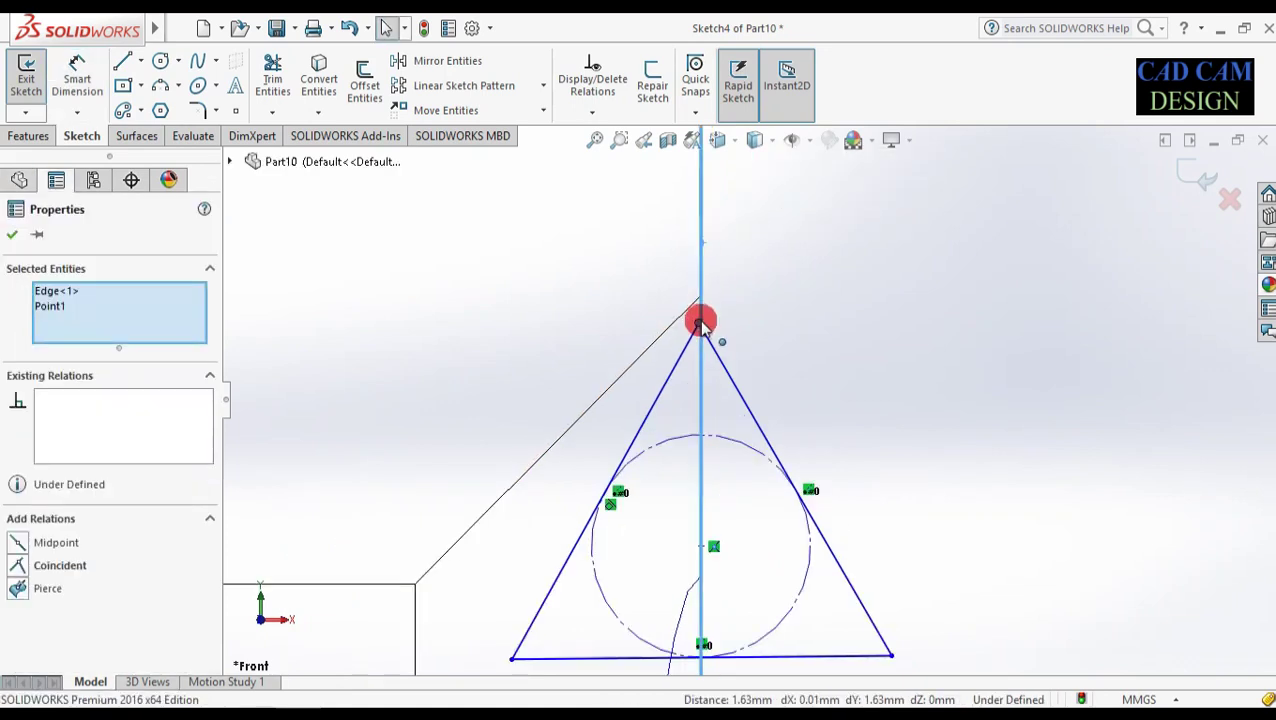
click(55, 567)
click(8, 236)
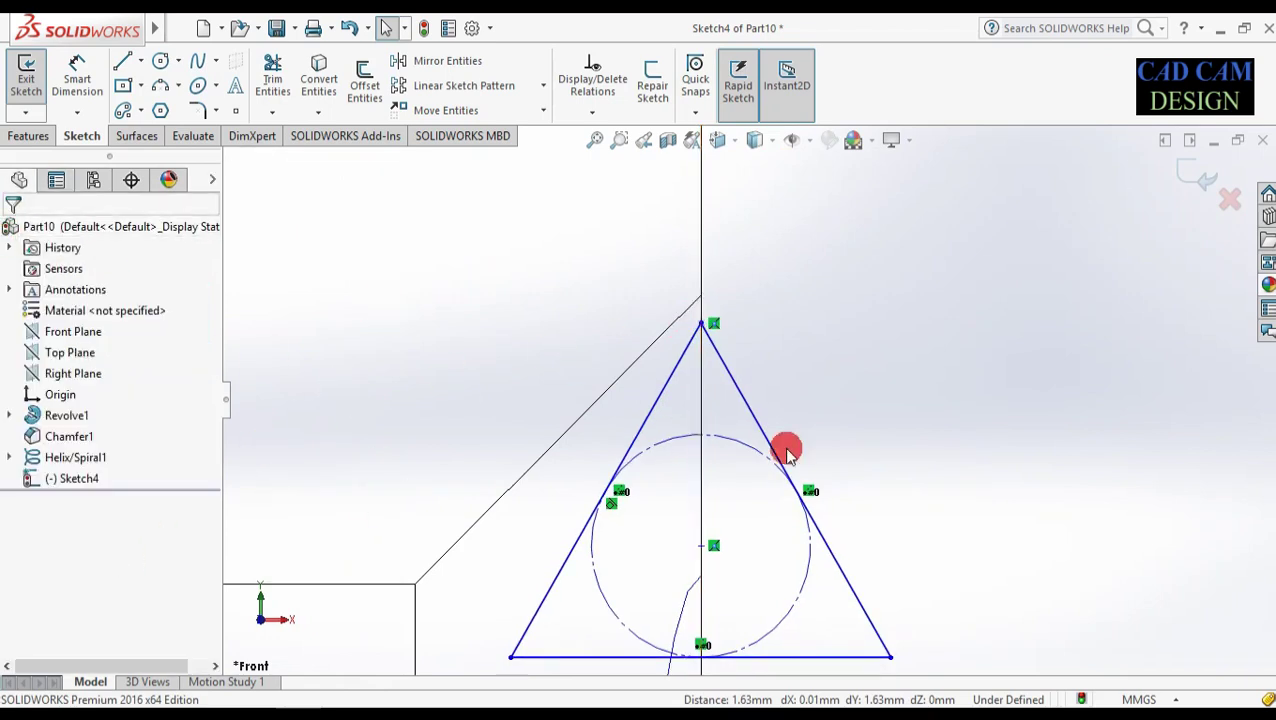
- Dimension the triangle's height from its apex to its base at 1 mm
scroll(790, 480, up, 3)
click(78, 72)
click(698, 393)
click(722, 357)
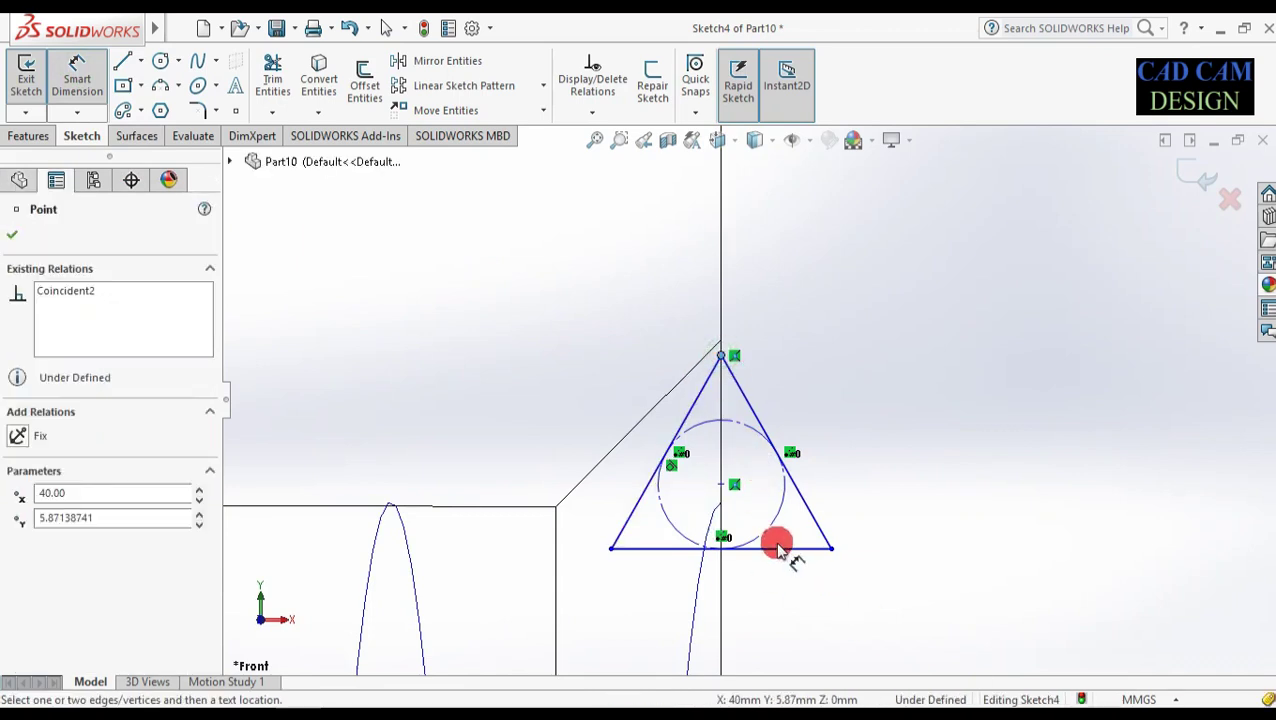
click(805, 548)
click(928, 467)
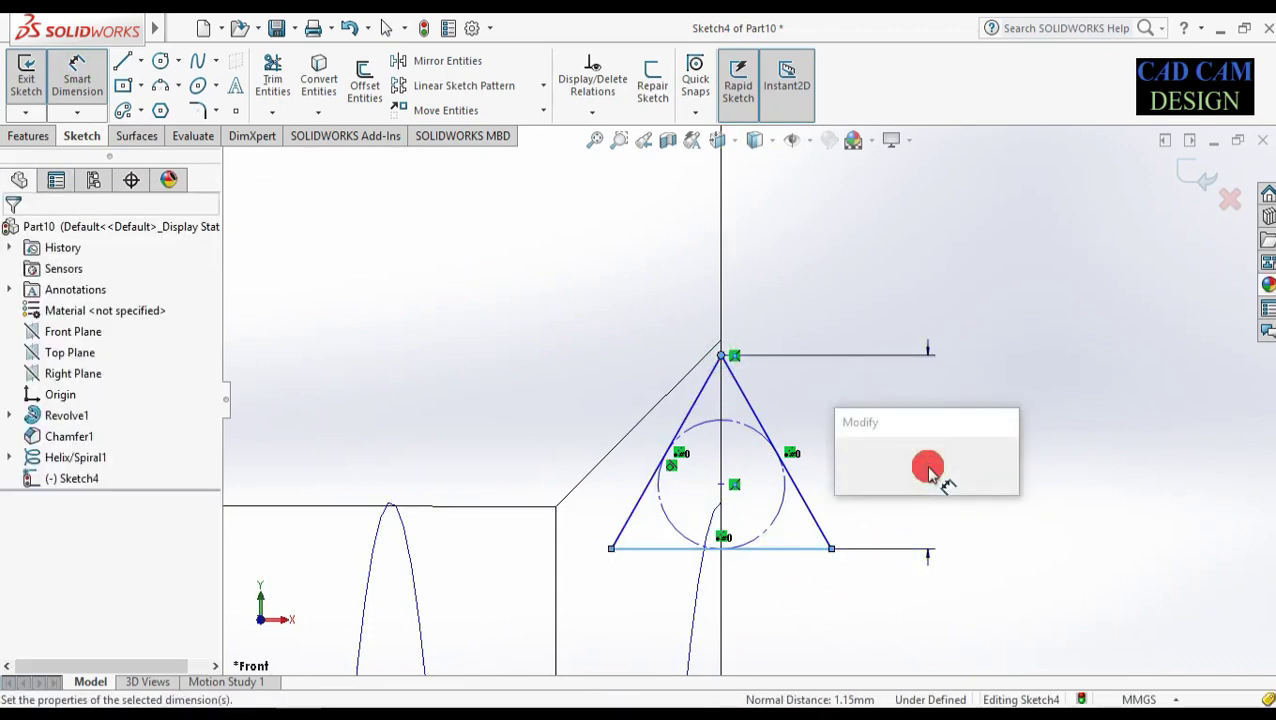
text(1.00mm)
key(Return)
- Dimension the vertical gap between the triangle's apex and the chamfer's outer corner, accepting the drawn distance
scroll(735, 360, down, 4)
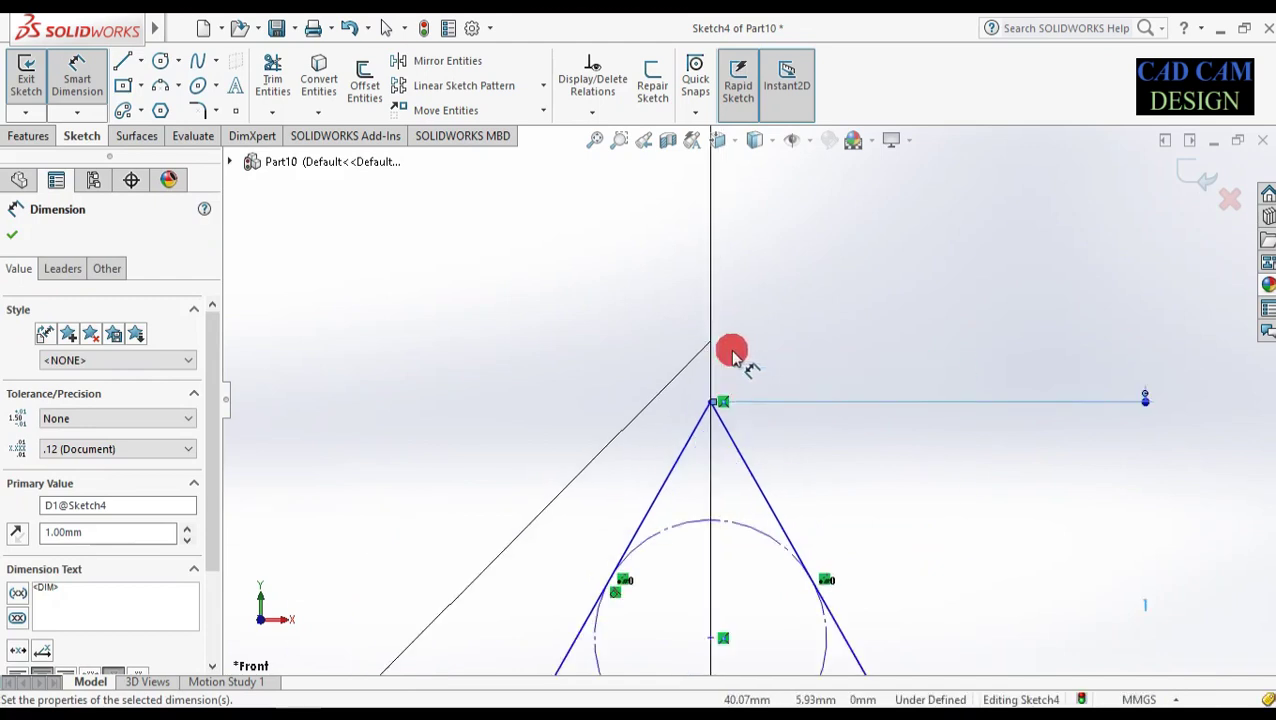
scroll(587, 260, up, 3)
click(649, 298)
click(650, 342)
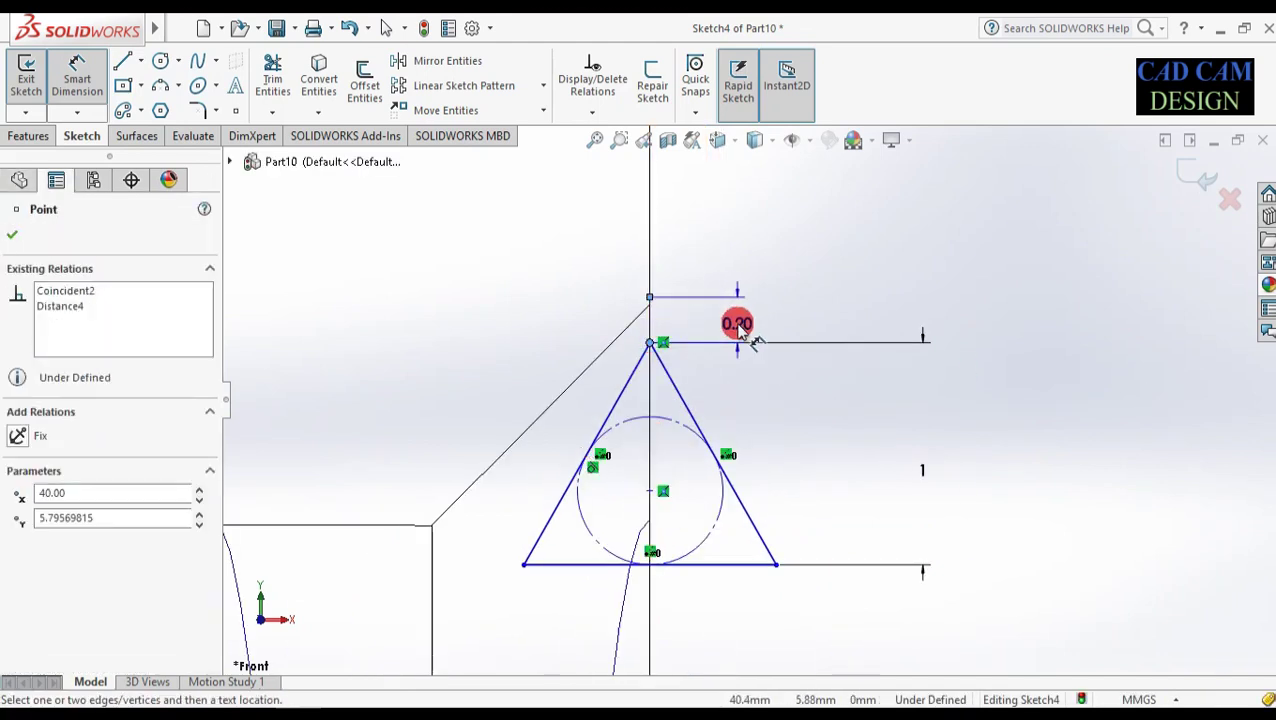
click(740, 328)
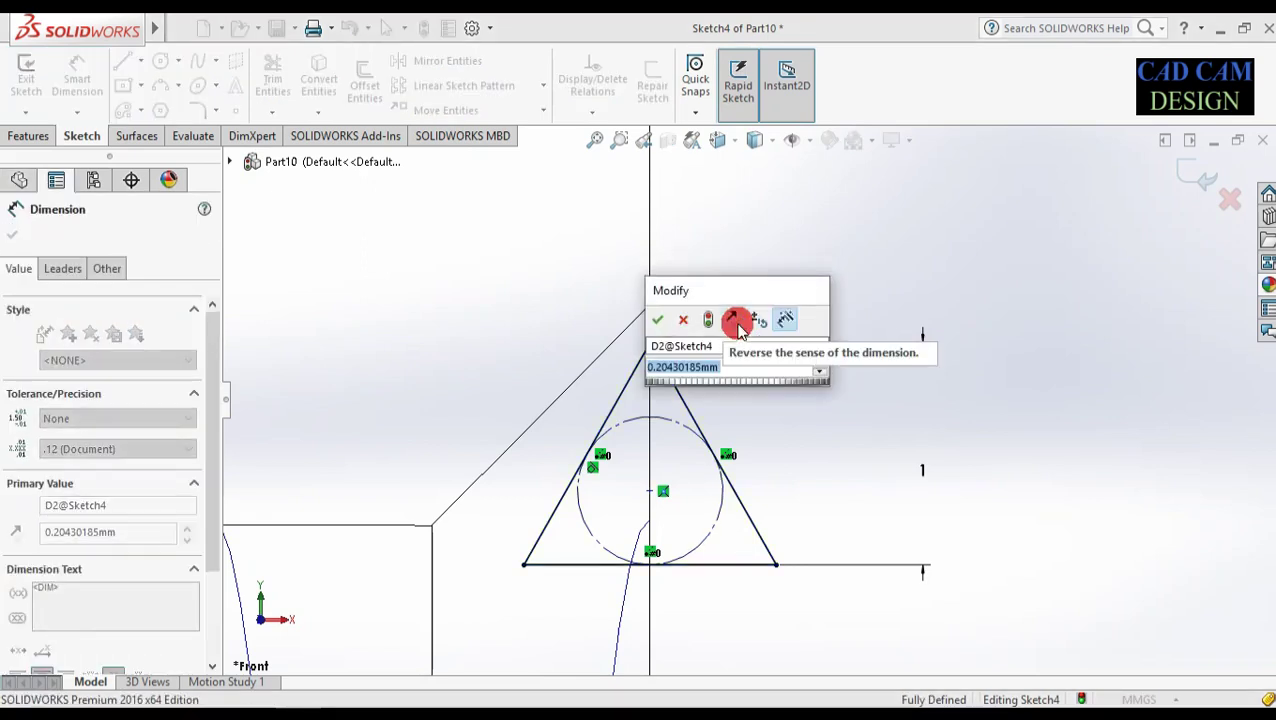
key(Return)
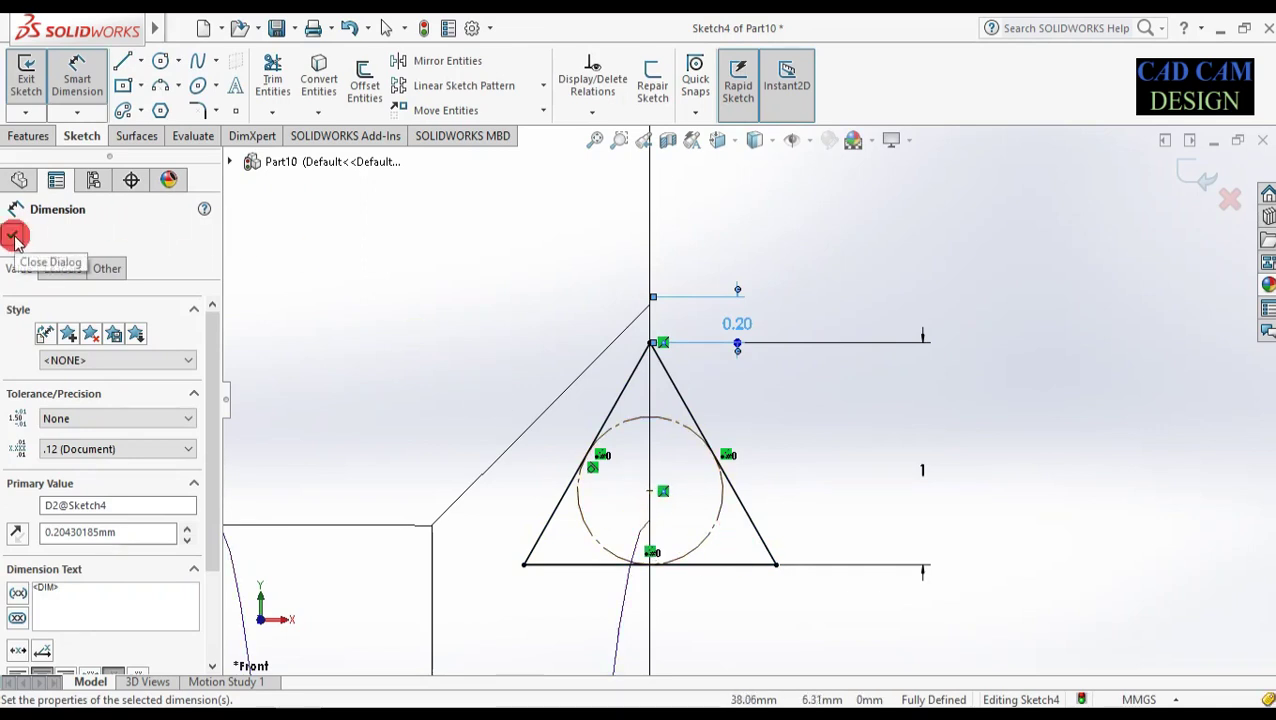
click(13, 238)
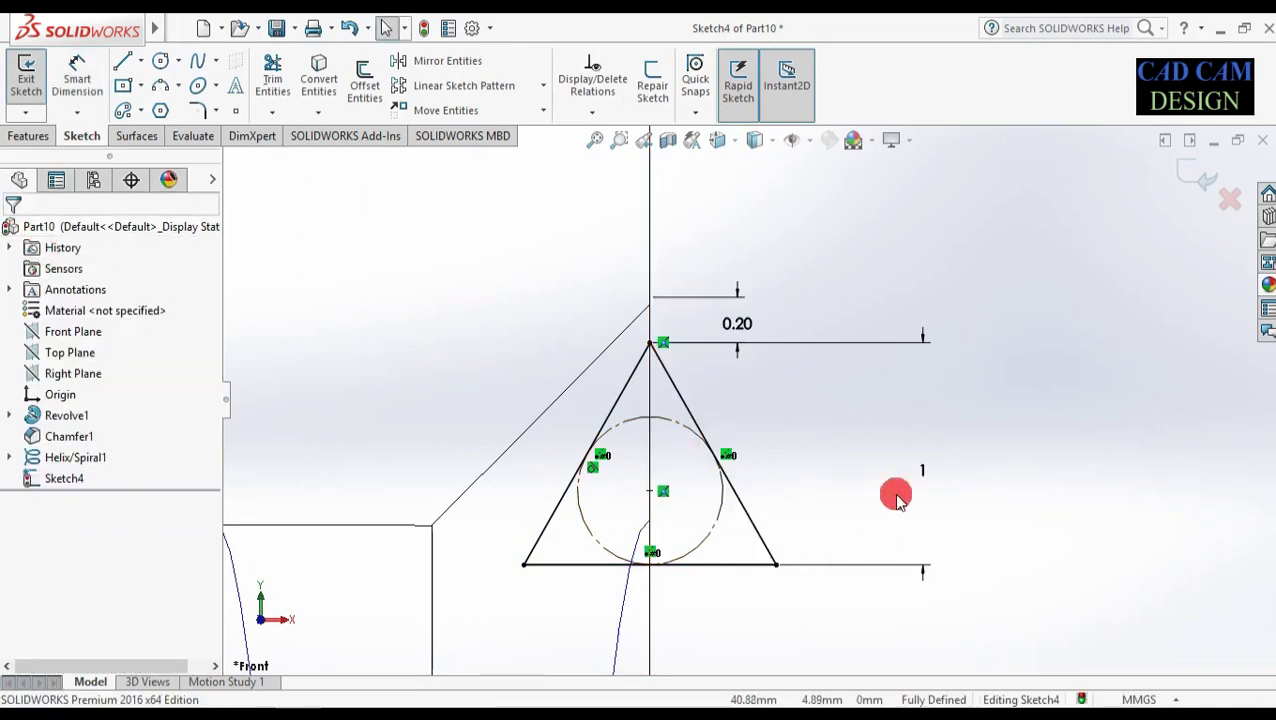
- Add the length of the triangle's base as a driven dimension below it
click(607, 566)
right_drag(596, 624, 596, 578)
click(600, 568)
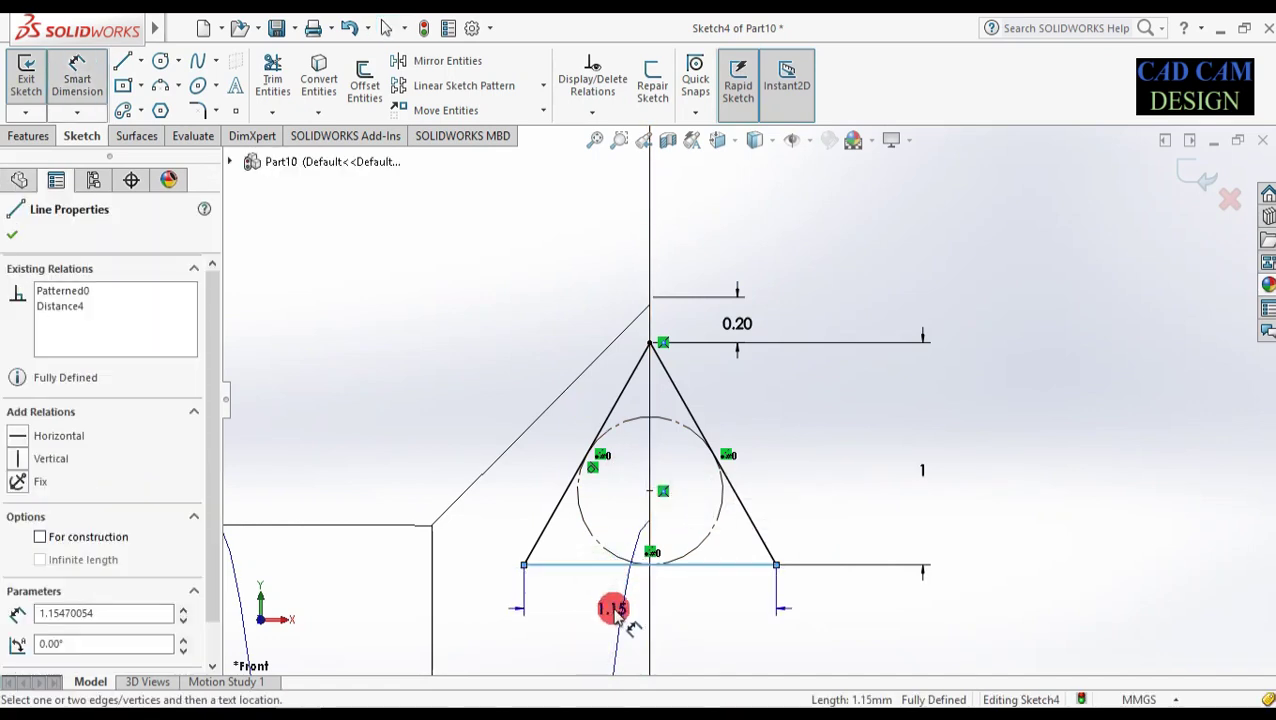
click(678, 614)
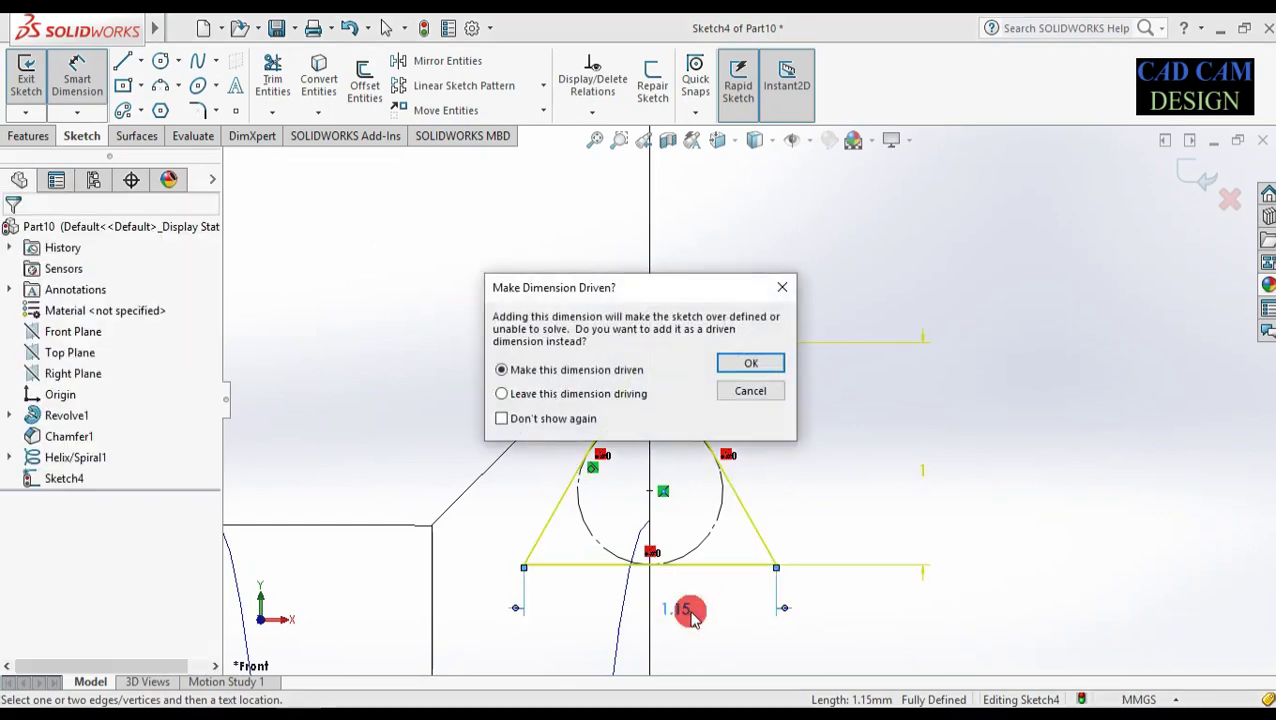
click(750, 363)
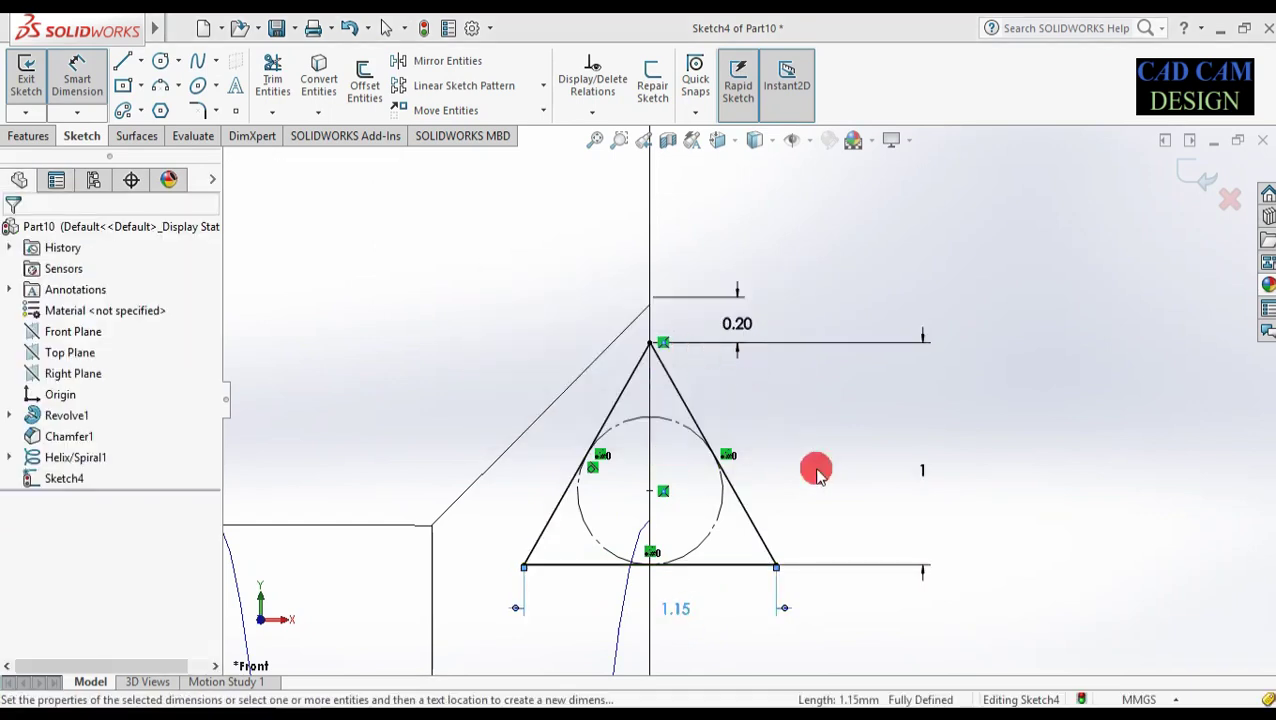
- Try to dimension the distance between the inscribed circle's center and the end of the helix
click(650, 491)
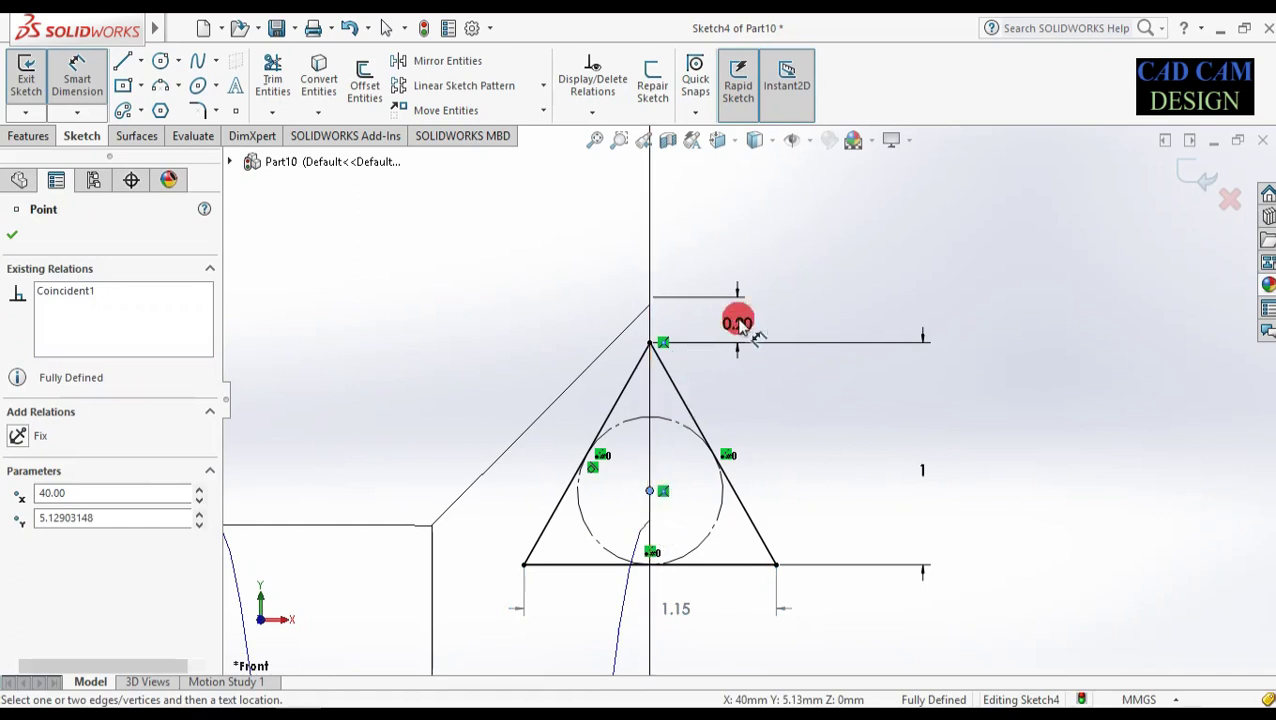
key(Escape)
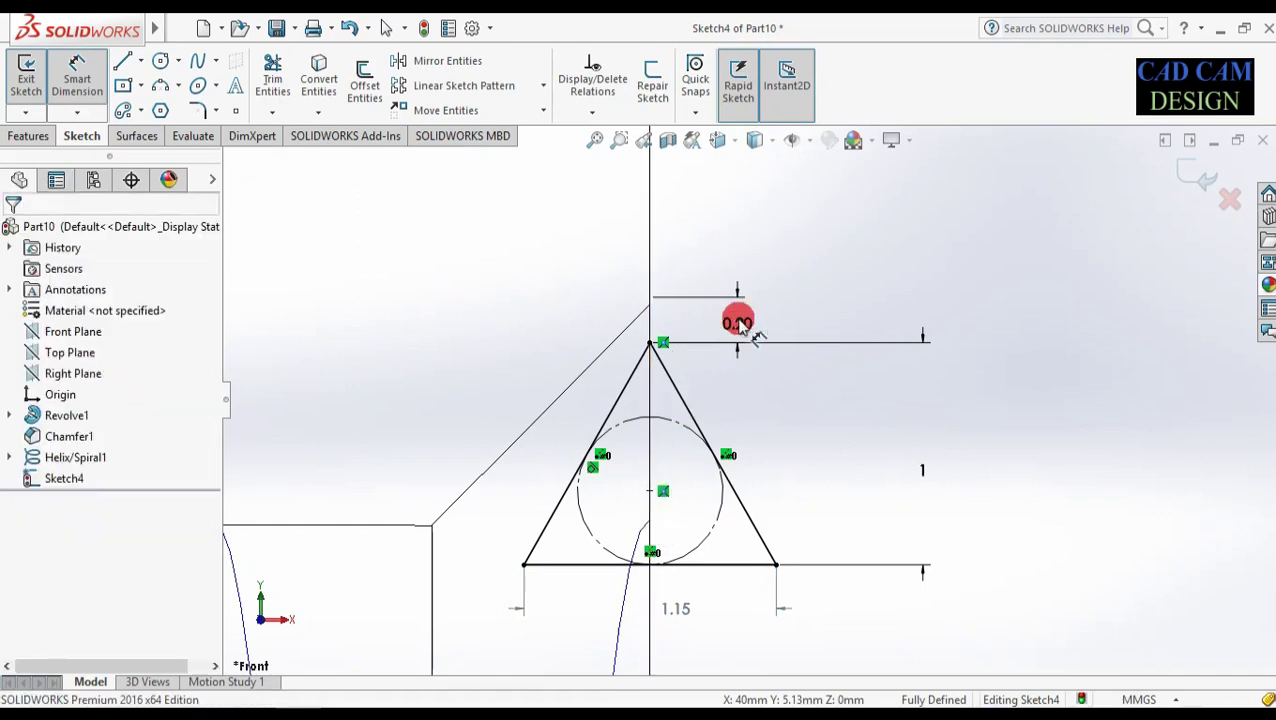
click(640, 529)
click(650, 491)
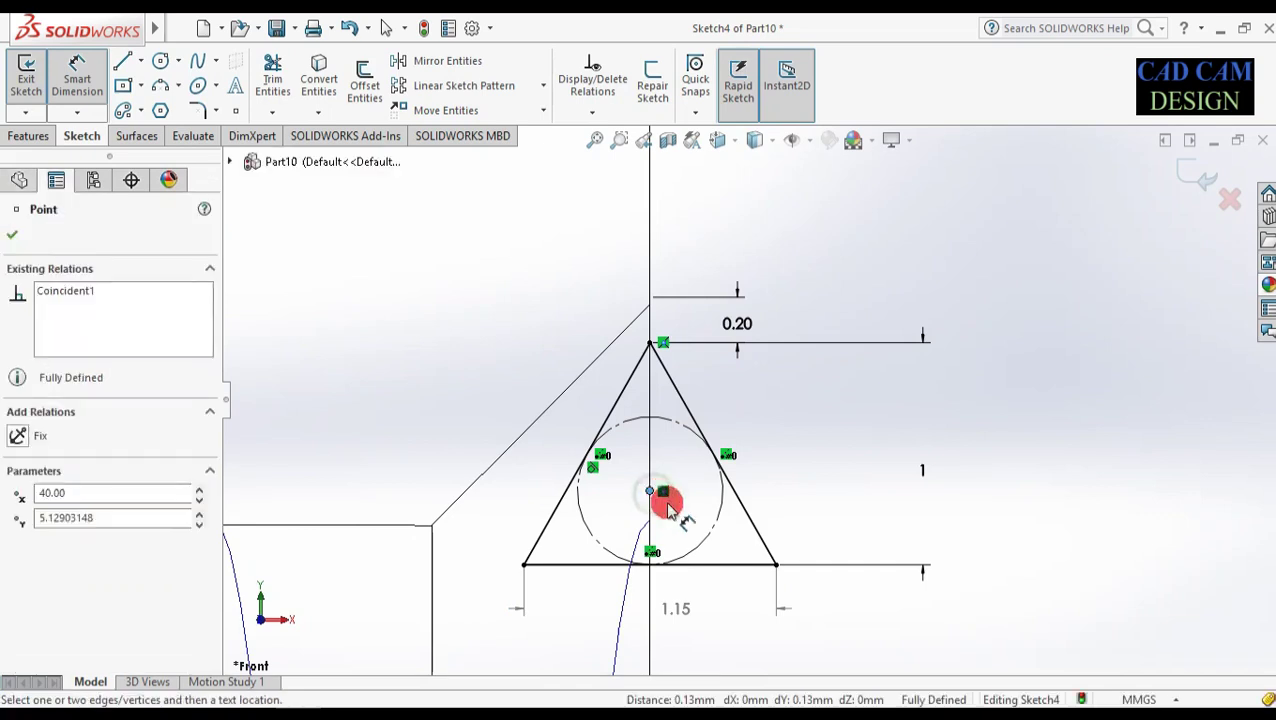
click(648, 525)
click(648, 535)
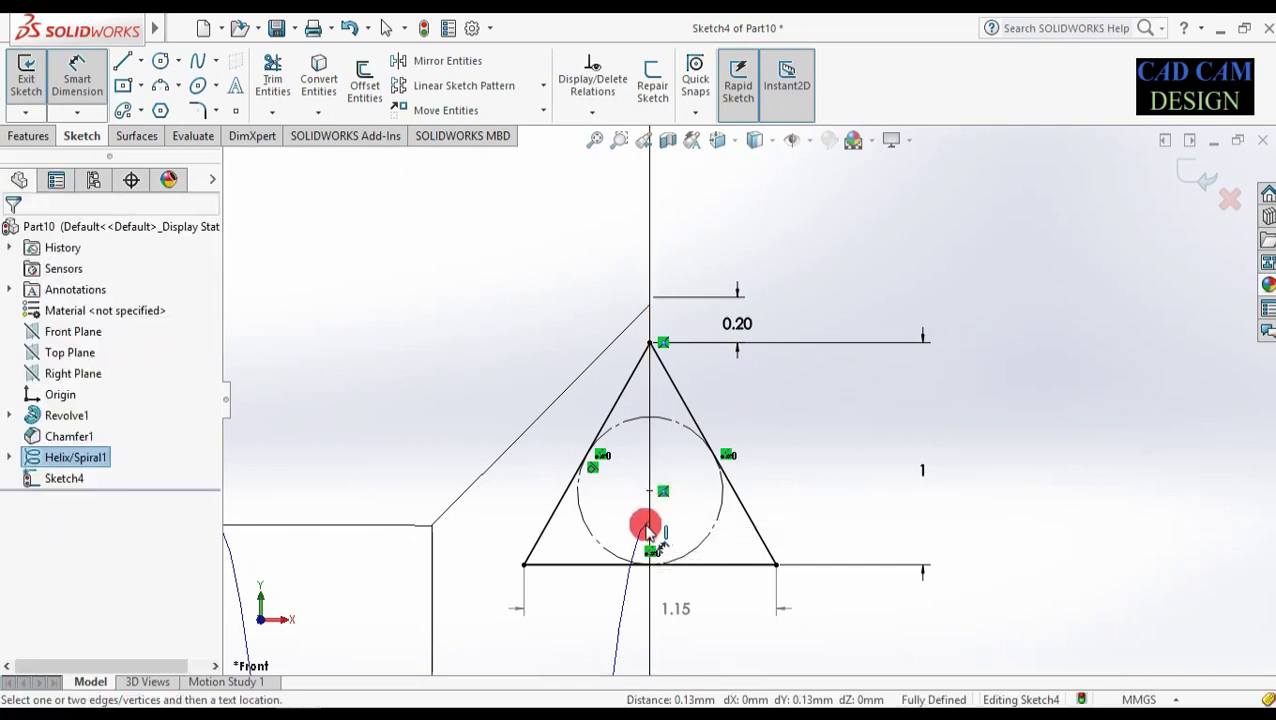
click(648, 528)
click(649, 528)
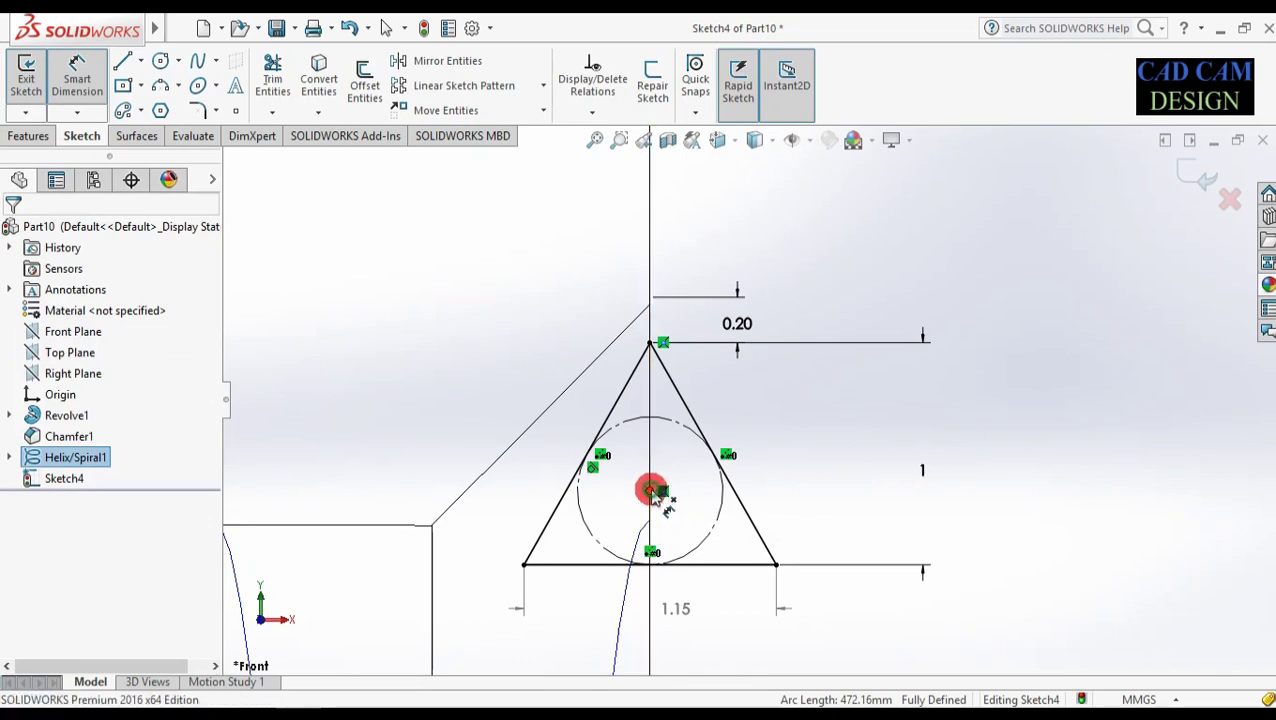
click(651, 490)
click(735, 325)
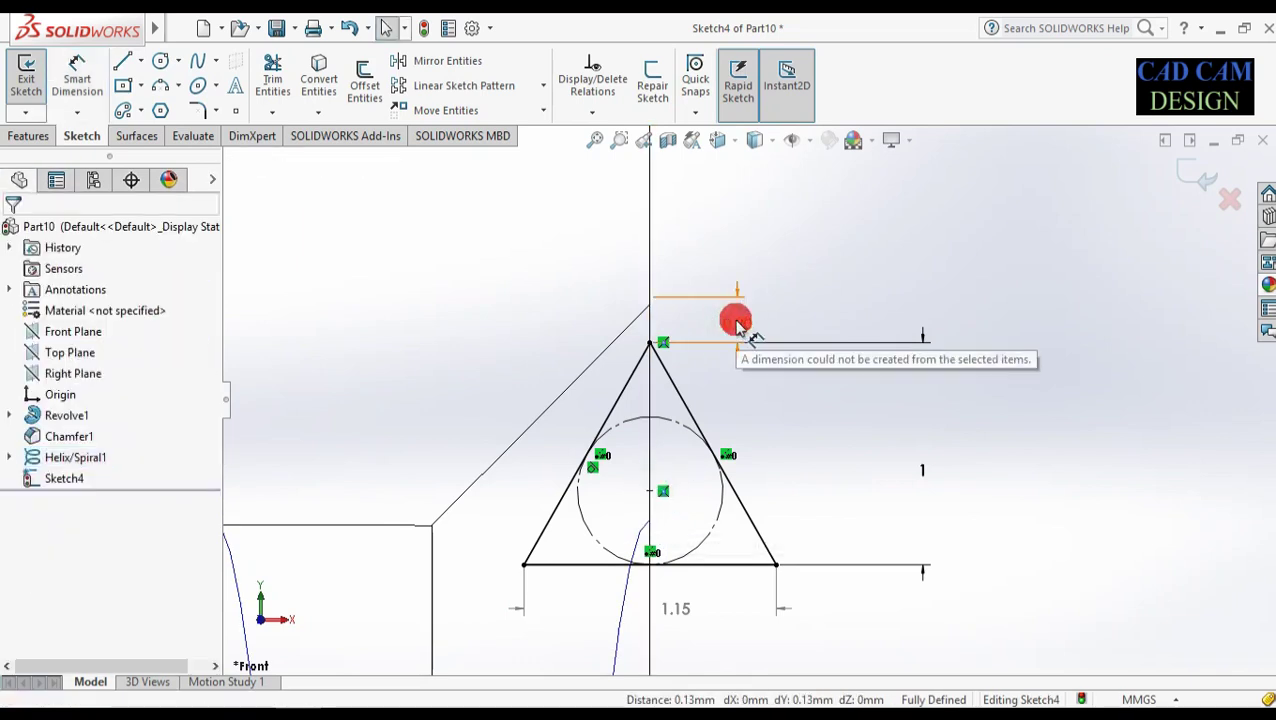
- Set the gap between the triangle's apex and the chamfer corner to 0.30 mm
click(740, 326)
click(740, 325)
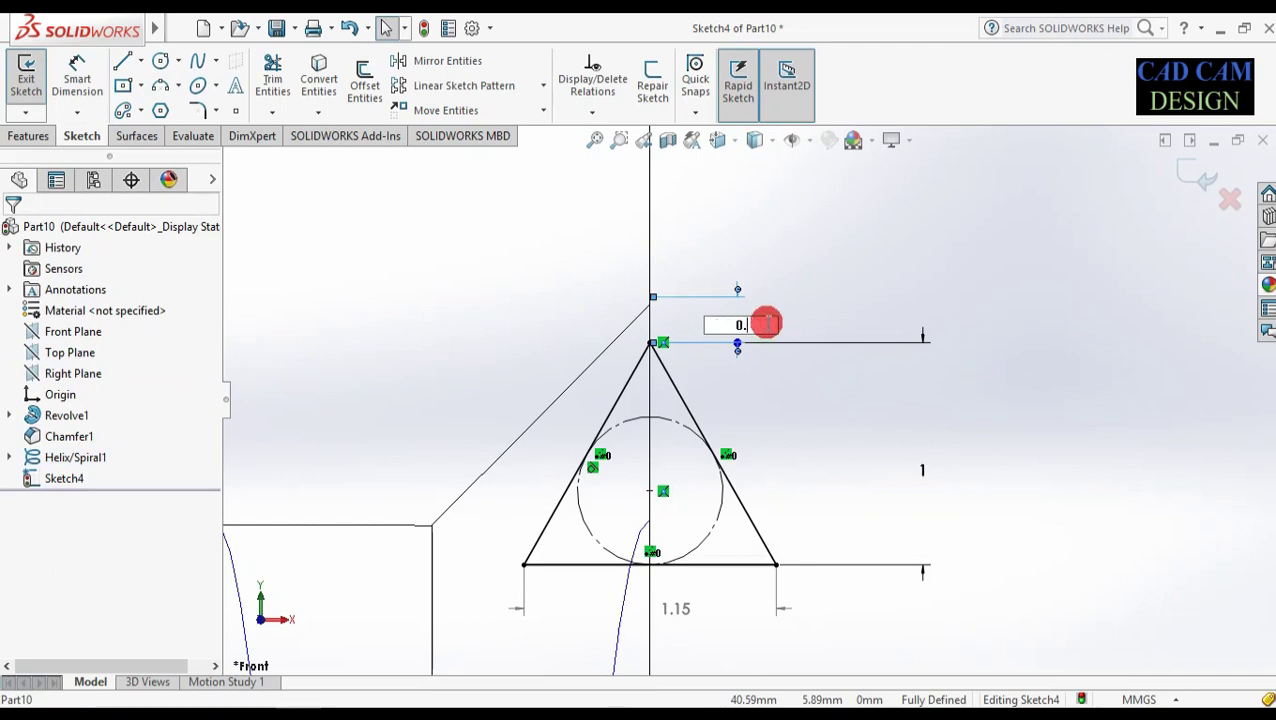
text(0.30)
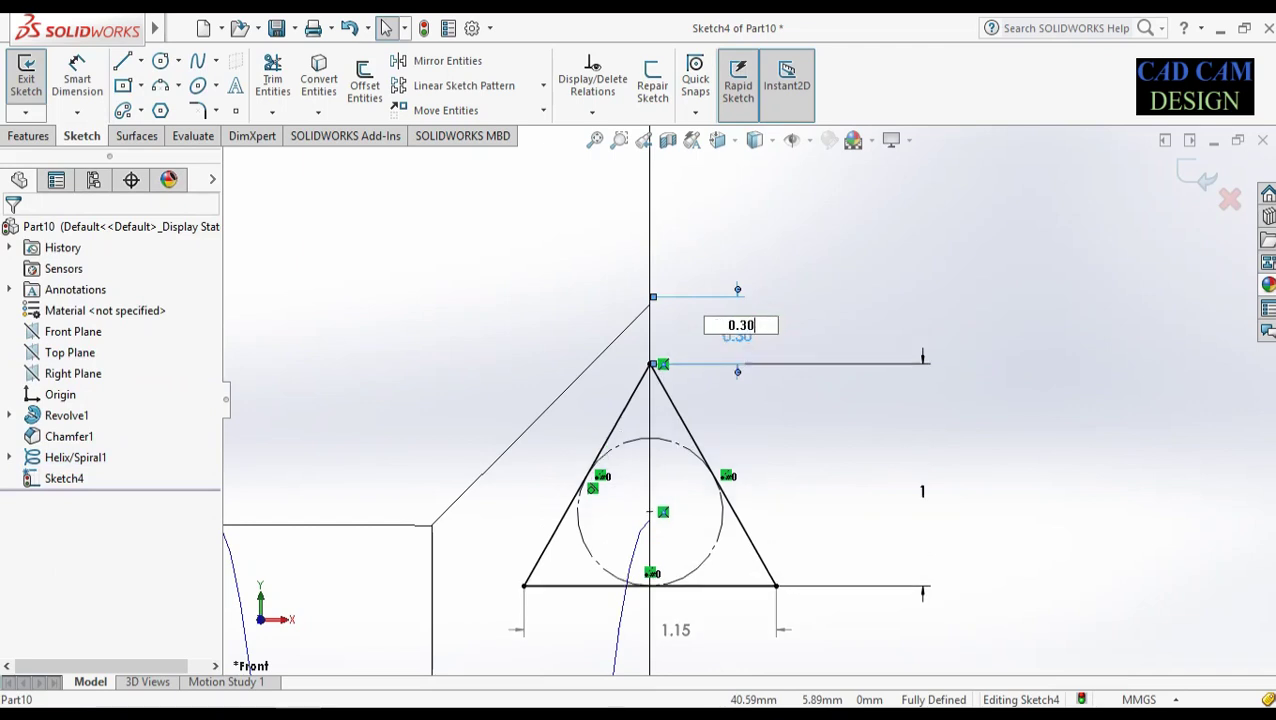
click(766, 322)
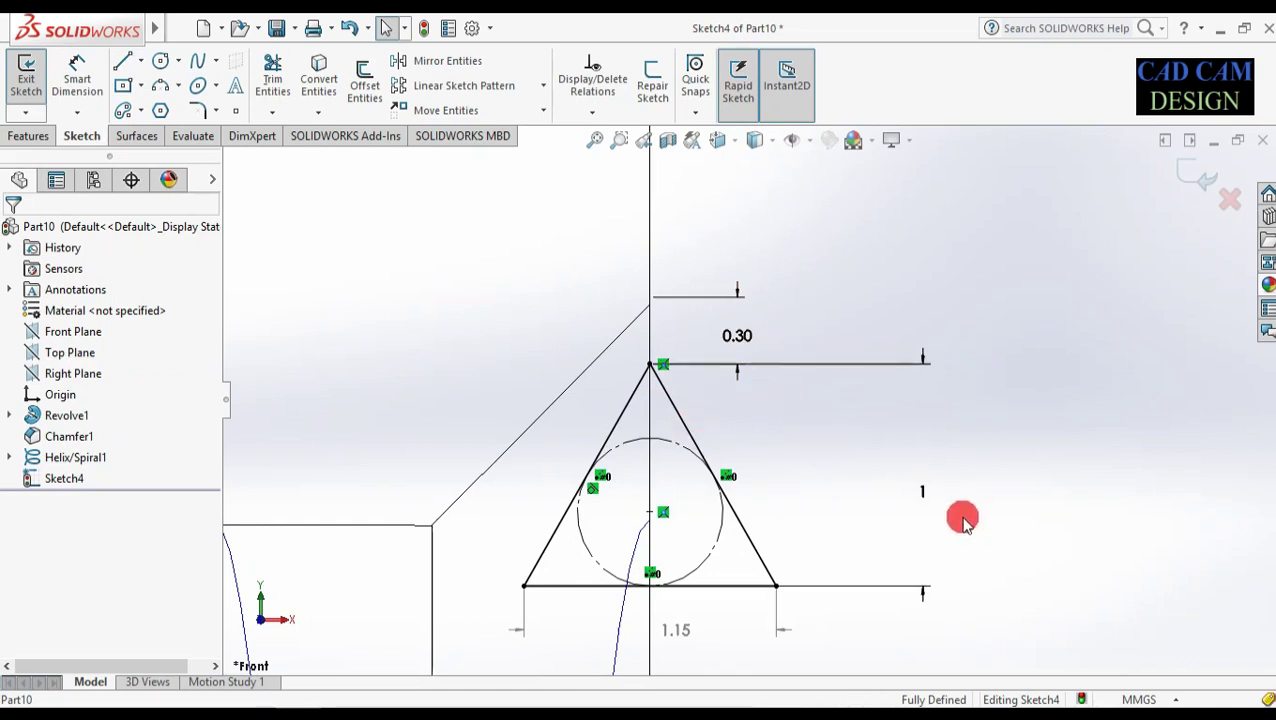
- Finish the triangle sketch and set up a swept cut with it as the profile and the helix as the path
scroll(963, 518, up, 4)
scroll(826, 473, up, 4)
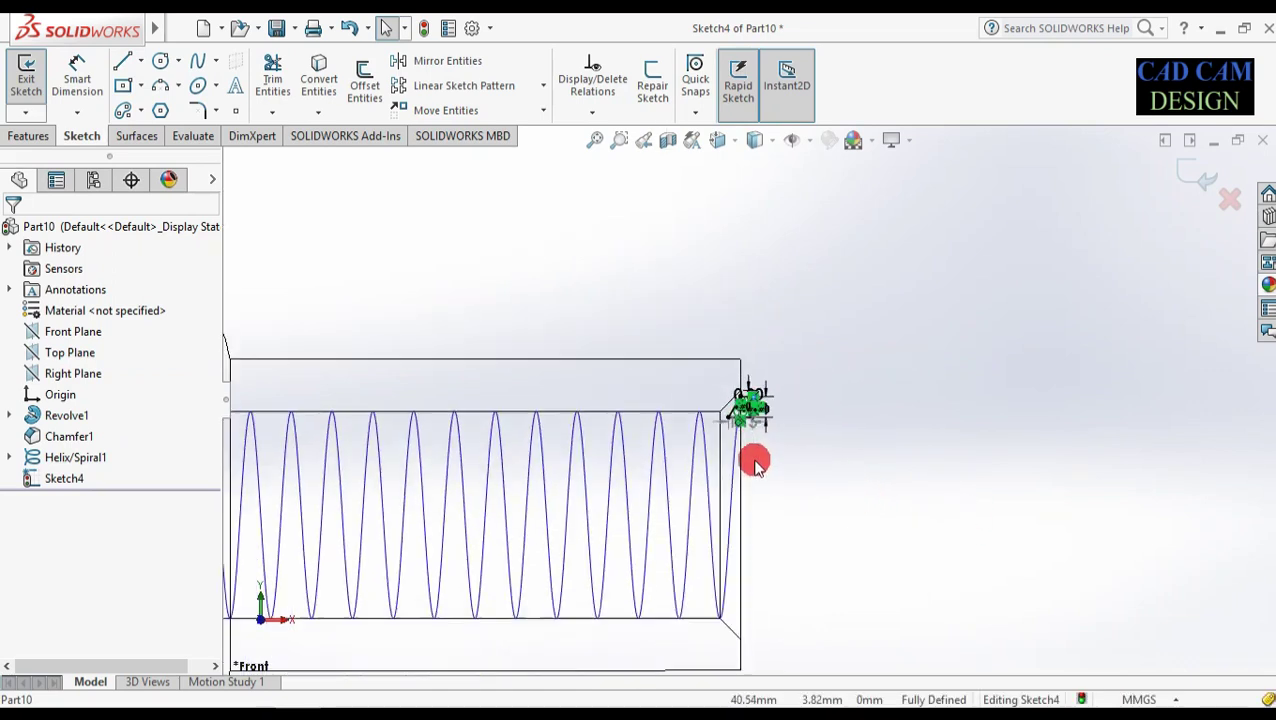
scroll(735, 410, down, 3)
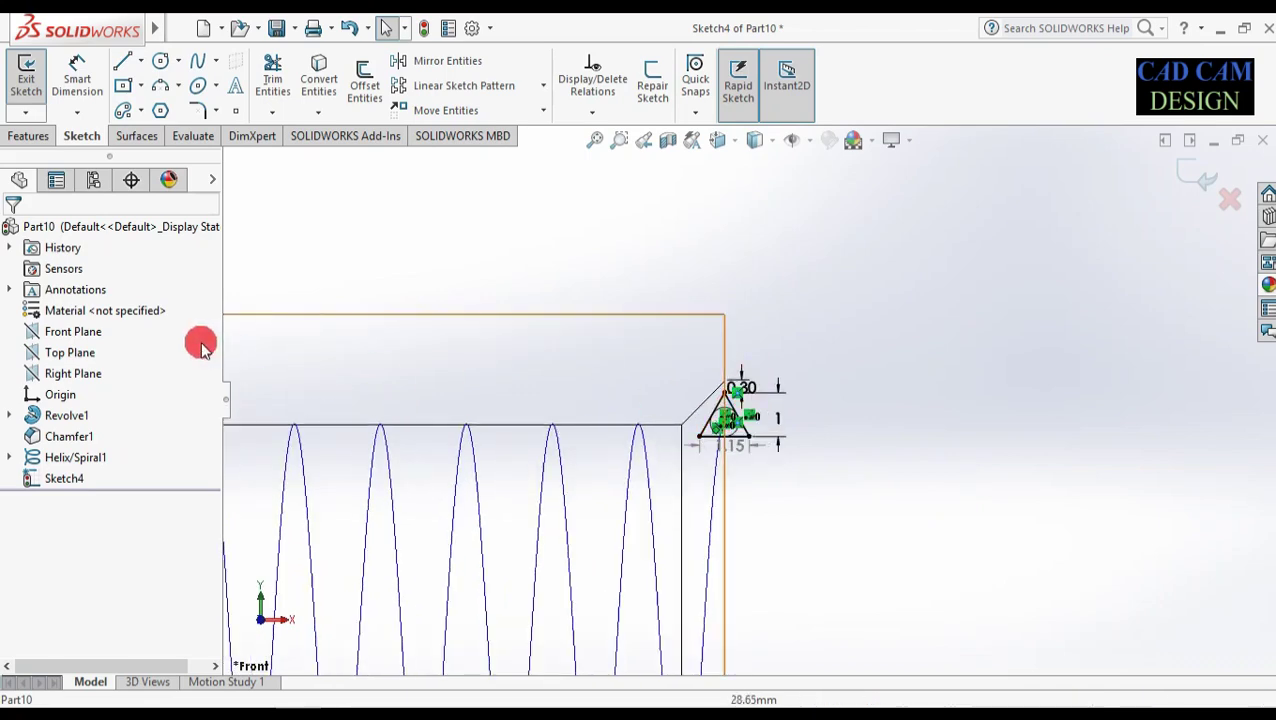
click(28, 137)
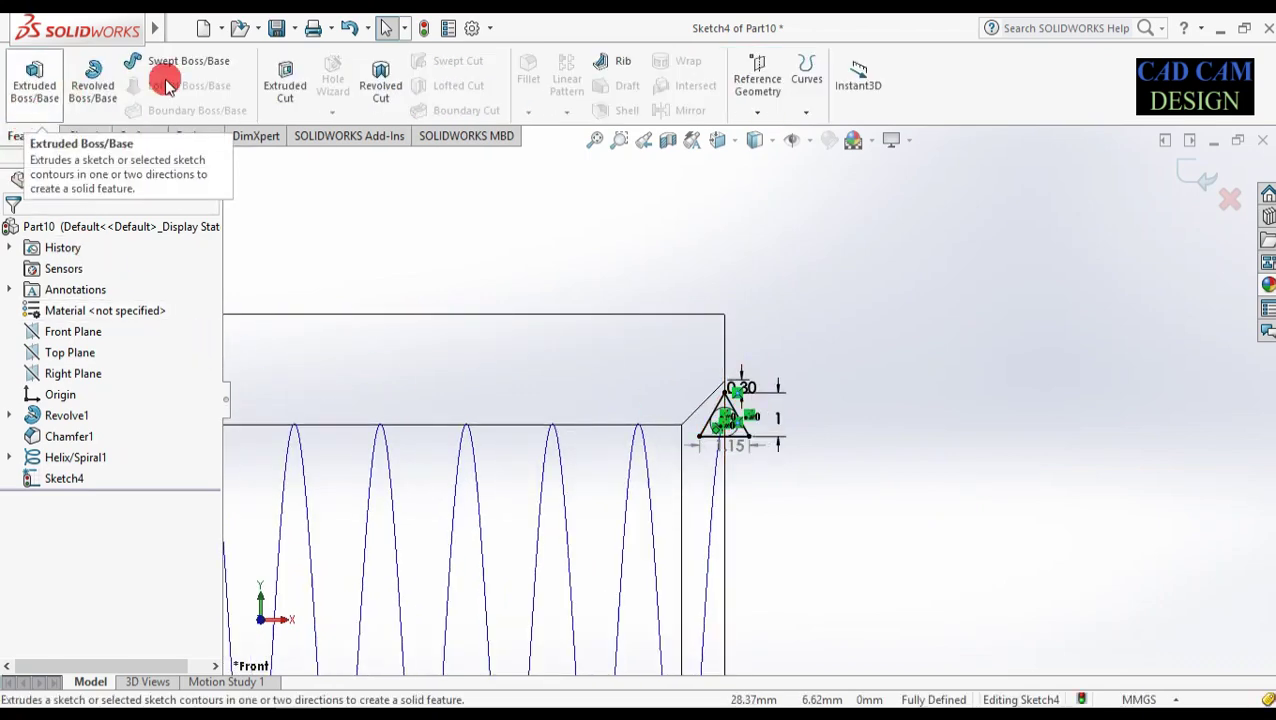
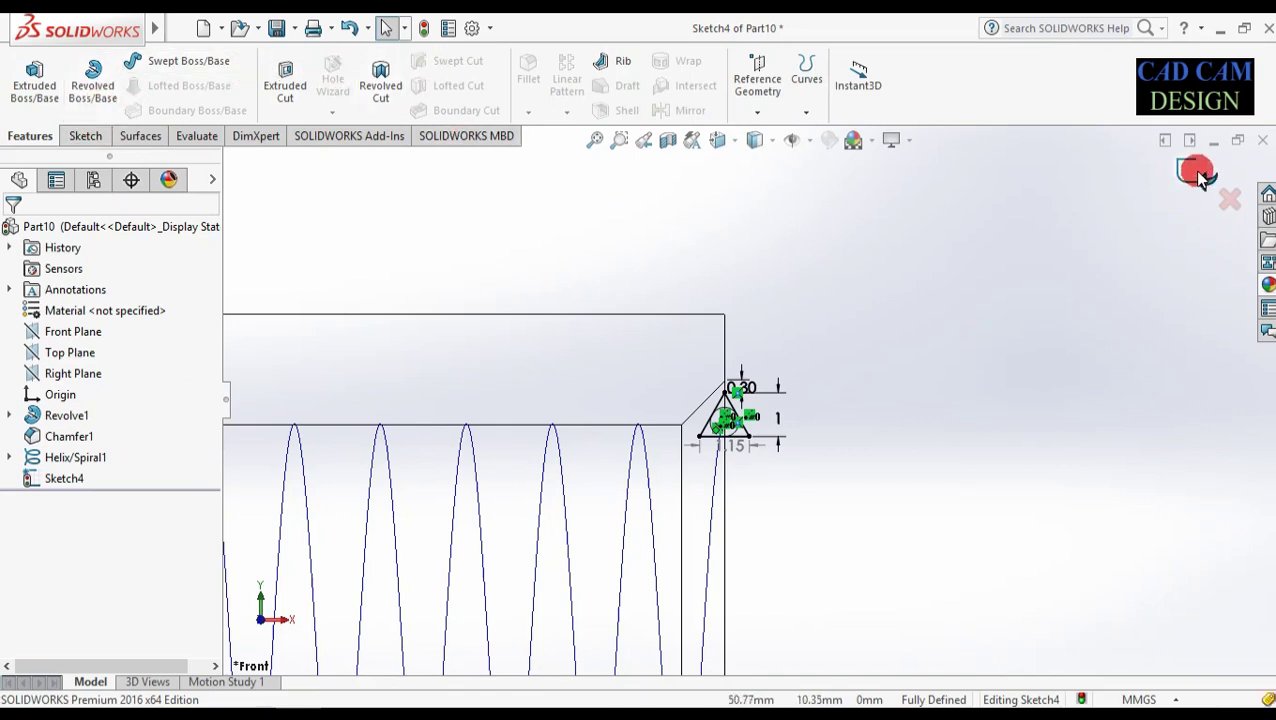
click(895, 384)
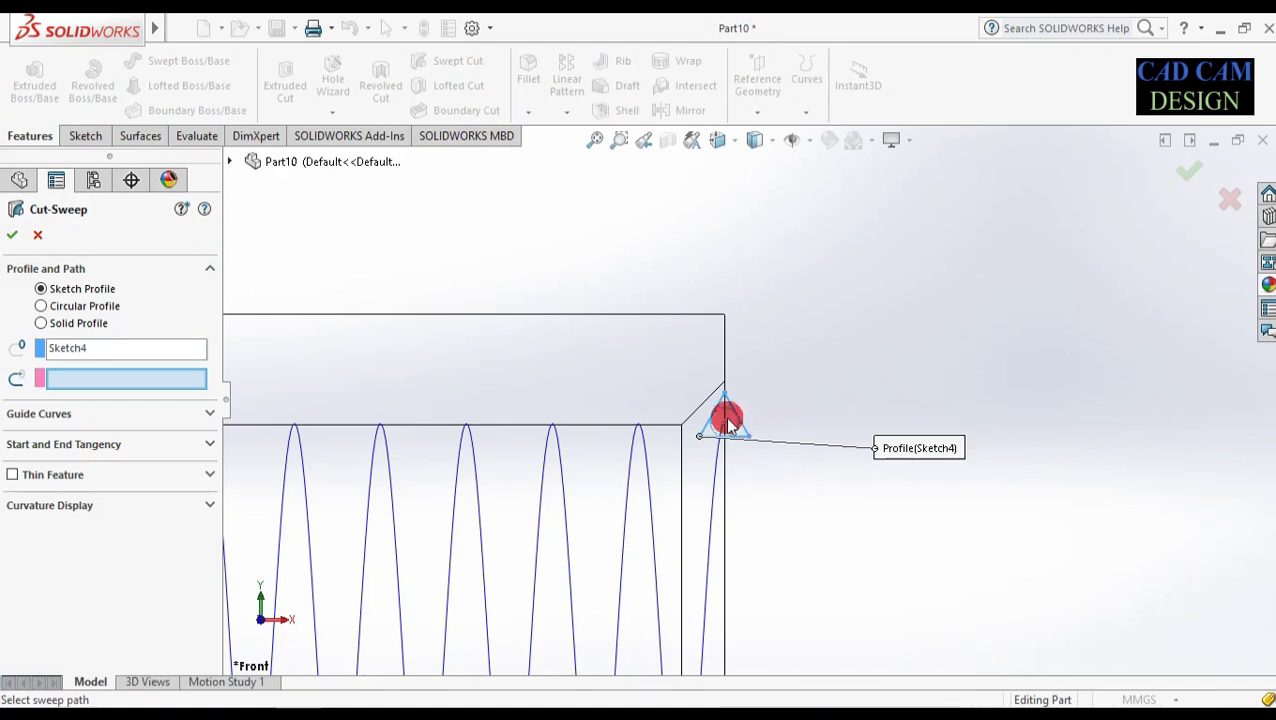
click(152, 348)
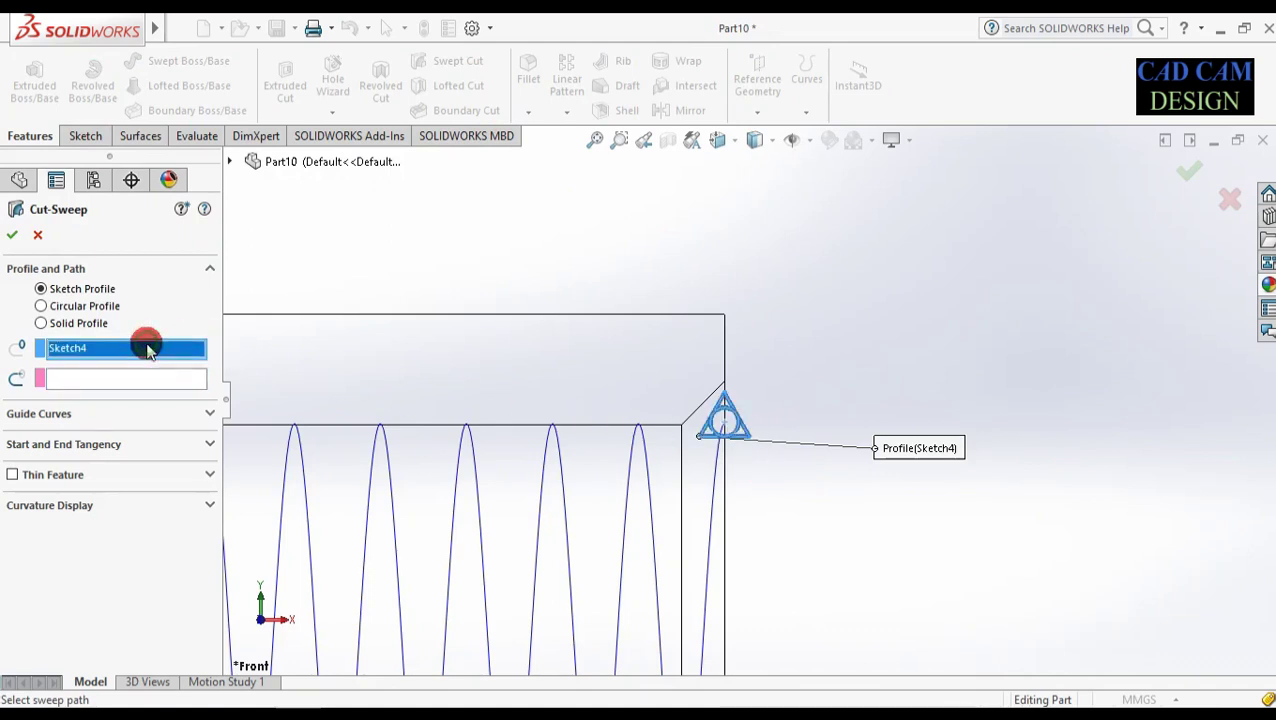
click(90, 383)
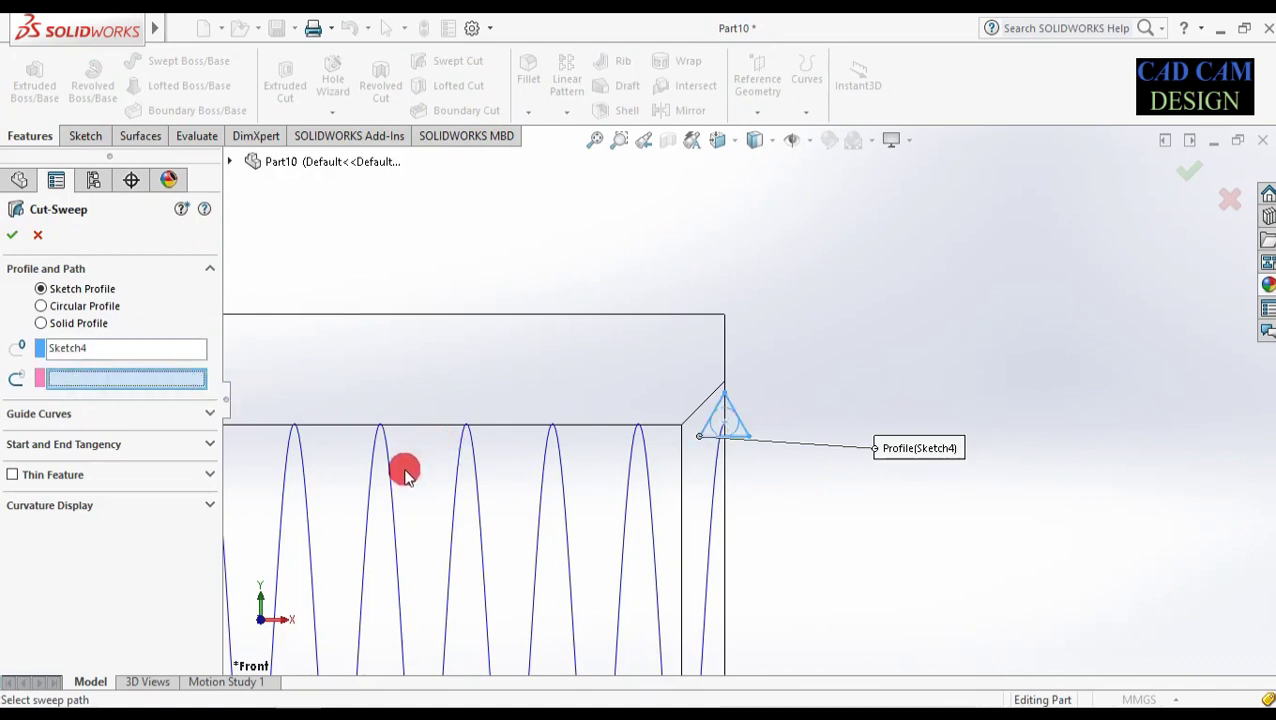
click(482, 489)
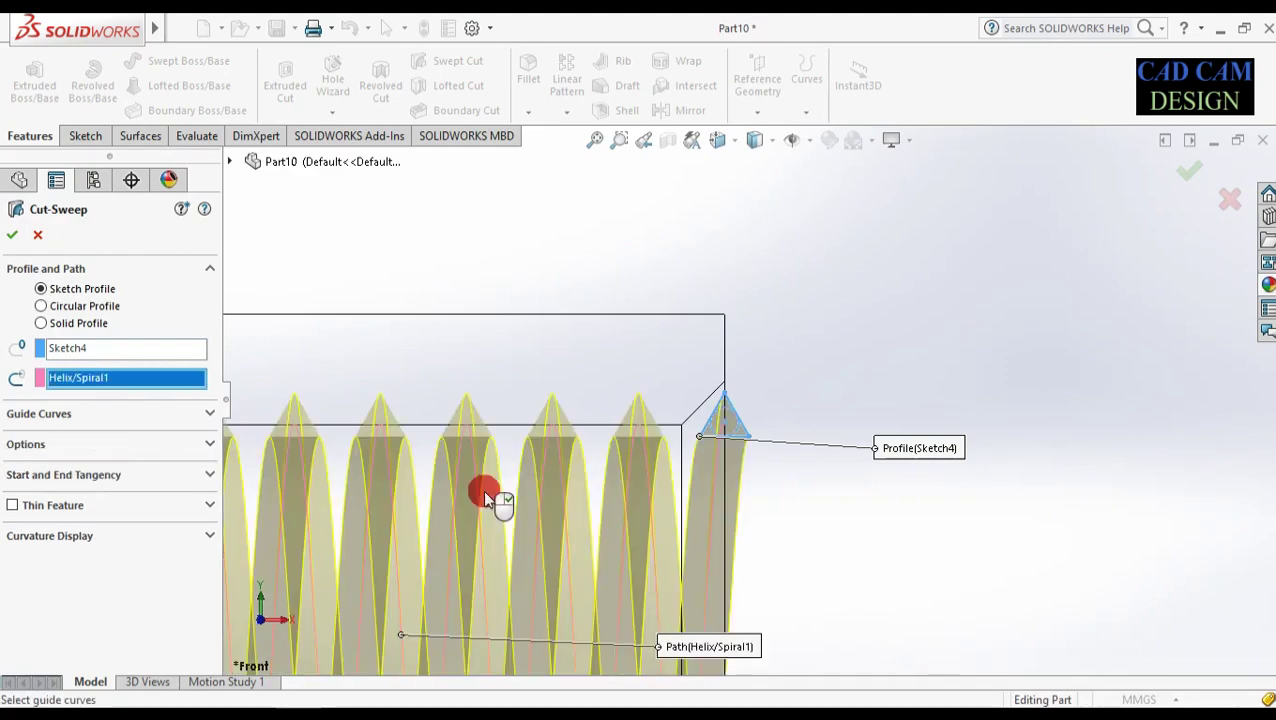
- Switch the model display to Shaded With Edges and inspect the sweep preview around the bore opening
scroll(786, 430, up, 3)
middle_drag(786, 430, 768, 441)
scroll(843, 441, up, 3)
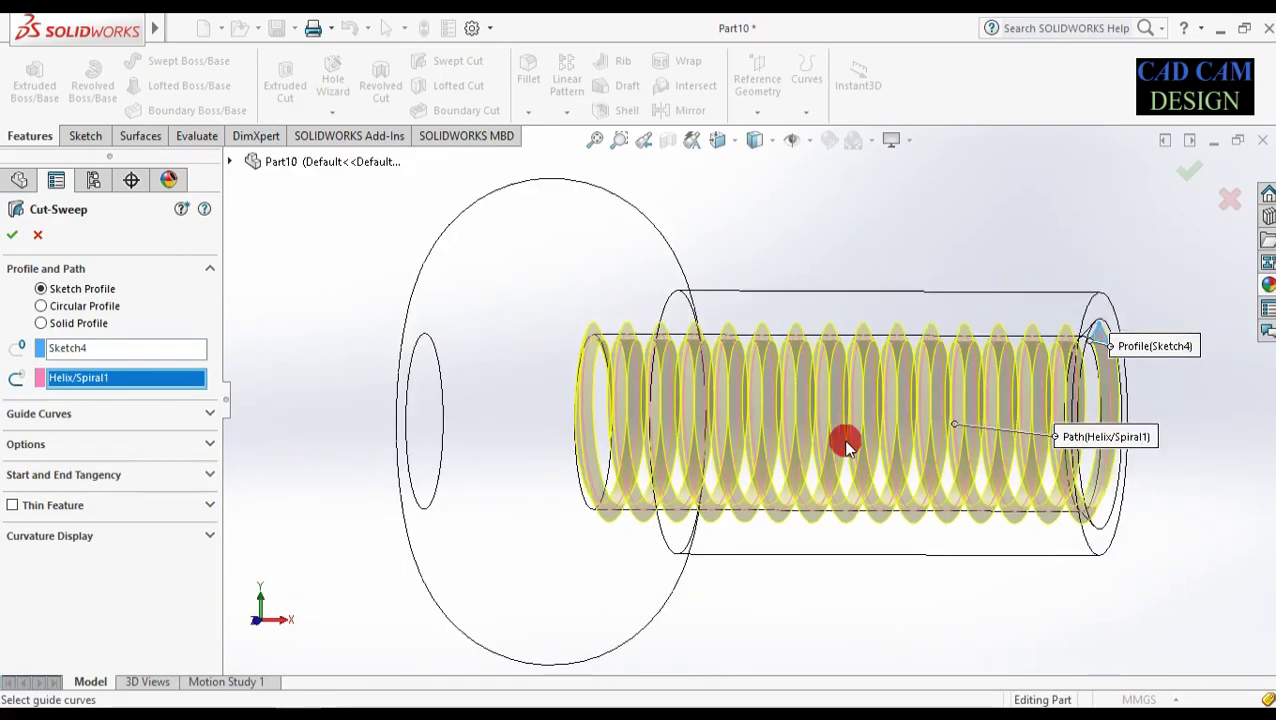
scroll(1040, 365, down, 6)
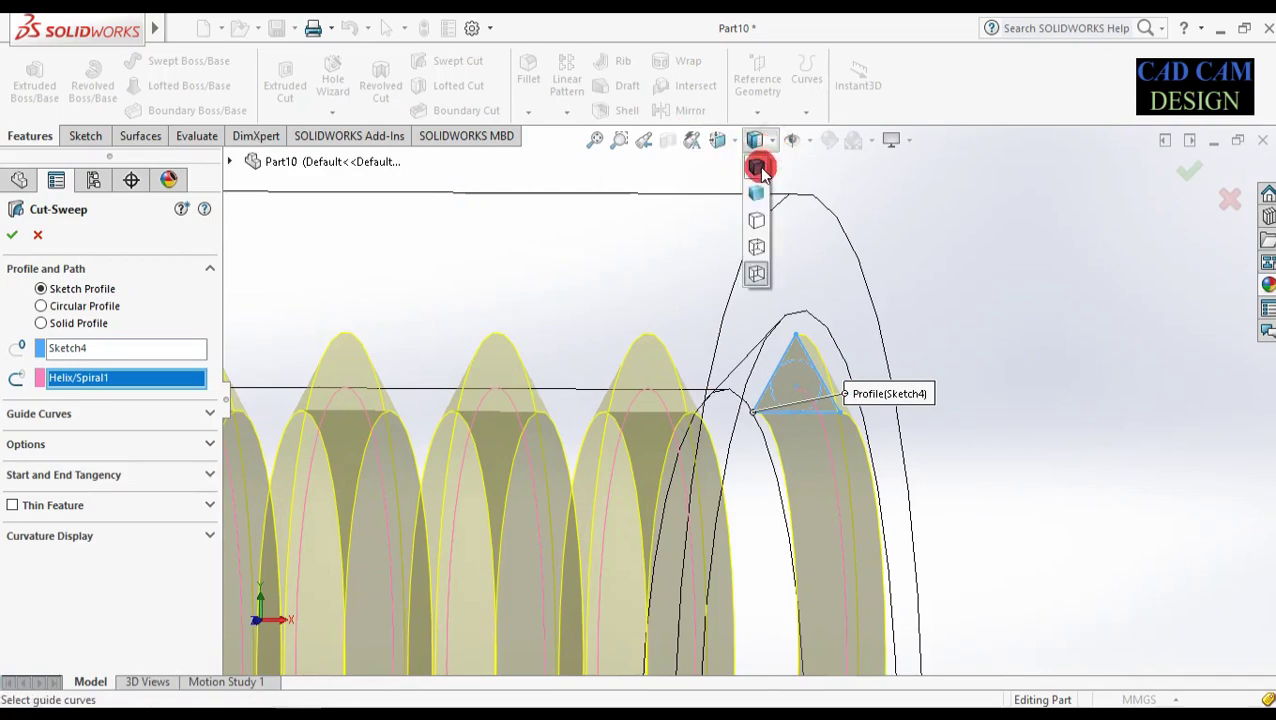
click(758, 168)
middle_drag(805, 400, 668, 443)
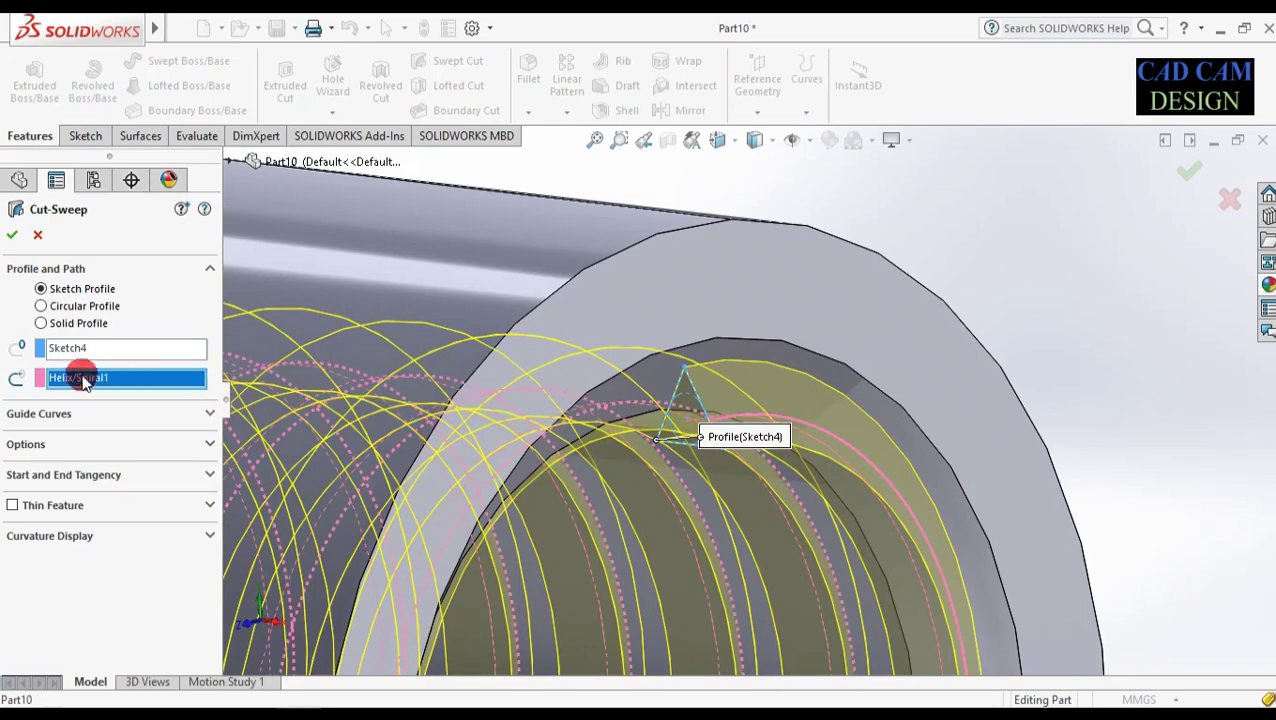
- Leave Align with end faces enabled in the sweep options and create the internal thread cut
click(207, 445)
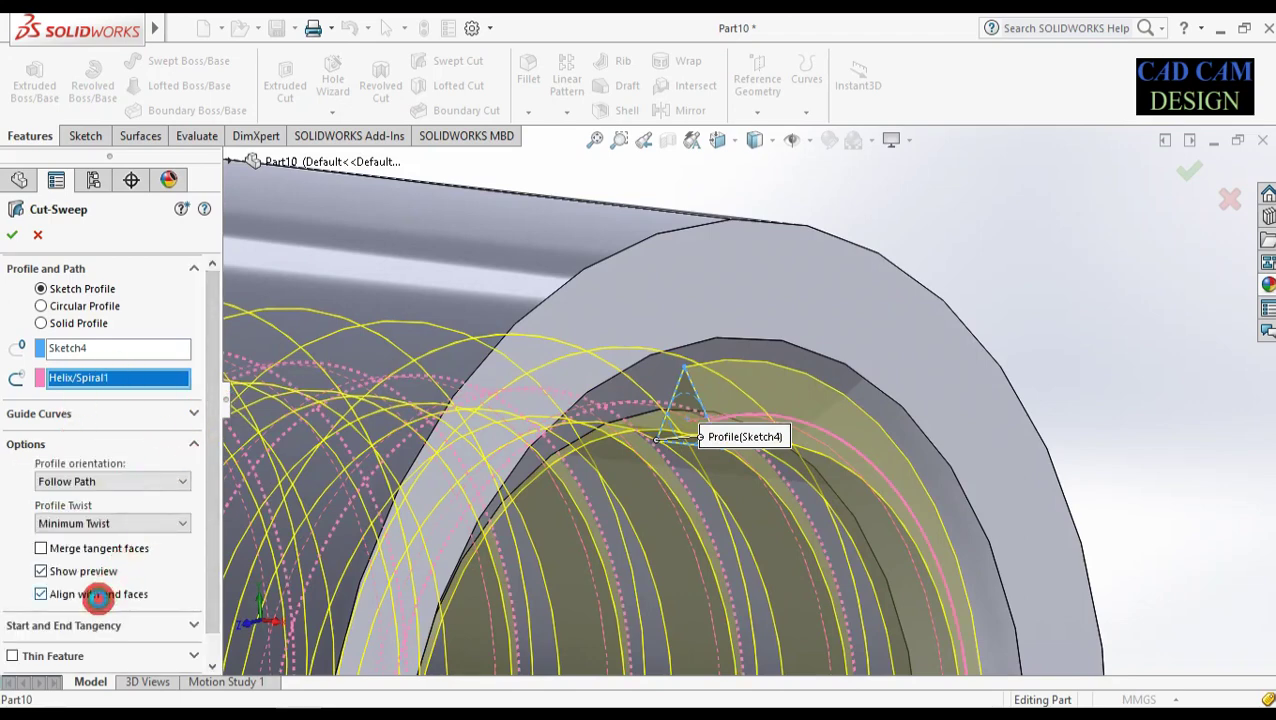
click(41, 594)
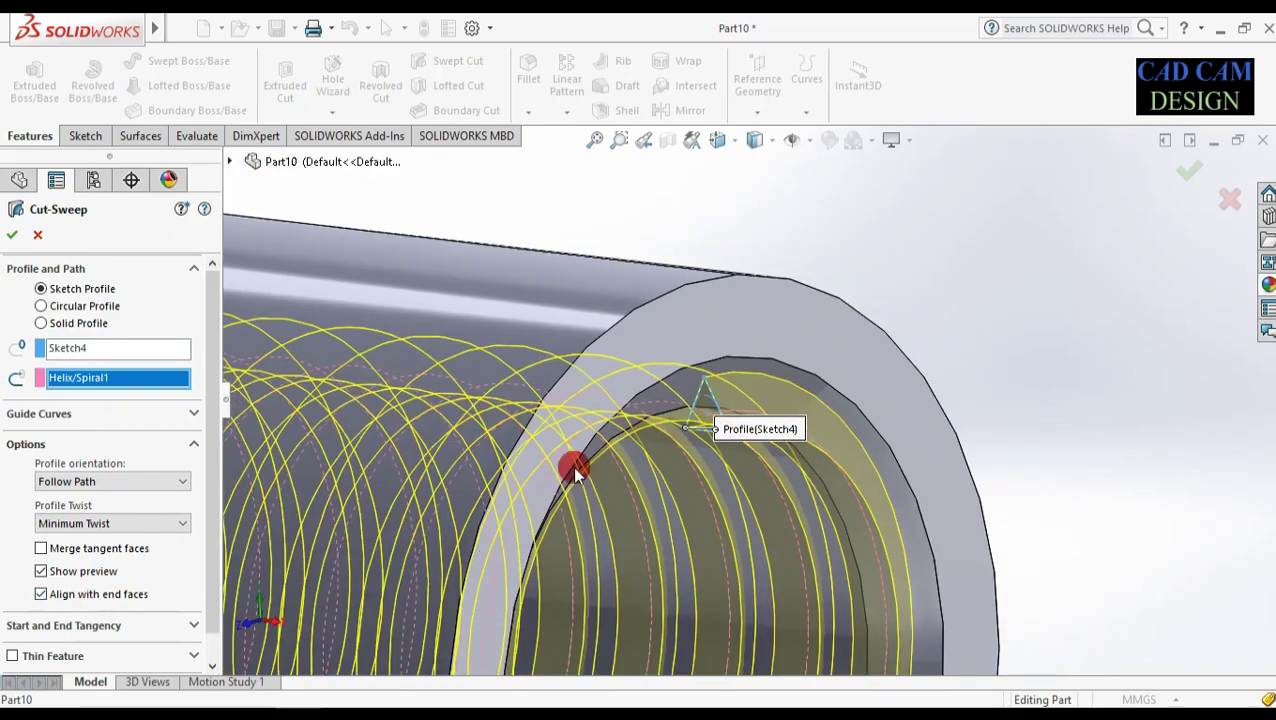
scroll(718, 364, down, 5)
scroll(675, 497, down, 2)
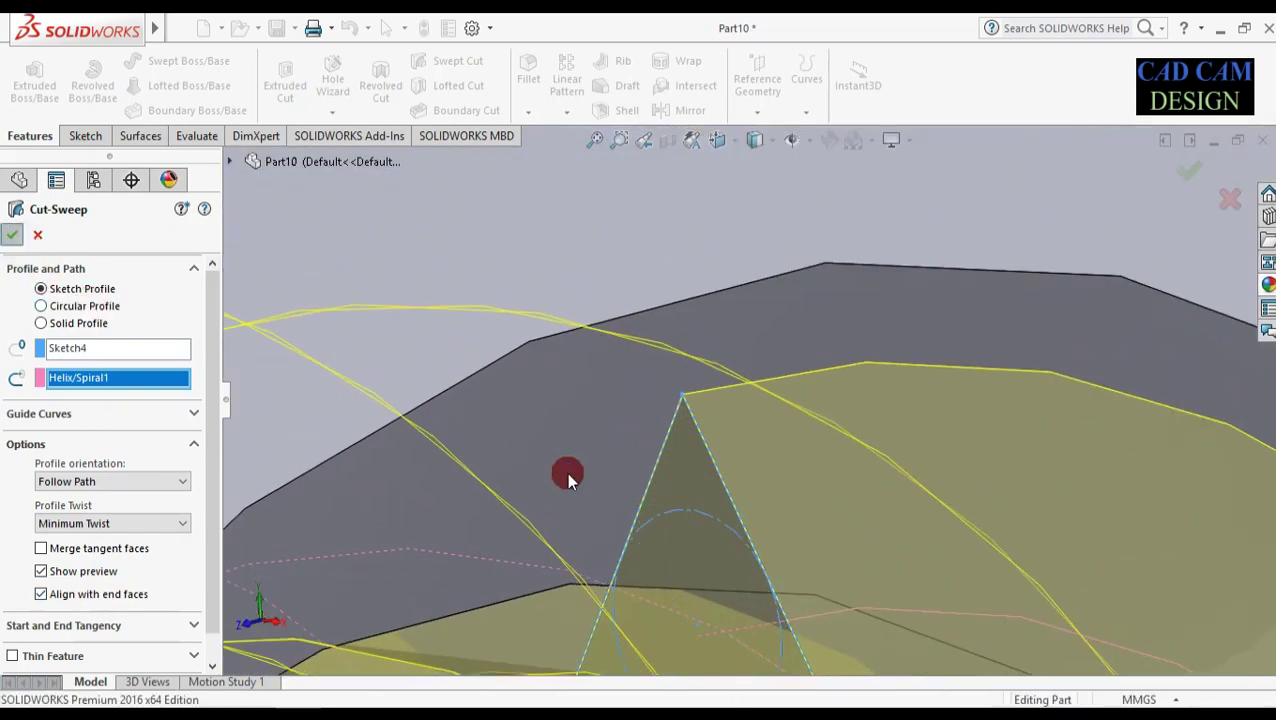
key(Return)
- Hide the helix curve running through the knob's threaded bore
scroll(604, 464, up, 8)
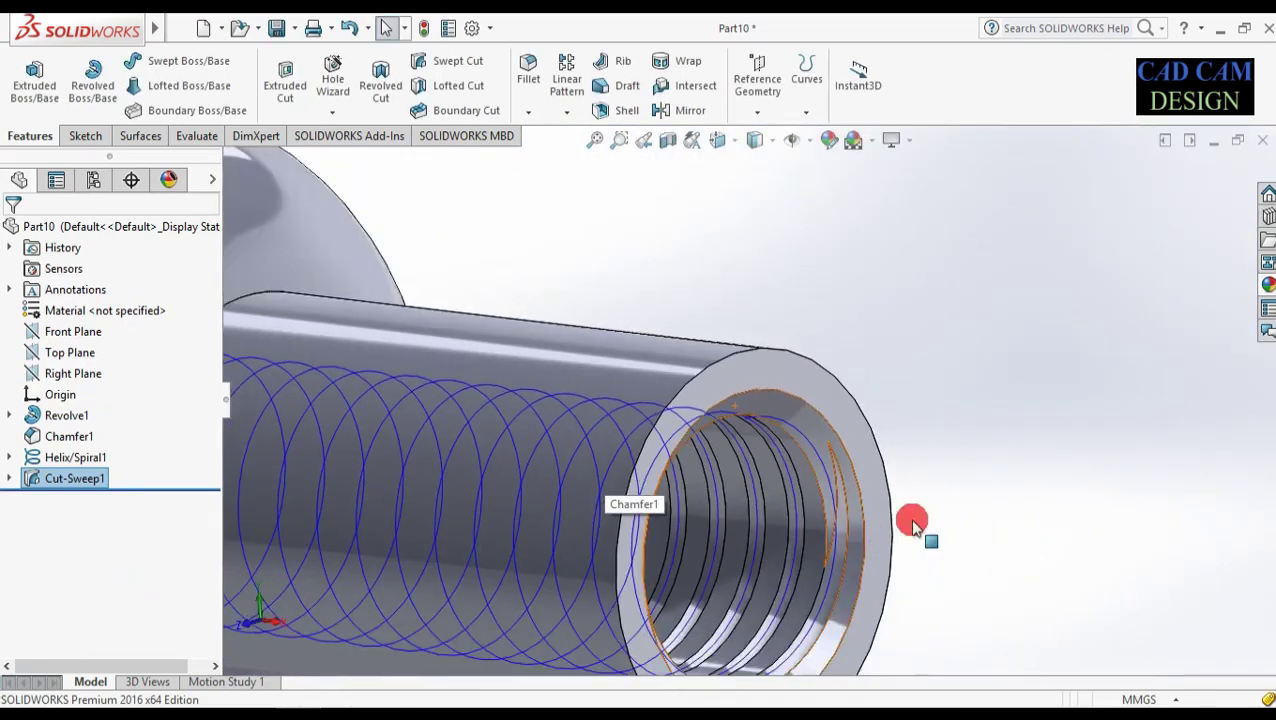
right_click(816, 456)
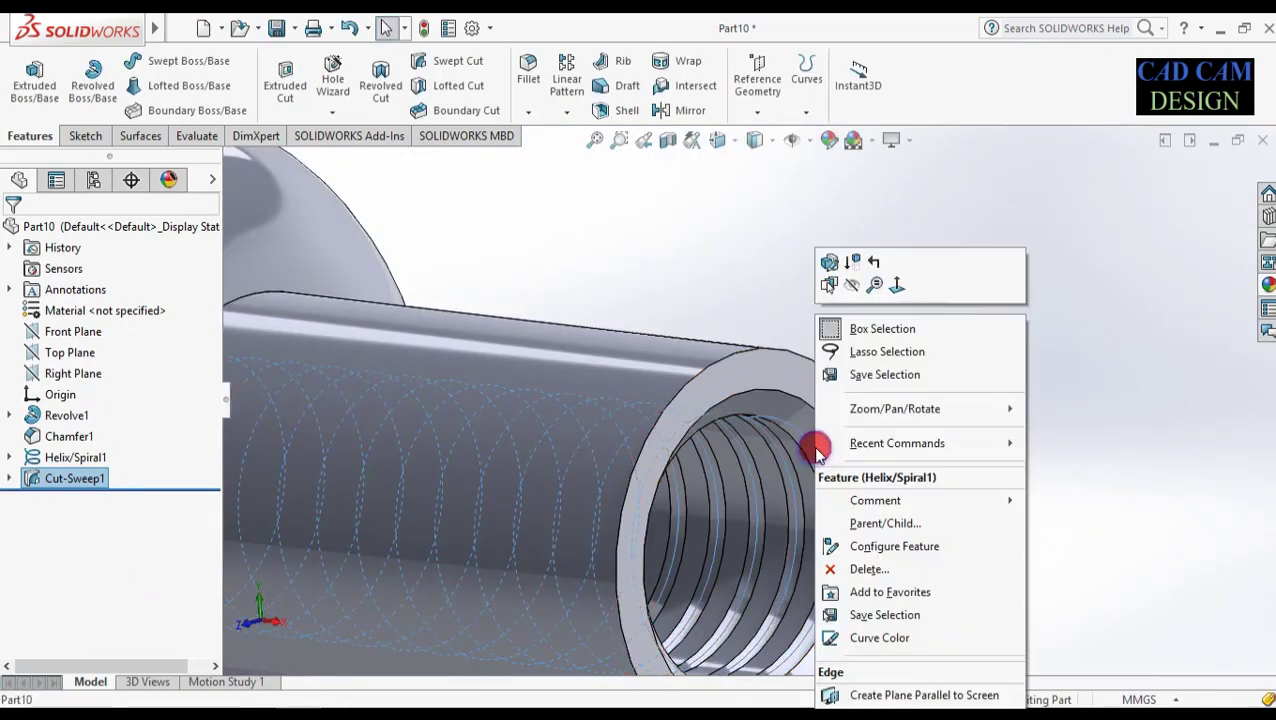
click(857, 286)
scroll(823, 456, up, 5)
middle_drag(823, 456, 519, 308)
scroll(480, 295, down, 3)
scroll(527, 362, up, 2)
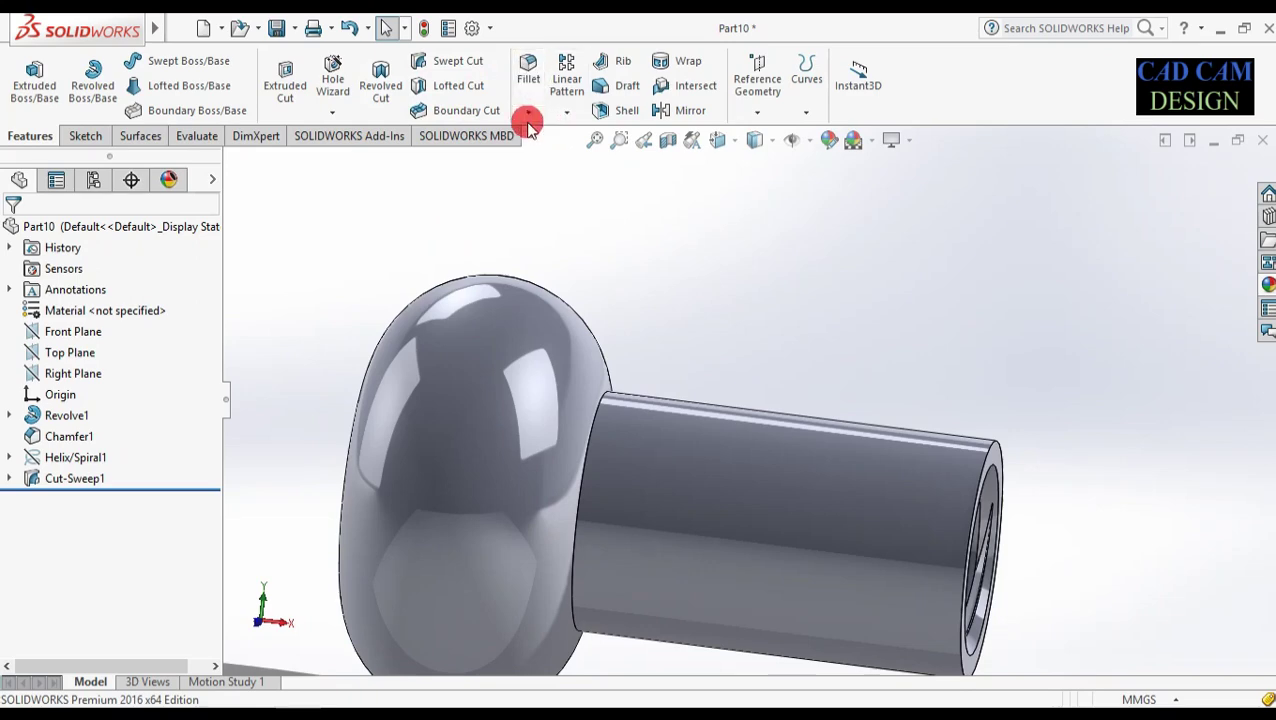
- Chamfer the edge where the cylindrical shank meets the rounded head by 3 mm at 45 degrees
click(530, 157)
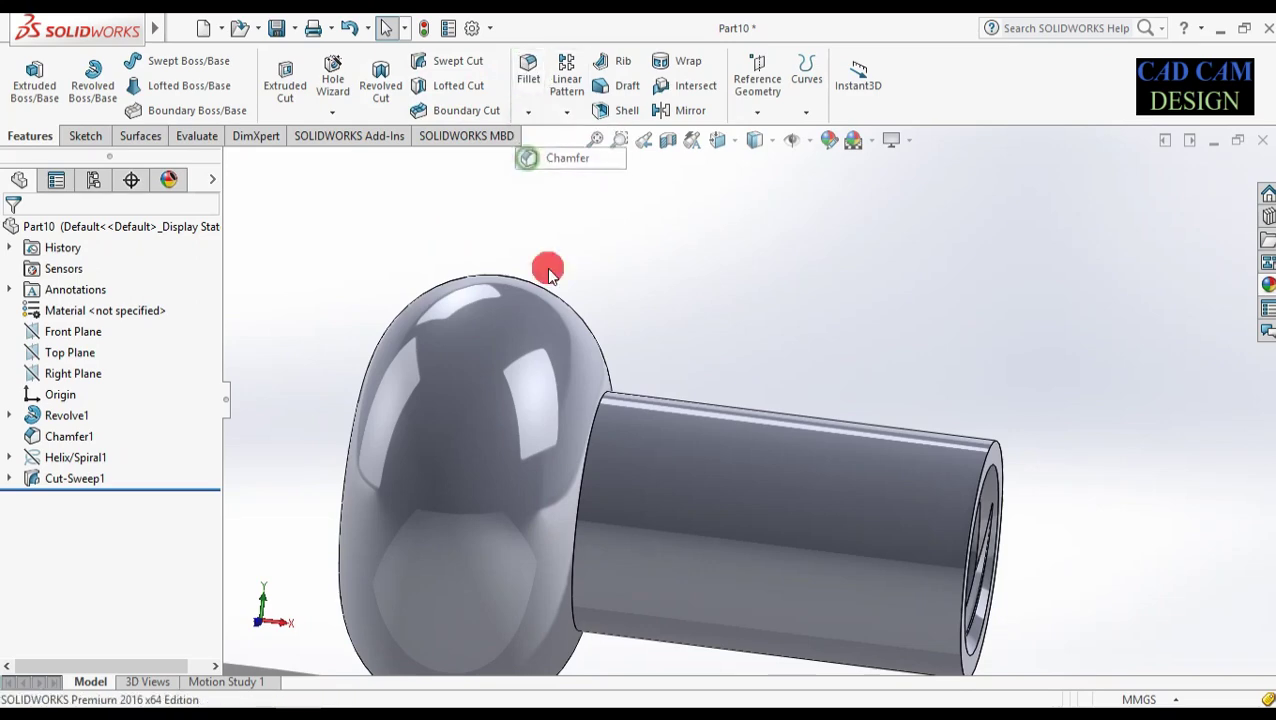
click(598, 428)
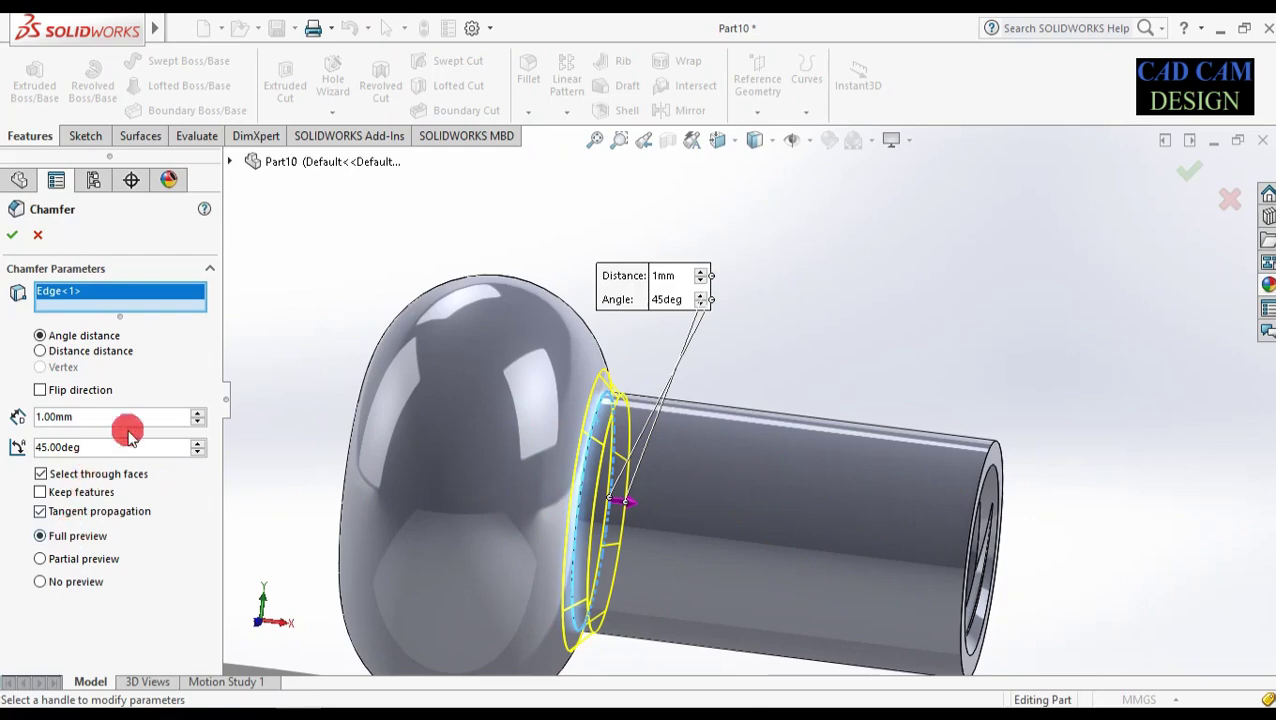
text(3)
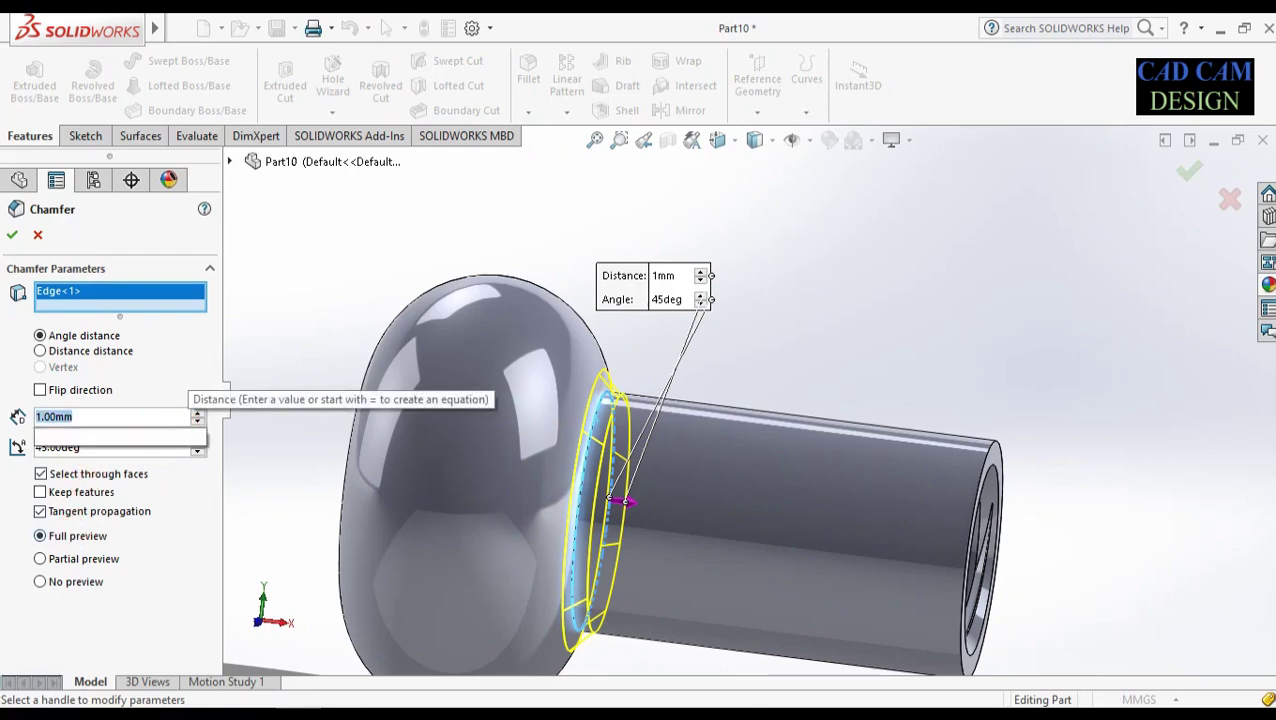
key(Return)
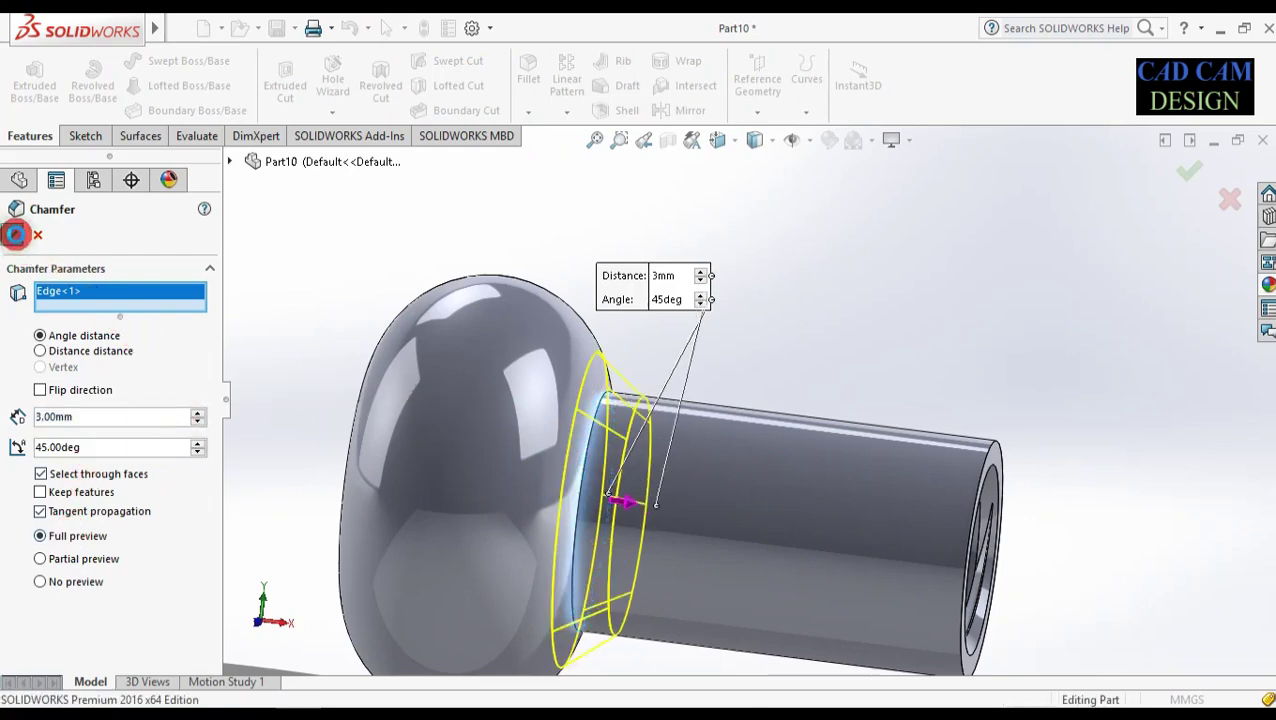
scroll(575, 469, up, 3)
middle_drag(575, 469, 650, 535)
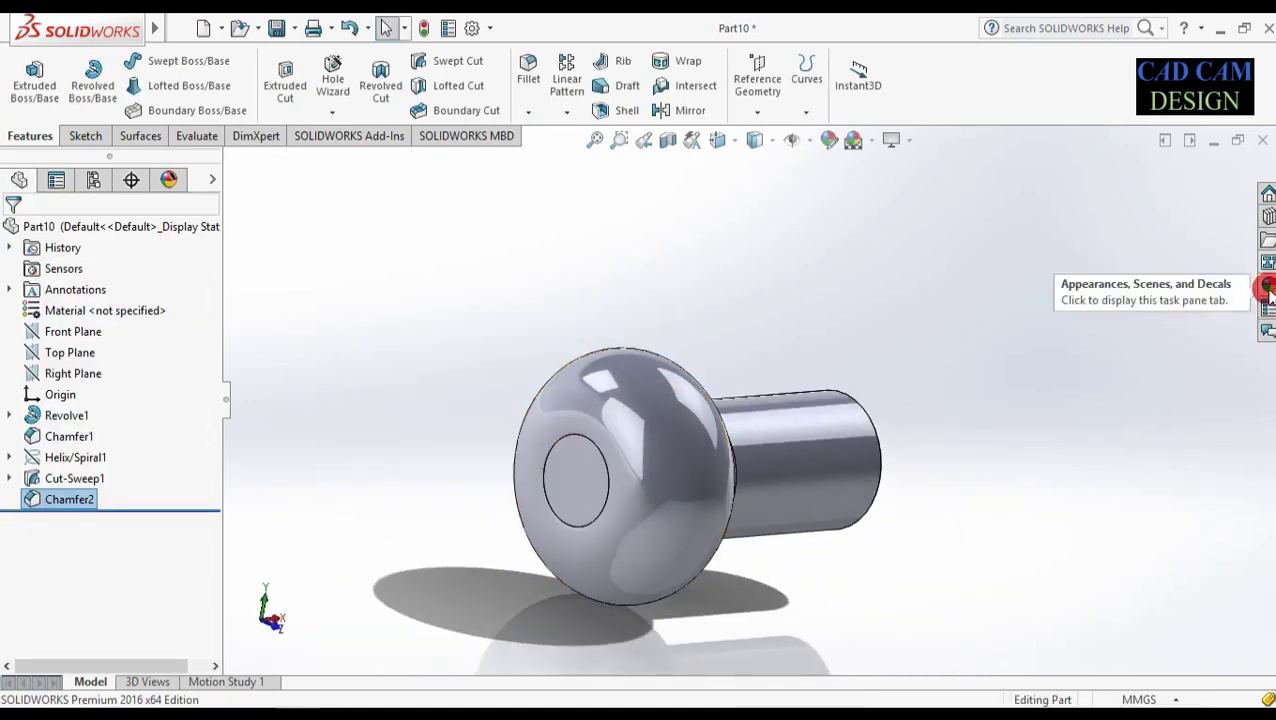
- Apply a polished metal appearance to the whole knob
click(1268, 288)
click(1142, 214)
drag(1119, 458, 698, 441)
click(783, 441)
middle_drag(889, 530, 700, 515)
- Apply a gold-coloured metal appearance to the conical chamfer face between the head and the shank
click(1268, 285)
click(1075, 194)
scroll(1100, 262, down, 3)
scroll(1125, 236, up, 3)
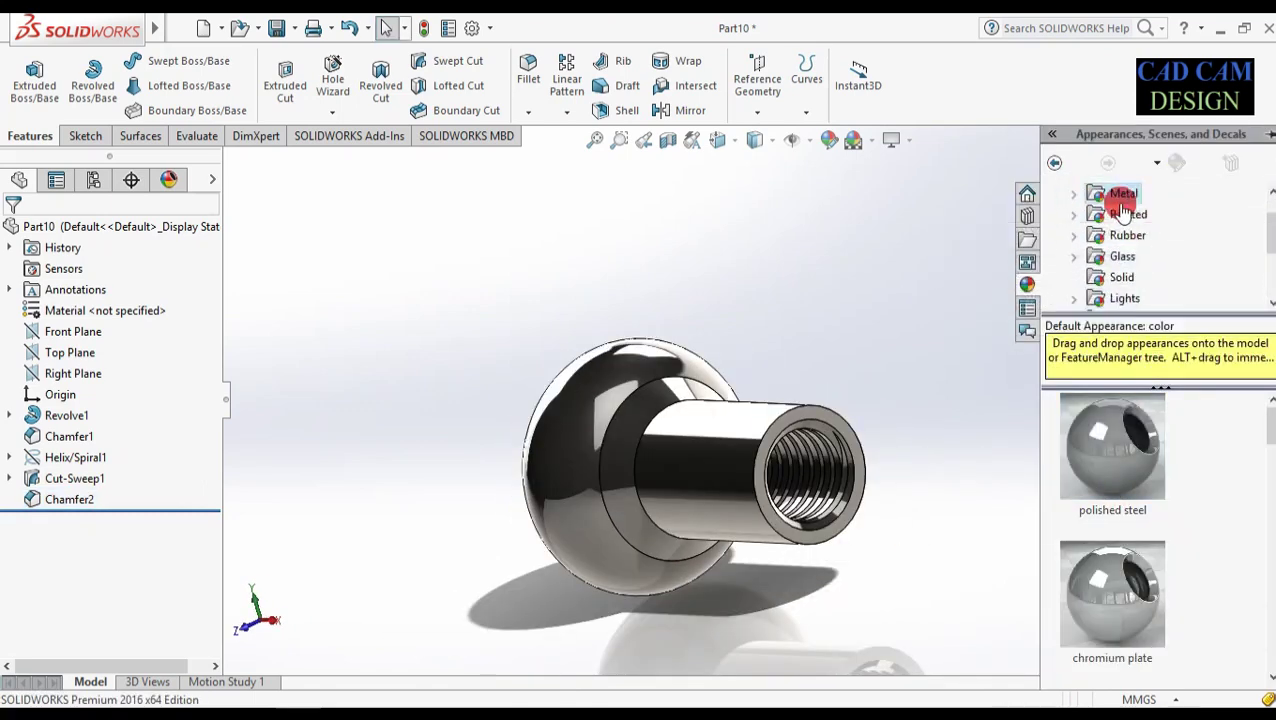
scroll(1136, 272, down, 5)
click(1136, 287)
drag(1112, 445, 630, 515)
click(635, 531)
middle_drag(635, 531, 830, 520)
- Apply the gloss red car paint appearance to the rounded surface of the knob's head
click(1268, 285)
scroll(1096, 214, up, 3)
click(1073, 194)
scroll(1100, 252, down, 3)
scroll(1110, 240, up, 3)
click(1074, 214)
click(1131, 235)
scroll(1160, 469, down, 3)
scroll(1160, 469, down, 2)
drag(1118, 615, 594, 478)
click(600, 492)
middle_drag(934, 399, 850, 400)
- Apply a steel grey car paint to the cylindrical shank and another car paint to the front of the head
click(1266, 283)
scroll(1137, 481, down, 3)
drag(1137, 481, 777, 515)
drag(1117, 618, 563, 484)
click(570, 492)
middle_drag(1040, 548, 1090, 546)
scroll(1117, 430, up, 2)
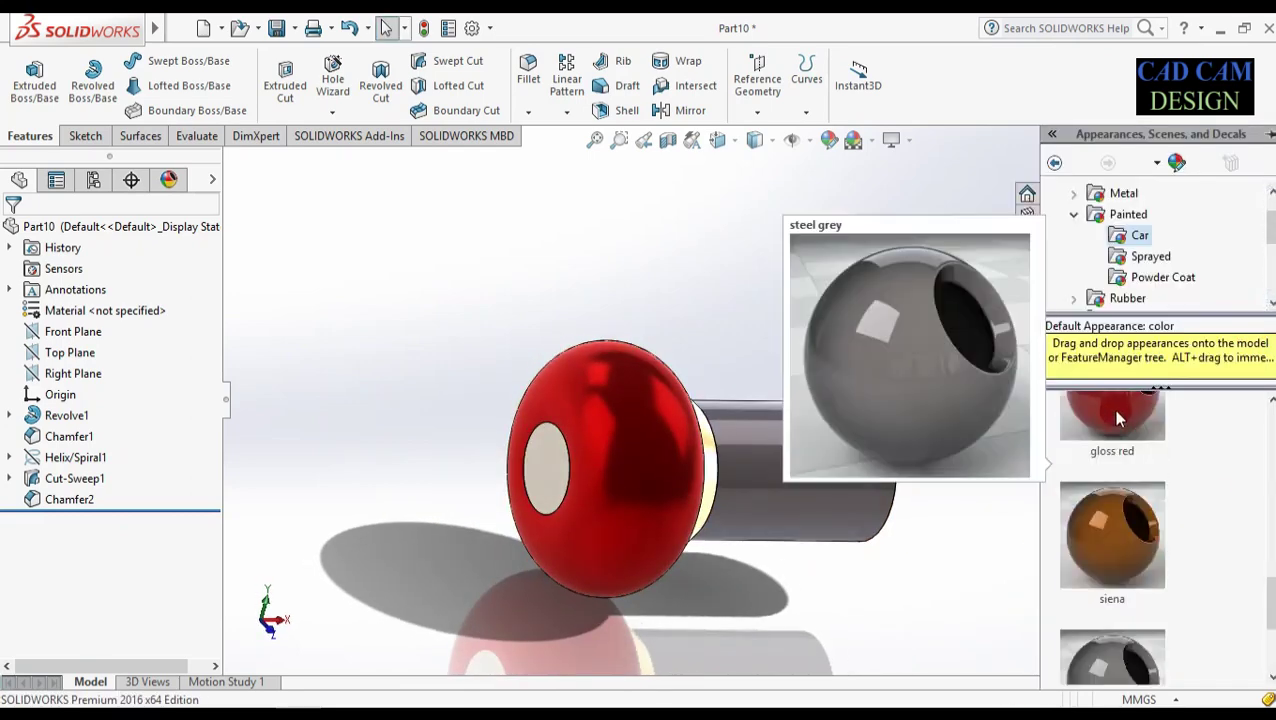
- Apply powder coat appearances to the head's flat end face and to the thread cut inside the bore
click(1124, 256)
click(1160, 277)
mouse_move(1110, 440)
mouse_down()
mouse_move(1052, 471)
mouse_move(563, 472)
mouse_up()
click(559, 469)
middle_drag(920, 550, 790, 555)
click(1267, 282)
drag(1113, 579, 843, 467)
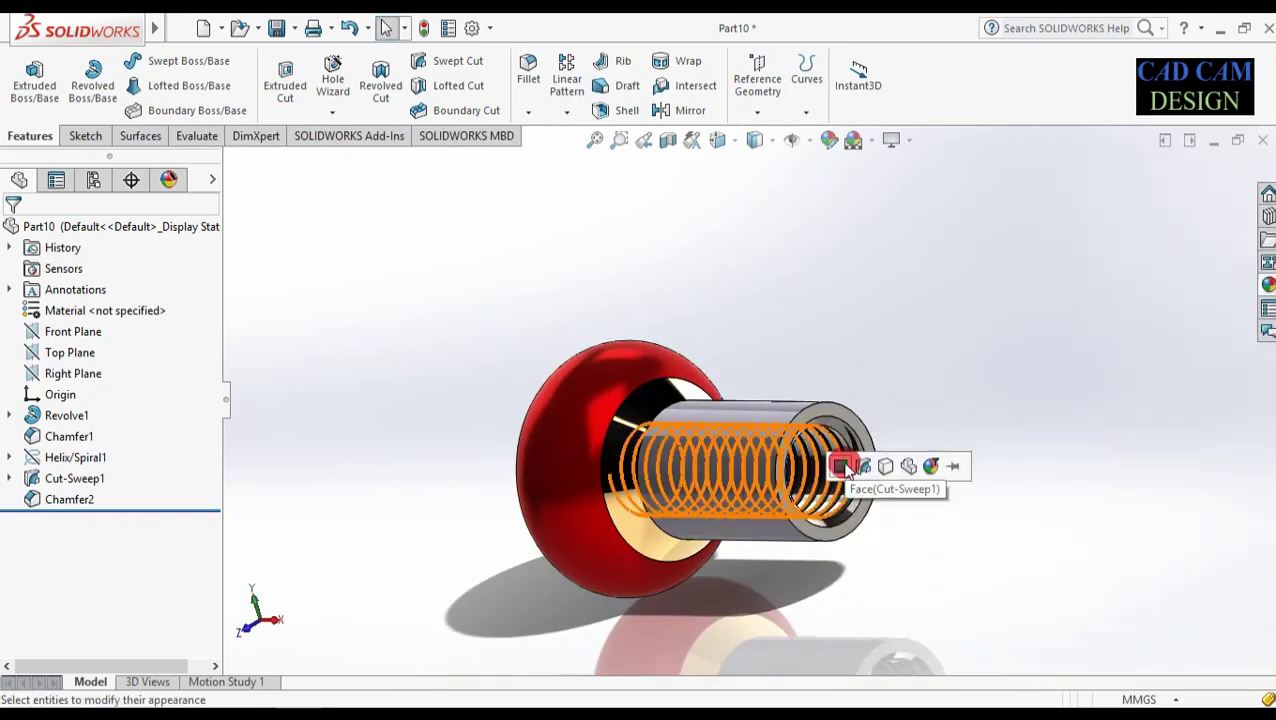
middle_drag(845, 470, 1022, 399)
- Save the part as 5_HANDEL KNOB in the C _ CLAMP folder
key(ctrl+s)
click(496, 446)
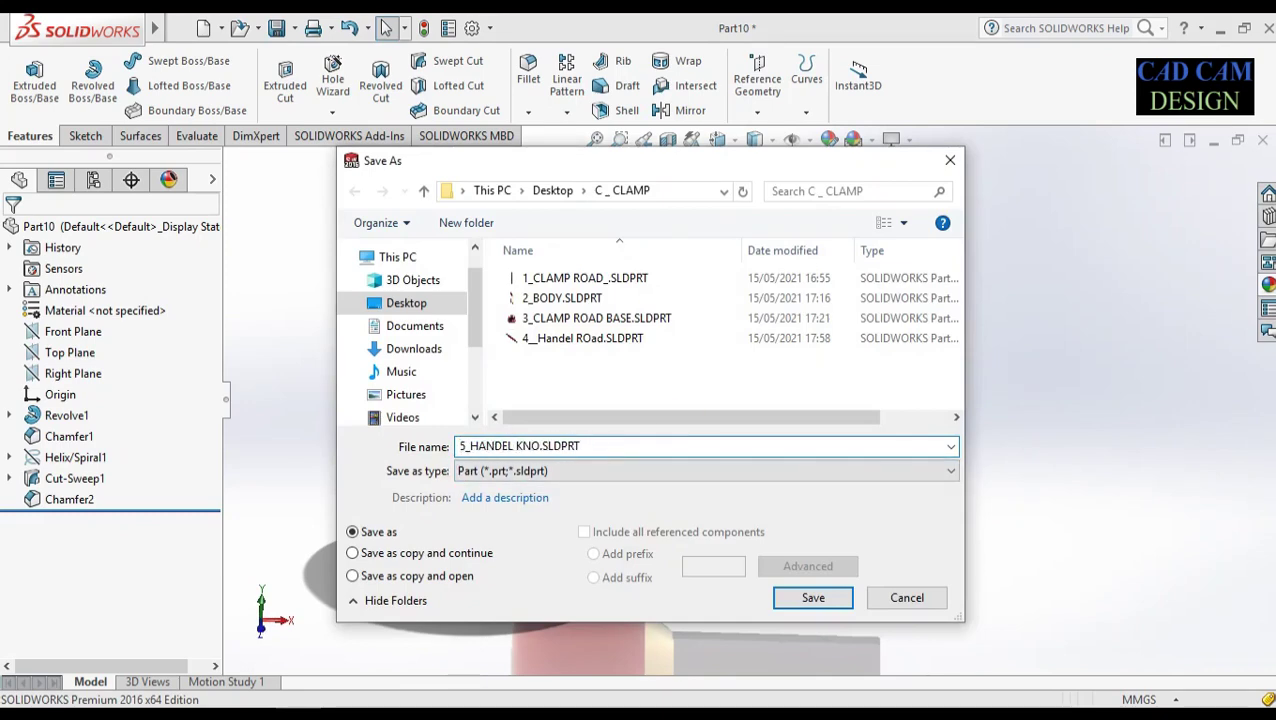
key(Return)
- Turn the handle and move the screw of the assembled C-clamp to examine how its components move
middle_drag(1253, 476, 1253, 142)
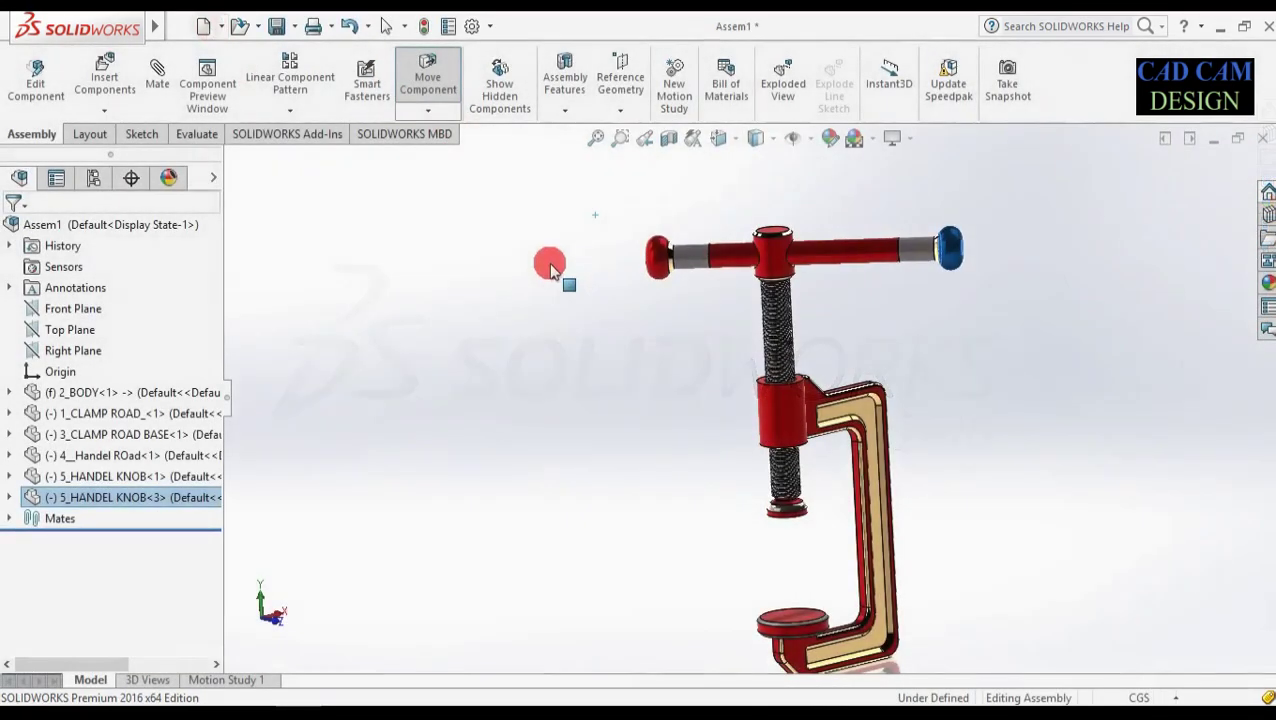
drag(706, 390, 805, 326)
drag(960, 240, 638, 300)
drag(602, 237, 607, 151)
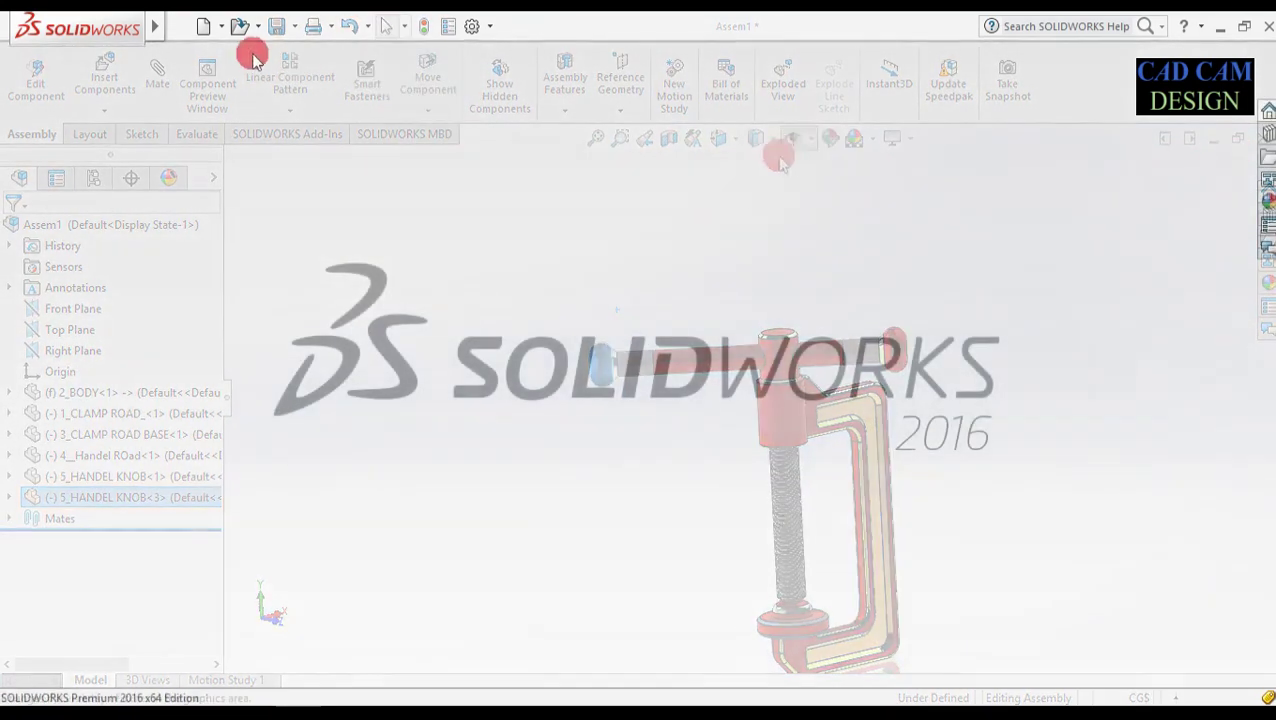
- Create a new assembly document and place 2_BODY.SLDPRT from the C _ CLAMP folder as its first component
click(204, 27)
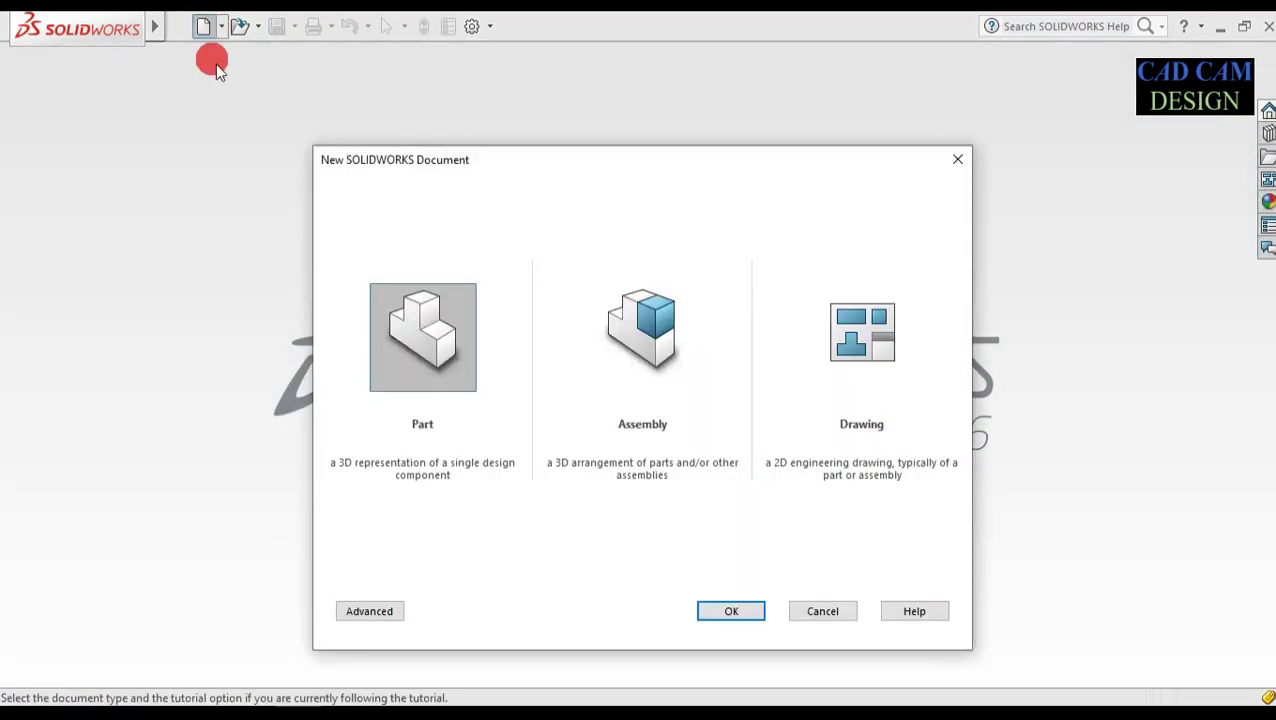
click(617, 331)
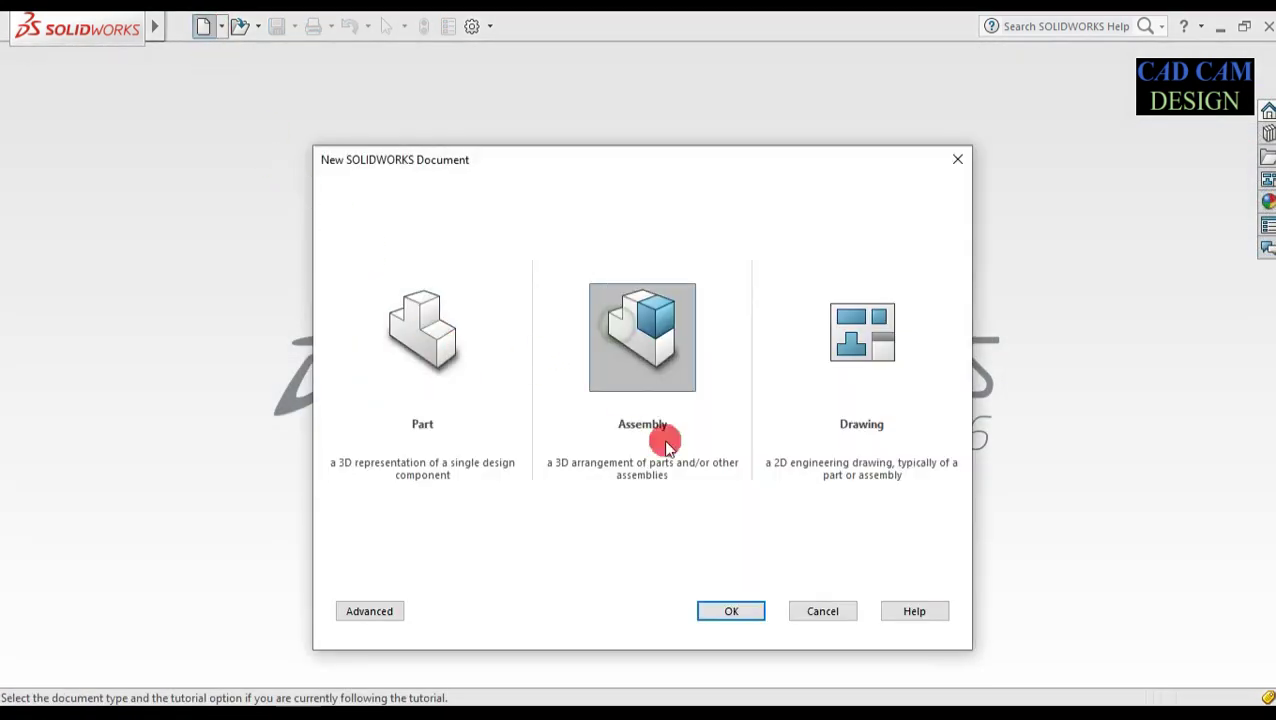
click(731, 608)
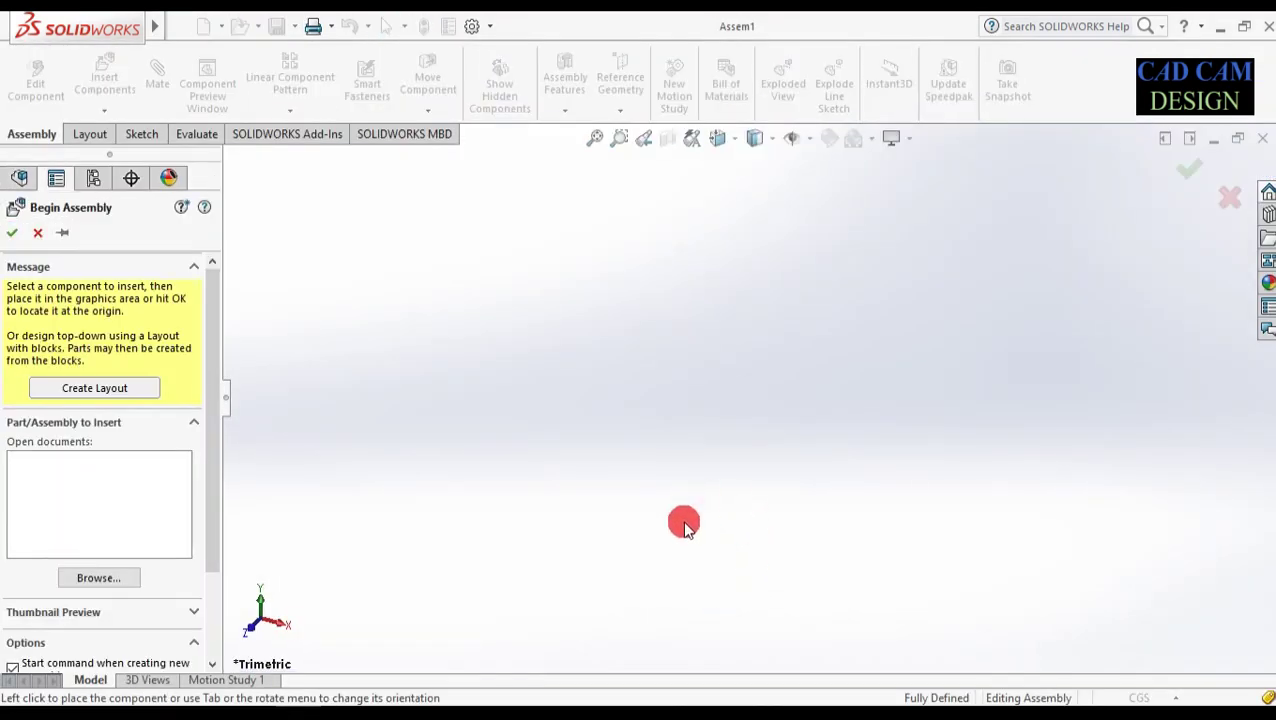
click(100, 572)
click(278, 163)
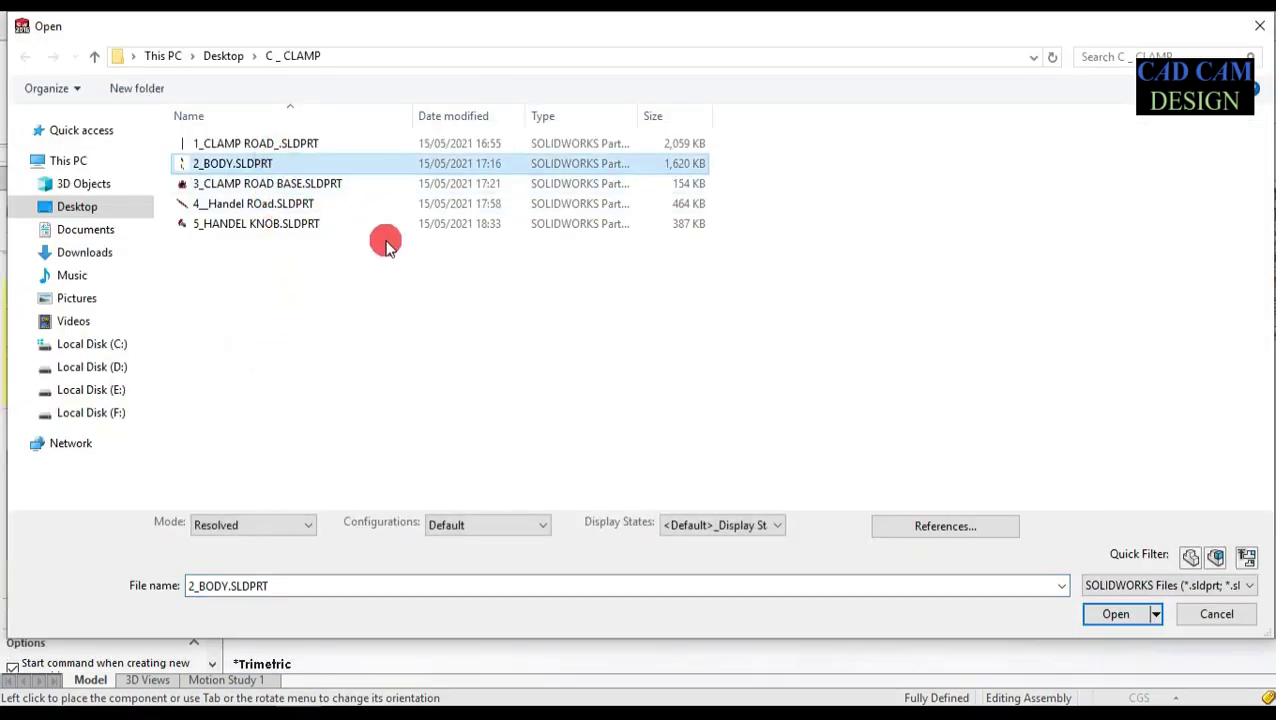
click(1120, 614)
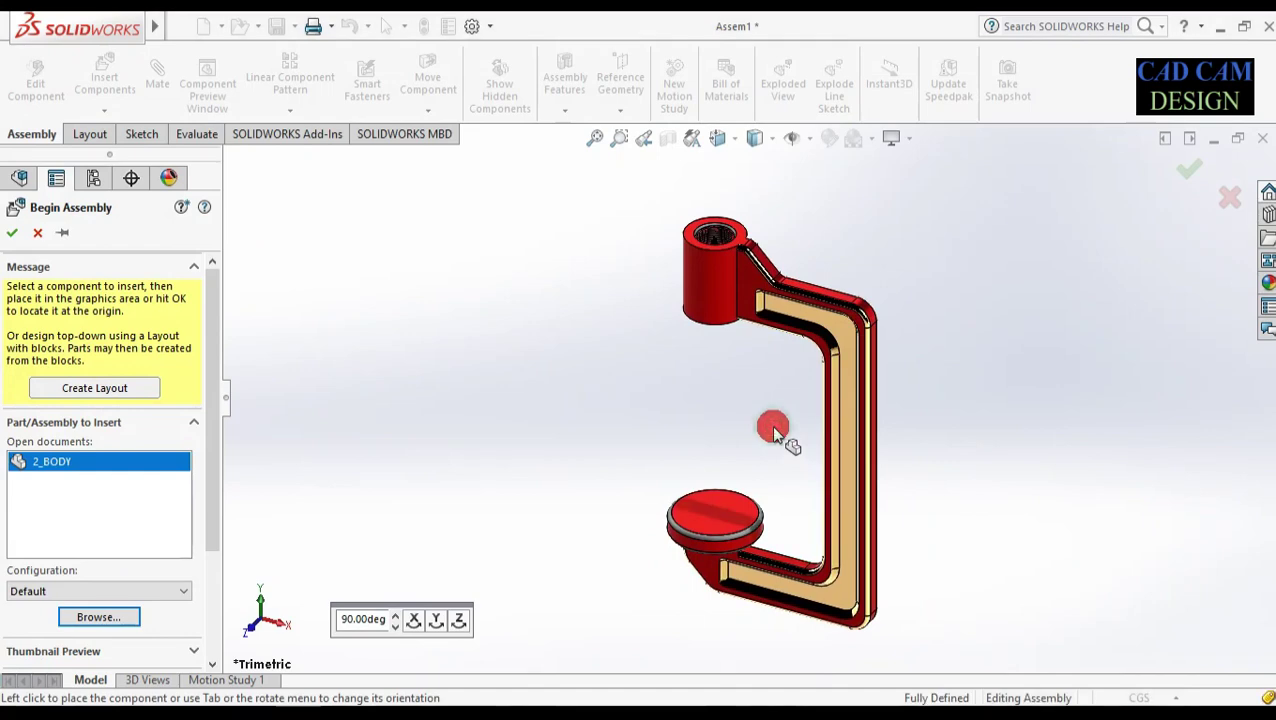
click(771, 425)
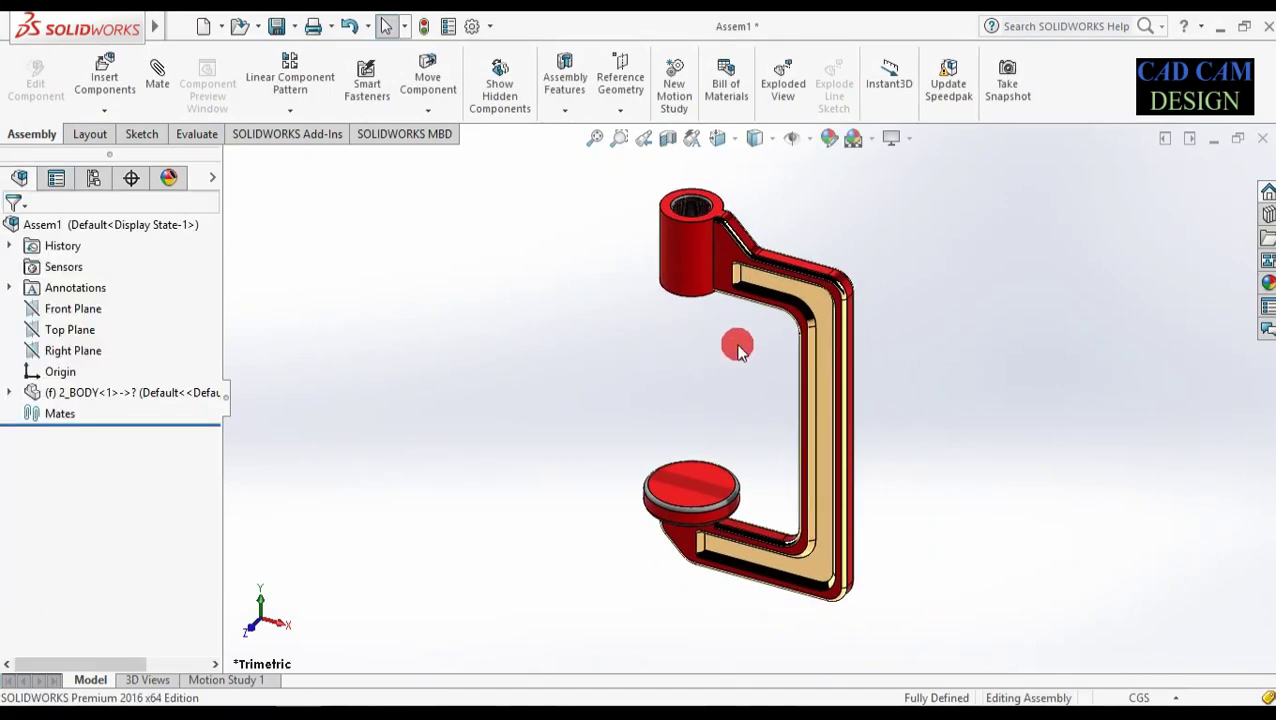
- Insert the part 1_CLAMP ROAD_.SLDPRT from the C _ CLAMP folder and place it beside the body's threaded boss
click(112, 112)
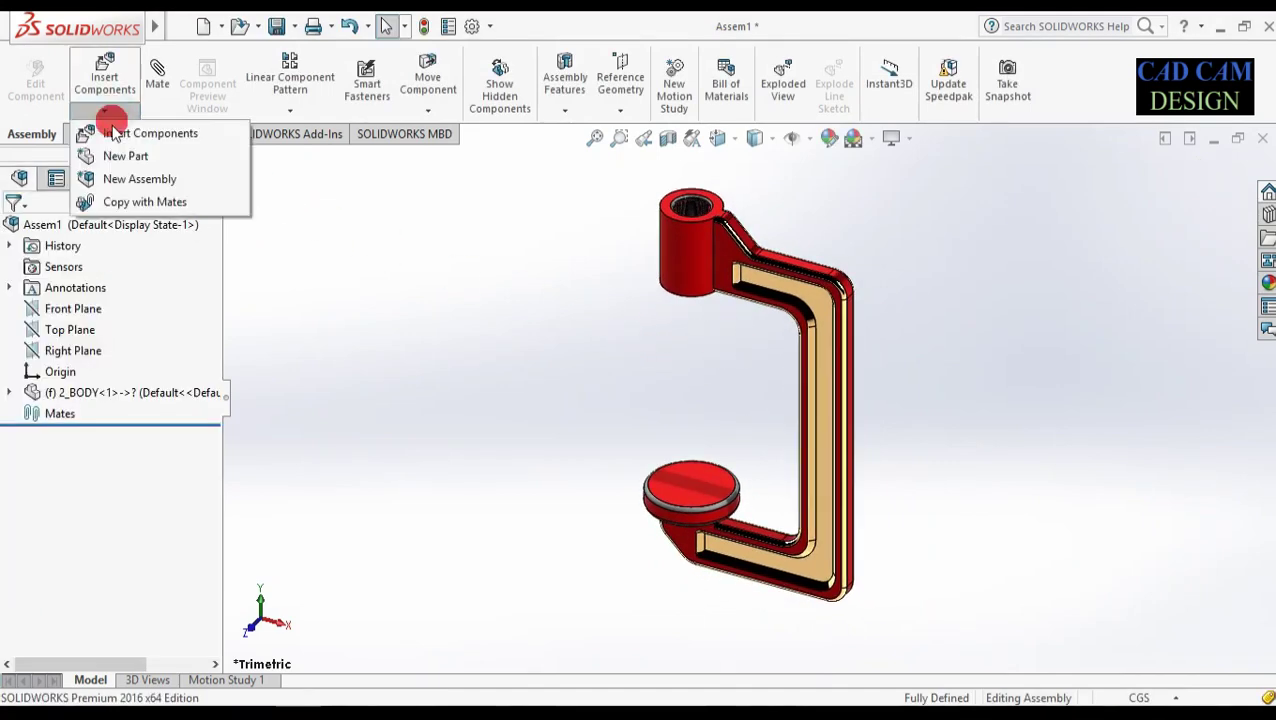
click(110, 136)
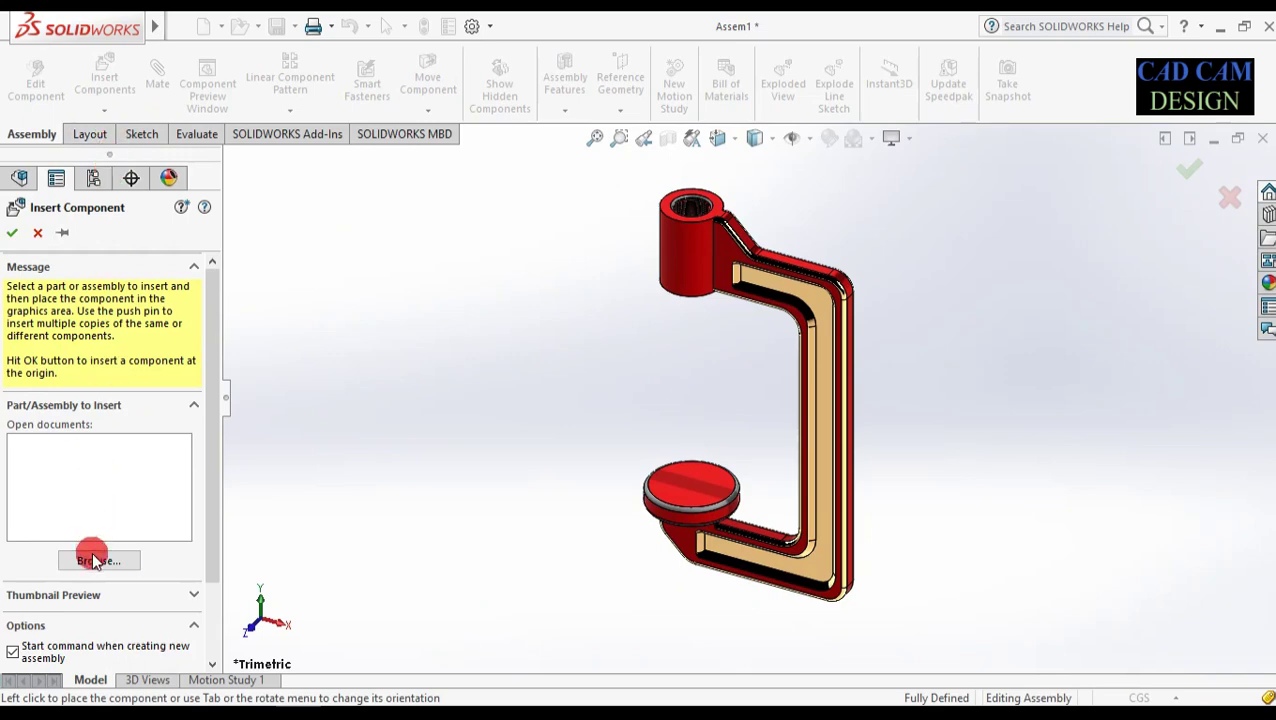
click(93, 560)
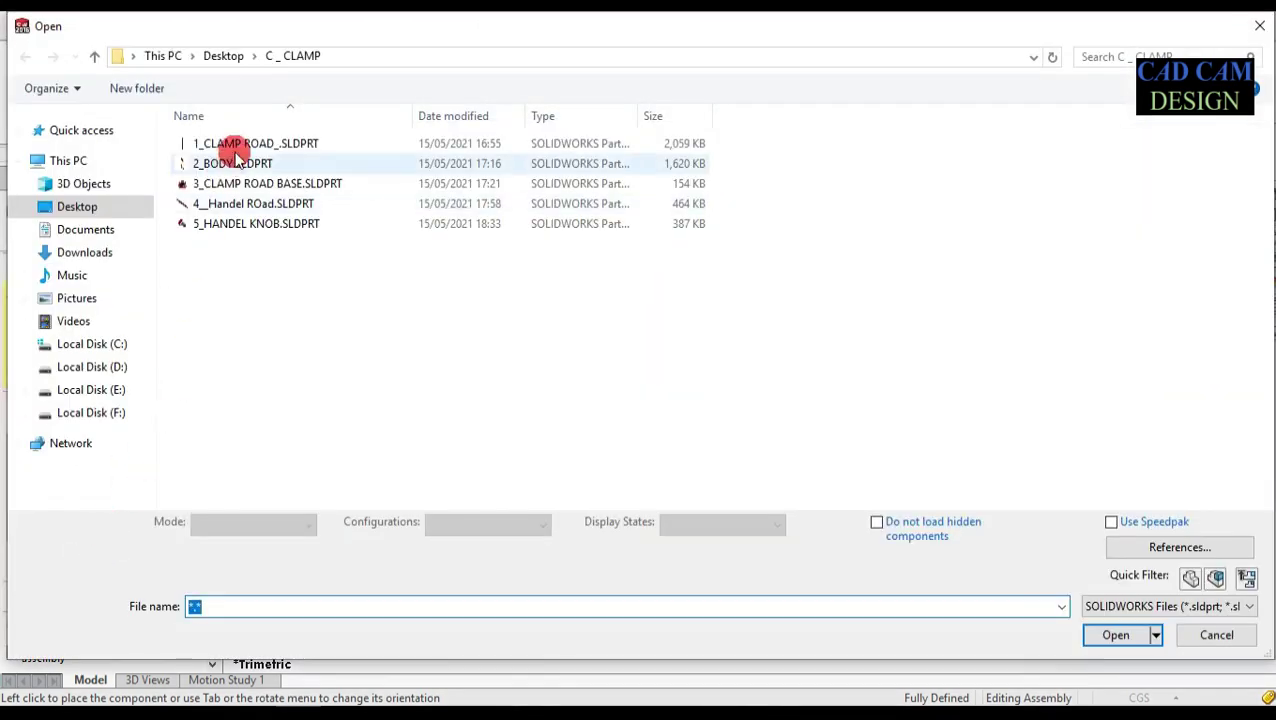
click(240, 143)
click(1090, 614)
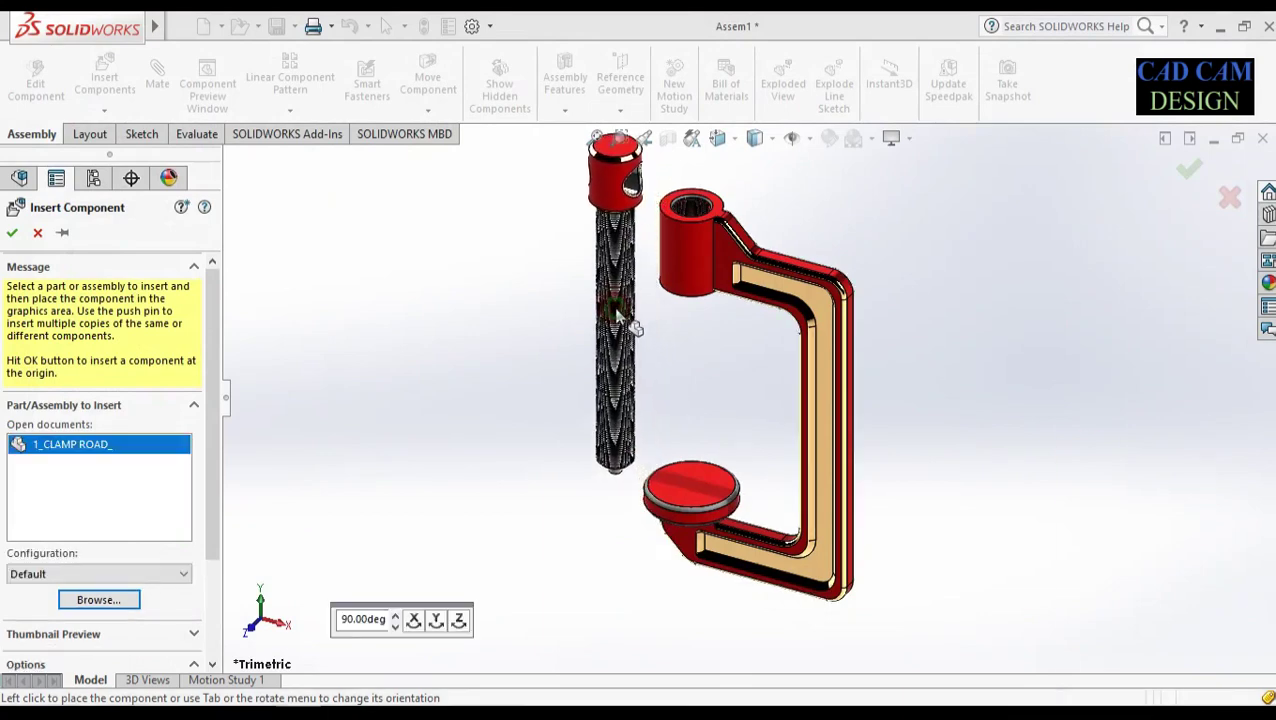
click(556, 421)
middle_drag(585, 517, 639, 442)
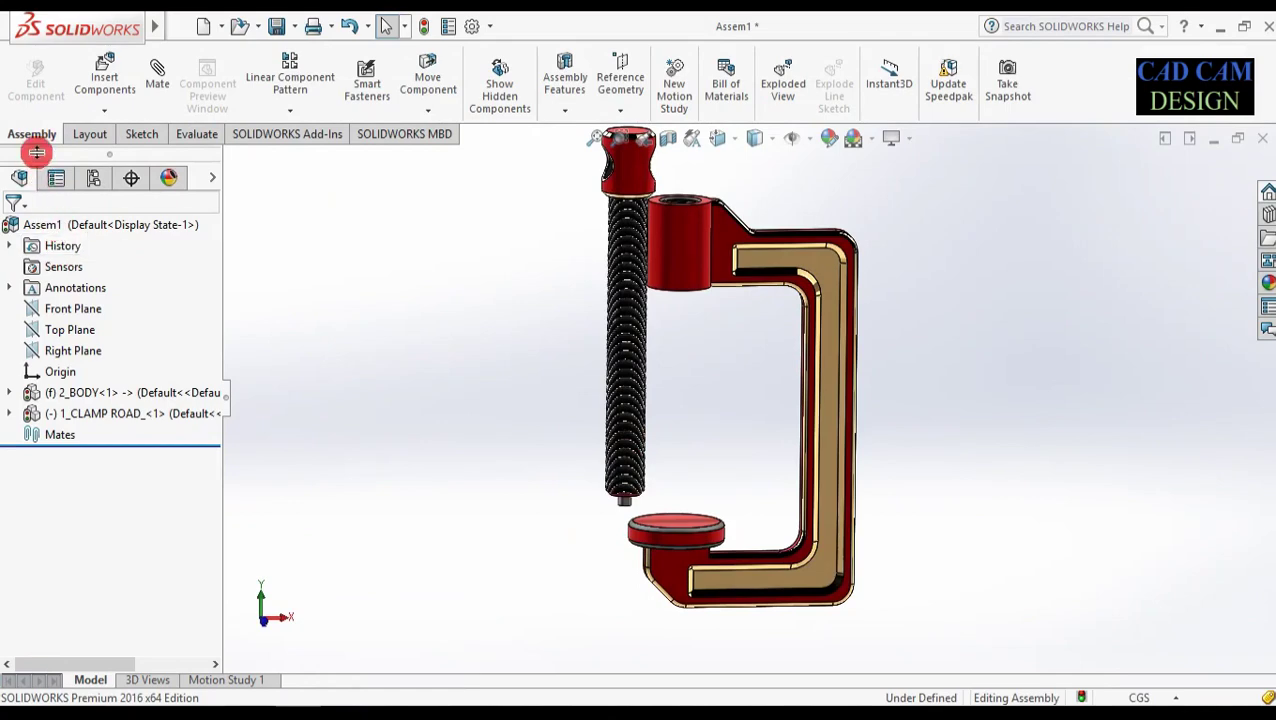
- Insert the part 3_CLAMP ROAD BASE.SLDPRT and place it below the threaded rod, beside the body's round pad
click(82, 118)
click(88, 131)
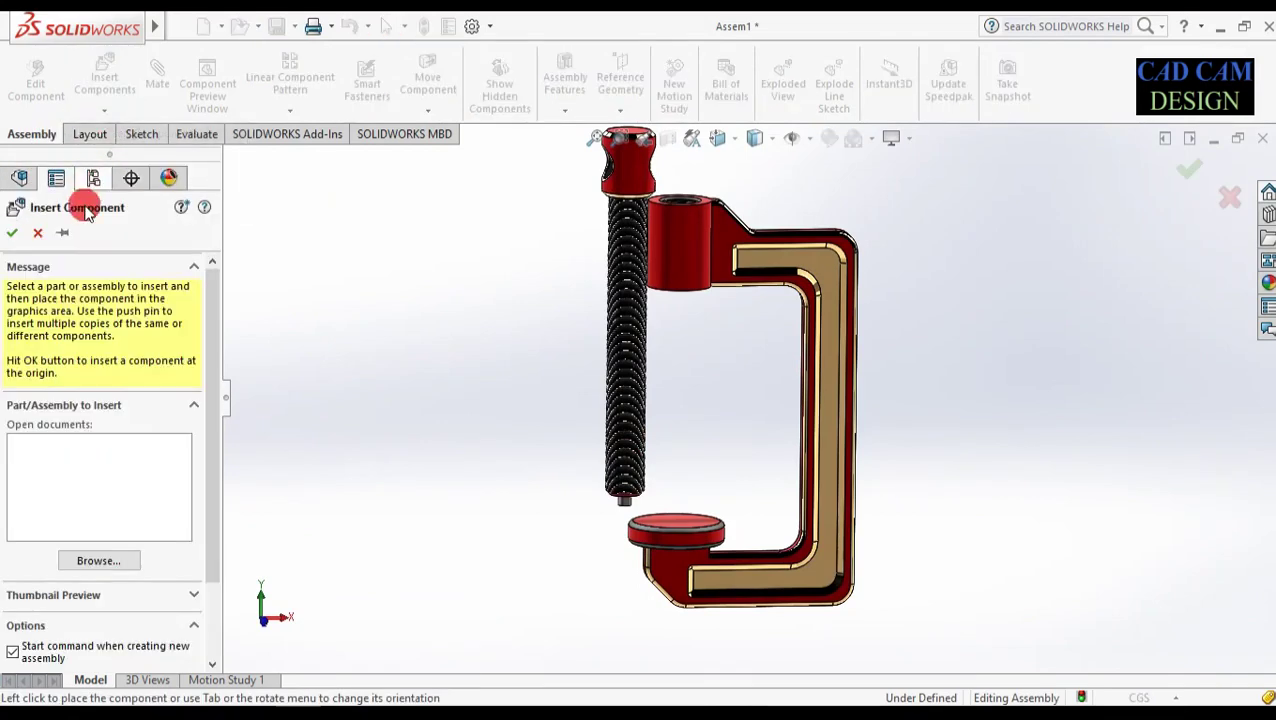
click(95, 561)
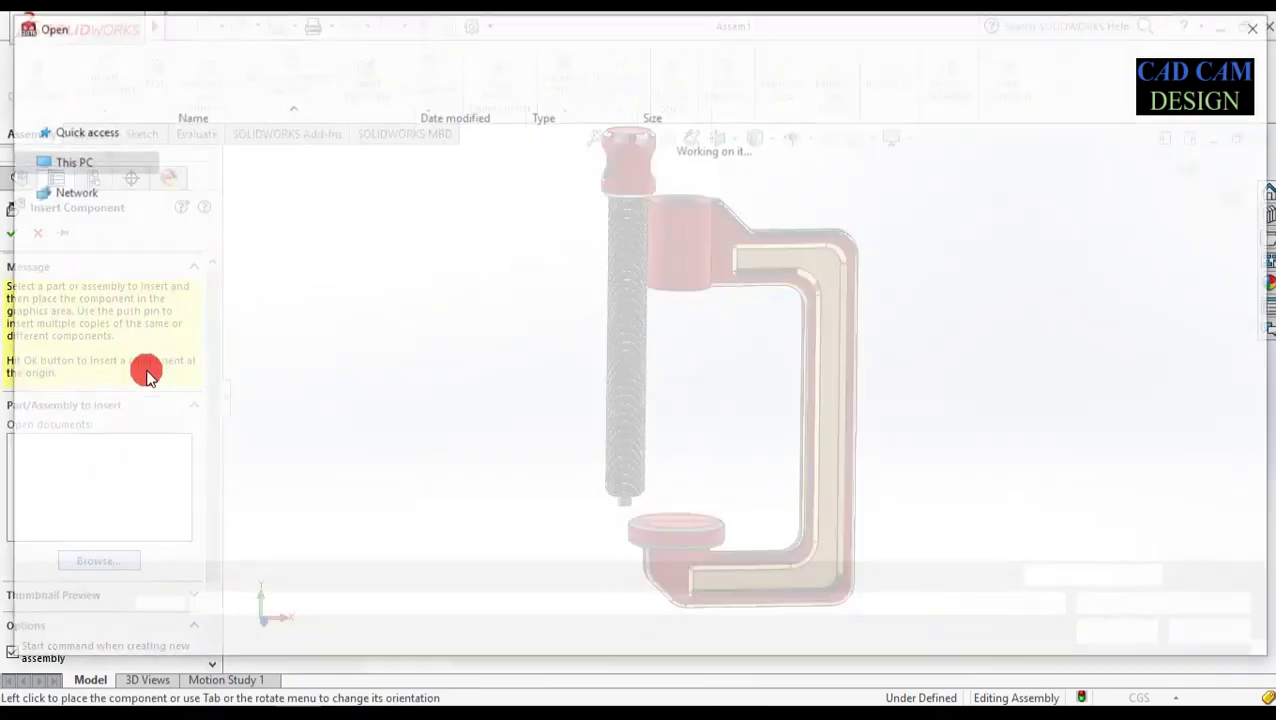
click(243, 185)
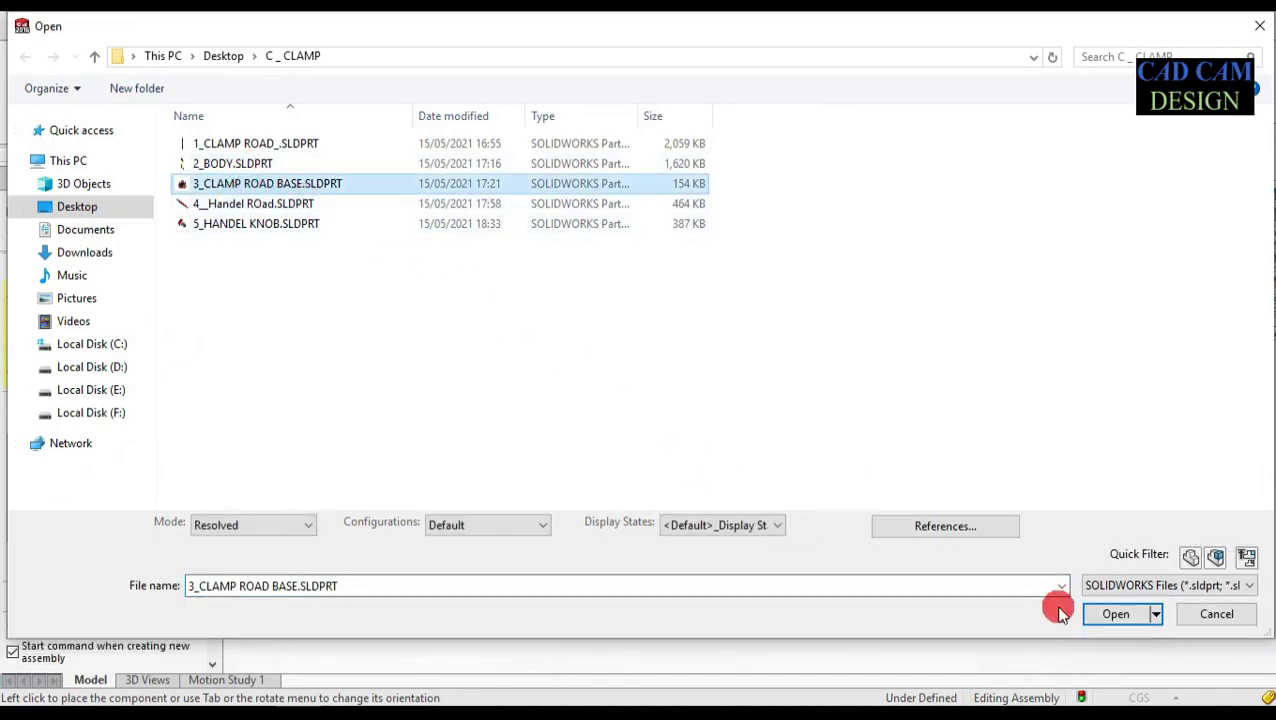
click(1100, 612)
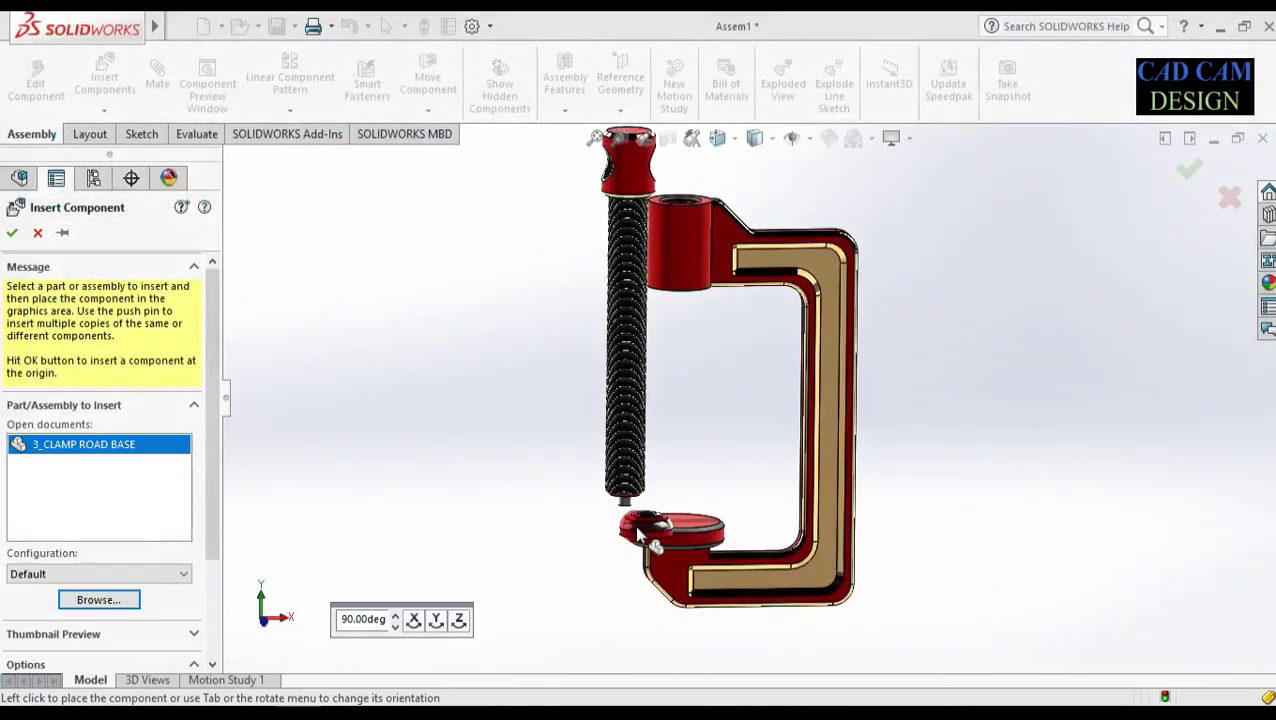
click(605, 549)
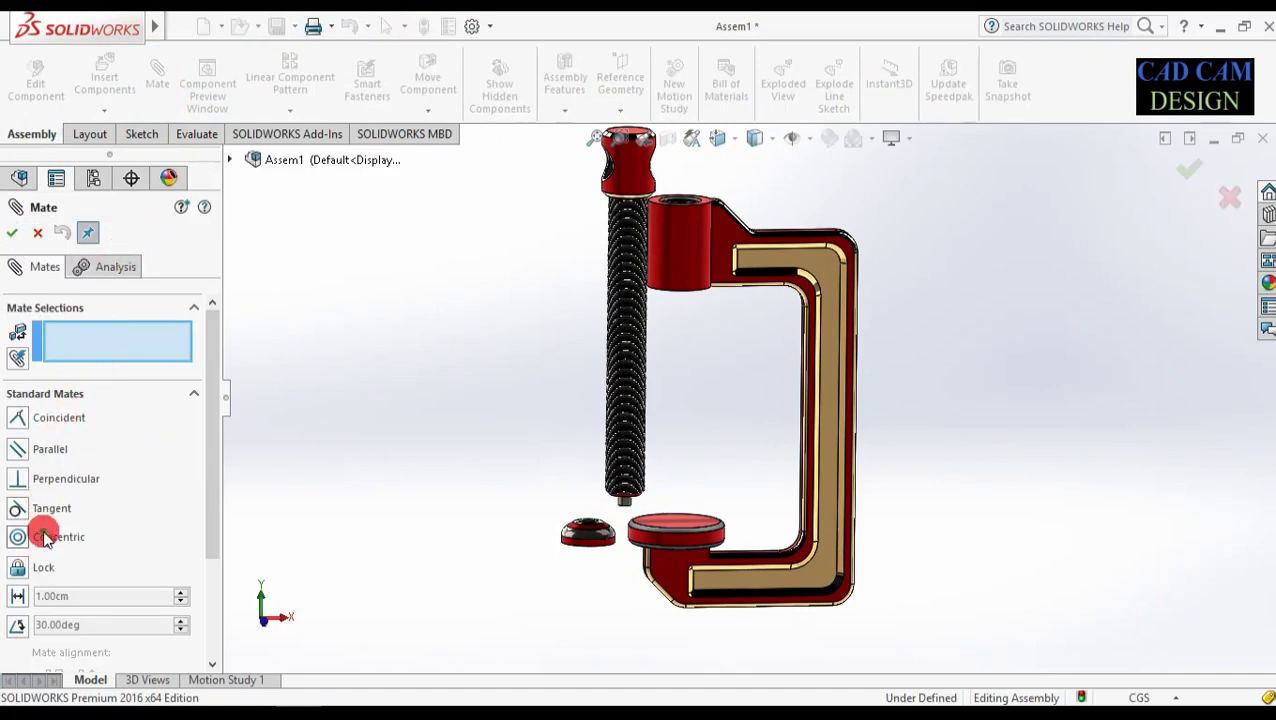
- Add a concentric mate between the pin at the threaded rod's lower end and the hole in the rod base
scroll(600, 510, down, 3)
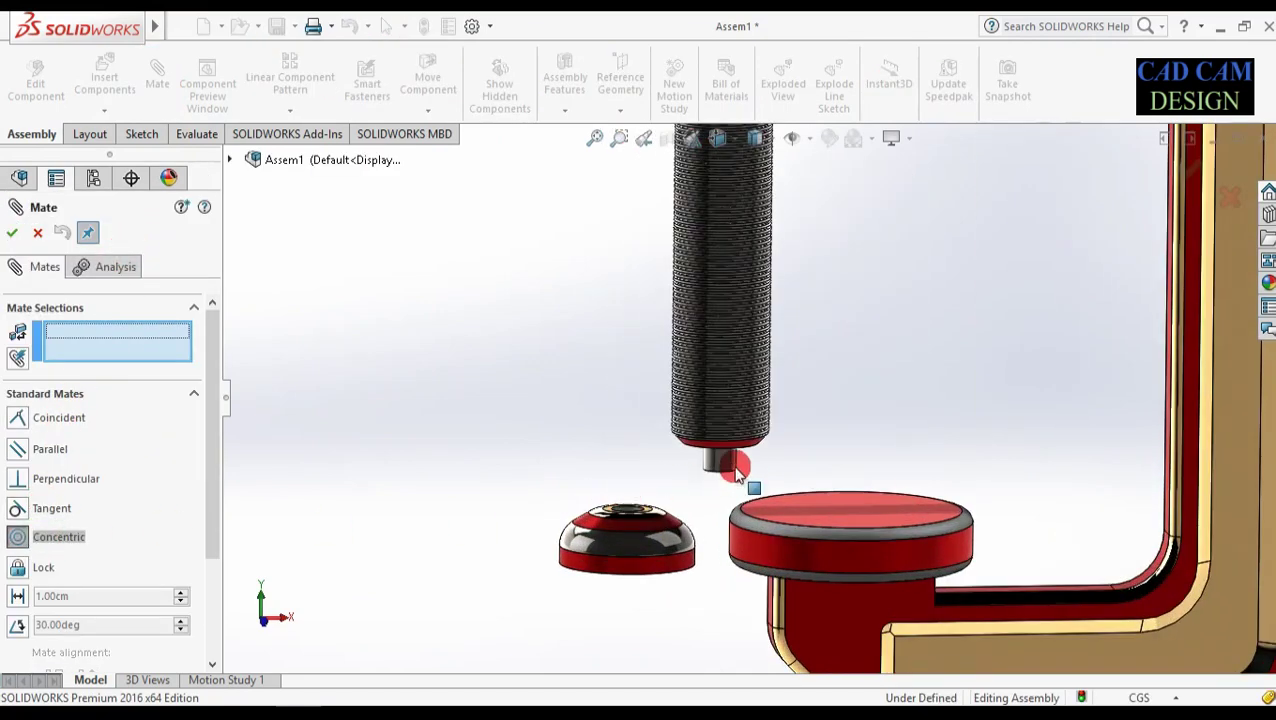
click(730, 462)
middle_drag(664, 456, 655, 500)
scroll(654, 494, down, 3)
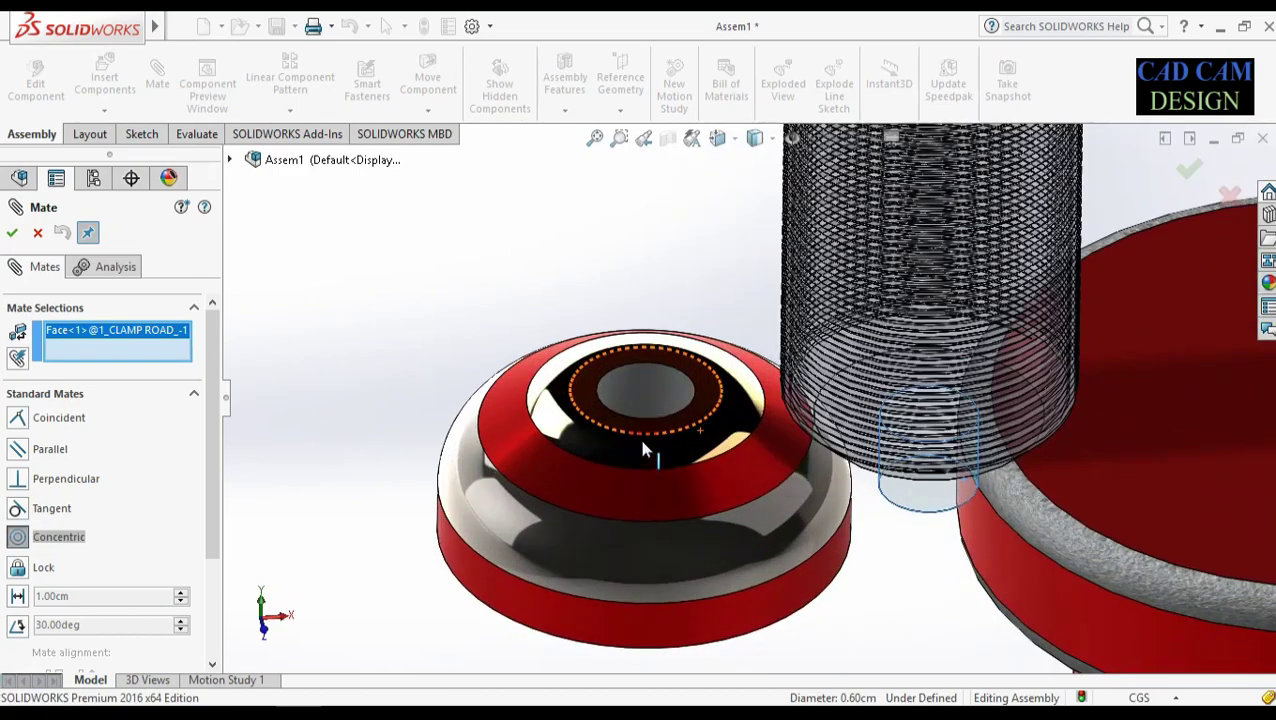
click(647, 387)
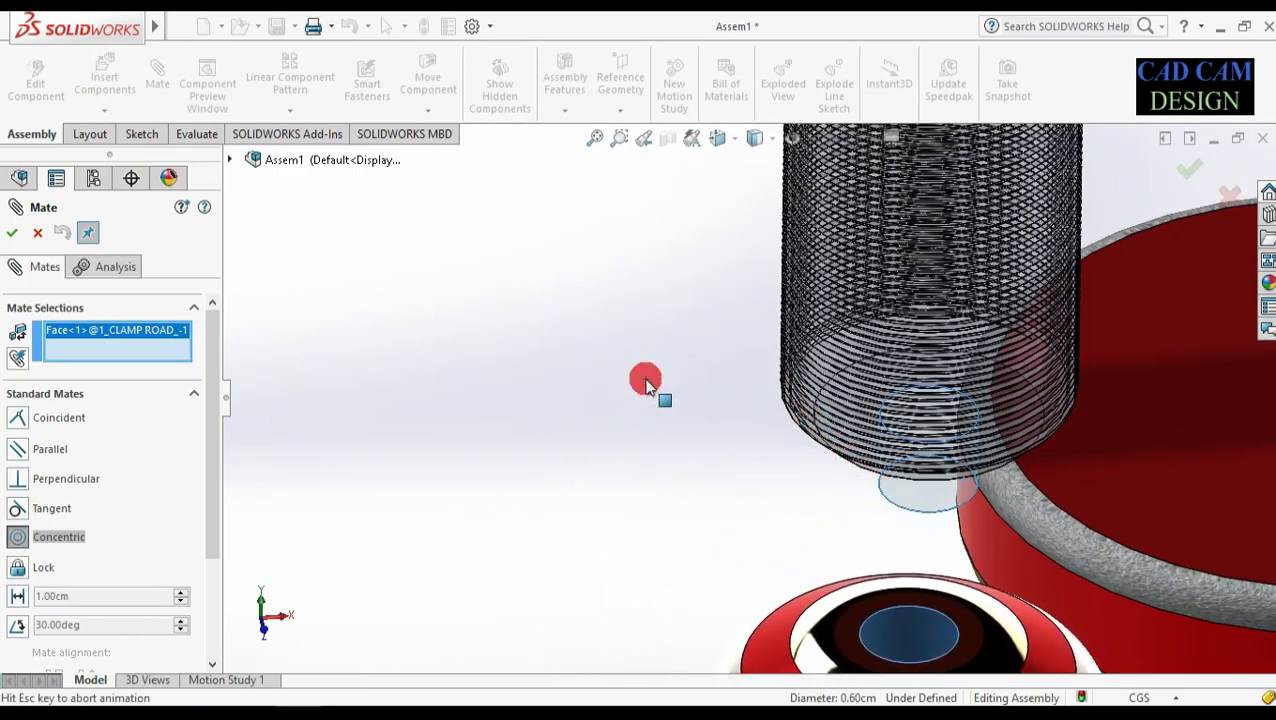
scroll(830, 400, up, 5)
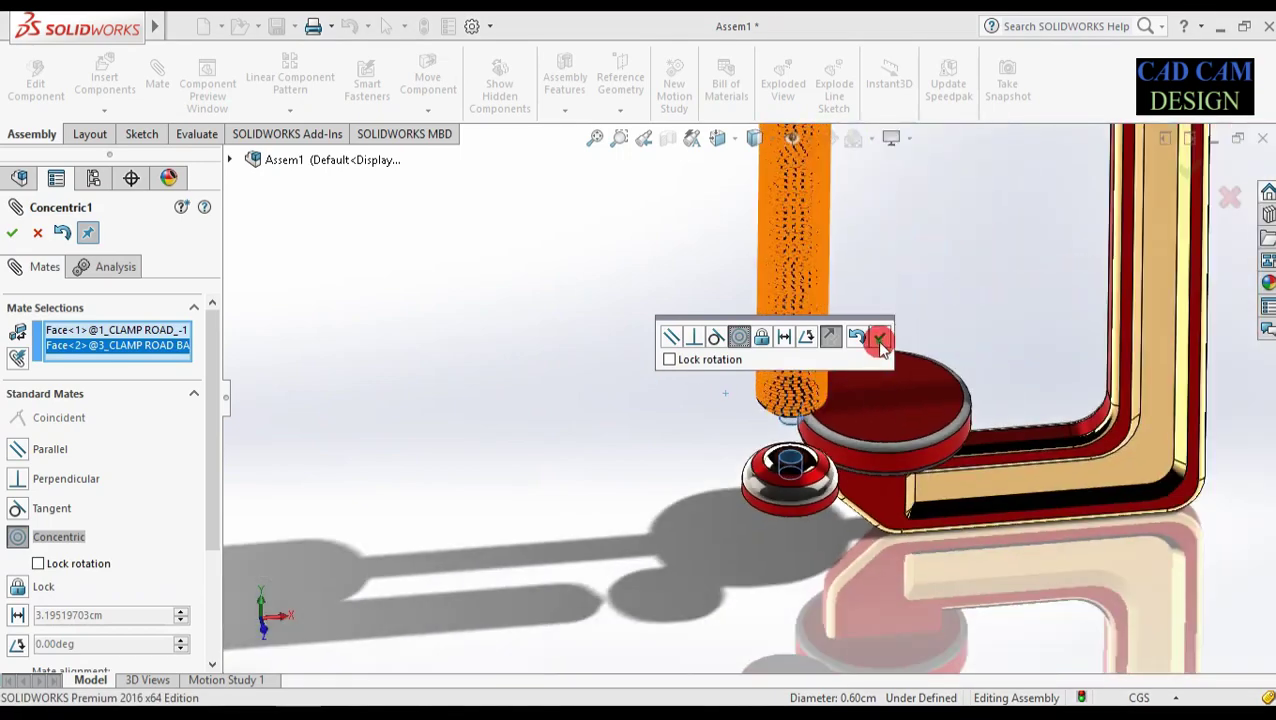
click(880, 336)
- Add a coincident mate between the end face of the rod's pin and the floor of the hole in the rod base
scroll(815, 440, down, 3)
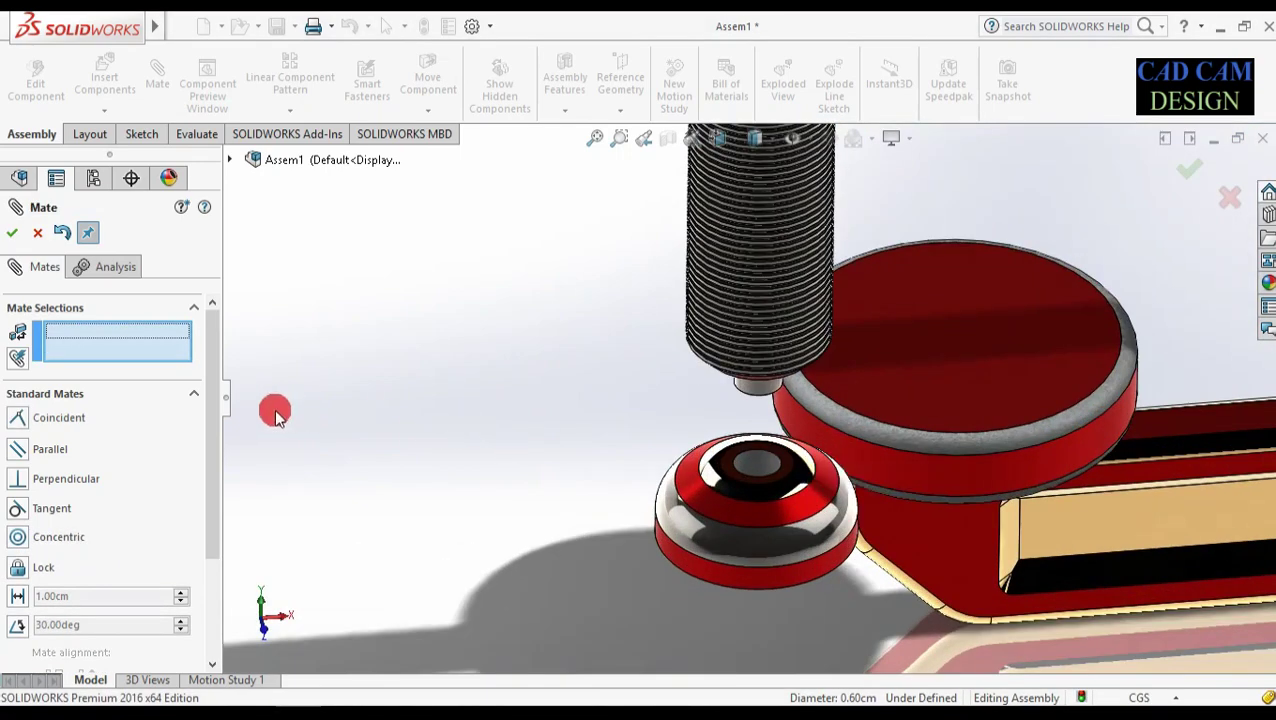
middle_drag(407, 373, 722, 440)
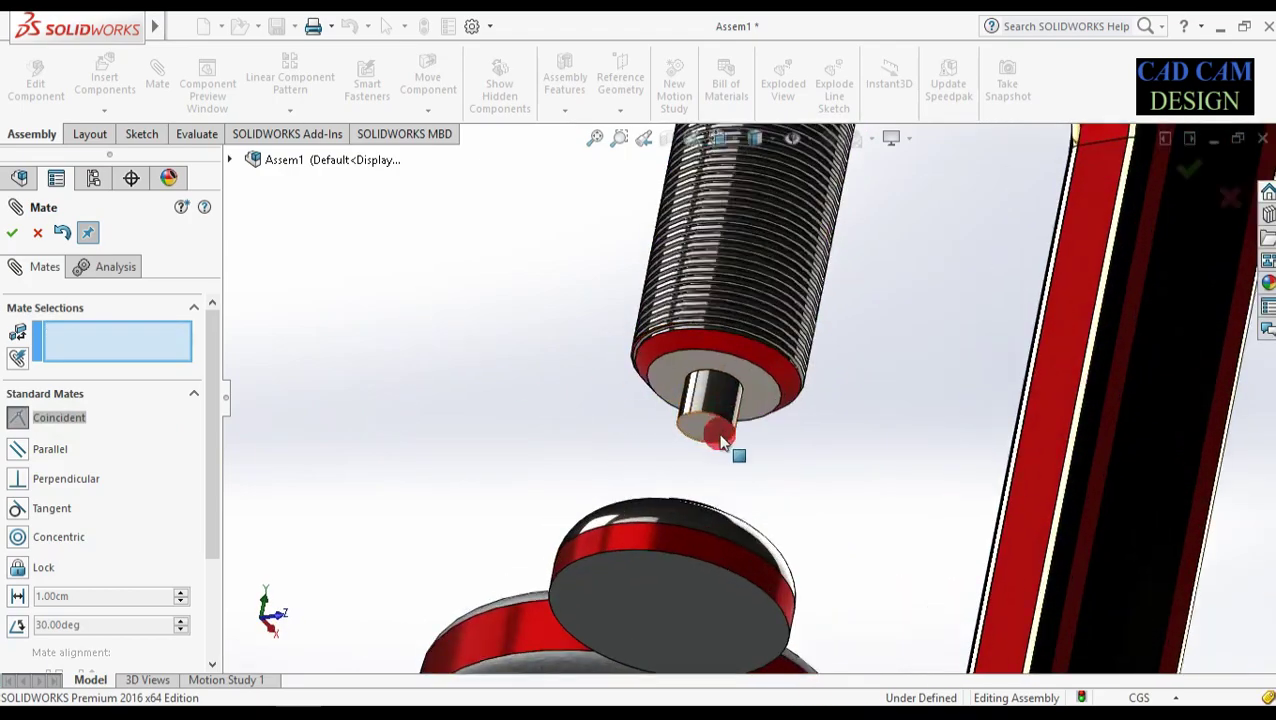
scroll(720, 440, down, 3)
click(712, 426)
middle_drag(906, 418, 780, 575)
scroll(871, 501, up, 6)
scroll(649, 625, down, 3)
scroll(636, 594, up, 3)
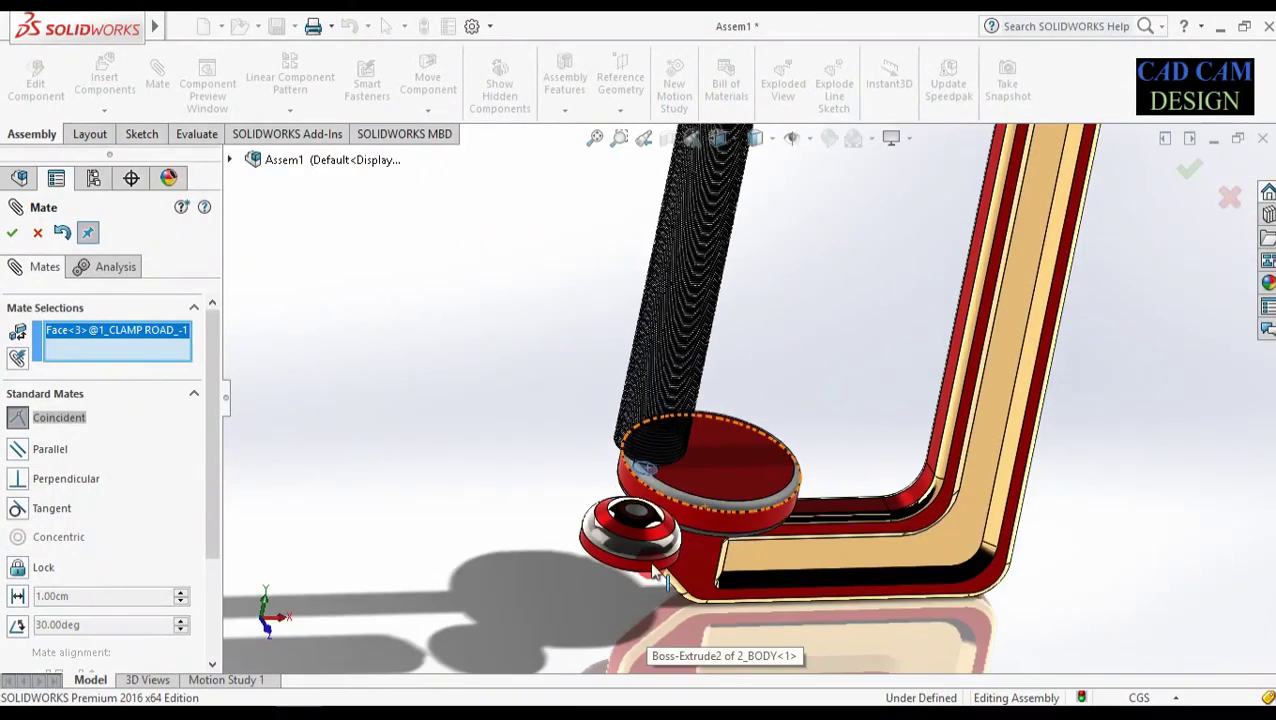
middle_drag(652, 570, 639, 639)
scroll(652, 508, down, 10)
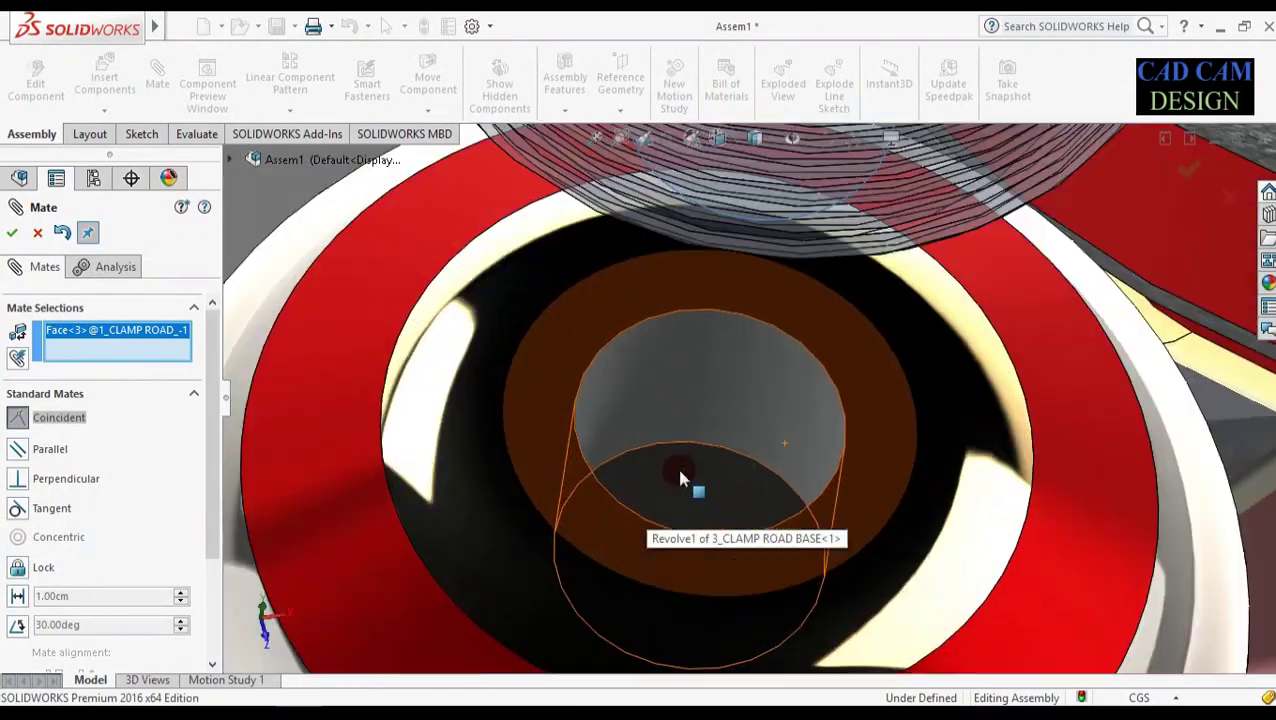
click(697, 498)
scroll(698, 473, down, 5)
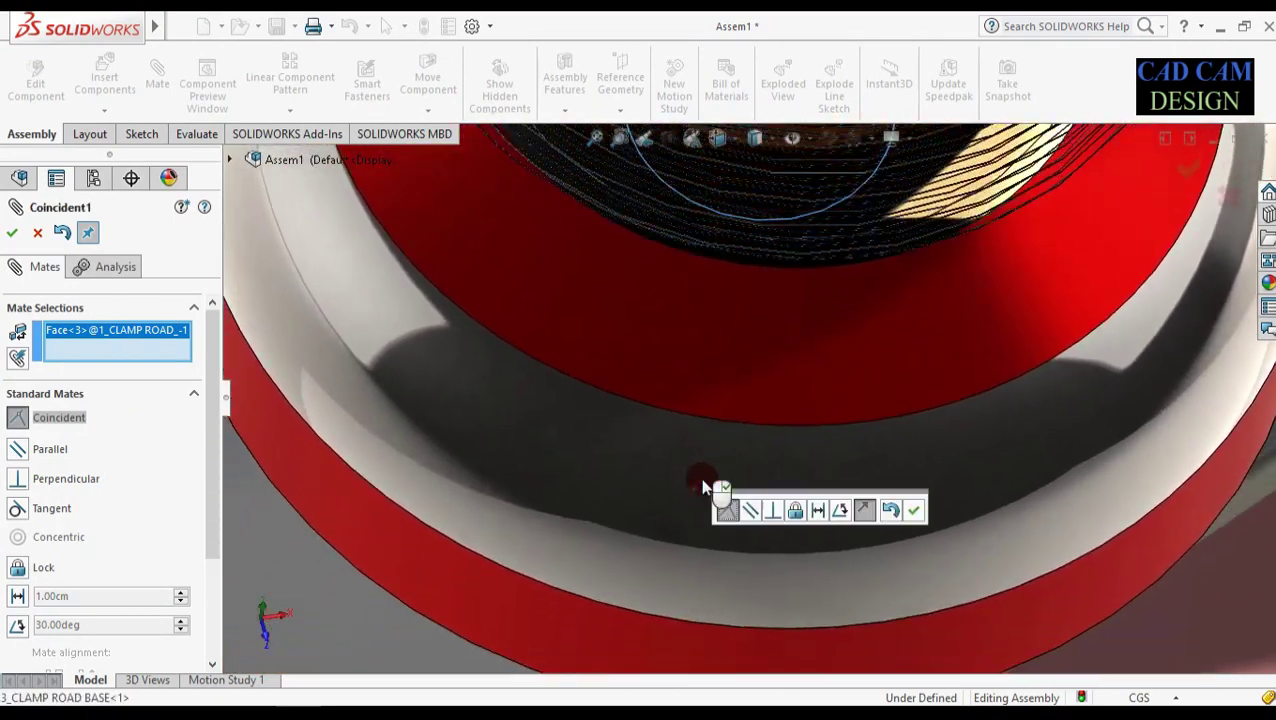
click(757, 420)
scroll(763, 427, up, 5)
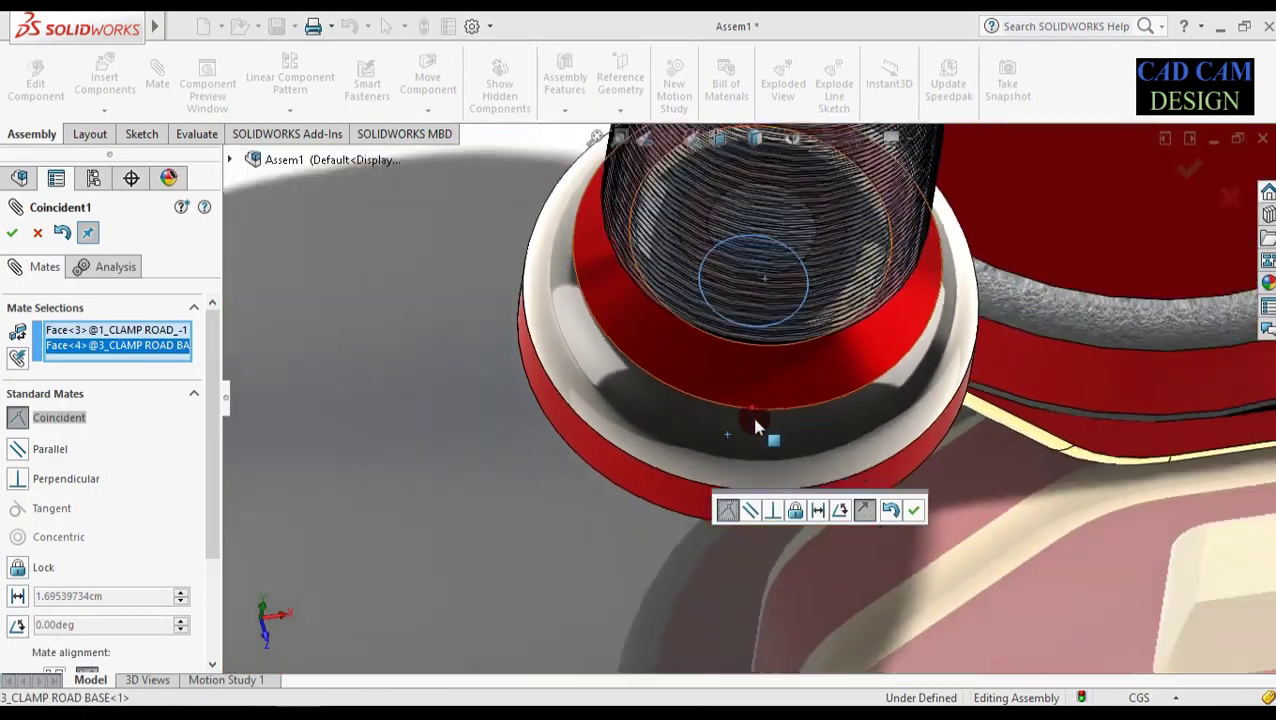
click(913, 514)
scroll(832, 391, up, 5)
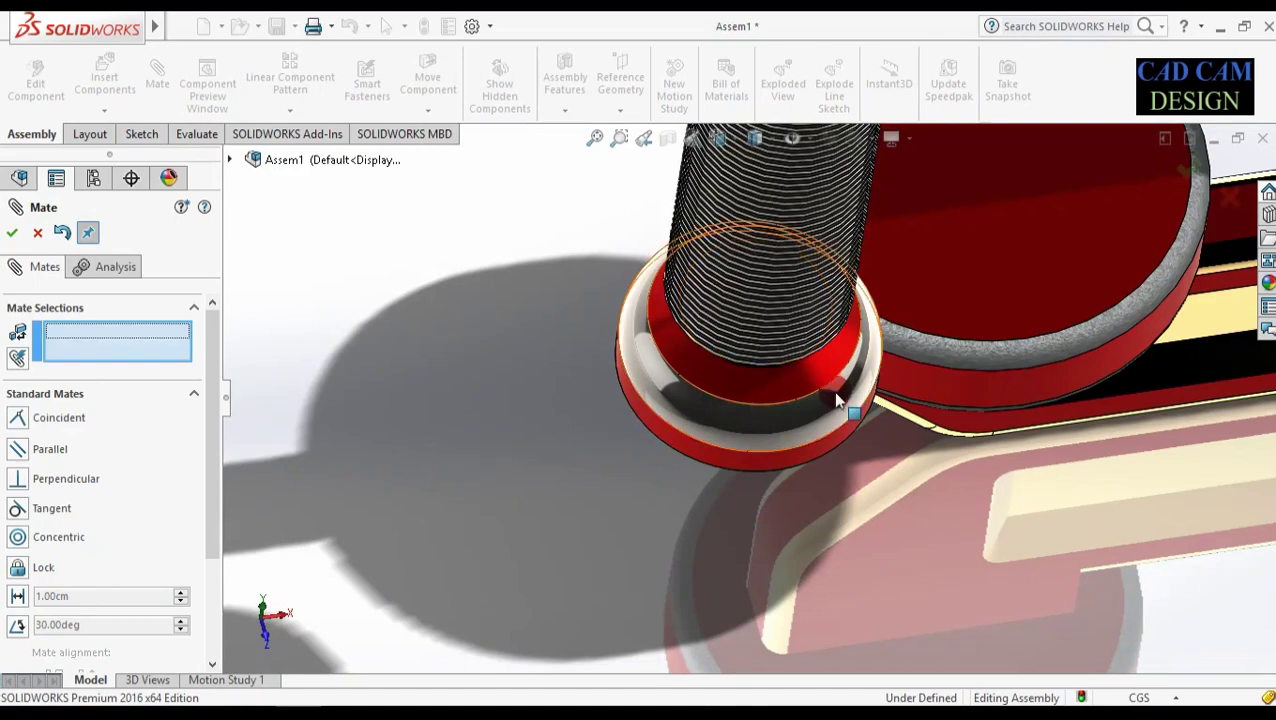
- Lock the threaded rod and the rod base together with a Lock mate
mouse_move(801, 282)
middle_down()
mouse_move(797, 205)
mouse_move(786, 333)
mouse_move(783, 268)
middle_up()
scroll(783, 268, down, 3)
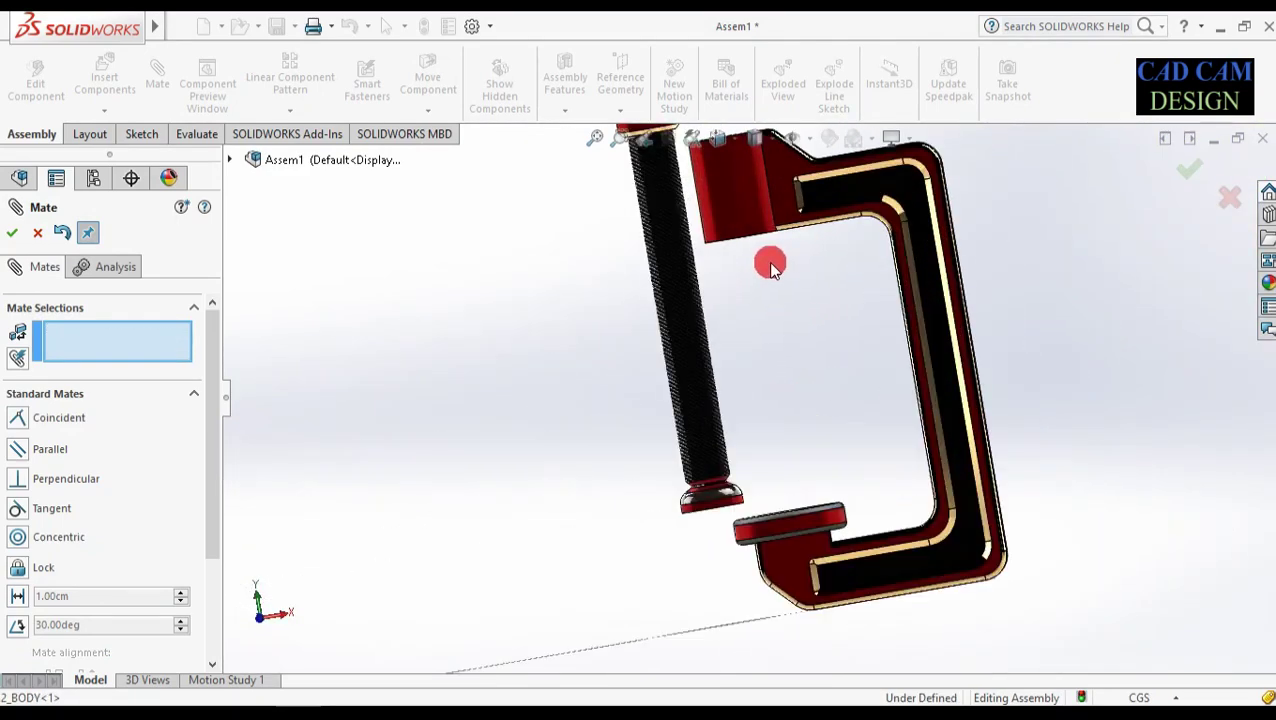
scroll(770, 262, up, 3)
scroll(770, 262, down, 5)
middle_drag(778, 252, 772, 355)
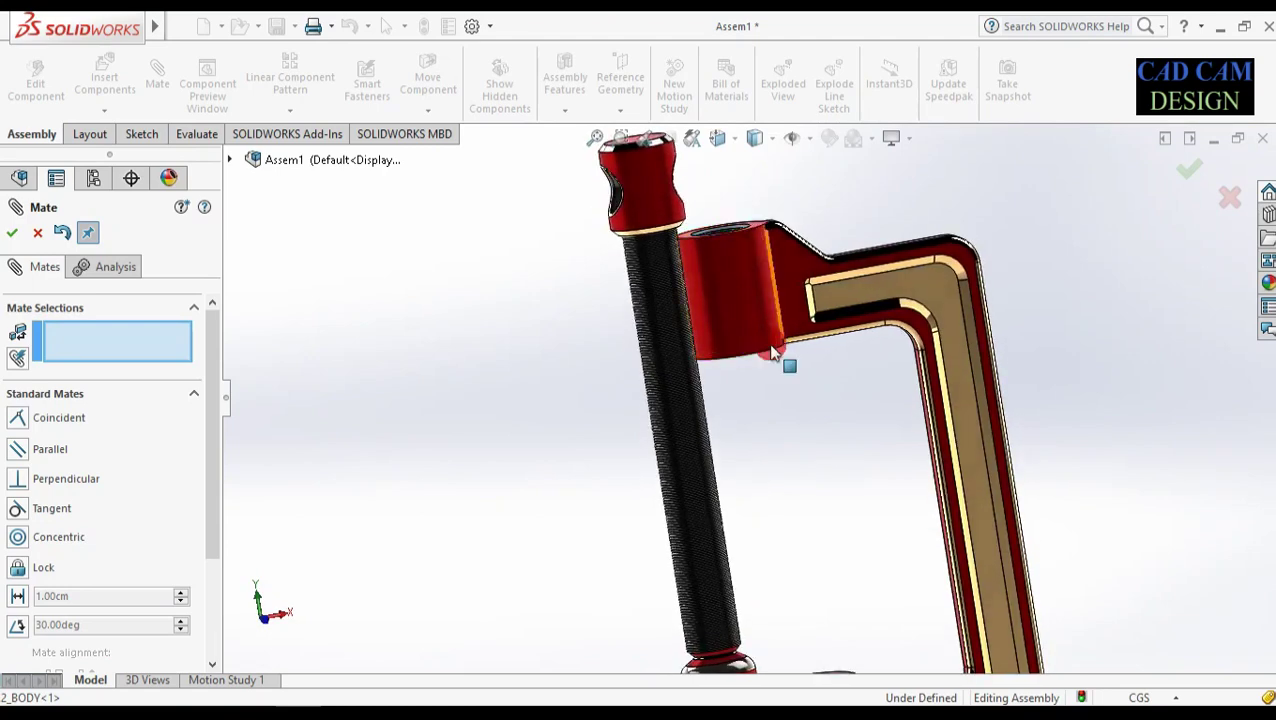
scroll(772, 355, up, 3)
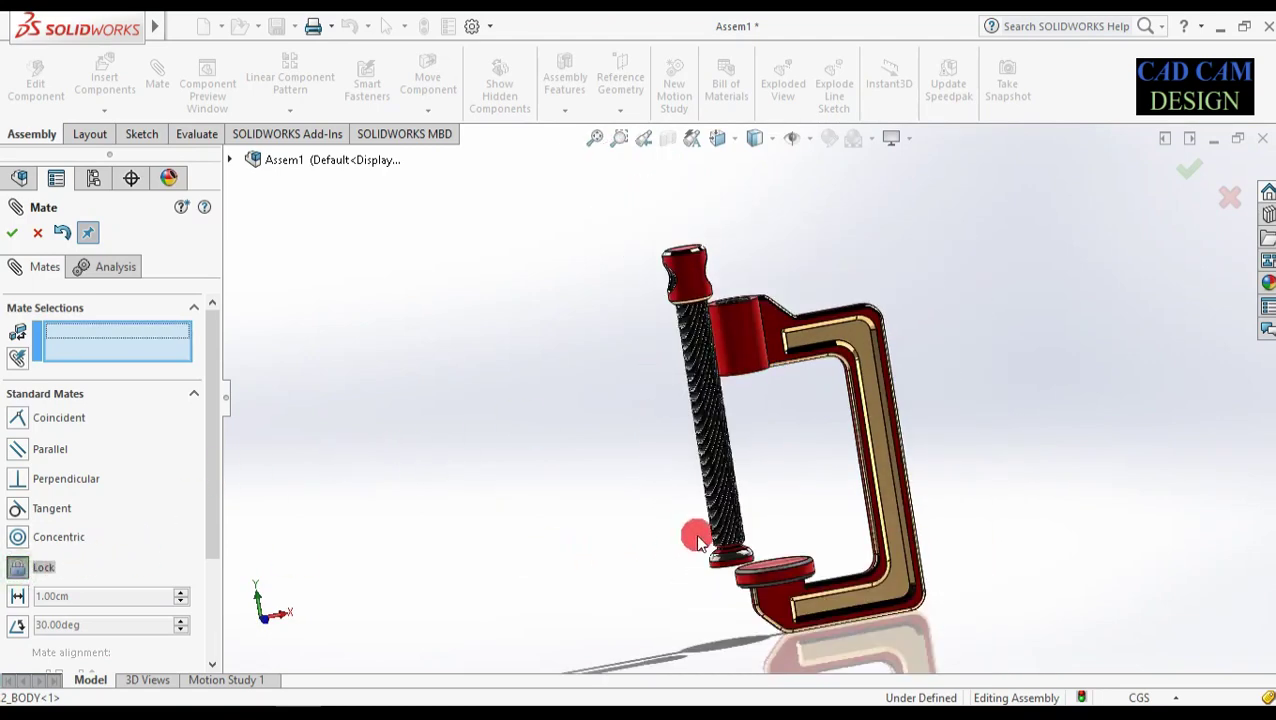
click(727, 515)
click(729, 568)
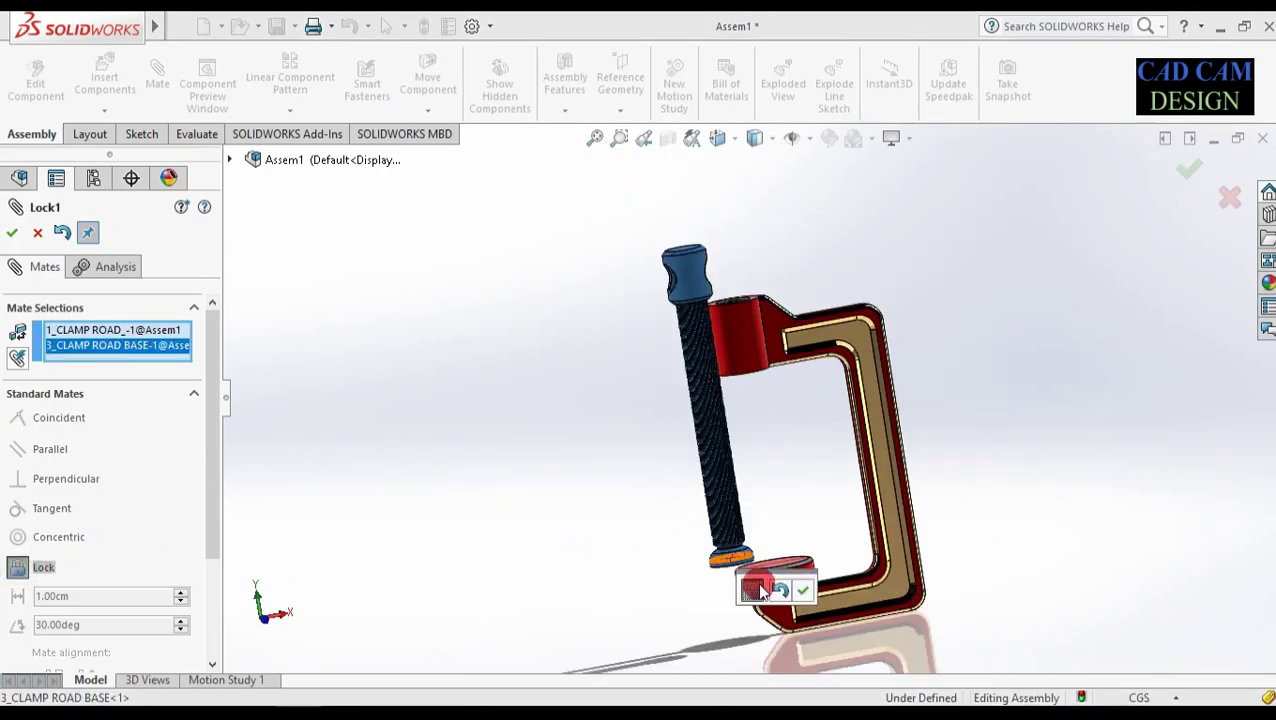
click(806, 591)
- Mate the threaded rod's head concentric with the outer cylindrical face of the body's boss and slide the rod down along its axis
click(720, 490)
drag(546, 457, 427, 470)
scroll(598, 442, down, 3)
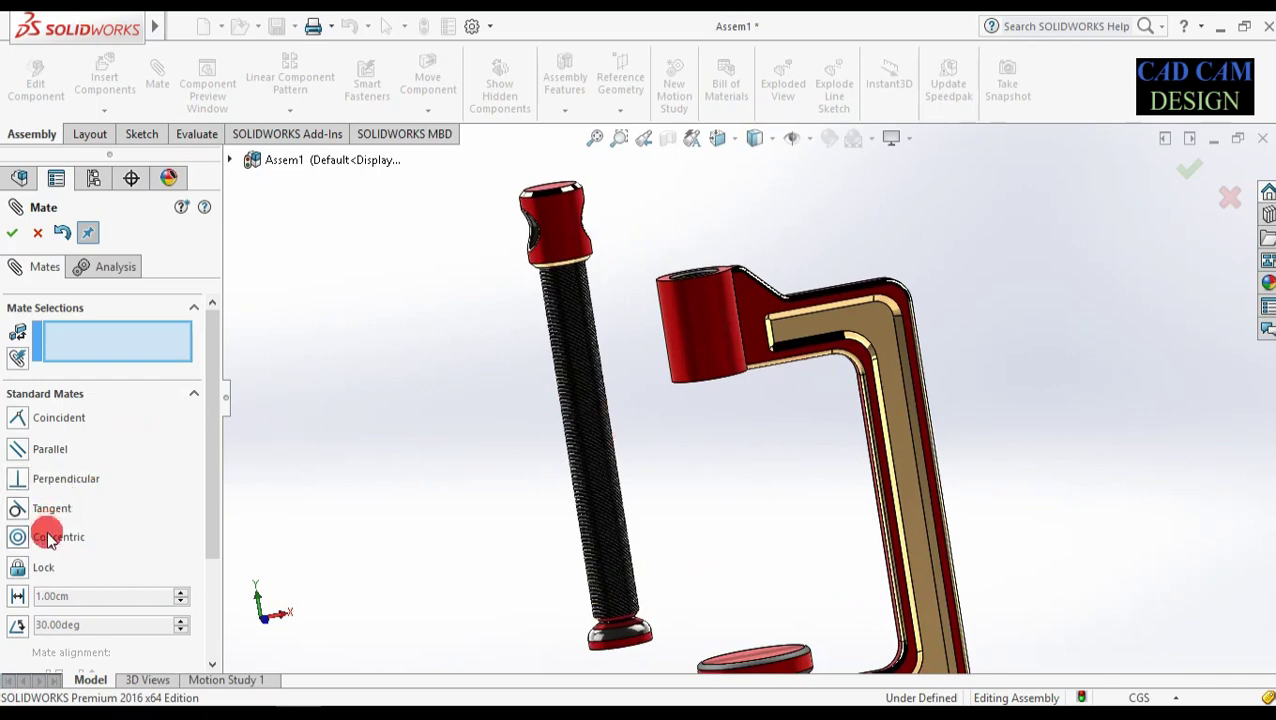
click(575, 247)
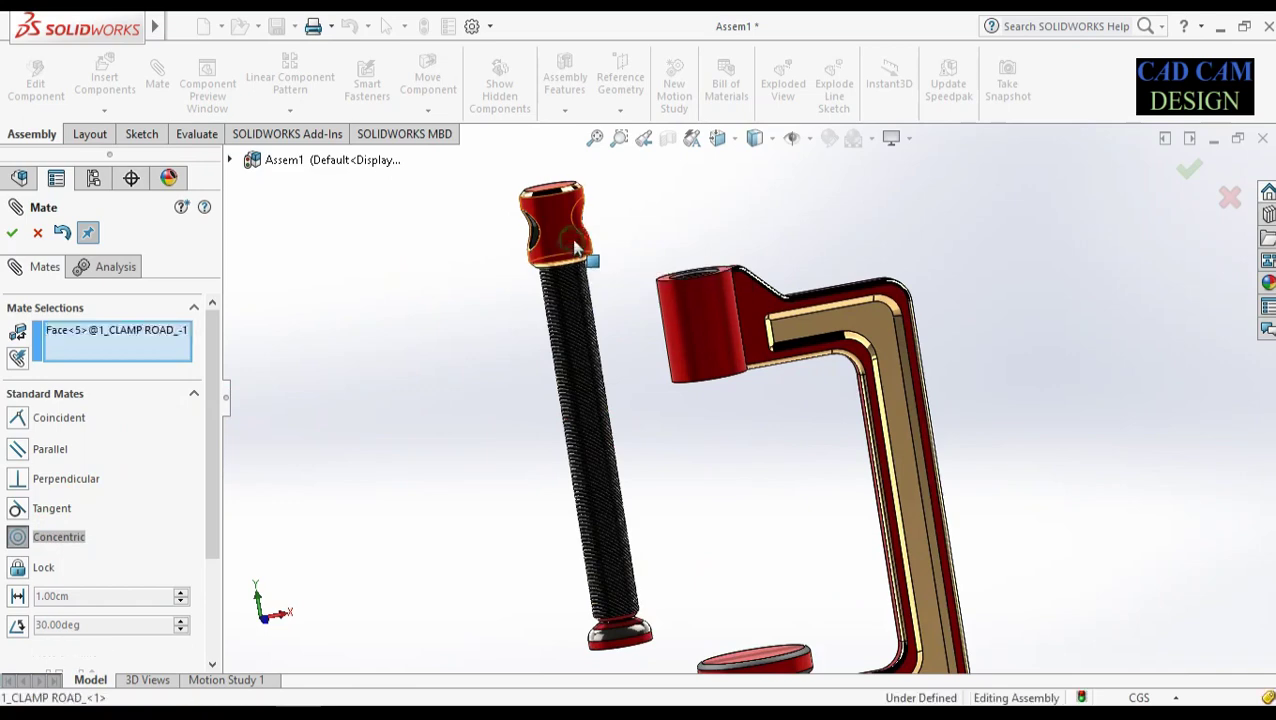
click(715, 325)
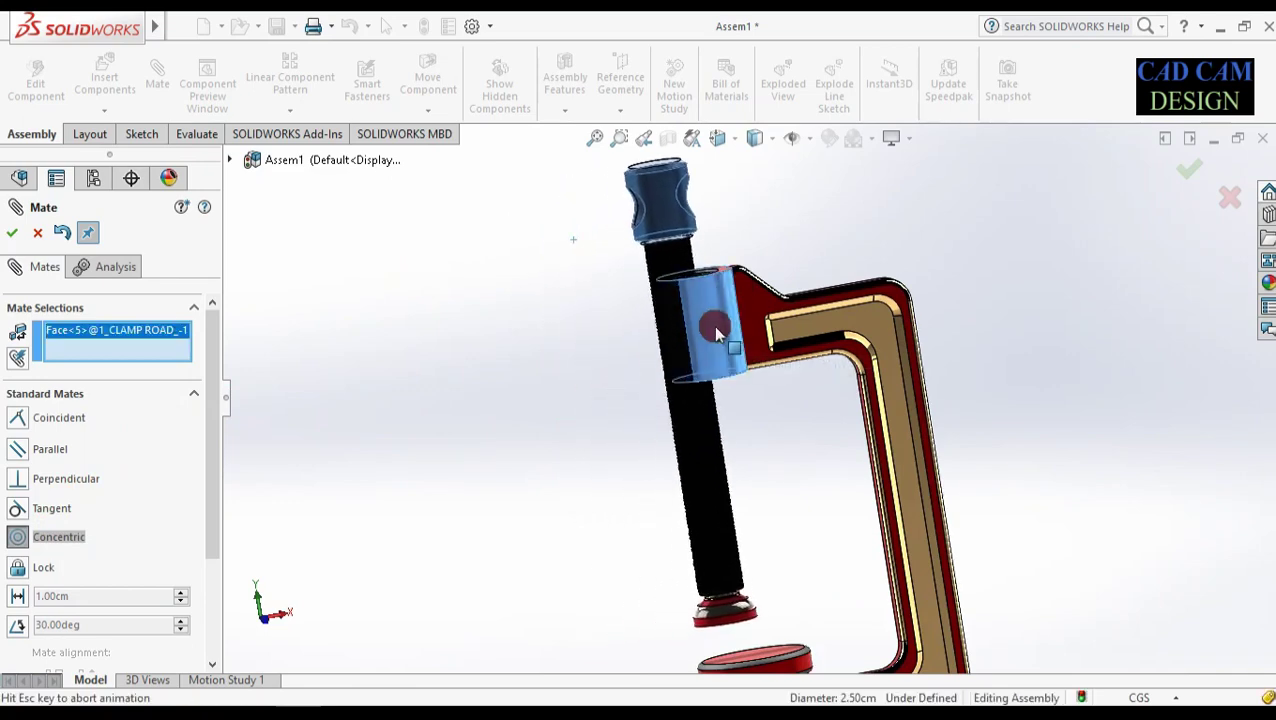
click(637, 381)
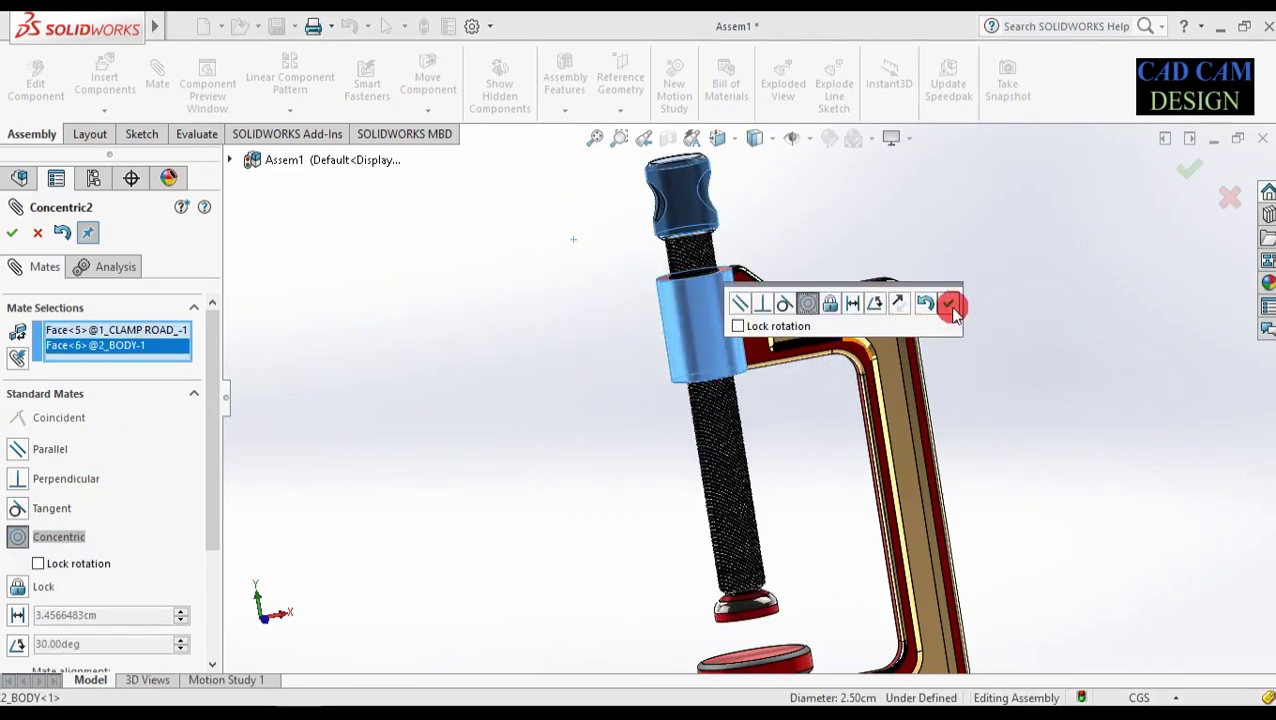
click(953, 306)
middle_drag(712, 478, 624, 196)
drag(707, 340, 672, 462)
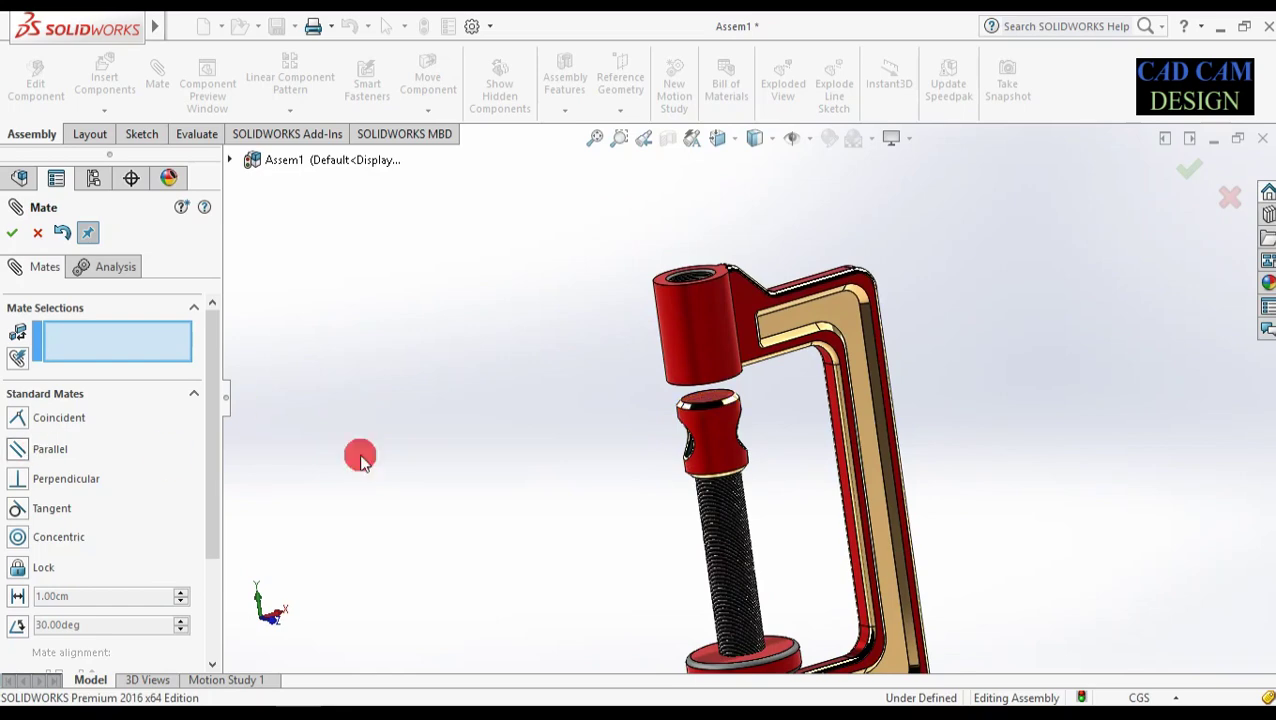
- Turn on the display of temporary axes in the assembly
mouse_move(655, 470)
middle_down()
mouse_move(652, 430)
mouse_move(641, 481)
middle_up()
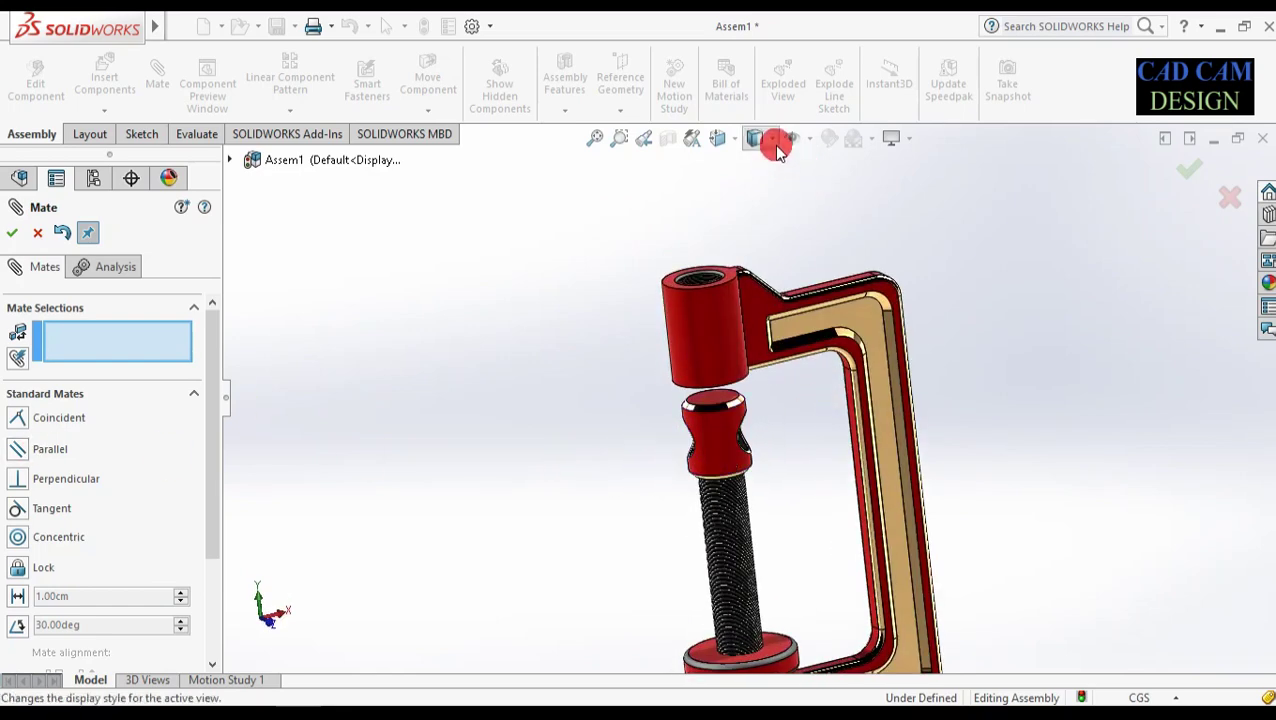
click(812, 139)
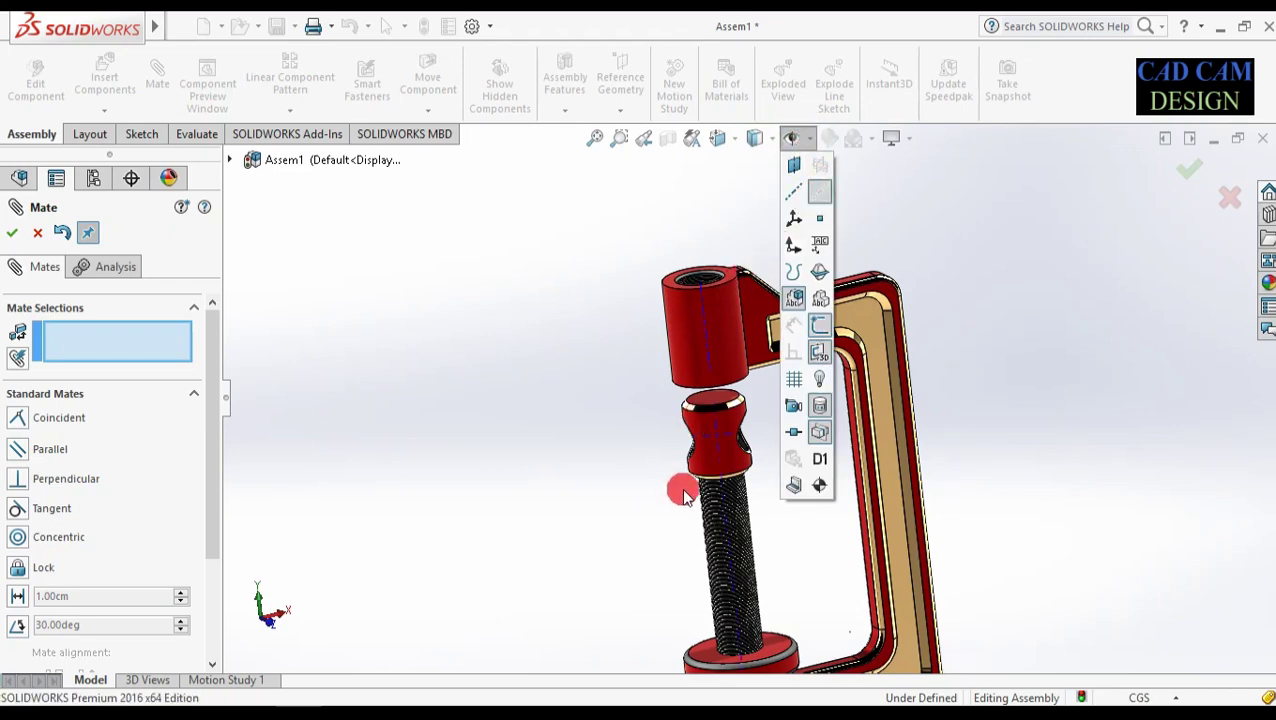
click(225, 375)
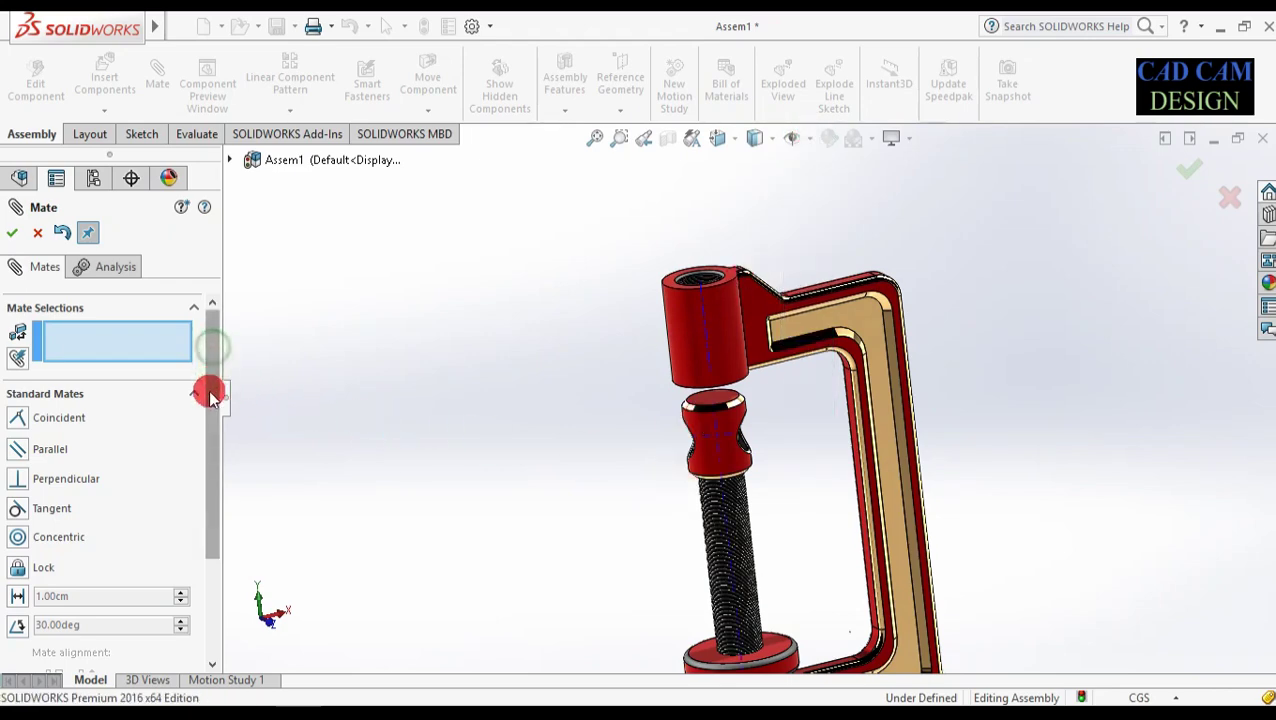
- Add a Screw mate of 1 revolution/cm between the axis of the body's threaded boss and the threaded rod's axis
mouse_move(212, 435)
mouse_down()
mouse_move(219, 447)
mouse_move(214, 365)
mouse_move(208, 498)
mouse_move(128, 558)
mouse_move(110, 595)
mouse_up()
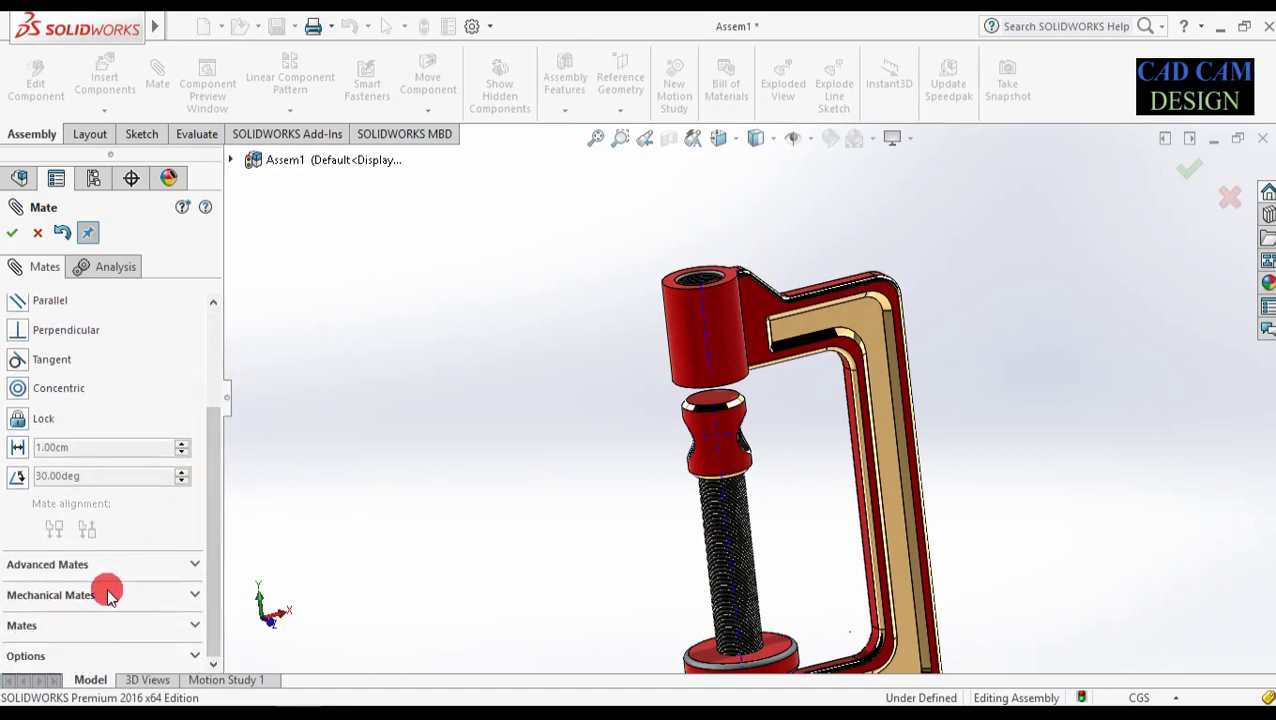
click(107, 595)
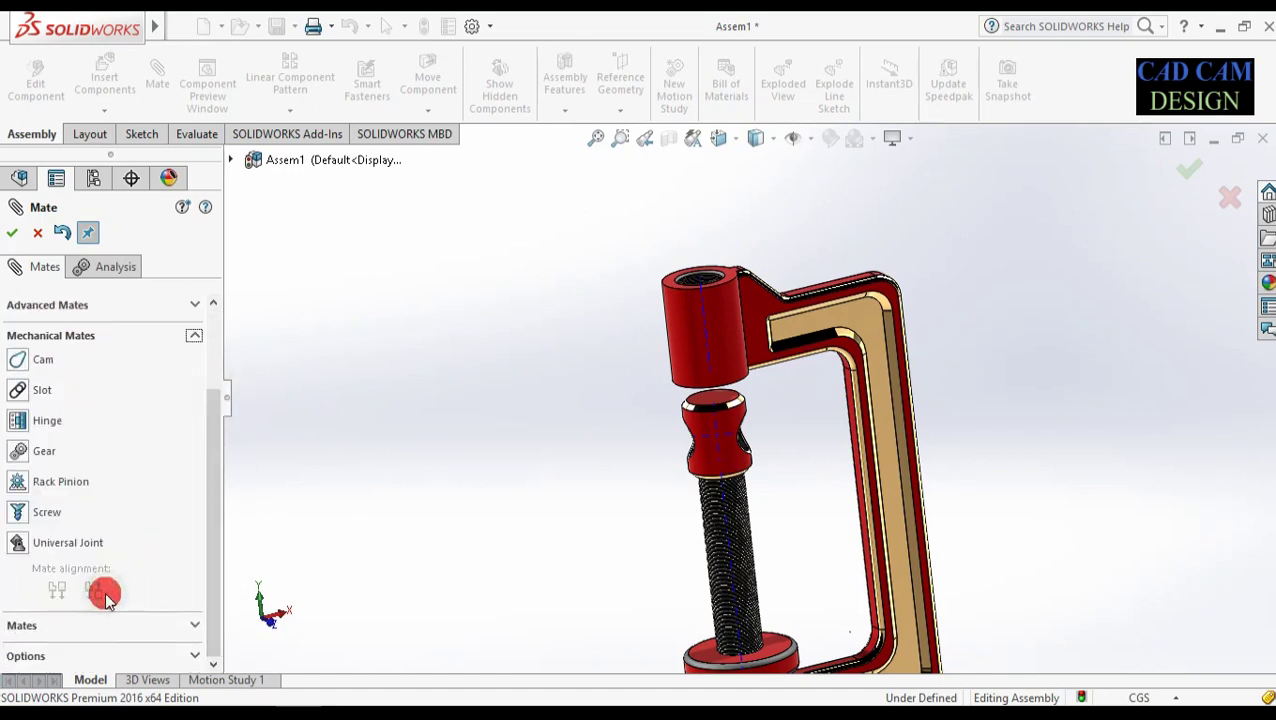
click(36, 512)
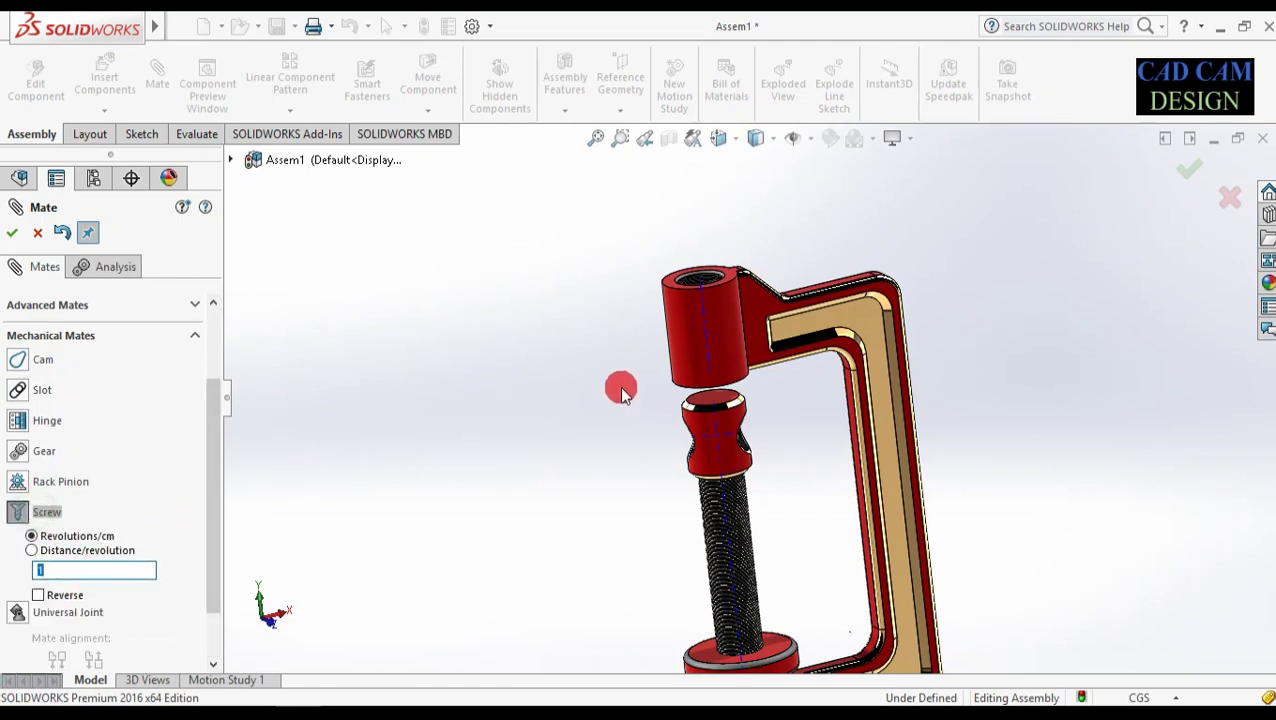
click(702, 336)
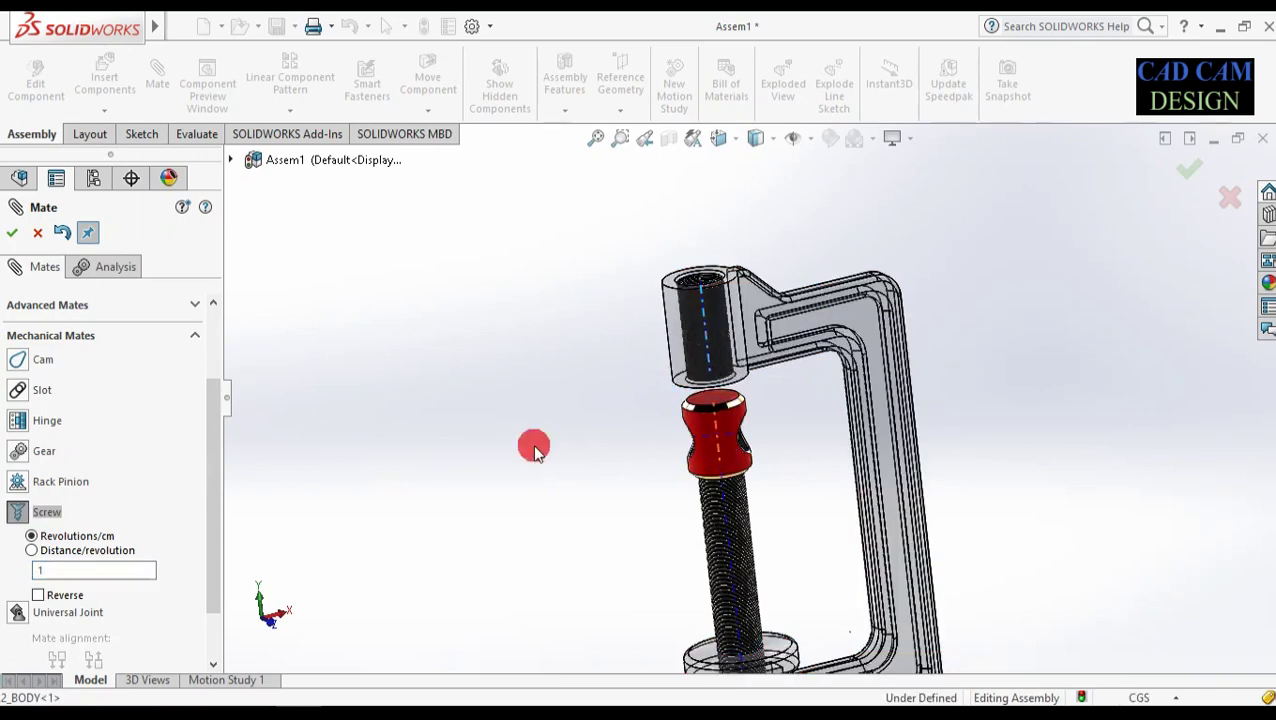
drag(214, 472, 219, 342)
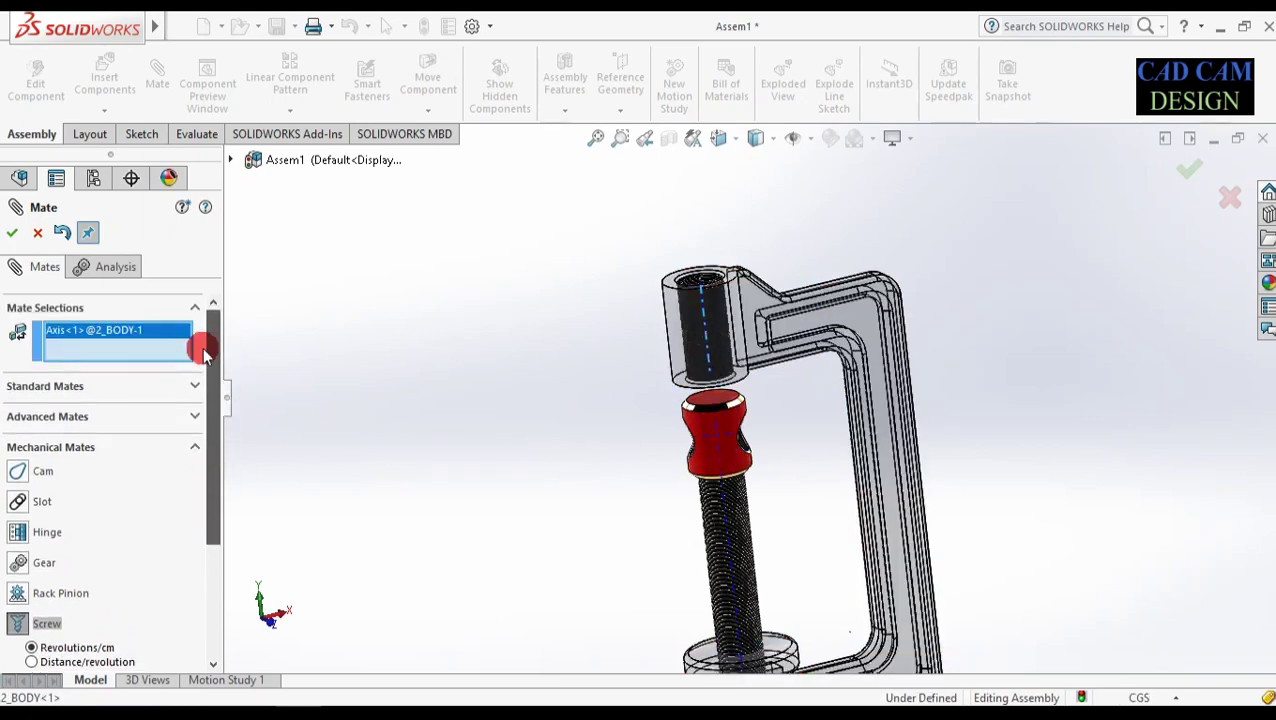
click(722, 458)
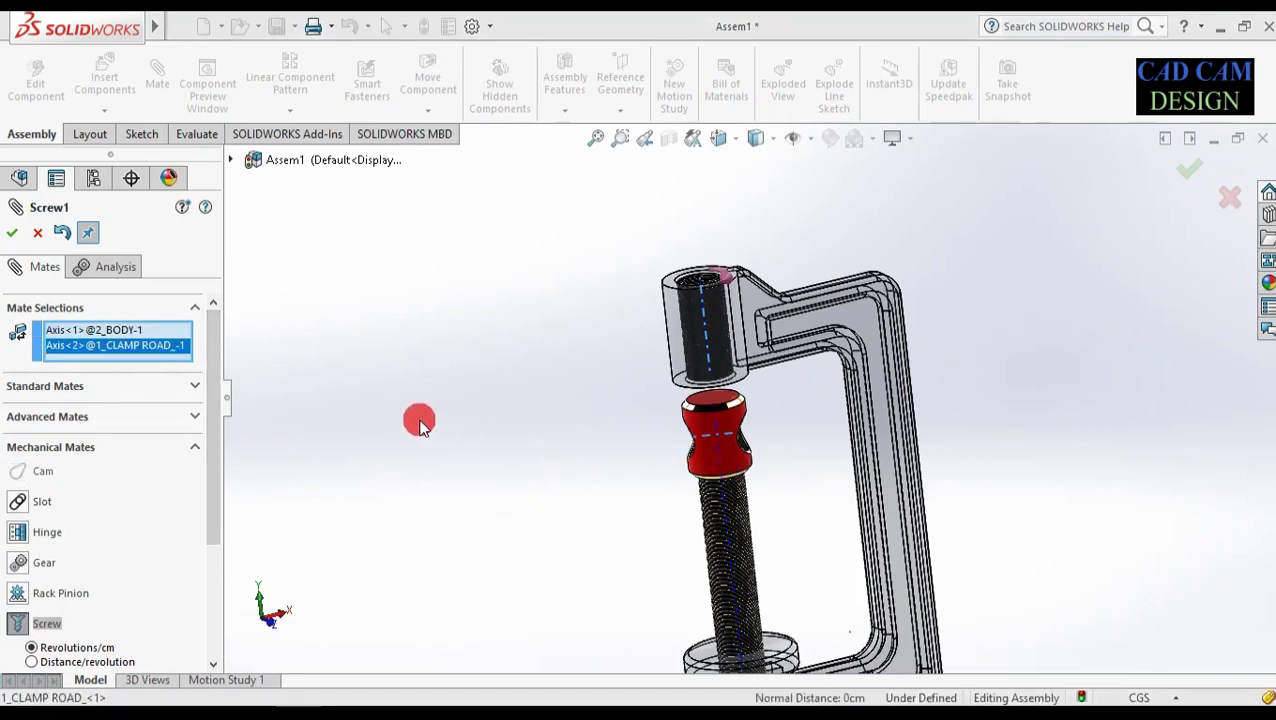
click(13, 236)
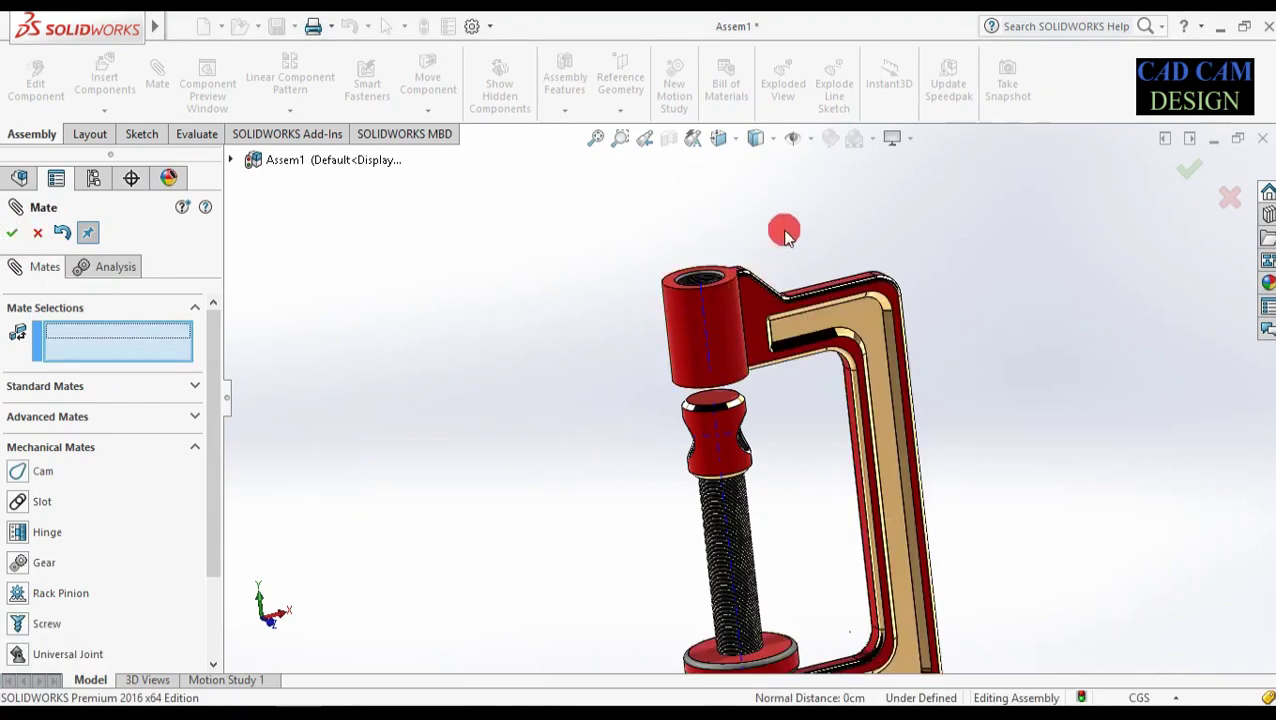
- Hide the temporary axes and turn the threaded rod until its head is raised above the body's boss
click(809, 139)
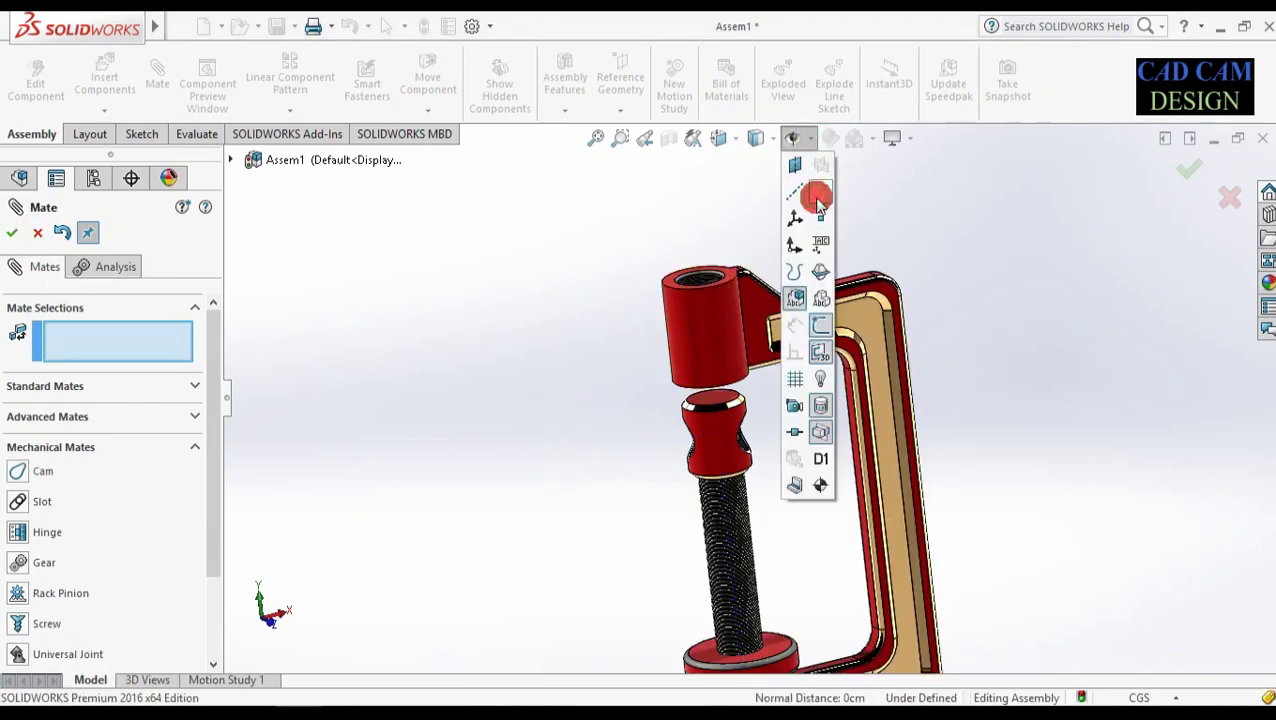
click(578, 385)
drag(697, 437, 575, 318)
middle_drag(573, 333, 716, 398)
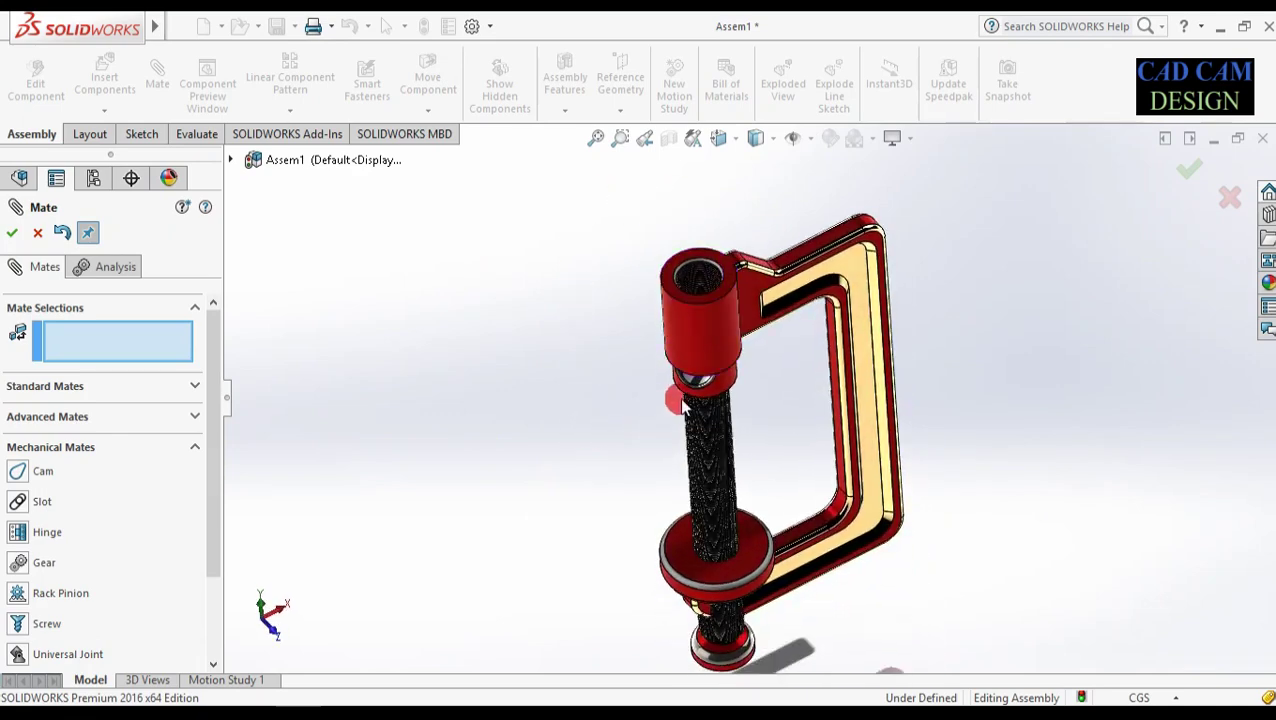
mouse_move(728, 395)
mouse_down()
mouse_move(541, 242)
mouse_move(755, 233)
mouse_move(885, 245)
mouse_move(760, 255)
mouse_move(943, 313)
mouse_move(487, 120)
mouse_move(914, 199)
mouse_move(683, 250)
mouse_up()
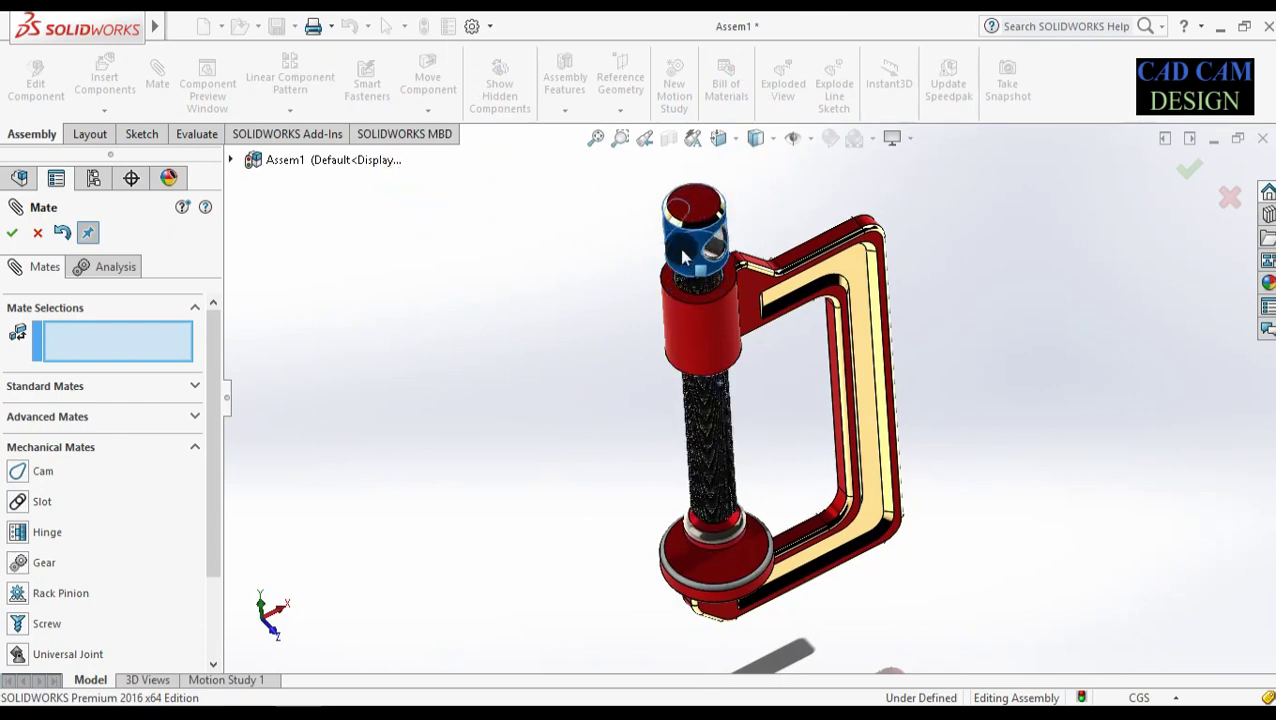
scroll(712, 385, up, 3)
middle_drag(669, 367, 644, 279)
scroll(706, 352, down, 3)
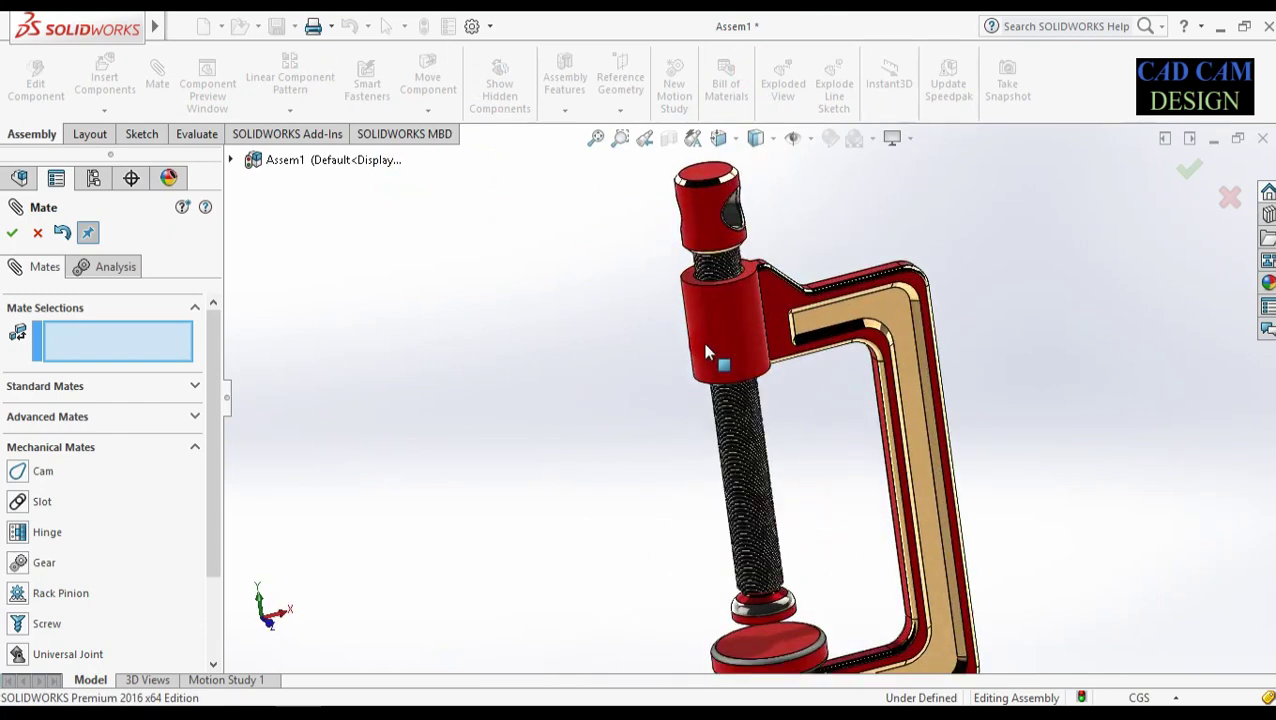
- Turn the threaded rod back and forth in the boss to try out its screw motion, and finish mating
mouse_move(787, 204)
mouse_down()
mouse_move(558, 120)
mouse_move(699, 420)
mouse_move(809, 423)
mouse_move(632, 446)
mouse_move(593, 134)
mouse_move(947, 324)
mouse_move(572, 367)
mouse_up()
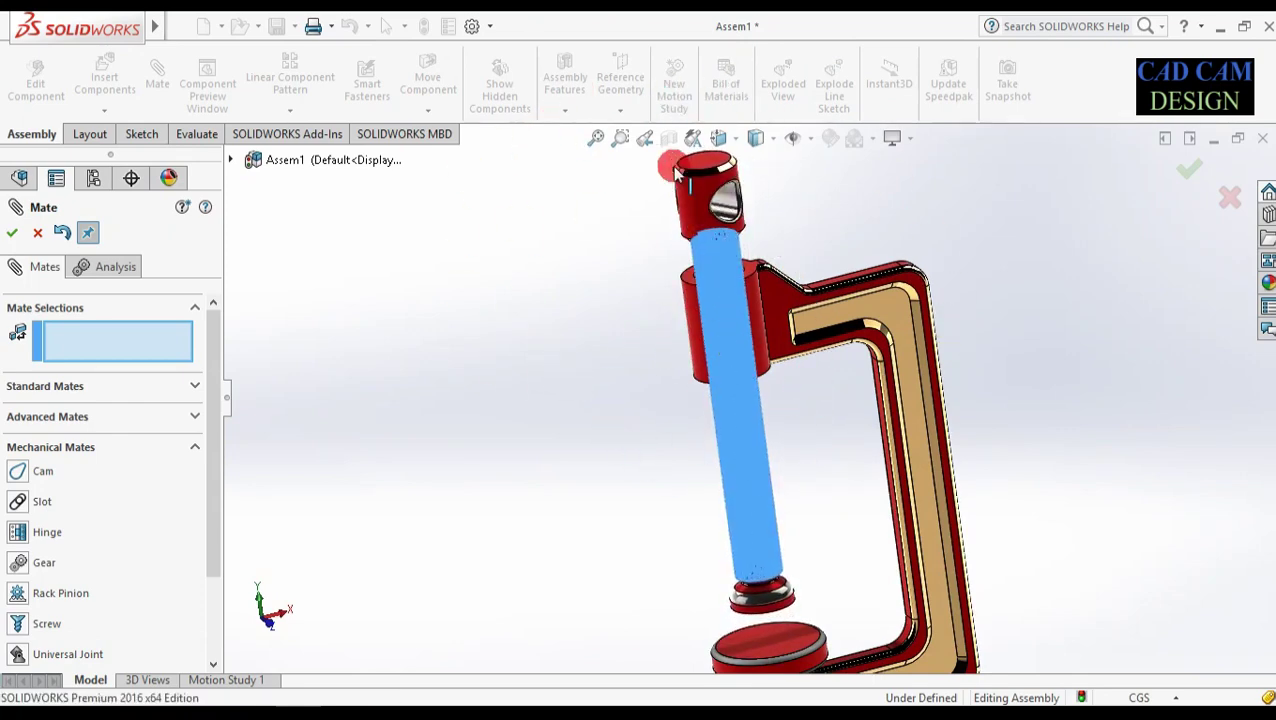
drag(679, 172, 597, 587)
mouse_move(755, 617)
mouse_down()
mouse_move(808, 484)
mouse_move(600, 507)
mouse_move(703, 477)
mouse_move(740, 345)
mouse_move(783, 514)
mouse_move(779, 489)
mouse_up()
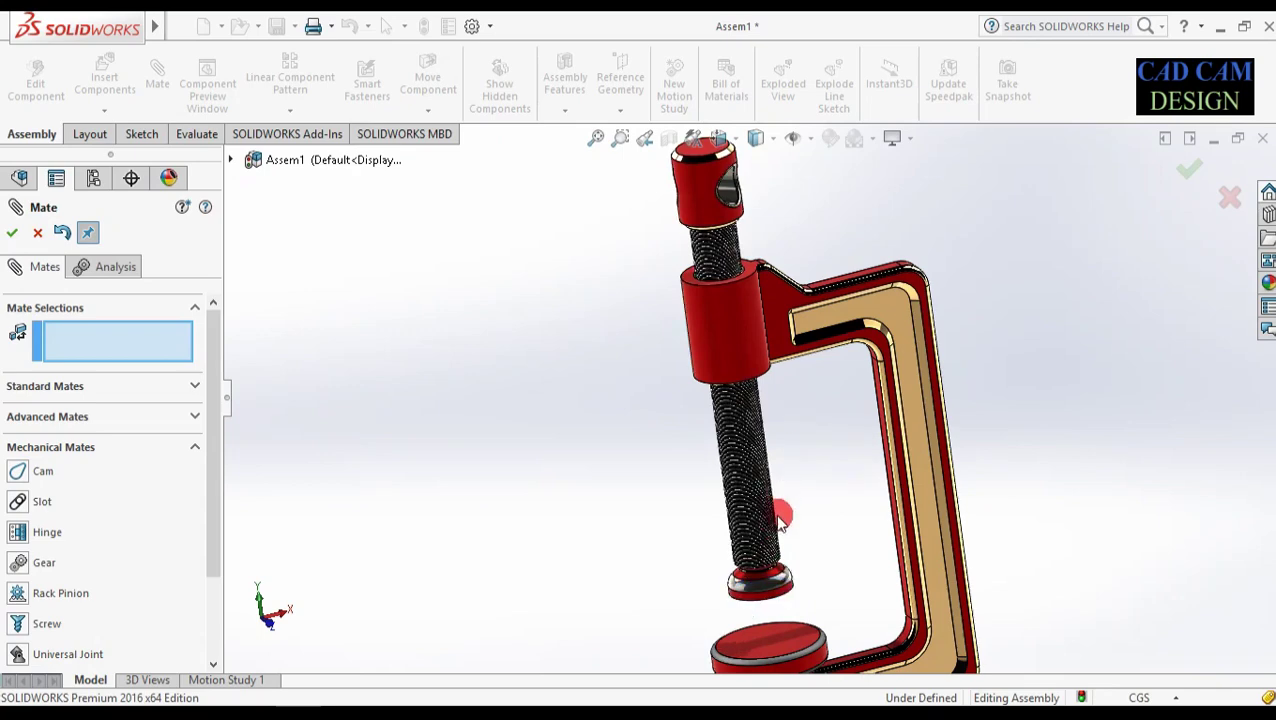
scroll(779, 520, up, 1)
scroll(780, 565, up, 2)
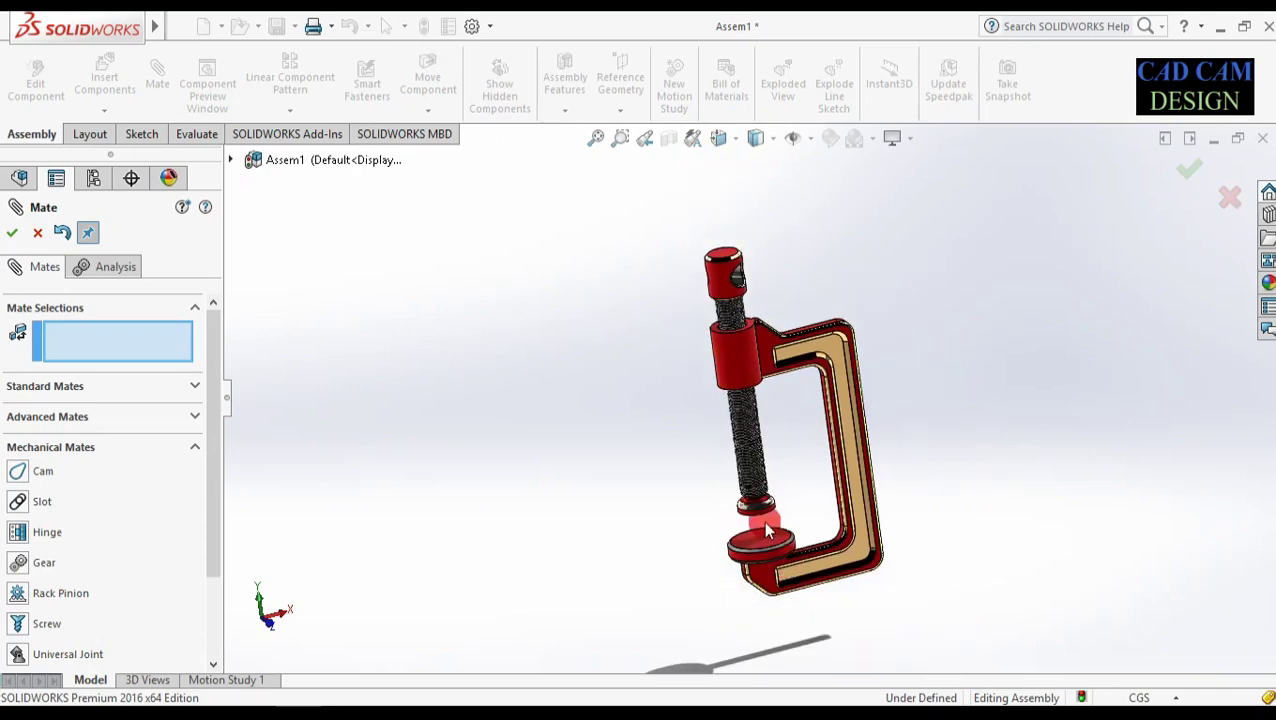
mouse_move(755, 290)
mouse_down()
mouse_move(635, 222)
mouse_move(787, 256)
mouse_move(703, 285)
mouse_move(663, 128)
mouse_move(678, 278)
mouse_move(600, 320)
mouse_move(547, 308)
mouse_move(558, 225)
mouse_move(817, 365)
mouse_move(836, 372)
mouse_move(850, 352)
mouse_move(632, 440)
mouse_up()
middle_drag(657, 320, 672, 276)
scroll(769, 234, down, 5)
shift+middle_drag(824, 292, 748, 405)
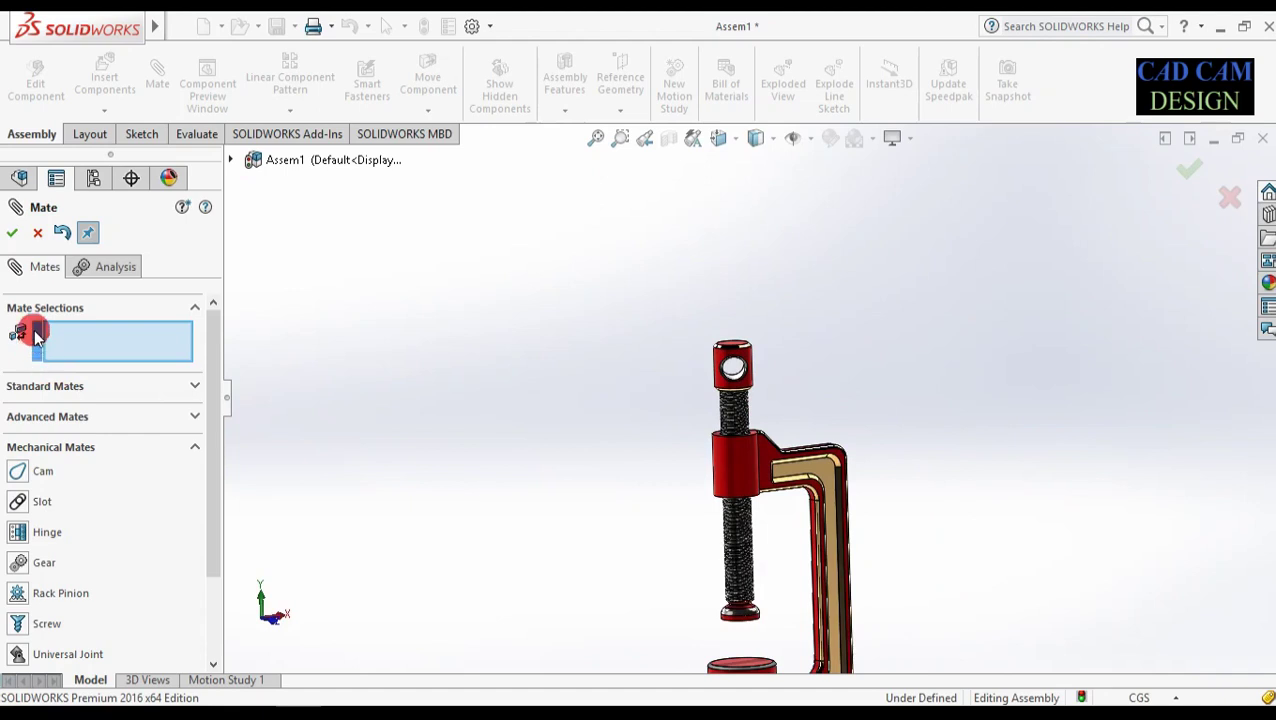
click(12, 238)
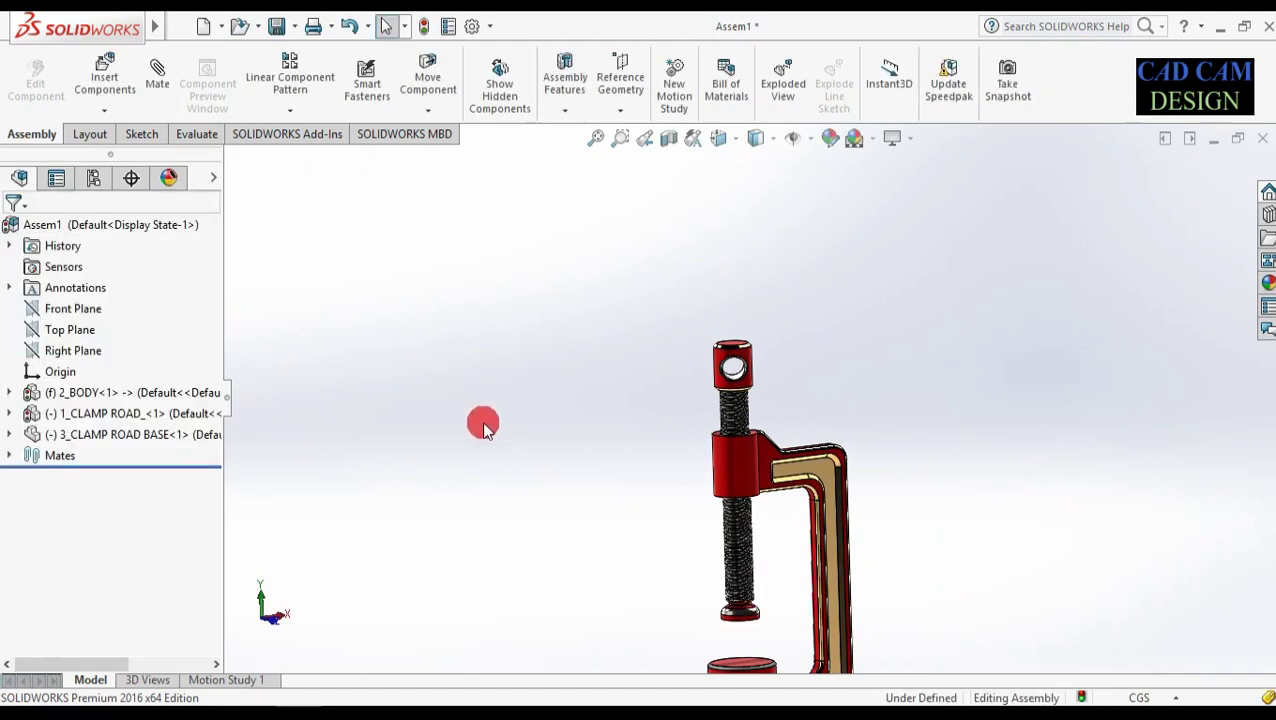
- Insert the part 4__Handel ROad from the C _ CLAMP folder and place it above the threaded rod's head
click(103, 110)
click(100, 133)
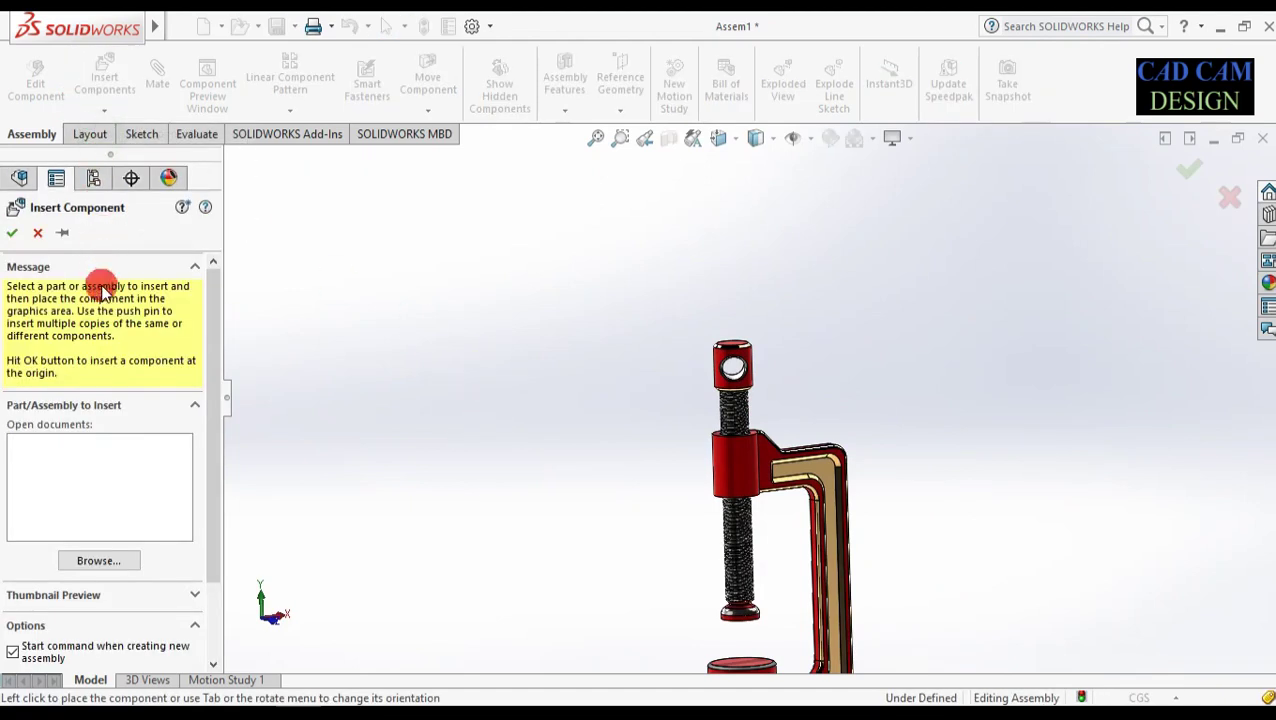
click(98, 562)
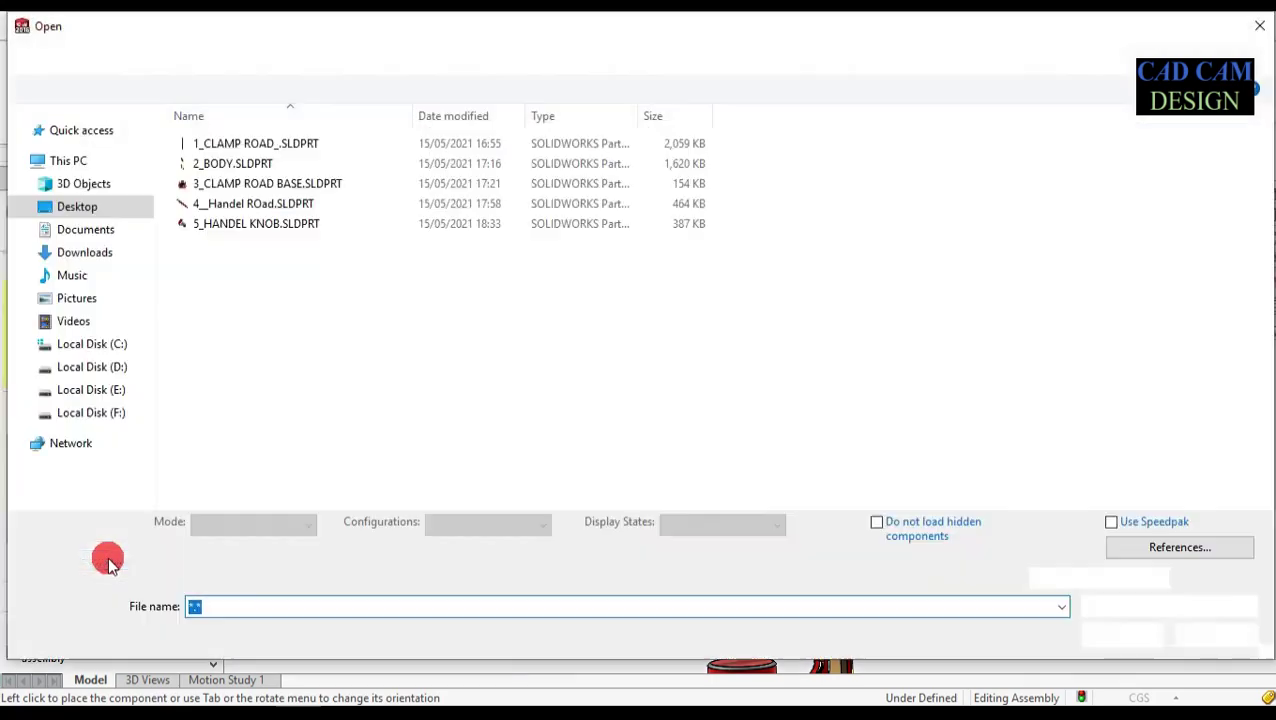
click(222, 205)
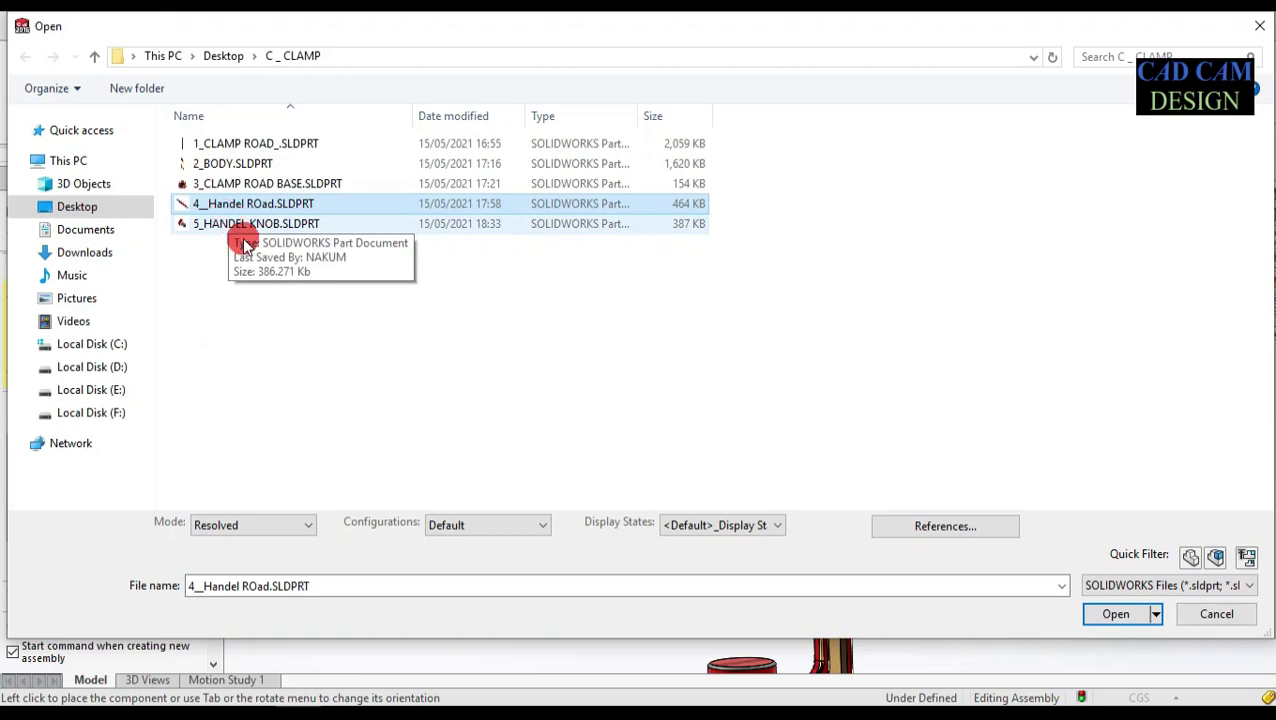
click(1138, 608)
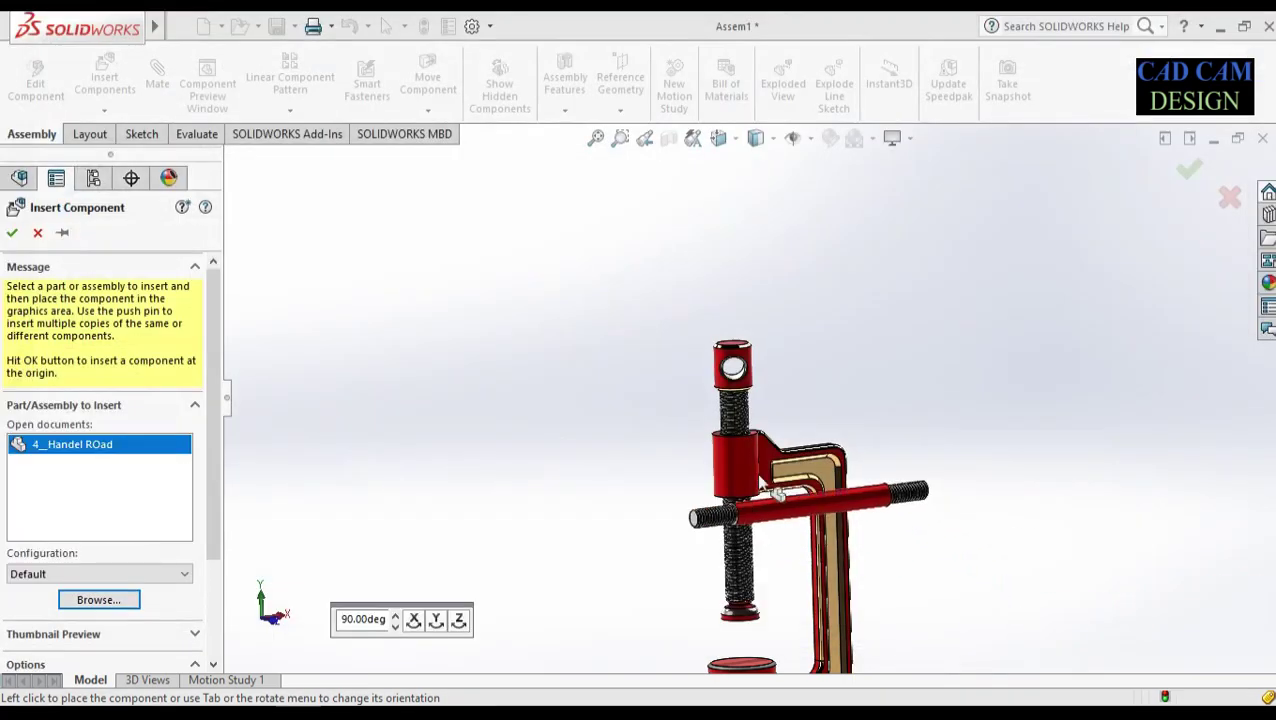
click(707, 344)
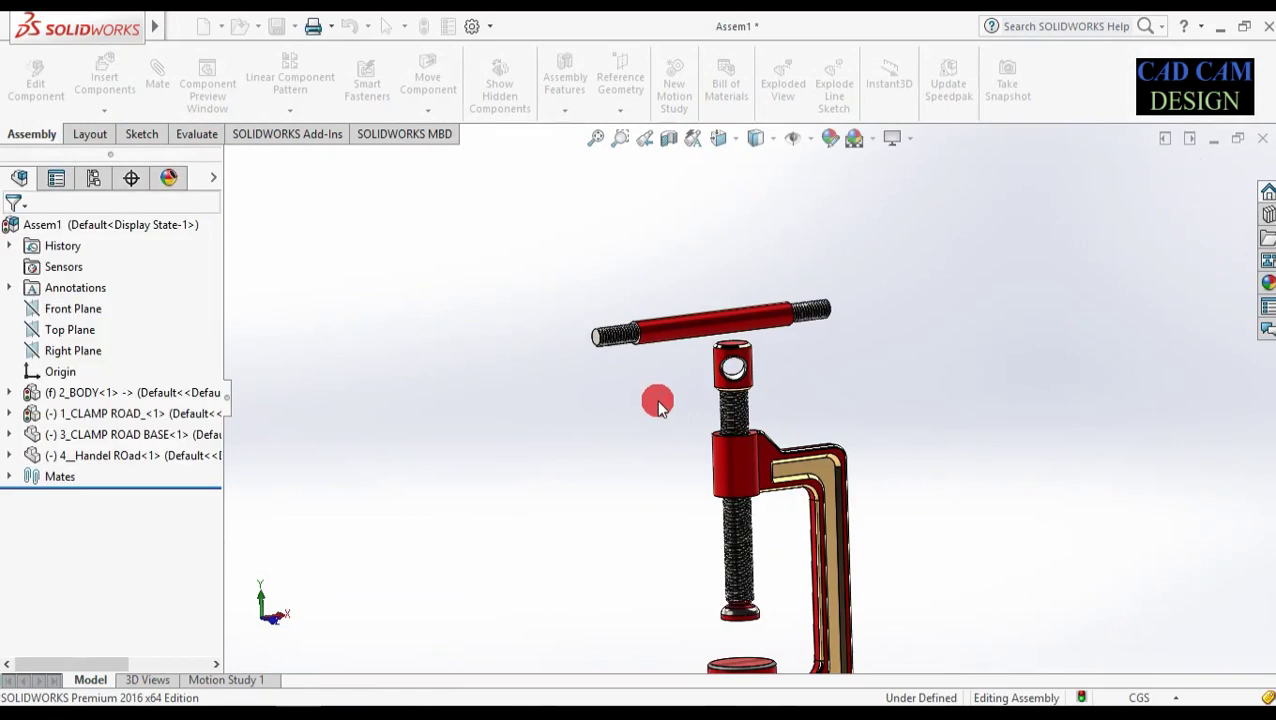
- Add a concentric mate between the handle rod's cylindrical face and the cross hole in the threaded rod's head
drag(726, 385, 822, 392)
middle_drag(832, 395, 769, 364)
scroll(768, 361, down, 5)
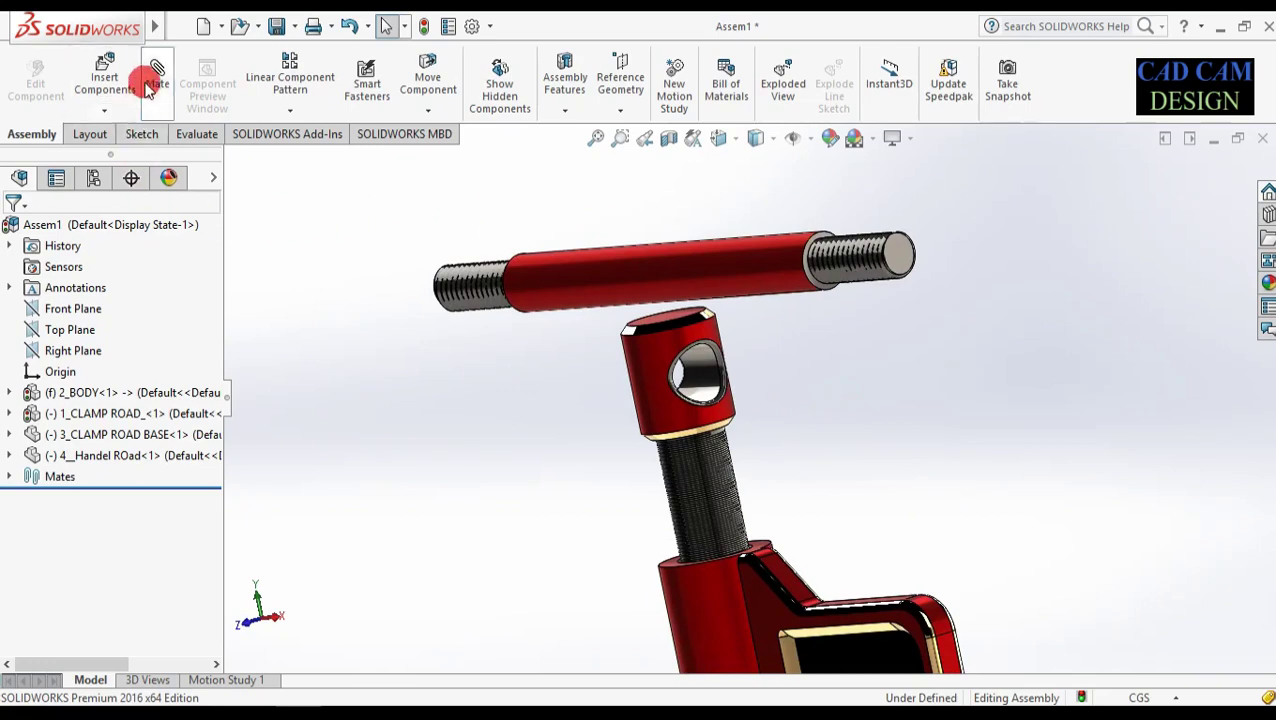
click(650, 275)
click(707, 375)
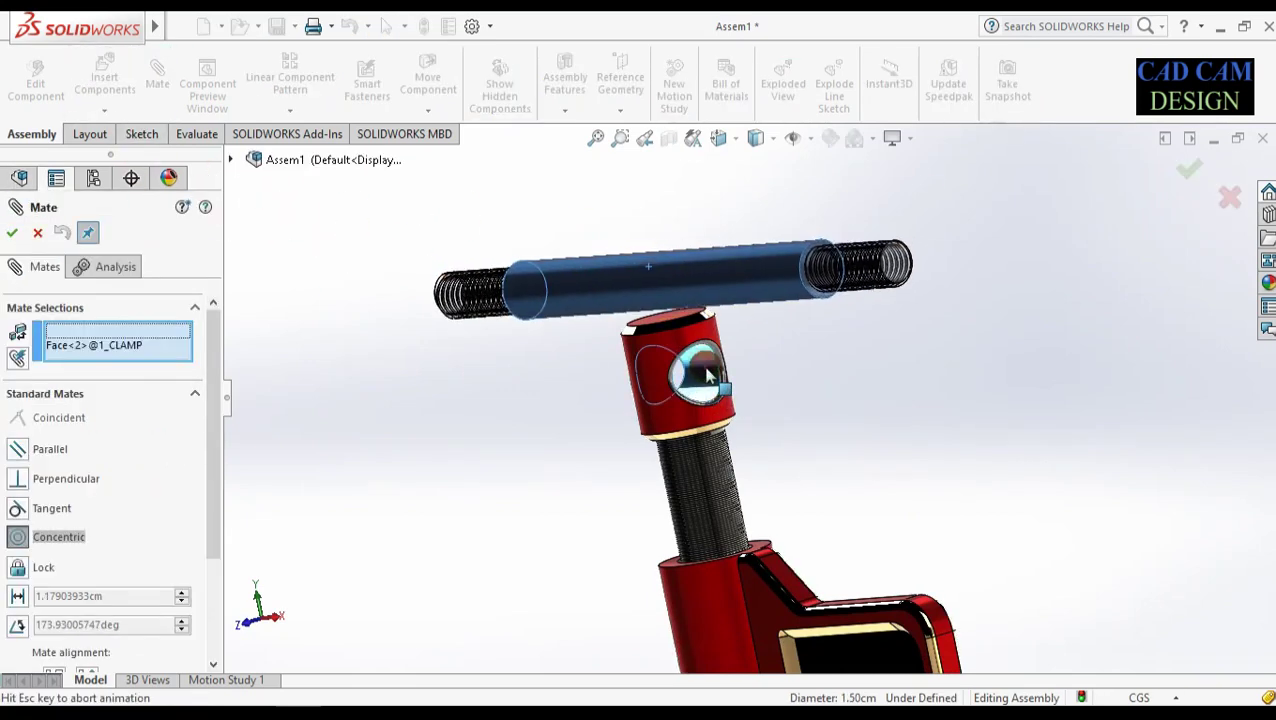
middle_drag(589, 453, 657, 431)
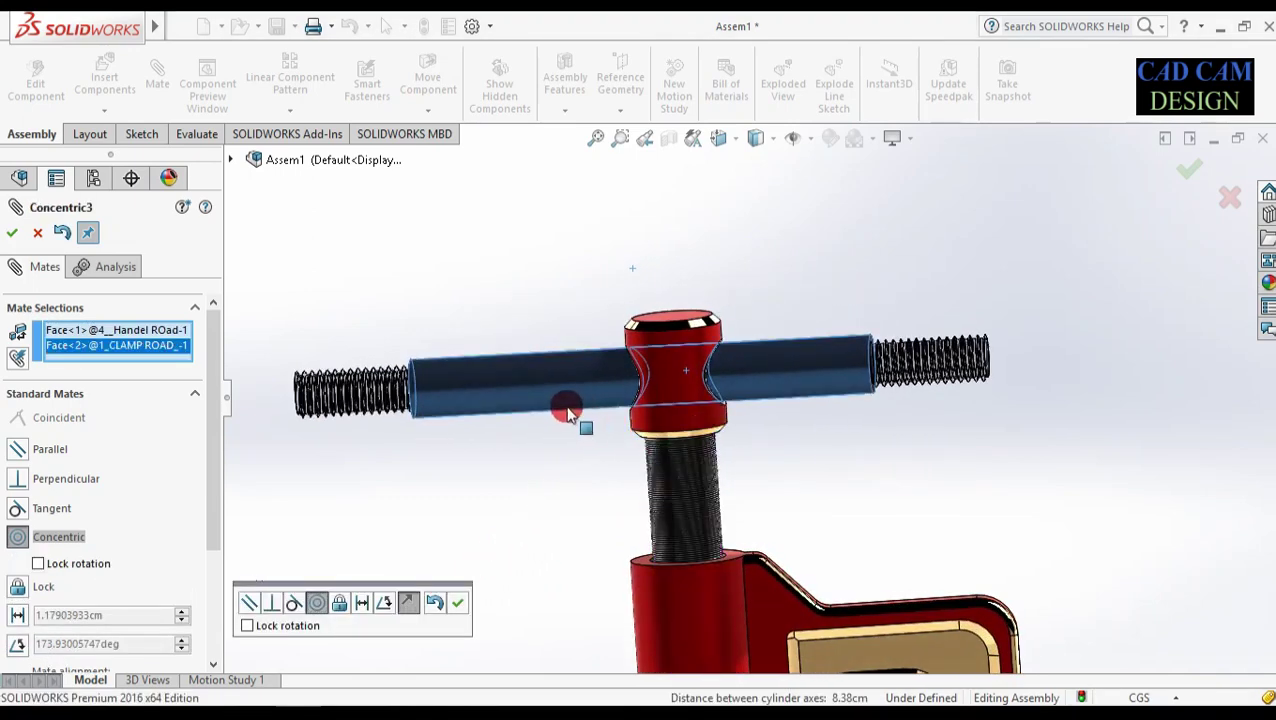
mouse_move(545, 403)
middle_down()
mouse_move(569, 398)
mouse_move(552, 444)
mouse_move(571, 443)
mouse_move(530, 415)
middle_up()
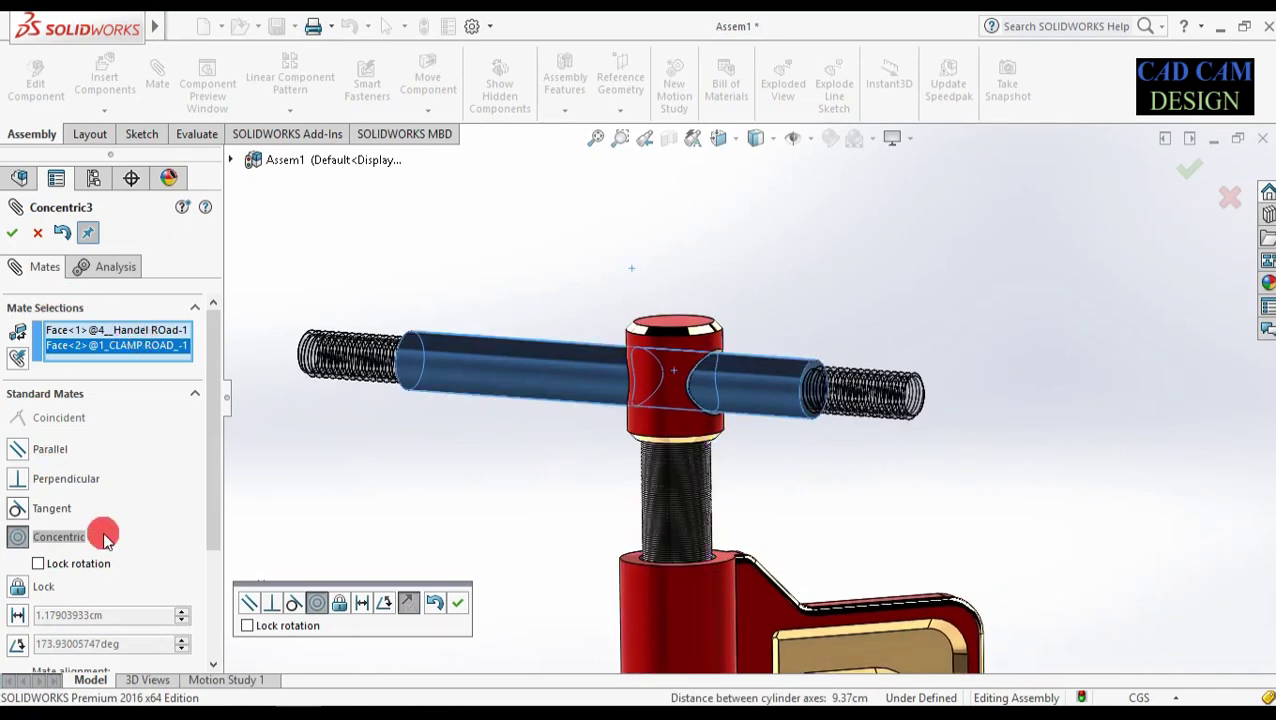
click(10, 232)
- Slide the handle rod along the cross hole to roughly its middle and turn it together with the threaded rod
drag(483, 394, 484, 399)
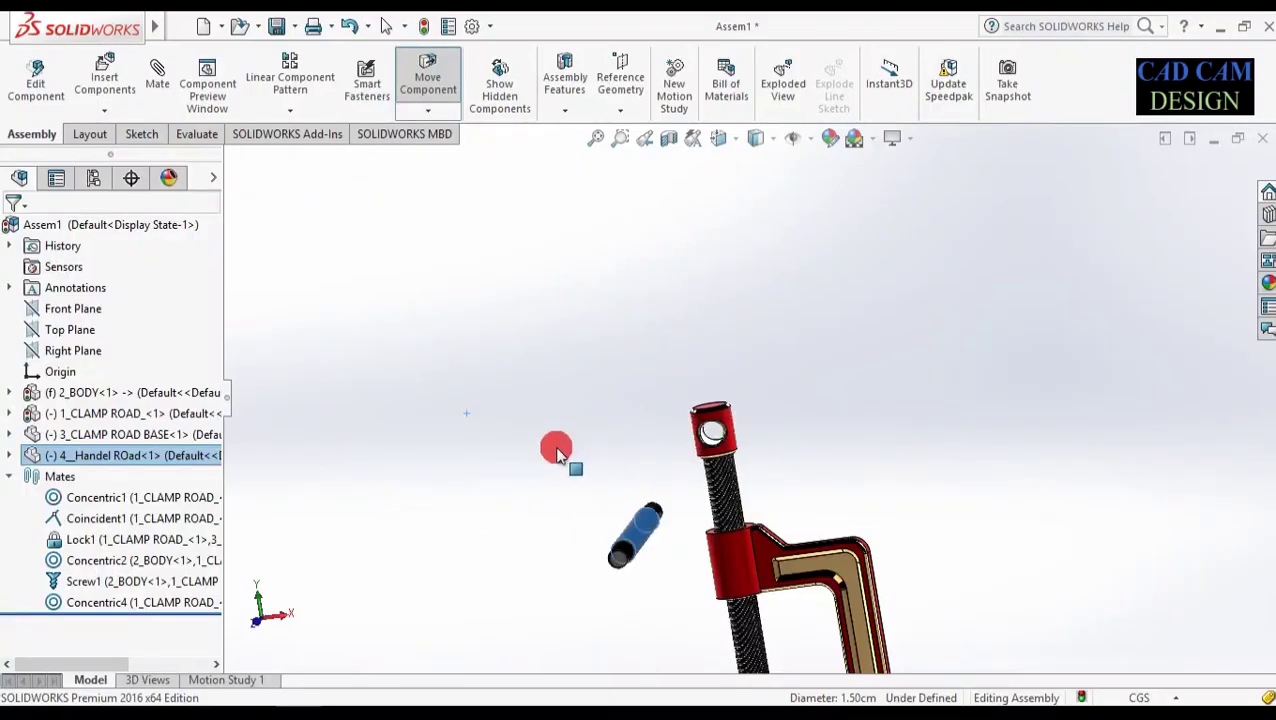
drag(558, 453, 405, 420)
drag(709, 415, 740, 433)
click(738, 518)
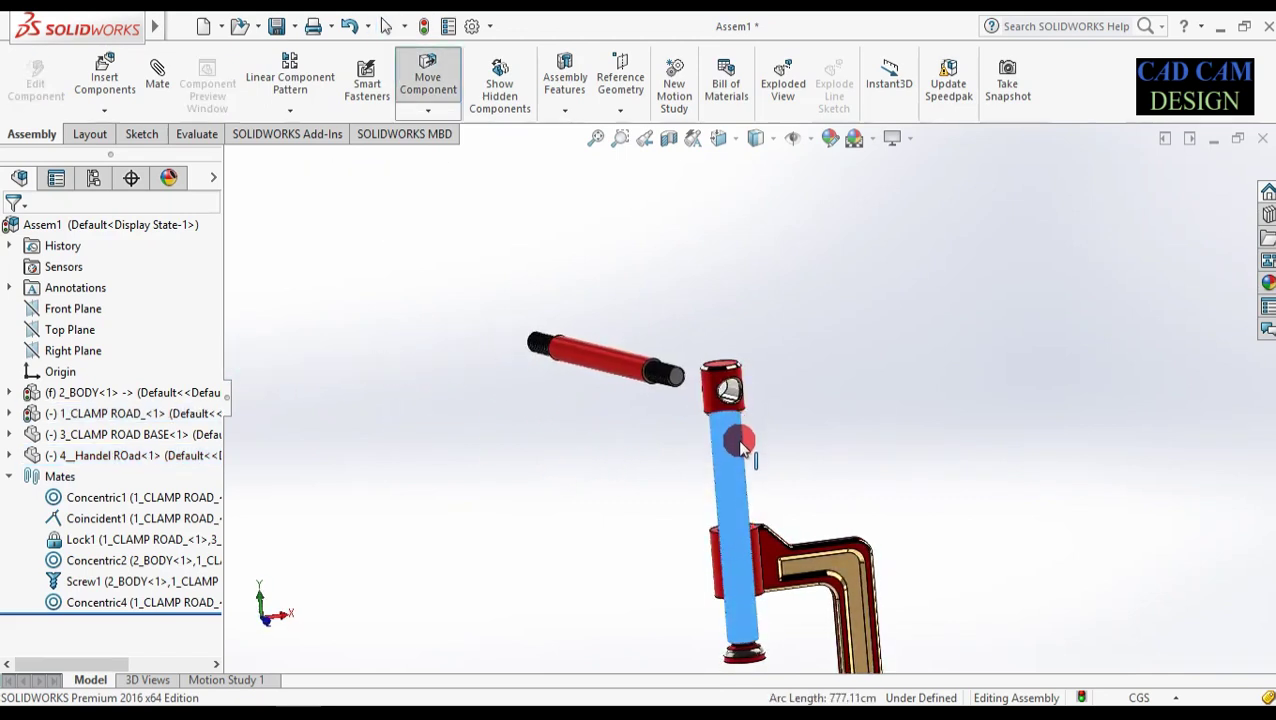
drag(730, 503, 714, 535)
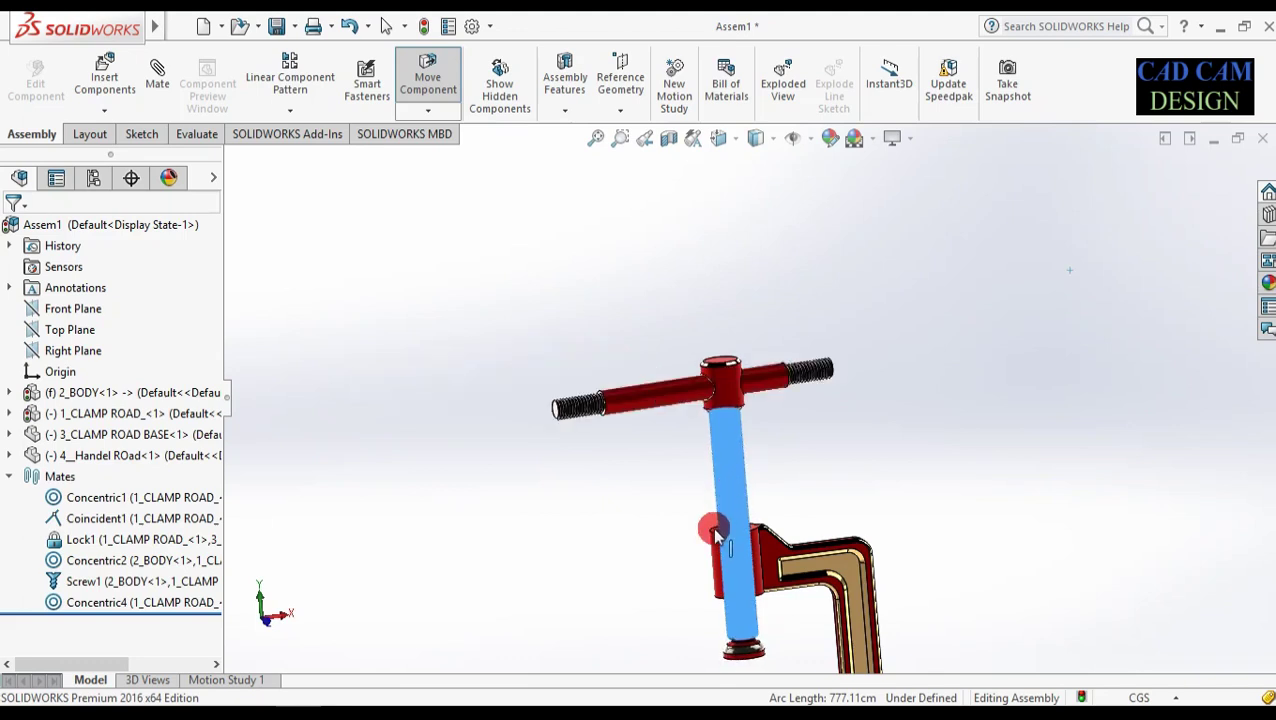
click(840, 532)
middle_drag(808, 443, 798, 415)
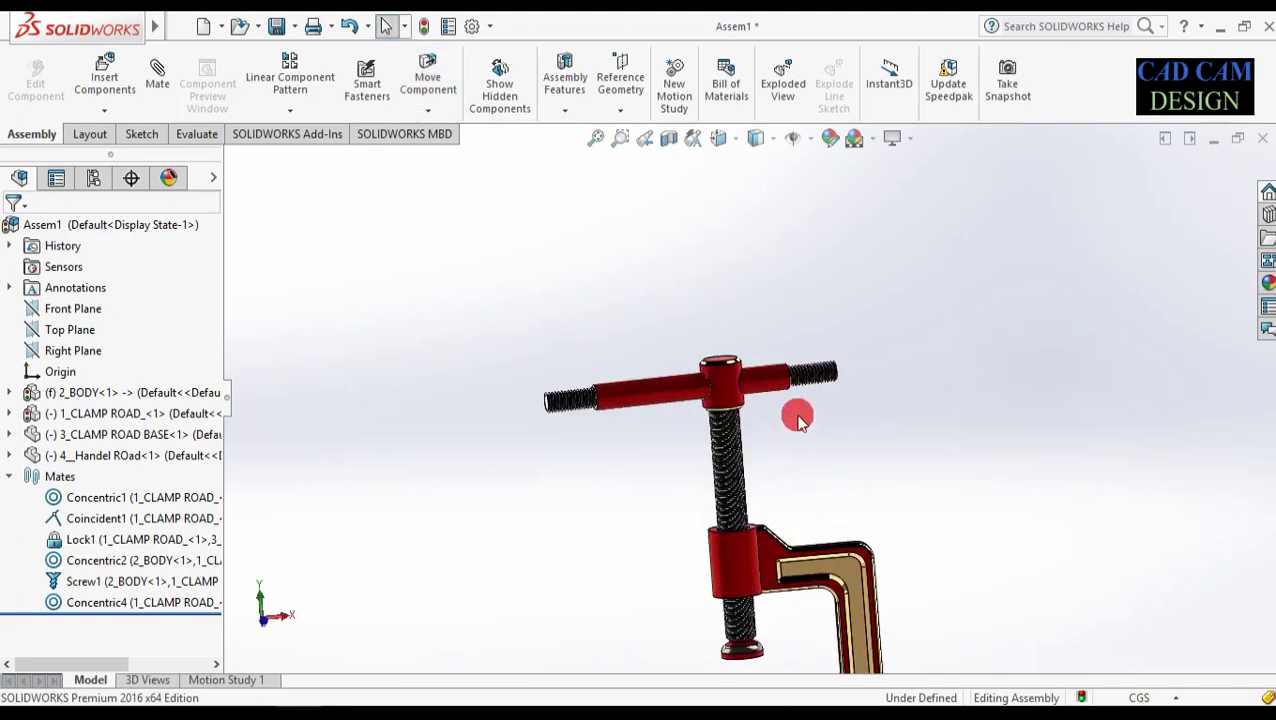
- Lock the handle rod and the threaded rod together with a Lock mate and turn them to try the motion
click(677, 401)
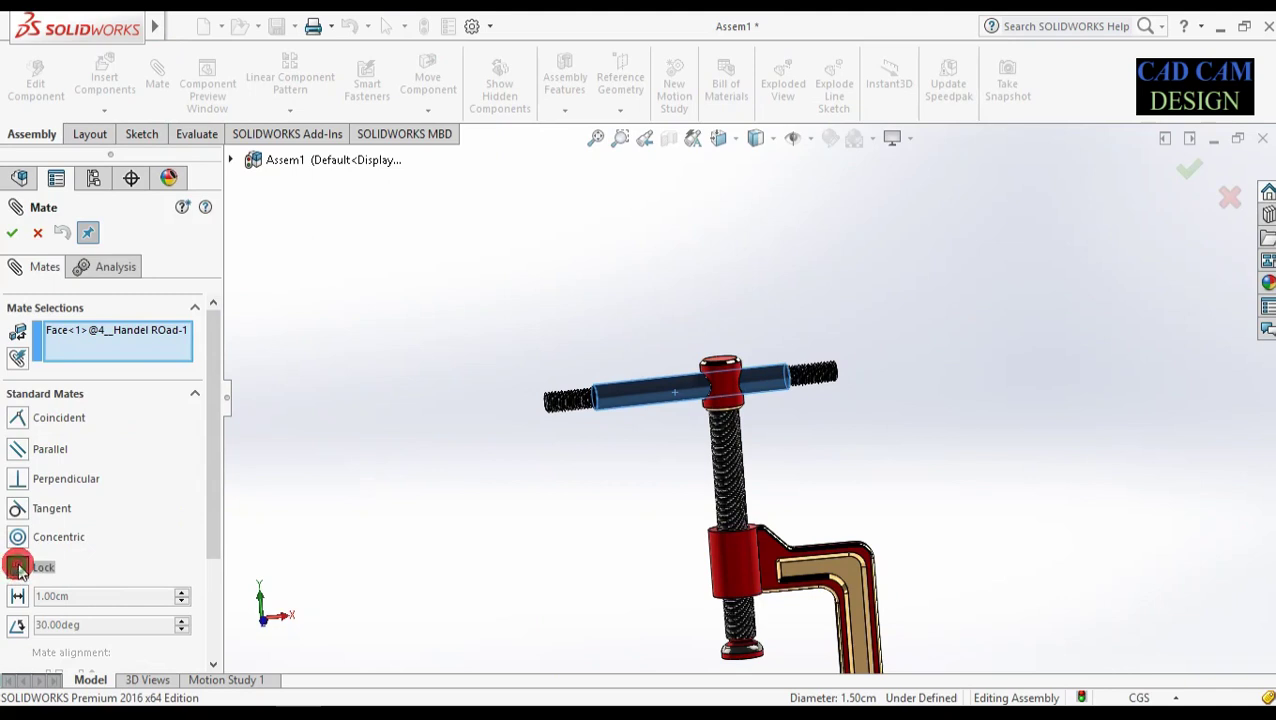
click(733, 394)
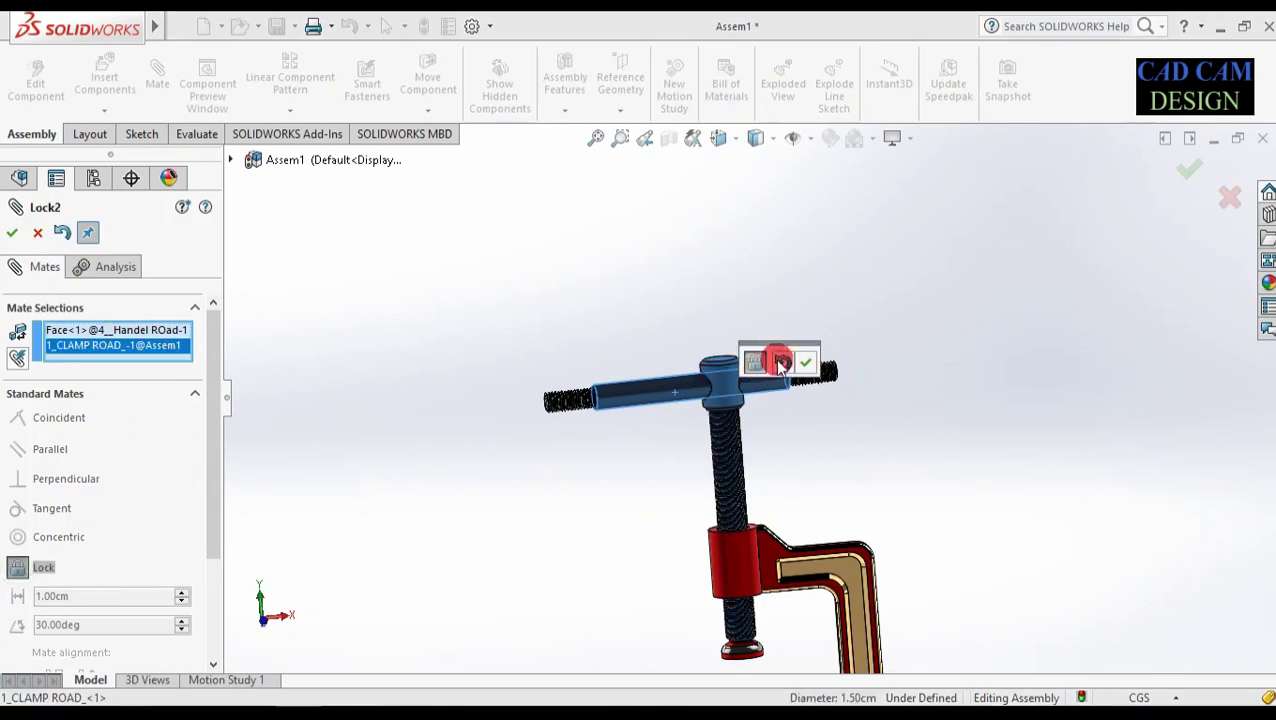
click(805, 363)
drag(649, 243, 447, 364)
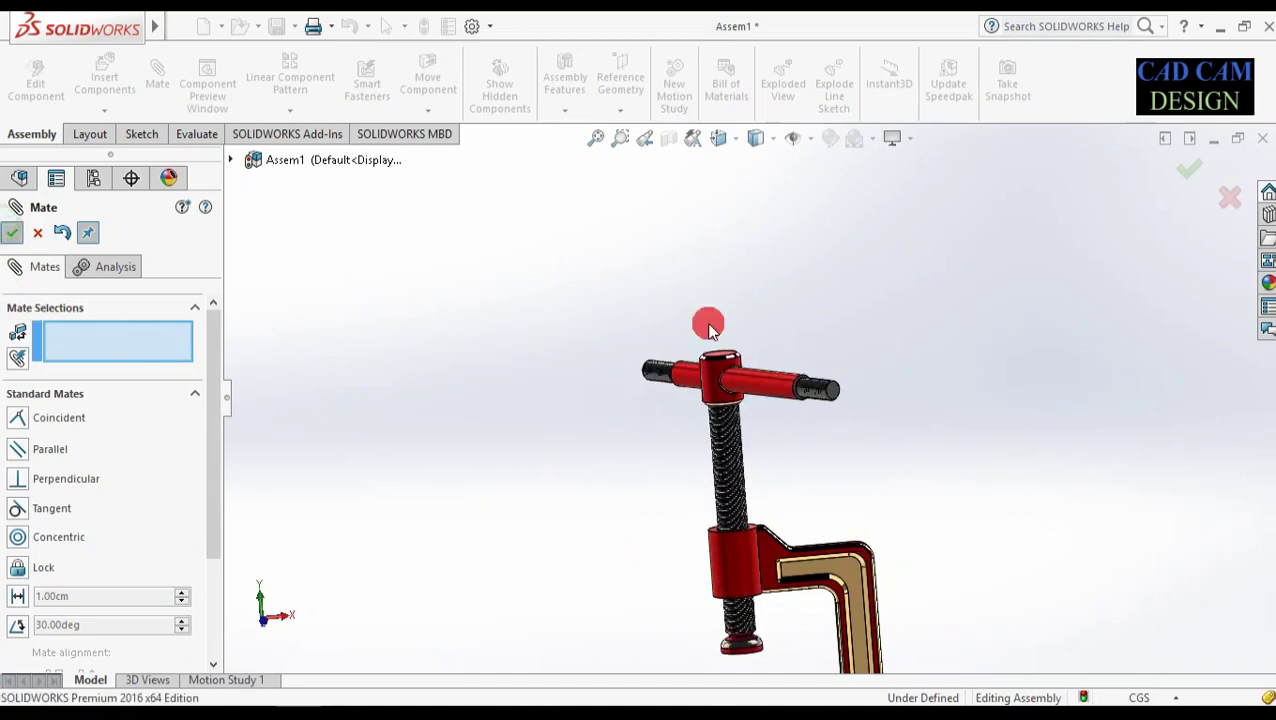
- Close the Mate command and turn the handle rod to screw the threaded rod through the clamp body
key(Escape)
scroll(675, 490, up, 4)
middle_drag(755, 421, 780, 436)
scroll(779, 441, down, 1)
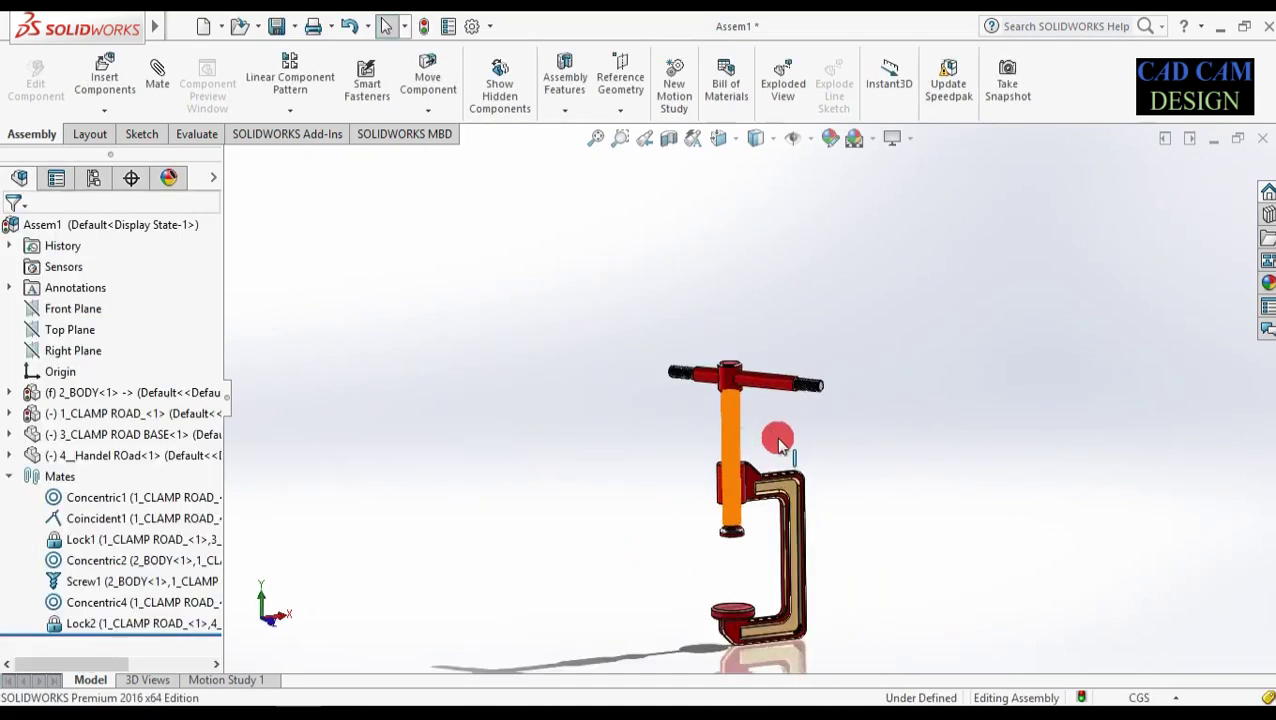
scroll(778, 444, down, 3)
click(822, 318)
drag(822, 318, 750, 328)
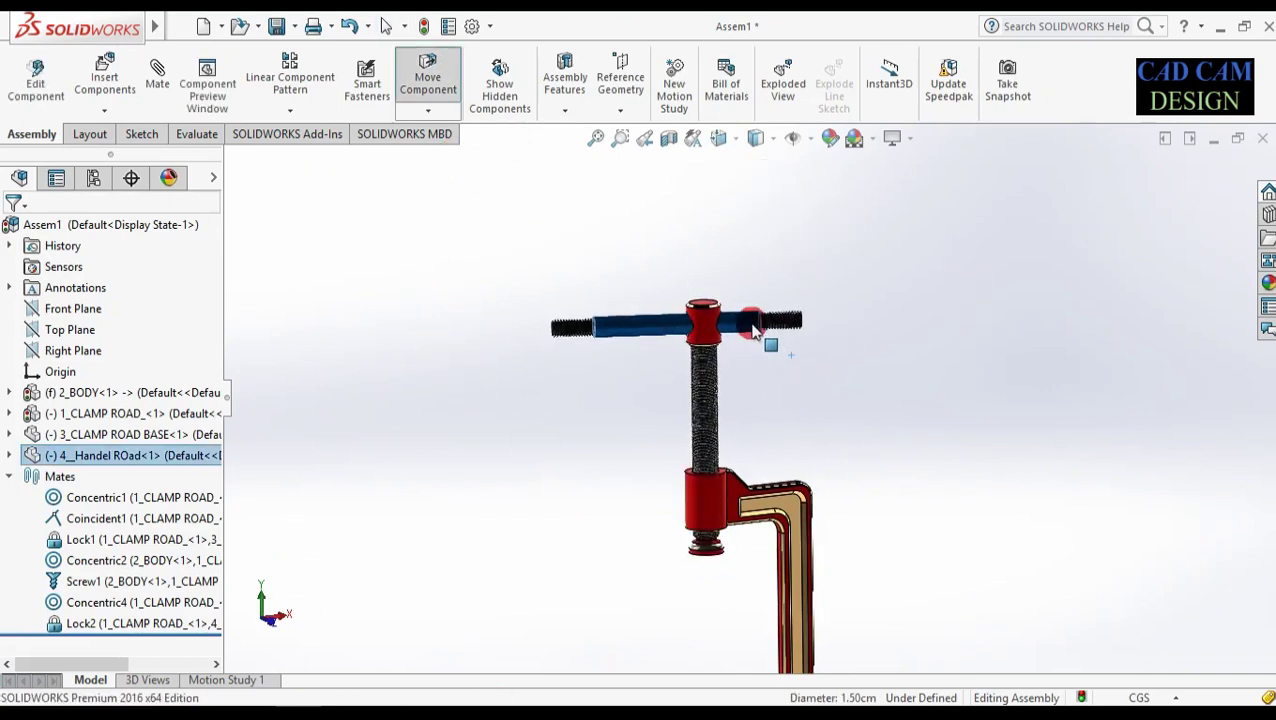
drag(674, 318, 772, 205)
drag(472, 508, 491, 254)
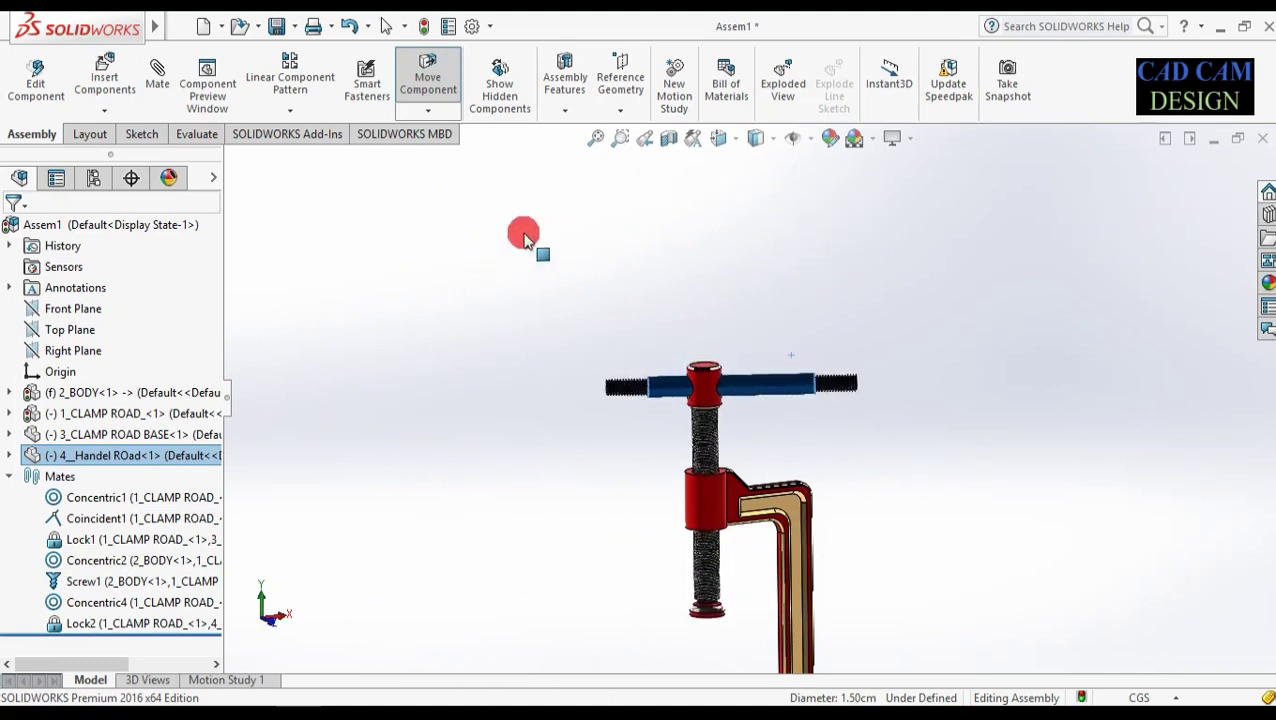
drag(497, 528, 464, 462)
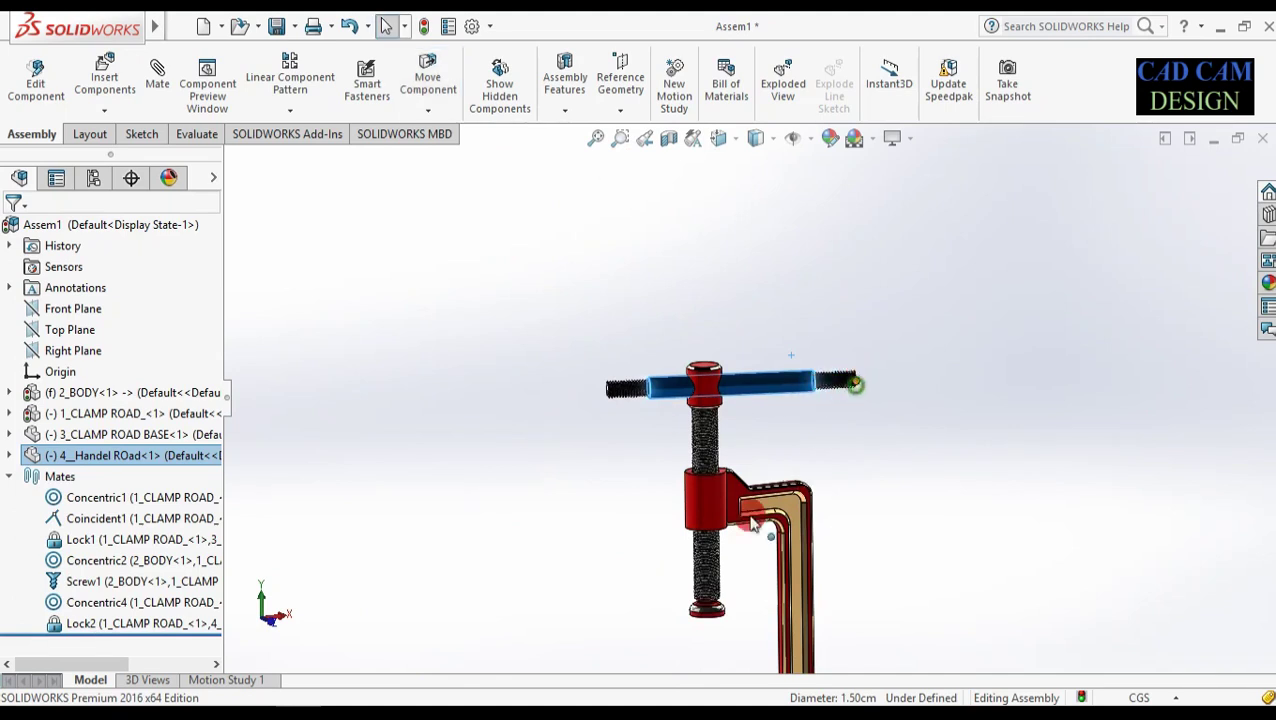
click(462, 386)
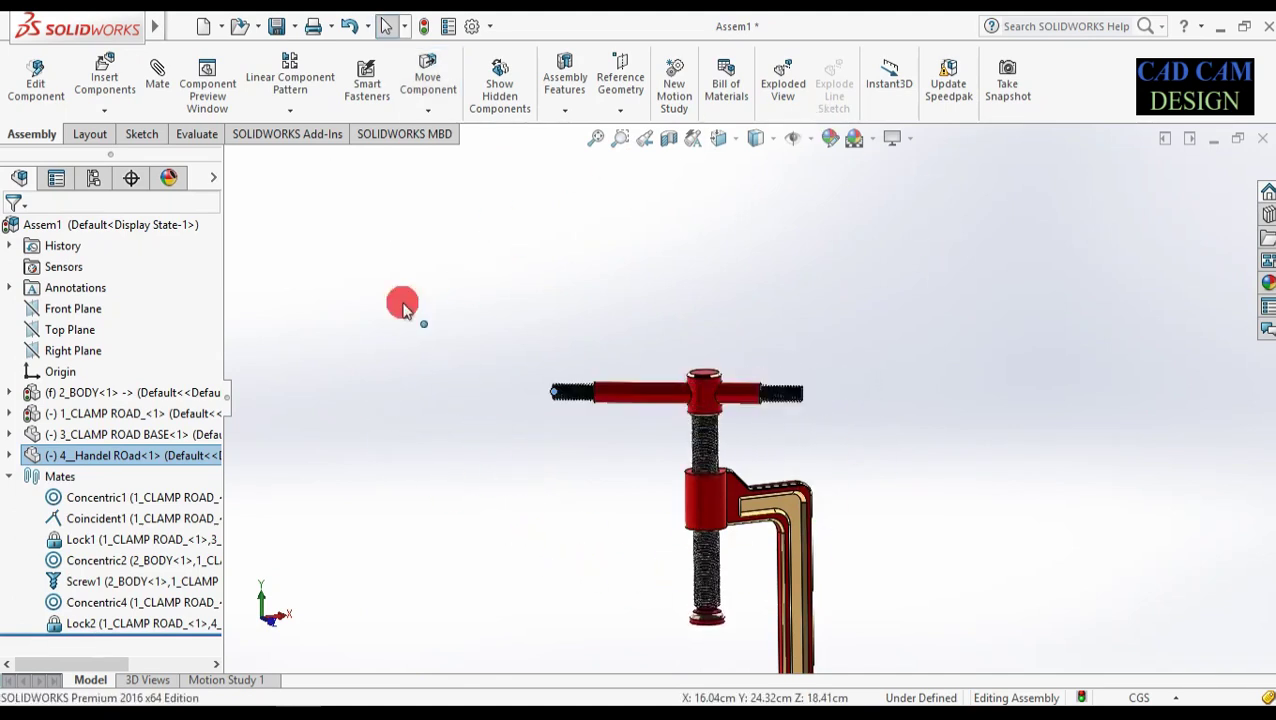
drag(376, 375, 745, 550)
drag(597, 617, 592, 245)
key(Escape)
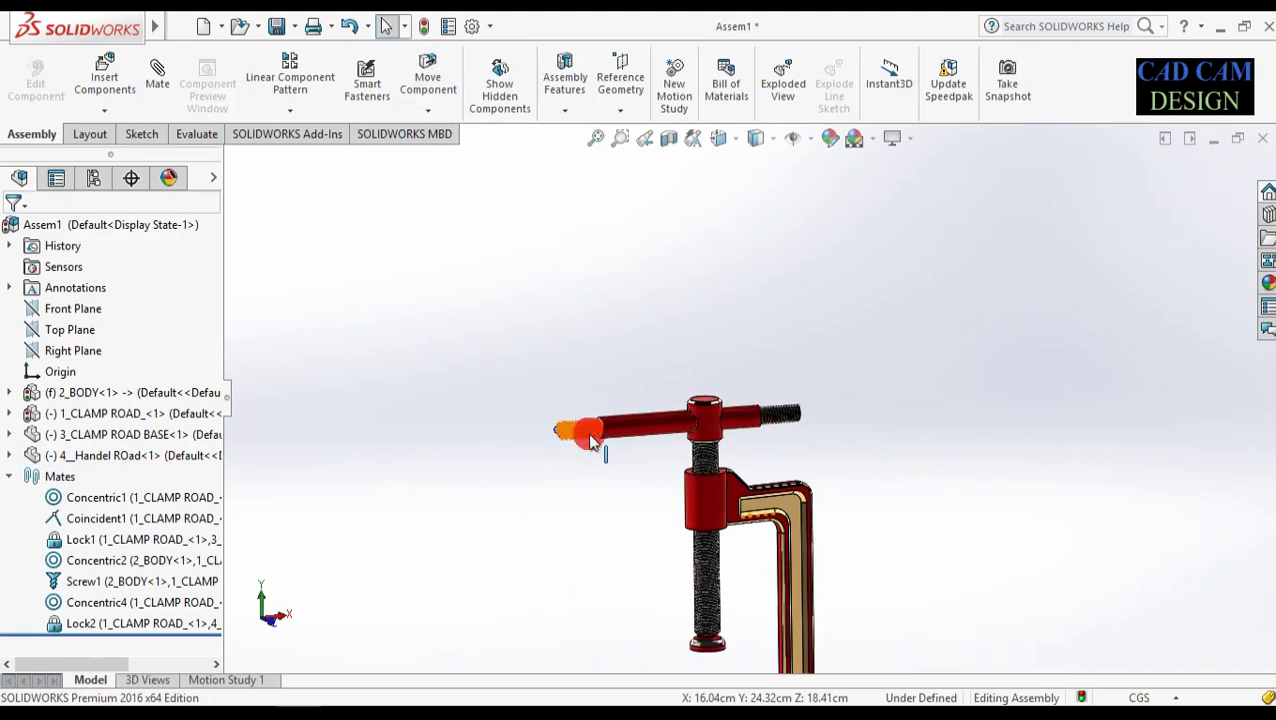
click(561, 422)
drag(580, 440, 953, 475)
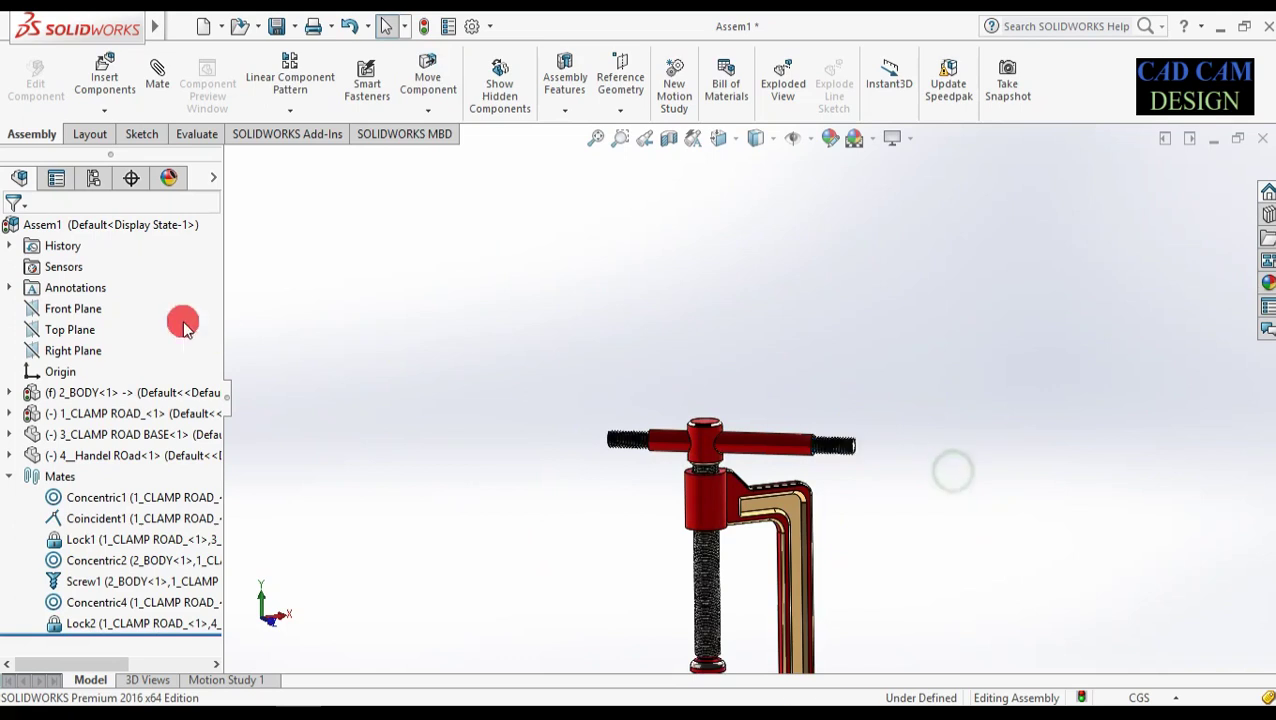
- Insert the part 5_HANDEL KNOB from the C _ CLAMP folder and place it beside the handle rod's left threaded end
click(10, 477)
click(40, 136)
click(102, 112)
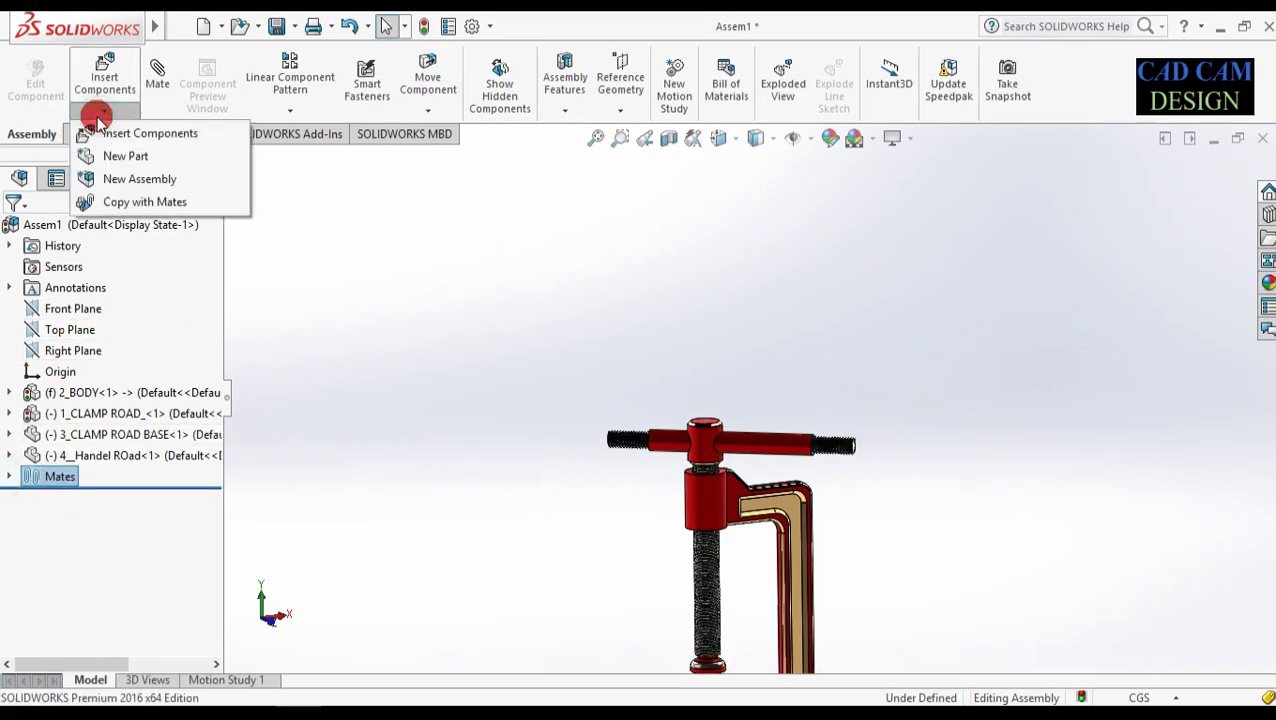
click(96, 132)
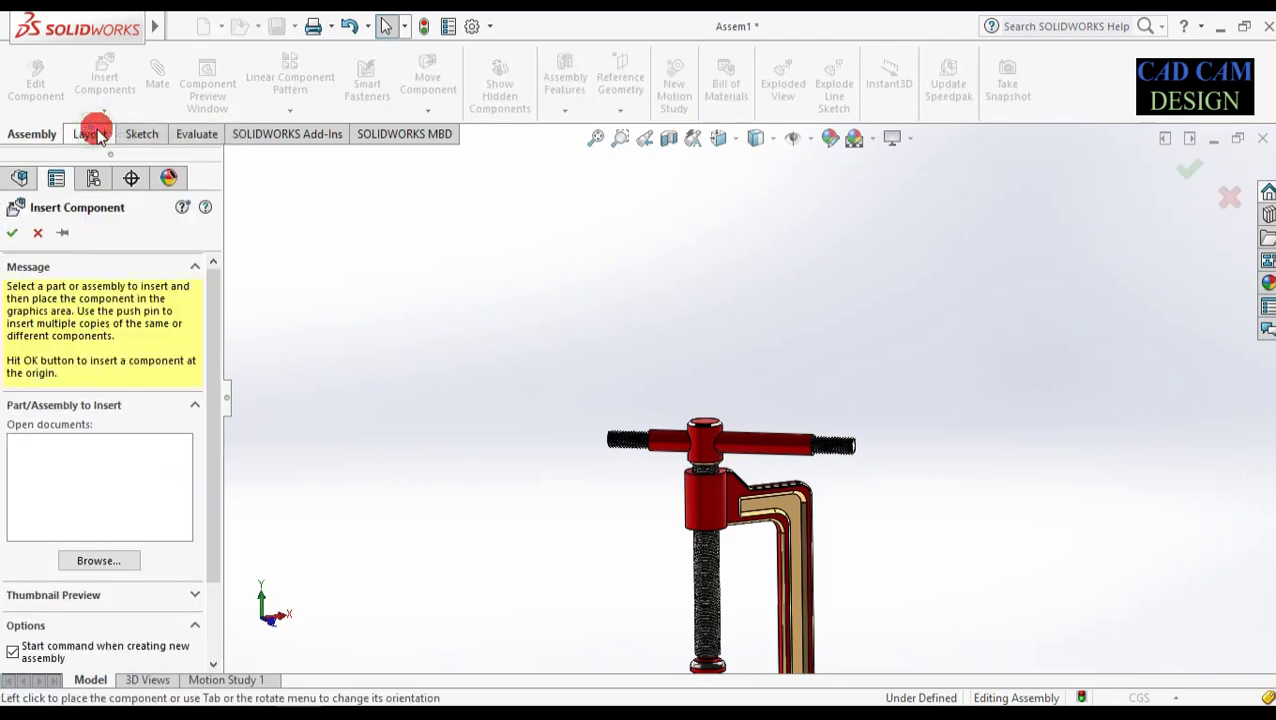
click(117, 557)
click(224, 223)
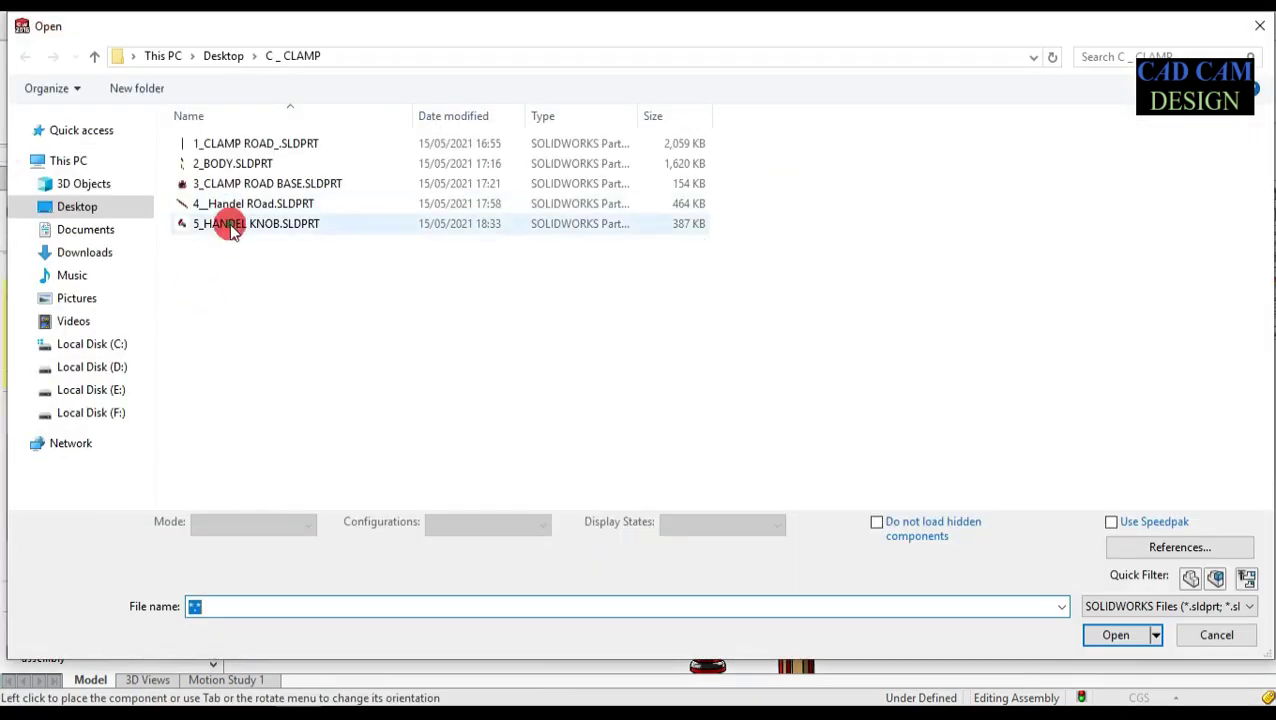
click(1114, 614)
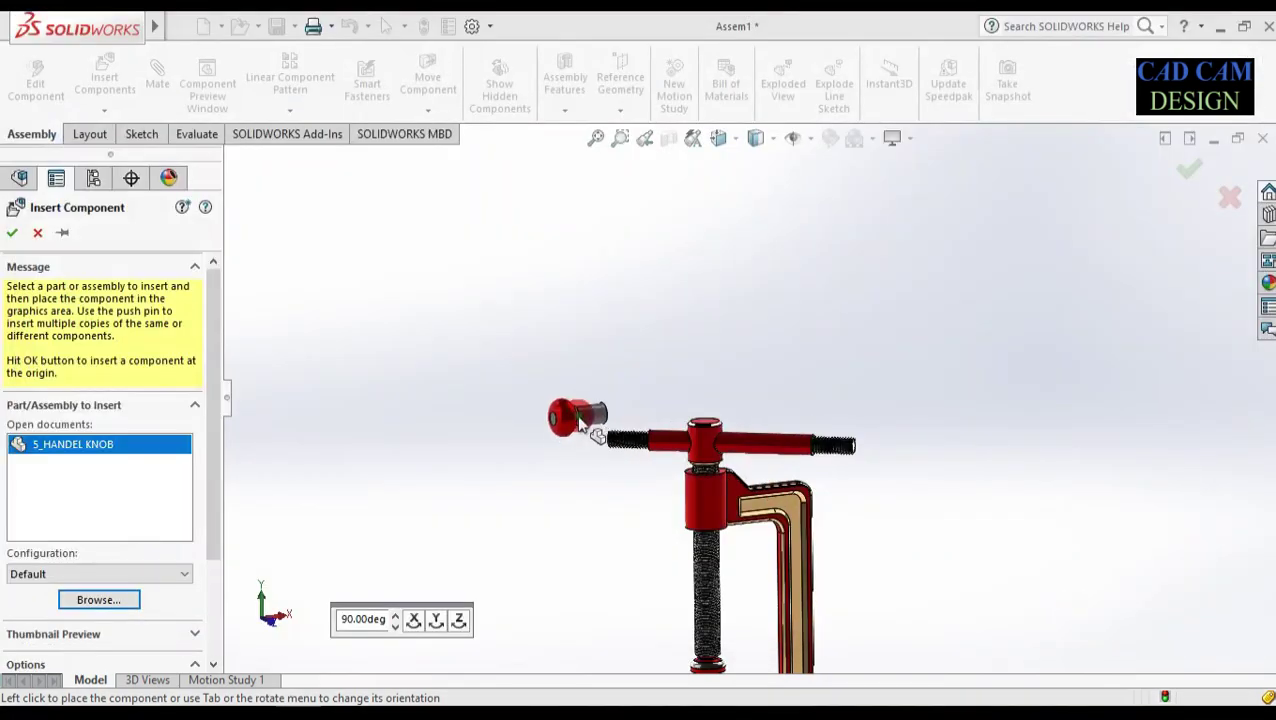
click(580, 428)
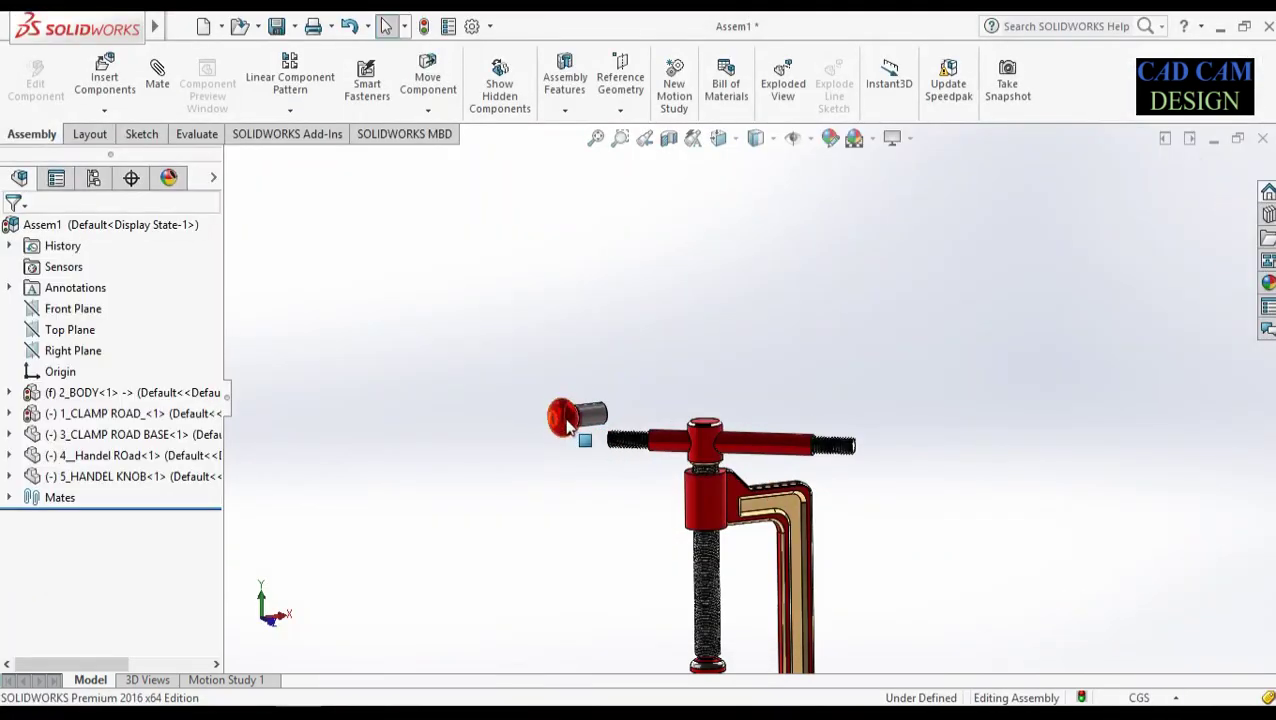
- Copy the handle knob to a free spot above the handle rod's other threaded end
click(571, 425)
ctrl+drag(583, 426, 922, 419)
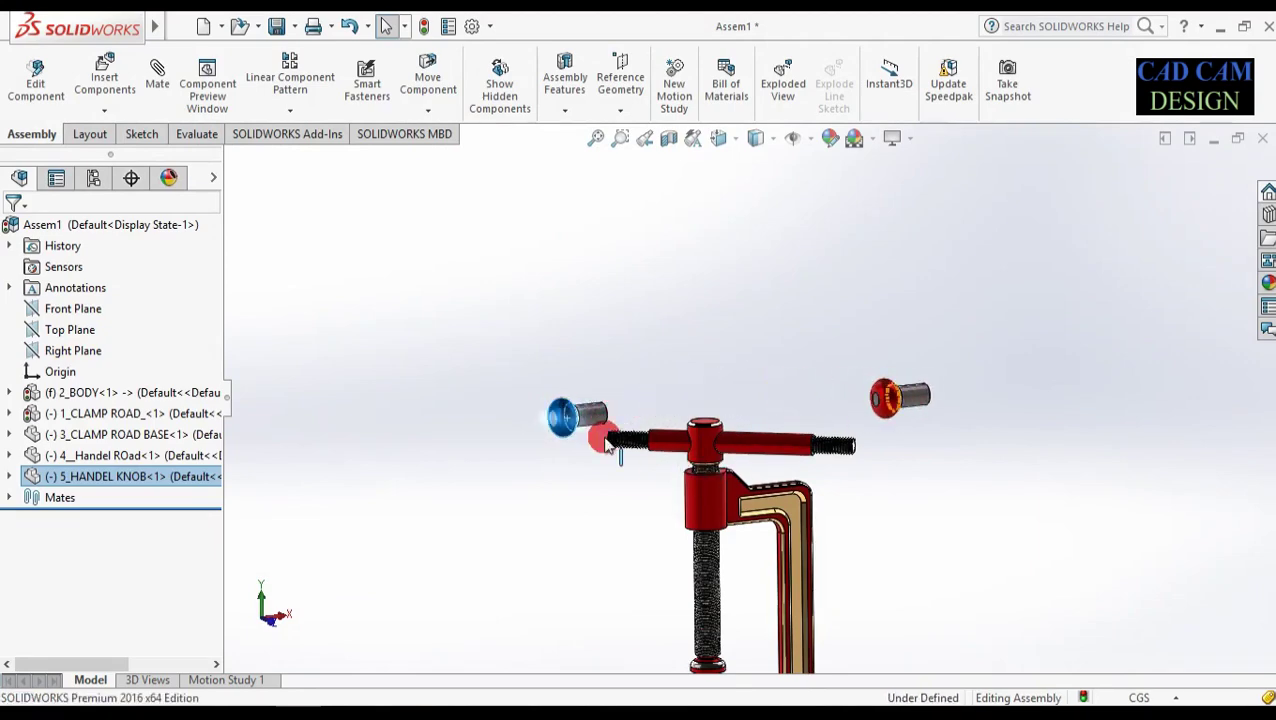
scroll(650, 378, down, 3)
middle_drag(645, 379, 498, 362)
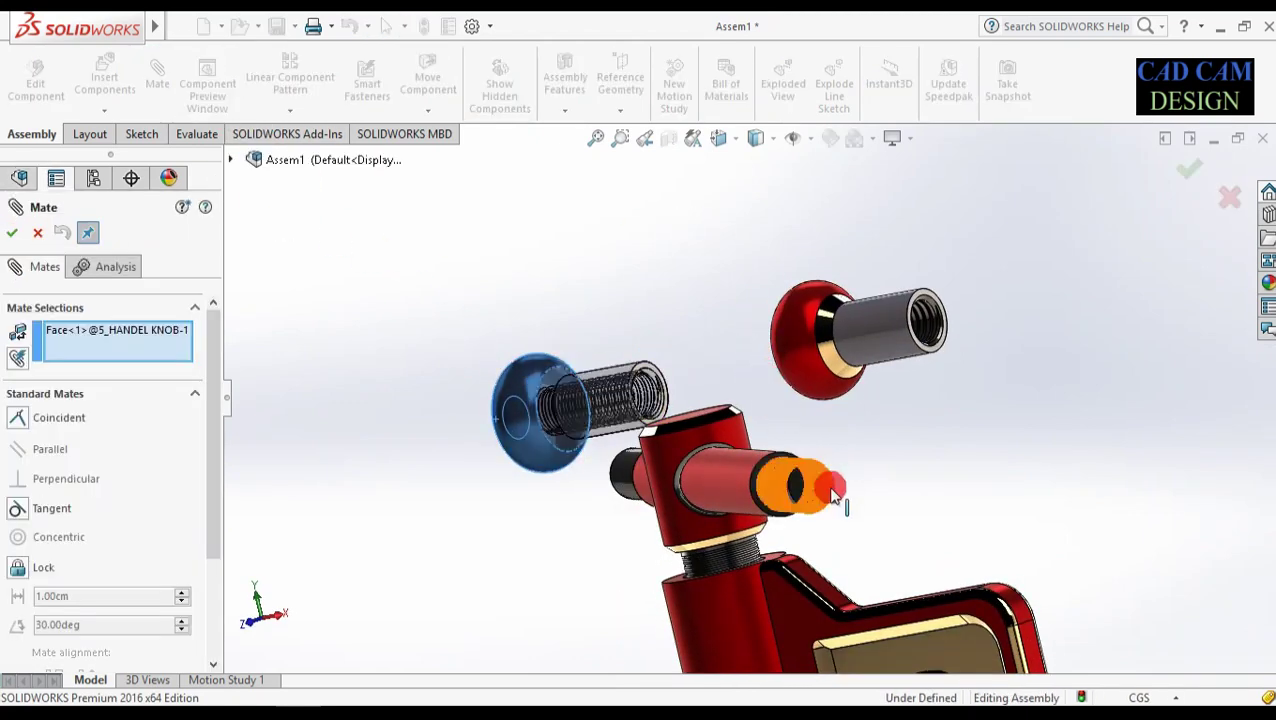
click(797, 487)
scroll(774, 455, down, 10)
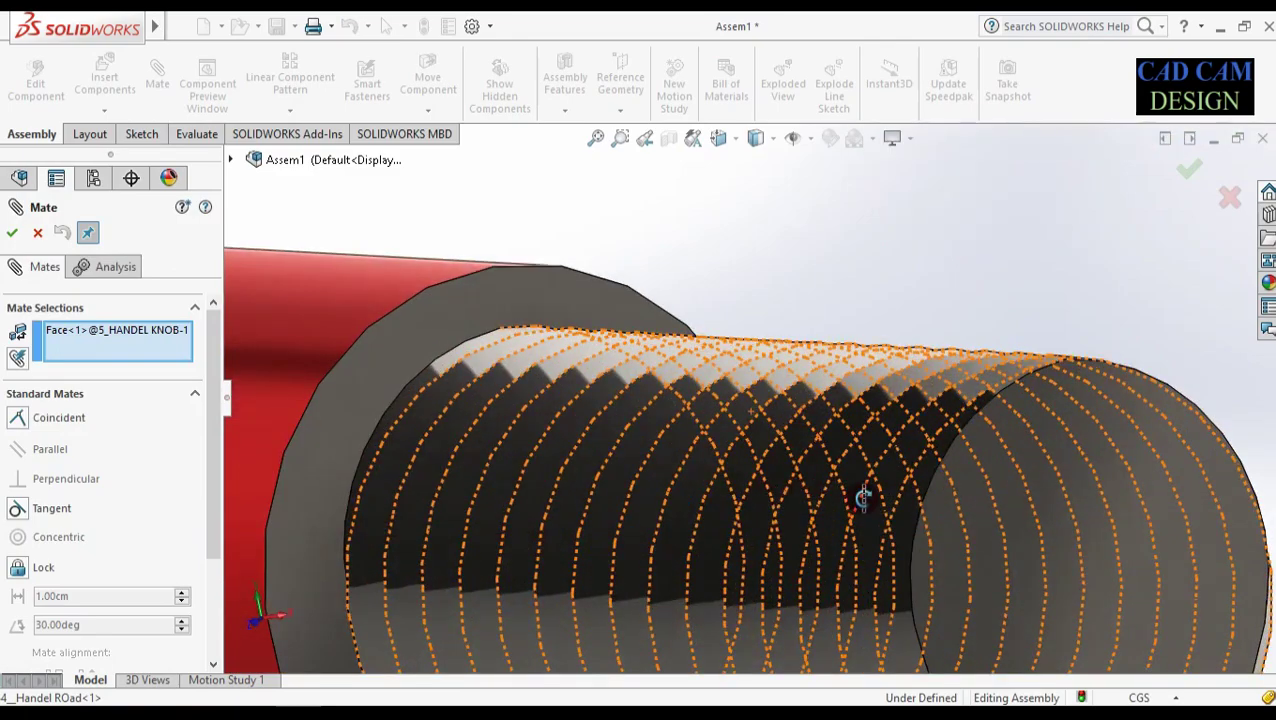
middle_drag(864, 498, 908, 460)
scroll(908, 460, up, 10)
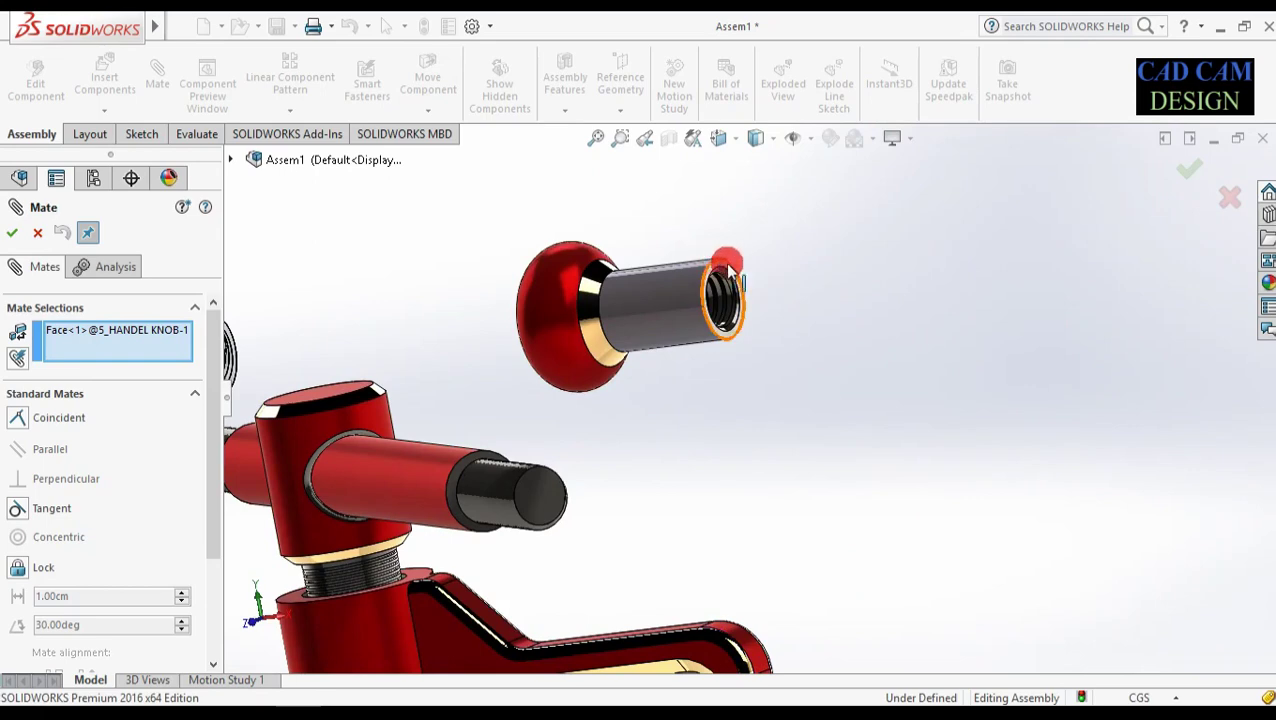
scroll(728, 265, down, 4)
click(706, 333)
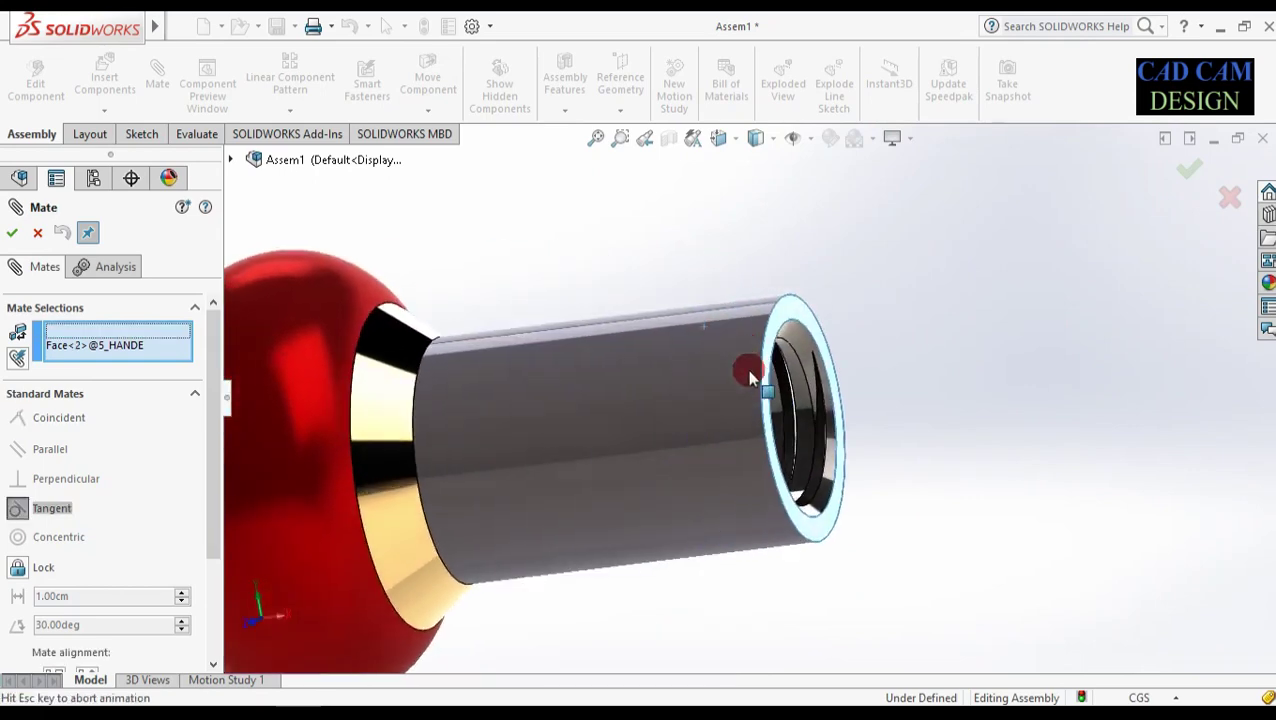
scroll(722, 478, up, 4)
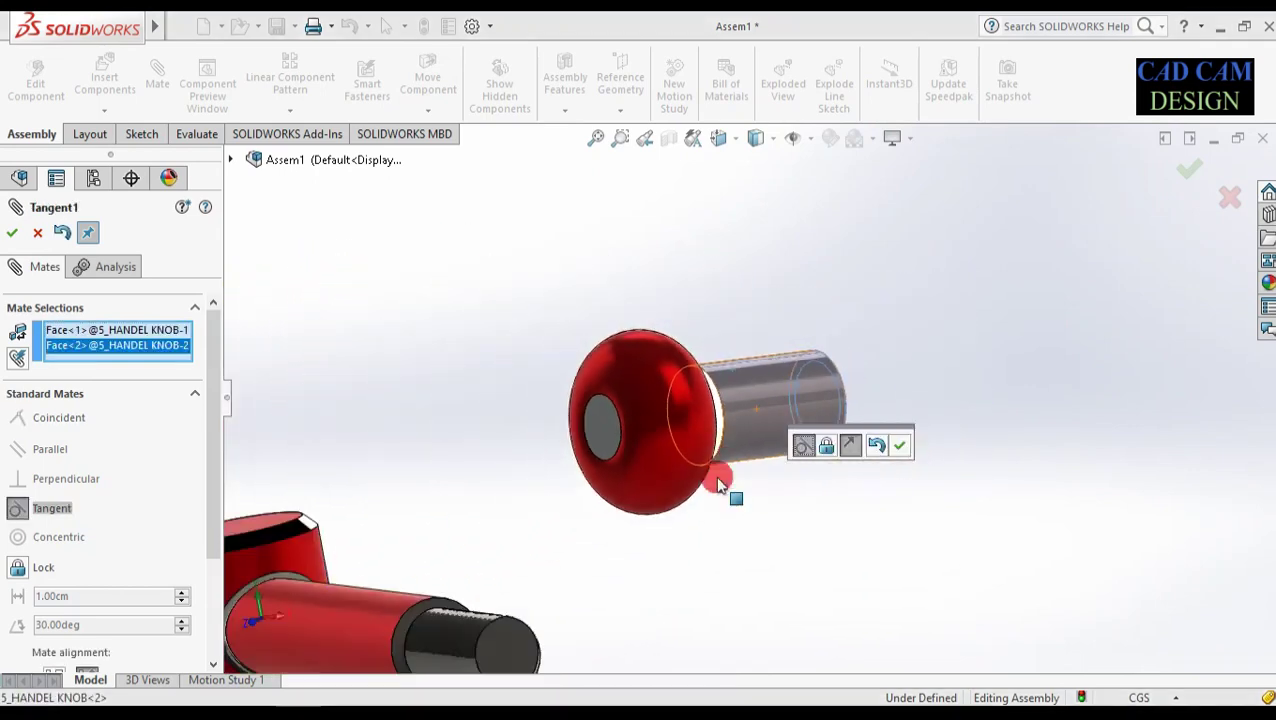
scroll(587, 533, up, 3)
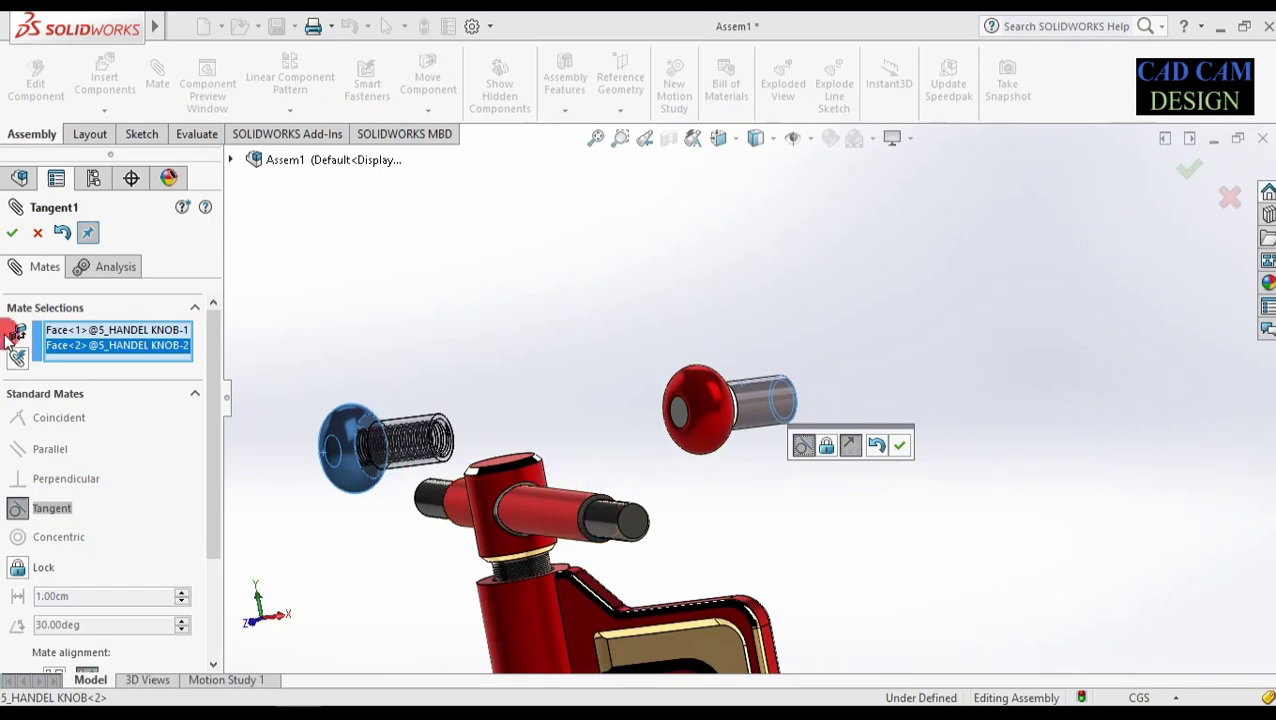
right_click(57, 339)
click(106, 370)
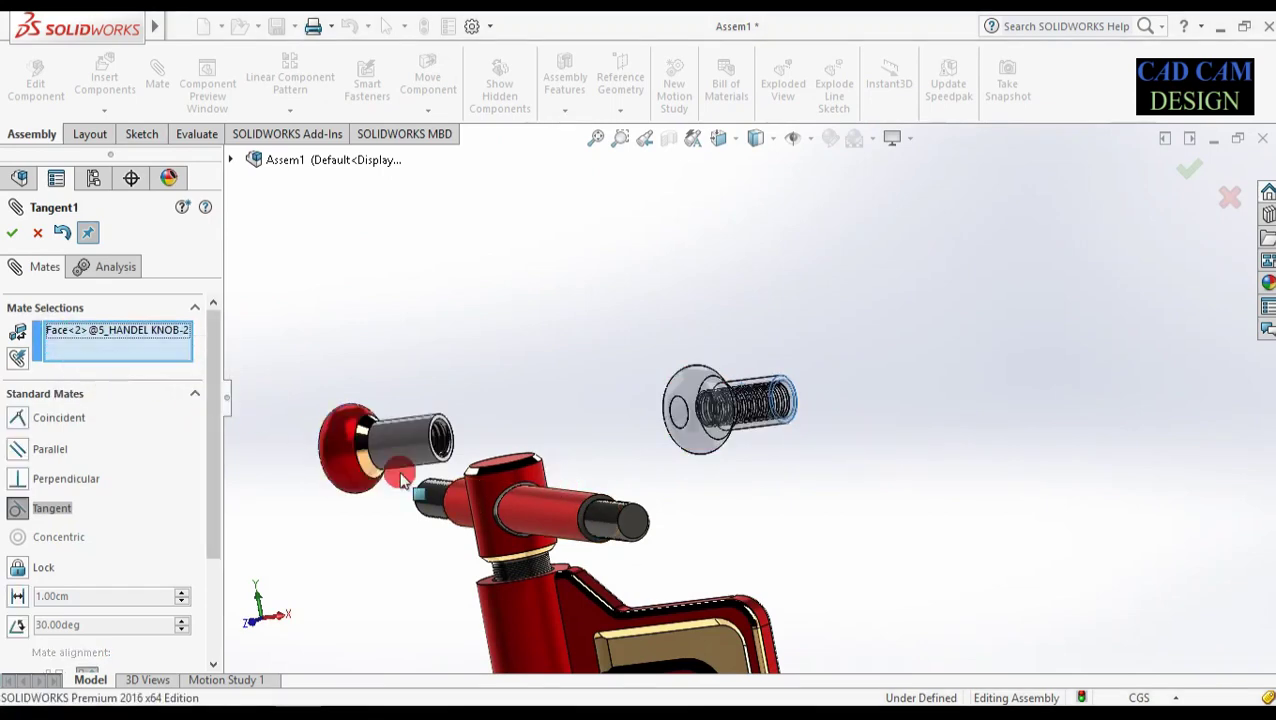
scroll(652, 510, down, 4)
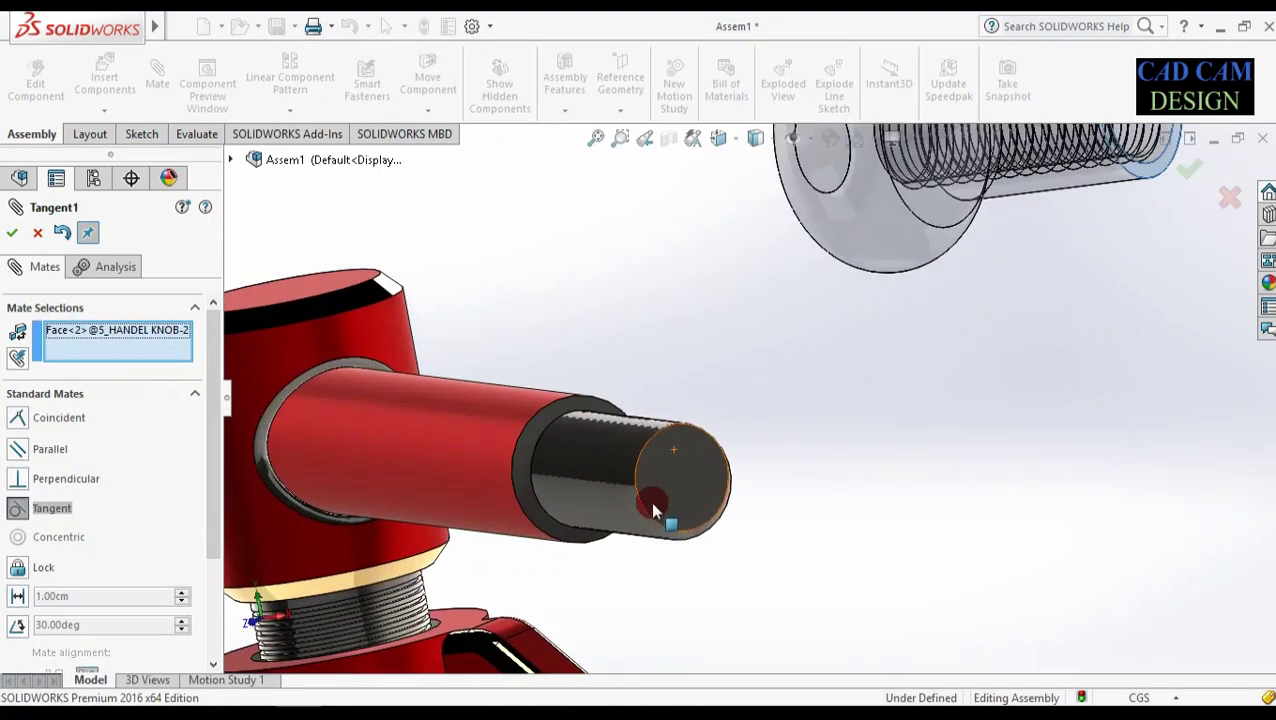
click(544, 421)
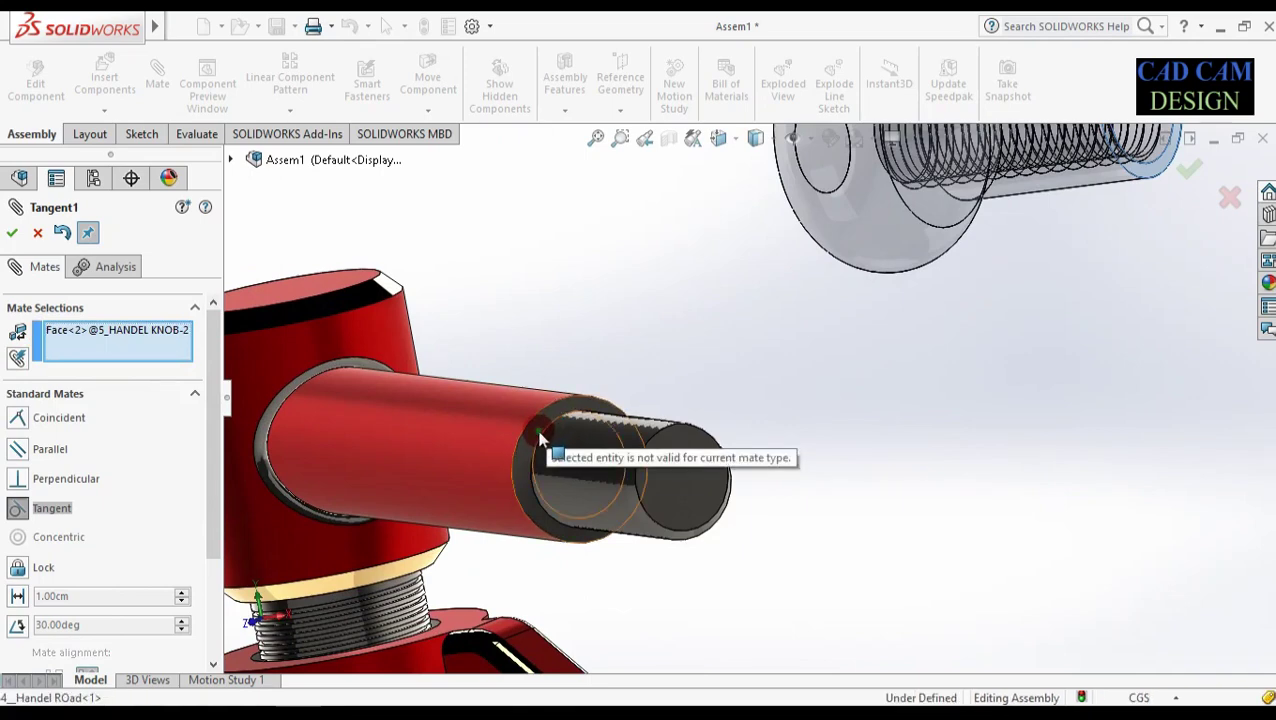
click(537, 434)
click(528, 473)
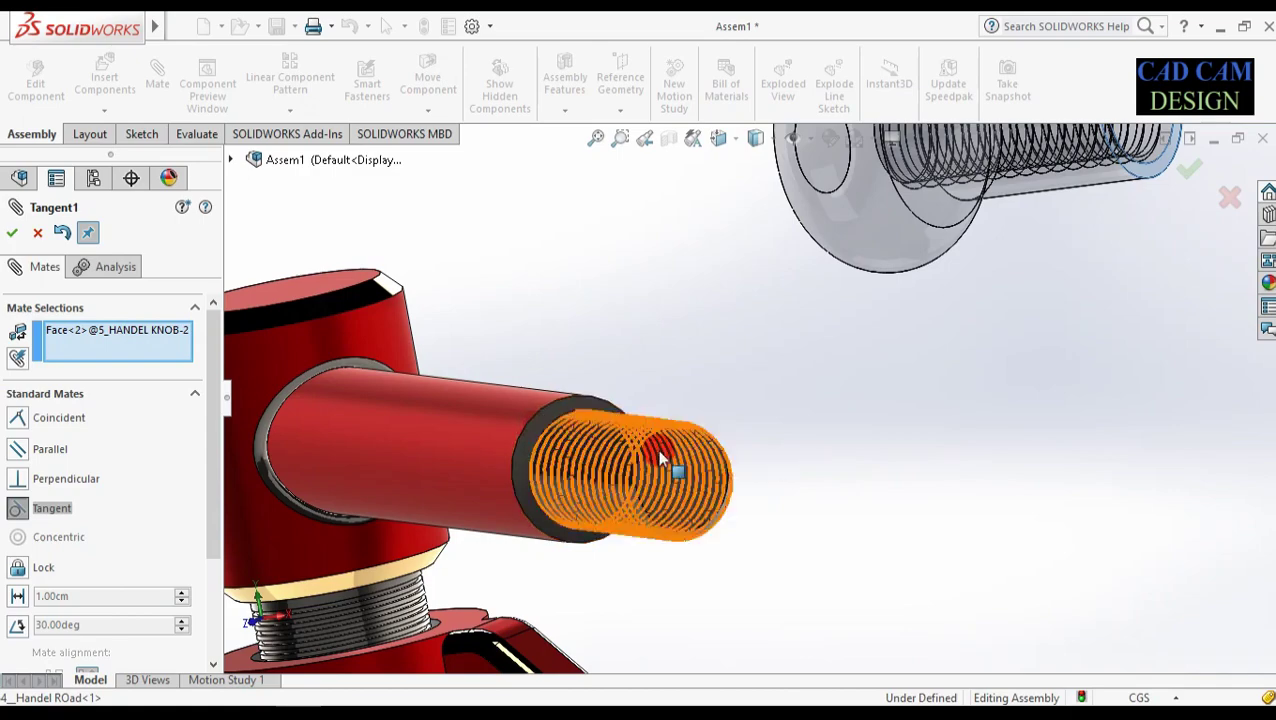
scroll(645, 447, up, 5)
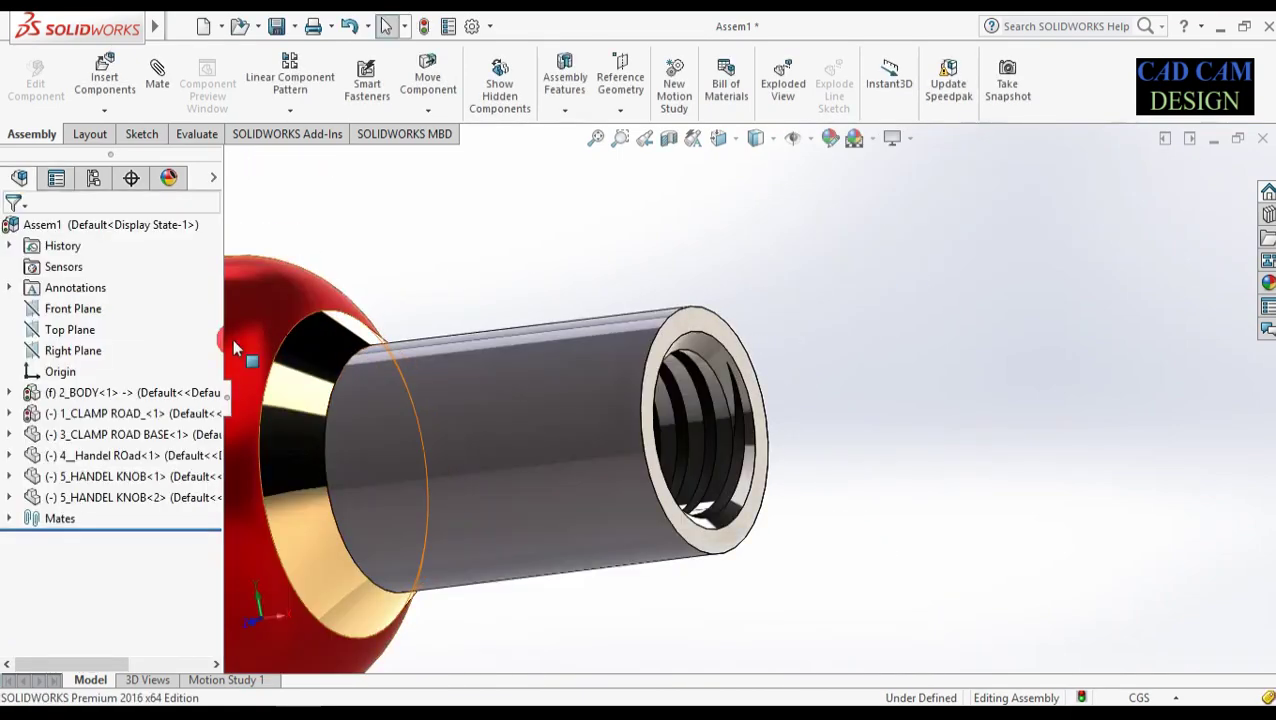
scroll(464, 473, up, 5)
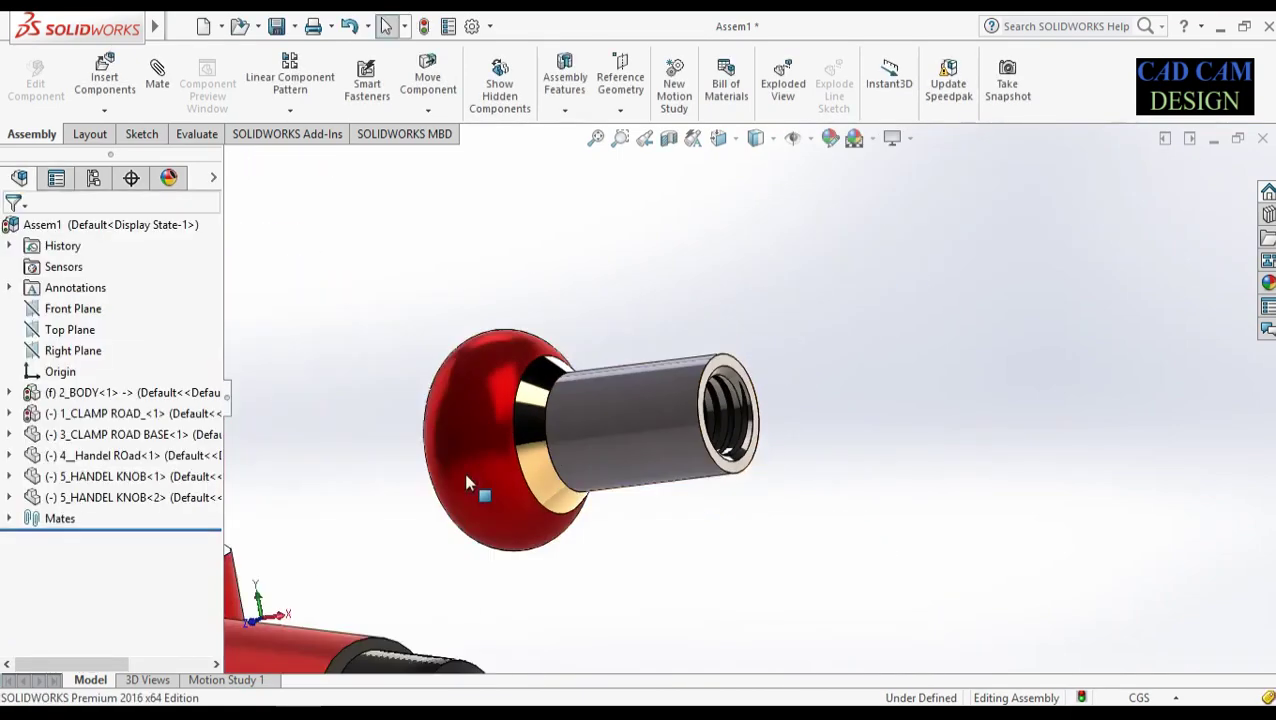
- Delete the second copy of the handle knob, keeping the one beside the handle rod's left end
drag(703, 421, 693, 394)
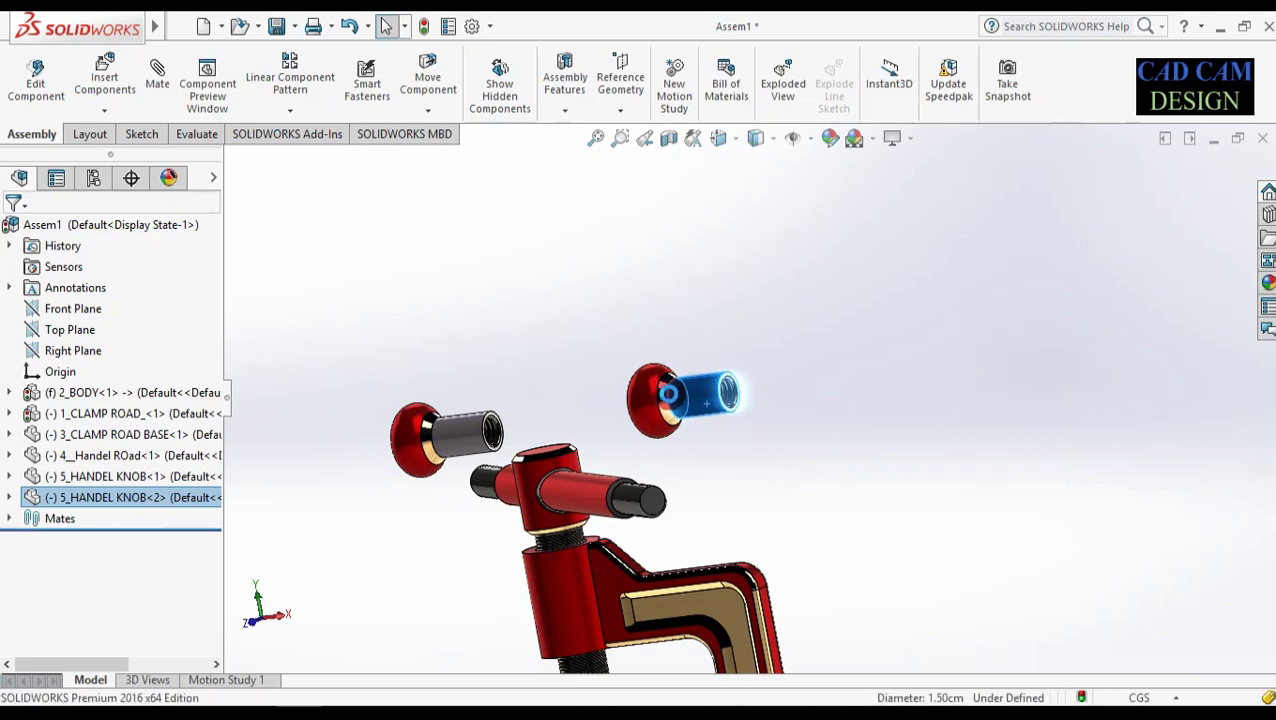
middle_drag(456, 535, 484, 530)
scroll(442, 440, down, 3)
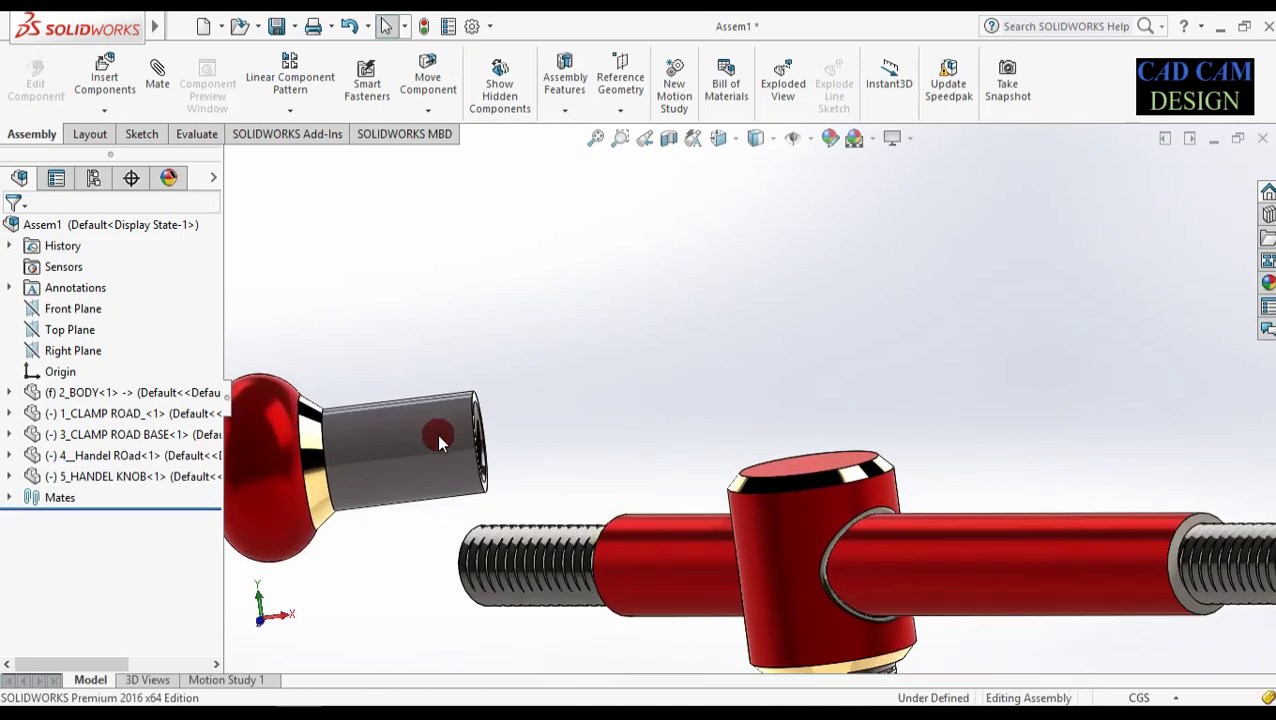
- Show the temporary axes and add a coincident mate between the knob's axis and the handle rod's axis
click(163, 88)
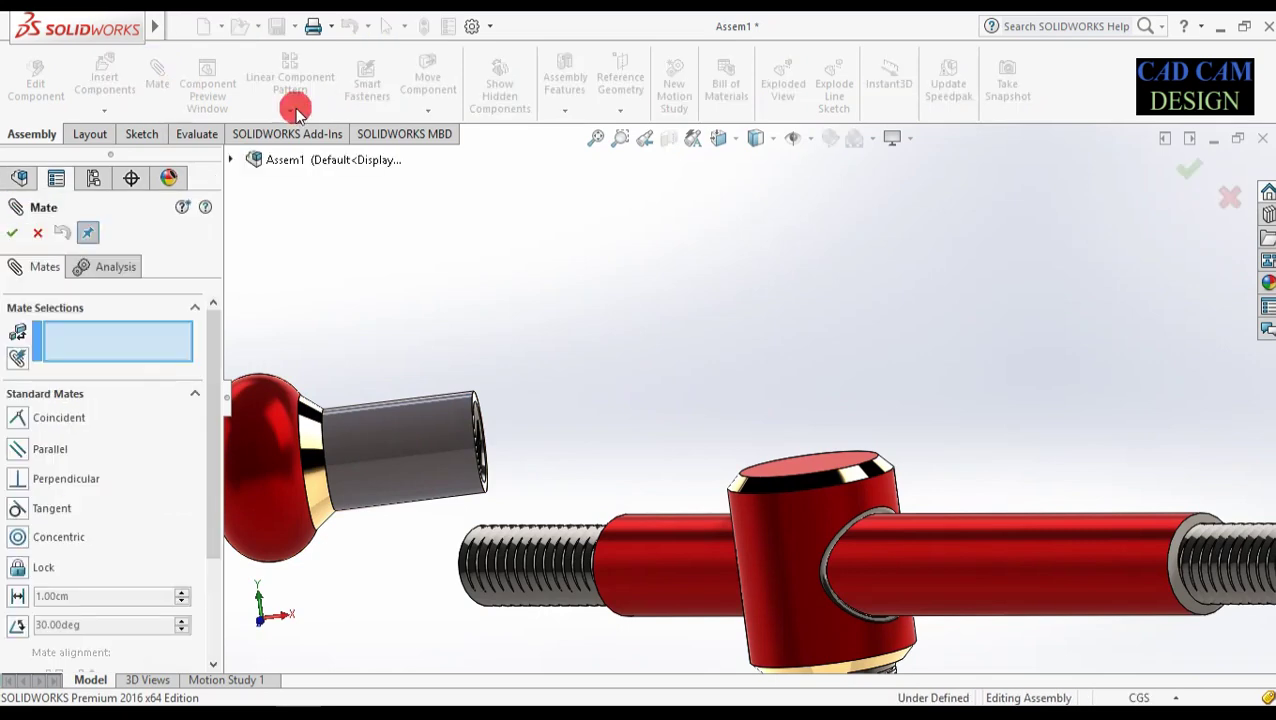
click(811, 142)
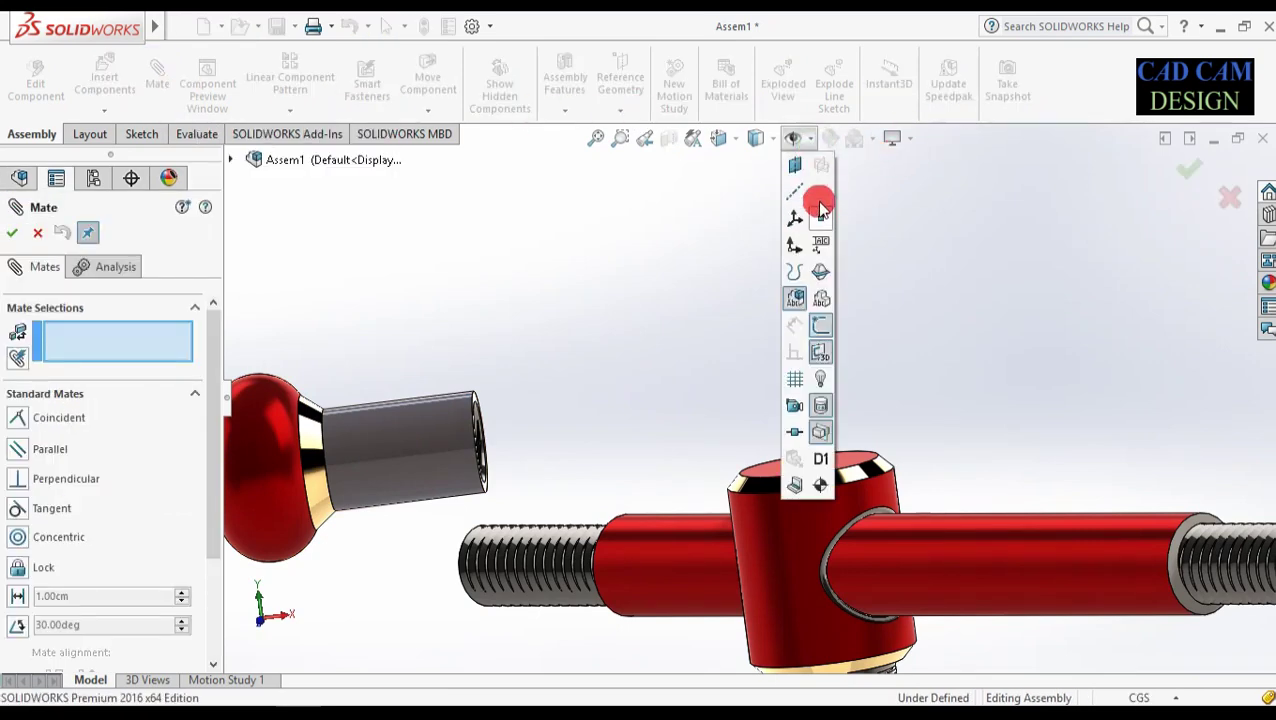
click(139, 333)
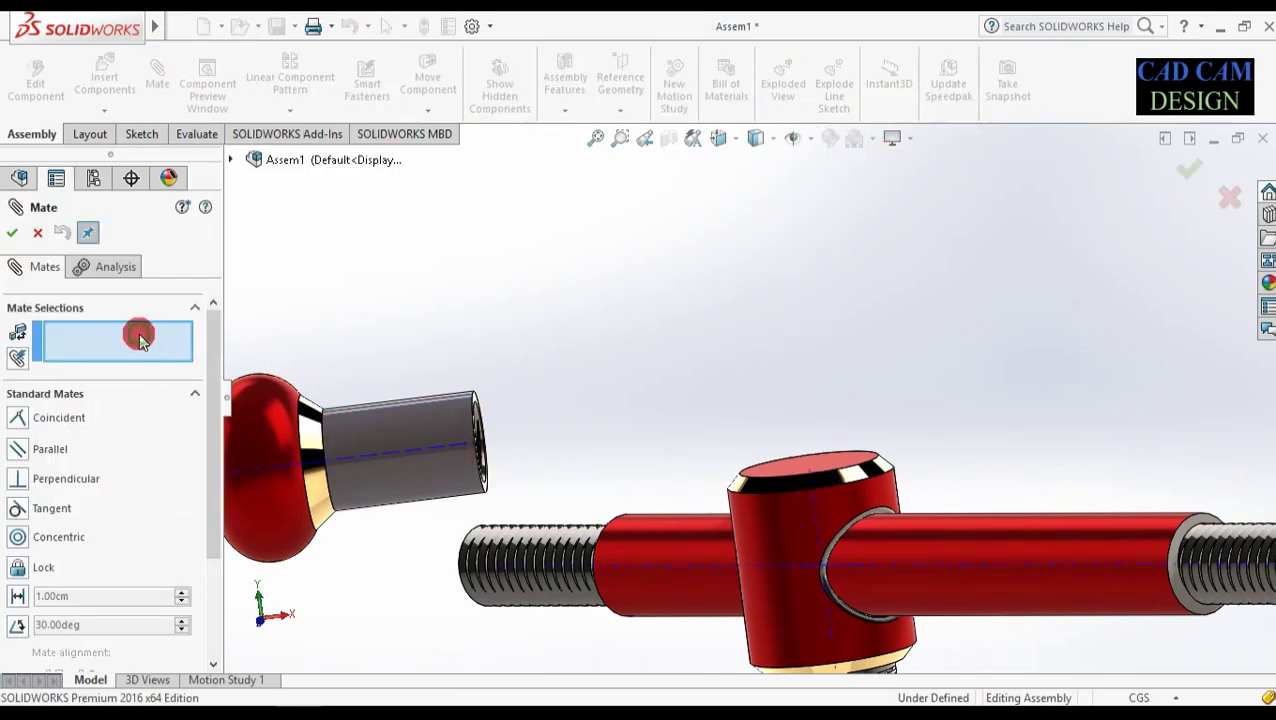
click(158, 338)
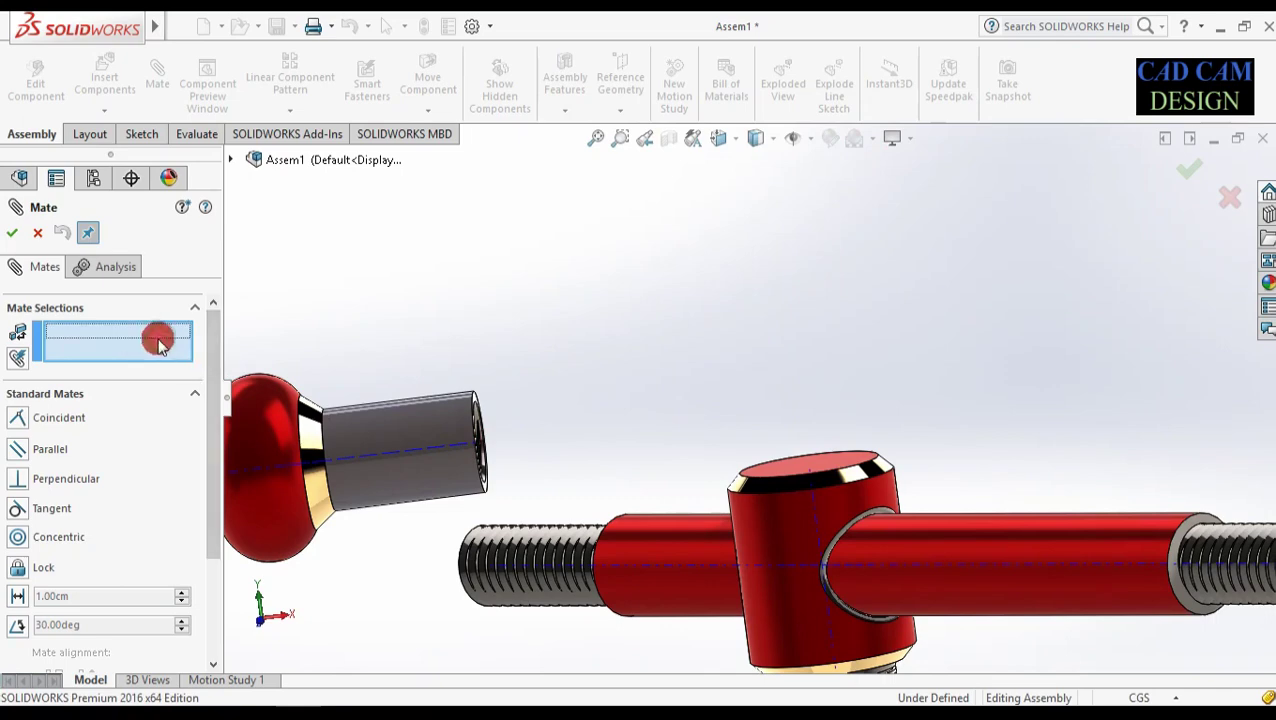
click(374, 452)
click(507, 570)
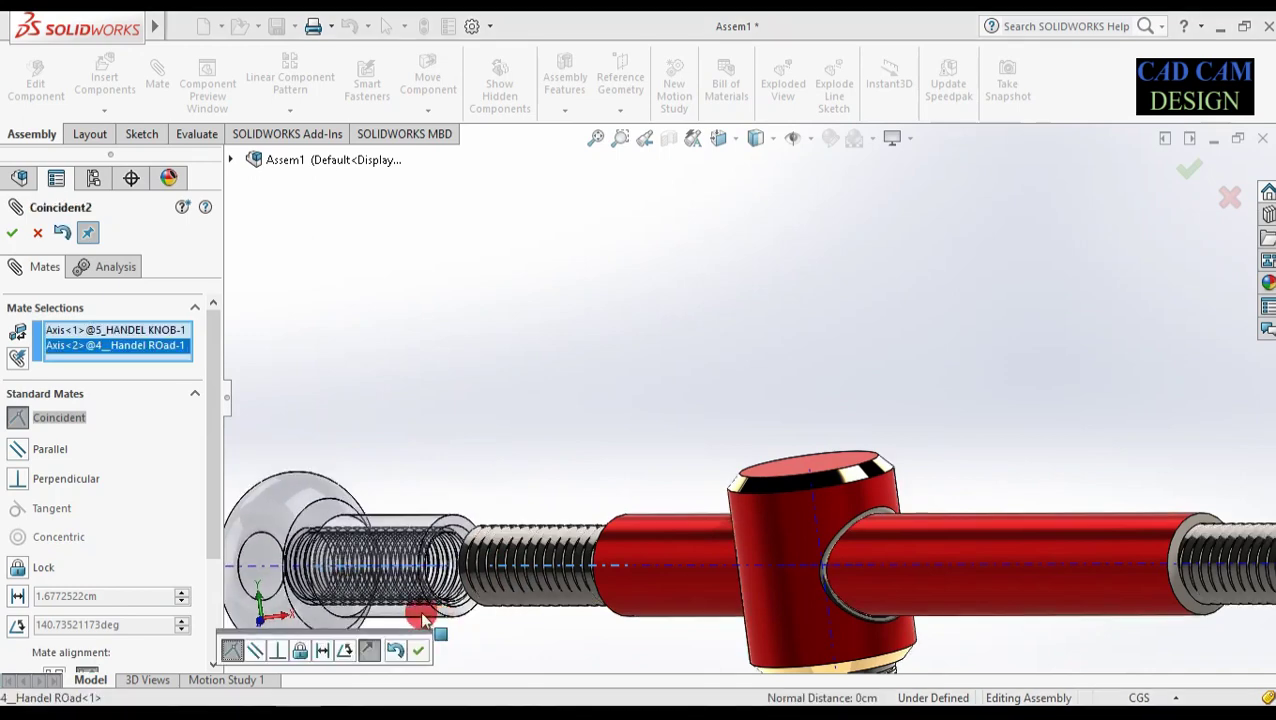
click(420, 652)
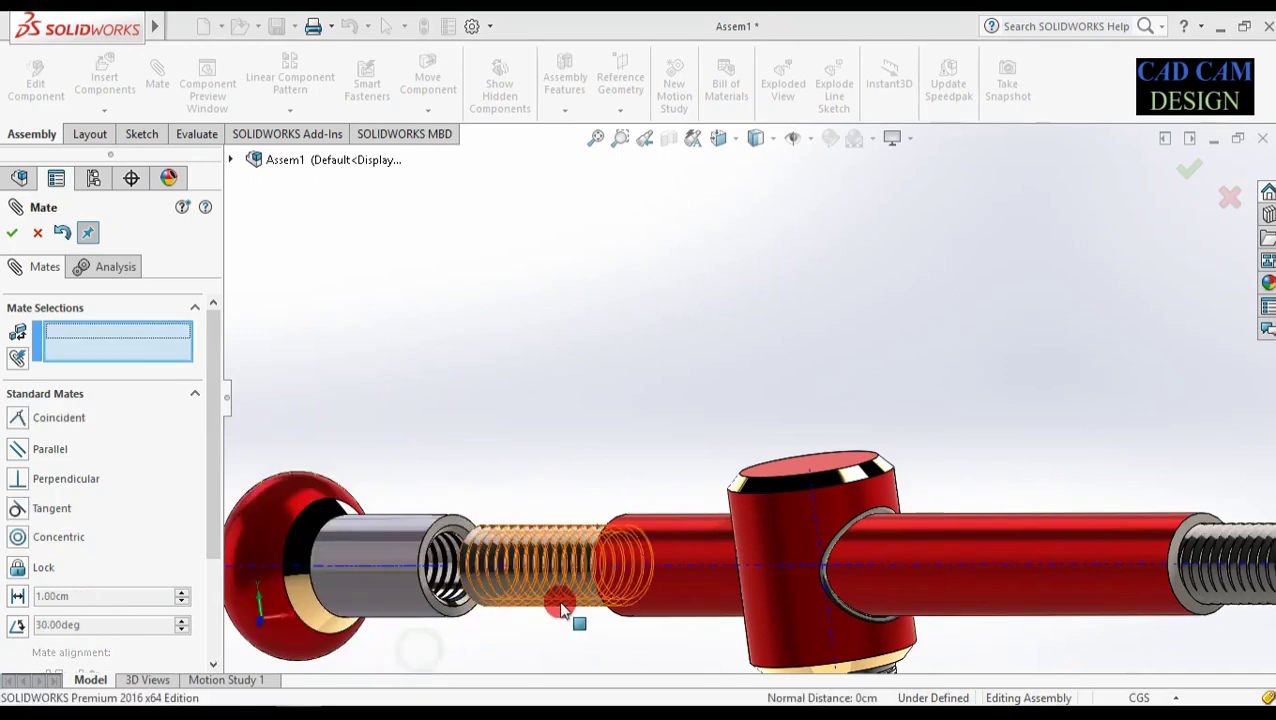
- Add a coincident mate between the handle rod's left shoulder face and the knob's threaded end face, and finish mating
scroll(601, 606, down, 2)
scroll(593, 604, up, 4)
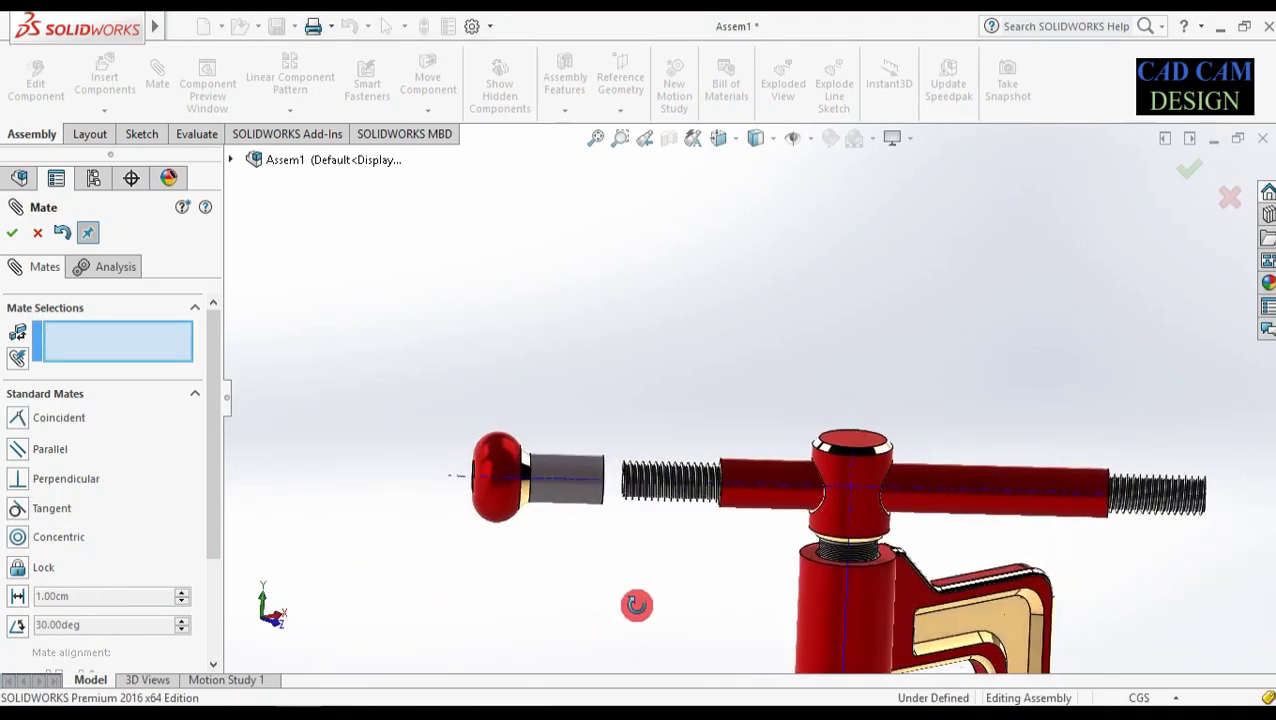
scroll(755, 524, down, 3)
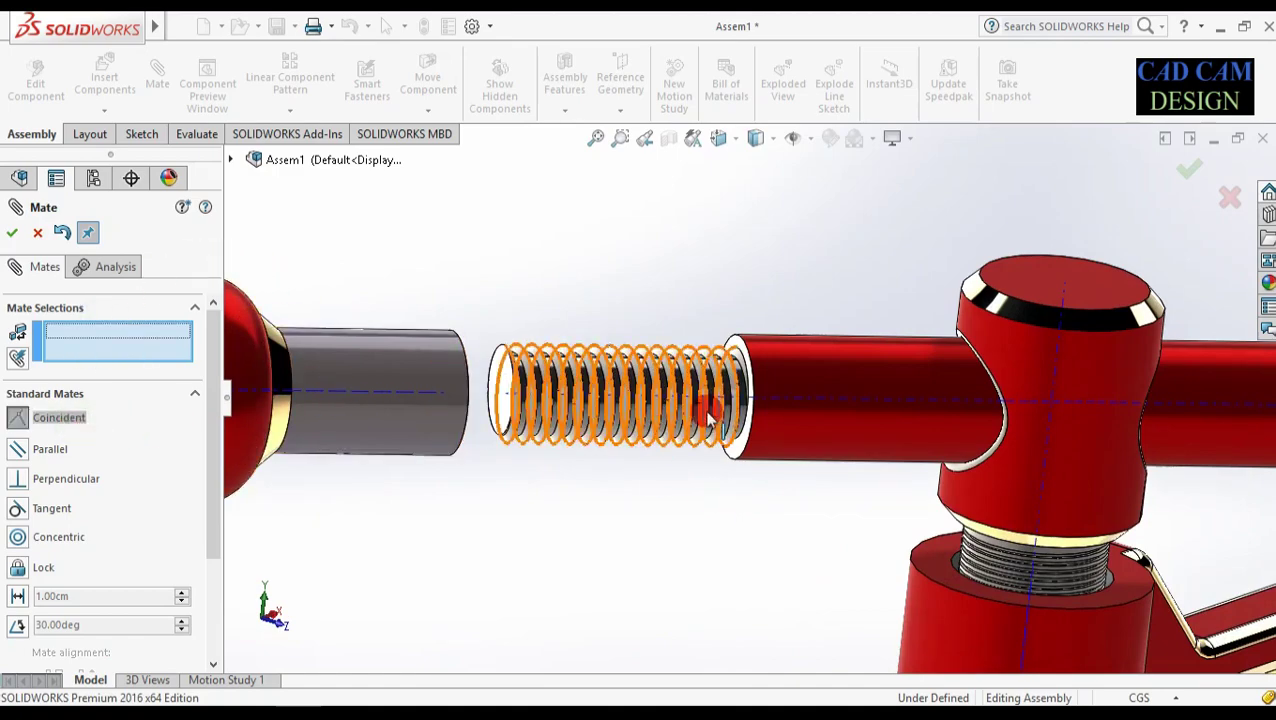
scroll(705, 405, down, 4)
click(840, 218)
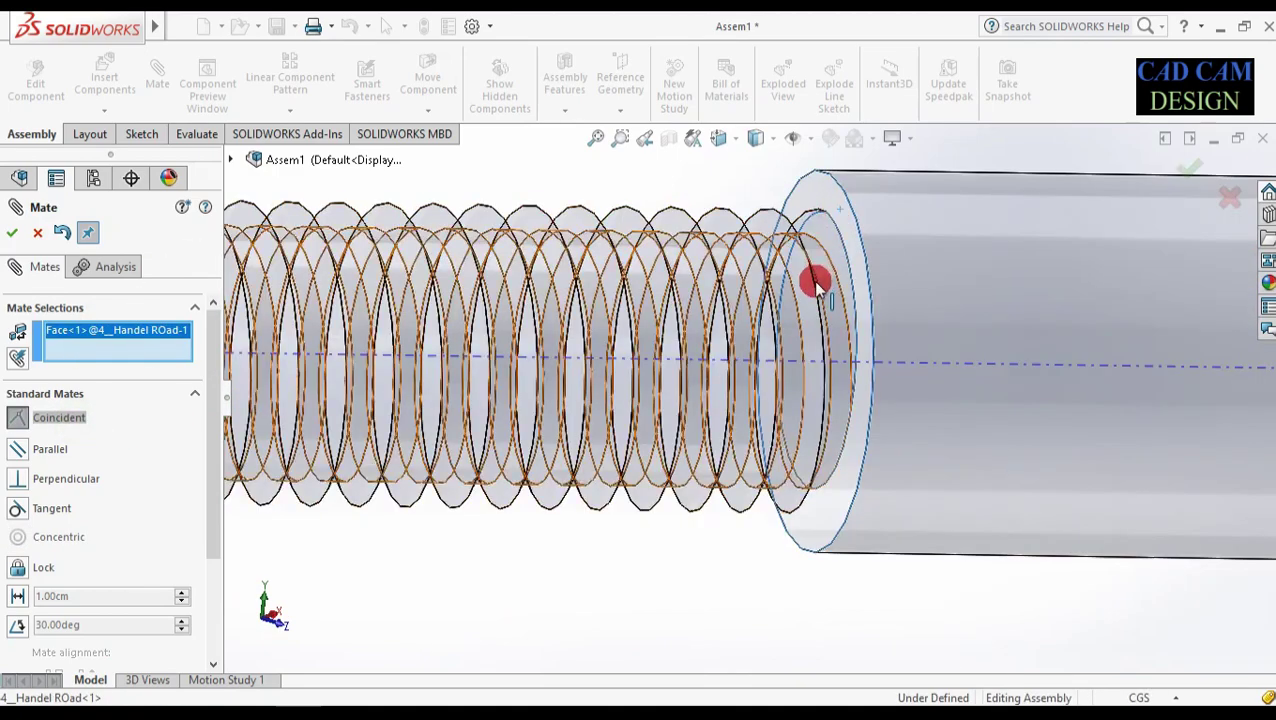
scroll(700, 325, up, 4)
middle_drag(561, 373, 485, 383)
scroll(225, 324, up, 3)
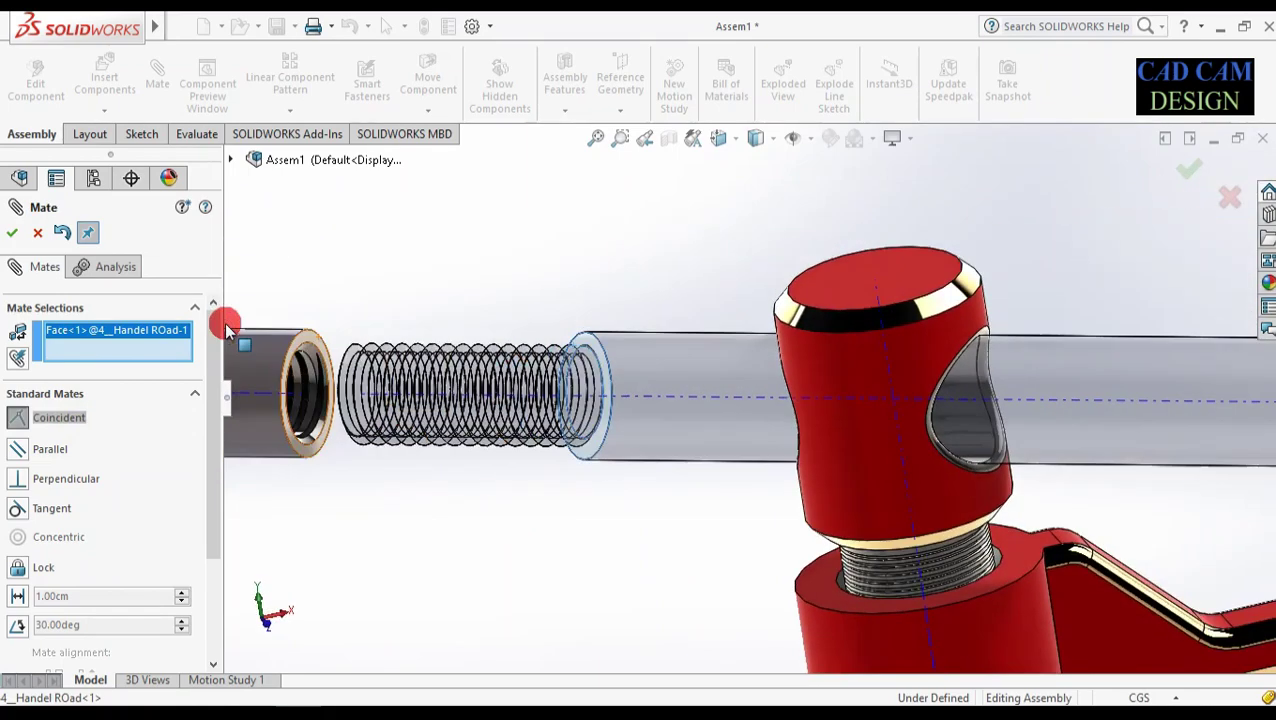
scroll(393, 351, down, 2)
scroll(548, 365, down, 3)
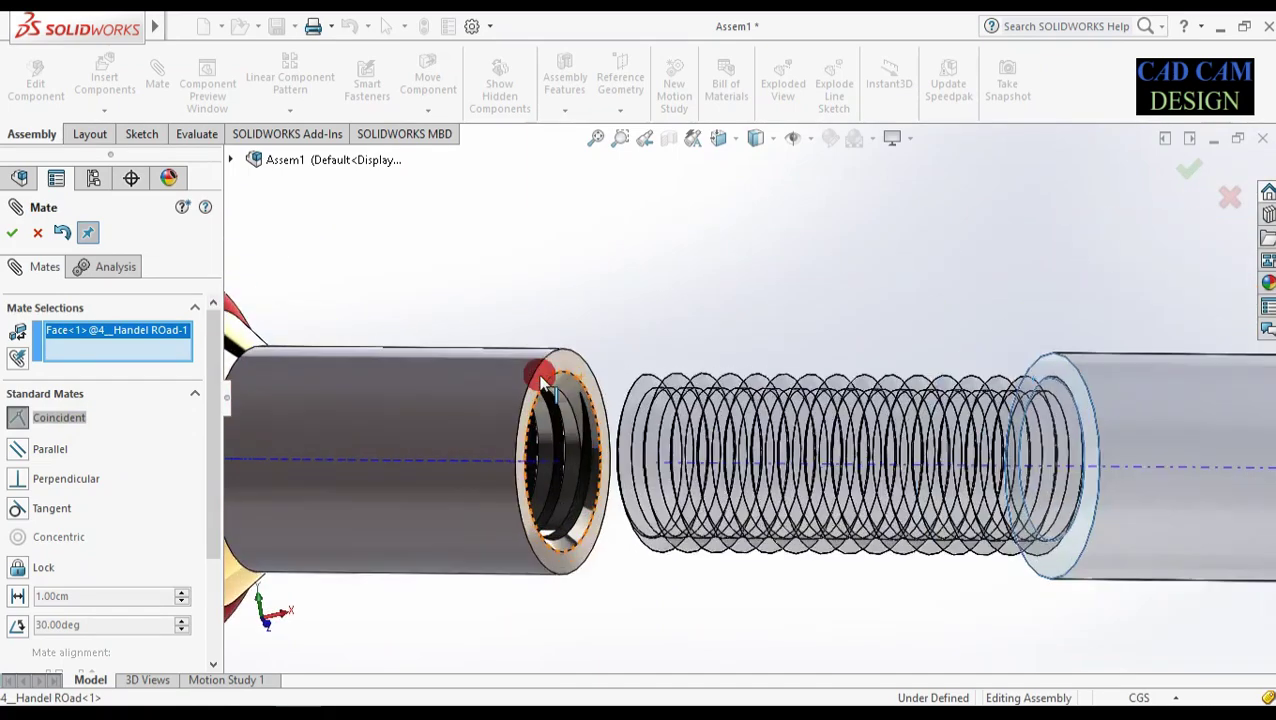
click(603, 364)
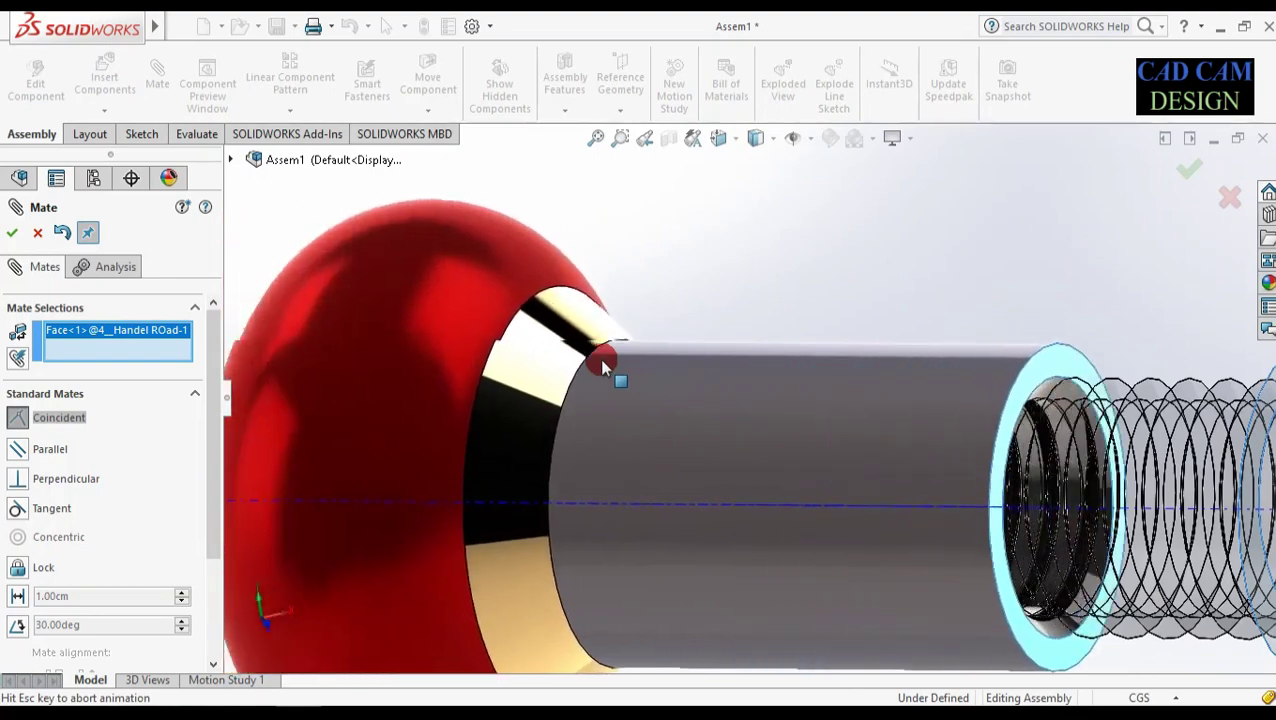
click(603, 365)
scroll(1000, 421, down, 2)
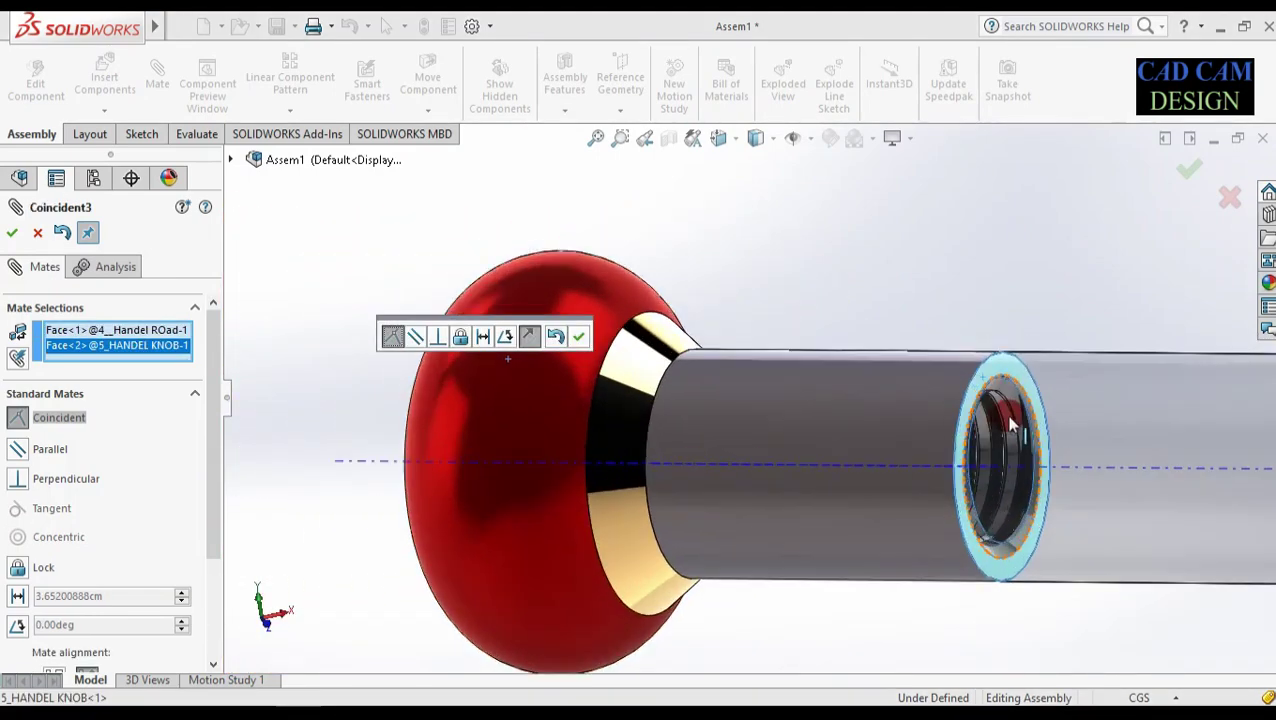
click(578, 336)
scroll(600, 370, up, 3)
scroll(603, 372, up, 3)
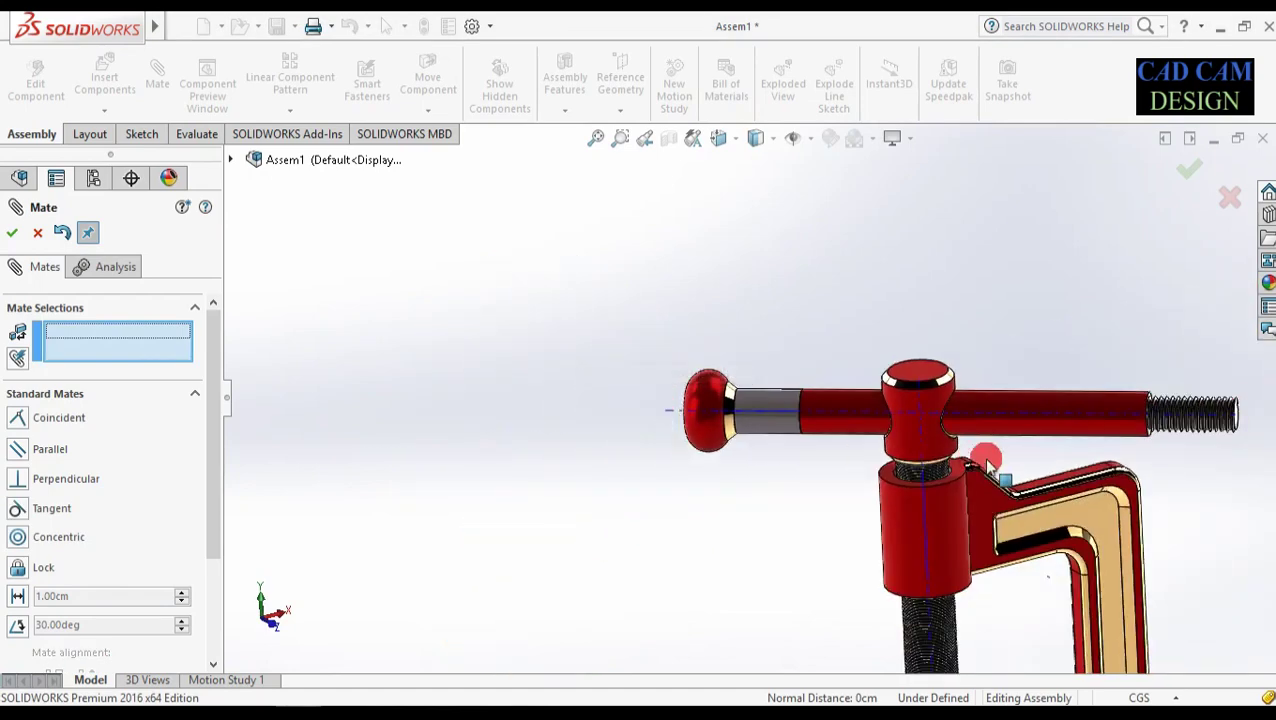
scroll(955, 435, down, 2)
click(11, 234)
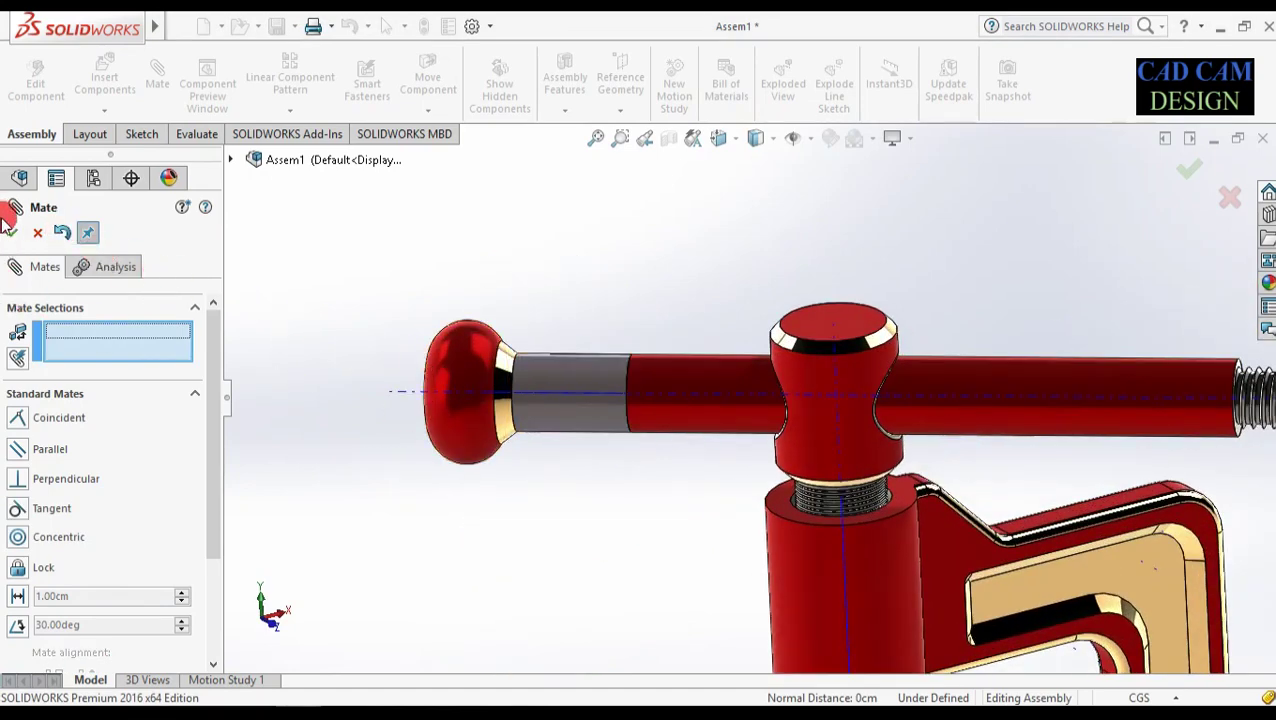
- Copy the mated handle knob to a free spot above the handle rod's other threaded end
click(375, 378)
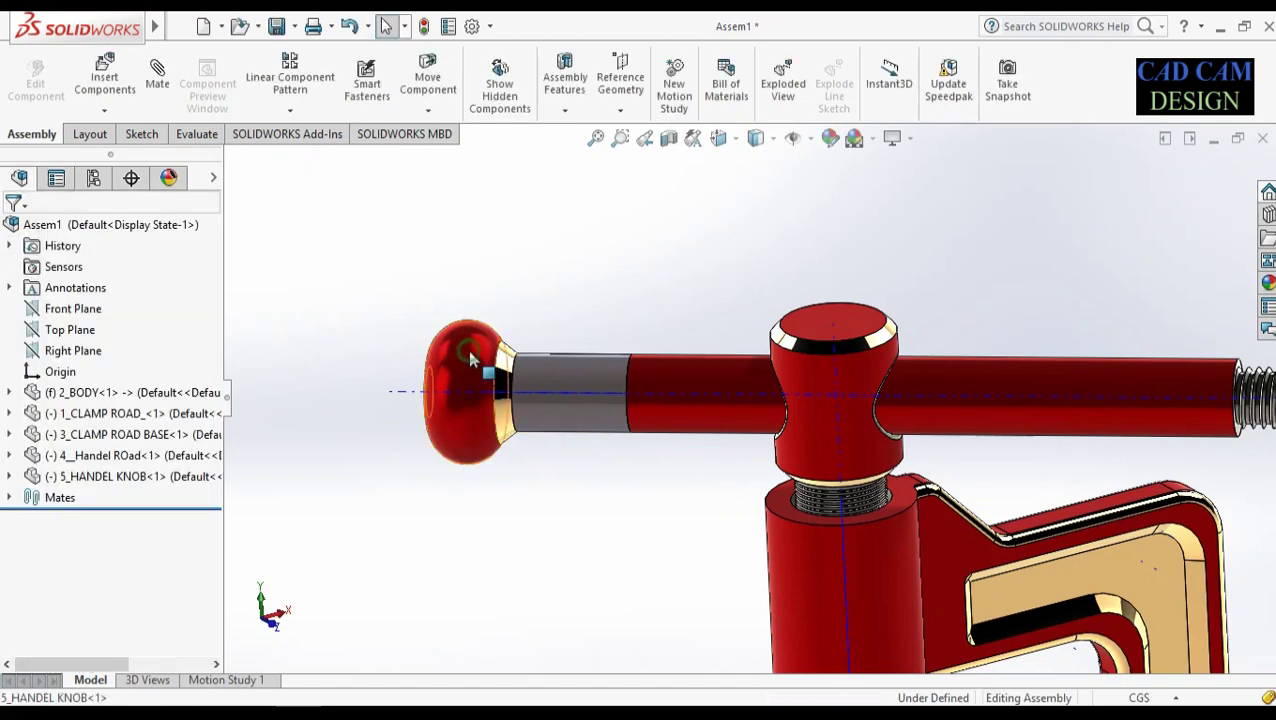
click(470, 360)
ctrl+drag(510, 317, 1259, 256)
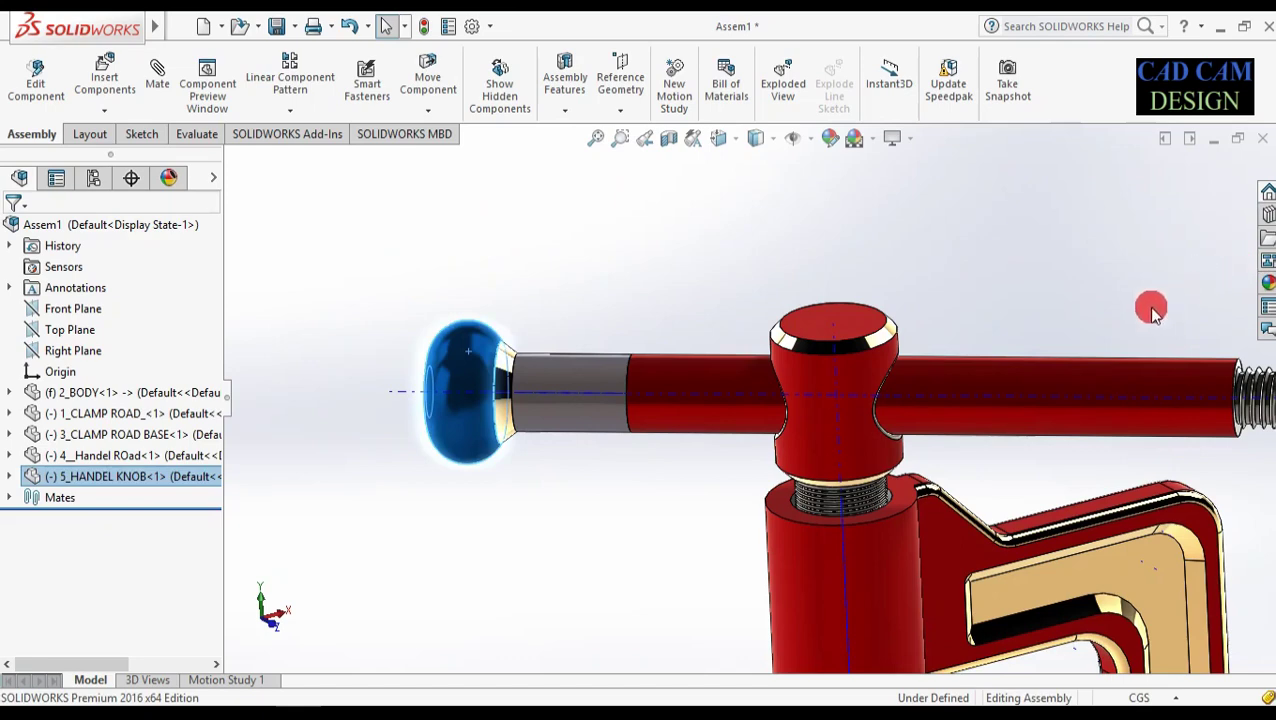
key(z)
ctrl+drag(582, 382, 1188, 343)
scroll(1188, 343, down, 3)
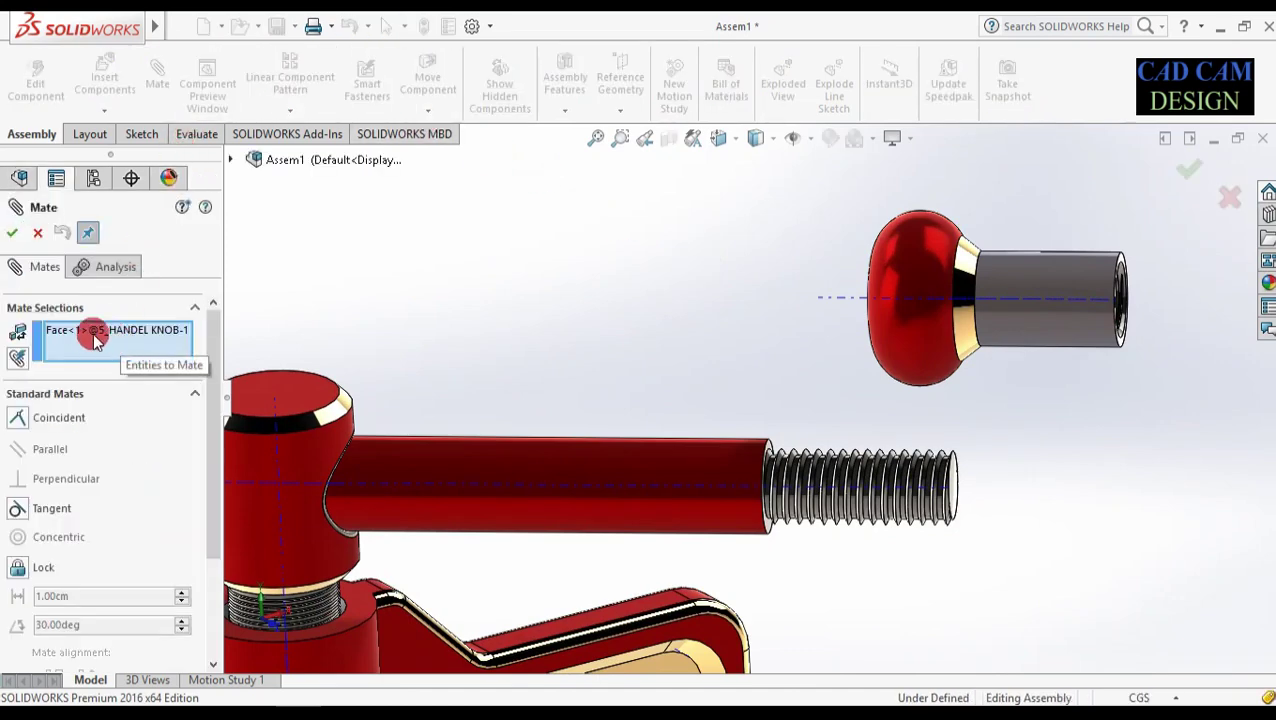
- Clear the preselected knob face and add a coincident mate between the copied knob's axis and the handle rod's axis, with flipped alignment
right_click(100, 336)
click(125, 382)
scroll(683, 443, up, 3)
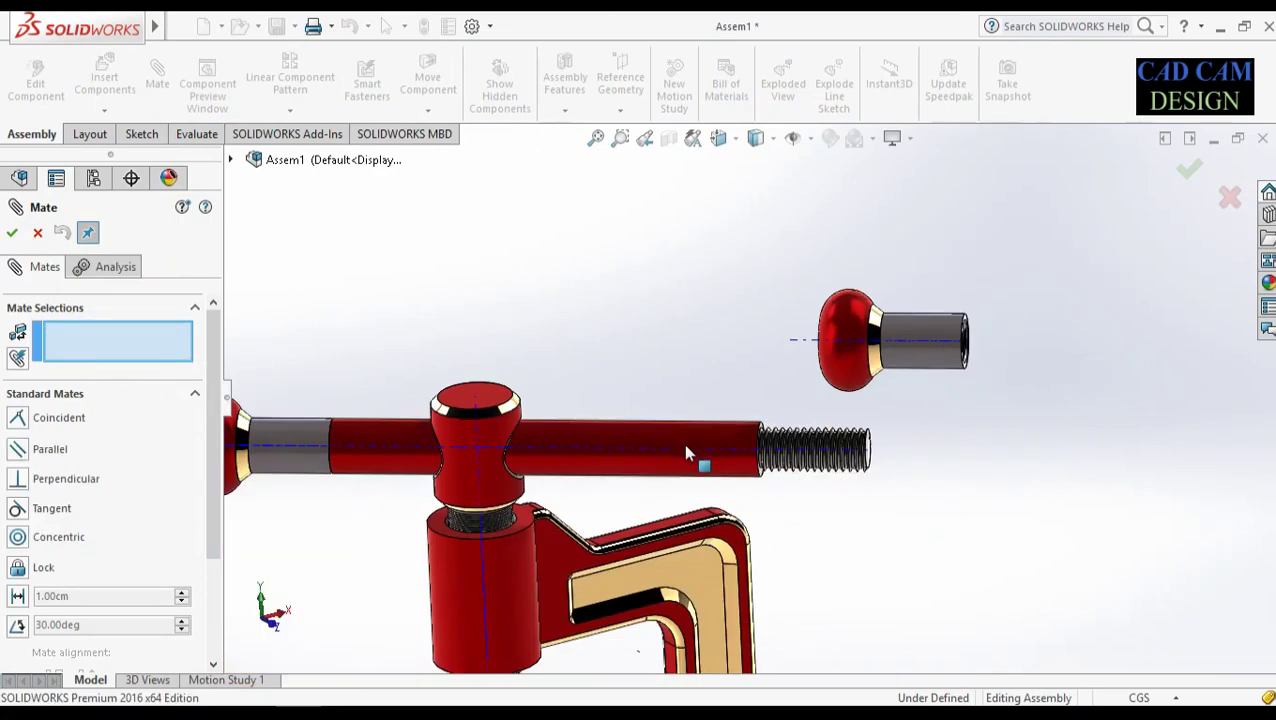
scroll(750, 420, down, 3)
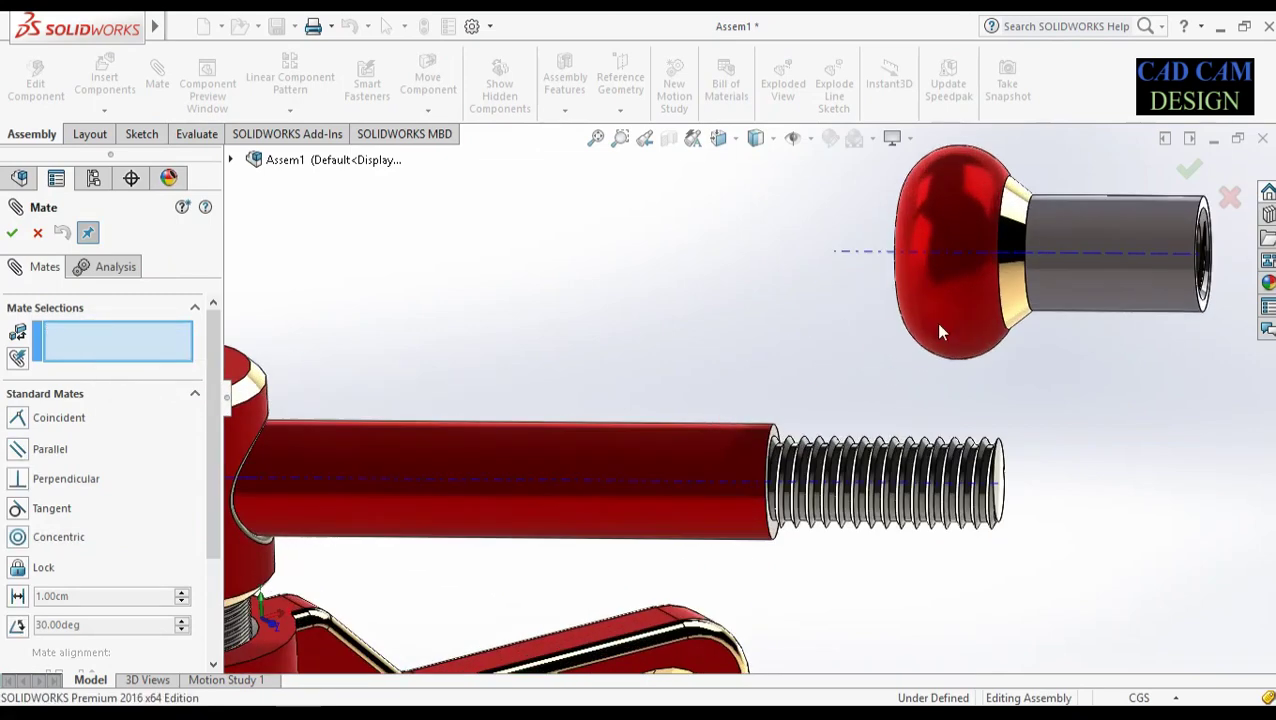
click(1025, 262)
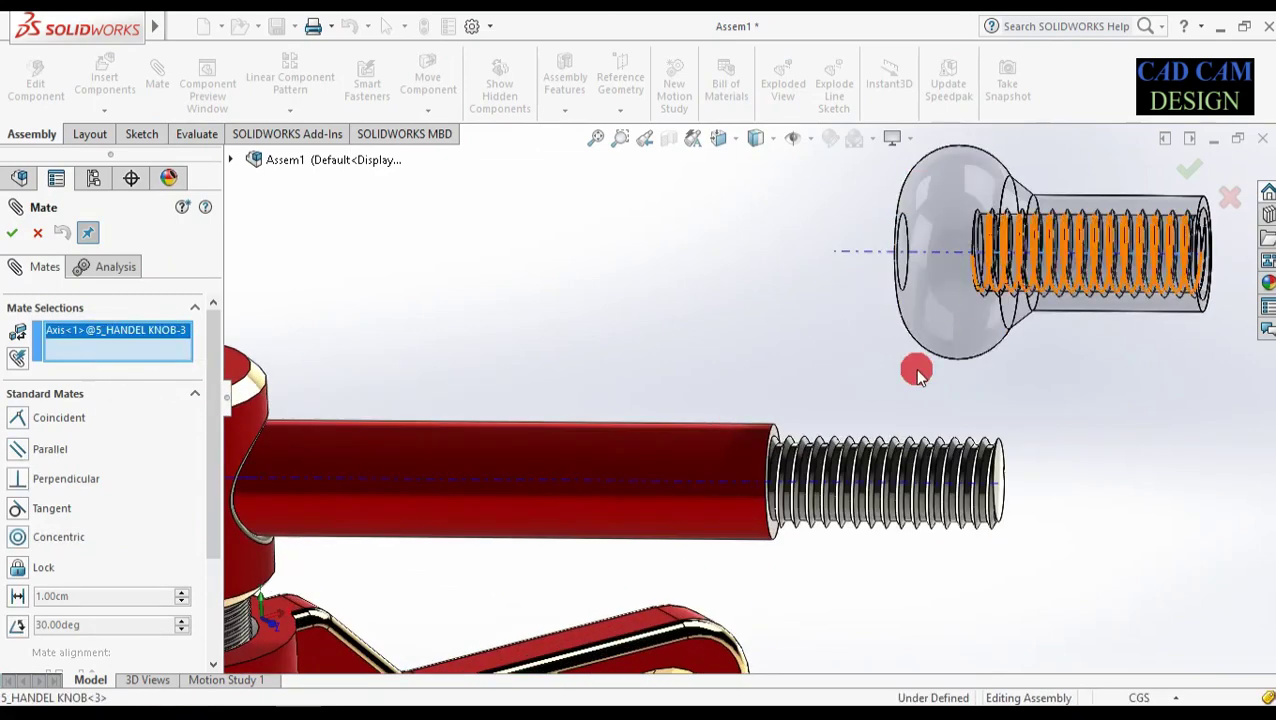
click(847, 478)
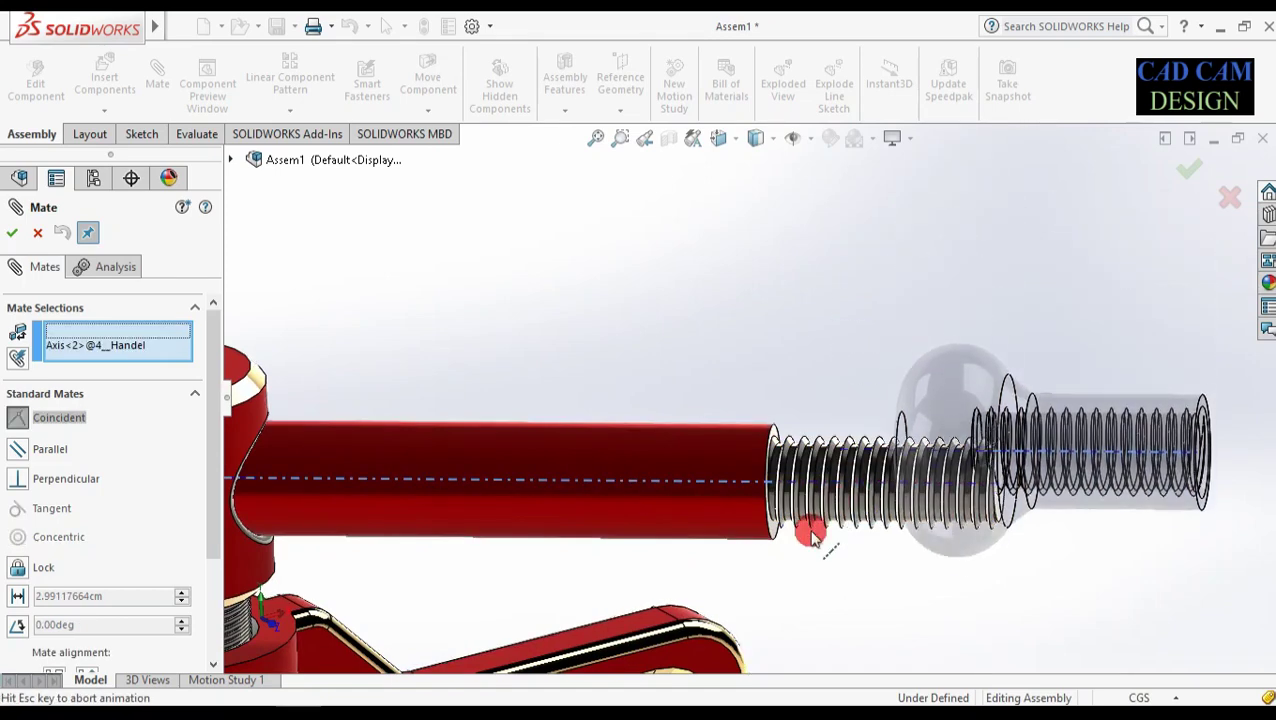
click(983, 557)
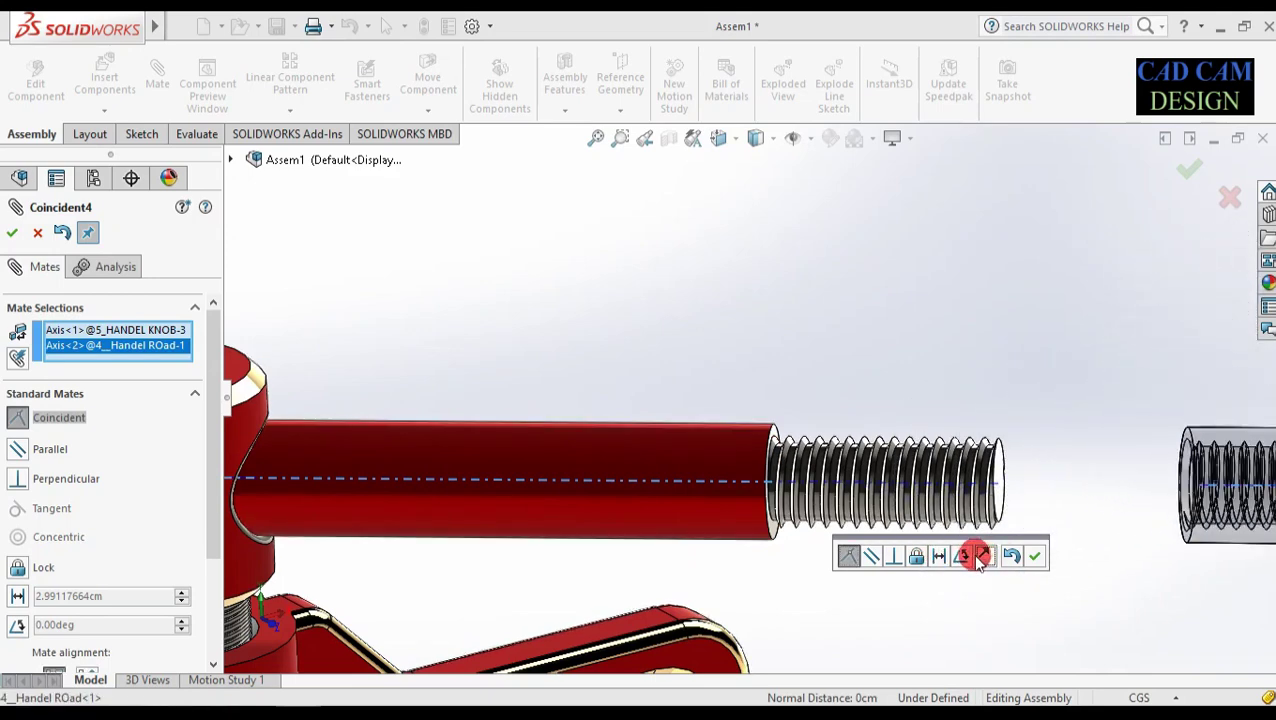
click(1036, 557)
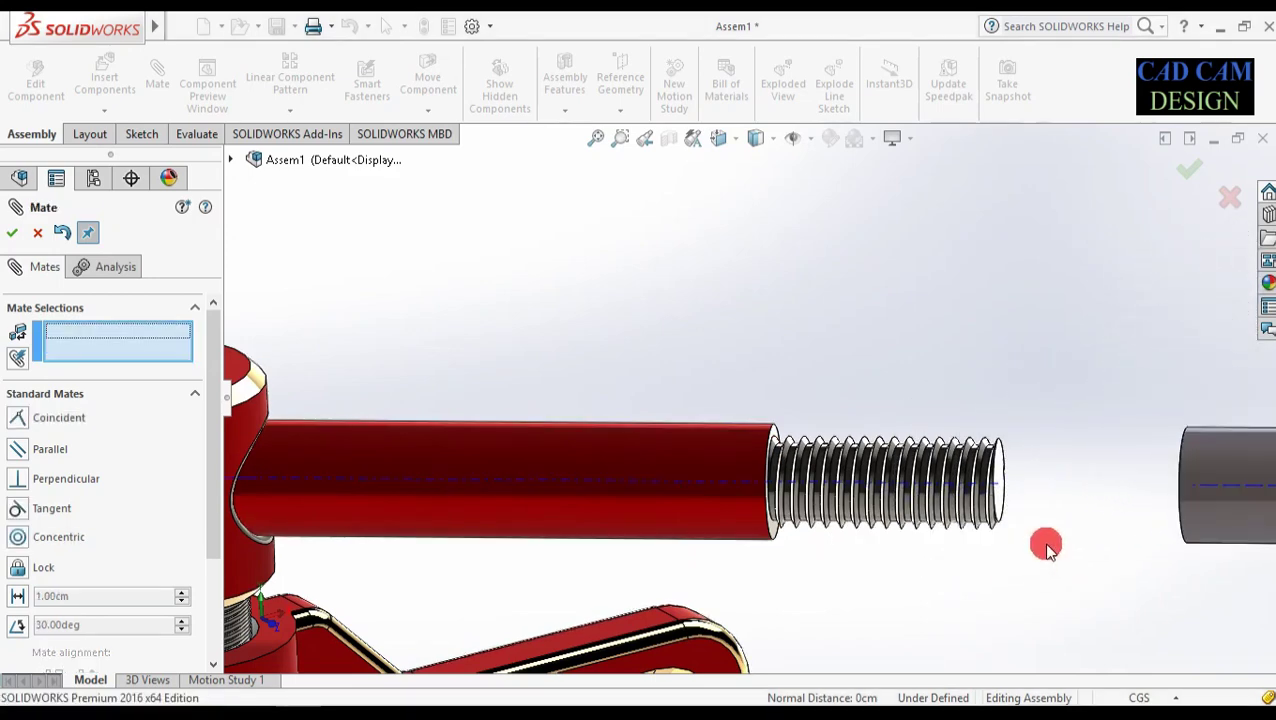
- Add a coincident mate between the copied knob's threaded end face and the handle rod's matching shoulder face
scroll(1048, 545, up, 3)
scroll(1084, 428, down, 3)
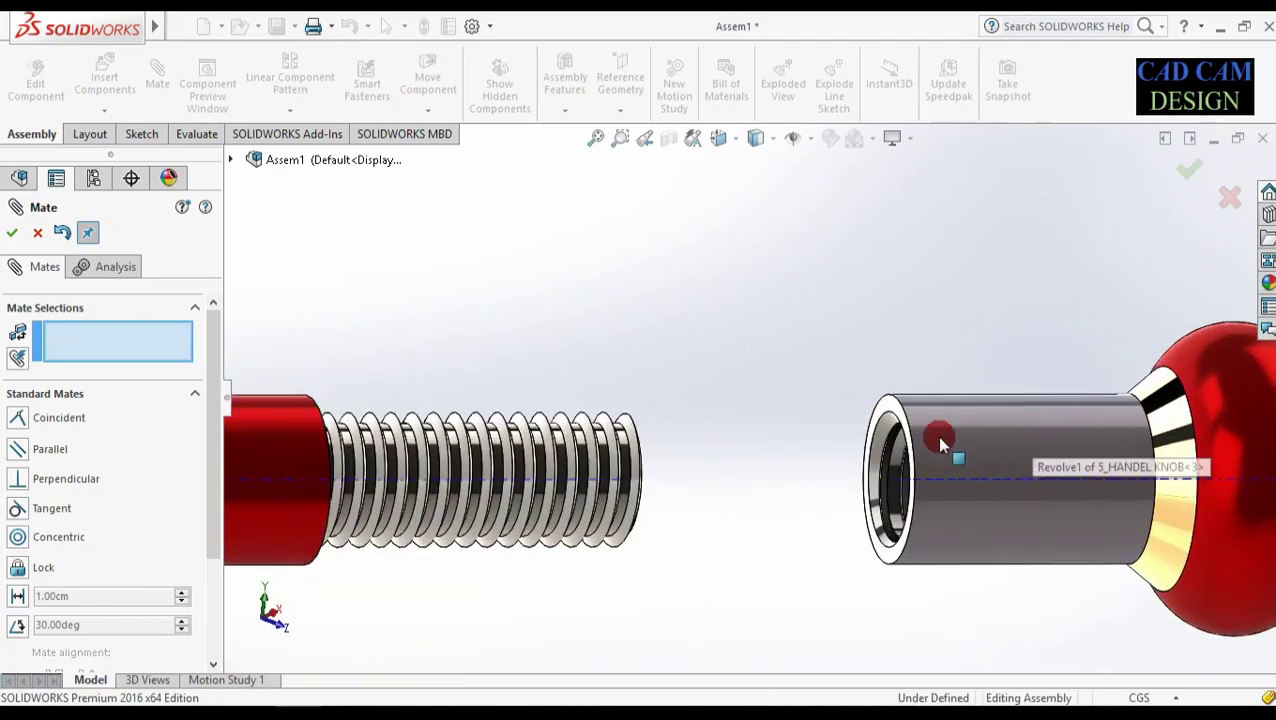
click(141, 341)
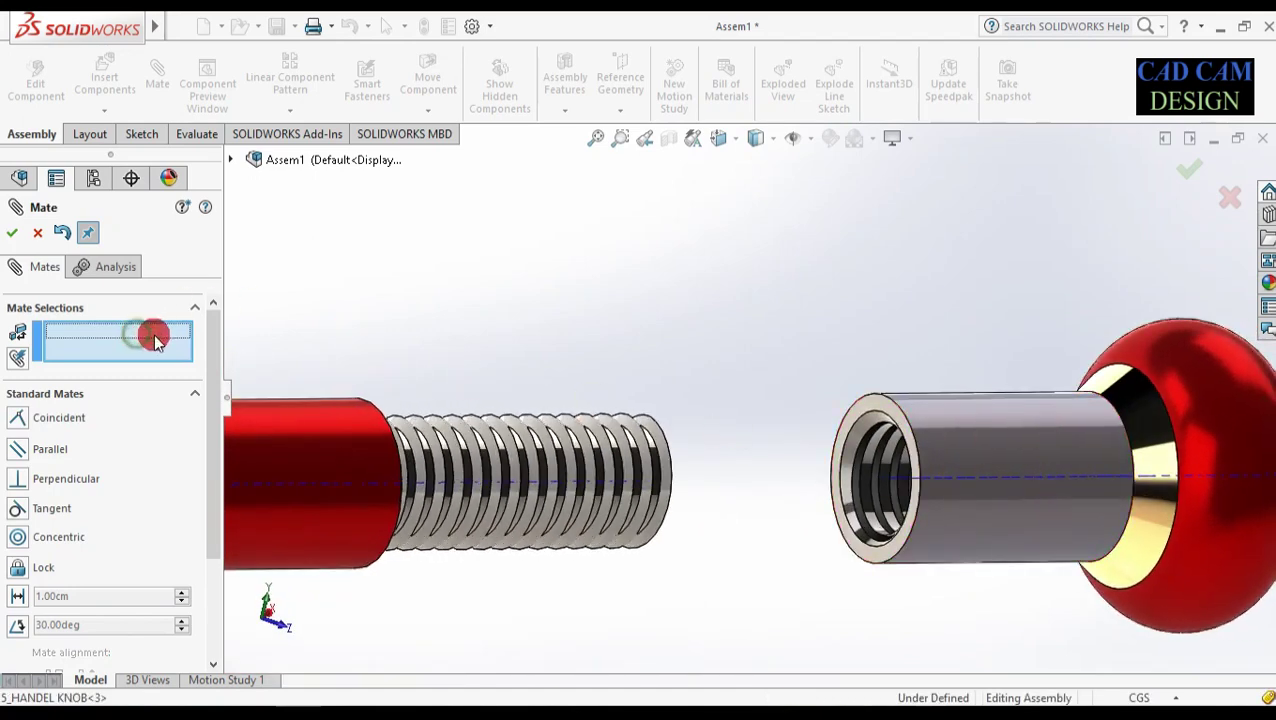
scroll(926, 390, down, 3)
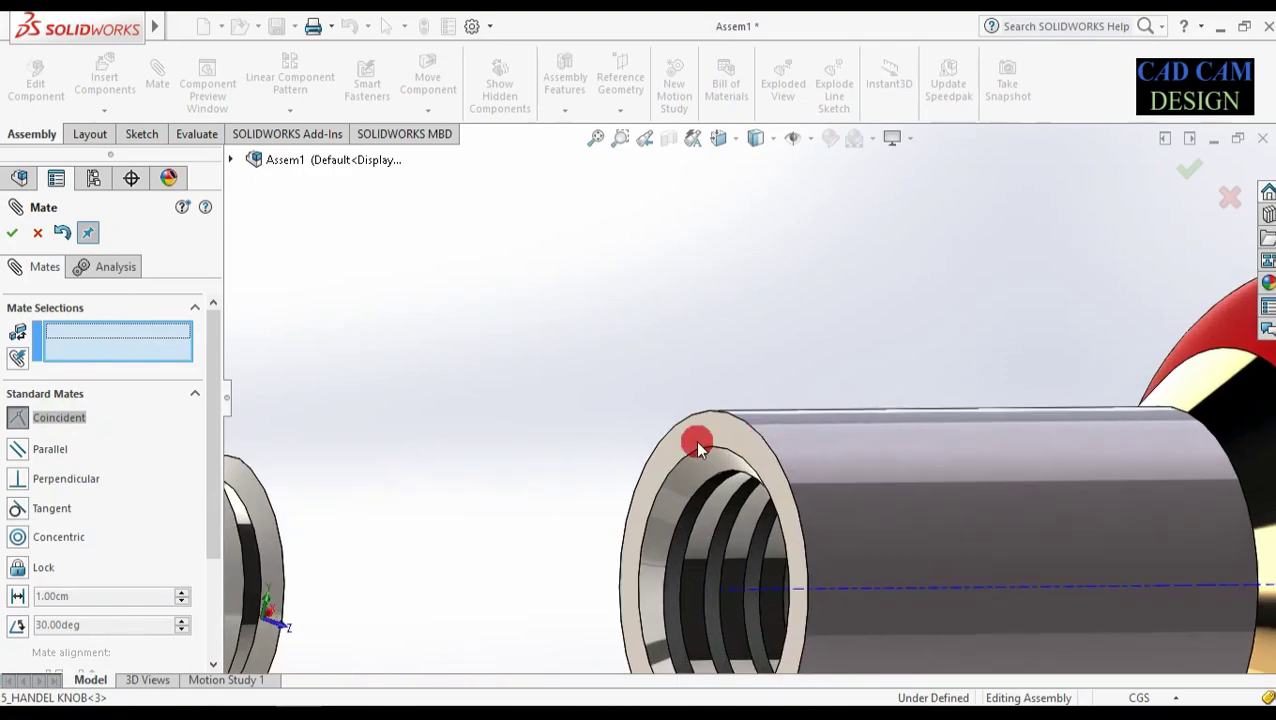
click(698, 441)
scroll(692, 443, up, 1)
scroll(692, 443, up, 5)
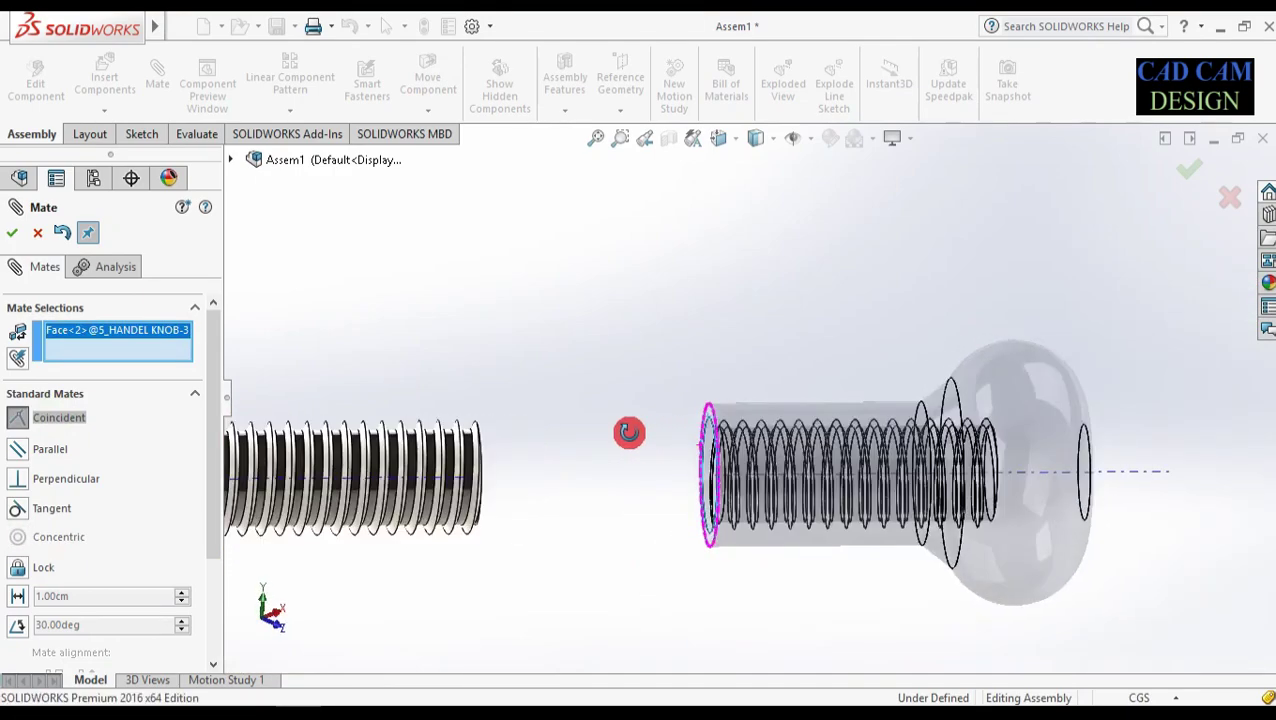
scroll(453, 425, down, 4)
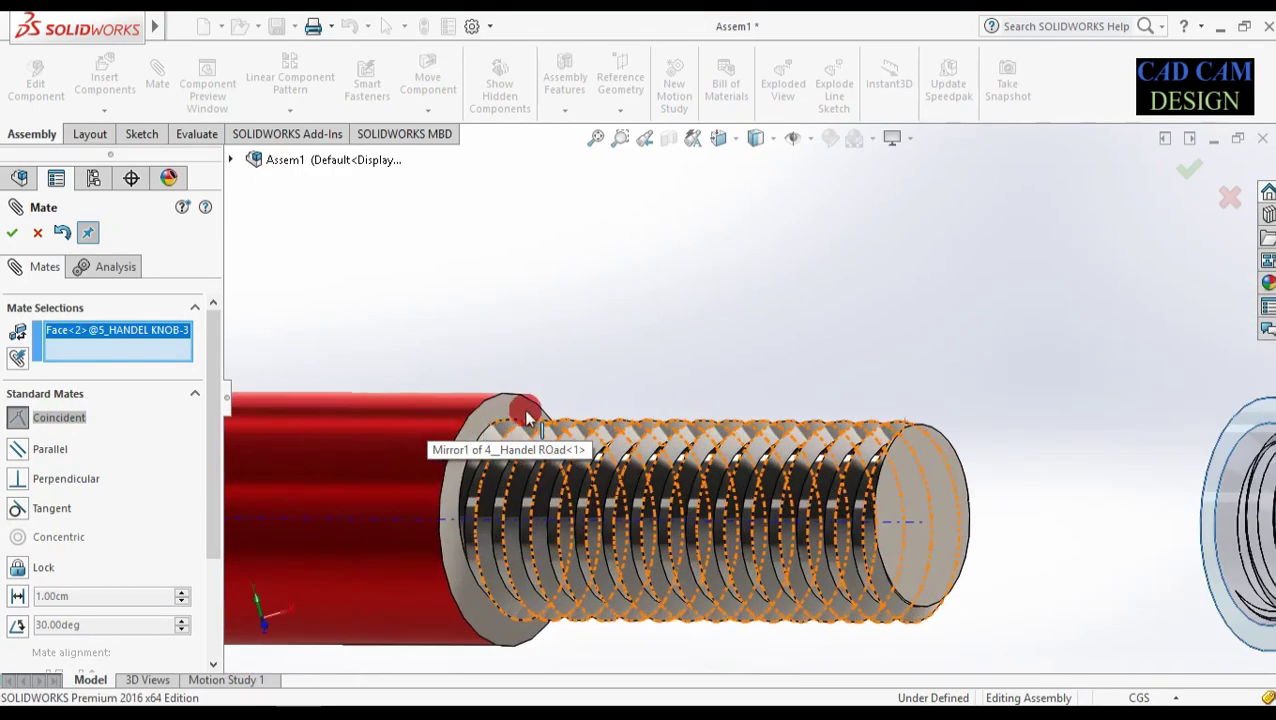
click(528, 412)
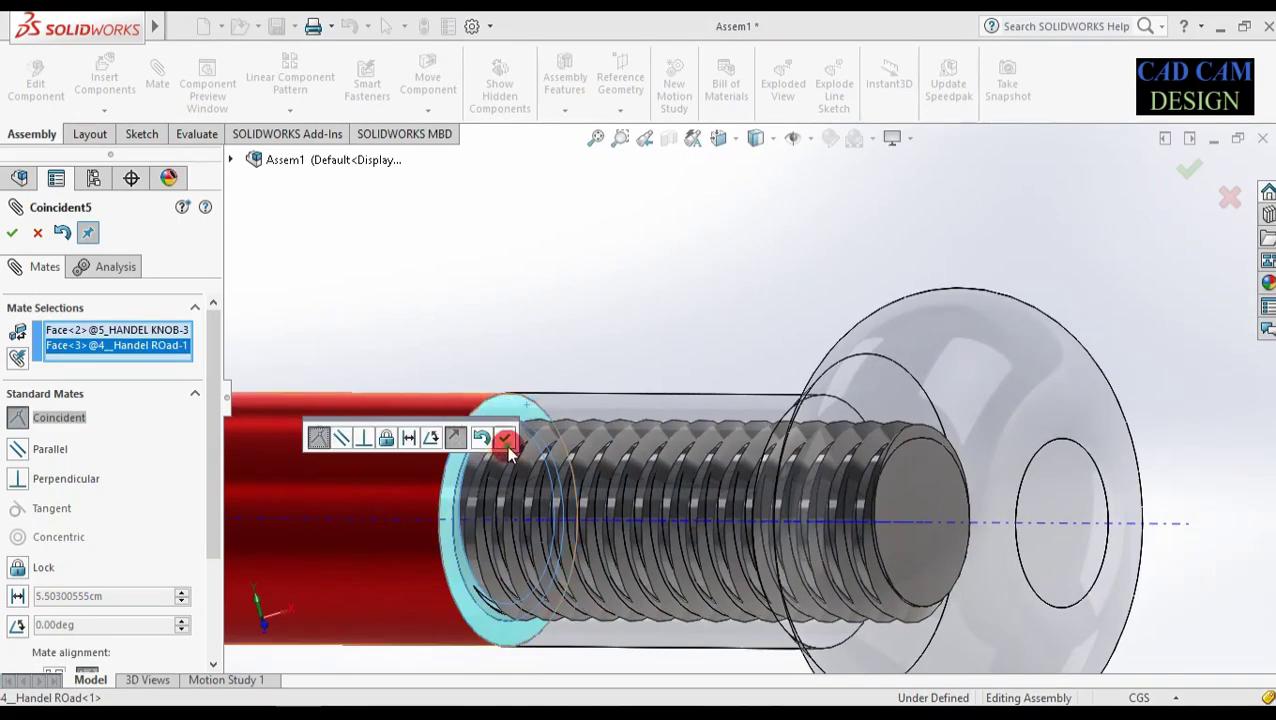
click(507, 445)
- Add lock mates fixing each of the two handle knobs to the handle rod
scroll(520, 440, up, 6)
middle_drag(575, 398, 463, 437)
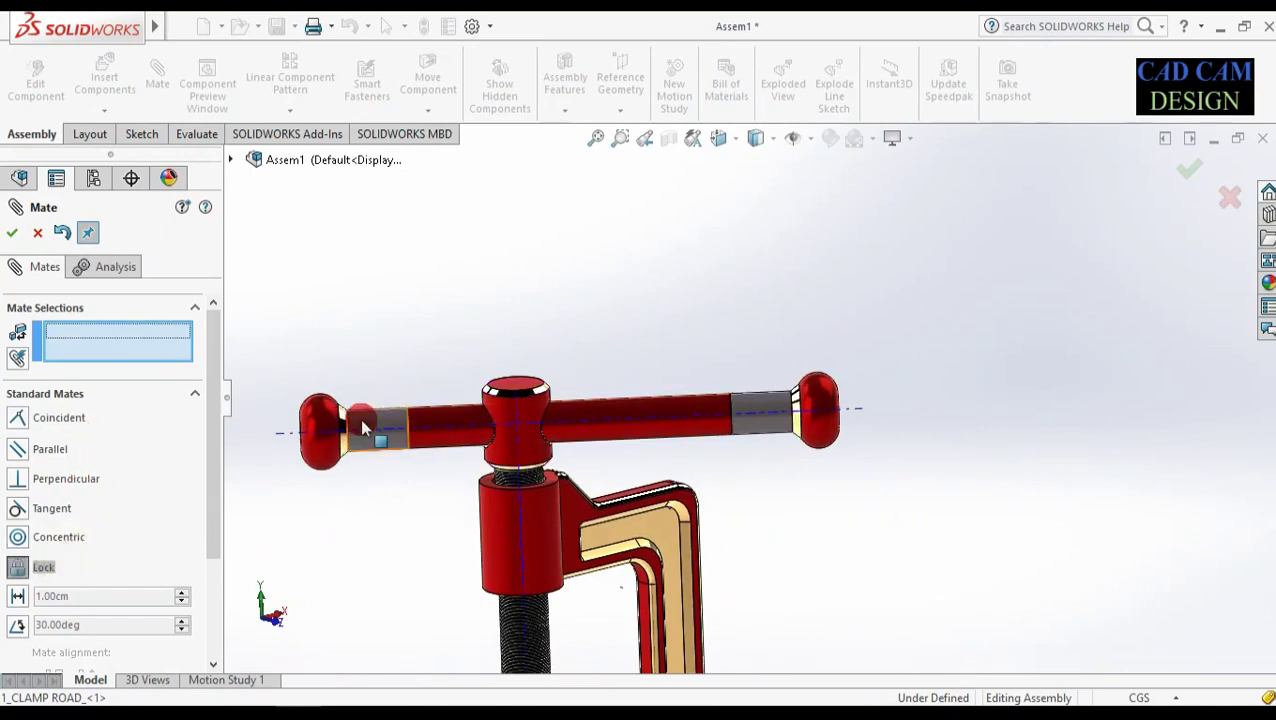
click(458, 421)
click(420, 424)
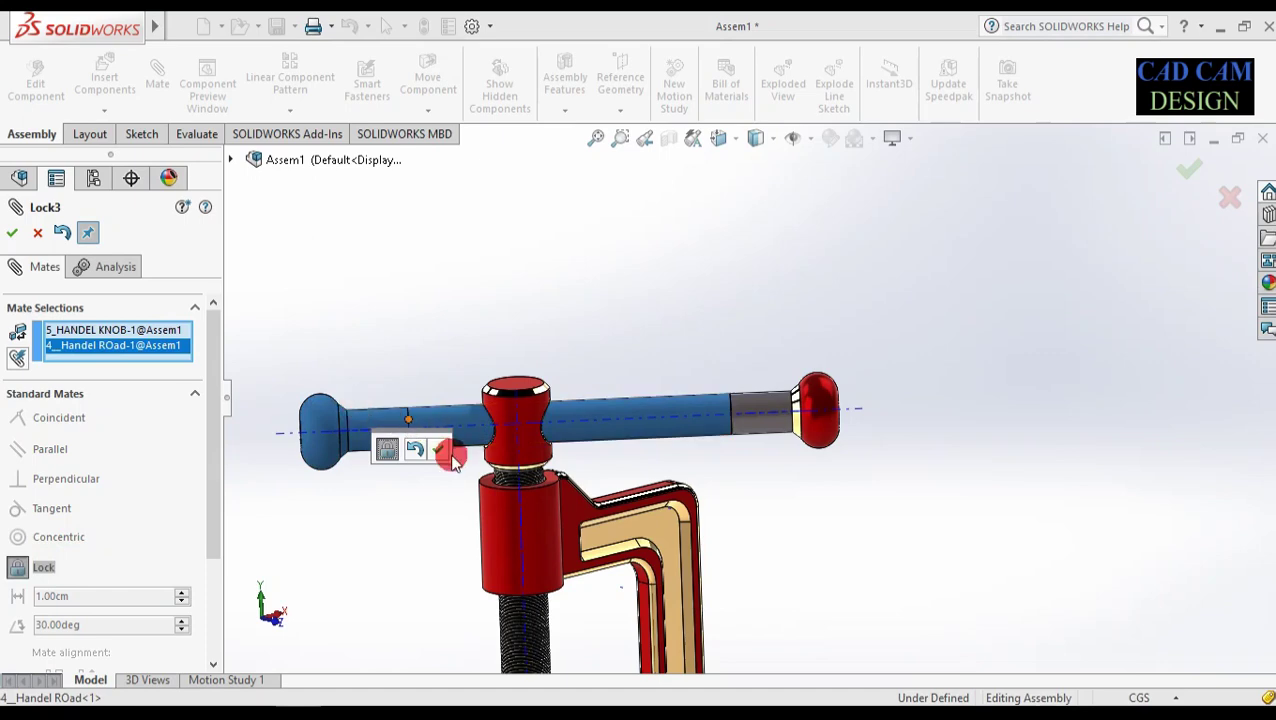
click(441, 452)
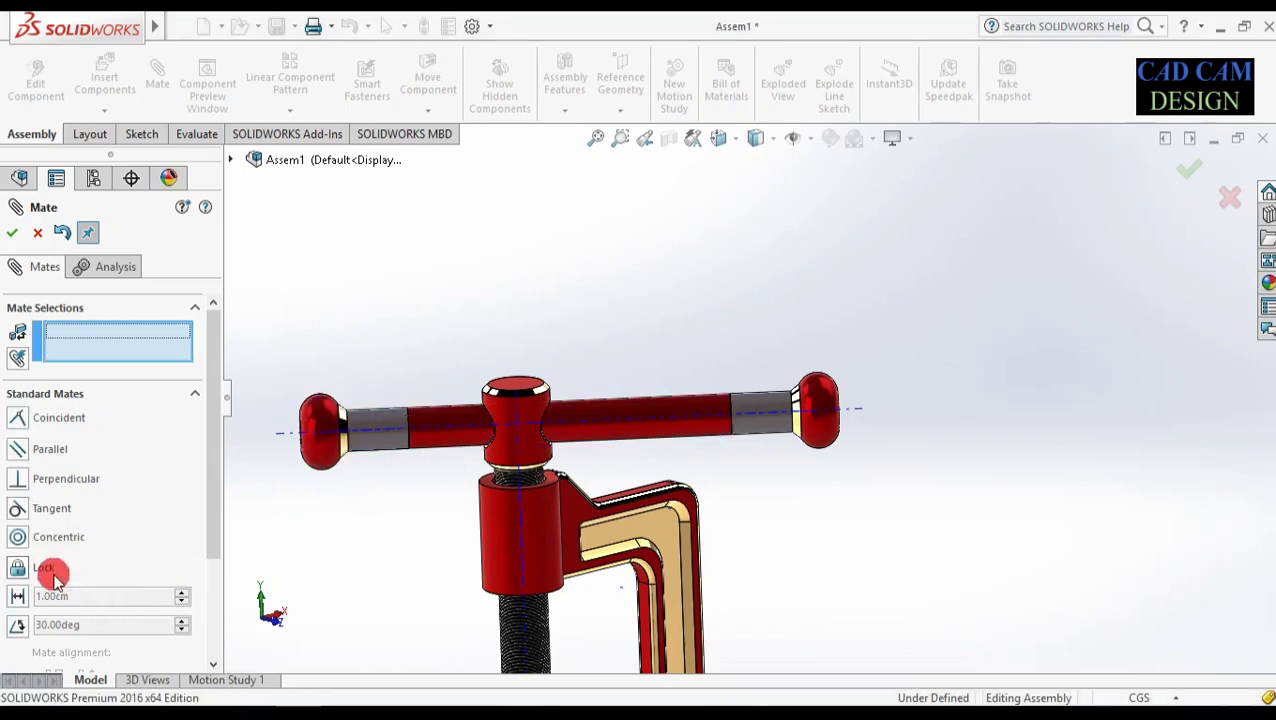
click(725, 403)
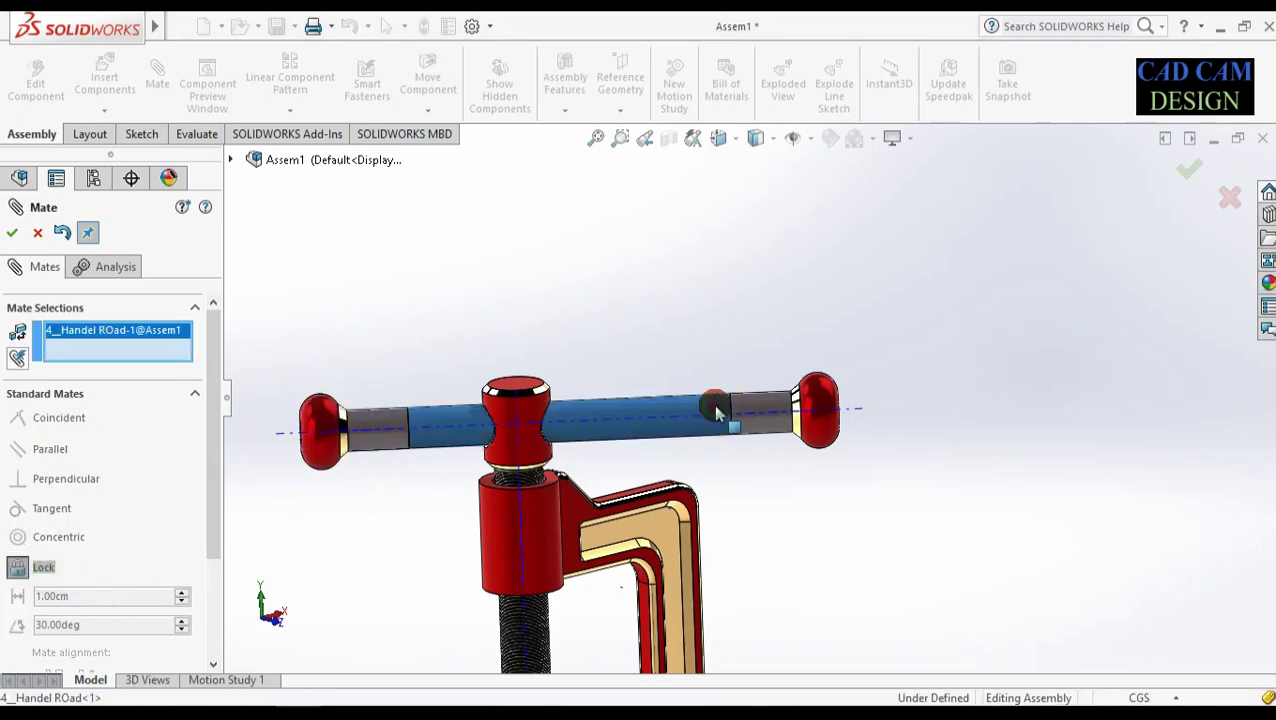
click(836, 410)
click(907, 374)
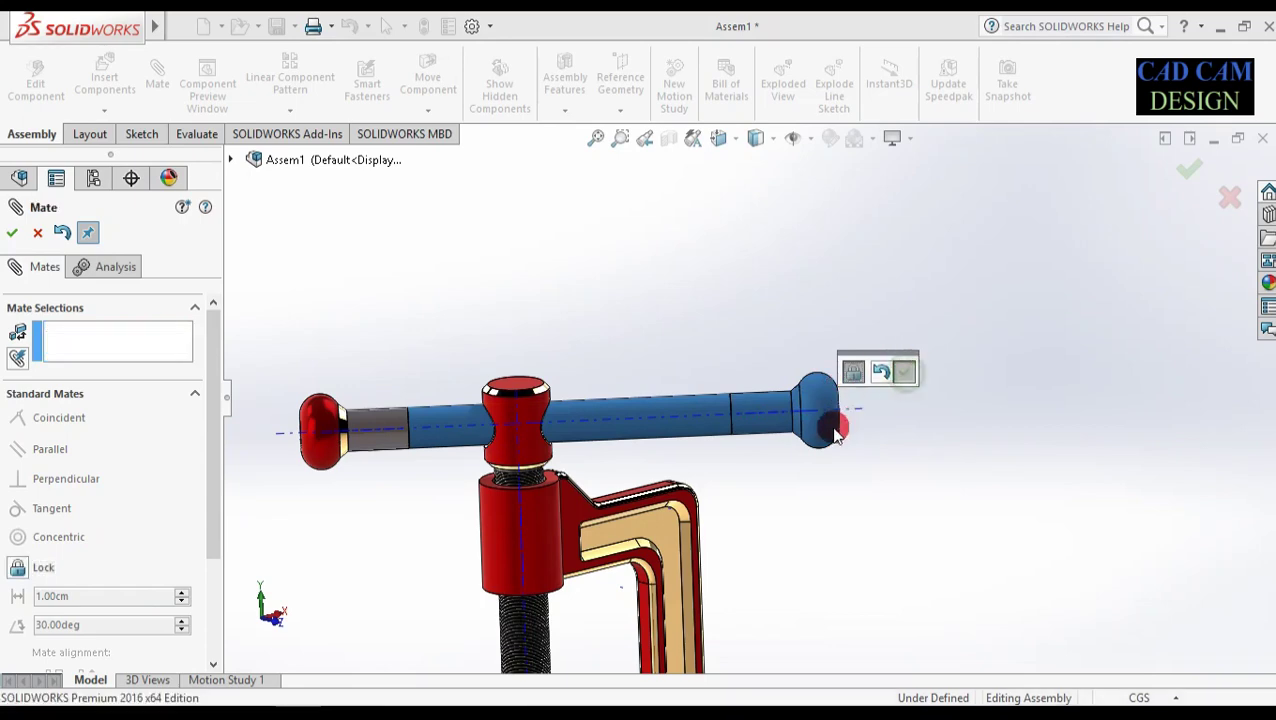
- Hide the temporary axes and finish mating the handle knobs
scroll(833, 434, up, 5)
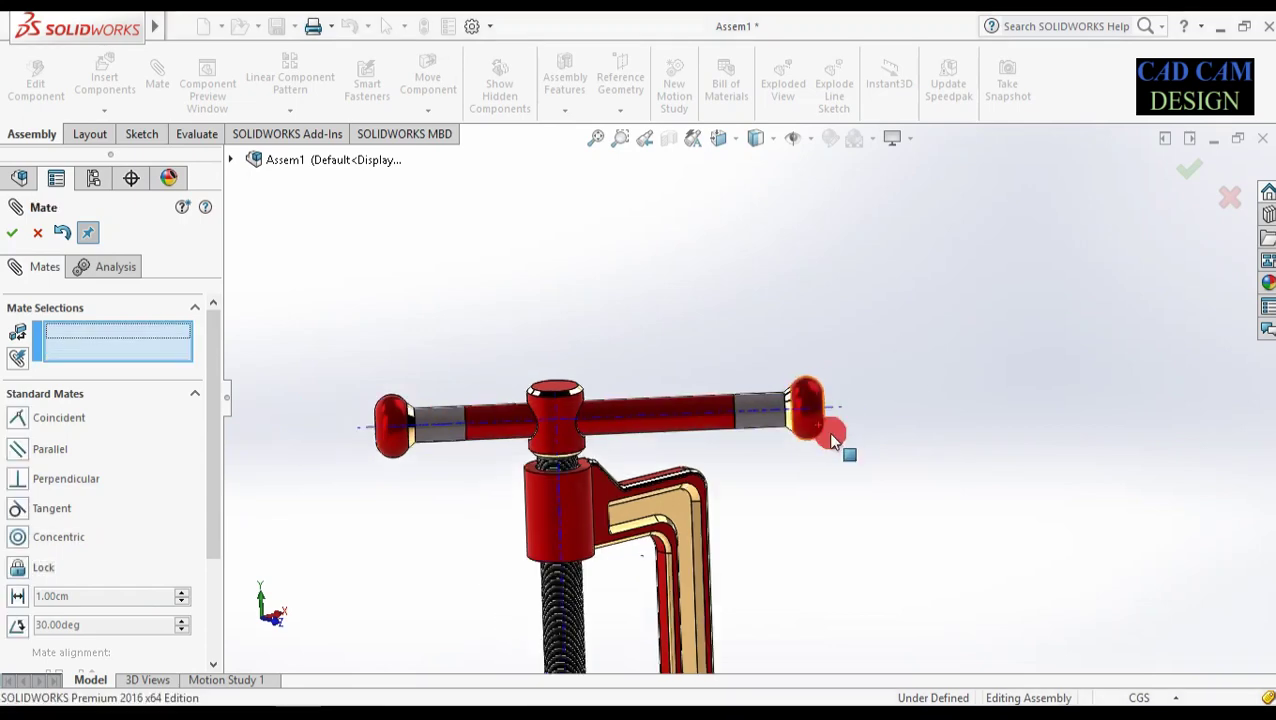
click(782, 143)
click(792, 141)
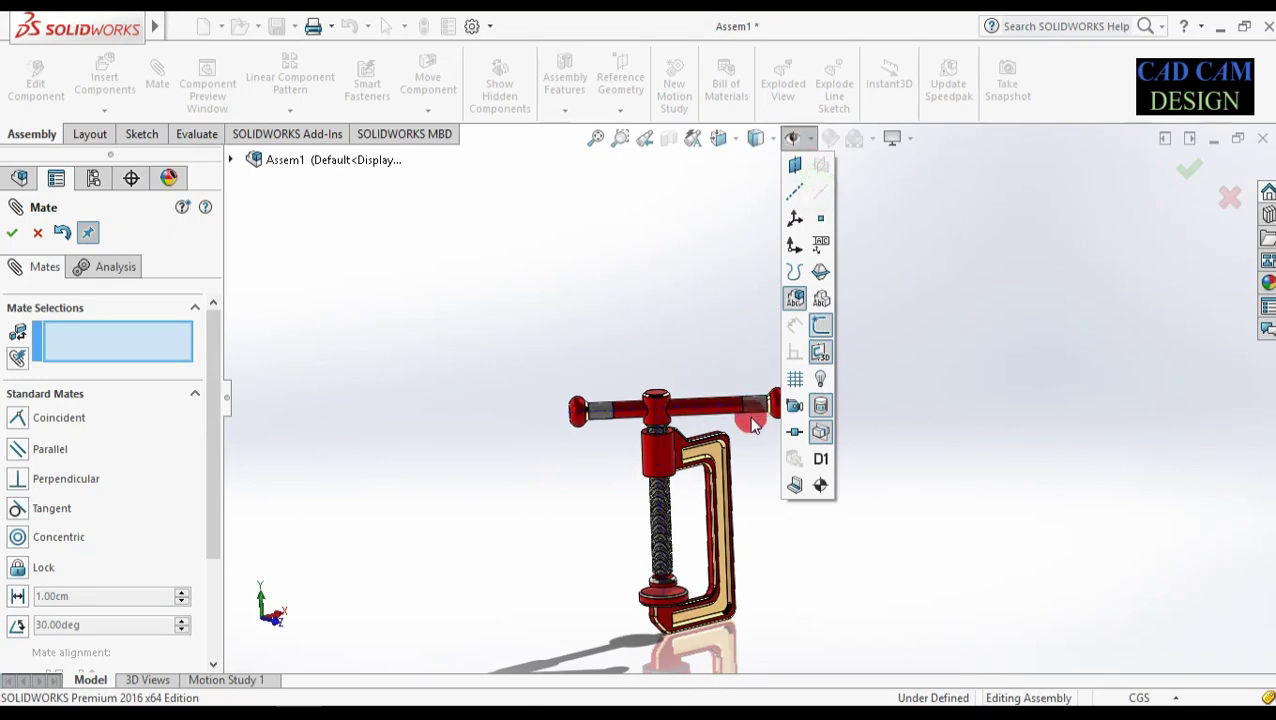
scroll(792, 396, down, 4)
scroll(786, 433, up, 4)
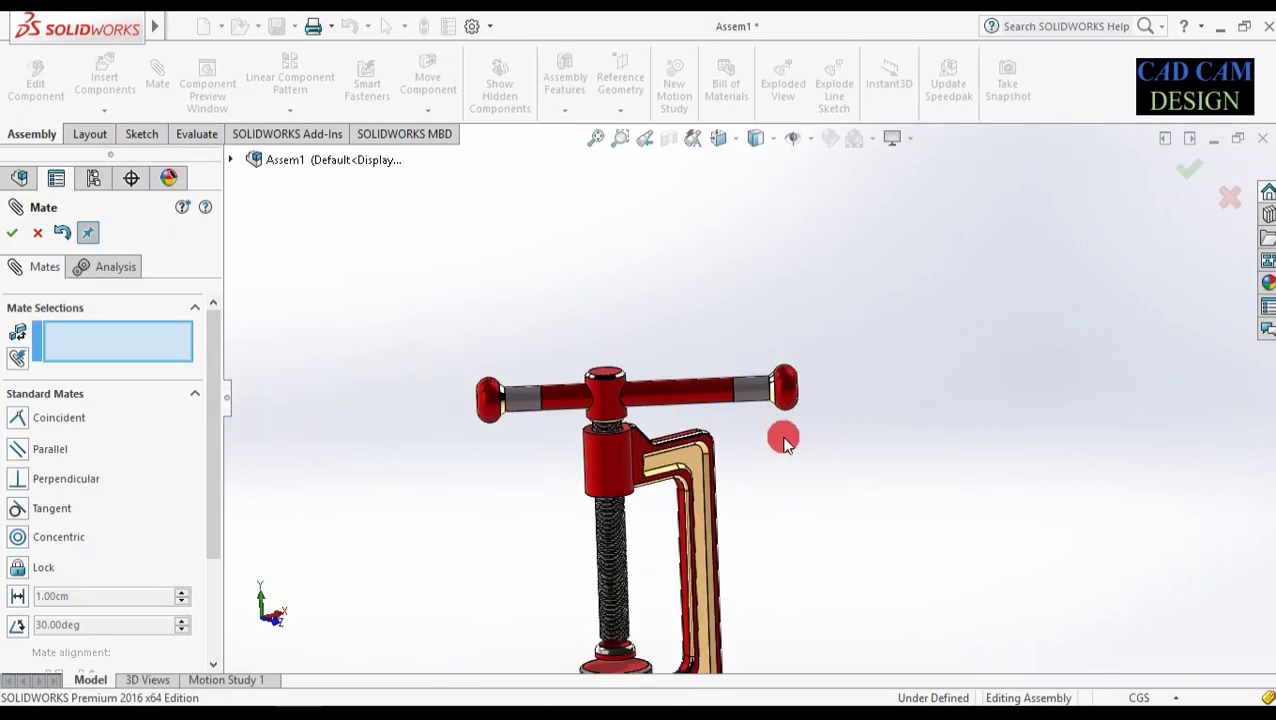
click(11, 233)
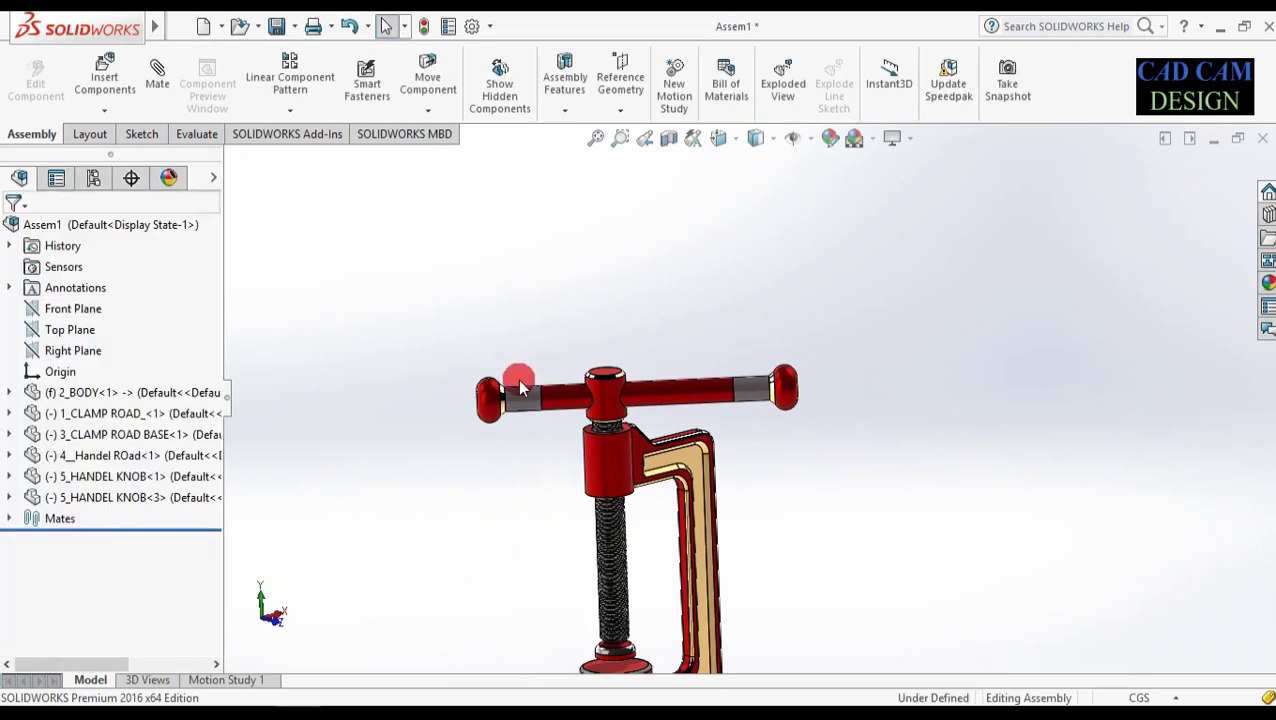
- Test the clamp's motion by sliding the handle rod through the threaded rod's head and raising the threaded rod off its base
scroll(557, 470, up, 3)
scroll(647, 514, down, 2)
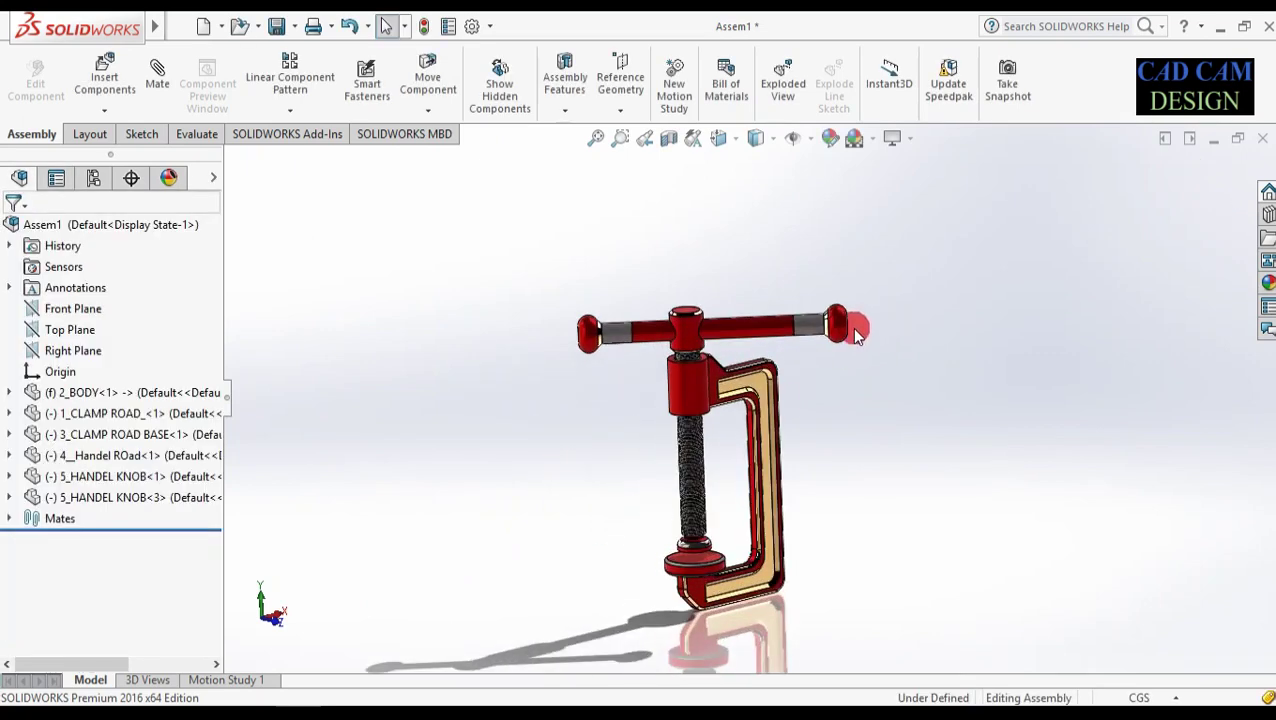
drag(779, 432, 938, 458)
drag(600, 178, 690, 380)
drag(902, 358, 863, 407)
click(898, 408)
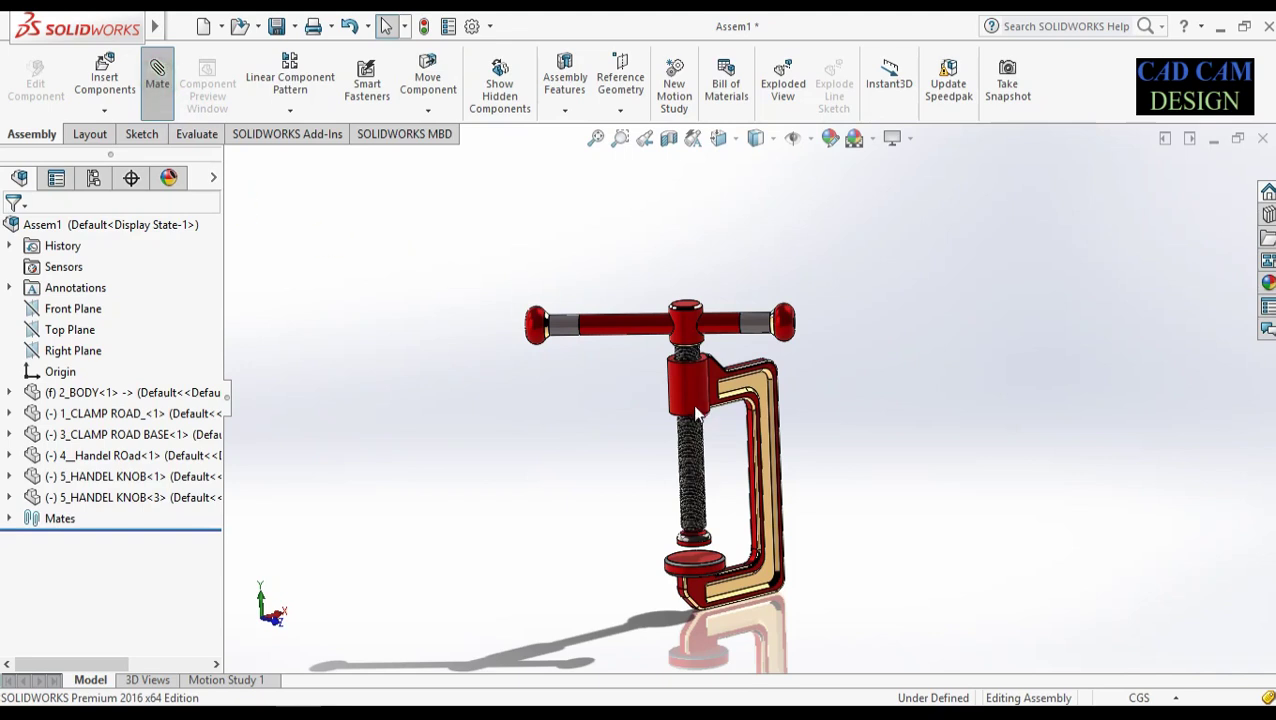
- Start an advanced limit distance mate between the top face of the body's round pad and the bottom face of the clamp rod base
click(575, 432)
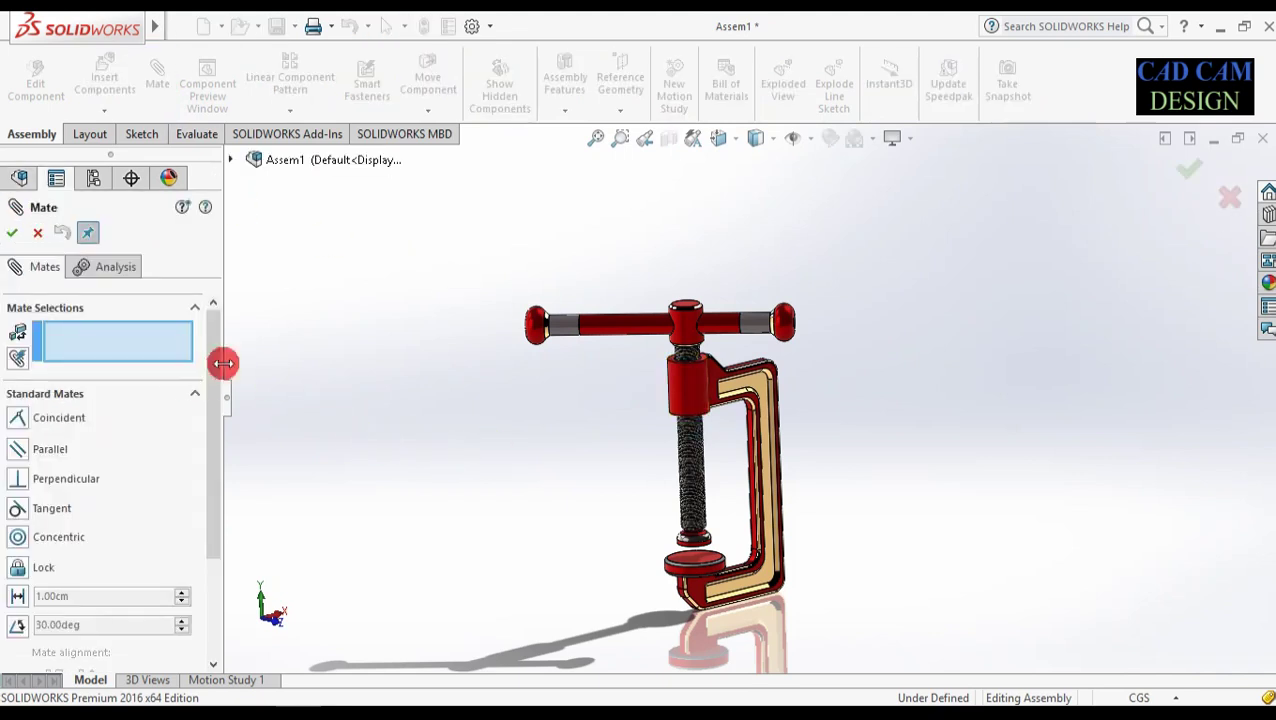
drag(215, 353, 215, 470)
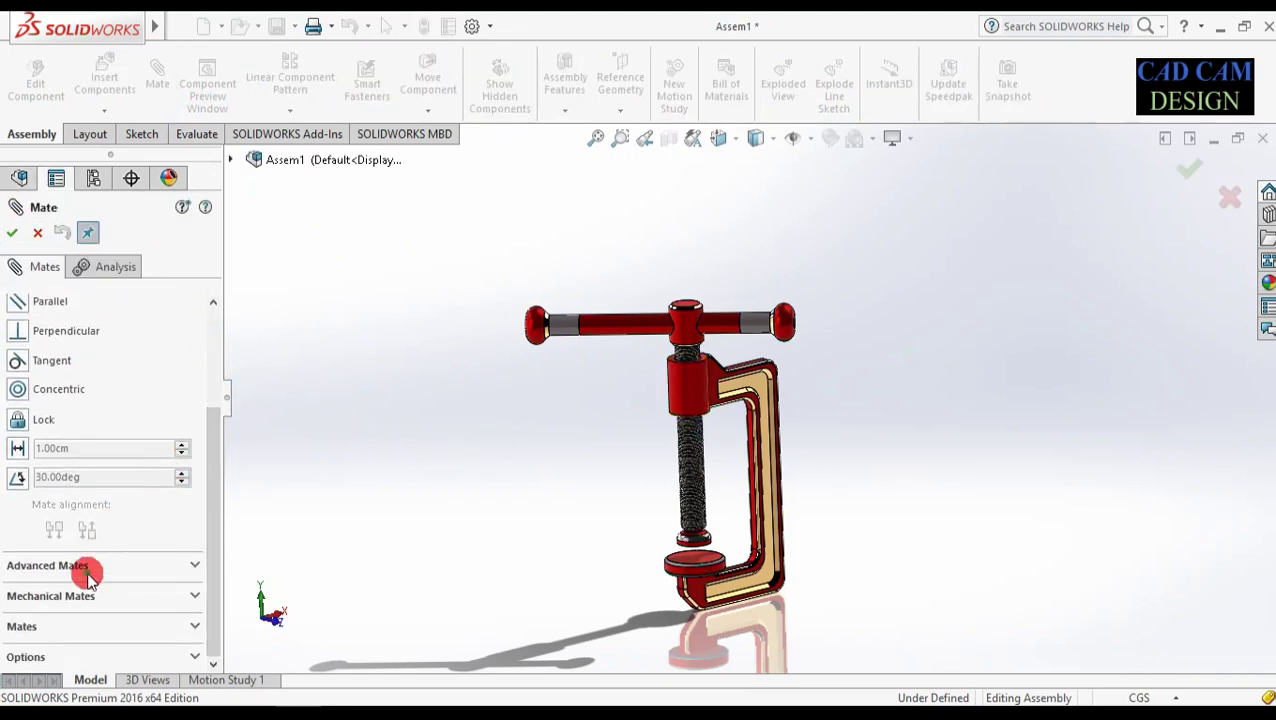
click(195, 567)
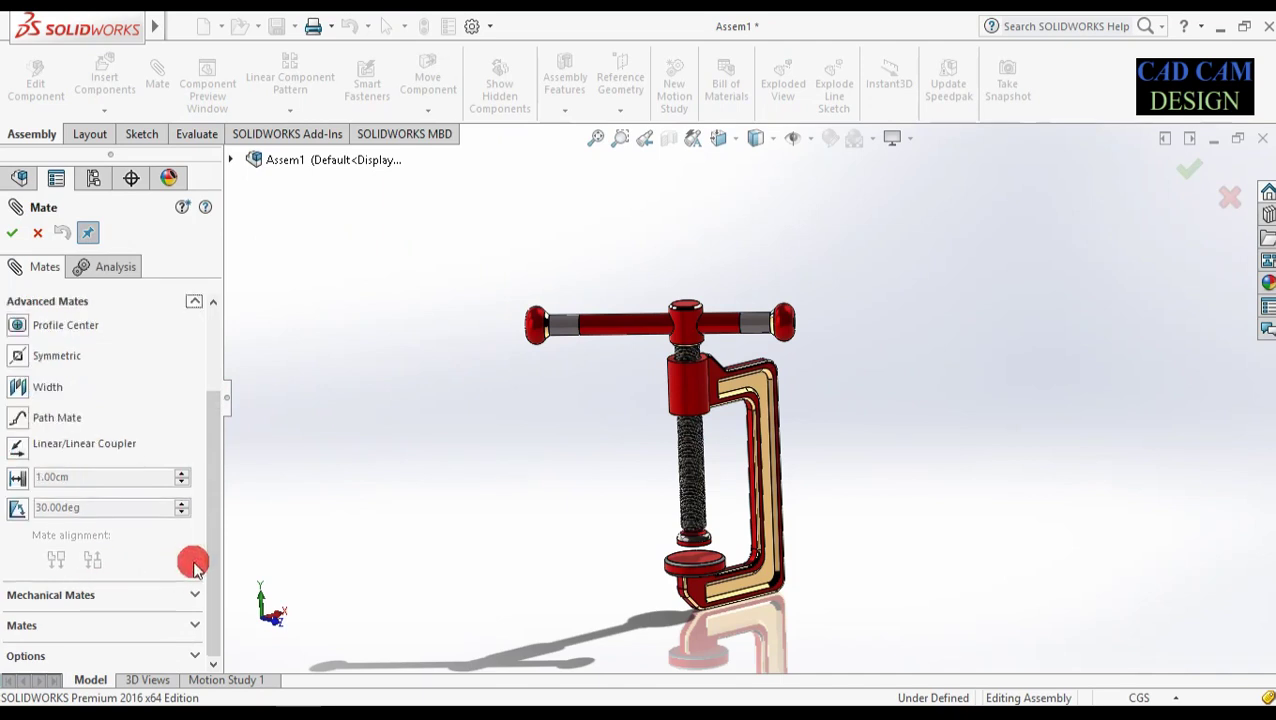
click(18, 479)
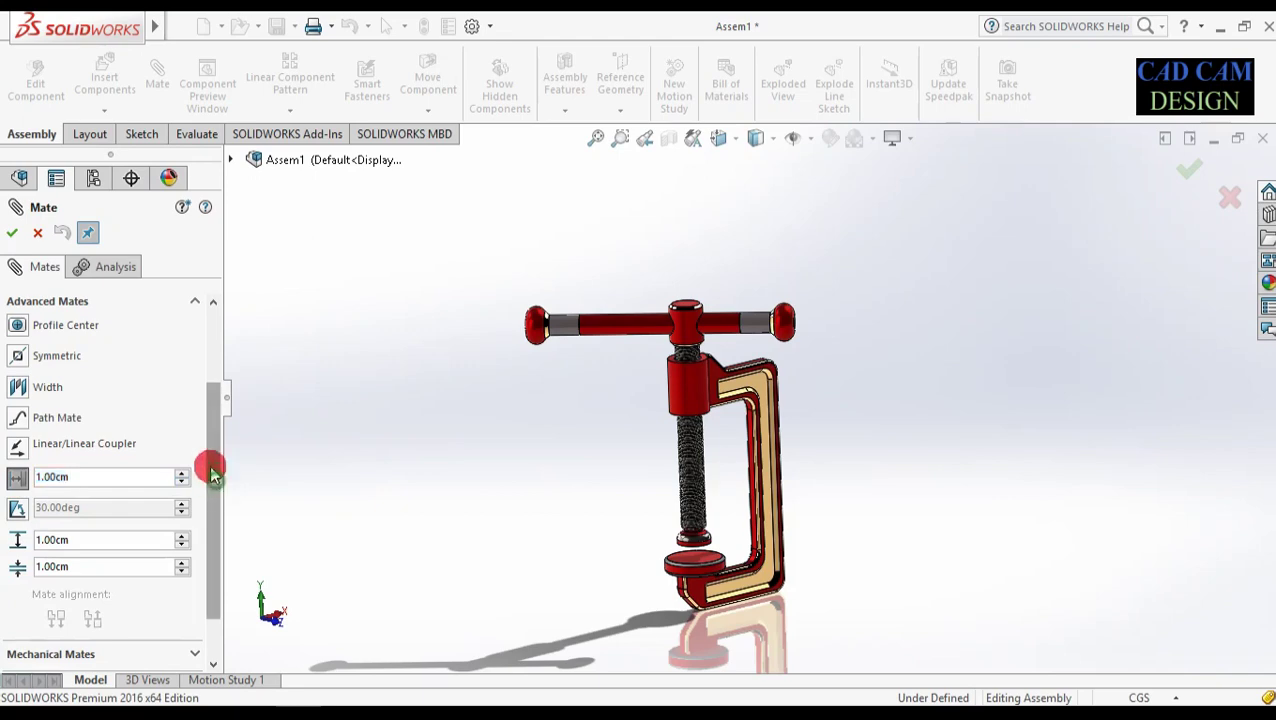
drag(212, 479, 220, 355)
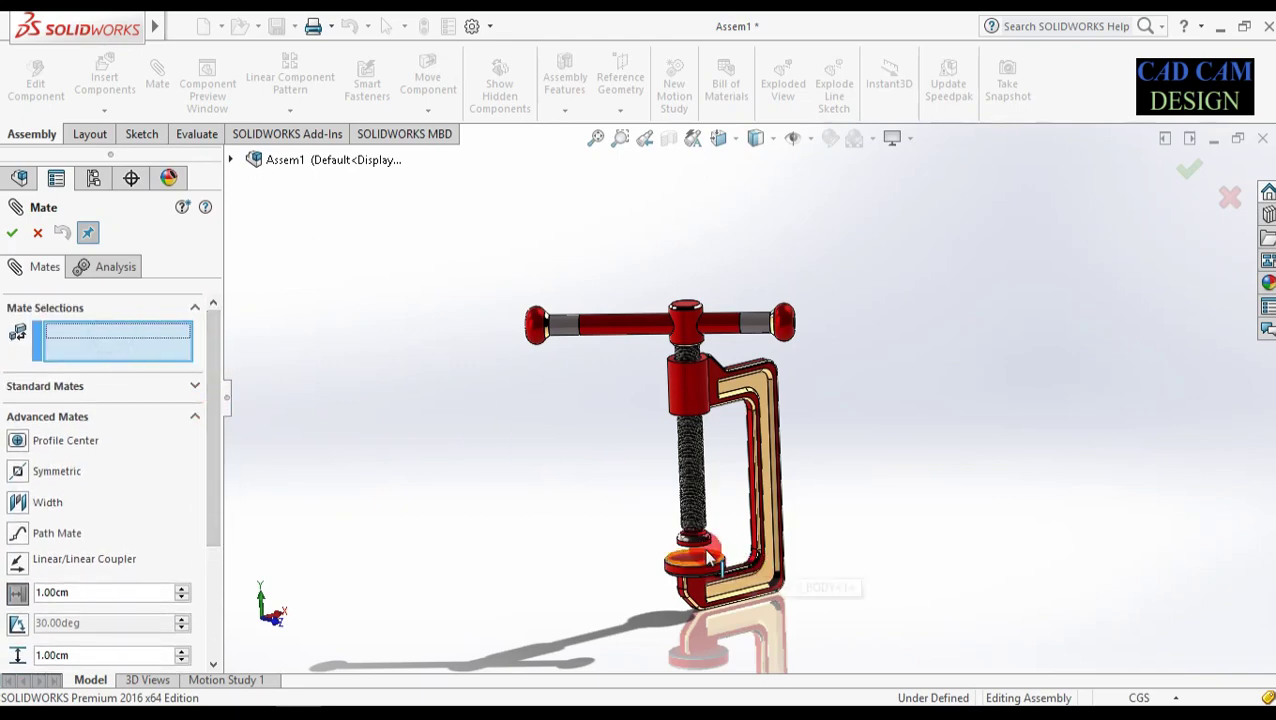
scroll(707, 553, down, 5)
click(730, 354)
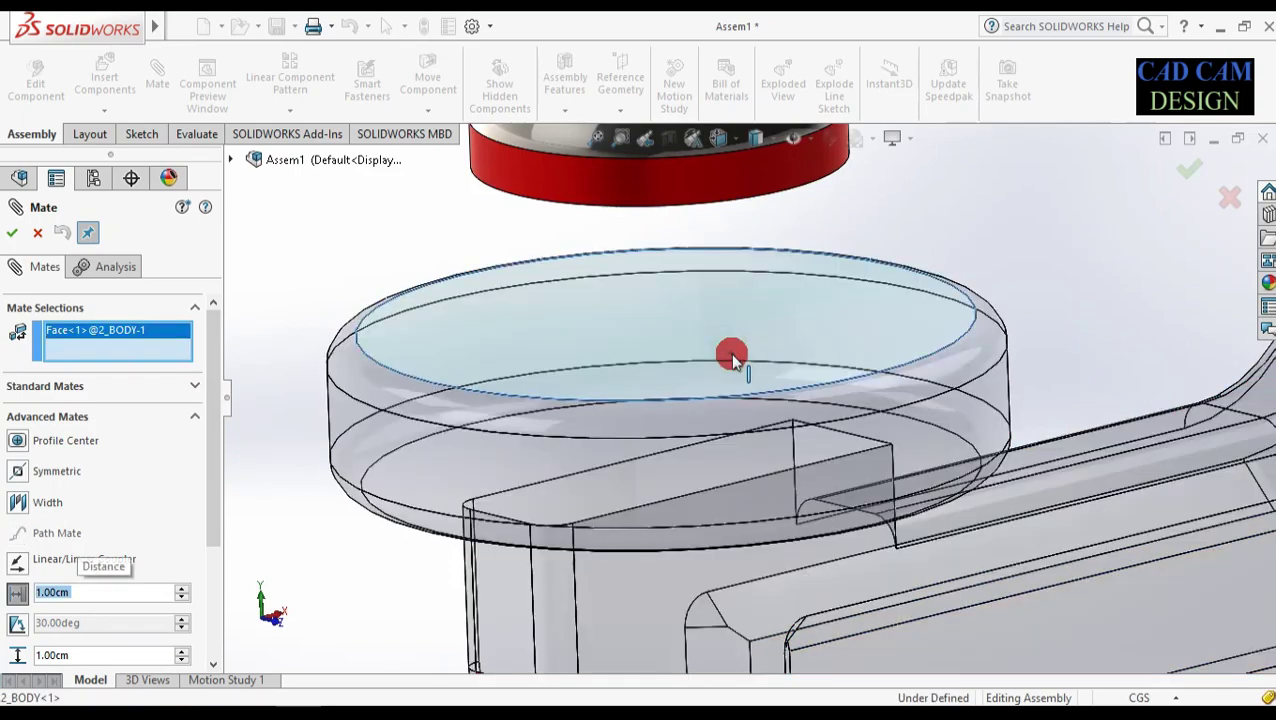
scroll(731, 358, up, 3)
middle_drag(721, 333, 720, 245)
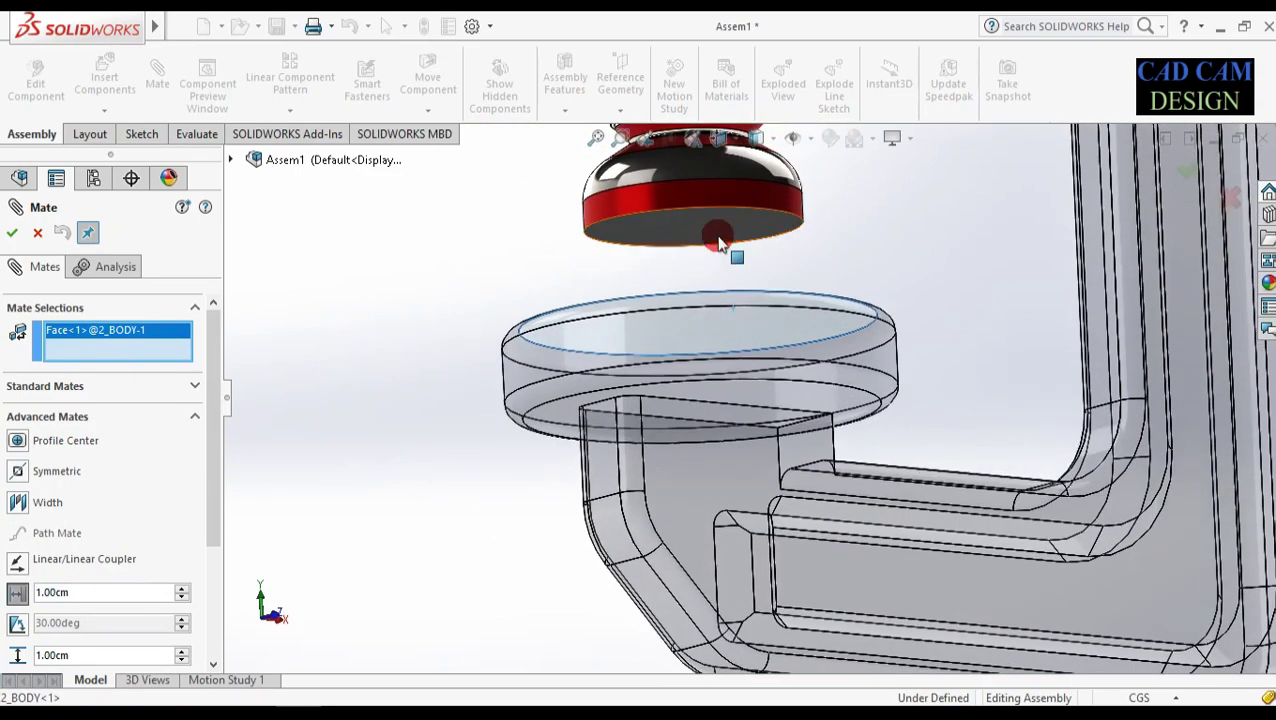
click(592, 307)
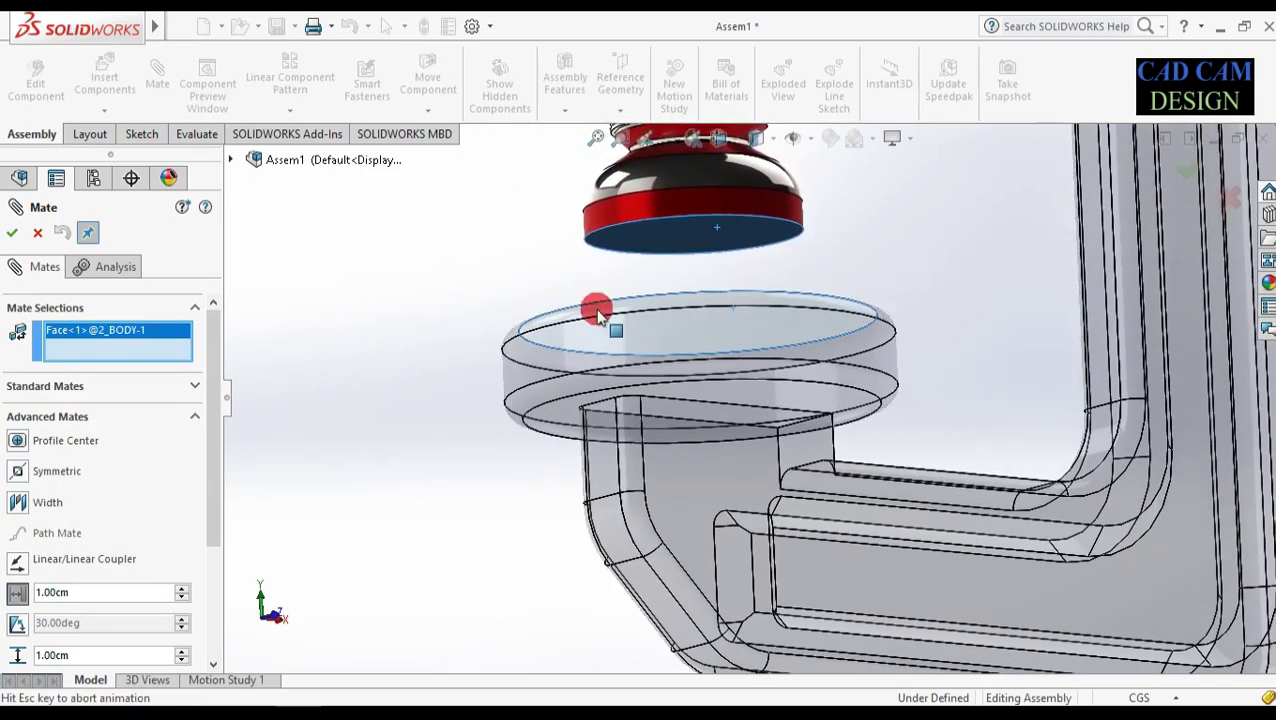
- Preview 2 cm and 3 cm gaps for the limit distance mate, and set the distance to 9 cm
scroll(598, 312, up, 6)
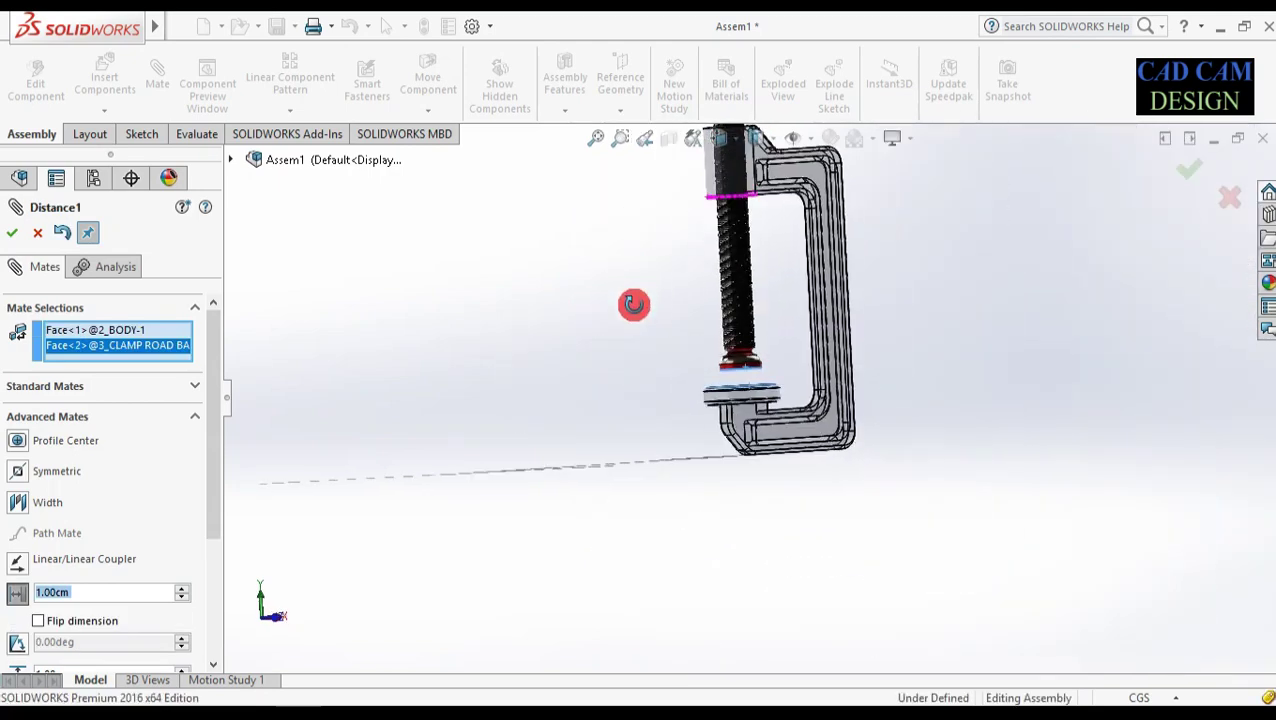
scroll(650, 293, up, 1)
middle_drag(769, 236, 775, 279)
scroll(775, 279, down, 4)
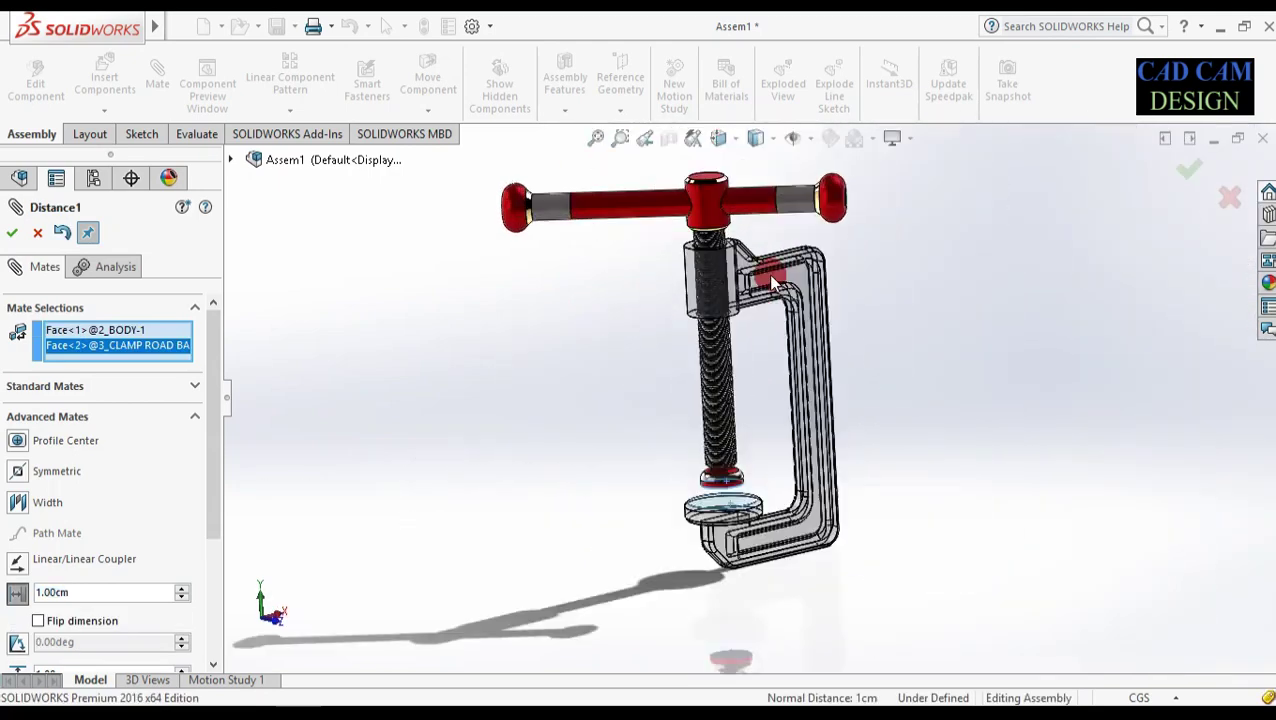
scroll(763, 288, down, 2)
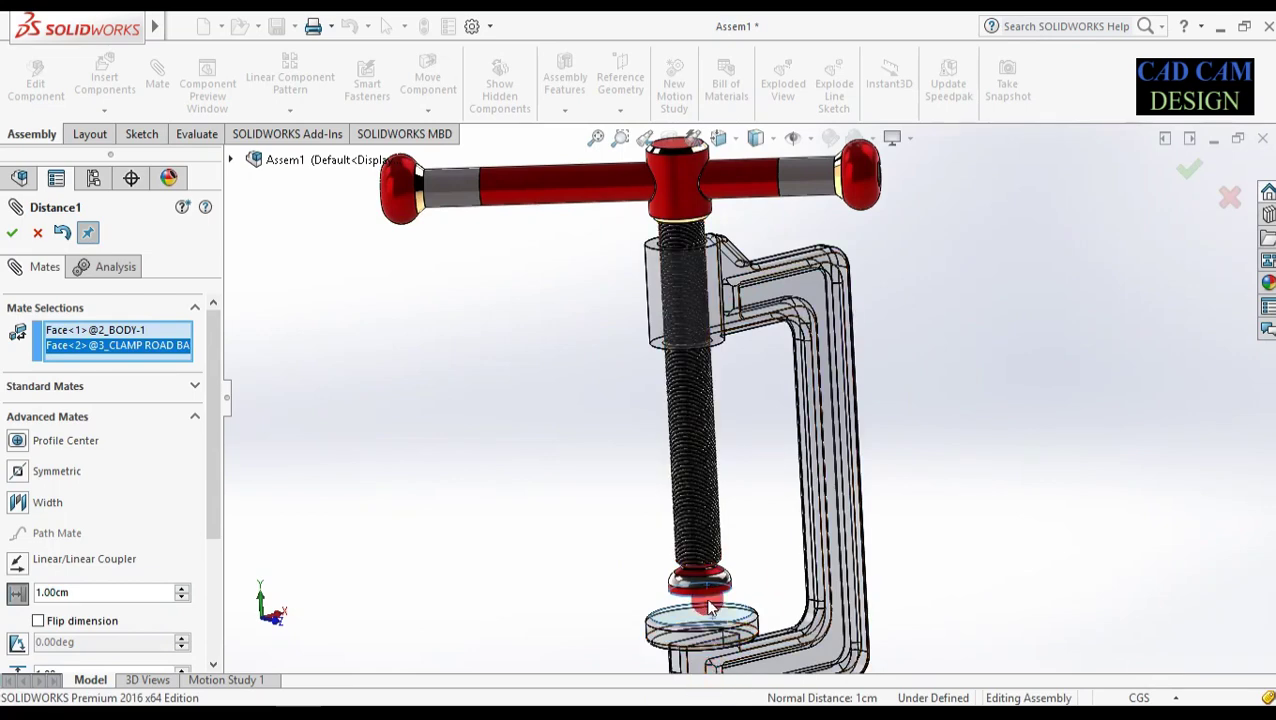
scroll(705, 600, up, 3)
scroll(692, 142, down, 1)
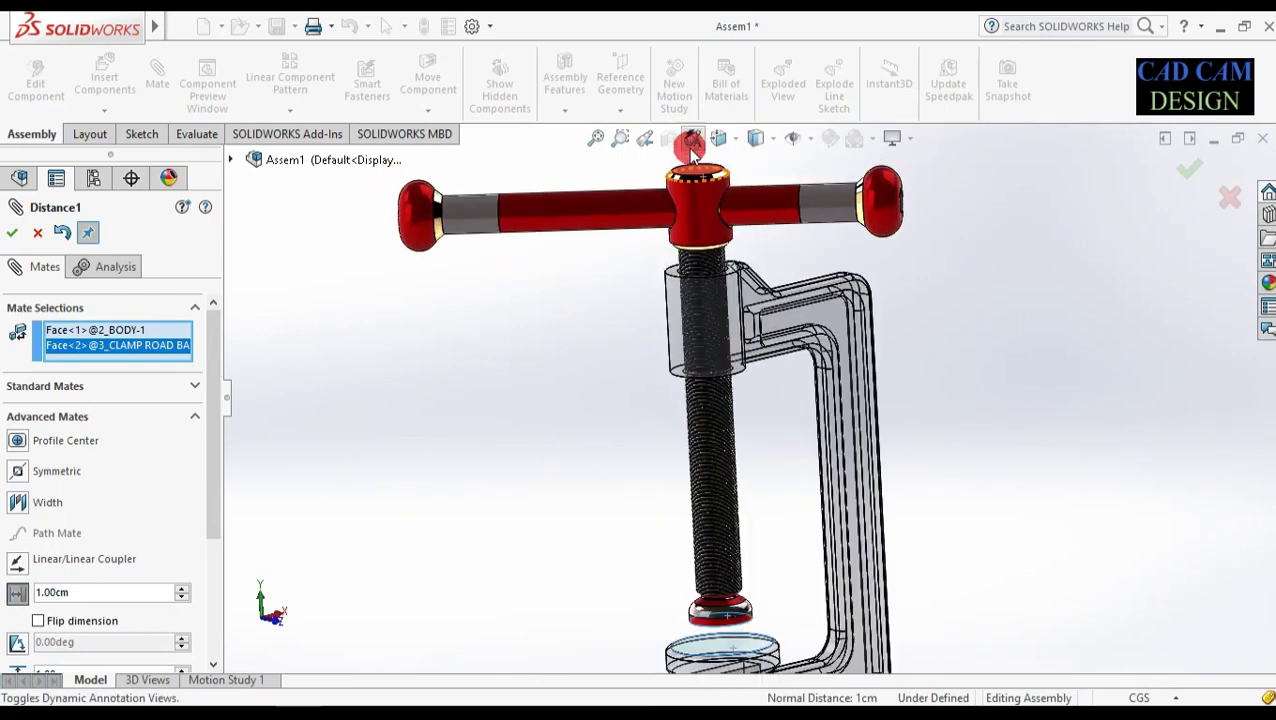
scroll(694, 238, up, 1)
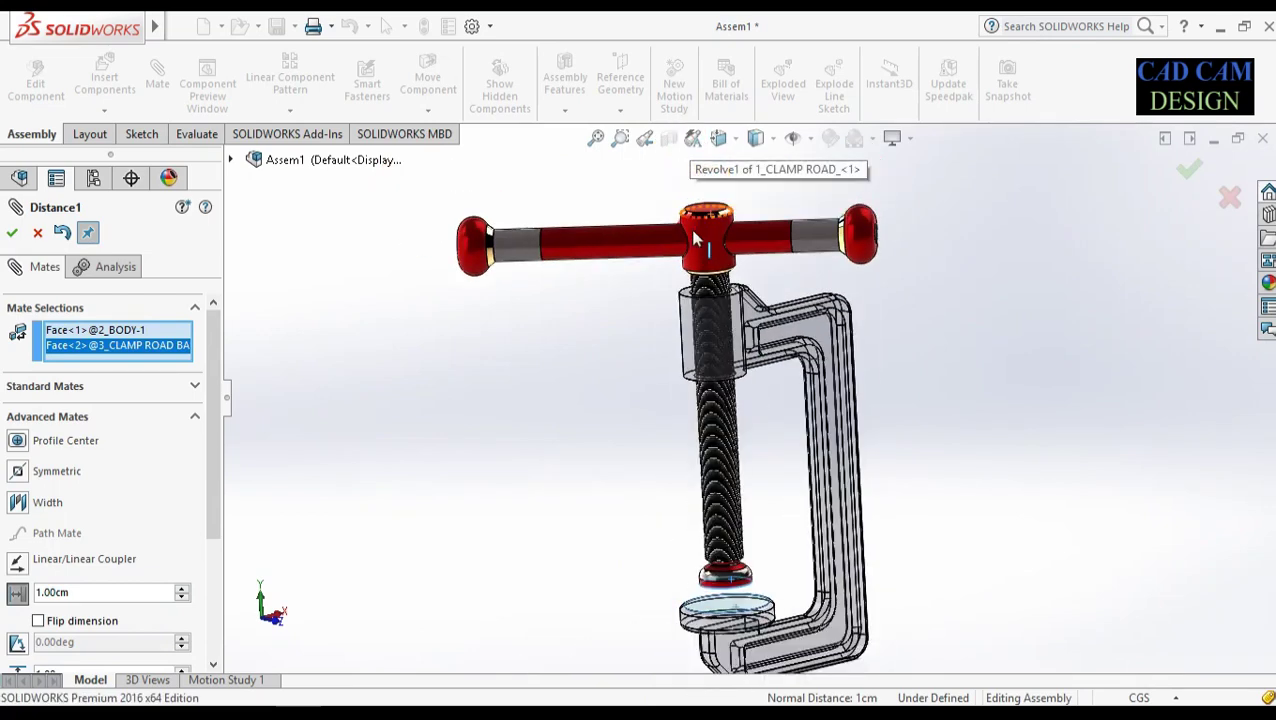
click(134, 592)
text(2)
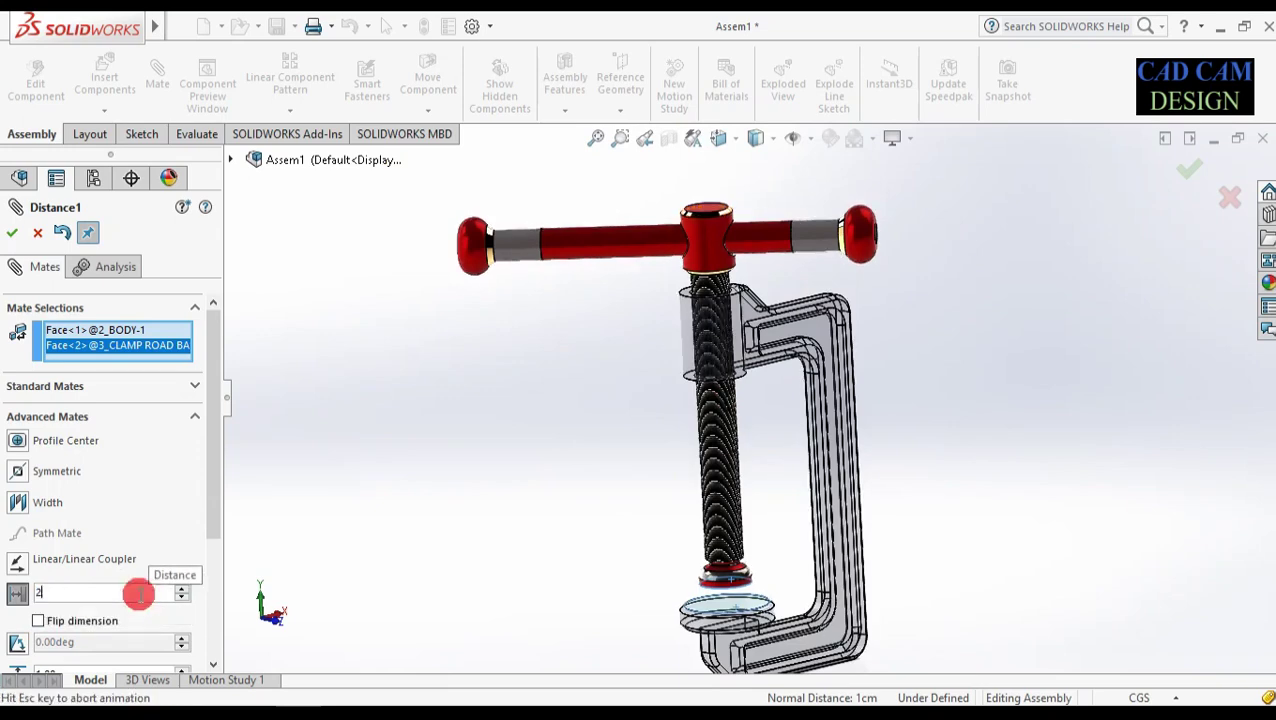
key(Return)
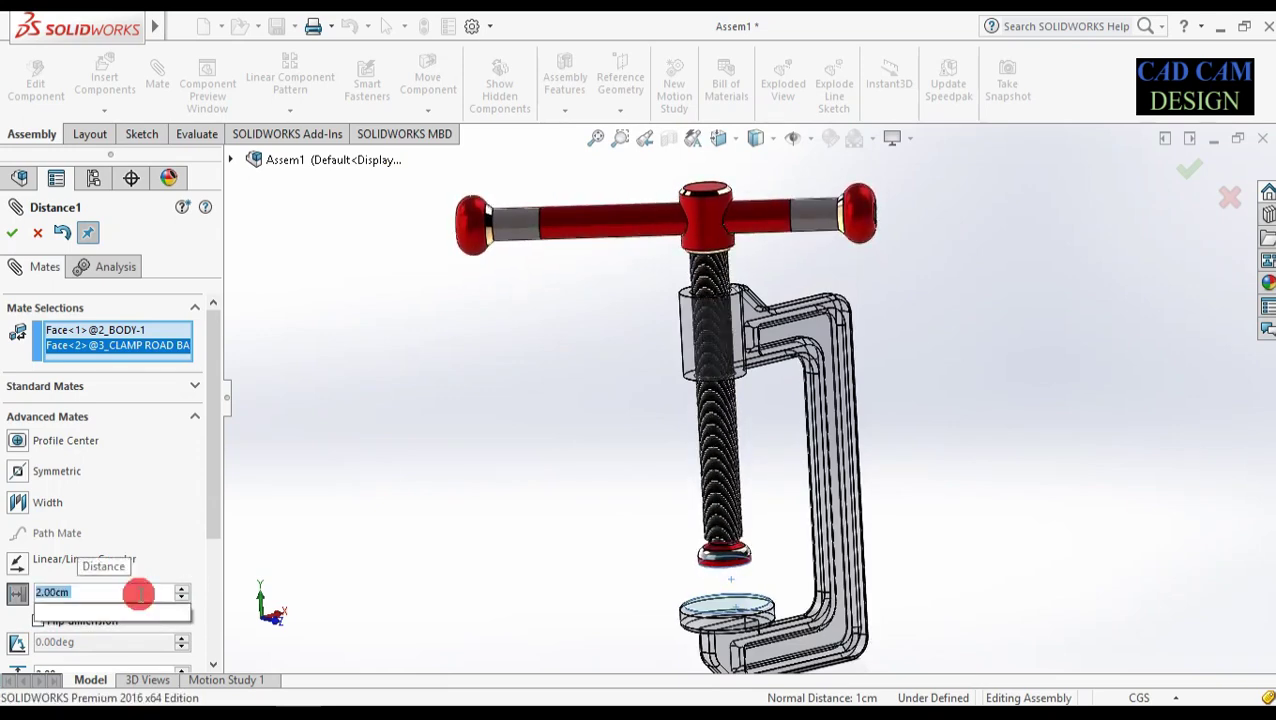
text(3)
key(Return)
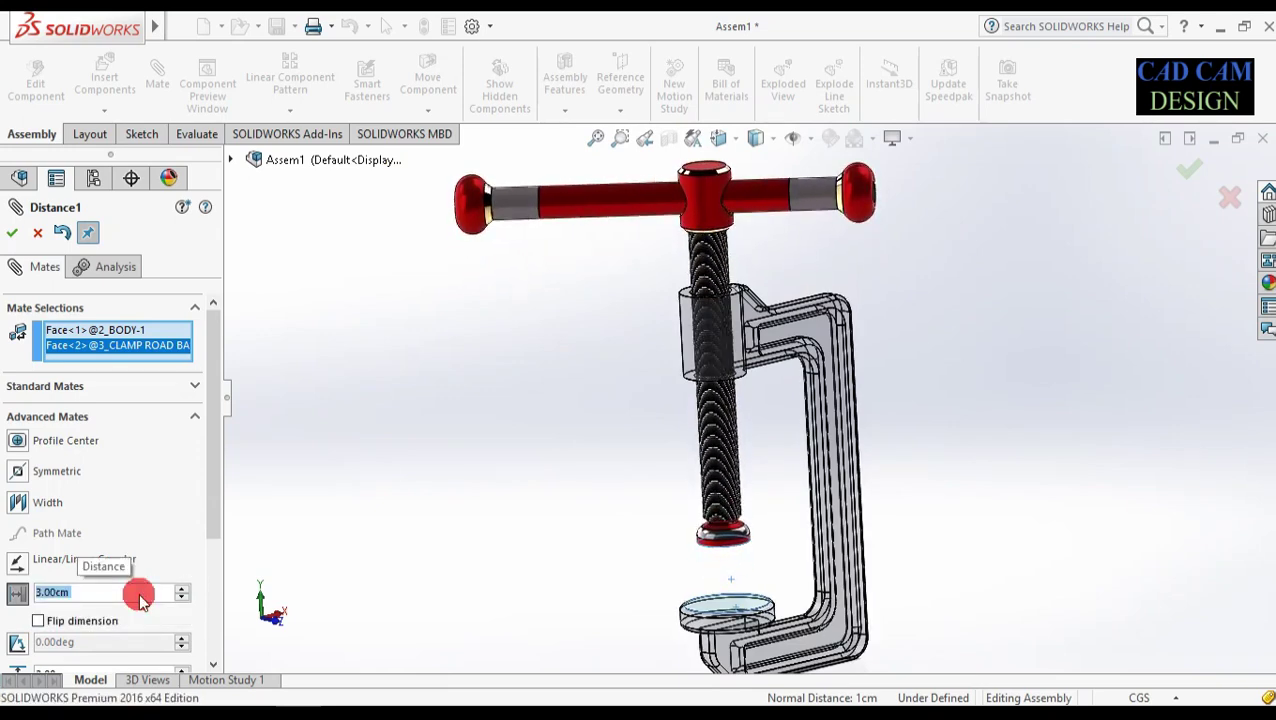
text(9)
key(Return)
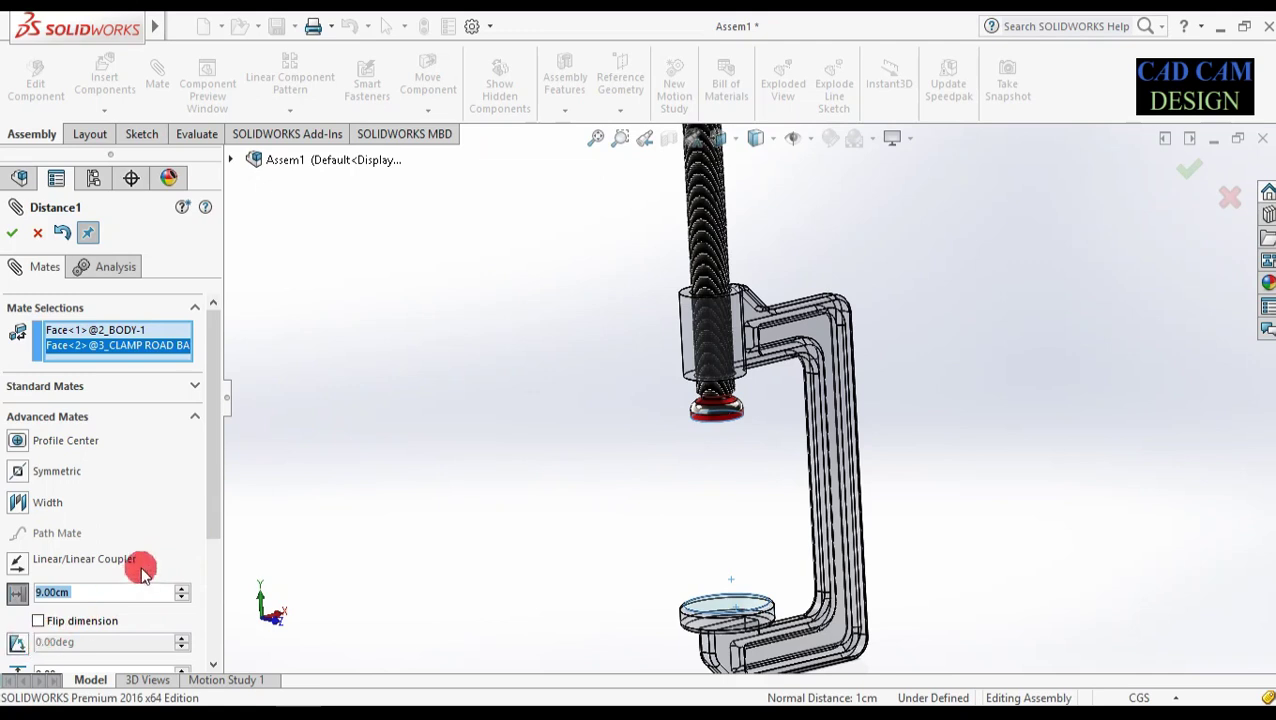
- Set the distance mate's maximum to 9 cm and minimum to 0 cm, and finish mating
drag(213, 483, 220, 560)
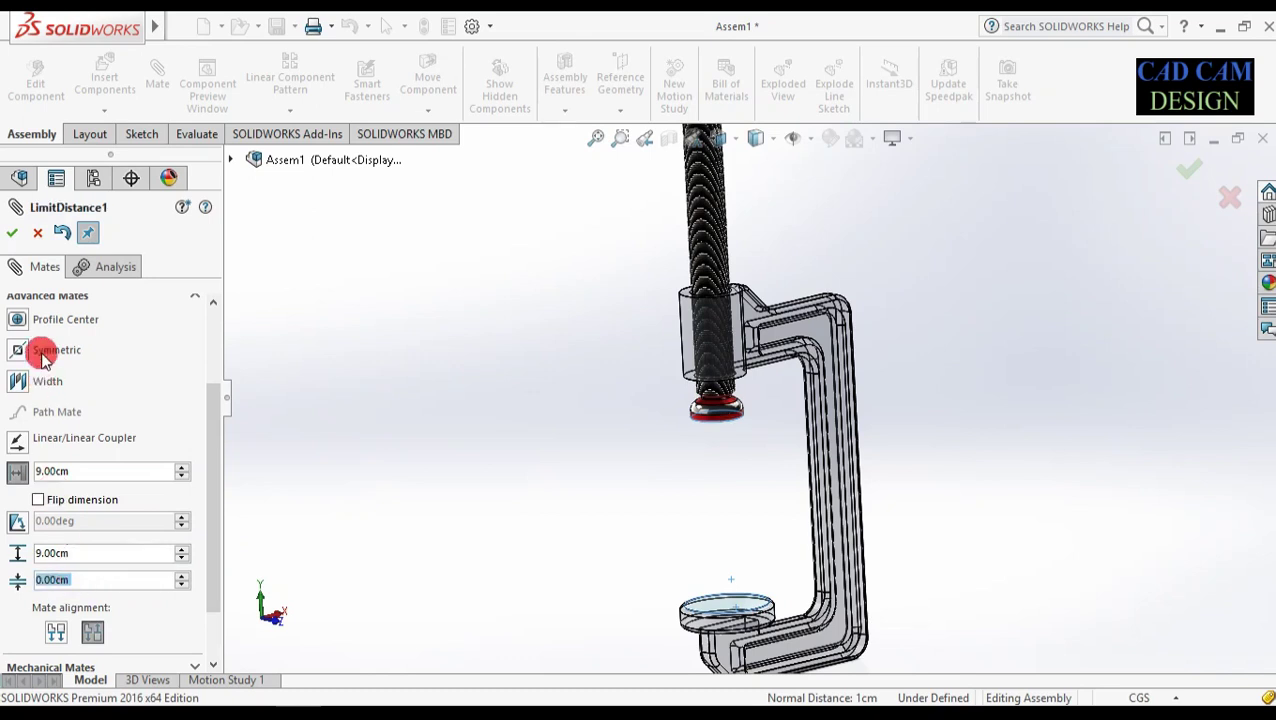
click(17, 235)
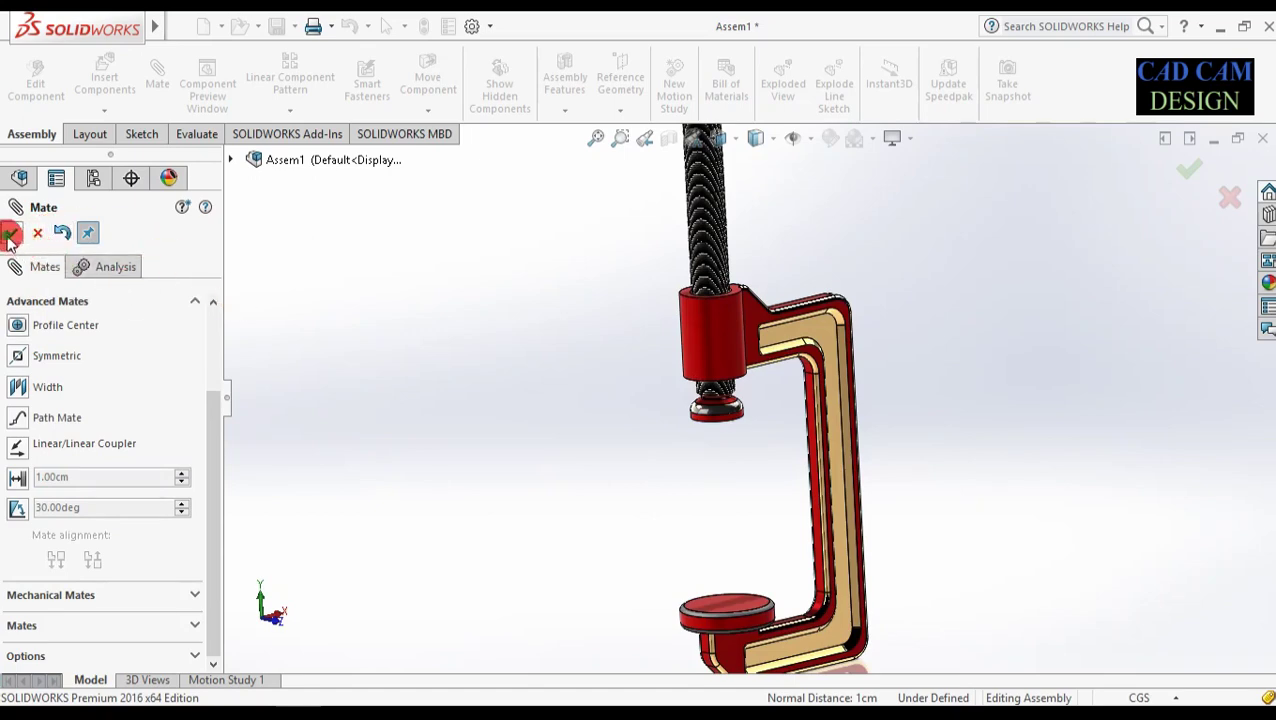
key(Escape)
- Test the lower travel limit by lowering the handle assembly until the rod base meets the body's pad, and inspect the contact
scroll(550, 415, up, 3)
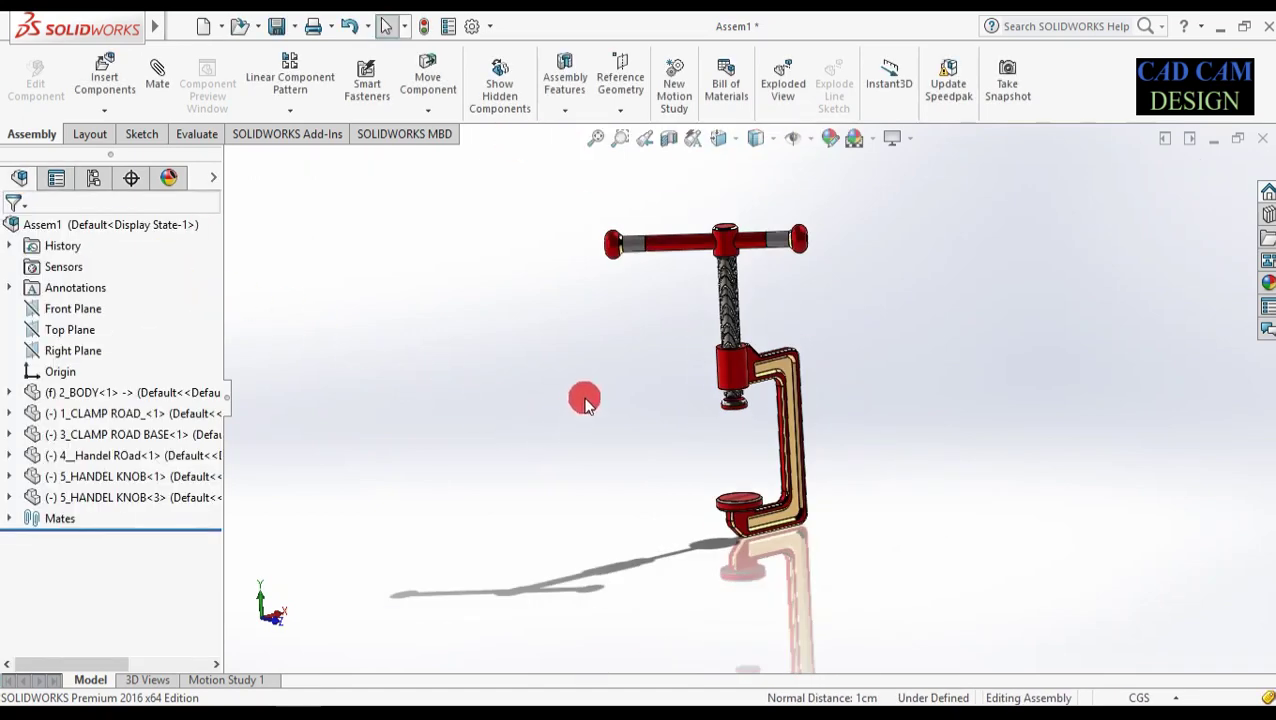
scroll(655, 248, down, 2)
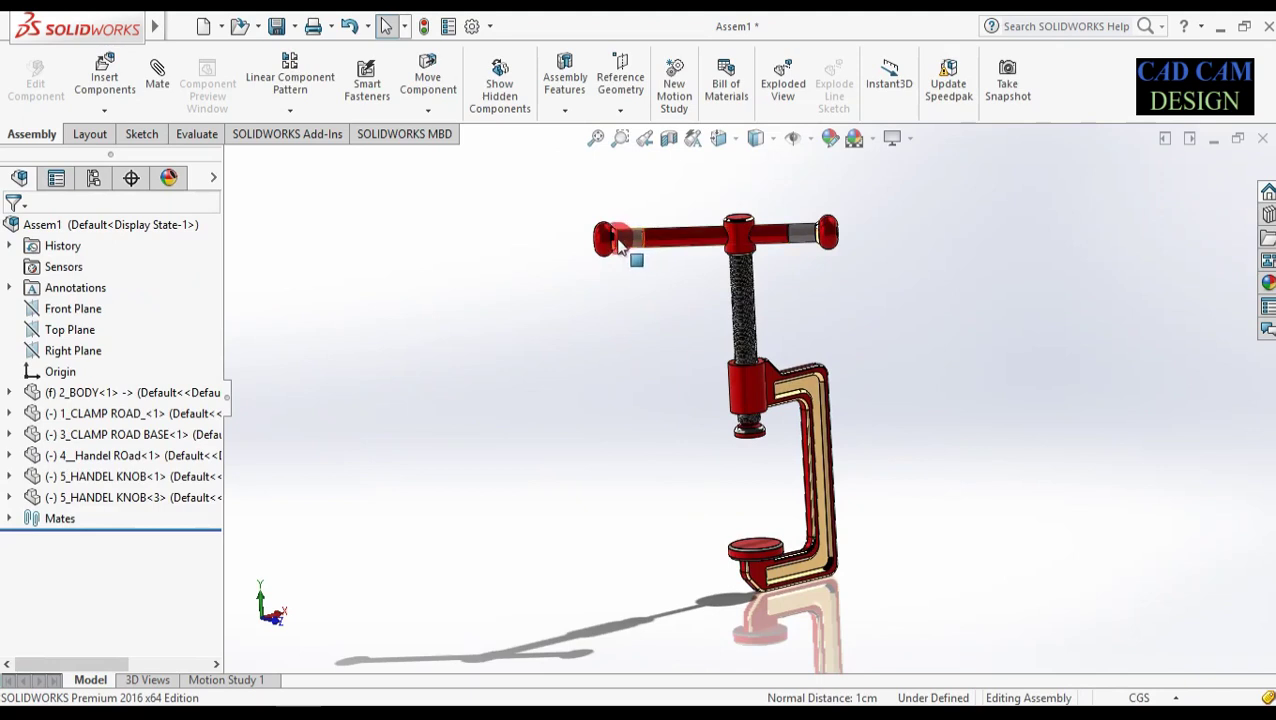
drag(605, 245, 657, 265)
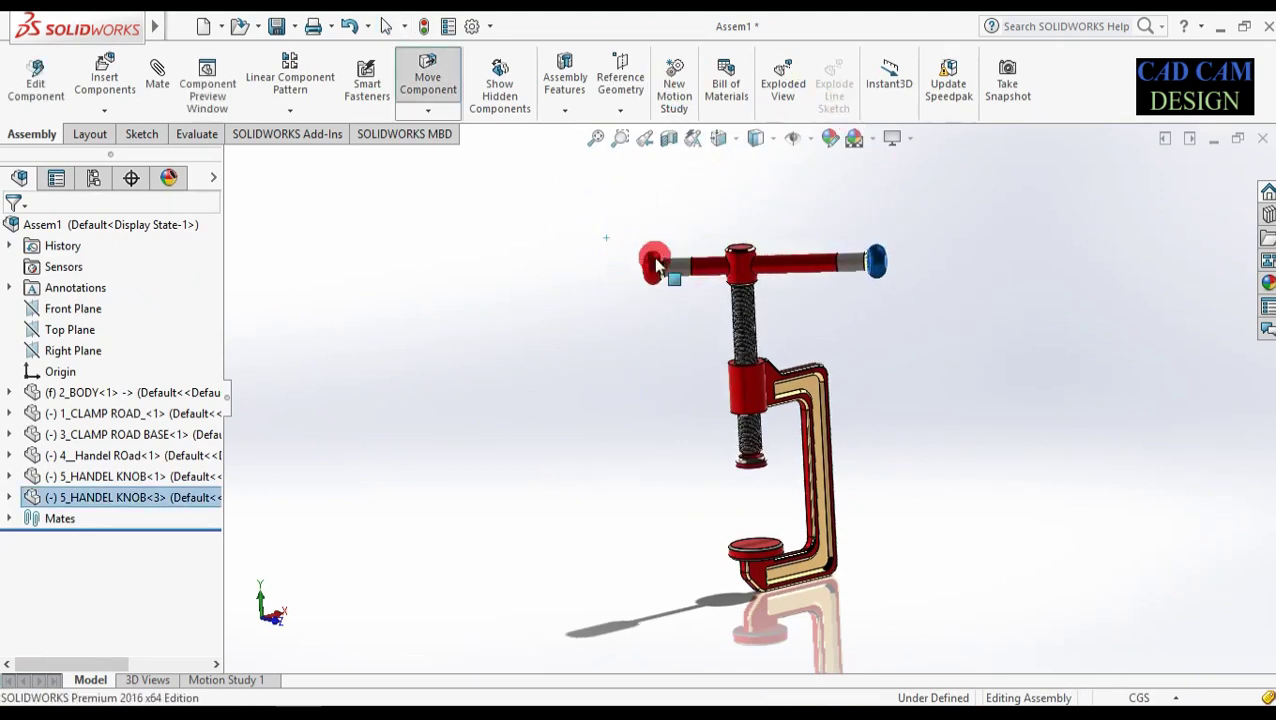
drag(943, 289, 975, 217)
scroll(782, 560, down, 8)
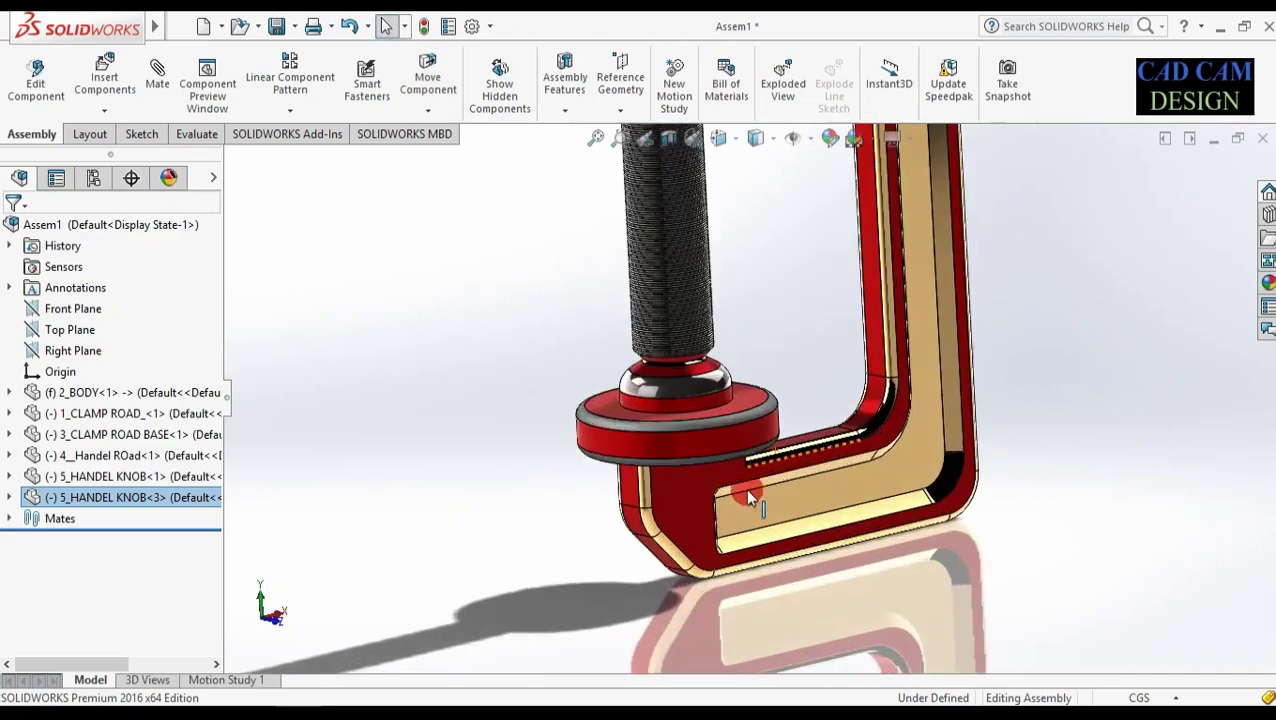
scroll(605, 490, up, 8)
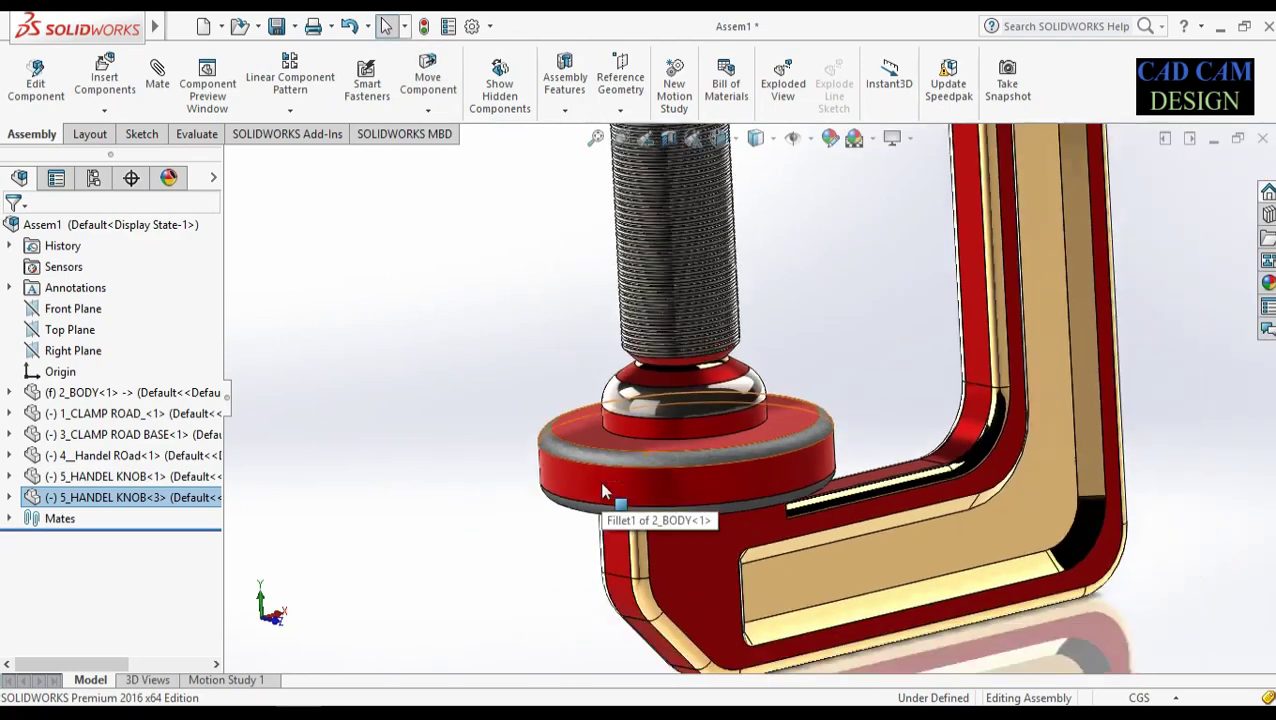
scroll(808, 168, up, 2)
scroll(806, 172, down, 3)
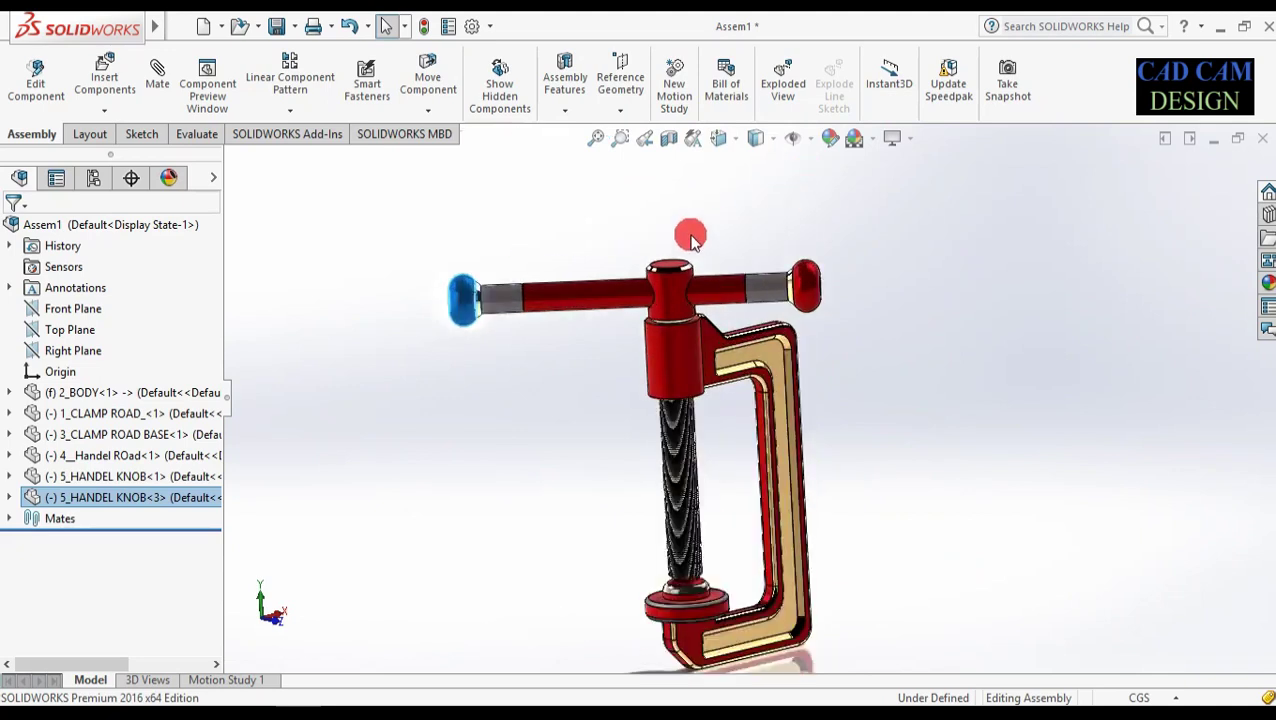
- Raise the threaded rod off the pad and turn its handle to test the travel between the limits
mouse_move(460, 305)
mouse_down()
mouse_move(490, 228)
mouse_move(480, 322)
mouse_move(465, 222)
mouse_move(475, 300)
mouse_move(461, 236)
mouse_move(595, 452)
mouse_move(832, 484)
mouse_move(490, 376)
mouse_move(866, 196)
mouse_move(818, 330)
mouse_move(508, 276)
mouse_up()
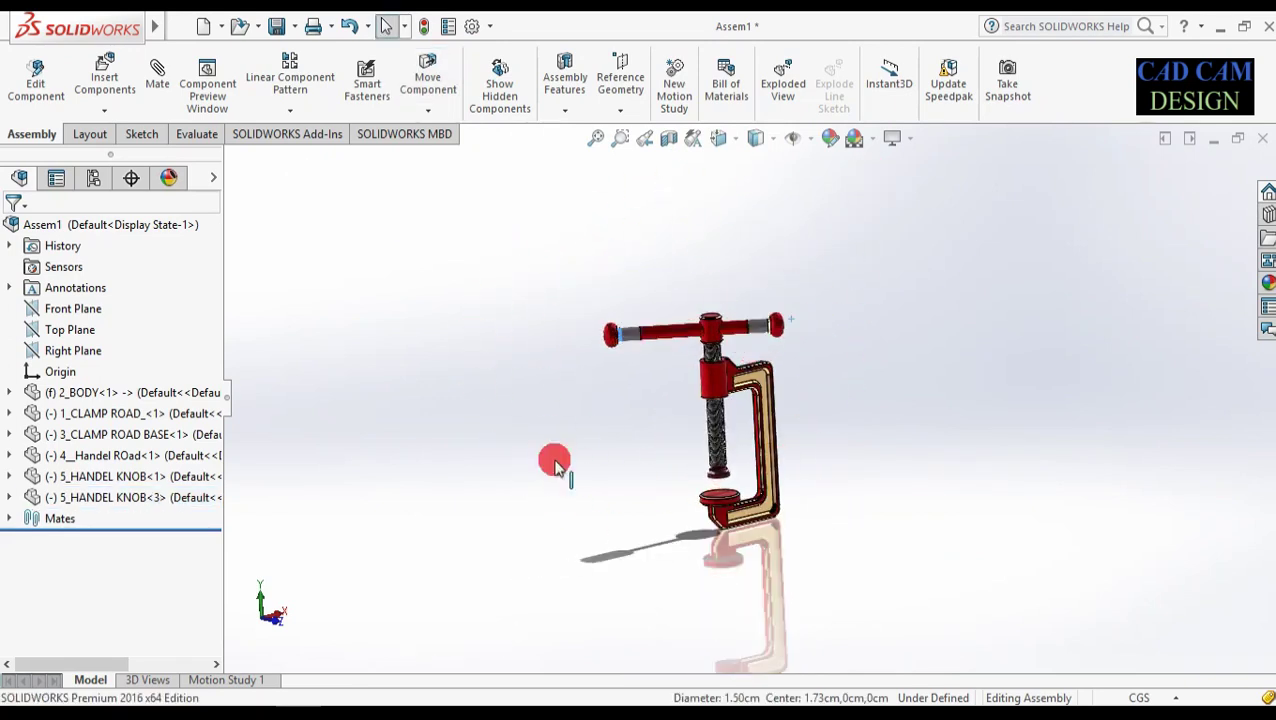
drag(645, 503, 902, 450)
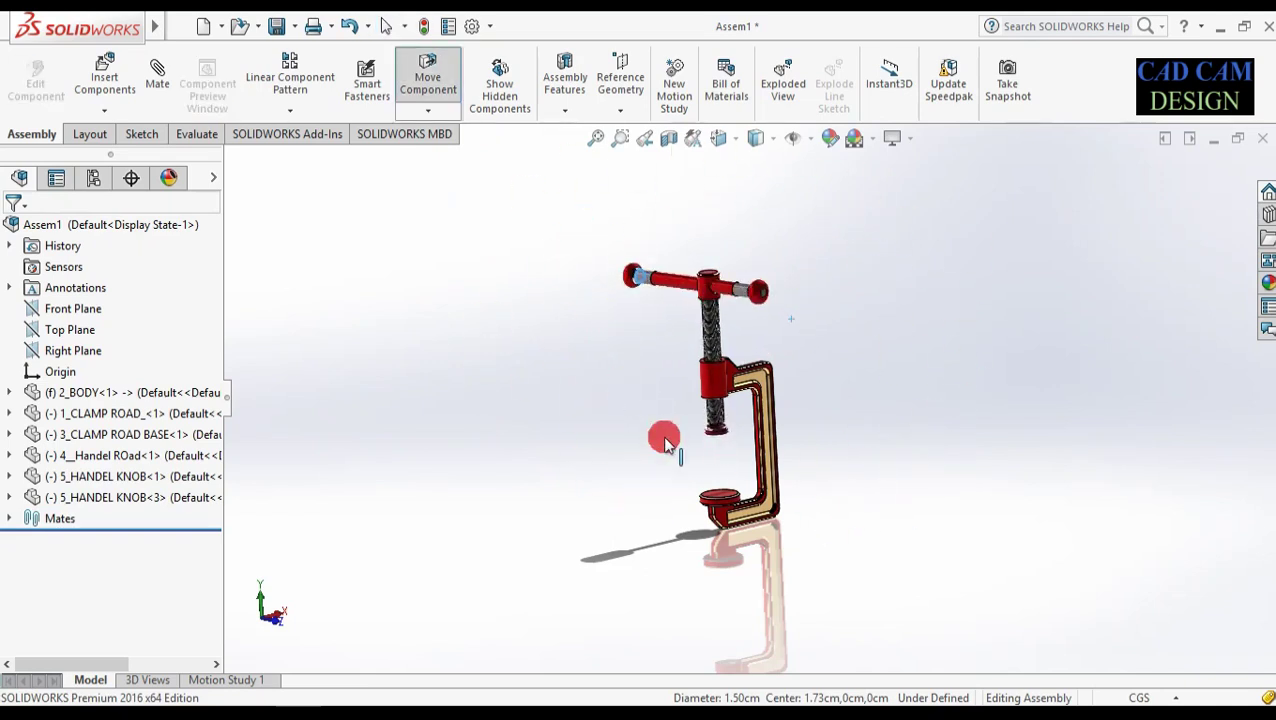
key(Escape)
drag(621, 265, 806, 427)
click(550, 410)
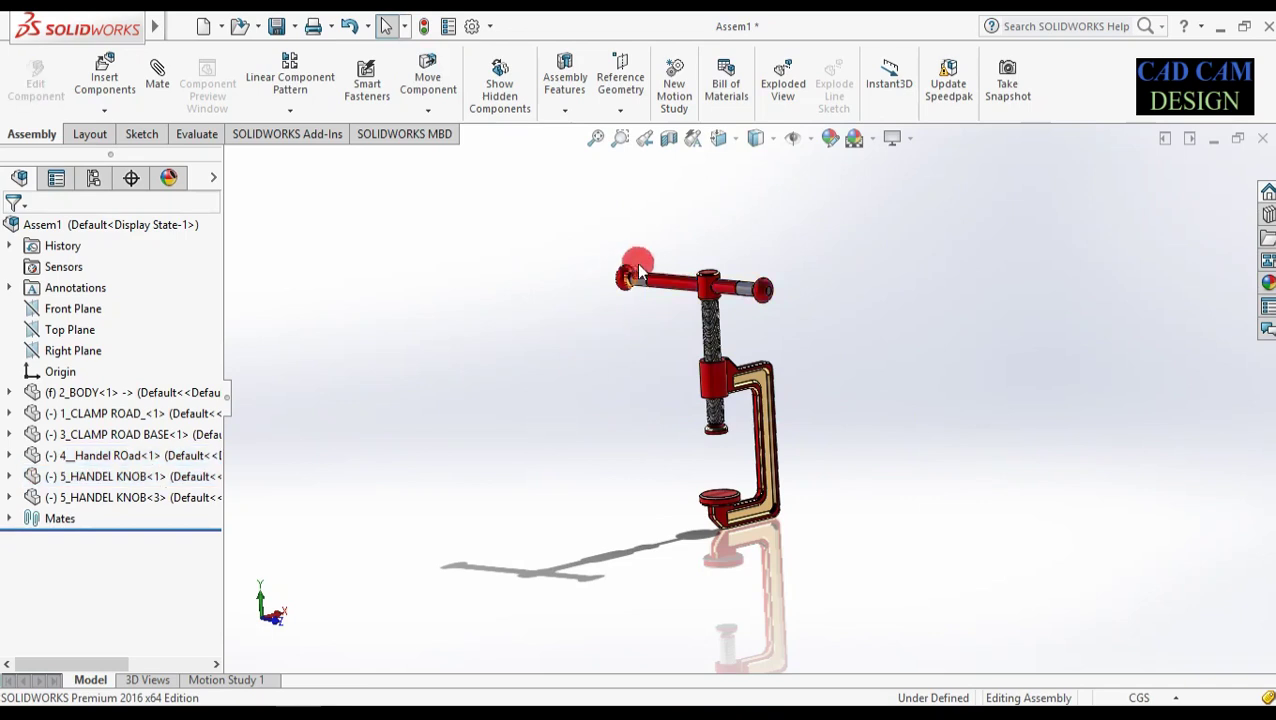
drag(630, 375, 576, 314)
drag(610, 355, 740, 340)
key(Escape)
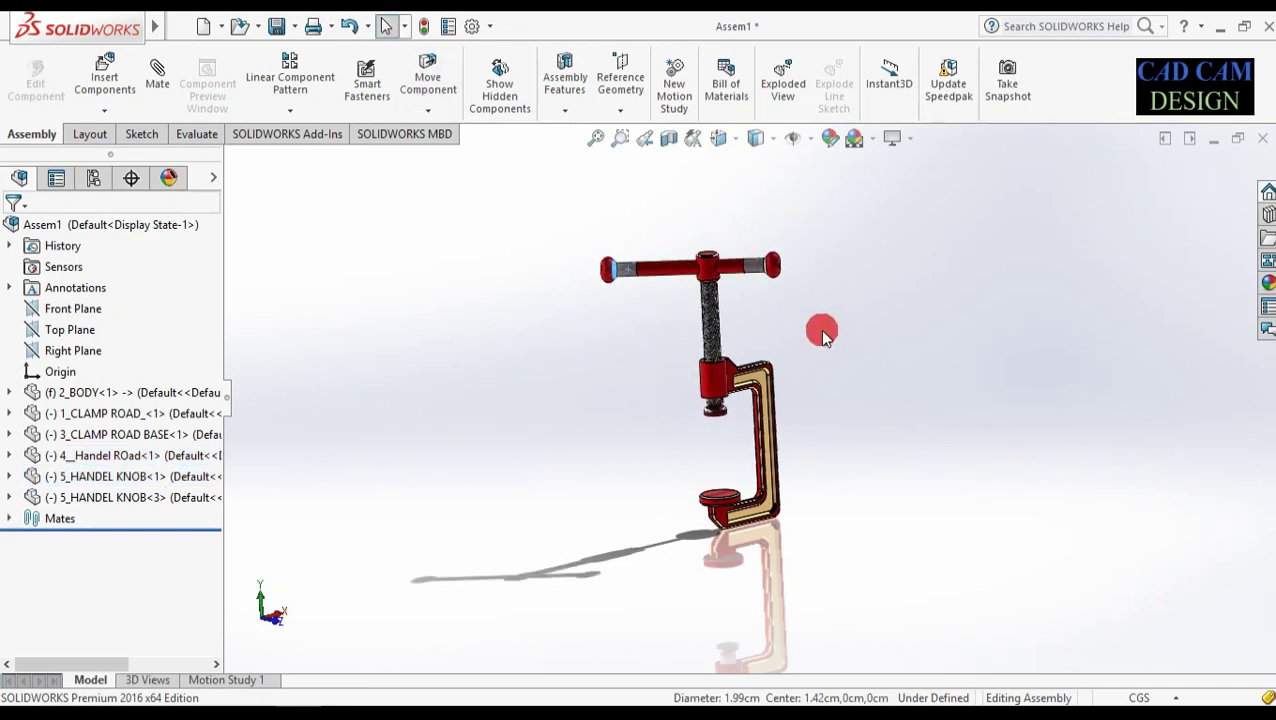
- Swing the handle around again and leave the threaded rod partway down, with its base above the pad
scroll(823, 333, down, 2)
click(504, 252)
scroll(586, 323, up, 1)
middle_drag(587, 330, 715, 636)
drag(602, 214, 978, 155)
drag(702, 172, 585, 224)
drag(580, 340, 1011, 470)
scroll(974, 510, down, 1)
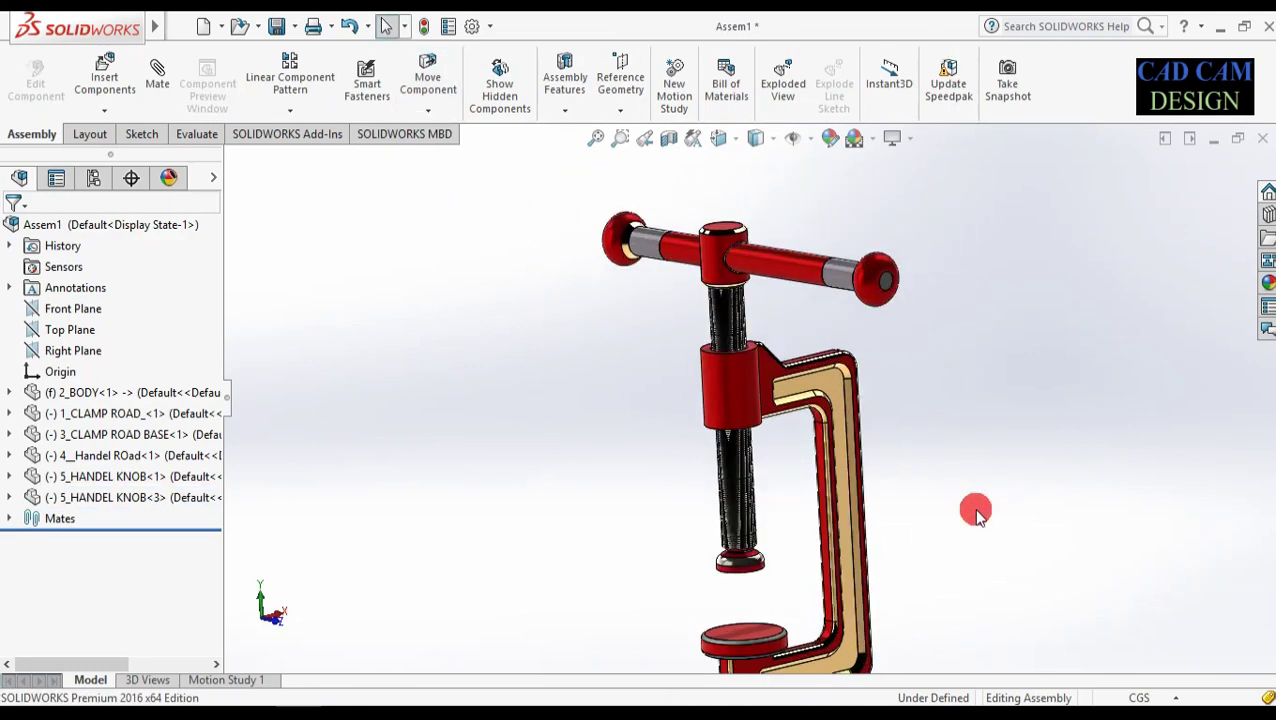
- Examine the finished C-clamp assembly from several angles, including a close-up of the rod's thread below the body's collar
key(f)
middle_drag(585, 483, 632, 318)
middle_drag(762, 230, 593, 538)
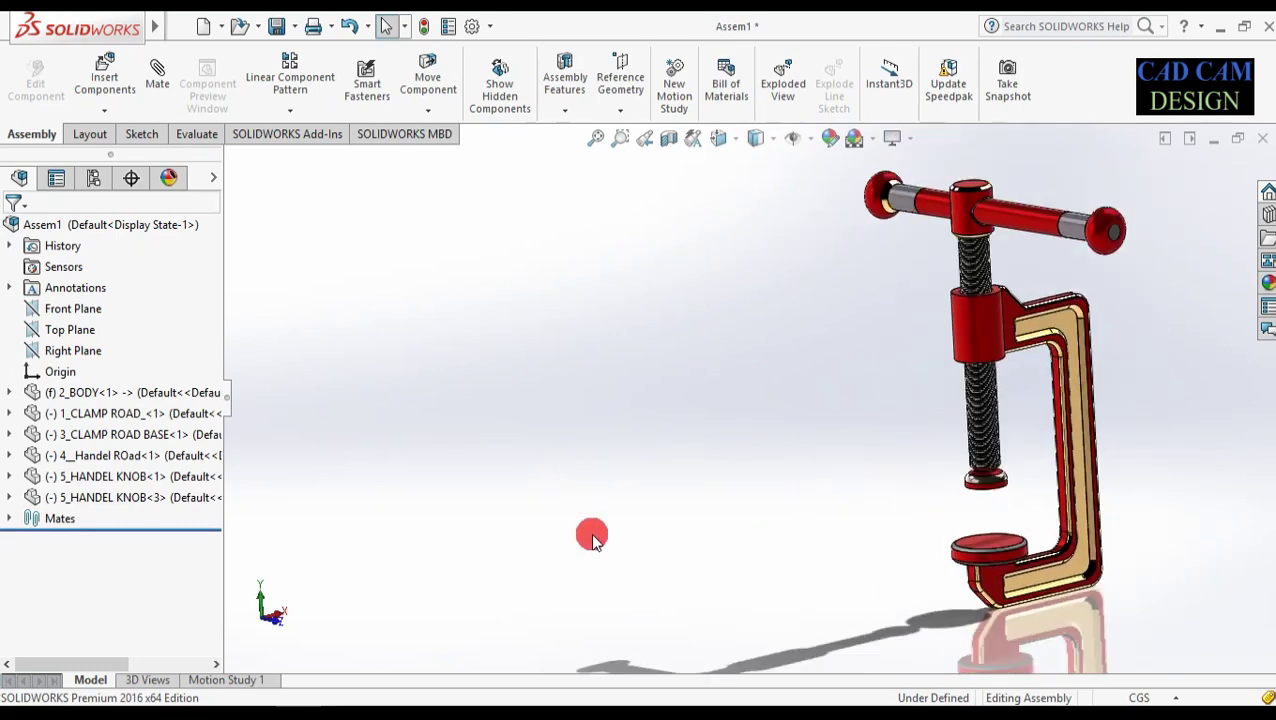
click(446, 78)
middle_drag(1045, 458, 1042, 400)
click(1206, 188)
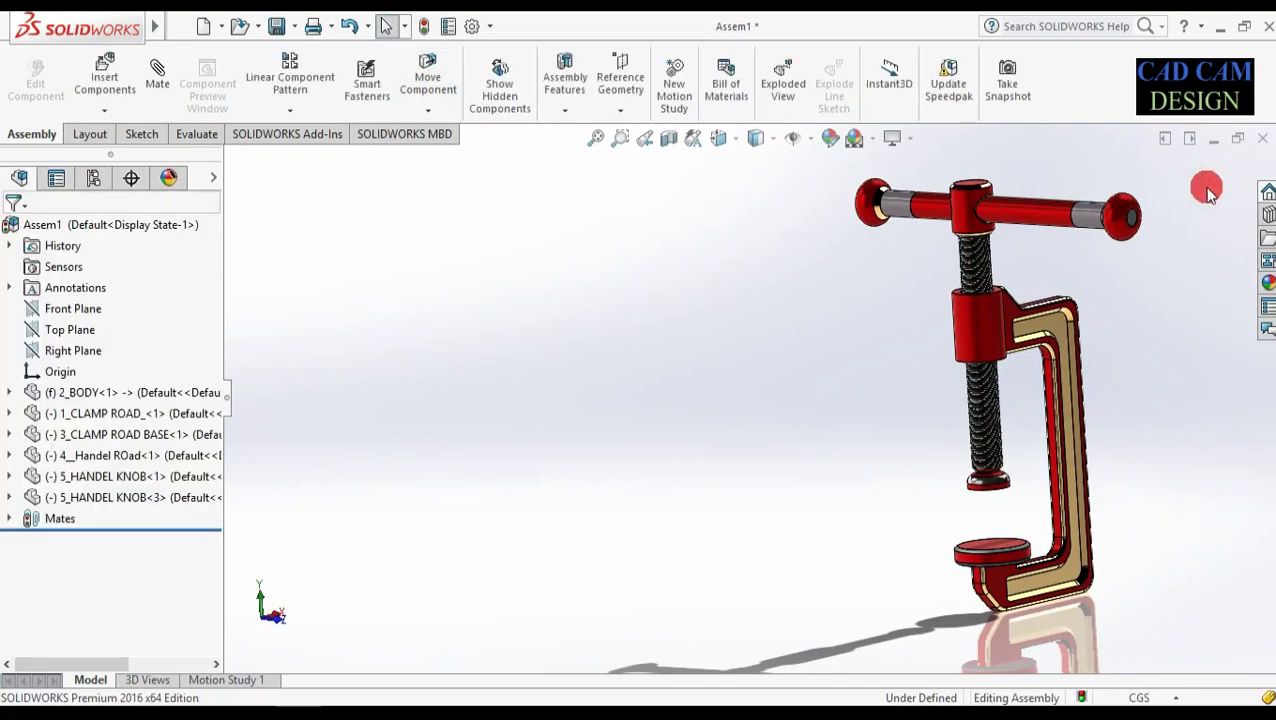
middle_drag(1145, 338, 1003, 397)
scroll(789, 365, down, 10)
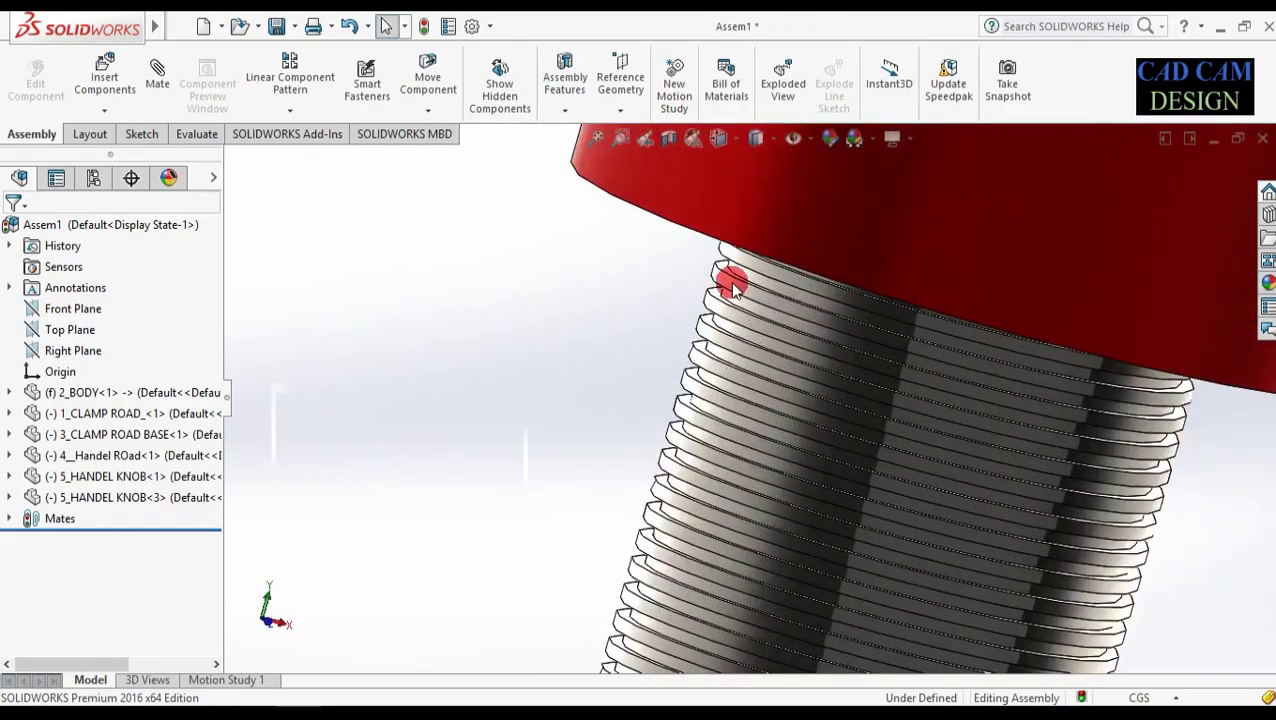
middle_click(733, 270)
scroll(741, 290, down, 3)
scroll(755, 400, up, 10)
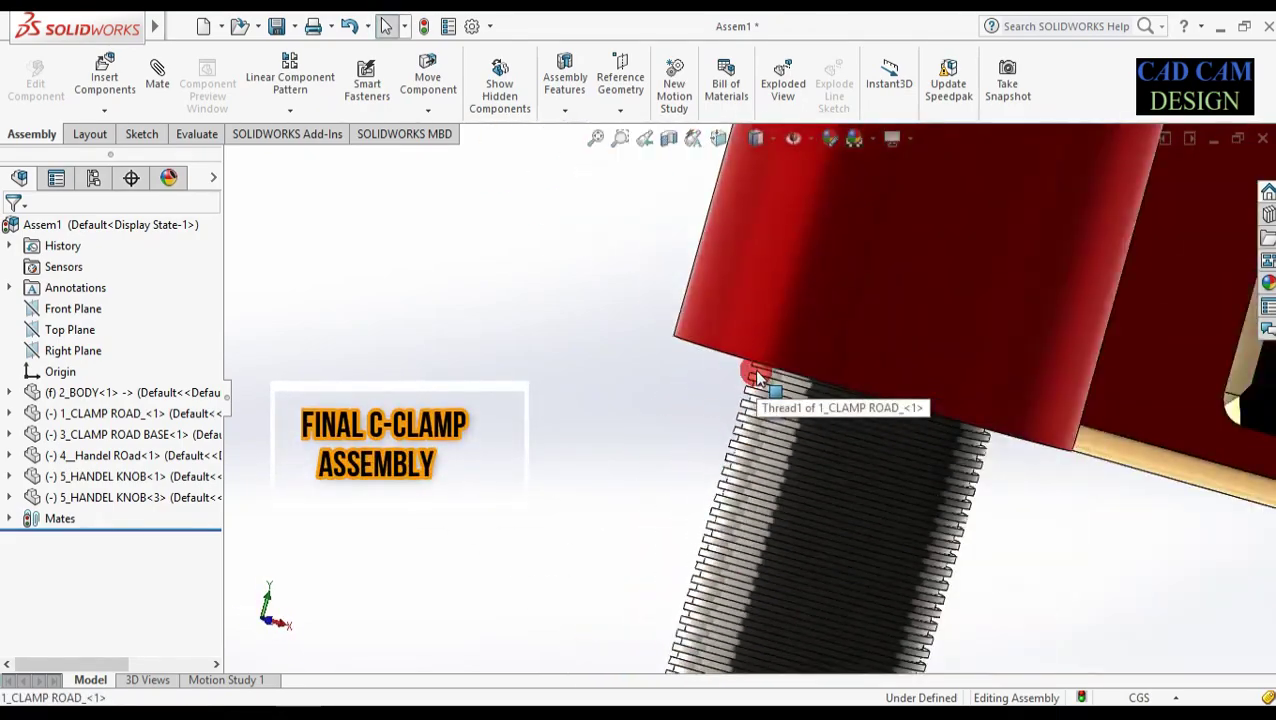
middle_drag(745, 475, 715, 474)
scroll(752, 444, down, 2)
drag(902, 305, 1088, 353)
middle_drag(1088, 353, 1014, 473)
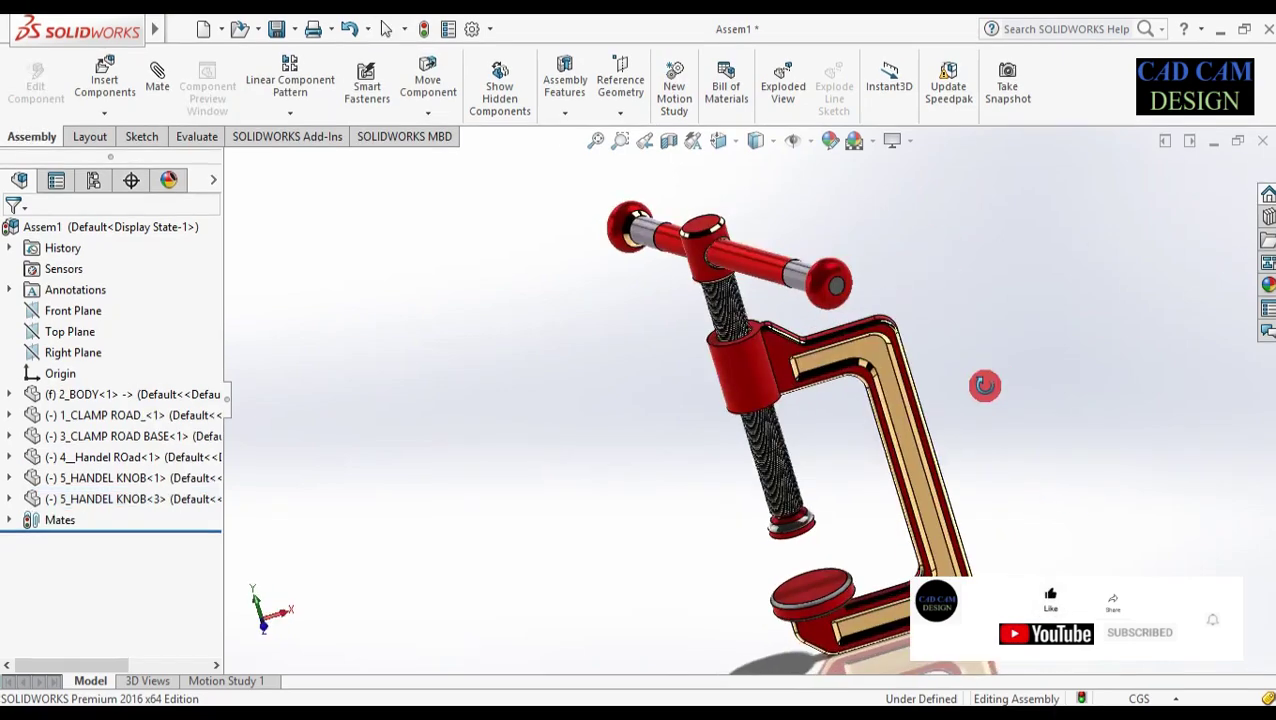
middle_drag(985, 385, 1035, 385)
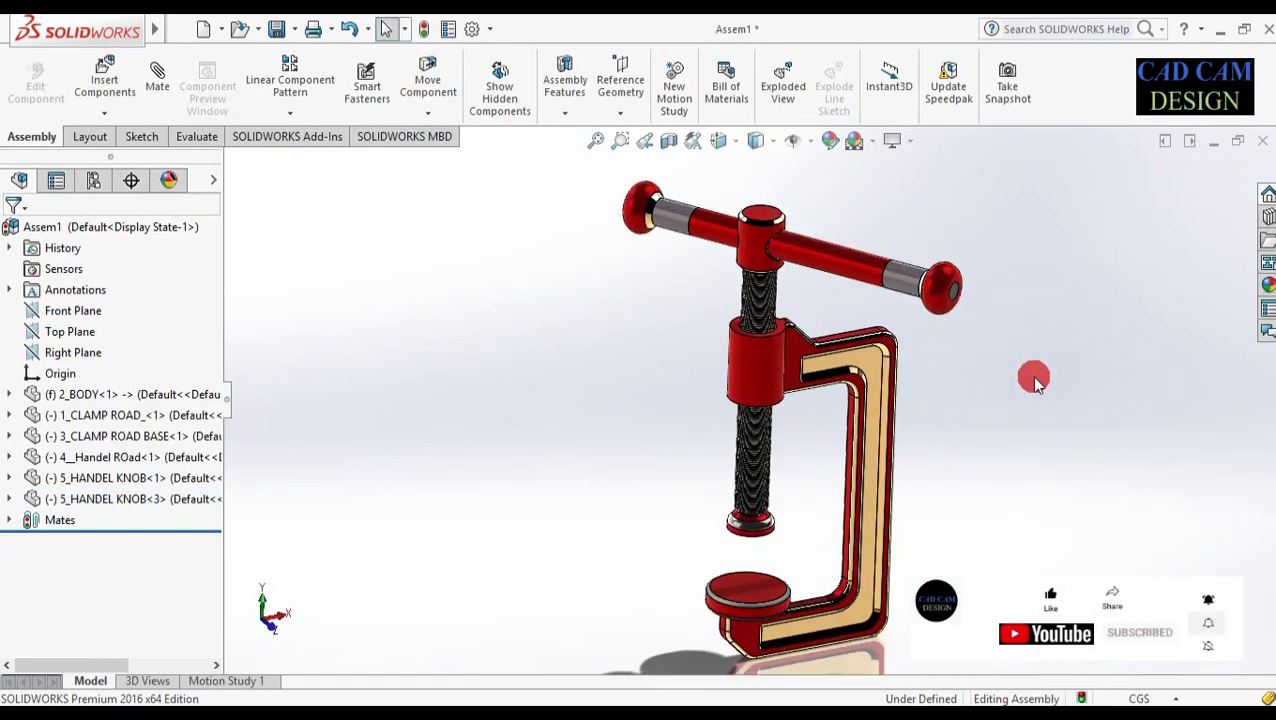
- Save the assembly with its modified parts as Assem1.SLDASM in the C _ CLAMP folder on the Desktop
key(ctrl+s)
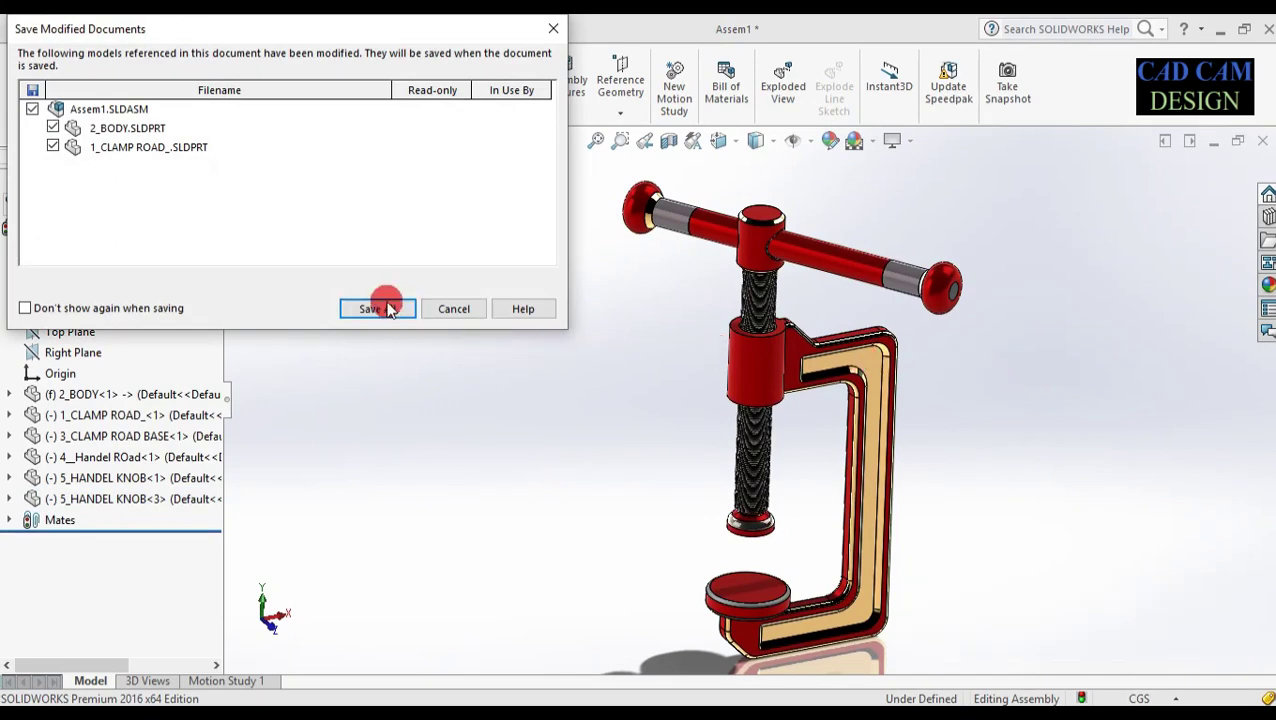
click(378, 309)
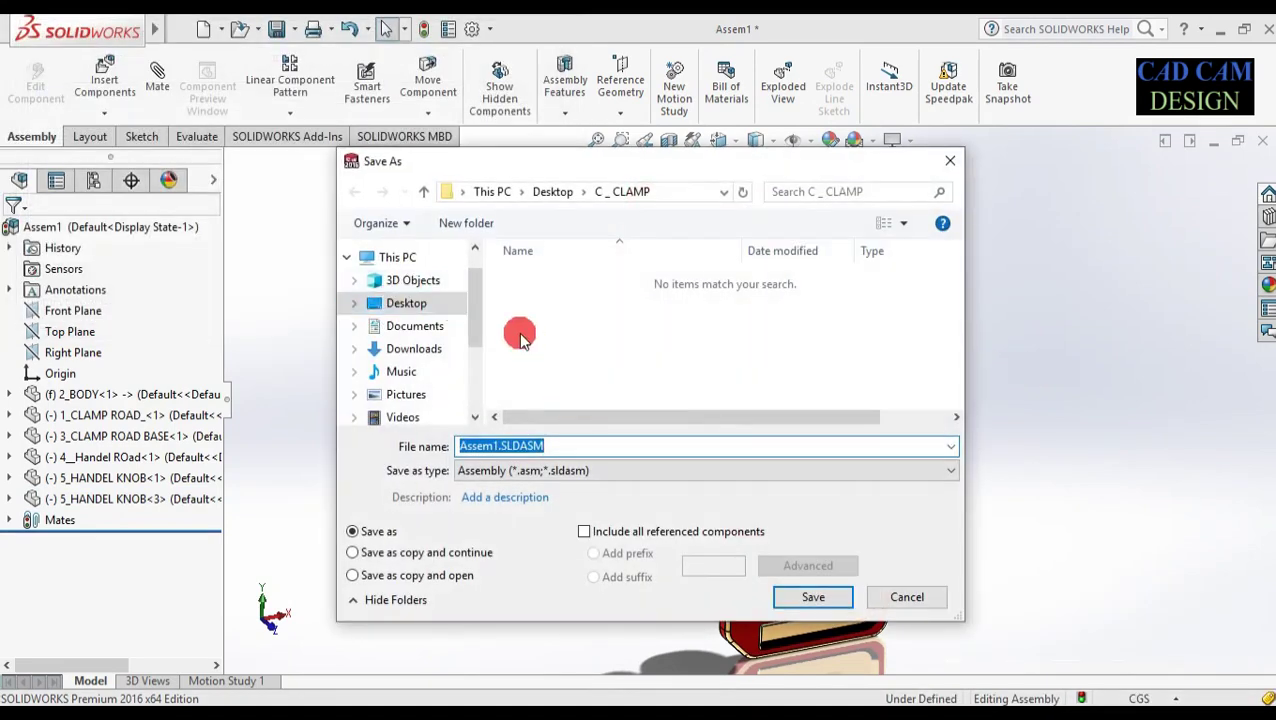
click(406, 305)
double_click(632, 285)
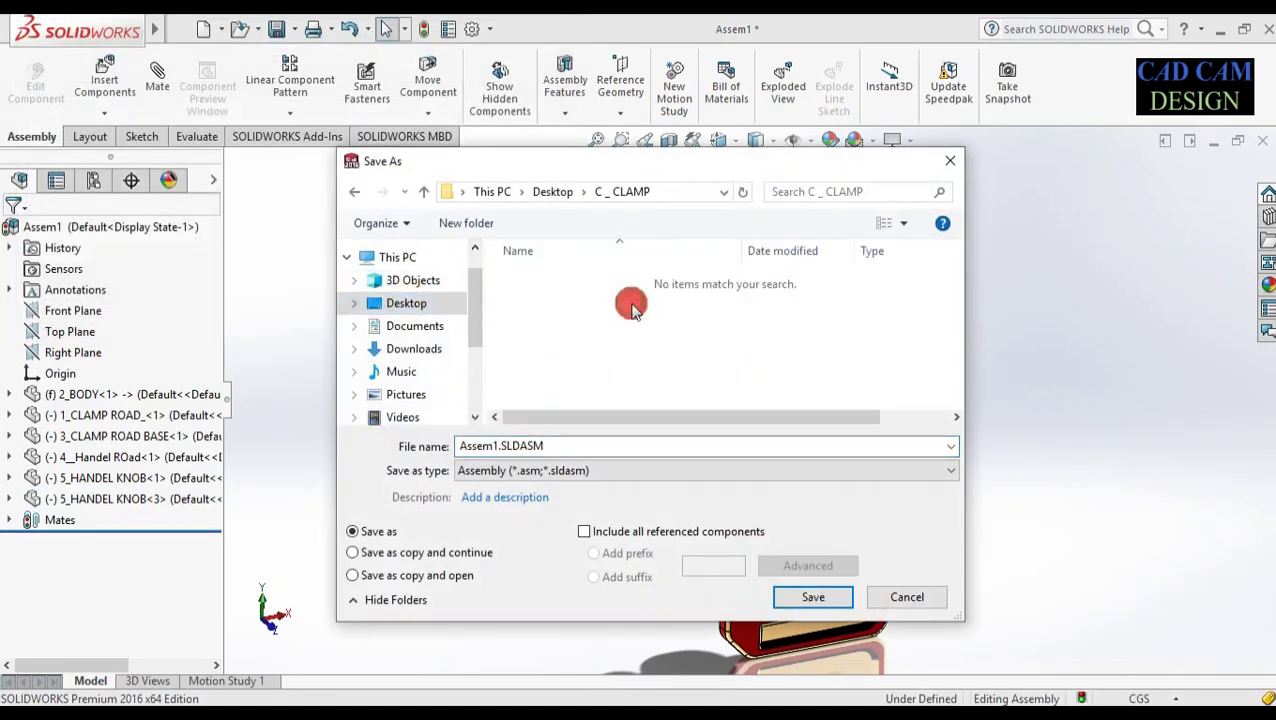